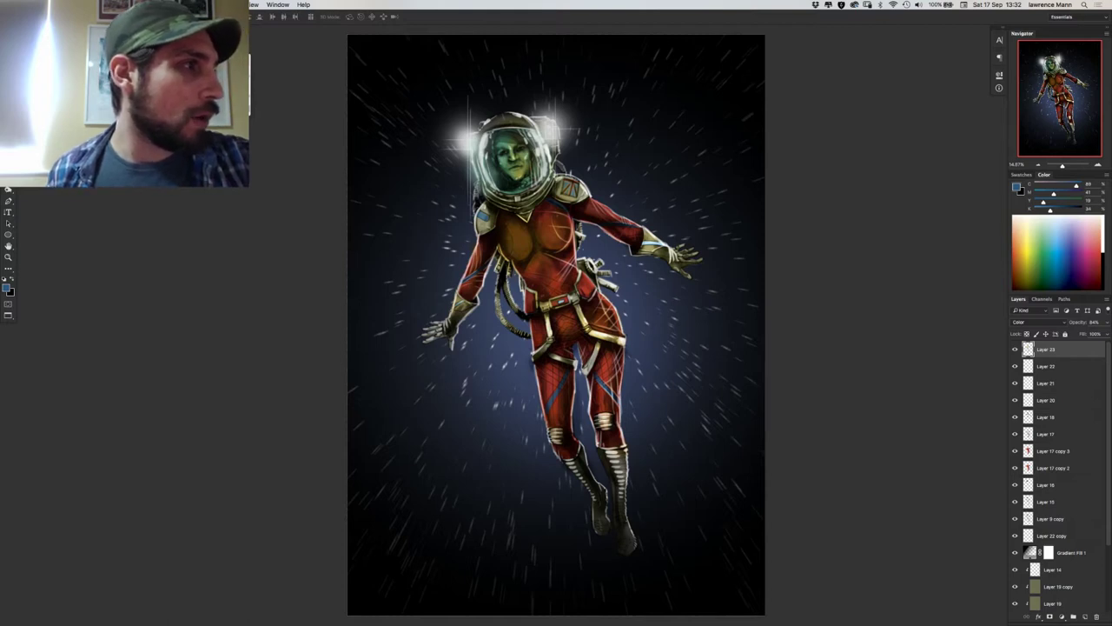
{"action": "key", "text": "Tab"}
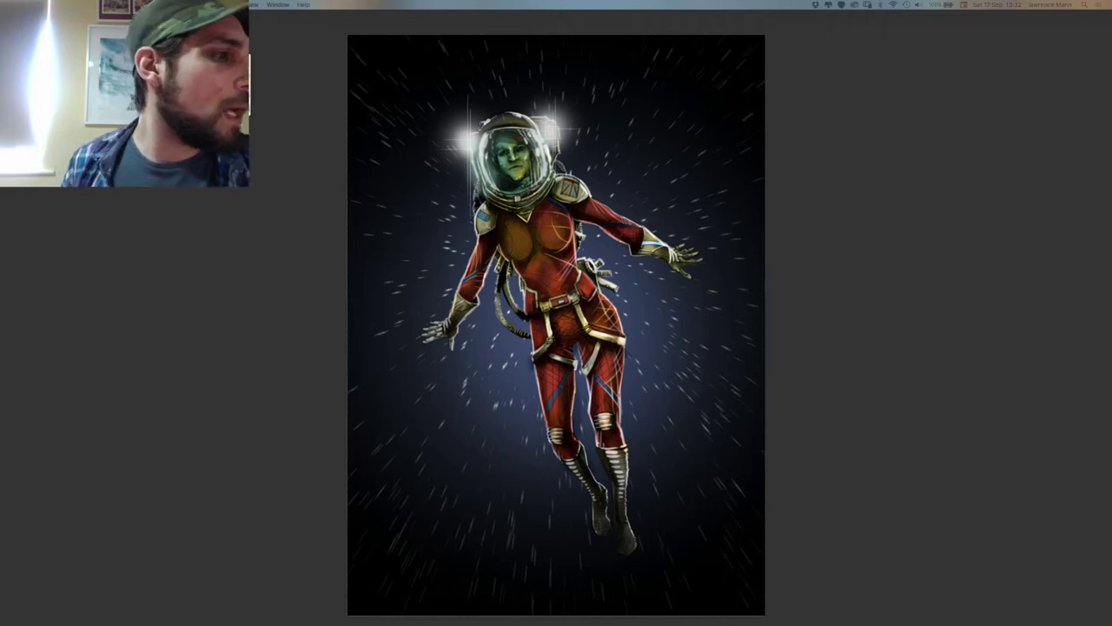
{"action": "key", "text": "super+Tab"}
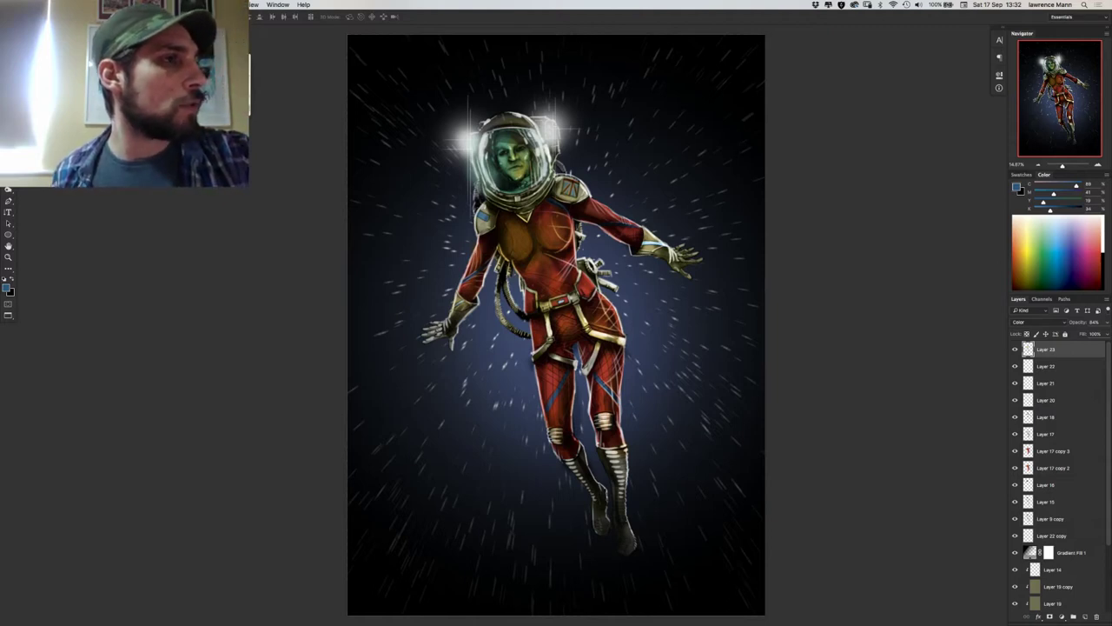
{"action": "key", "text": "f"}
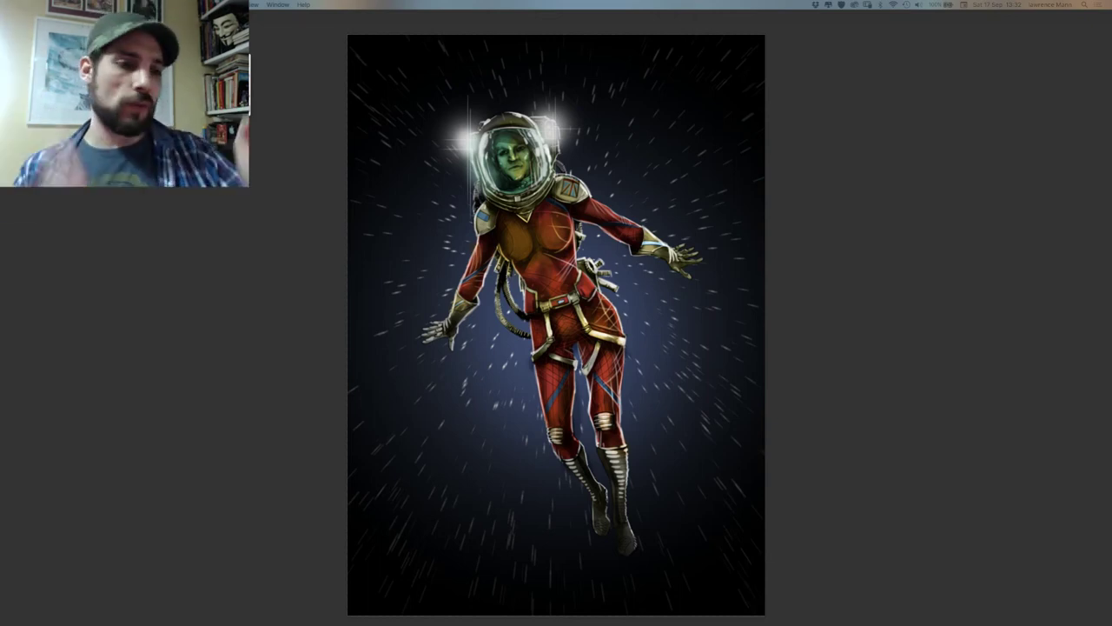
{"action": "key", "text": "Tab"}
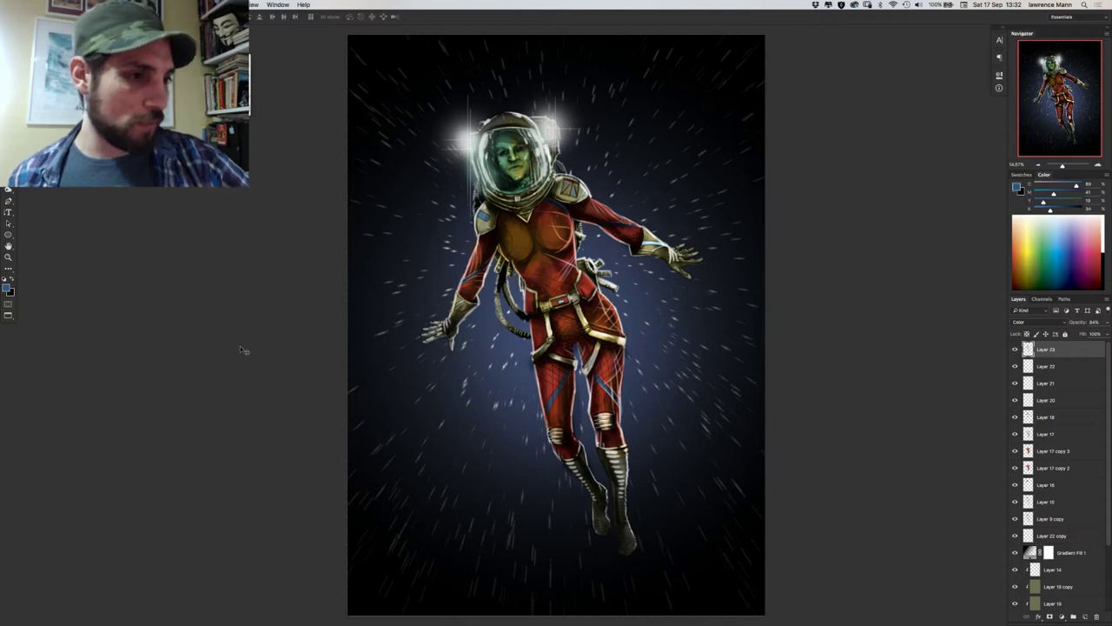
Compare the artwork with Layer 23's colour details hidden and shown, with the Brush tool active.
{"action": "key", "text": "b"}
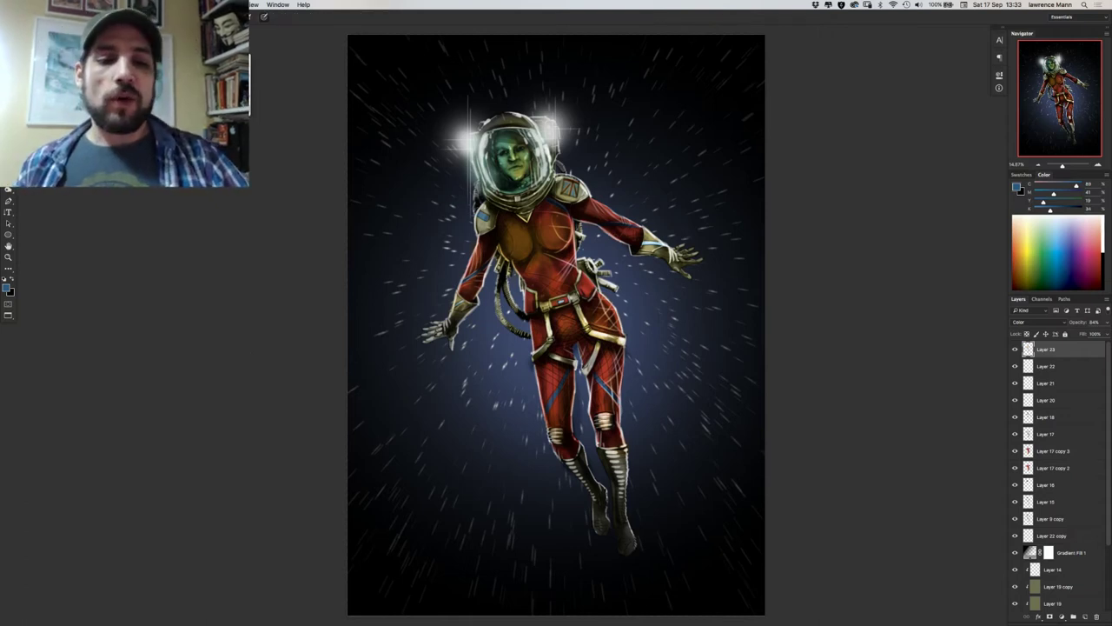
{"action": "left_click", "coordinate": [1015, 350]}
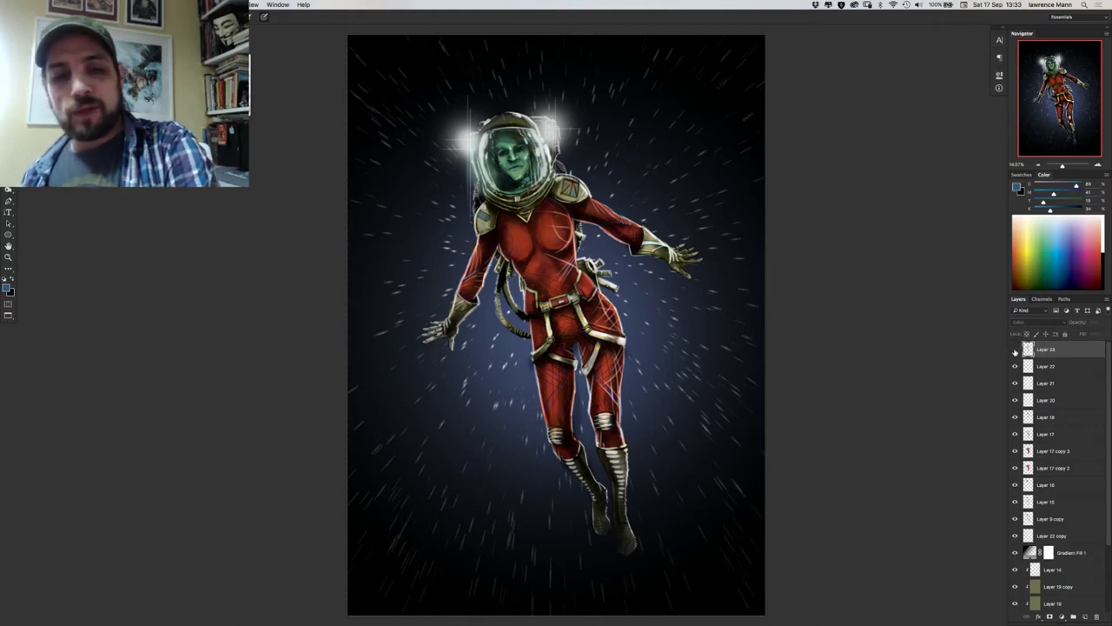
{"action": "left_click", "coordinate": [1014, 349]}
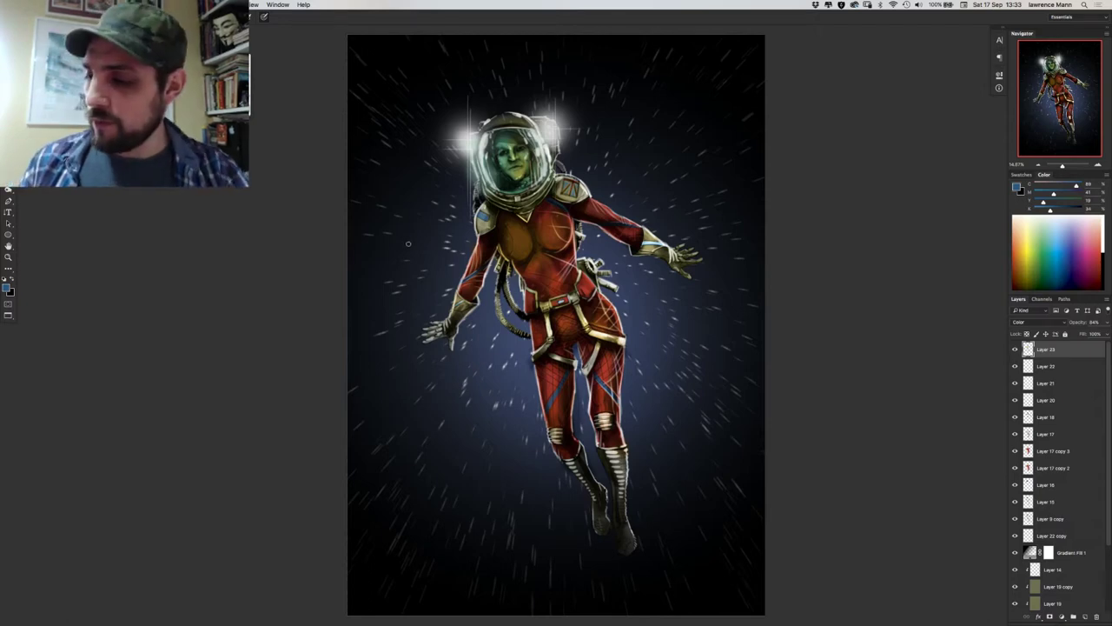
{"action": "scroll", "coordinate": [408, 242], "scroll_direction": "up", "scroll_amount": 3}
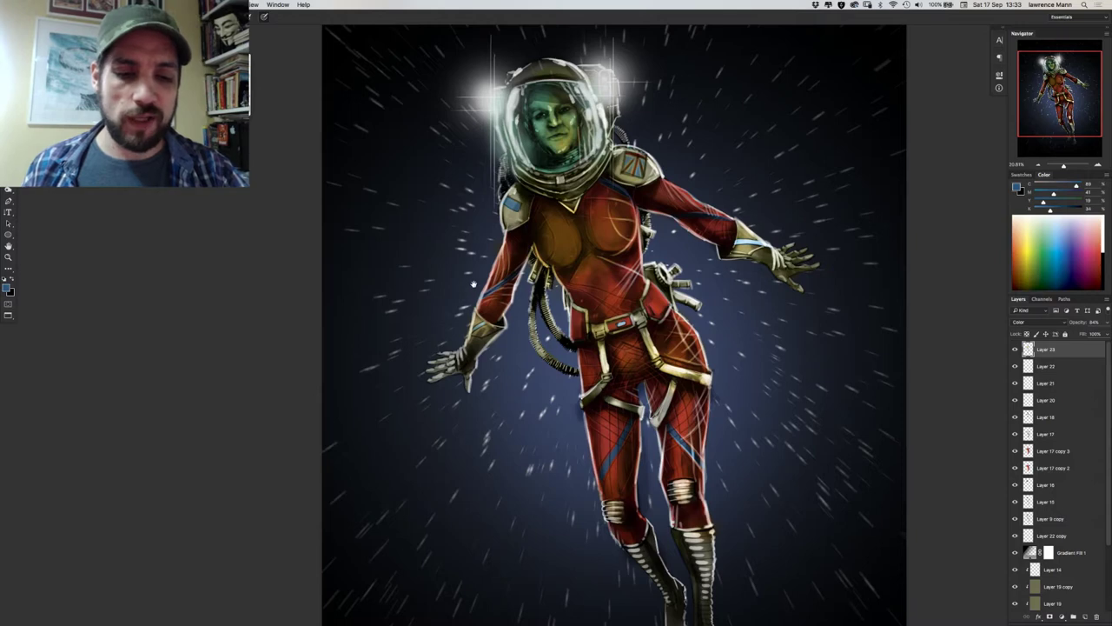
{"action": "left_click_drag", "start_coordinate": [465, 289], "coordinate": [405, 278]}
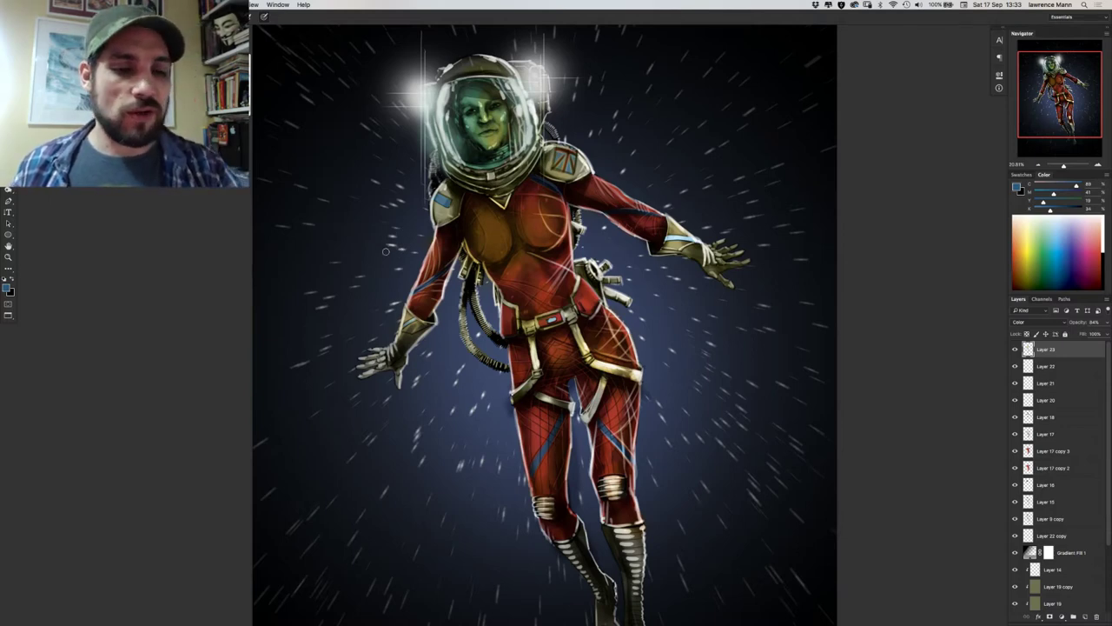
{"action": "right_click", "coordinate": [383, 249]}
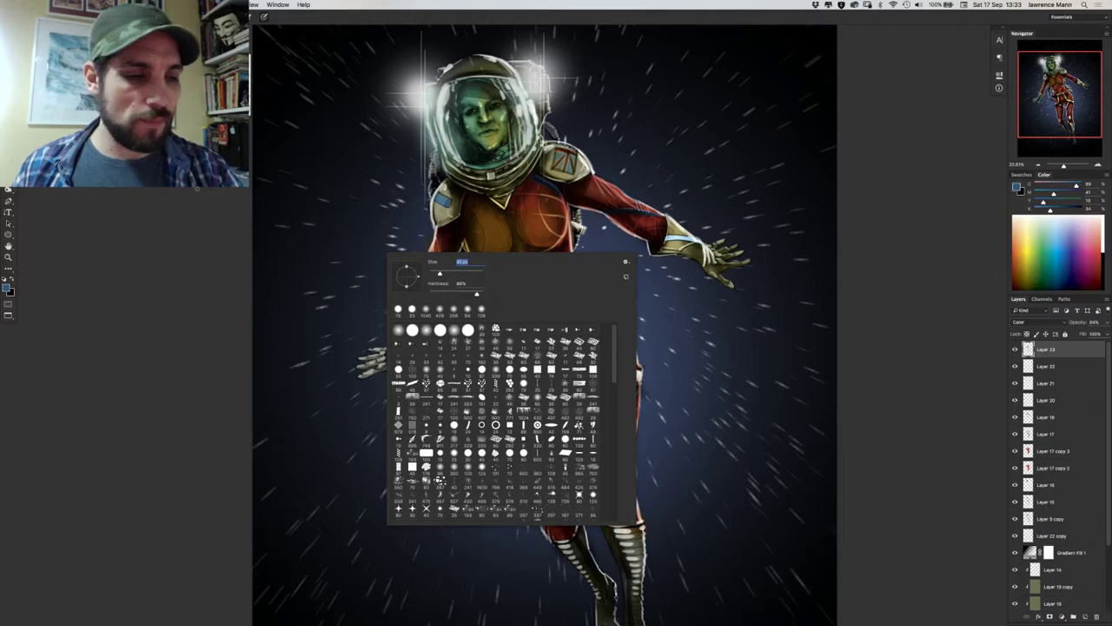
{"action": "left_click", "coordinate": [203, 195]}
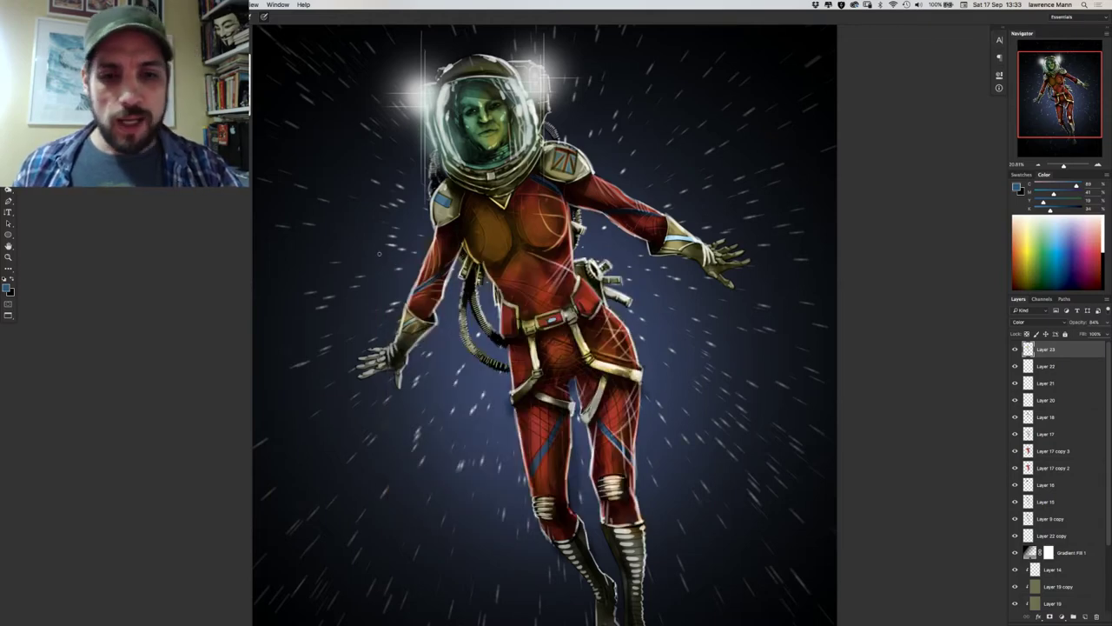
{"action": "scroll", "coordinate": [413, 259], "scroll_direction": "down", "scroll_amount": 2}
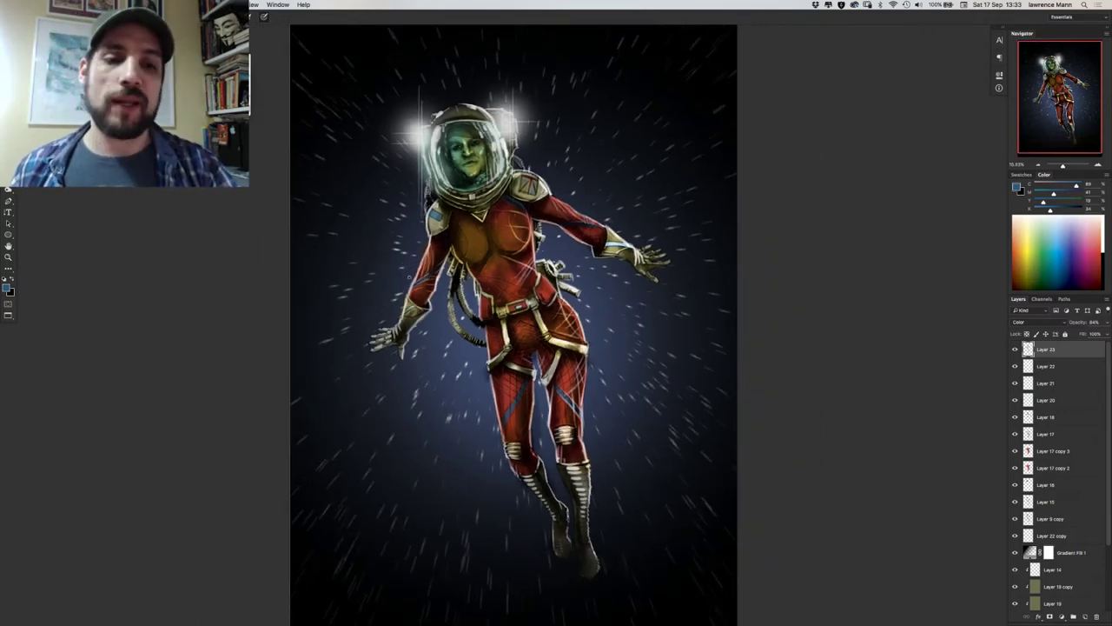
{"action": "scroll", "coordinate": [386, 246], "scroll_direction": "down", "scroll_amount": 2}
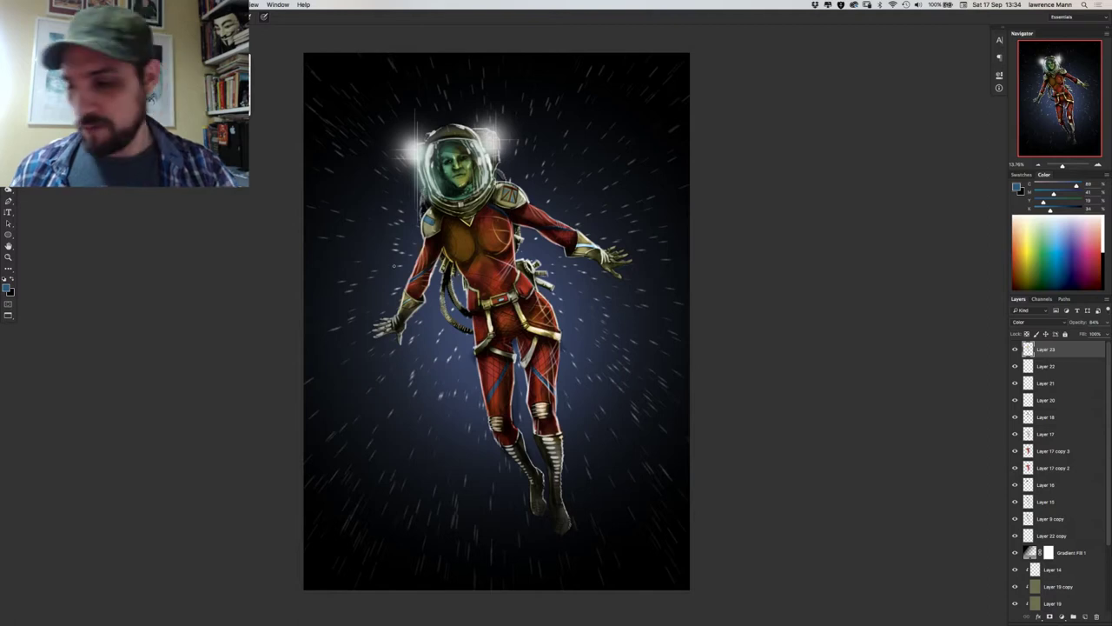
Add a new layer above Layer 23 and brush dark shading, sampled near the collar, over the astronaut's shoulder pads and arm.
{"action": "left_click", "coordinate": [1085, 616]}
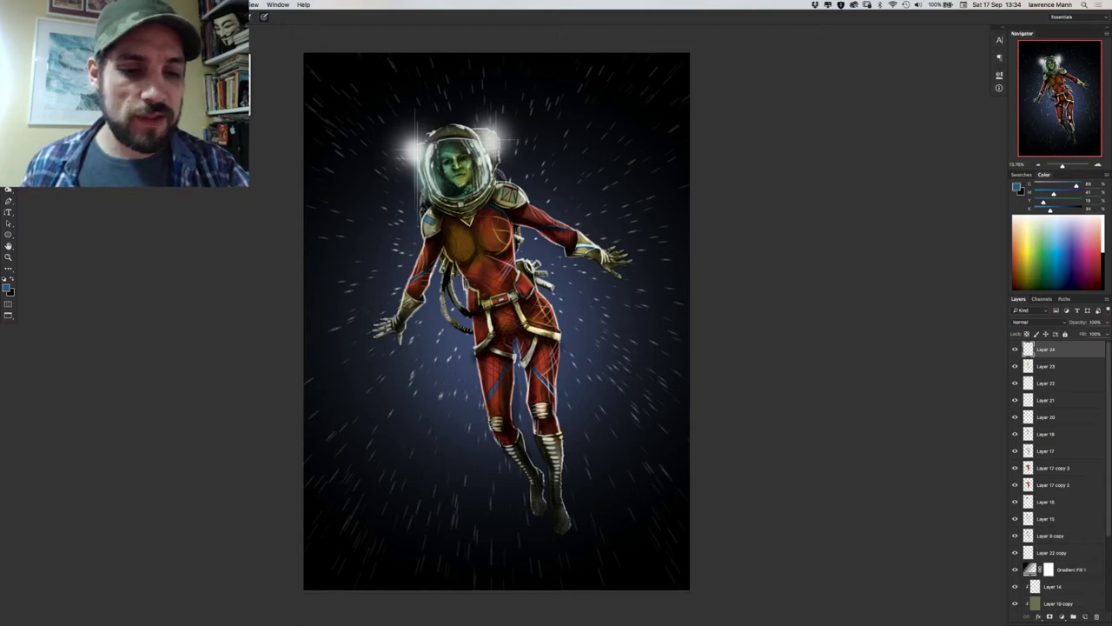
{"action": "right_click", "coordinate": [435, 234]}
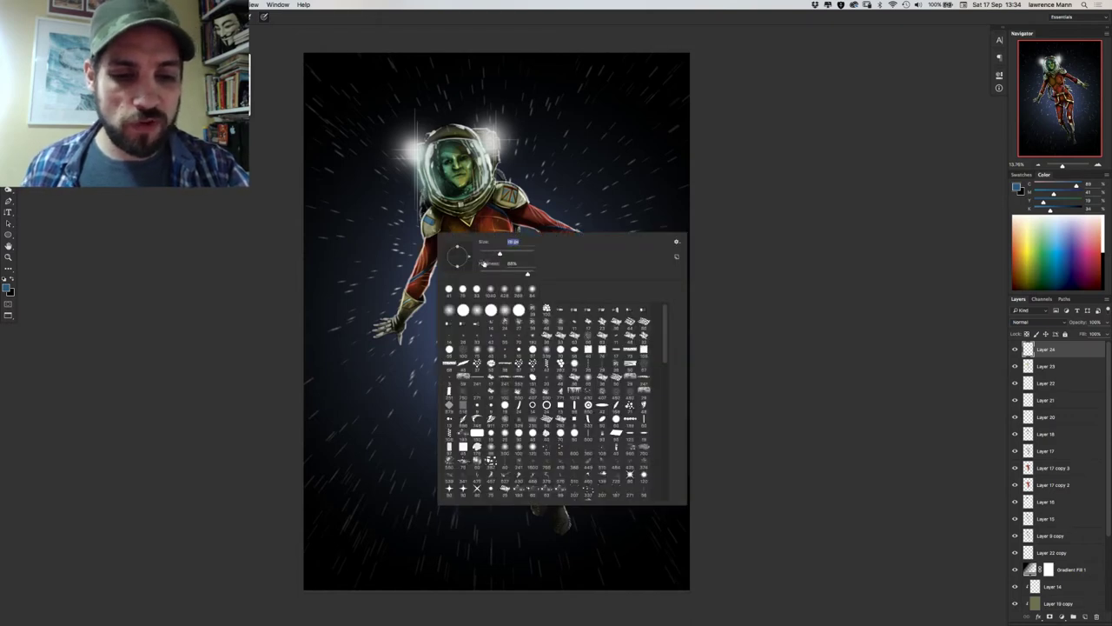
{"action": "left_click", "coordinate": [429, 205], "text": "alt"}
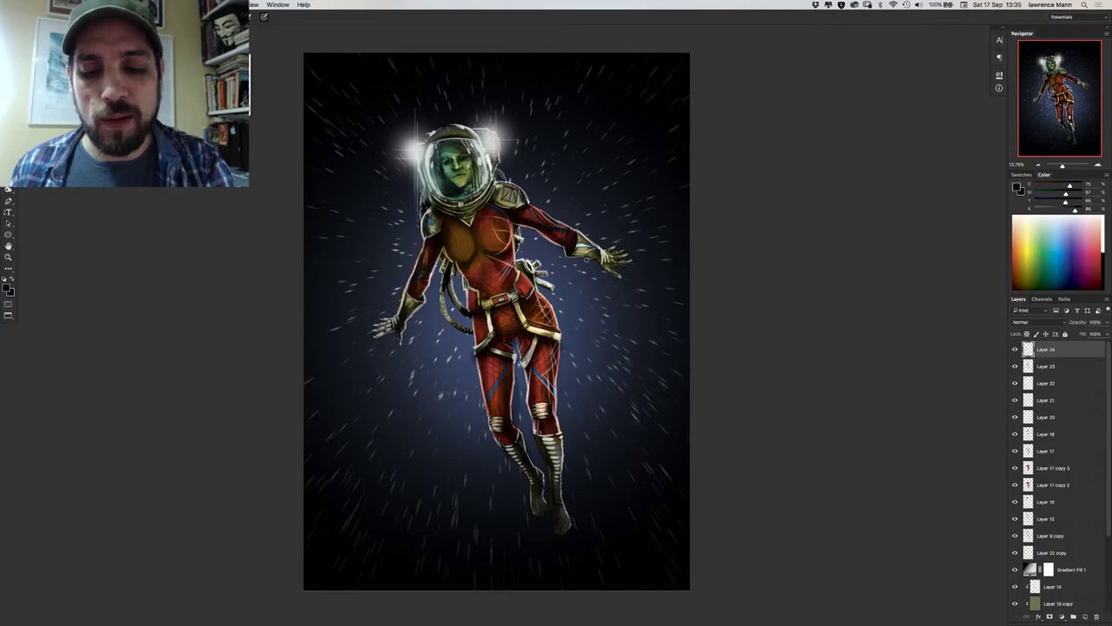
{"action": "right_click", "coordinate": [584, 257]}
{"action": "key", "text": "Return"}
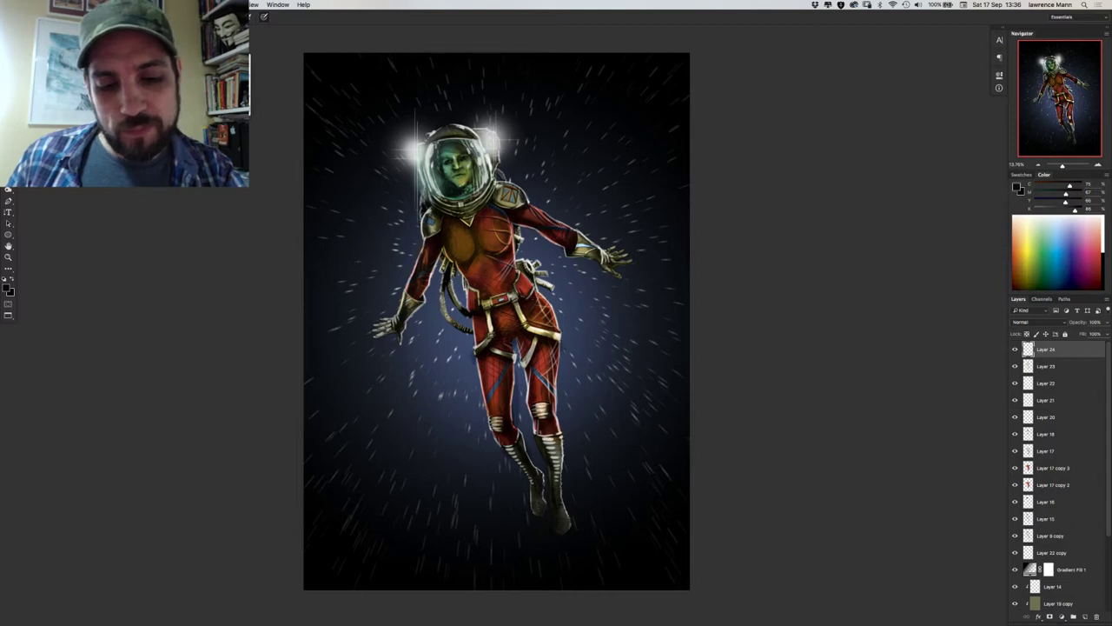
Sample reds from the suit's waist and hip and brush them onto the red hip pouch beside the belt.
{"action": "left_click", "coordinate": [526, 283], "text": "alt"}
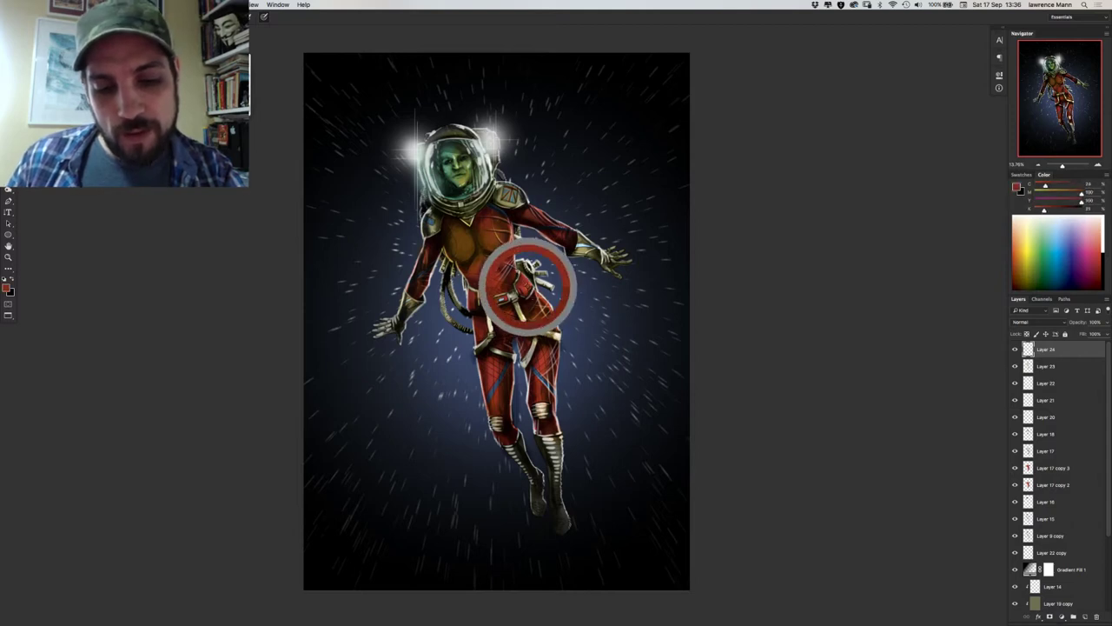
{"action": "left_click_drag", "start_coordinate": [406, 258], "coordinate": [436, 268]}
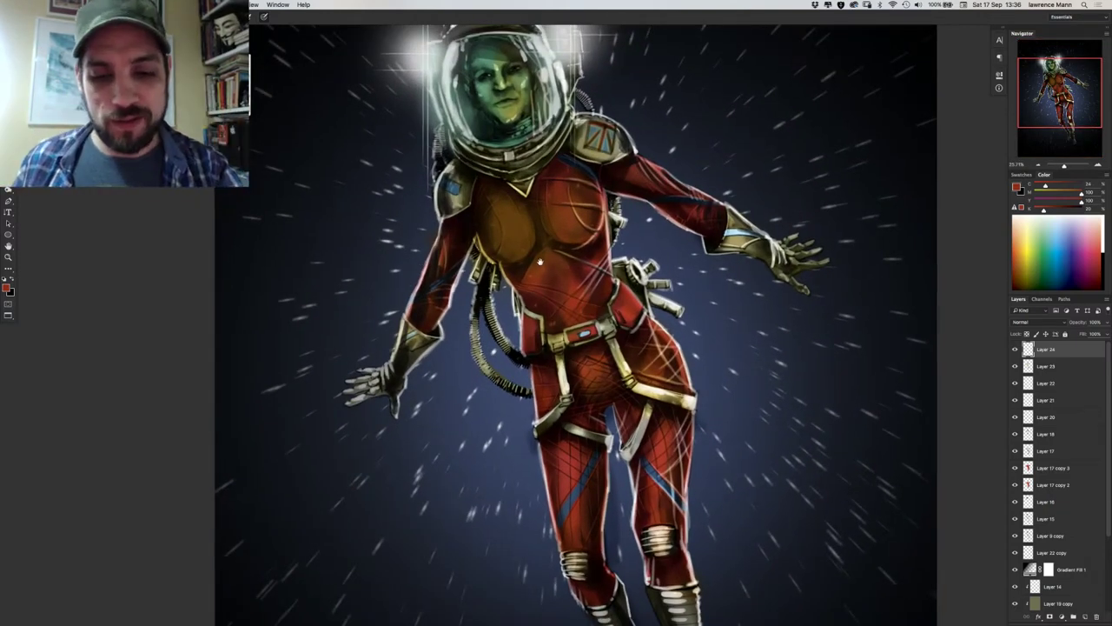
{"action": "left_click_drag", "start_coordinate": [583, 259], "coordinate": [433, 204]}
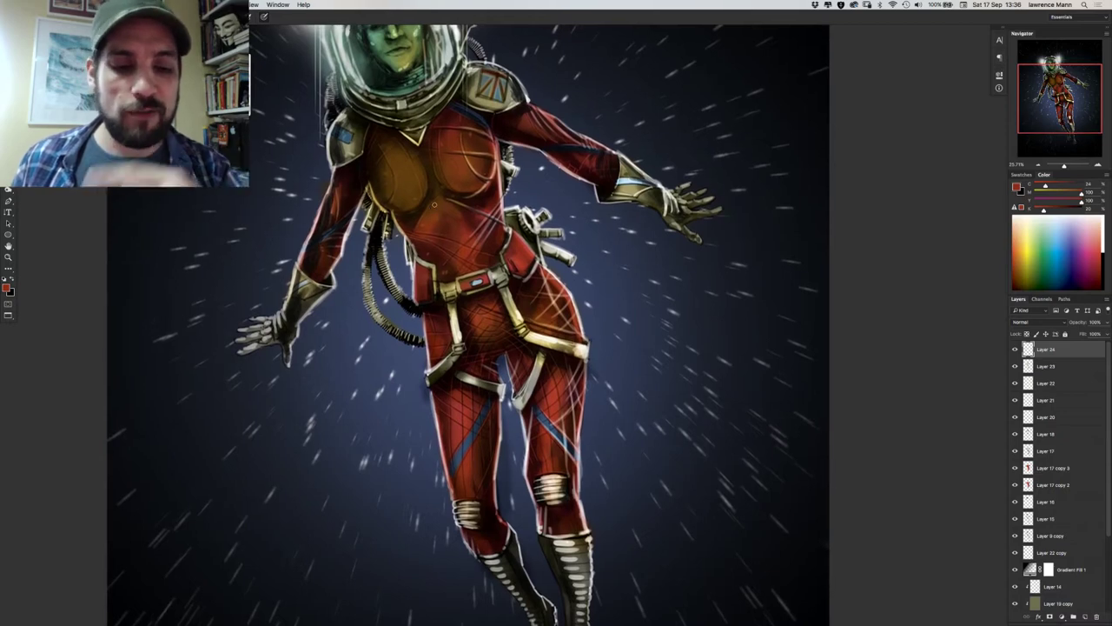
{"action": "left_click", "coordinate": [527, 259], "text": "alt"}
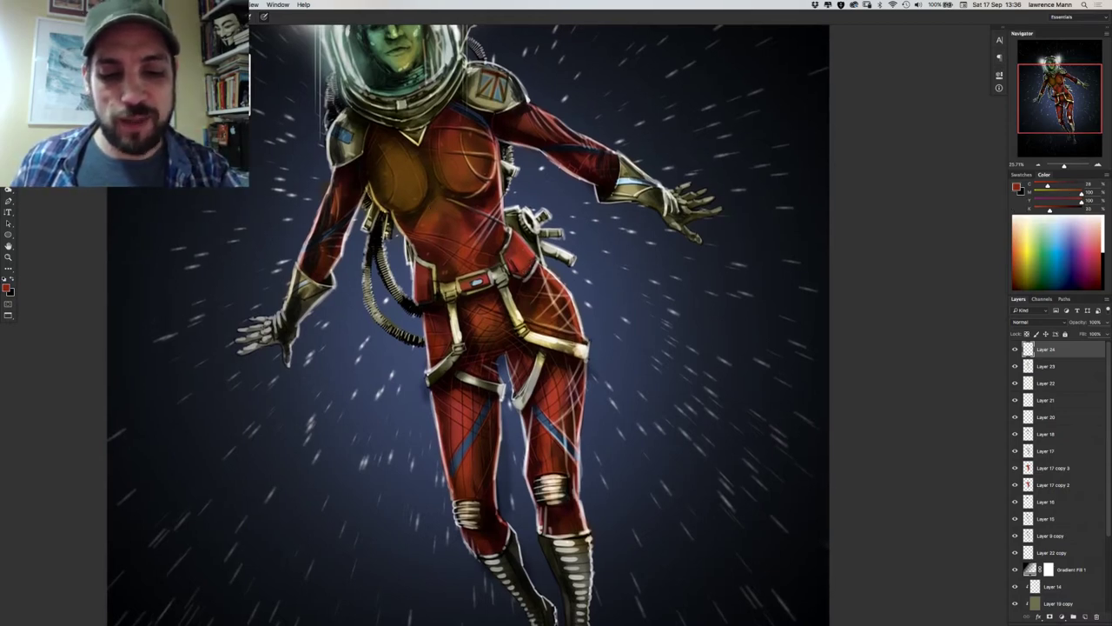
{"action": "left_click", "coordinate": [525, 263], "text": "alt"}
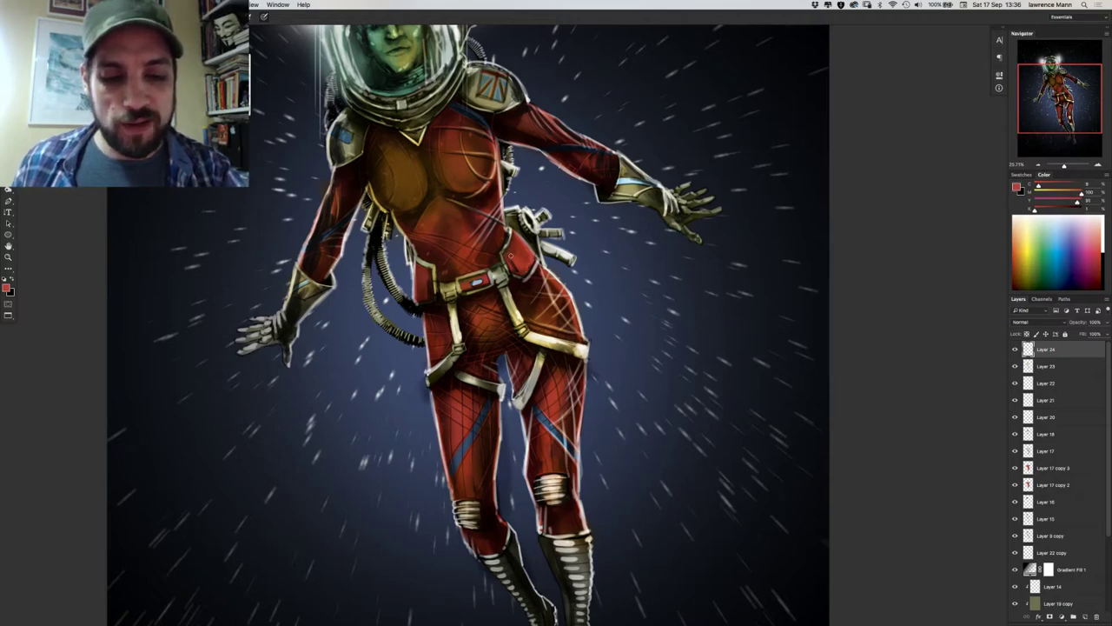
Refine the hip pouch's edges and details with a sampled pale highlight and a near-black shadow colour.
{"action": "left_click", "coordinate": [532, 268], "text": "alt"}
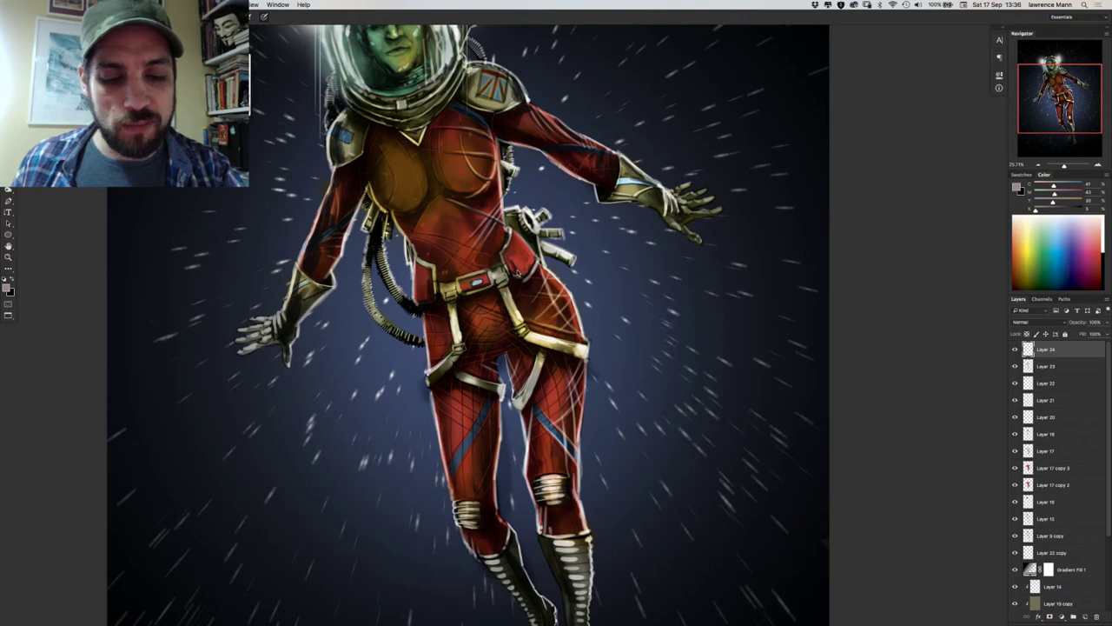
{"action": "right_click", "coordinate": [531, 271]}
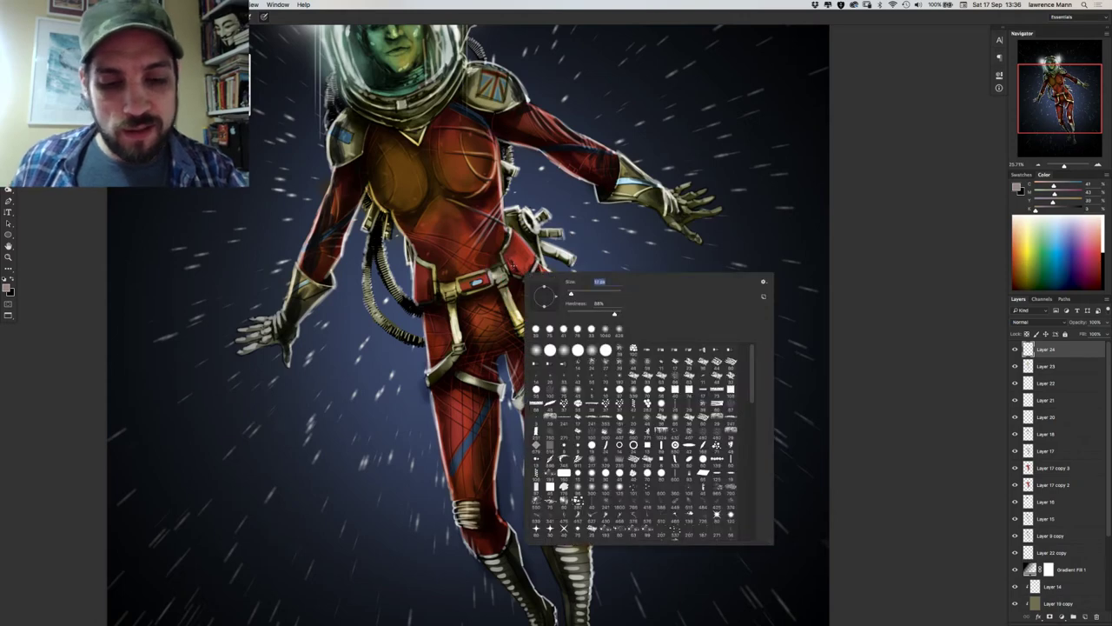
{"action": "left_click", "coordinate": [513, 261]}
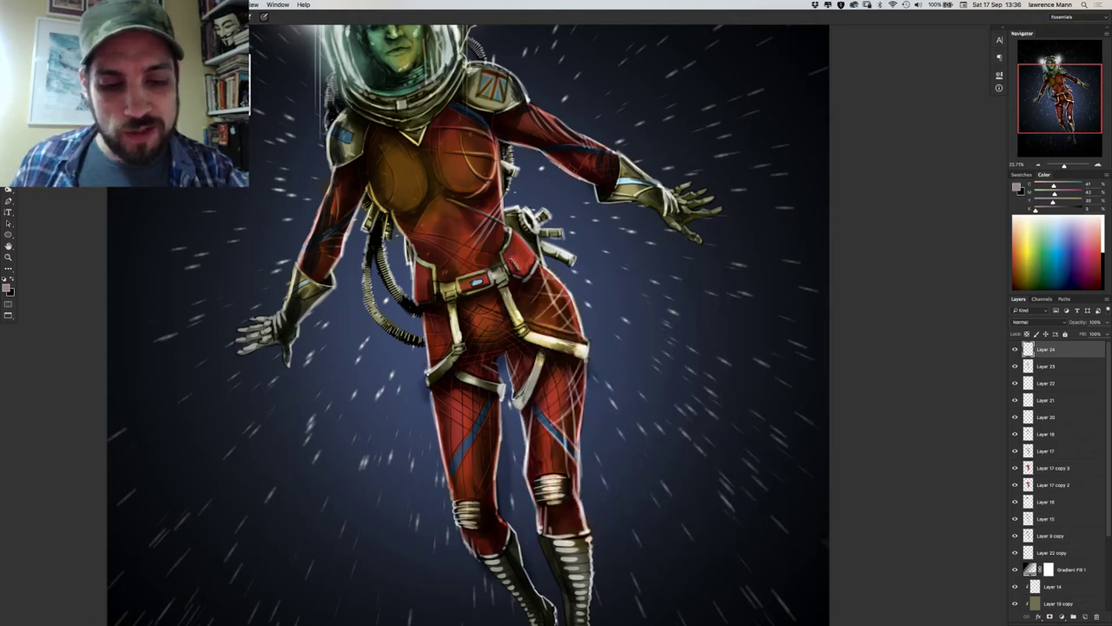
{"action": "left_click", "coordinate": [513, 265], "text": "alt"}
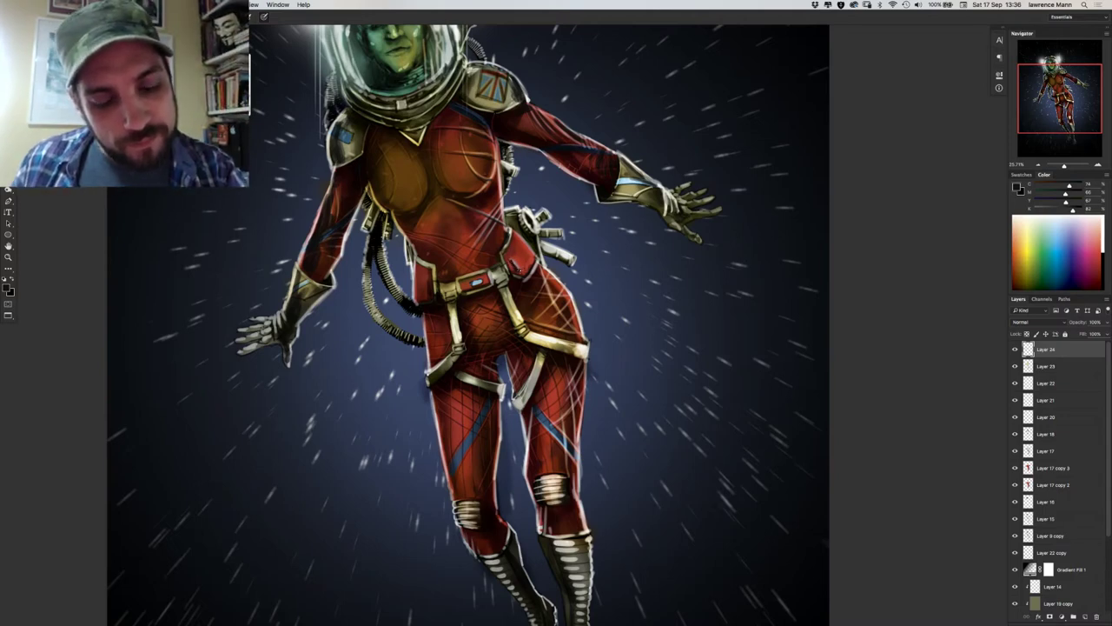
Sample greys and near-blacks around the waist and brush them onto the equipment behind the hip pouch.
{"action": "left_click", "coordinate": [506, 244], "text": "alt"}
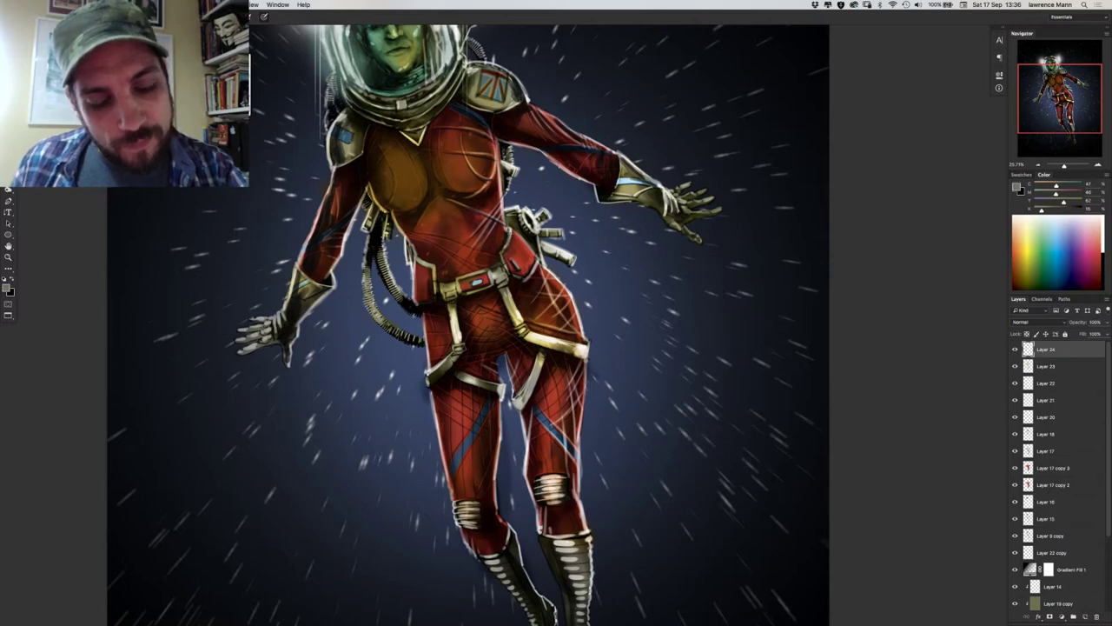
{"action": "left_click", "coordinate": [510, 229], "text": "alt"}
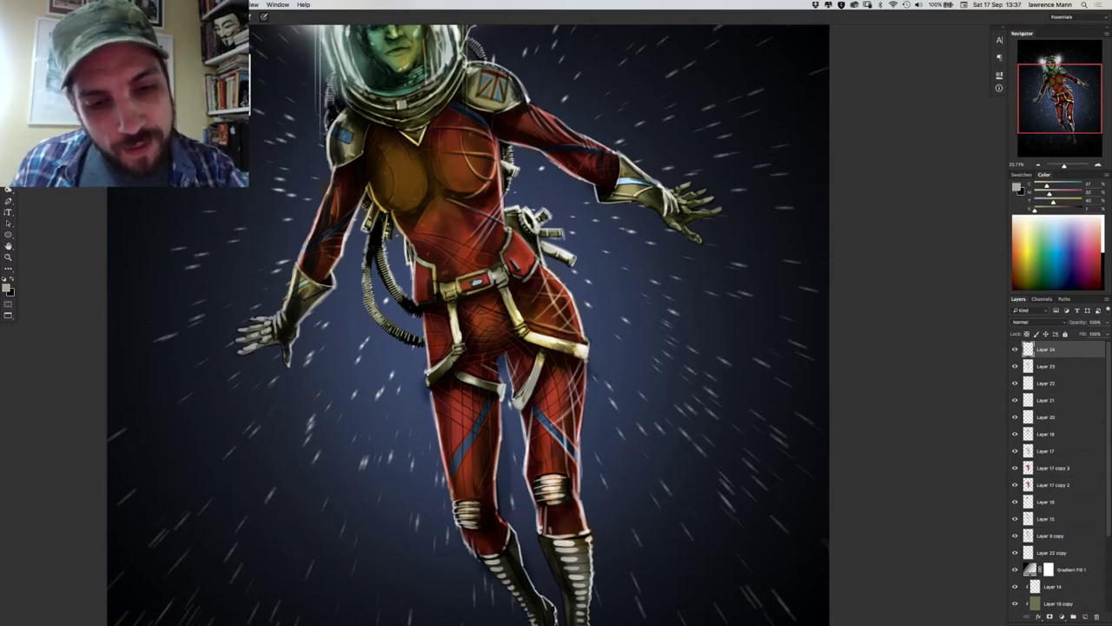
{"action": "left_click", "coordinate": [522, 232], "text": "alt"}
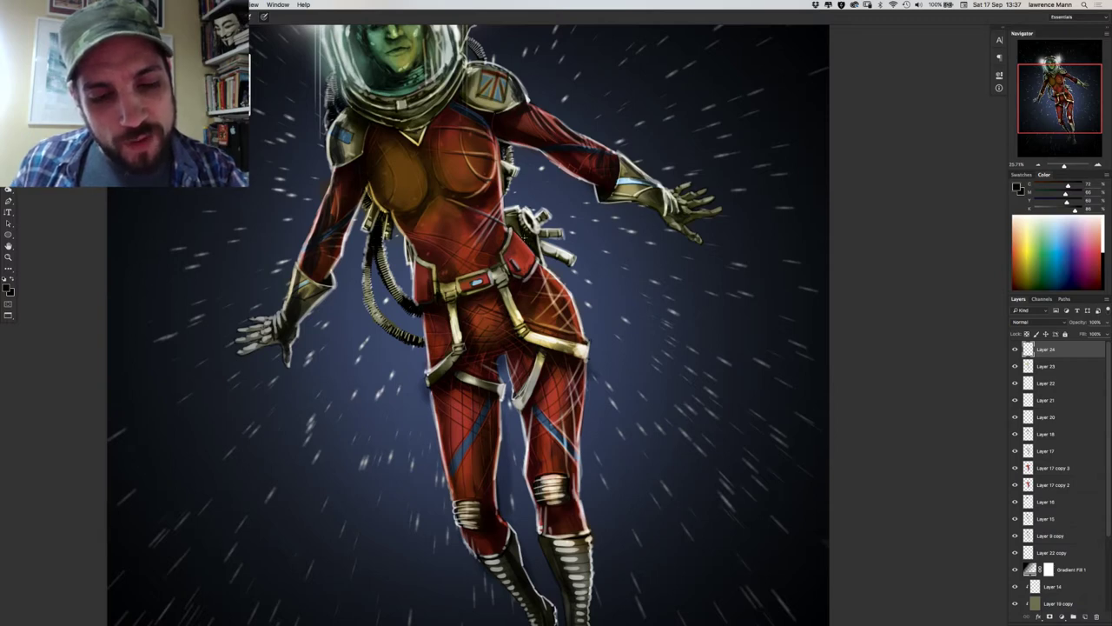
{"action": "left_click", "coordinate": [525, 236], "text": "alt"}
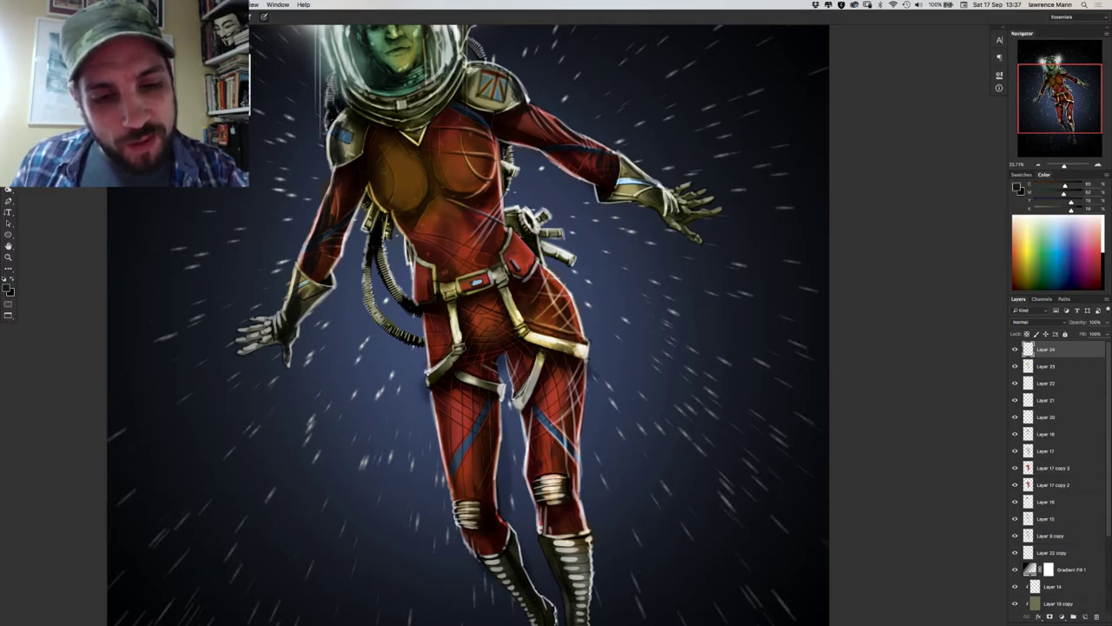
Refine the equipment beside the waist with sampled dark olive and near-black shadows and pale grey highlights.
{"action": "left_click", "coordinate": [515, 224], "text": "alt"}
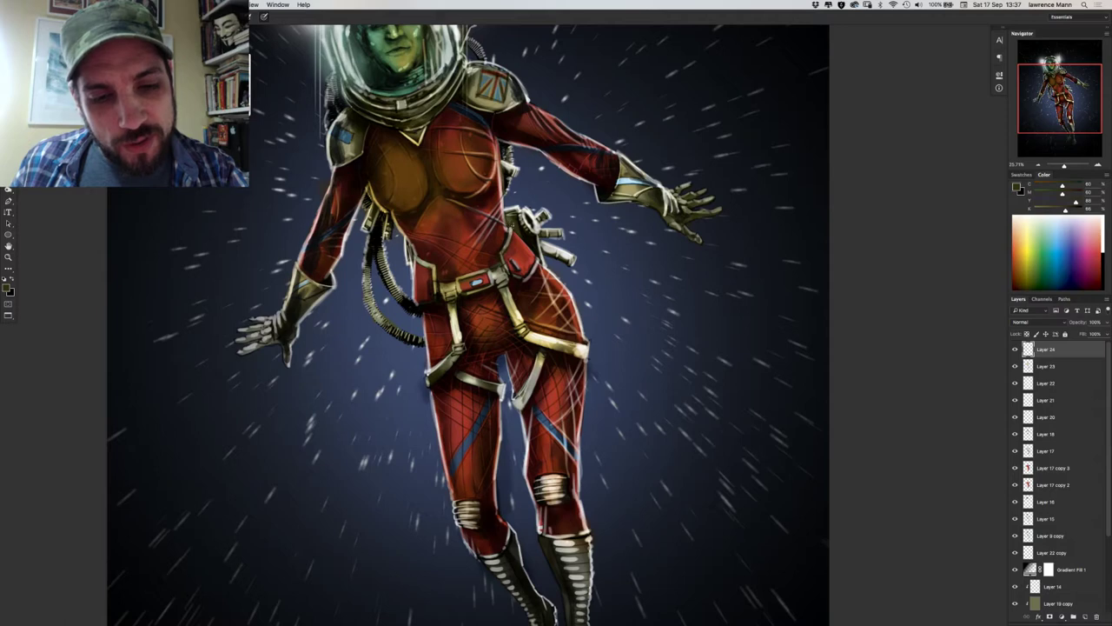
{"action": "left_click", "coordinate": [519, 225], "text": "alt"}
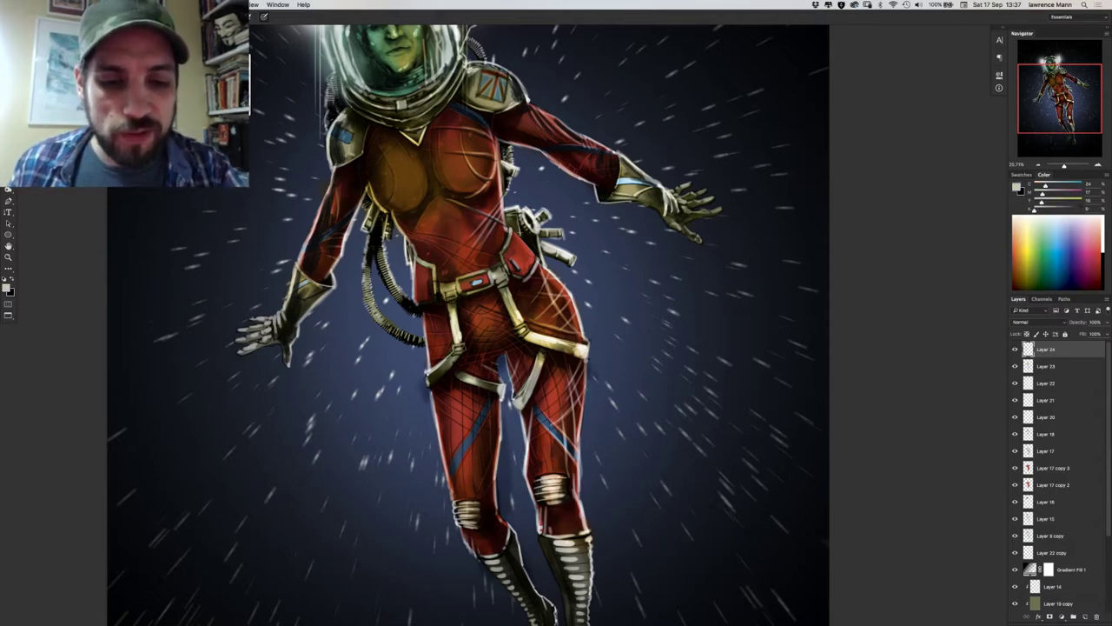
{"action": "left_click", "coordinate": [525, 235], "text": "alt"}
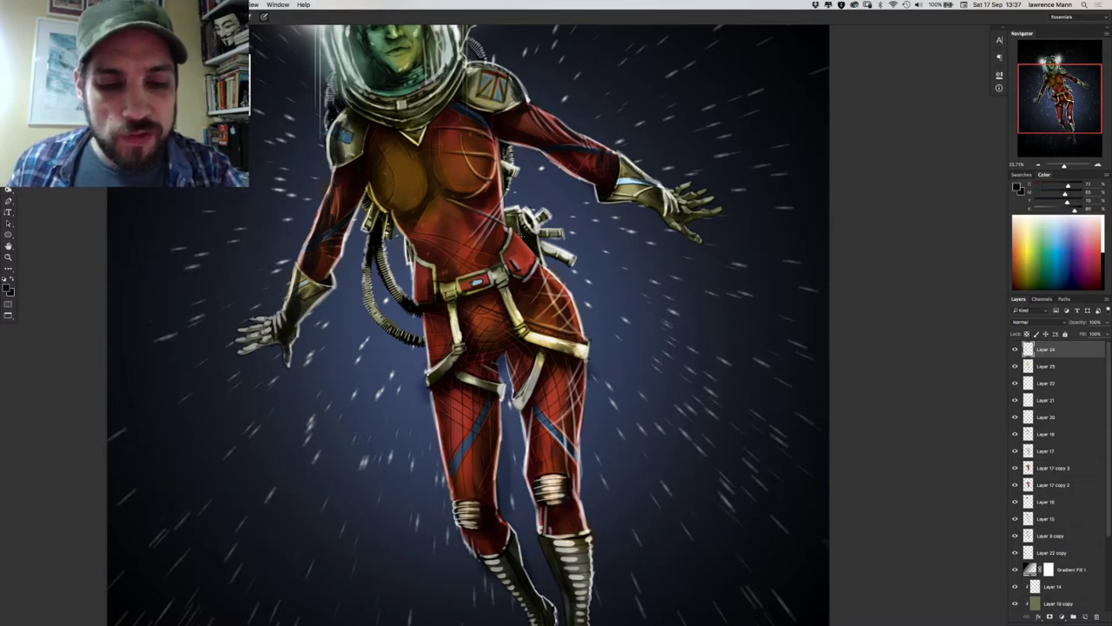
{"action": "left_click", "coordinate": [525, 220], "text": "alt"}
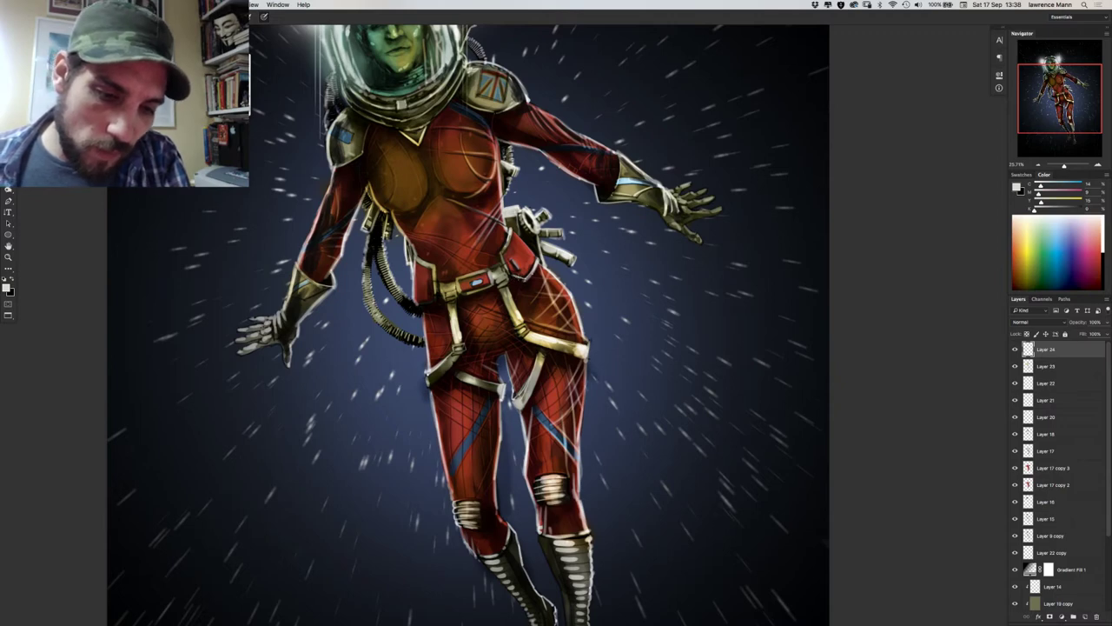
Touch up the hip pouch's border with sampled olive-grey, pale grey and near-black.
{"action": "left_click", "coordinate": [502, 259], "text": "alt"}
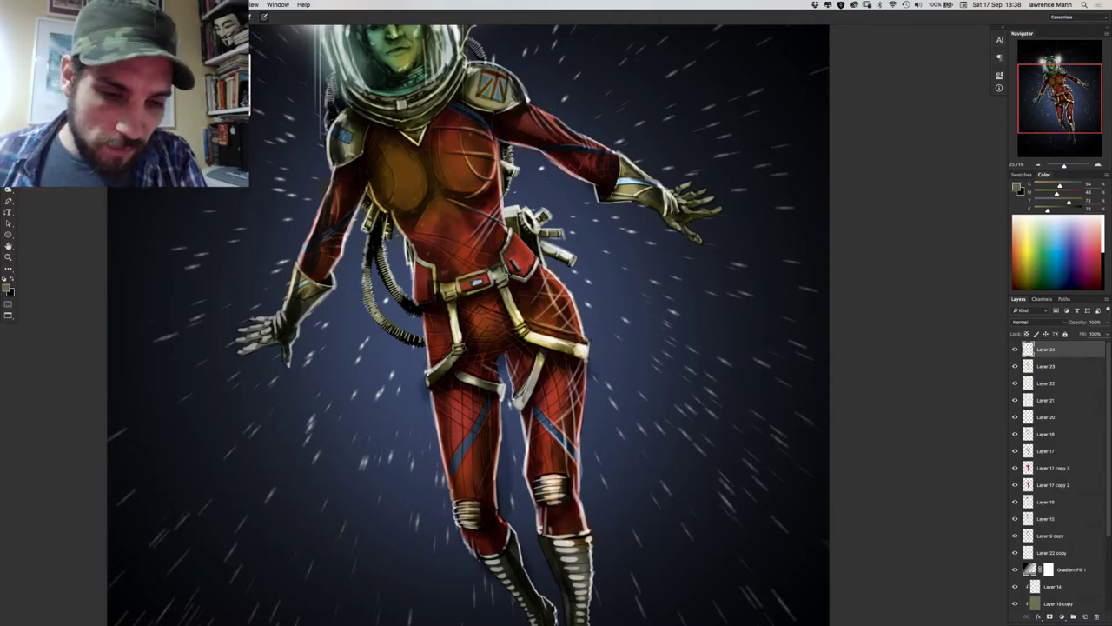
{"action": "left_click", "coordinate": [513, 231], "text": "alt"}
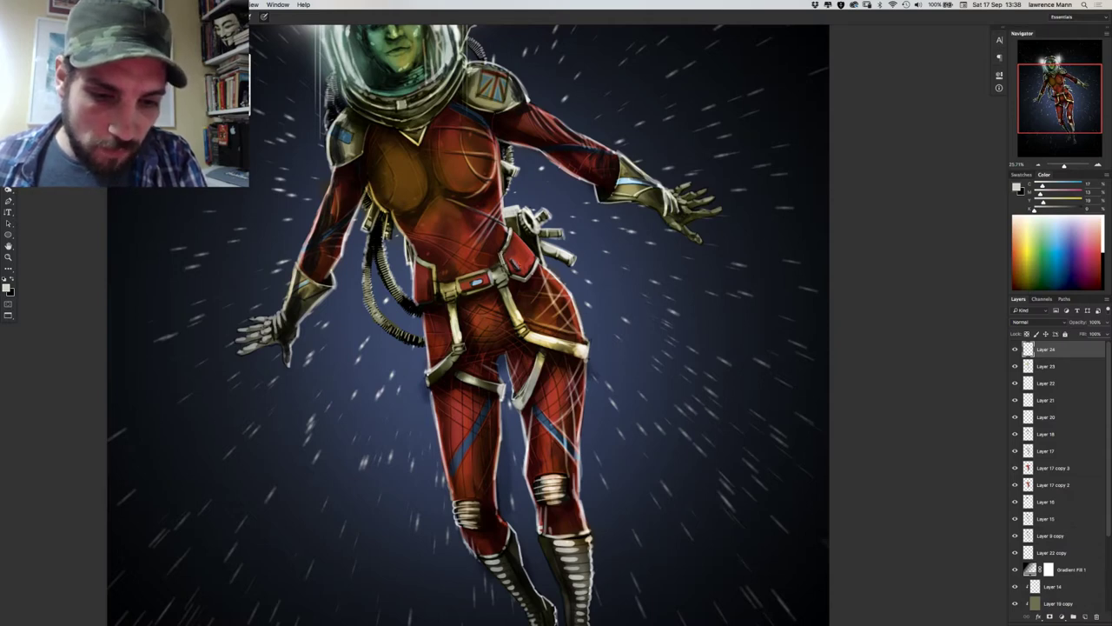
{"action": "left_click", "coordinate": [537, 262], "text": "alt"}
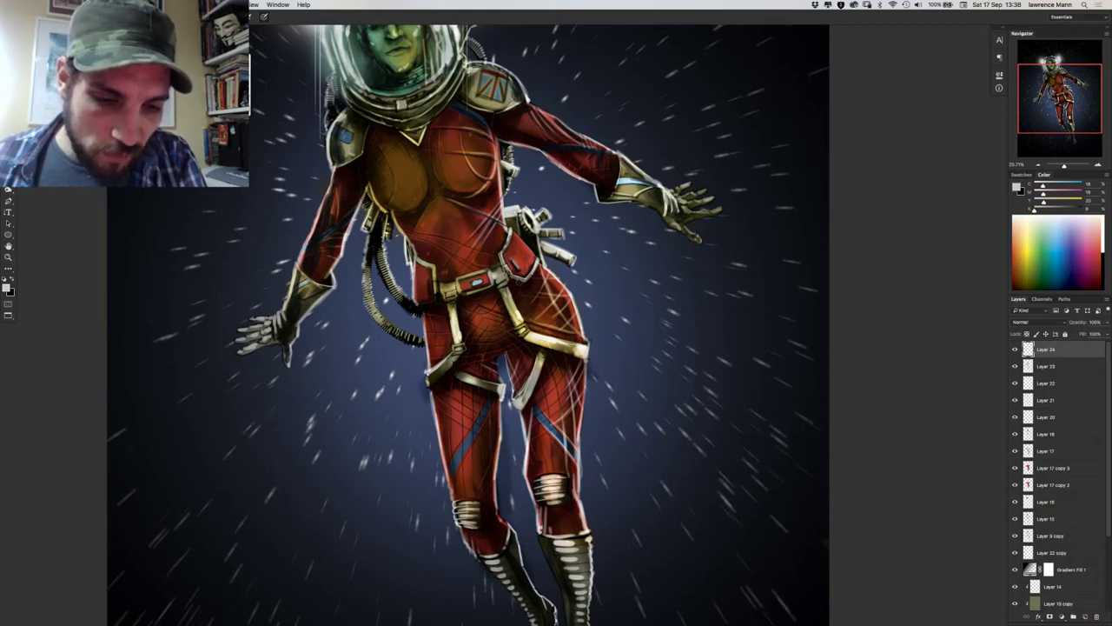
{"action": "left_click", "coordinate": [515, 264], "text": "alt"}
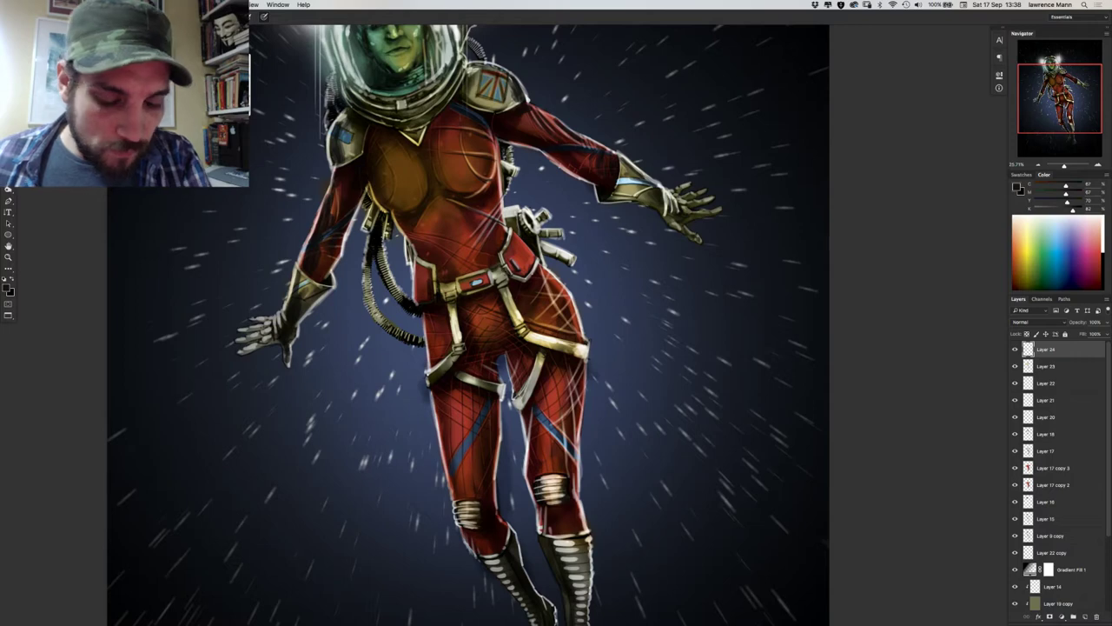
Blend the hip pouch's upper corner trim at the waist with sampled light to dark greys and near-black.
{"action": "left_click", "coordinate": [507, 238], "text": "alt"}
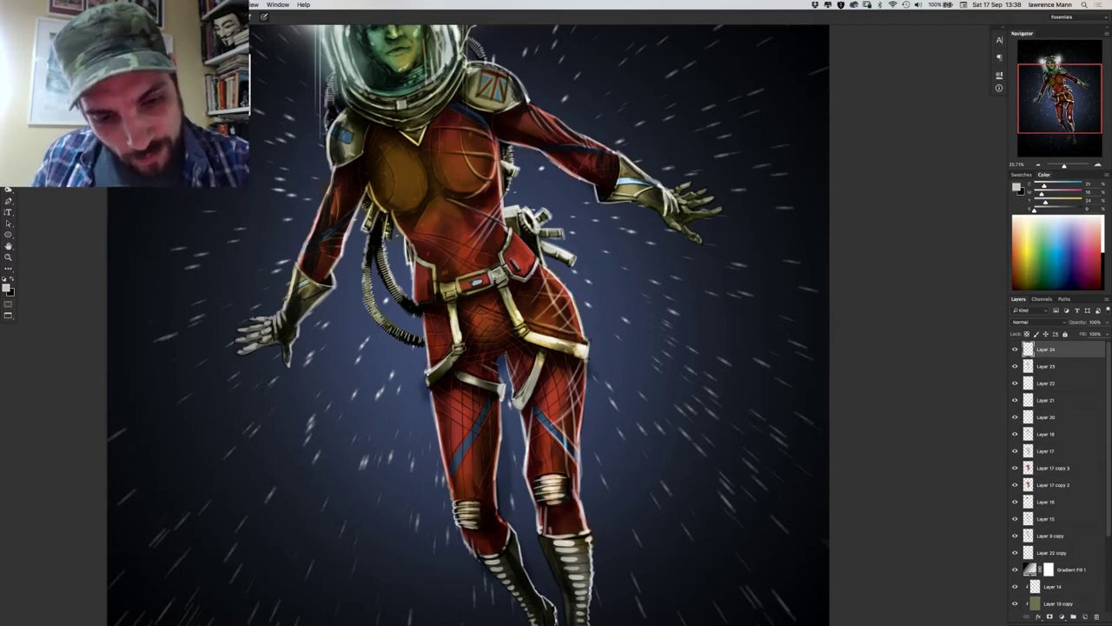
{"action": "left_click", "coordinate": [505, 242], "text": "alt"}
{"action": "left_click", "coordinate": [508, 238], "text": "alt"}
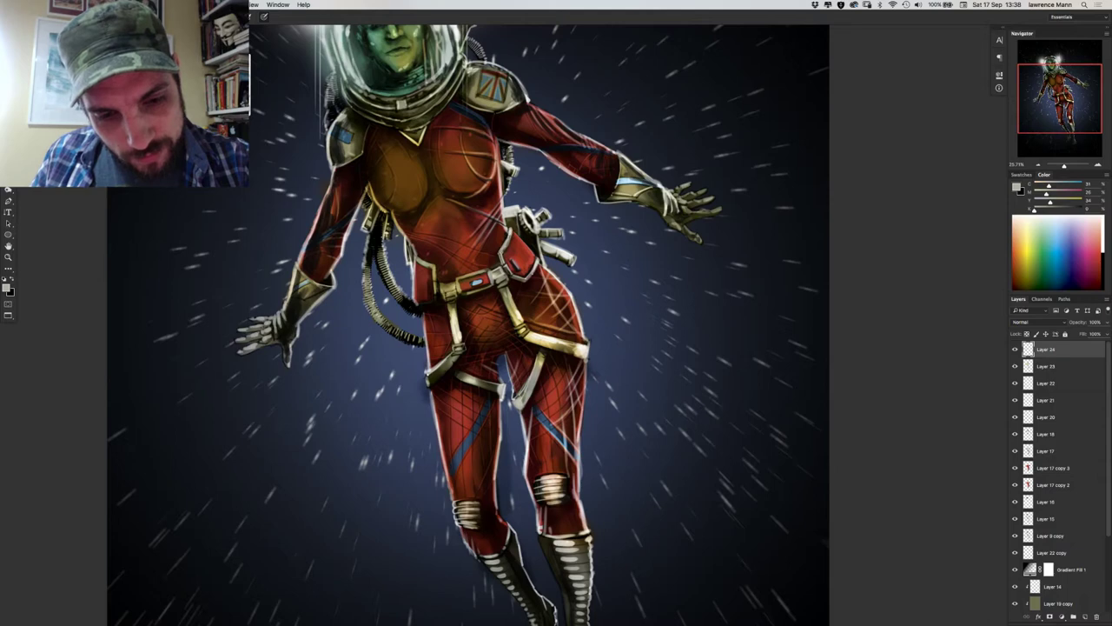
{"action": "left_click", "coordinate": [507, 234], "text": "alt"}
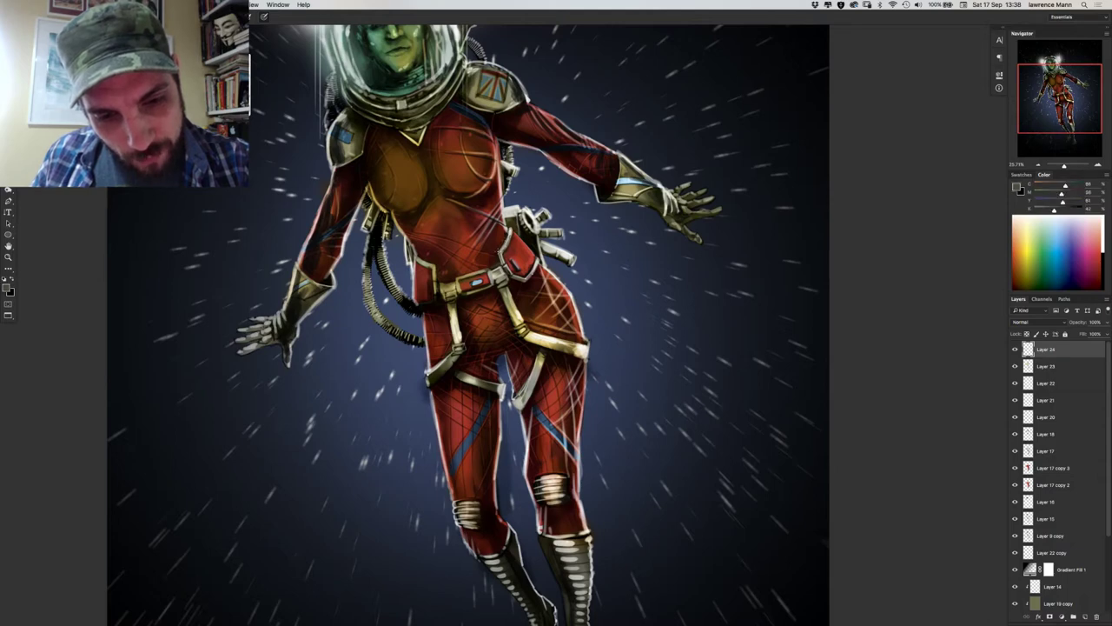
{"action": "left_click", "coordinate": [507, 234], "text": "alt"}
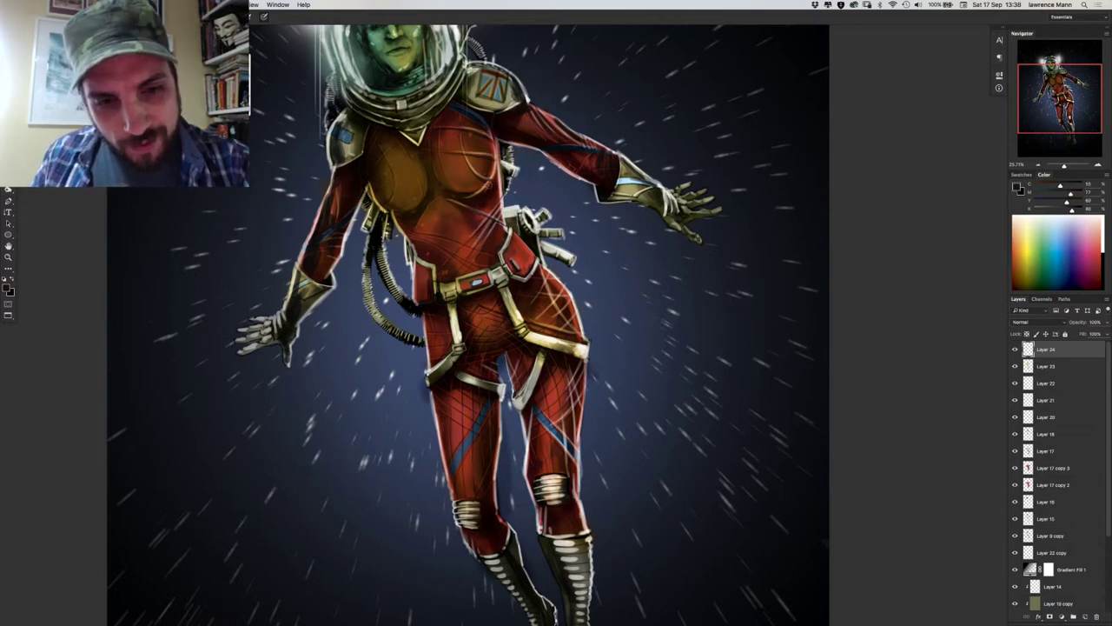
Paint the hip pouch's flap with sampled dark and bright reds, plus a pale cream highlight and dark maroon shading.
{"action": "left_click", "coordinate": [513, 234], "text": "alt"}
{"action": "left_click", "coordinate": [496, 186], "text": "alt"}
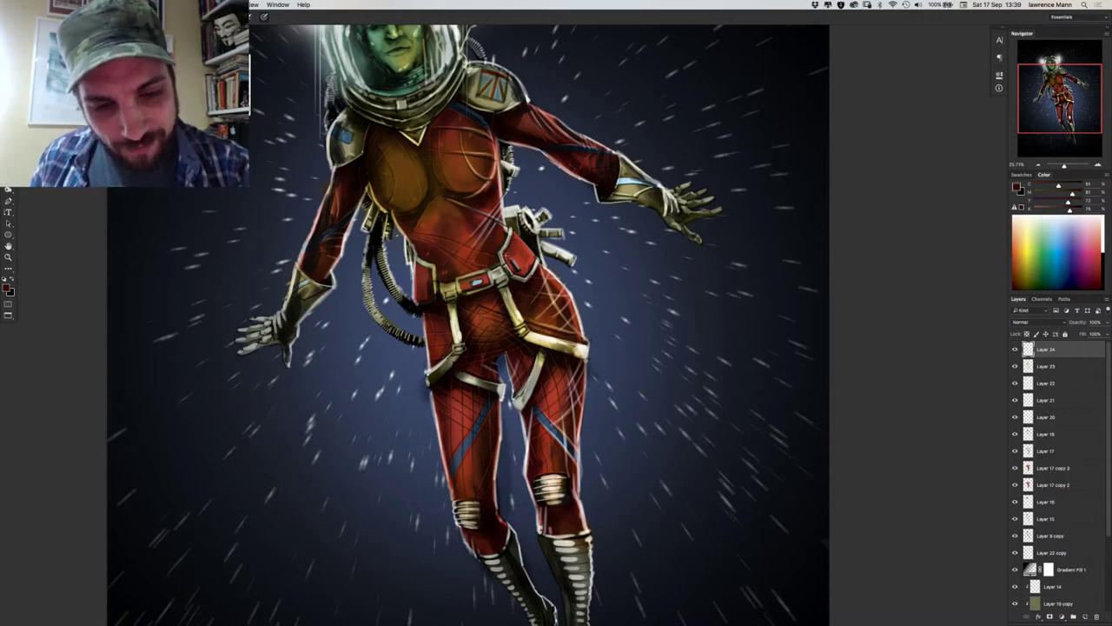
{"action": "left_click", "coordinate": [509, 257], "text": "alt"}
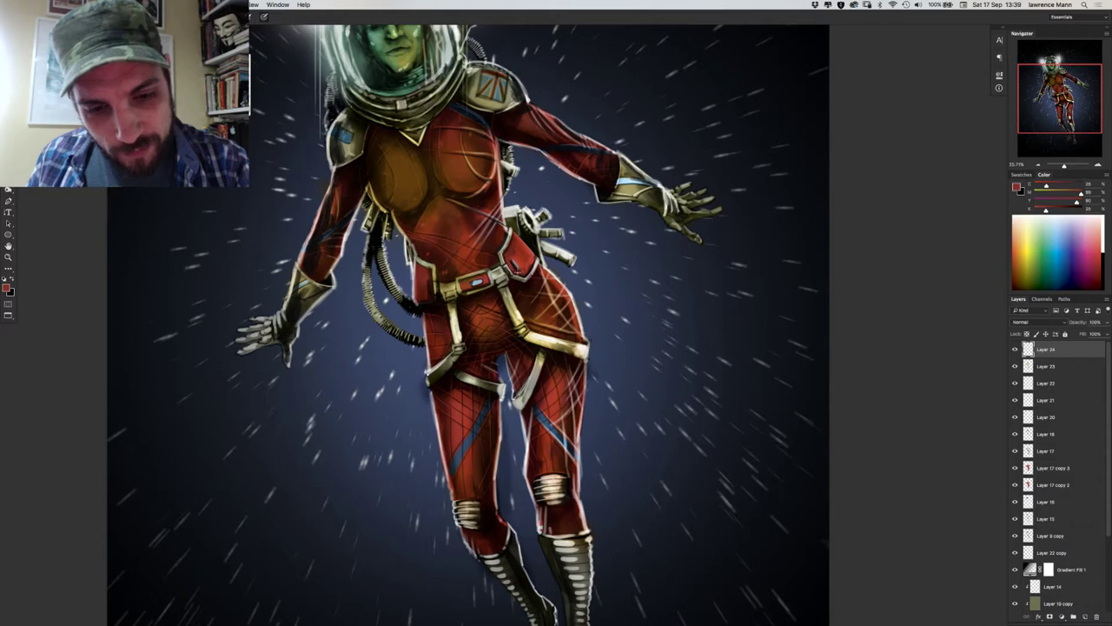
{"action": "left_click", "coordinate": [505, 239], "text": "alt"}
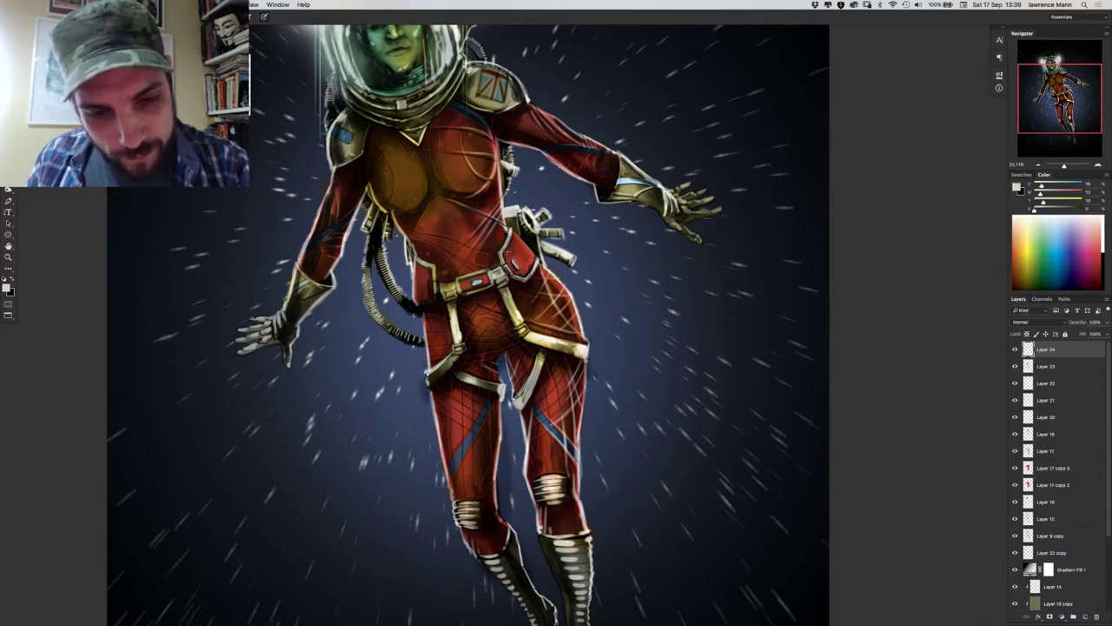
{"action": "left_click", "coordinate": [515, 265], "text": "alt"}
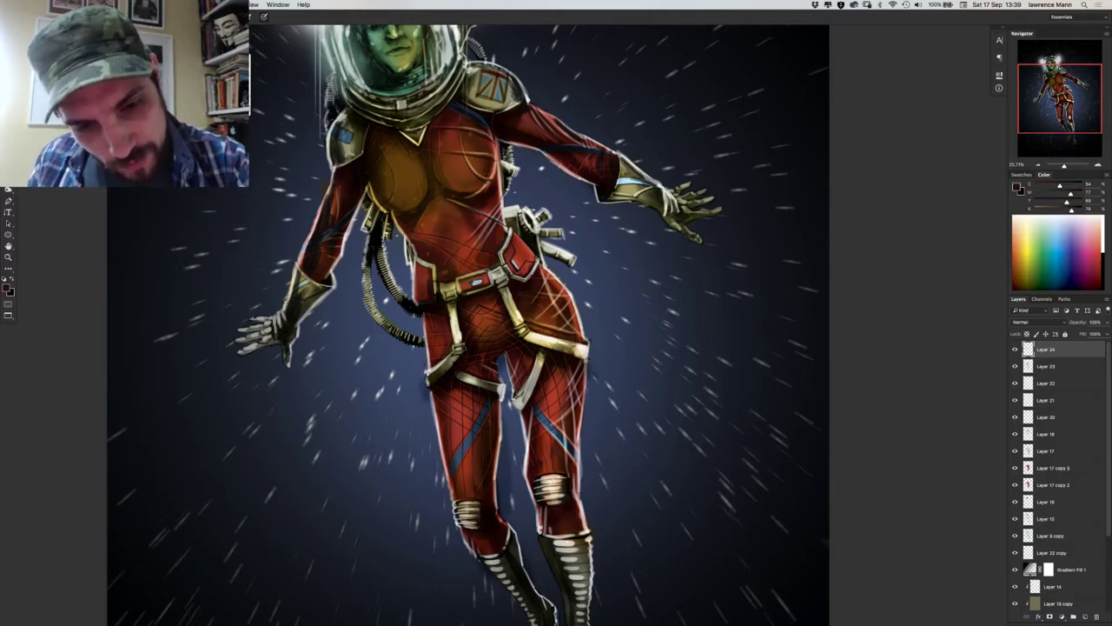
Refine the hip pouch's outer edge with sampled mauve-grey, pale pink and near-black.
{"action": "left_click", "coordinate": [535, 266], "text": "alt"}
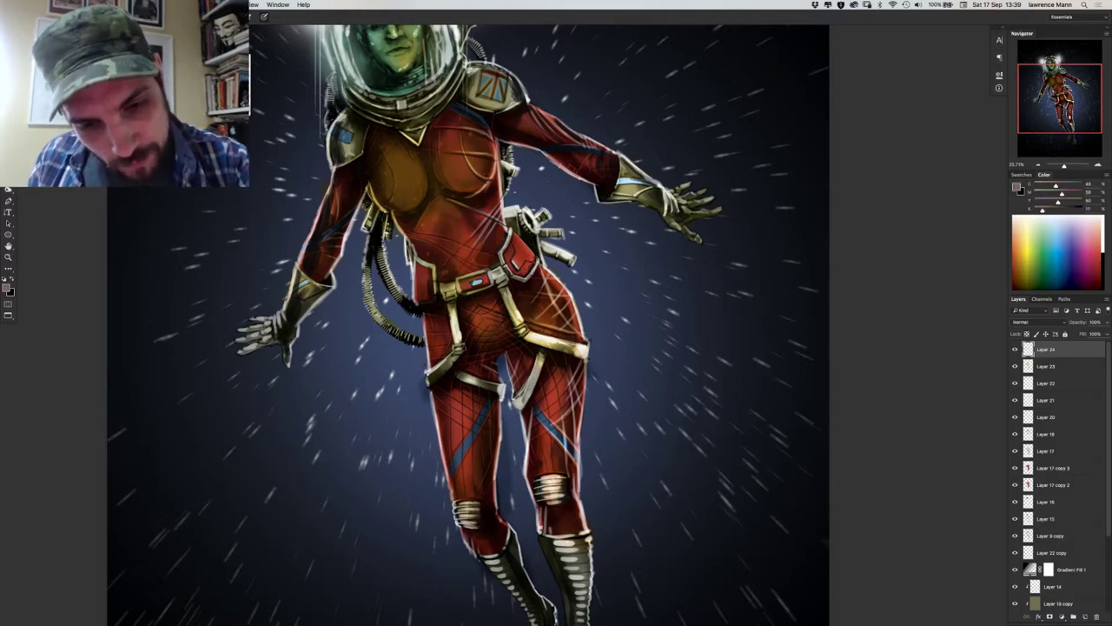
{"action": "left_click", "coordinate": [537, 262], "text": "alt"}
{"action": "left_click", "coordinate": [506, 211], "text": "alt"}
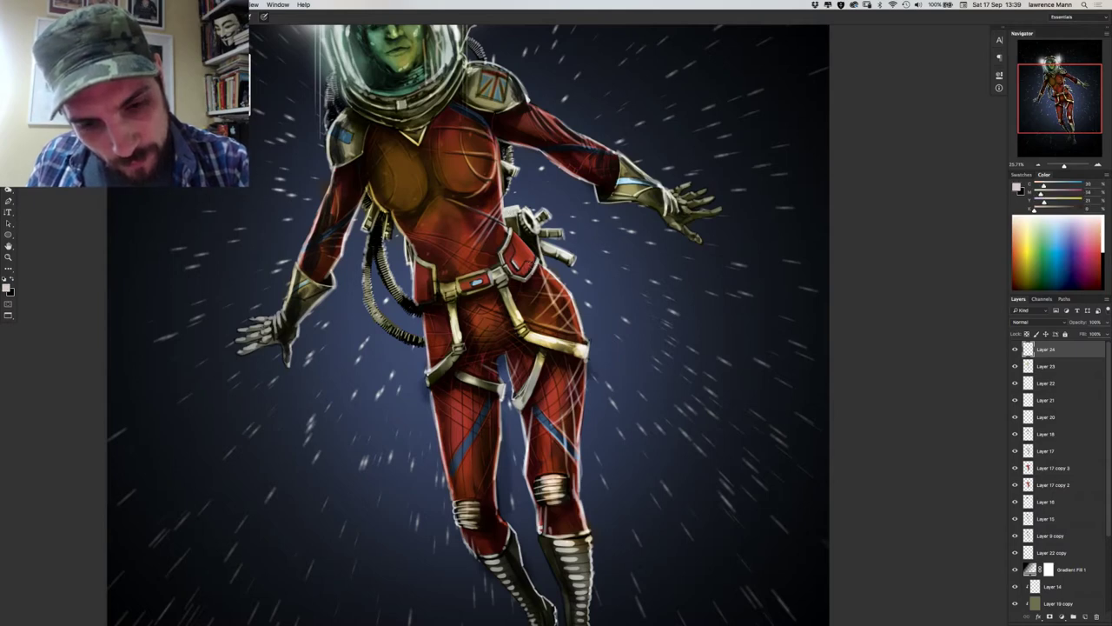
{"action": "left_click", "coordinate": [530, 268], "text": "alt"}
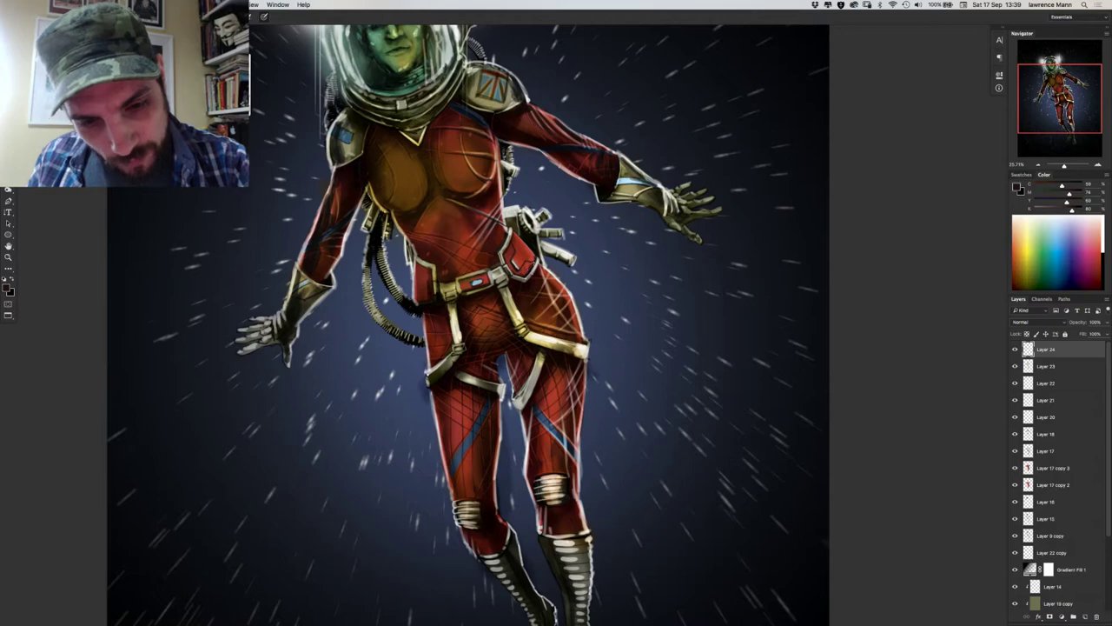
Brush salmon and red highlights onto the hip pouch's face and touch up its trim with sampled greys.
{"action": "left_click", "coordinate": [496, 162], "text": "alt"}
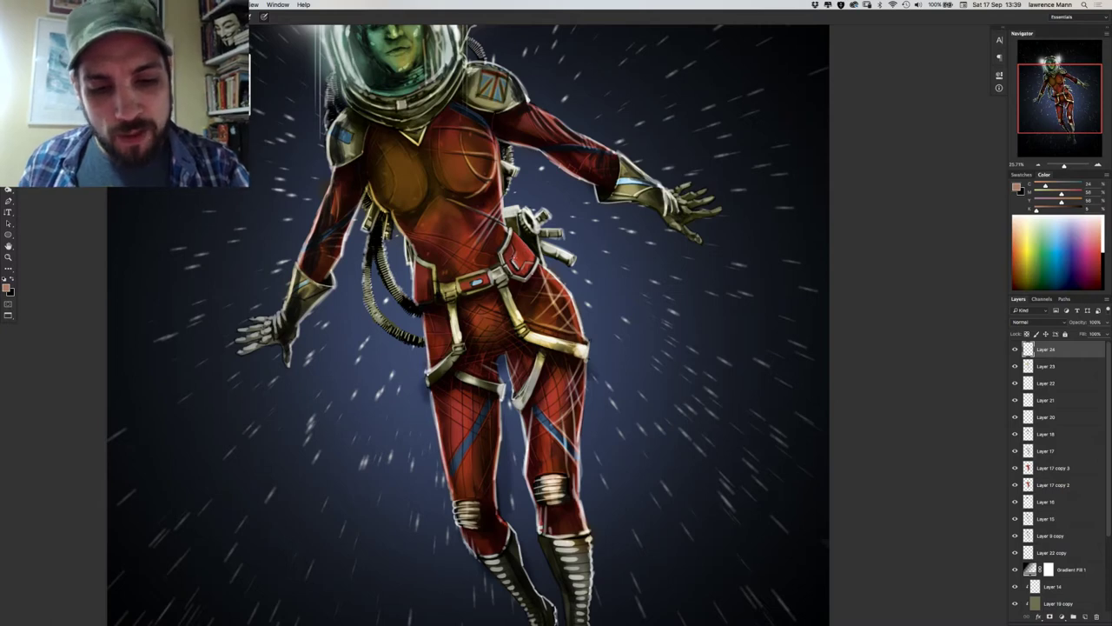
{"action": "left_click", "coordinate": [510, 235], "text": "alt"}
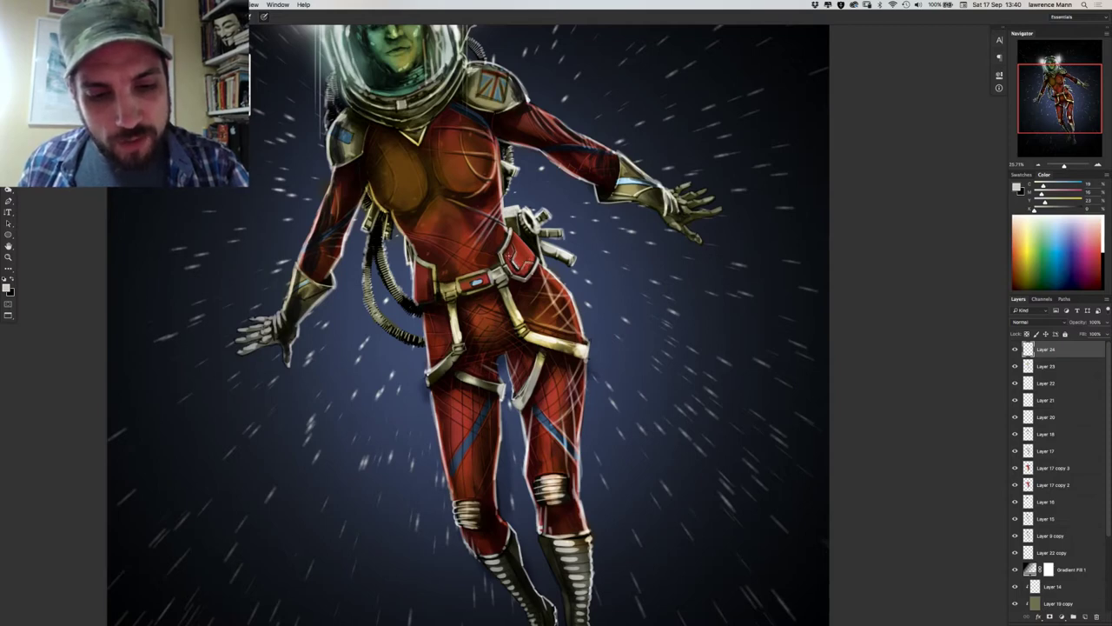
{"action": "left_click", "coordinate": [513, 259], "text": "alt"}
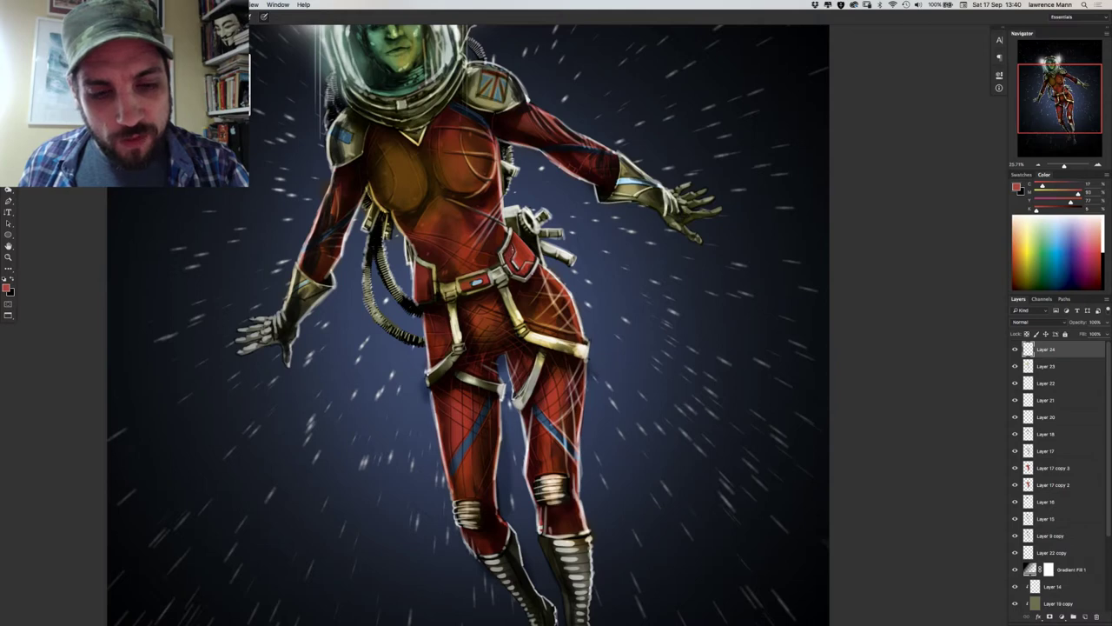
{"action": "left_click", "coordinate": [538, 261], "text": "alt"}
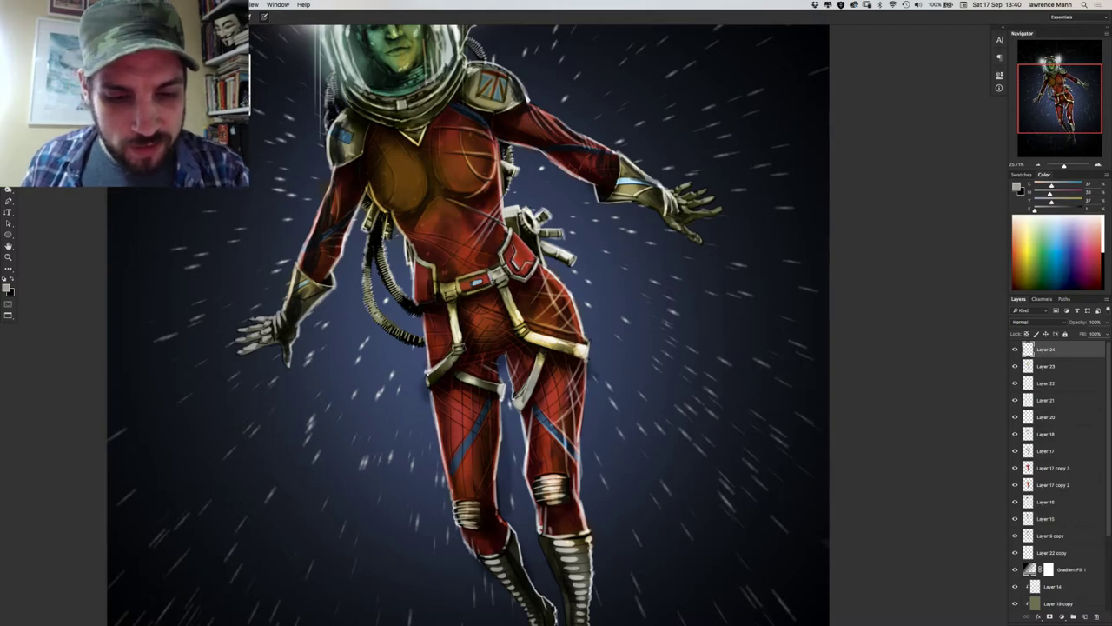
Sample grey and near-black at the belt, then brush a pale cream highlight down the strap below the hip pouch.
{"action": "left_click", "coordinate": [497, 258], "text": "alt"}
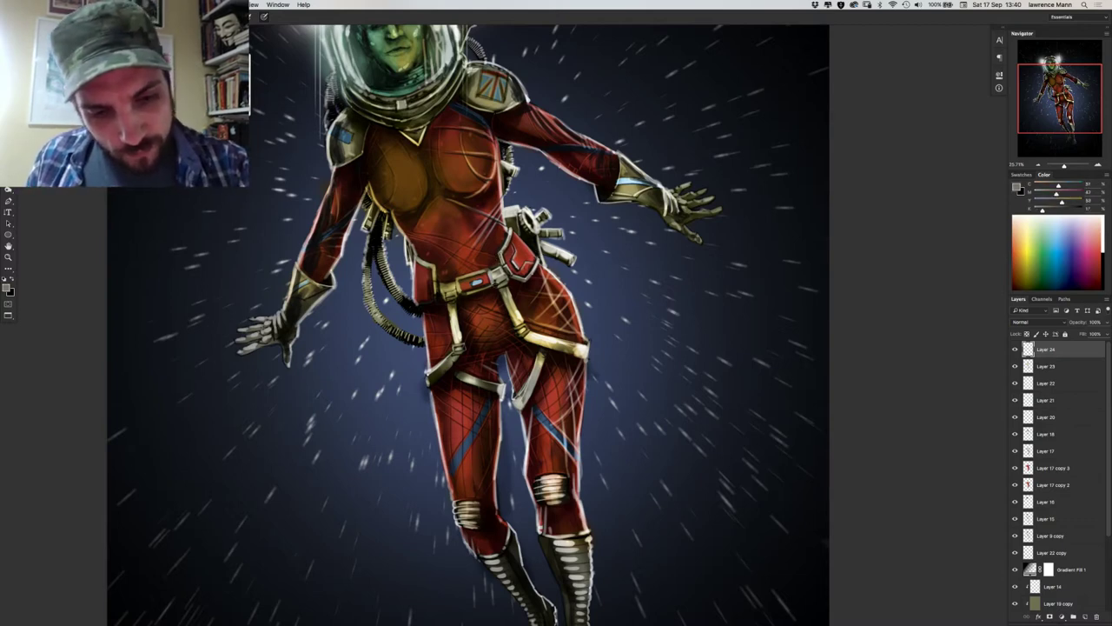
{"action": "left_click", "coordinate": [497, 285], "text": "alt"}
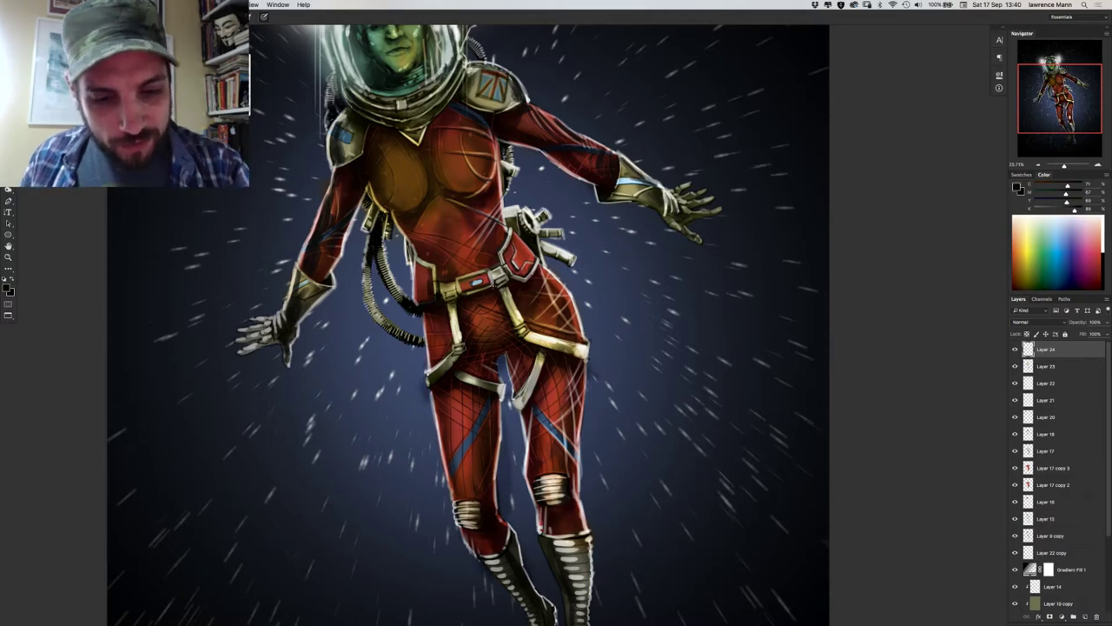
{"action": "key", "text": "x"}
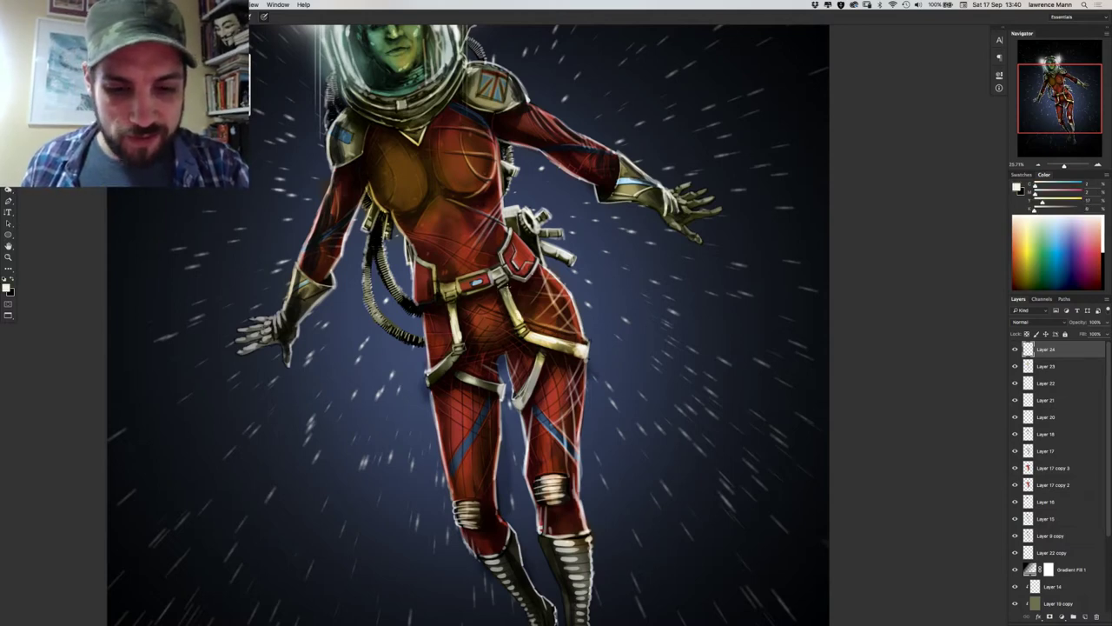
{"action": "left_click_drag", "start_coordinate": [506, 287], "coordinate": [514, 305]}
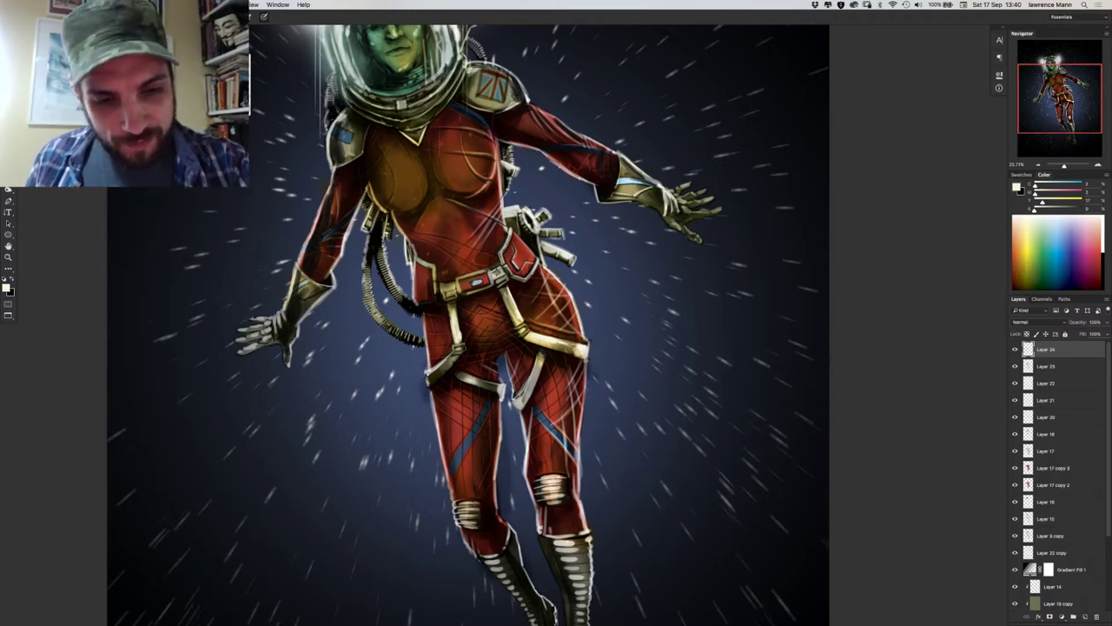
Detail the belt fitting beside the hip pouch with sampled grey-greens, dark olive and pale cream.
{"action": "left_click", "coordinate": [497, 271], "text": "alt"}
{"action": "left_click", "coordinate": [497, 271], "text": "alt"}
{"action": "left_click", "coordinate": [495, 269], "text": "alt"}
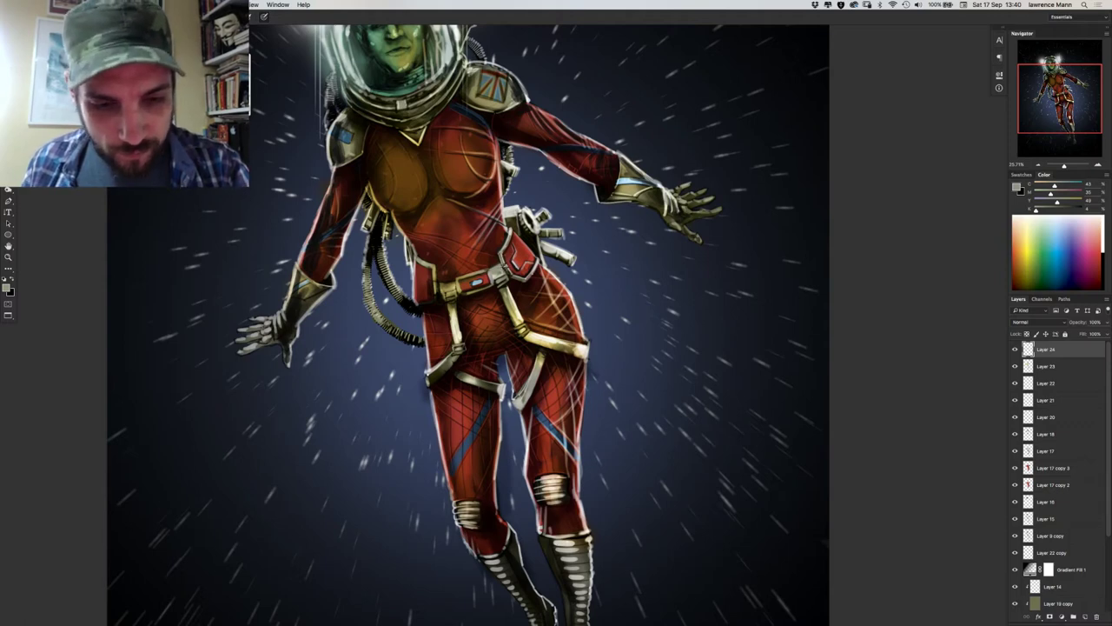
{"action": "left_click", "coordinate": [504, 267], "text": "alt"}
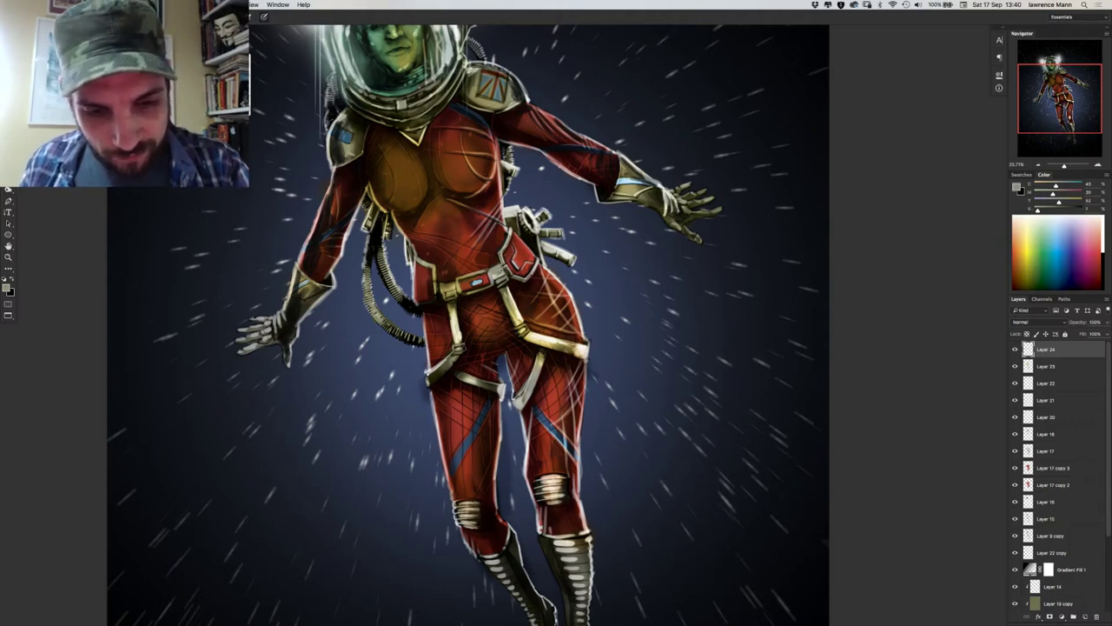
{"action": "left_click", "coordinate": [505, 270], "text": "alt"}
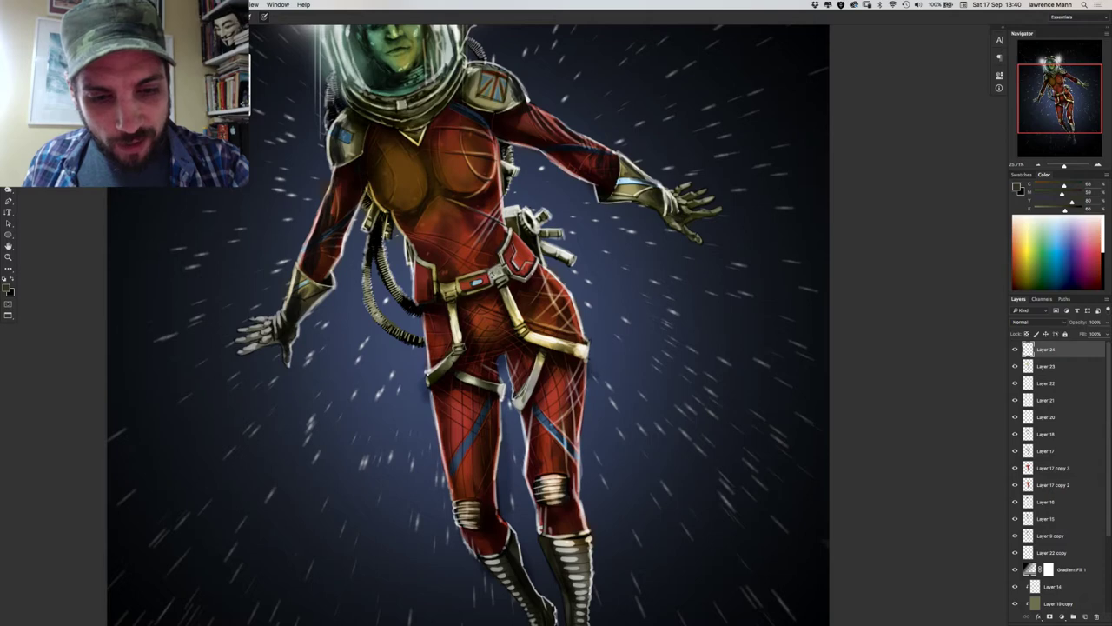
{"action": "left_click", "coordinate": [495, 275], "text": "alt"}
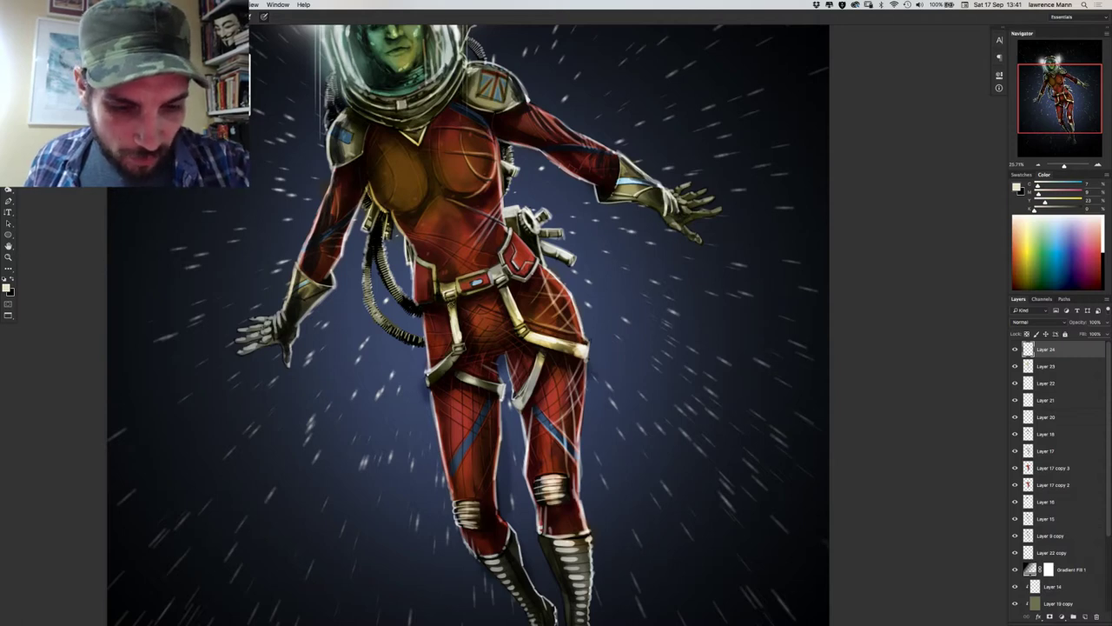
Touch up the belt fittings and the tops of the hanging straps with sampled khaki, near-black and olive.
{"action": "left_click", "coordinate": [453, 311], "text": "alt"}
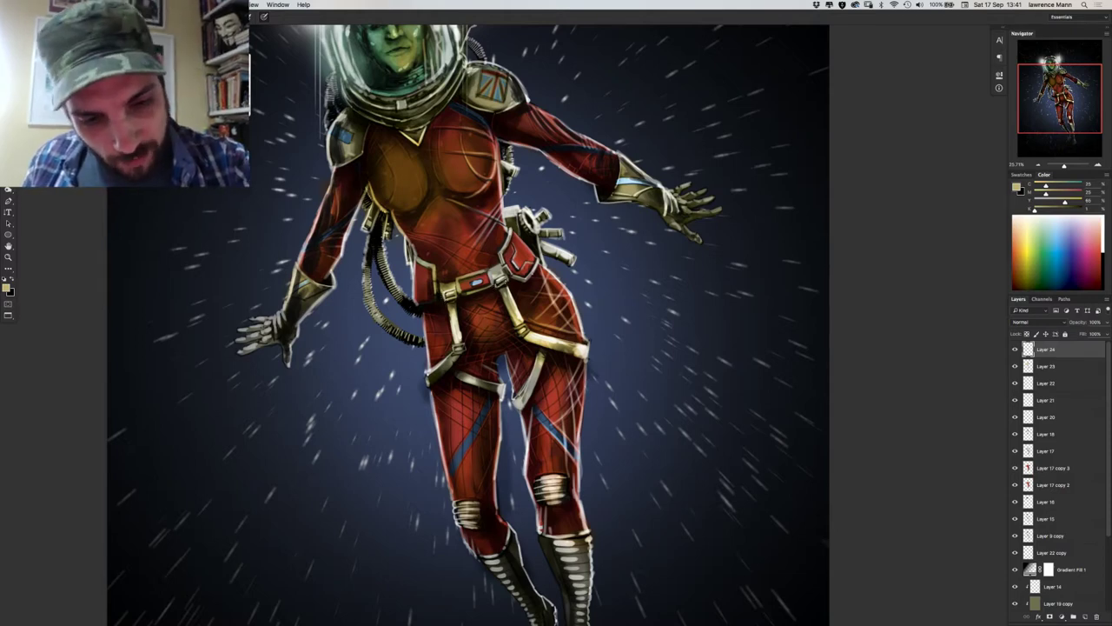
{"action": "left_click", "coordinate": [500, 286], "text": "alt"}
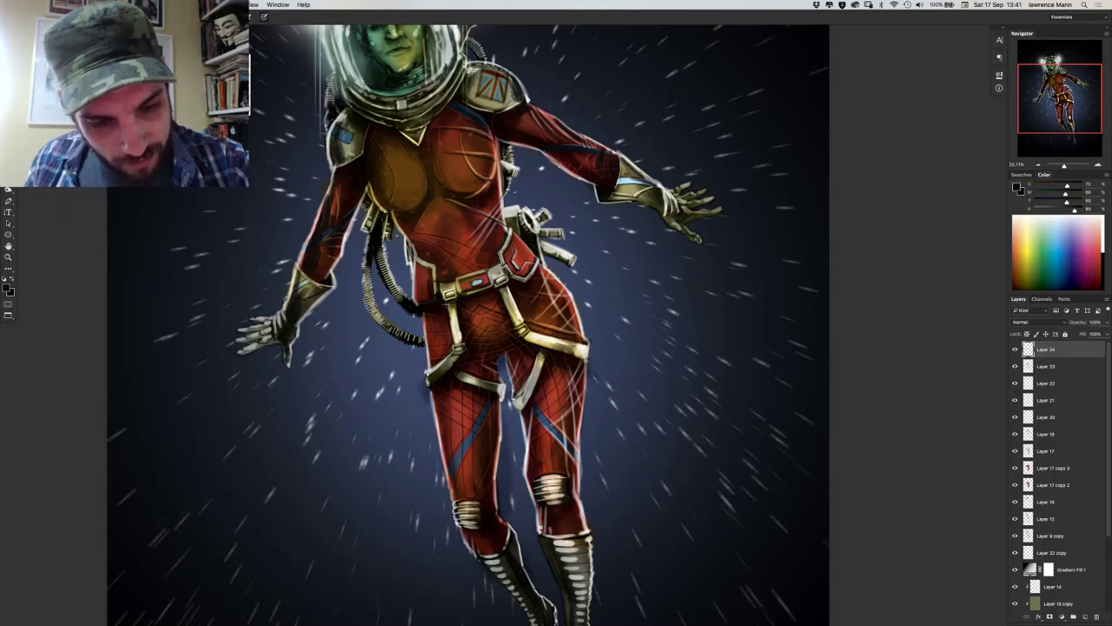
{"action": "left_click", "coordinate": [504, 287], "text": "alt"}
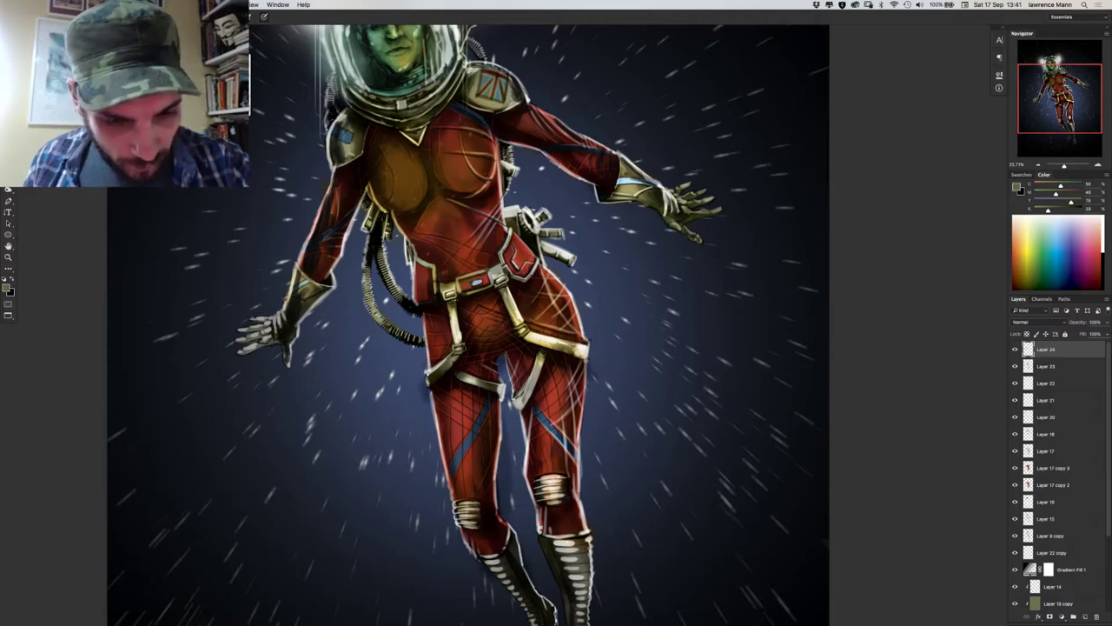
Paint the belt's central panel with sampled red, slate blue and pale blue, and define its blue light with near-black.
{"action": "left_click", "coordinate": [459, 292], "text": "alt"}
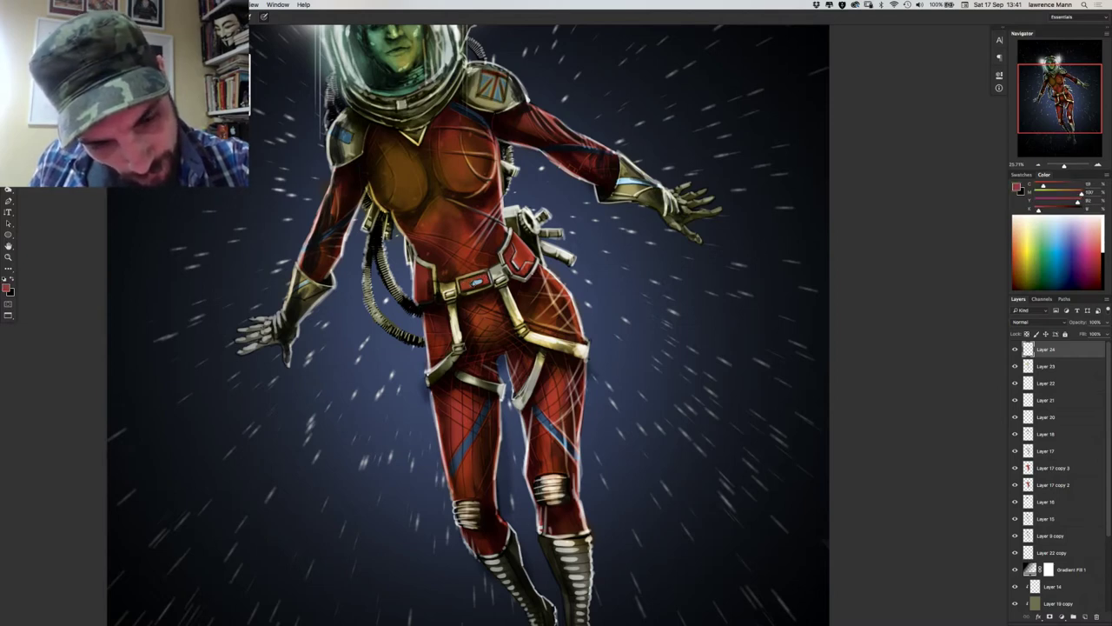
{"action": "left_click", "coordinate": [469, 284], "text": "alt"}
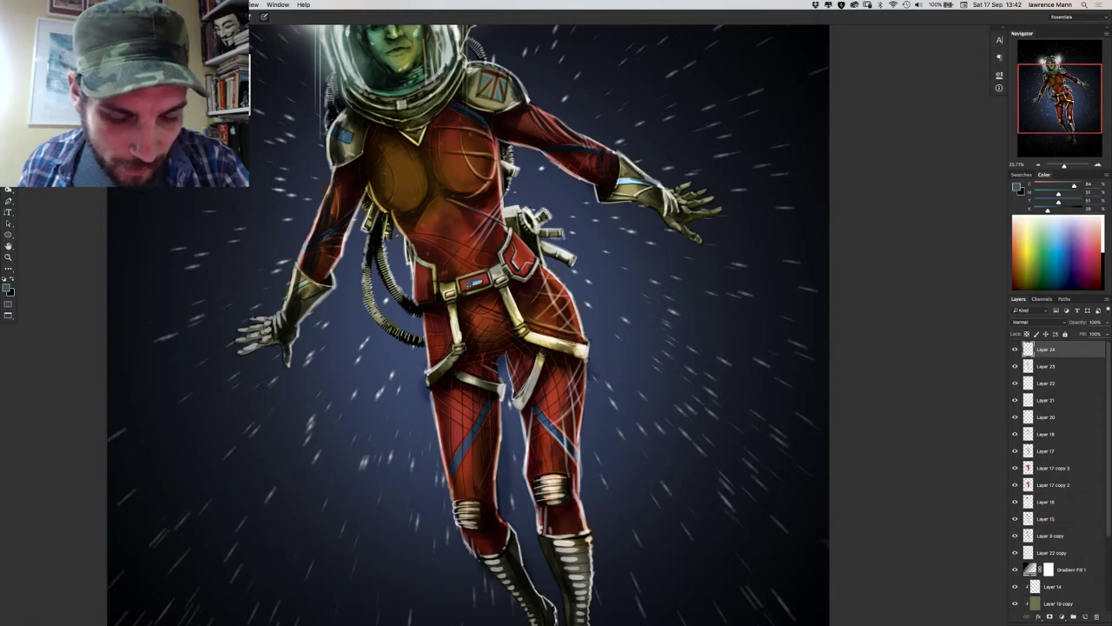
{"action": "left_click", "coordinate": [472, 285], "text": "alt"}
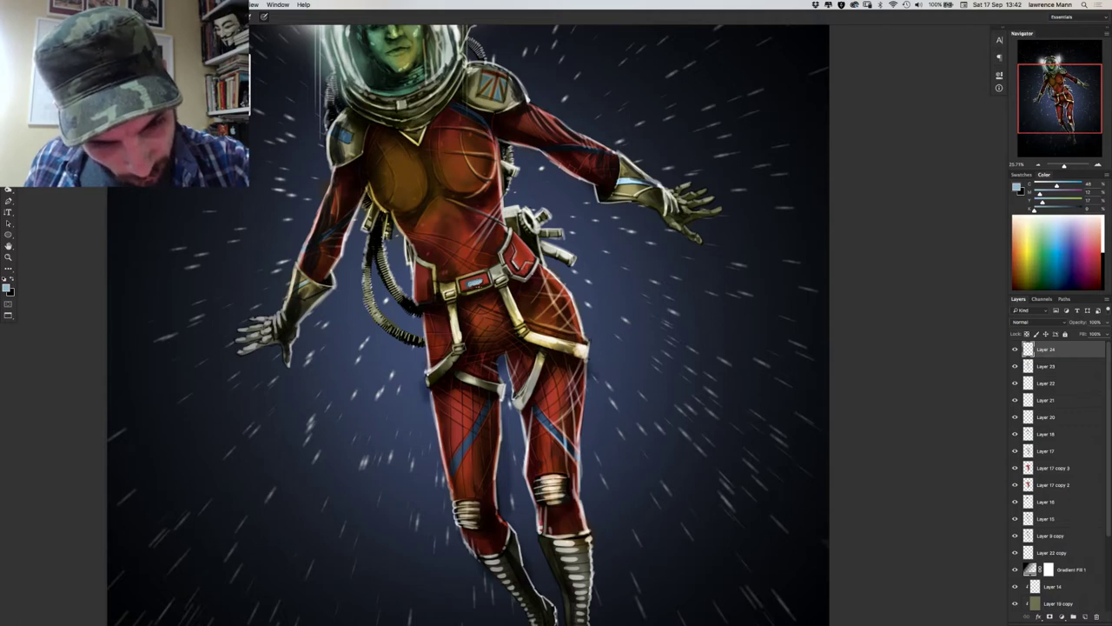
{"action": "left_click", "coordinate": [484, 286], "text": "alt"}
{"action": "left_click", "coordinate": [511, 283], "text": "alt"}
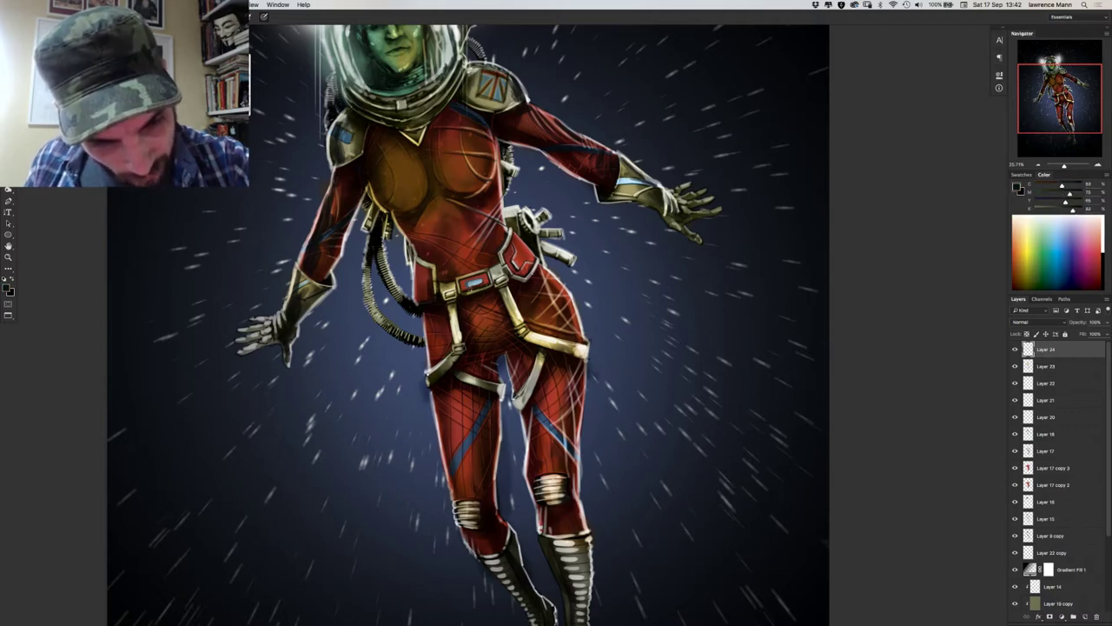
{"action": "left_click_drag", "start_coordinate": [472, 287], "coordinate": [485, 281]}
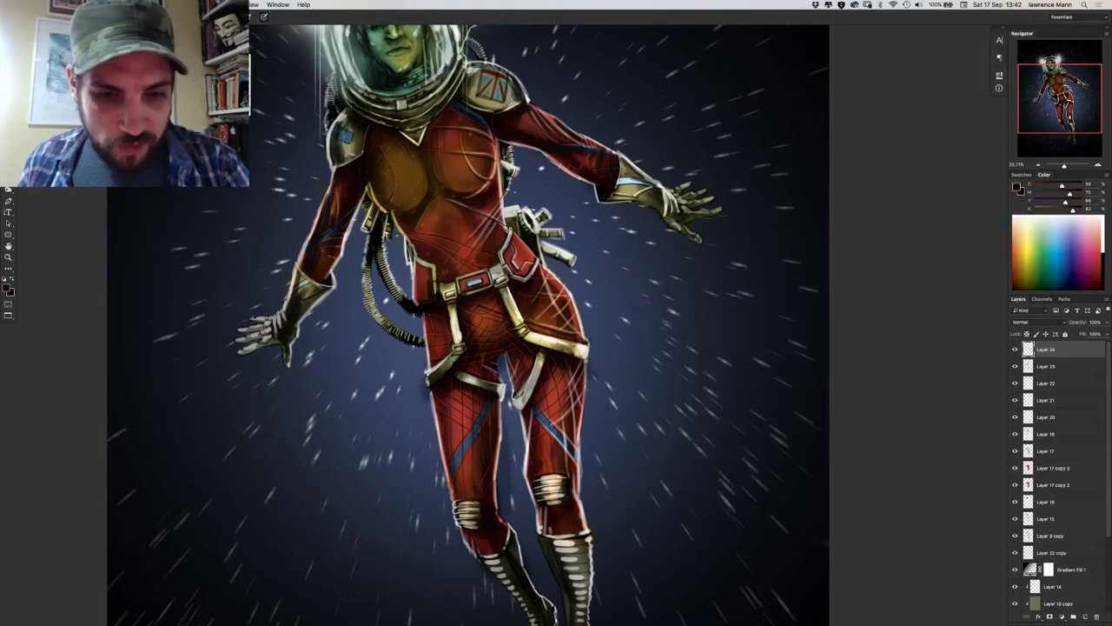
Sharpen the belt panel's light and frame with sampled light grey and near-black, and brush red around them.
{"action": "left_click", "coordinate": [511, 231], "text": "alt"}
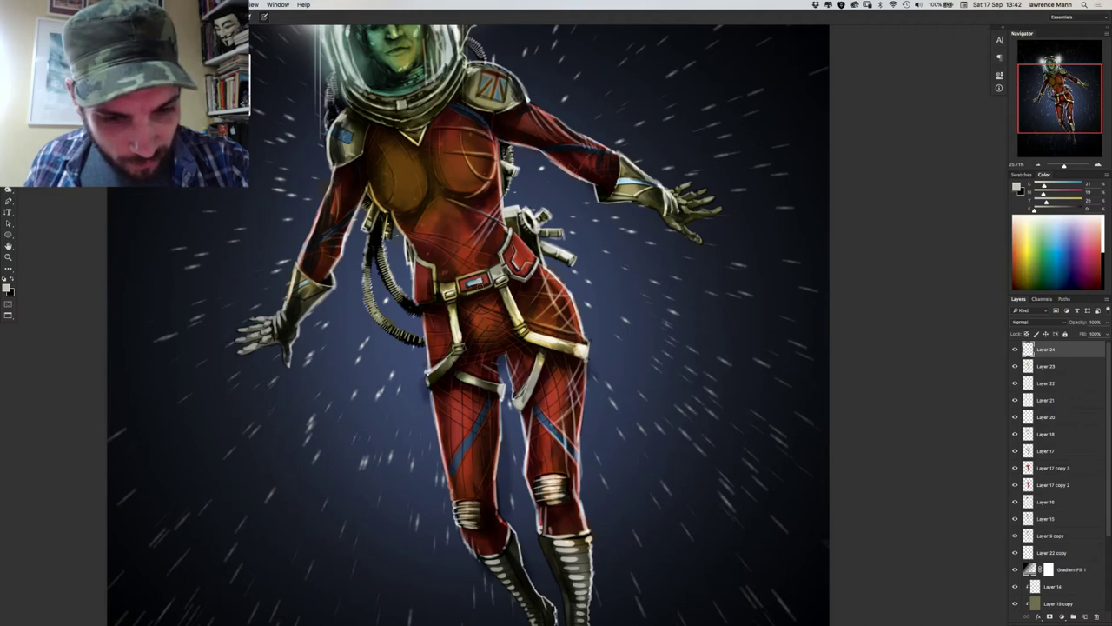
{"action": "left_click", "coordinate": [480, 288], "text": "alt"}
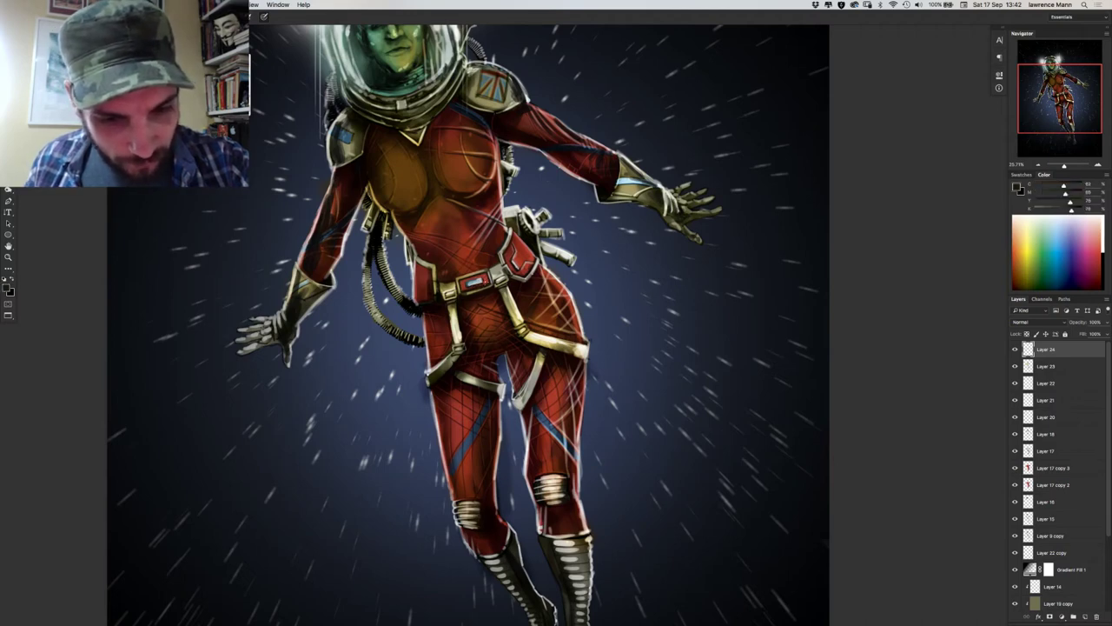
{"action": "left_click", "coordinate": [482, 283], "text": "alt"}
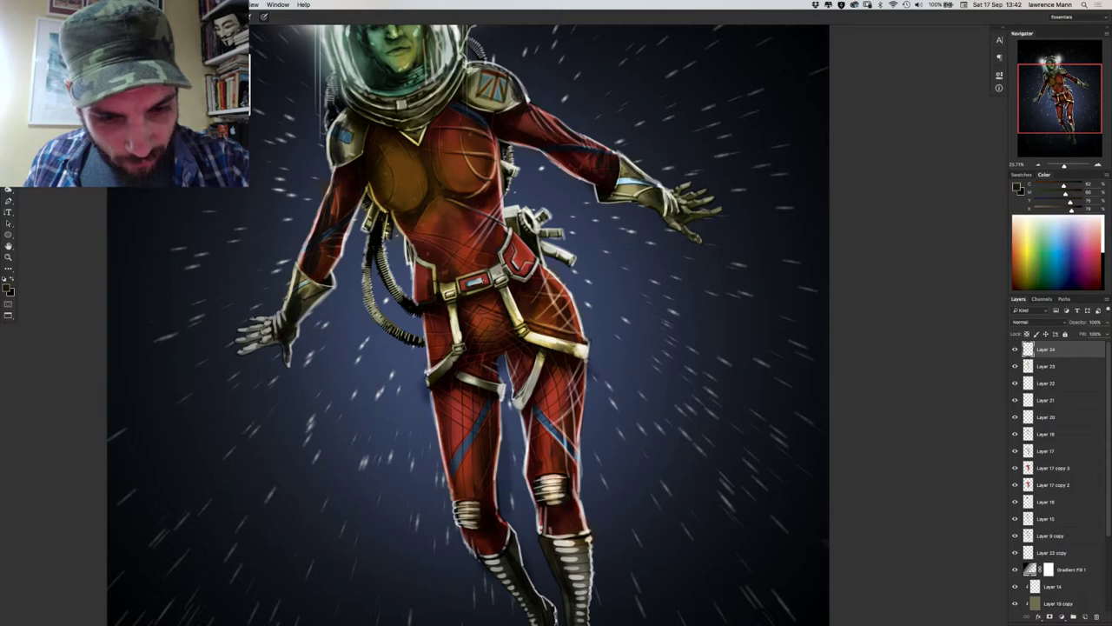
{"action": "left_click", "coordinate": [485, 280], "text": "alt"}
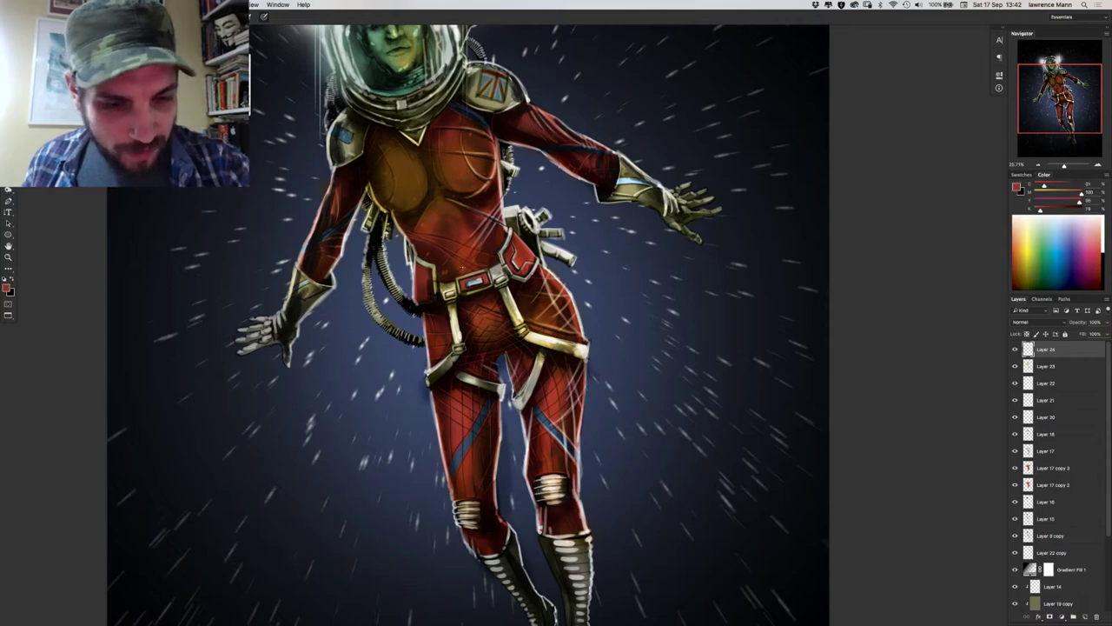
{"action": "left_click", "coordinate": [485, 276], "text": "alt"}
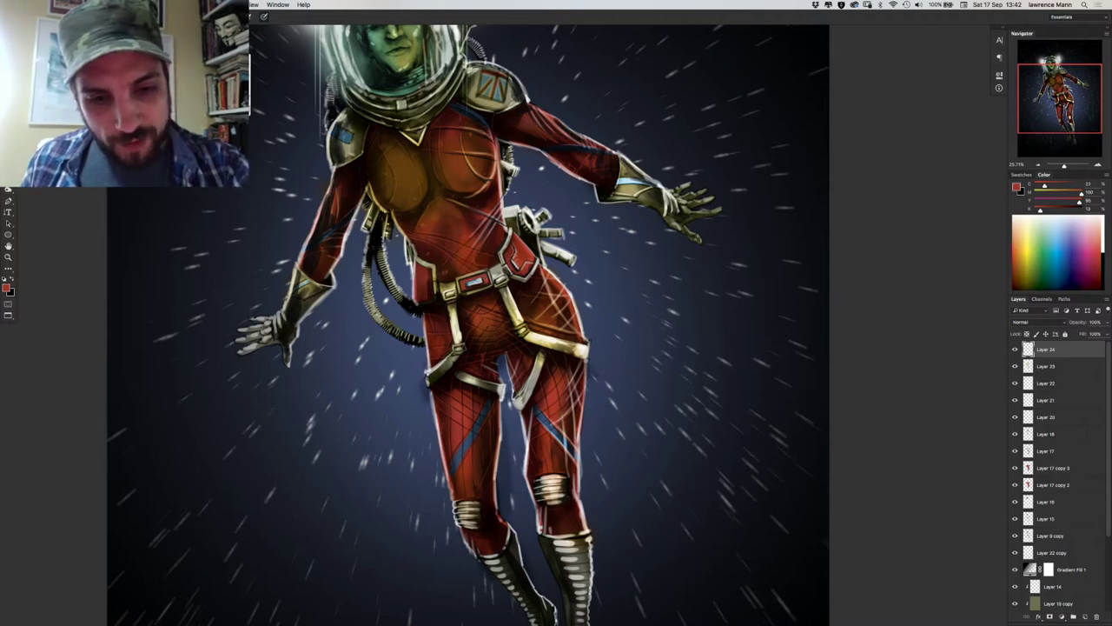
Add salmon highlights and dark brown shading to the belt panel, and touch up the neighbouring buckle with sampled olive.
{"action": "left_click", "coordinate": [517, 256], "text": "alt"}
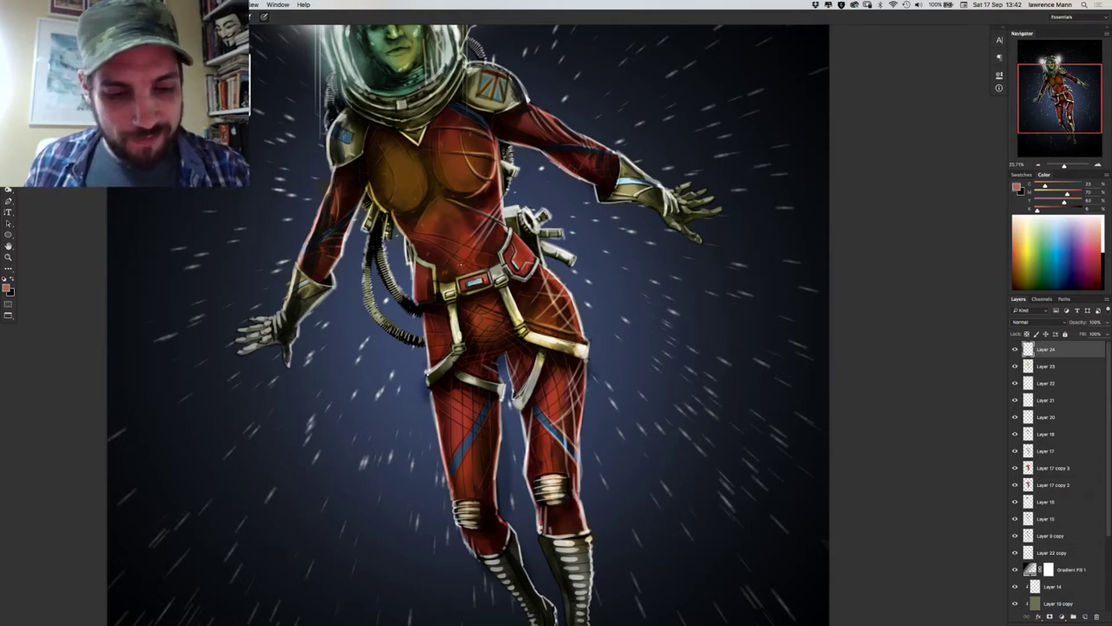
{"action": "left_click", "coordinate": [469, 291], "text": "alt"}
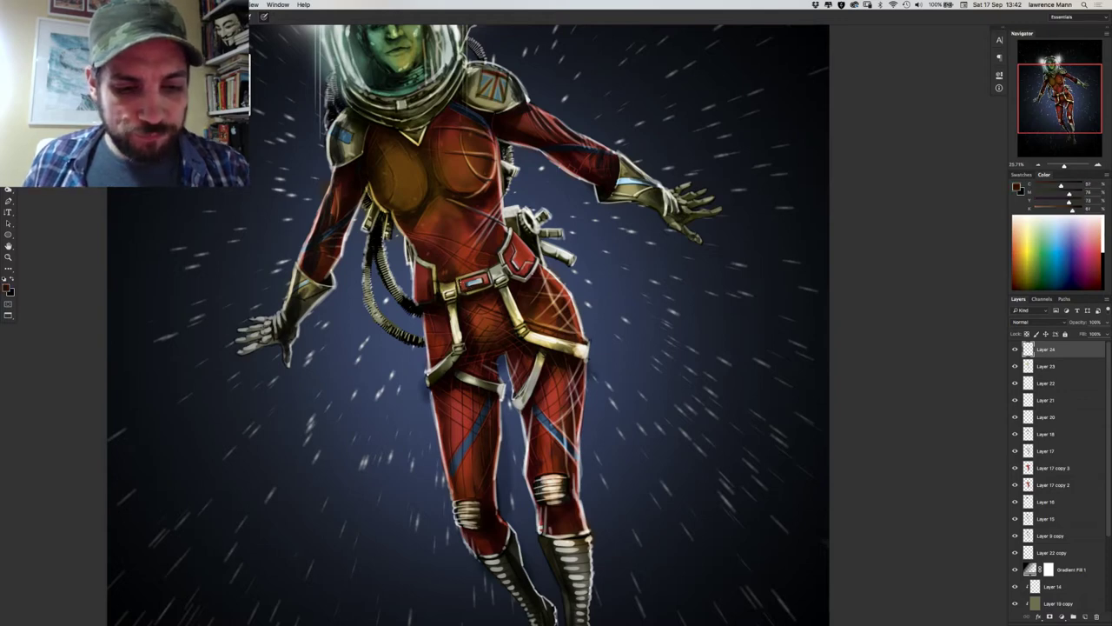
{"action": "left_click", "coordinate": [459, 292], "text": "alt"}
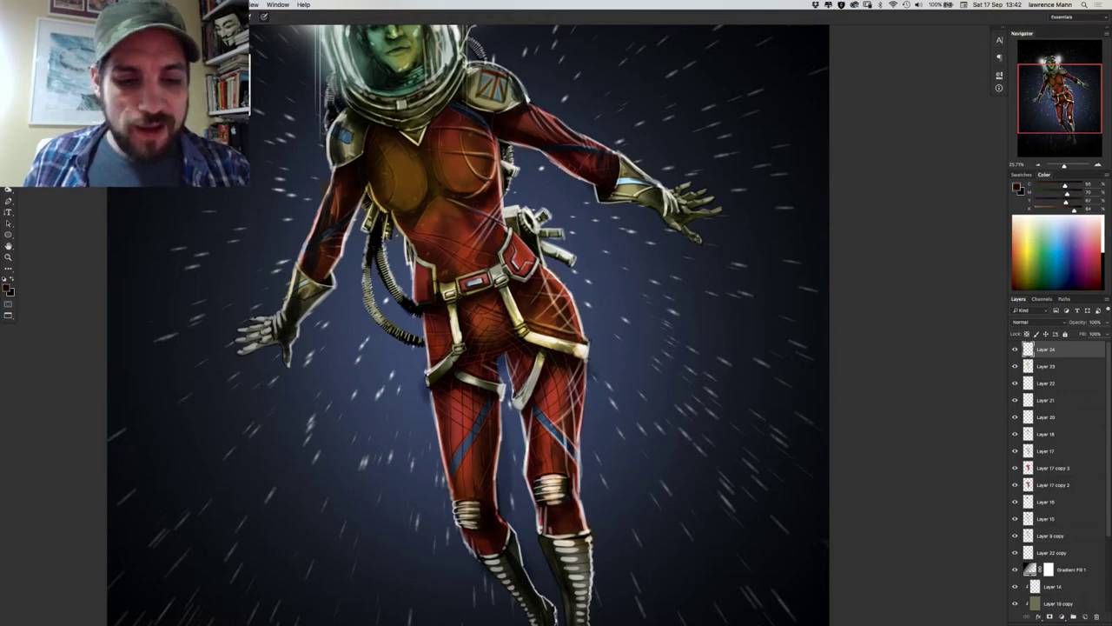
{"action": "left_click", "coordinate": [467, 291], "text": "alt"}
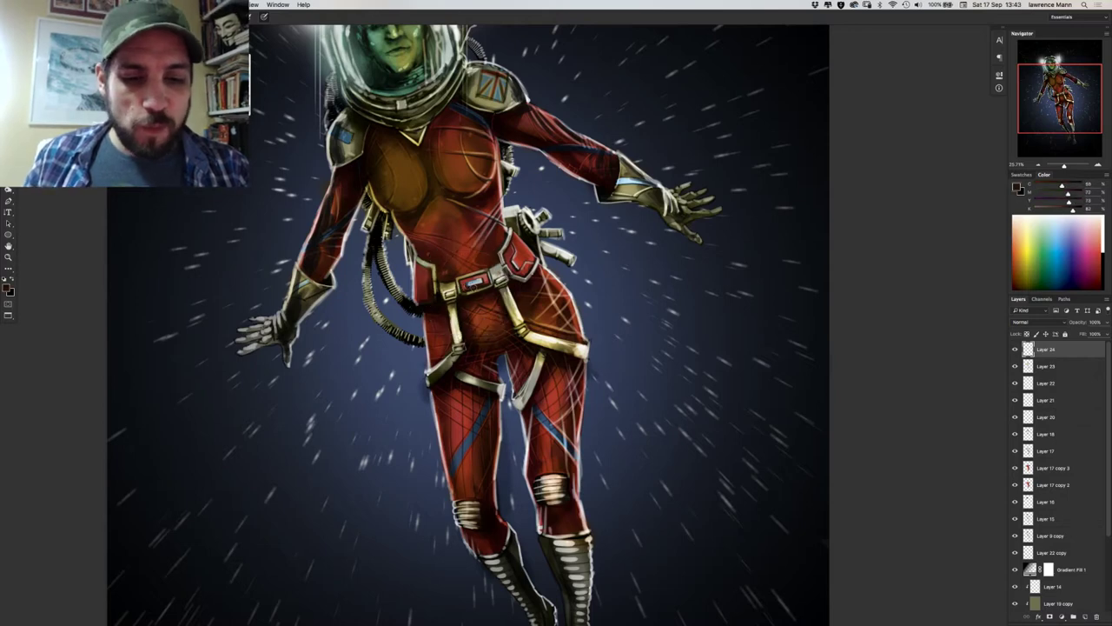
{"action": "left_click", "coordinate": [474, 287], "text": "alt"}
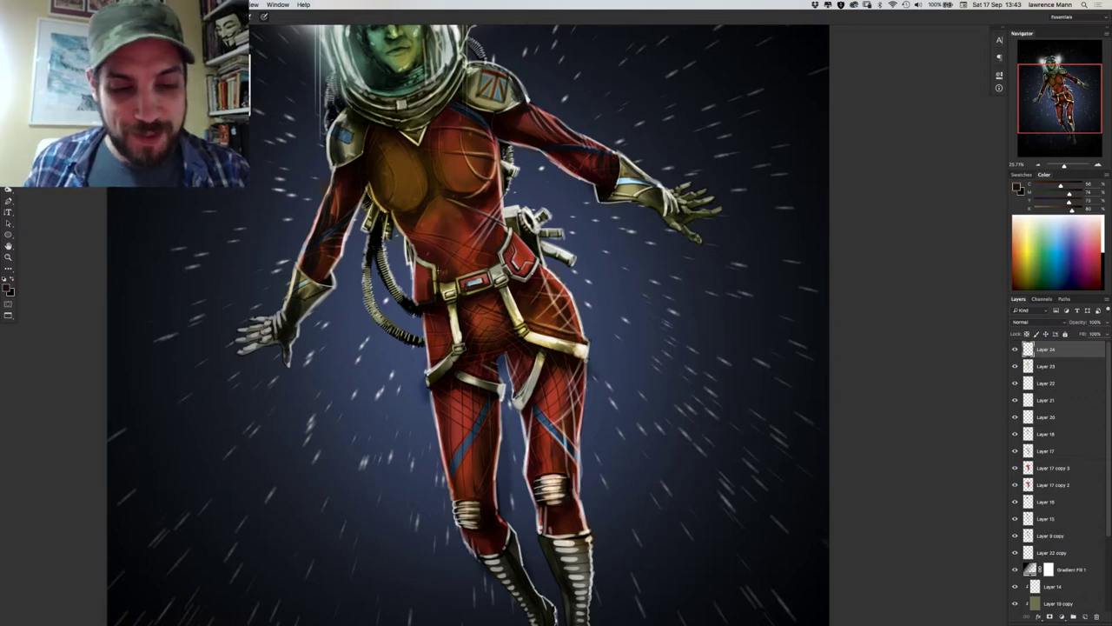
{"action": "left_click", "coordinate": [450, 285], "text": "alt"}
{"action": "left_click", "coordinate": [457, 288], "text": "alt"}
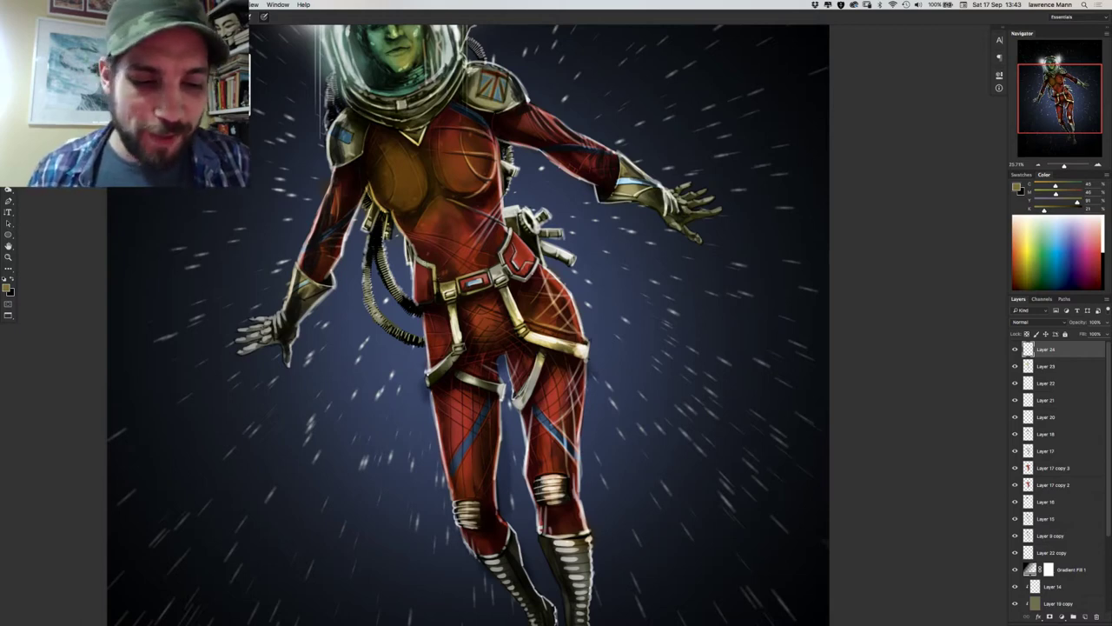
Outline a second pouch on the opposite hip with sampled light grey, near-black and grey-green.
{"action": "left_click", "coordinate": [505, 219], "text": "alt"}
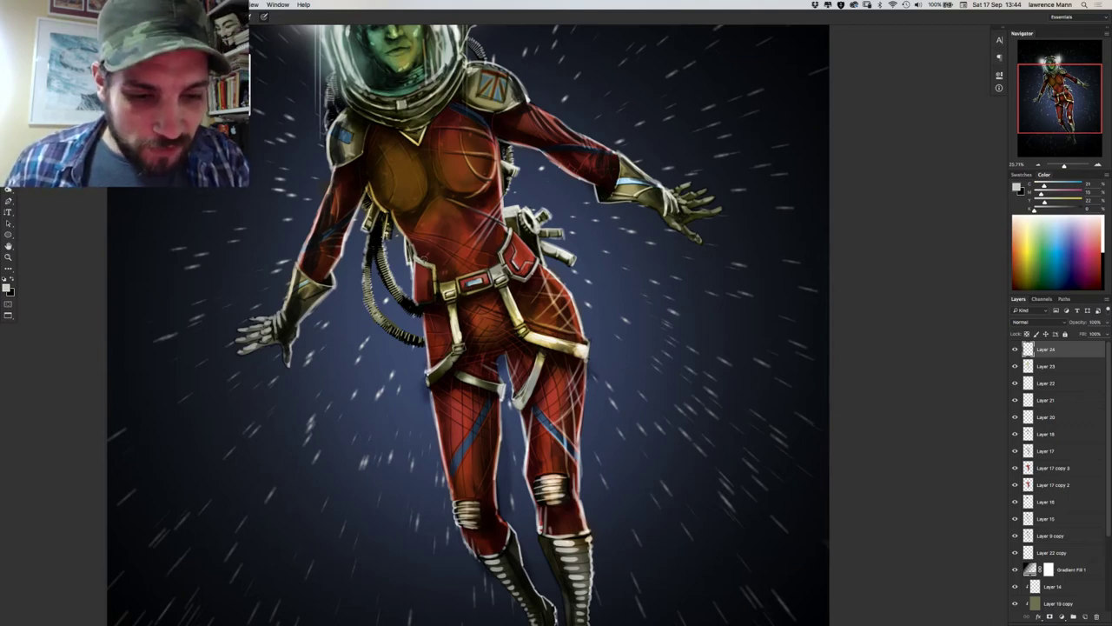
{"action": "left_click", "coordinate": [404, 220], "text": "alt"}
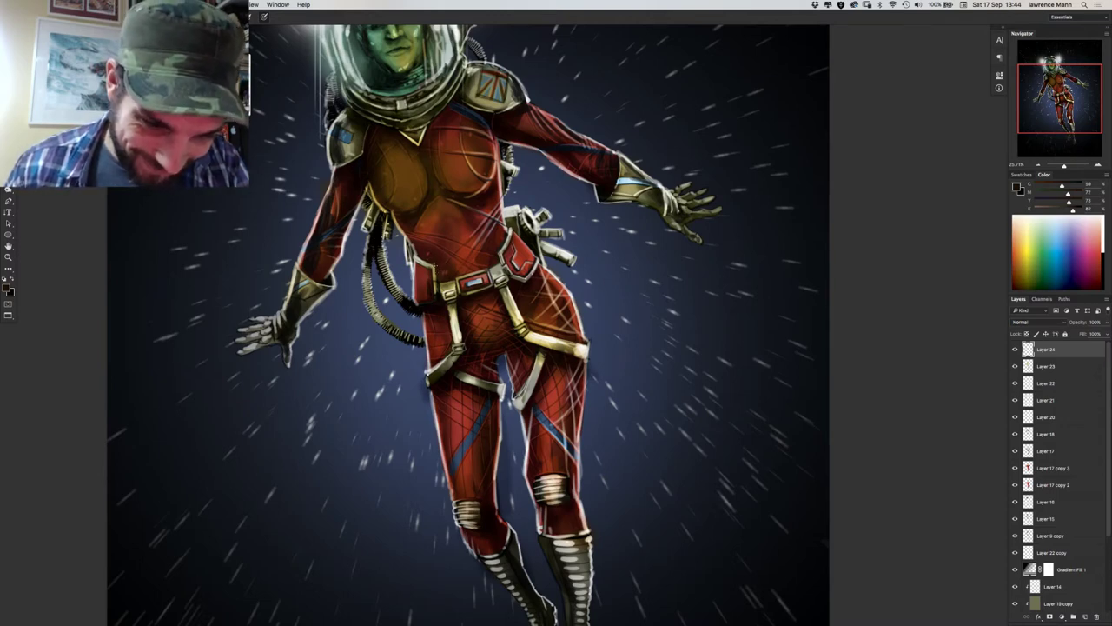
{"action": "left_click", "coordinate": [427, 273], "text": "alt"}
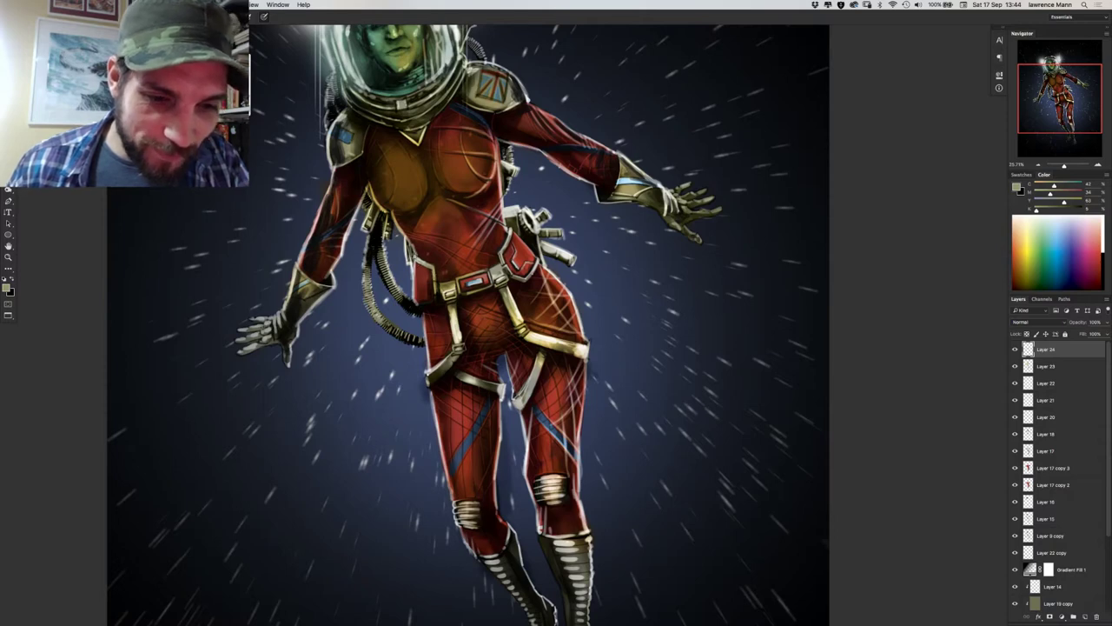
{"action": "left_click", "coordinate": [415, 259], "text": "alt"}
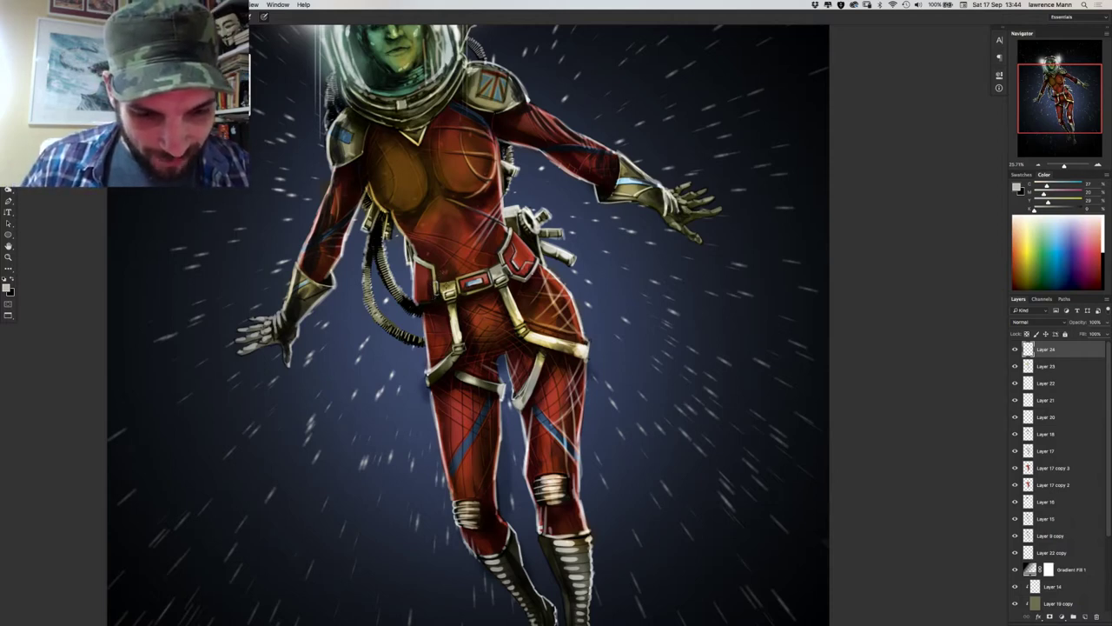
Paint the second pouch's lower edge above the hose with sampled dark olive and mauve-grey.
{"action": "left_click", "coordinate": [428, 309], "text": "alt"}
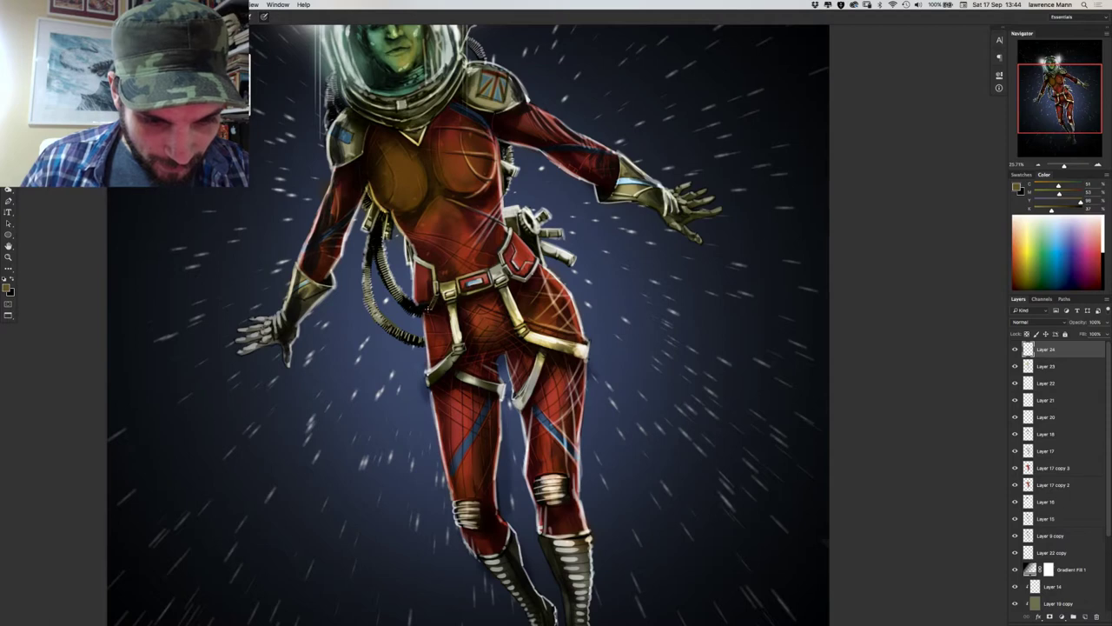
{"action": "left_click", "coordinate": [430, 306], "text": "alt"}
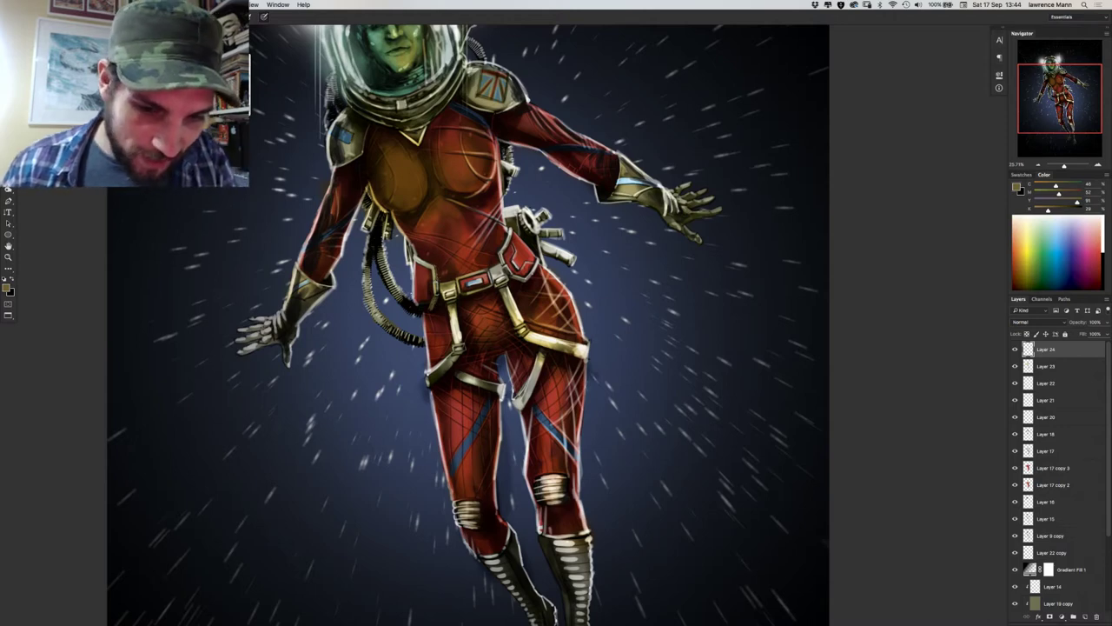
{"action": "left_click", "coordinate": [416, 305]}
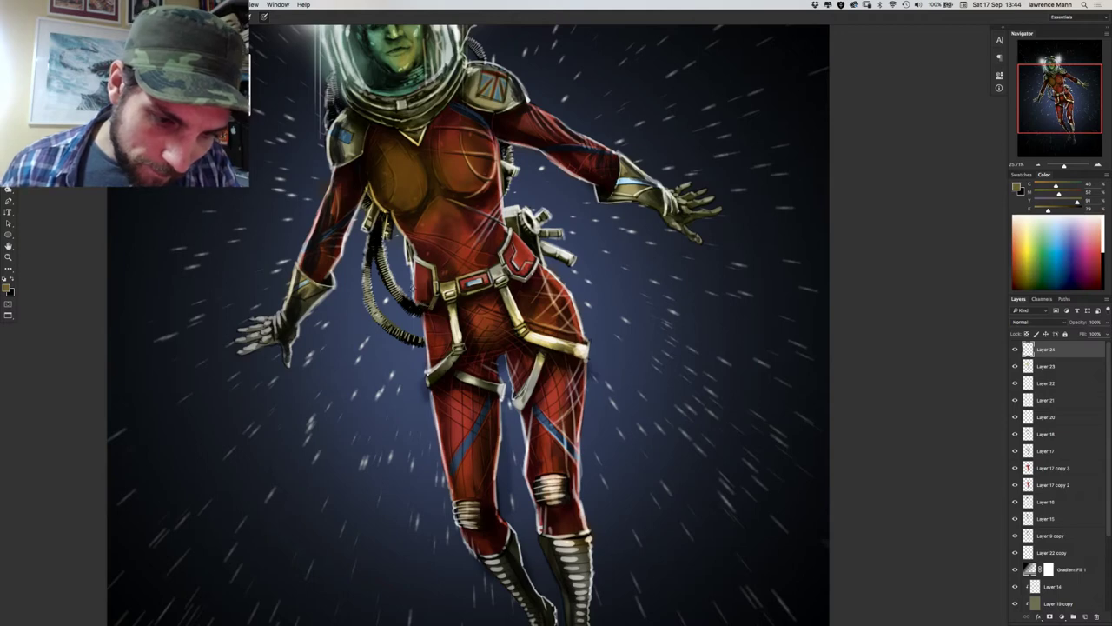
{"action": "left_click", "coordinate": [413, 289], "text": "alt"}
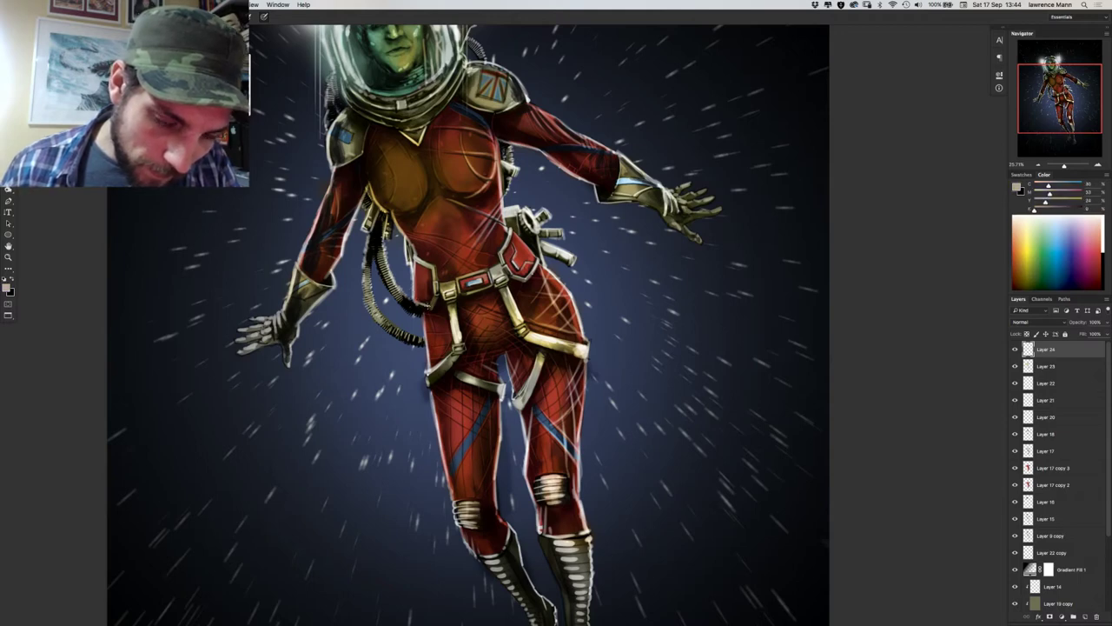
{"action": "left_click", "coordinate": [428, 309]}
{"action": "left_click", "coordinate": [422, 308]}
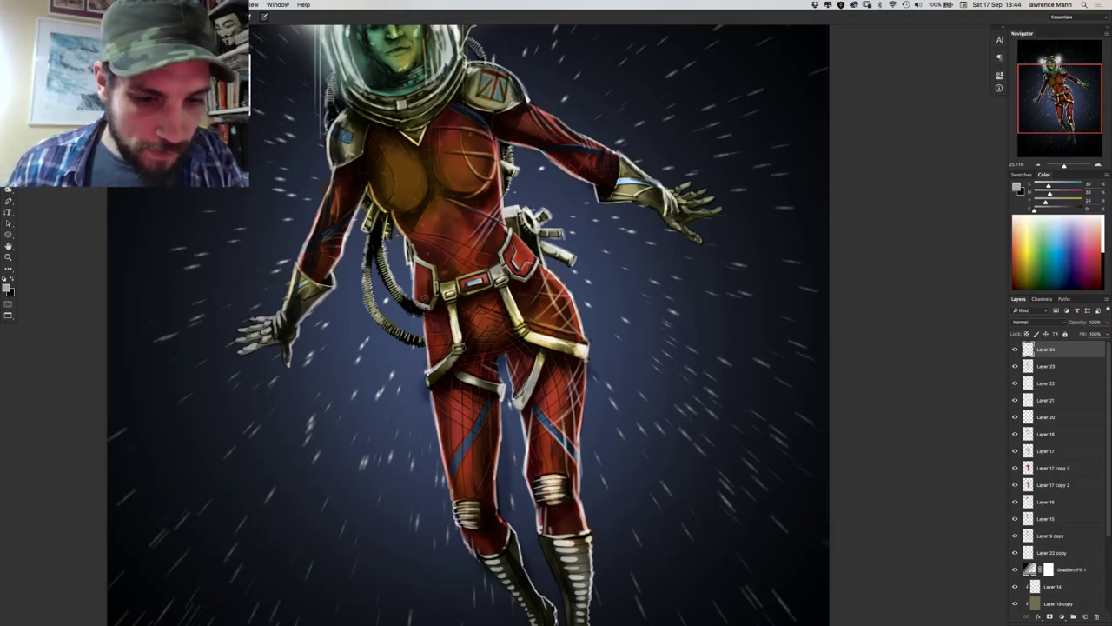
Shade the second pouch's face and the gap beside the belt buckle with sampled near-black and olive-tan.
{"action": "left_click", "coordinate": [422, 276], "text": "alt"}
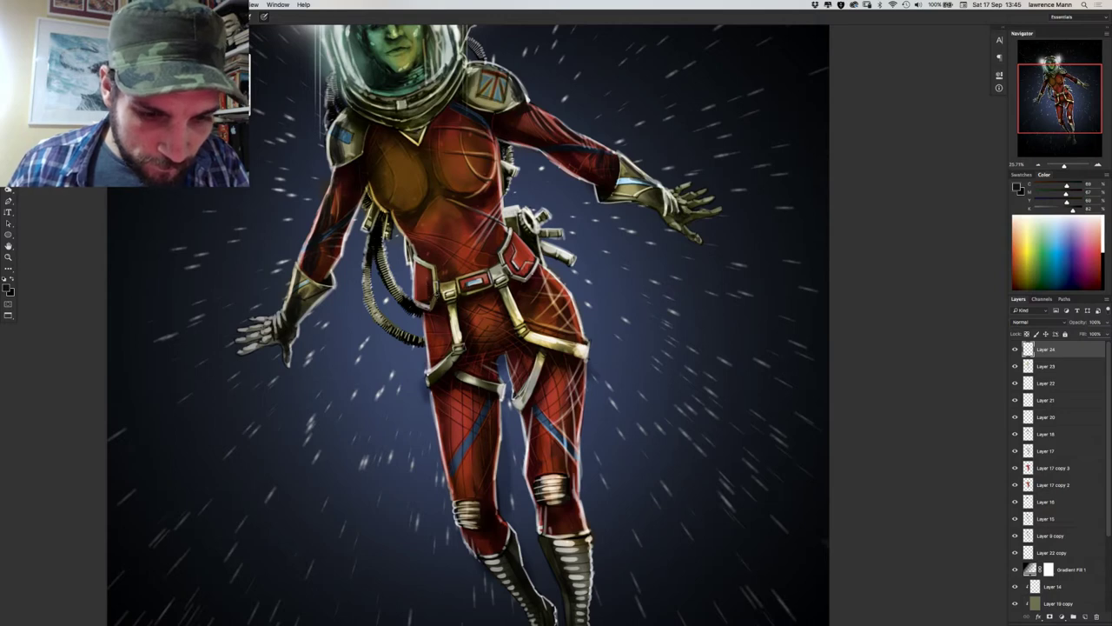
{"action": "left_click", "coordinate": [439, 299], "text": "alt"}
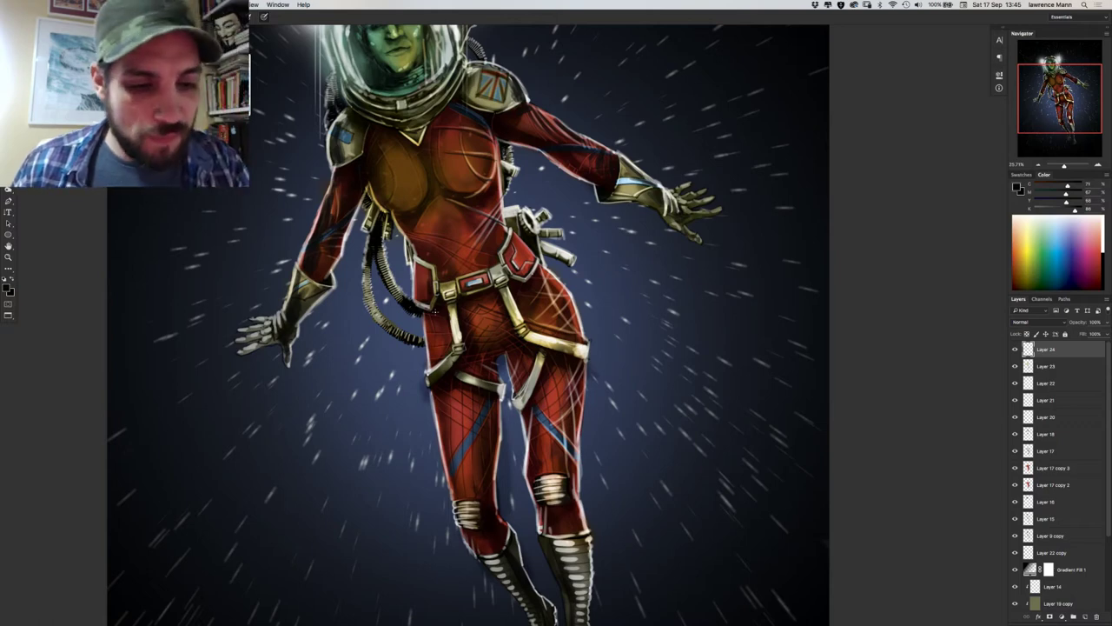
{"action": "left_click", "coordinate": [429, 287], "text": "alt"}
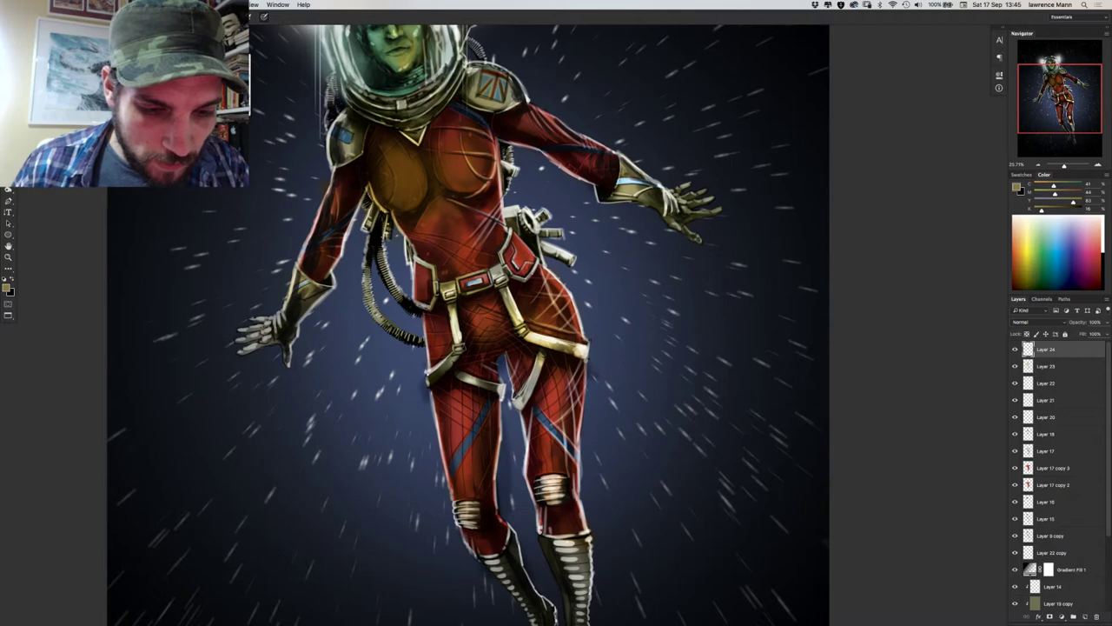
{"action": "left_click", "coordinate": [427, 301], "text": "alt"}
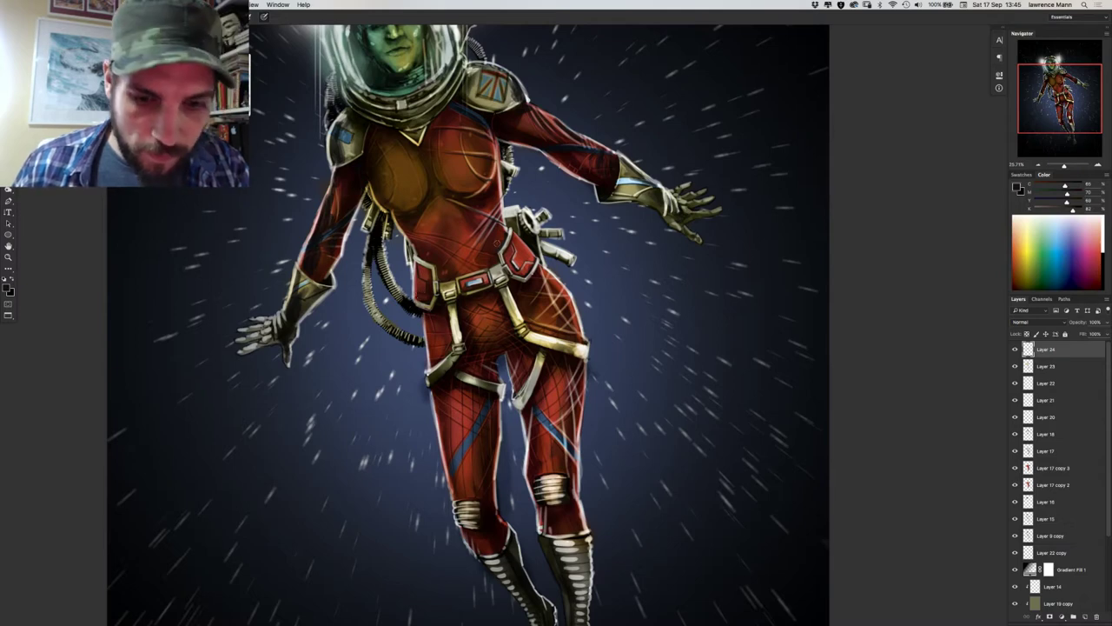
Touch up the grey belt buckle beside the second pouch with sampled light grey, mid-grey and dark grey-brown.
{"action": "left_click", "coordinate": [514, 263], "text": "alt"}
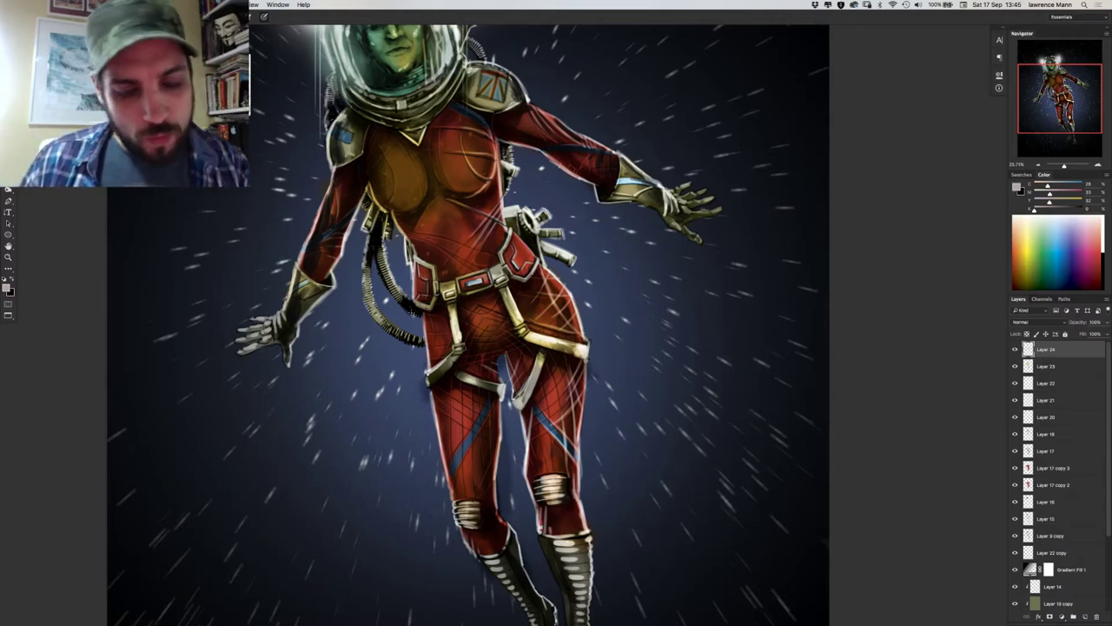
{"action": "left_click", "coordinate": [499, 261], "text": "alt"}
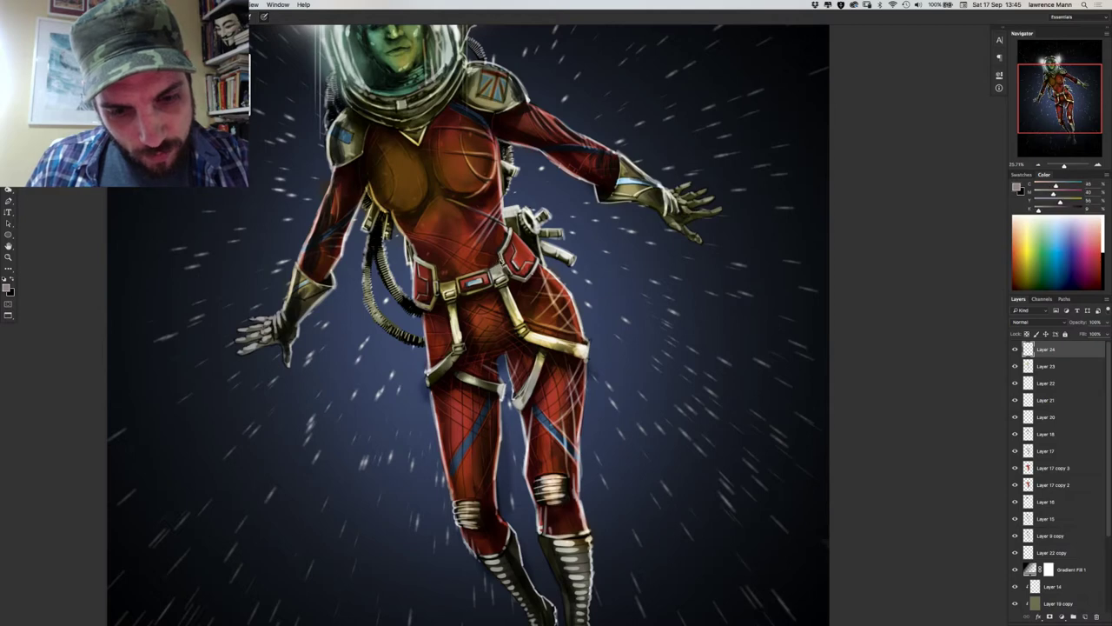
{"action": "left_click", "coordinate": [487, 269], "text": "alt"}
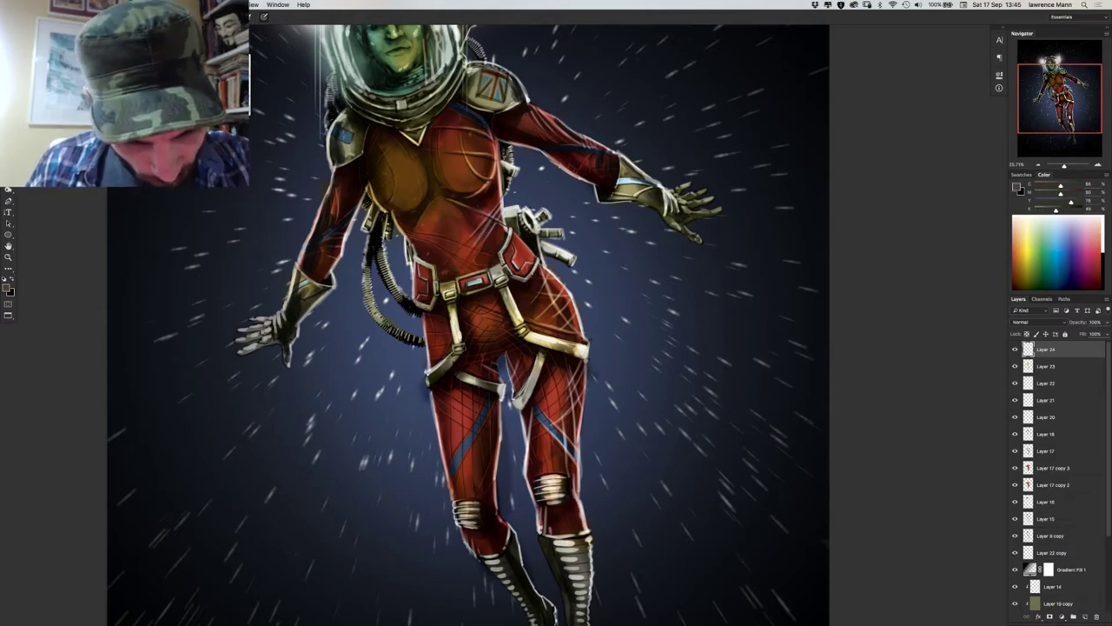
Brighten the gold belt buckle beside the first pouch with cream sampled from the strap hanging below it.
{"action": "left_click_drag", "start_coordinate": [389, 325], "coordinate": [469, 325]}
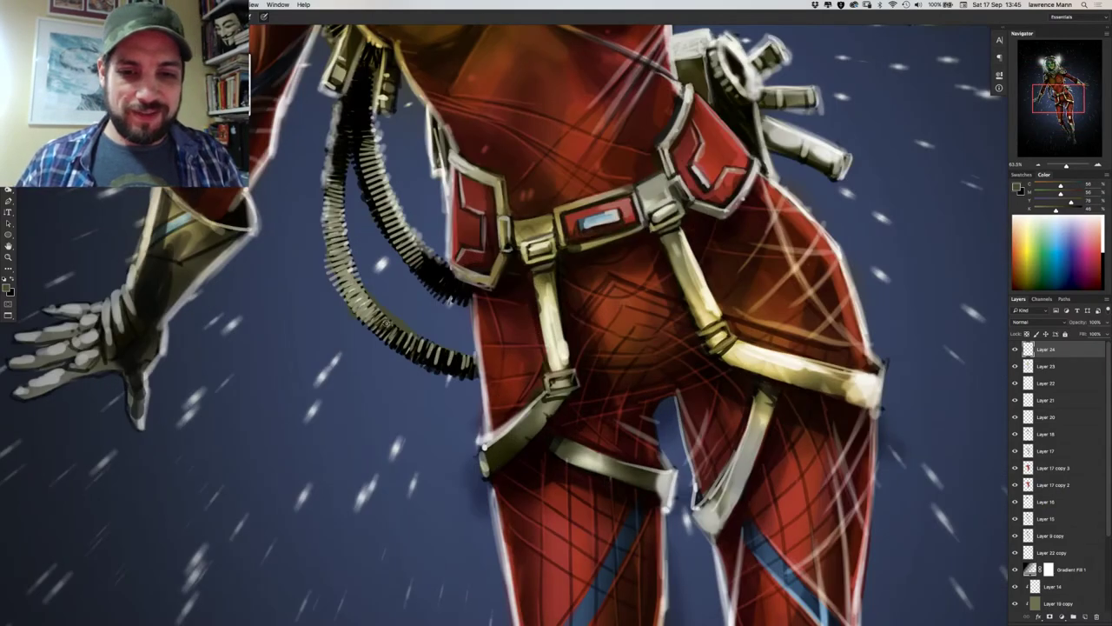
{"action": "left_click_drag", "start_coordinate": [387, 323], "coordinate": [390, 323]}
{"action": "left_click_drag", "start_coordinate": [462, 281], "coordinate": [289, 236]}
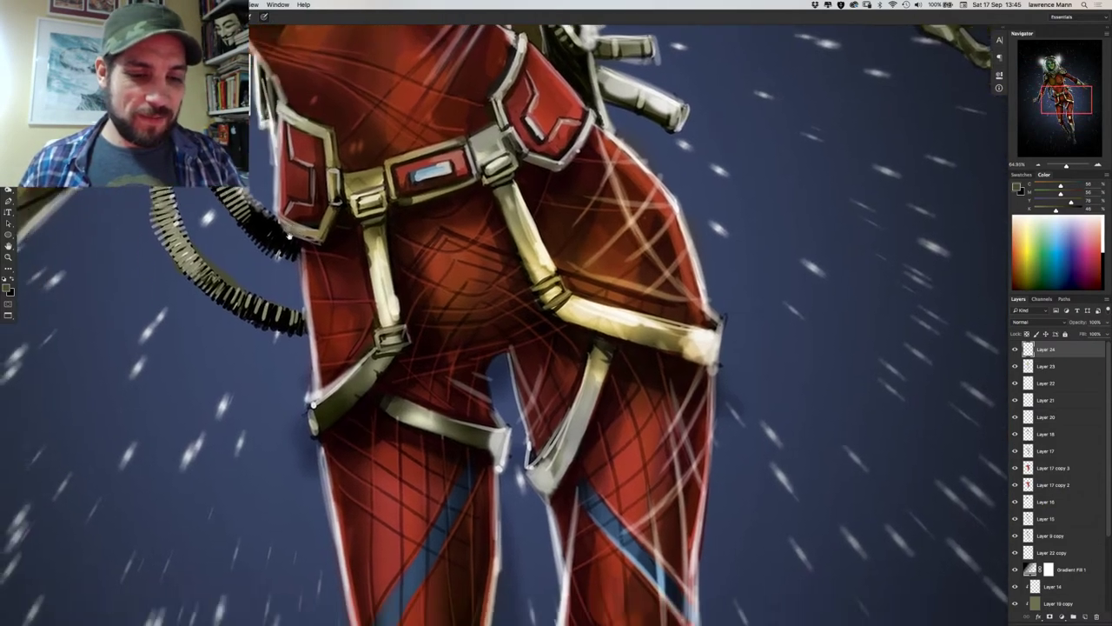
{"action": "scroll", "coordinate": [292, 233], "scroll_direction": "down", "scroll_amount": 1}
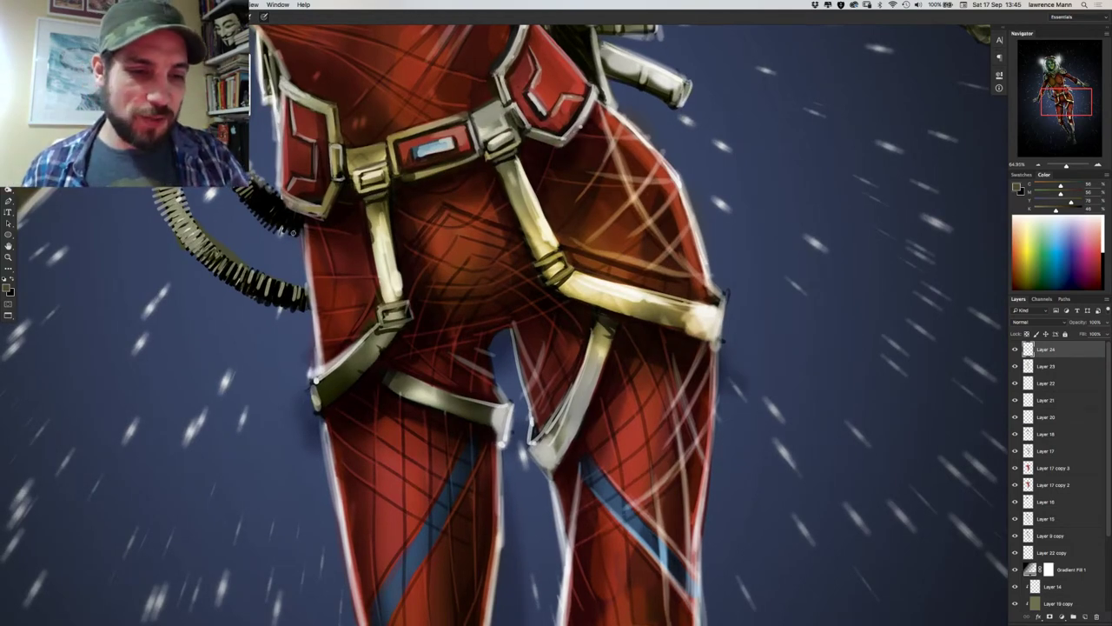
{"action": "left_click", "coordinate": [382, 241], "text": "alt"}
{"action": "mouse_move", "coordinate": [379, 150]}
{"action": "left_mouse_down"}
{"action": "mouse_move", "coordinate": [348, 151]}
{"action": "mouse_move", "coordinate": [347, 163]}
{"action": "mouse_move", "coordinate": [345, 153]}
{"action": "left_mouse_up"}
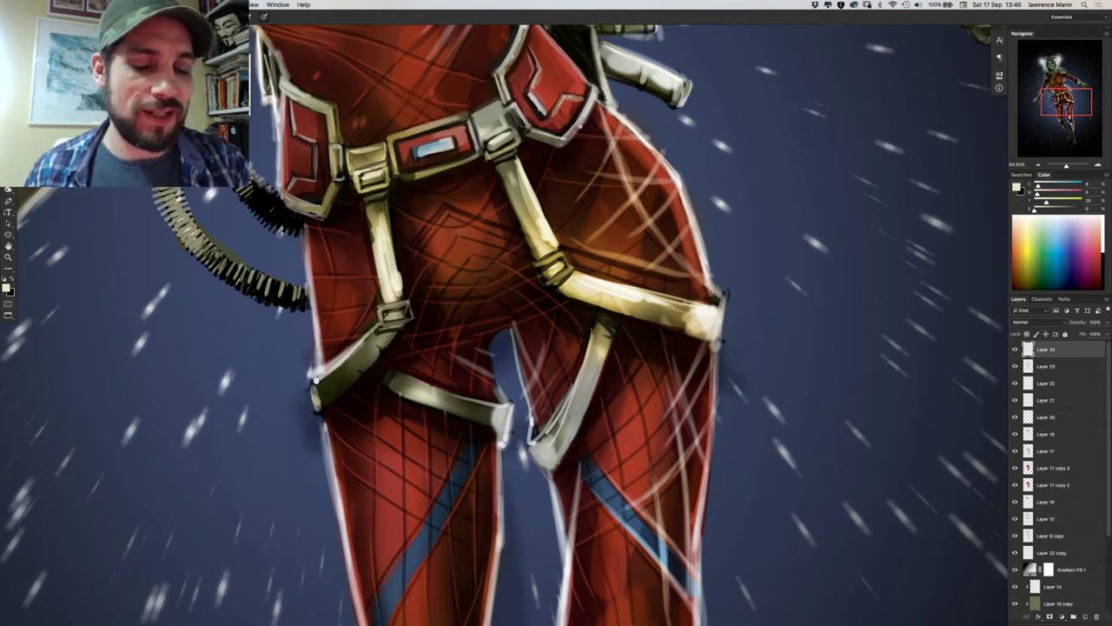
{"action": "right_click", "coordinate": [434, 190]}
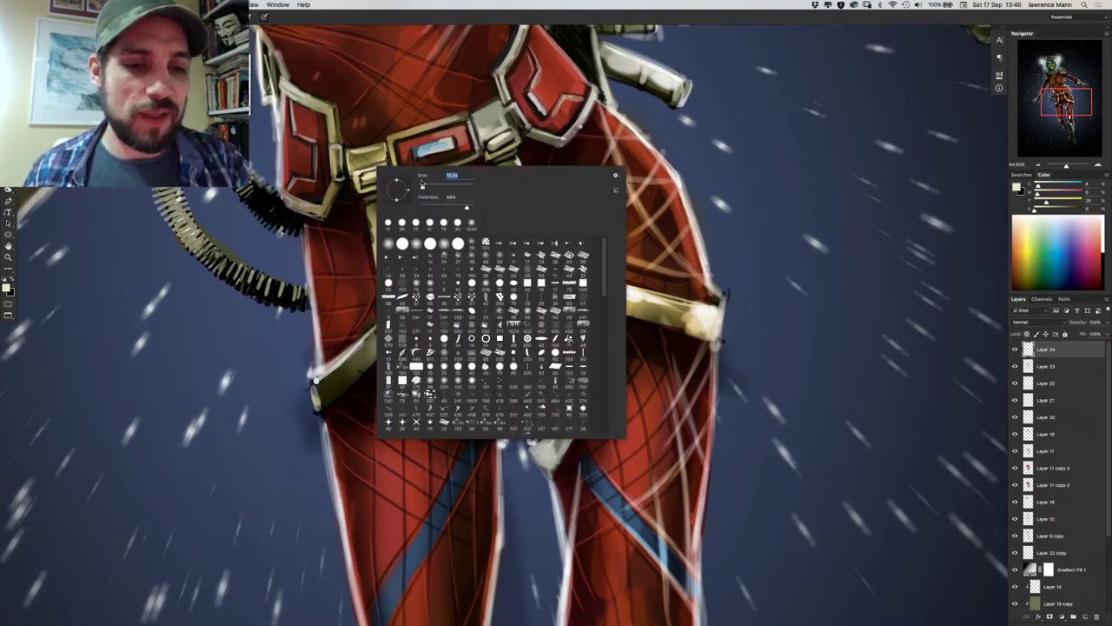
{"action": "left_click", "coordinate": [464, 114]}
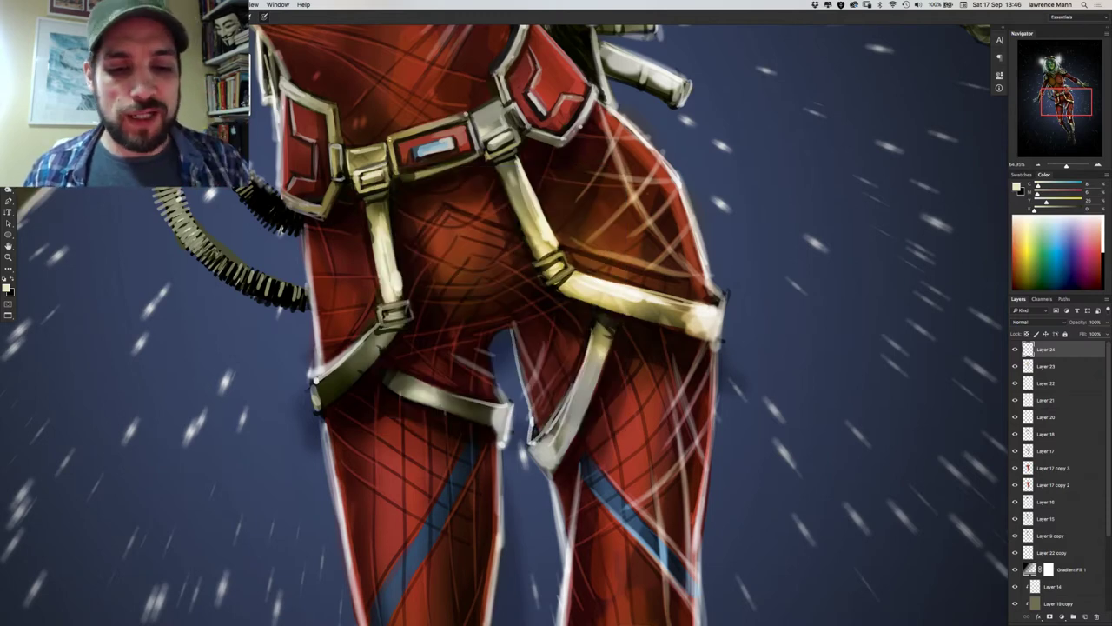
Define the buckles at the lower ends of both hanging straps with sampled gold, olive, near-black and pale yellow.
{"action": "left_click", "coordinate": [557, 258], "text": "alt"}
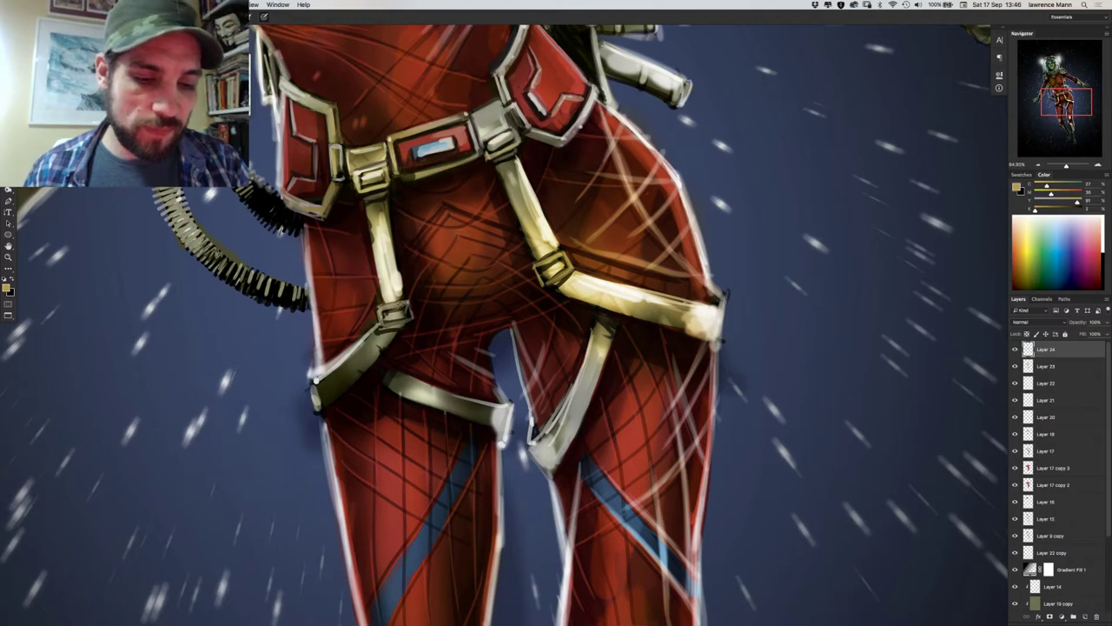
{"action": "left_click", "coordinate": [403, 309], "text": "alt"}
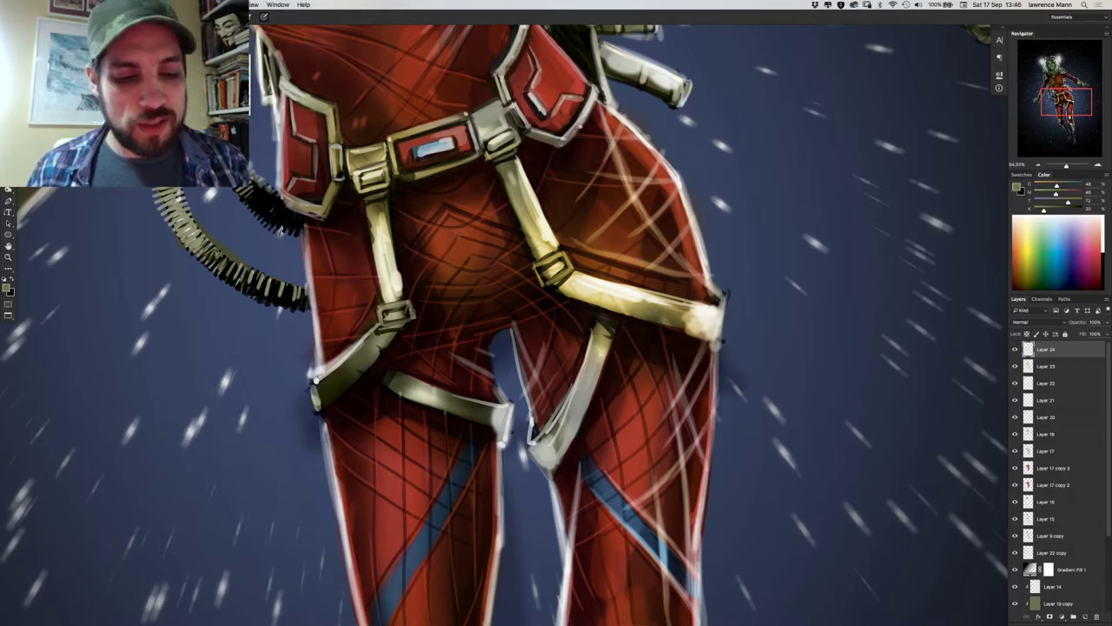
{"action": "left_click", "coordinate": [413, 310], "text": "alt"}
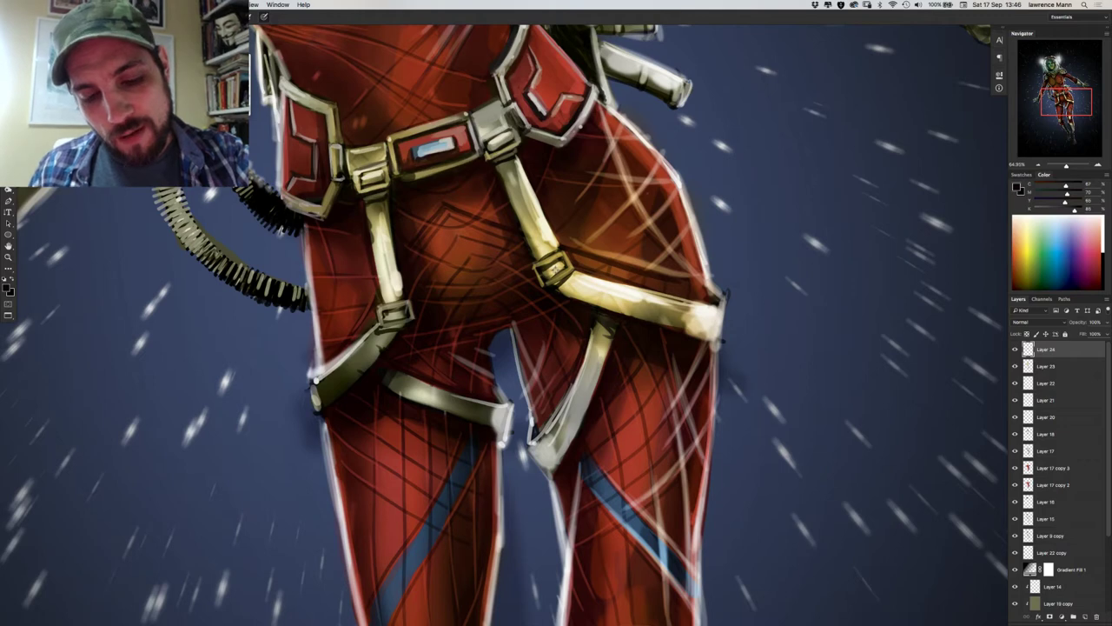
{"action": "left_click", "coordinate": [556, 269], "text": "alt"}
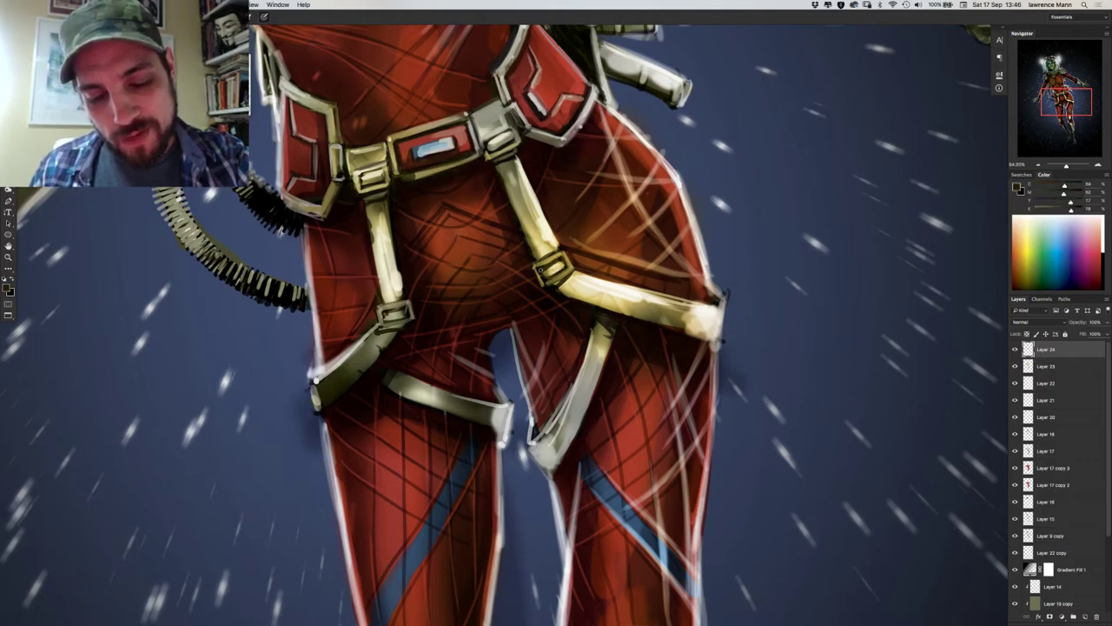
{"action": "left_click", "coordinate": [557, 270], "text": "alt"}
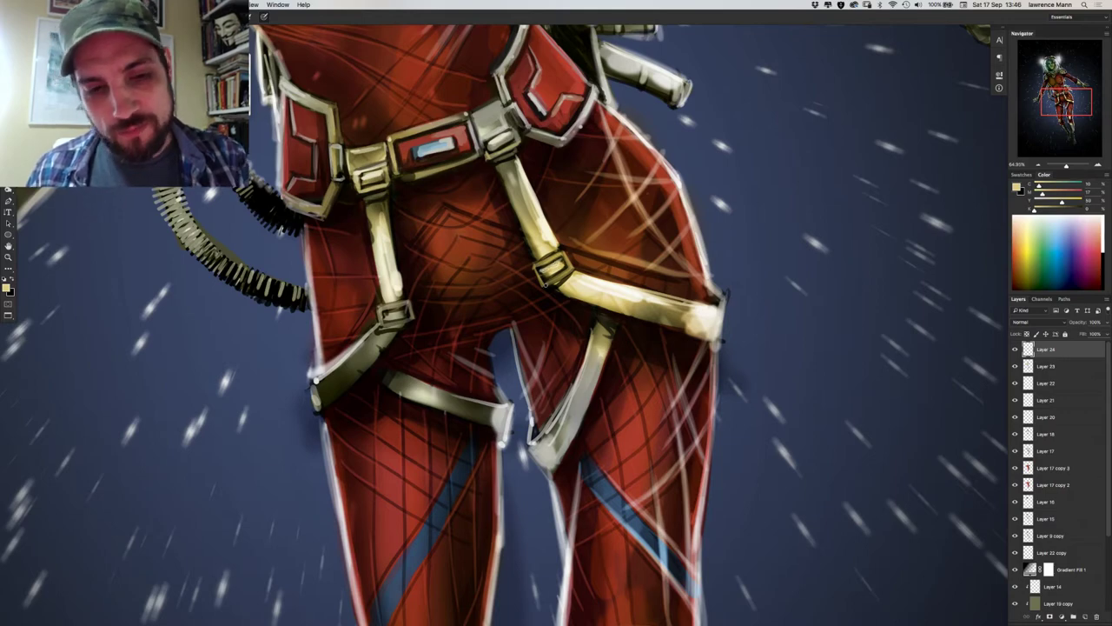
Deepen the shading on the lower strap buckles with sampled olive, dark brown-olive and near-black.
{"action": "scroll", "coordinate": [411, 352], "scroll_direction": "down", "scroll_amount": 5}
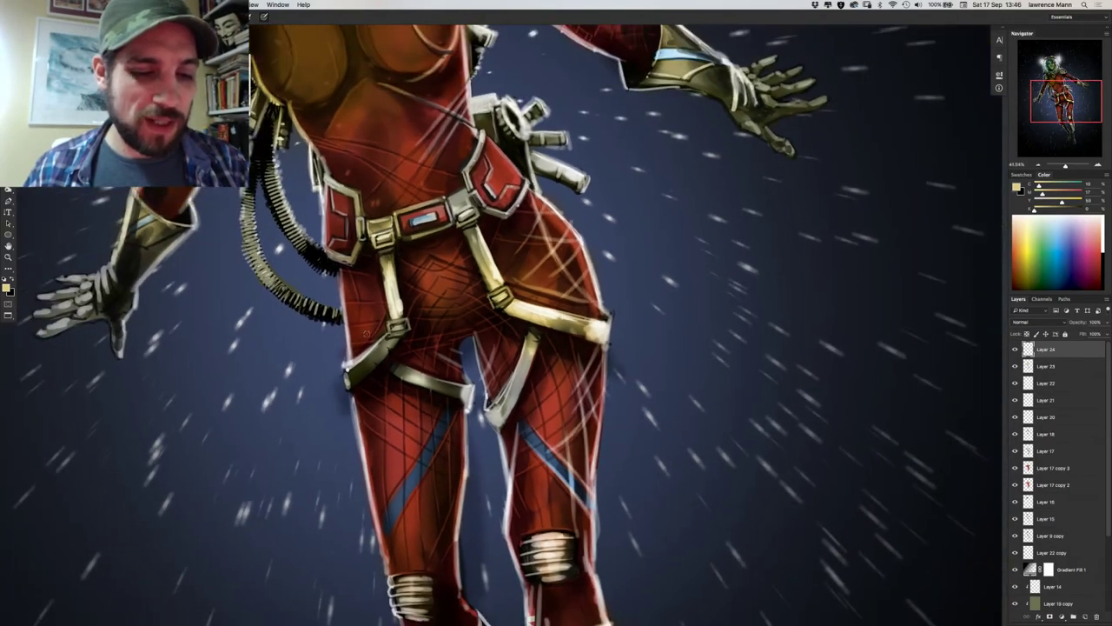
{"action": "left_click", "coordinate": [390, 241], "text": "alt"}
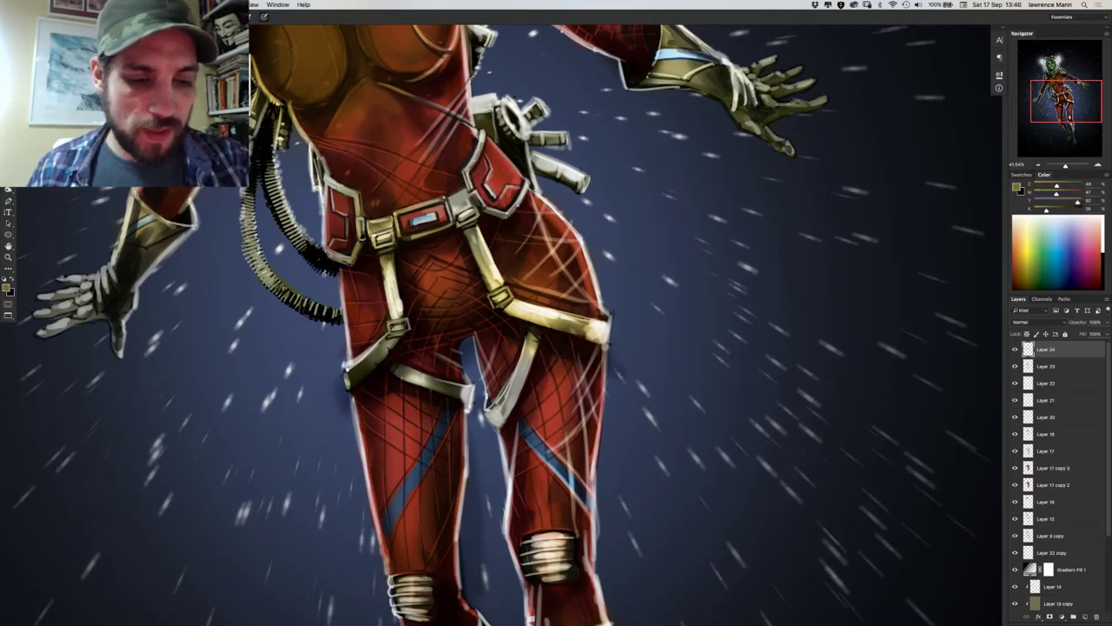
{"action": "left_click", "coordinate": [403, 324], "text": "alt"}
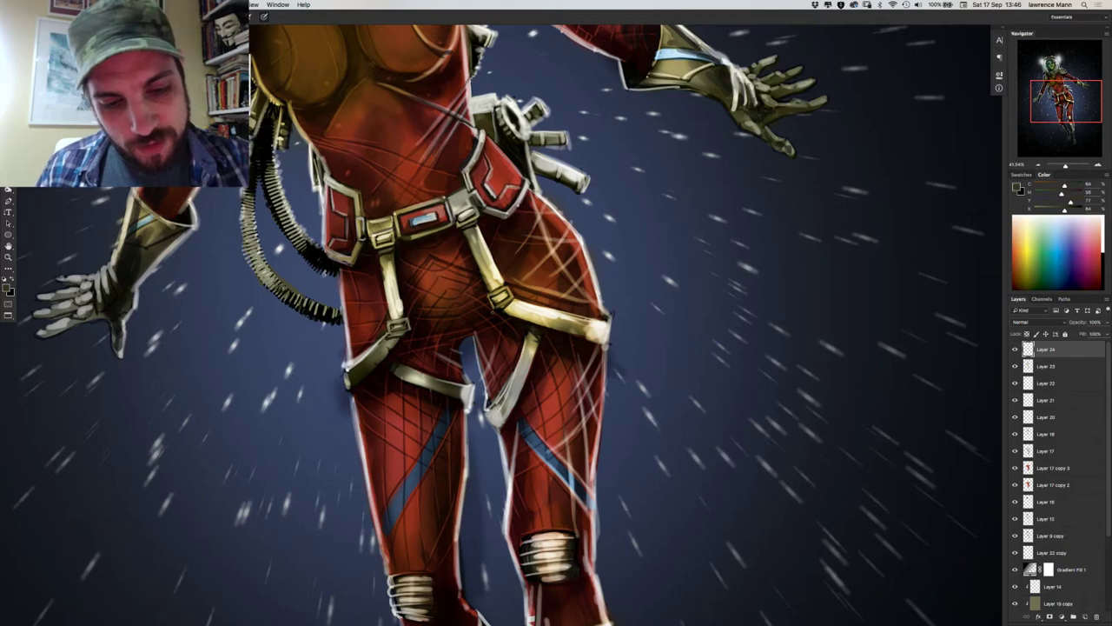
{"action": "left_click", "coordinate": [562, 321], "text": "alt"}
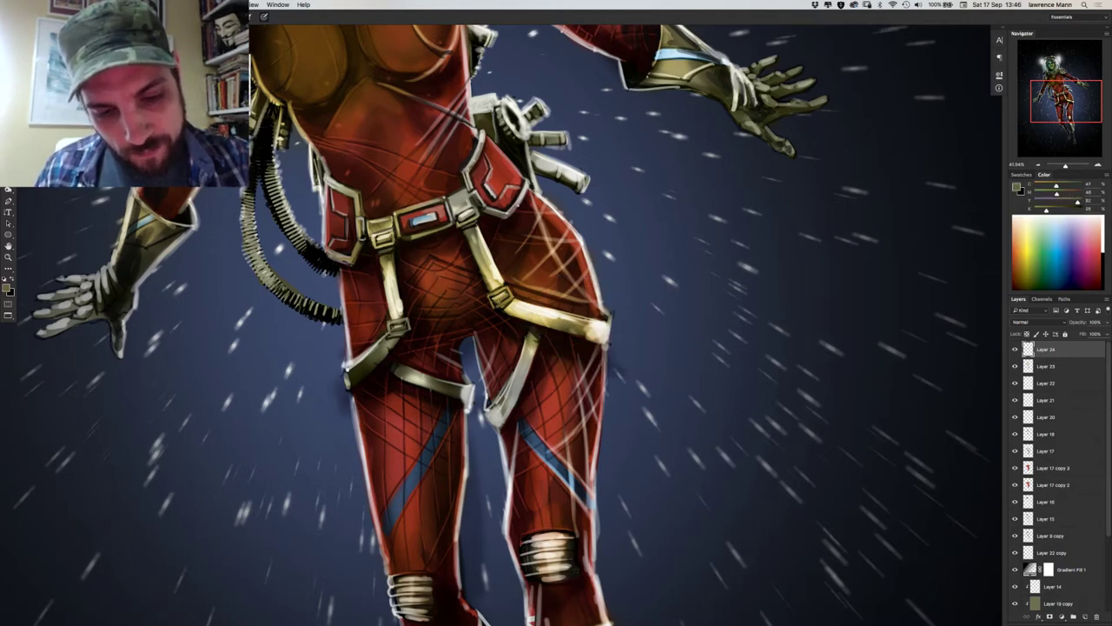
{"action": "left_click", "coordinate": [507, 303], "text": "alt"}
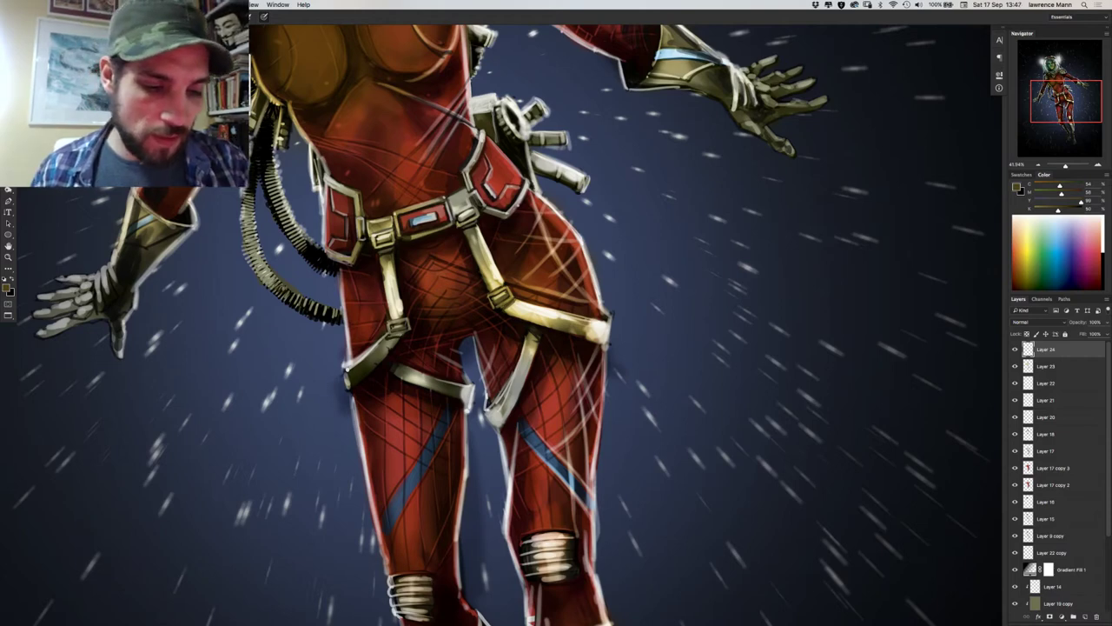
{"action": "left_click", "coordinate": [392, 337], "text": "alt"}
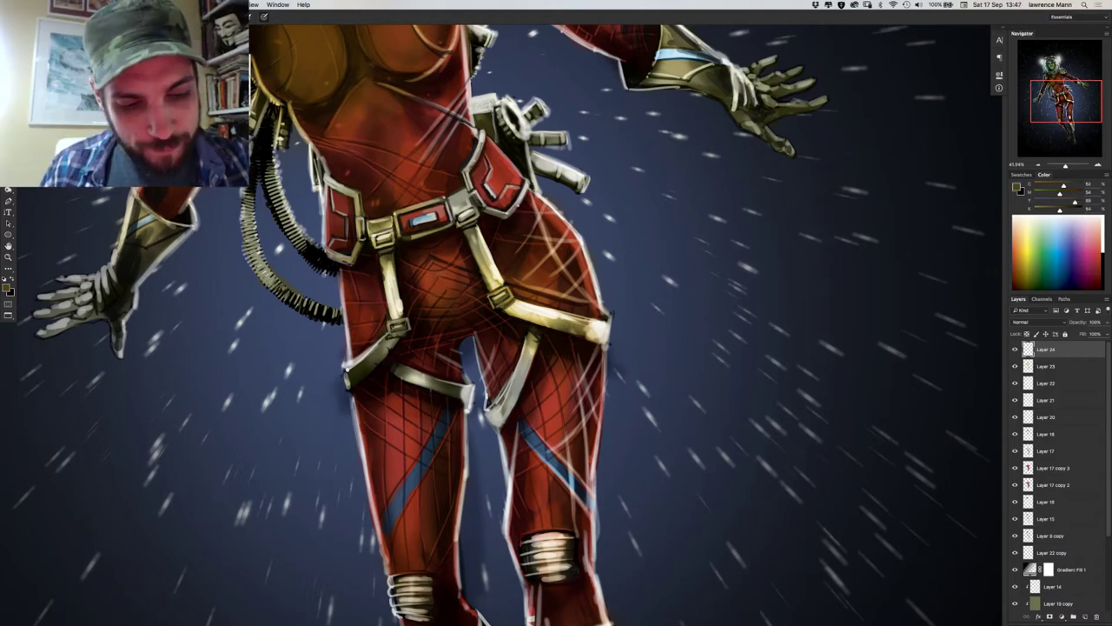
{"action": "left_click", "coordinate": [408, 331], "text": "alt"}
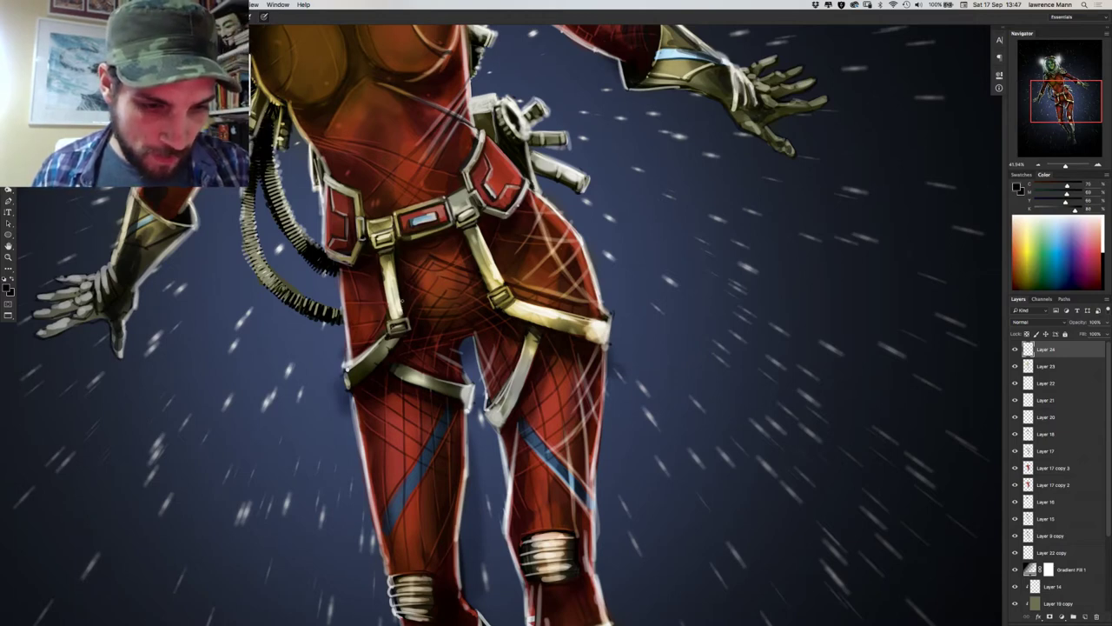
Add cream highlights to the harness straps and darken the underside of the bright thigh strap with sampled near-black.
{"action": "left_click", "coordinate": [398, 311], "text": "alt"}
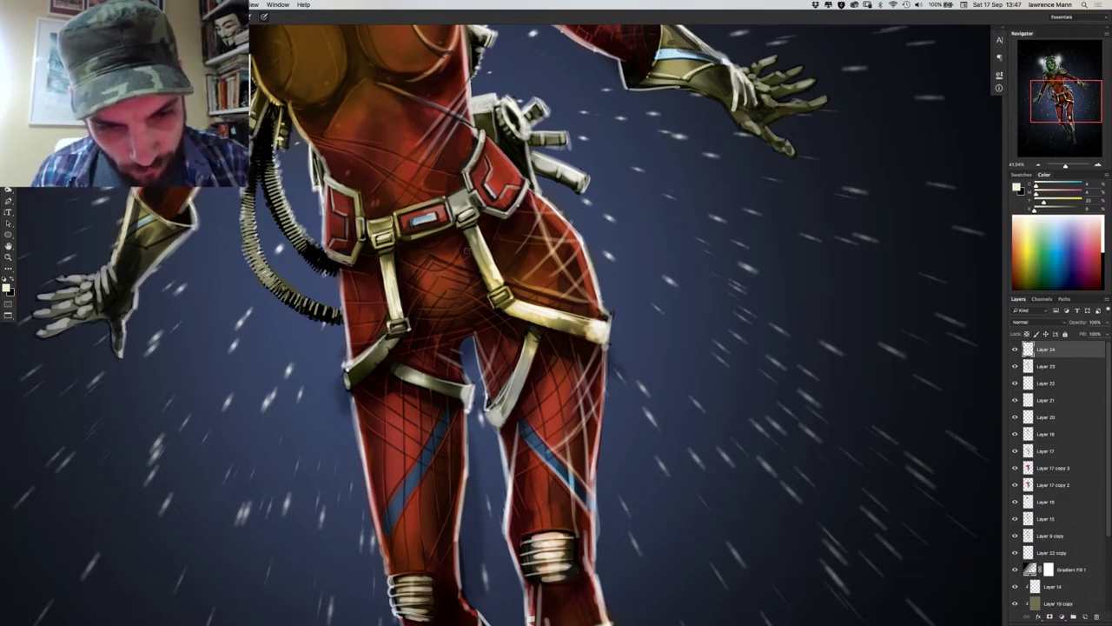
{"action": "left_click", "coordinate": [507, 313], "text": "alt"}
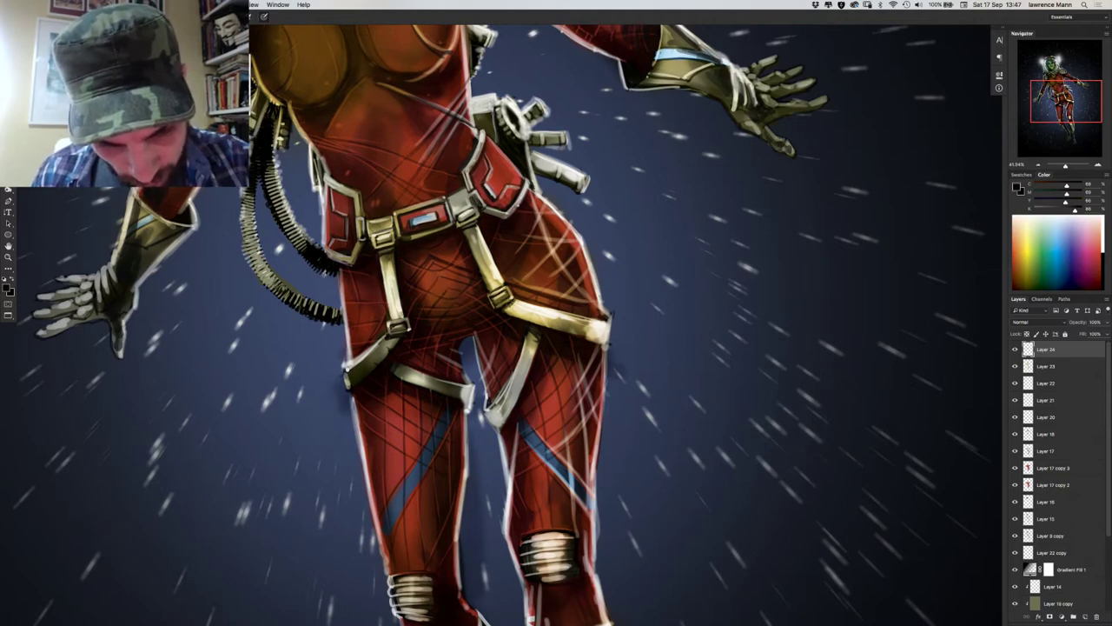
{"action": "left_click", "coordinate": [510, 304], "text": "alt"}
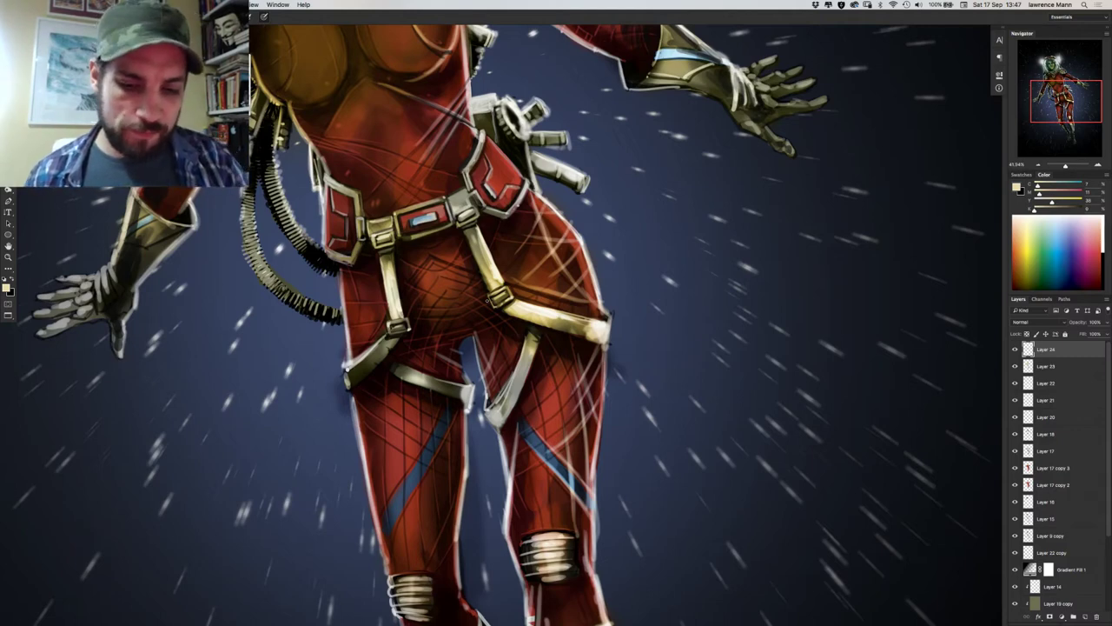
{"action": "left_click", "coordinate": [561, 335], "text": "alt"}
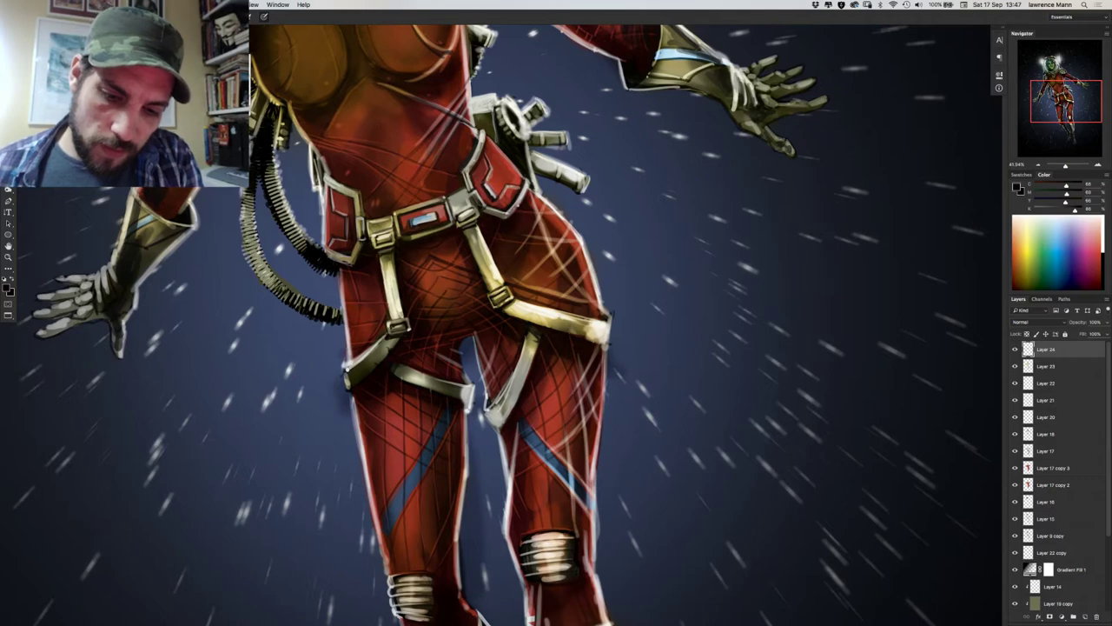
{"action": "left_click_drag", "start_coordinate": [587, 338], "coordinate": [606, 342]}
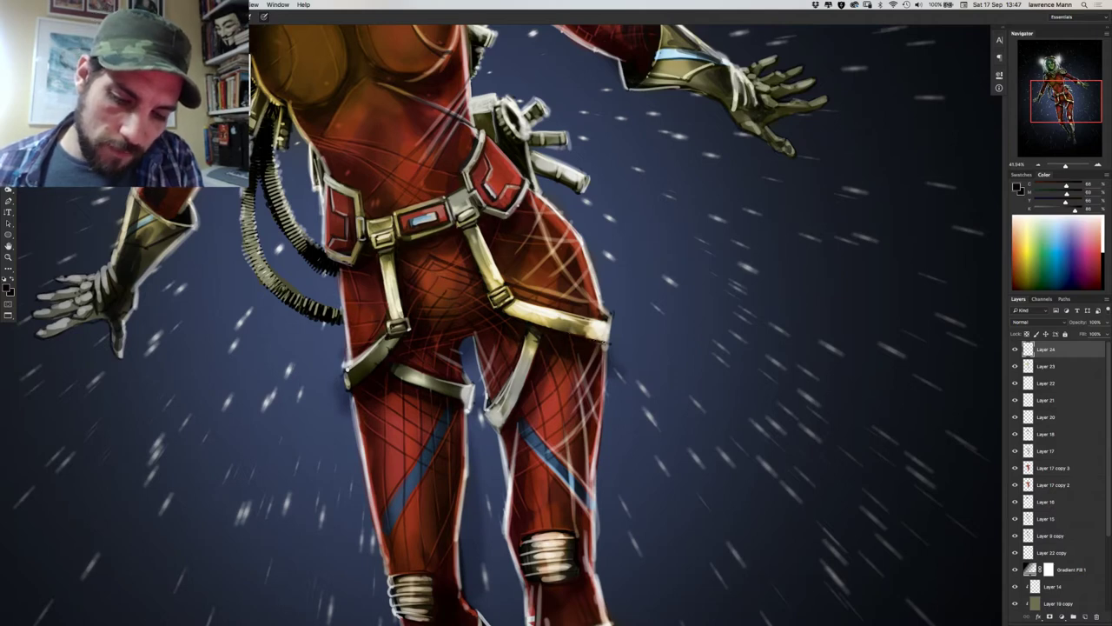
{"action": "left_click_drag", "start_coordinate": [565, 333], "coordinate": [596, 338]}
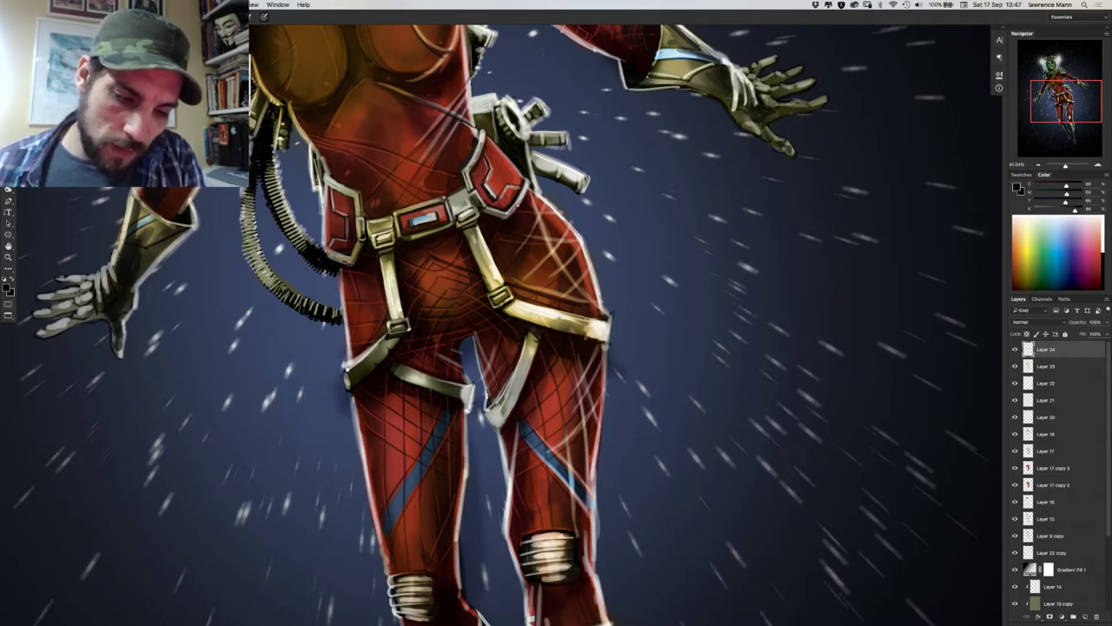
Shade the outer thigh strap below the first hanging strap's buckle with sampled grey-green and dark olive.
{"action": "mouse_move", "coordinate": [383, 357]}
{"action": "left_mouse_down"}
{"action": "mouse_move", "coordinate": [397, 343]}
{"action": "mouse_move", "coordinate": [390, 335]}
{"action": "mouse_move", "coordinate": [388, 346]}
{"action": "left_mouse_up"}
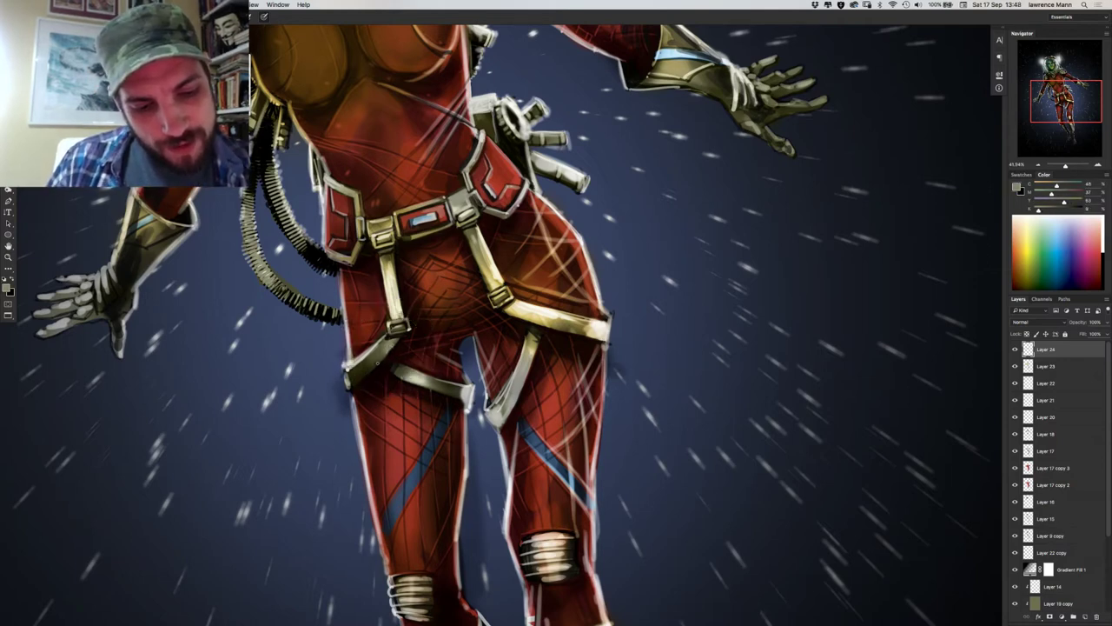
{"action": "left_click", "coordinate": [376, 361]}
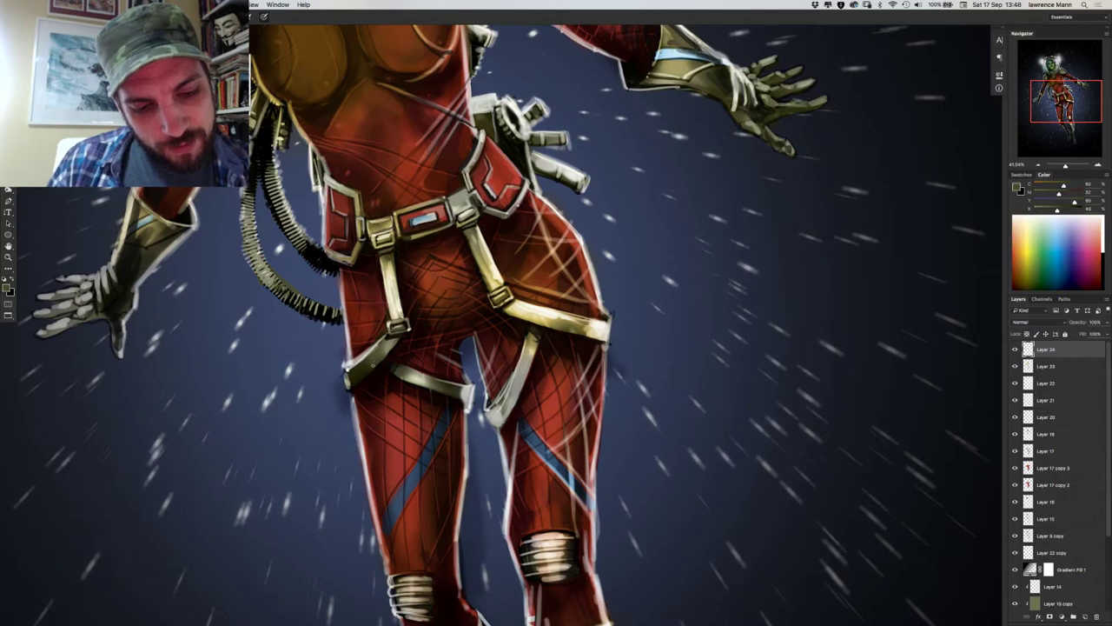
{"action": "right_click", "coordinate": [393, 332]}
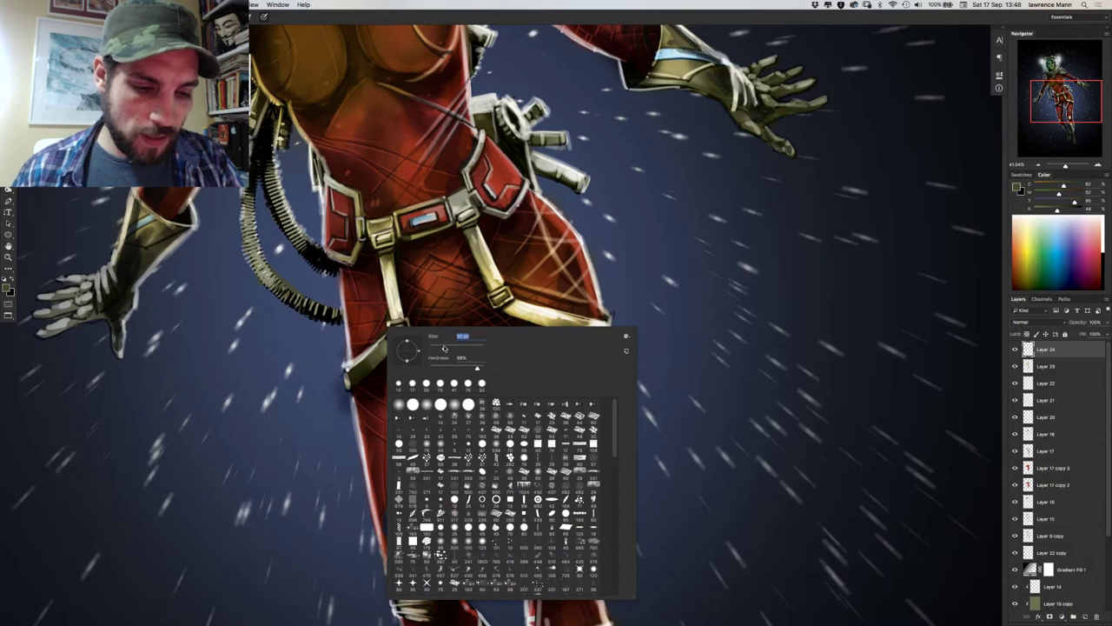
{"action": "key", "text": "Return"}
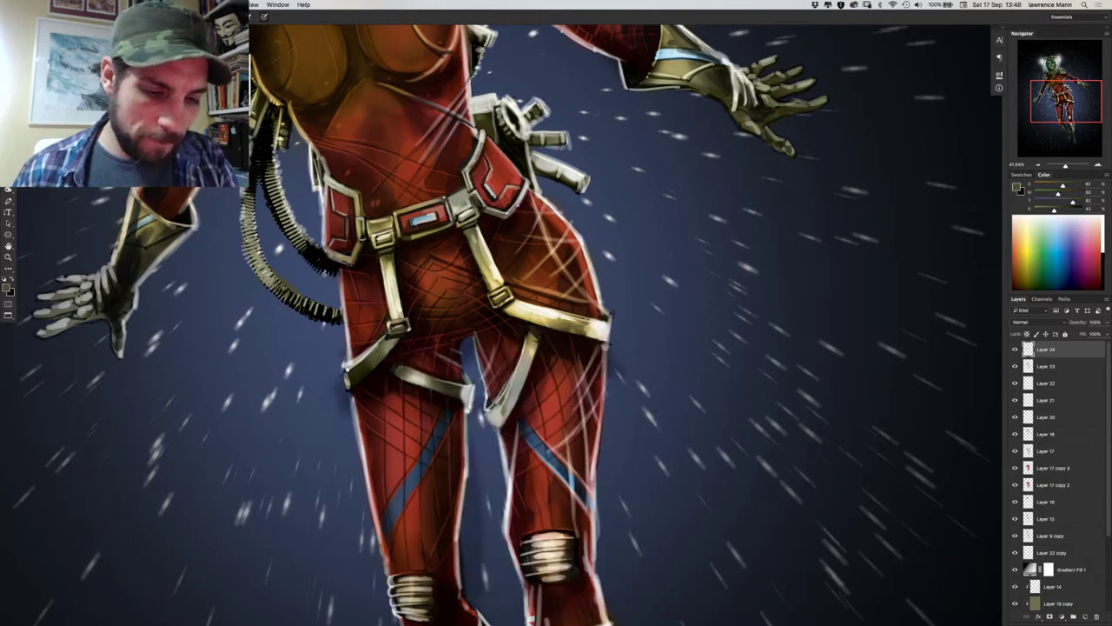
Extend and shade the end of the same leg's inner thigh strap with sampled light grey-green and dark olive.
{"action": "left_click", "coordinate": [406, 371], "text": "alt"}
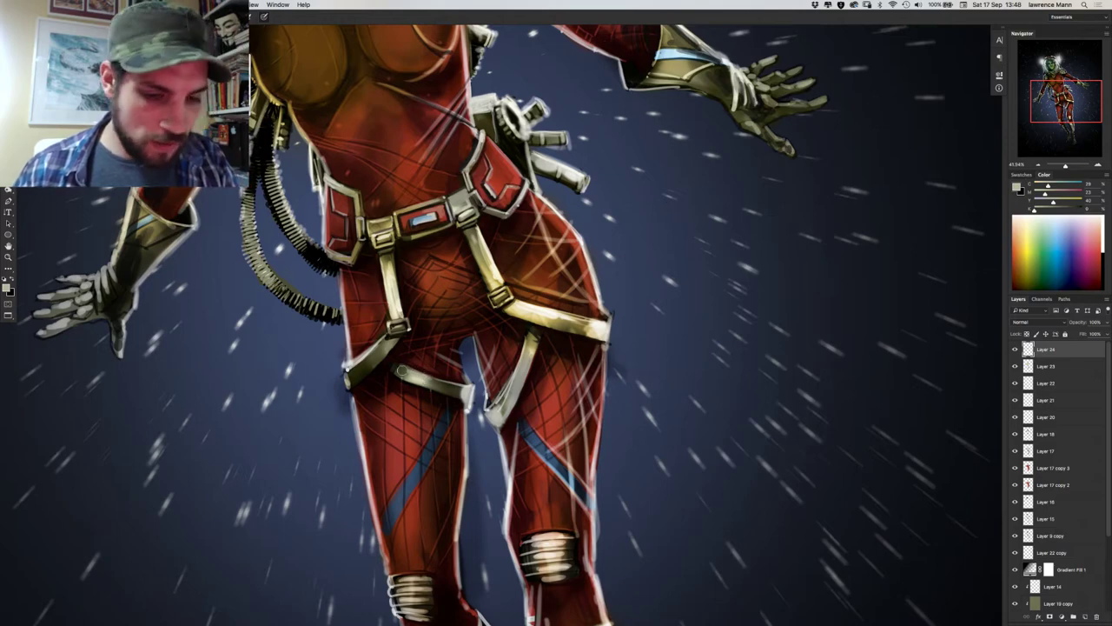
{"action": "left_click", "coordinate": [396, 370], "text": "alt"}
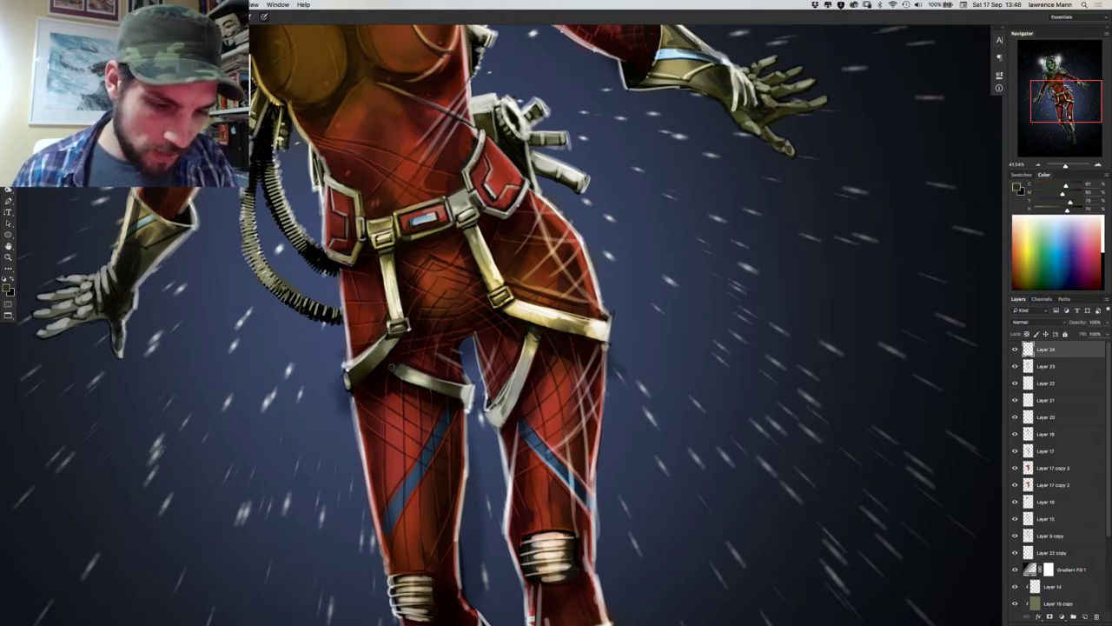
{"action": "left_click", "coordinate": [367, 364], "text": "alt"}
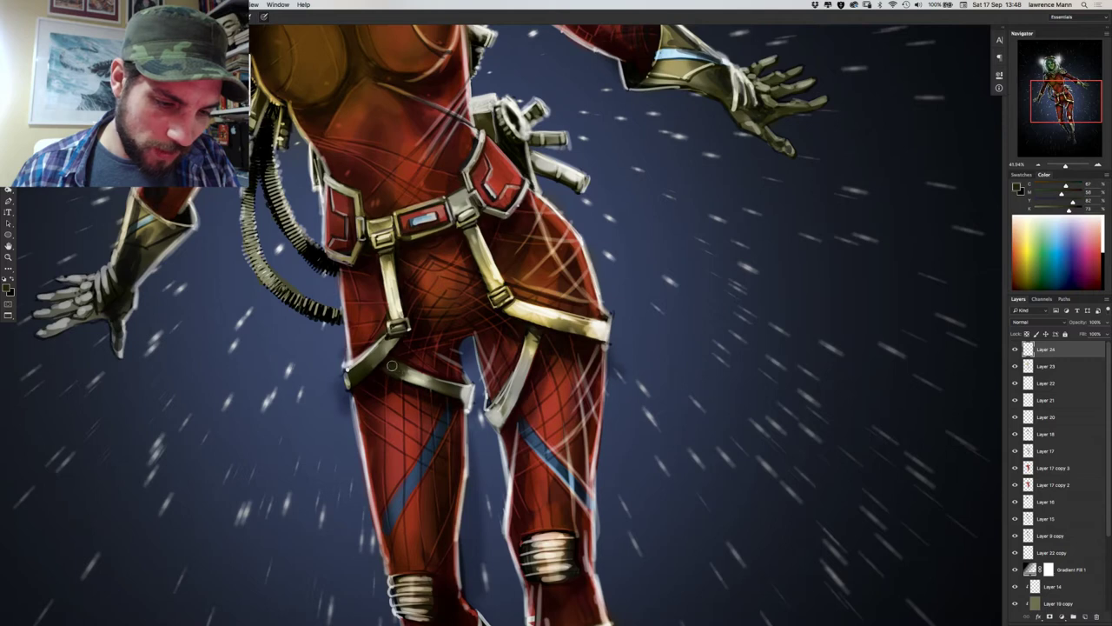
{"action": "left_click", "coordinate": [400, 372], "text": "alt"}
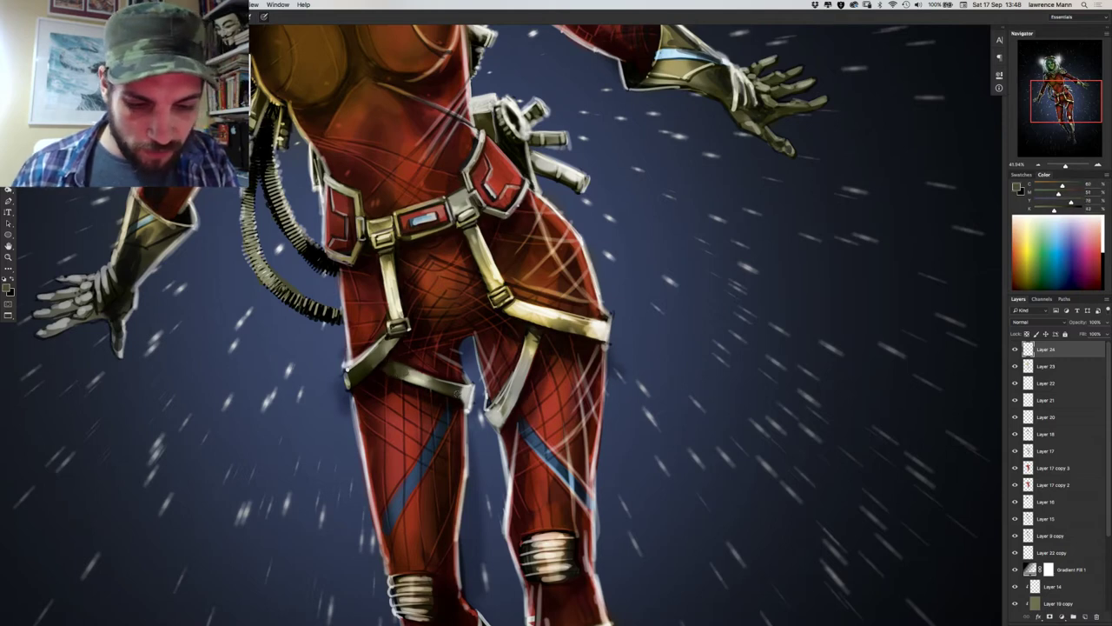
Refine the end of the first leg's inner thigh strap with sampled near-black and light grey.
{"action": "right_click", "coordinate": [475, 359]}
{"action": "left_click_drag", "start_coordinate": [510, 372], "coordinate": [504, 372]}
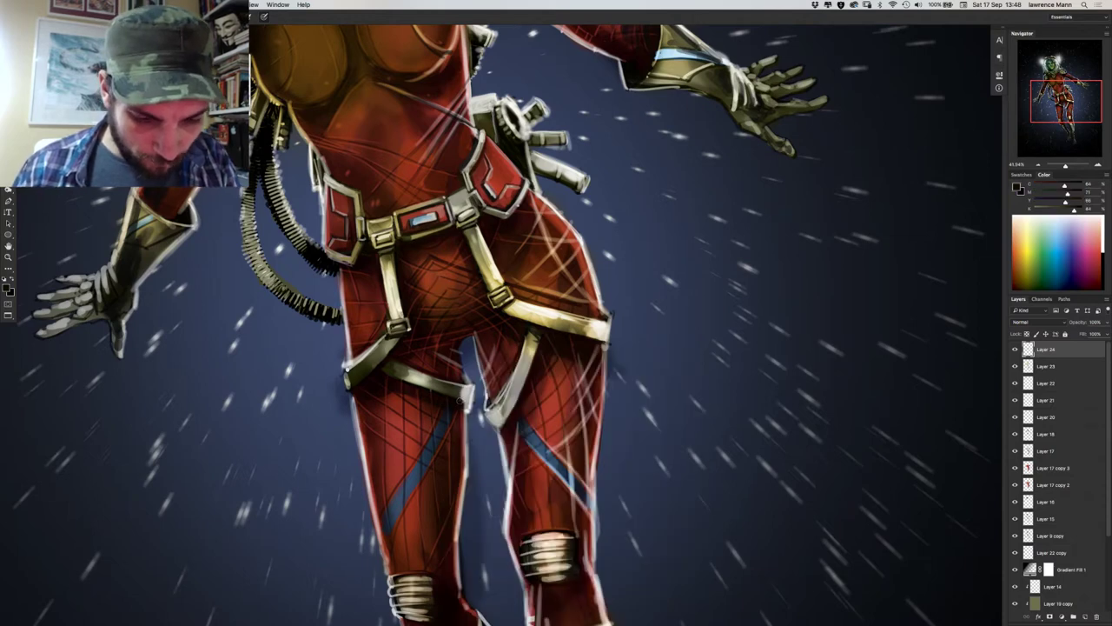
{"action": "left_click", "coordinate": [460, 401], "text": "alt"}
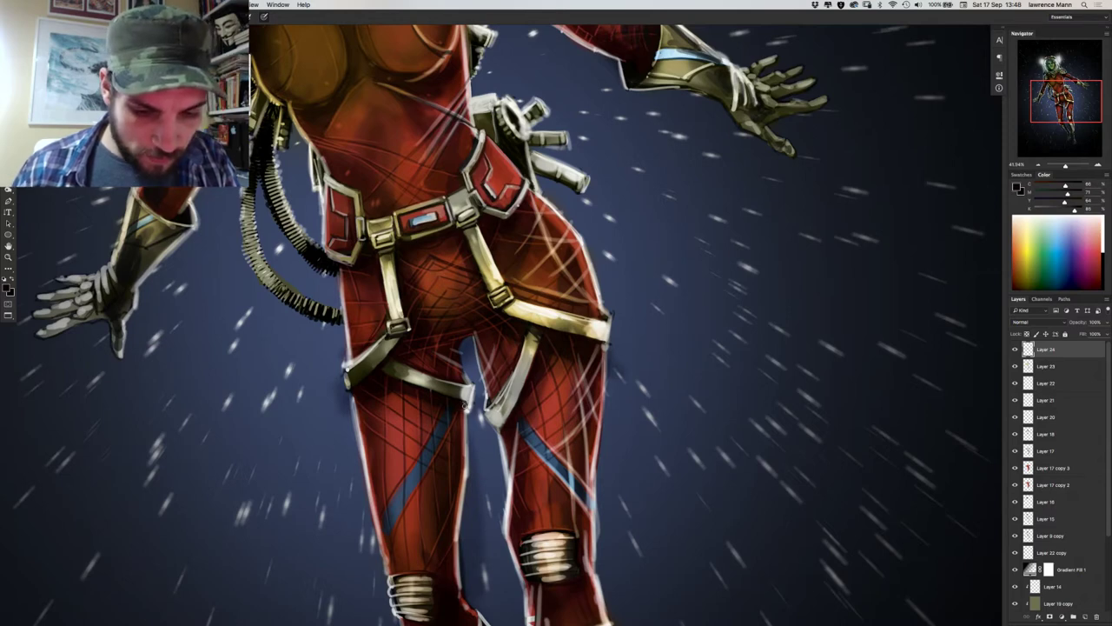
{"action": "left_click", "coordinate": [460, 358], "text": "alt"}
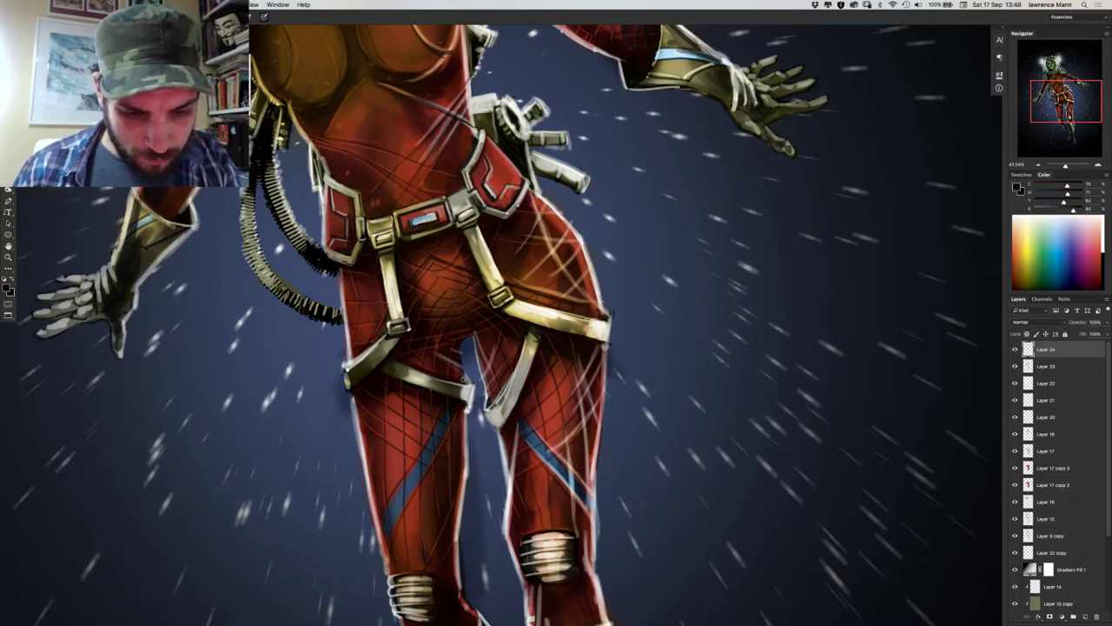
{"action": "left_click", "coordinate": [466, 391], "text": "alt"}
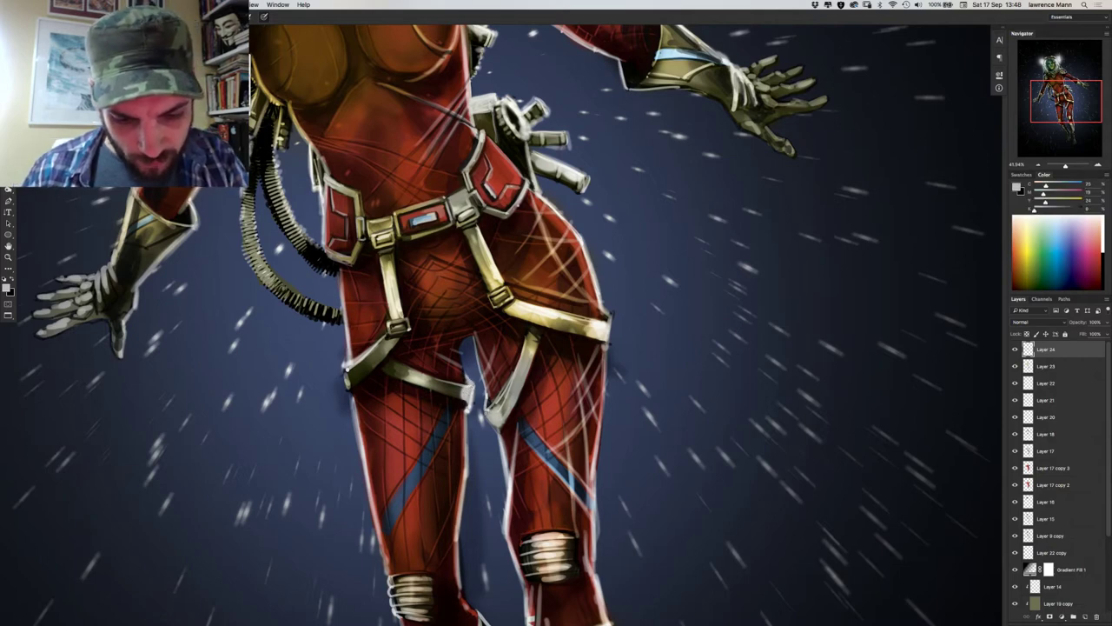
Define the pointed lower end of the other leg's inner thigh strap with sampled dark maroon, mid-grey and near-white.
{"action": "left_click", "coordinate": [503, 431], "text": "alt"}
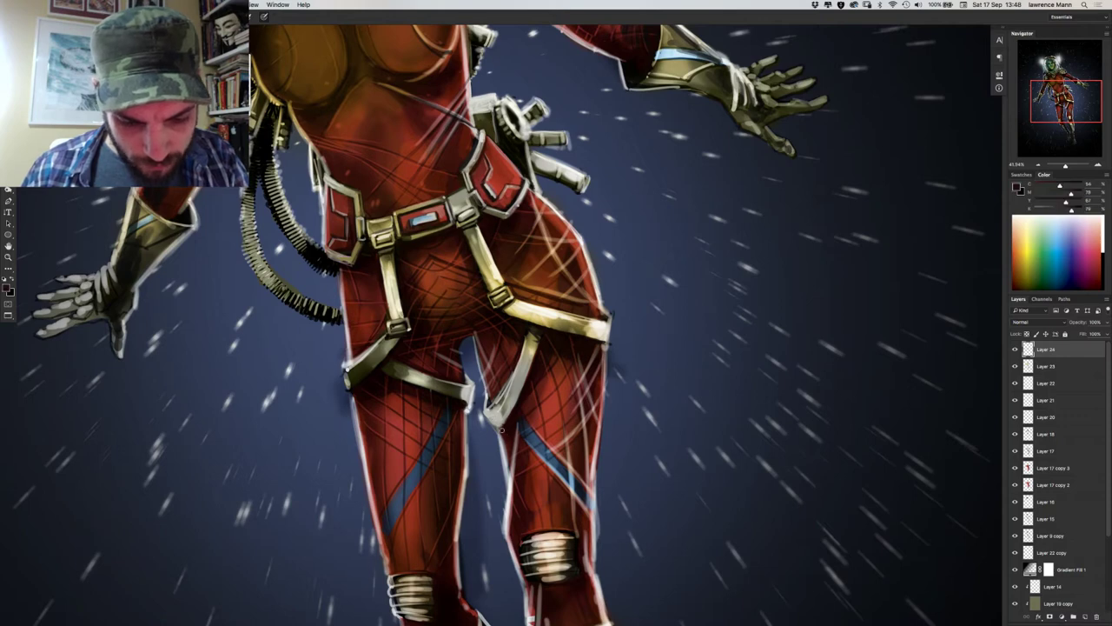
{"action": "left_click", "coordinate": [502, 448], "text": "alt"}
{"action": "left_click", "coordinate": [490, 420], "text": "alt"}
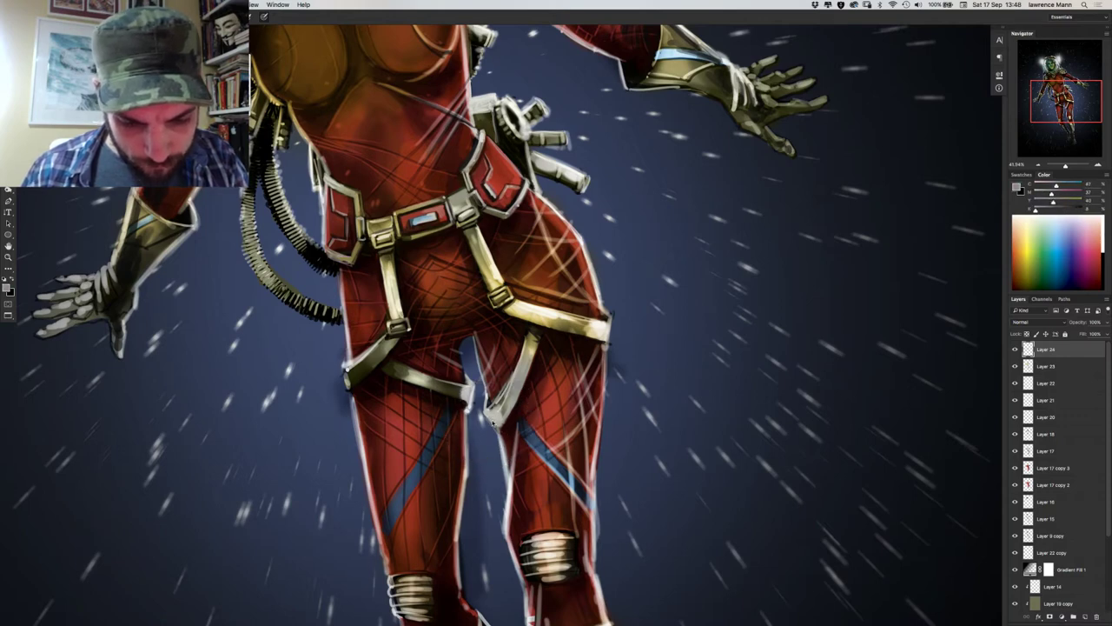
{"action": "left_click", "coordinate": [501, 446], "text": "alt"}
{"action": "left_click", "coordinate": [511, 489], "text": "alt"}
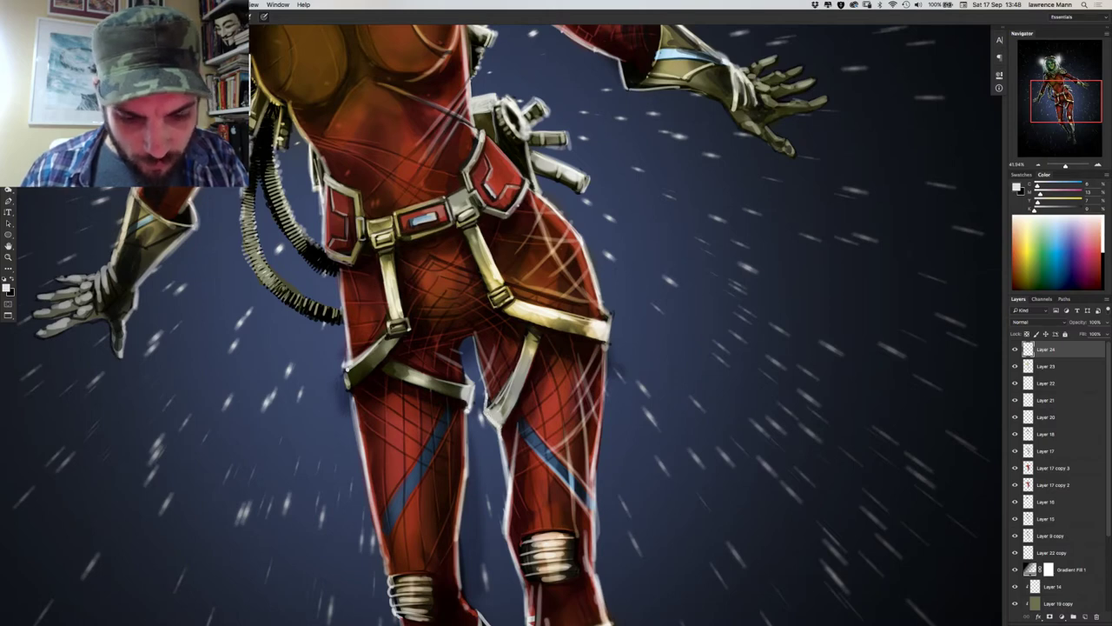
Darken the inner edge of that diagonal thigh strap with sampled near-black and rework its face with grey and near-white tones.
{"action": "left_click", "coordinate": [517, 325], "text": "alt"}
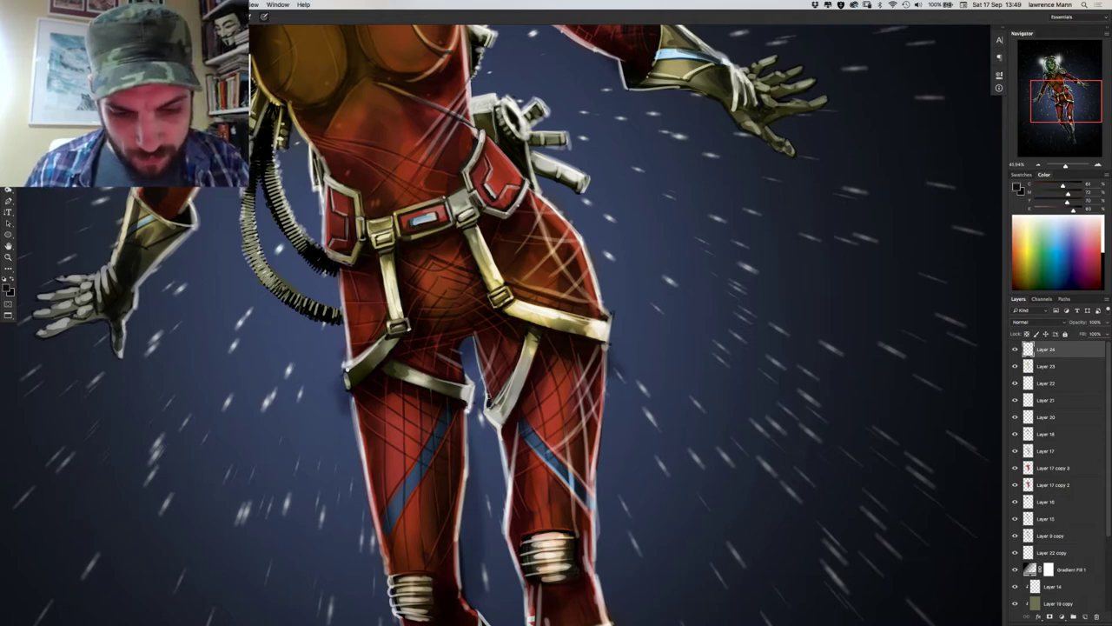
{"action": "left_click", "coordinate": [511, 382], "text": "alt"}
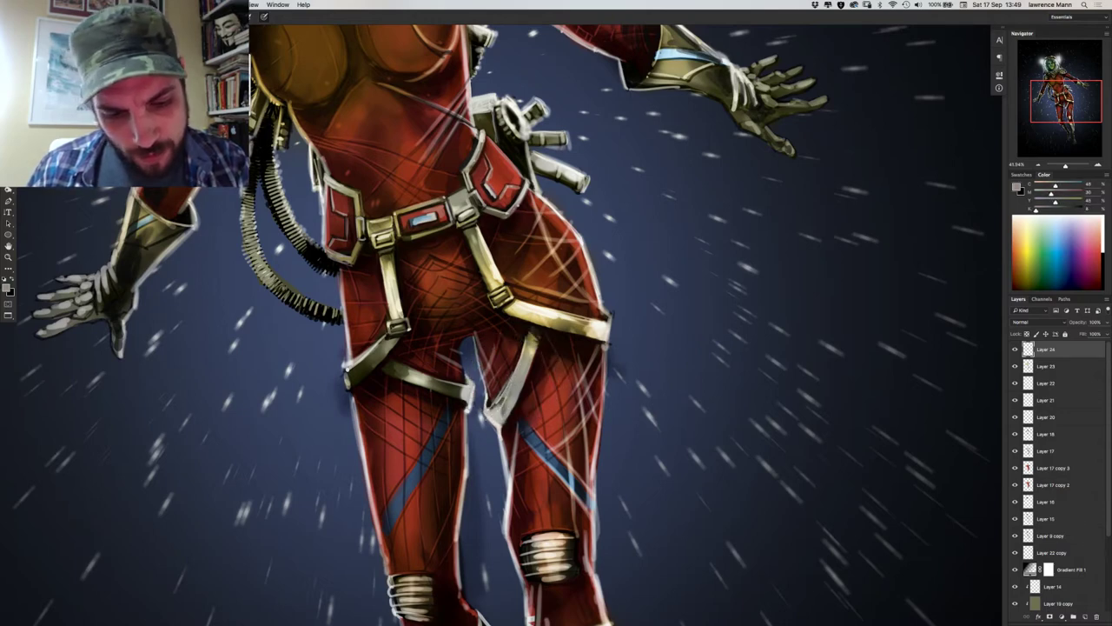
{"action": "left_click", "coordinate": [496, 424], "text": "alt"}
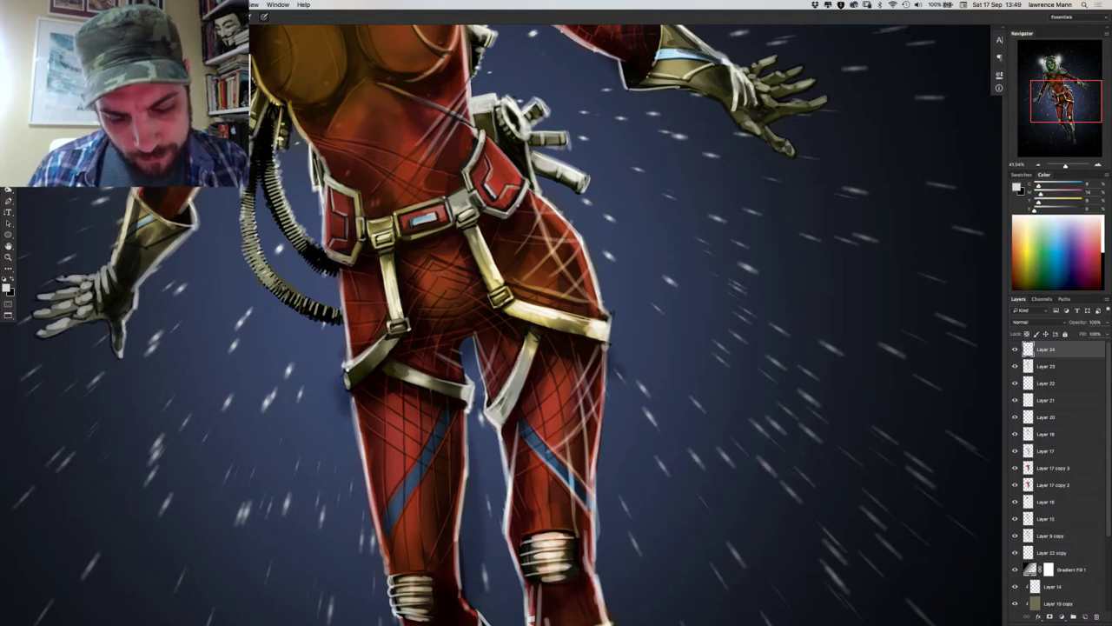
{"action": "left_click", "coordinate": [510, 390], "text": "alt"}
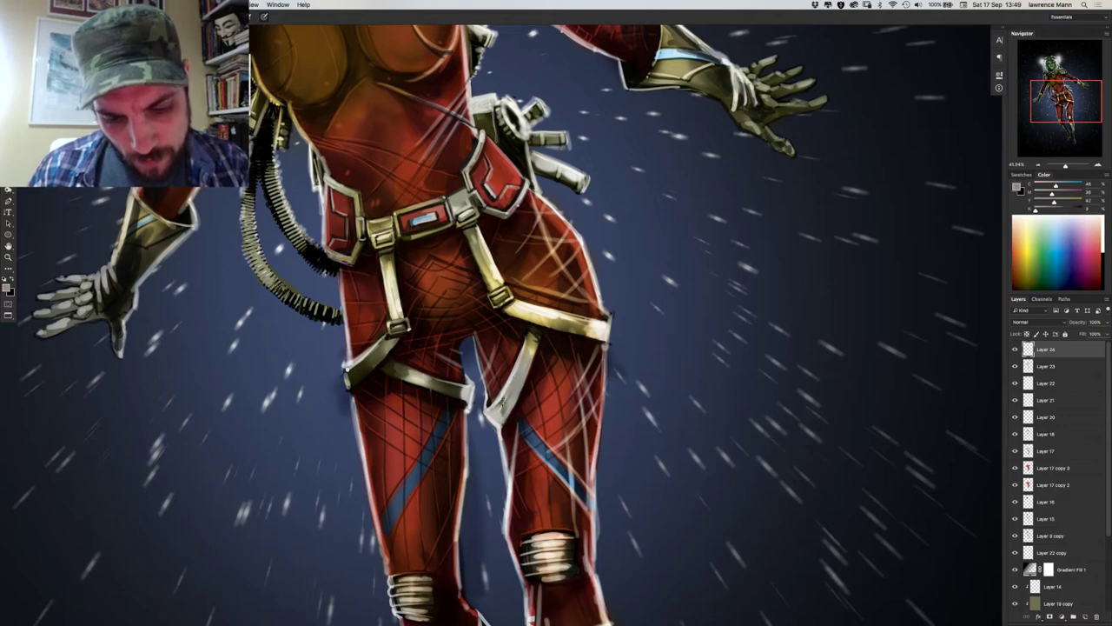
{"action": "left_click", "coordinate": [512, 392], "text": "alt"}
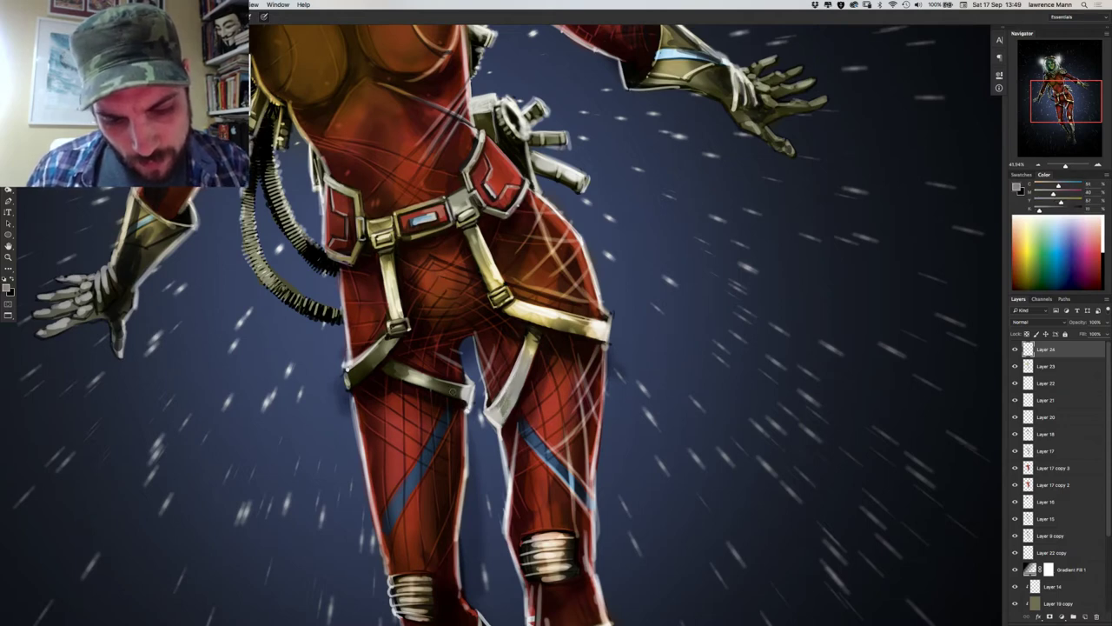
Shade the lower half of the diagonal thigh strap with sampled dark olive-grey using a softer brush.
{"action": "left_click", "coordinate": [448, 392], "text": "alt"}
{"action": "right_click", "coordinate": [525, 386]}
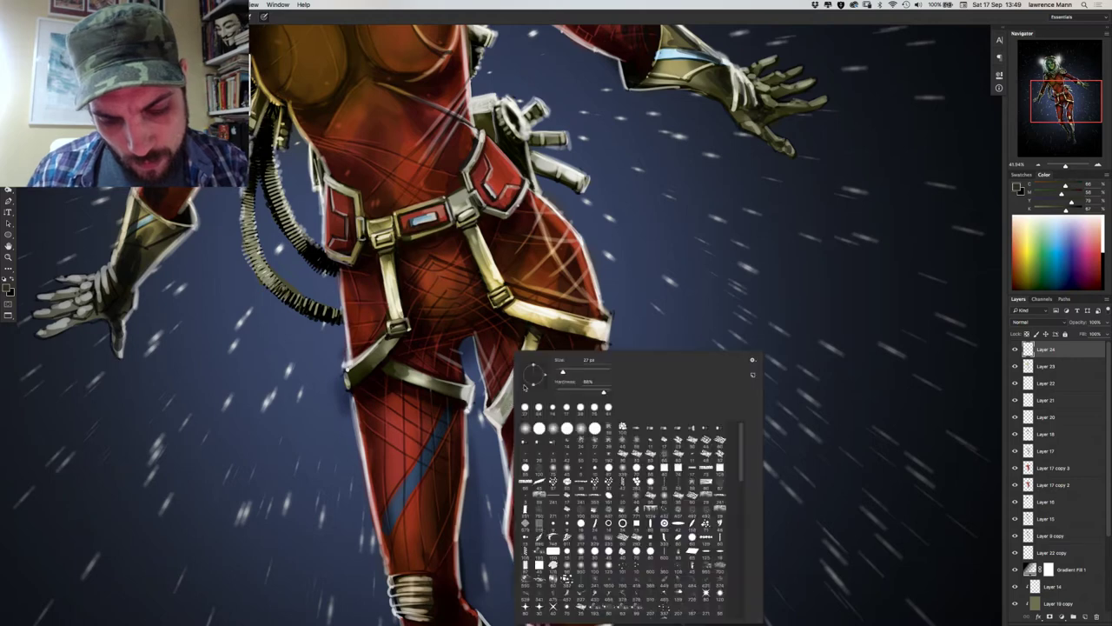
{"action": "left_click", "coordinate": [581, 391]}
{"action": "left_click", "coordinate": [564, 371]}
{"action": "key", "text": "Return"}
{"action": "left_click_drag", "start_coordinate": [497, 409], "coordinate": [516, 381]}
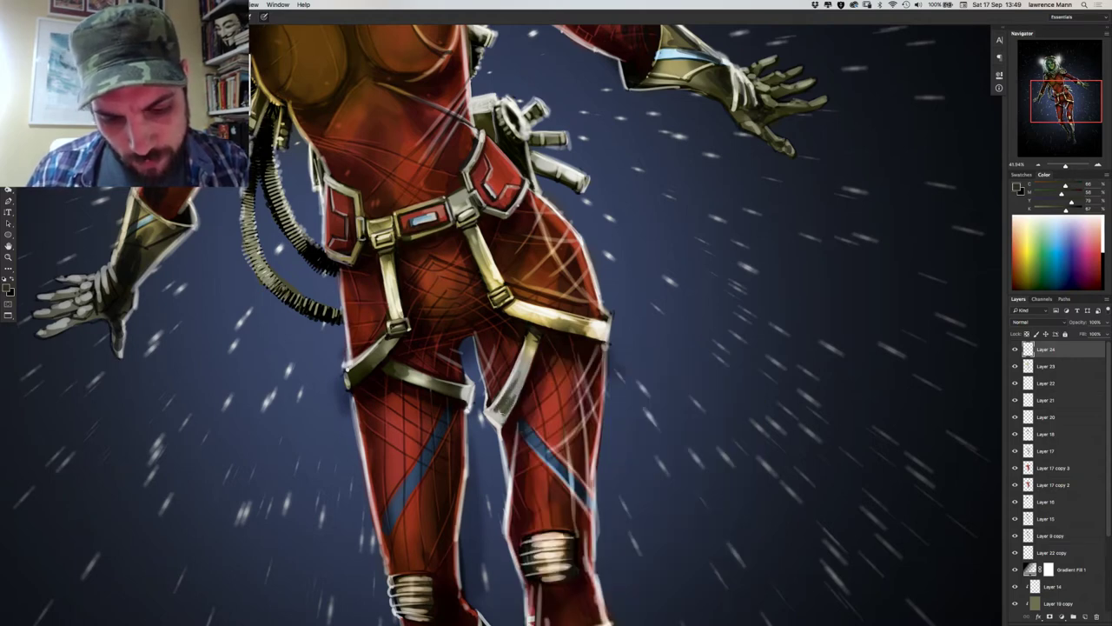
Shade the upper end of the diagonal strap beneath the bright thigh strap with sampled olive, dark olive and near-black.
{"action": "left_click", "coordinate": [511, 405], "text": "alt"}
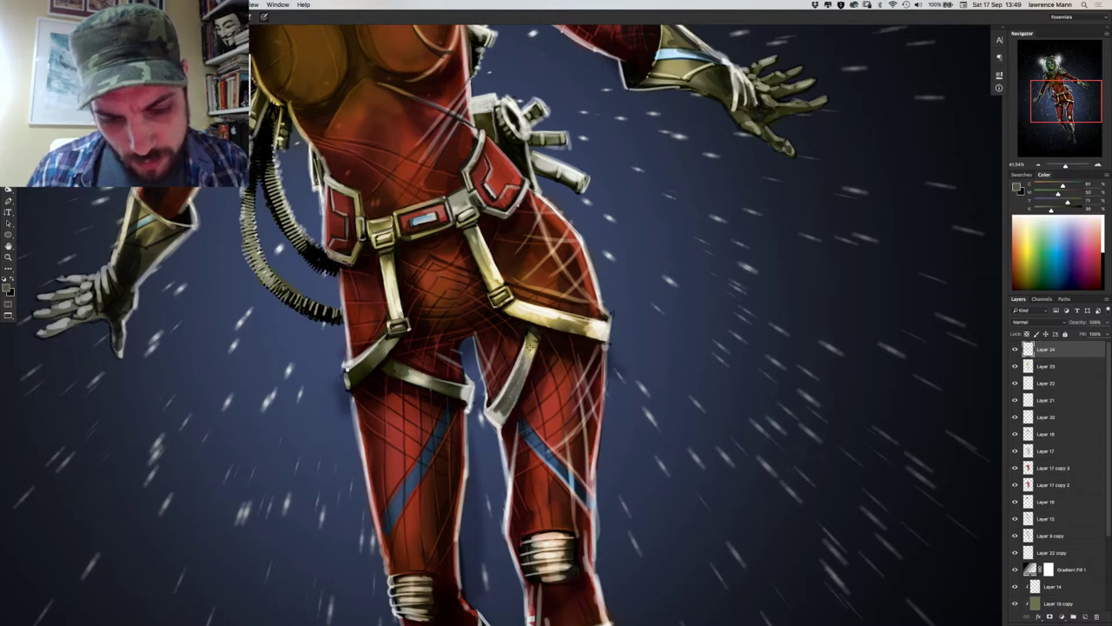
{"action": "left_click", "coordinate": [531, 351], "text": "alt"}
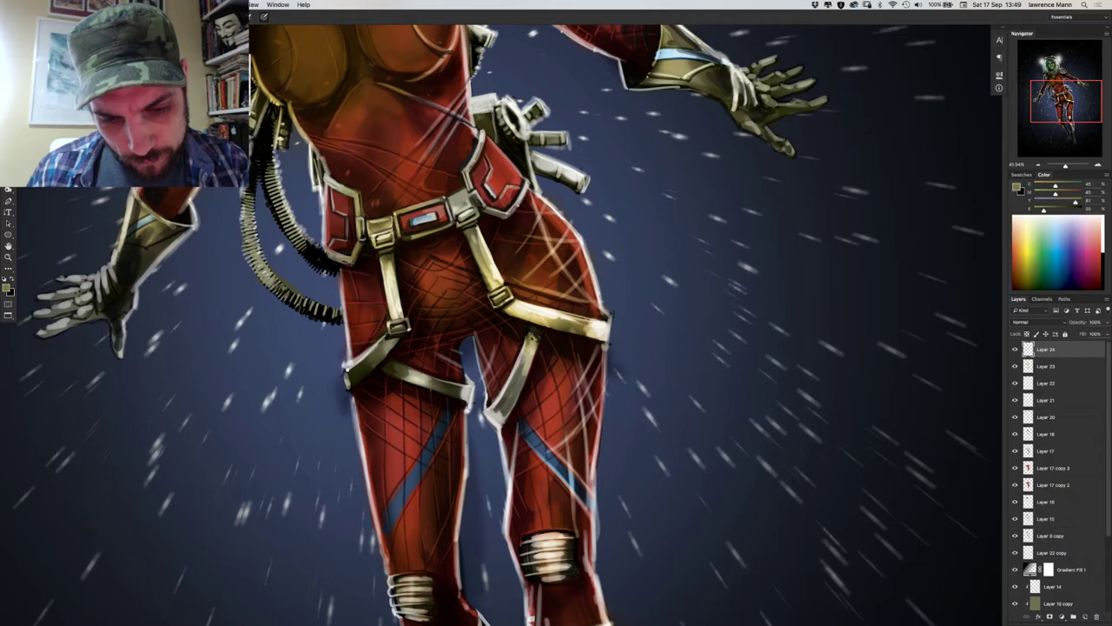
{"action": "left_click", "coordinate": [537, 336], "text": "alt"}
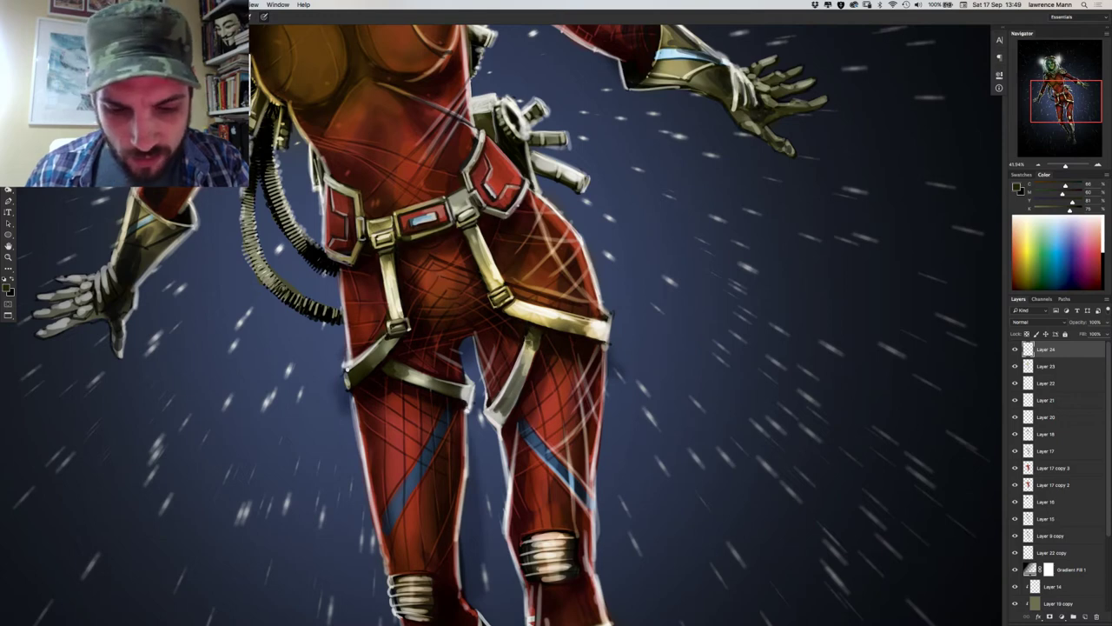
{"action": "right_click", "coordinate": [537, 335]}
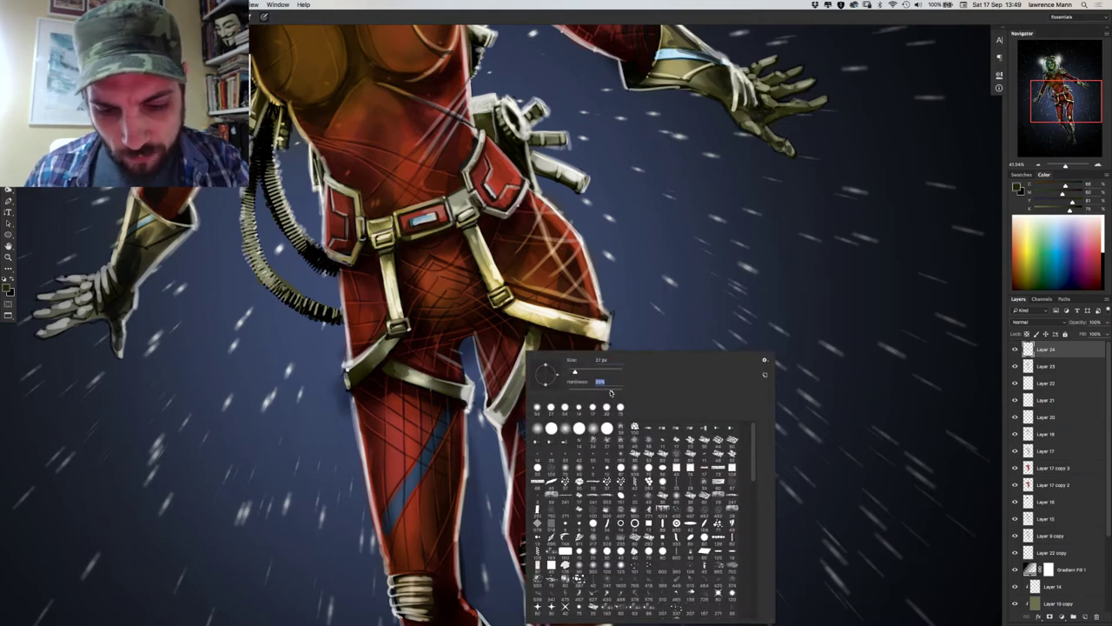
{"action": "key", "text": "Return"}
{"action": "left_click", "coordinate": [531, 325], "text": "alt"}
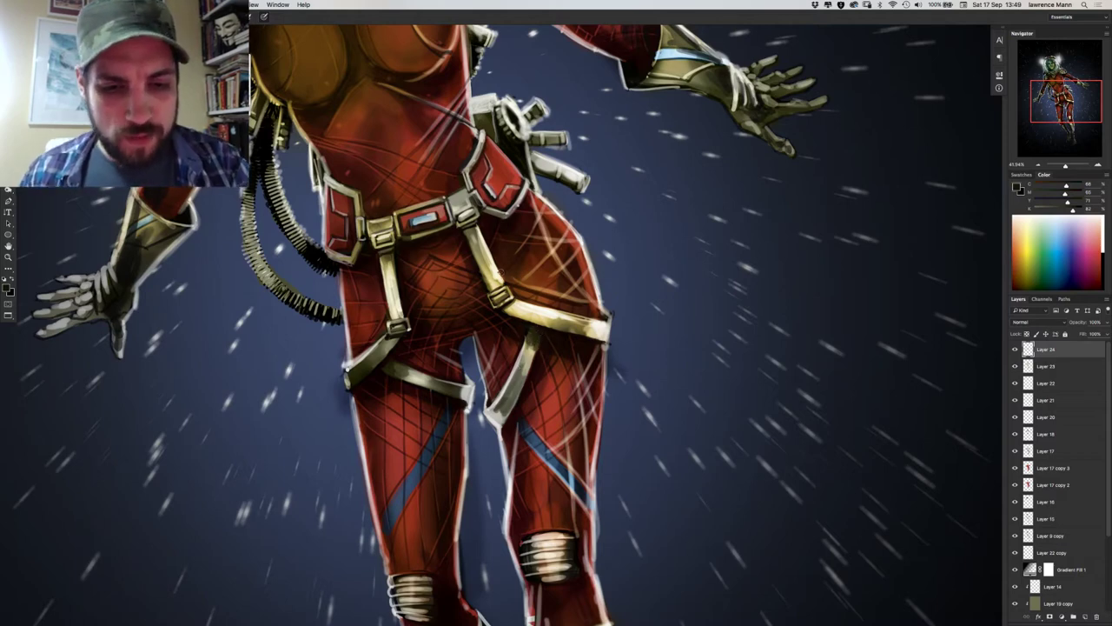
Touch up the suit near the second hanging strap and pouch with sampled red-brown and near-black, and sample cream from the bright thigh strap.
{"action": "left_click", "coordinate": [506, 277], "text": "alt"}
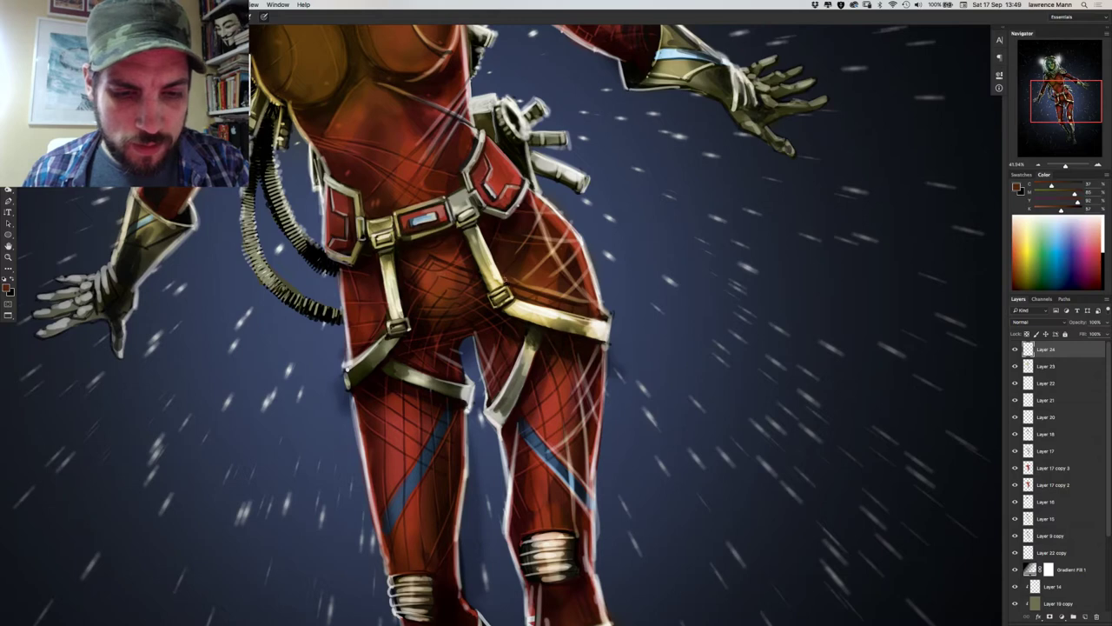
{"action": "left_click", "coordinate": [464, 167], "text": "alt"}
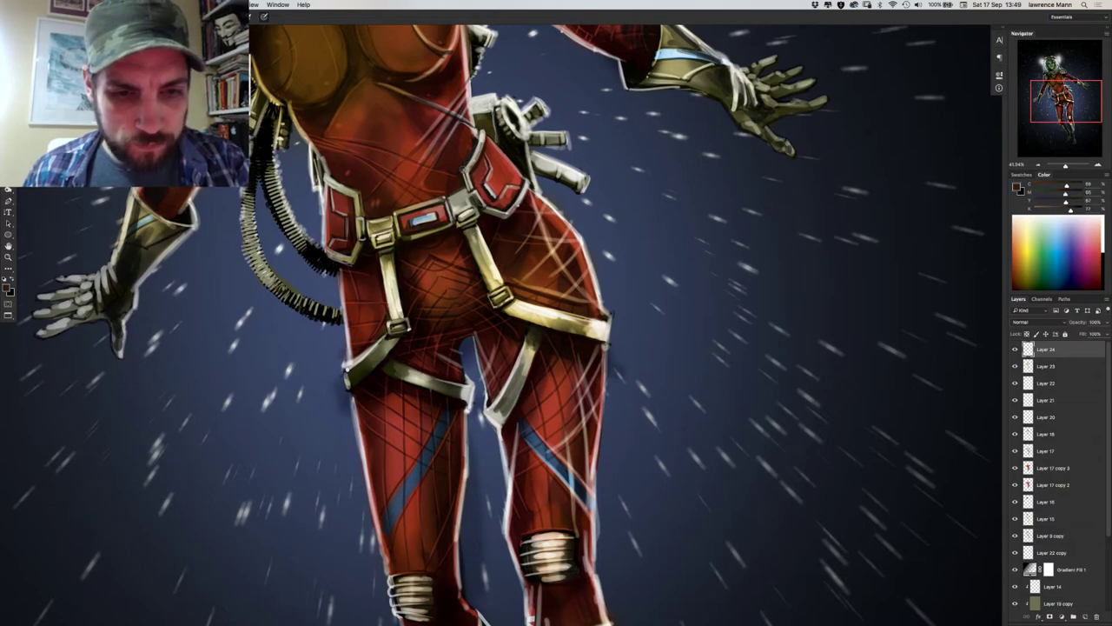
{"action": "left_click", "coordinate": [477, 146], "text": "alt"}
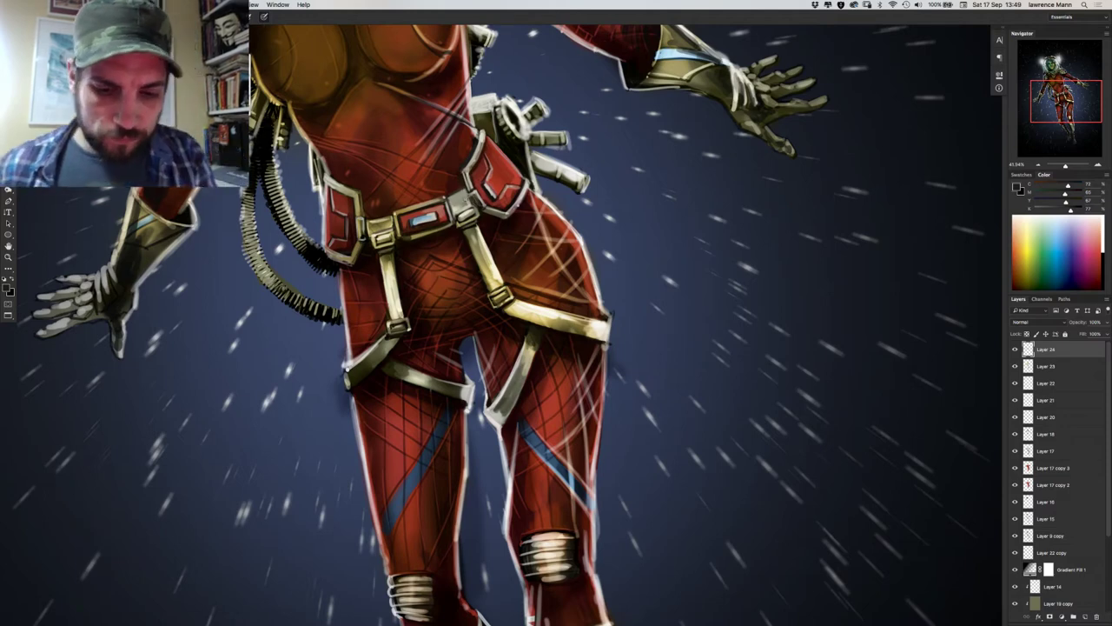
{"action": "left_click", "coordinate": [605, 328], "text": "alt"}
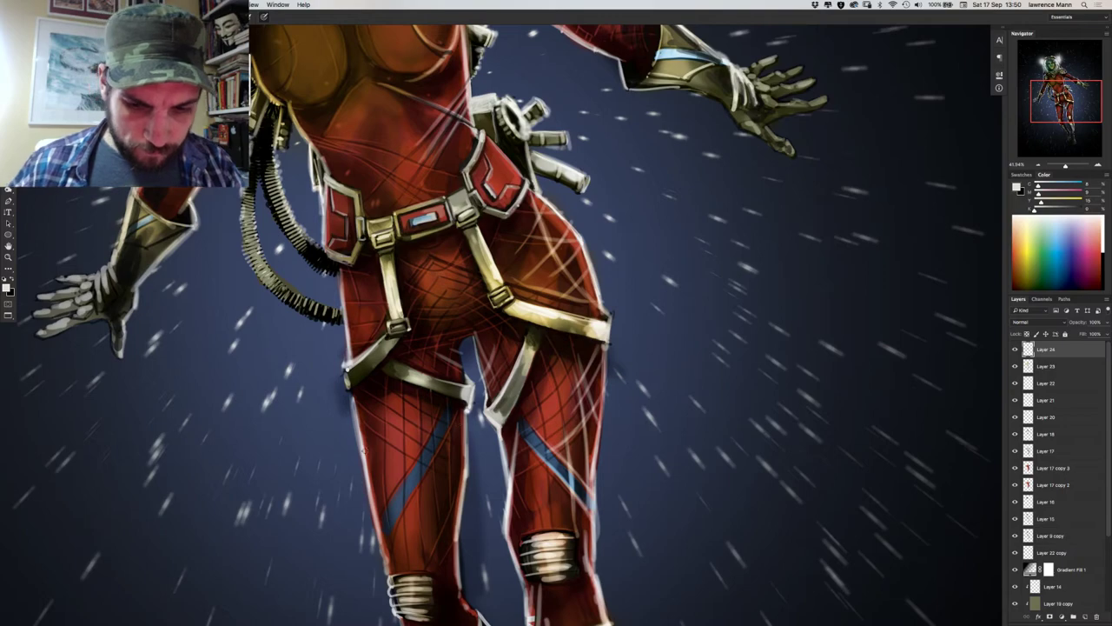
Compare the whole figure and the torso with the Layer 9 copy line work hidden and shown.
{"action": "scroll", "coordinate": [363, 448], "scroll_direction": "down", "scroll_amount": 5}
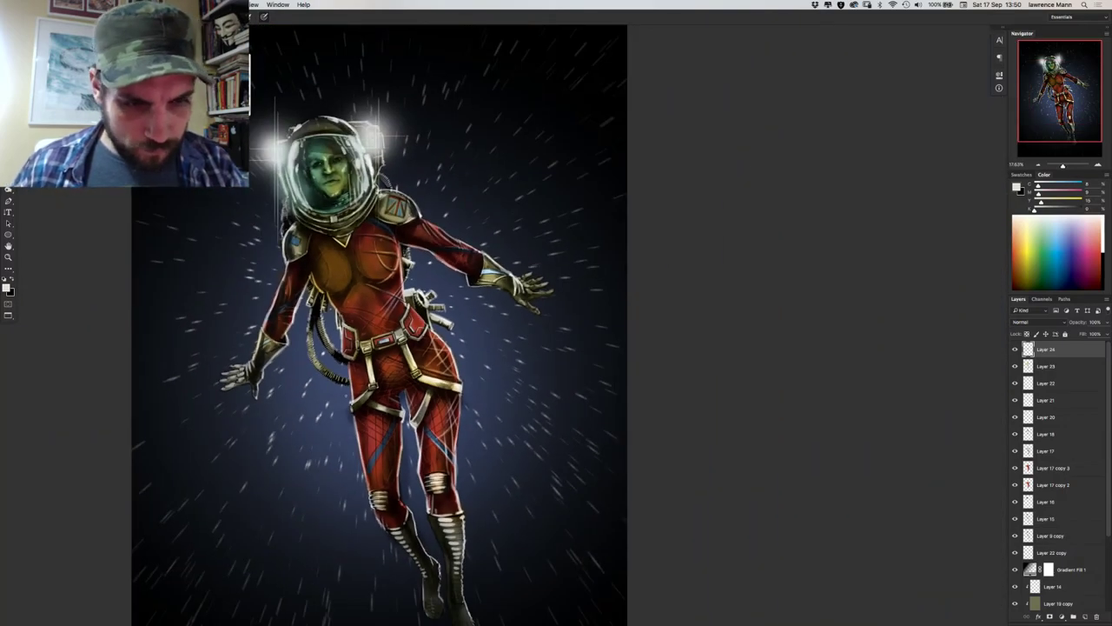
{"action": "left_click", "coordinate": [1015, 535]}
{"action": "left_click", "coordinate": [1015, 535]}
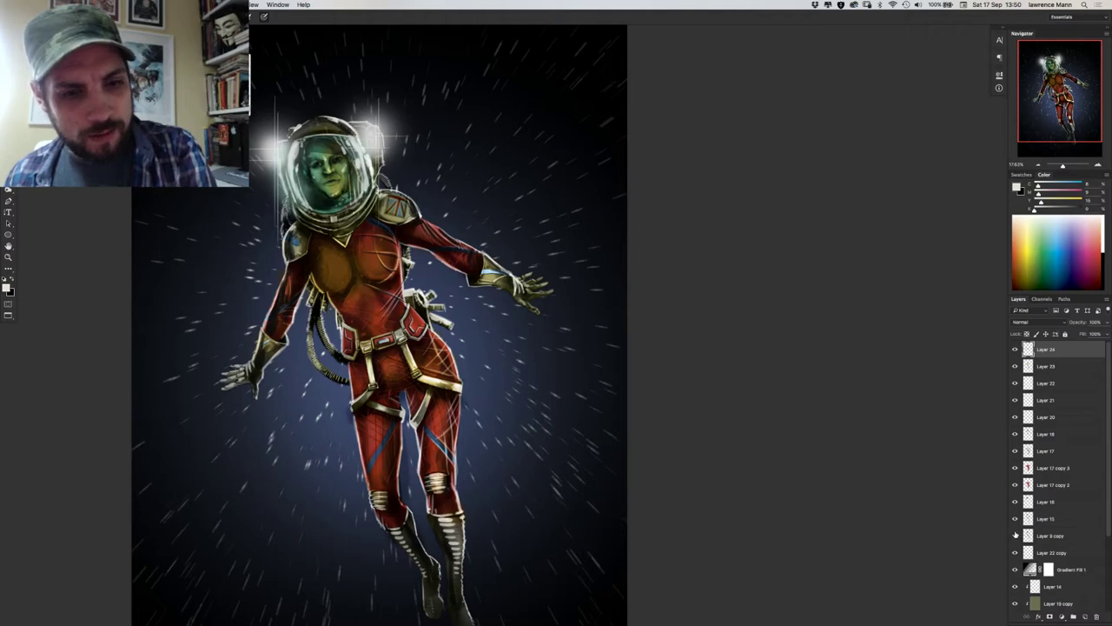
{"action": "left_click", "coordinate": [1014, 536]}
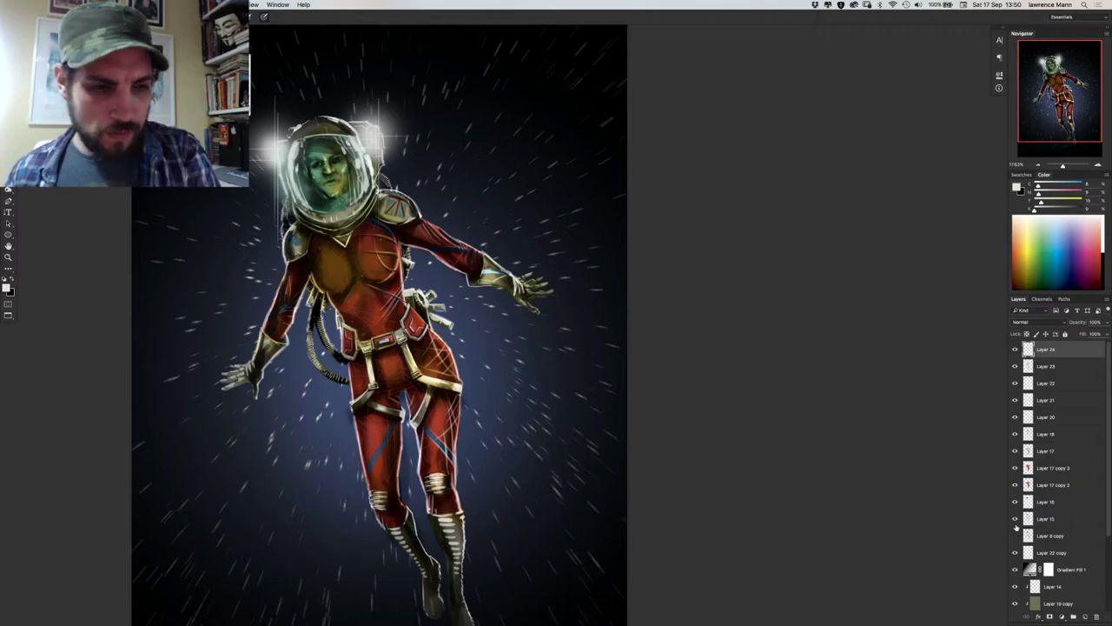
{"action": "scroll", "coordinate": [340, 283], "scroll_direction": "up", "scroll_amount": 5}
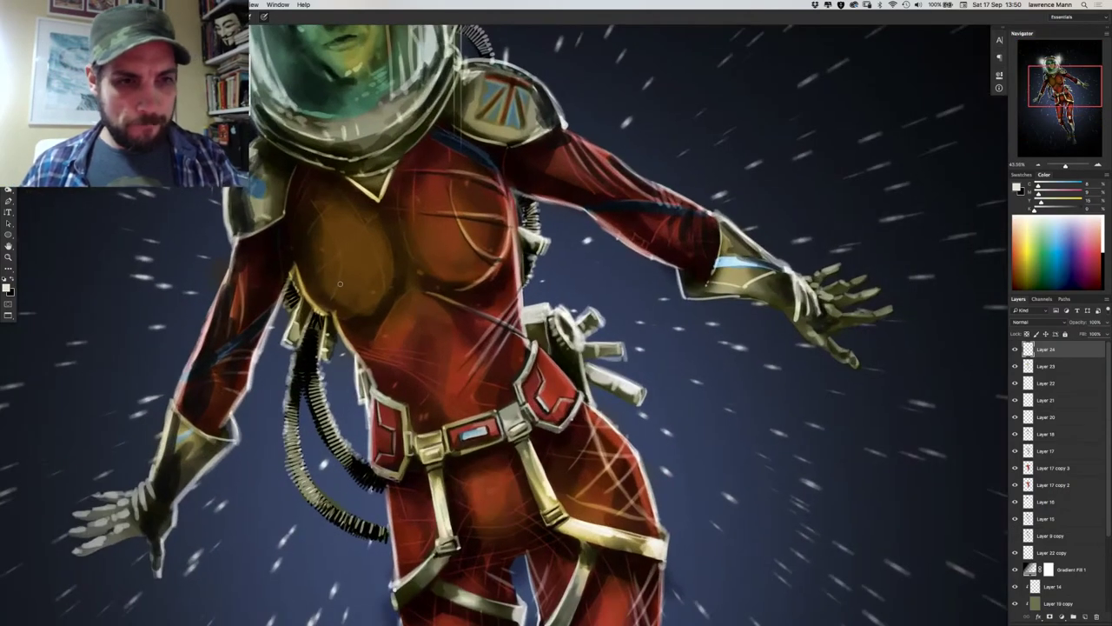
{"action": "scroll", "coordinate": [339, 284], "scroll_direction": "down", "scroll_amount": 3}
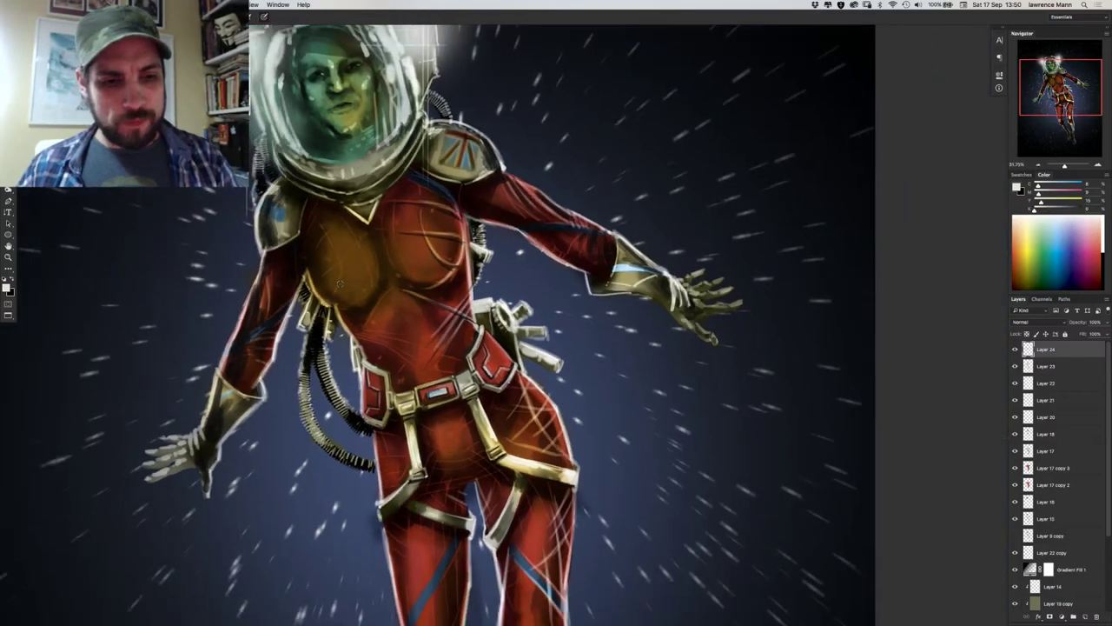
{"action": "left_click", "coordinate": [1015, 536]}
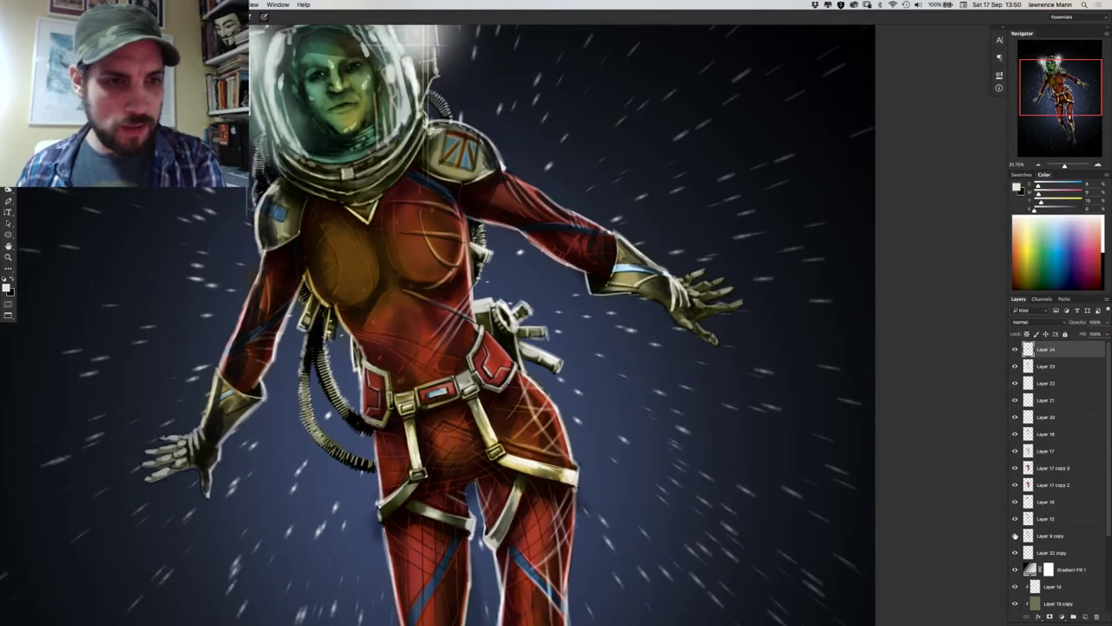
{"action": "left_click", "coordinate": [1015, 536]}
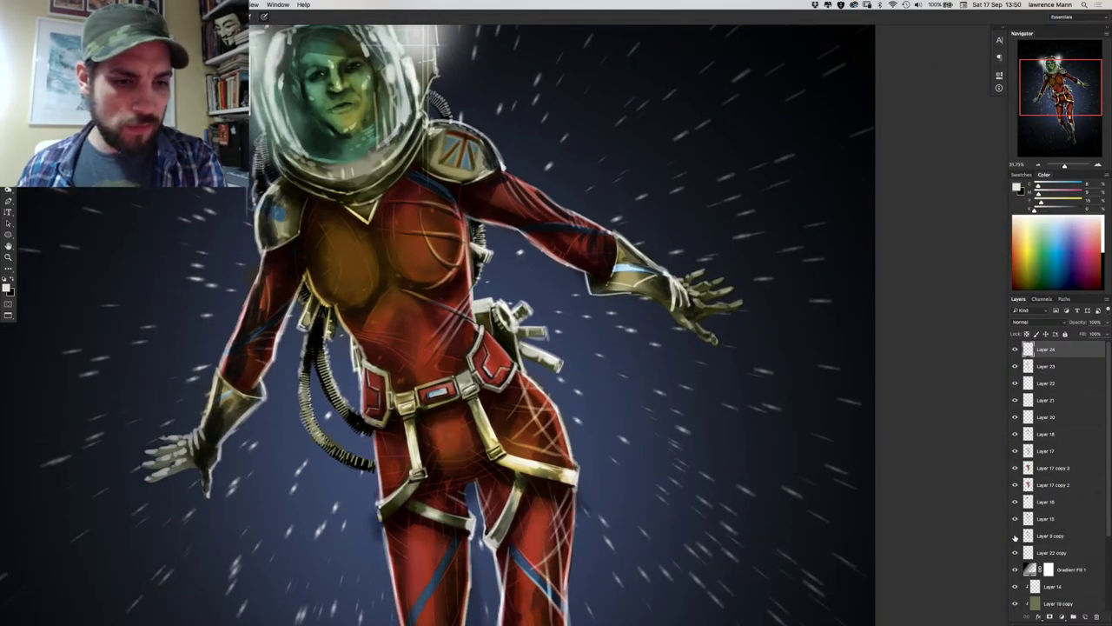
{"action": "left_click", "coordinate": [1014, 536]}
{"action": "left_click", "coordinate": [1015, 536]}
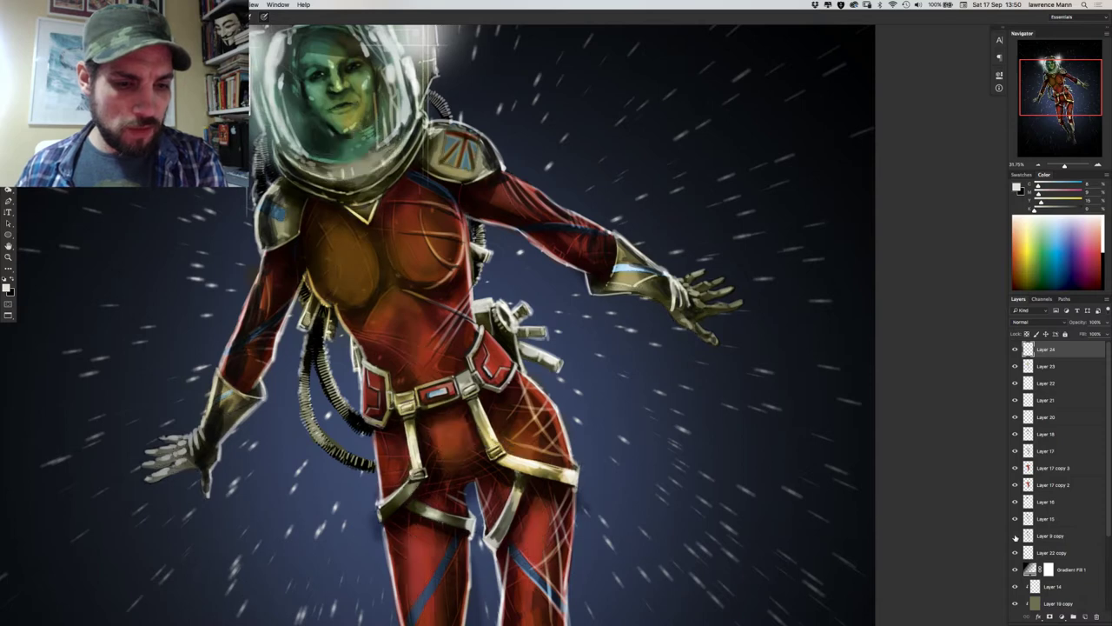
{"action": "left_click", "coordinate": [1015, 536]}
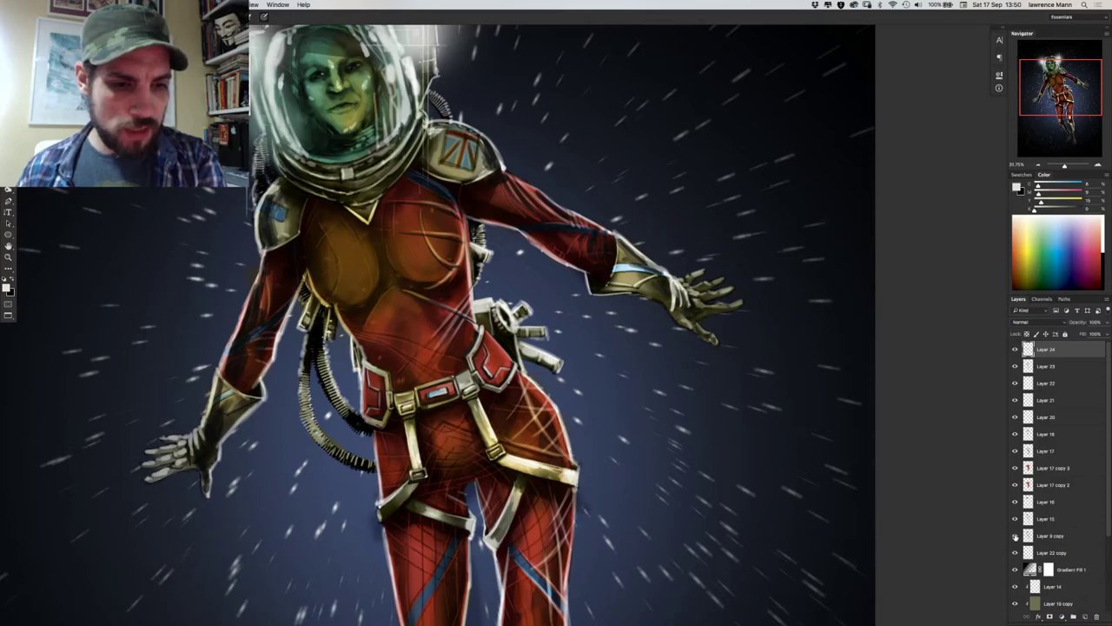
Duplicate the Layer 9 copy line work to the top of the layer stack.
{"action": "left_click", "coordinate": [1025, 535]}
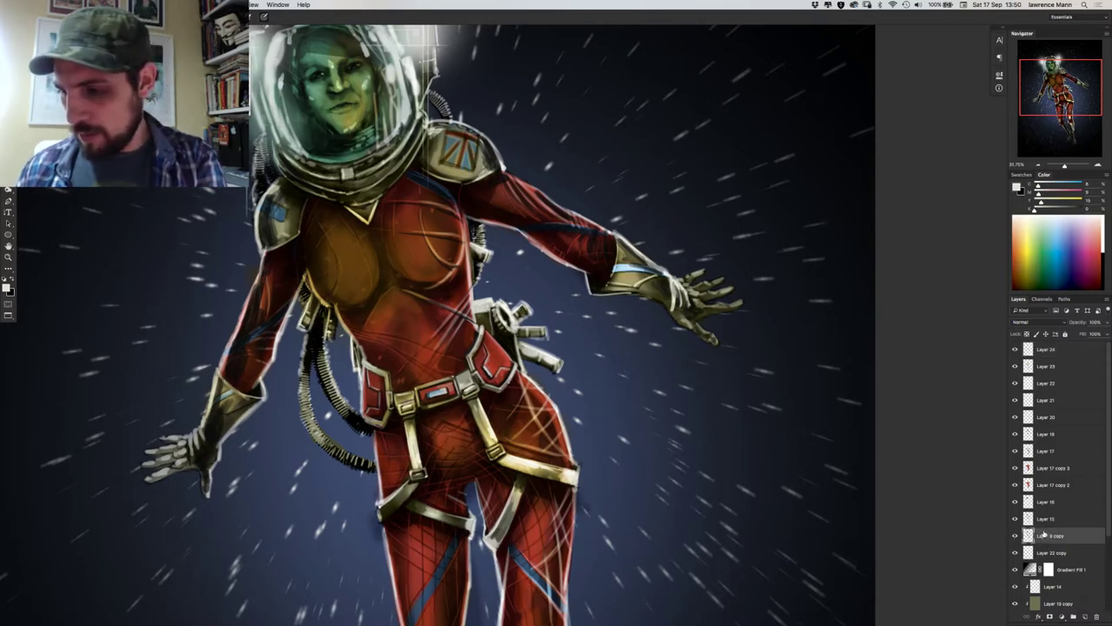
{"action": "left_click_drag", "start_coordinate": [1047, 534], "coordinate": [1053, 347]}
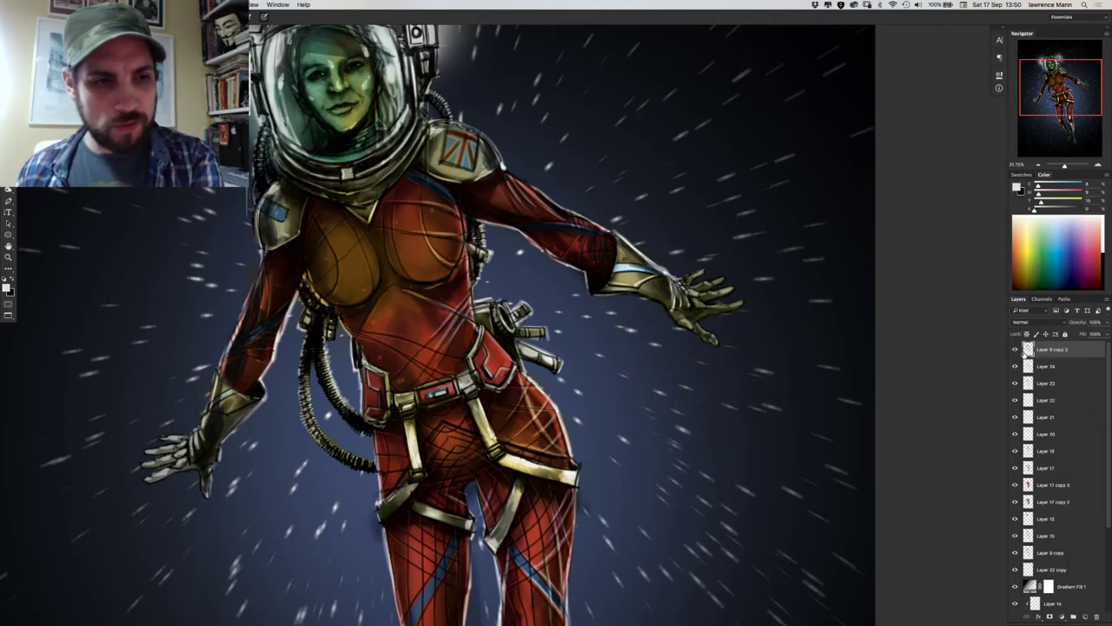
{"action": "left_click_drag", "start_coordinate": [271, 282], "coordinate": [398, 353]}
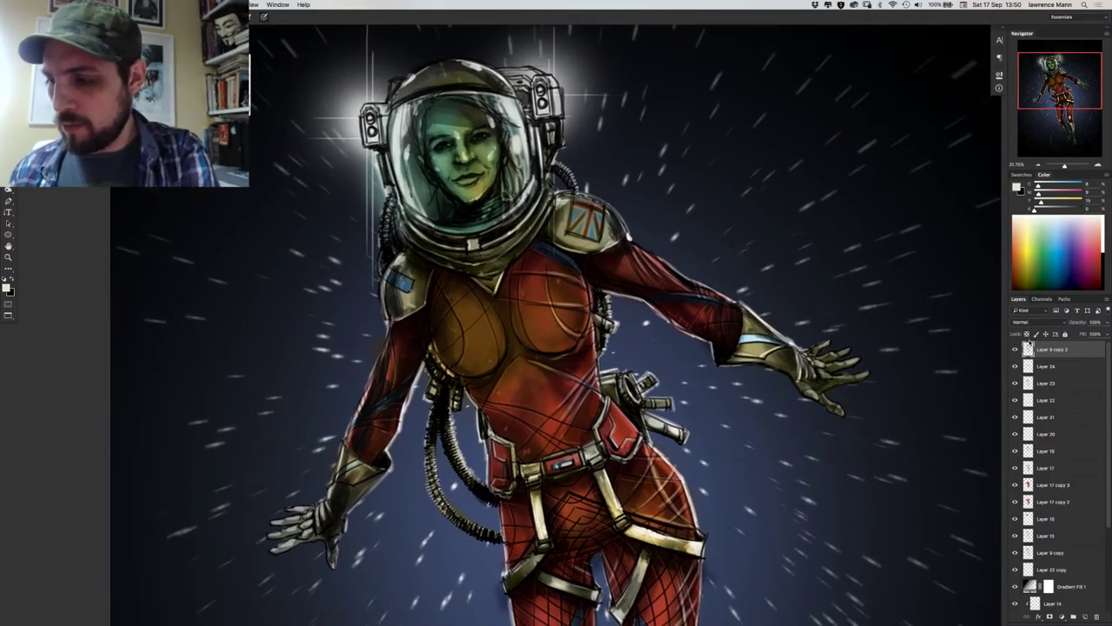
Invert the colours of the Layer 9 copy 2 line work so the lines turn white, with the whole figure in view.
{"action": "key", "text": "super+i"}
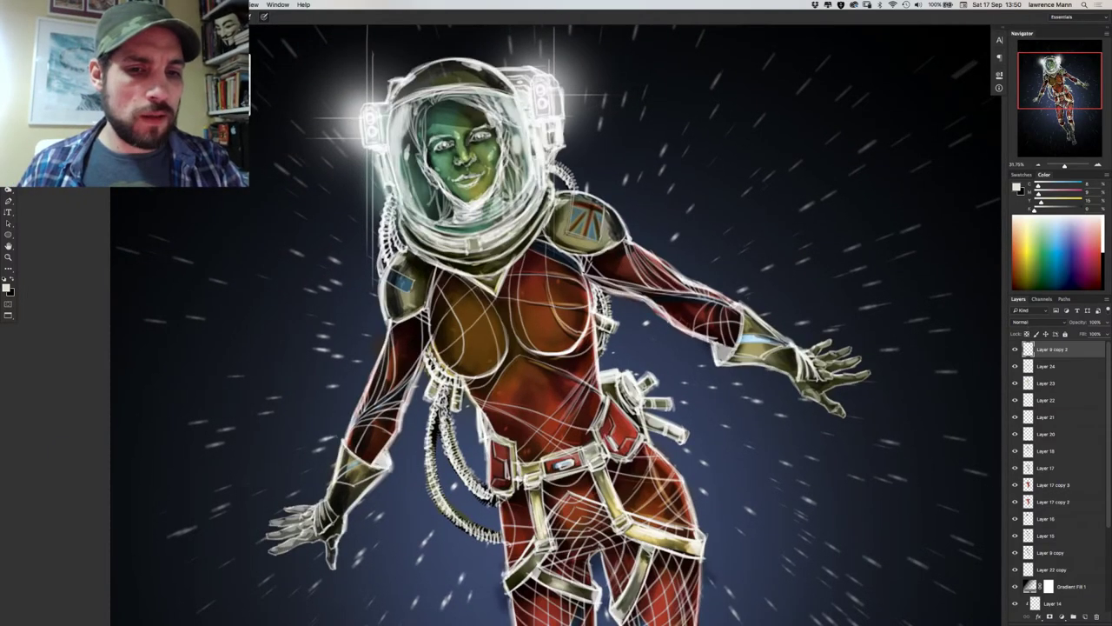
{"action": "key", "text": "super+minus"}
{"action": "key", "text": "super+minus"}
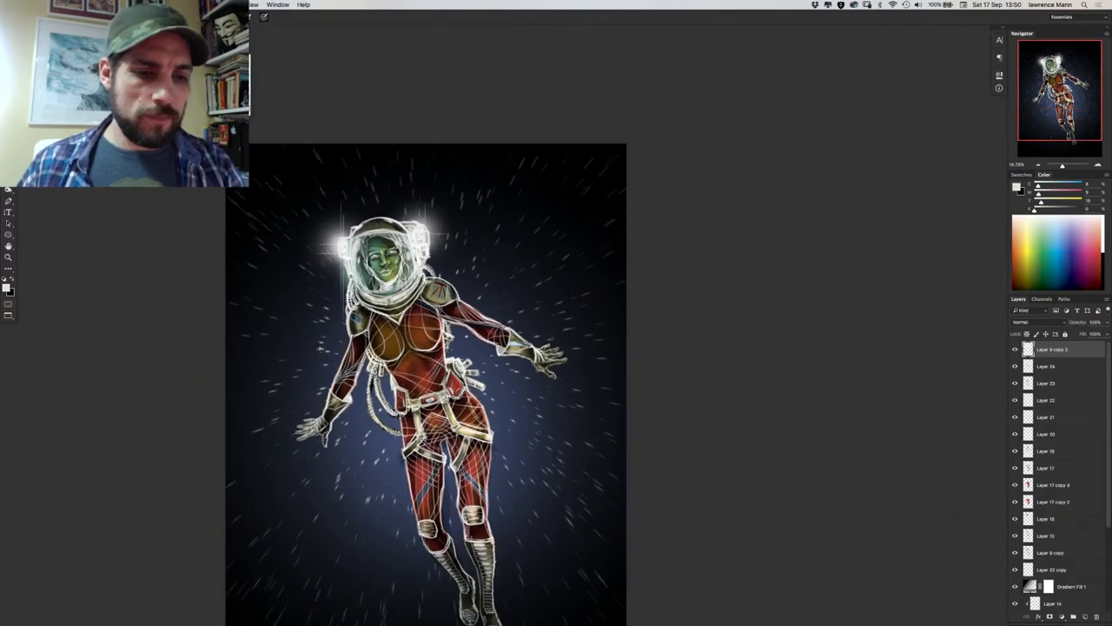
{"action": "left_click_drag", "start_coordinate": [331, 381], "coordinate": [376, 279]}
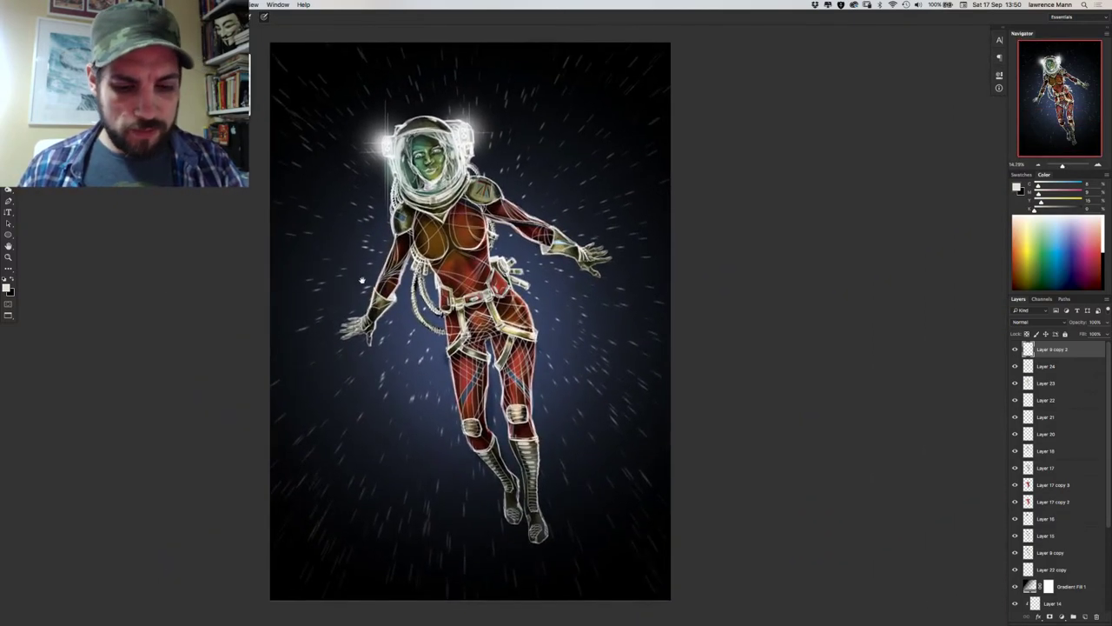
Try Soft Light and Overlay as blend modes for the inverted Layer 9 copy 2 line work.
{"action": "left_click", "coordinate": [1010, 321]}
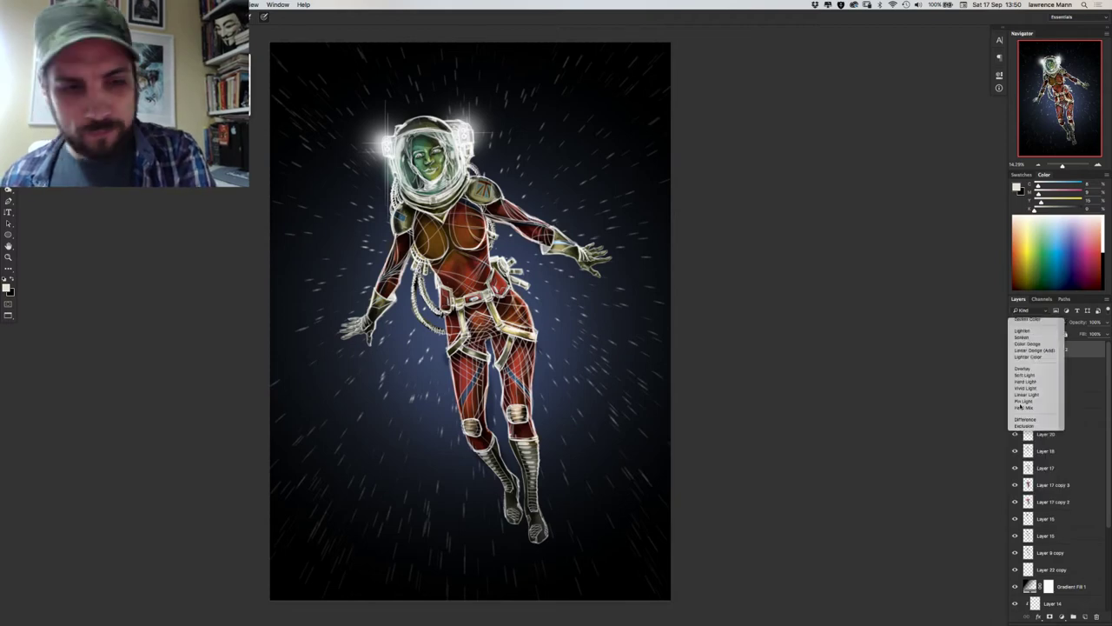
{"action": "left_click", "coordinate": [1025, 374]}
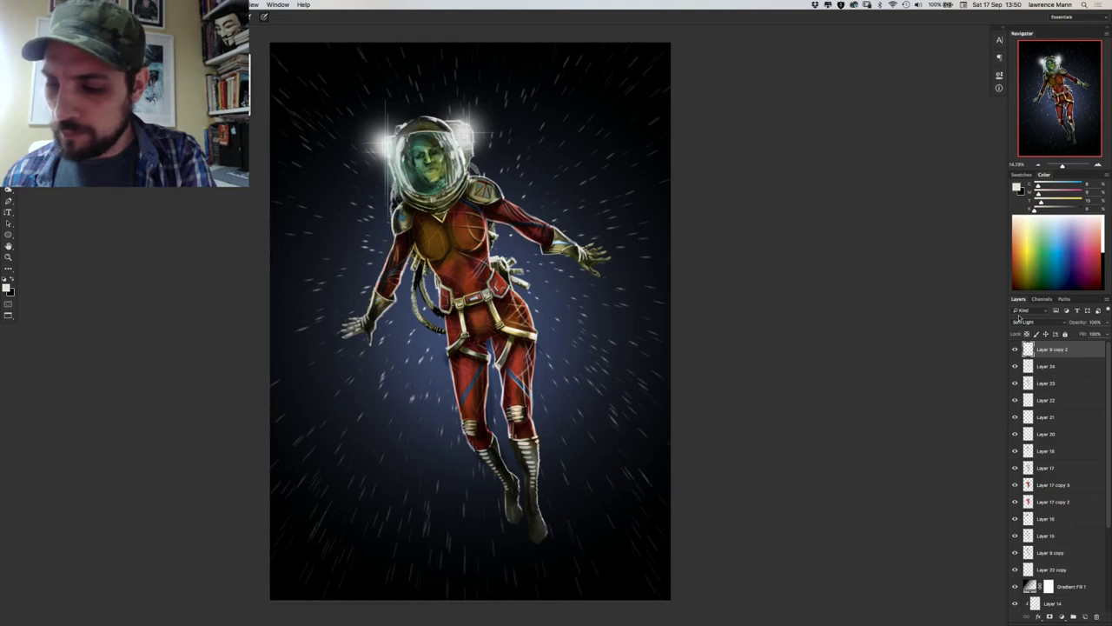
{"action": "left_click", "coordinate": [1020, 322]}
{"action": "left_click", "coordinate": [1018, 322]}
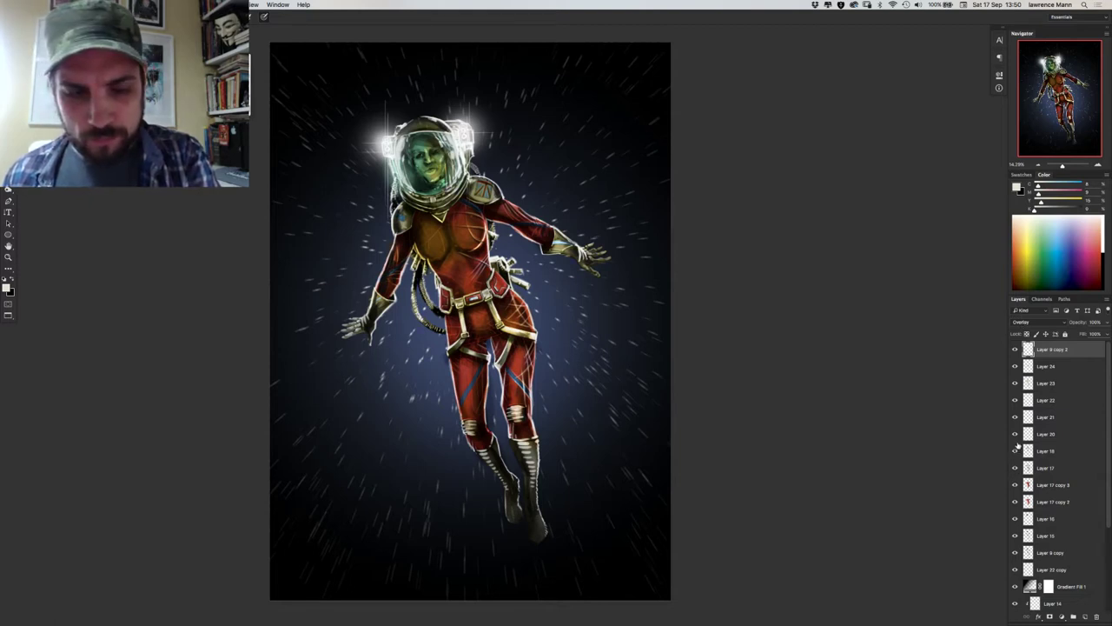
Compare the whole illustration with the Overlay line work of Layer 9 copy 2 hidden and shown.
{"action": "left_click", "coordinate": [1016, 349]}
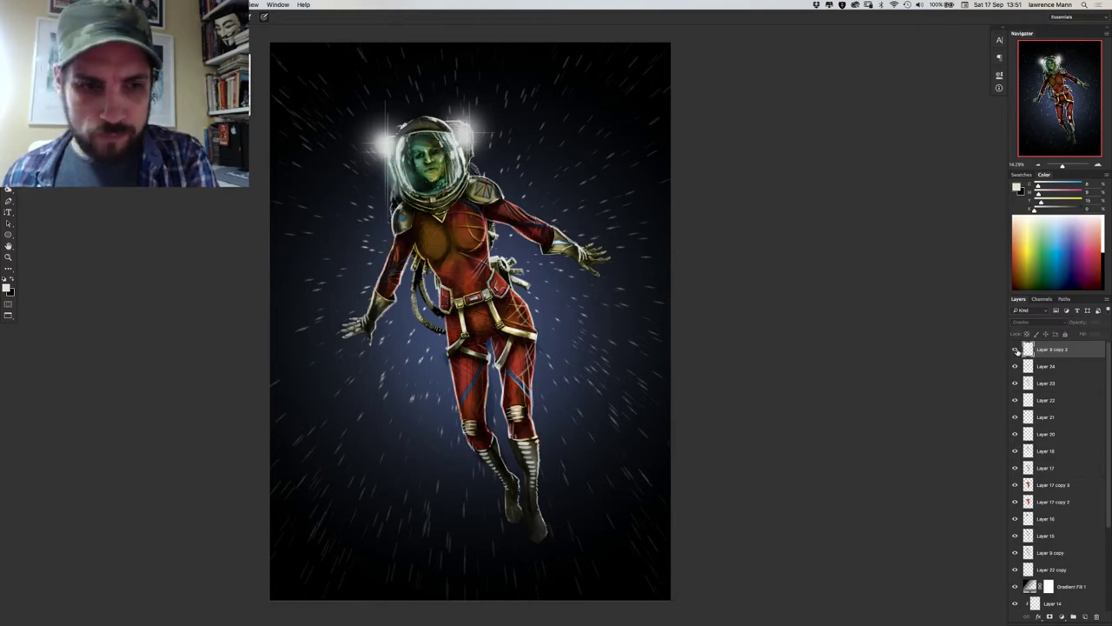
{"action": "left_click", "coordinate": [1016, 350]}
{"action": "left_click", "coordinate": [1015, 349]}
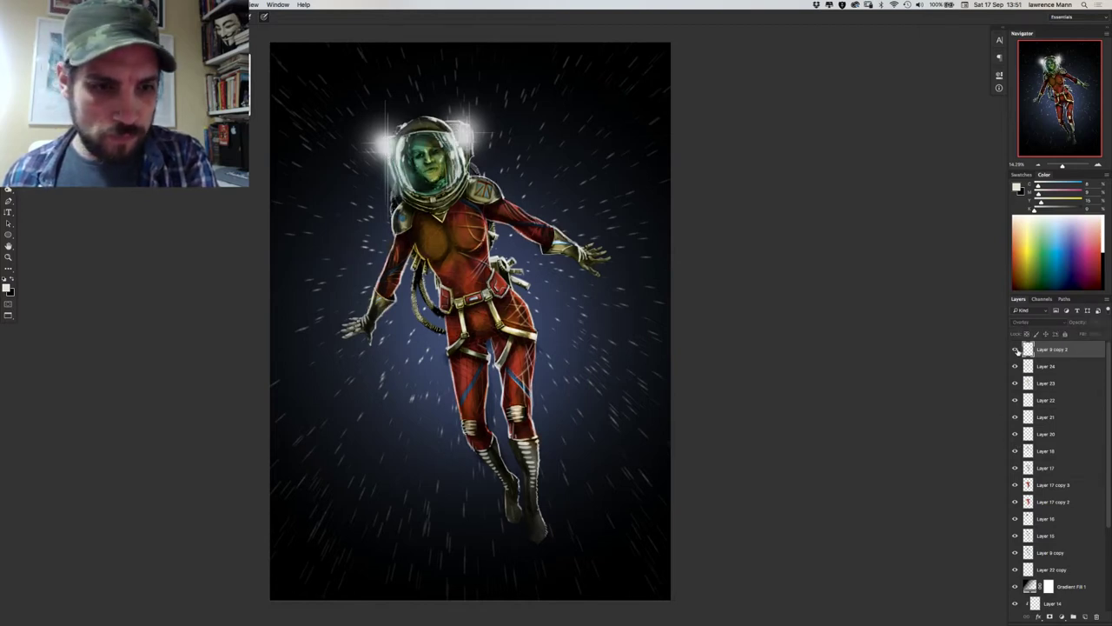
{"action": "left_click", "coordinate": [1016, 349]}
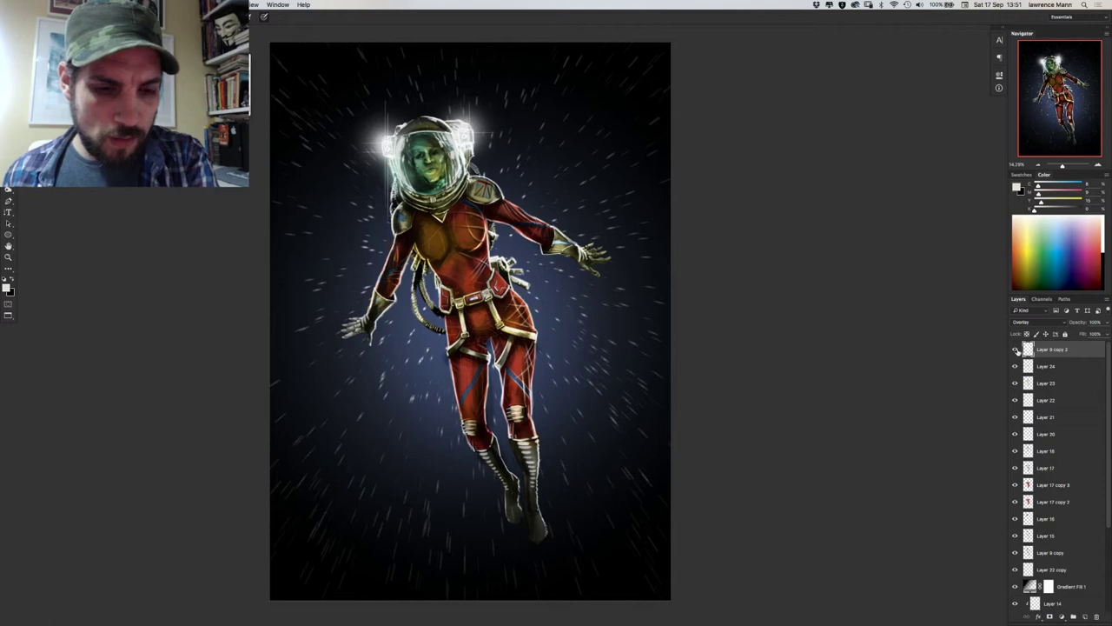
{"action": "left_click", "coordinate": [1016, 349]}
{"action": "left_click", "coordinate": [1016, 349]}
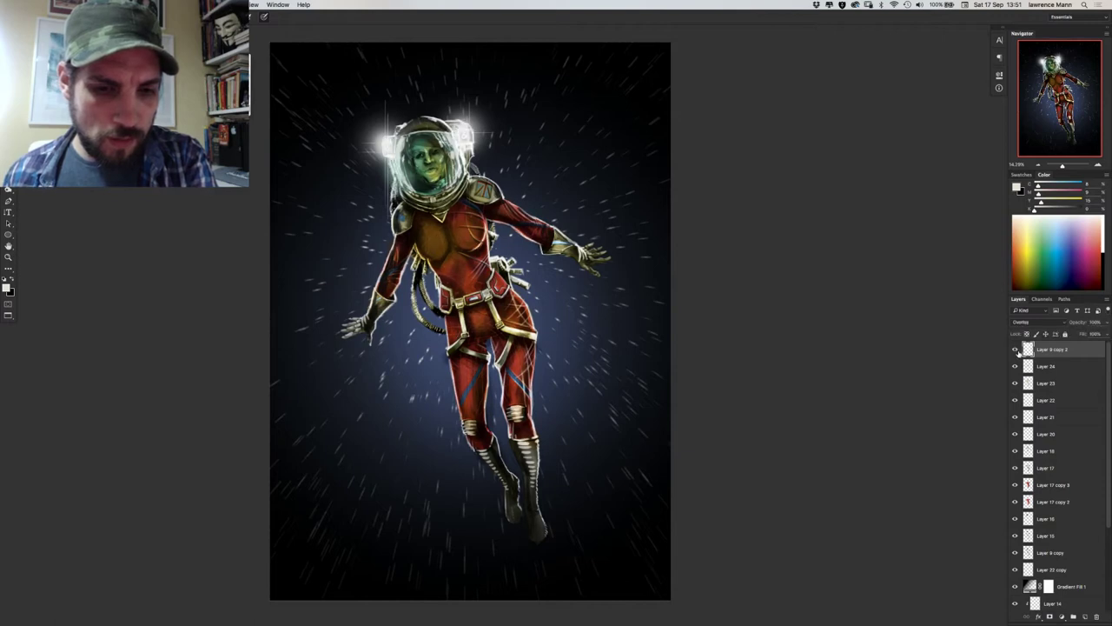
{"action": "left_click", "coordinate": [1016, 349]}
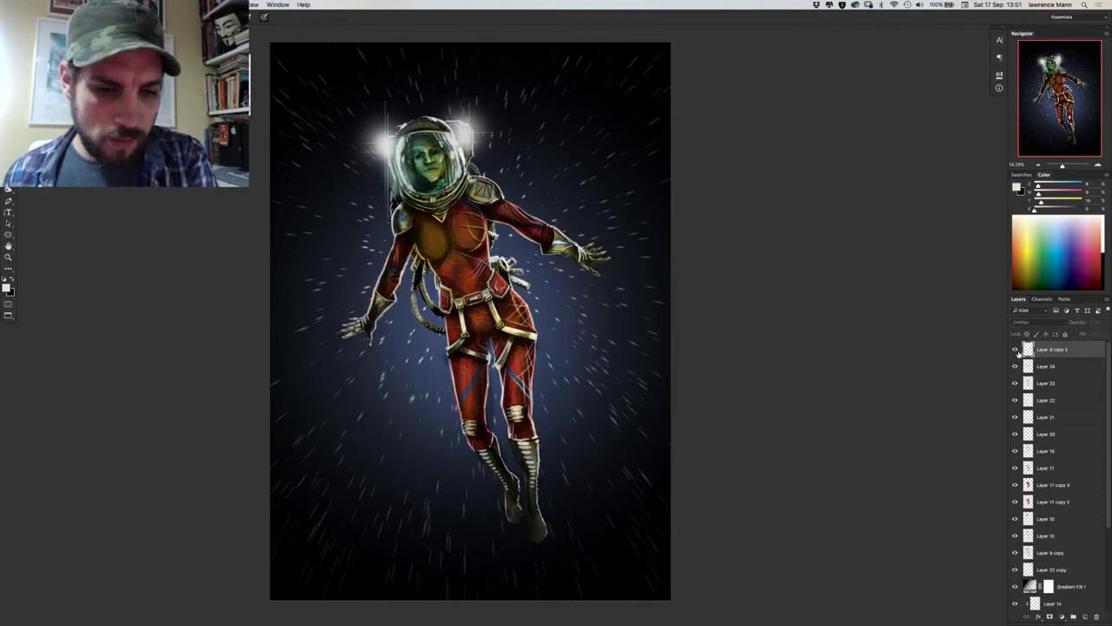
{"action": "left_click", "coordinate": [1016, 349]}
{"action": "left_click", "coordinate": [1016, 350]}
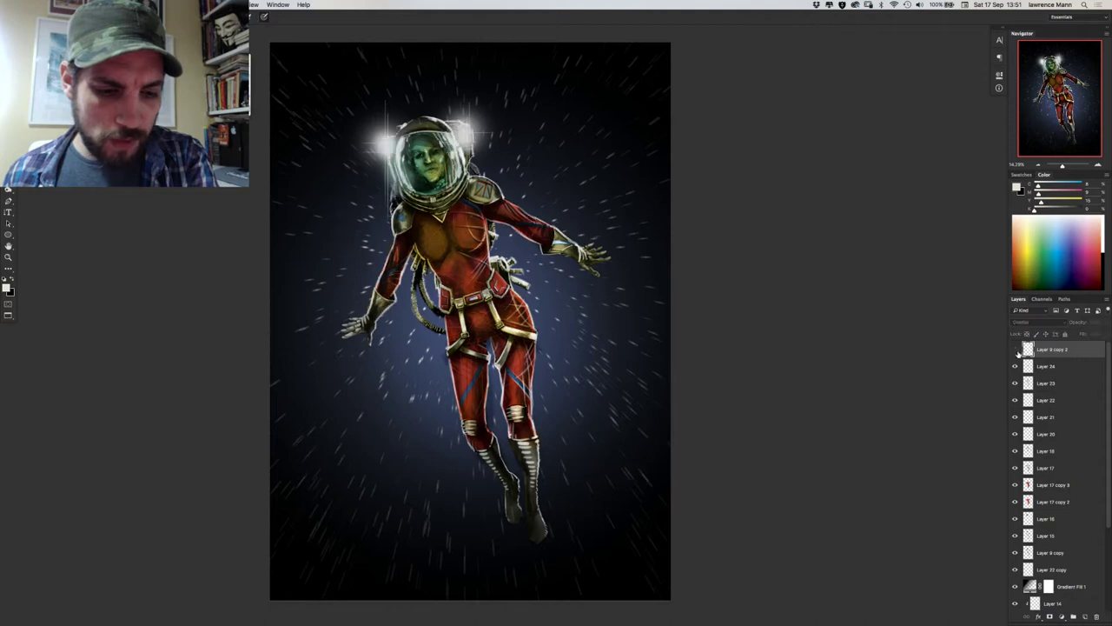
{"action": "left_click", "coordinate": [1015, 349]}
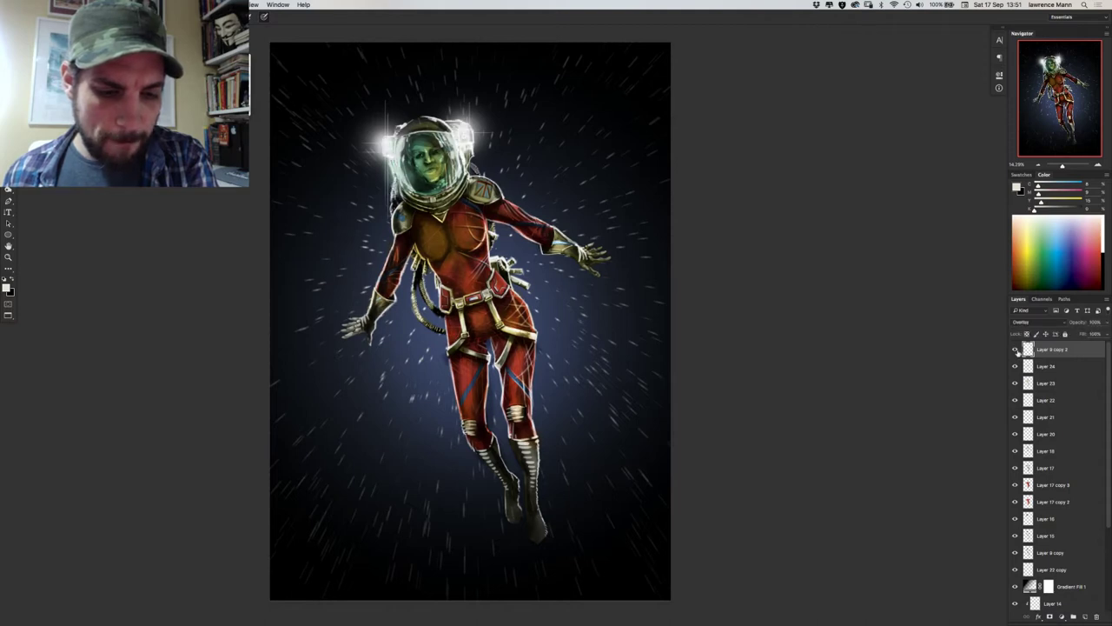
{"action": "left_click", "coordinate": [1016, 349]}
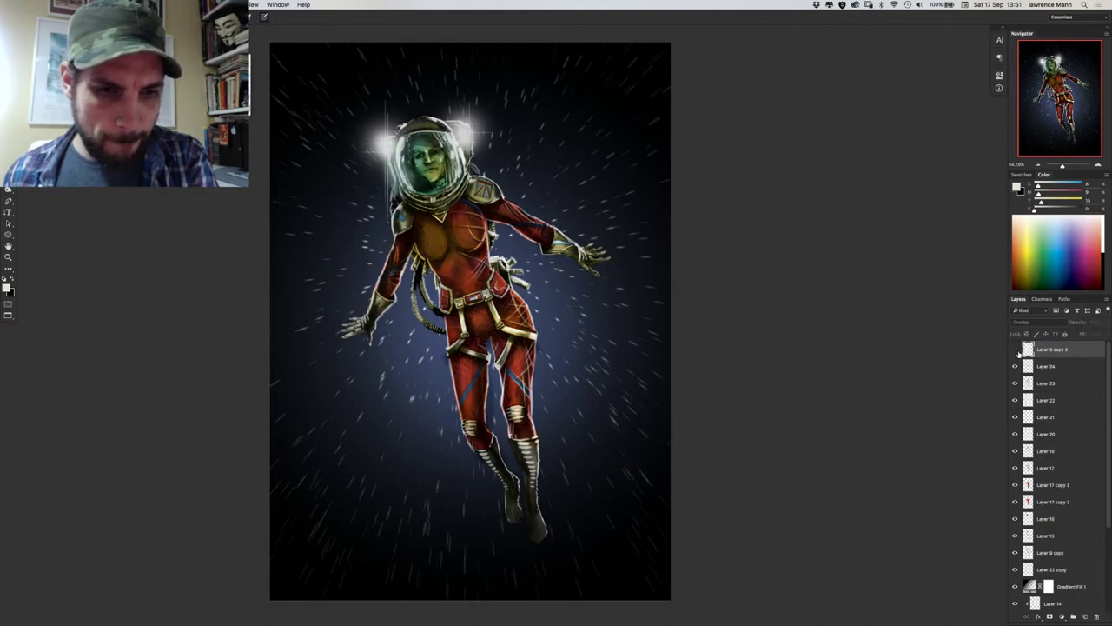
{"action": "left_click", "coordinate": [1016, 349]}
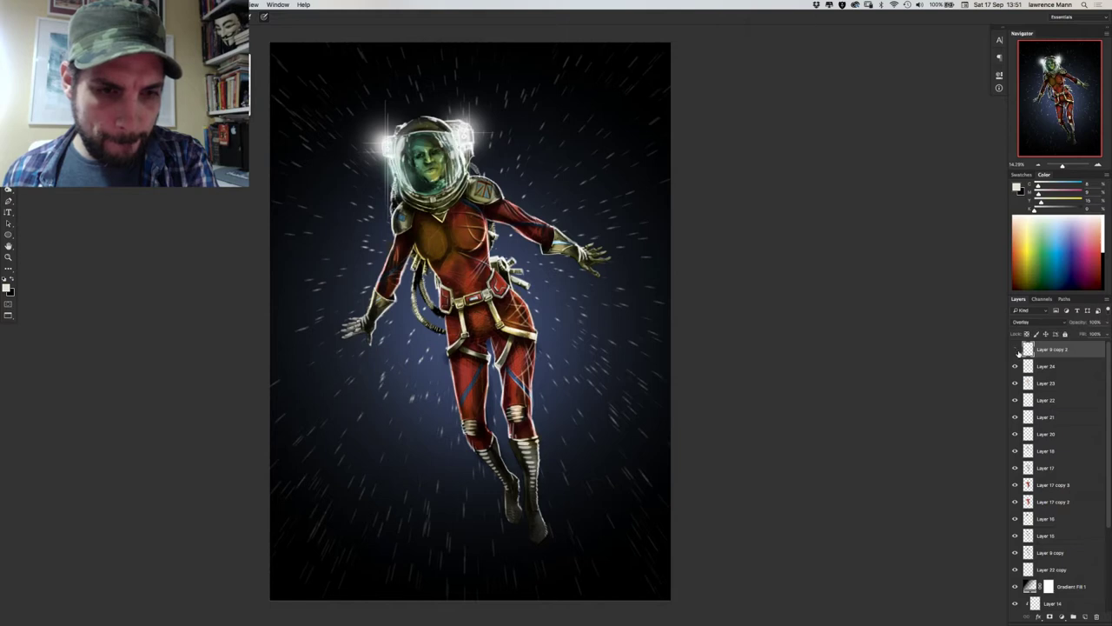
{"action": "left_click", "coordinate": [1016, 349]}
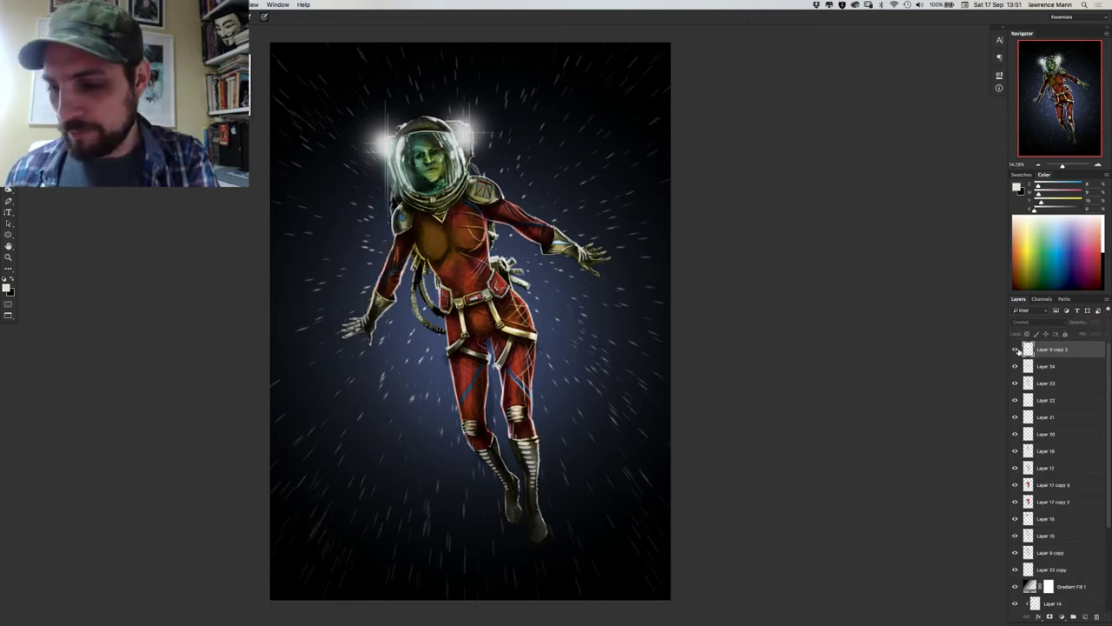
{"action": "left_click", "coordinate": [1015, 349]}
Set the blend mode of Layer 9 copy 2 to Screen and hide that layer.
{"action": "left_click", "coordinate": [1019, 323]}
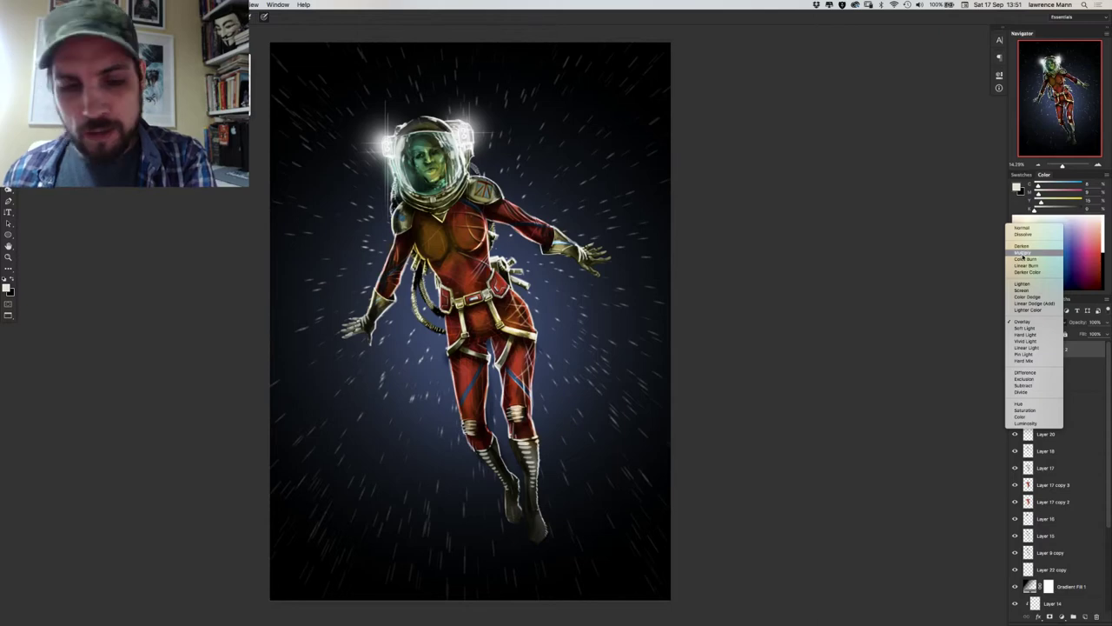
{"action": "left_click", "coordinate": [1022, 288]}
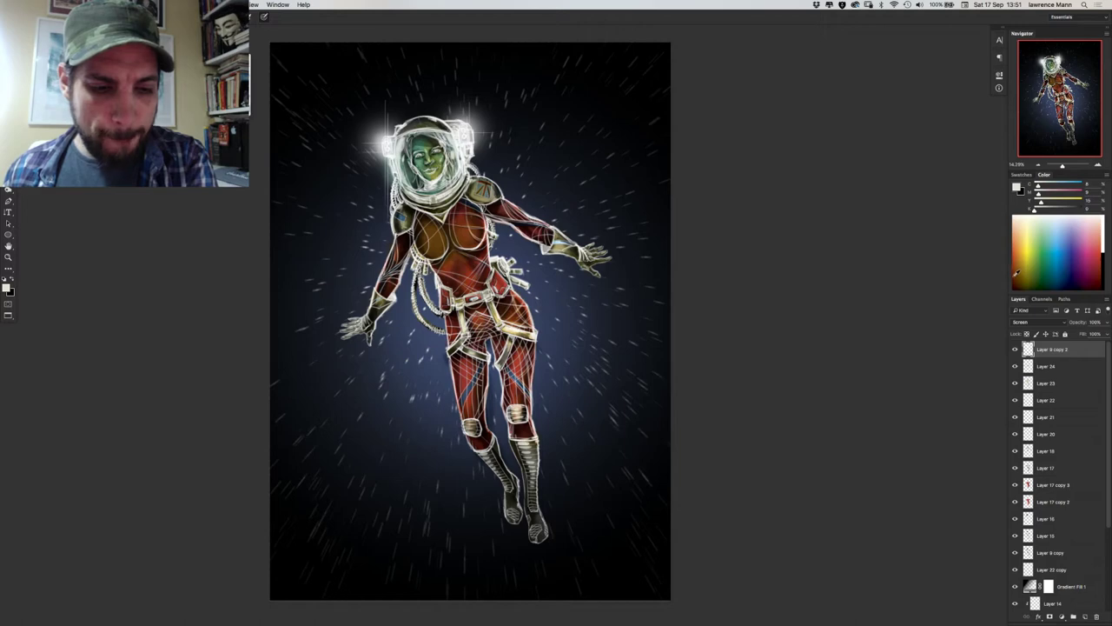
{"action": "left_click", "coordinate": [1015, 348]}
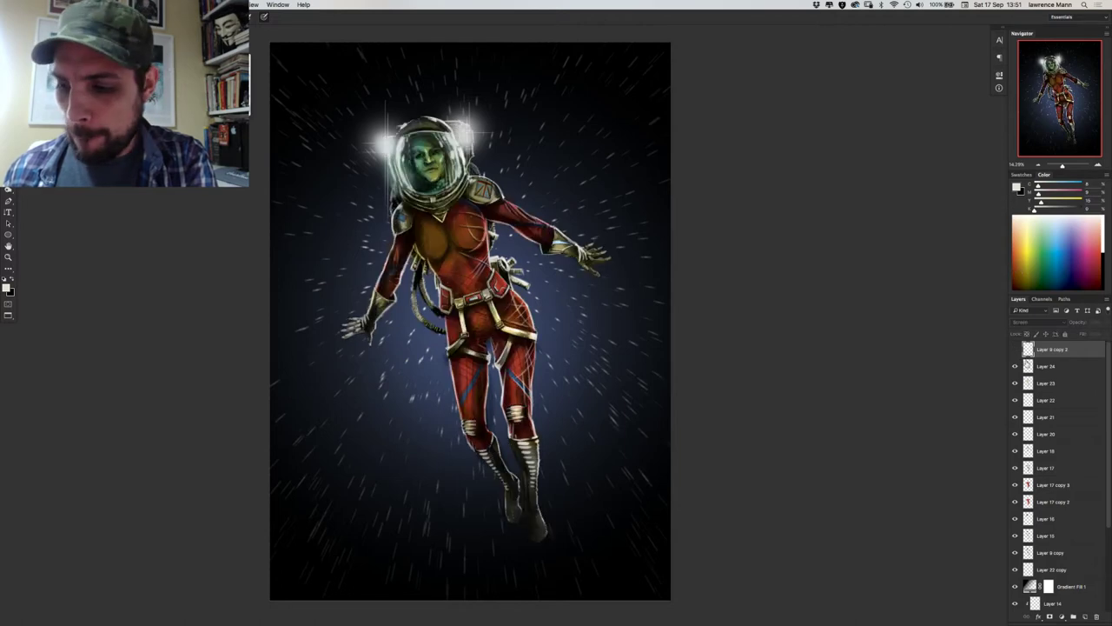
Toggle the visibility of Layer 22 and Layer 20 to find which one holds the helmet lamp glow.
{"action": "scroll", "coordinate": [348, 252], "scroll_direction": "up", "scroll_amount": 2}
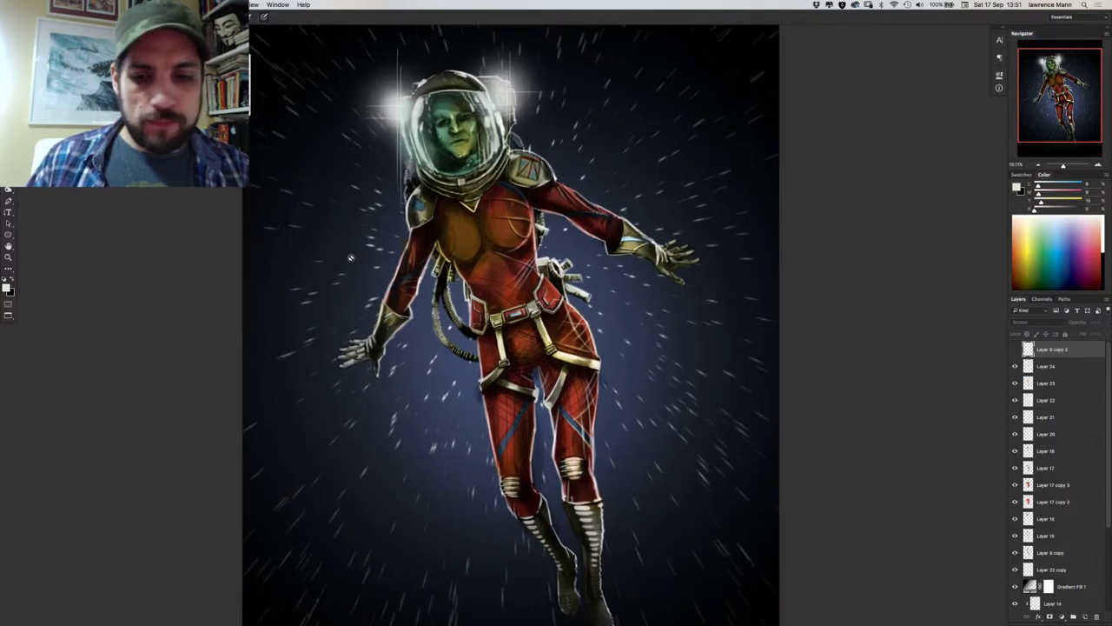
{"action": "left_click", "coordinate": [1043, 368]}
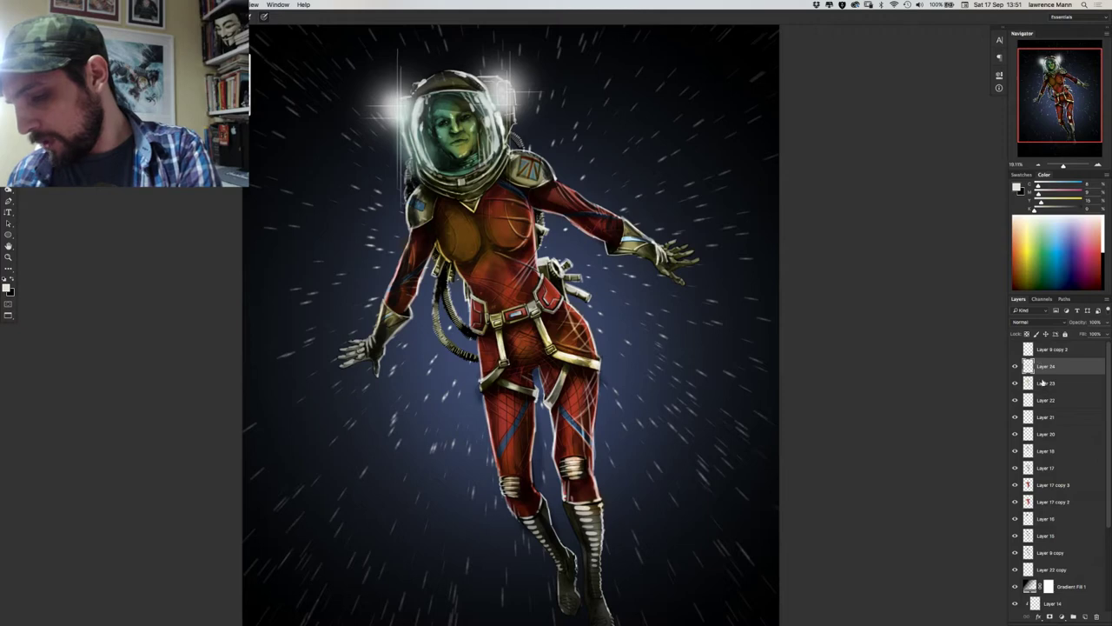
{"action": "left_click_drag", "start_coordinate": [1108, 494], "coordinate": [1102, 460]}
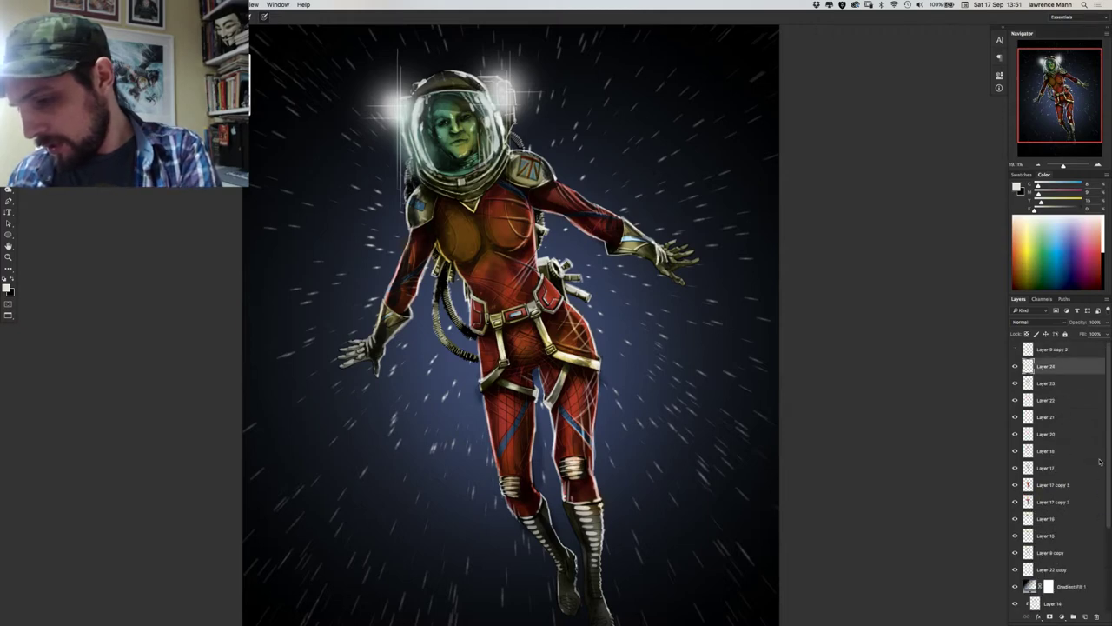
{"action": "left_click", "coordinate": [1016, 400]}
{"action": "left_click", "coordinate": [1015, 399]}
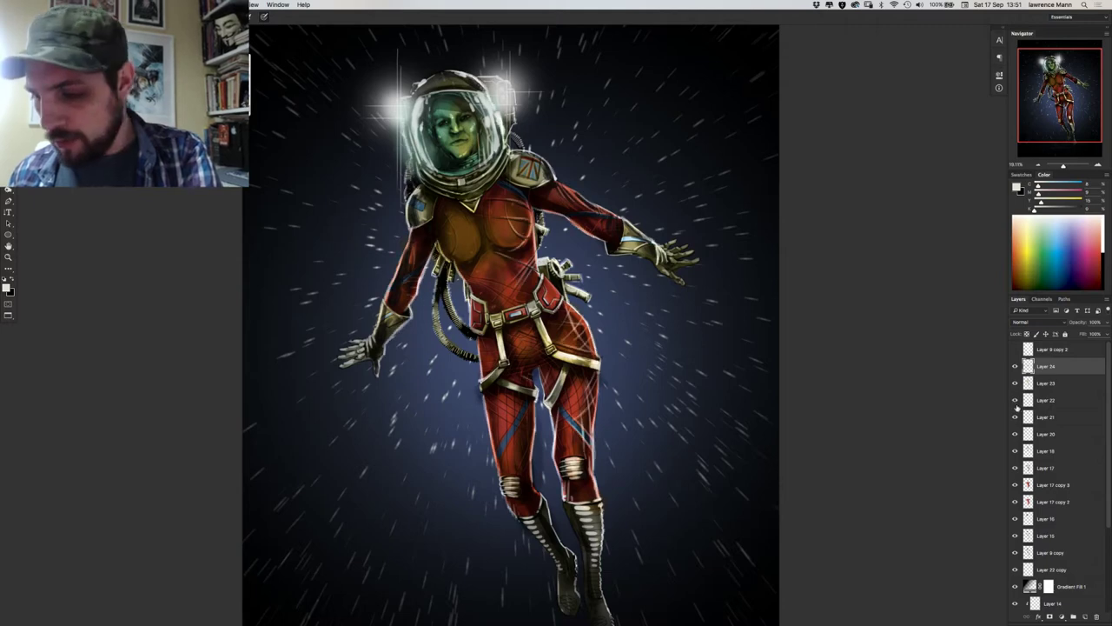
{"action": "left_click", "coordinate": [1015, 431]}
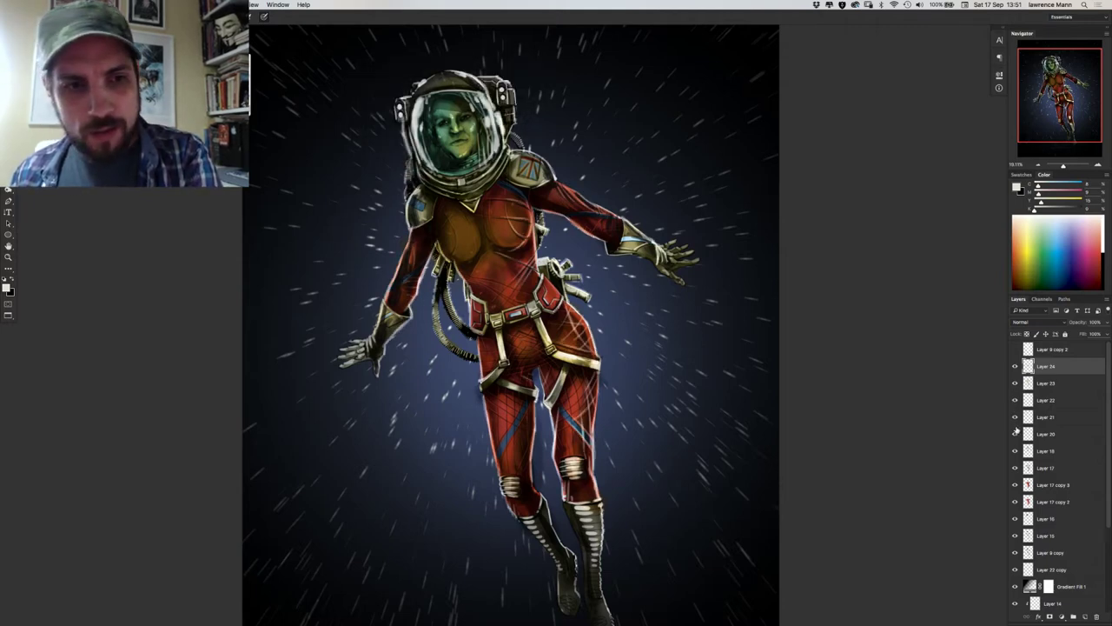
{"action": "left_click", "coordinate": [1015, 432]}
{"action": "left_click", "coordinate": [1022, 423]}
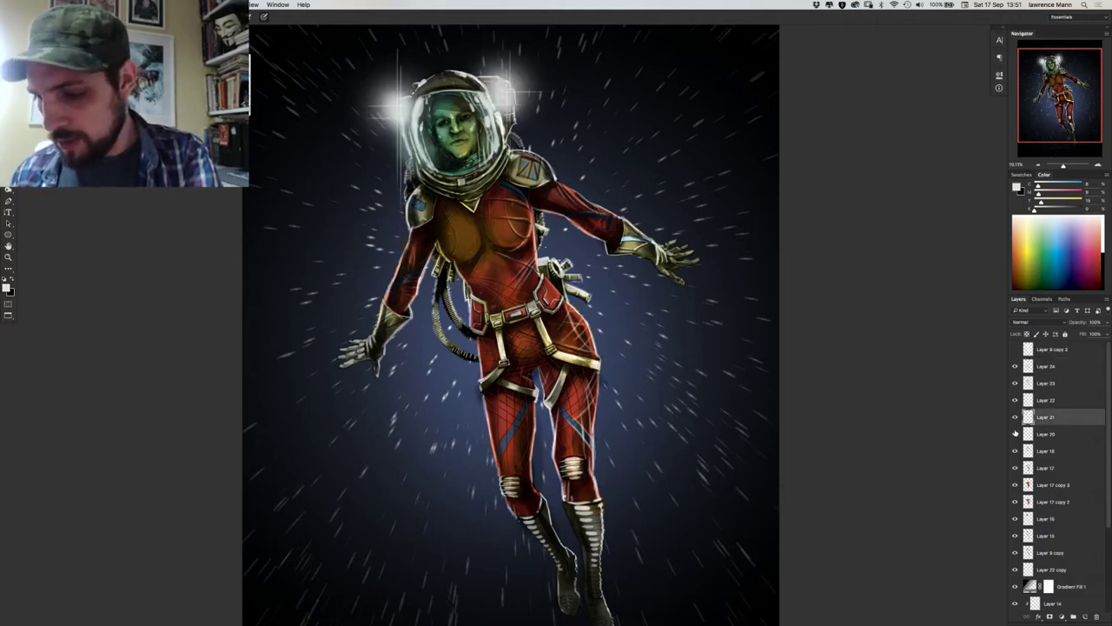
{"action": "left_click", "coordinate": [1015, 433]}
{"action": "left_click", "coordinate": [1015, 434]}
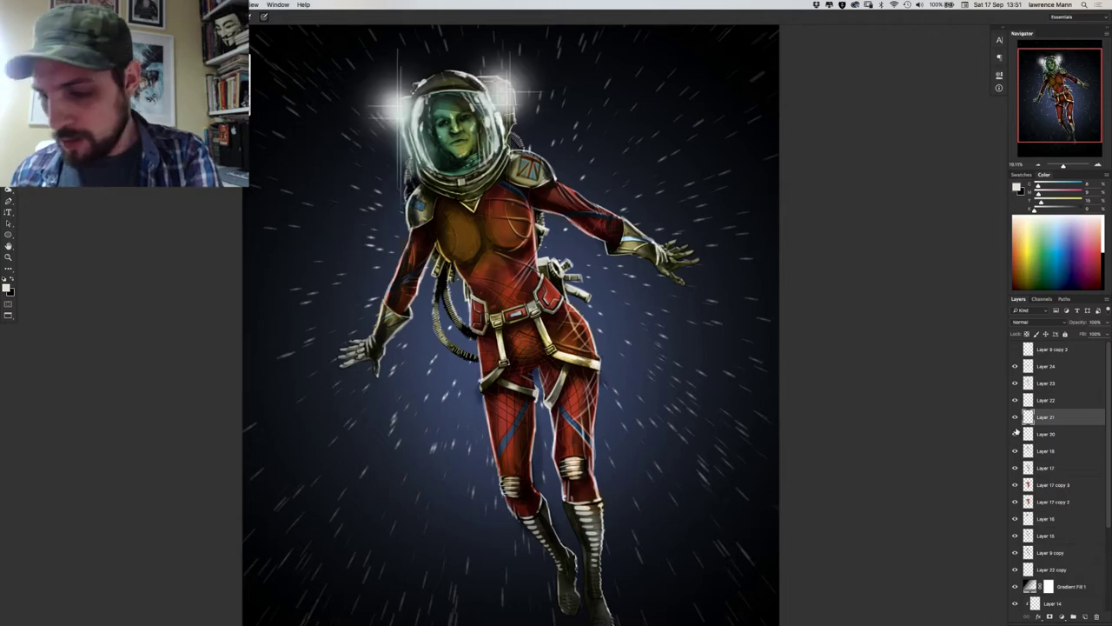
Move the helmet lamp glow layer above Layer 24 and hide it.
{"action": "left_click_drag", "start_coordinate": [1033, 438], "coordinate": [1031, 368]}
{"action": "left_click", "coordinate": [1046, 382]}
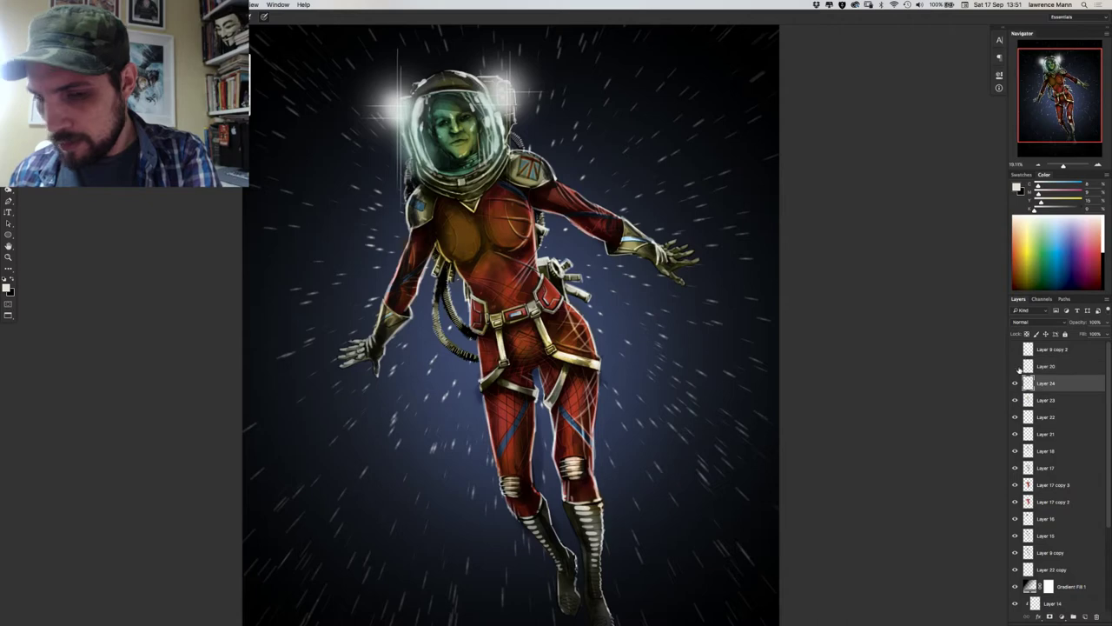
{"action": "left_click", "coordinate": [1015, 365]}
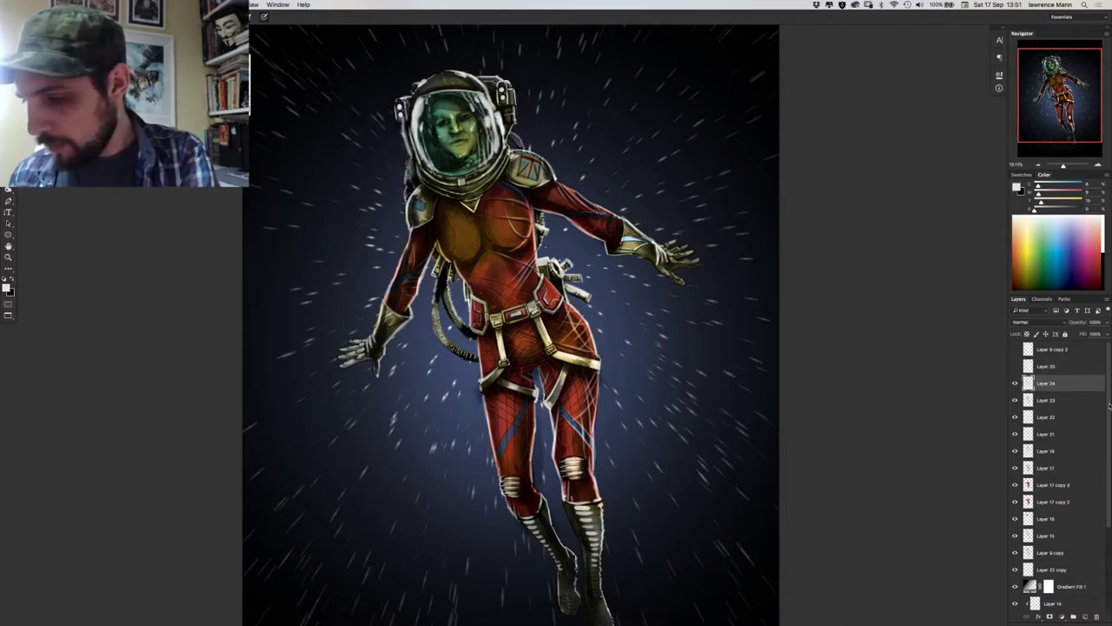
Merge Layer 24 down through Layer 12 into one layer, leaving out Gradient Fill 1, which is hidden for the merge and shown again.
{"action": "left_click_drag", "start_coordinate": [1107, 407], "coordinate": [1105, 521]}
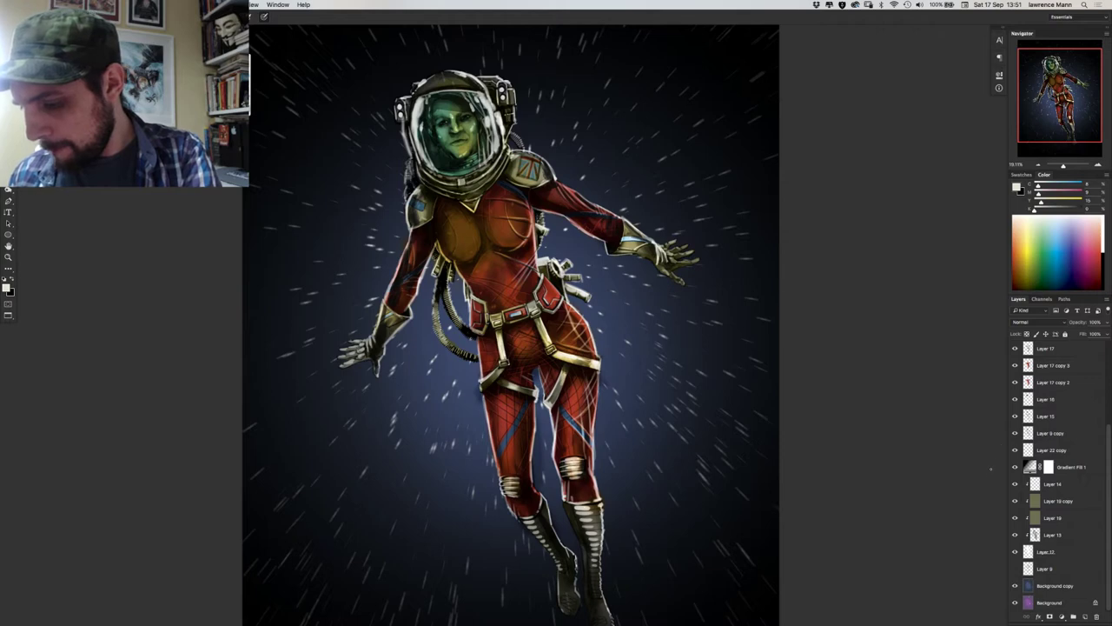
{"action": "left_click", "coordinate": [1059, 554], "text": "shift"}
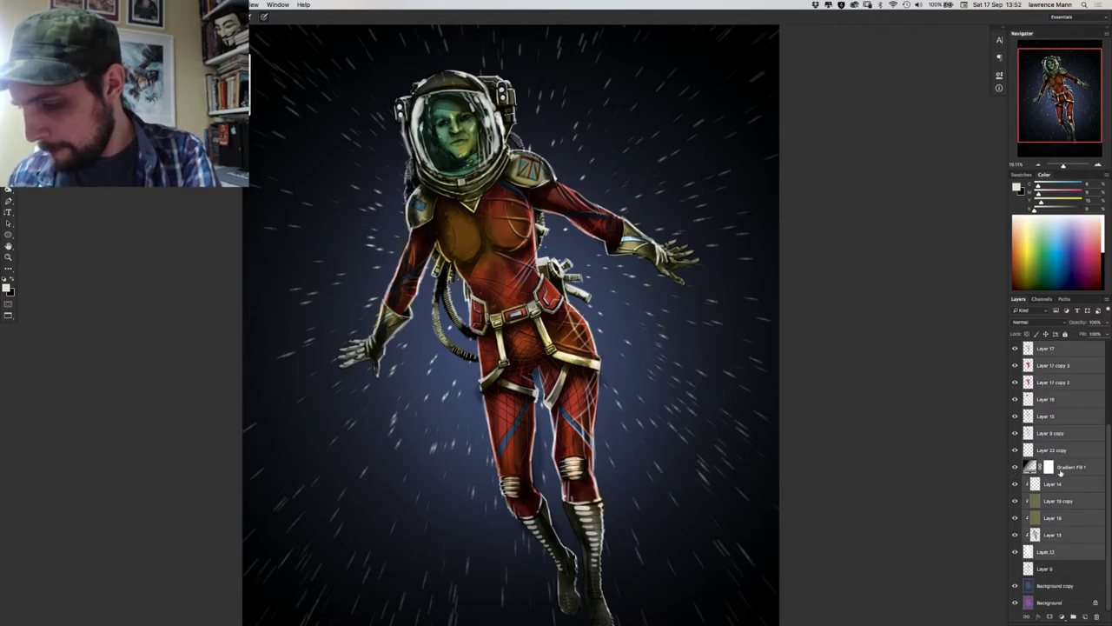
{"action": "left_click", "coordinate": [1015, 468]}
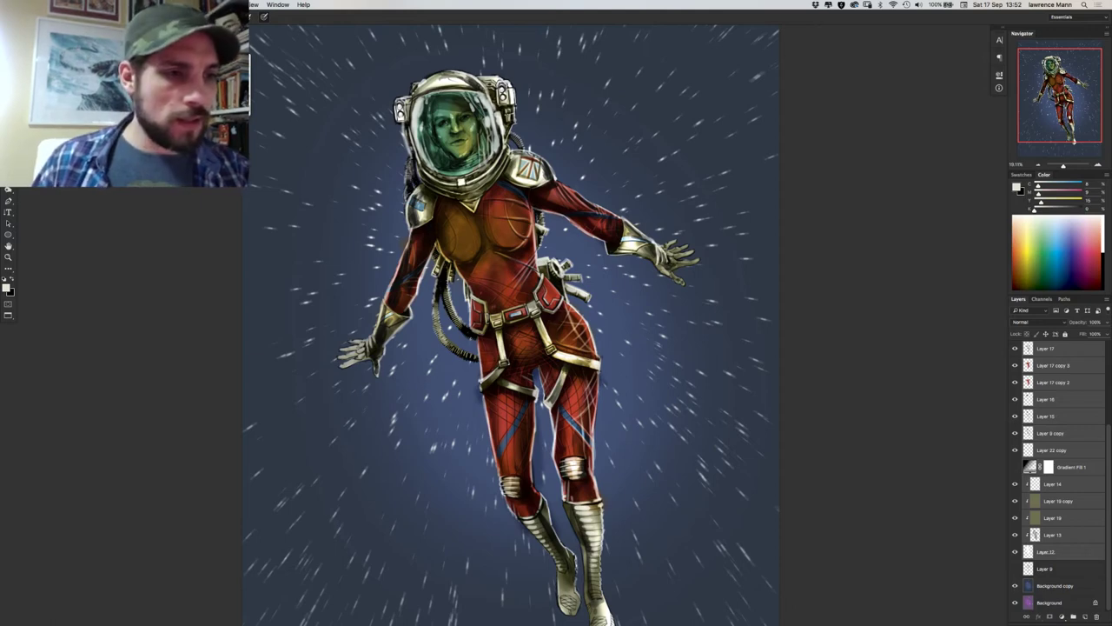
{"action": "key", "text": "super+e"}
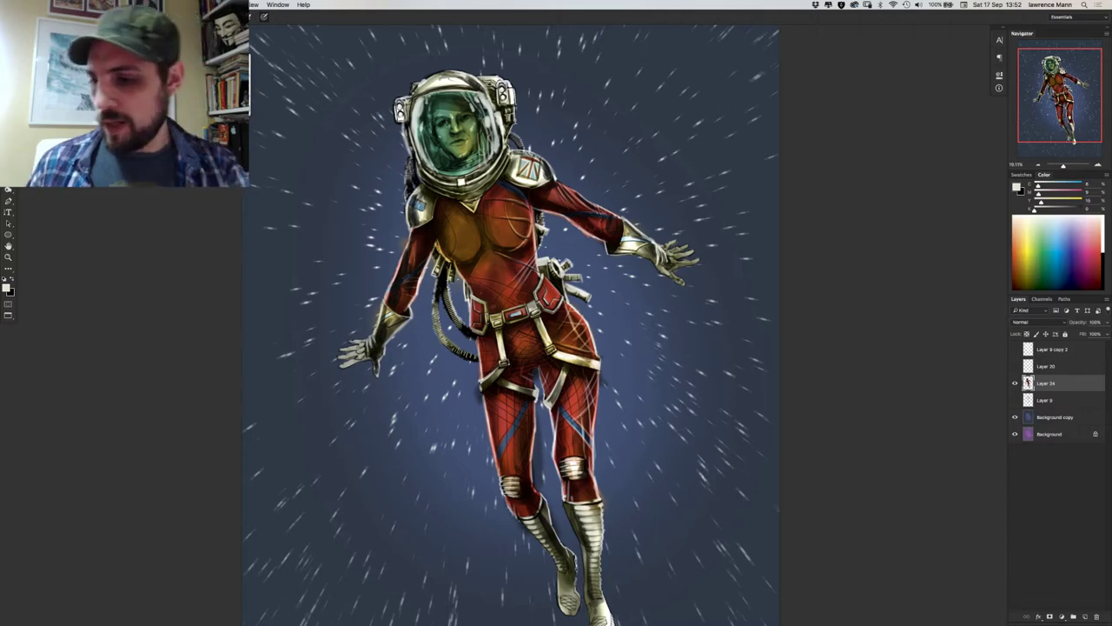
{"action": "key", "text": "super+z"}
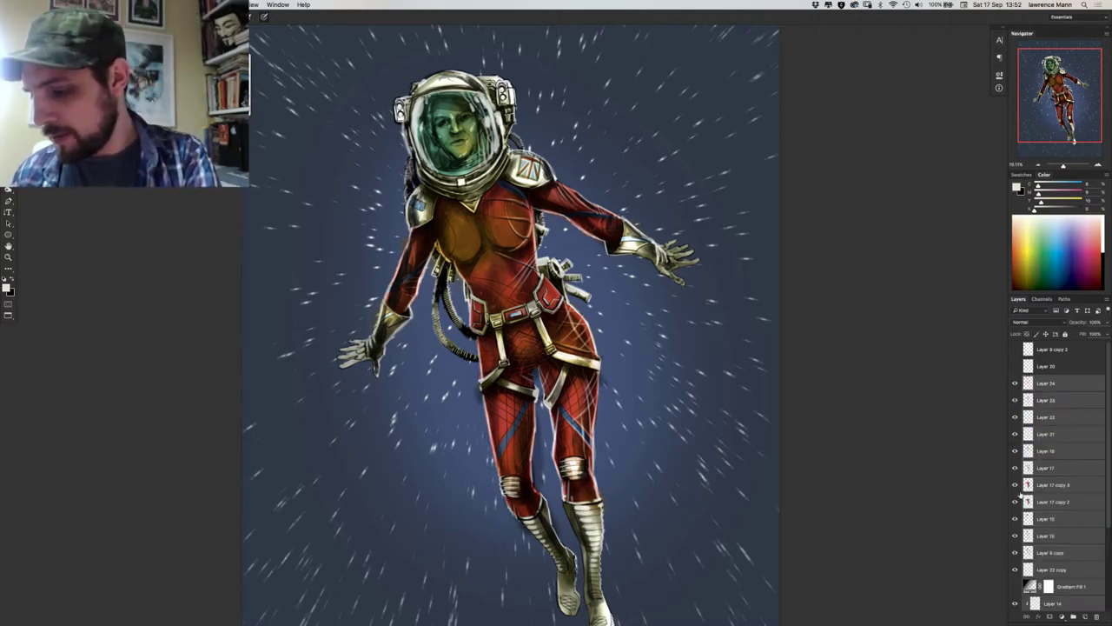
{"action": "left_click", "coordinate": [1067, 588]}
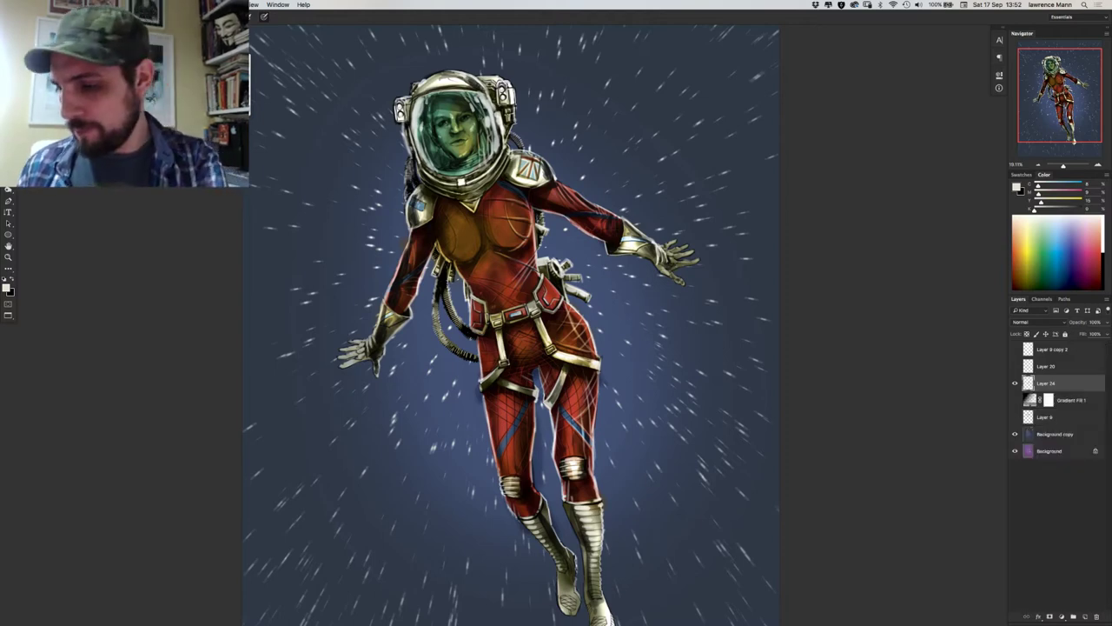
{"action": "key", "text": "super+e"}
{"action": "left_click", "coordinate": [1015, 399]}
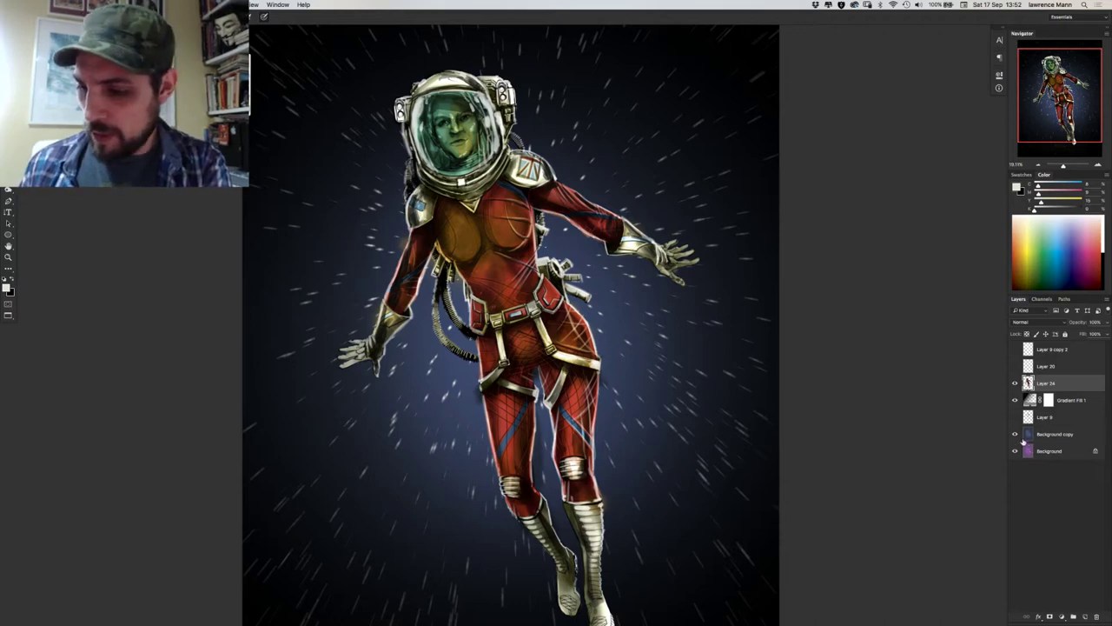
Toggle the visibility of Layer 9 and move Layer 24 beneath Gradient Fill 1.
{"action": "left_click", "coordinate": [1015, 417]}
{"action": "left_click", "coordinate": [1016, 417]}
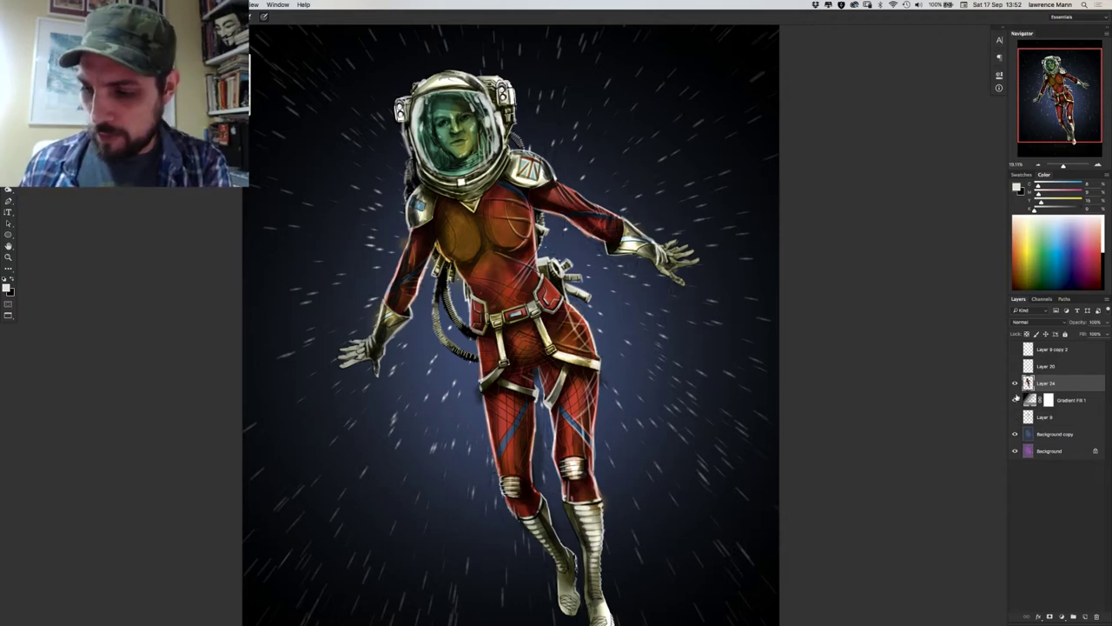
{"action": "left_click_drag", "start_coordinate": [1046, 385], "coordinate": [1047, 405]}
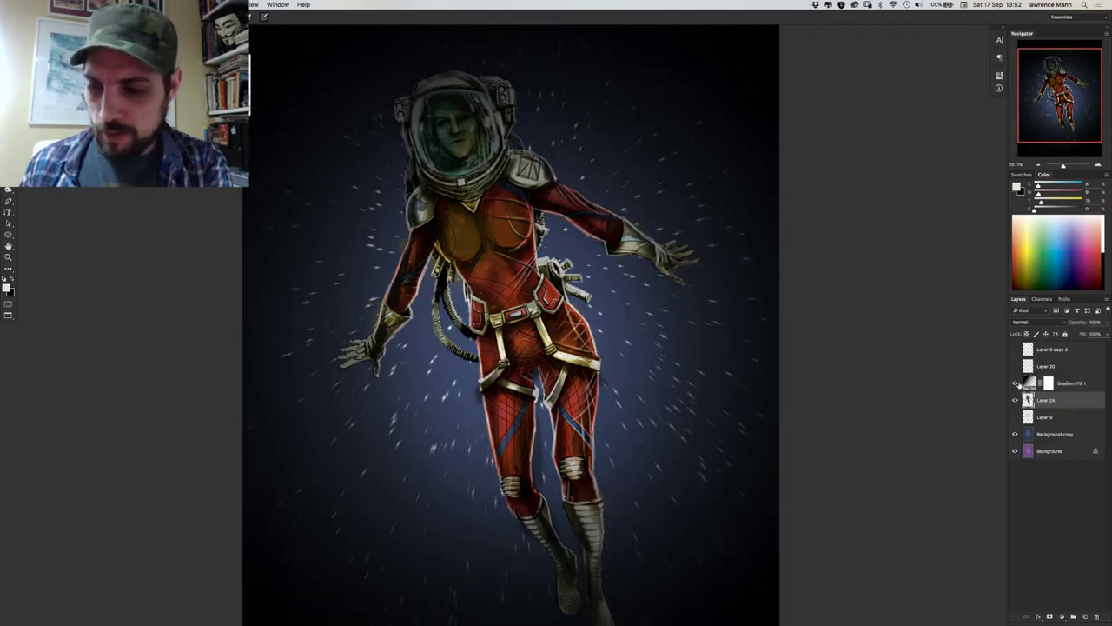
Erase the Gradient Fill 1 mask over the face and helmet with a soft eraser, and show the helmet lamp glow layer.
{"action": "left_click", "coordinate": [1053, 387]}
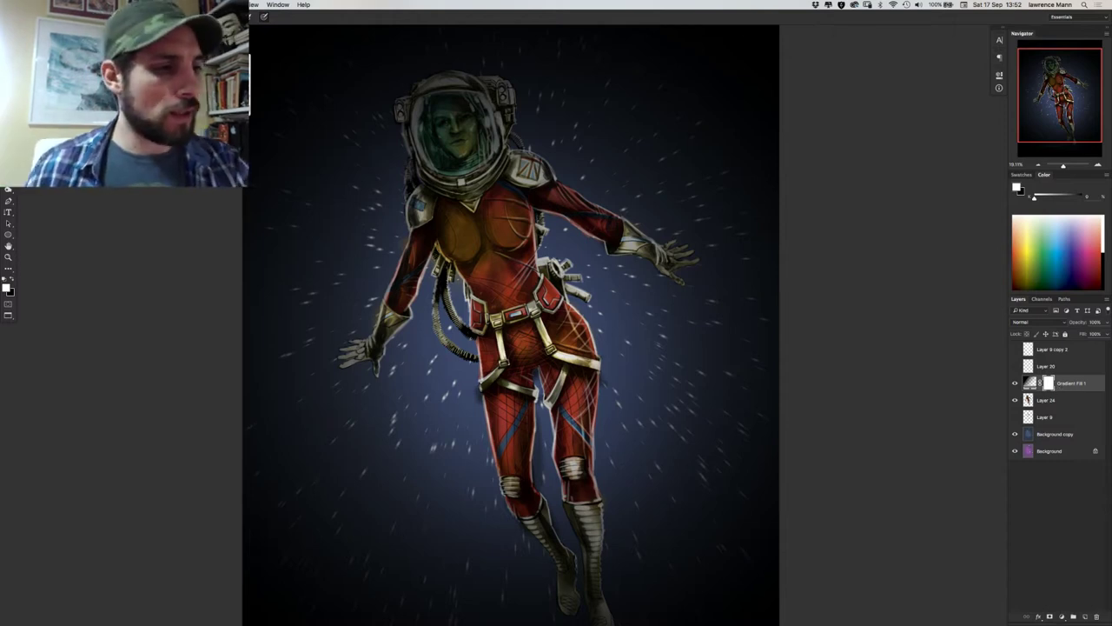
{"action": "key", "text": "e"}
{"action": "right_click", "coordinate": [471, 266]}
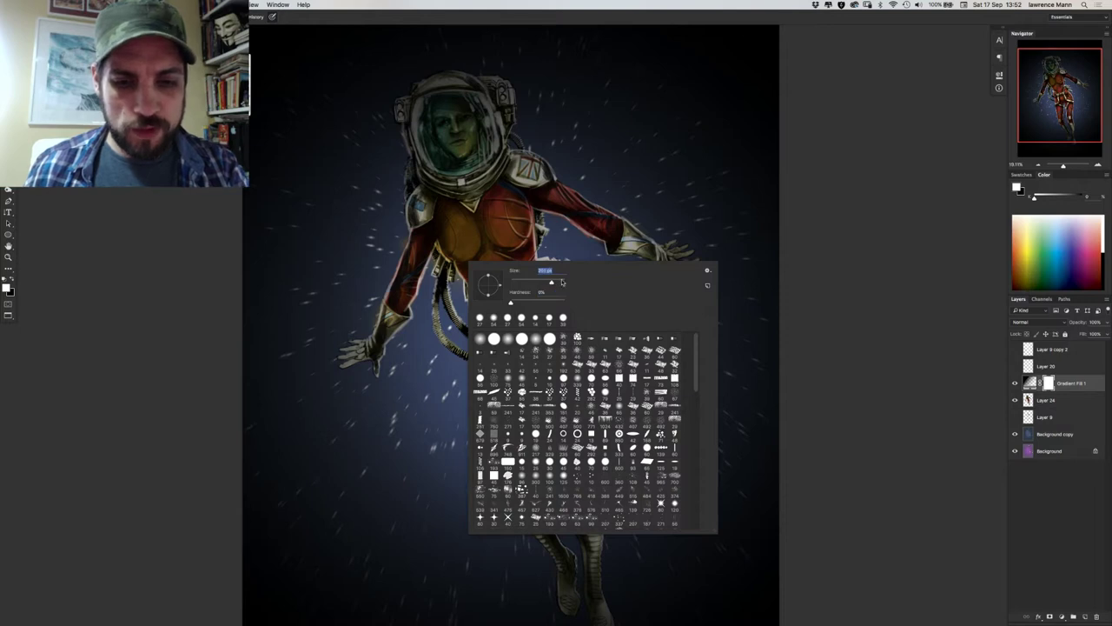
{"action": "mouse_move", "coordinate": [484, 152]}
{"action": "left_mouse_down"}
{"action": "mouse_move", "coordinate": [465, 150]}
{"action": "mouse_move", "coordinate": [470, 127]}
{"action": "mouse_move", "coordinate": [496, 105]}
{"action": "mouse_move", "coordinate": [445, 98]}
{"action": "mouse_move", "coordinate": [478, 158]}
{"action": "left_mouse_up"}
{"action": "left_click", "coordinate": [1015, 366]}
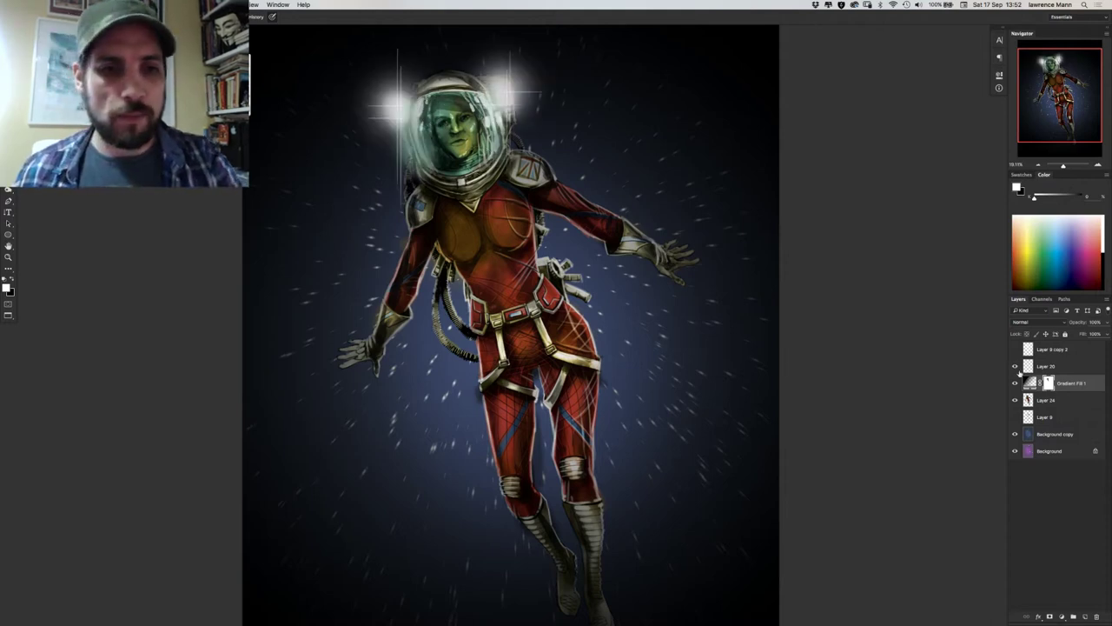
{"action": "mouse_move", "coordinate": [466, 107]}
{"action": "left_mouse_down"}
{"action": "mouse_move", "coordinate": [448, 113]}
{"action": "mouse_move", "coordinate": [426, 152]}
{"action": "mouse_move", "coordinate": [460, 195]}
{"action": "mouse_move", "coordinate": [495, 169]}
{"action": "mouse_move", "coordinate": [452, 176]}
{"action": "mouse_move", "coordinate": [469, 198]}
{"action": "left_mouse_up"}
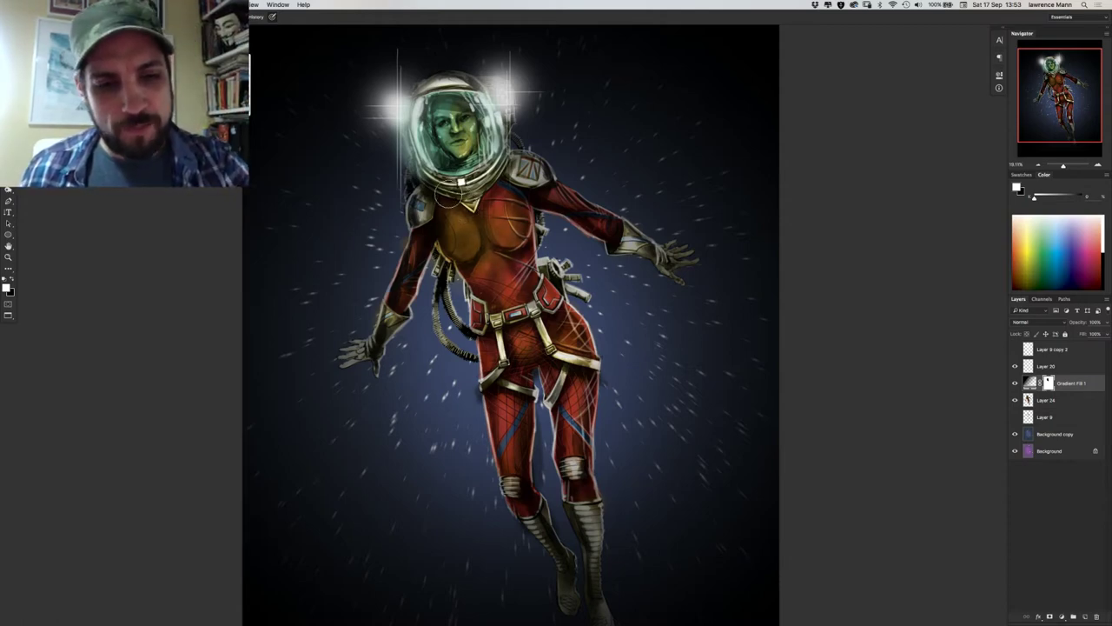
Erase the gradient mask over the shoulder plates, suit highlights, knee guards and the outstretched forearm and hand, resizing the soft eraser as needed.
{"action": "left_click_drag", "start_coordinate": [433, 205], "coordinate": [424, 212]}
{"action": "left_click_drag", "start_coordinate": [525, 165], "coordinate": [521, 179]}
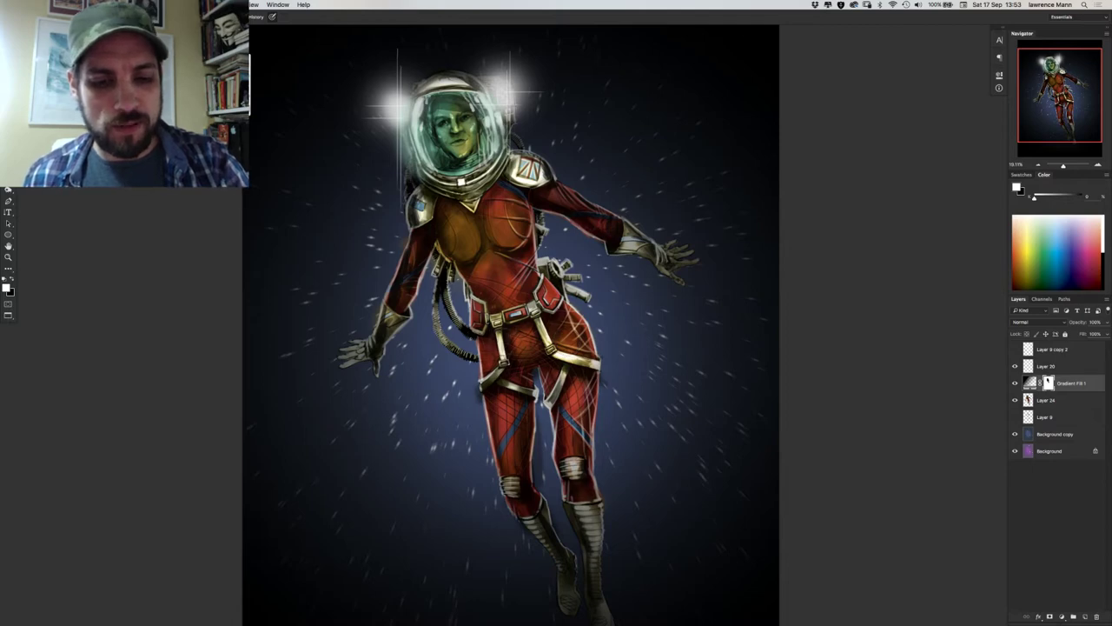
{"action": "right_click", "coordinate": [492, 300]}
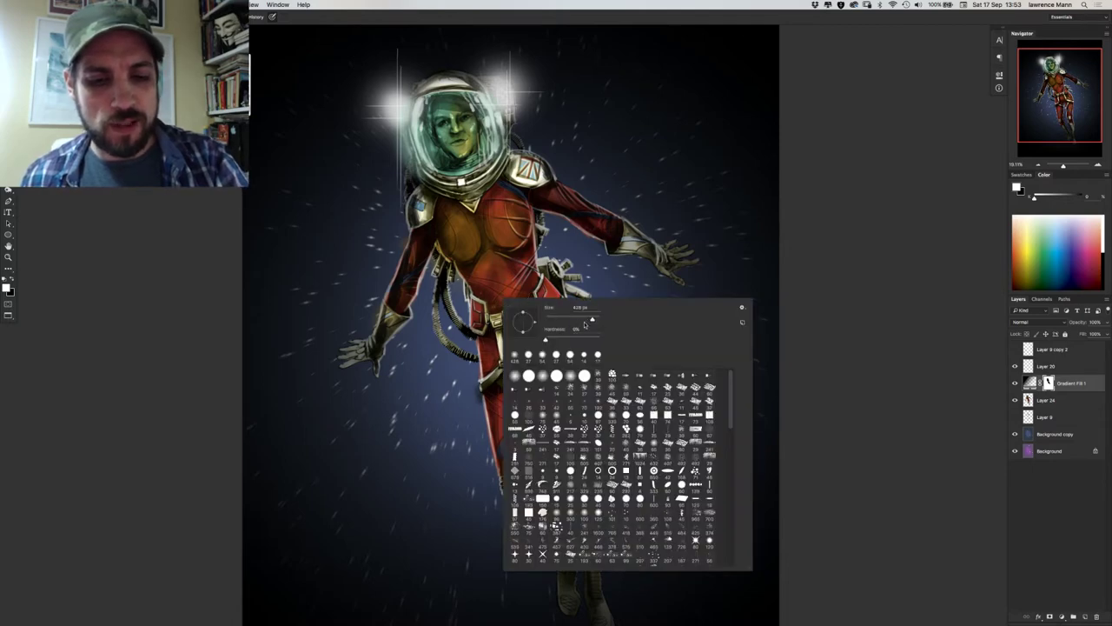
{"action": "left_click", "coordinate": [536, 209]}
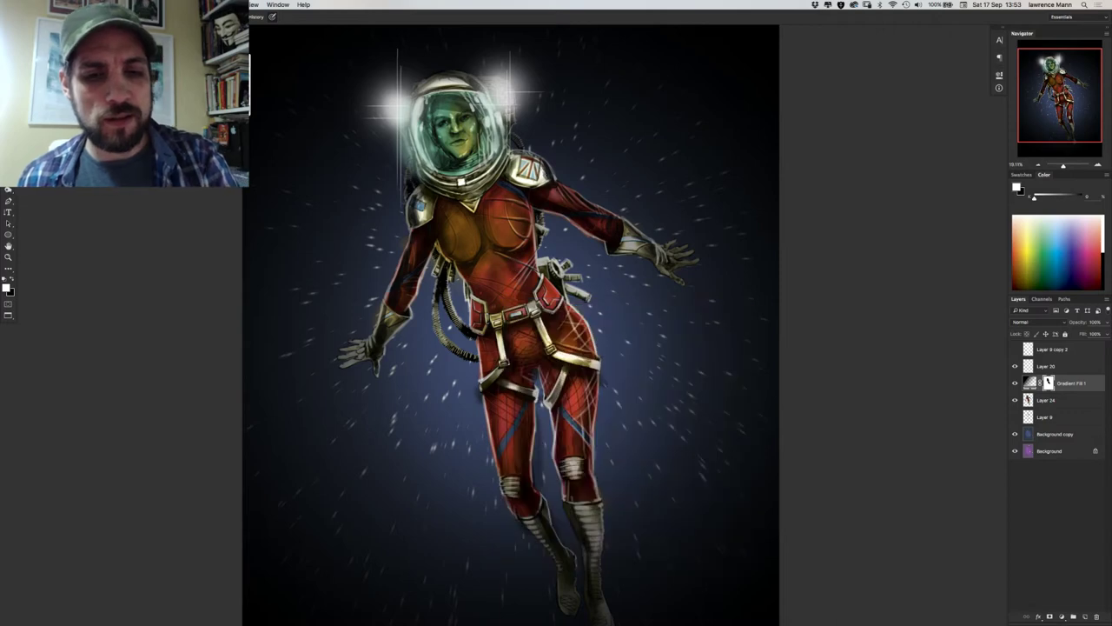
{"action": "mouse_move", "coordinate": [609, 224]}
{"action": "left_mouse_down"}
{"action": "mouse_move", "coordinate": [626, 237]}
{"action": "mouse_move", "coordinate": [610, 228]}
{"action": "mouse_move", "coordinate": [618, 246]}
{"action": "mouse_move", "coordinate": [661, 258]}
{"action": "left_mouse_up"}
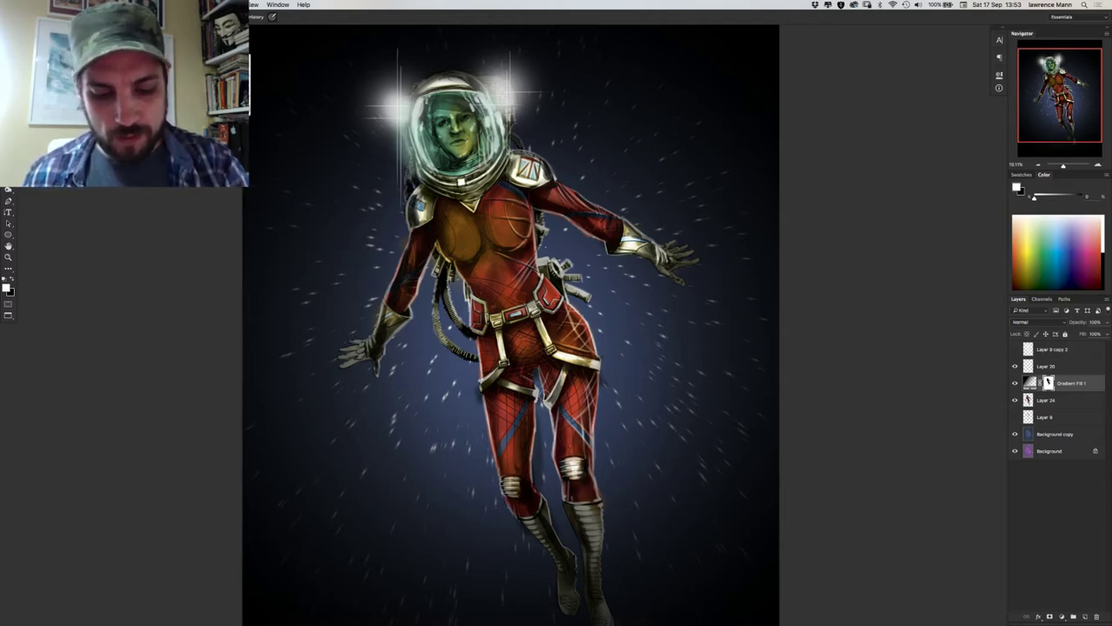
Compare the whole illustration with and without Gradient Fill 1.
{"action": "left_click", "coordinate": [1015, 383]}
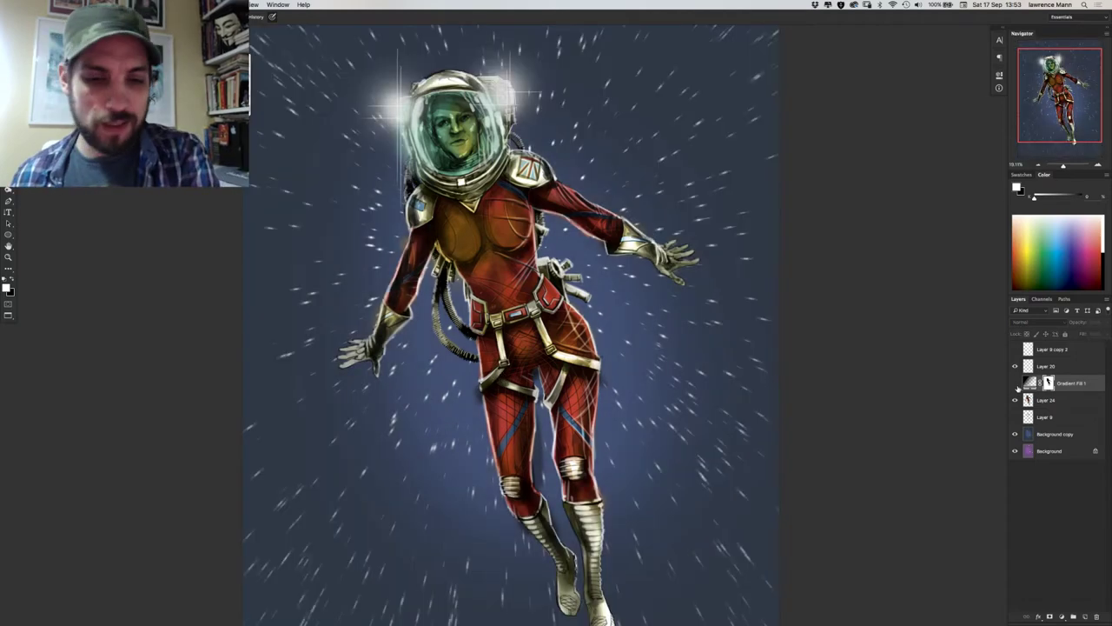
{"action": "left_click", "coordinate": [1016, 384]}
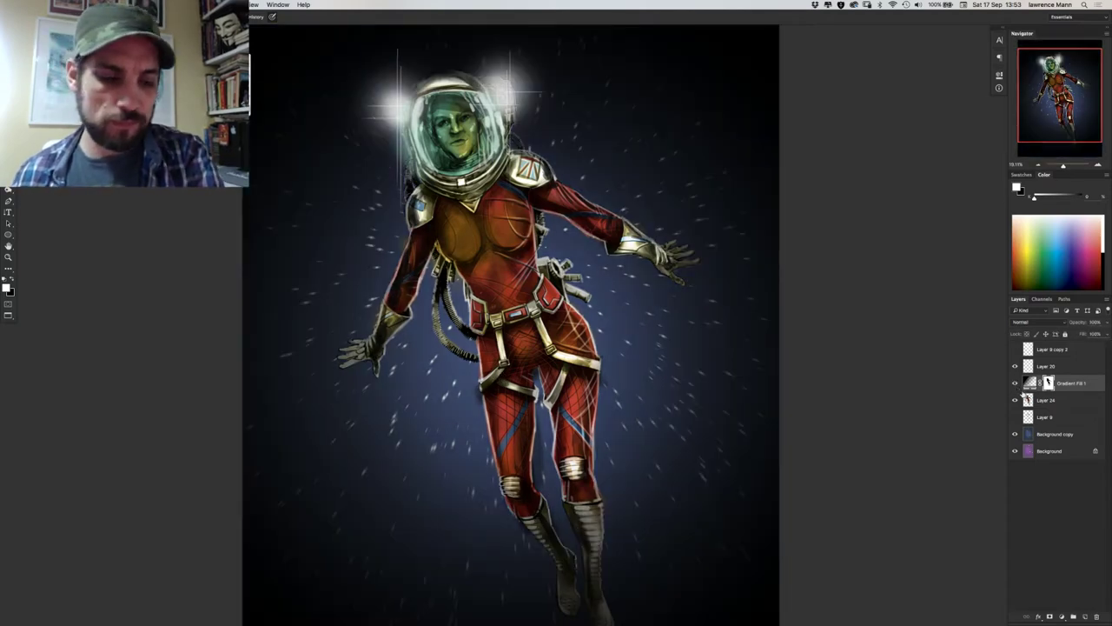
{"action": "scroll", "coordinate": [356, 299], "scroll_direction": "down", "scroll_amount": 2}
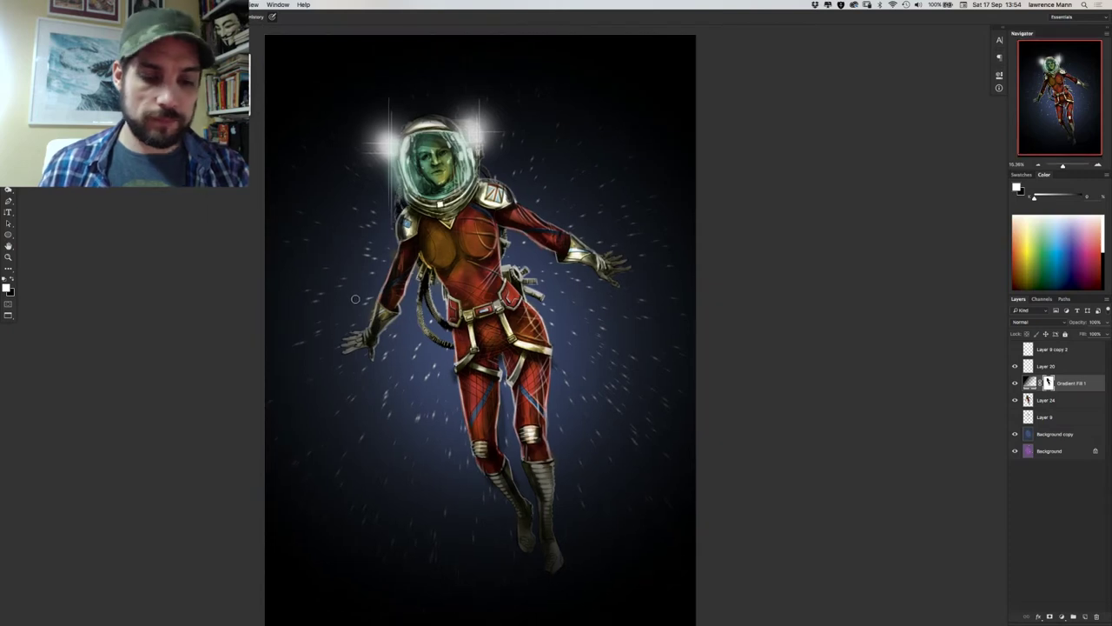
{"action": "left_click_drag", "start_coordinate": [360, 289], "coordinate": [355, 250]}
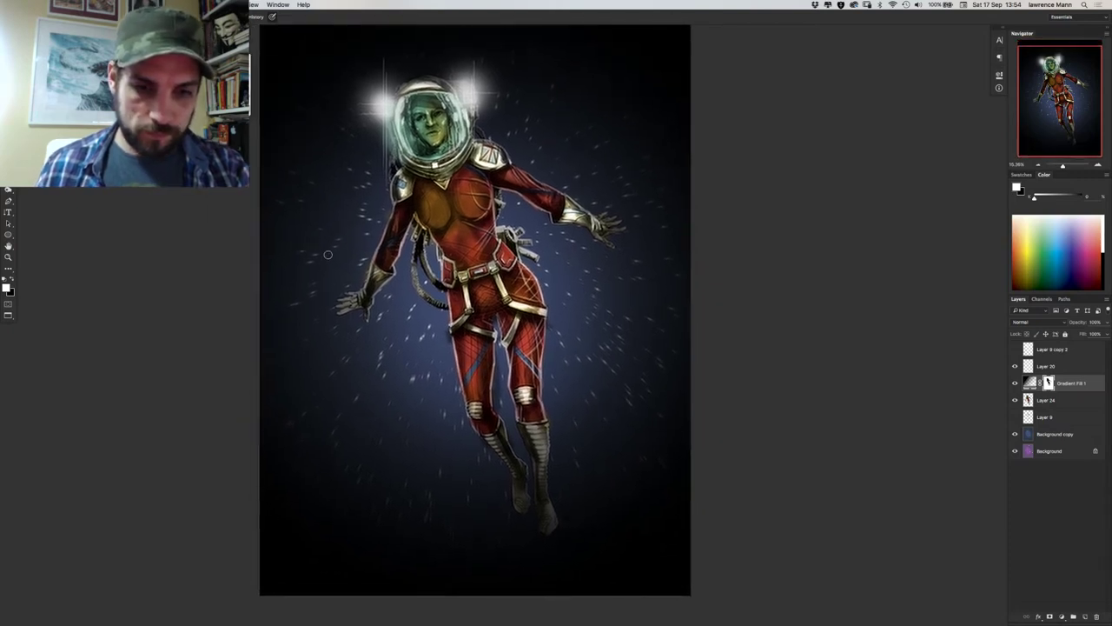
{"action": "left_click", "coordinate": [1016, 384]}
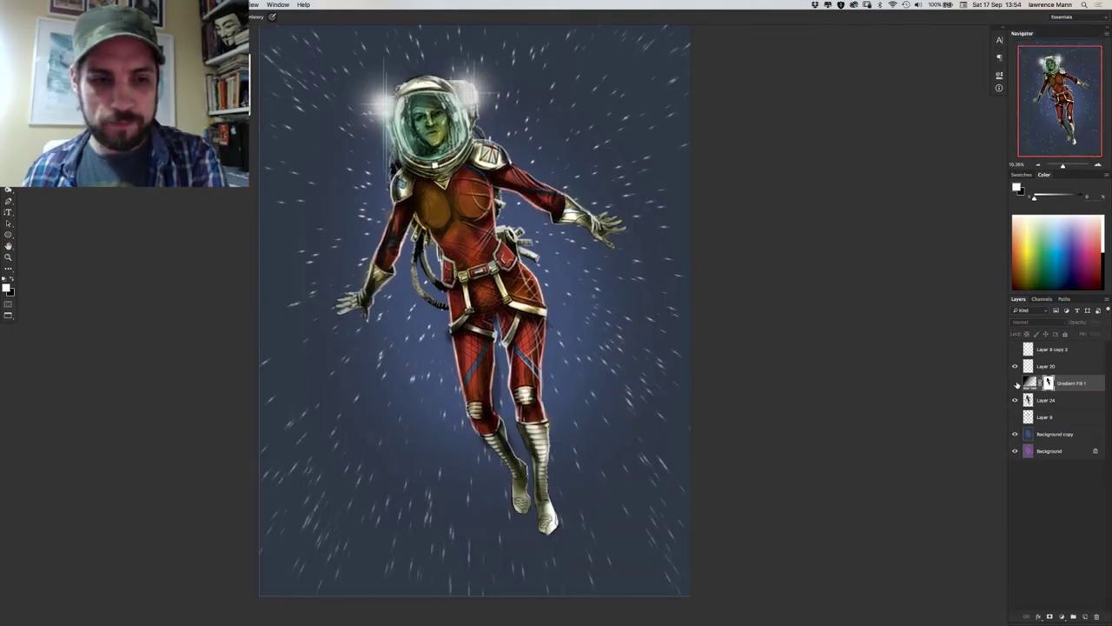
{"action": "left_click", "coordinate": [1016, 384]}
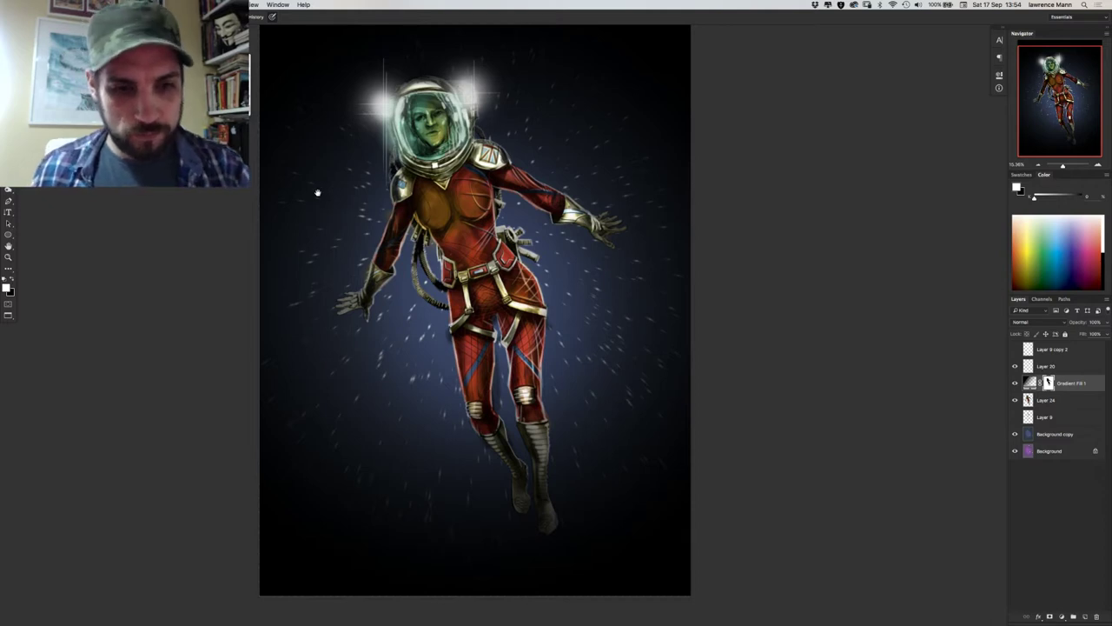
{"action": "left_click_drag", "start_coordinate": [317, 191], "coordinate": [329, 224]}
Duplicate Layer 24 and hide the original layer.
{"action": "left_click", "coordinate": [1051, 400]}
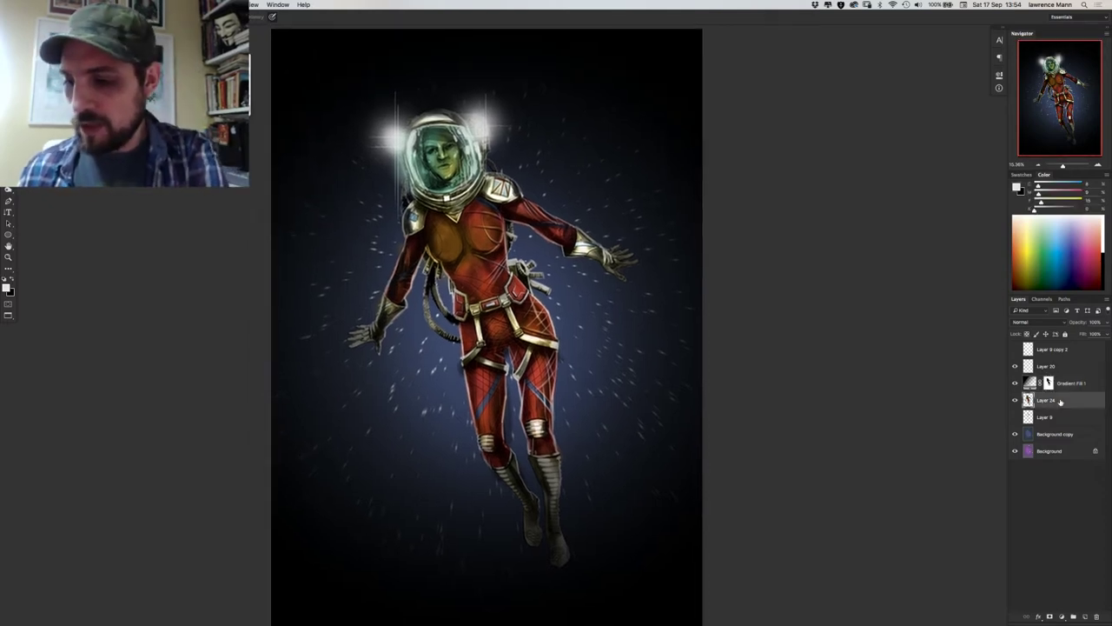
{"action": "left_click_drag", "start_coordinate": [1084, 614], "coordinate": [1086, 616]}
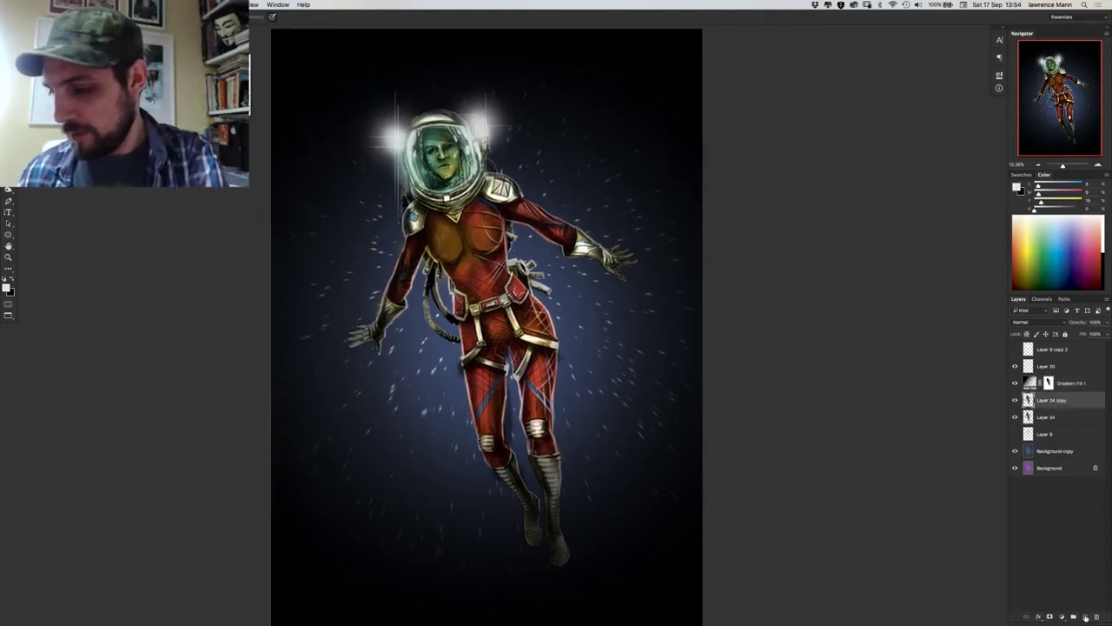
{"action": "left_click", "coordinate": [1015, 417]}
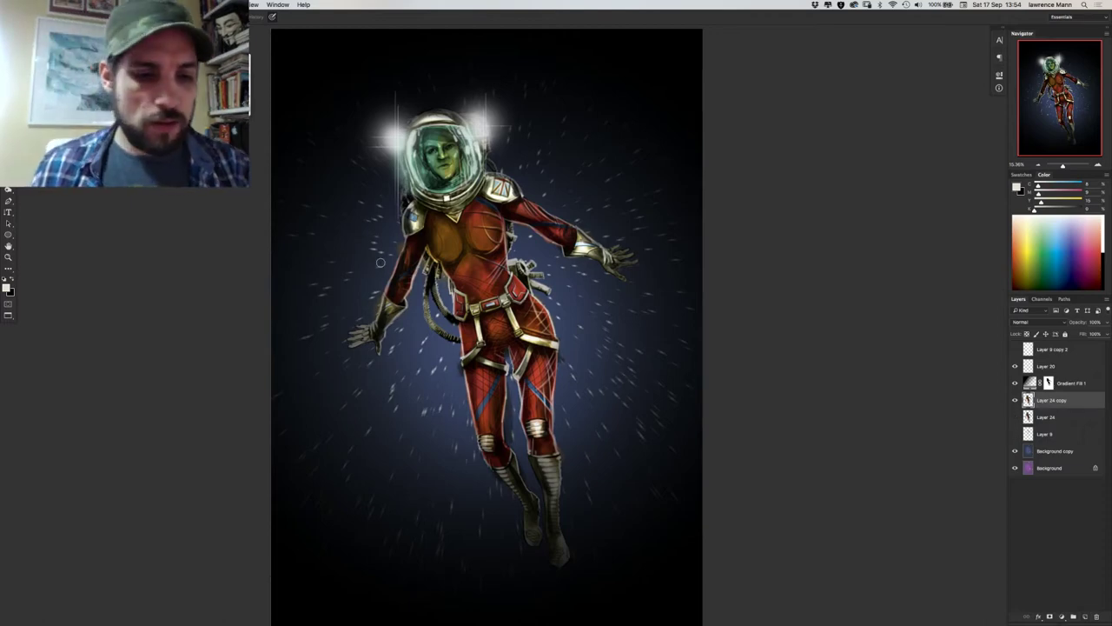
Blend the paint around the face inside the visor on Layer 24 copy with a 108 px Mixer Brush.
{"action": "scroll", "coordinate": [374, 265], "scroll_direction": "up", "scroll_amount": 2}
{"action": "key", "text": "b"}
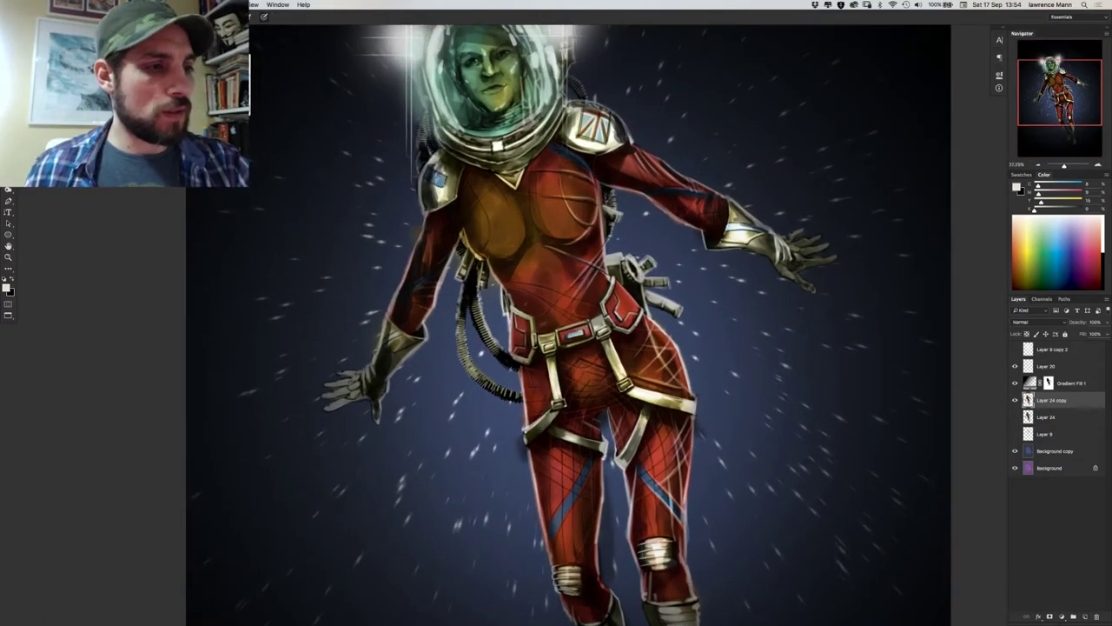
{"action": "right_click", "coordinate": [452, 232]}
{"action": "left_click_drag", "start_coordinate": [500, 250], "coordinate": [517, 249]}
{"action": "key", "text": "Return"}
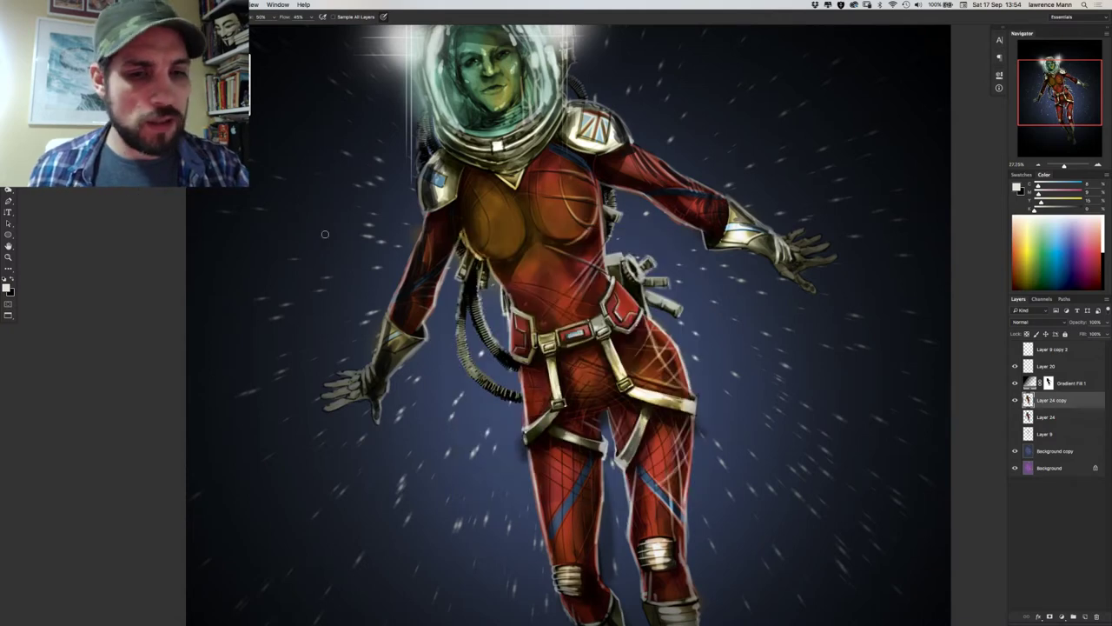
{"action": "left_click_drag", "start_coordinate": [419, 161], "coordinate": [359, 369]}
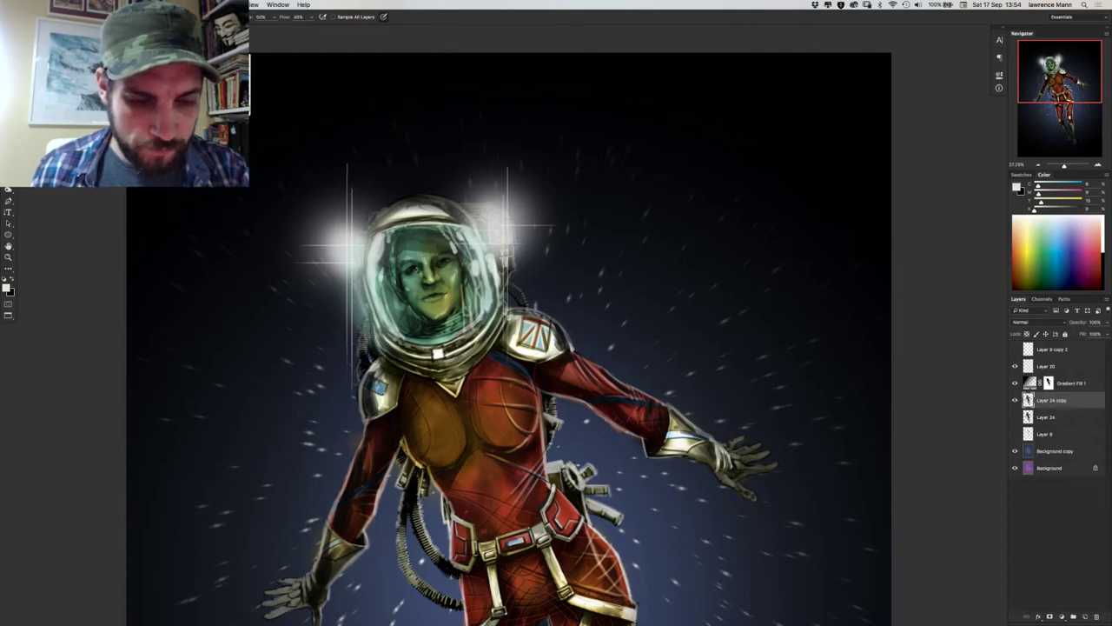
{"action": "right_click", "coordinate": [414, 248]}
{"action": "left_click", "coordinate": [490, 268]}
{"action": "left_click", "coordinate": [411, 245]}
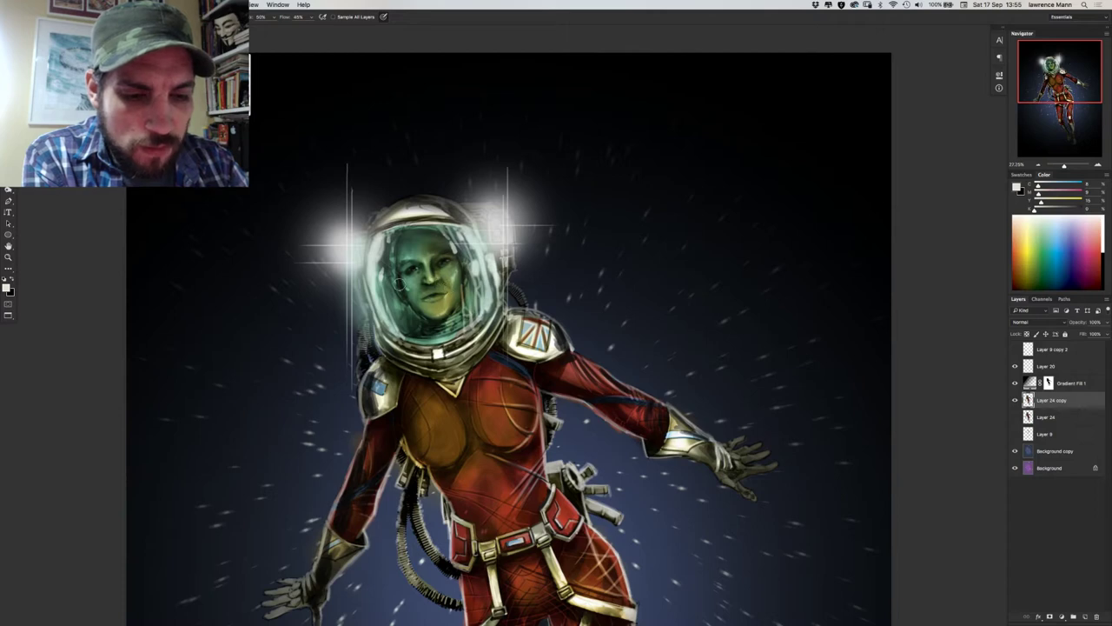
Refine the blending of the facial details with a smaller, harder 39 px Mixer Brush.
{"action": "right_click", "coordinate": [420, 283]}
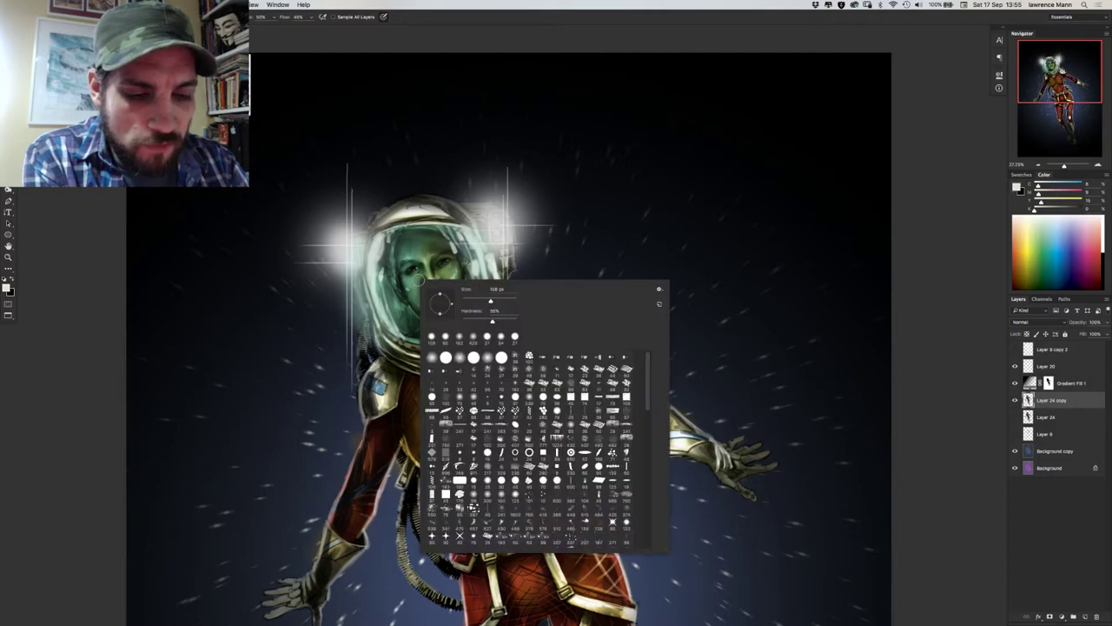
{"action": "left_click", "coordinate": [508, 321]}
{"action": "left_click", "coordinate": [471, 298]}
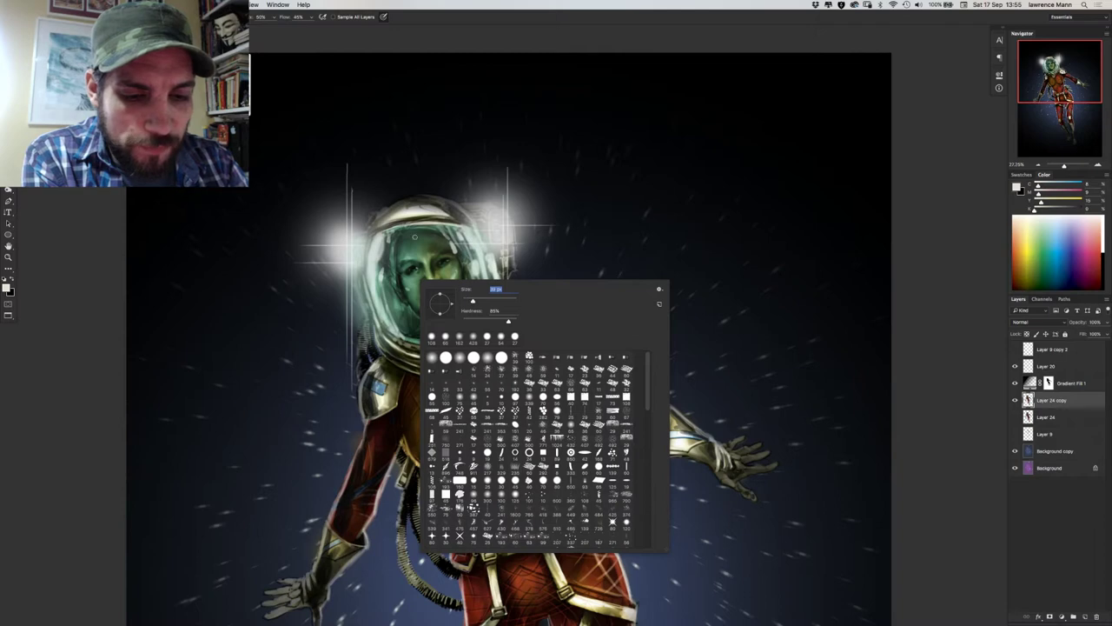
{"action": "key", "text": "Return"}
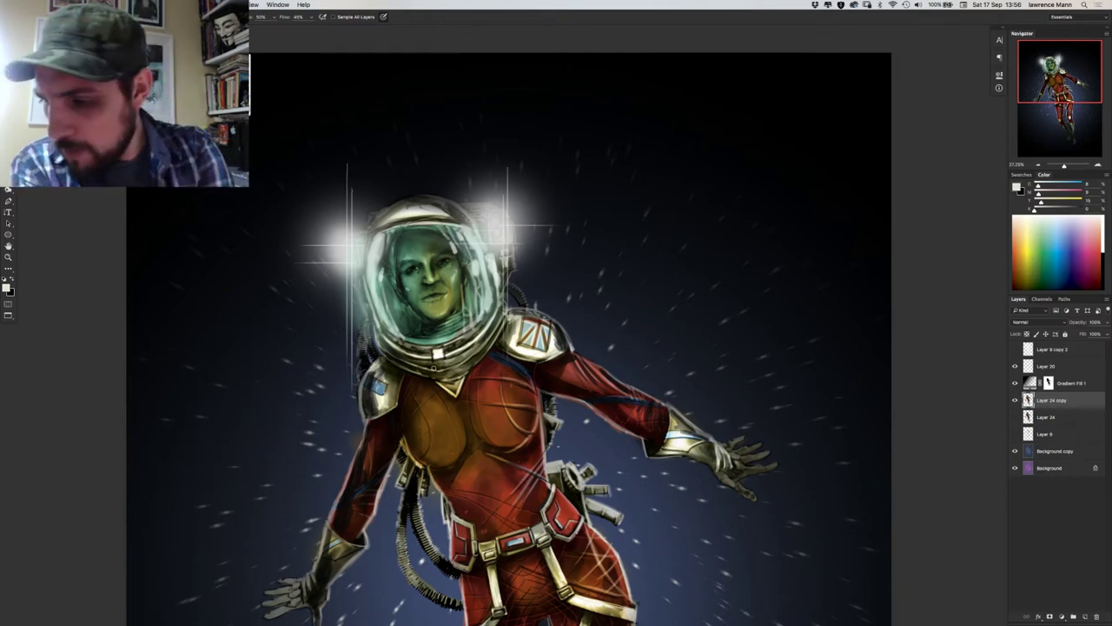
{"action": "left_click", "coordinate": [1016, 366]}
{"action": "left_click", "coordinate": [1016, 366]}
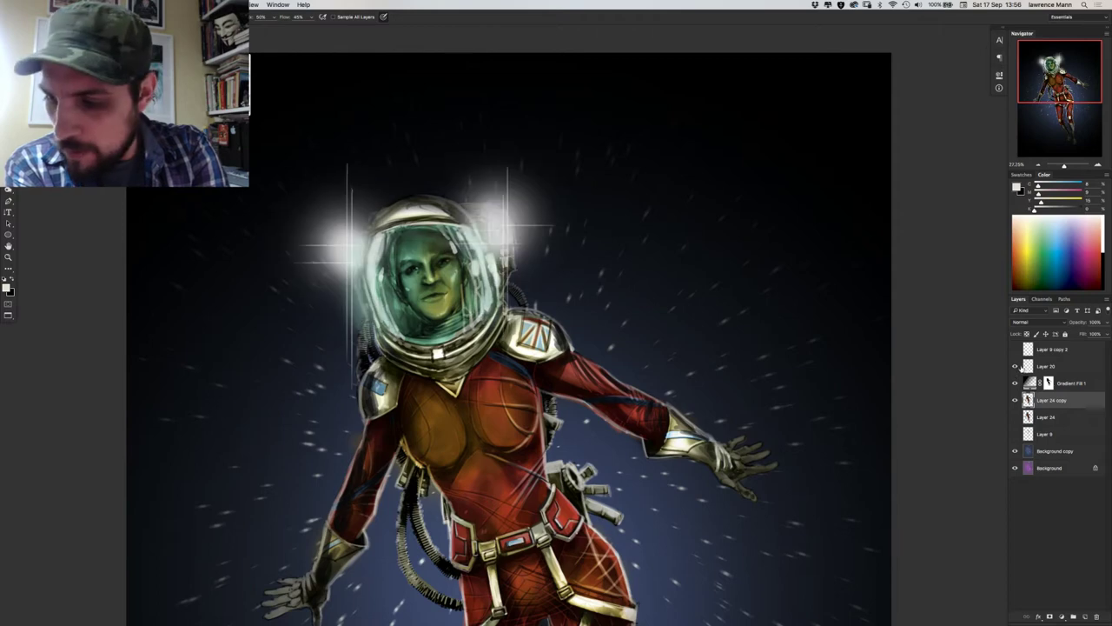
{"action": "left_click", "coordinate": [1039, 366]}
{"action": "key", "text": "e"}
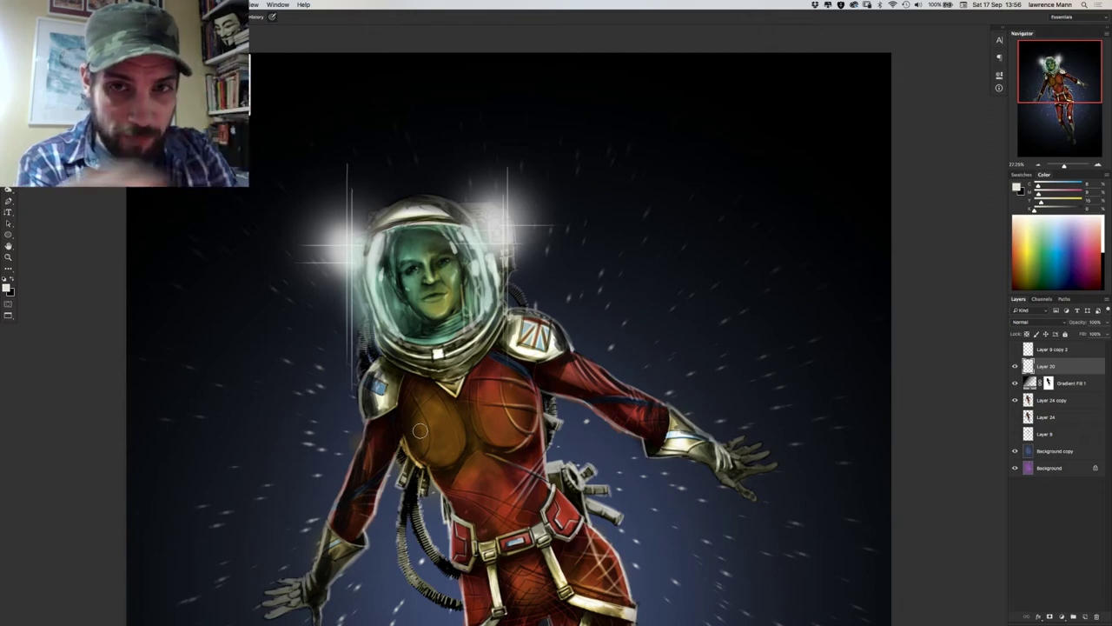
{"action": "key", "text": "b"}
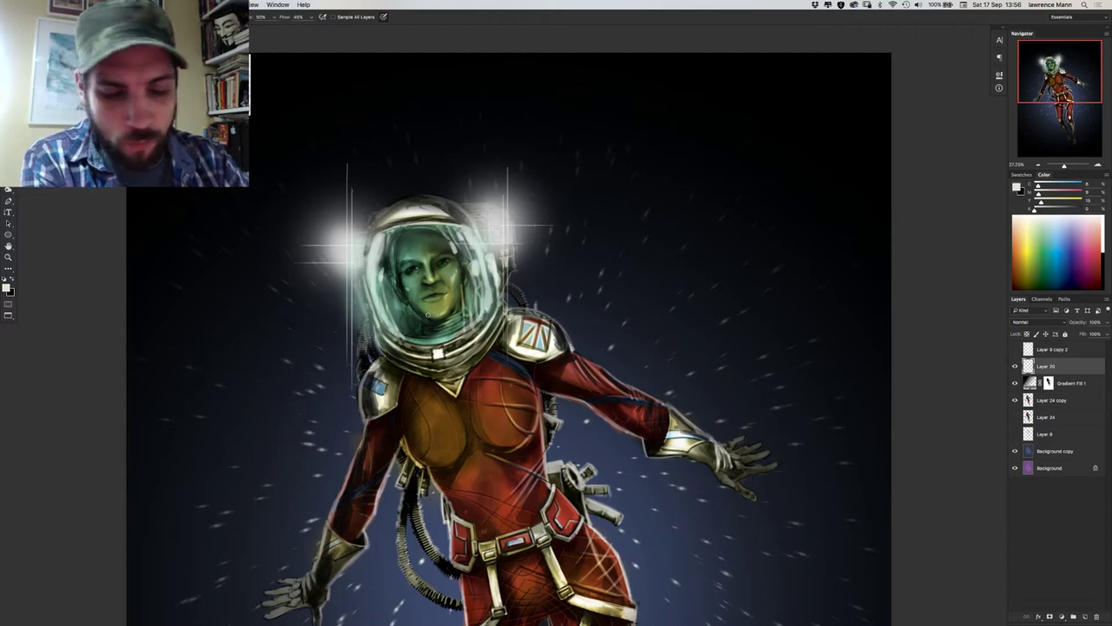
Smooth the visor reflections, helmet collar rings and shoulder plate patch on Layer 24 copy with a slightly larger Mixer Brush.
{"action": "left_click", "coordinate": [1048, 399]}
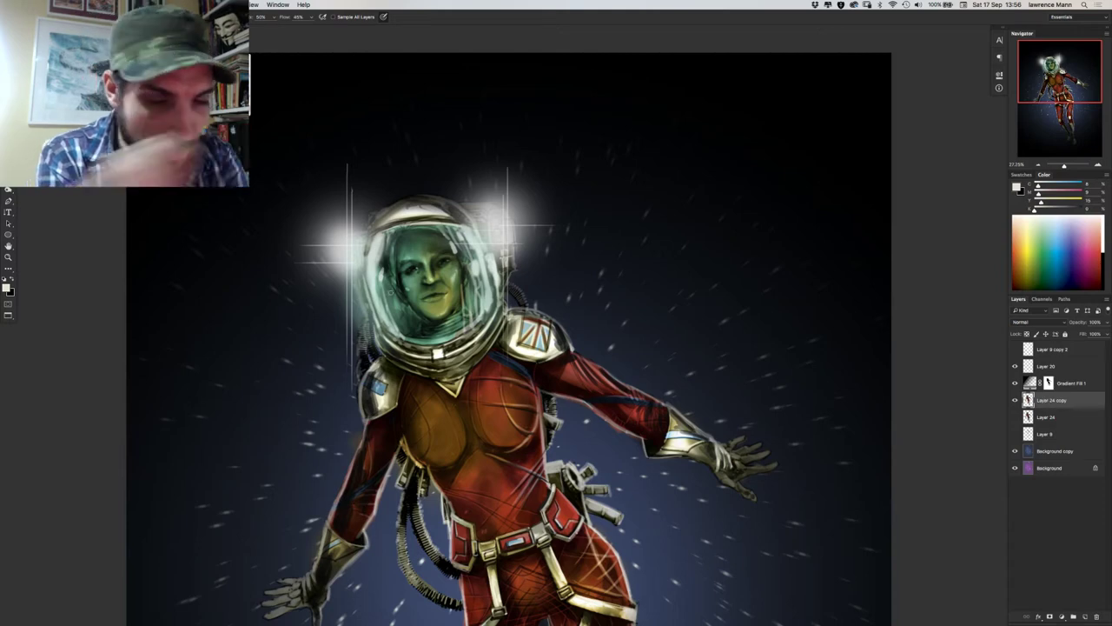
{"action": "right_click", "coordinate": [471, 350]}
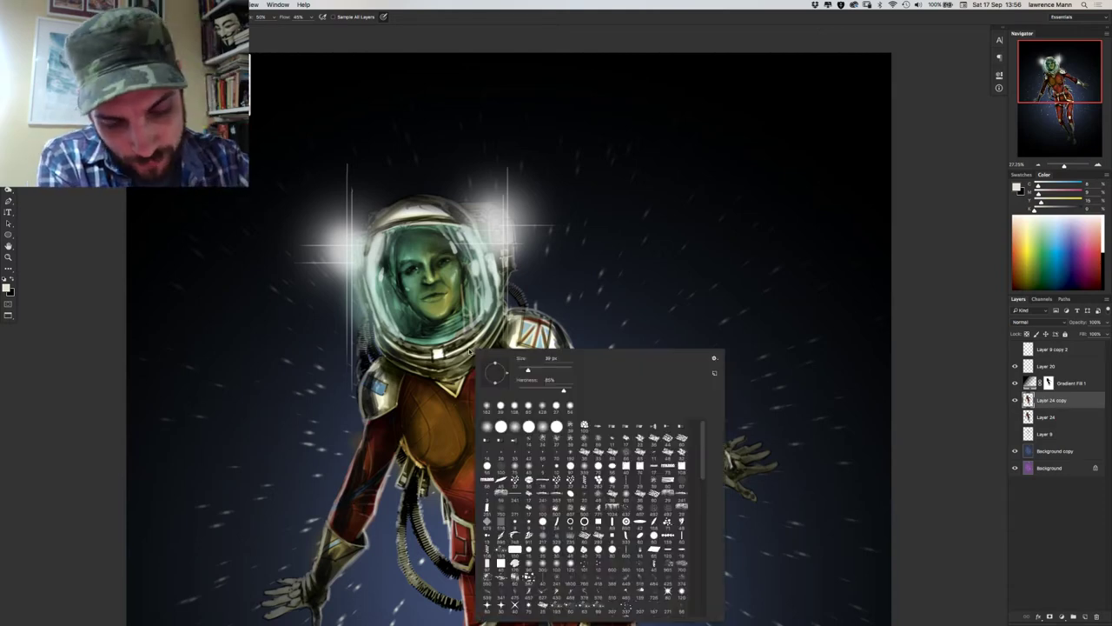
{"action": "left_click_drag", "start_coordinate": [528, 369], "coordinate": [538, 369]}
{"action": "left_click", "coordinate": [466, 357]}
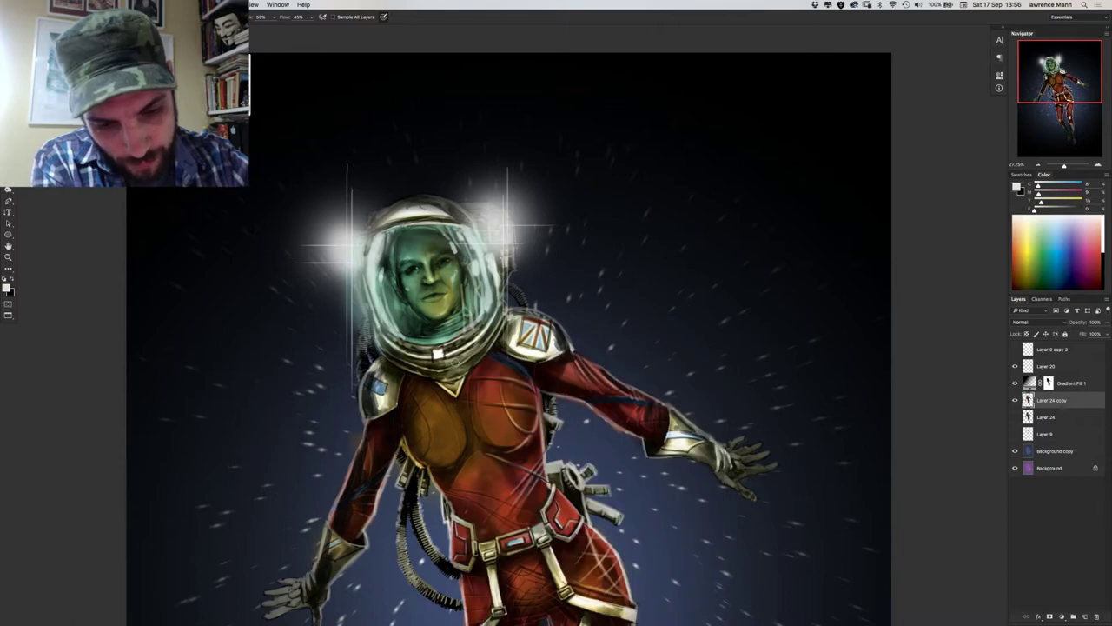
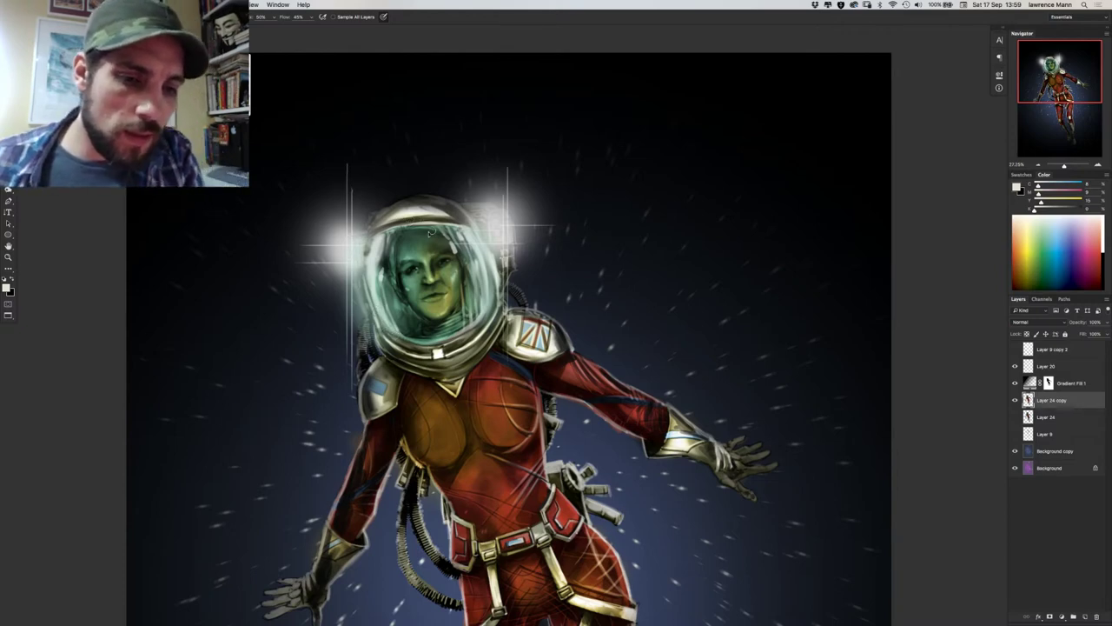
{"action": "right_click", "coordinate": [430, 233]}
{"action": "key", "text": "Return"}
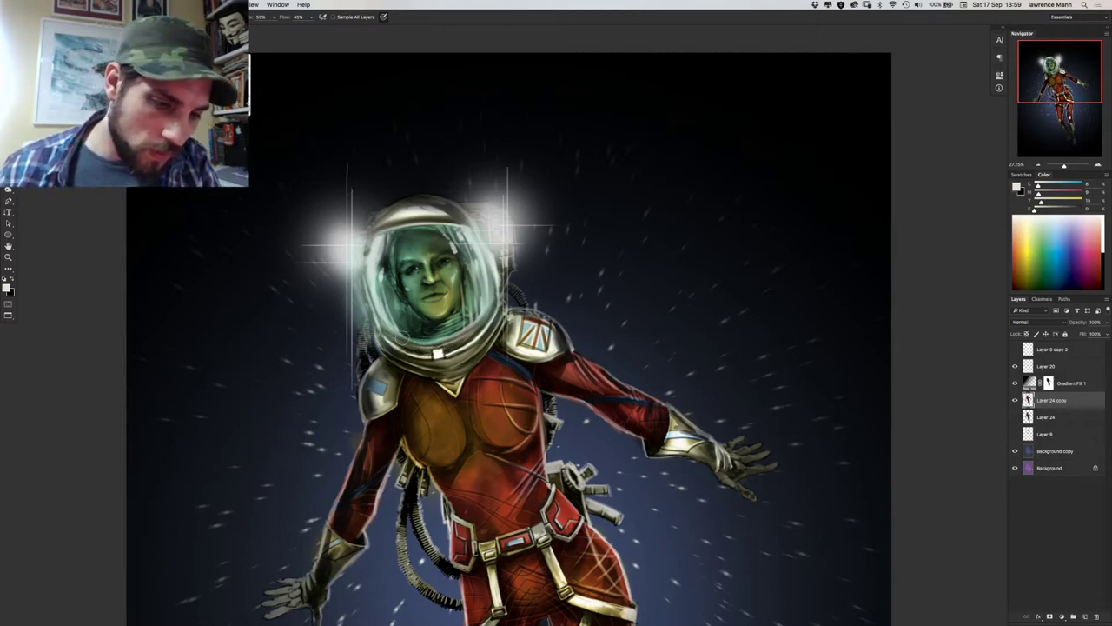
{"action": "scroll", "coordinate": [389, 328], "scroll_direction": "down", "scroll_amount": 5}
{"action": "scroll", "coordinate": [390, 328], "scroll_direction": "right", "scroll_amount": 4}
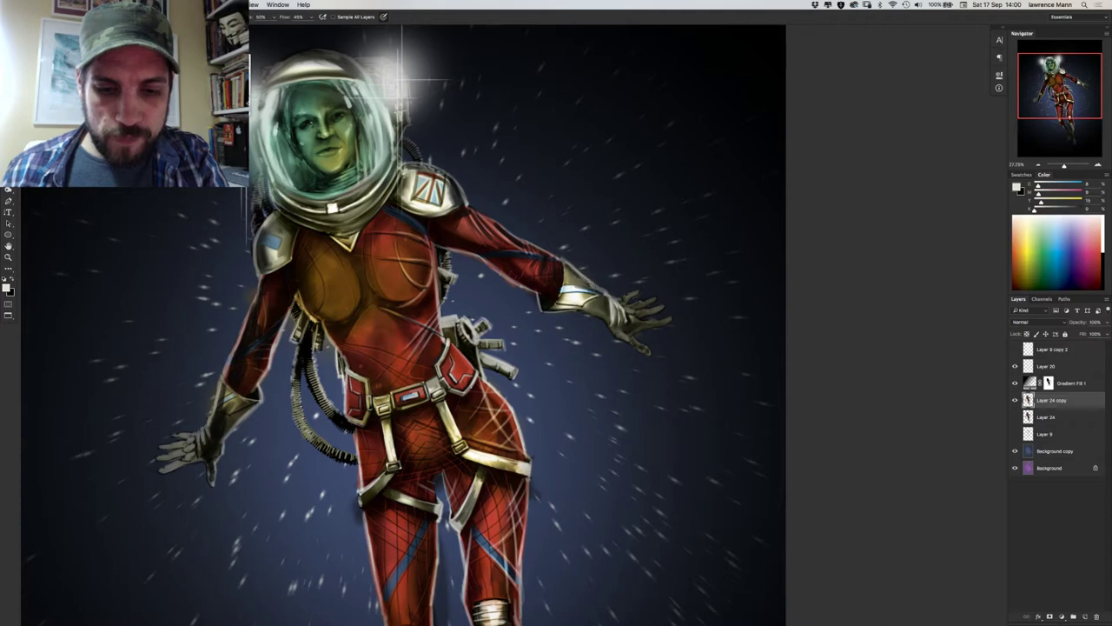
Show Layer 9 copy 2, invert its line art to dark lines and set its blend mode to Normal.
{"action": "left_click", "coordinate": [1056, 350]}
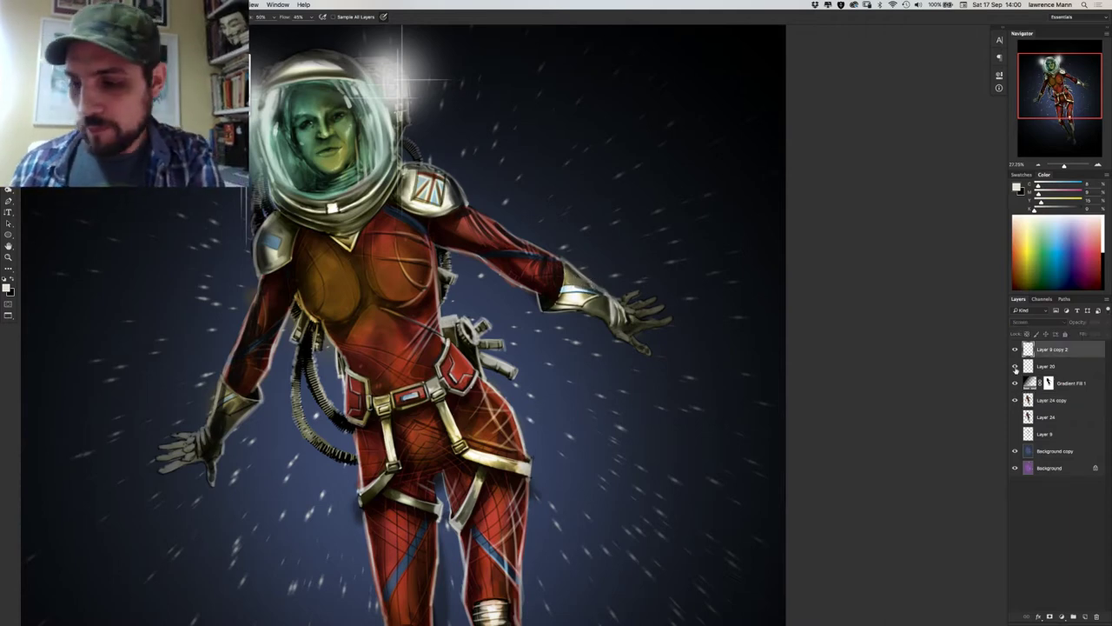
{"action": "left_click", "coordinate": [1015, 348]}
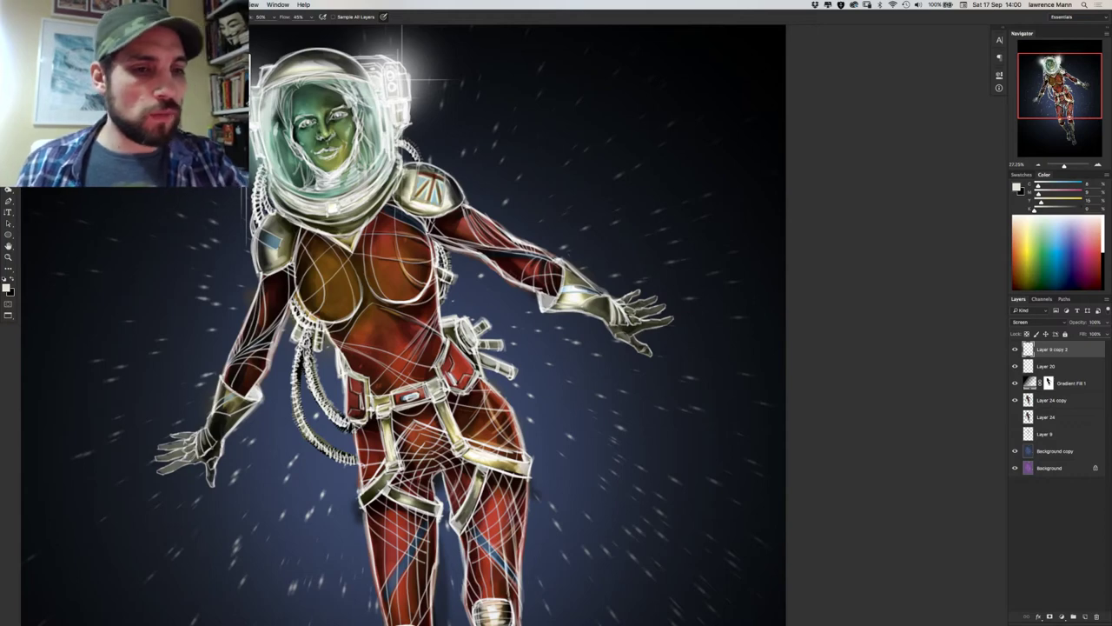
{"action": "key", "text": "super+i"}
{"action": "left_click", "coordinate": [1030, 321]}
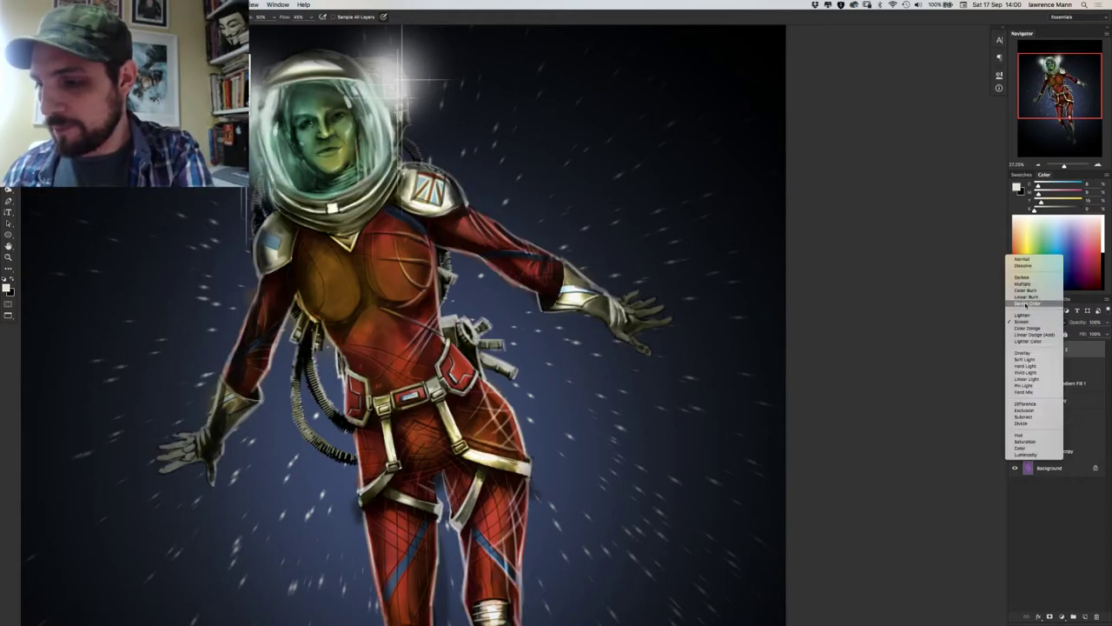
{"action": "left_click", "coordinate": [1018, 259]}
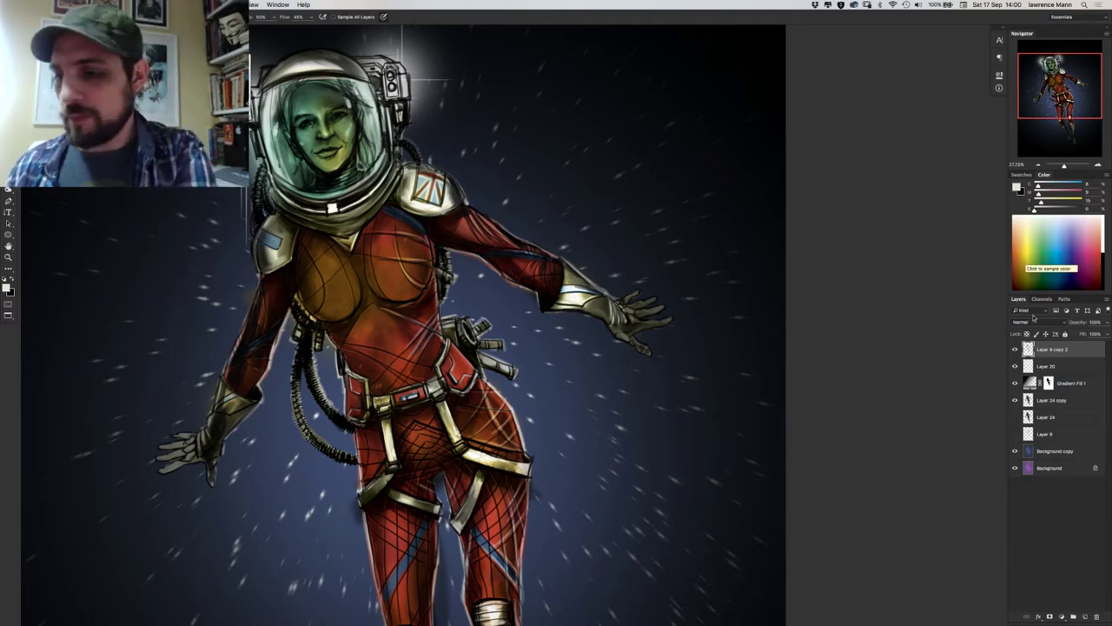
Try the Color Burn, Multiply and Overlay blend modes on the inverted line art of Layer 9 copy 2.
{"action": "left_click", "coordinate": [1032, 320]}
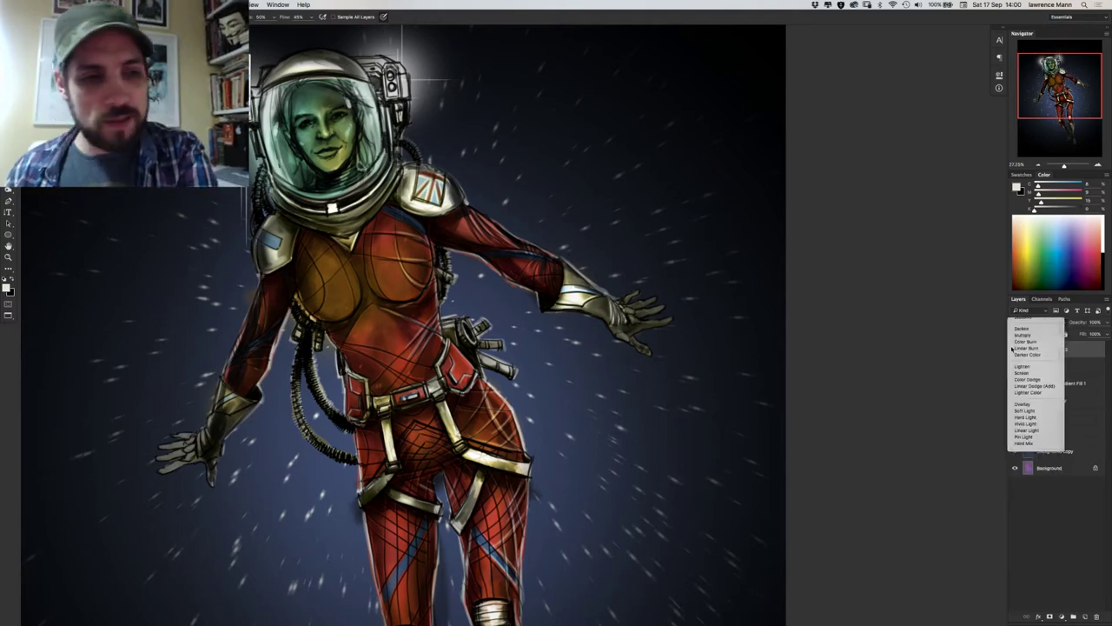
{"action": "left_click", "coordinate": [1025, 321]}
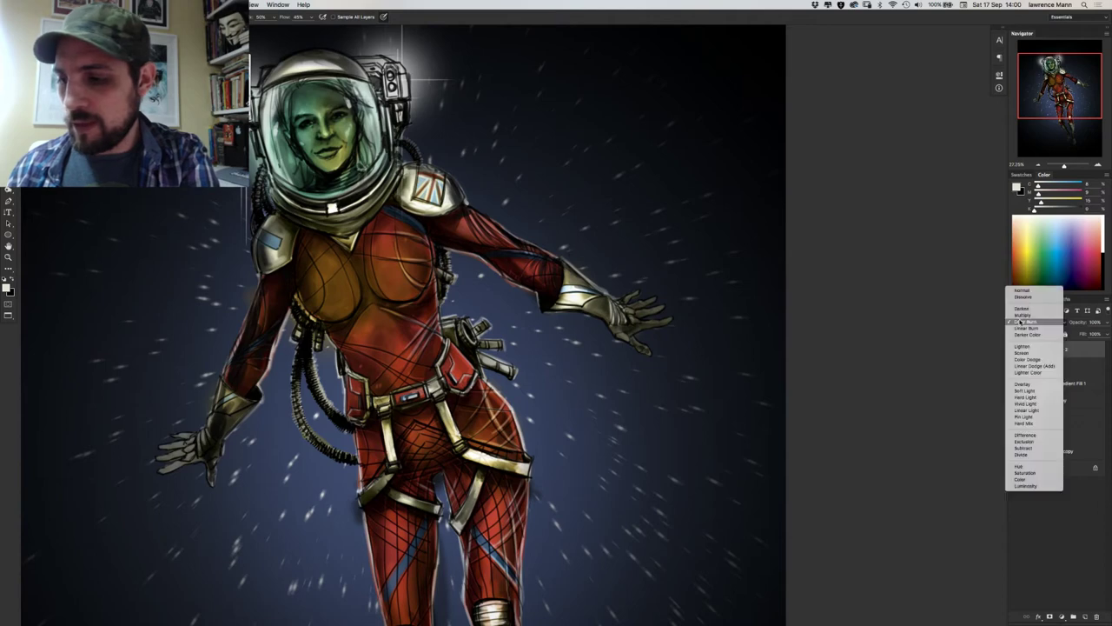
{"action": "left_click", "coordinate": [1023, 315]}
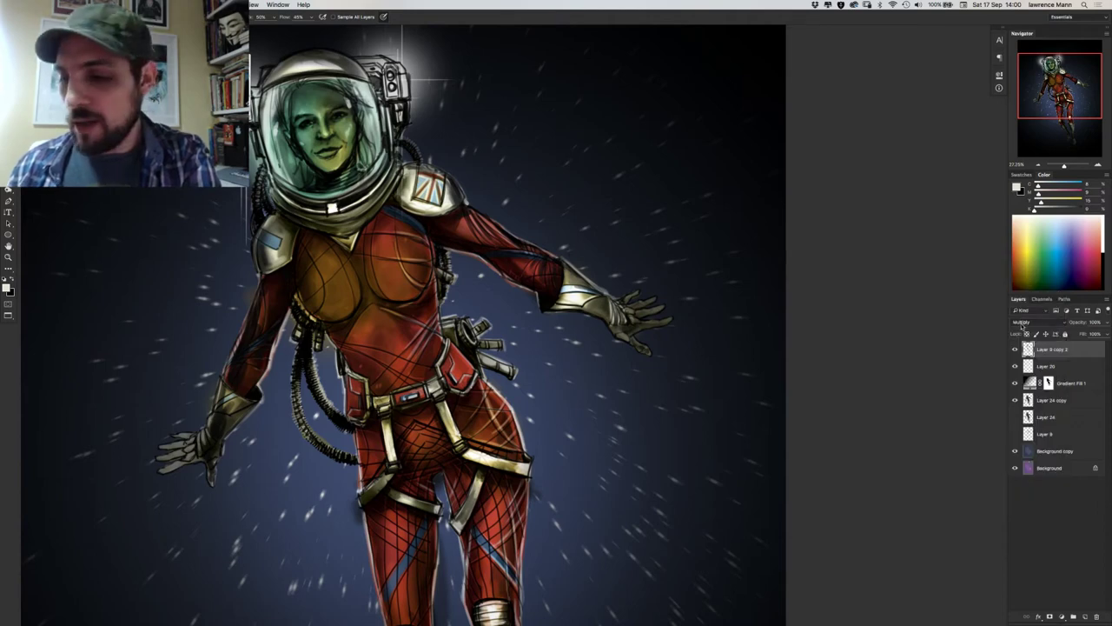
{"action": "left_click", "coordinate": [1023, 323]}
{"action": "left_click", "coordinate": [1018, 391]}
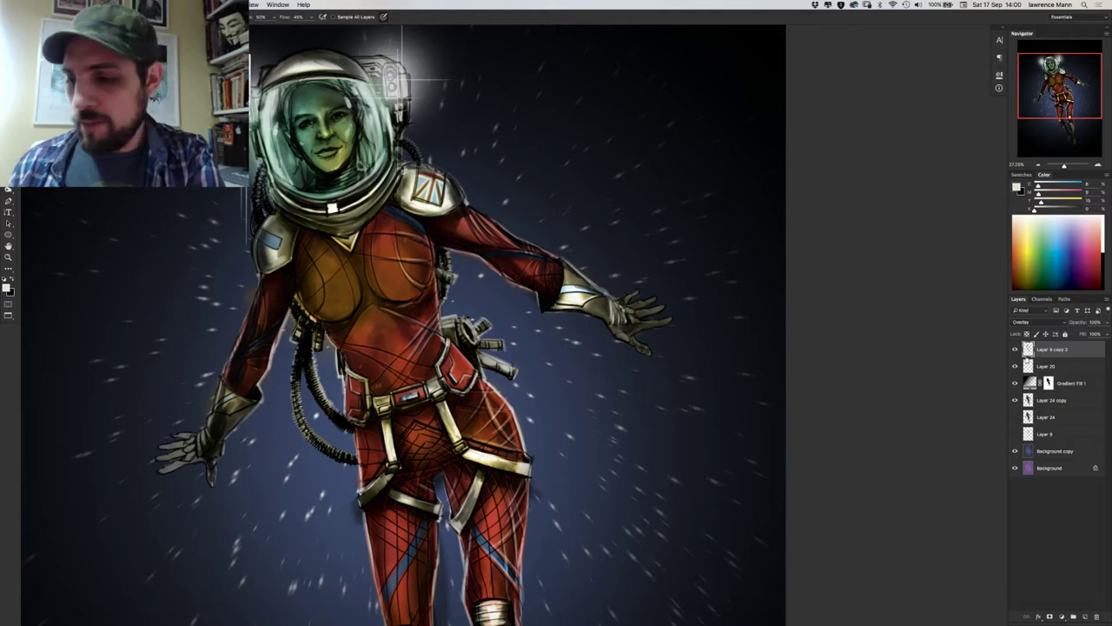
Set Layer 9 copy 2 to Soft Light, compare the figure with and without its lines, and leave the layer hidden.
{"action": "left_click", "coordinate": [1025, 325]}
{"action": "left_click", "coordinate": [1021, 332]}
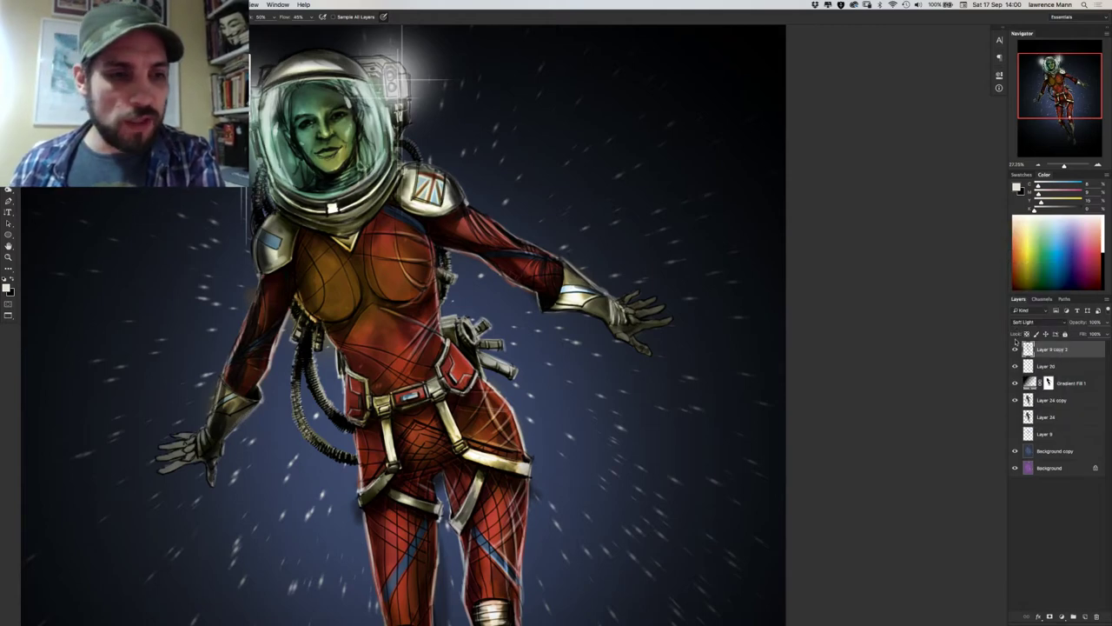
{"action": "left_click", "coordinate": [1016, 348]}
{"action": "left_click", "coordinate": [1016, 349]}
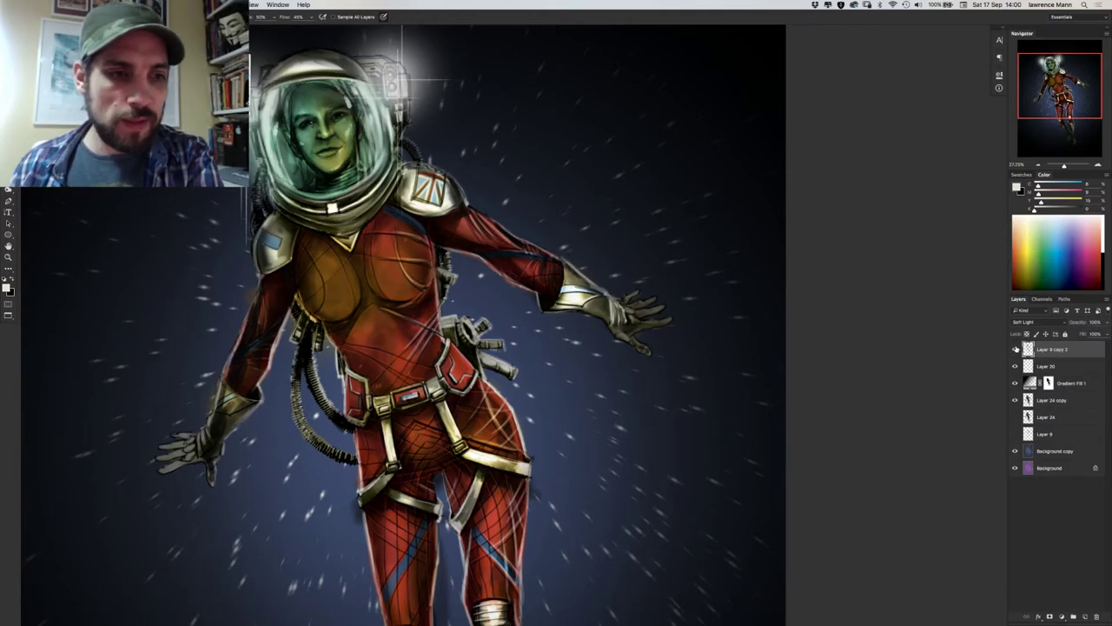
{"action": "left_click", "coordinate": [1016, 348]}
{"action": "left_click", "coordinate": [1016, 348]}
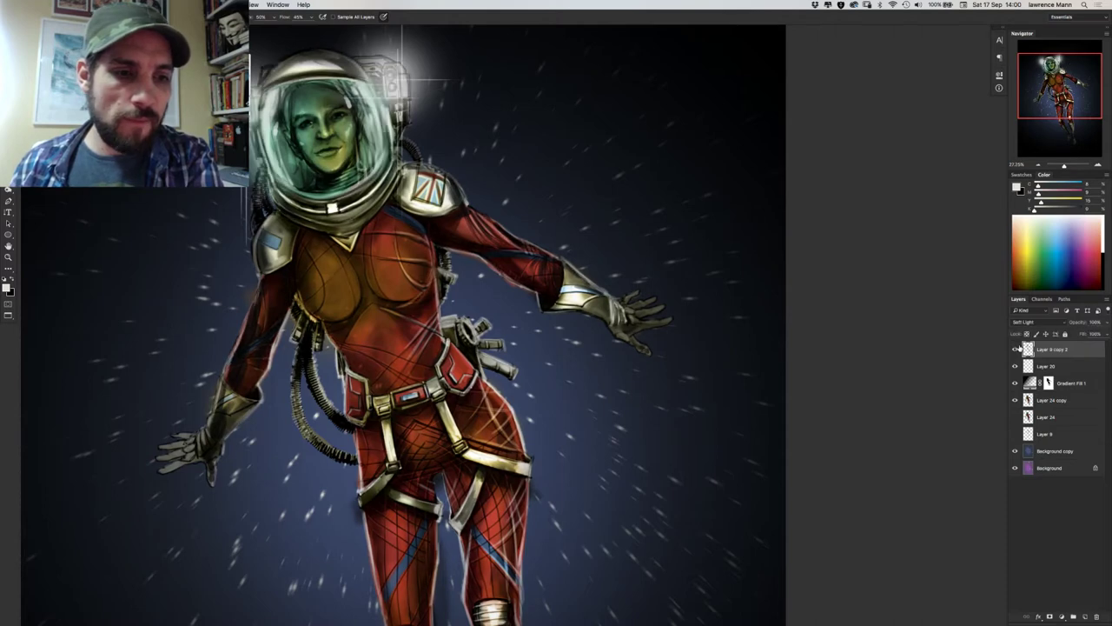
{"action": "left_click", "coordinate": [1016, 349]}
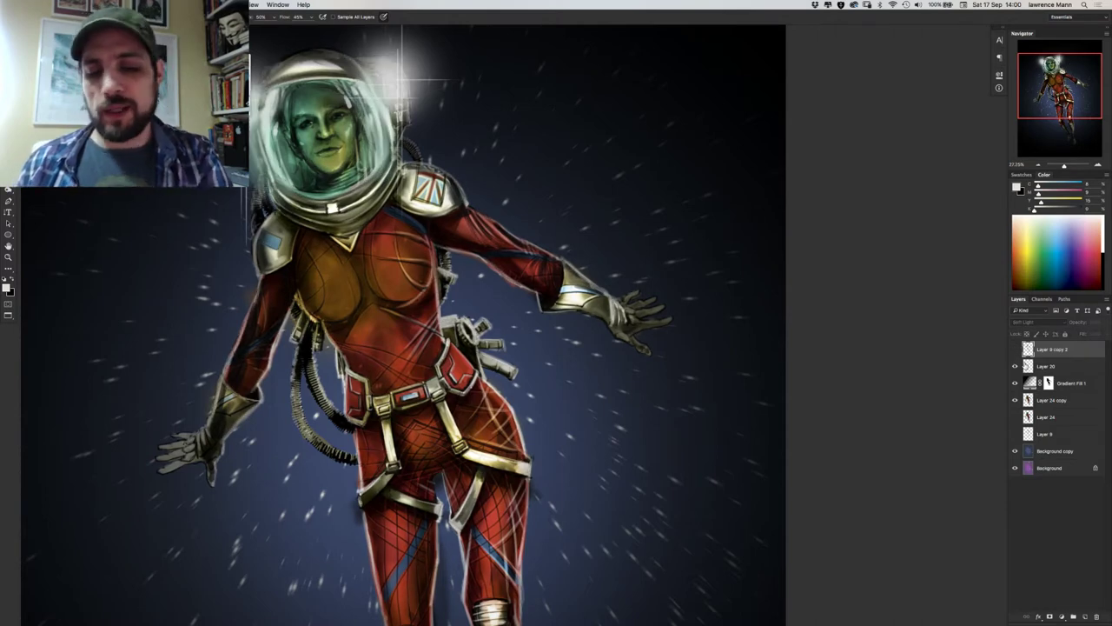
Compare the smoothed painting on Layer 24 copy with the original Layer 24 by toggling their visibility.
{"action": "left_click", "coordinate": [1042, 401]}
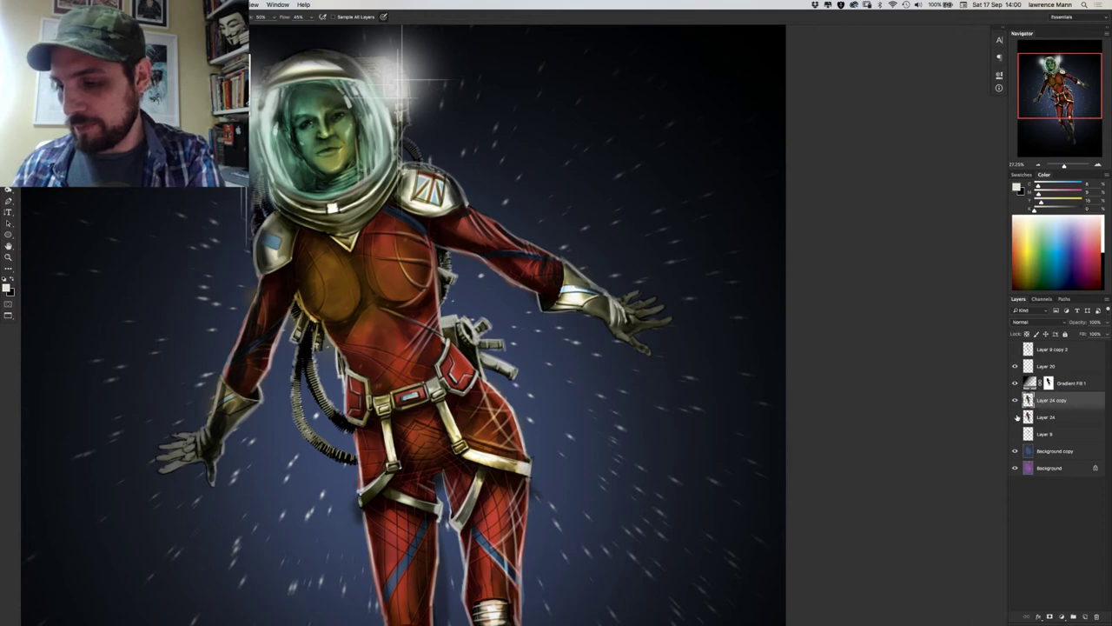
{"action": "left_click", "coordinate": [1017, 417]}
{"action": "left_click", "coordinate": [1016, 400]}
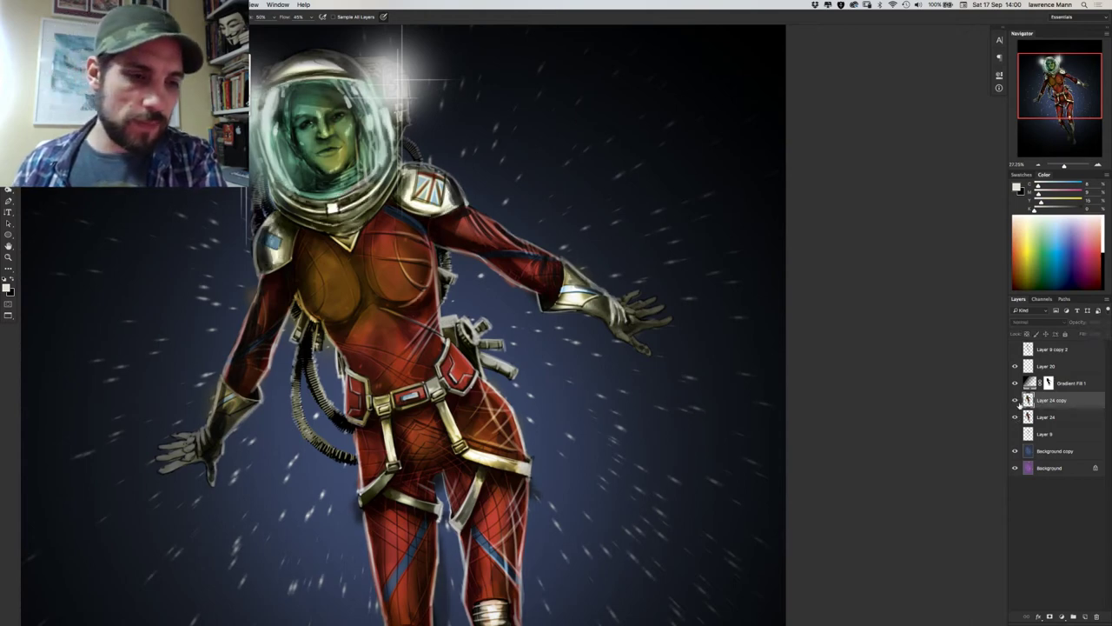
{"action": "left_click", "coordinate": [1017, 400]}
{"action": "left_click", "coordinate": [1016, 400]}
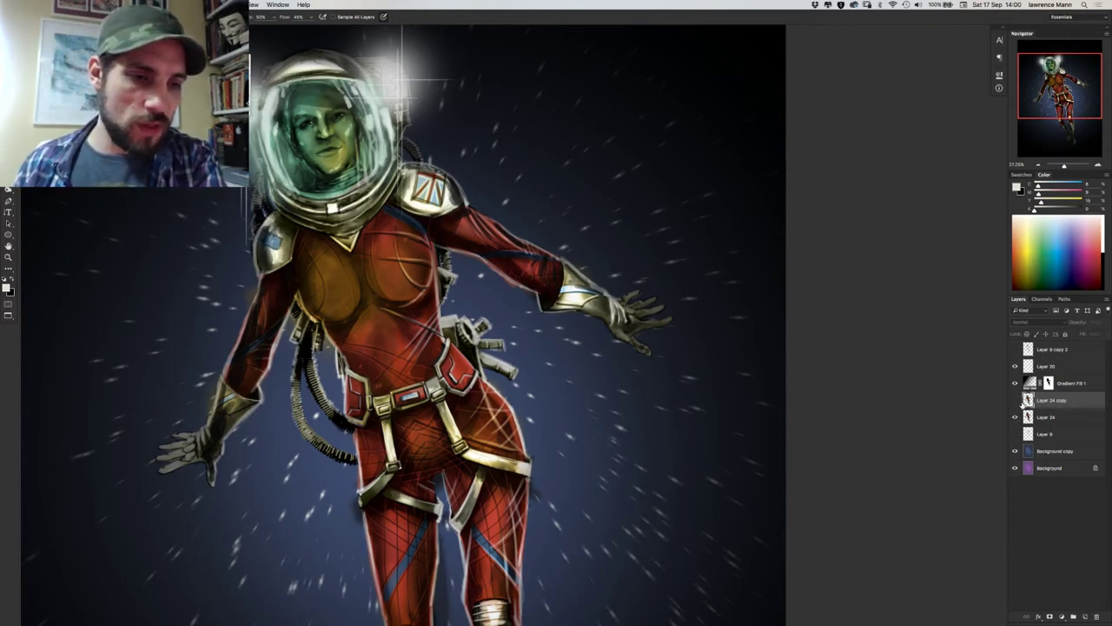
{"action": "left_click", "coordinate": [1017, 399]}
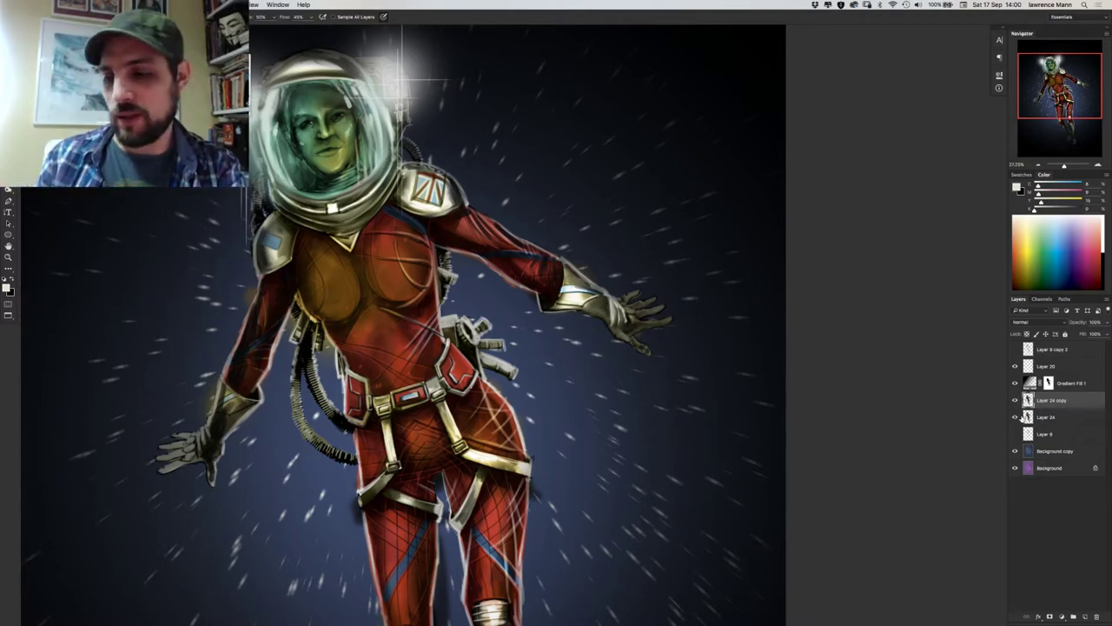
{"action": "left_click", "coordinate": [1017, 399]}
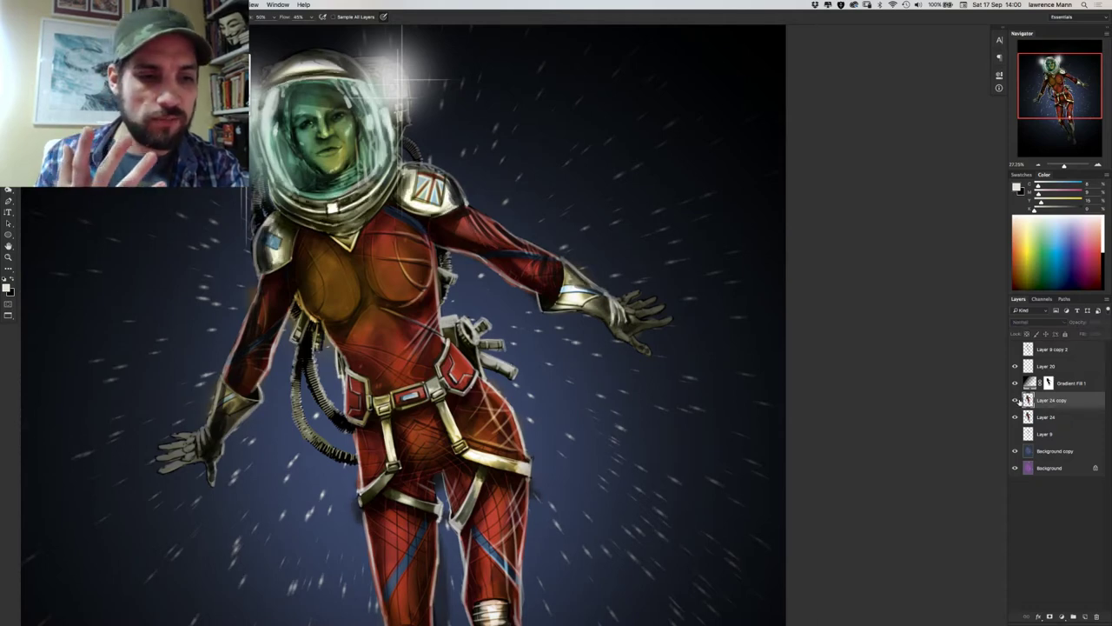
{"action": "left_click", "coordinate": [1017, 400]}
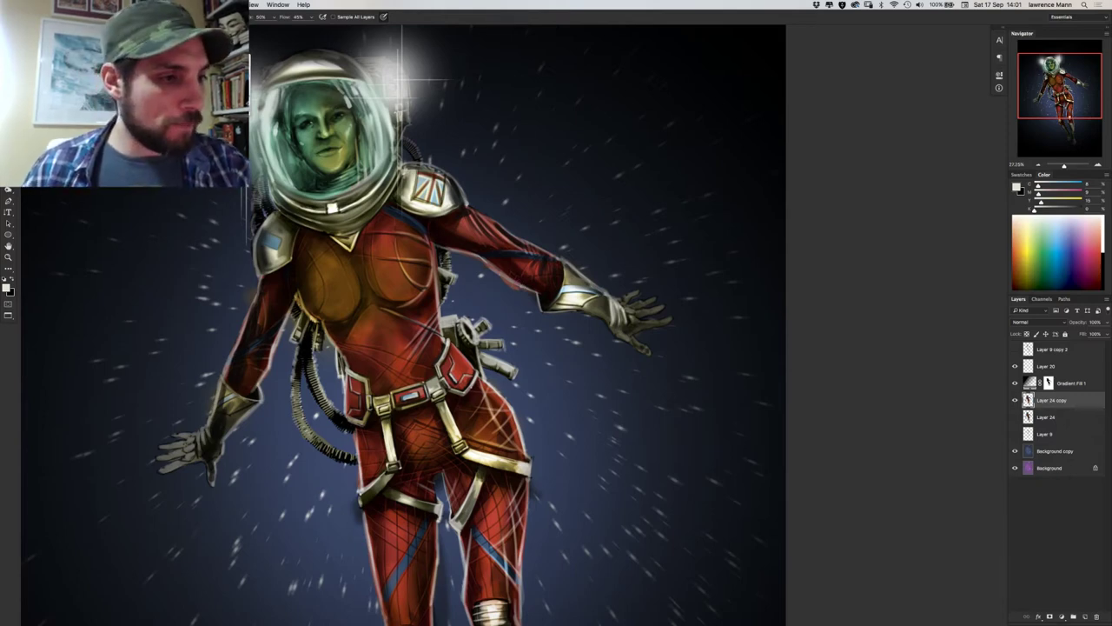
Clean up stray paint along the astronaut's outline and legs on Layer 24 copy with a soft 54 px Eraser.
{"action": "right_click", "coordinate": [488, 289]}
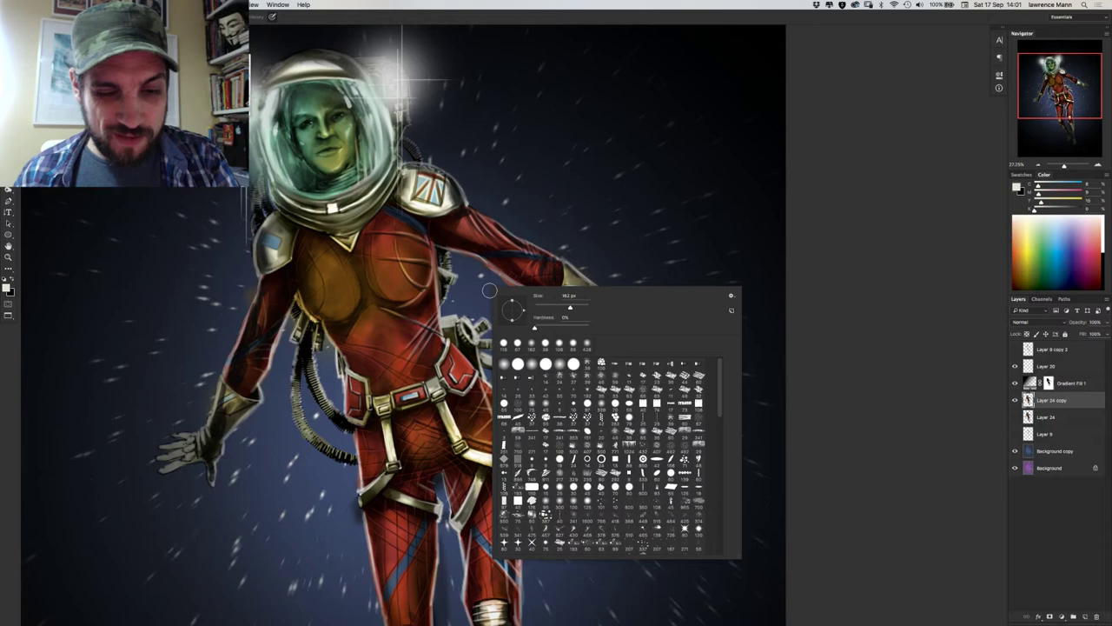
{"action": "left_click", "coordinate": [548, 306]}
{"action": "left_click", "coordinate": [488, 270]}
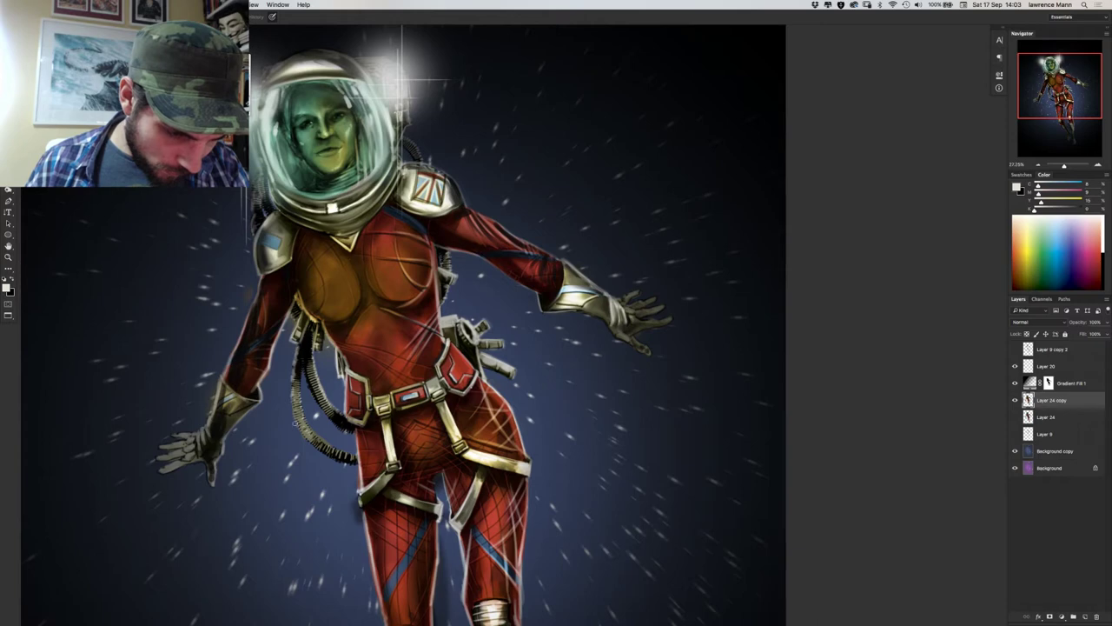
{"action": "scroll", "coordinate": [312, 449], "scroll_direction": "down", "scroll_amount": 5}
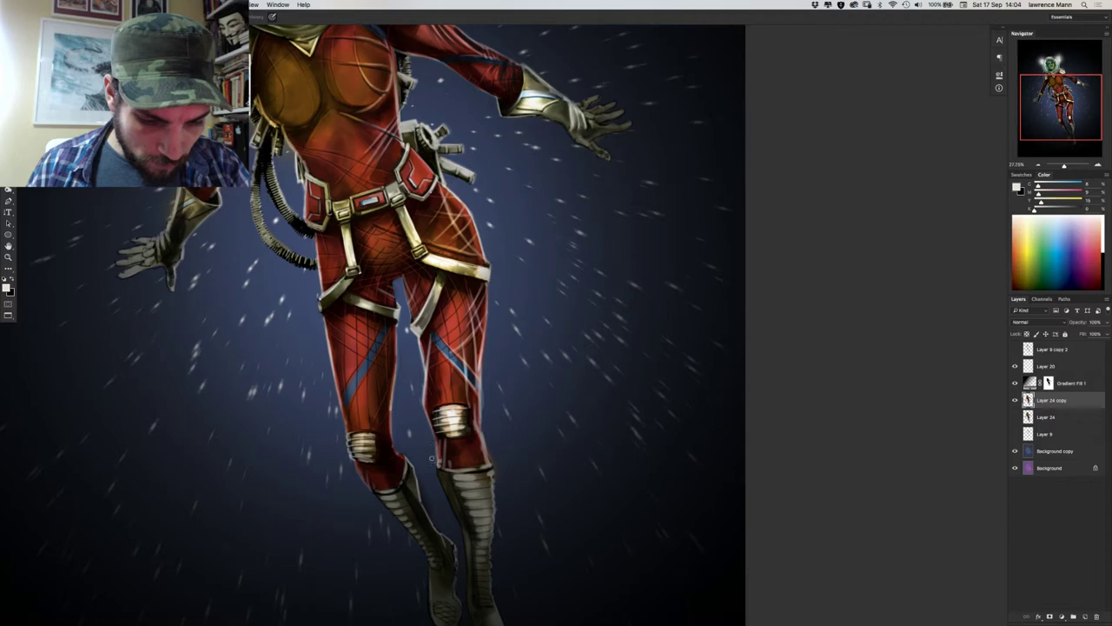
{"action": "mouse_move", "coordinate": [483, 407]}
{"action": "left_mouse_down"}
{"action": "mouse_move", "coordinate": [484, 371]}
{"action": "mouse_move", "coordinate": [490, 457]}
{"action": "left_mouse_up"}
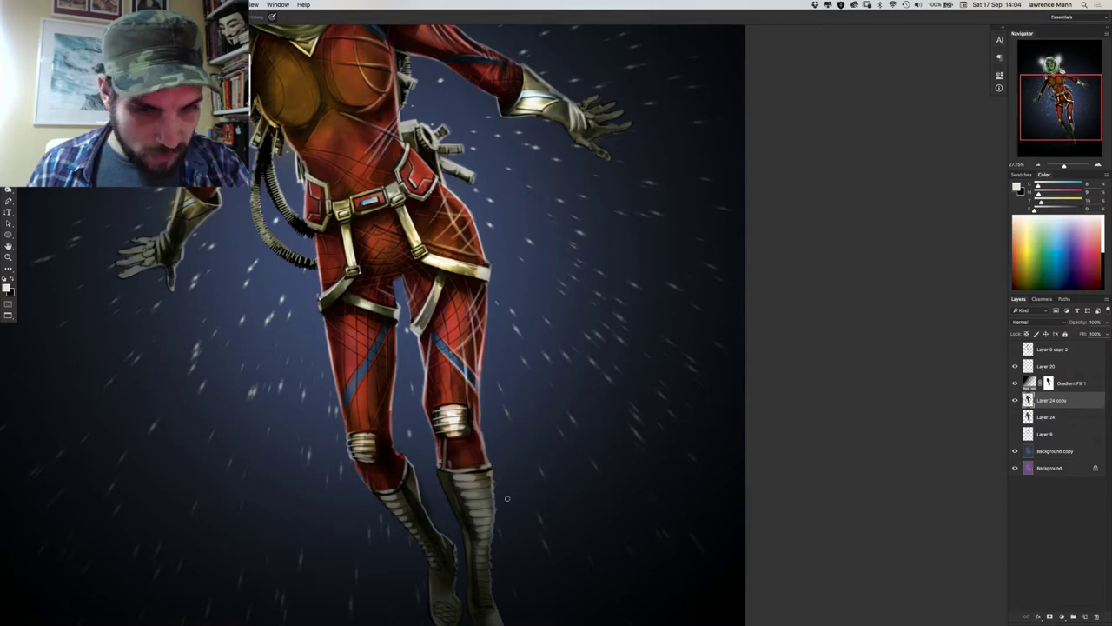
{"action": "key", "text": "super+minus"}
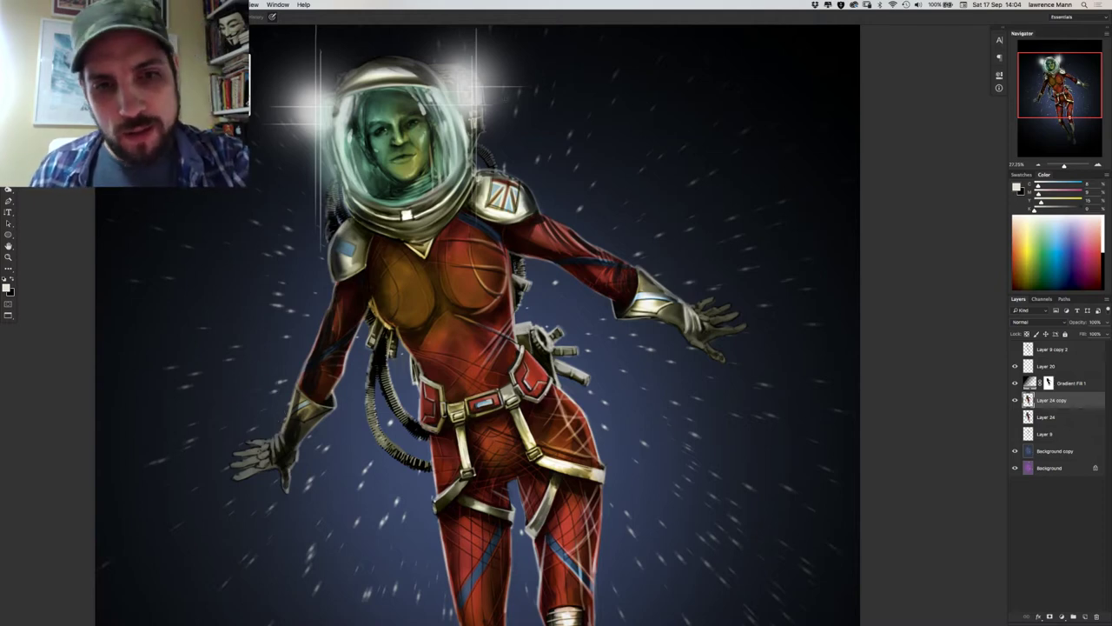
{"action": "left_click", "coordinate": [1050, 369]}
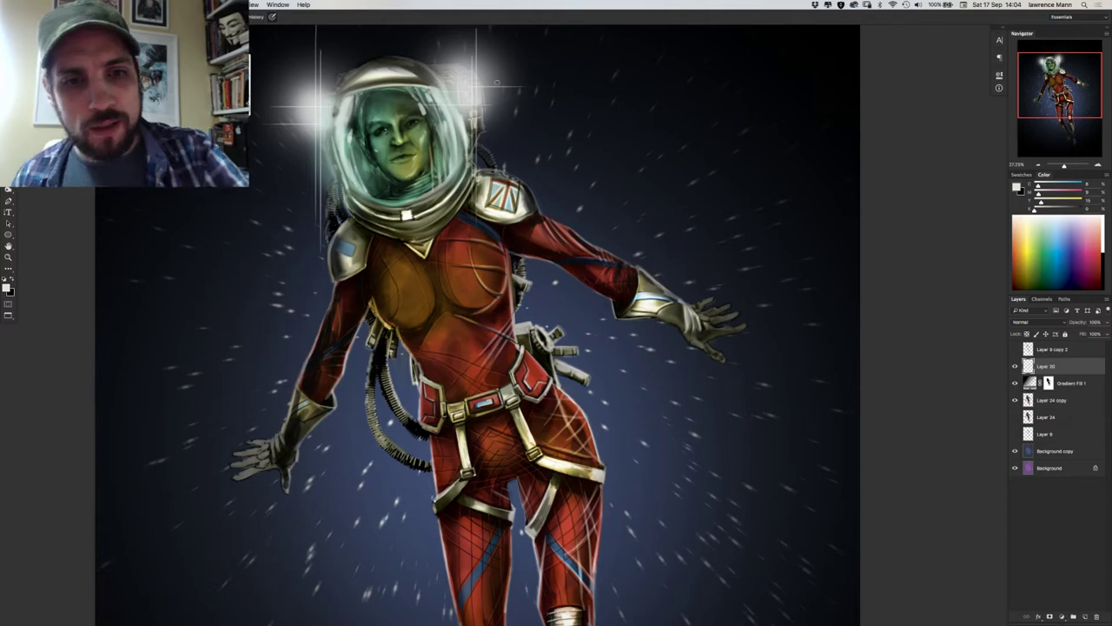
{"action": "right_click", "coordinate": [503, 98]}
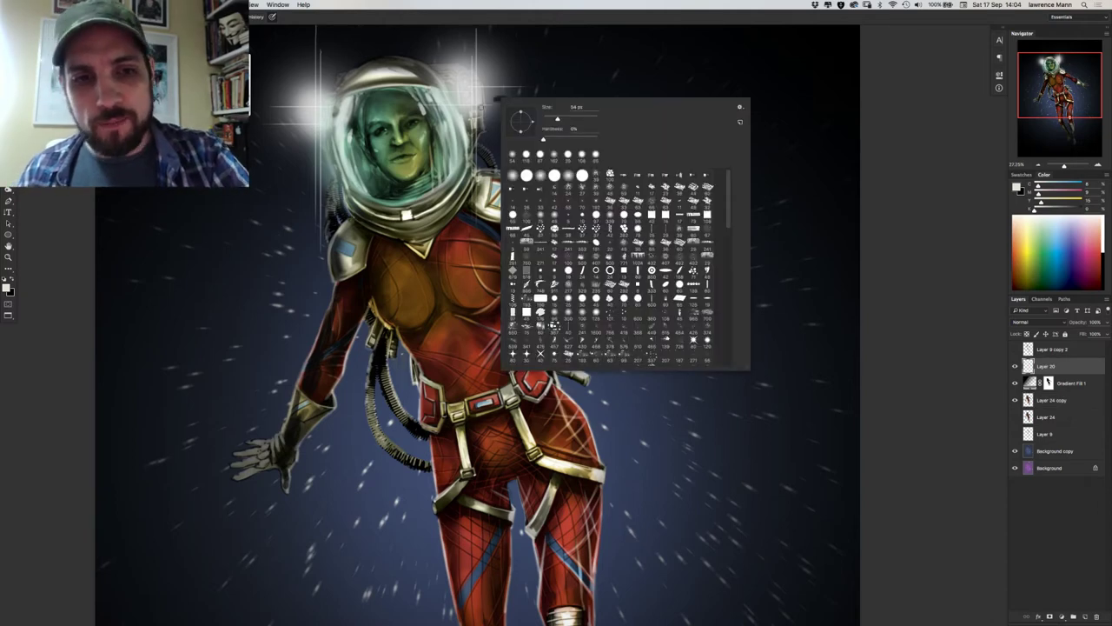
{"action": "left_click", "coordinate": [469, 103]}
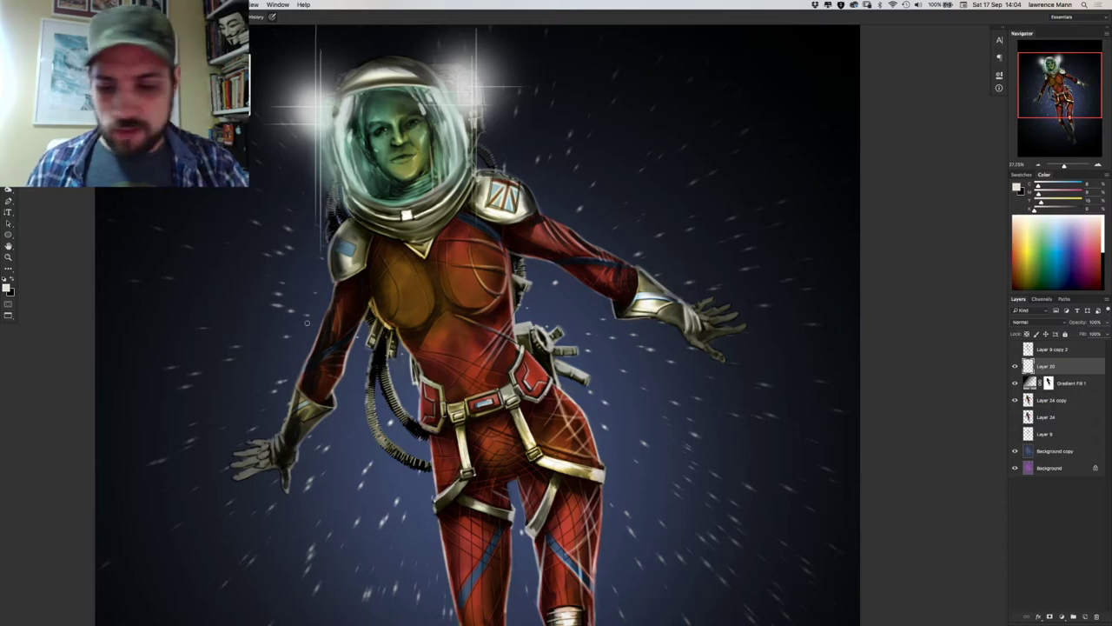
Return to Layer 24 copy, switch to the regular Brush and sample the dark red of the lower sleeve.
{"action": "left_click", "coordinate": [1053, 401]}
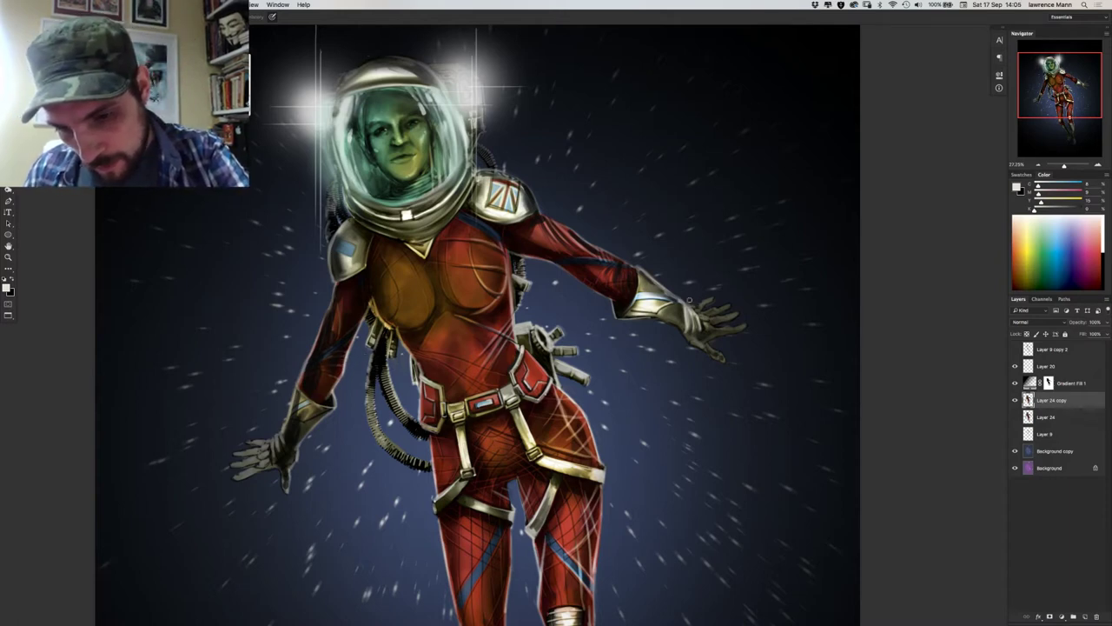
{"action": "scroll", "coordinate": [237, 345], "scroll_direction": "down", "scroll_amount": 3}
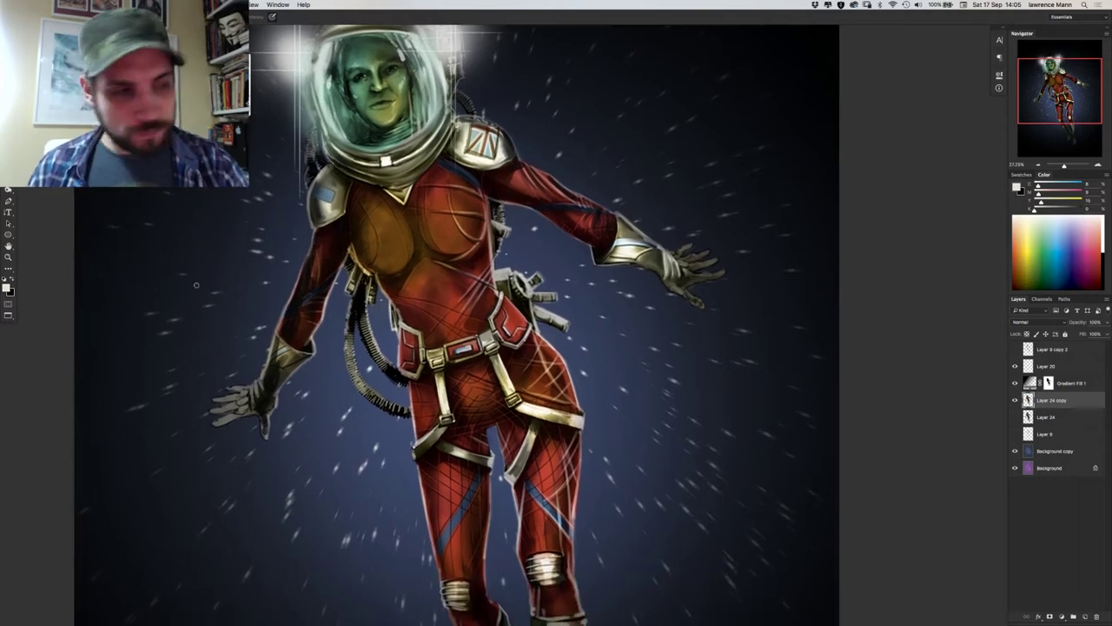
{"action": "key", "text": "b"}
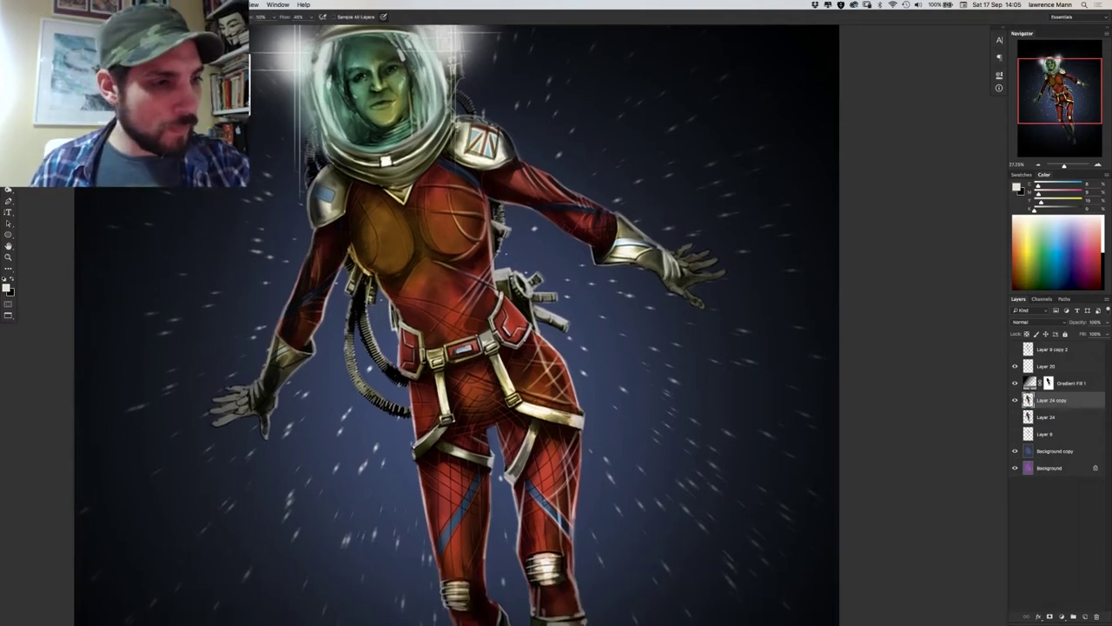
{"action": "key", "text": "shift+b"}
{"action": "right_click", "coordinate": [311, 244]}
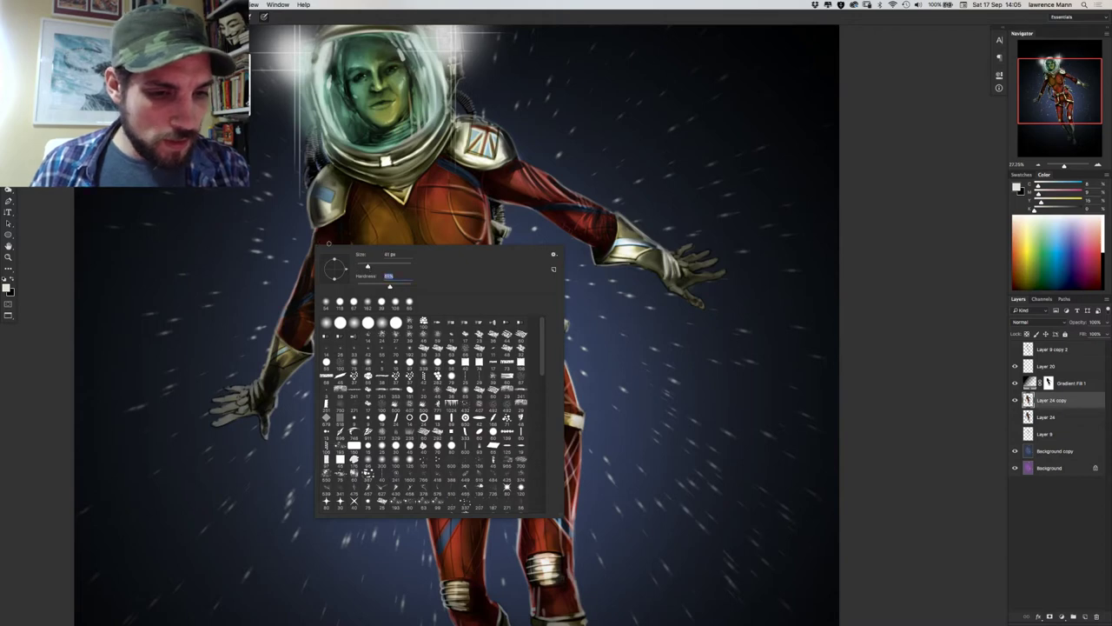
{"action": "left_click", "coordinate": [308, 335], "text": "alt"}
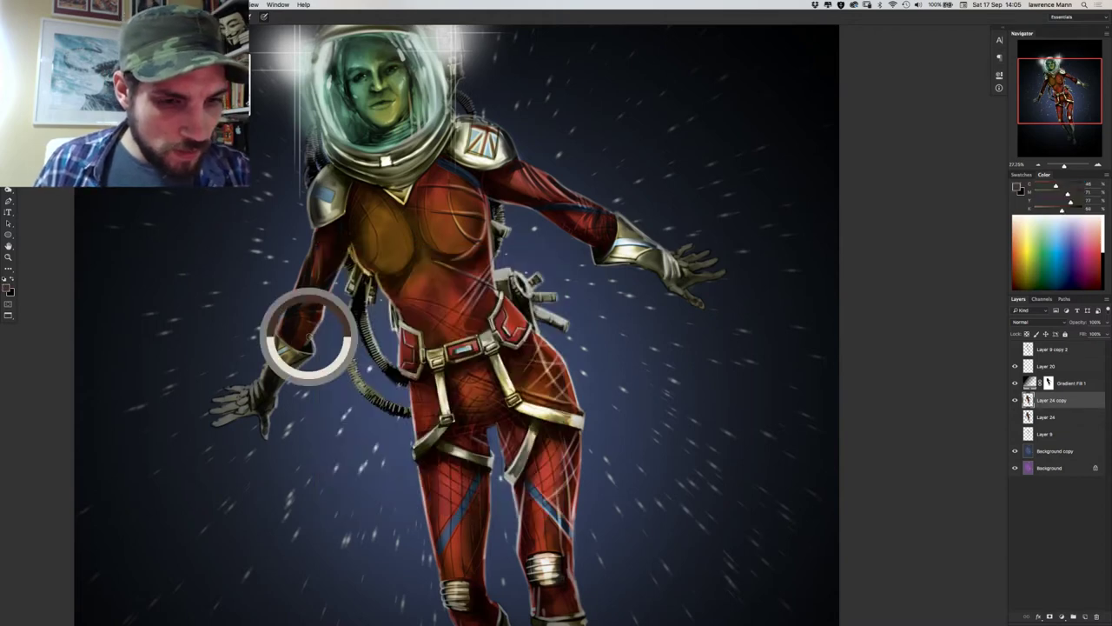
Sample the pale grey of the shoulder pad with the blue patch, adjust the brush and retouch the pad's highlight.
{"action": "left_click", "coordinate": [327, 207], "text": "alt"}
{"action": "left_click", "coordinate": [330, 205], "text": "alt"}
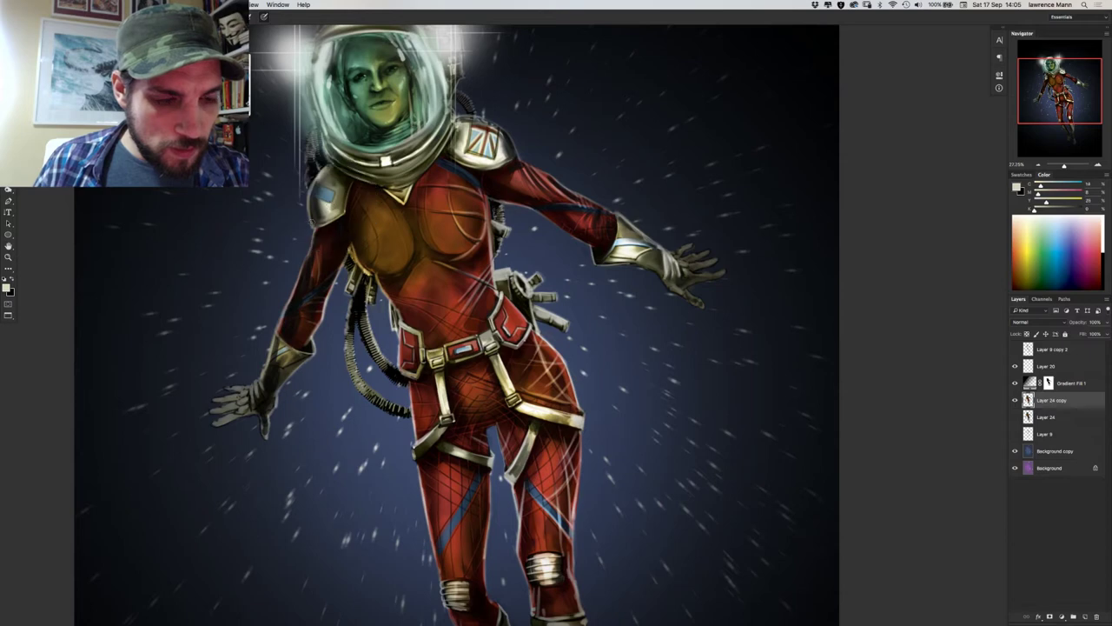
{"action": "right_click", "coordinate": [329, 224]}
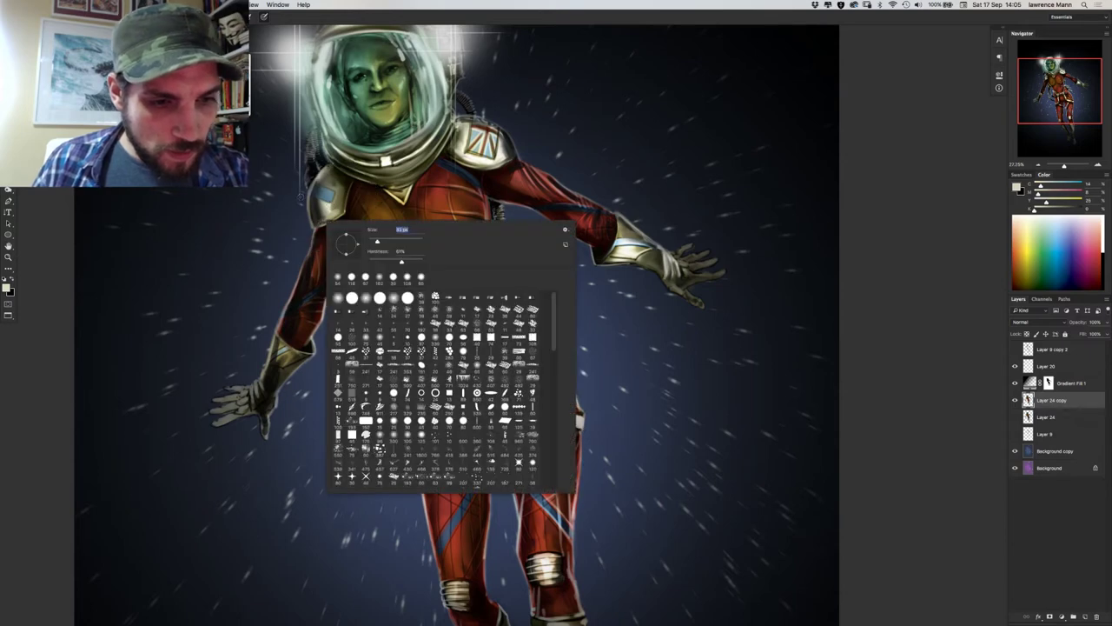
{"action": "key", "text": "Return"}
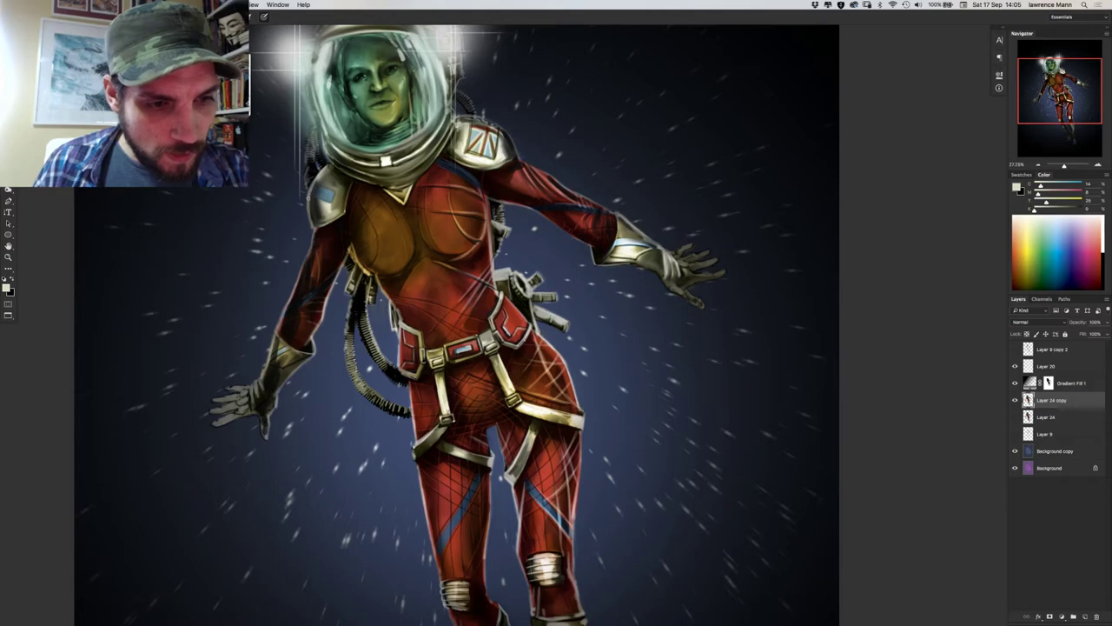
Sample the blue of the shoulder pad's patch and tidy the patch's shape with a small, fairly hard brush.
{"action": "left_click", "coordinate": [327, 192], "text": "alt"}
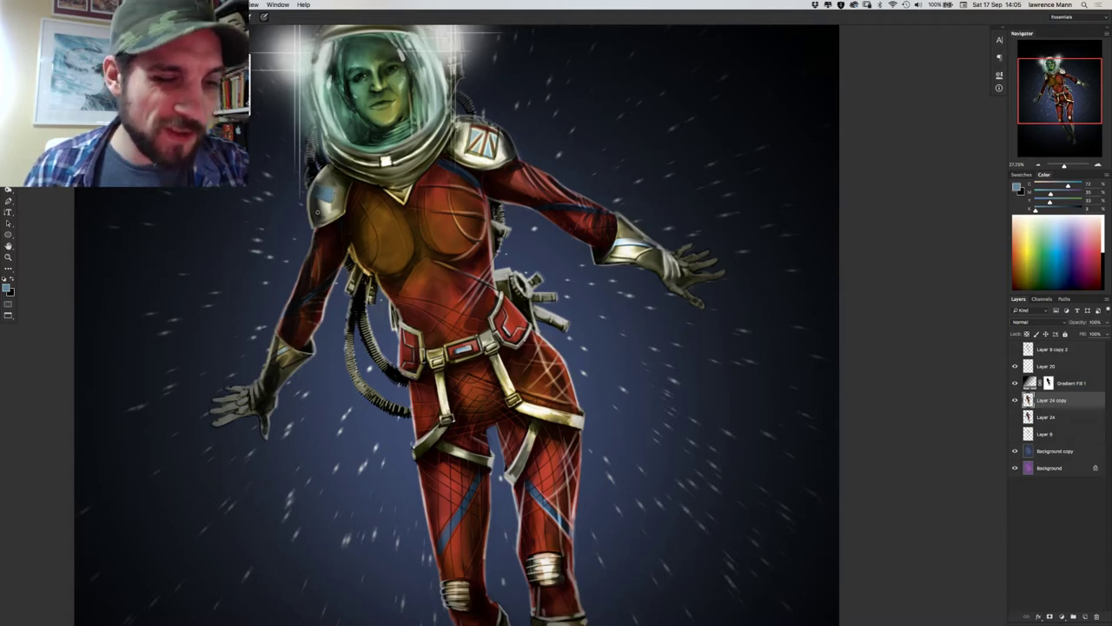
{"action": "scroll", "coordinate": [316, 211], "scroll_direction": "up", "scroll_amount": 3}
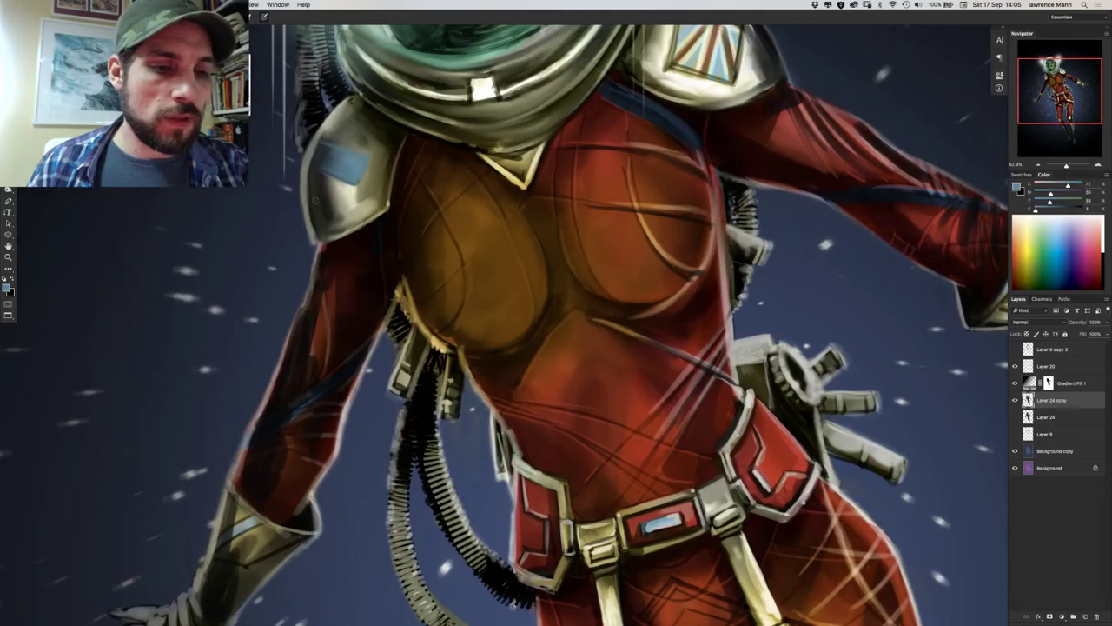
{"action": "scroll", "coordinate": [315, 201], "scroll_direction": "up", "scroll_amount": 3}
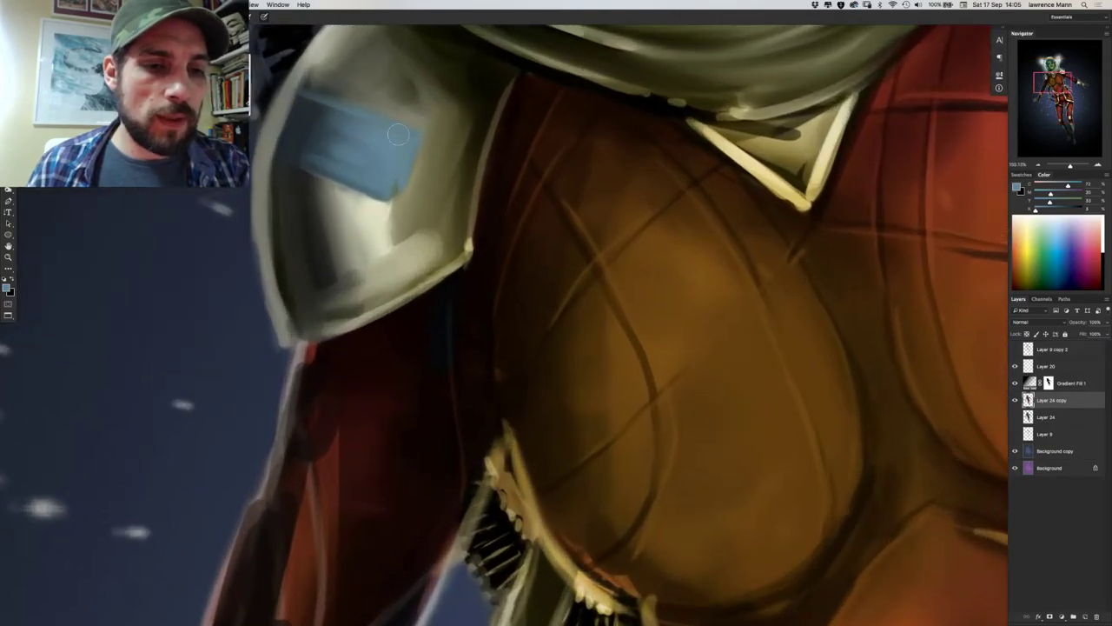
{"action": "right_click", "coordinate": [394, 186]}
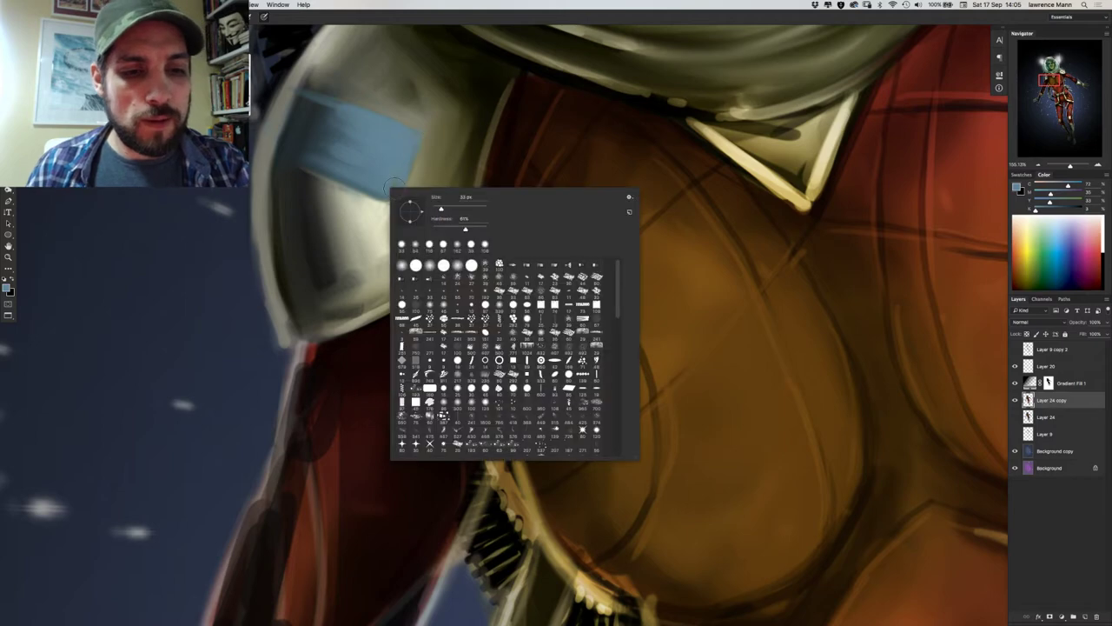
{"action": "left_click", "coordinate": [376, 187]}
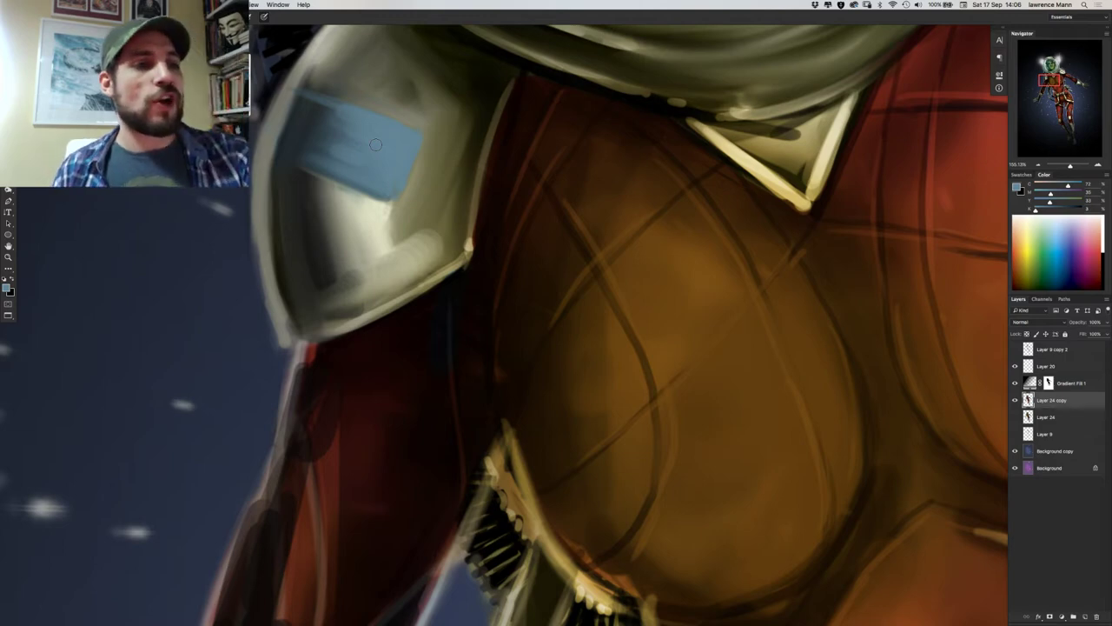
Check the document's pixel dimensions and resolution in Image Size and leave them as they are.
{"action": "left_click", "coordinate": [117, 4]}
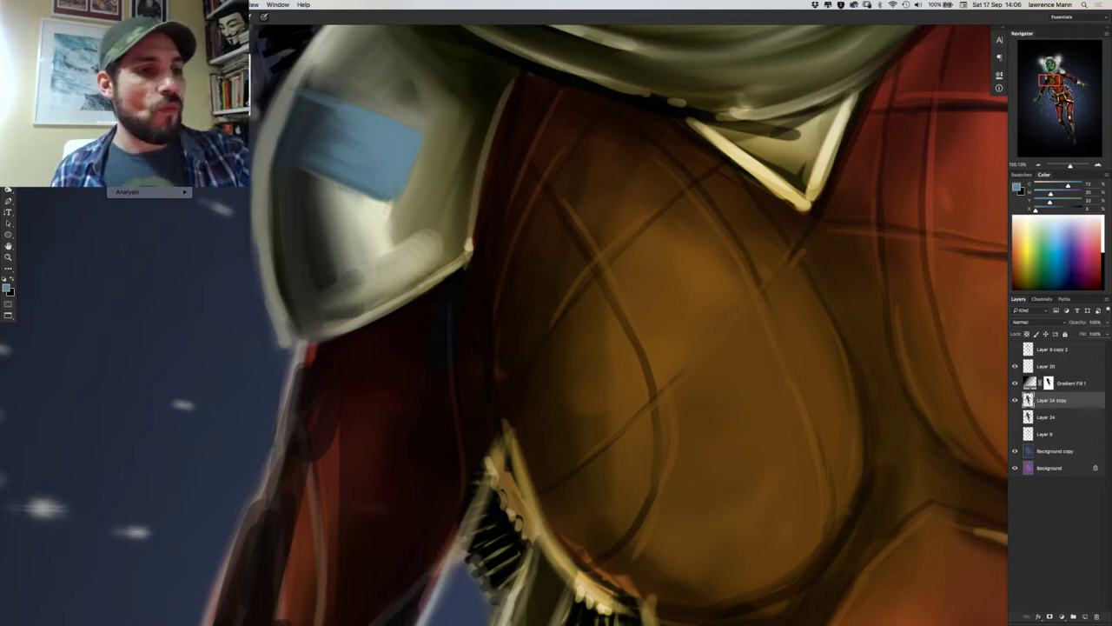
{"action": "key", "text": "super+alt+i"}
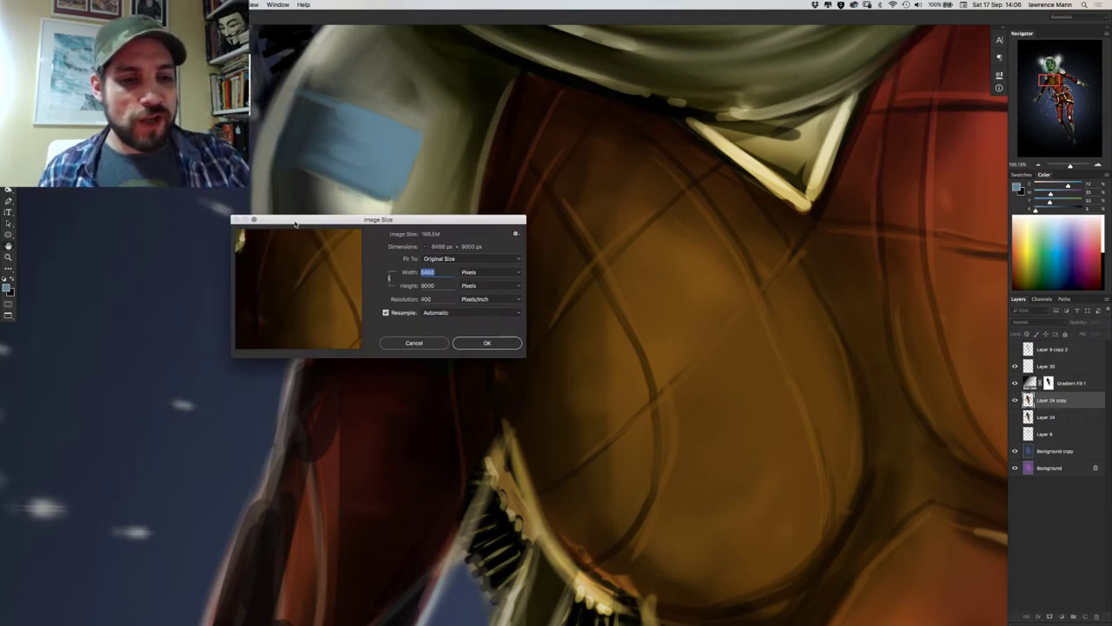
{"action": "left_click_drag", "start_coordinate": [298, 219], "coordinate": [376, 198]}
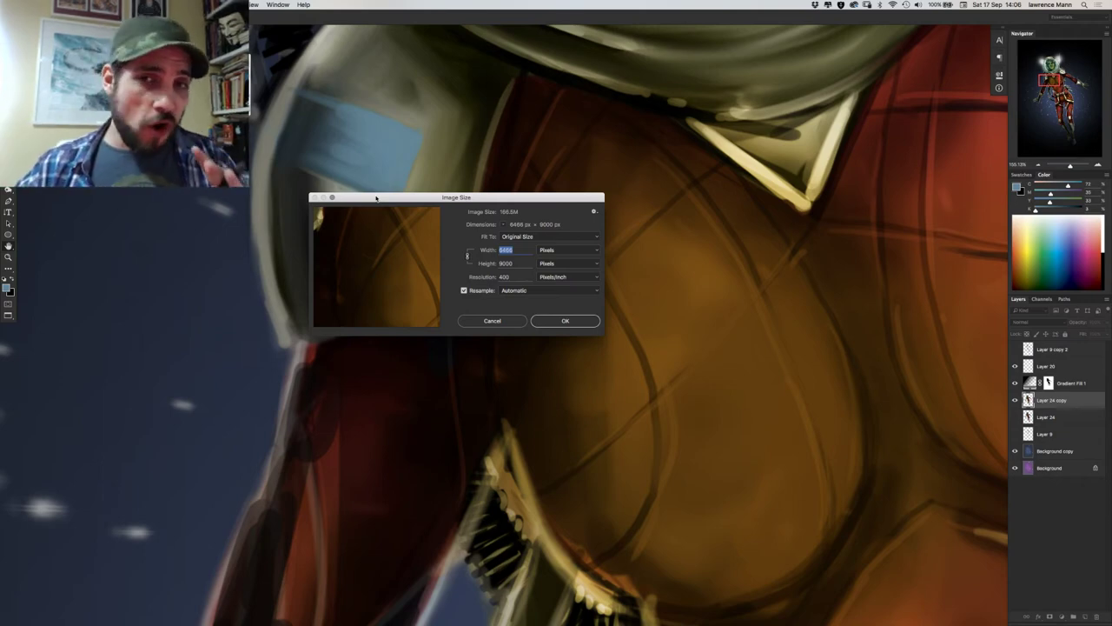
{"action": "left_click", "coordinate": [488, 321]}
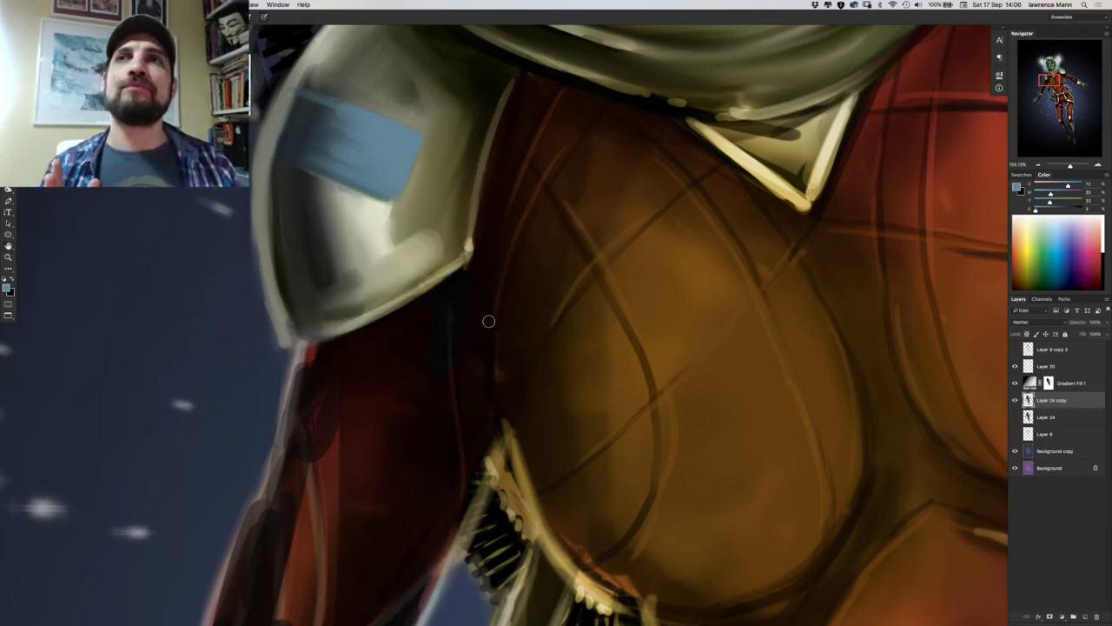
Reduce the brush size and sharpen the lower corner of the blue patch on the shoulder pad.
{"action": "right_click", "coordinate": [391, 173]}
{"action": "left_click_drag", "start_coordinate": [445, 196], "coordinate": [442, 196]}
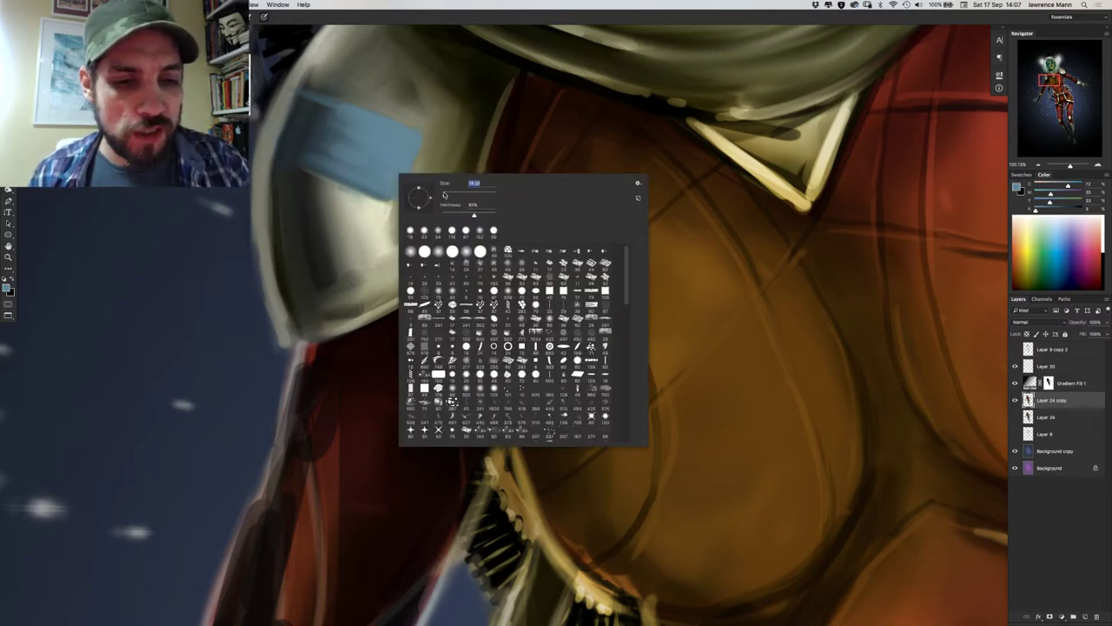
{"action": "left_click", "coordinate": [391, 178]}
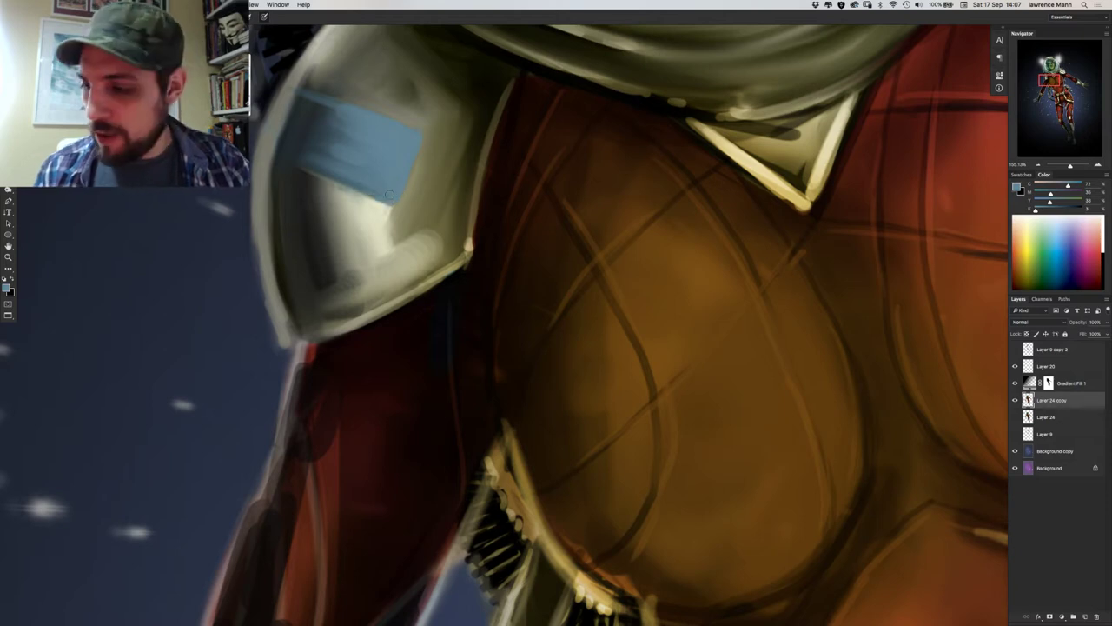
Switch to the web browser, examine the finished Space Hipster concept piece and its greyscale sketch, and return to Photoshop.
{"action": "key", "text": "super+Tab"}
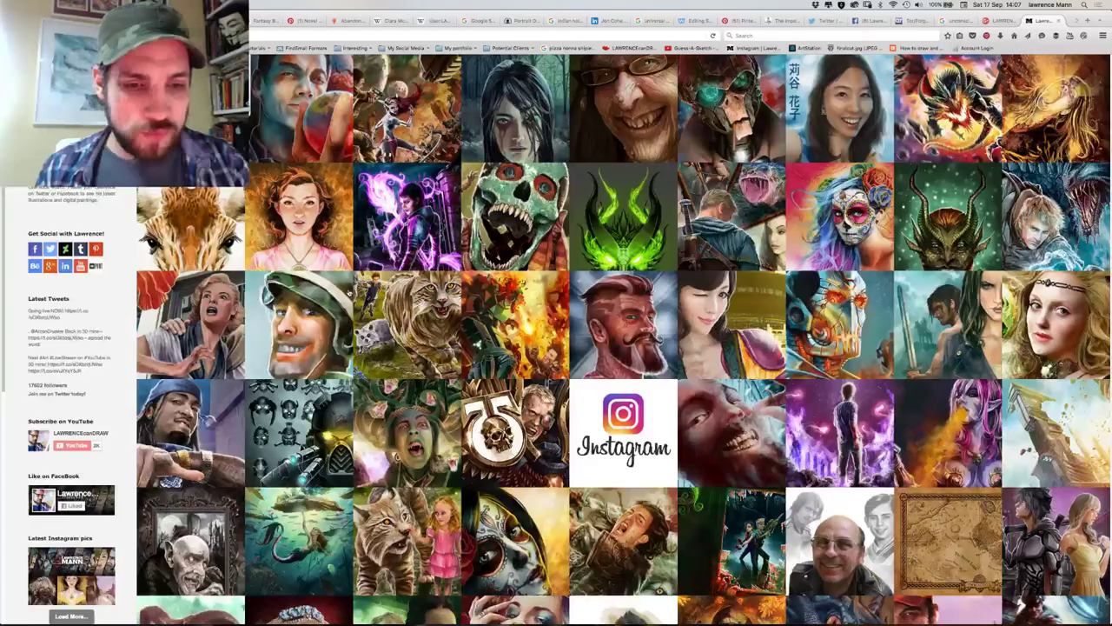
{"action": "left_click", "coordinate": [595, 338]}
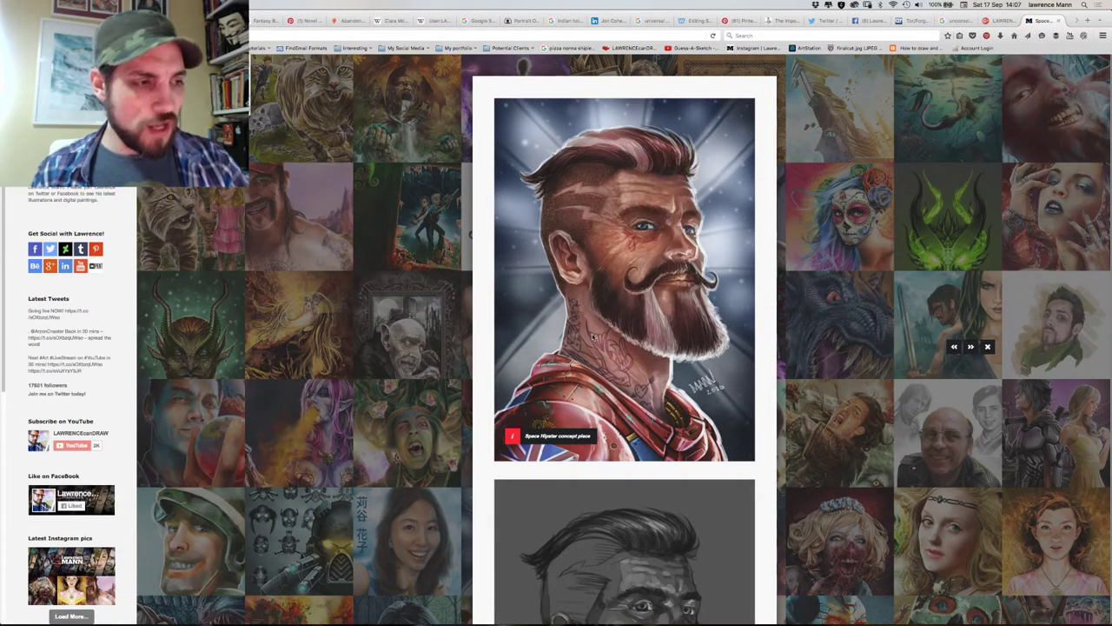
{"action": "scroll", "coordinate": [12, 341], "scroll_direction": "down", "scroll_amount": 5}
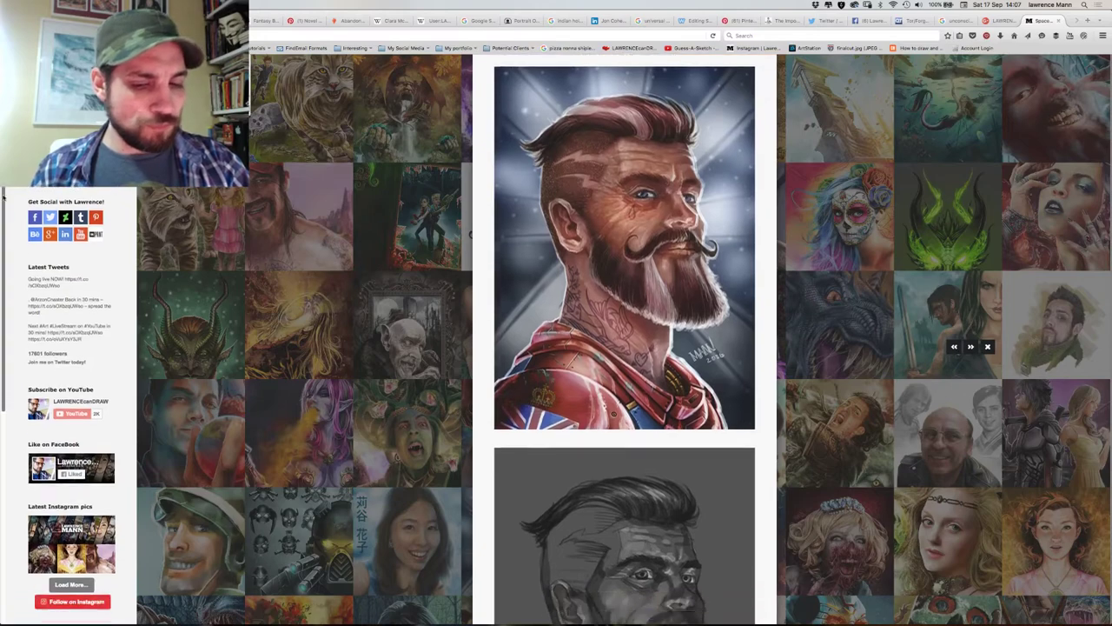
{"action": "scroll", "coordinate": [12, 342], "scroll_direction": "up", "scroll_amount": 3}
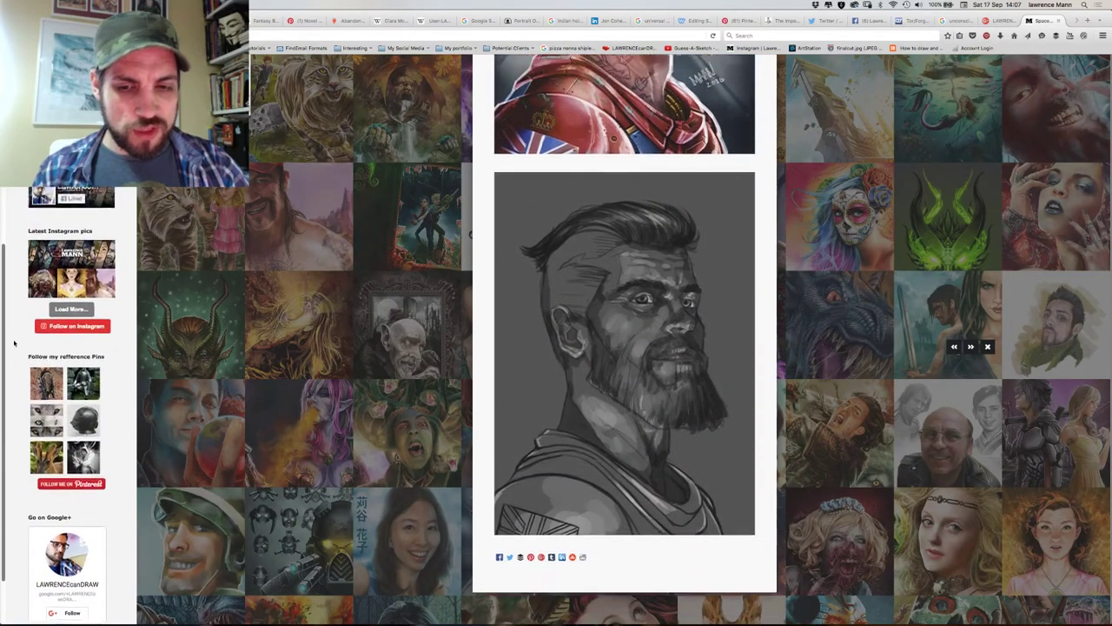
{"action": "scroll", "coordinate": [12, 341], "scroll_direction": "up", "scroll_amount": 4}
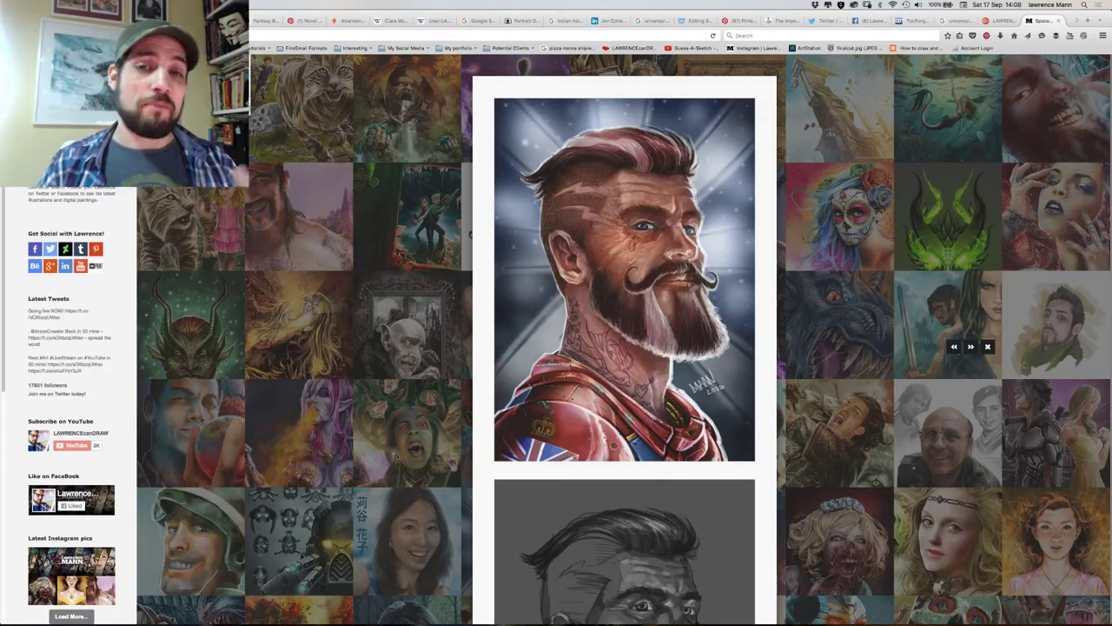
{"action": "key", "text": "super+Tab"}
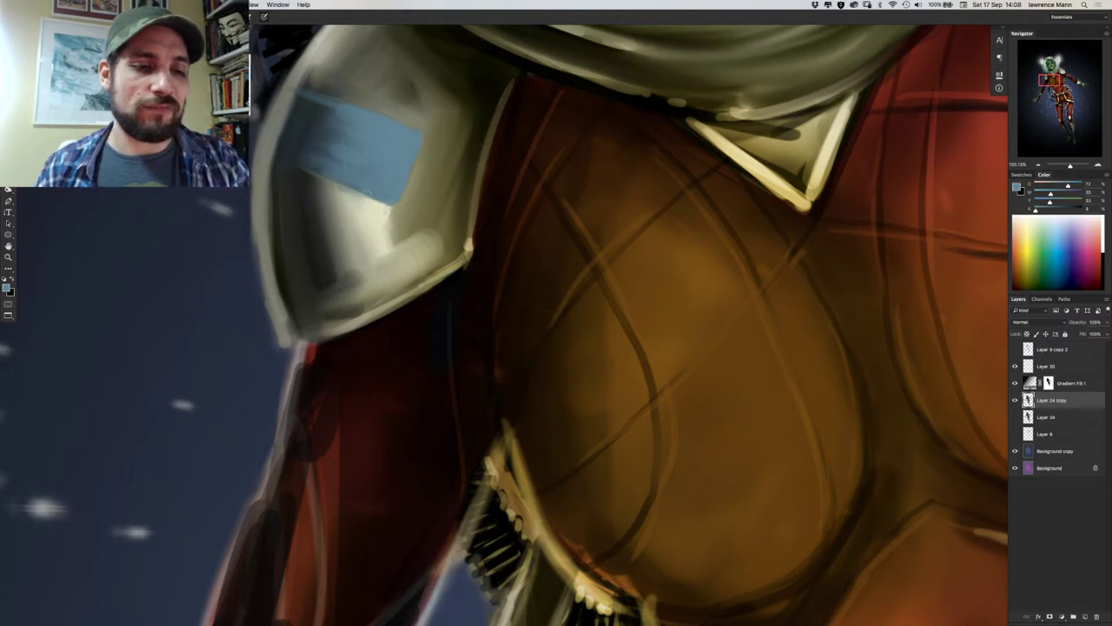
Sample the shoulder pad's pale grey and paint thin highlights along the blue patch's edge and the pad's inner rim.
{"action": "left_click", "coordinate": [373, 203], "text": "alt"}
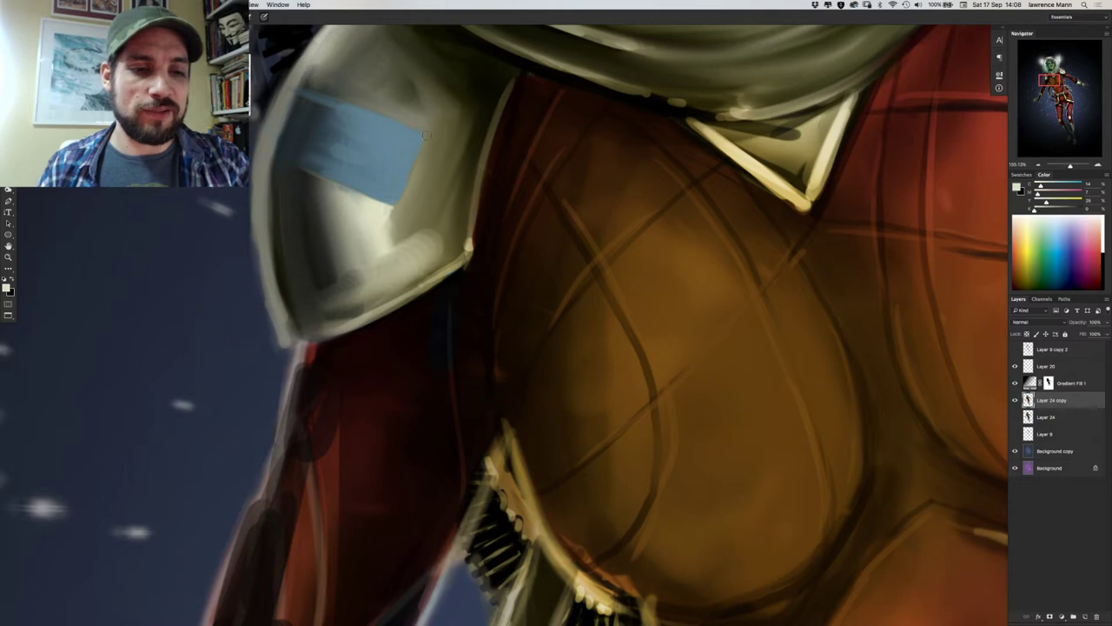
{"action": "left_click_drag", "start_coordinate": [418, 162], "coordinate": [396, 205]}
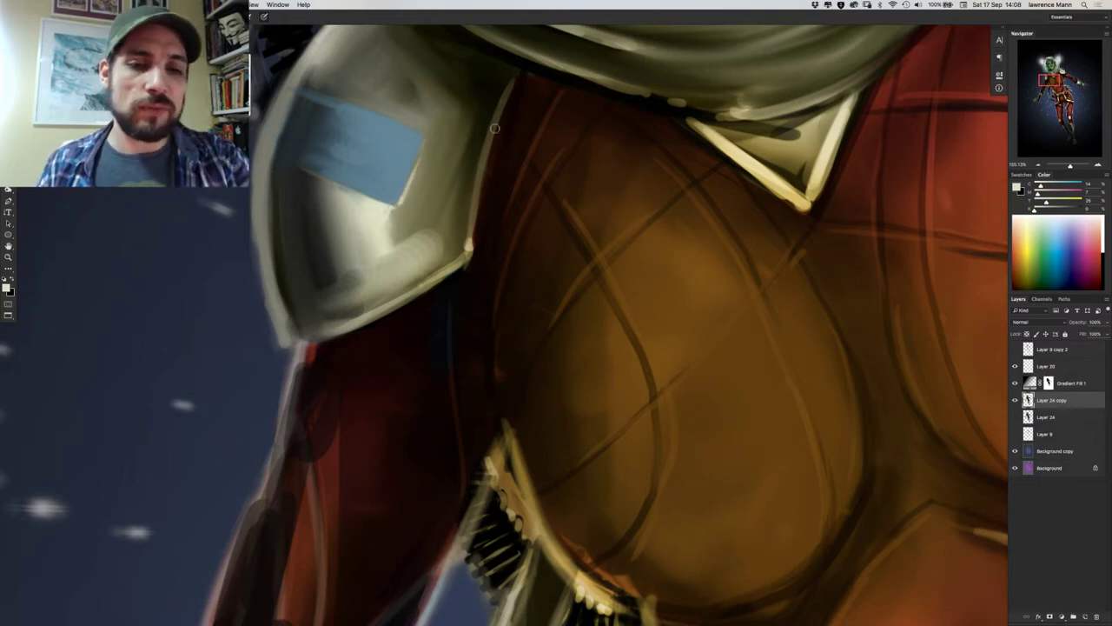
{"action": "left_click_drag", "start_coordinate": [498, 113], "coordinate": [484, 152]}
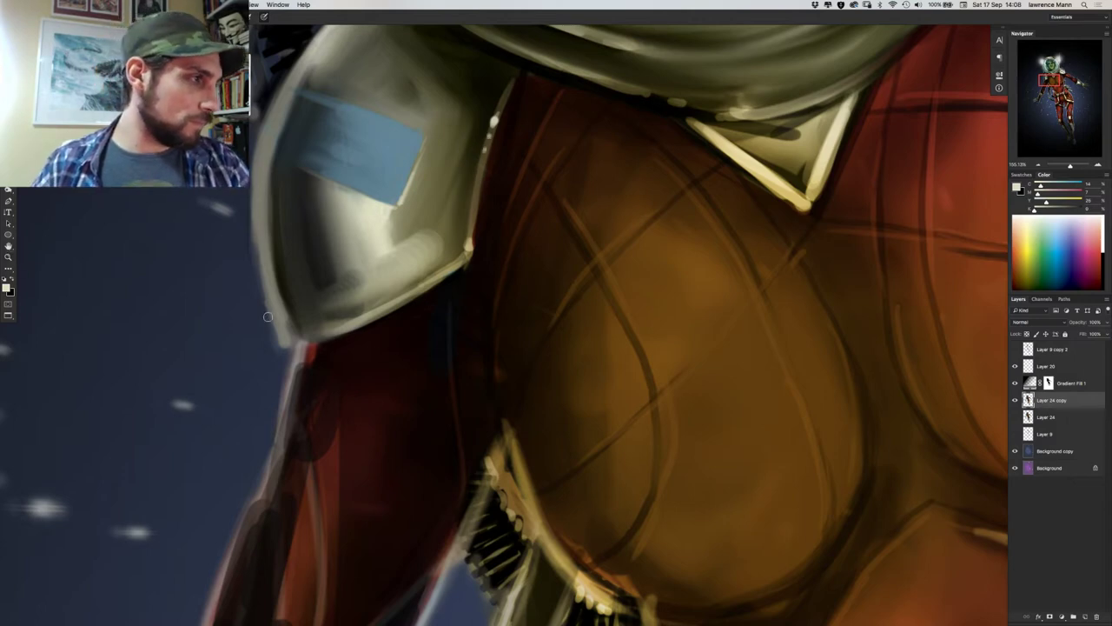
Sample blue and dark tones from the shoulder patch and shade its outer end with a soft 0% hardness brush.
{"action": "scroll", "coordinate": [266, 318], "scroll_direction": "down", "scroll_amount": 5}
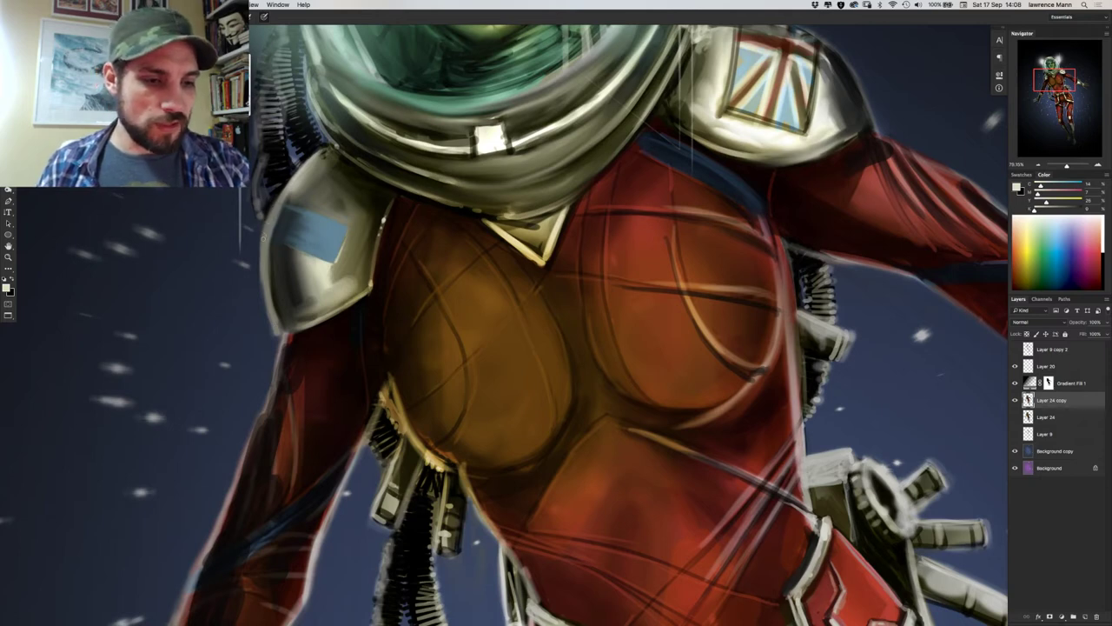
{"action": "left_click", "coordinate": [323, 244], "text": "alt"}
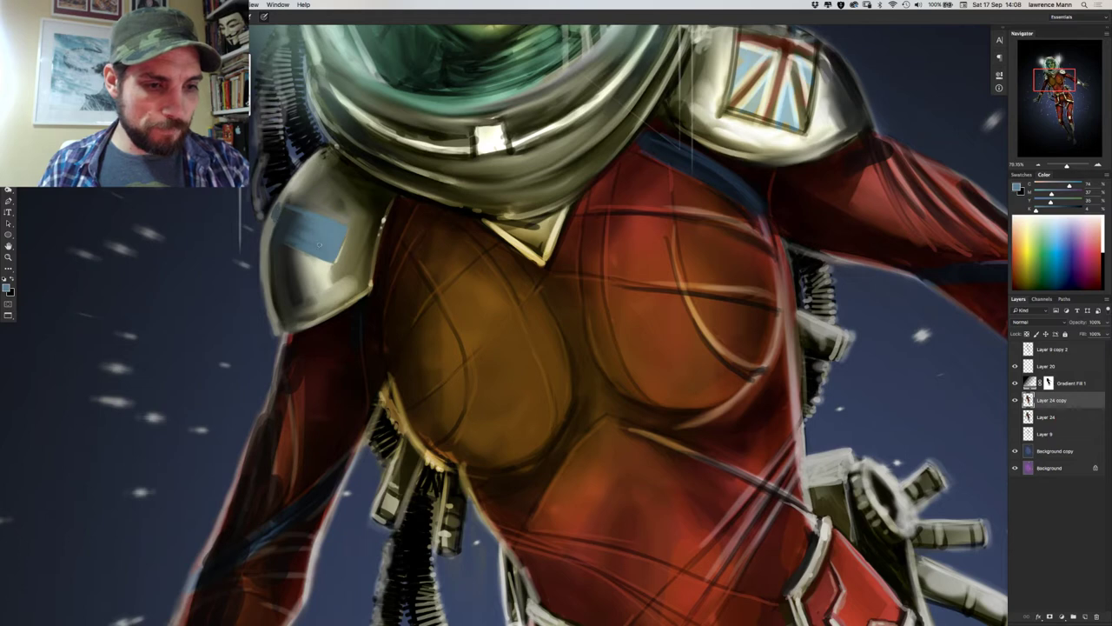
{"action": "left_click", "coordinate": [317, 222], "text": "alt"}
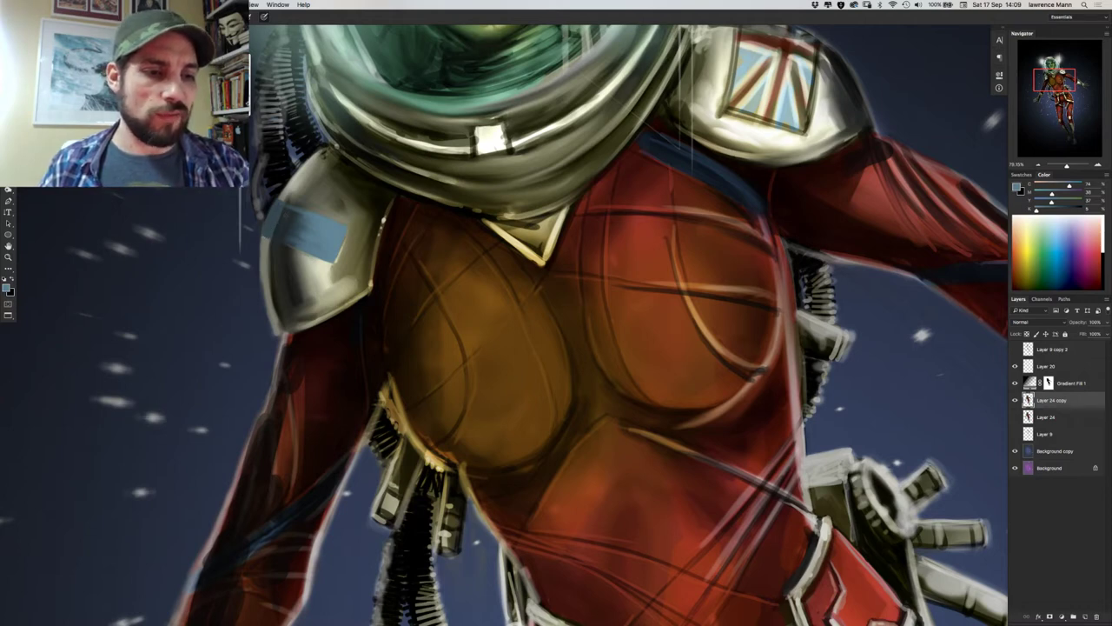
{"action": "left_click", "coordinate": [288, 210], "text": "alt"}
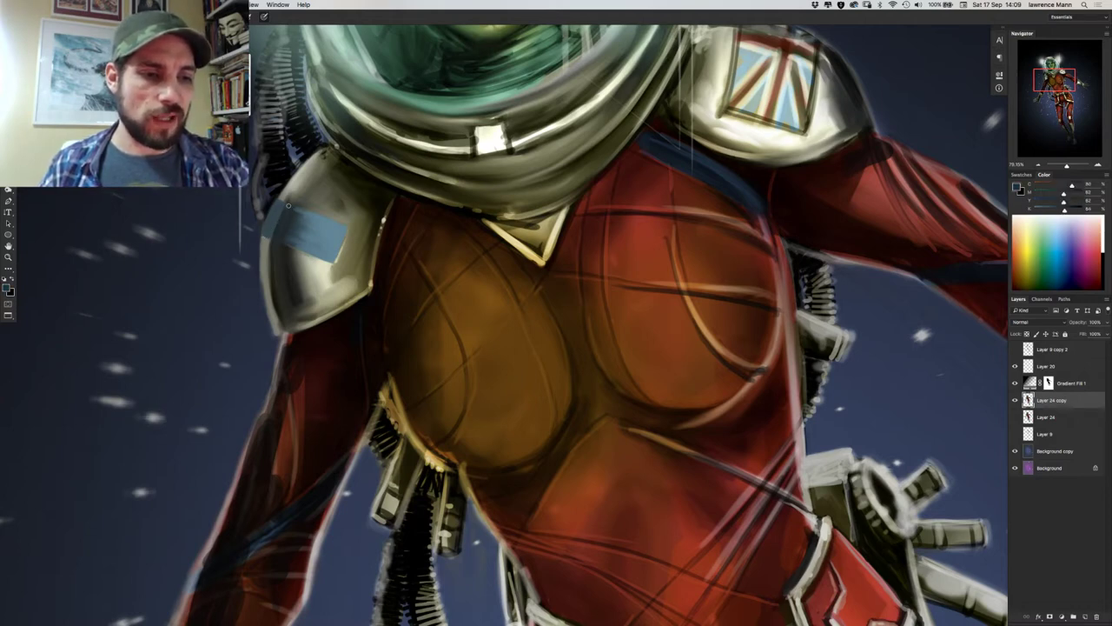
{"action": "right_click", "coordinate": [317, 233]}
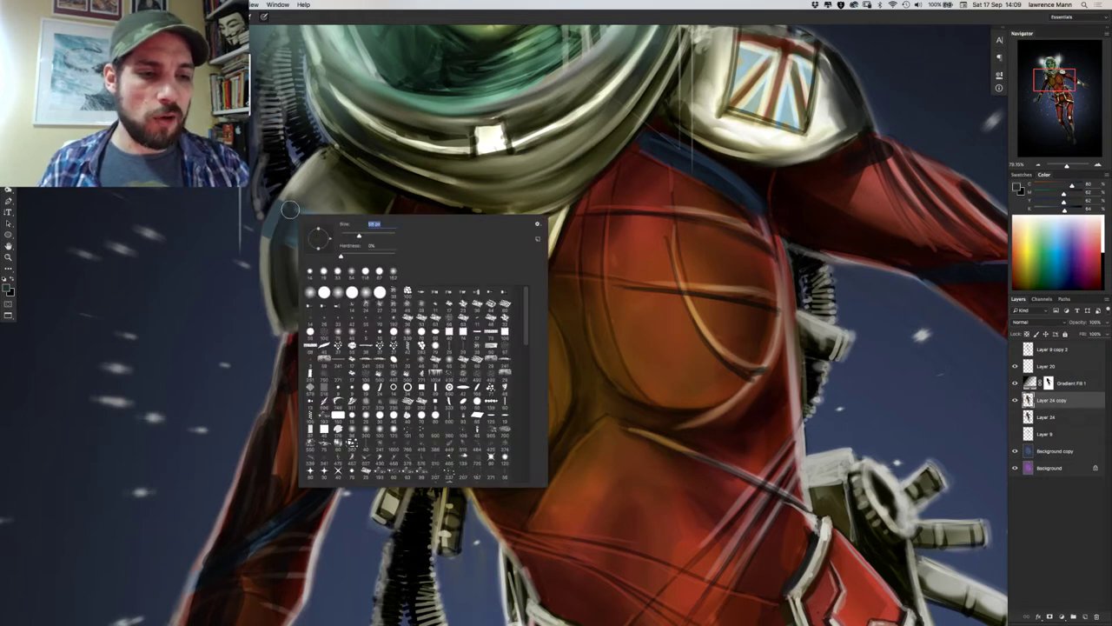
{"action": "left_click", "coordinate": [287, 210]}
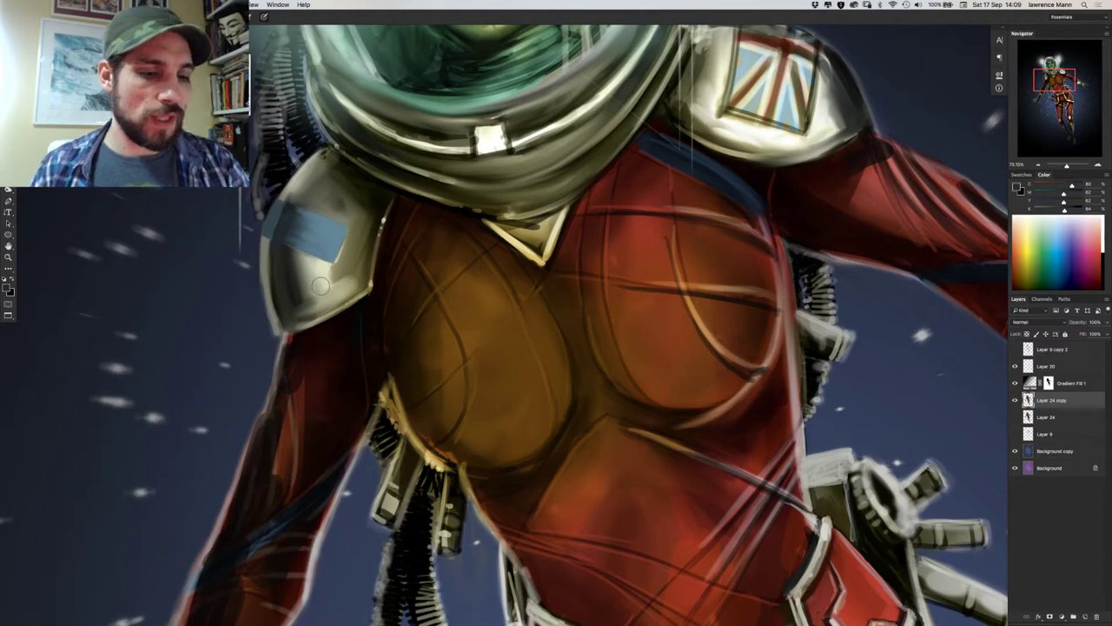
Sample the shoulder pad's pale highlight, adjust the brush and brighten the pad's lower rim.
{"action": "left_click", "coordinate": [328, 270], "text": "alt"}
{"action": "right_click", "coordinate": [337, 300]}
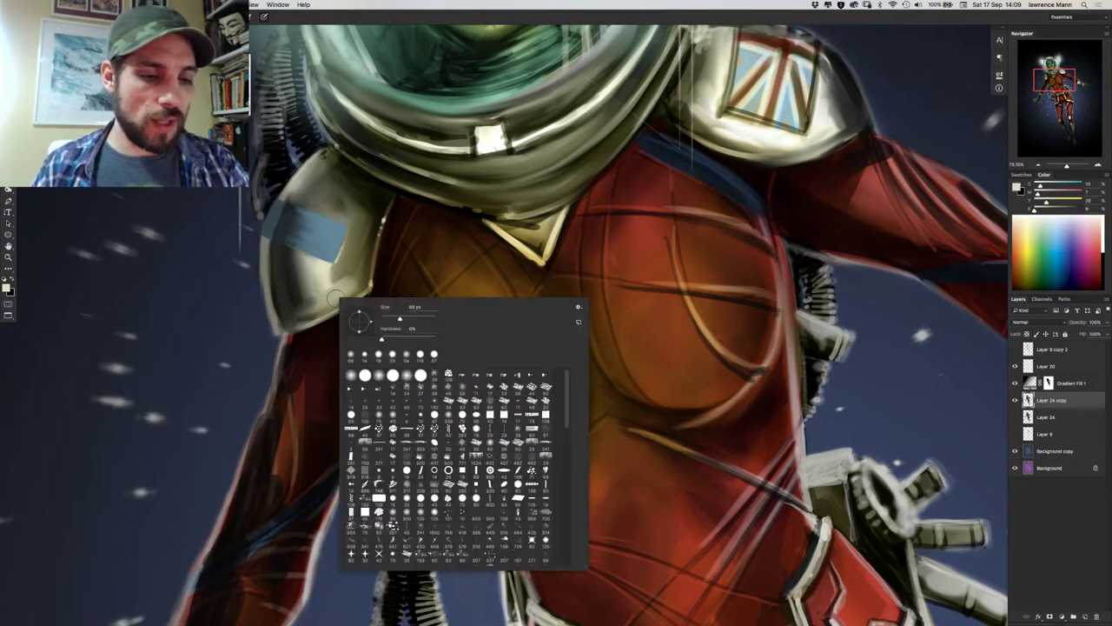
{"action": "left_click", "coordinate": [387, 318]}
{"action": "left_click", "coordinate": [384, 326]}
{"action": "key", "text": "Return"}
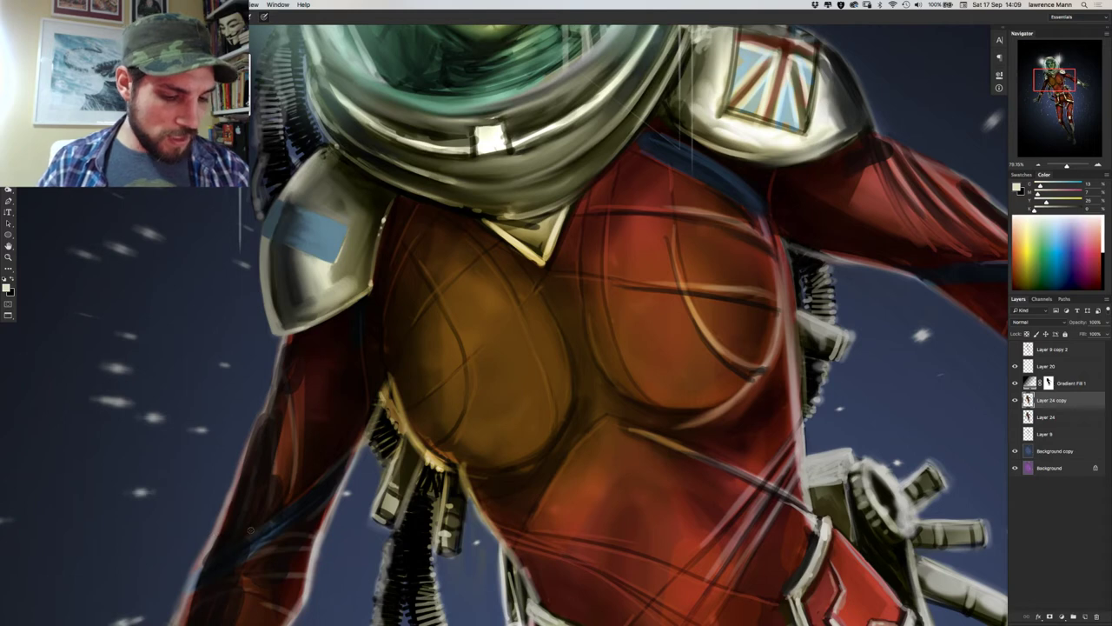
Sample light greys from the sleeve and shoulder pad edges to refine the rim light along the arm.
{"action": "left_click", "coordinate": [316, 546], "text": "alt"}
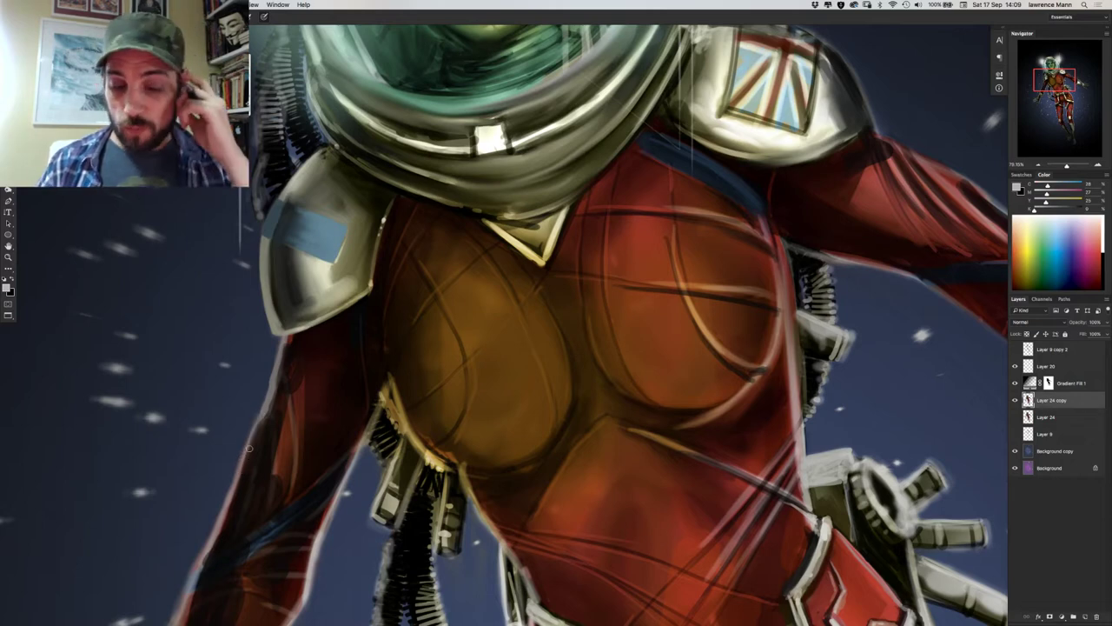
{"action": "left_click", "coordinate": [291, 183], "text": "alt"}
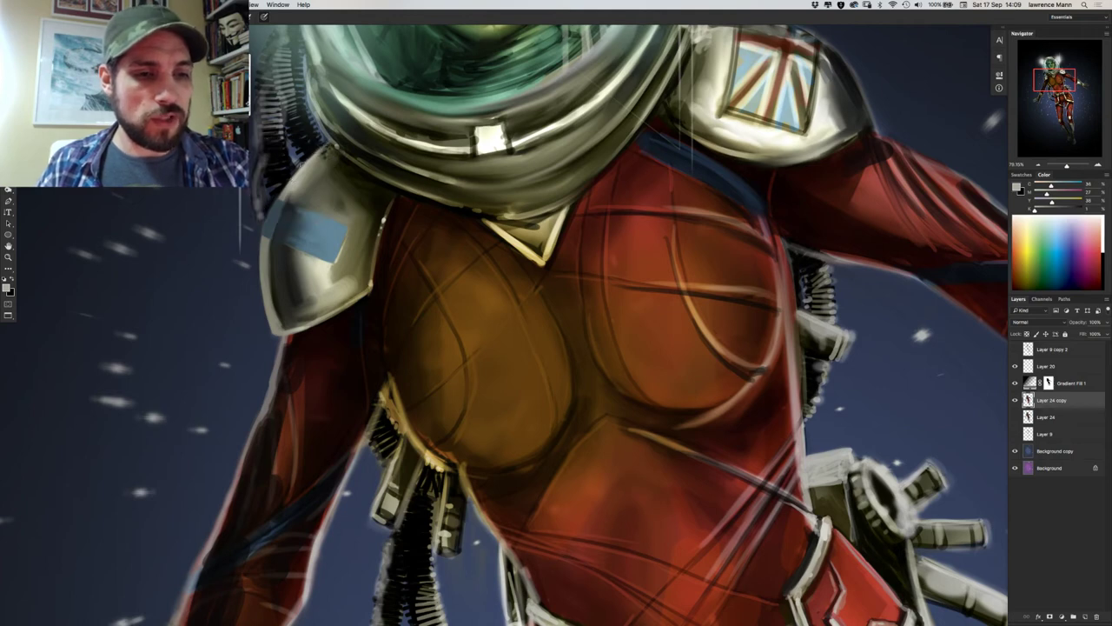
Brighten the collar's square clasp with sampled white and shade the triangular tab below the collar with dark olive.
{"action": "left_click", "coordinate": [497, 135], "text": "alt"}
{"action": "left_click", "coordinate": [502, 128], "text": "alt"}
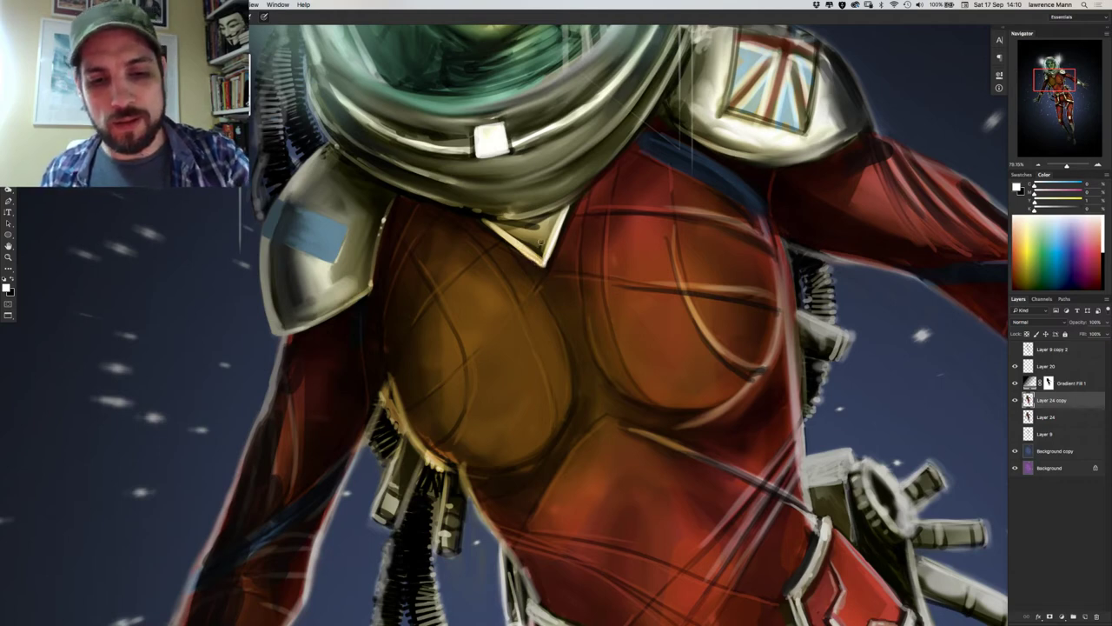
{"action": "left_click", "coordinate": [540, 244], "text": "alt"}
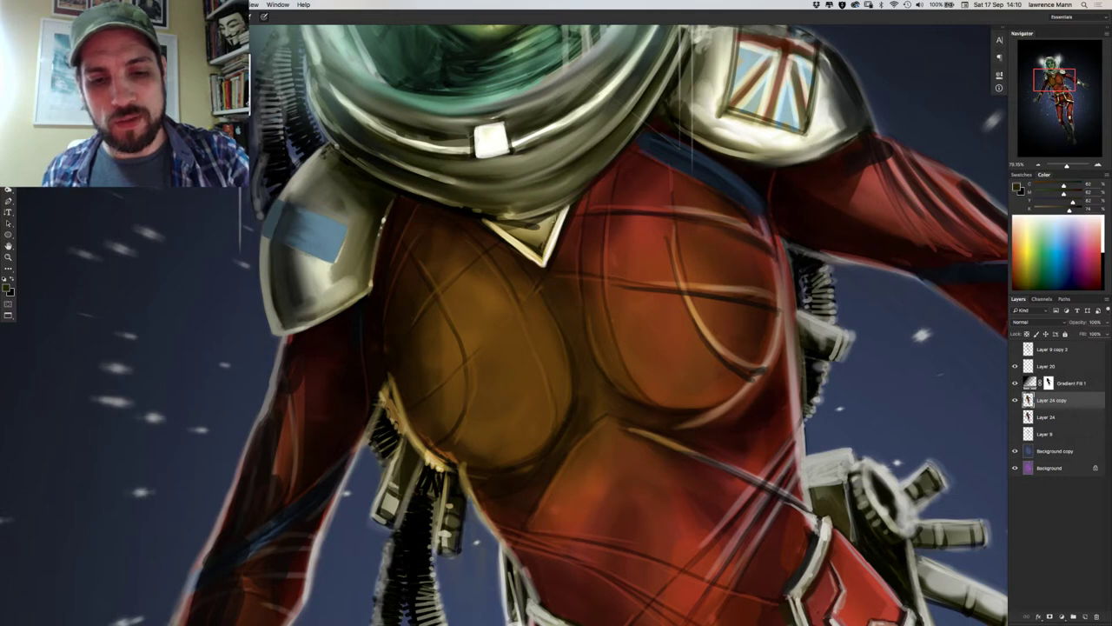
{"action": "mouse_move", "coordinate": [552, 216]}
{"action": "left_mouse_down"}
{"action": "mouse_move", "coordinate": [541, 251]}
{"action": "mouse_move", "coordinate": [550, 228]}
{"action": "left_mouse_up"}
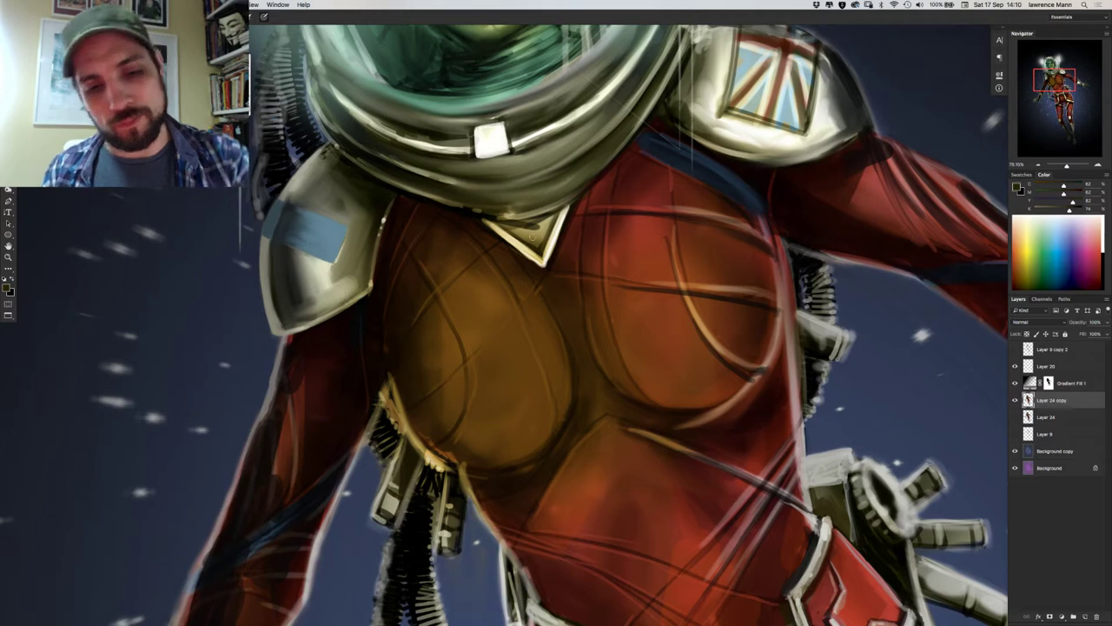
Sample olive and pale tones from the triangular tab below the collar and smooth the shading of its inner face.
{"action": "left_click", "coordinate": [537, 234], "text": "alt"}
{"action": "left_click_drag", "start_coordinate": [543, 223], "coordinate": [512, 224]}
{"action": "left_click", "coordinate": [533, 226]}
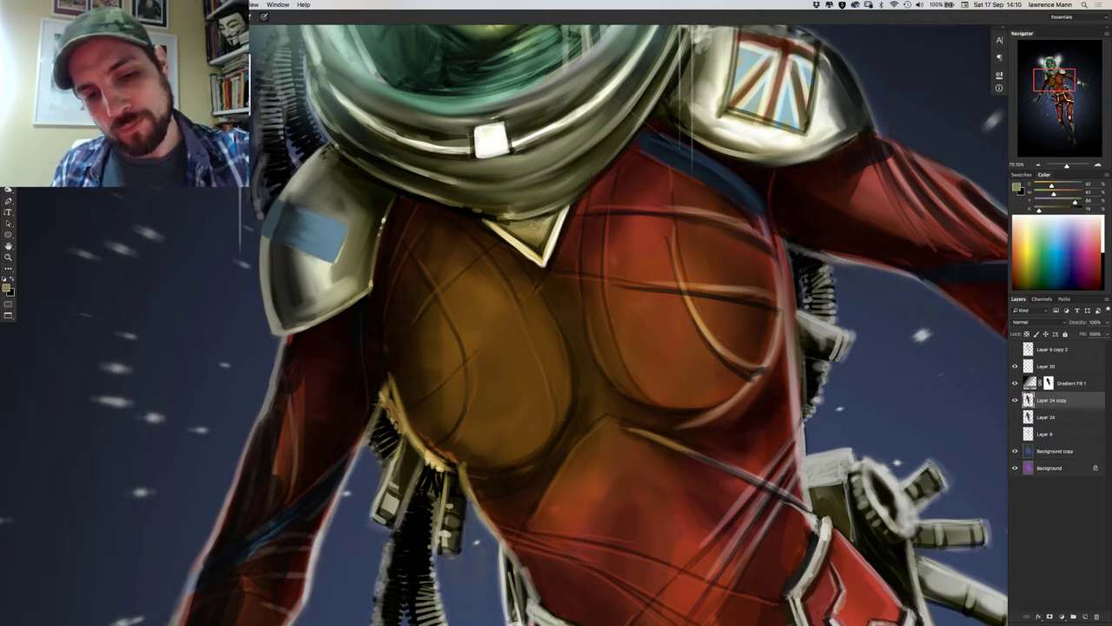
{"action": "left_click", "coordinate": [538, 247], "text": "alt"}
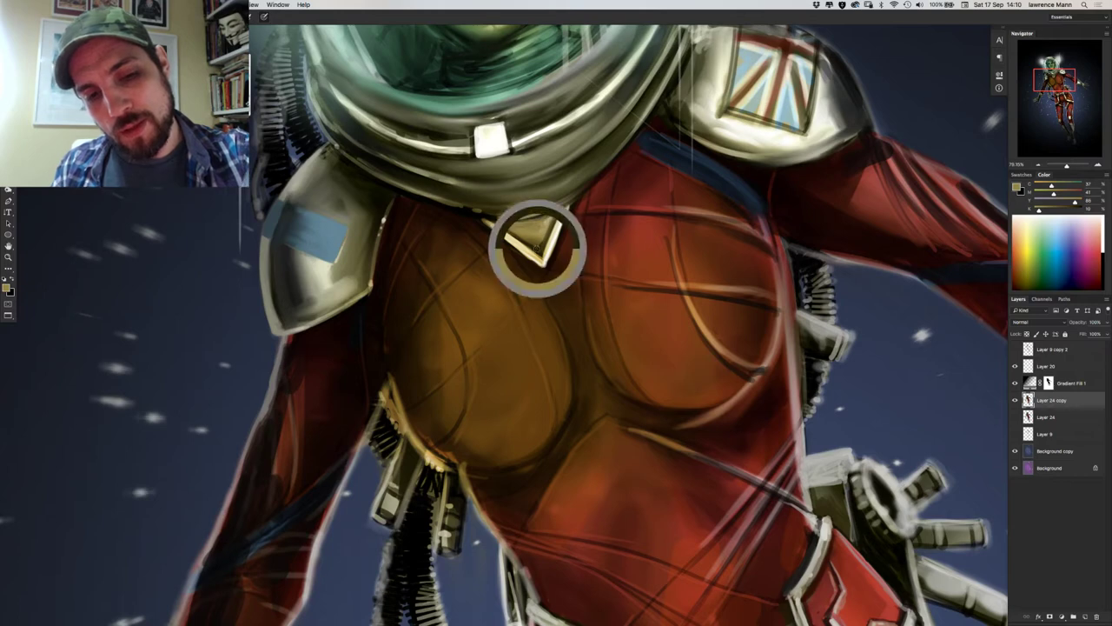
{"action": "mouse_move", "coordinate": [535, 221]}
{"action": "left_mouse_down"}
{"action": "mouse_move", "coordinate": [510, 227]}
{"action": "mouse_move", "coordinate": [553, 214]}
{"action": "mouse_move", "coordinate": [510, 223]}
{"action": "left_mouse_up"}
{"action": "left_click", "coordinate": [508, 225], "text": "alt"}
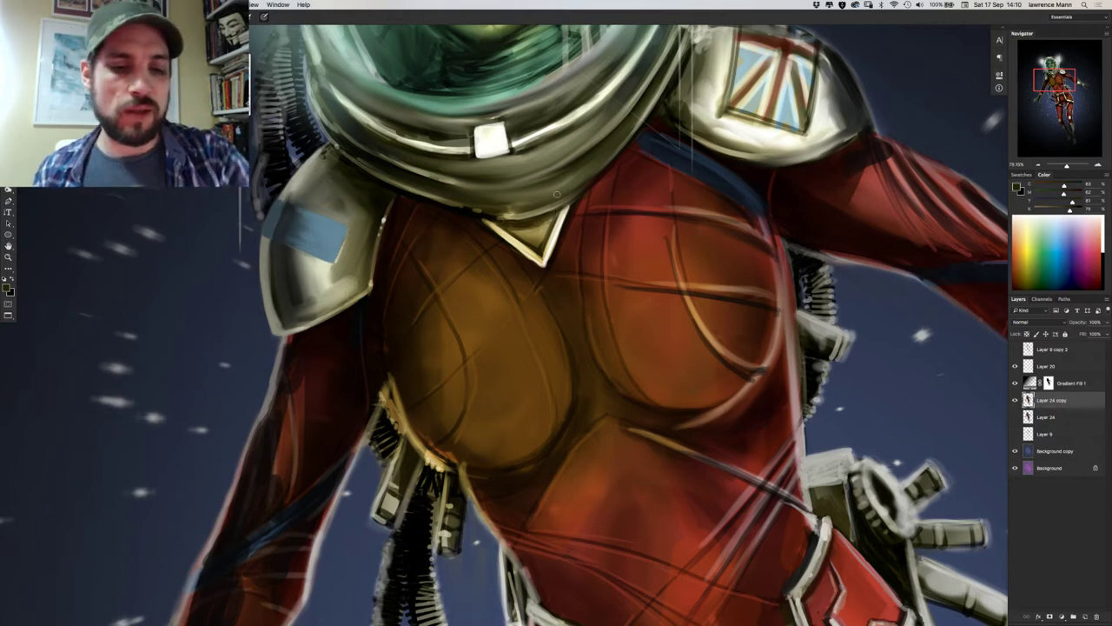
{"action": "left_click", "coordinate": [508, 217], "text": "alt"}
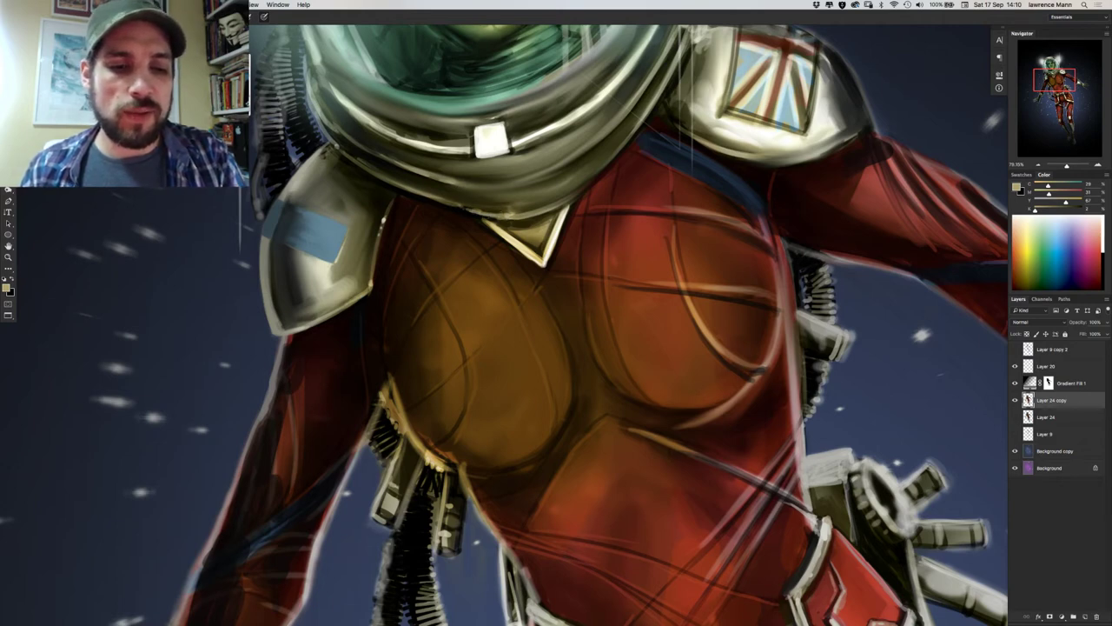
Sample brown and olive tones around the collar's lower rim and clean up the rim beside the triangular tab.
{"action": "left_click", "coordinate": [443, 202], "text": "alt"}
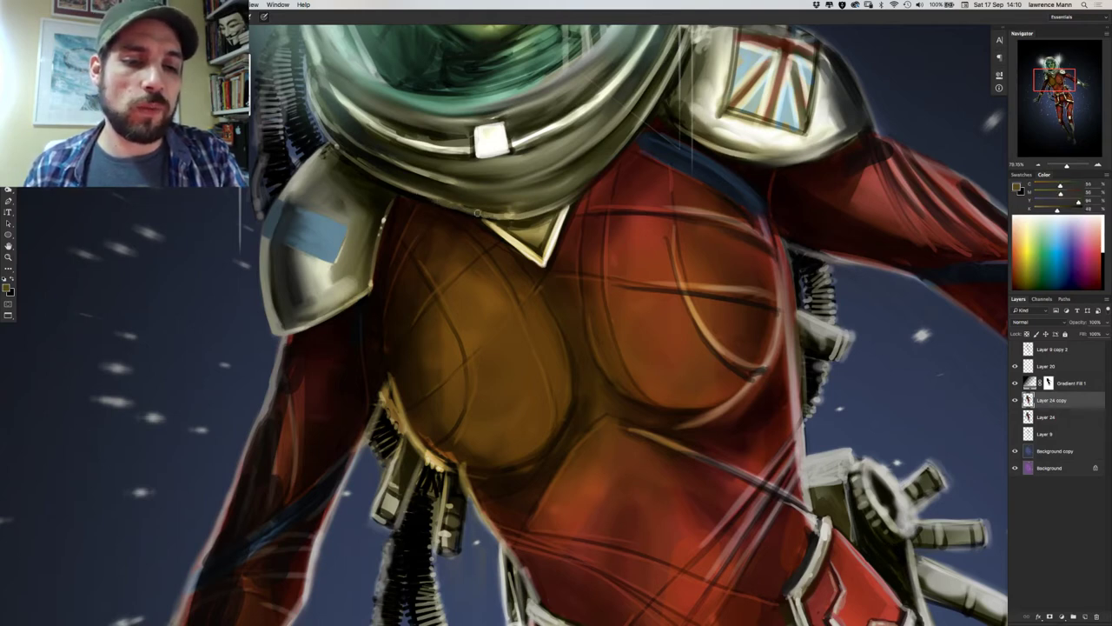
{"action": "left_click", "coordinate": [474, 205], "text": "alt"}
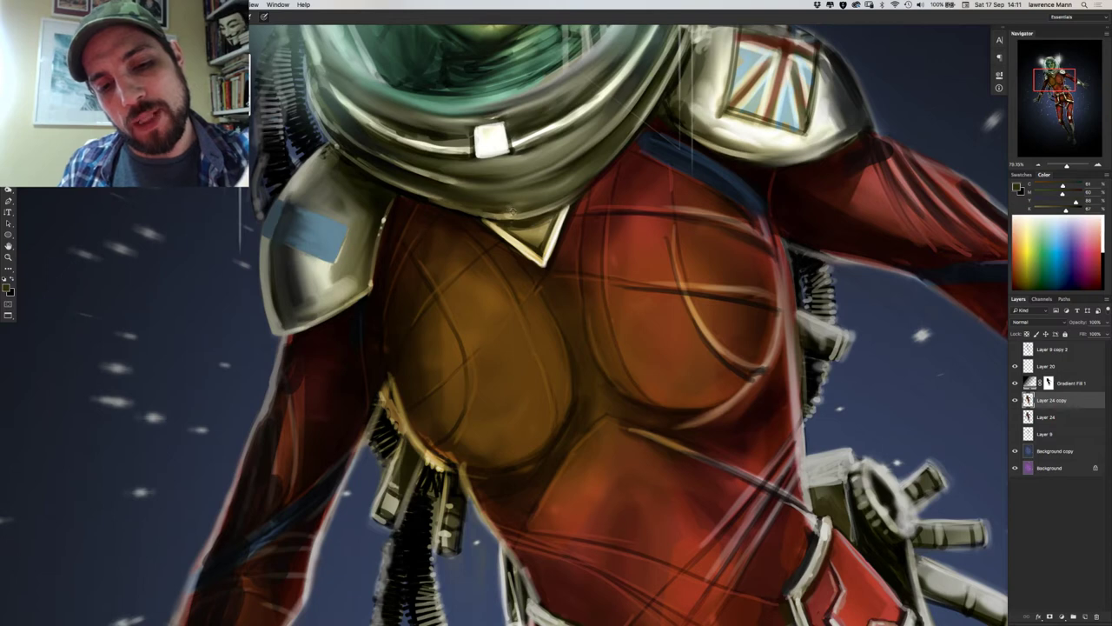
{"action": "left_click", "coordinate": [511, 211], "text": "alt"}
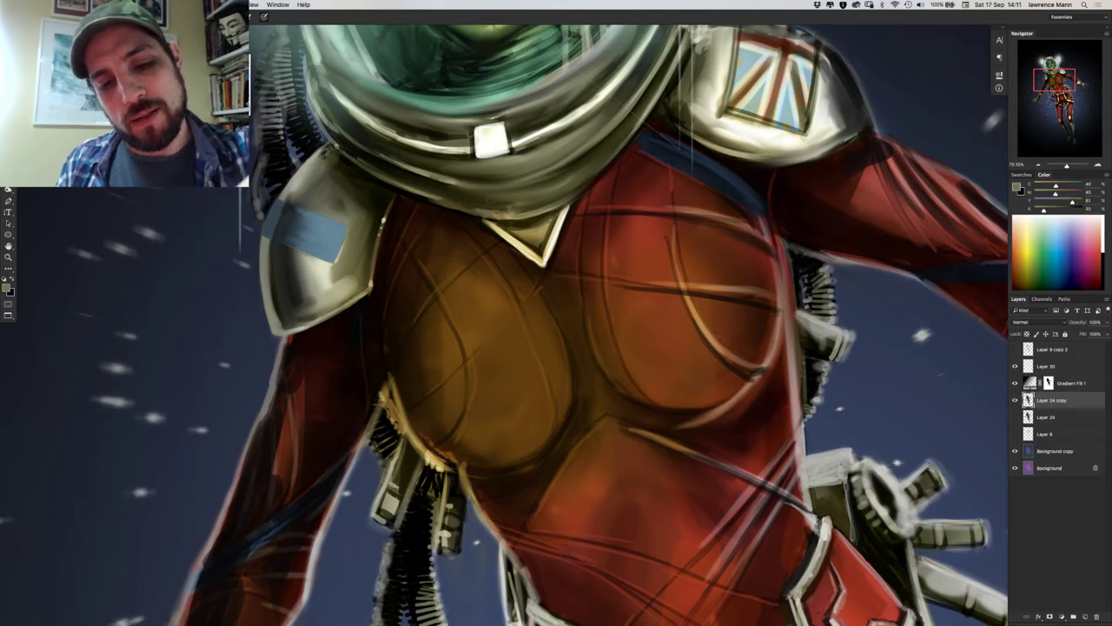
{"action": "left_click", "coordinate": [522, 223], "text": "alt"}
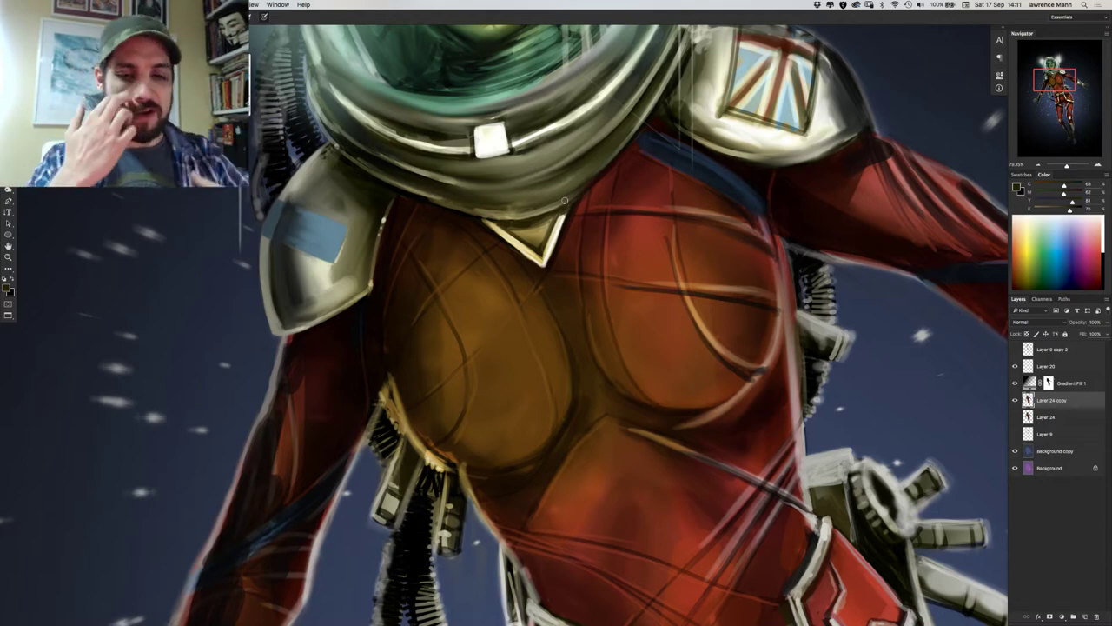
Adjust the brush's size and hardness, sample a dark tone beside the triangular tab and deepen the shadow under the collar.
{"action": "right_click", "coordinate": [508, 234]}
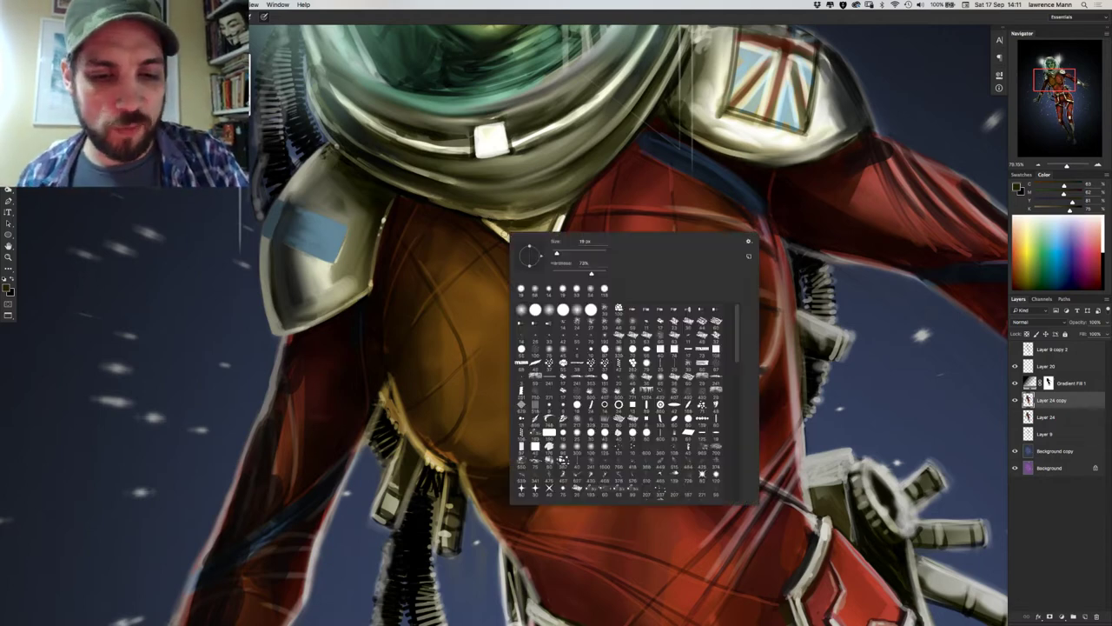
{"action": "left_click", "coordinate": [583, 274]}
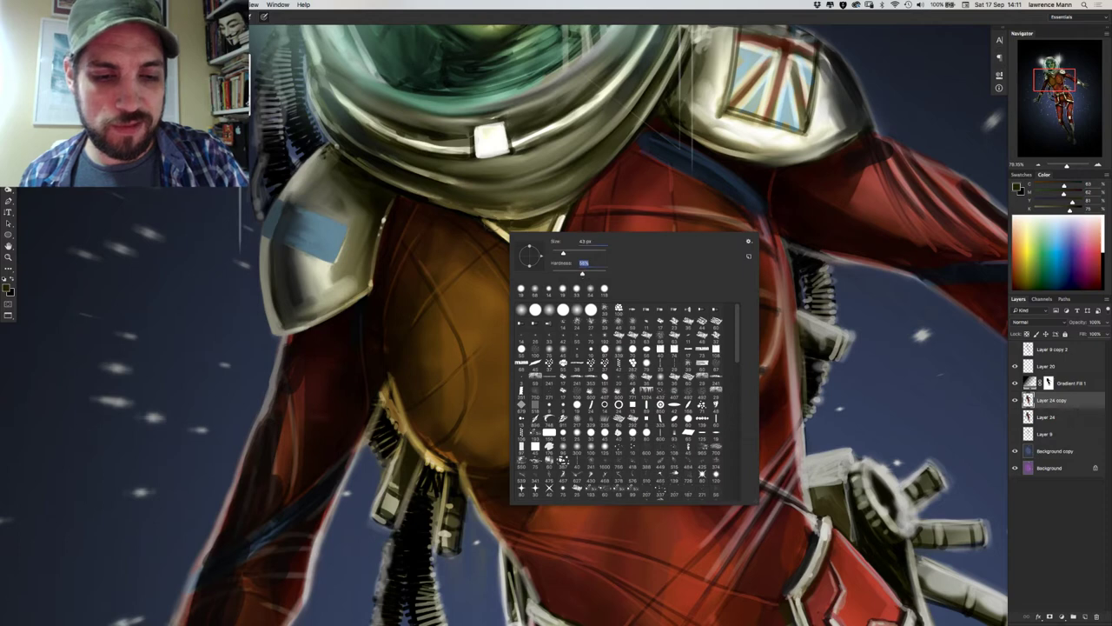
{"action": "left_click", "coordinate": [497, 224]}
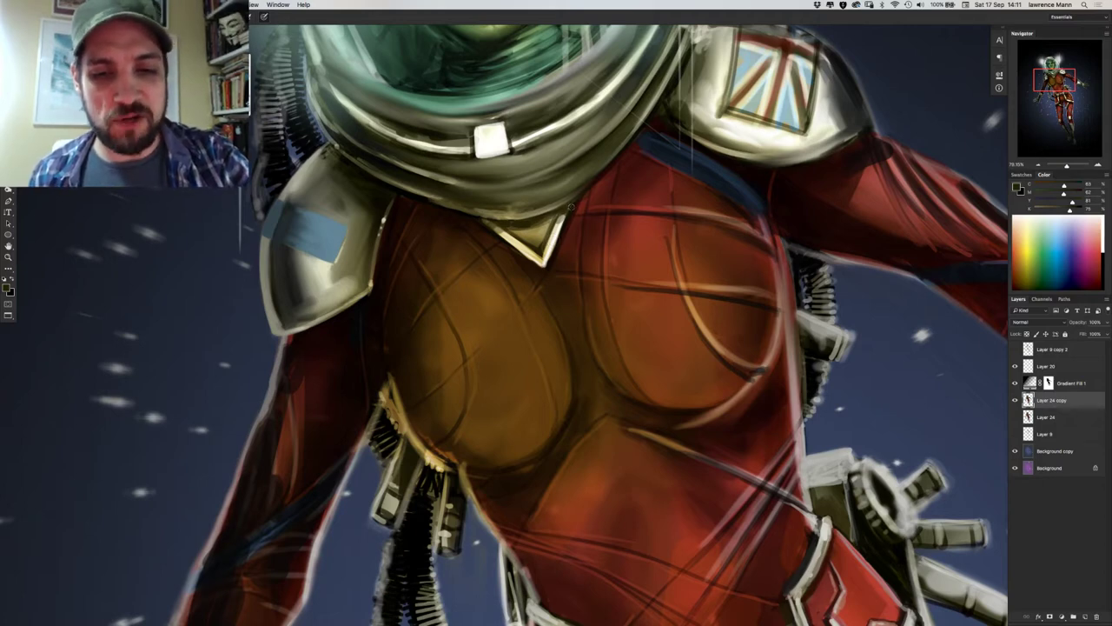
{"action": "left_click", "coordinate": [572, 206], "text": "alt"}
{"action": "key", "text": "]"}
{"action": "key", "text": "]"}
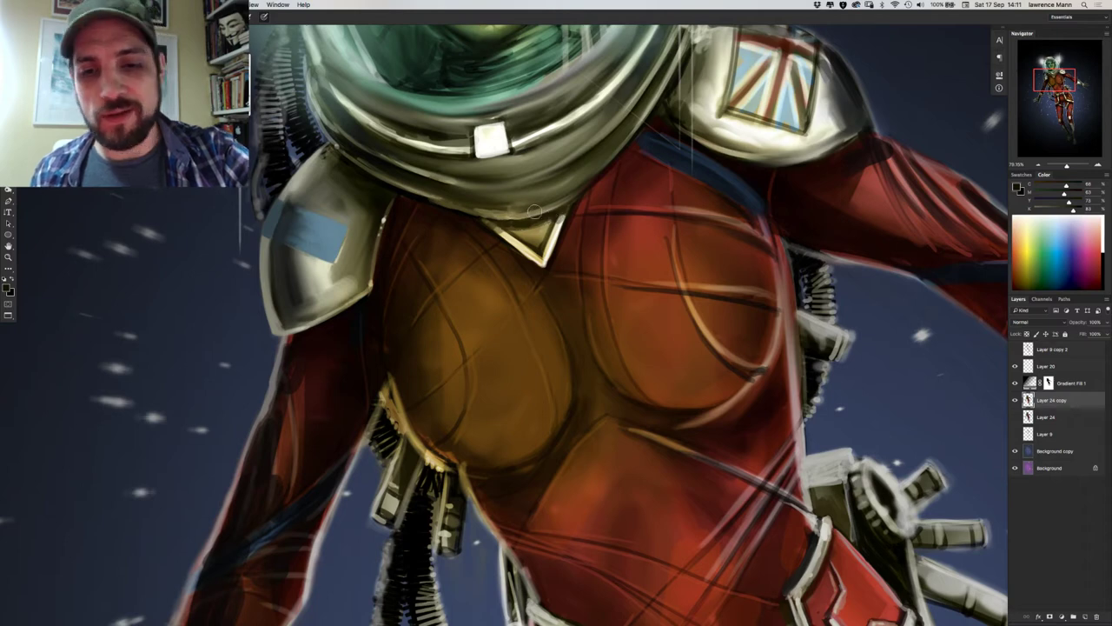
Reduce the brush size and darken the shadow where the collar meets the blue chest stripe.
{"action": "mouse_move", "coordinate": [506, 272]}
{"action": "left_mouse_down"}
{"action": "mouse_move", "coordinate": [339, 365]}
{"action": "mouse_move", "coordinate": [321, 361]}
{"action": "left_mouse_up"}
{"action": "right_click", "coordinate": [469, 292]}
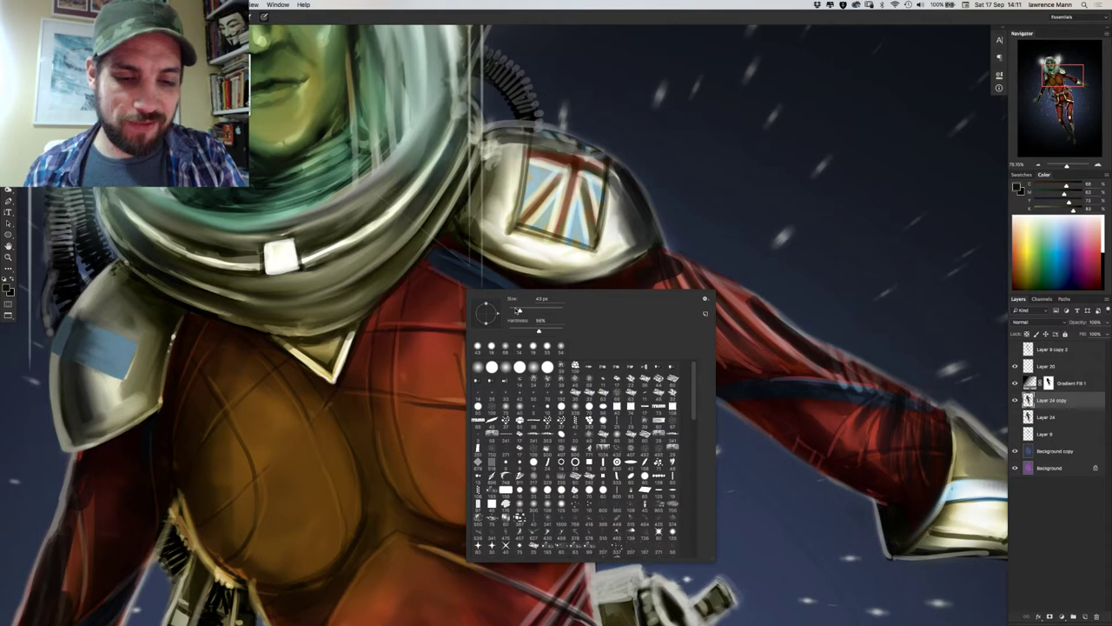
{"action": "left_click", "coordinate": [516, 309]}
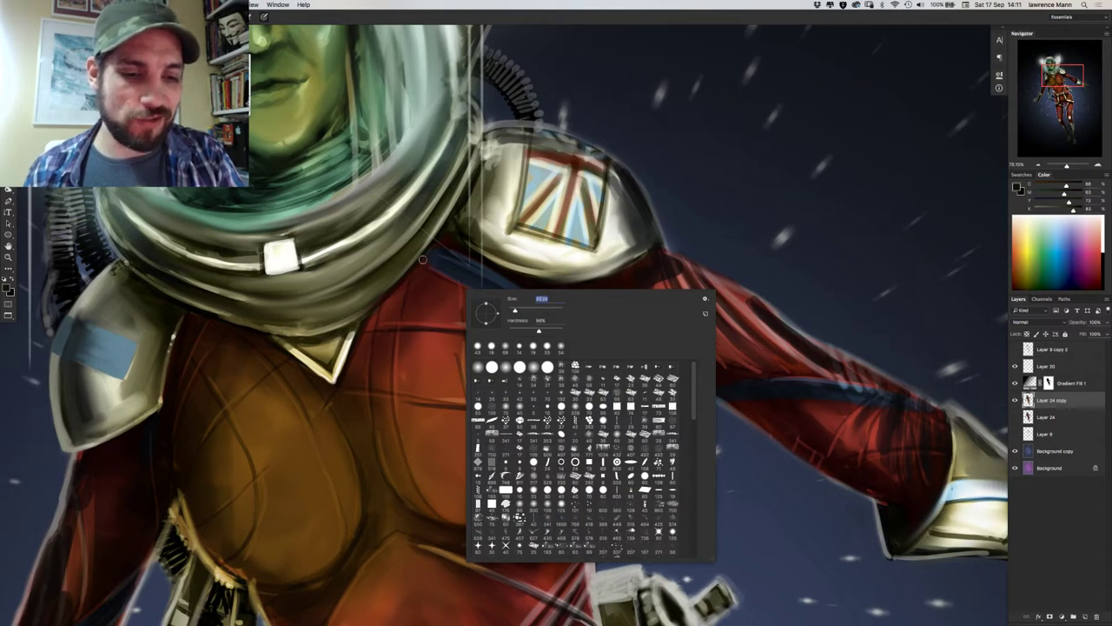
{"action": "key", "text": "Return"}
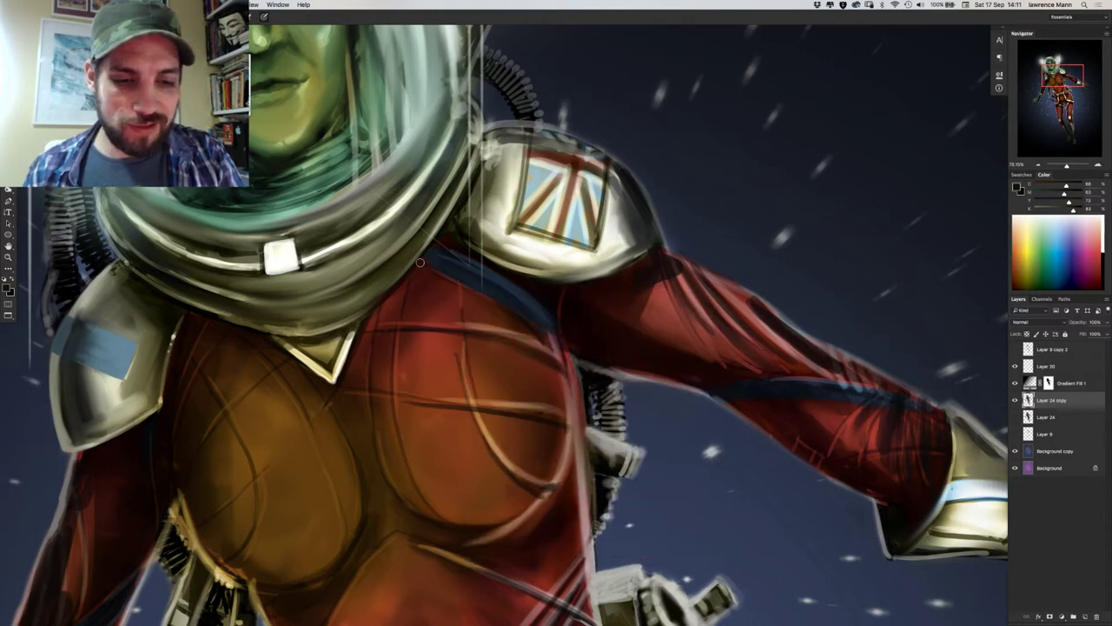
{"action": "left_click_drag", "start_coordinate": [445, 276], "coordinate": [493, 301]}
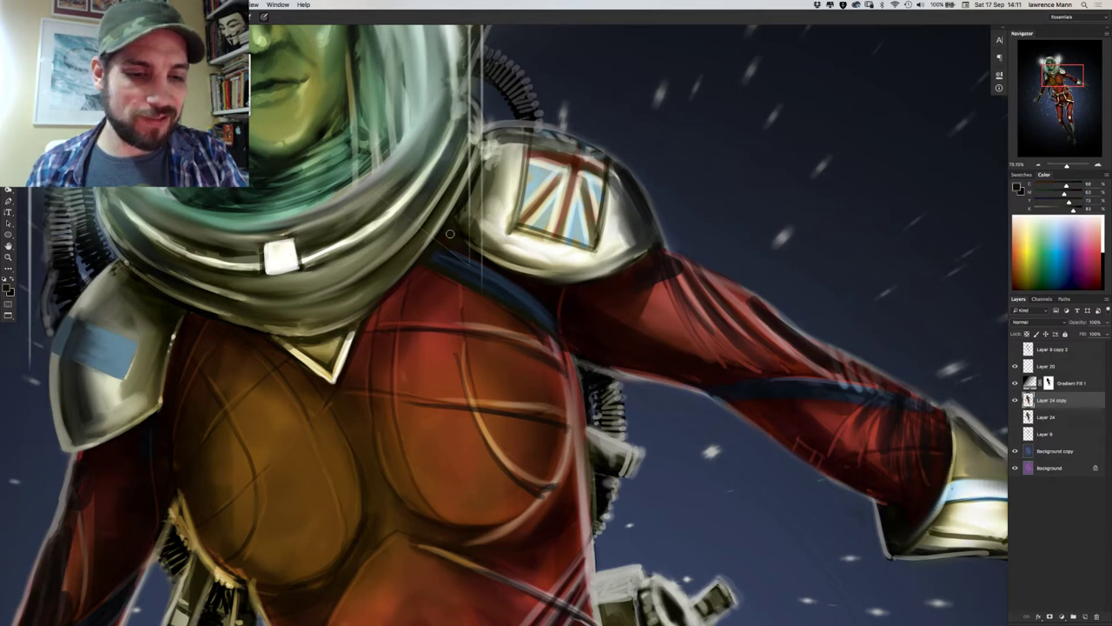
Sample blues from the chest stripe and the shoulder patch and paint a lighter highlight along the chest stripe.
{"action": "left_click", "coordinate": [503, 279], "text": "alt"}
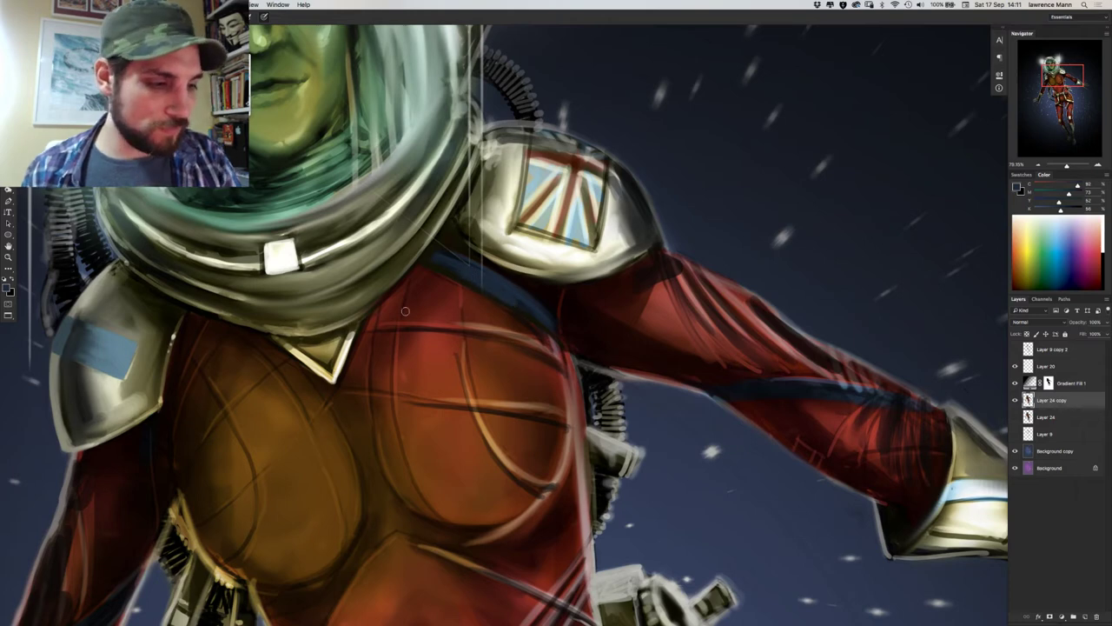
{"action": "left_click", "coordinate": [107, 335], "text": "alt"}
{"action": "left_click", "coordinate": [118, 338], "text": "alt"}
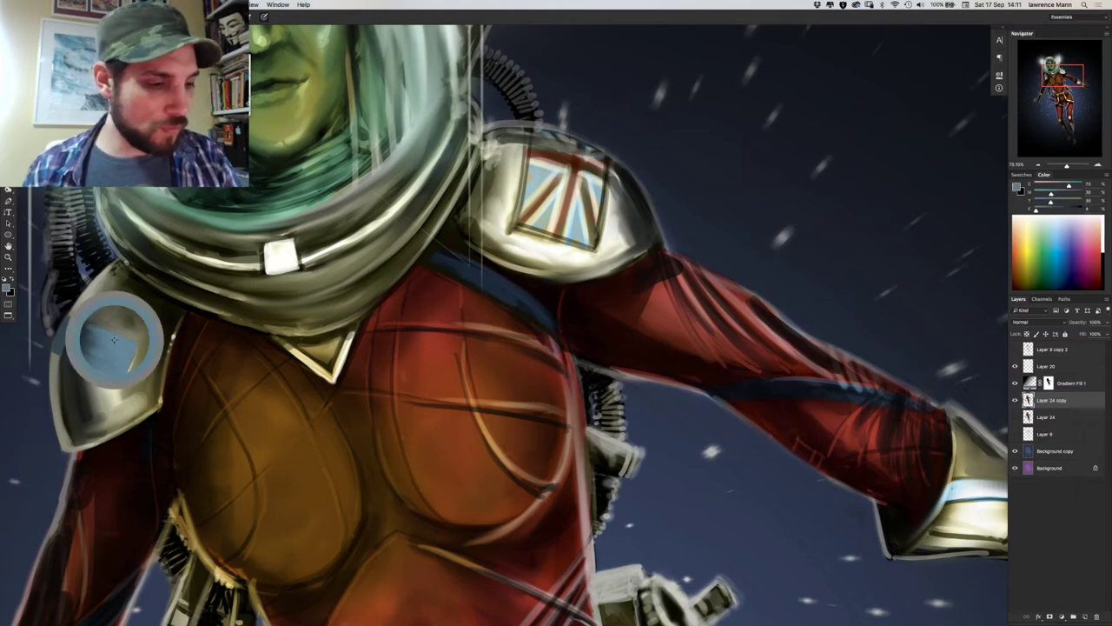
{"action": "left_click", "coordinate": [496, 280], "text": "alt"}
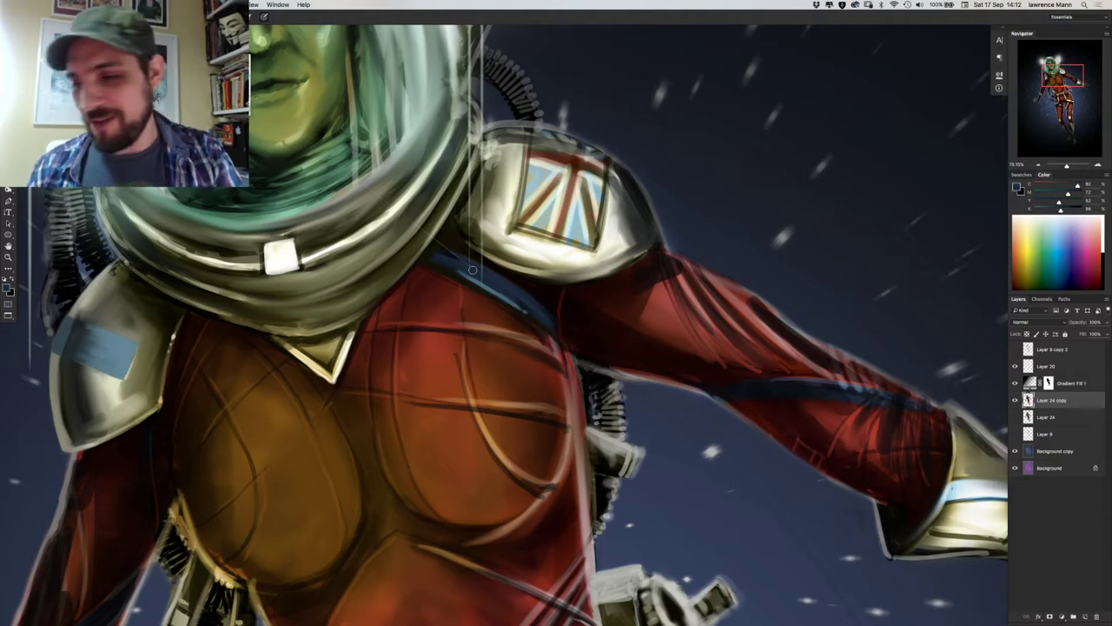
Erase the stray vertical streaks over the blue chest stripe on the layer above Gradient Fill 1 with a 0% hardness eraser.
{"action": "left_click", "coordinate": [1044, 367]}
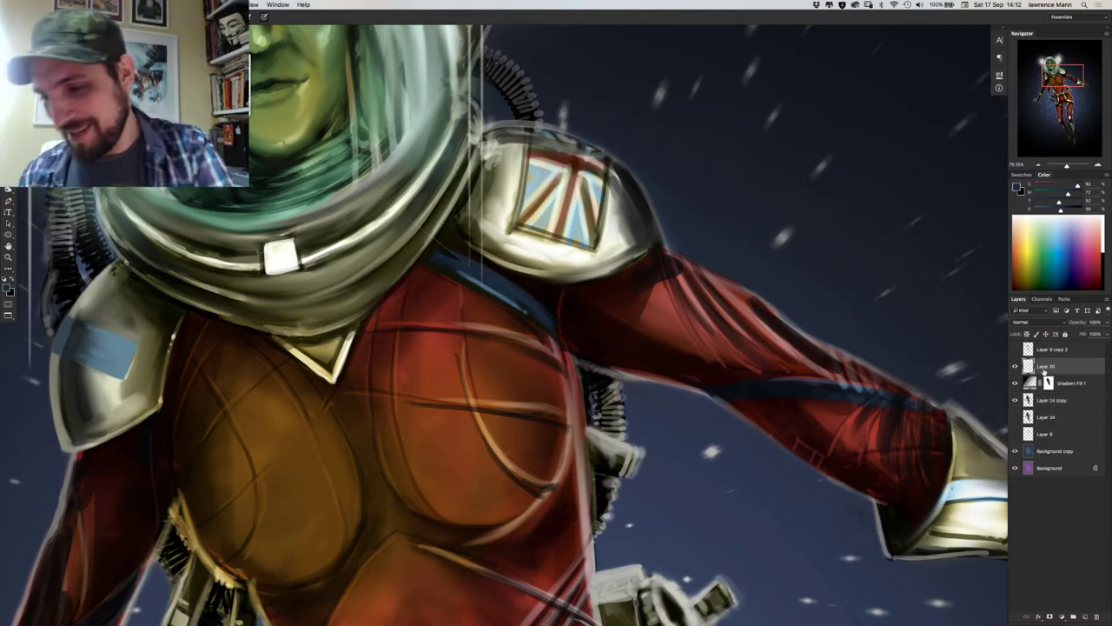
{"action": "key", "text": "e"}
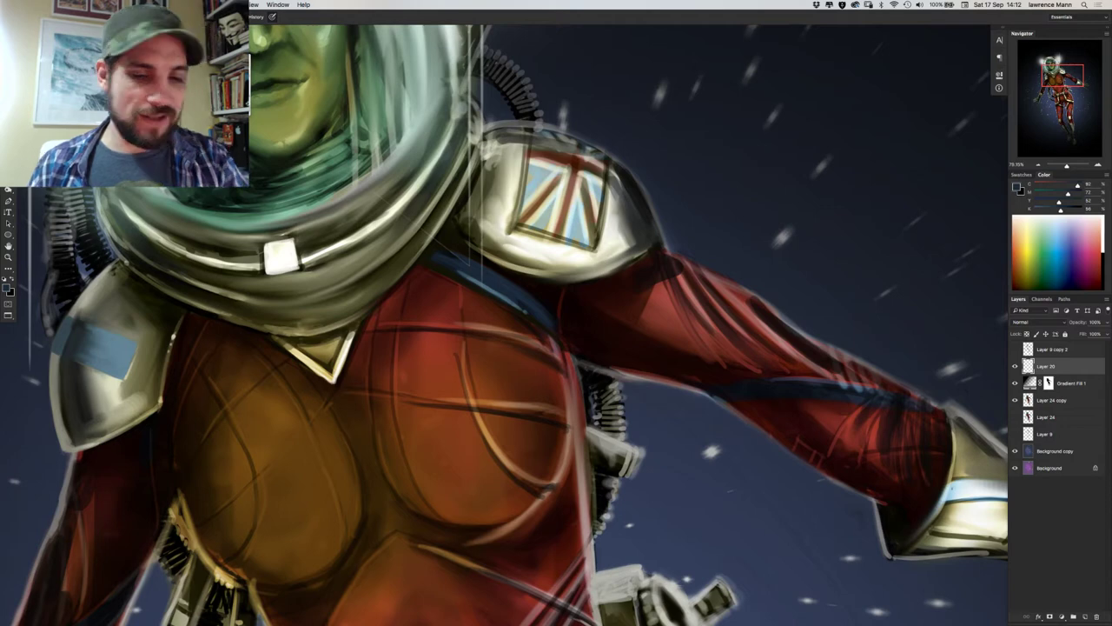
{"action": "right_click", "coordinate": [476, 270]}
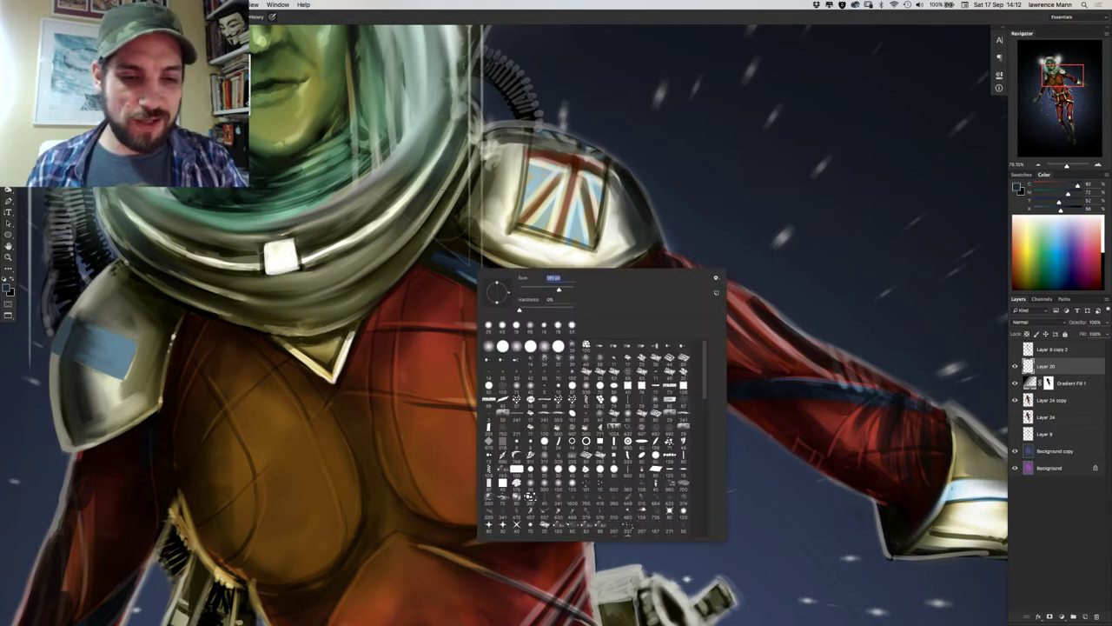
{"action": "left_click", "coordinate": [526, 265]}
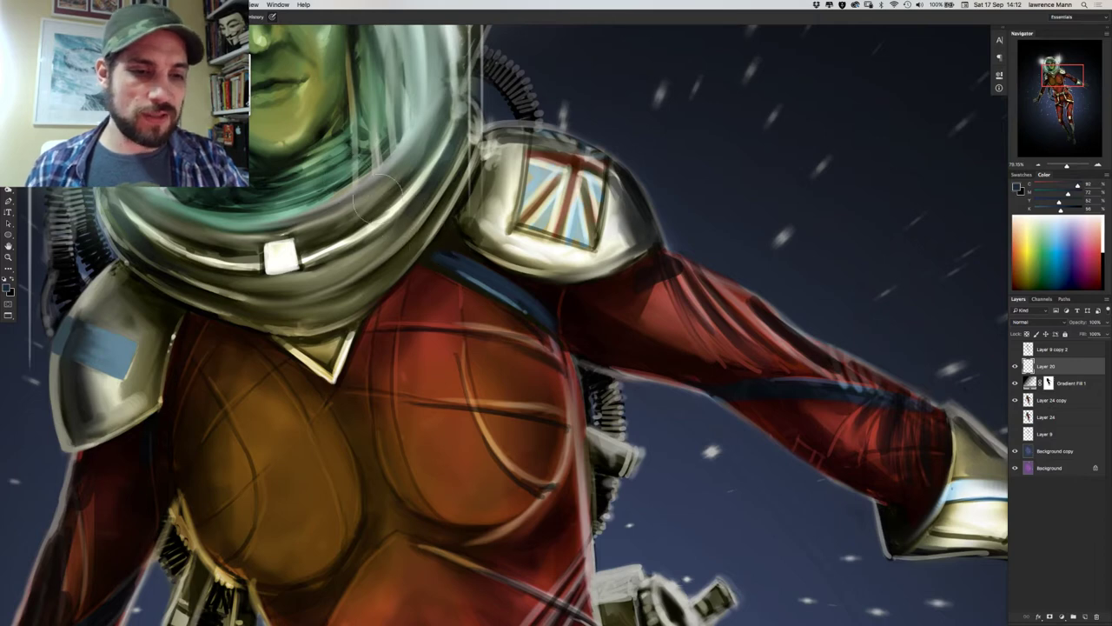
Make Layer 24 copy active for painting and set the brush to 10 px with a harder edge.
{"action": "key", "text": "b"}
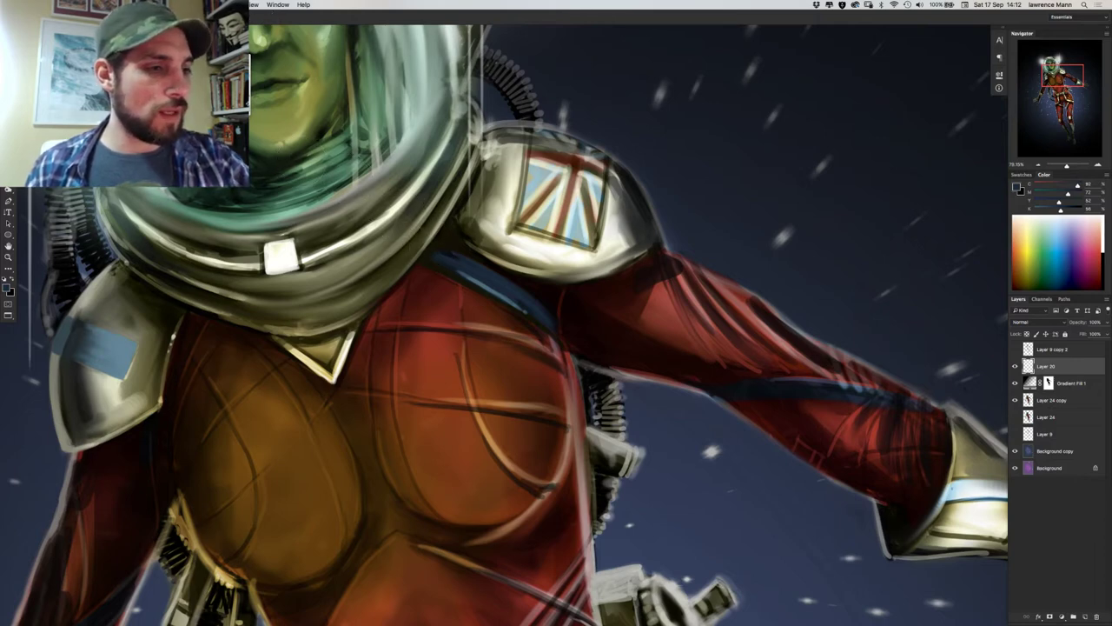
{"action": "left_click", "coordinate": [1049, 402]}
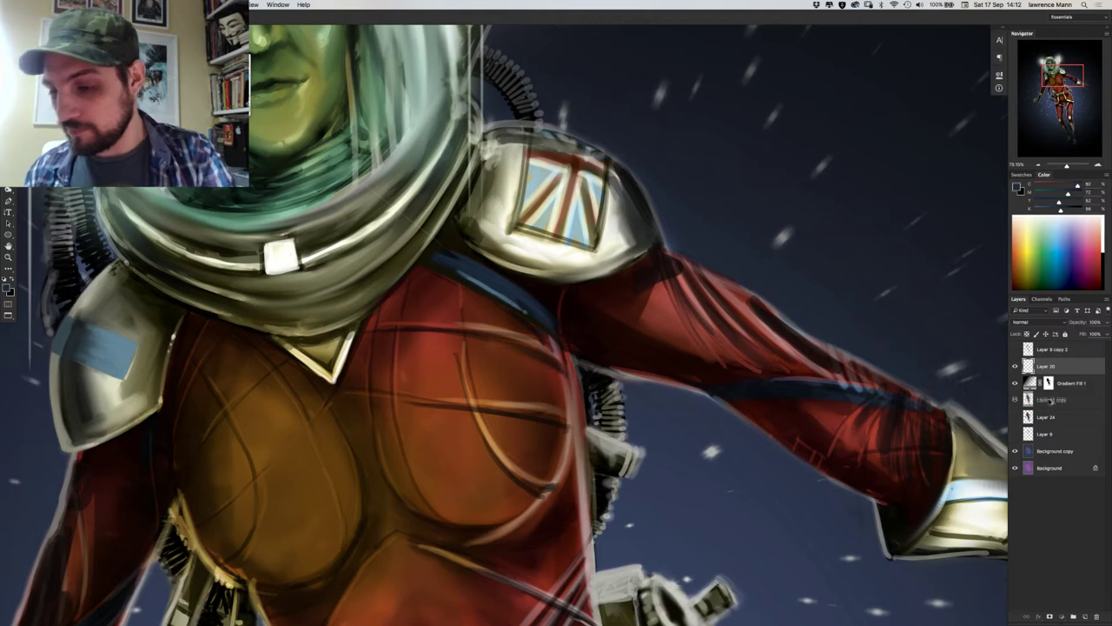
{"action": "key", "text": "ctrl+j"}
{"action": "key", "text": "Delete"}
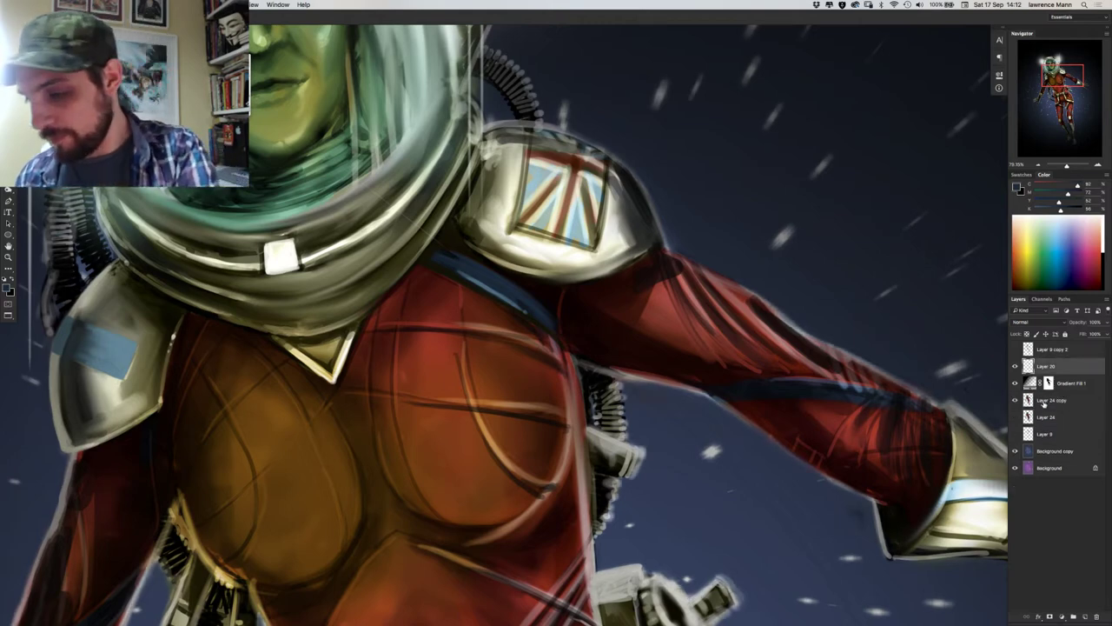
{"action": "left_click", "coordinate": [1043, 401]}
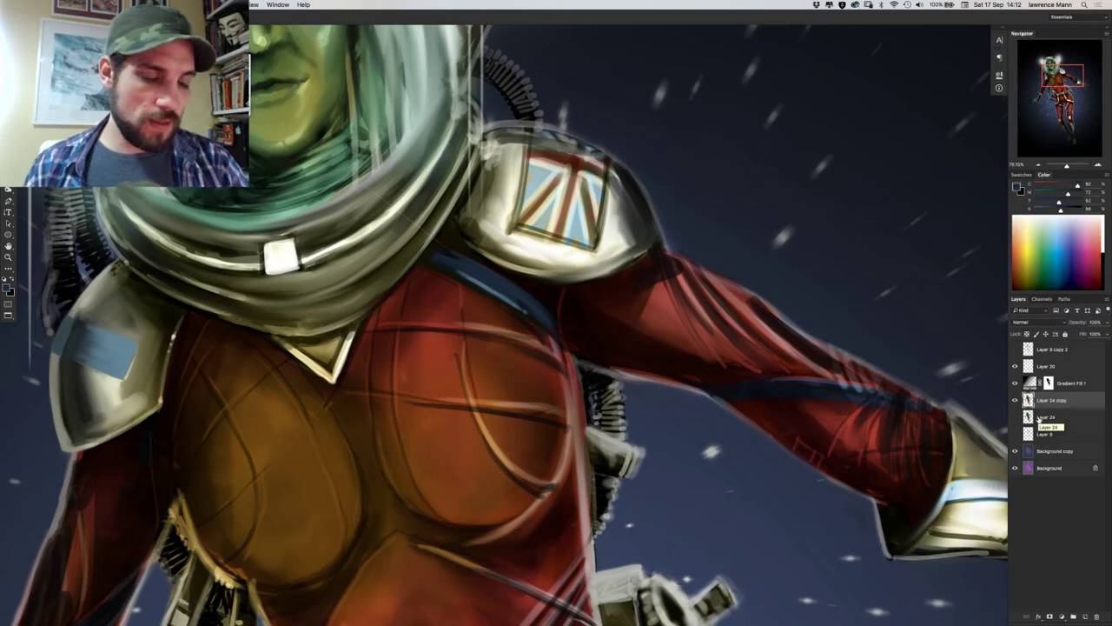
{"action": "right_click", "coordinate": [380, 339]}
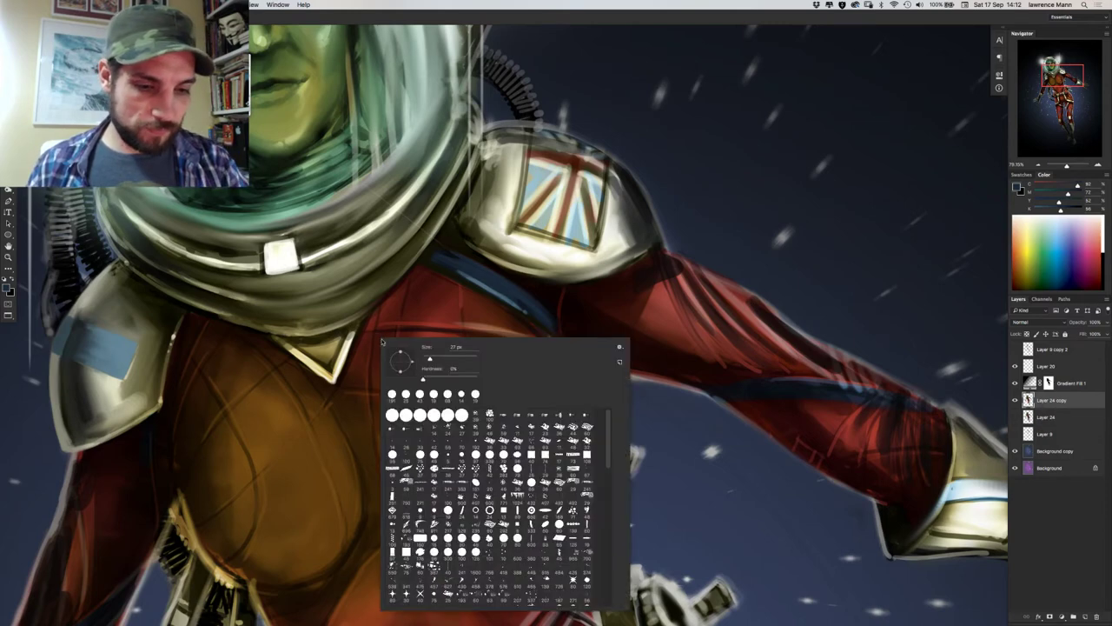
{"action": "left_click", "coordinate": [427, 359]}
{"action": "left_click", "coordinate": [465, 378]}
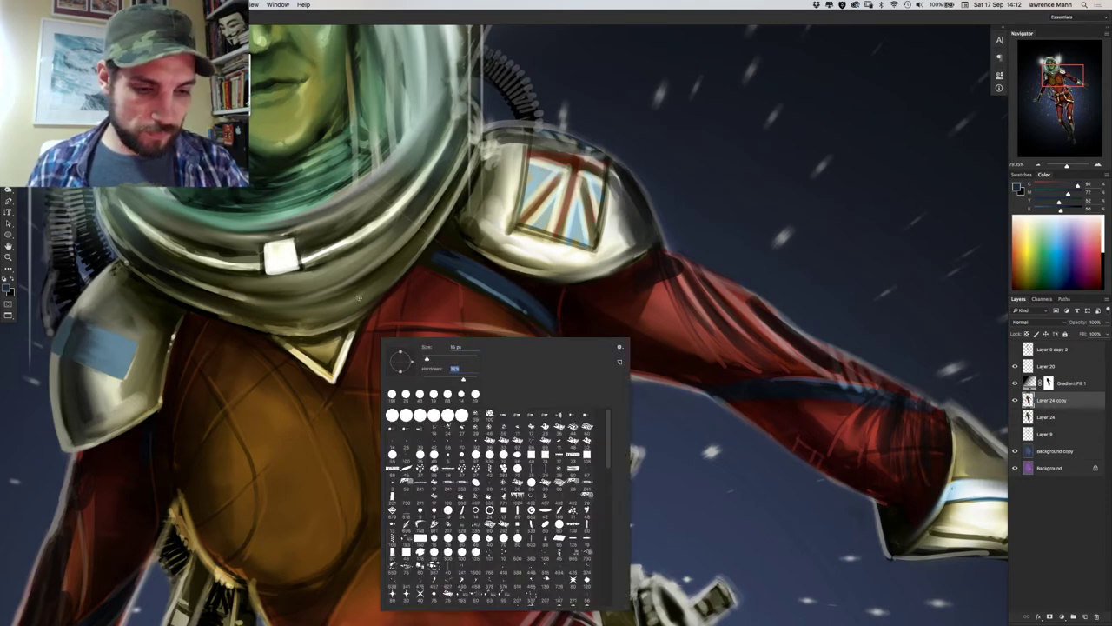
{"action": "key", "text": "Return"}
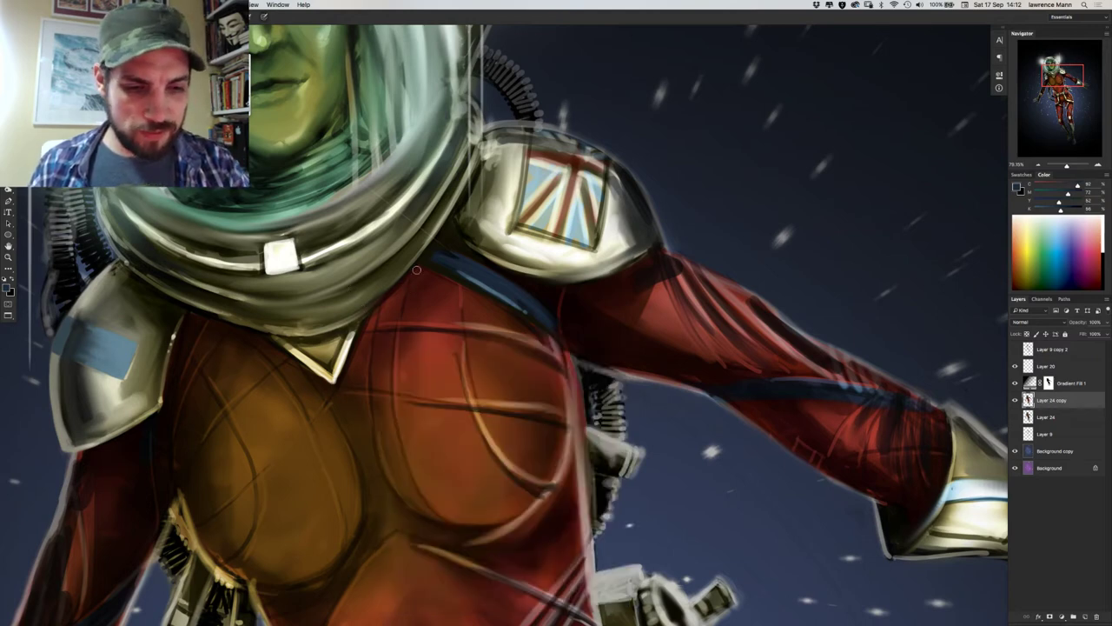
Sample dark, pink and red tones to darken the chest seams and clean the chest panel's outer edge, dismissing the battery alert.
{"action": "left_click", "coordinate": [449, 239], "text": "alt"}
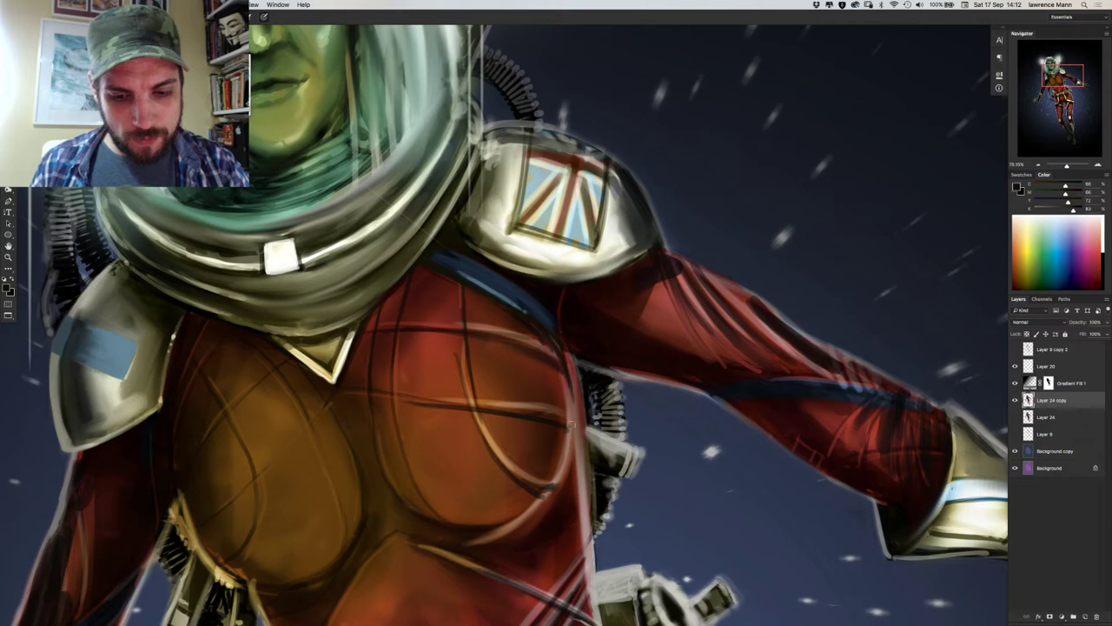
{"action": "left_click", "coordinate": [554, 437], "text": "alt"}
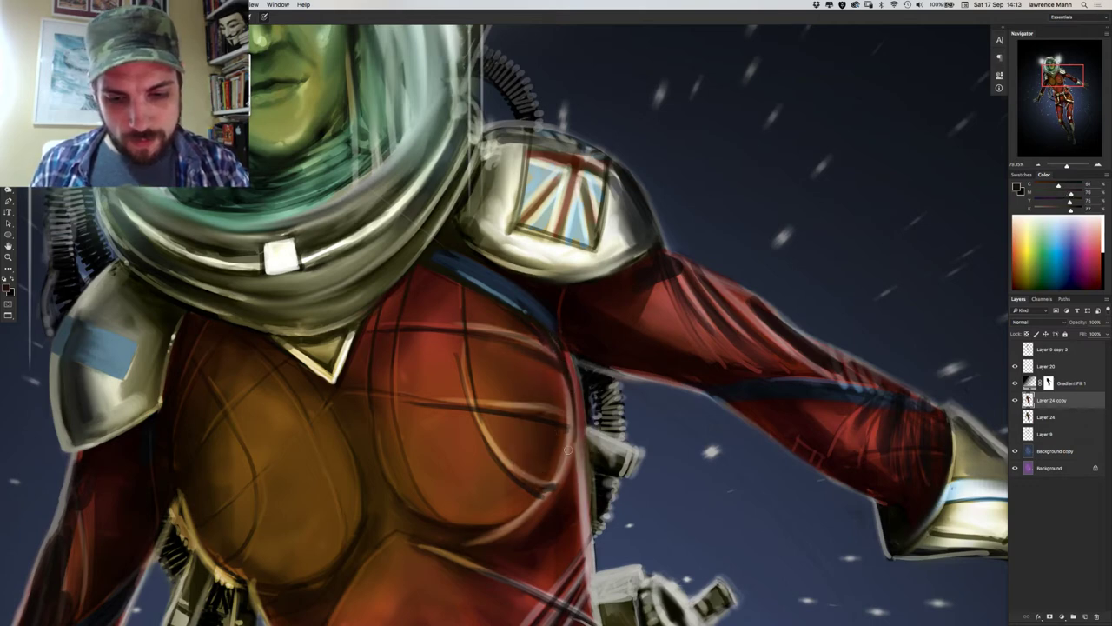
{"action": "left_click", "coordinate": [570, 440], "text": "alt"}
{"action": "left_click", "coordinate": [567, 441], "text": "alt"}
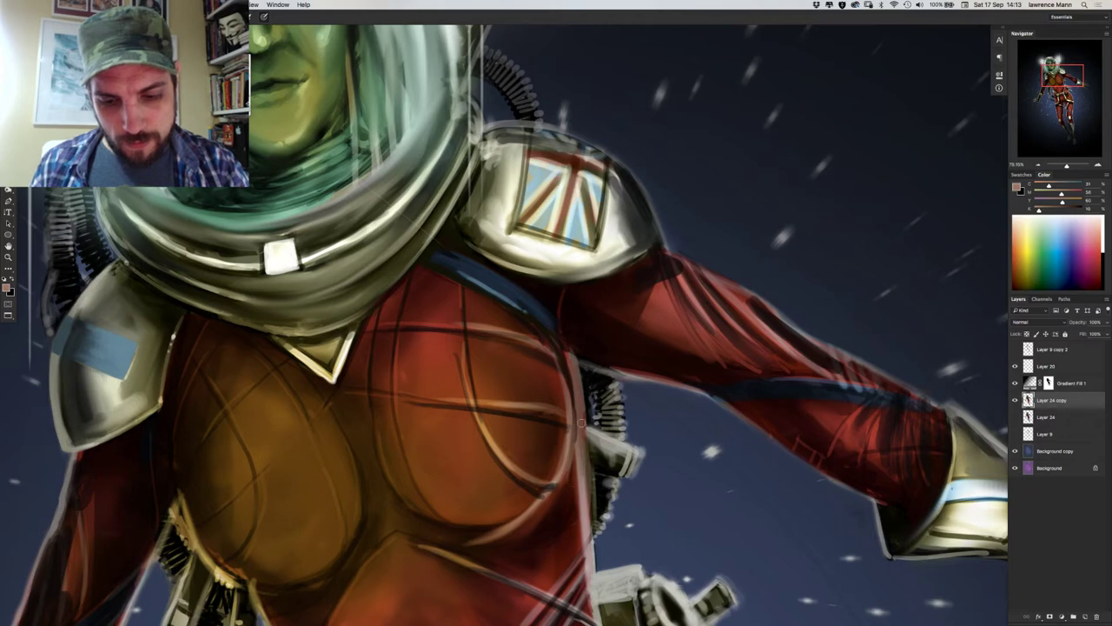
{"action": "left_click", "coordinate": [572, 486], "text": "alt"}
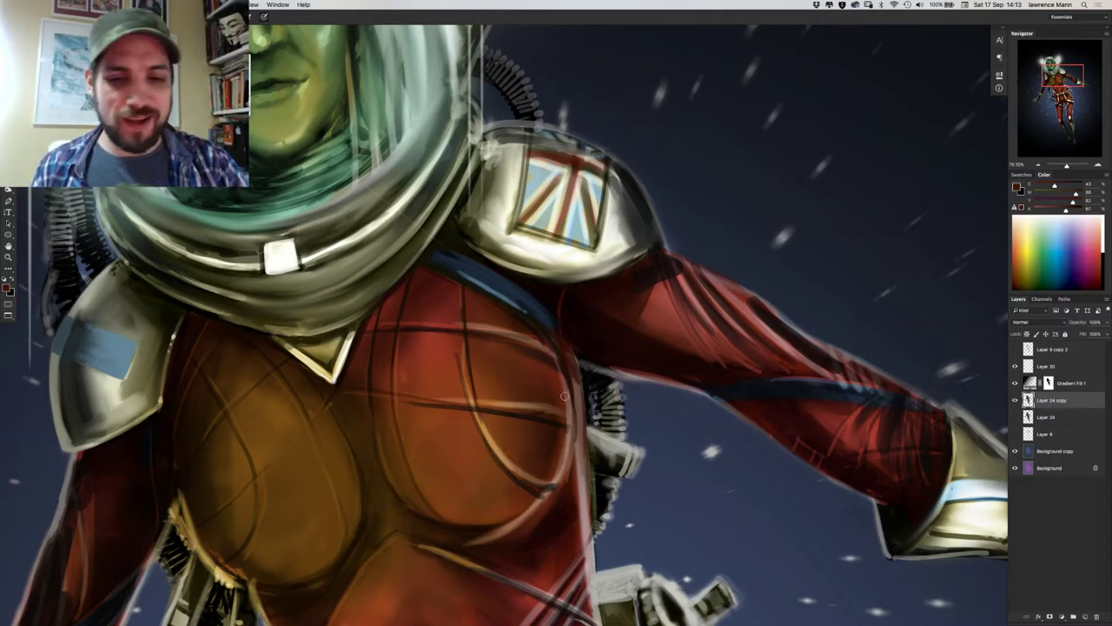
{"action": "left_click", "coordinate": [546, 355], "text": "alt"}
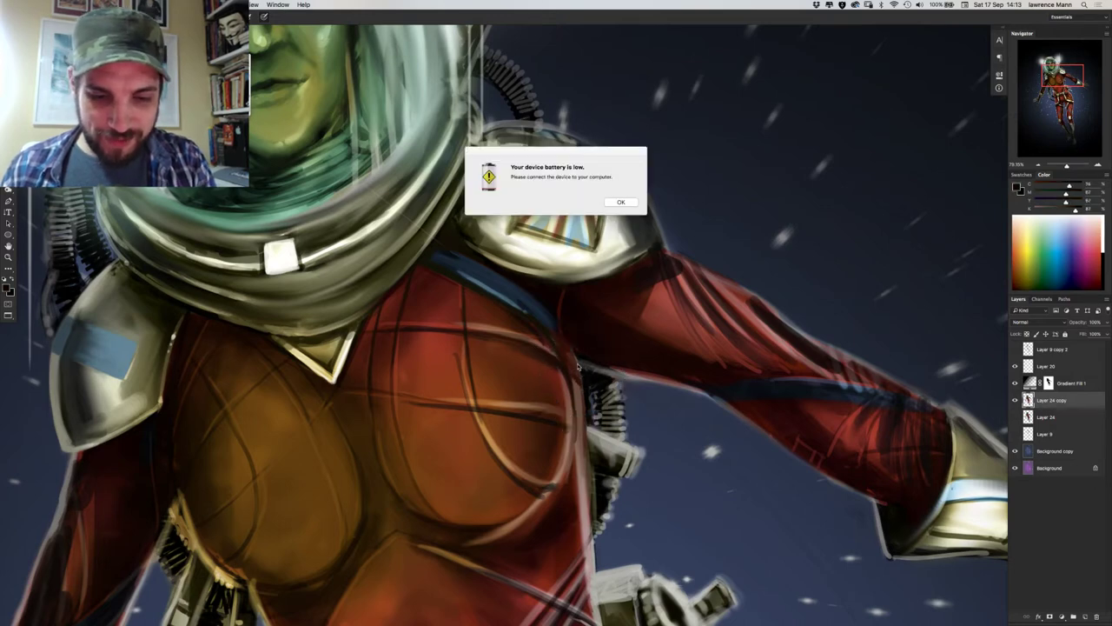
{"action": "left_click", "coordinate": [609, 204]}
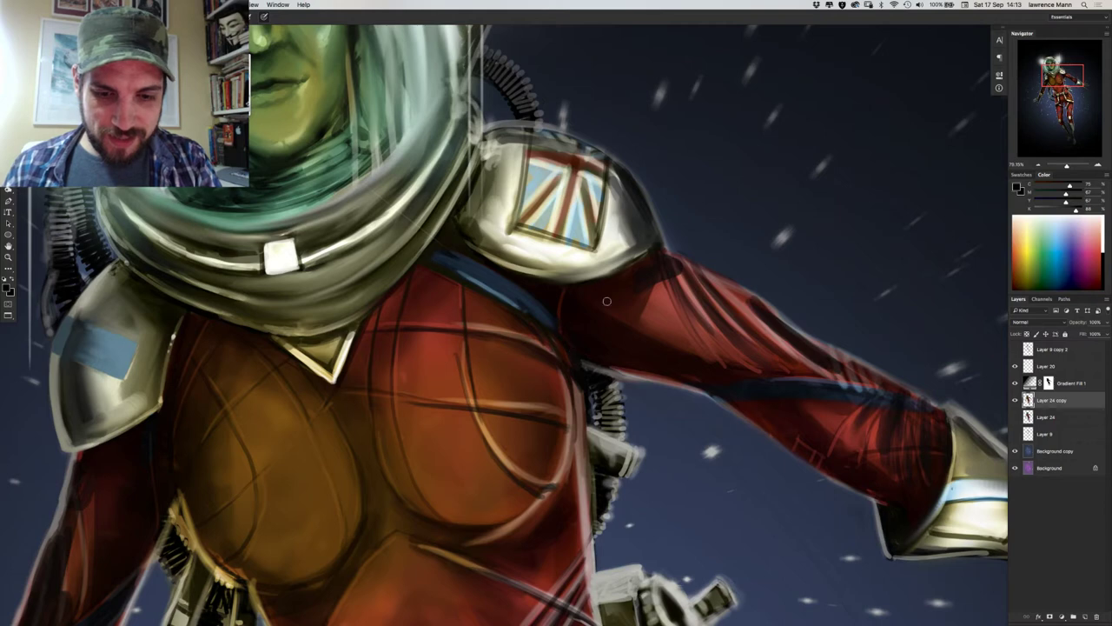
Sample reds and browns around the upper chest seam and retouch its highlight toward the armpit.
{"action": "left_click", "coordinate": [650, 321], "text": "alt"}
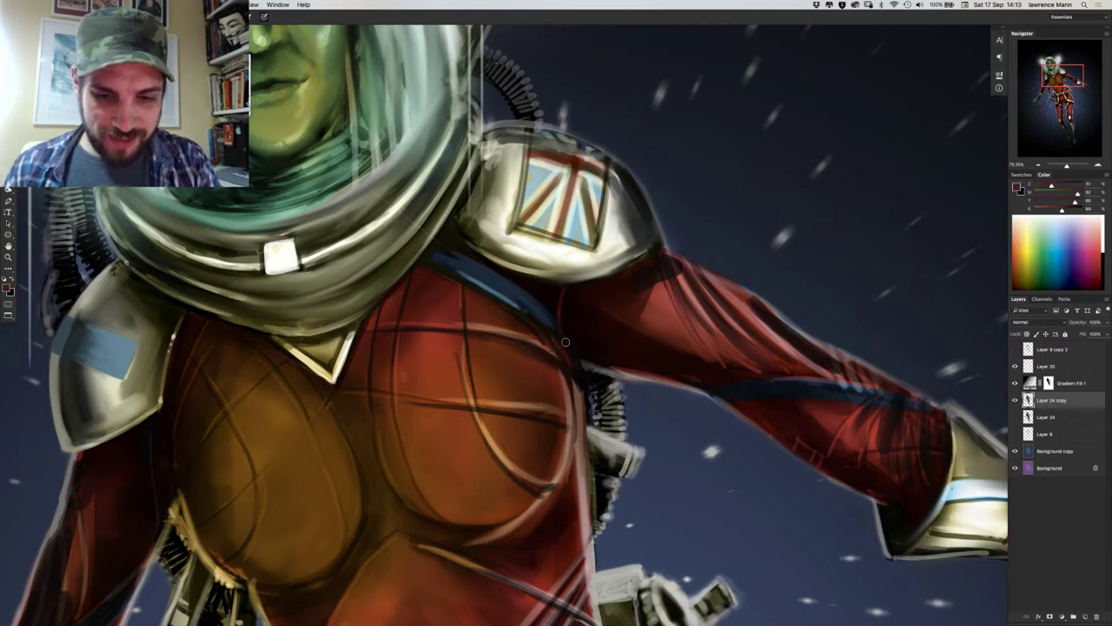
{"action": "left_click", "coordinate": [503, 330], "text": "alt"}
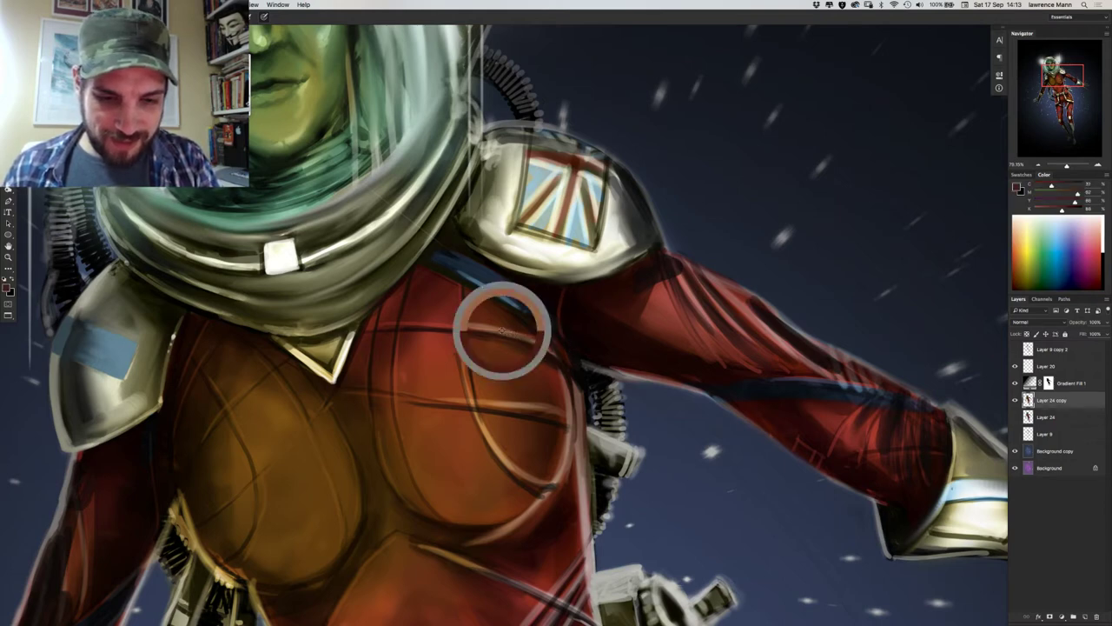
{"action": "left_click", "coordinate": [541, 347], "text": "alt"}
{"action": "left_click", "coordinate": [491, 330], "text": "alt"}
{"action": "left_click", "coordinate": [534, 336], "text": "alt"}
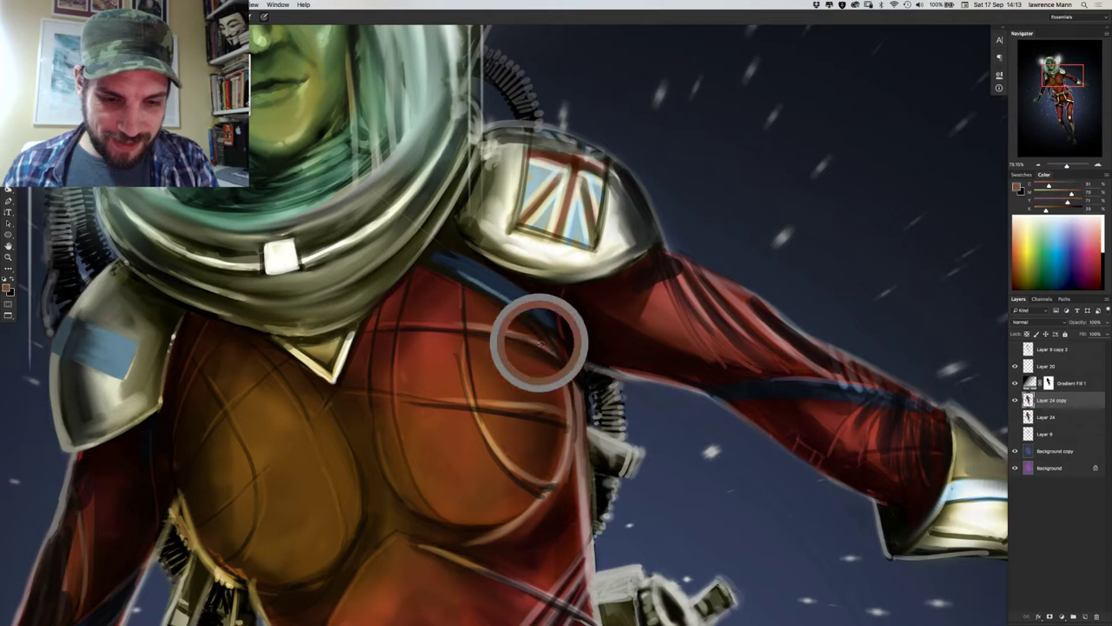
{"action": "left_click", "coordinate": [489, 323], "text": "alt"}
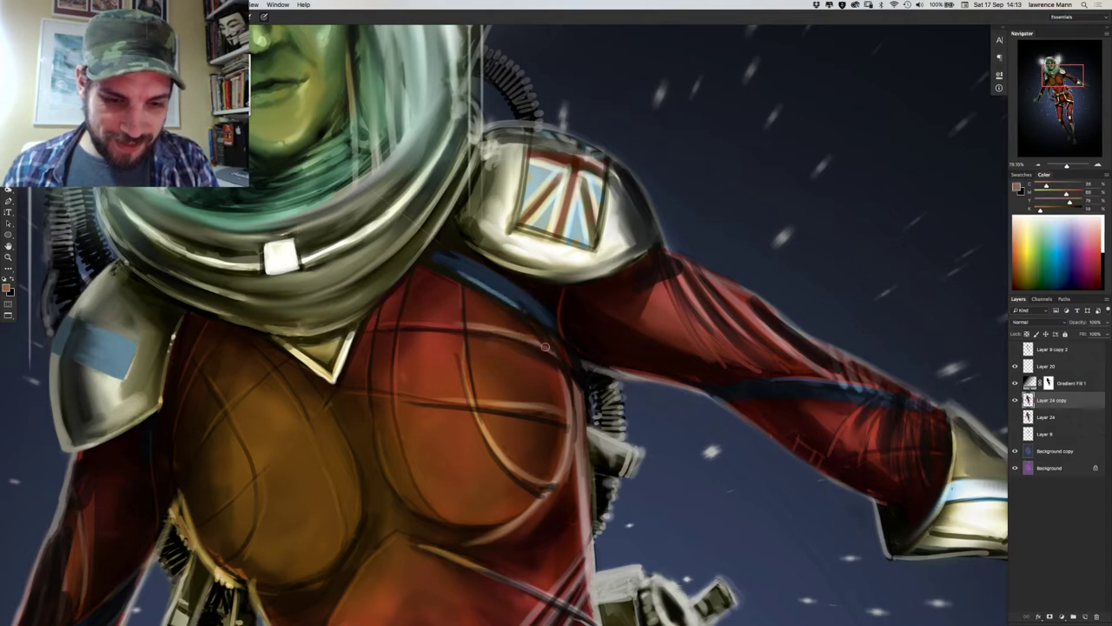
Sample light pinkish tones and paint highlights where the middle and lower chest seams meet the panel's outer edge.
{"action": "left_click", "coordinate": [546, 409], "text": "alt"}
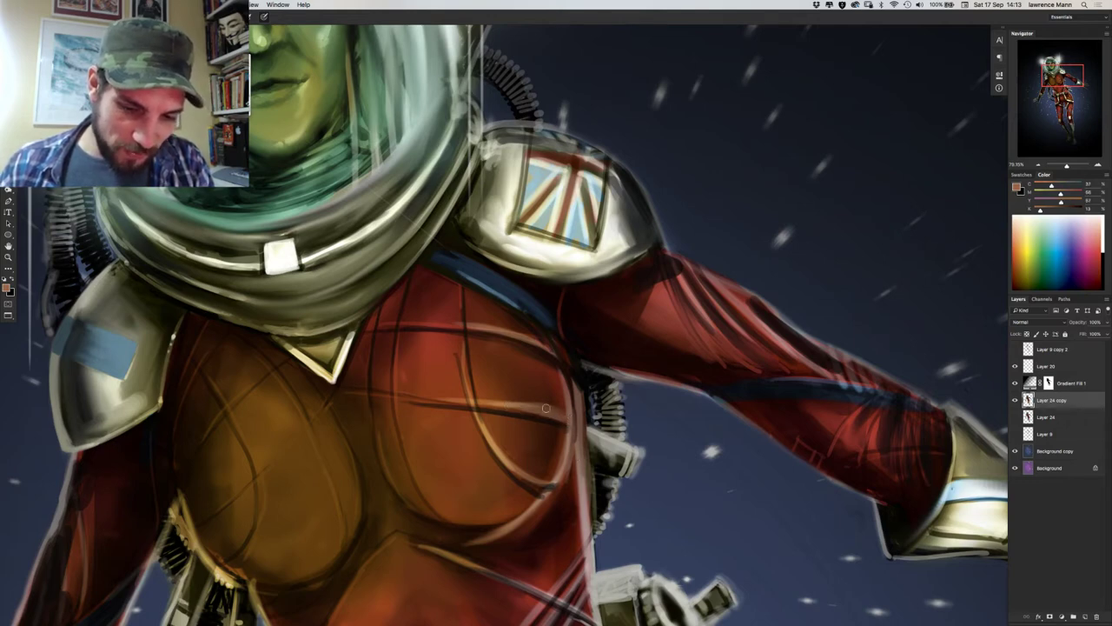
{"action": "left_click", "coordinate": [584, 509], "text": "alt"}
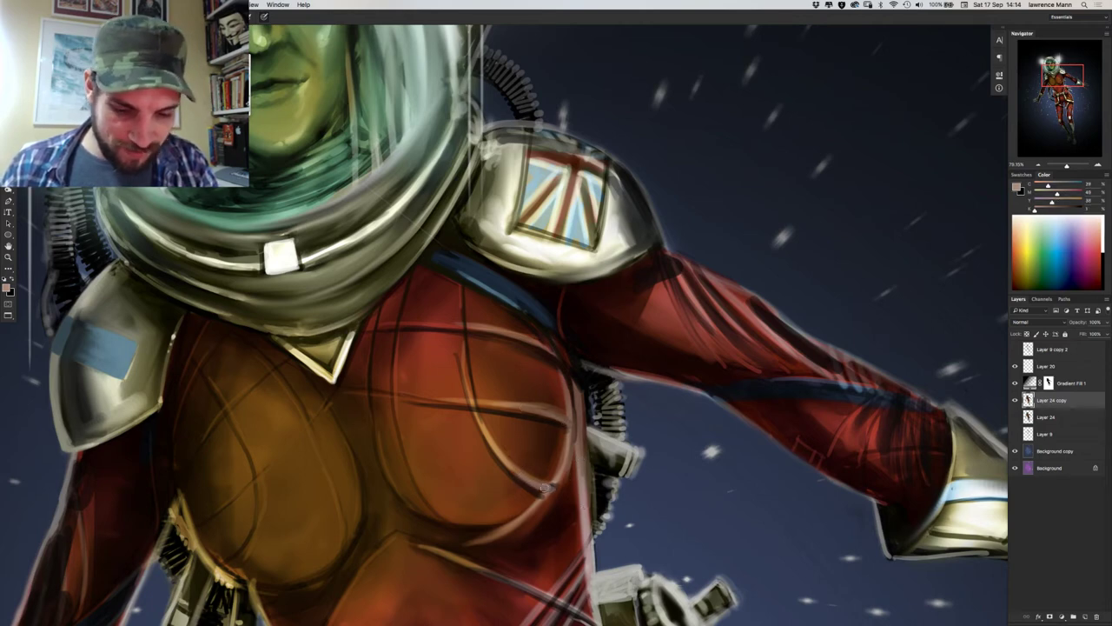
{"action": "left_click", "coordinate": [554, 480], "text": "alt"}
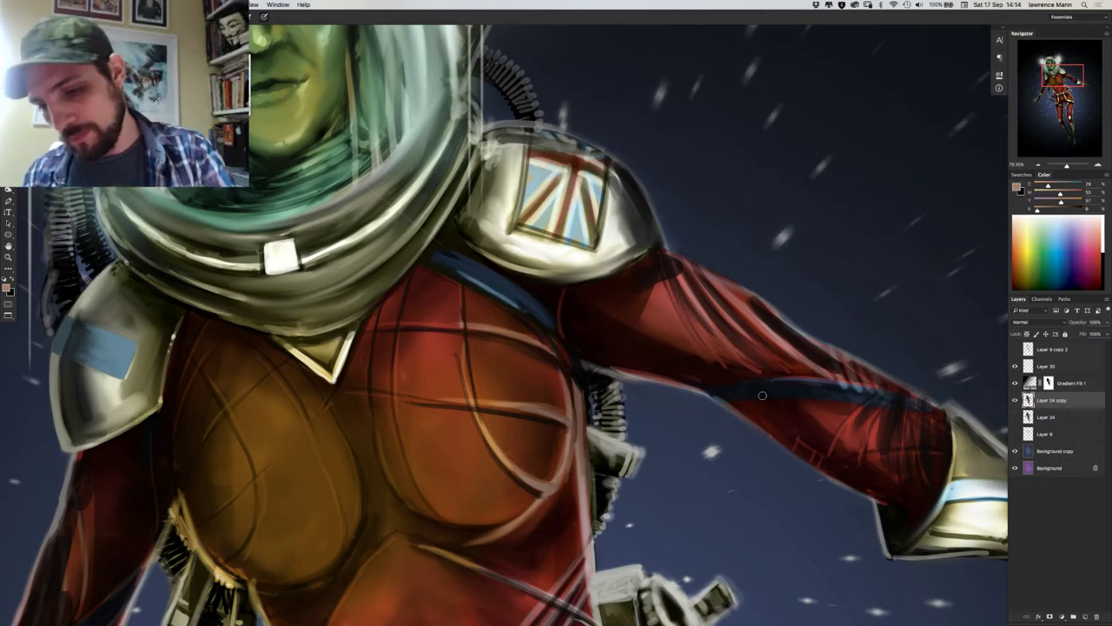
Sample blues from the chest and sleeve stripes and repaint the blue stripe along the outstretched forearm.
{"action": "left_click", "coordinate": [496, 291], "text": "alt"}
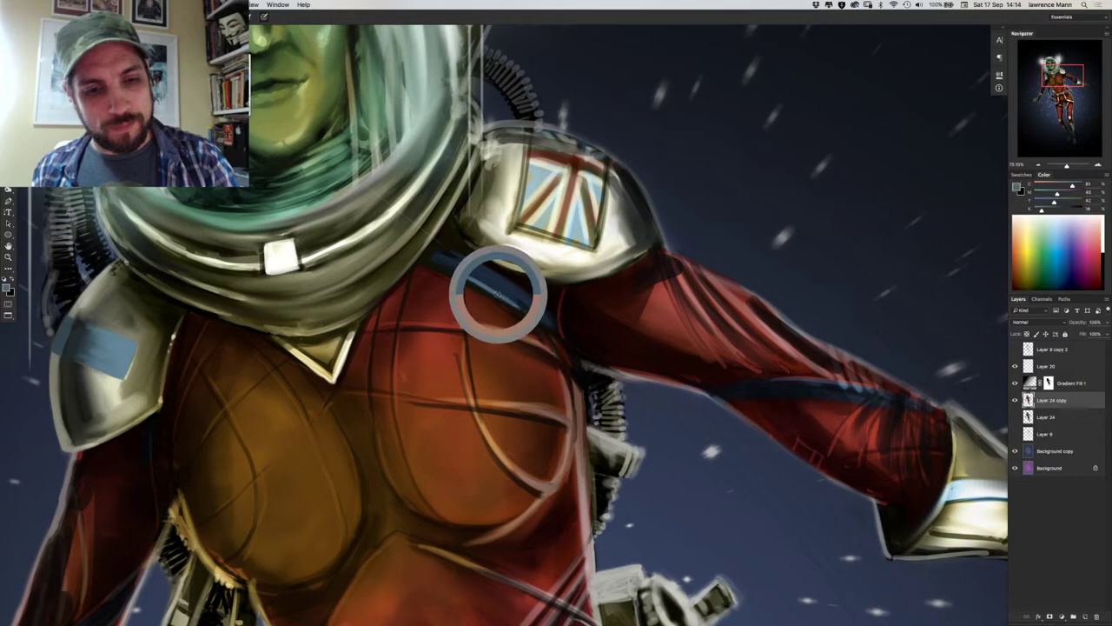
{"action": "mouse_move", "coordinate": [856, 388]}
{"action": "left_mouse_down"}
{"action": "mouse_move", "coordinate": [900, 395]}
{"action": "mouse_move", "coordinate": [824, 384]}
{"action": "mouse_move", "coordinate": [878, 389]}
{"action": "left_mouse_up"}
{"action": "left_click", "coordinate": [859, 396], "text": "alt"}
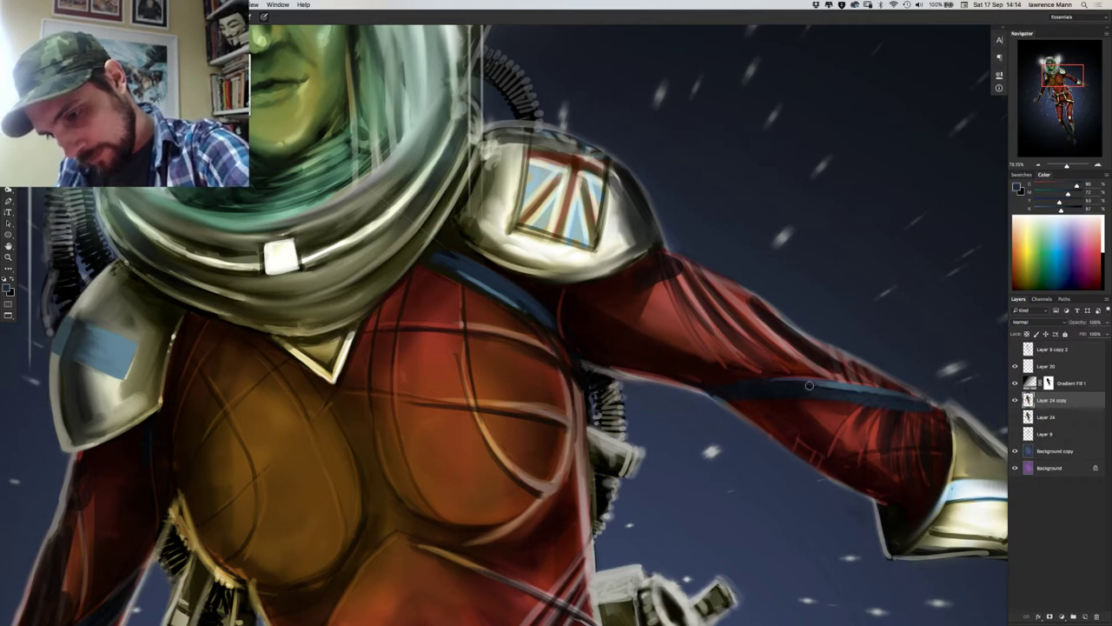
Paint dark tones sampled from the sleeve along the underside of the blue stripe on the outstretched arm.
{"action": "left_click", "coordinate": [932, 417], "text": "alt"}
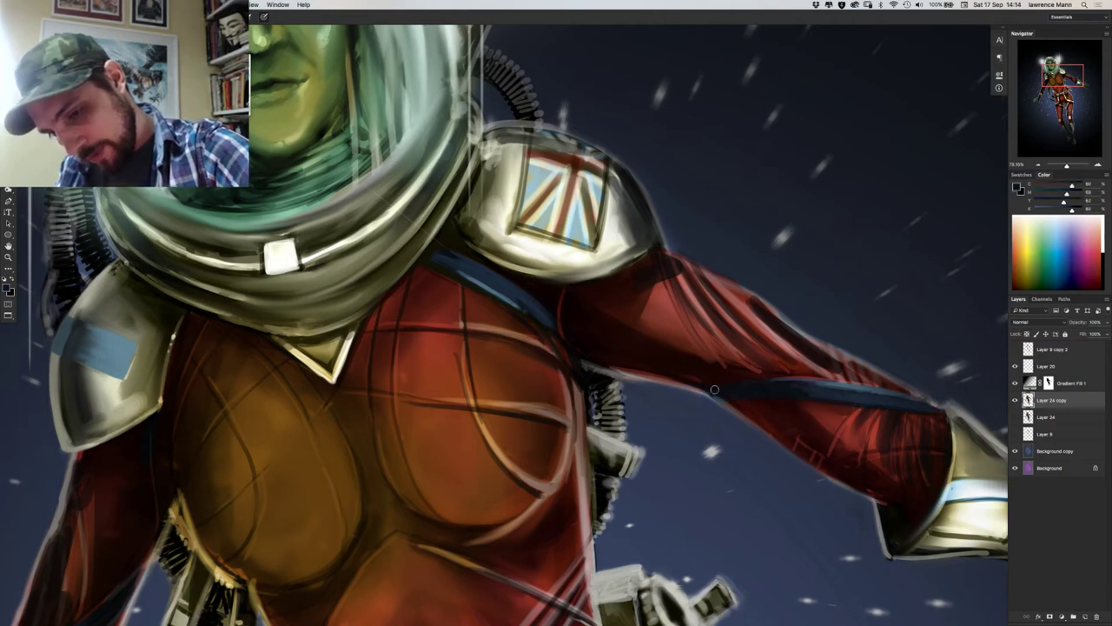
{"action": "left_click", "coordinate": [889, 401], "text": "alt"}
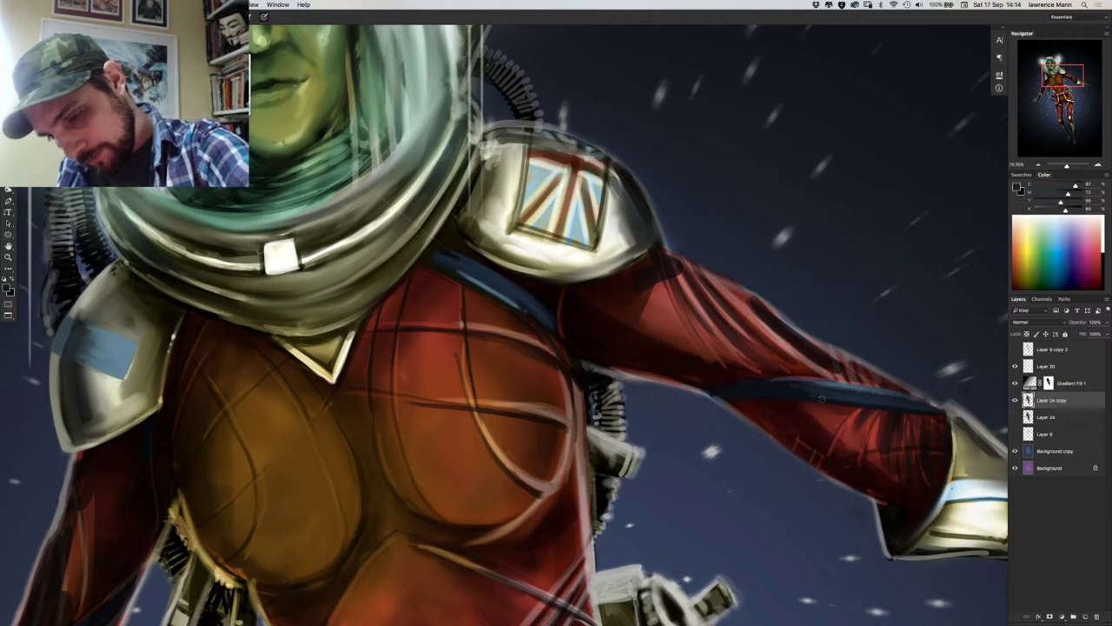
{"action": "left_click_drag", "start_coordinate": [753, 401], "coordinate": [674, 385]}
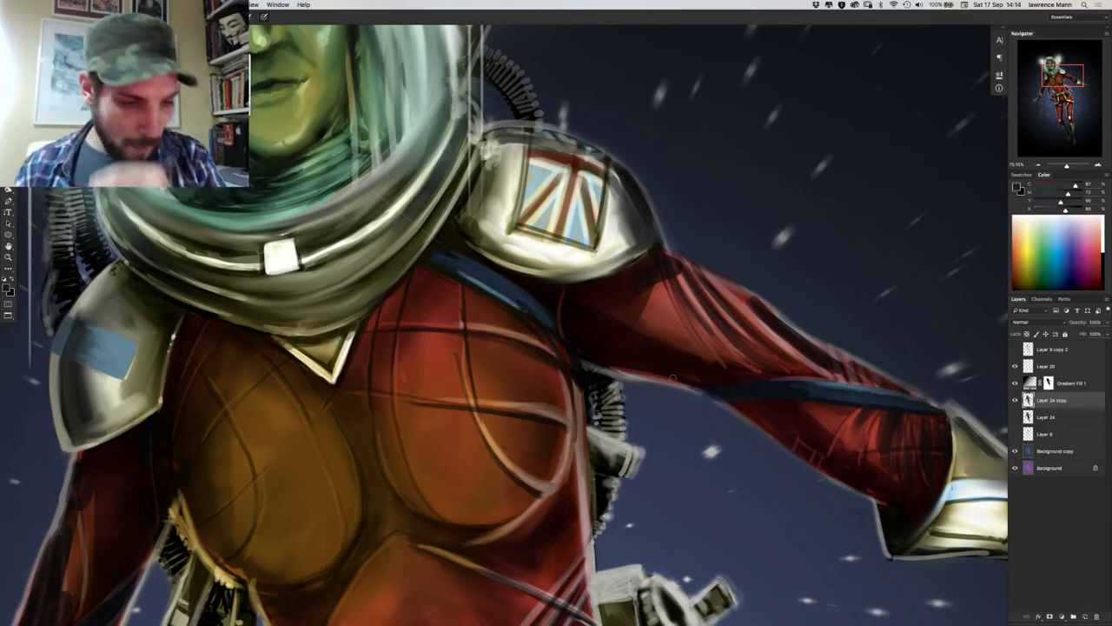
Sample an orange-red from the chest and adjust the Mixer Brush size to blend the red suit.
{"action": "left_click", "coordinate": [448, 353], "text": "alt"}
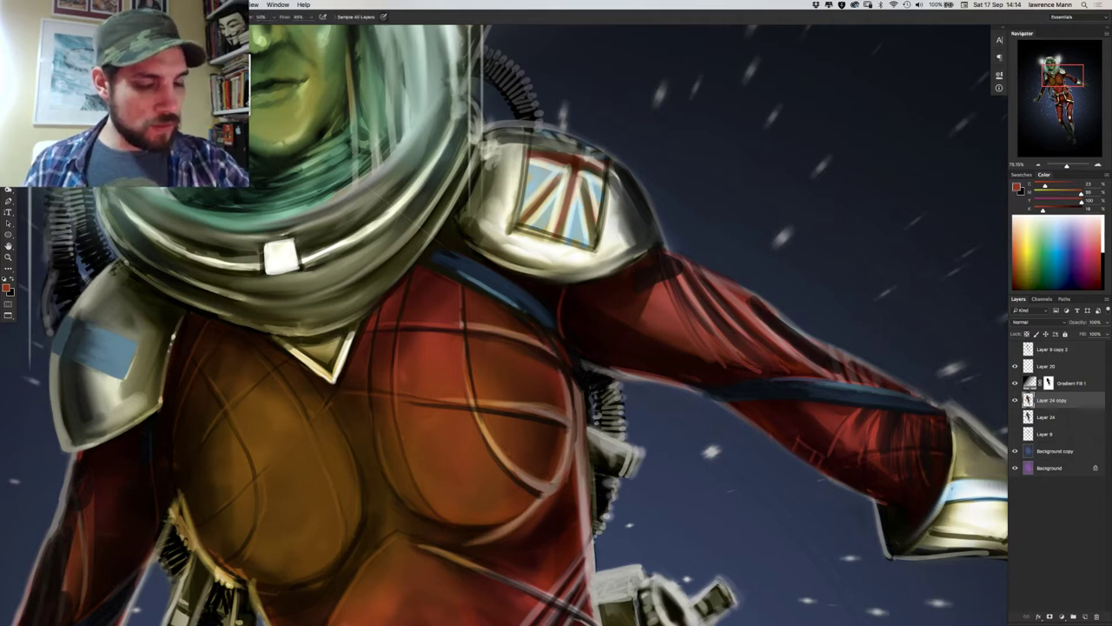
{"action": "right_click", "coordinate": [457, 355]}
{"action": "left_click", "coordinate": [514, 372]}
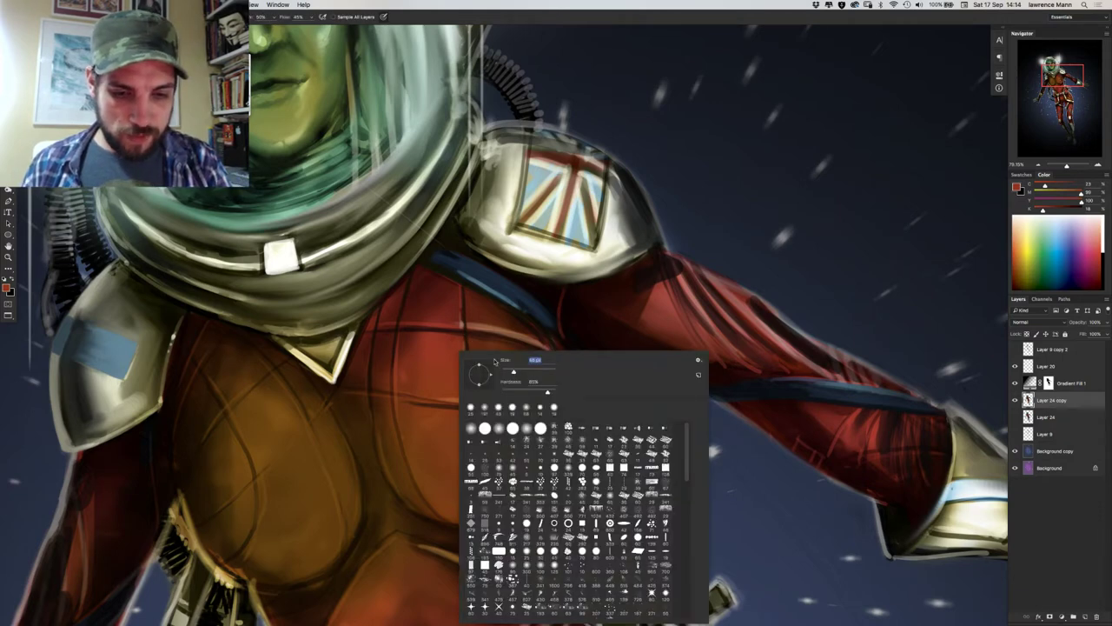
{"action": "left_click", "coordinate": [459, 290]}
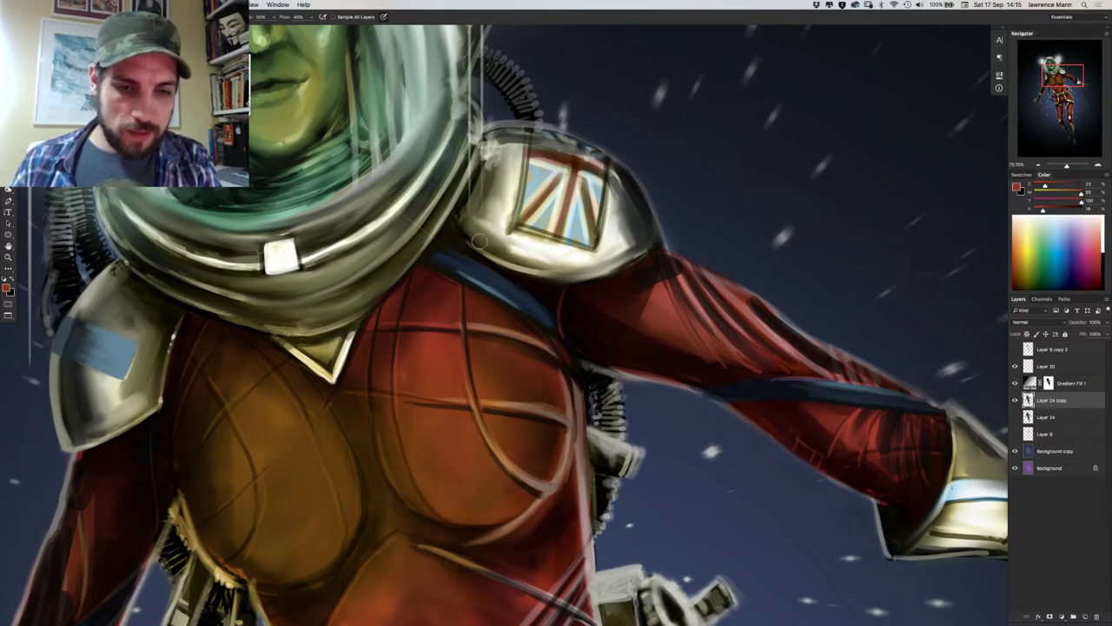
Enlarge the Mixer Brush, set its hardness to 0%, and smooth the metallic shading around the flag on the shoulder pad.
{"action": "right_click", "coordinate": [483, 240]}
{"action": "left_click", "coordinate": [560, 261]}
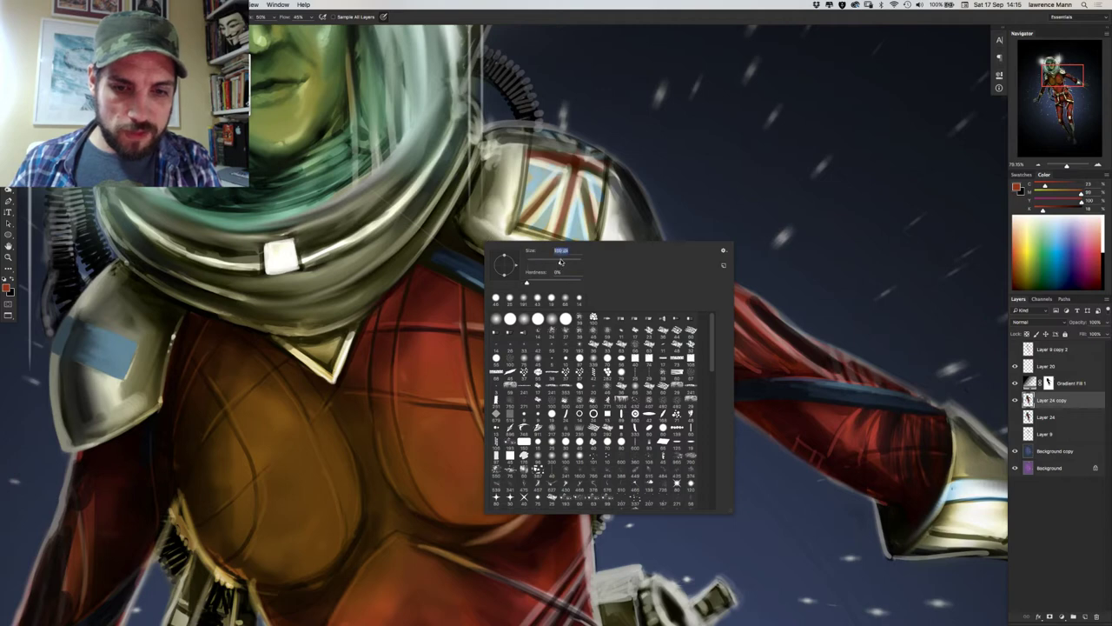
{"action": "left_click", "coordinate": [488, 164]}
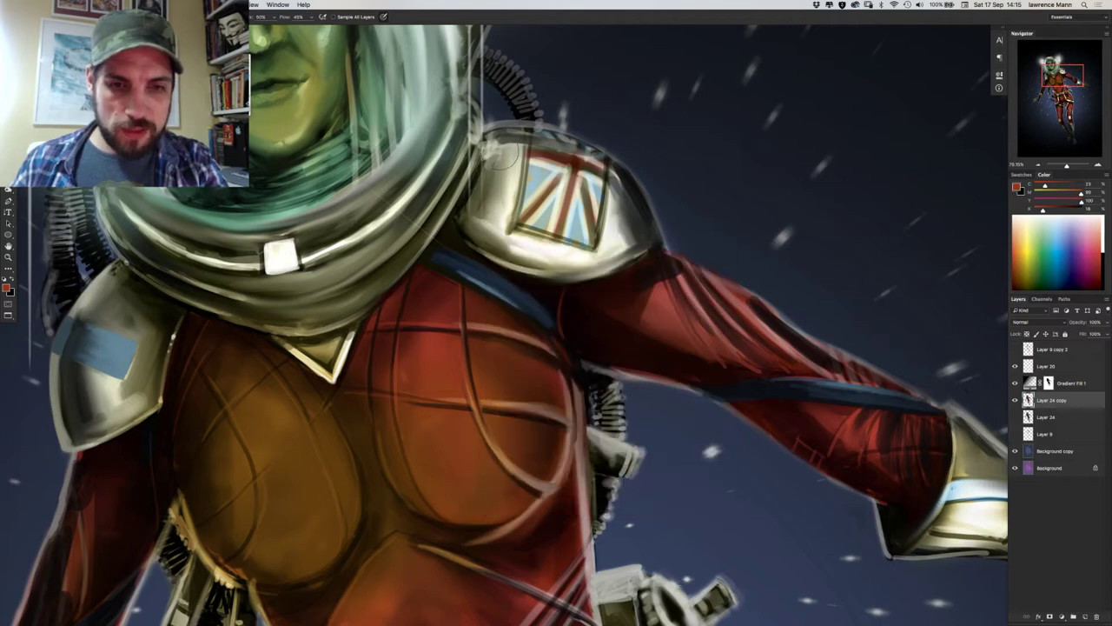
{"action": "mouse_move", "coordinate": [508, 158]}
{"action": "left_mouse_down"}
{"action": "mouse_move", "coordinate": [509, 149]}
{"action": "mouse_move", "coordinate": [513, 161]}
{"action": "left_mouse_up"}
{"action": "mouse_move", "coordinate": [623, 212]}
{"action": "left_mouse_down"}
{"action": "mouse_move", "coordinate": [637, 236]}
{"action": "mouse_move", "coordinate": [607, 187]}
{"action": "mouse_move", "coordinate": [610, 222]}
{"action": "mouse_move", "coordinate": [598, 247]}
{"action": "mouse_move", "coordinate": [626, 250]}
{"action": "mouse_move", "coordinate": [528, 273]}
{"action": "mouse_move", "coordinate": [556, 263]}
{"action": "mouse_move", "coordinate": [523, 258]}
{"action": "mouse_move", "coordinate": [480, 222]}
{"action": "mouse_move", "coordinate": [539, 258]}
{"action": "mouse_move", "coordinate": [498, 226]}
{"action": "mouse_move", "coordinate": [489, 245]}
{"action": "mouse_move", "coordinate": [469, 224]}
{"action": "mouse_move", "coordinate": [463, 123]}
{"action": "left_mouse_up"}
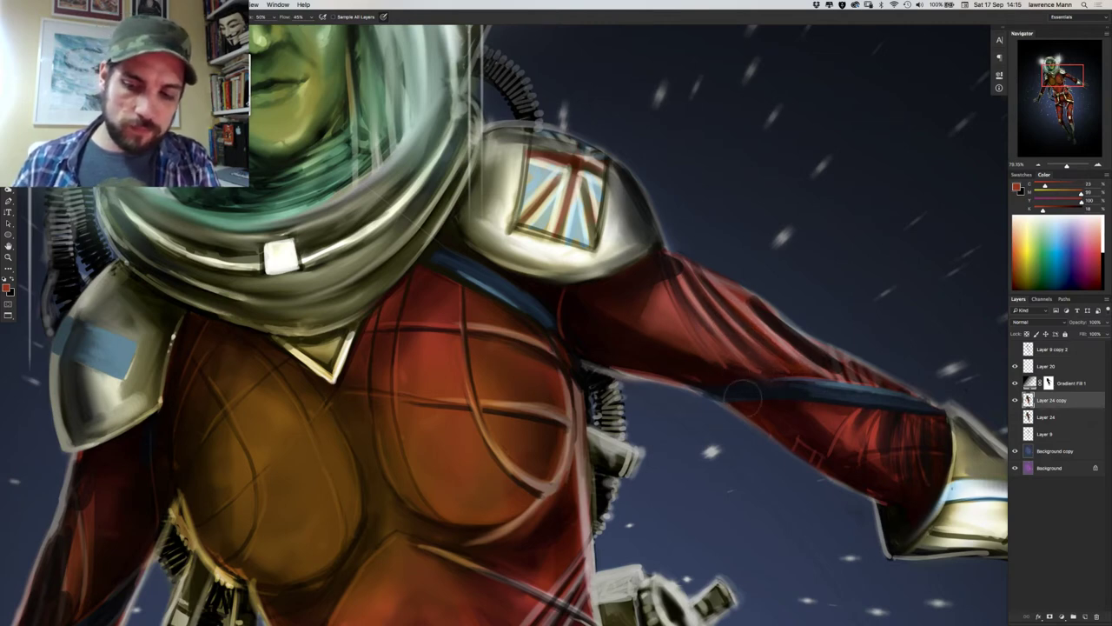
Set the Mixer Brush to 54 px with 50% hardness and blend the red suit's shading from the torso down to the thighs.
{"action": "right_click", "coordinate": [428, 353]}
{"action": "left_click", "coordinate": [509, 391]}
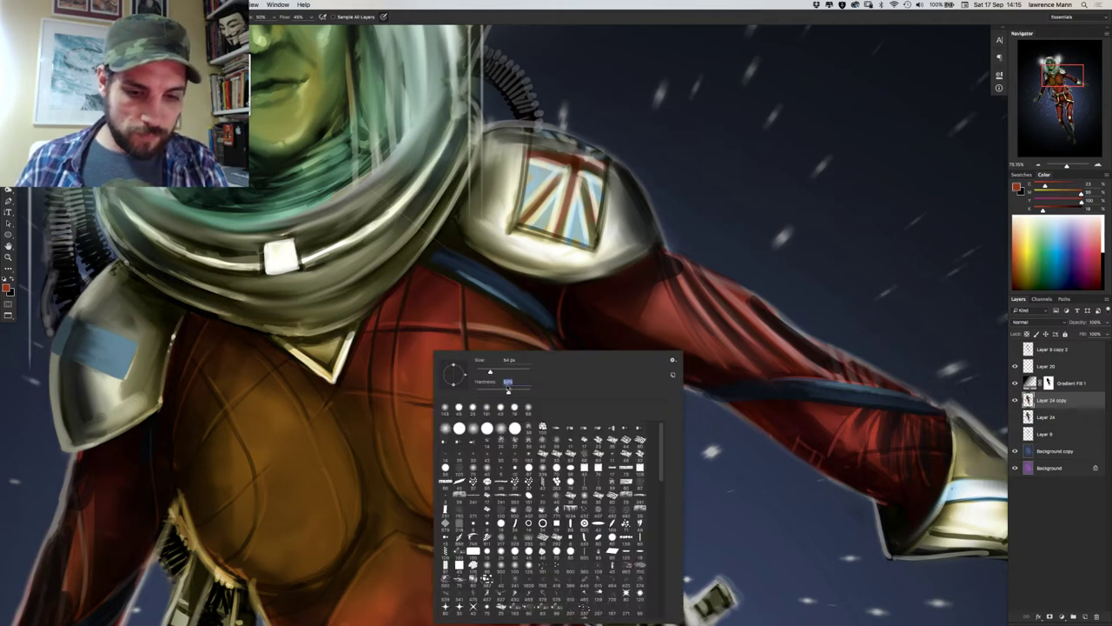
{"action": "key", "text": "Return"}
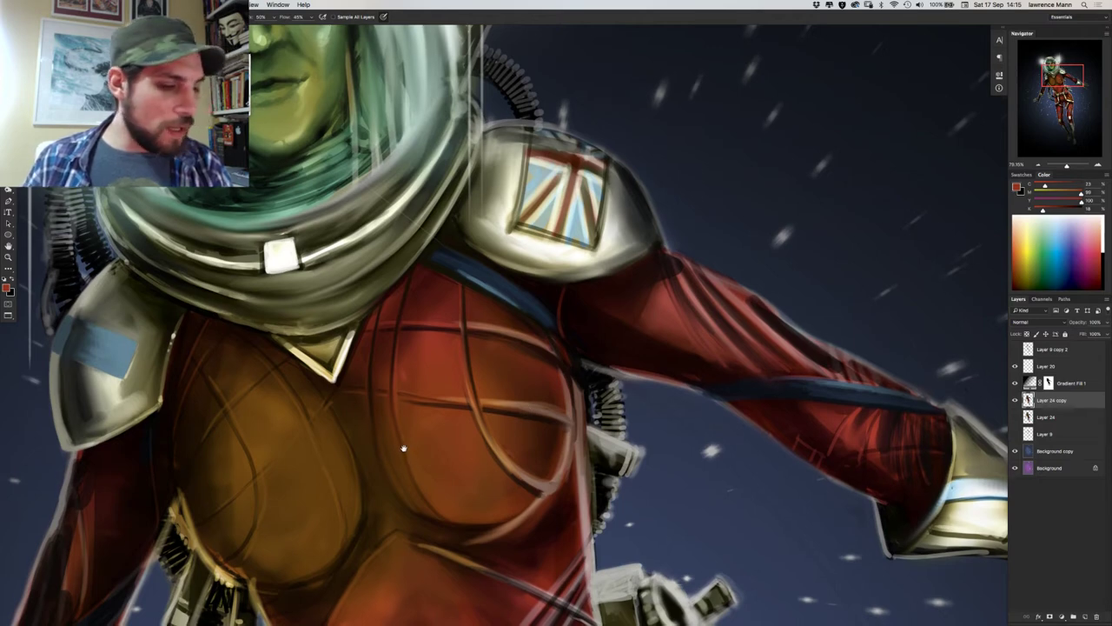
{"action": "left_click_drag", "start_coordinate": [402, 446], "coordinate": [439, 374]}
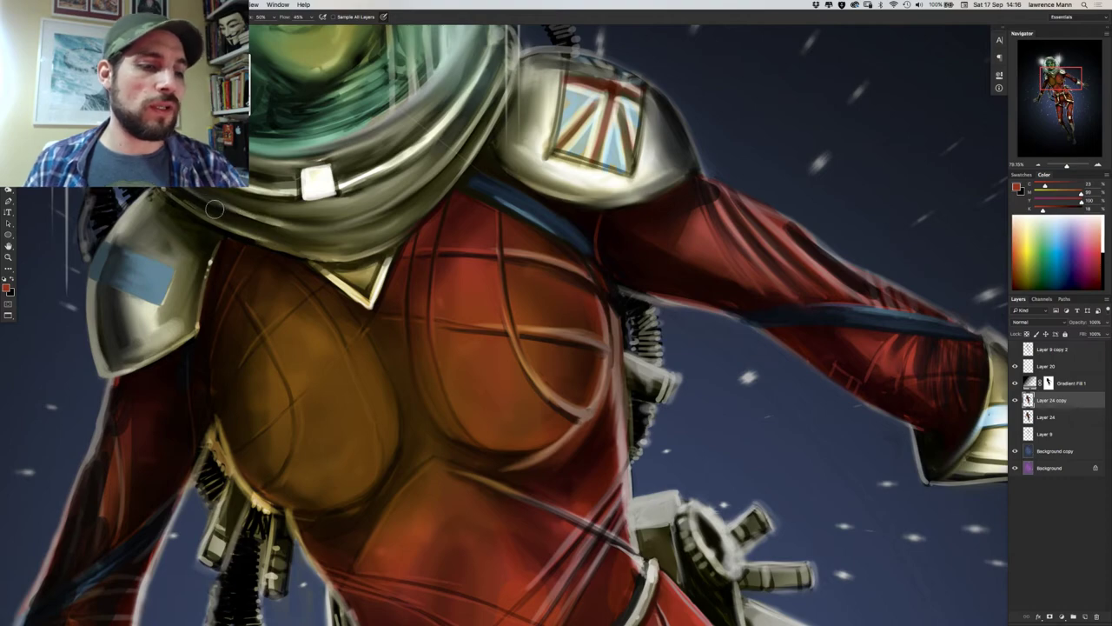
{"action": "left_click_drag", "start_coordinate": [390, 407], "coordinate": [370, 152]}
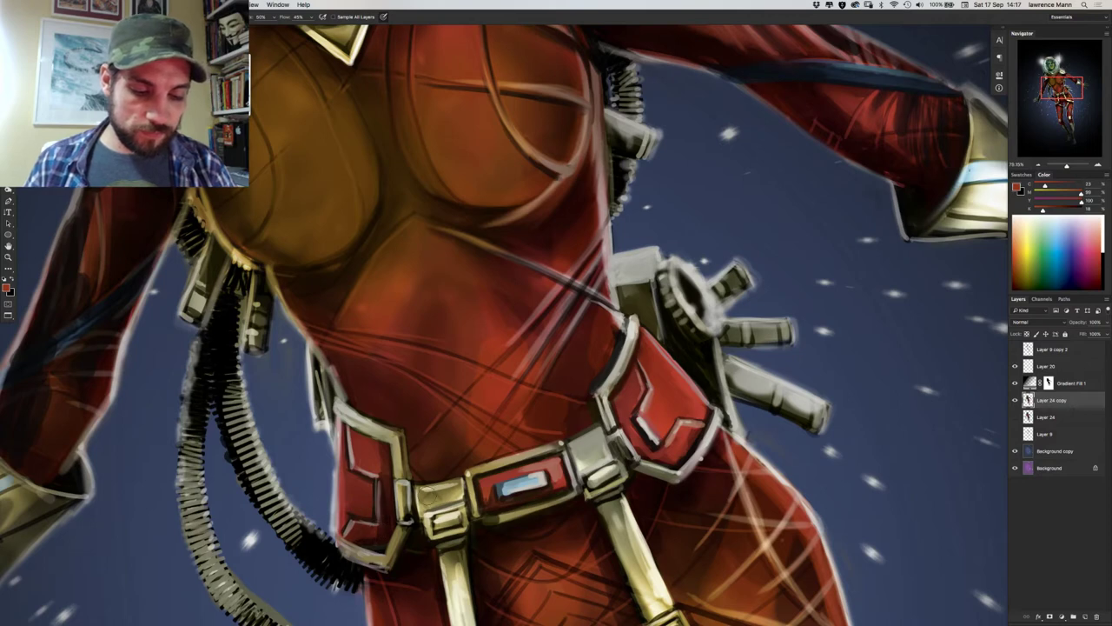
{"action": "mouse_move", "coordinate": [456, 589]}
{"action": "left_mouse_down"}
{"action": "mouse_move", "coordinate": [462, 599]}
{"action": "mouse_move", "coordinate": [456, 569]}
{"action": "left_mouse_up"}
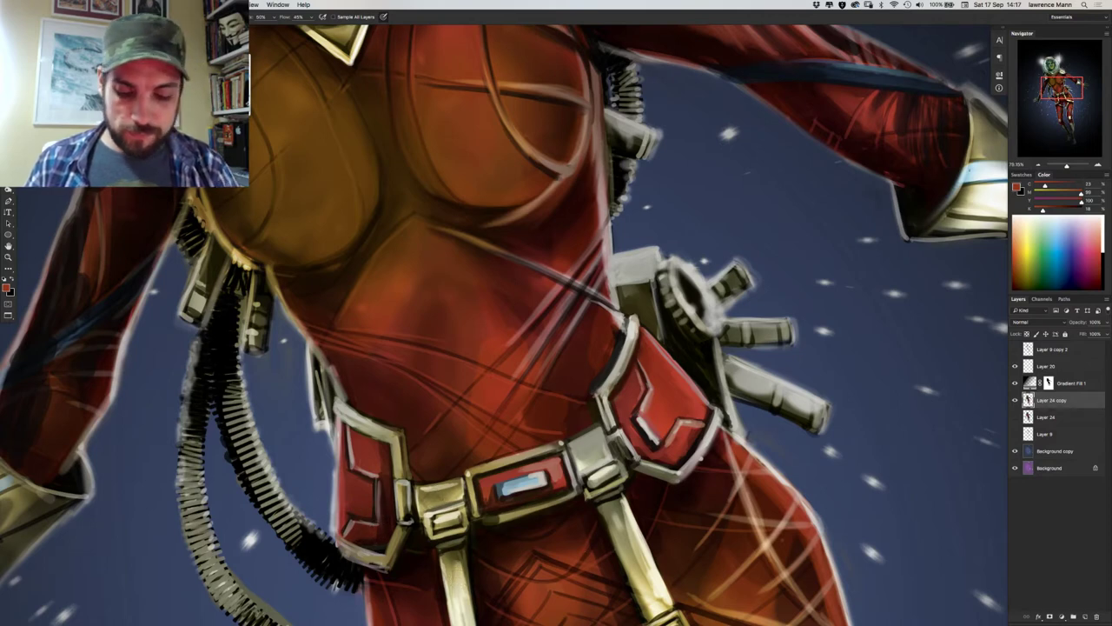
{"action": "left_click_drag", "start_coordinate": [656, 585], "coordinate": [616, 541]}
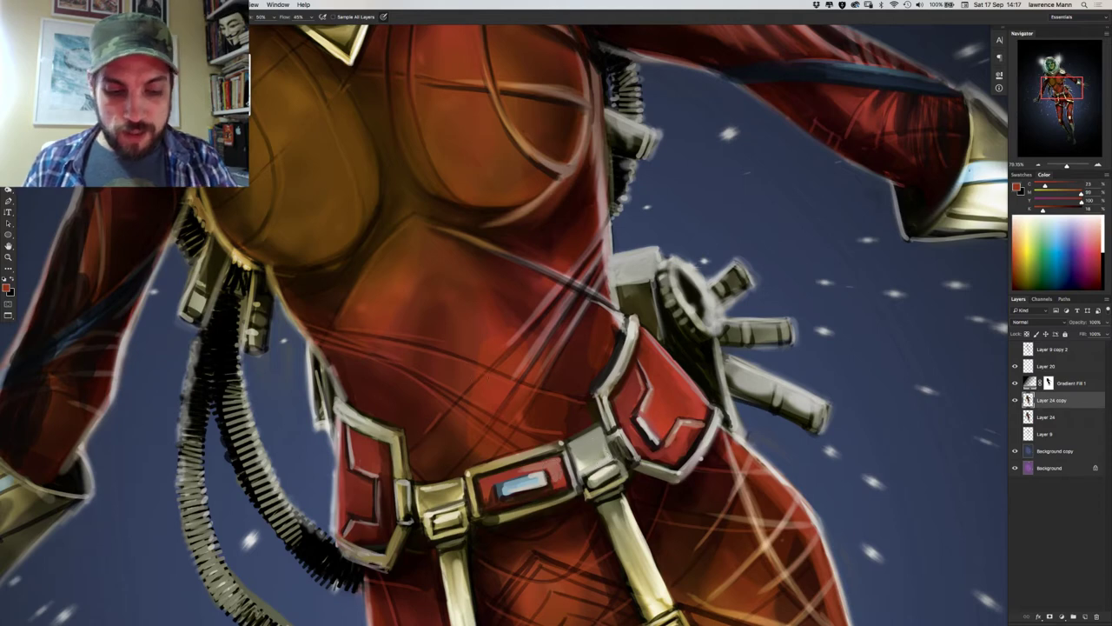
Reduce the Mixer Brush size and blend the red fabric at the waist above the belt and hip pouches.
{"action": "right_click", "coordinate": [503, 360]}
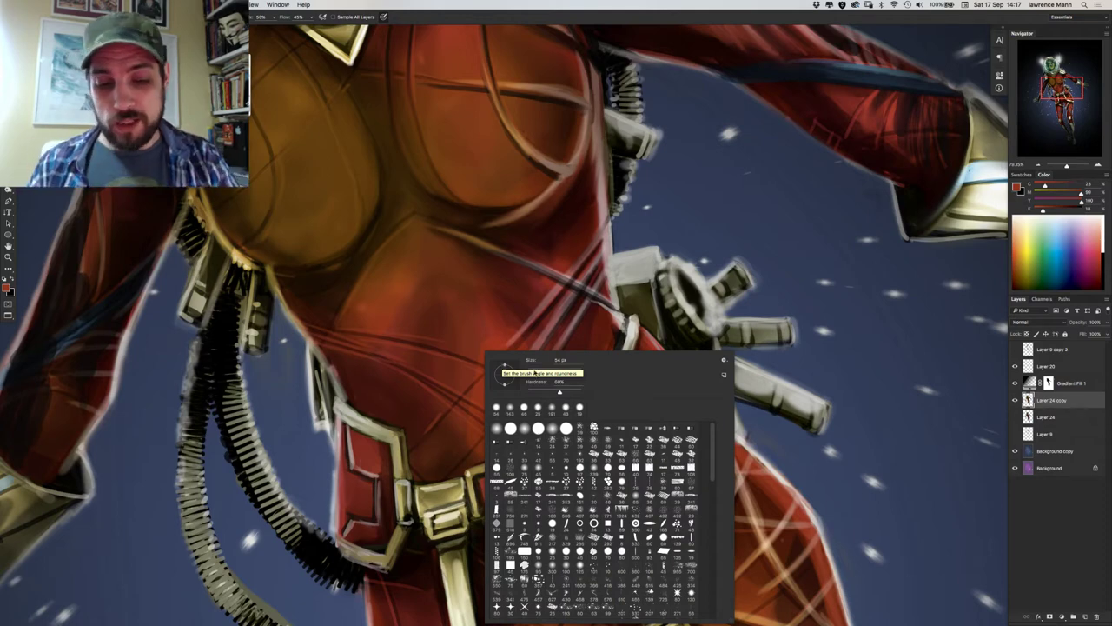
{"action": "left_click_drag", "start_coordinate": [543, 372], "coordinate": [537, 372]}
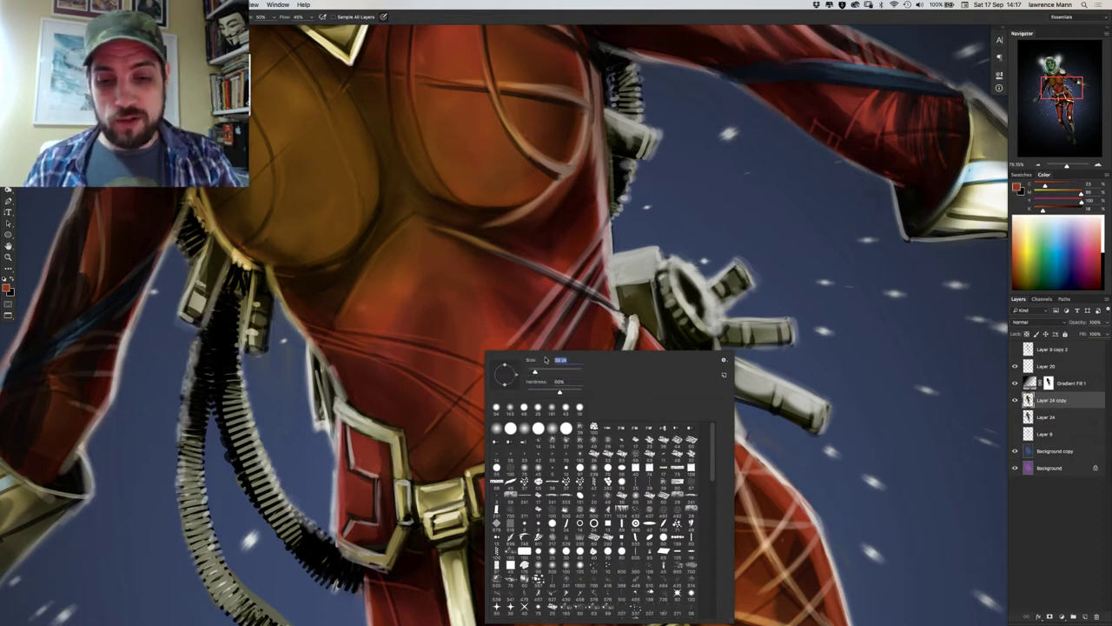
{"action": "left_click", "coordinate": [634, 327]}
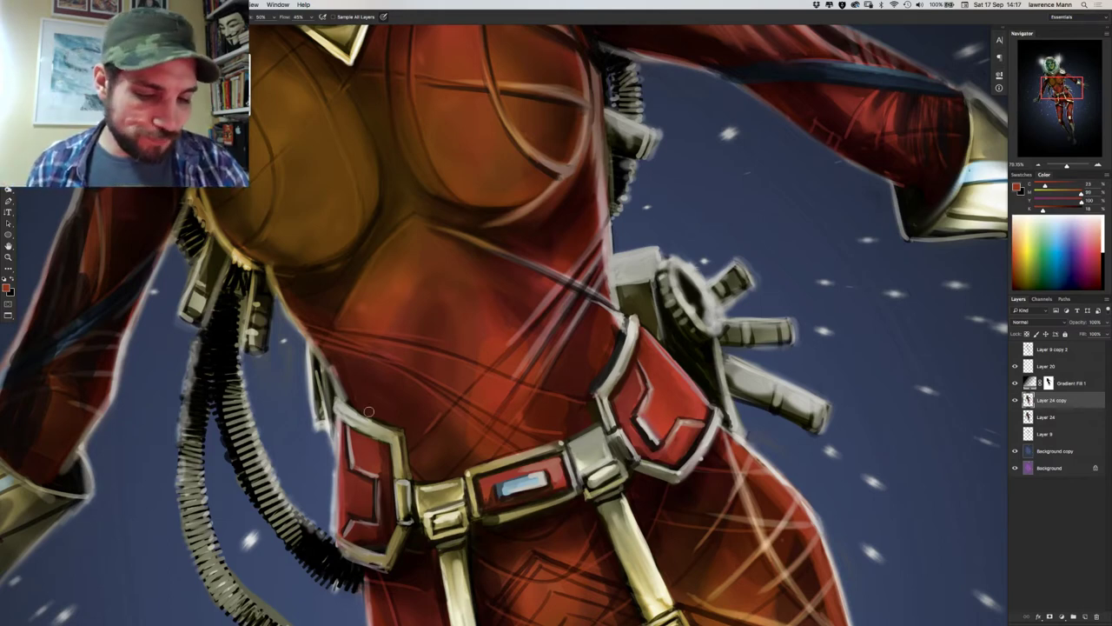
{"action": "left_click_drag", "start_coordinate": [351, 397], "coordinate": [329, 323]}
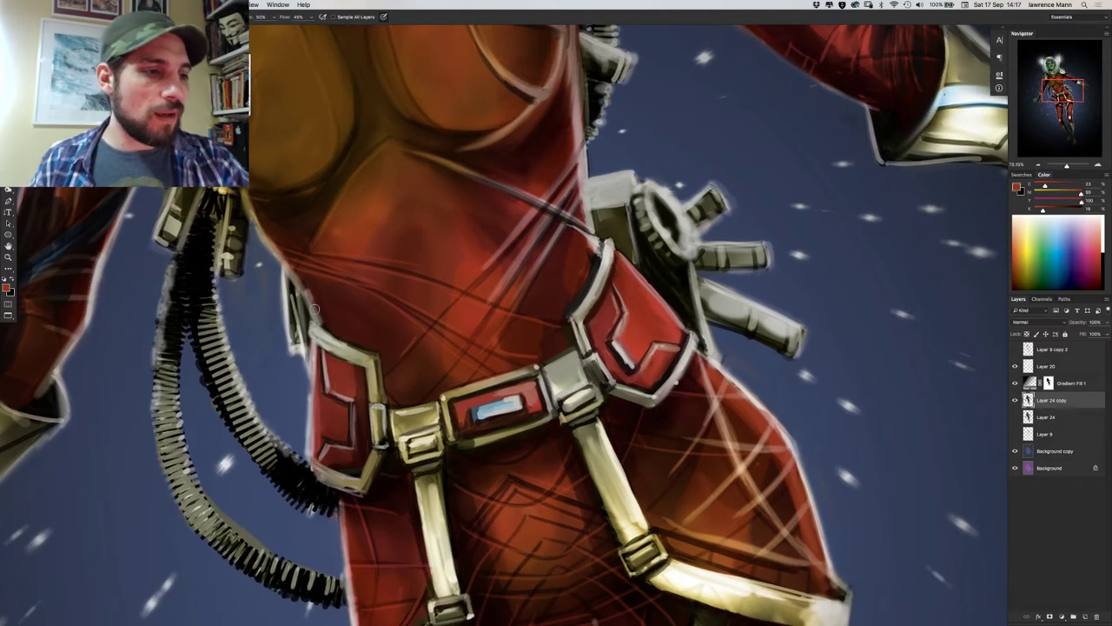
Switch to the Brush and paint sampled dark reds into the waist shadows around the hip pouches.
{"action": "key", "text": "shift+b"}
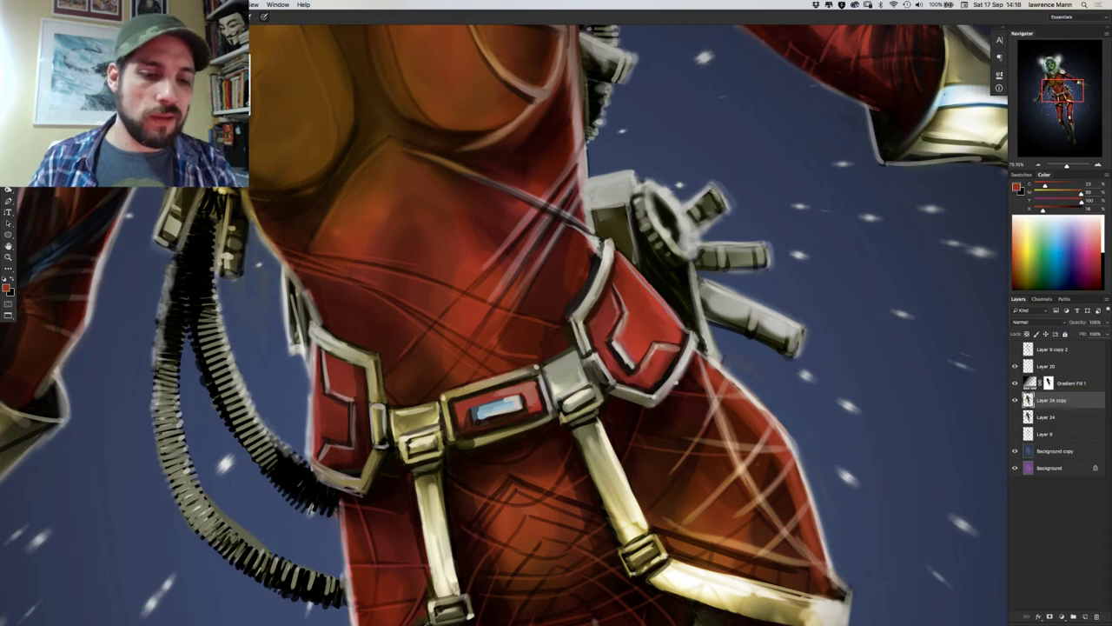
{"action": "left_click", "coordinate": [347, 330], "text": "alt"}
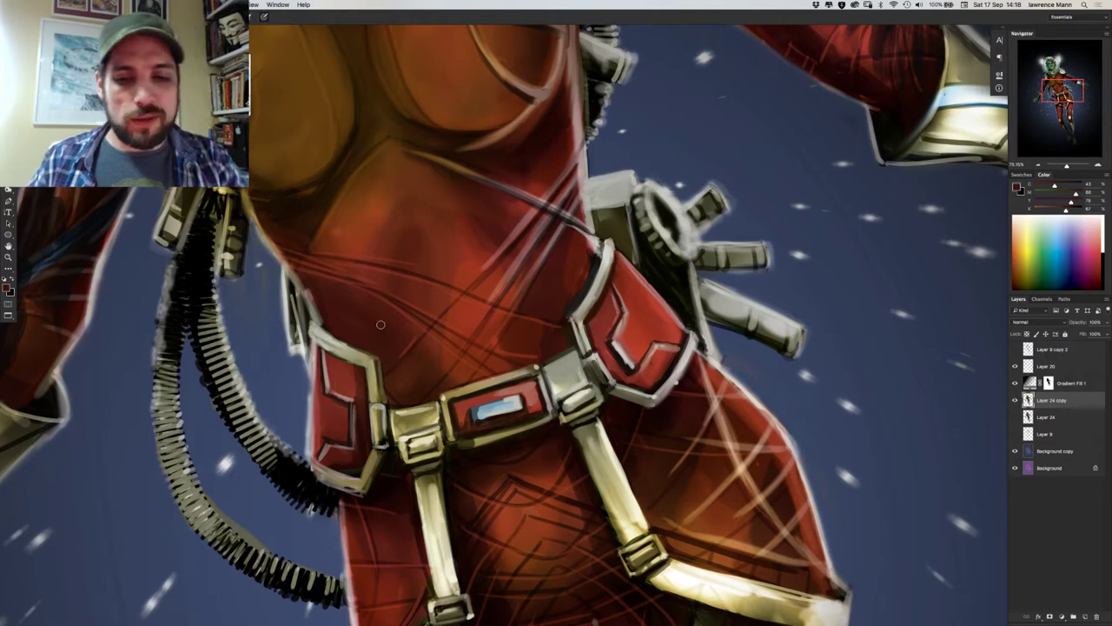
{"action": "left_click", "coordinate": [588, 252], "text": "alt"}
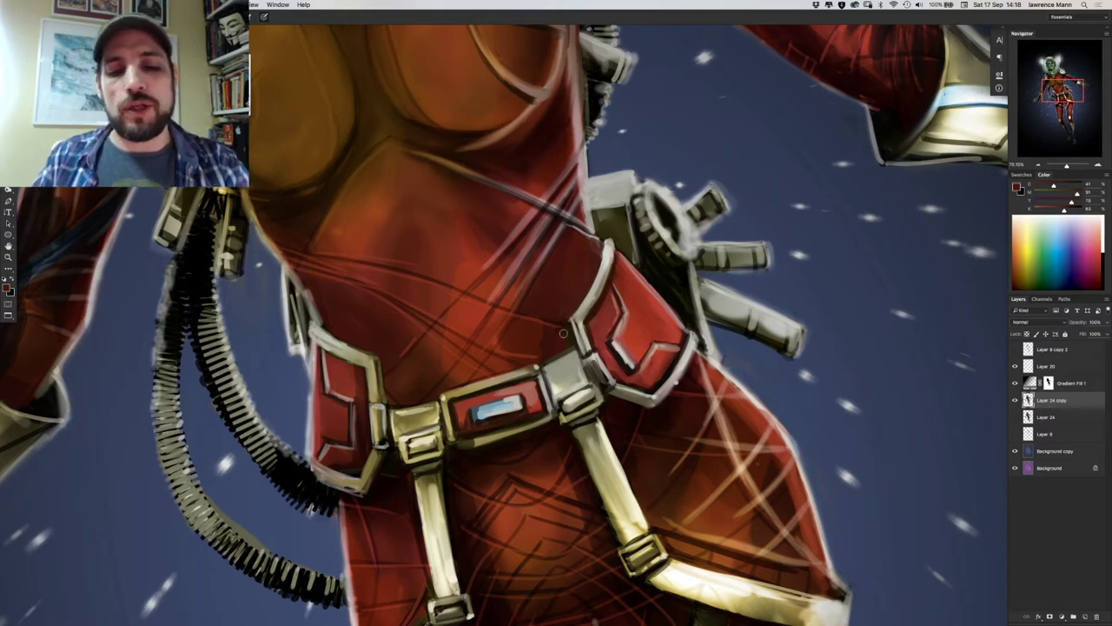
{"action": "left_click", "coordinate": [632, 405], "text": "alt"}
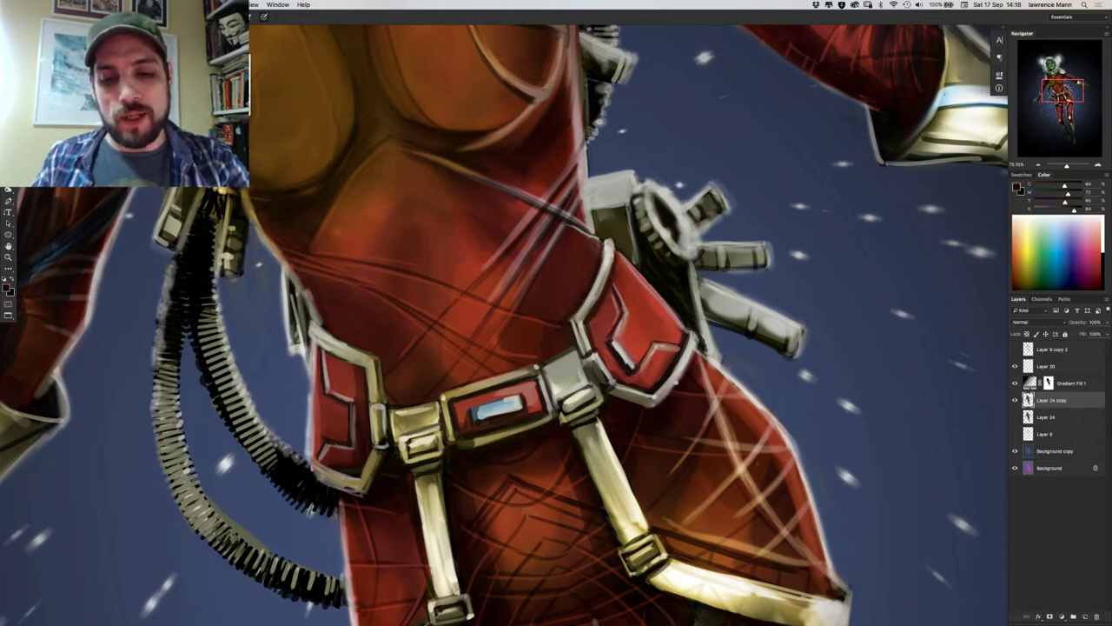
Repaint the metal rim of the hip pouch beside the backpack with sampled light and mid greys, darkening the shadow beneath it.
{"action": "left_click", "coordinate": [608, 254], "text": "alt"}
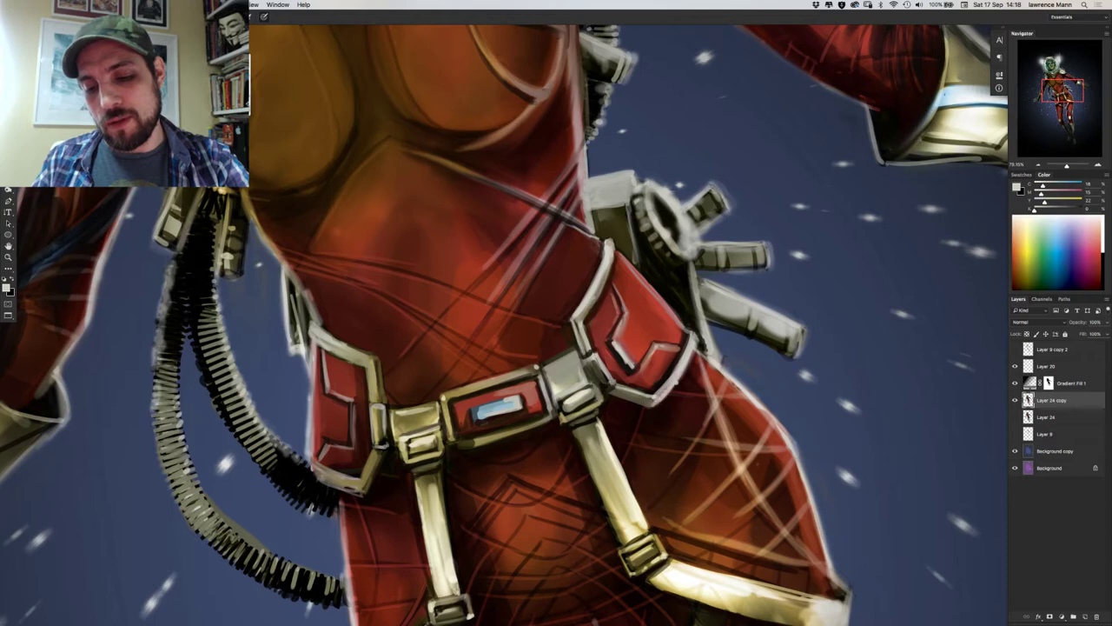
{"action": "left_click", "coordinate": [682, 365], "text": "alt"}
{"action": "left_click", "coordinate": [677, 372], "text": "alt"}
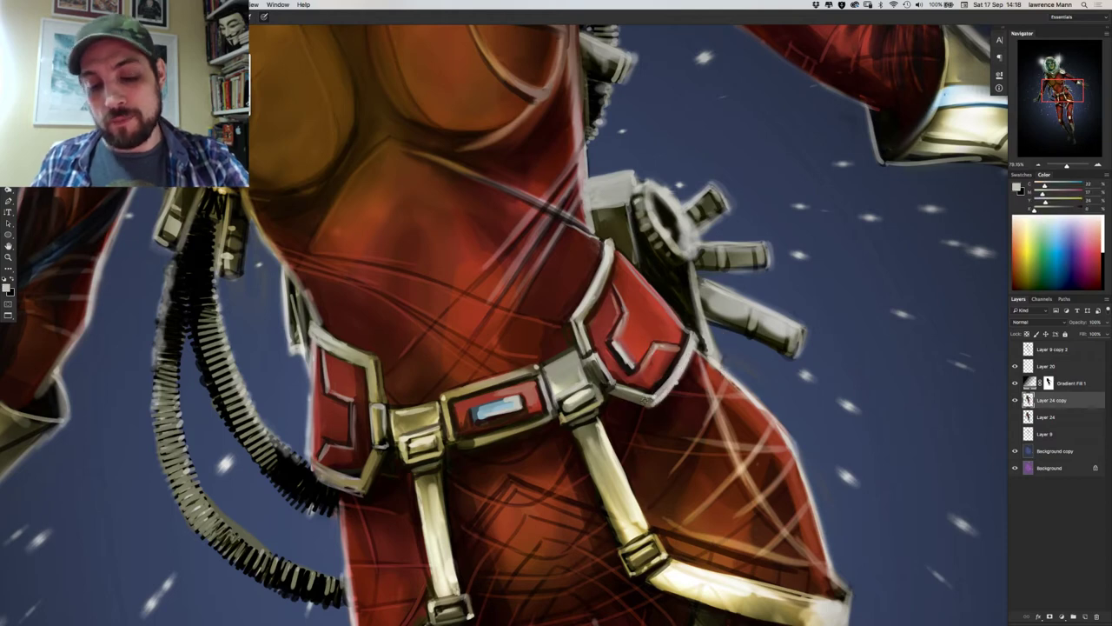
{"action": "left_click", "coordinate": [690, 347], "text": "alt"}
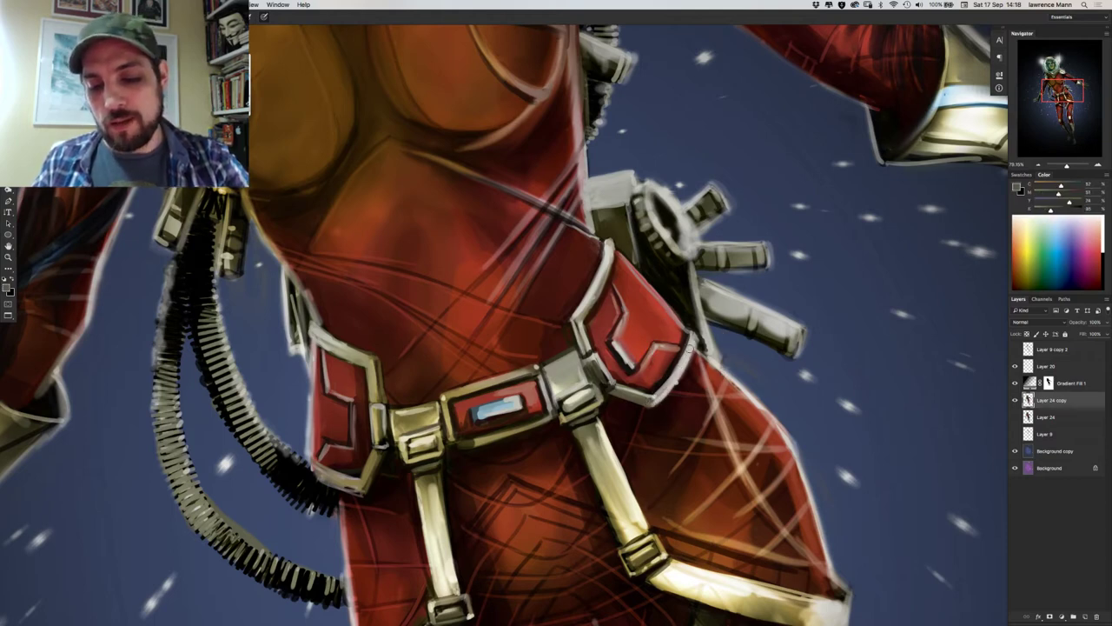
{"action": "left_click_drag", "start_coordinate": [685, 356], "coordinate": [654, 394]}
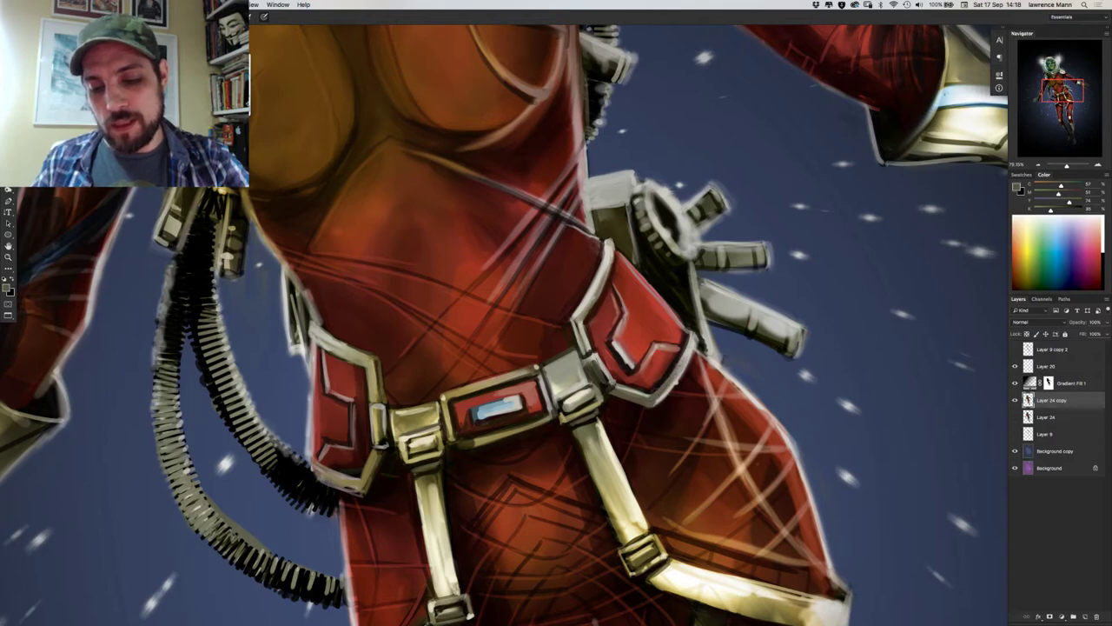
{"action": "left_click_drag", "start_coordinate": [685, 354], "coordinate": [653, 393]}
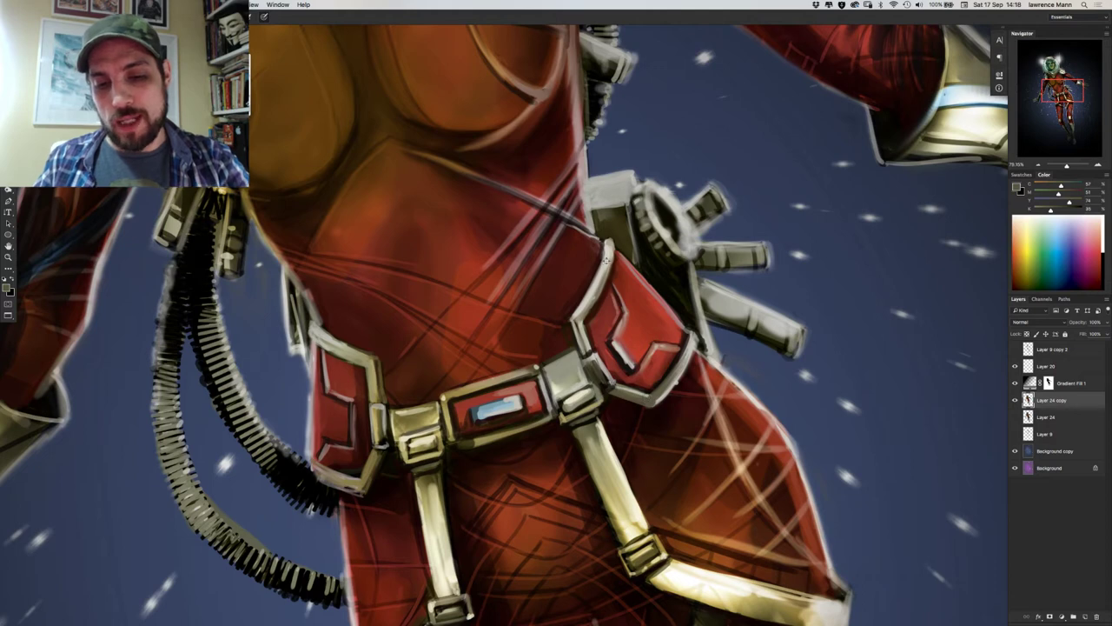
{"action": "left_click", "coordinate": [653, 393], "text": "alt"}
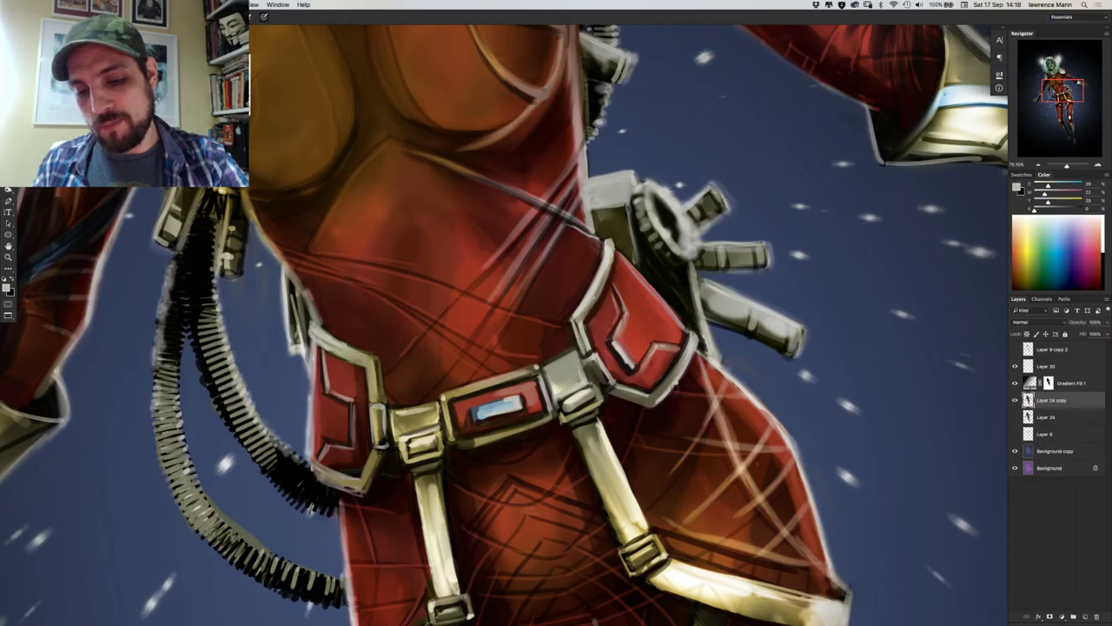
{"action": "left_click", "coordinate": [674, 390], "text": "alt"}
{"action": "left_click", "coordinate": [671, 398], "text": "alt"}
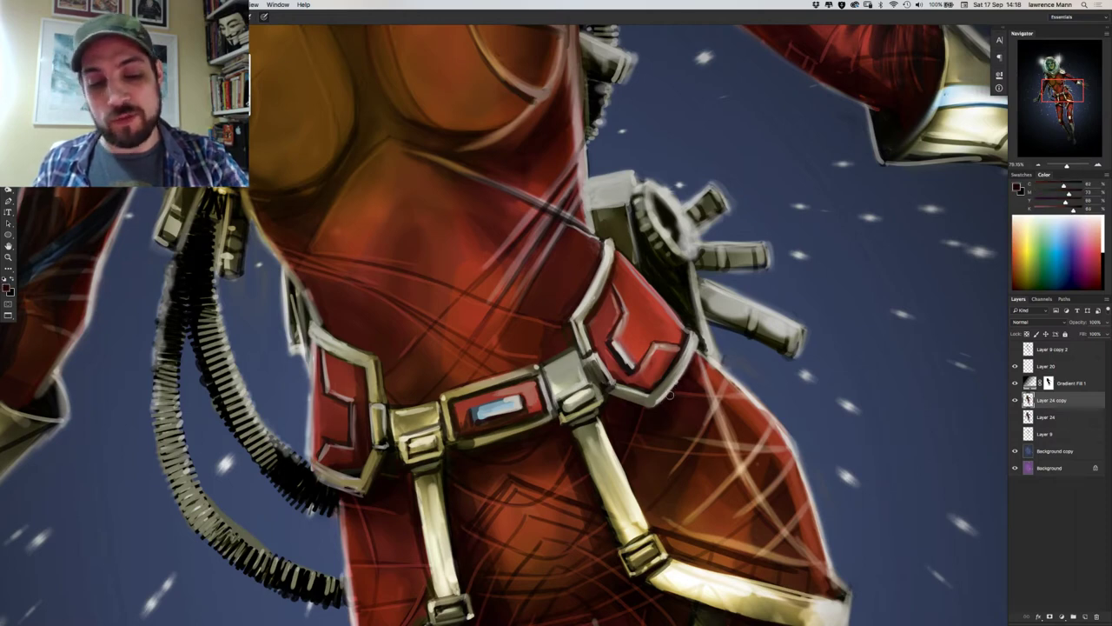
Paint the backpack strut behind the hip pouch with a sampled near-black shadow and a light grey edge.
{"action": "left_click", "coordinate": [686, 293], "text": "alt"}
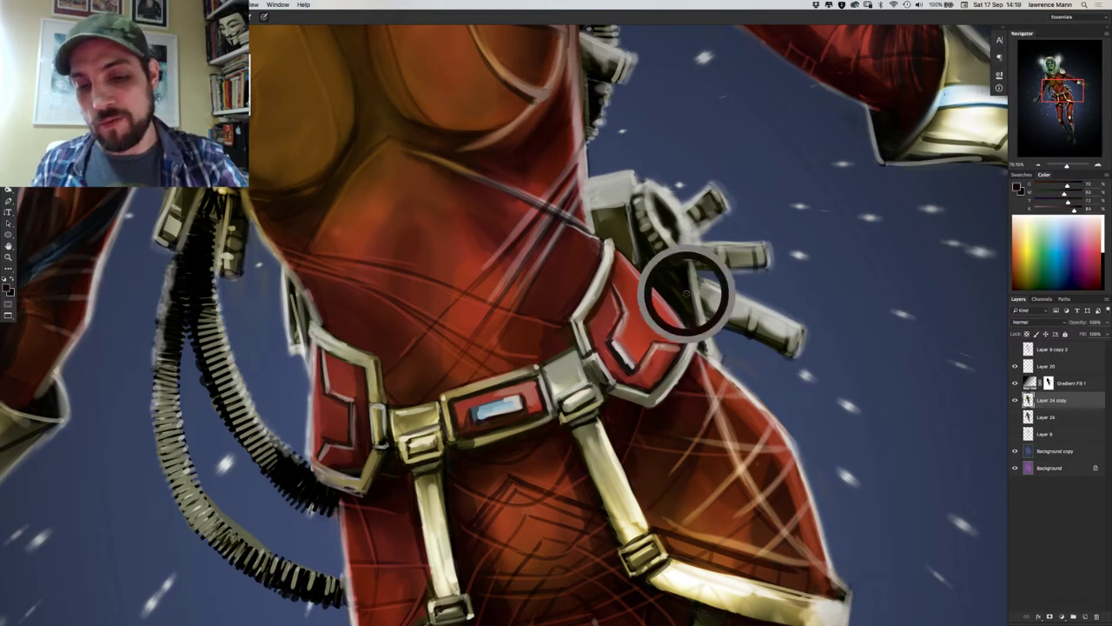
{"action": "mouse_move", "coordinate": [704, 344]}
{"action": "left_mouse_down"}
{"action": "mouse_move", "coordinate": [696, 297]}
{"action": "mouse_move", "coordinate": [700, 311]}
{"action": "left_mouse_up"}
{"action": "mouse_move", "coordinate": [705, 351]}
{"action": "left_mouse_down"}
{"action": "mouse_move", "coordinate": [698, 318]}
{"action": "mouse_move", "coordinate": [710, 355]}
{"action": "left_mouse_up"}
{"action": "left_click", "coordinate": [698, 291], "text": "alt"}
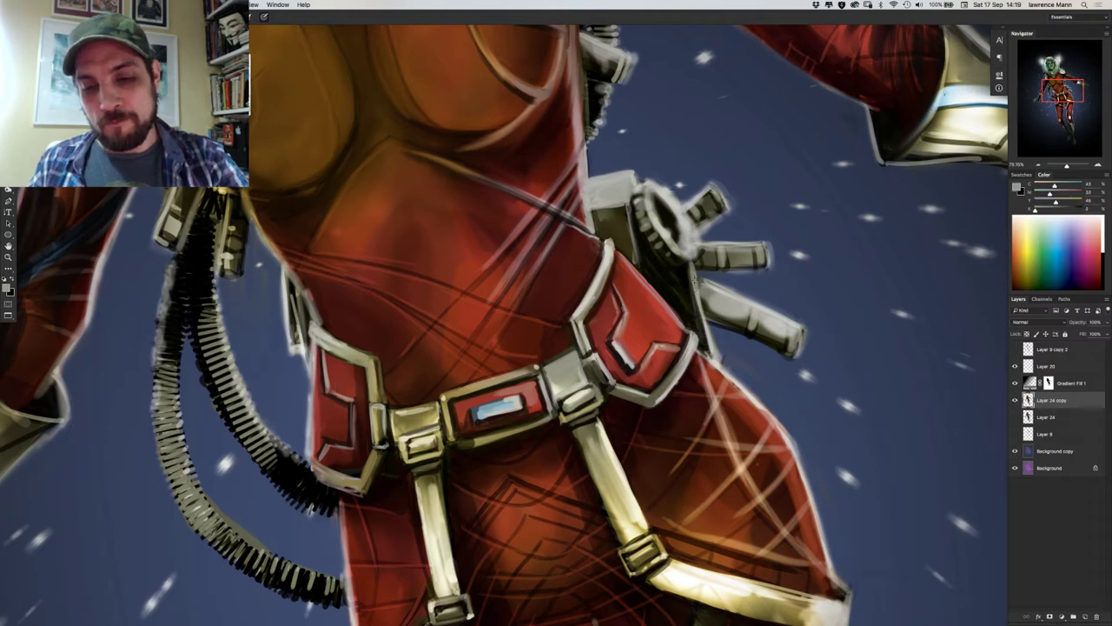
{"action": "left_click", "coordinate": [694, 273], "text": "alt"}
{"action": "left_click", "coordinate": [698, 291], "text": "alt"}
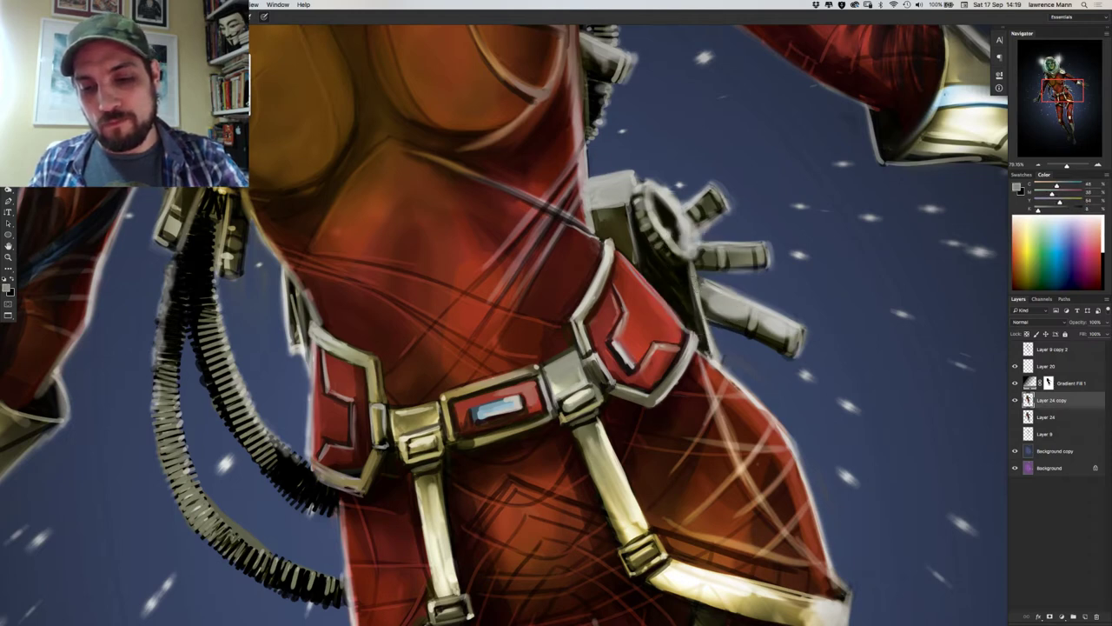
{"action": "left_click_drag", "start_coordinate": [710, 338], "coordinate": [702, 302]}
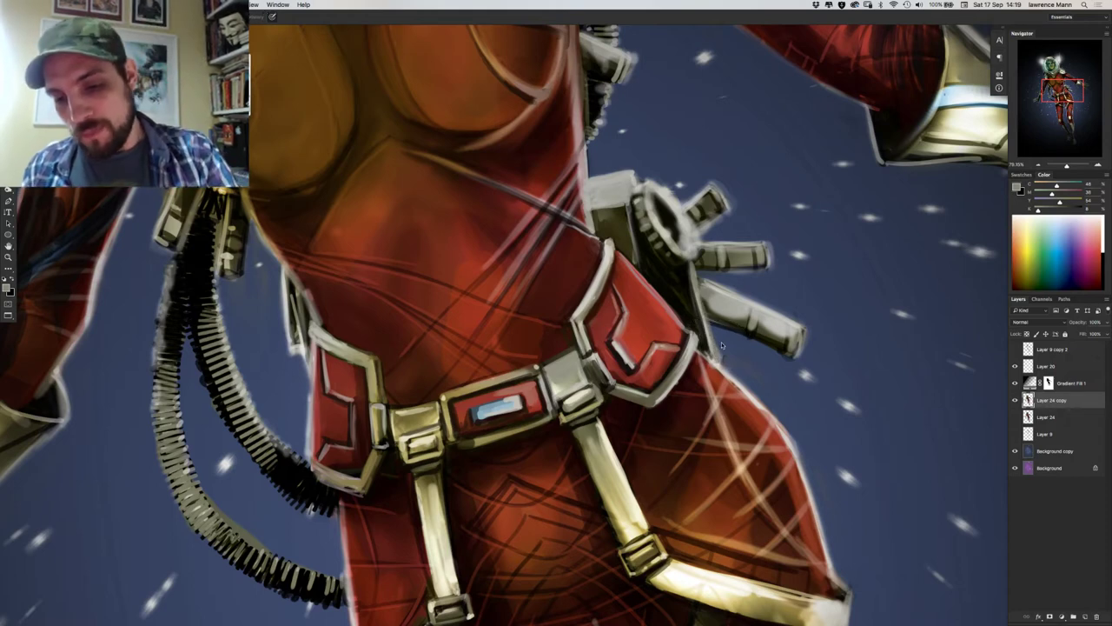
Adjust the eraser tip and clean up the rough outlines of the backpack pipes and the strut behind the hip pouch.
{"action": "right_click", "coordinate": [730, 350]}
{"action": "left_click", "coordinate": [778, 364]}
{"action": "left_click", "coordinate": [808, 384]}
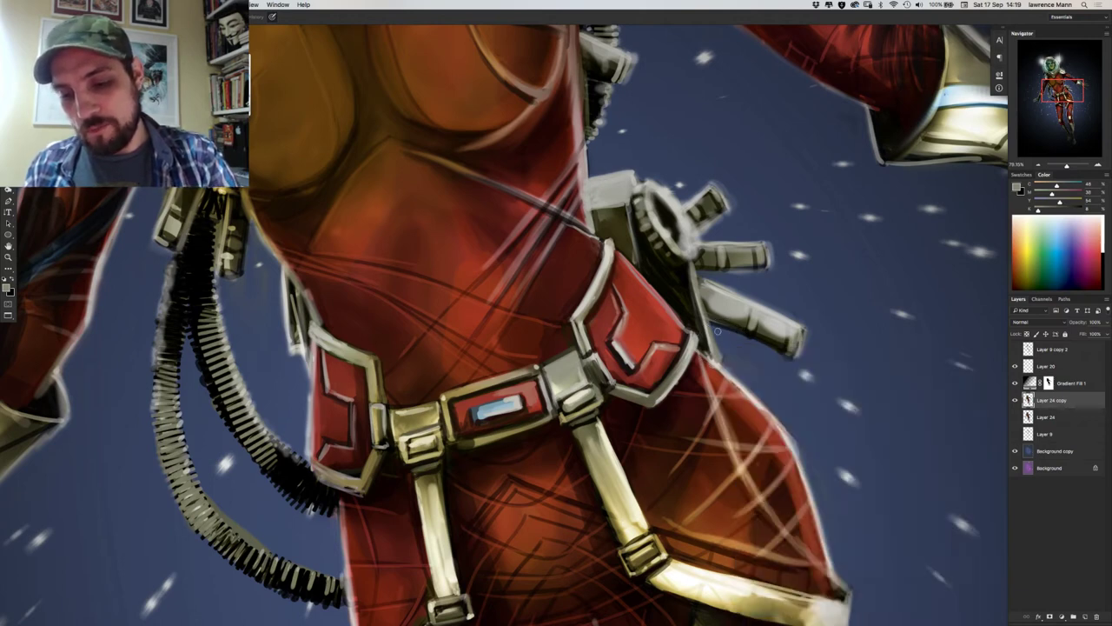
{"action": "key", "text": "Return"}
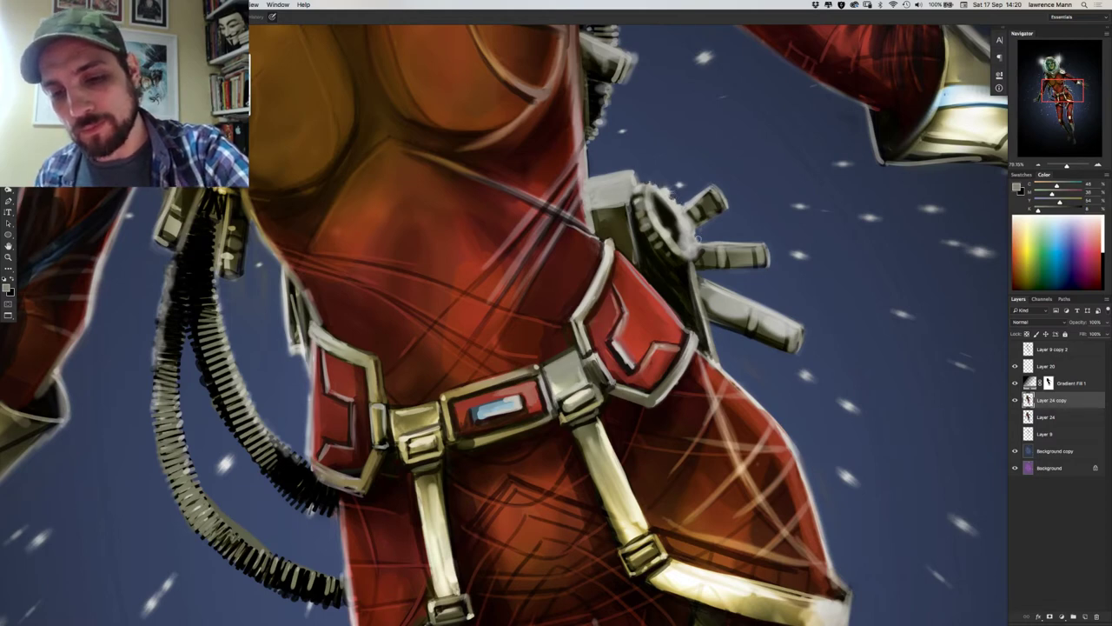
{"action": "left_click", "coordinate": [667, 224]}
{"action": "left_click", "coordinate": [666, 224]}
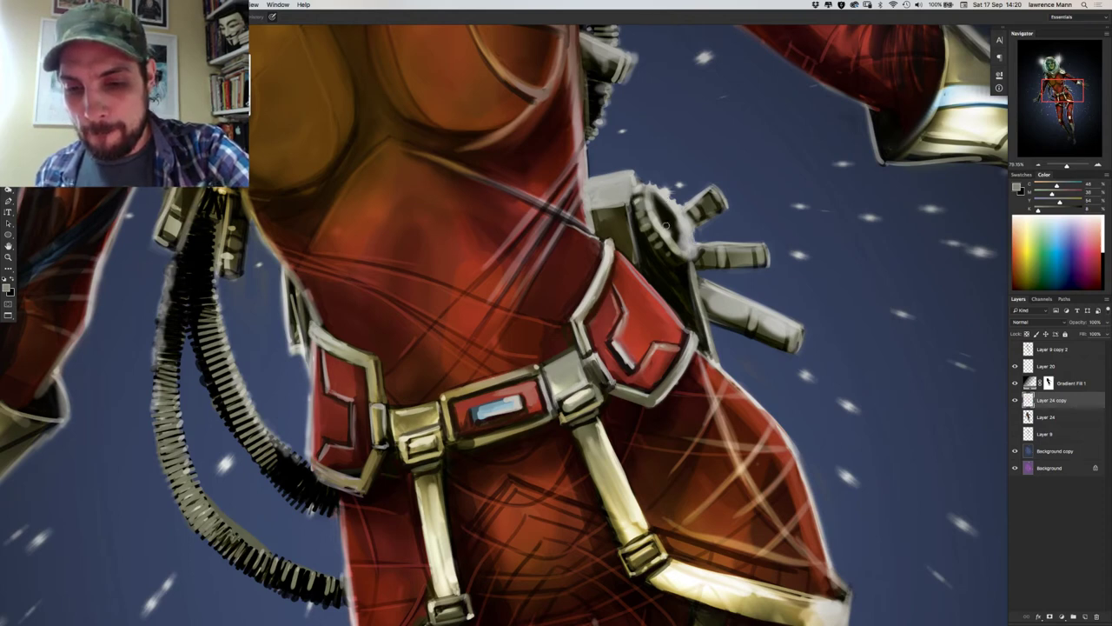
{"action": "left_click", "coordinate": [666, 227]}
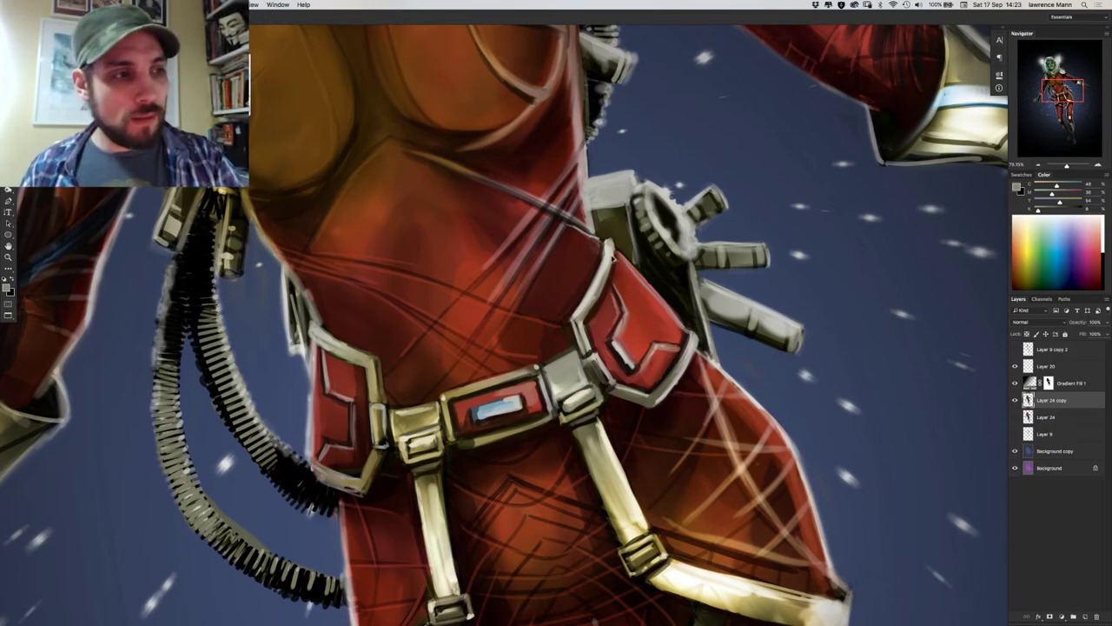
Switch to the Brush and repaint the upper thigh's outer edge below the hip pouch with sampled reds and a light grey rim.
{"action": "key", "text": "l"}
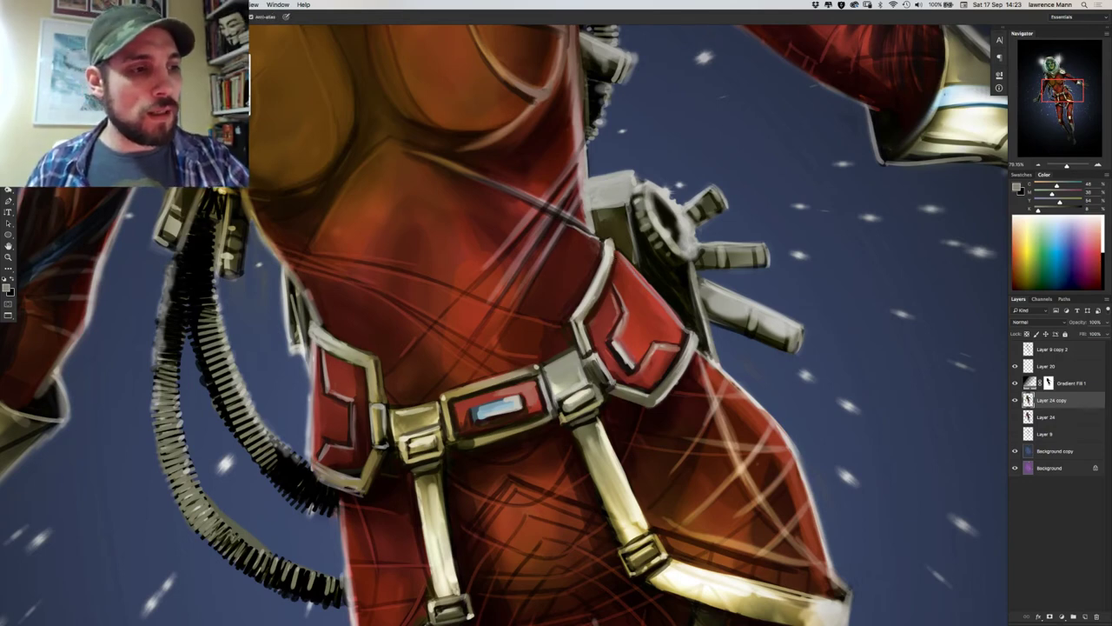
{"action": "key", "text": "b"}
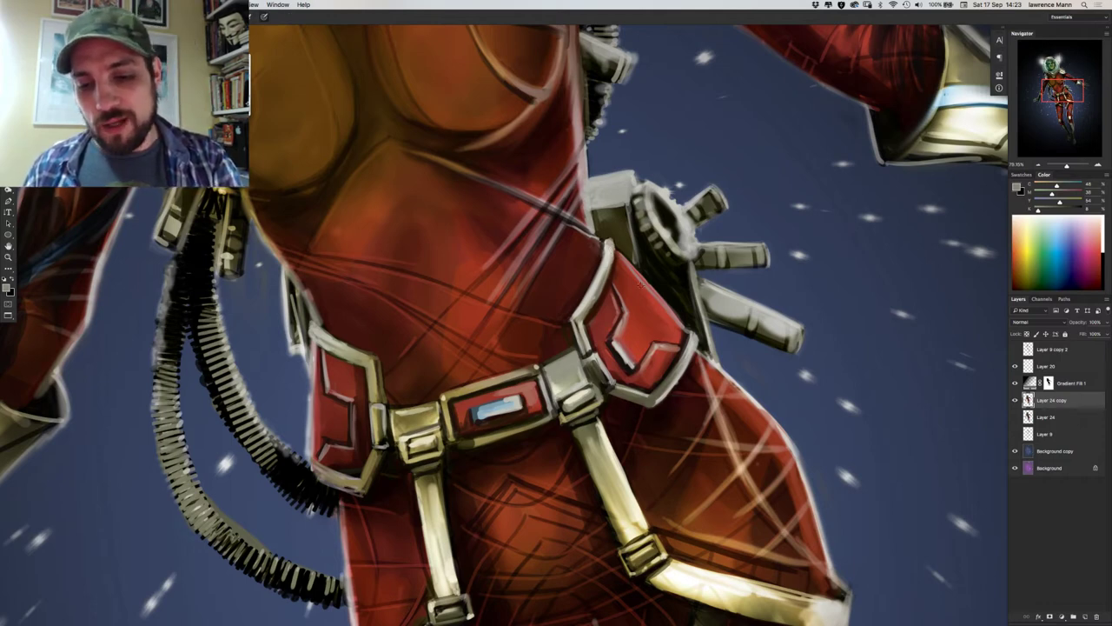
{"action": "left_click", "coordinate": [713, 366], "text": "alt"}
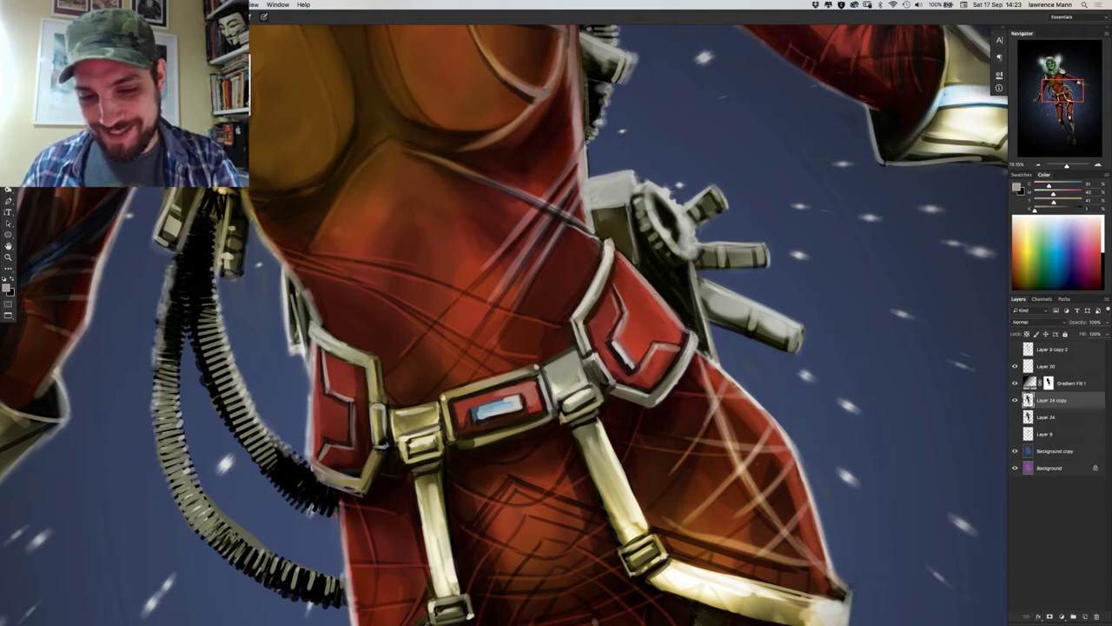
{"action": "left_click", "coordinate": [638, 285], "text": "alt"}
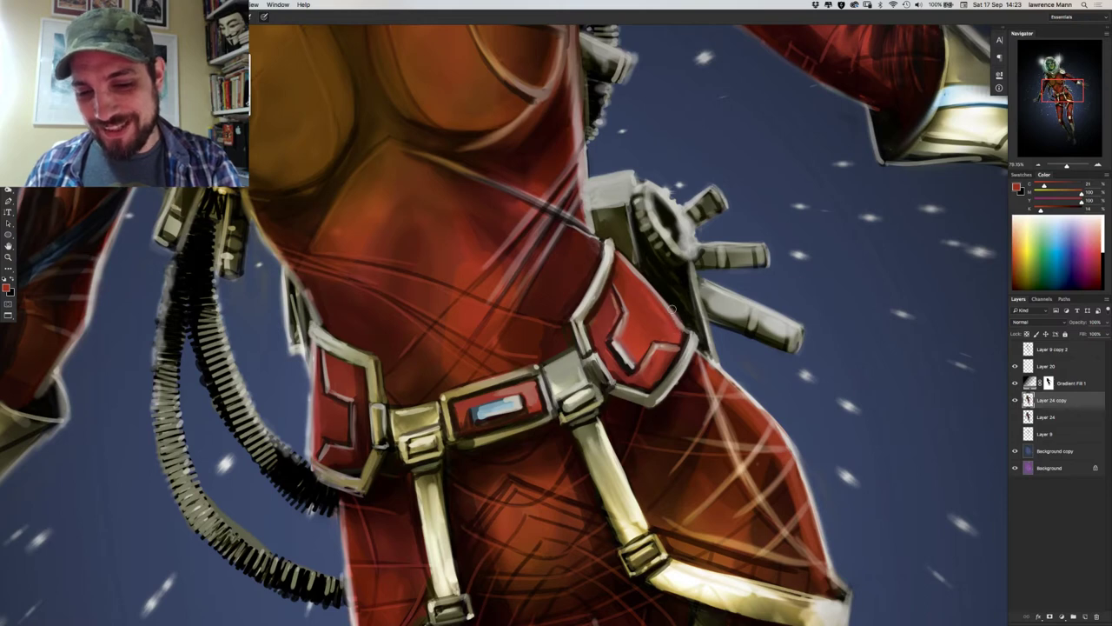
{"action": "left_click", "coordinate": [683, 331], "text": "alt"}
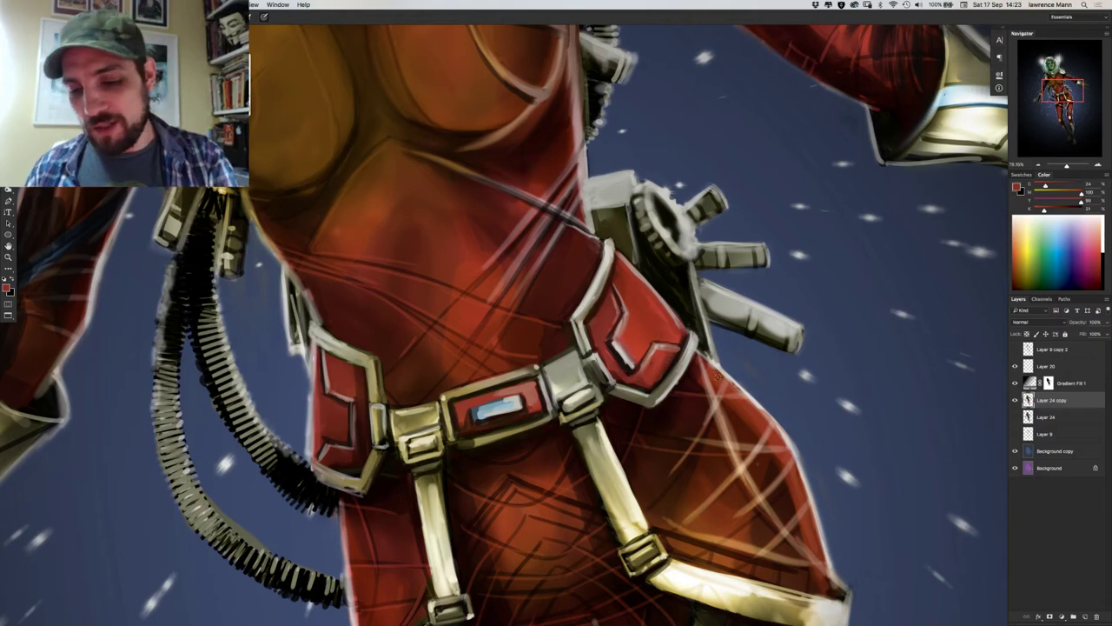
{"action": "left_click", "coordinate": [717, 376], "text": "alt"}
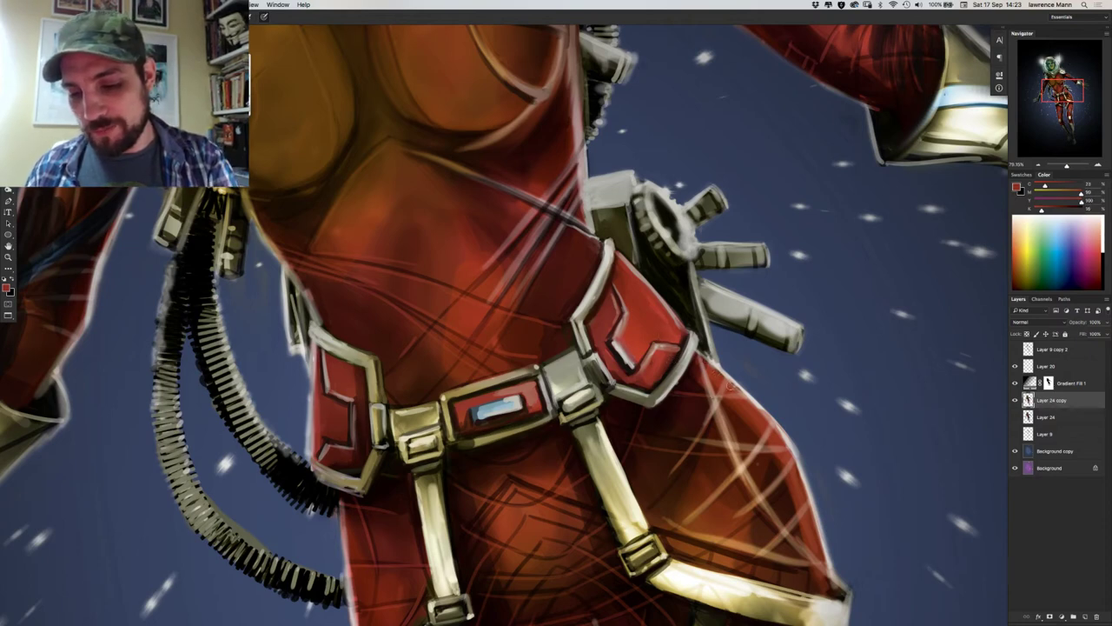
{"action": "left_click", "coordinate": [753, 403], "text": "alt"}
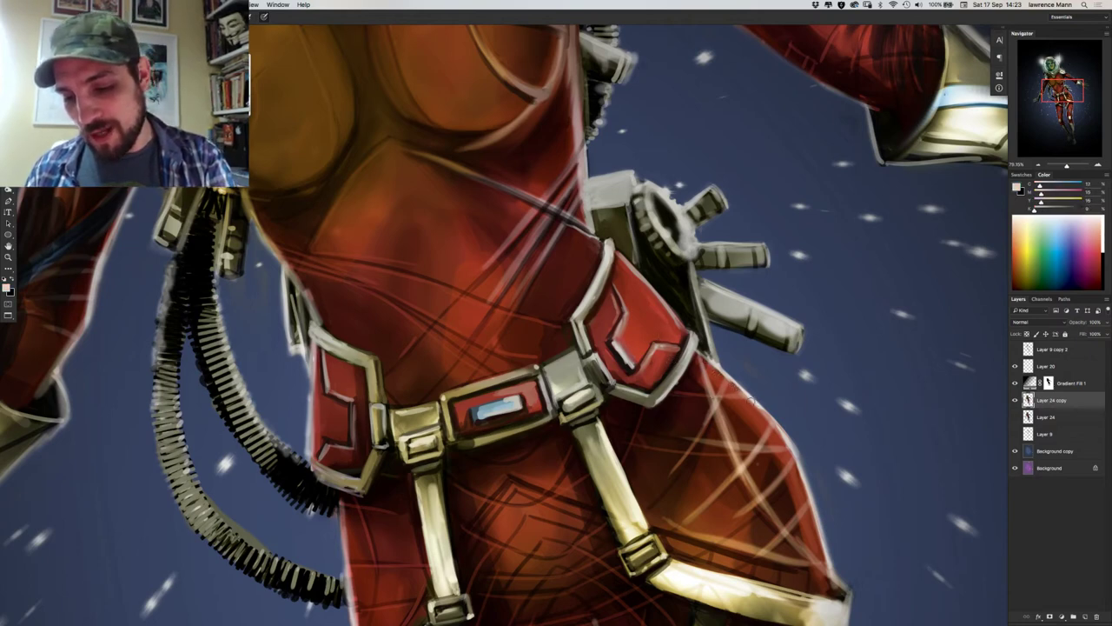
{"action": "left_click", "coordinate": [754, 403], "text": "alt"}
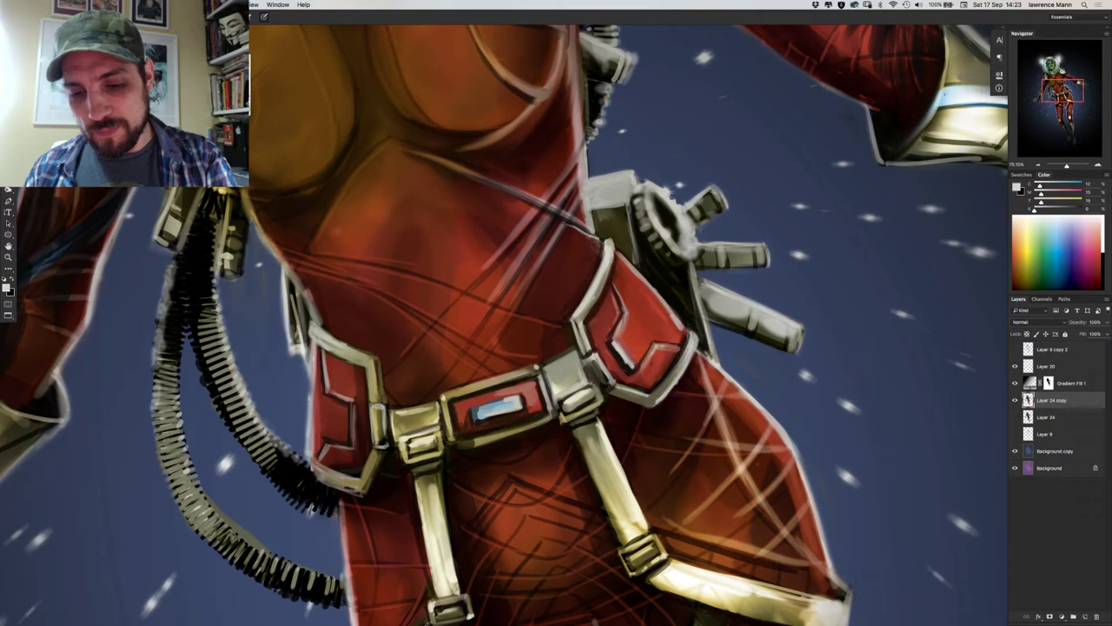
Repaint the face of the backpack's round dial with sampled near-black and add a mid-grey line inside it.
{"action": "left_click", "coordinate": [683, 221], "text": "alt"}
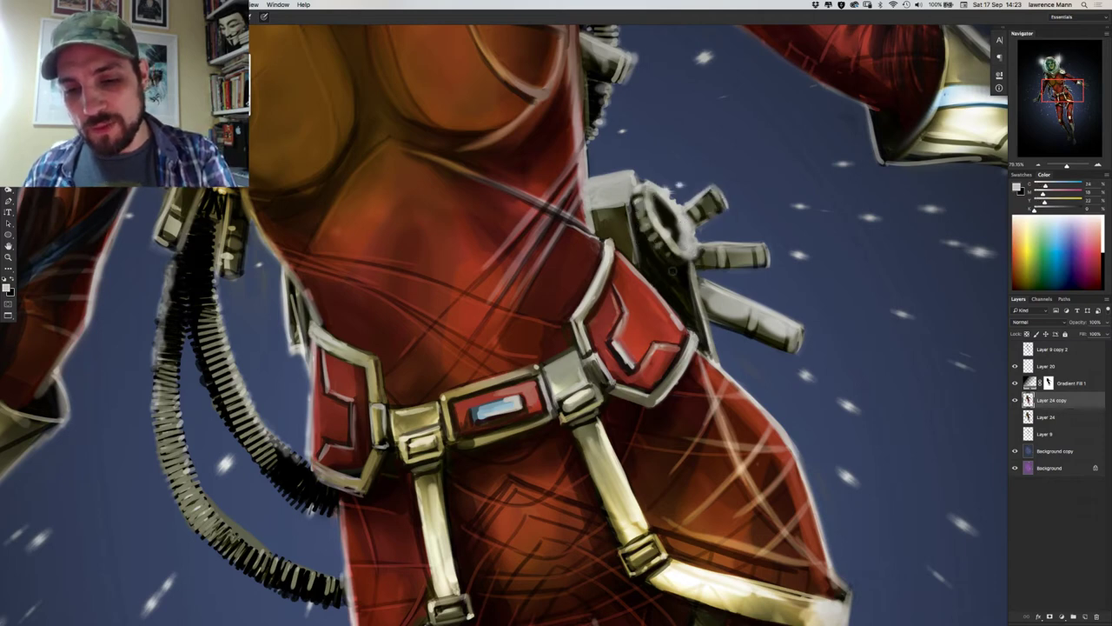
{"action": "right_click", "coordinate": [674, 271]}
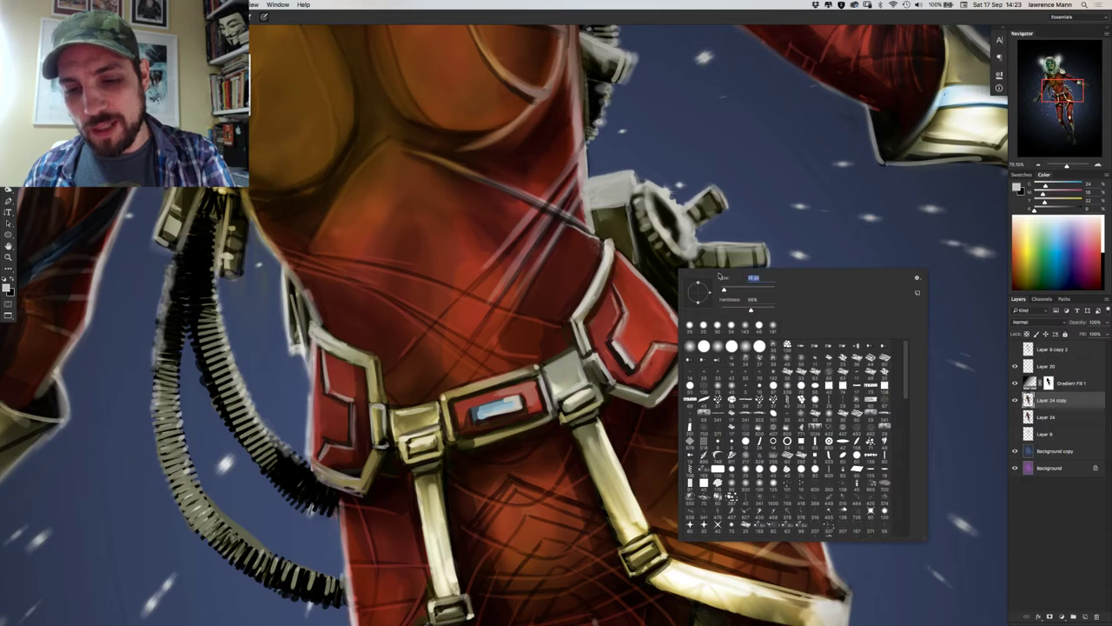
{"action": "key", "text": "Return"}
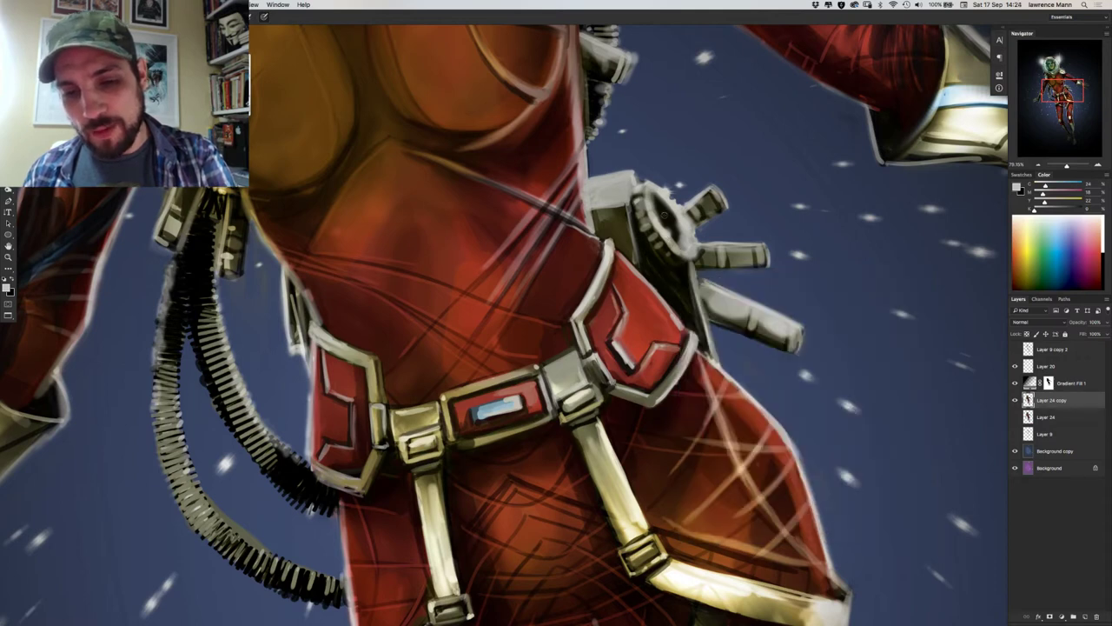
{"action": "left_click", "coordinate": [663, 217], "text": "alt"}
{"action": "left_click_drag", "start_coordinate": [658, 203], "coordinate": [673, 235]}
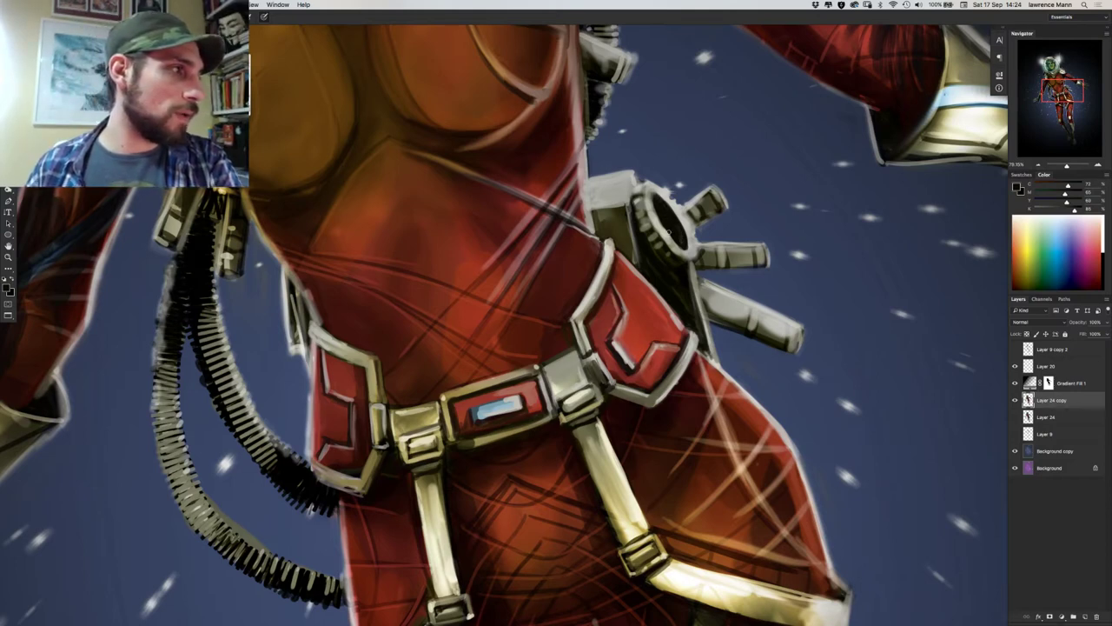
{"action": "left_click", "coordinate": [644, 225], "text": "alt"}
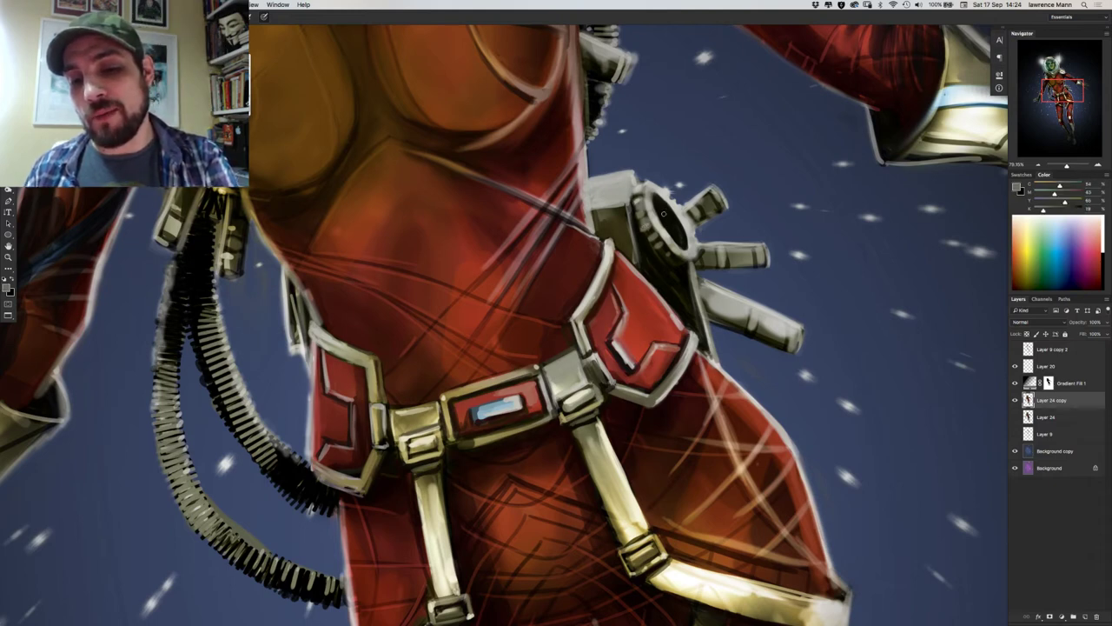
{"action": "left_click_drag", "start_coordinate": [664, 212], "coordinate": [680, 241]}
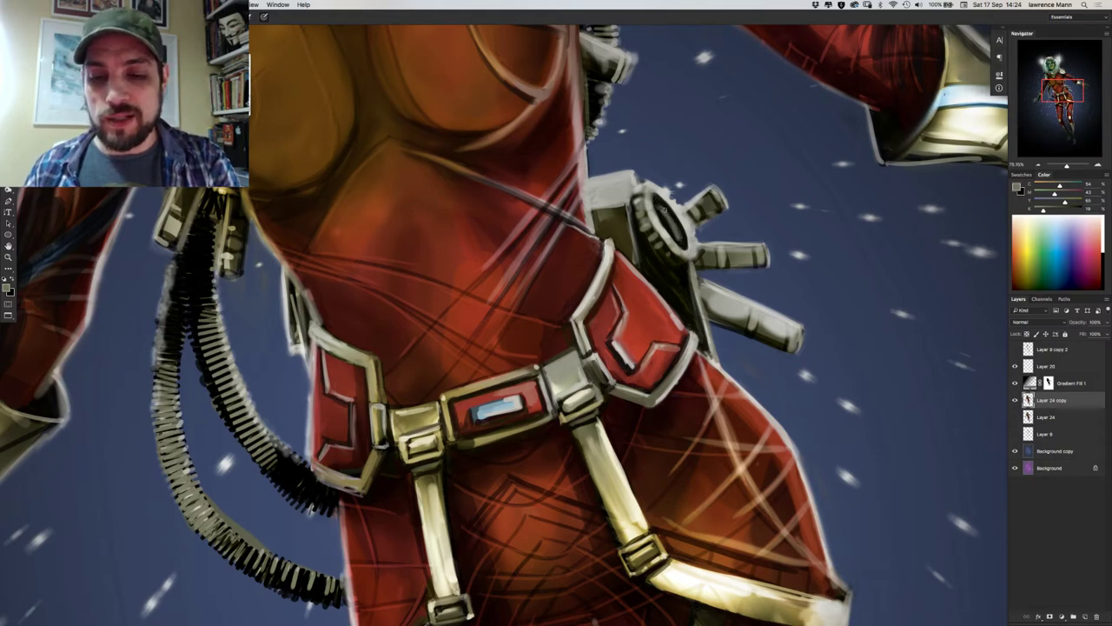
{"action": "left_click_drag", "start_coordinate": [665, 212], "coordinate": [672, 224]}
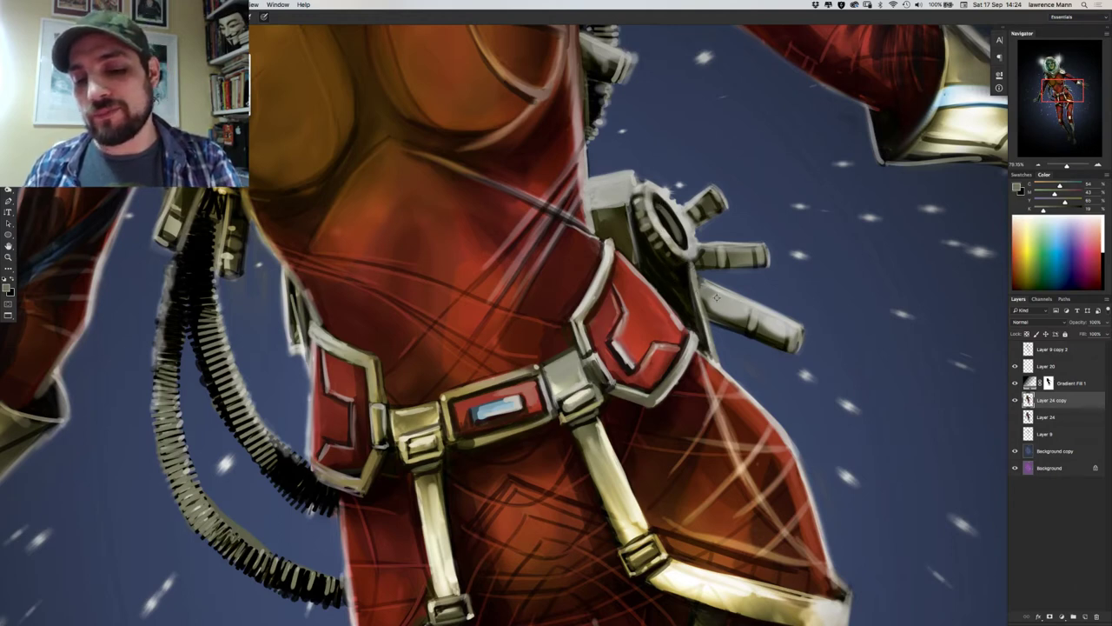
Enlarge the brush and fill the backpack strut behind the hip pouch with sampled grey, highlighting its edges with lighter greys.
{"action": "left_click", "coordinate": [714, 297], "text": "alt"}
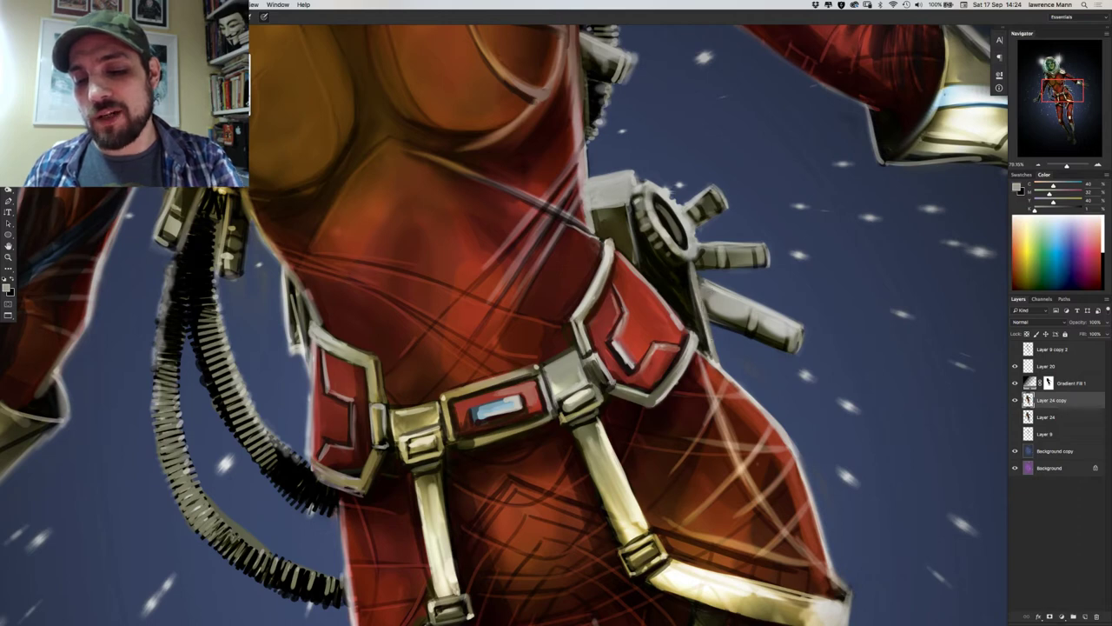
{"action": "right_click", "coordinate": [681, 280]}
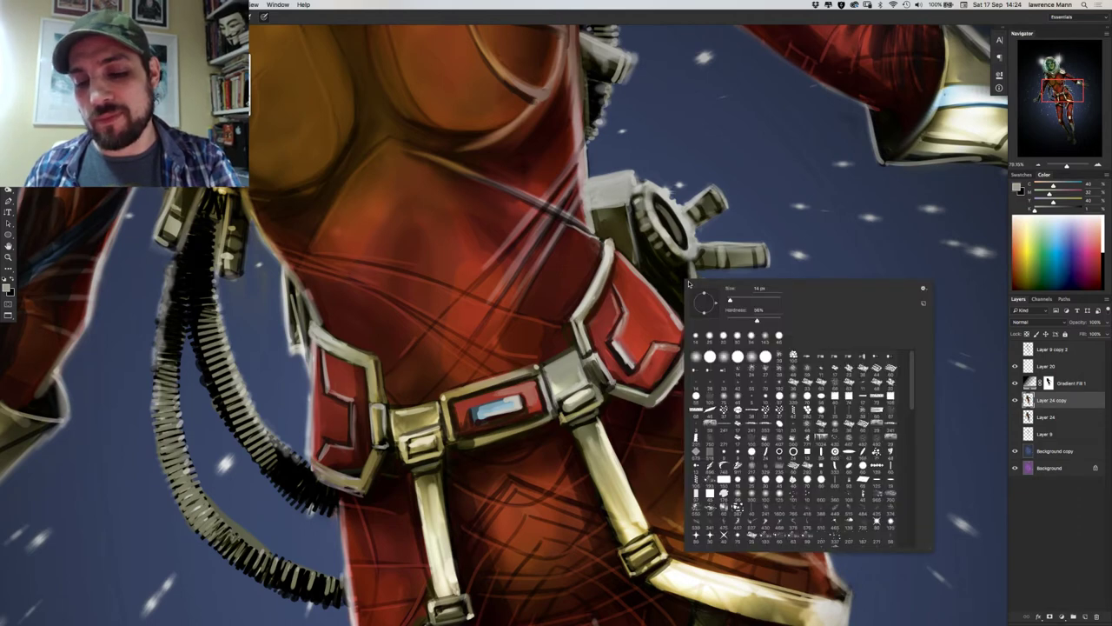
{"action": "left_click", "coordinate": [747, 300]}
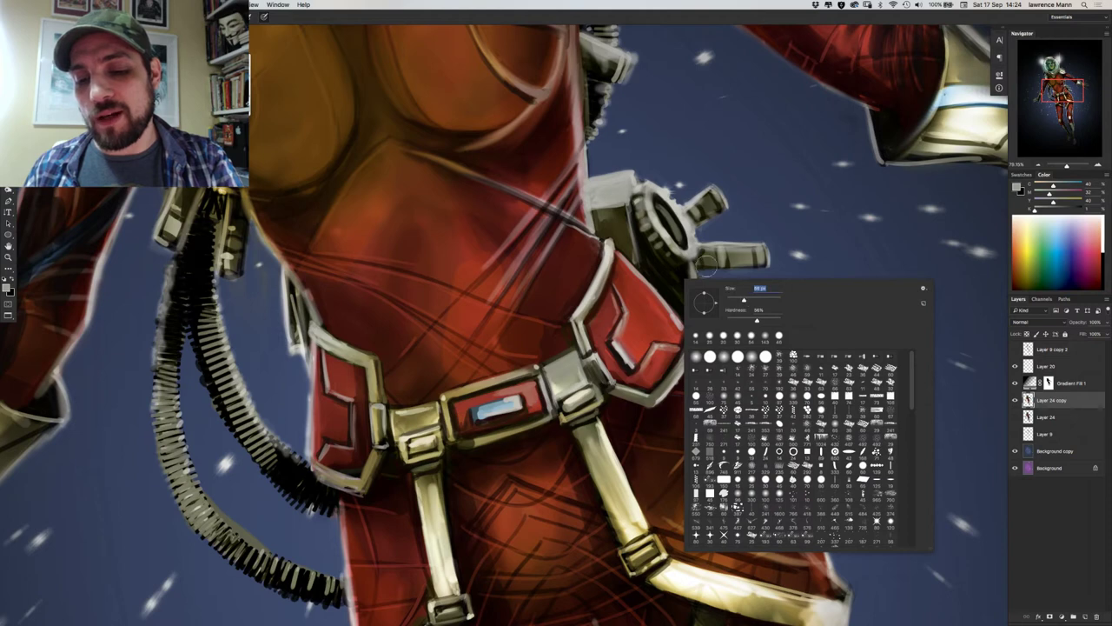
{"action": "left_click", "coordinate": [688, 271]}
{"action": "mouse_move", "coordinate": [697, 323]}
{"action": "left_mouse_down"}
{"action": "mouse_move", "coordinate": [694, 289]}
{"action": "mouse_move", "coordinate": [700, 325]}
{"action": "mouse_move", "coordinate": [688, 306]}
{"action": "mouse_move", "coordinate": [689, 268]}
{"action": "mouse_move", "coordinate": [684, 312]}
{"action": "mouse_move", "coordinate": [711, 358]}
{"action": "left_mouse_up"}
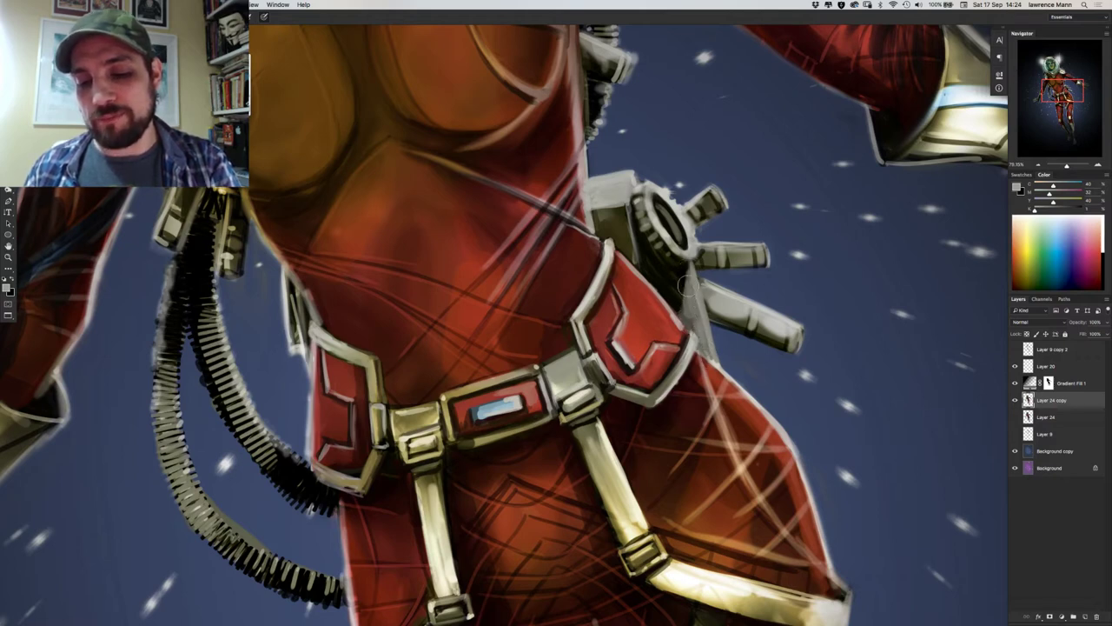
{"action": "right_click", "coordinate": [669, 280]}
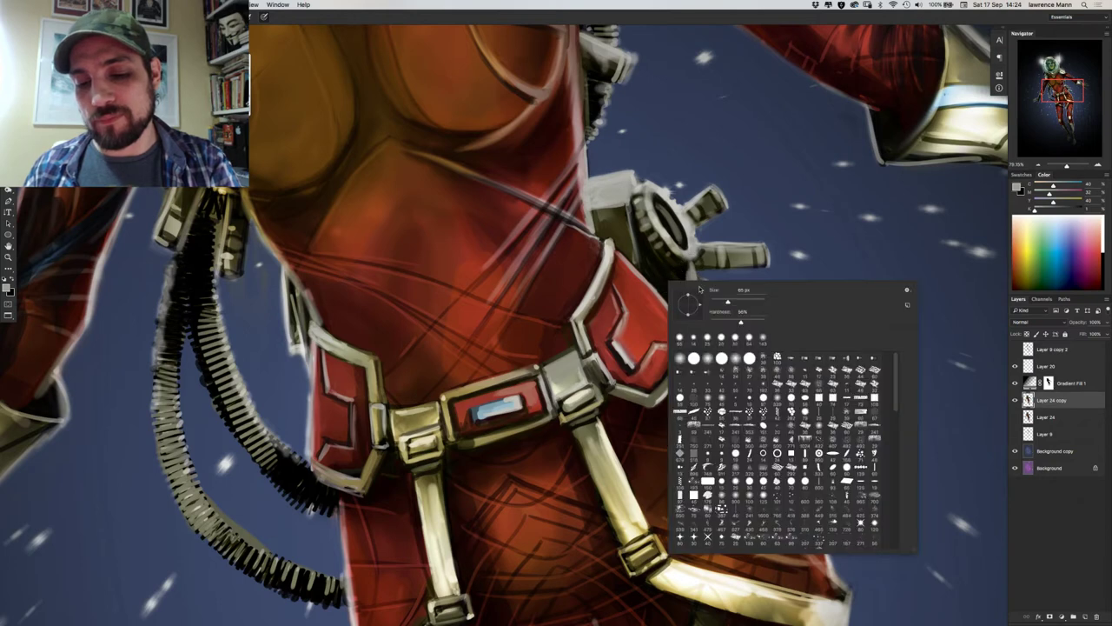
{"action": "left_click", "coordinate": [633, 183], "text": "alt"}
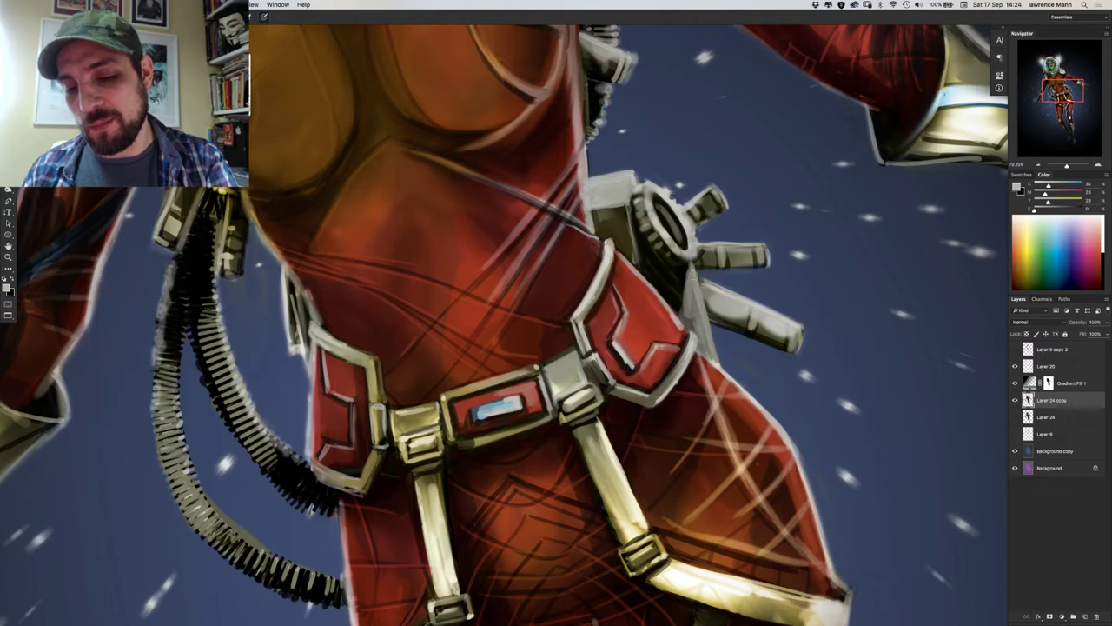
{"action": "left_click_drag", "start_coordinate": [699, 297], "coordinate": [718, 360]}
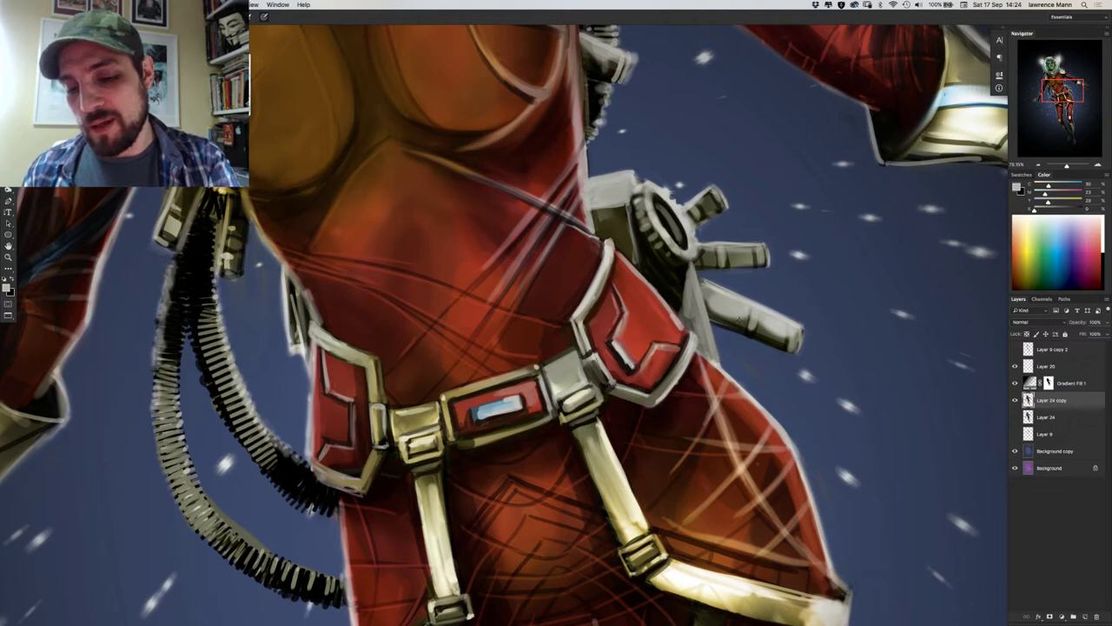
{"action": "left_click", "coordinate": [629, 177], "text": "alt"}
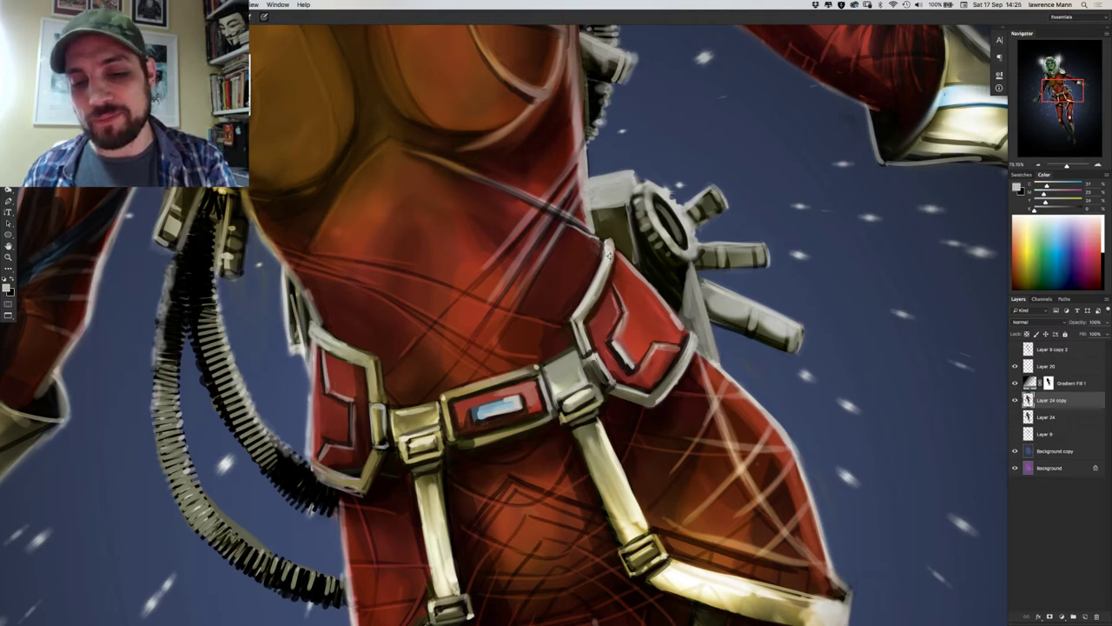
{"action": "left_click", "coordinate": [609, 256], "text": "alt"}
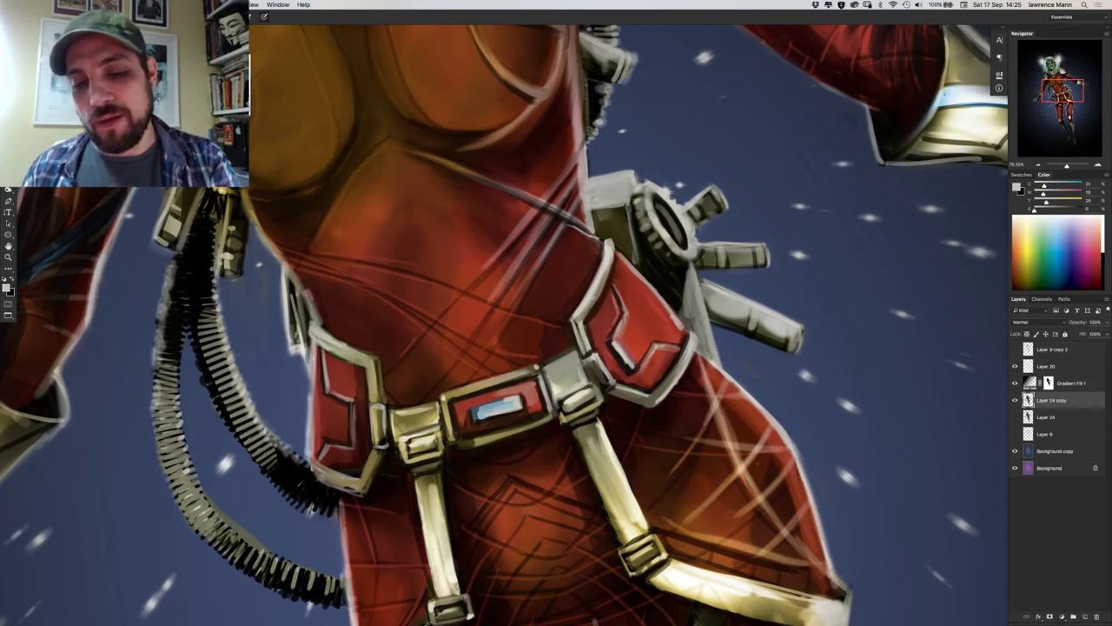
{"action": "left_click", "coordinate": [607, 251], "text": "alt"}
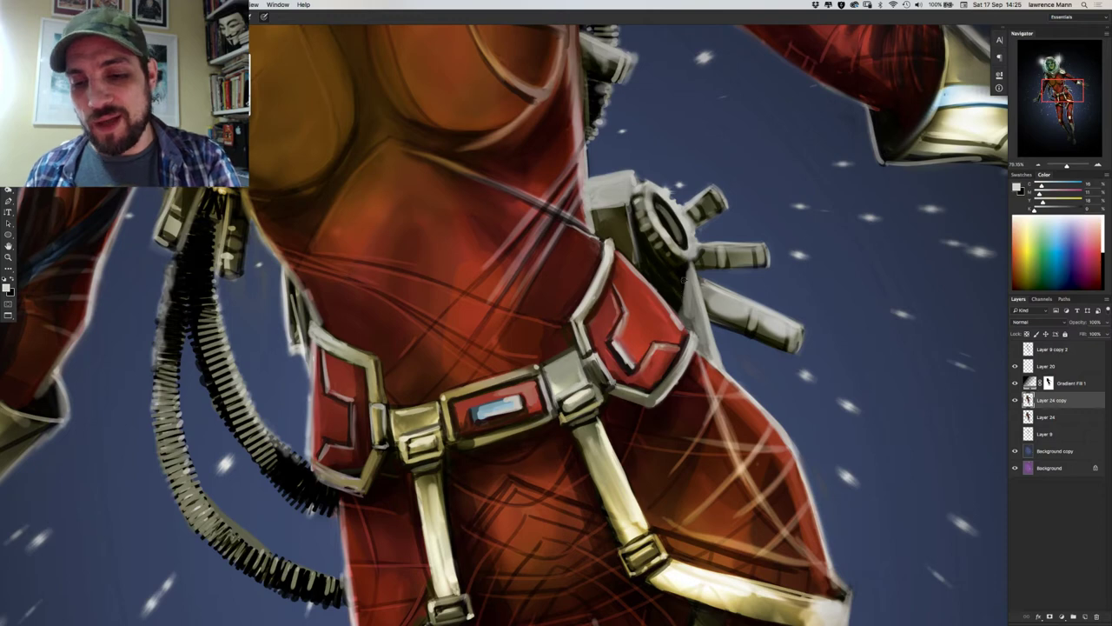
Deepen the shadows beneath the round dial and along the backpack box beside it with sampled near-blacks and dark olives.
{"action": "key", "text": "x"}
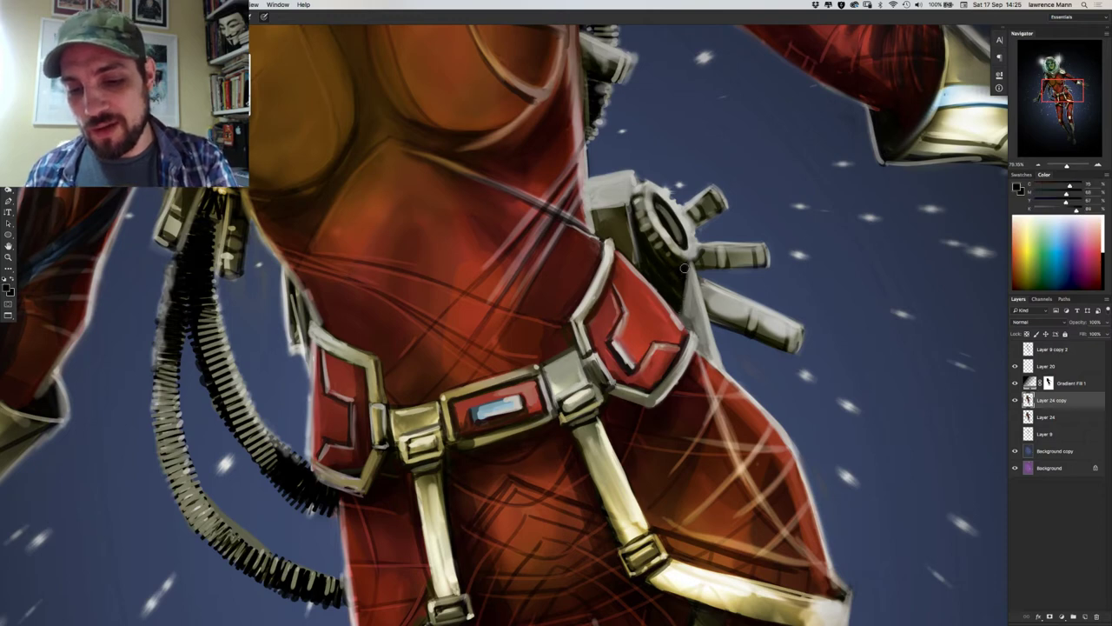
{"action": "left_click", "coordinate": [630, 179], "text": "alt"}
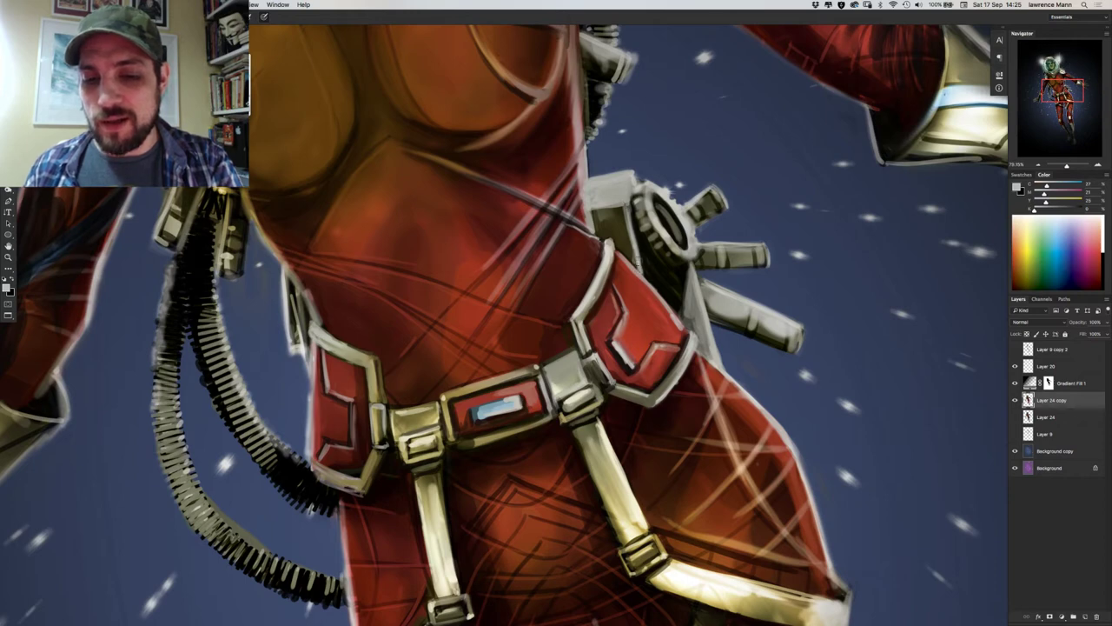
{"action": "left_click", "coordinate": [639, 254], "text": "alt"}
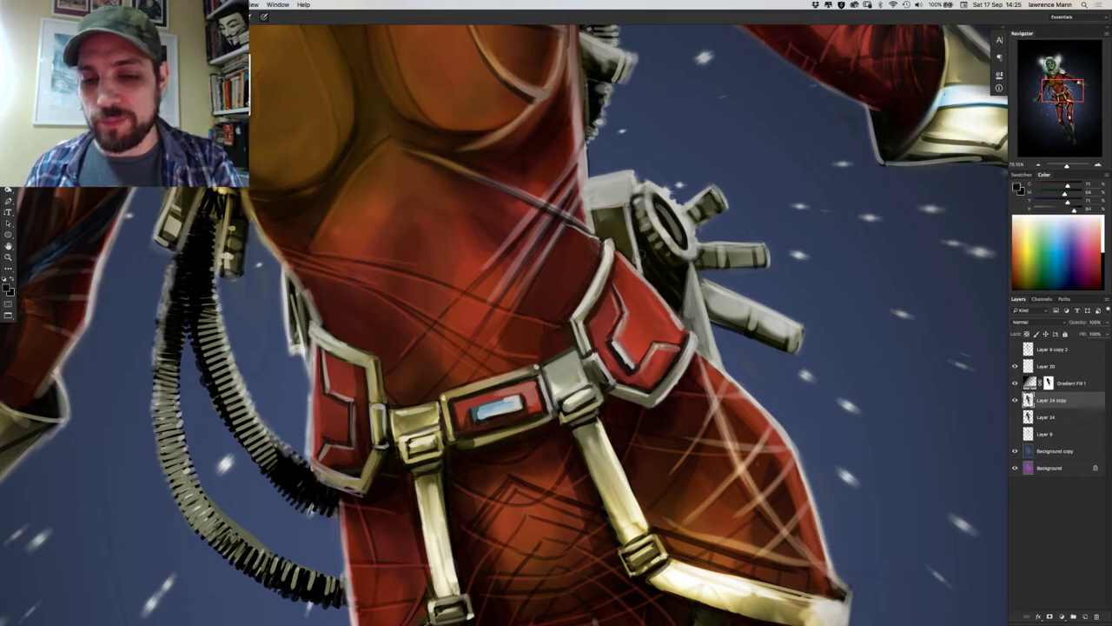
{"action": "left_click_drag", "start_coordinate": [637, 231], "coordinate": [644, 273]}
{"action": "left_click", "coordinate": [622, 212], "text": "alt"}
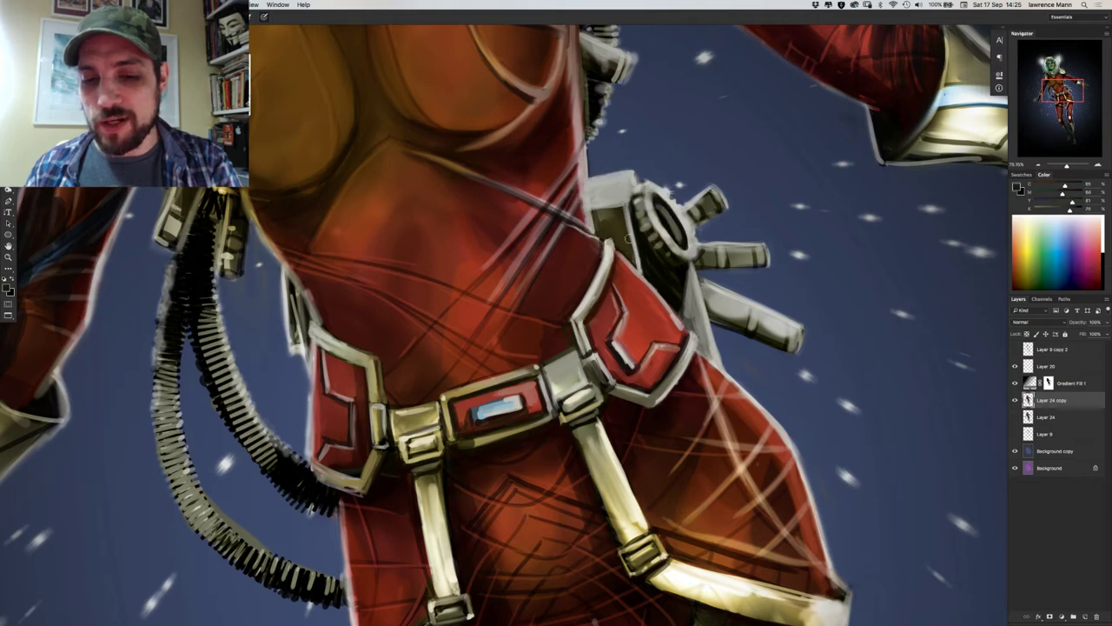
{"action": "left_click", "coordinate": [619, 216], "text": "alt"}
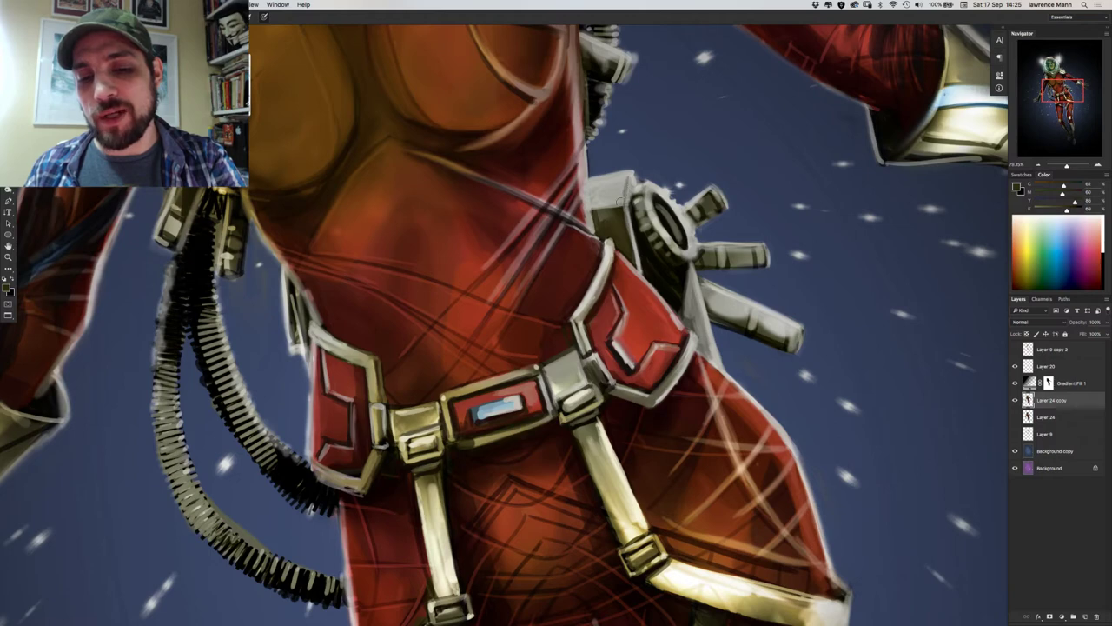
{"action": "left_click", "coordinate": [633, 215], "text": "alt"}
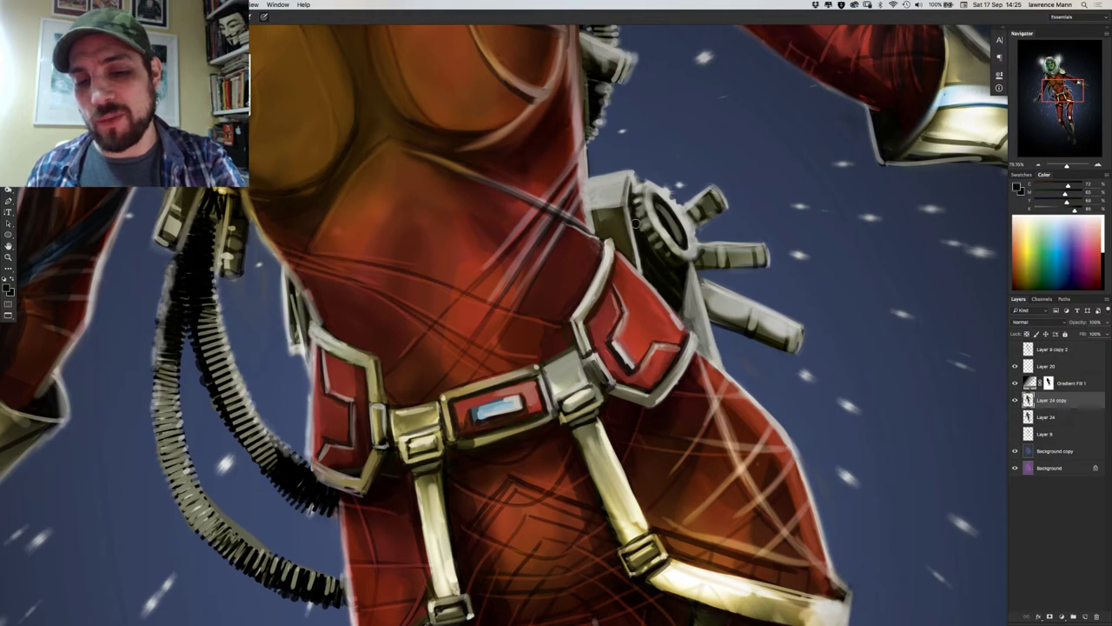
Adjust the brush and repaint the top face and edges of the backpack box beside the waist with sampled light and mid greys.
{"action": "left_click_drag", "start_coordinate": [640, 231], "coordinate": [276, 389]}
{"action": "right_click", "coordinate": [353, 339]}
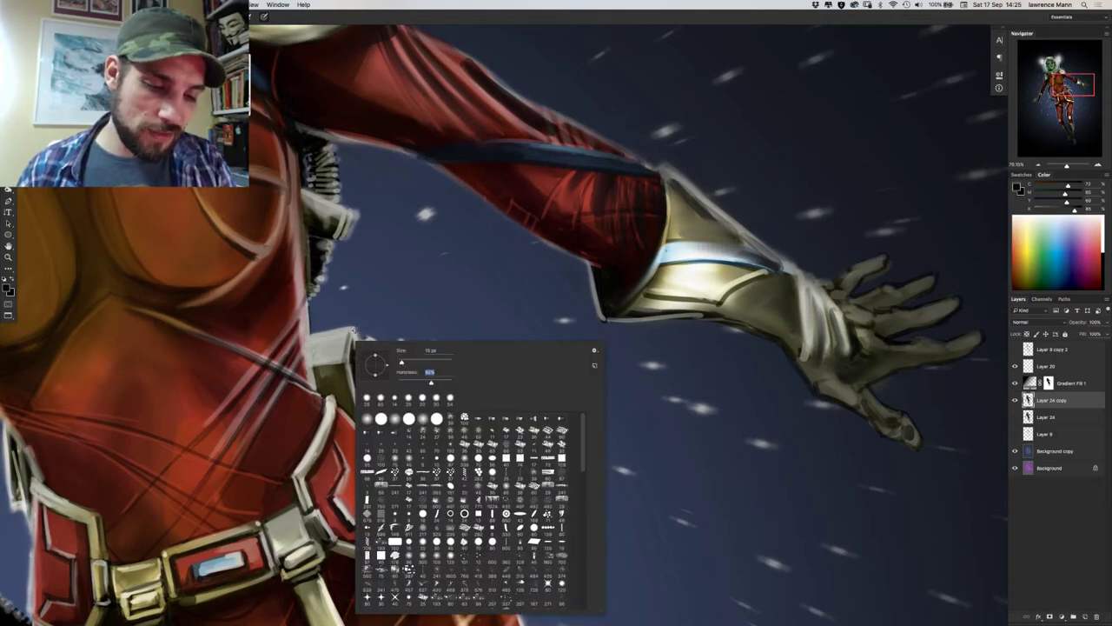
{"action": "left_click", "coordinate": [353, 331], "text": "alt"}
{"action": "left_click", "coordinate": [366, 338], "text": "alt"}
{"action": "left_click", "coordinate": [352, 329], "text": "alt"}
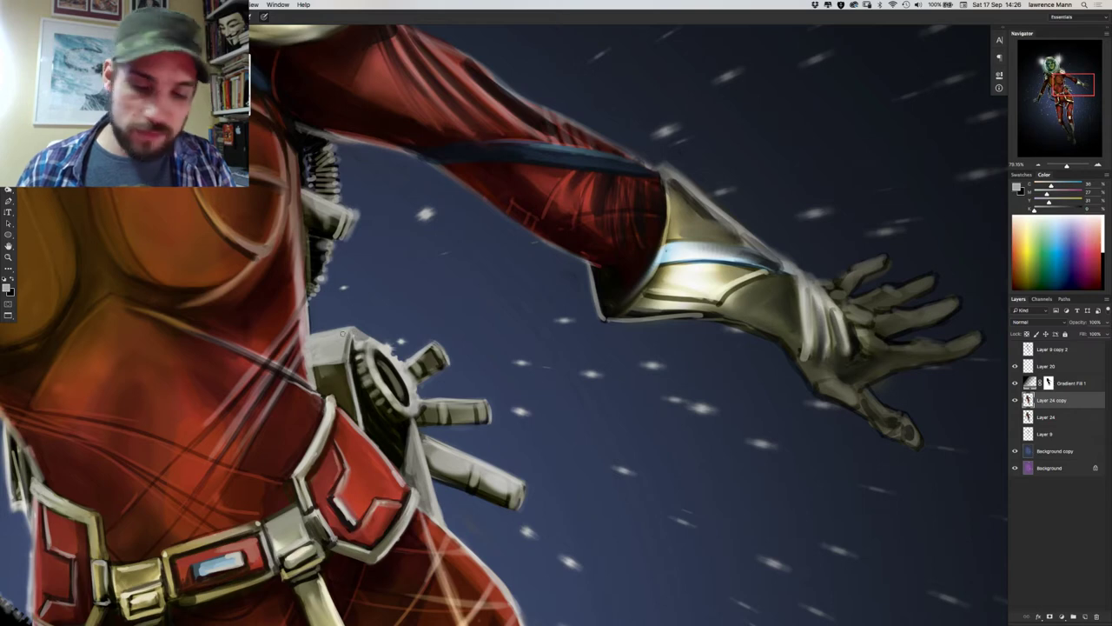
{"action": "left_click", "coordinate": [346, 331], "text": "alt"}
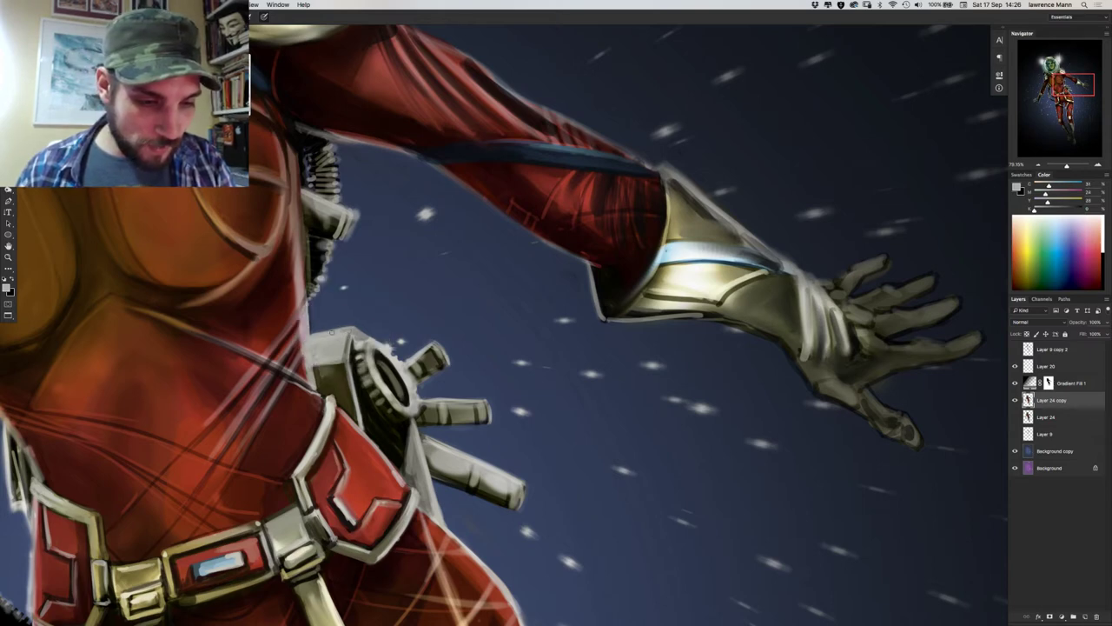
{"action": "left_click", "coordinate": [337, 335], "text": "alt"}
{"action": "left_click", "coordinate": [329, 405], "text": "alt"}
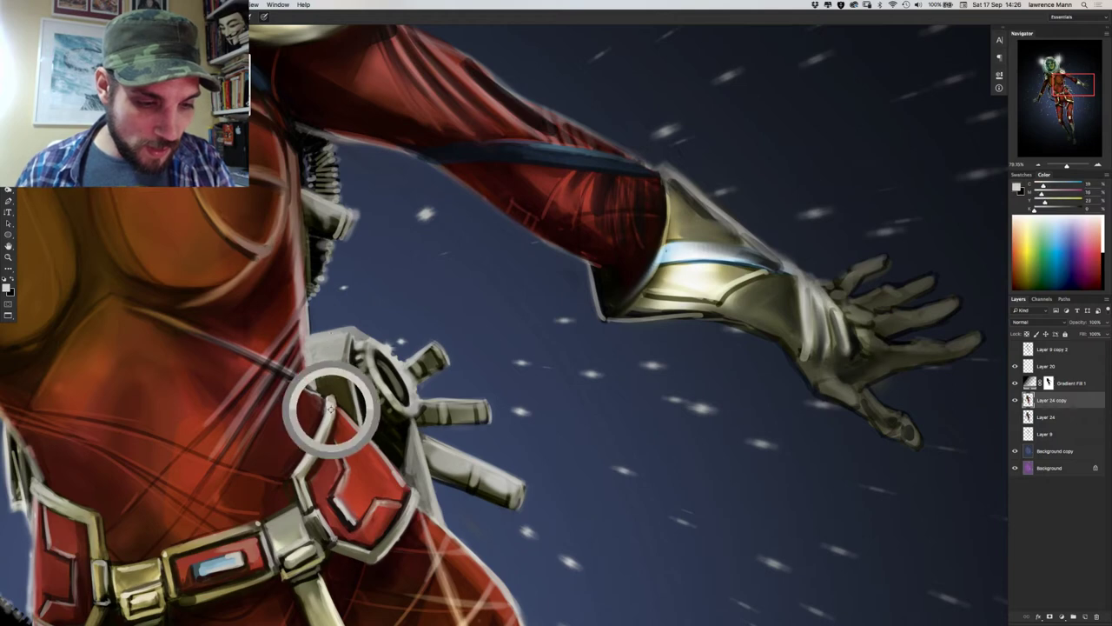
{"action": "left_click", "coordinate": [348, 318], "text": "alt"}
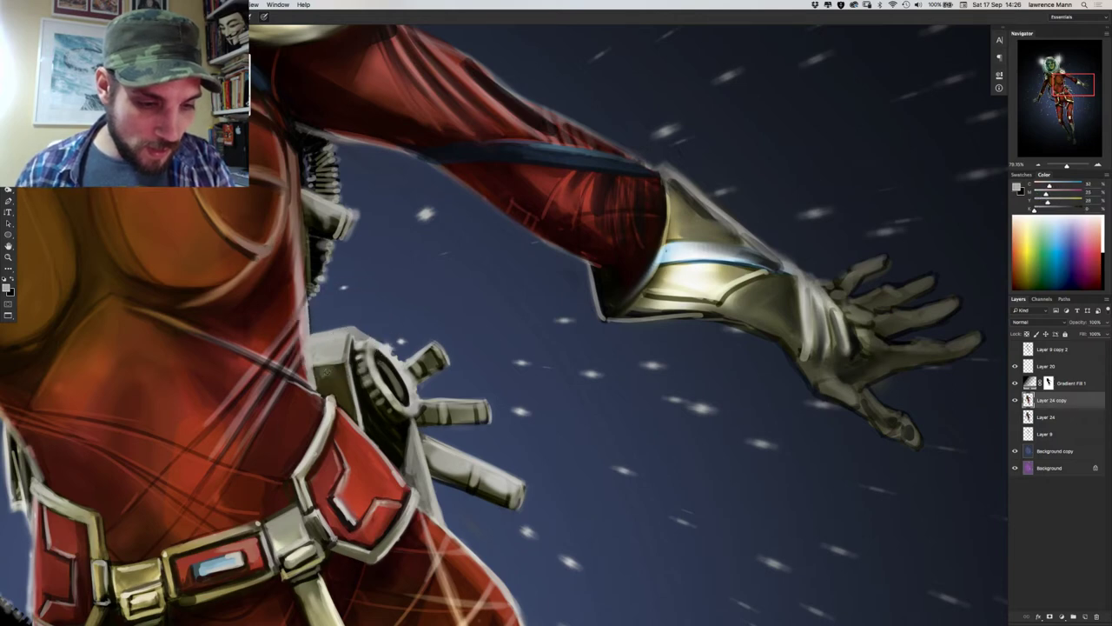
{"action": "left_click", "coordinate": [329, 402], "text": "alt"}
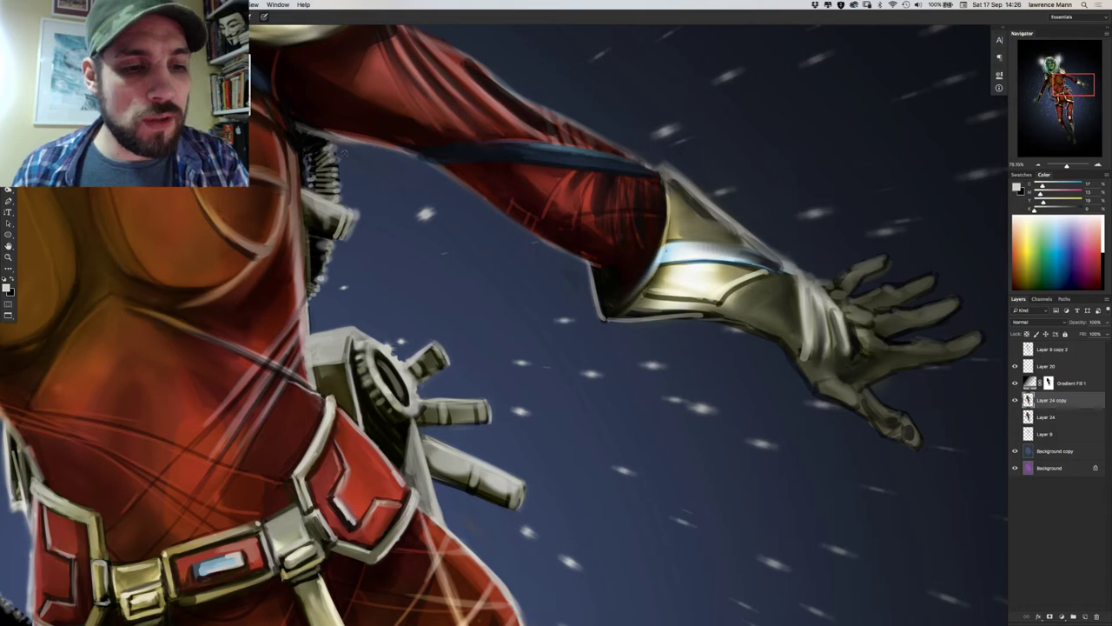
Touch up the light rim along the underside of the outstretched red sleeve with greys sampled from the arm edge and backpack pipe.
{"action": "left_click", "coordinate": [334, 206], "text": "alt"}
{"action": "left_click", "coordinate": [339, 136], "text": "alt"}
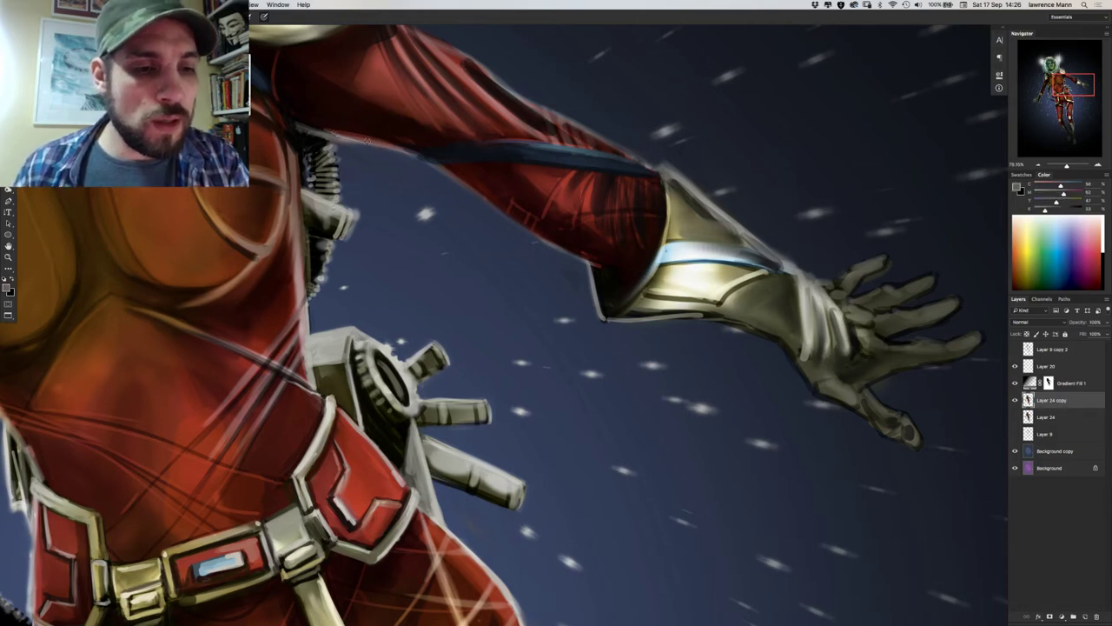
{"action": "left_click", "coordinate": [359, 141], "text": "alt"}
{"action": "left_click", "coordinate": [335, 207], "text": "alt"}
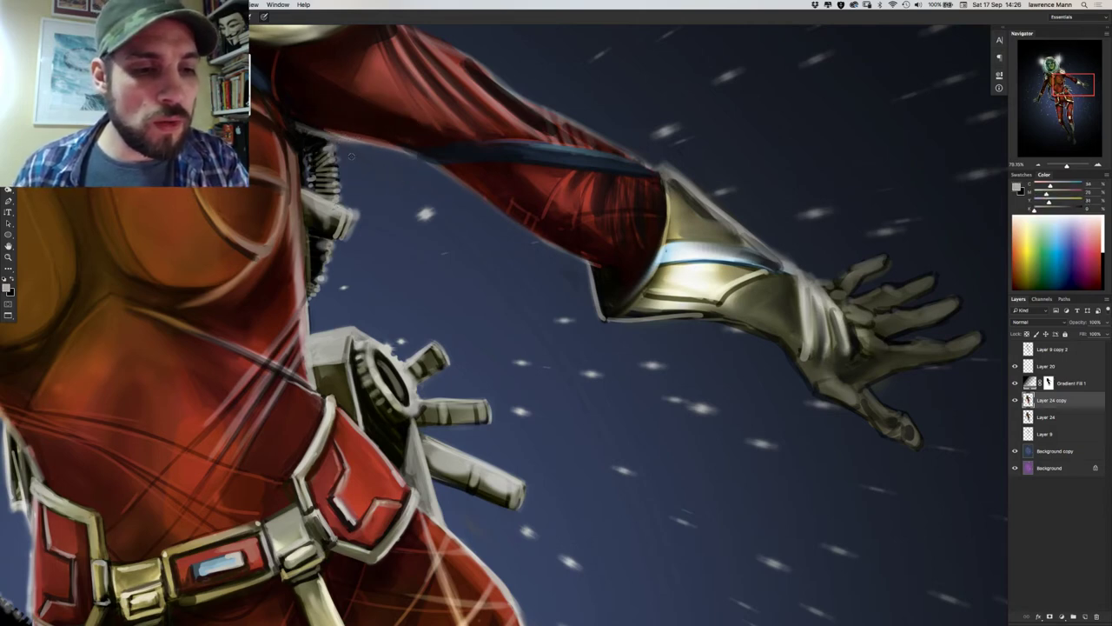
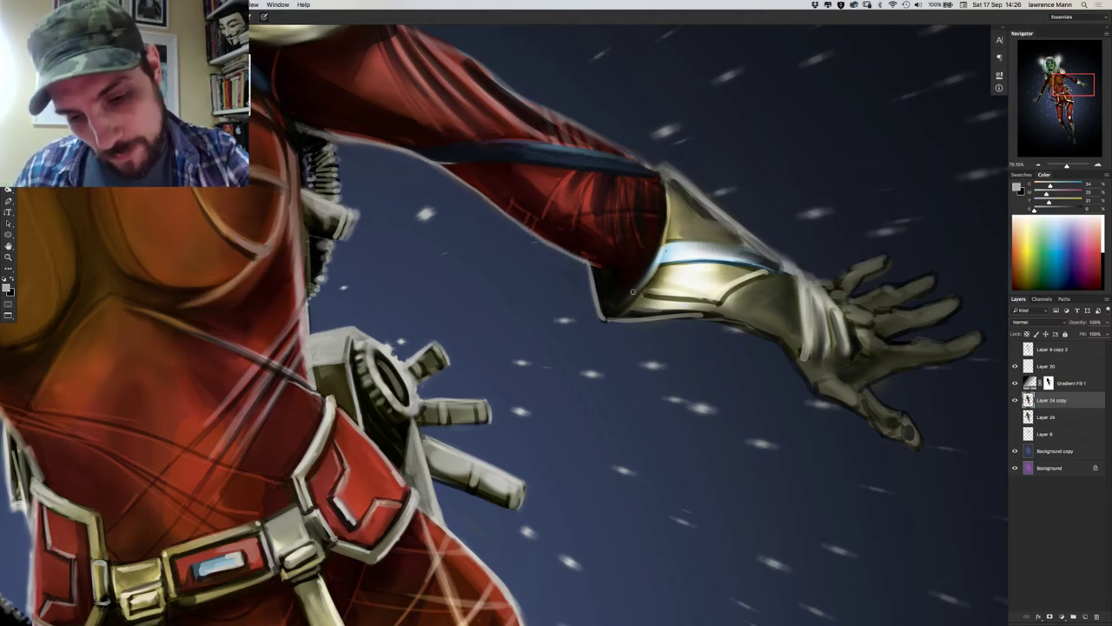
Paint a light grey rim along the lower edge of the outstretched arm's gauntlet, sample a wrist-fold grey and undo the last stroke.
{"action": "mouse_move", "coordinate": [633, 293]}
{"action": "left_mouse_down"}
{"action": "mouse_move", "coordinate": [605, 319]}
{"action": "mouse_move", "coordinate": [299, 267]}
{"action": "left_mouse_up"}
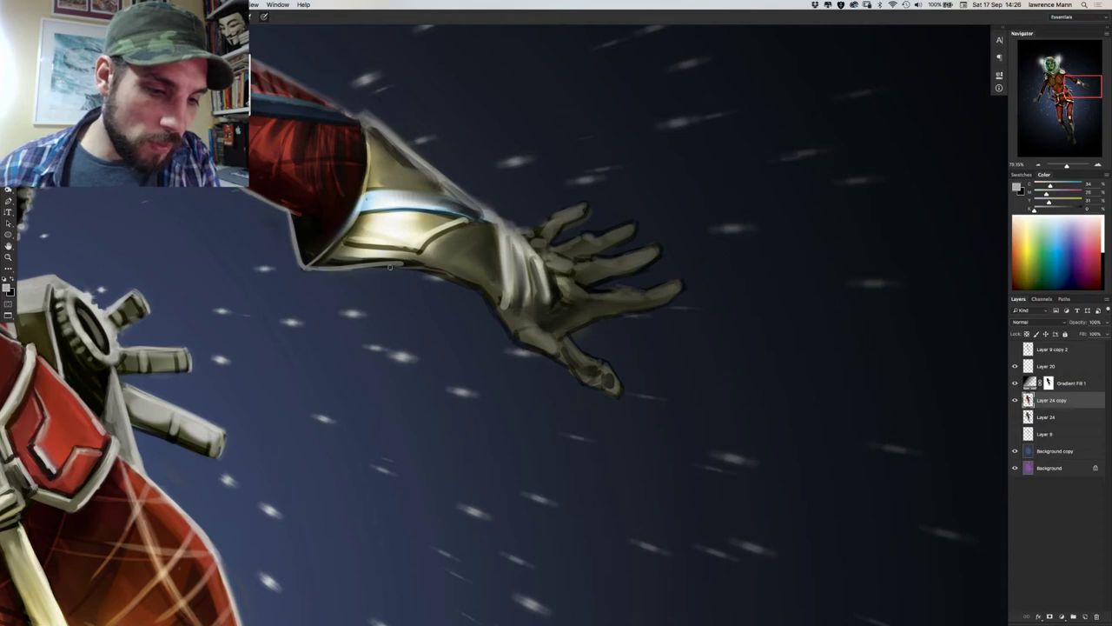
{"action": "mouse_move", "coordinate": [351, 267]}
{"action": "left_mouse_down"}
{"action": "mouse_move", "coordinate": [409, 265]}
{"action": "mouse_move", "coordinate": [484, 295]}
{"action": "left_mouse_up"}
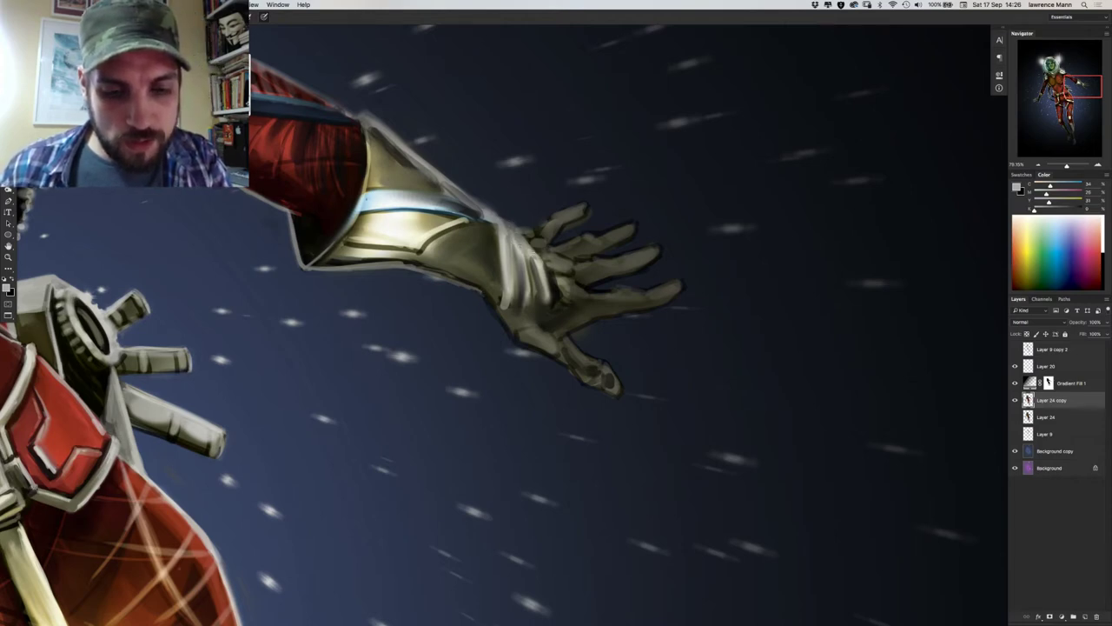
{"action": "left_click", "coordinate": [533, 253], "text": "alt"}
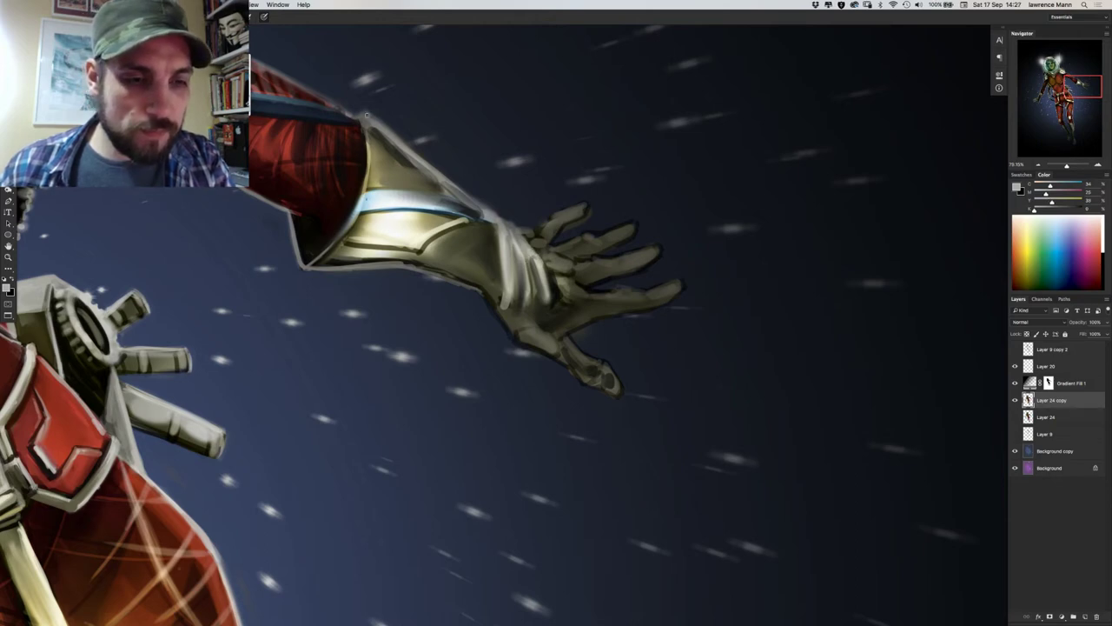
{"action": "key", "text": "super+z"}
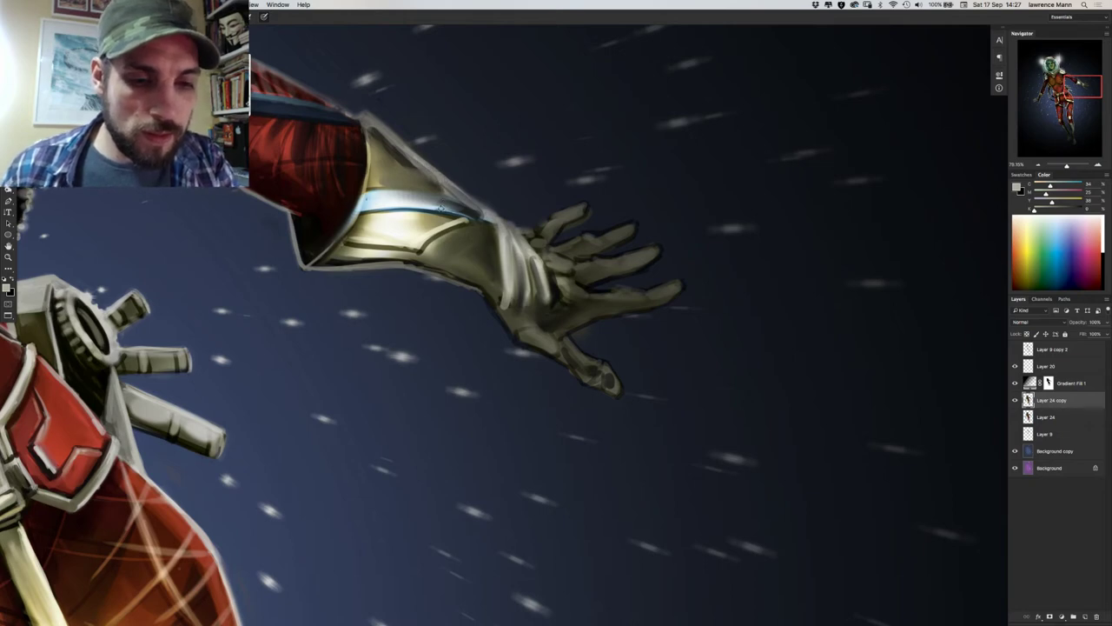
Repaint the wrist end of the gauntlet's blue band with sampled light and dark blues, using a softer brush for the shading.
{"action": "left_click", "coordinate": [366, 196], "text": "alt"}
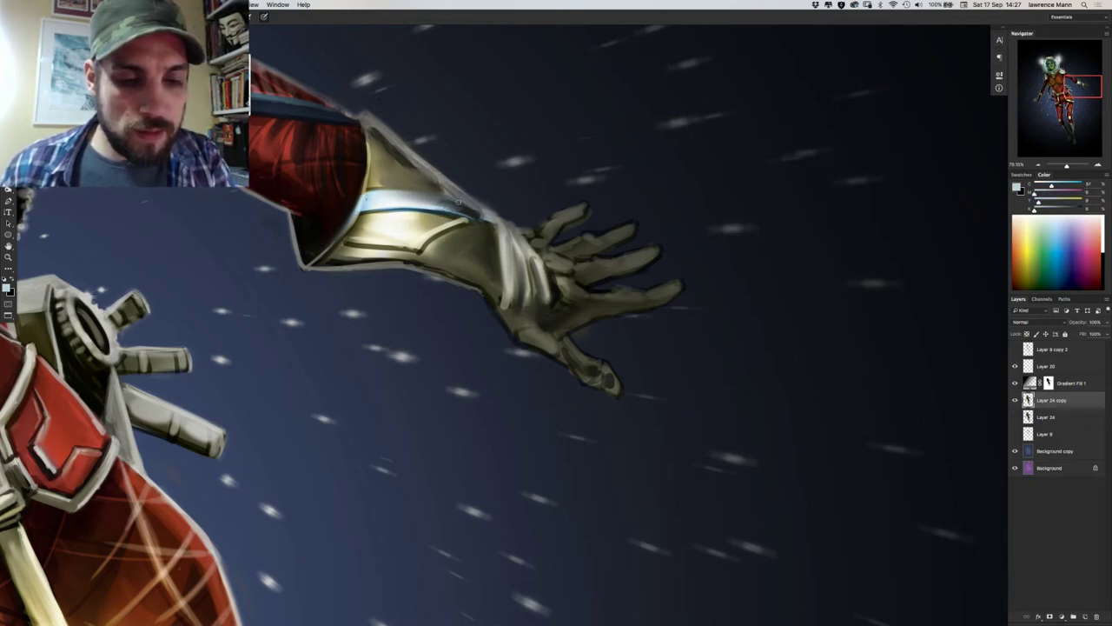
{"action": "mouse_move", "coordinate": [447, 203]}
{"action": "left_mouse_down"}
{"action": "mouse_move", "coordinate": [490, 220]}
{"action": "mouse_move", "coordinate": [457, 215]}
{"action": "mouse_move", "coordinate": [290, 100]}
{"action": "mouse_move", "coordinate": [468, 208]}
{"action": "left_mouse_up"}
{"action": "left_click", "coordinate": [287, 100], "text": "alt"}
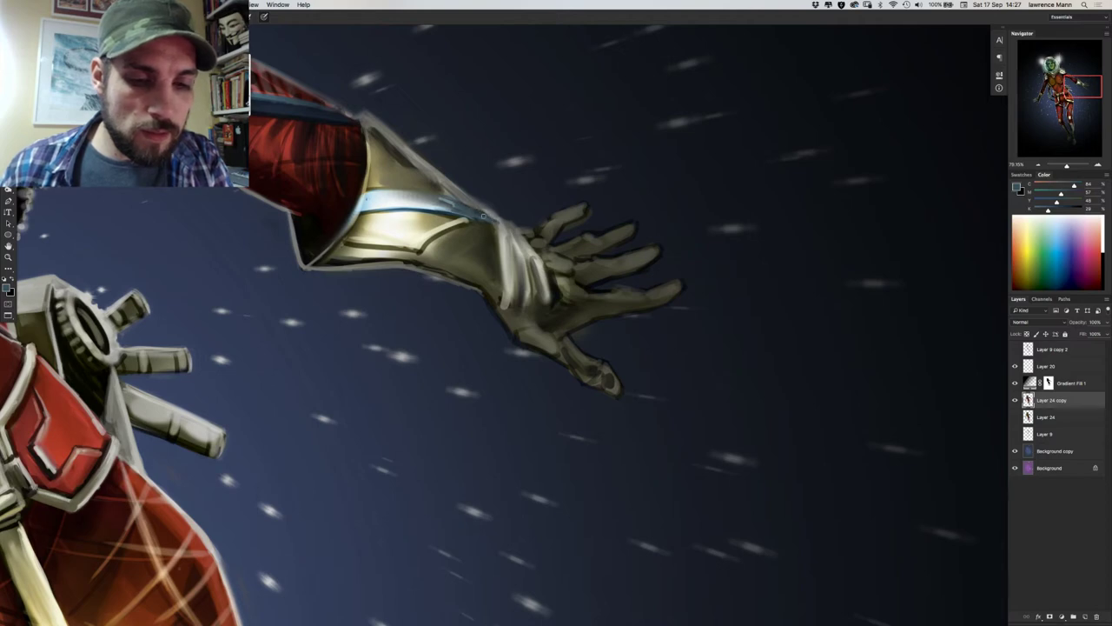
{"action": "mouse_move", "coordinate": [481, 211]}
{"action": "left_mouse_down"}
{"action": "mouse_move", "coordinate": [488, 221]}
{"action": "mouse_move", "coordinate": [461, 209]}
{"action": "left_mouse_up"}
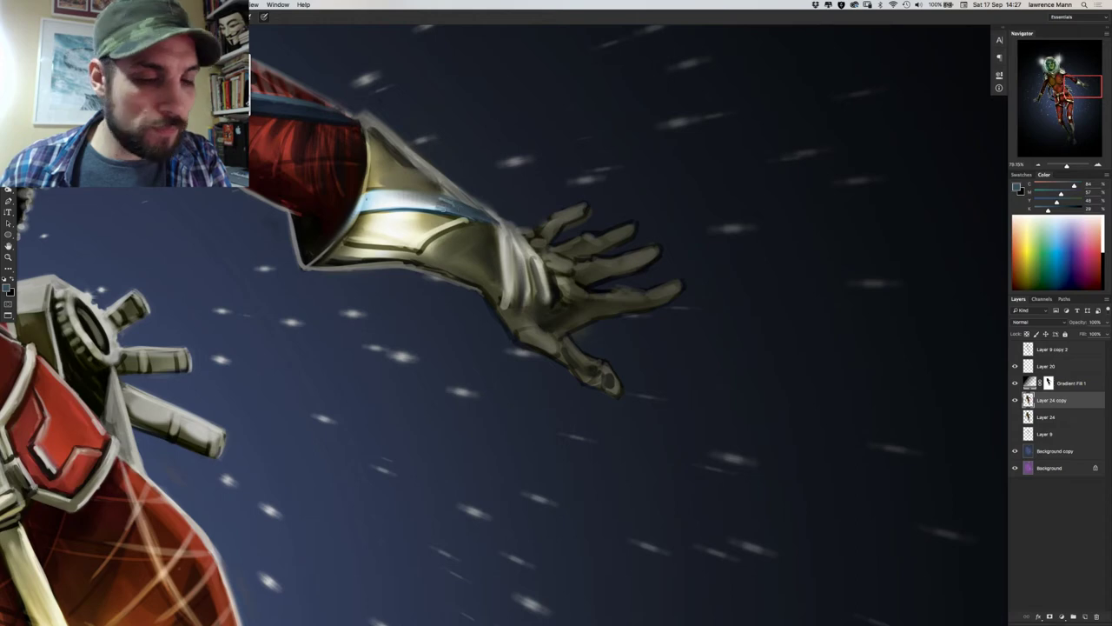
{"action": "right_click", "coordinate": [443, 208]}
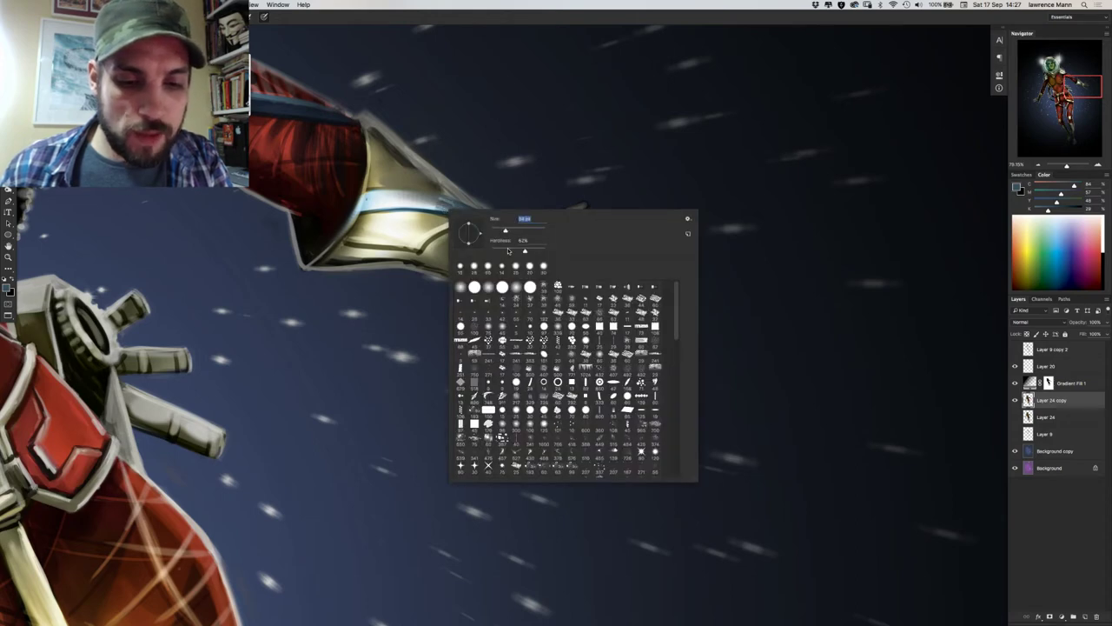
{"action": "left_click", "coordinate": [508, 252]}
{"action": "left_click", "coordinate": [441, 206]}
{"action": "left_click_drag", "start_coordinate": [466, 211], "coordinate": [449, 205]}
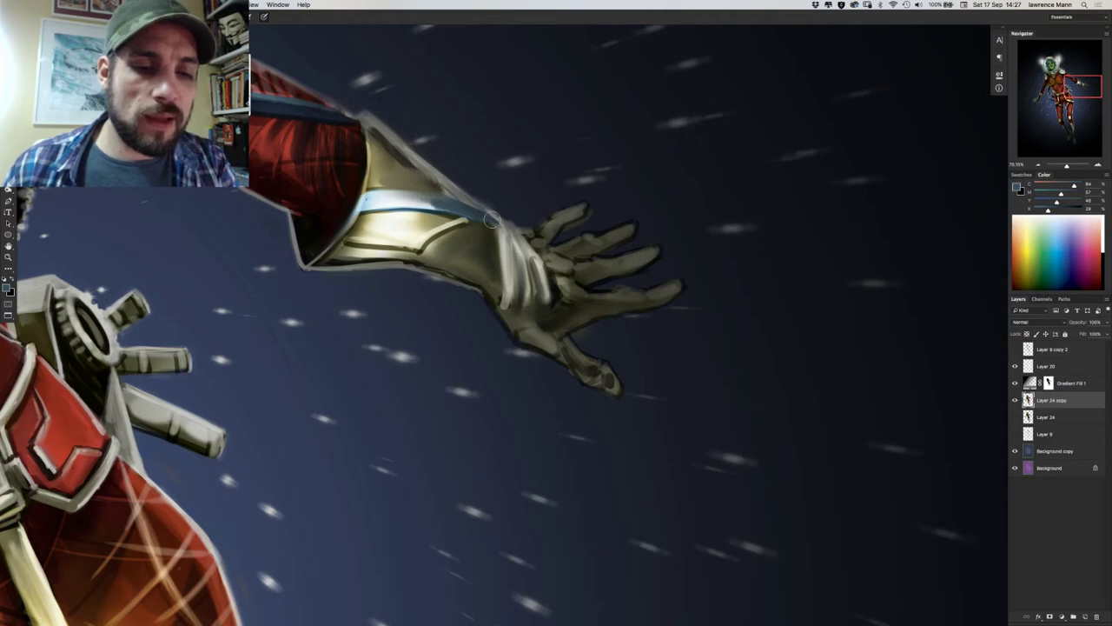
Blend the gauntlet's blue band with sampled pale and mid blues and darken the gauntlet's outer edge beside it with dark blue.
{"action": "left_click", "coordinate": [429, 206], "text": "alt"}
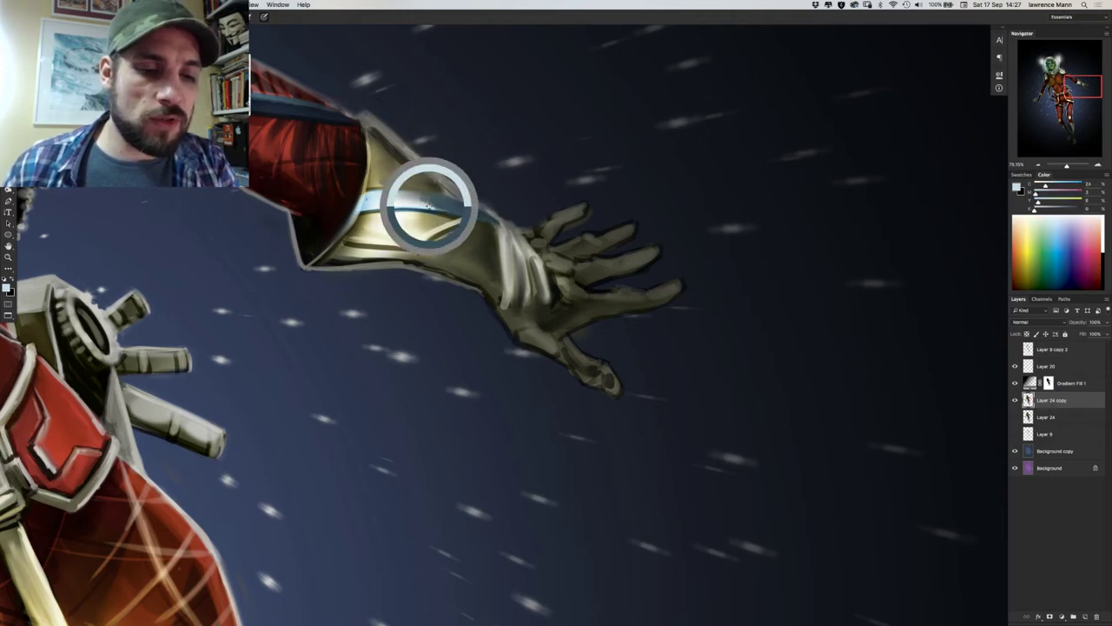
{"action": "left_click", "coordinate": [432, 202], "text": "alt"}
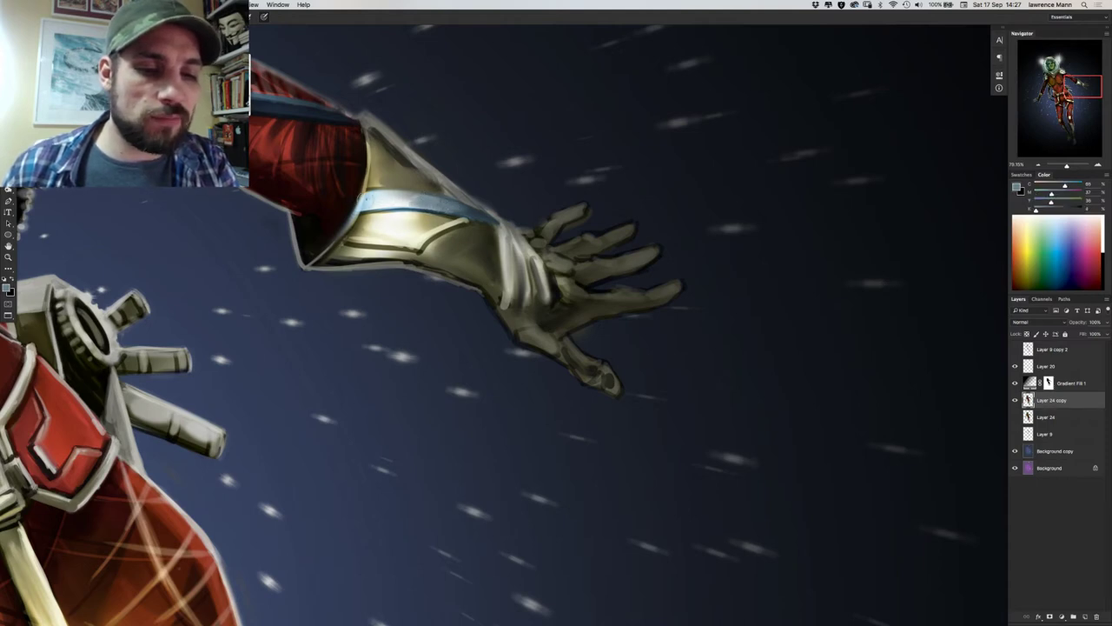
{"action": "left_click", "coordinate": [382, 197], "text": "alt"}
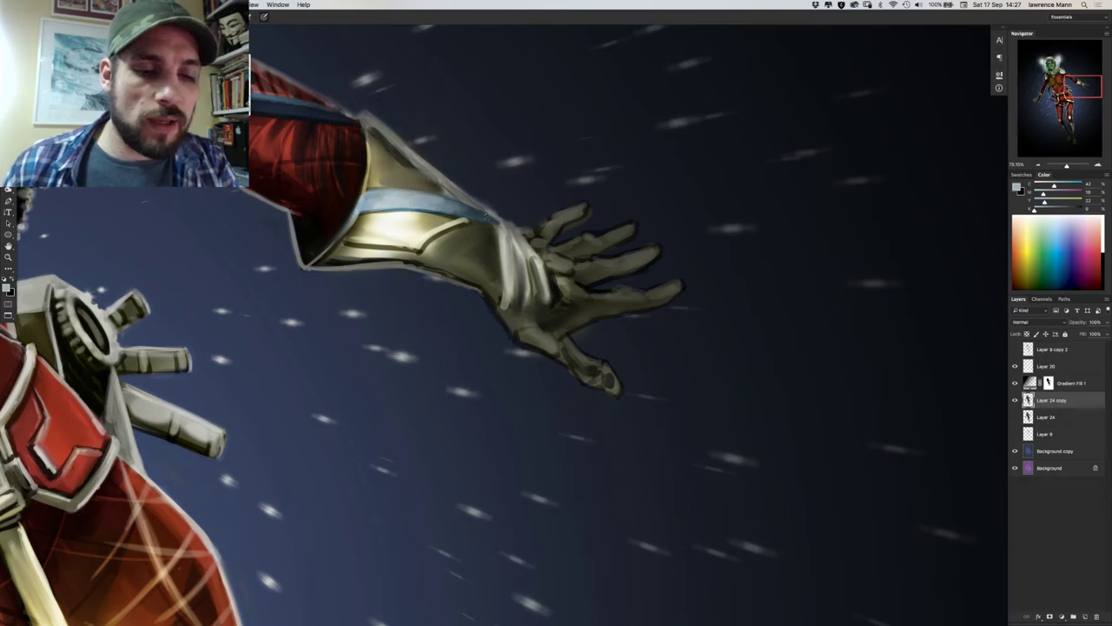
{"action": "left_click", "coordinate": [488, 217], "text": "alt"}
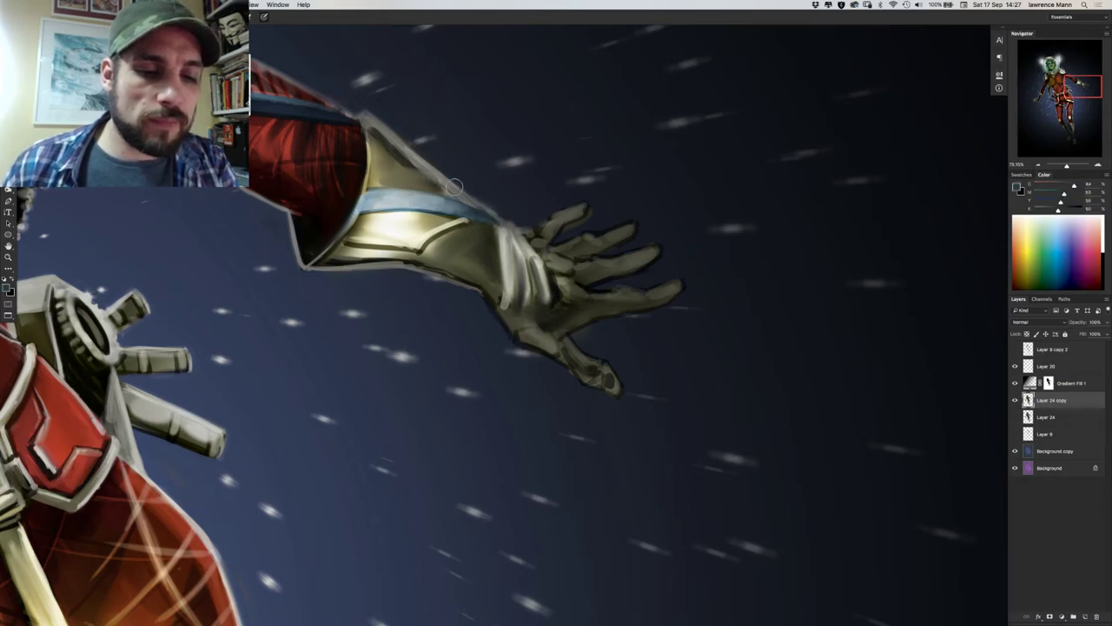
{"action": "mouse_move", "coordinate": [454, 186]}
{"action": "left_mouse_down"}
{"action": "mouse_move", "coordinate": [501, 219]}
{"action": "mouse_move", "coordinate": [464, 193]}
{"action": "mouse_move", "coordinate": [486, 212]}
{"action": "left_mouse_up"}
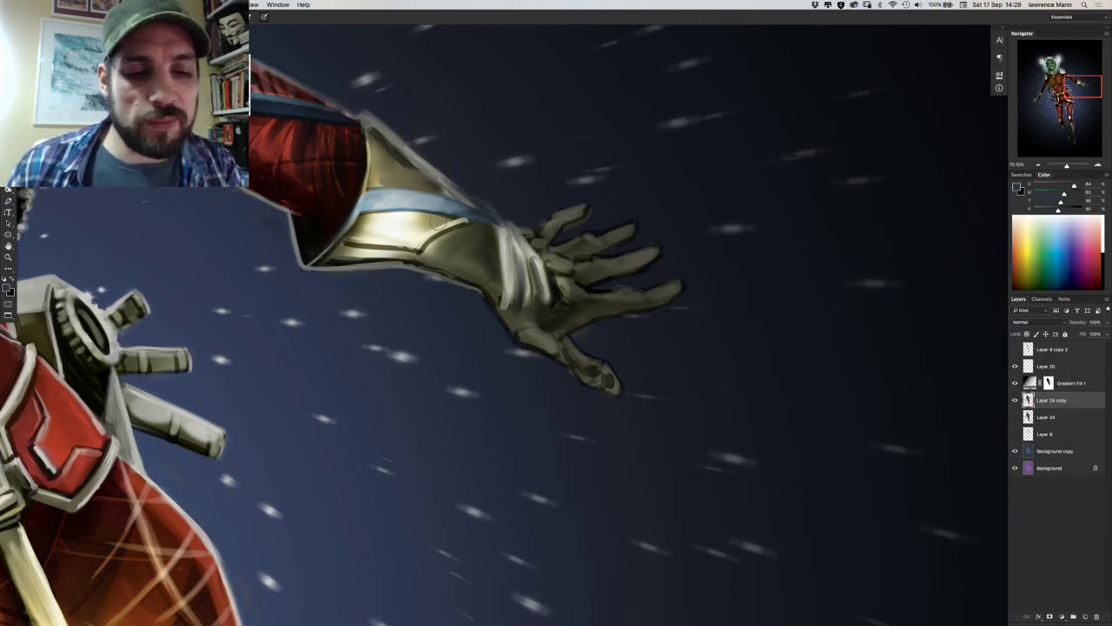
Shrink and harden the brush and clean up the gold panel's edge beneath the blue band with sampled olive tones.
{"action": "left_click", "coordinate": [447, 223], "text": "alt"}
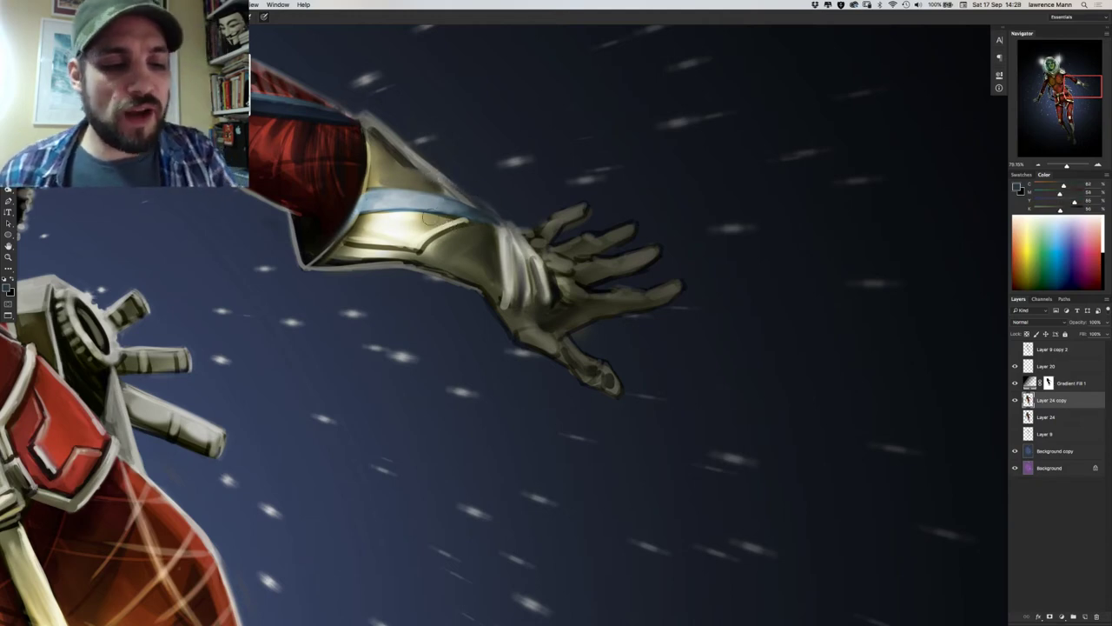
{"action": "right_click", "coordinate": [455, 239]}
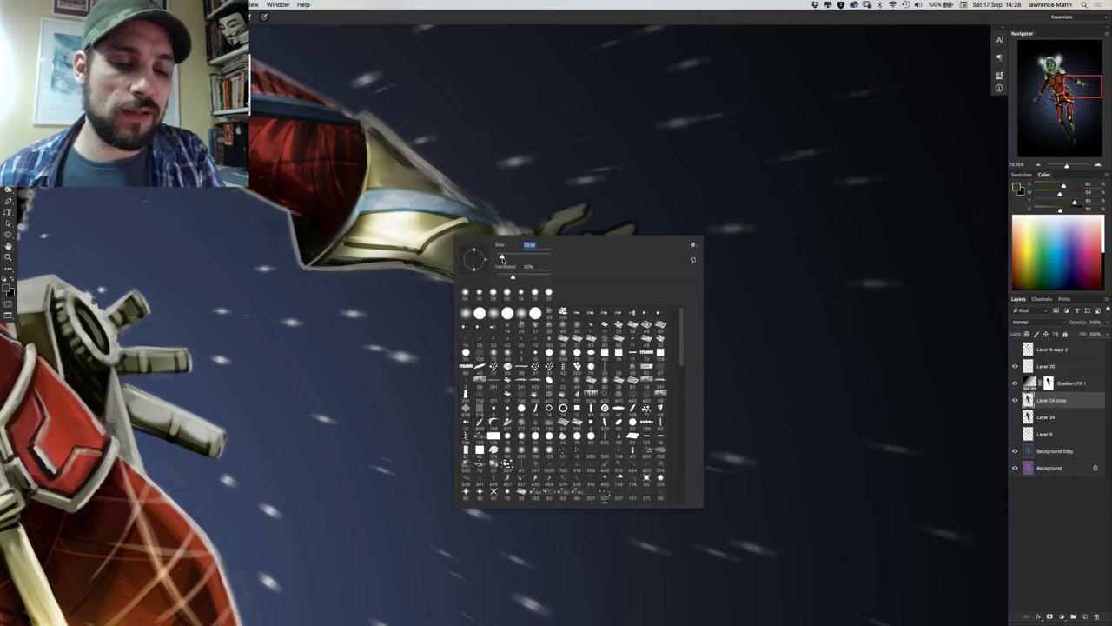
{"action": "left_click", "coordinate": [527, 276]}
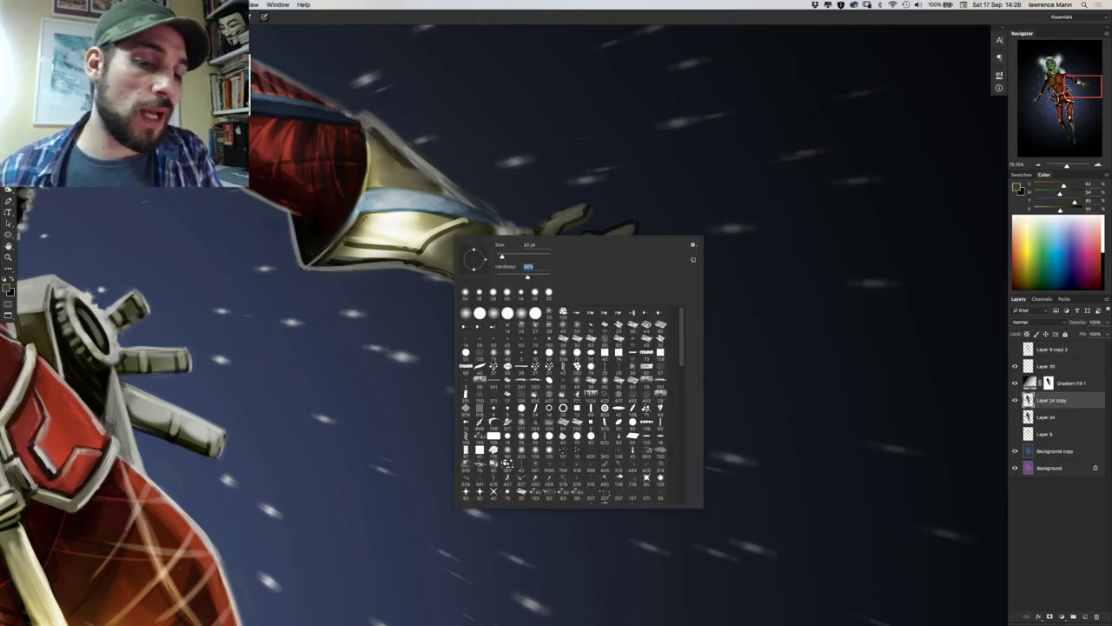
{"action": "left_click", "coordinate": [449, 219], "text": "alt"}
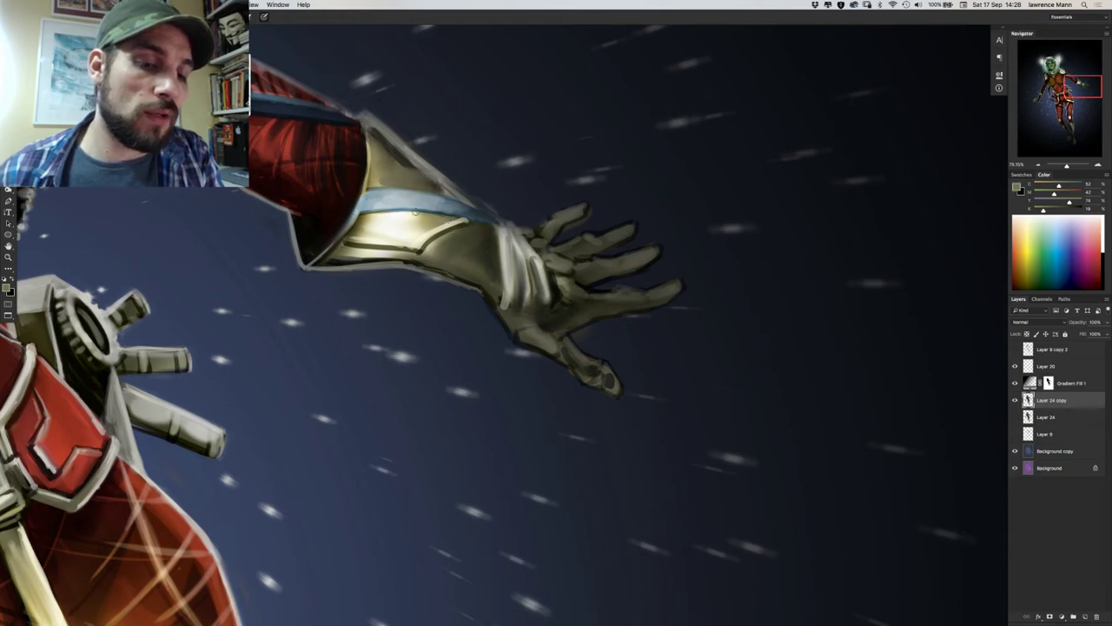
{"action": "left_click", "coordinate": [450, 220], "text": "alt"}
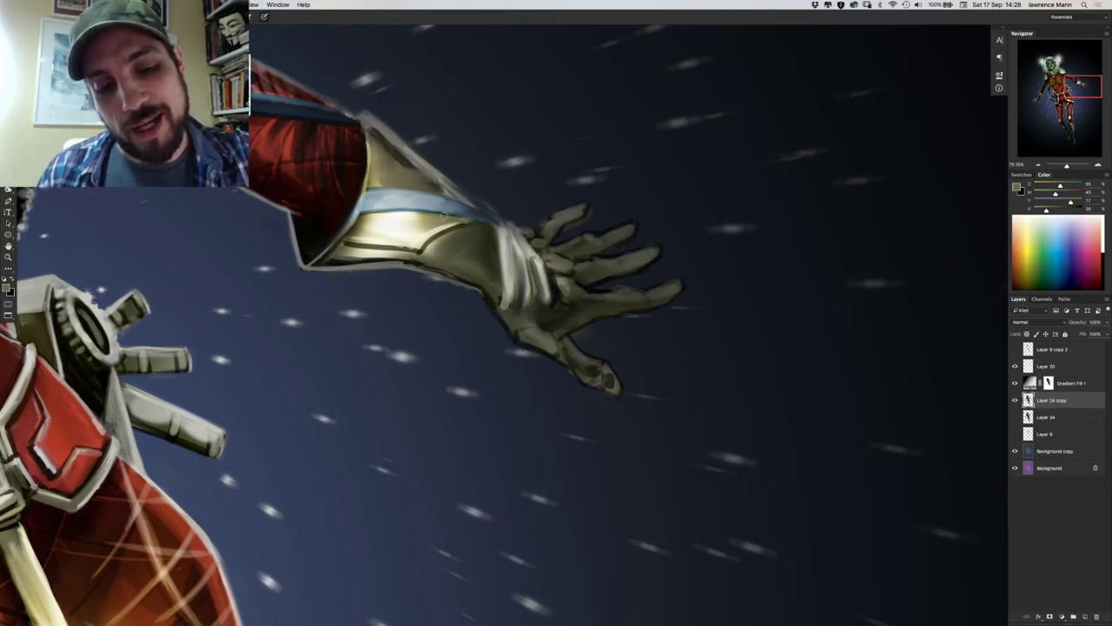
{"action": "left_click", "coordinate": [425, 251], "text": "alt"}
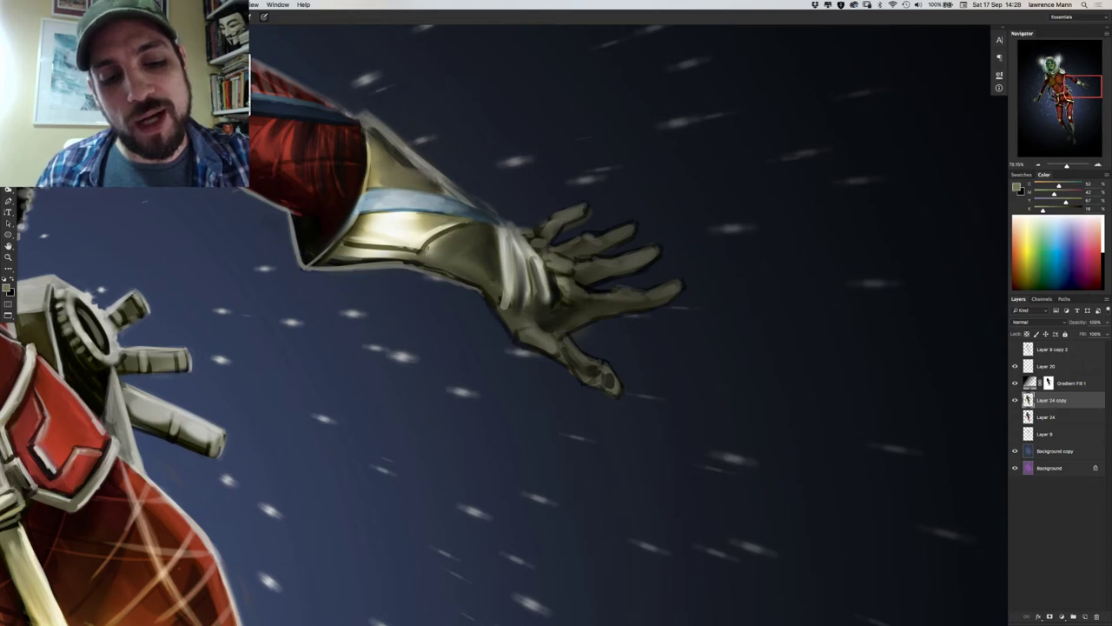
Paint a dark olive shadow along the gauntlet's end where it meets the wrist folds, down to the lower edge.
{"action": "left_click", "coordinate": [496, 246], "text": "alt"}
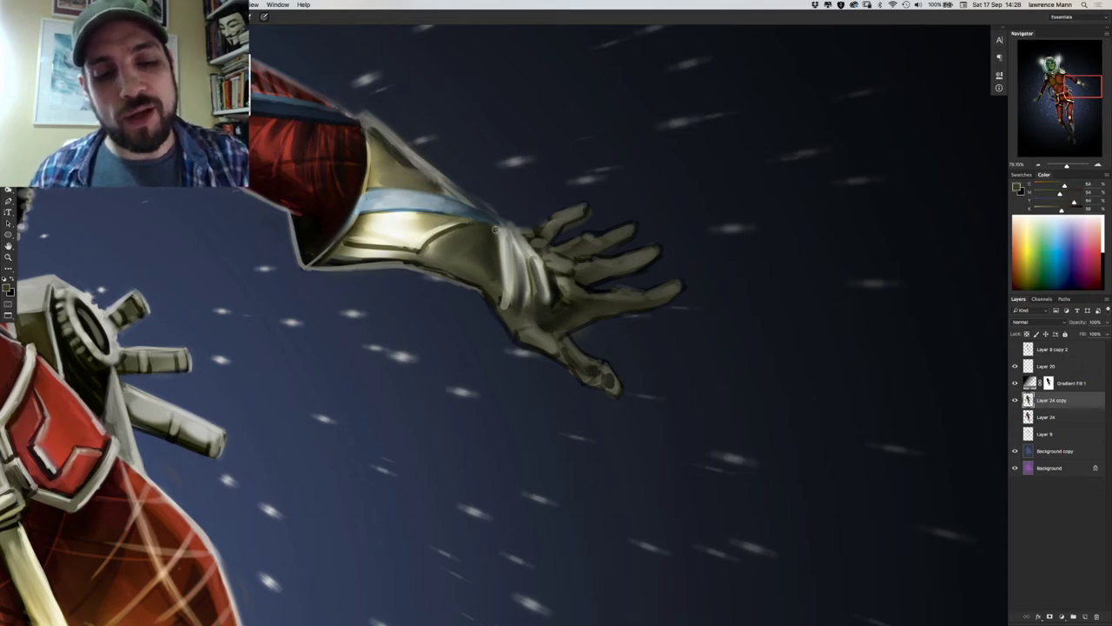
{"action": "left_click_drag", "start_coordinate": [501, 239], "coordinate": [498, 307]}
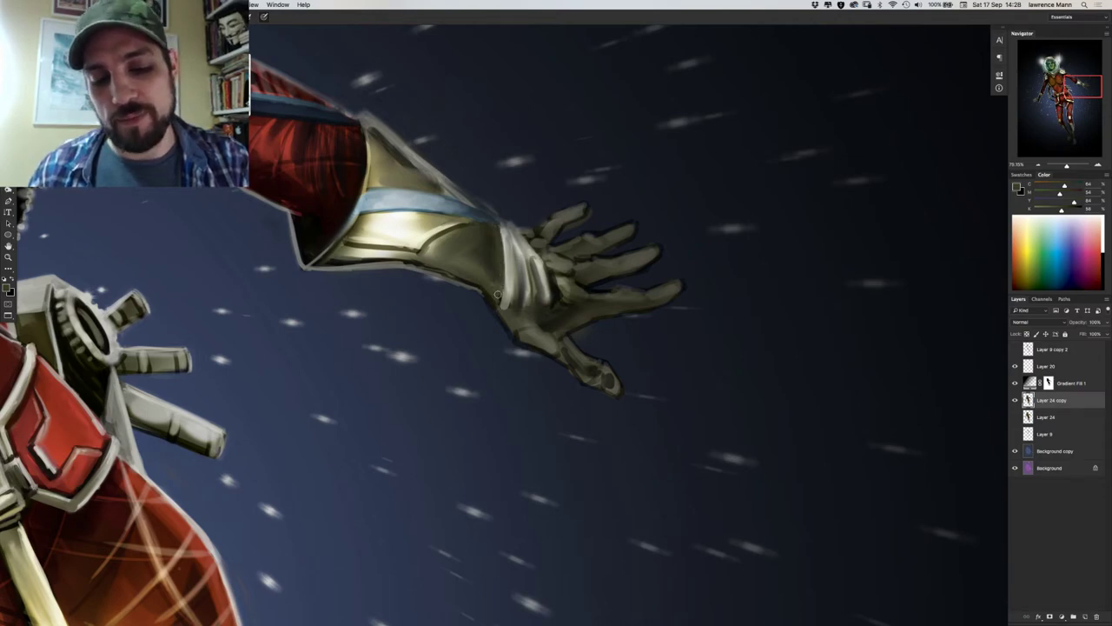
{"action": "left_click", "coordinate": [499, 295], "text": "alt"}
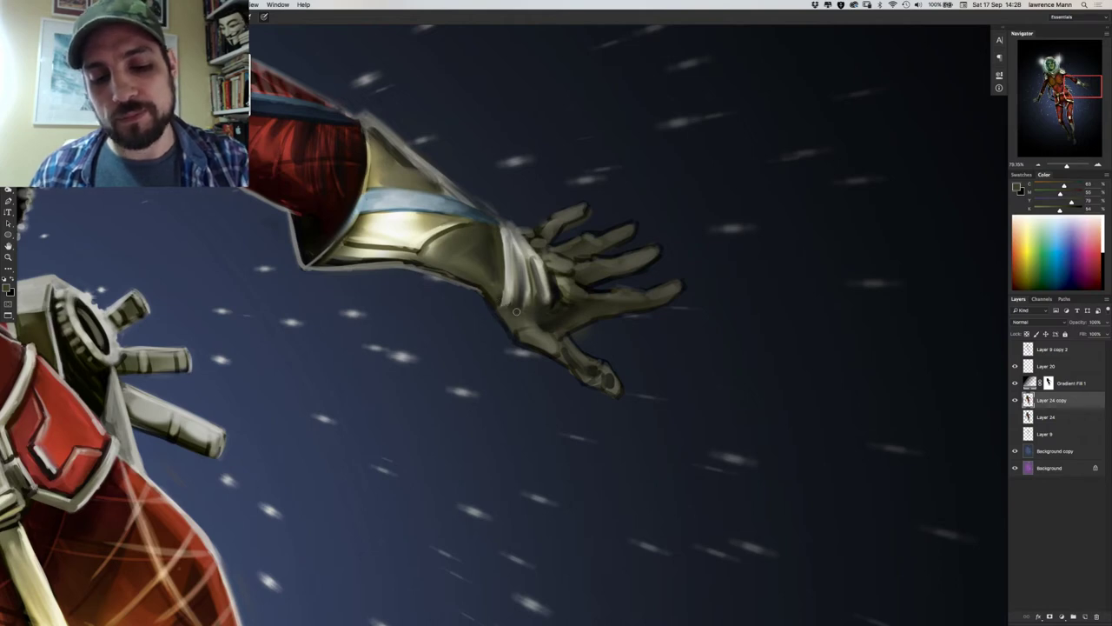
Sample dark glove tones, enlarge and soften the brush, and paint shadows between the wrist folds and across the base of the palm.
{"action": "left_click", "coordinate": [551, 279], "text": "alt"}
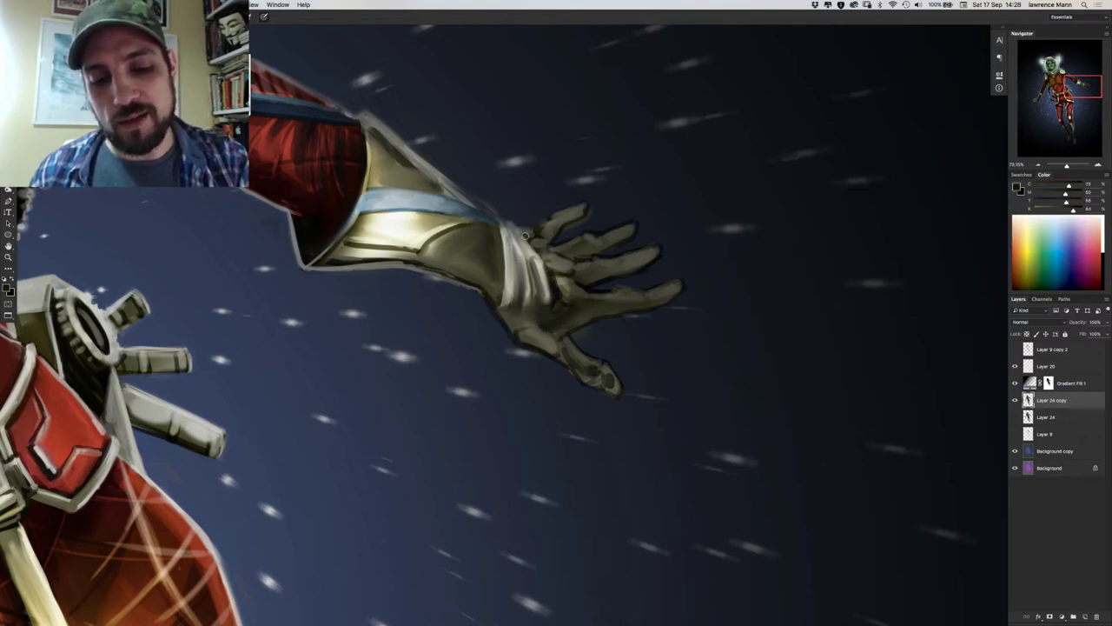
{"action": "left_click", "coordinate": [523, 234], "text": "alt"}
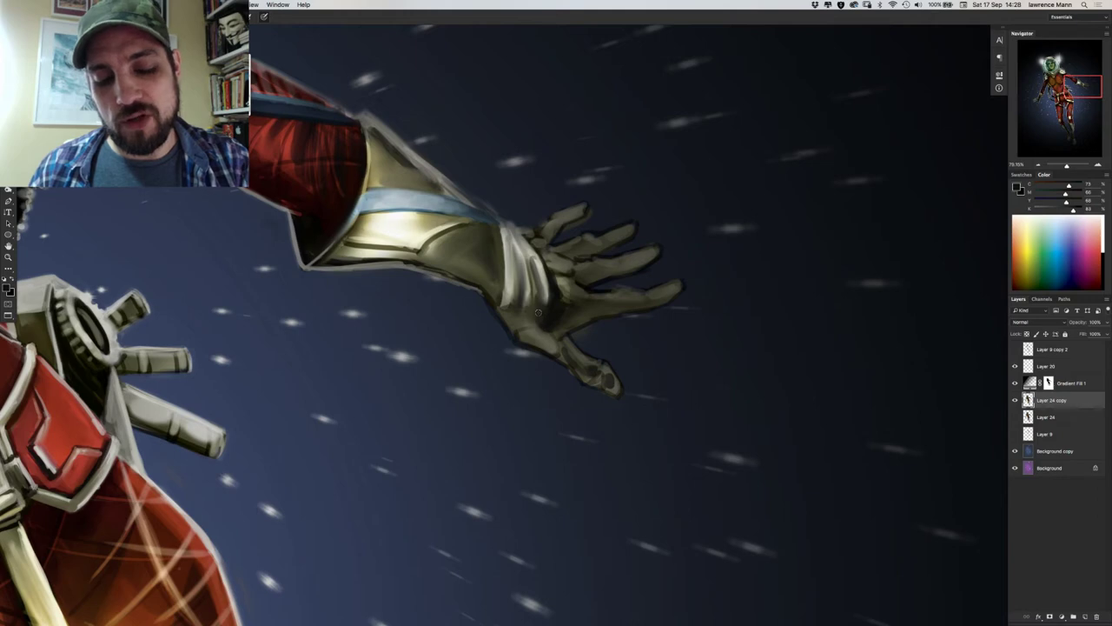
{"action": "left_click", "coordinate": [538, 312], "text": "alt"}
{"action": "right_click", "coordinate": [540, 303]}
{"action": "left_click", "coordinate": [595, 332]}
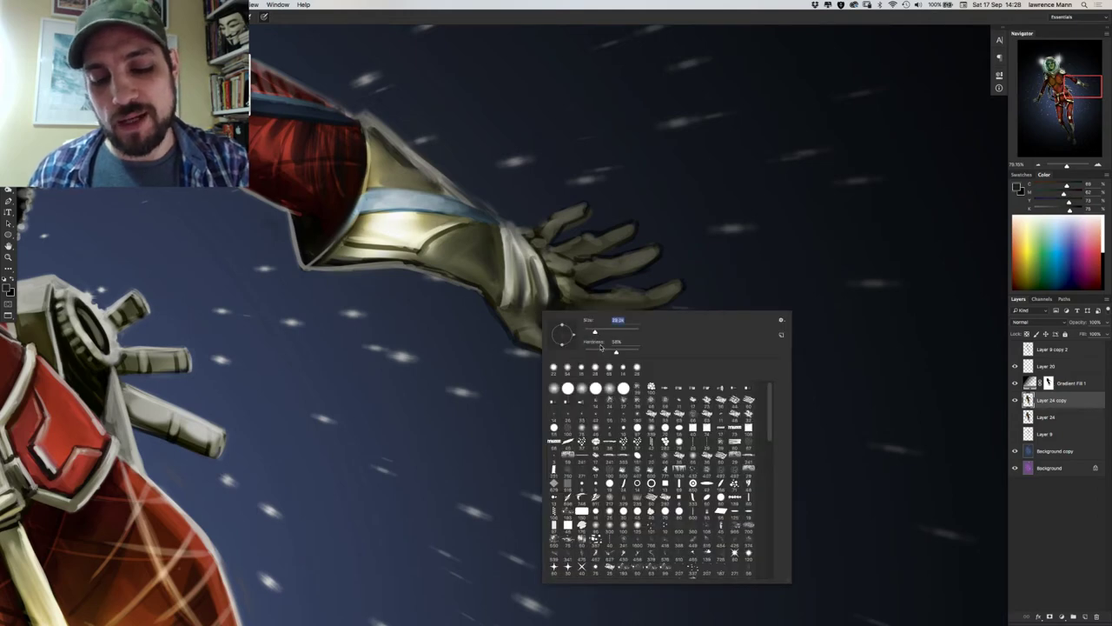
{"action": "left_click", "coordinate": [607, 351]}
{"action": "left_click", "coordinate": [599, 332]}
{"action": "left_click", "coordinate": [535, 292]}
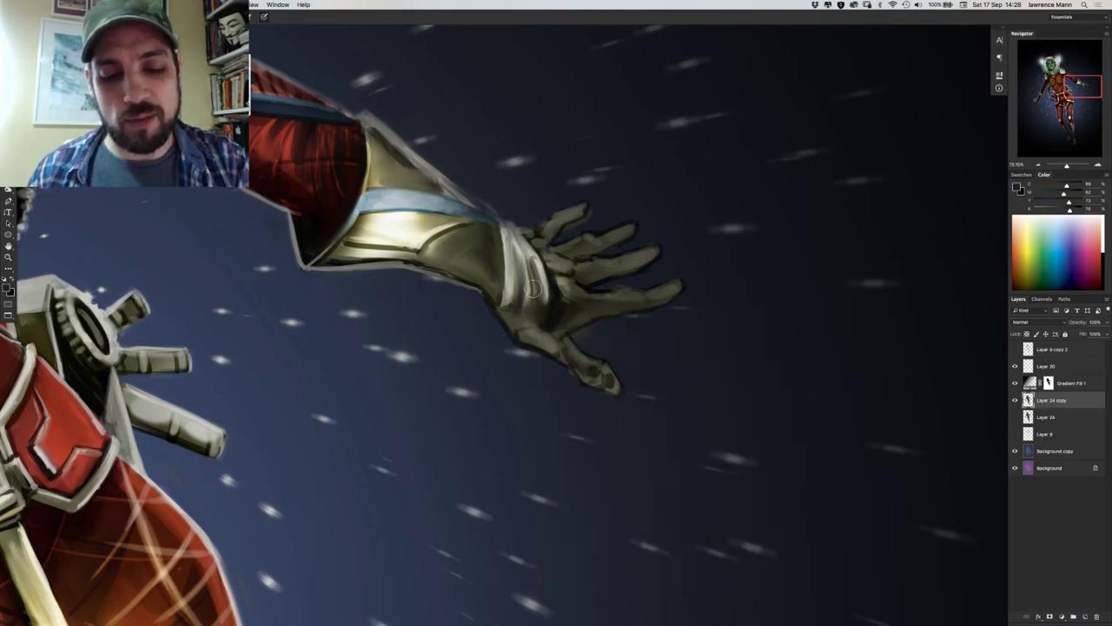
{"action": "mouse_move", "coordinate": [527, 259]}
{"action": "left_mouse_down"}
{"action": "mouse_move", "coordinate": [534, 309]}
{"action": "mouse_move", "coordinate": [515, 315]}
{"action": "mouse_move", "coordinate": [544, 323]}
{"action": "left_mouse_up"}
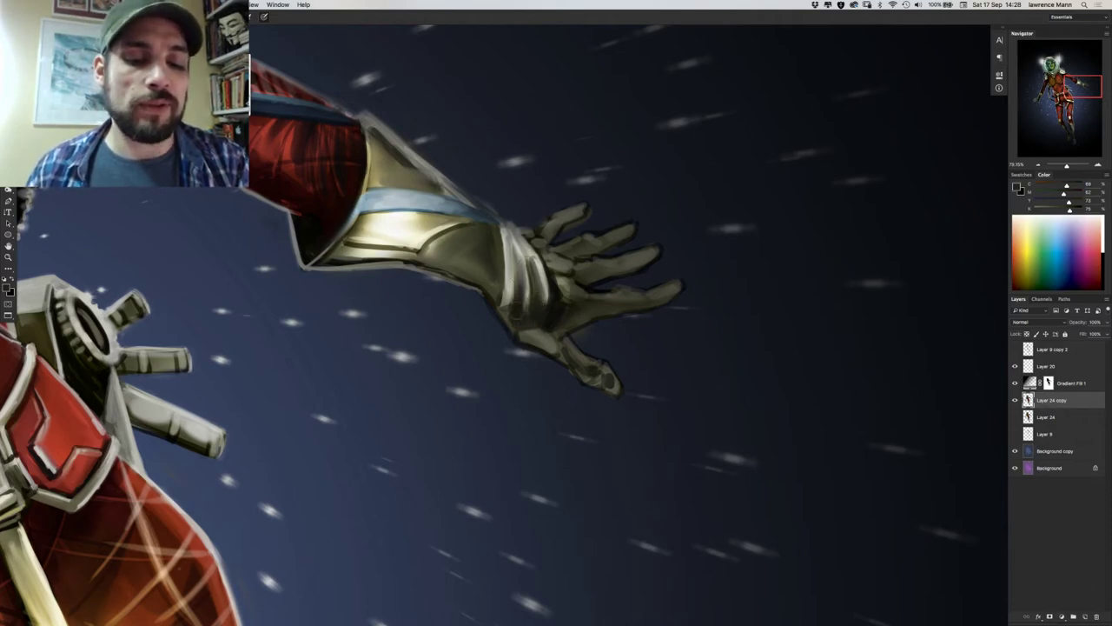
{"action": "mouse_move", "coordinate": [518, 280]}
{"action": "left_mouse_down"}
{"action": "mouse_move", "coordinate": [513, 314]}
{"action": "mouse_move", "coordinate": [538, 309]}
{"action": "mouse_move", "coordinate": [517, 318]}
{"action": "mouse_move", "coordinate": [543, 322]}
{"action": "mouse_move", "coordinate": [511, 295]}
{"action": "left_mouse_up"}
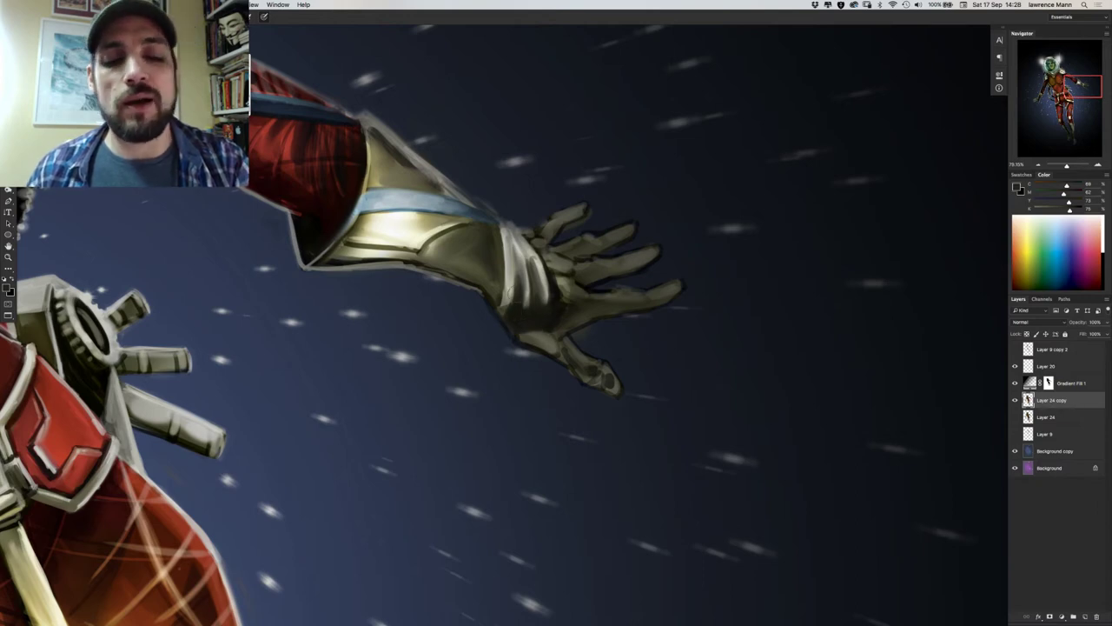
Shrink the brush and repaint the thumb tip and palm pads with sampled light grey and olive tones.
{"action": "right_click", "coordinate": [520, 296]}
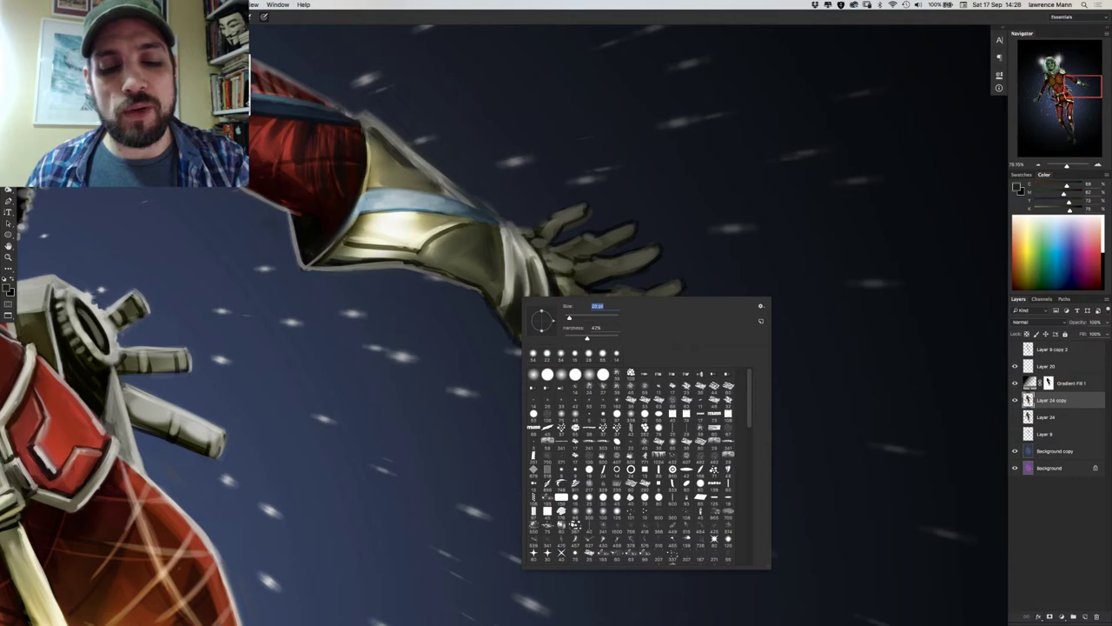
{"action": "key", "text": "Return"}
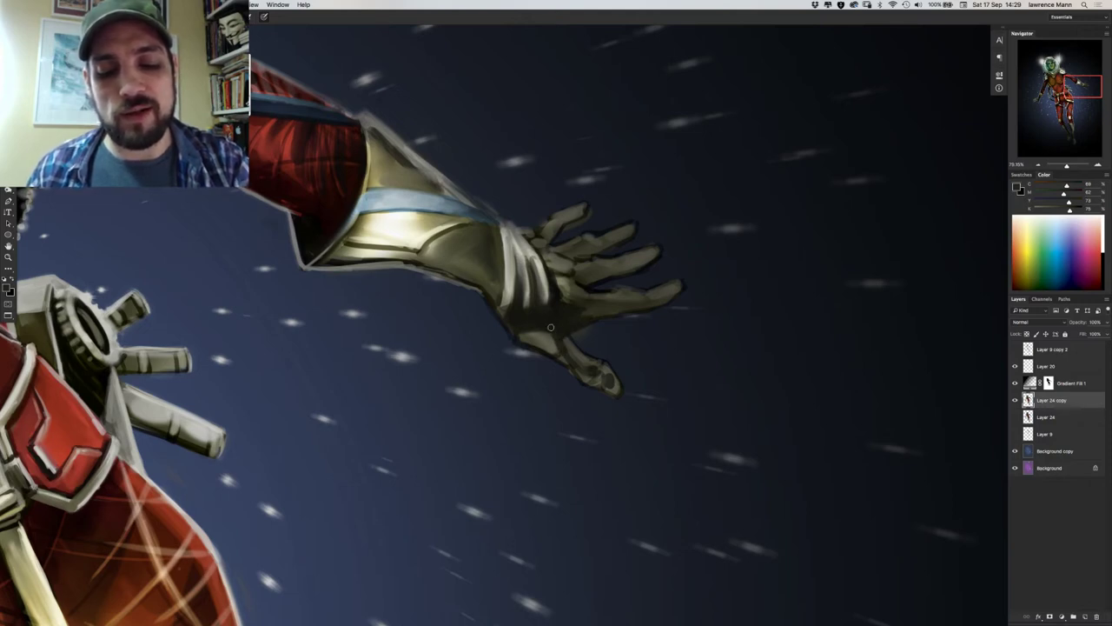
{"action": "left_click", "coordinate": [543, 274], "text": "alt"}
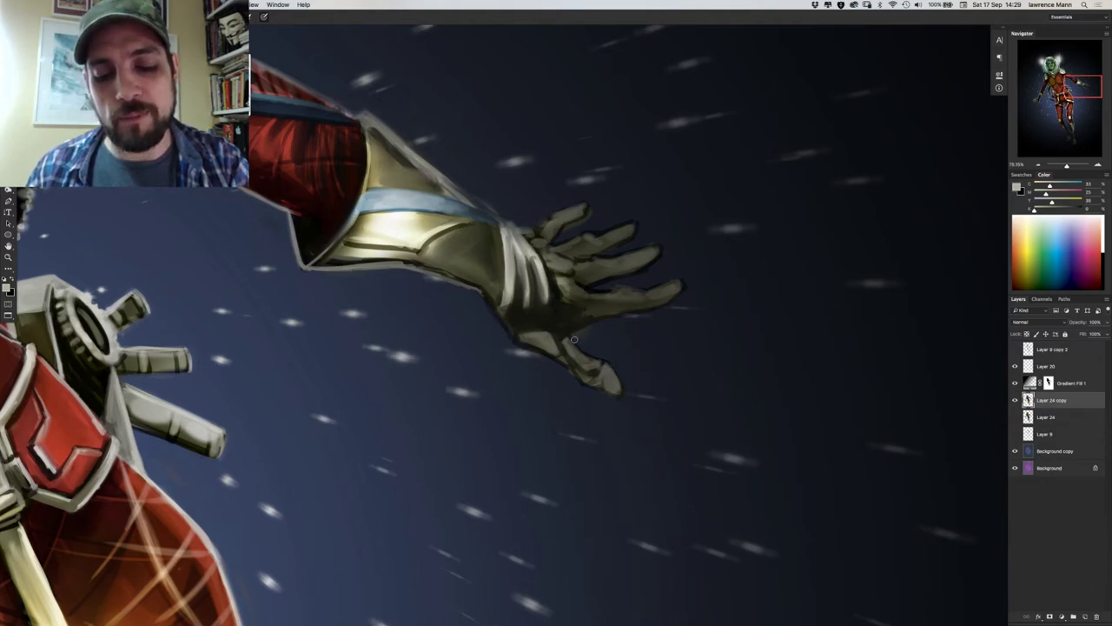
{"action": "left_click", "coordinate": [598, 297], "text": "alt"}
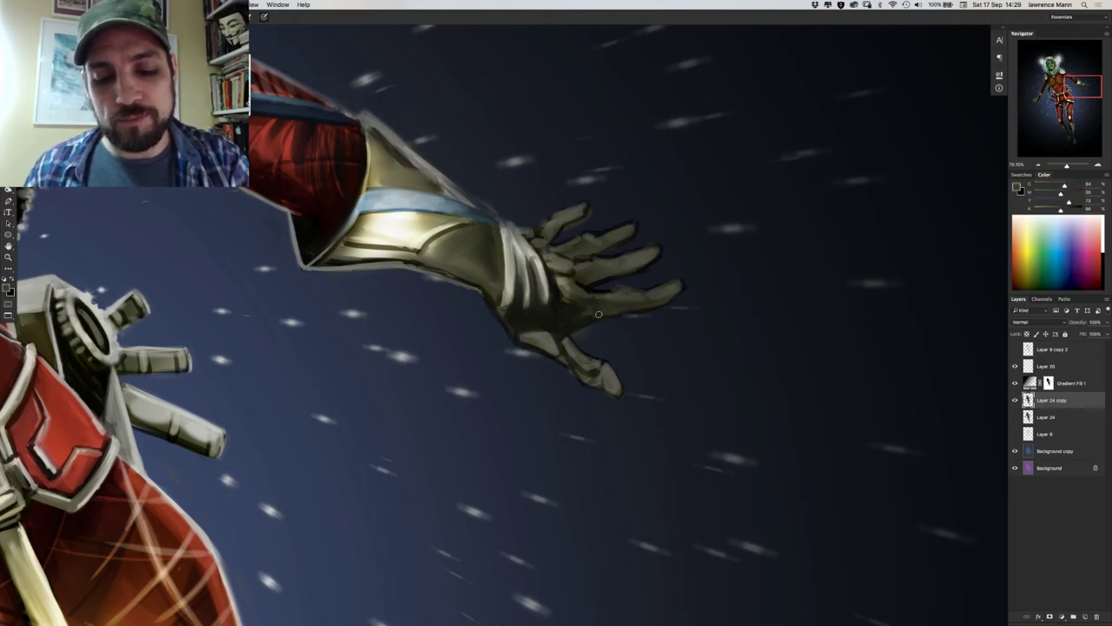
{"action": "left_click", "coordinate": [562, 284], "text": "alt"}
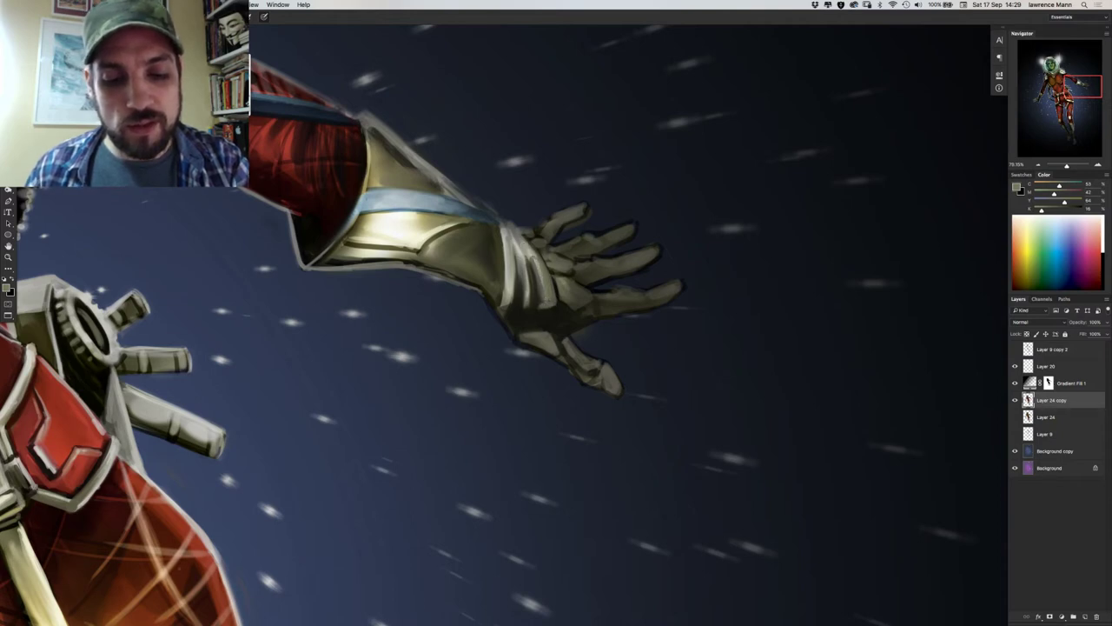
Fill the dark gaps between the glove's wrist folds with mid grey-olive strokes down to their lower ends.
{"action": "left_click_drag", "start_coordinate": [525, 252], "coordinate": [540, 295]}
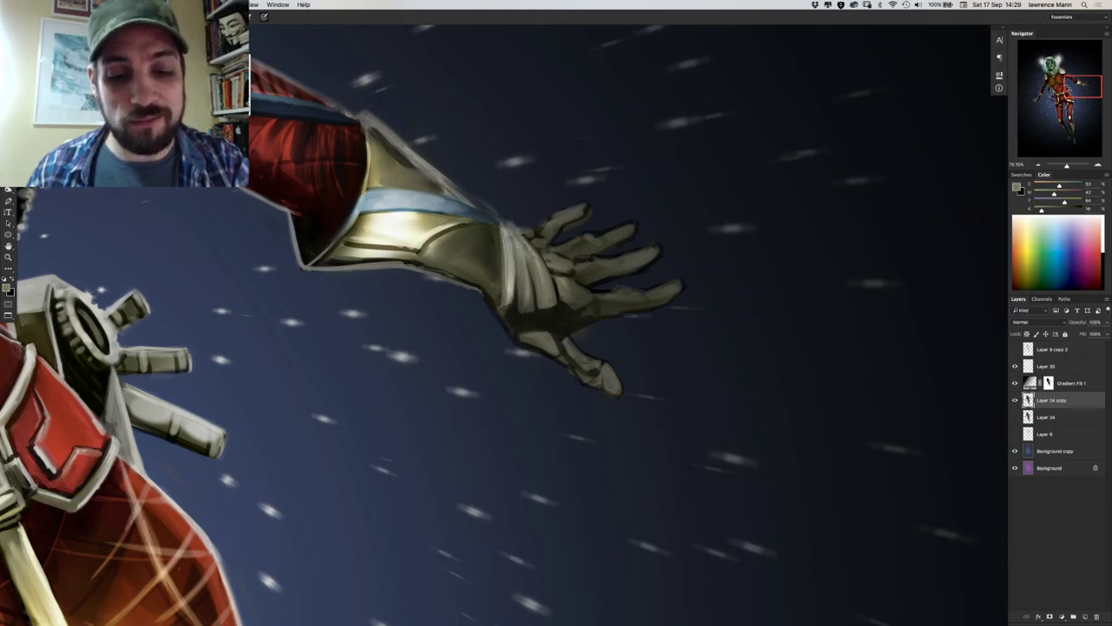
{"action": "left_click_drag", "start_coordinate": [509, 286], "coordinate": [507, 308]}
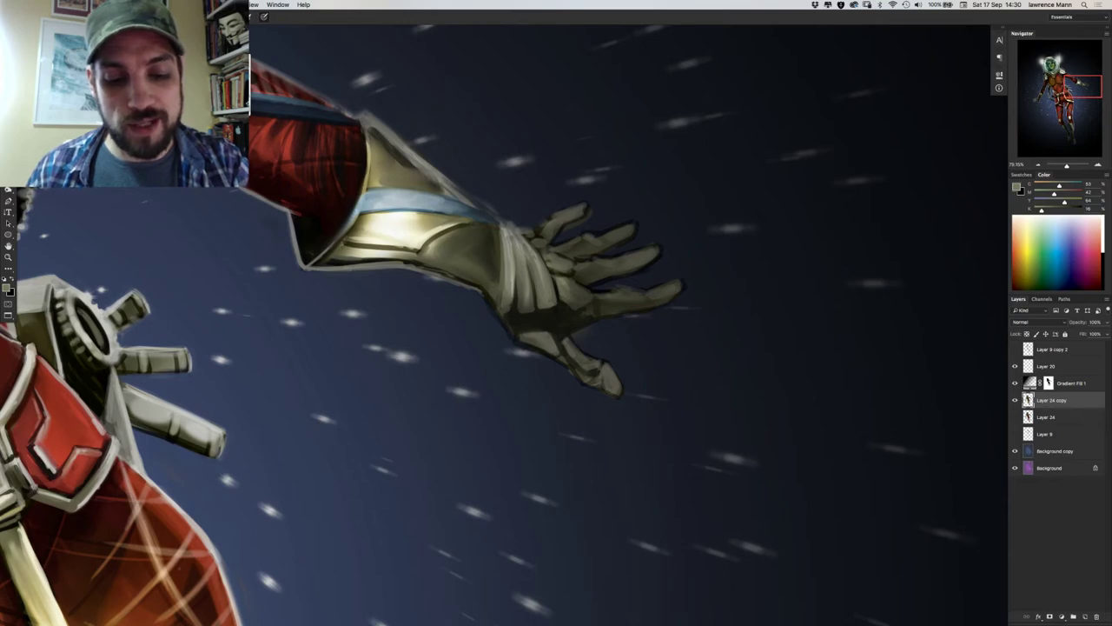
{"action": "left_click_drag", "start_coordinate": [512, 281], "coordinate": [513, 303]}
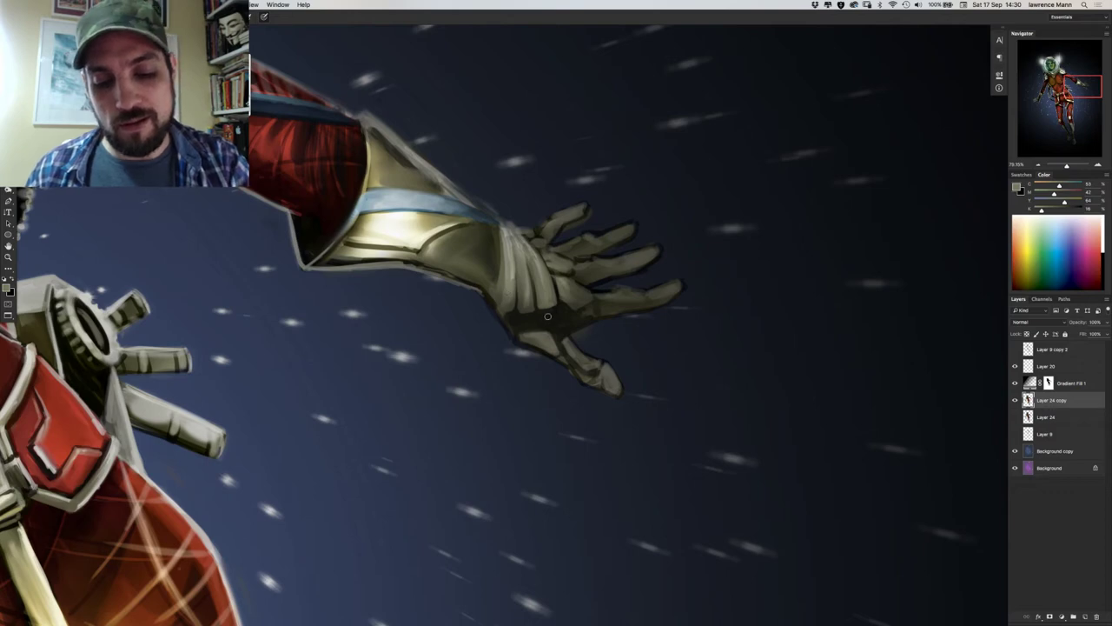
Block in the thumb's base and segments as flat planes with sampled grey tones.
{"action": "left_click_drag", "start_coordinate": [564, 317], "coordinate": [553, 338]}
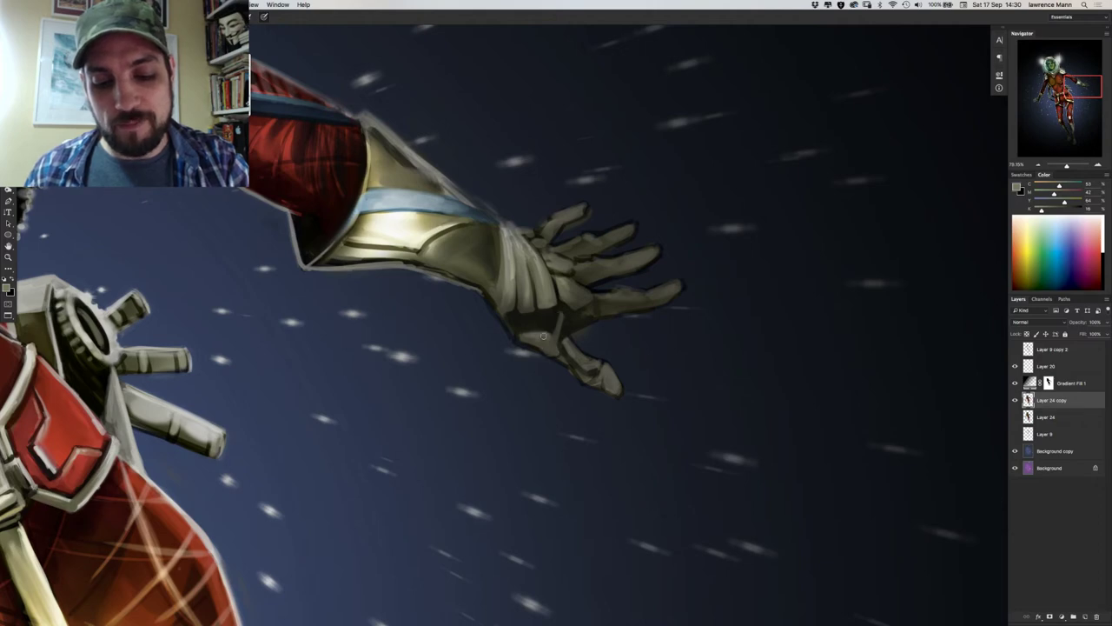
{"action": "left_click_drag", "start_coordinate": [557, 315], "coordinate": [540, 339]}
{"action": "left_click", "coordinate": [534, 337], "text": "alt"}
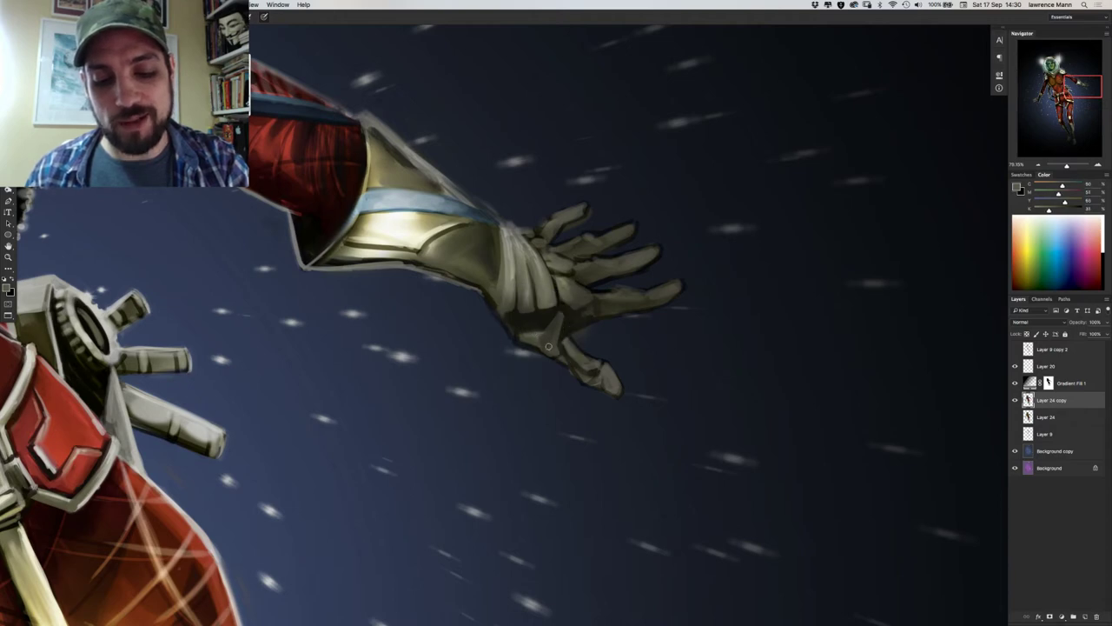
{"action": "left_click", "coordinate": [531, 252], "text": "alt"}
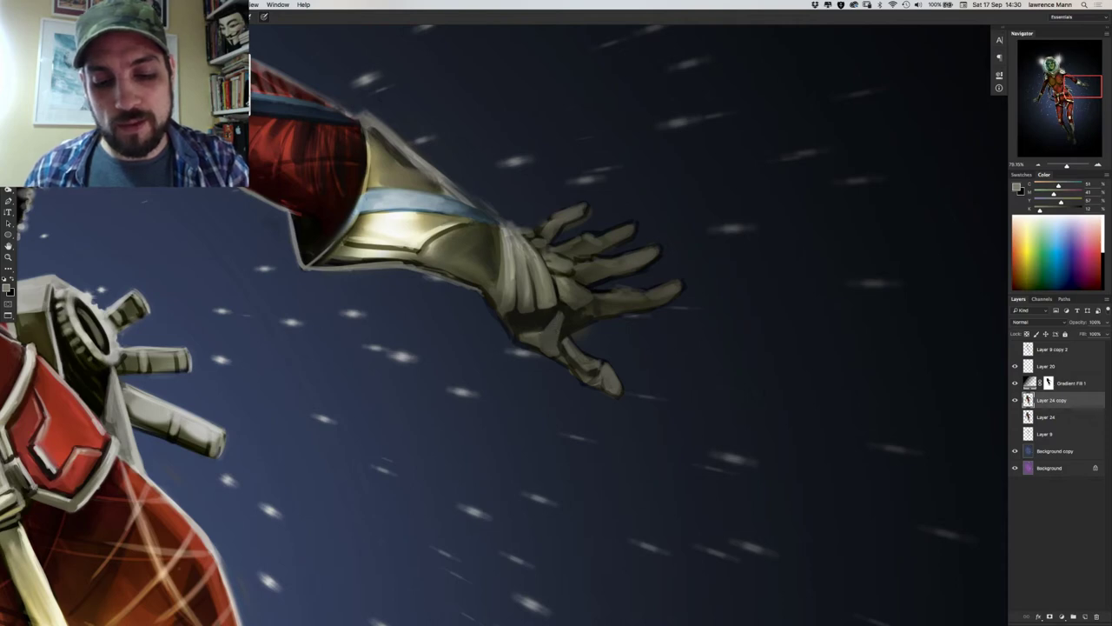
{"action": "left_click_drag", "start_coordinate": [539, 332], "coordinate": [547, 322]}
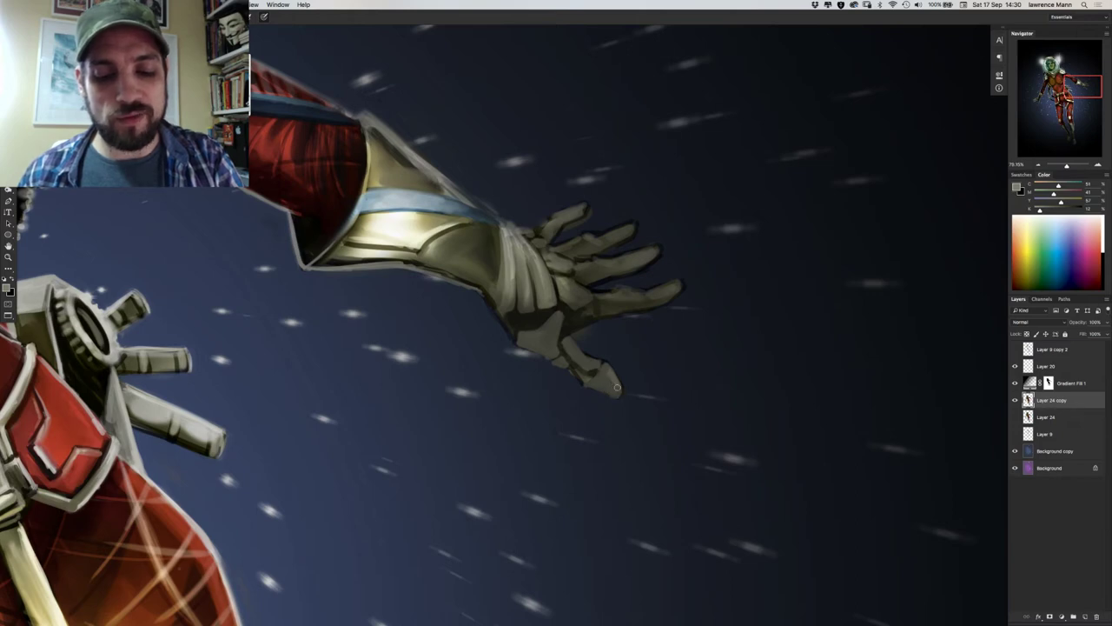
Sample an olive-gold from the gauntlet and tint the outer edges of the thumb with it.
{"action": "left_click", "coordinate": [424, 237], "text": "alt"}
{"action": "left_click", "coordinate": [428, 228], "text": "alt"}
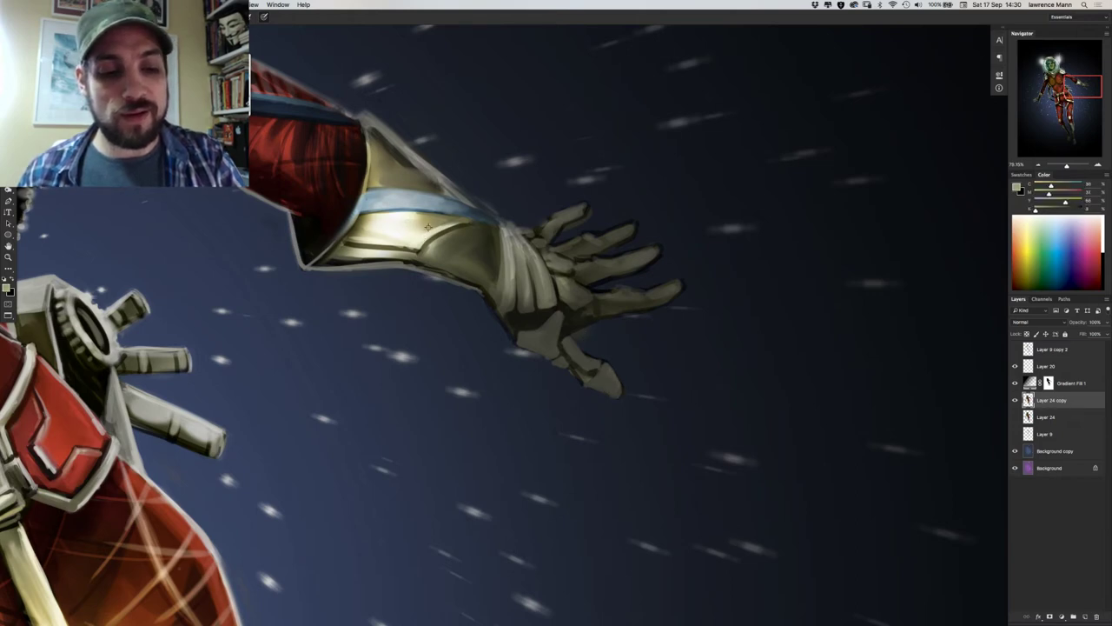
{"action": "left_click_drag", "start_coordinate": [606, 362], "coordinate": [619, 395]}
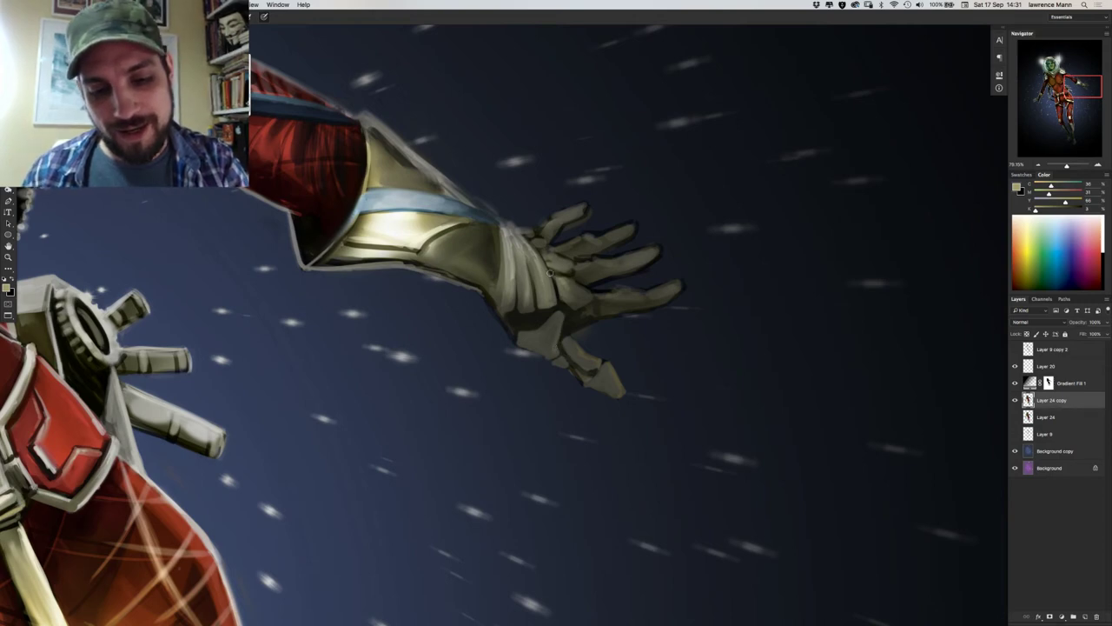
Add olive-gold and sampled pale cream highlights along the ridges of the glove's wrist folds.
{"action": "left_click_drag", "start_coordinate": [544, 263], "coordinate": [554, 297]}
{"action": "left_click", "coordinate": [412, 219], "text": "alt"}
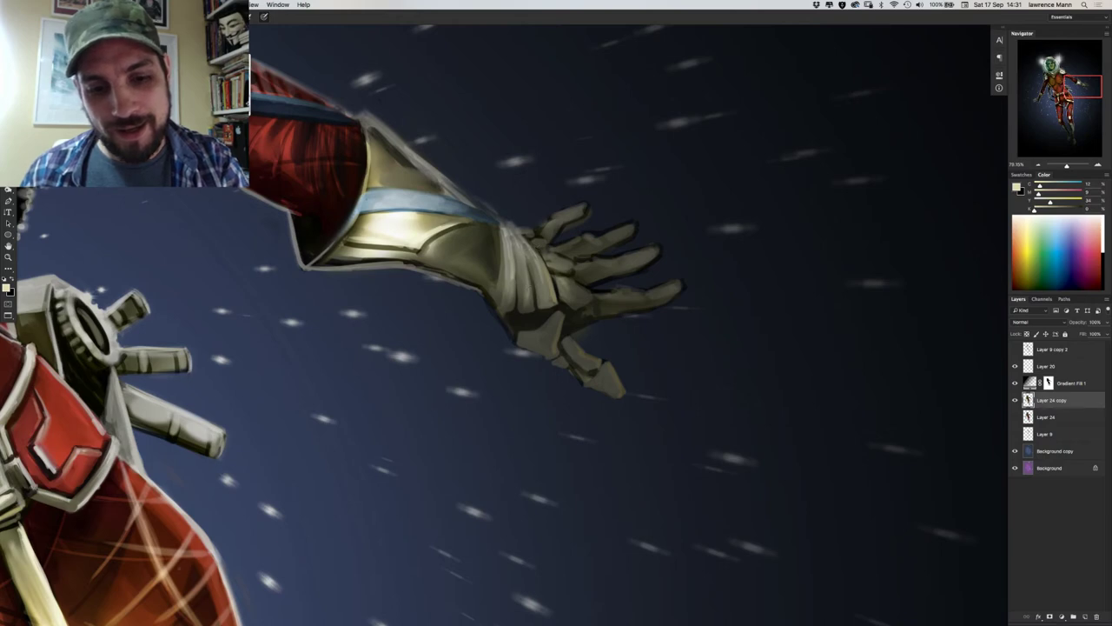
{"action": "left_click_drag", "start_coordinate": [523, 249], "coordinate": [532, 309]}
{"action": "left_click_drag", "start_coordinate": [546, 269], "coordinate": [553, 297]}
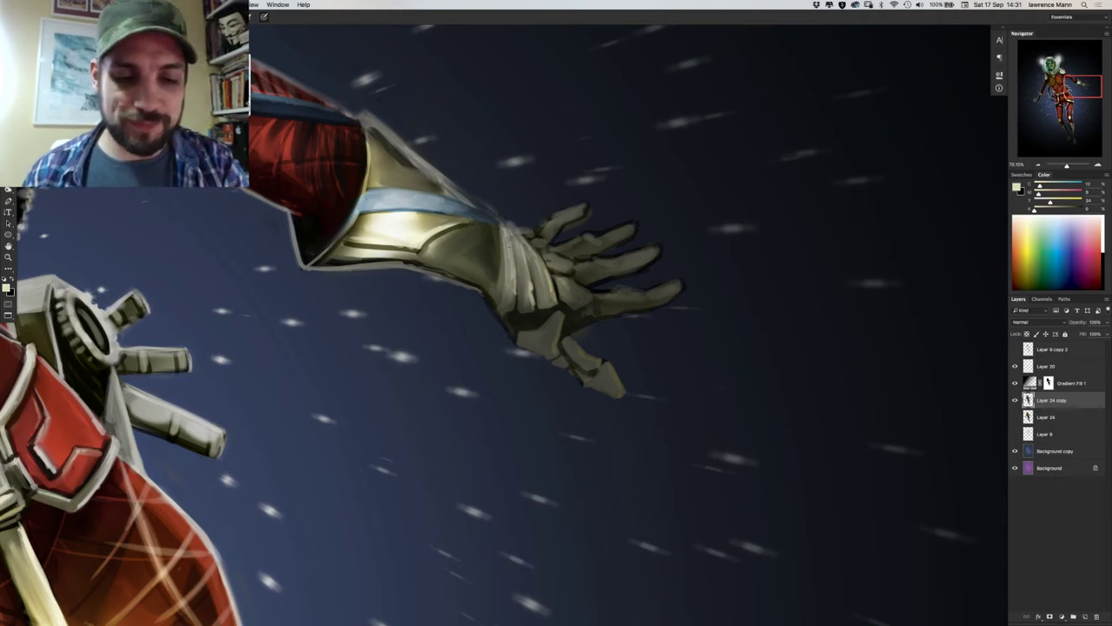
{"action": "left_click_drag", "start_coordinate": [534, 249], "coordinate": [551, 282]}
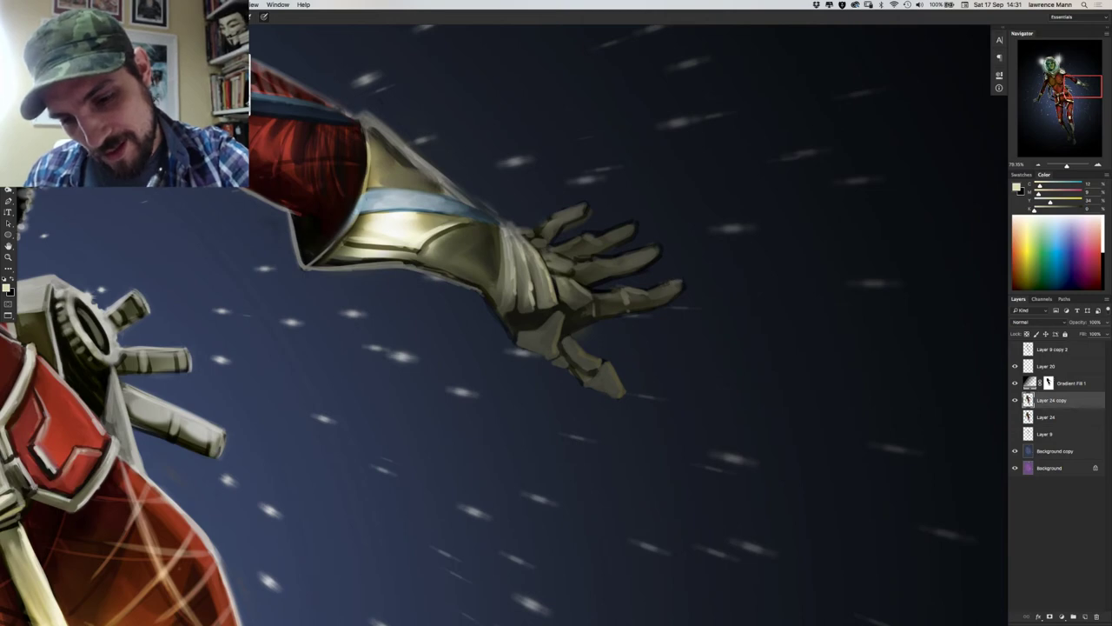
Paint pale cream highlights on the fingertips and along the upper edges of the fingers.
{"action": "left_click_drag", "start_coordinate": [681, 281], "coordinate": [685, 288]}
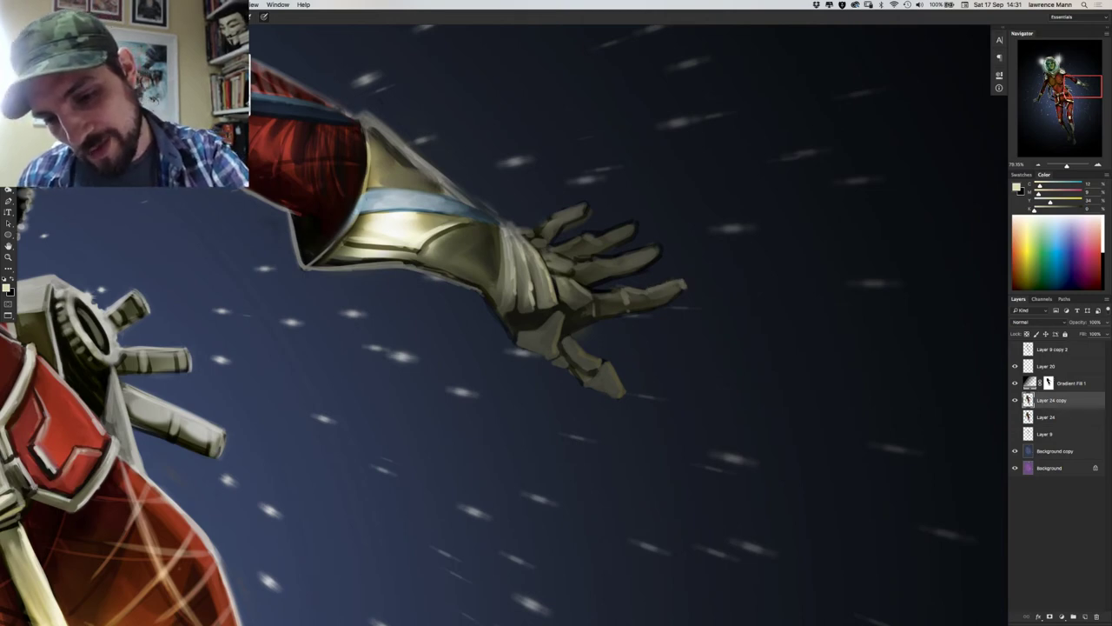
{"action": "left_click", "coordinate": [658, 247]}
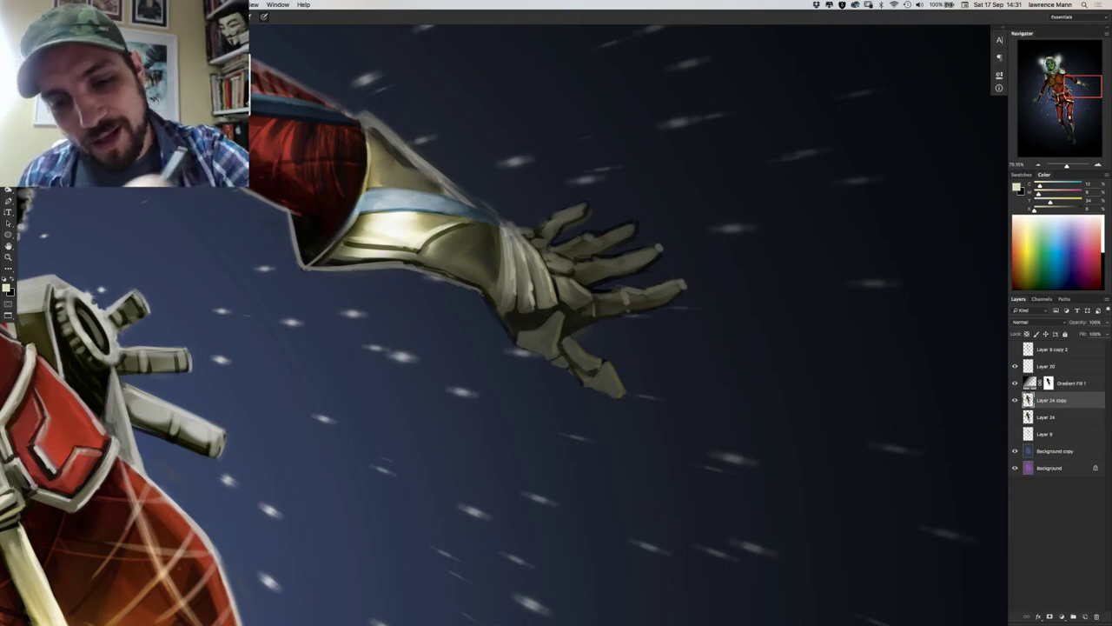
{"action": "left_click_drag", "start_coordinate": [655, 246], "coordinate": [611, 258]}
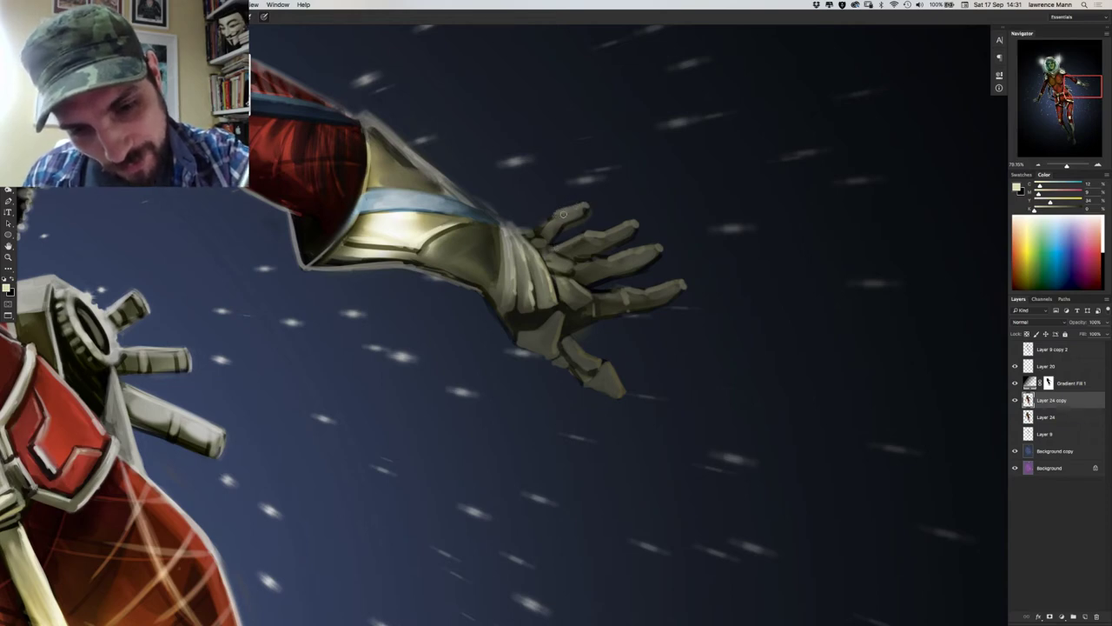
Sample light tones from the glove and gauntlet and brighten the upper wrist folds and the adjoining palm edge.
{"action": "left_click", "coordinate": [505, 233], "text": "alt"}
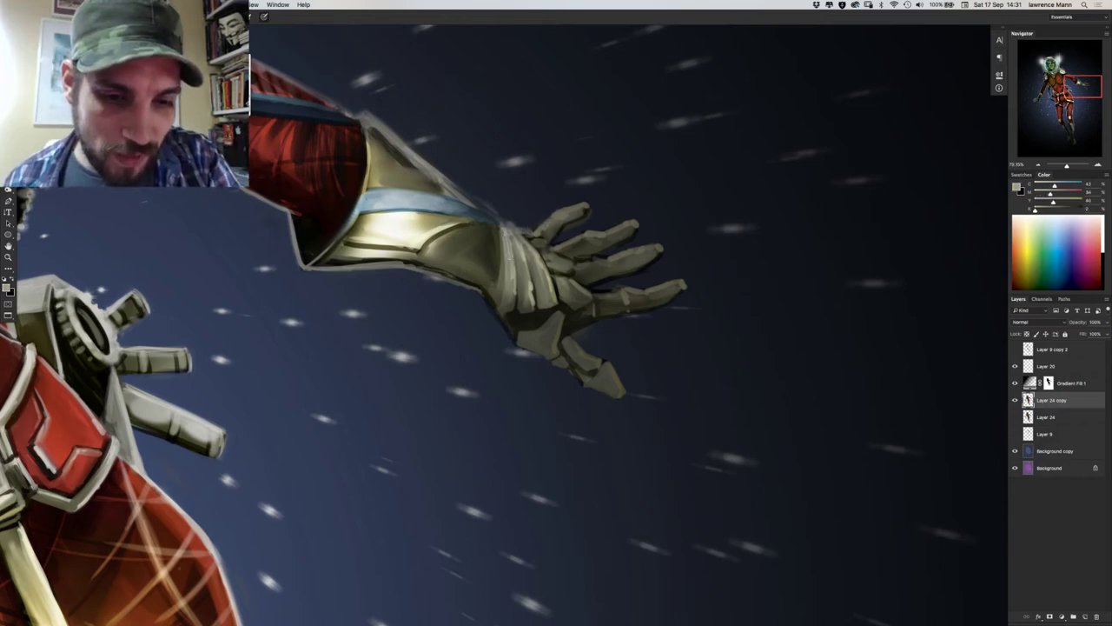
{"action": "left_click", "coordinate": [417, 214], "text": "alt"}
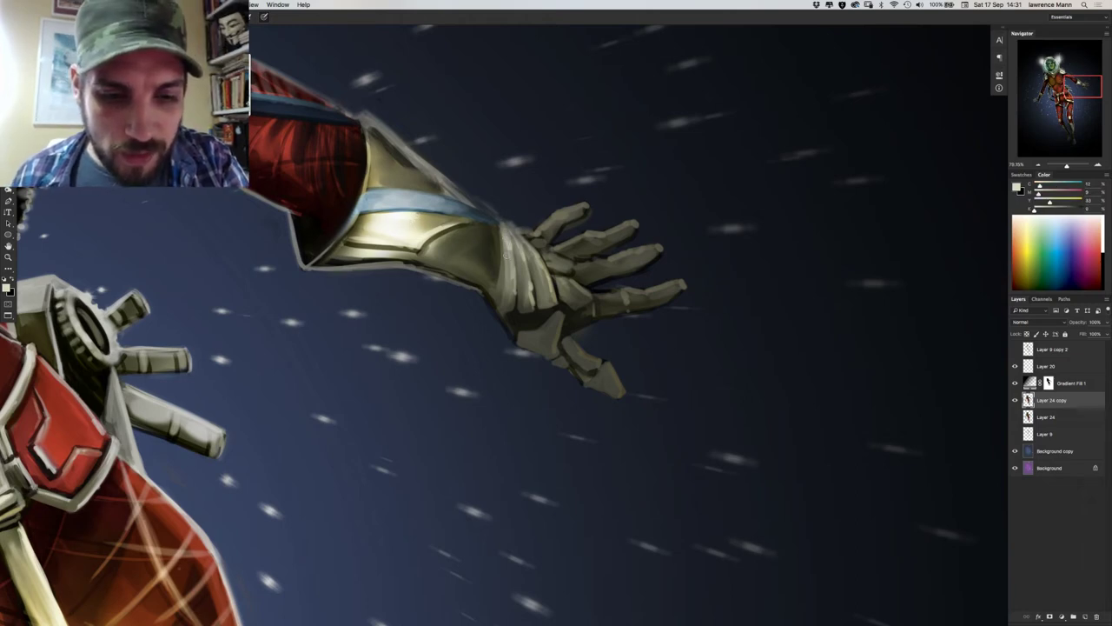
{"action": "mouse_move", "coordinate": [504, 225]}
{"action": "left_mouse_down"}
{"action": "mouse_move", "coordinate": [508, 259]}
{"action": "mouse_move", "coordinate": [519, 250]}
{"action": "mouse_move", "coordinate": [521, 261]}
{"action": "left_mouse_up"}
{"action": "left_click_drag", "start_coordinate": [517, 243], "coordinate": [524, 270]}
{"action": "mouse_move", "coordinate": [514, 238]}
{"action": "left_mouse_down"}
{"action": "mouse_move", "coordinate": [521, 255]}
{"action": "mouse_move", "coordinate": [533, 248]}
{"action": "mouse_move", "coordinate": [553, 259]}
{"action": "mouse_move", "coordinate": [573, 287]}
{"action": "left_mouse_up"}
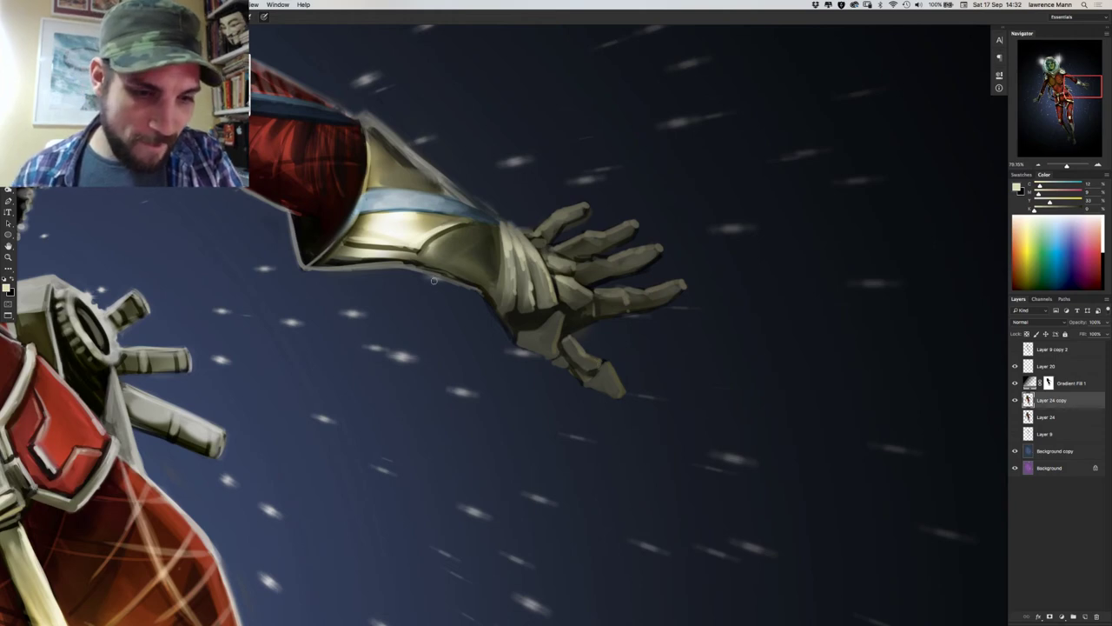
Sample a dark brown and paint shadows along the gauntlet's lower edge and joint lines across the fingers and thumb.
{"action": "left_click", "coordinate": [350, 233], "text": "alt"}
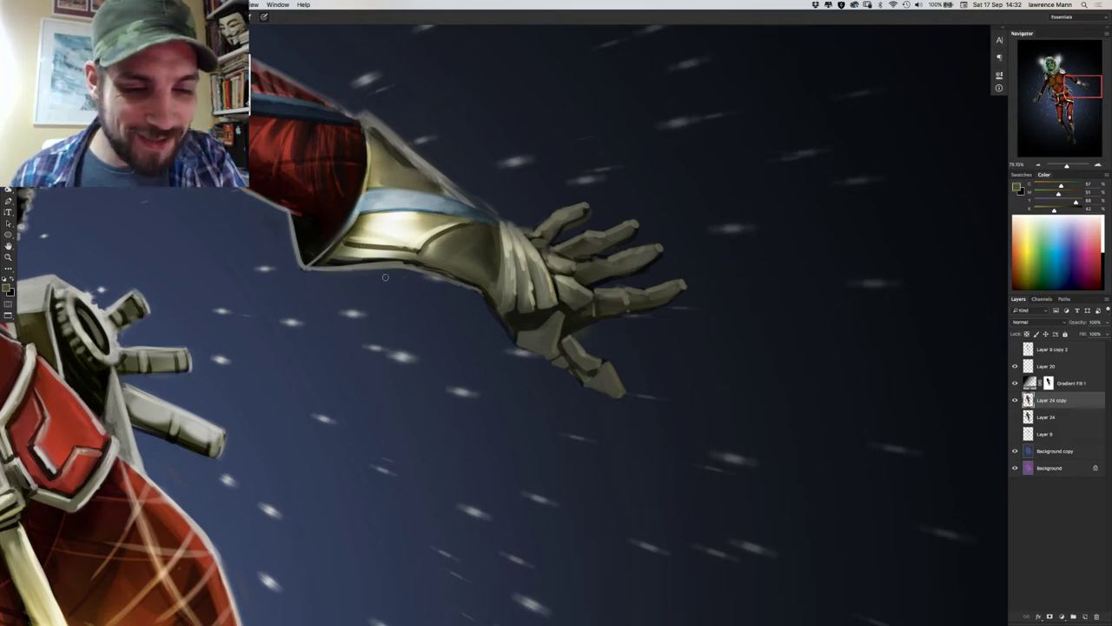
{"action": "left_click", "coordinate": [414, 262], "text": "alt"}
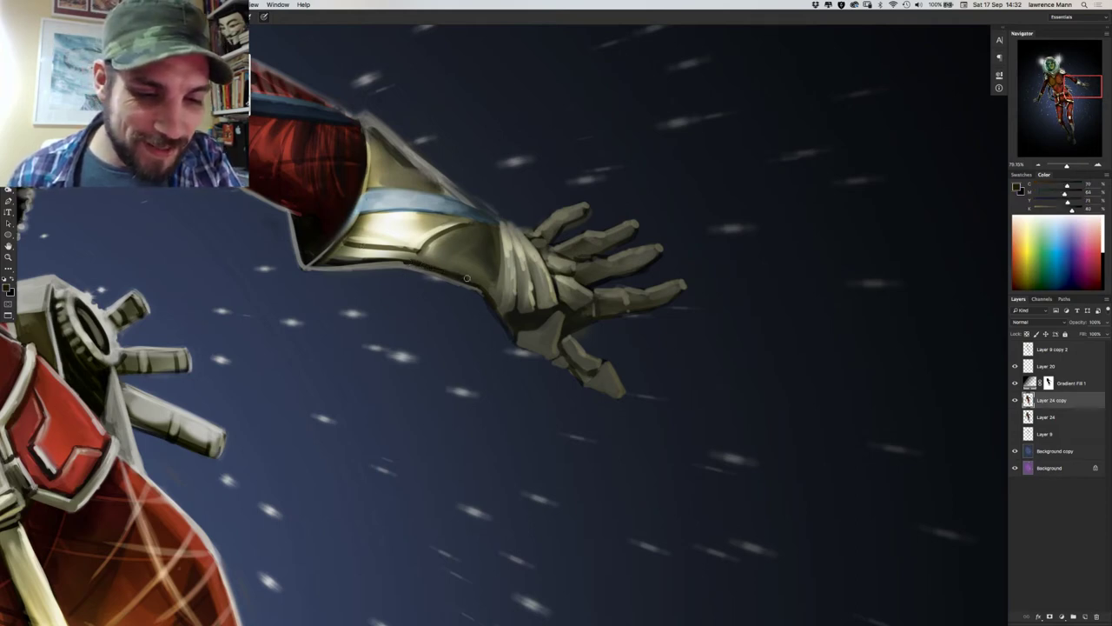
{"action": "mouse_move", "coordinate": [502, 264]}
{"action": "left_mouse_down"}
{"action": "mouse_move", "coordinate": [498, 306]}
{"action": "mouse_move", "coordinate": [490, 287]}
{"action": "left_mouse_up"}
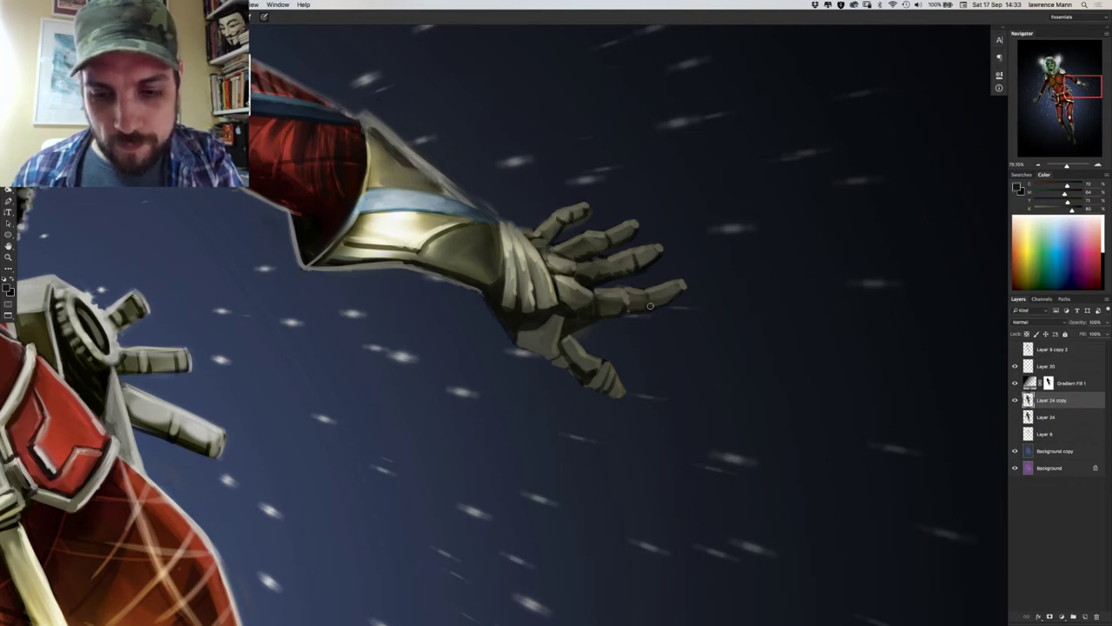
Outline the gauntlet's curved end panel in dark brown, along its upper curve and where it meets the wrist folds.
{"action": "mouse_move", "coordinate": [421, 254]}
{"action": "left_mouse_down"}
{"action": "mouse_move", "coordinate": [345, 243]}
{"action": "mouse_move", "coordinate": [419, 258]}
{"action": "mouse_move", "coordinate": [466, 223]}
{"action": "mouse_move", "coordinate": [435, 211]}
{"action": "mouse_move", "coordinate": [485, 222]}
{"action": "left_mouse_up"}
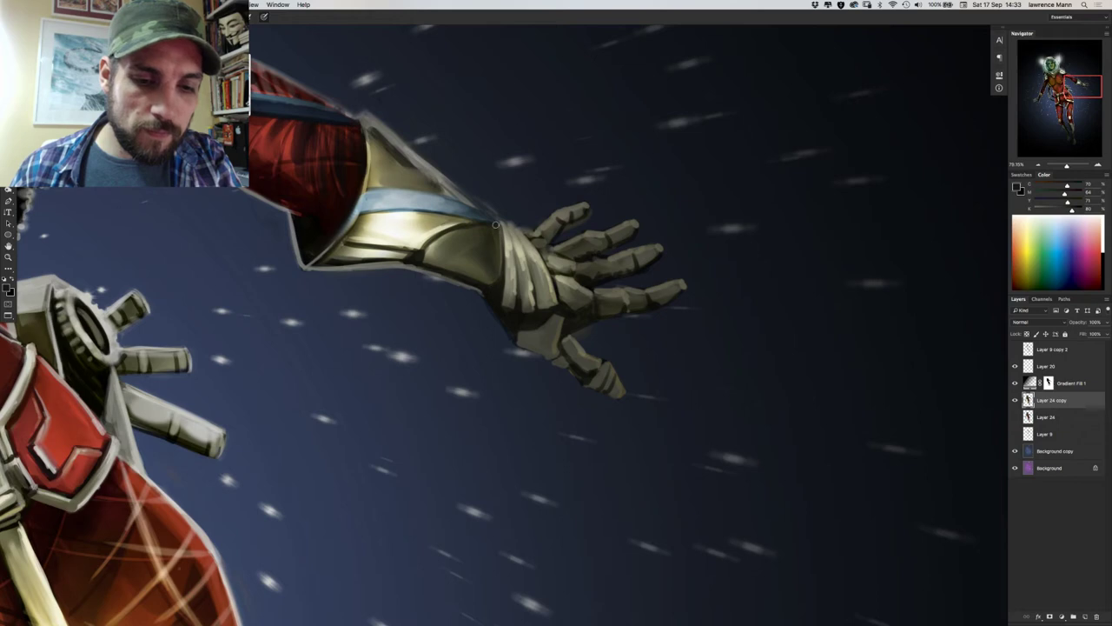
{"action": "left_click_drag", "start_coordinate": [504, 224], "coordinate": [500, 276]}
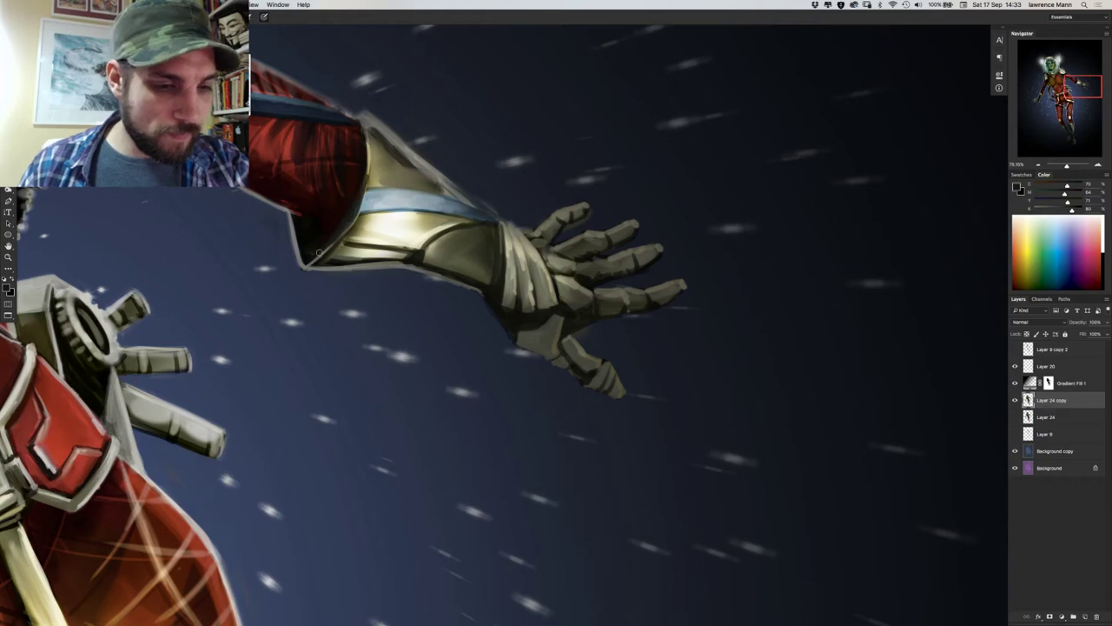
{"action": "scroll", "coordinate": [281, 356], "scroll_direction": "down", "scroll_amount": 1}
{"action": "scroll", "coordinate": [286, 369], "scroll_direction": "down", "scroll_amount": 5}
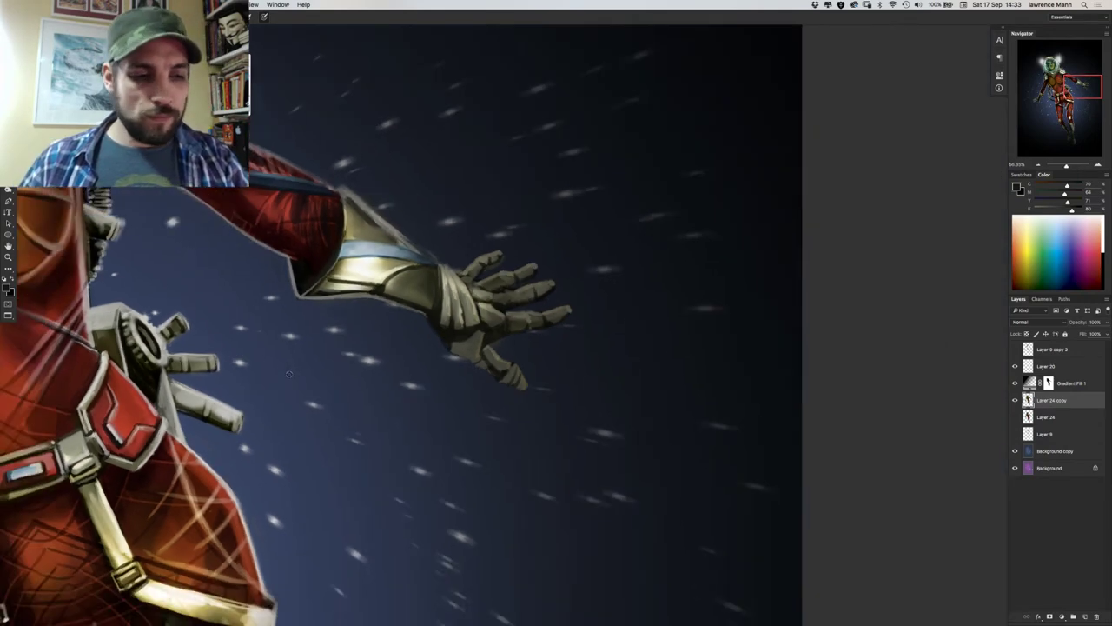
Sample the blue from the opposite shoulder's patch and repaint the blue fields of the Union Jack on the shoulder plate.
{"action": "scroll", "coordinate": [545, 345], "scroll_direction": "down", "scroll_amount": 3}
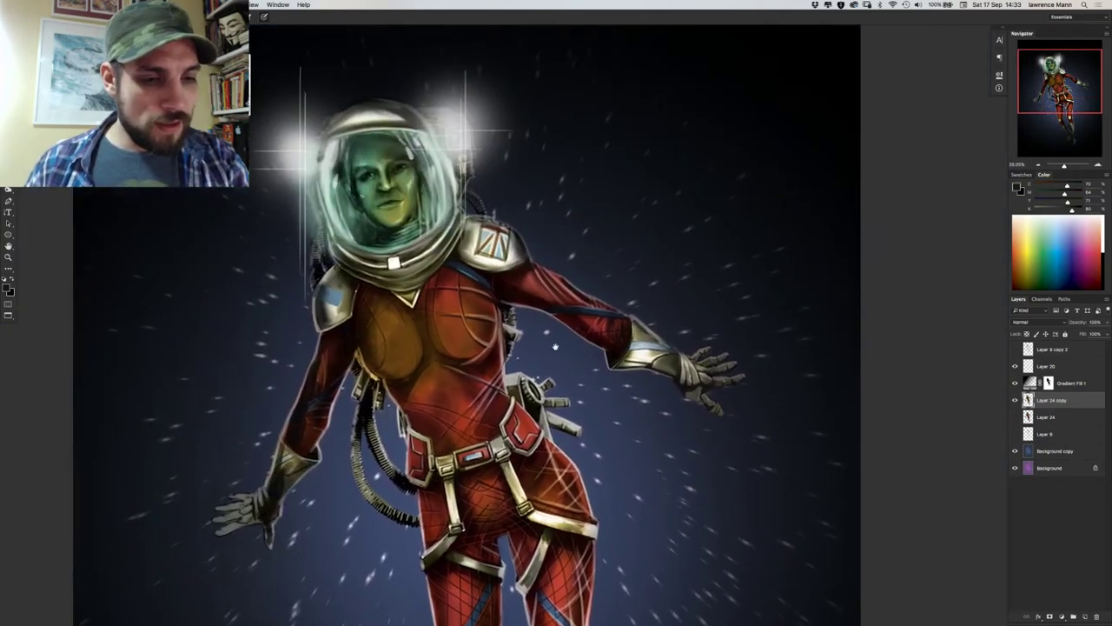
{"action": "scroll", "coordinate": [484, 254], "scroll_direction": "up", "scroll_amount": 6}
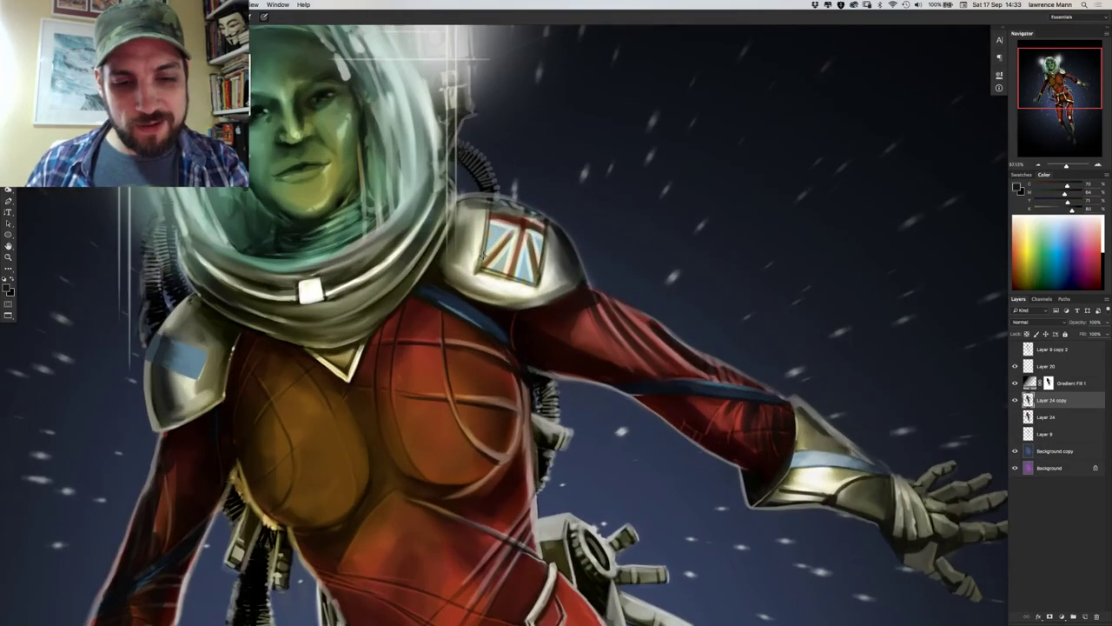
{"action": "scroll", "coordinate": [395, 335], "scroll_direction": "down", "scroll_amount": 3}
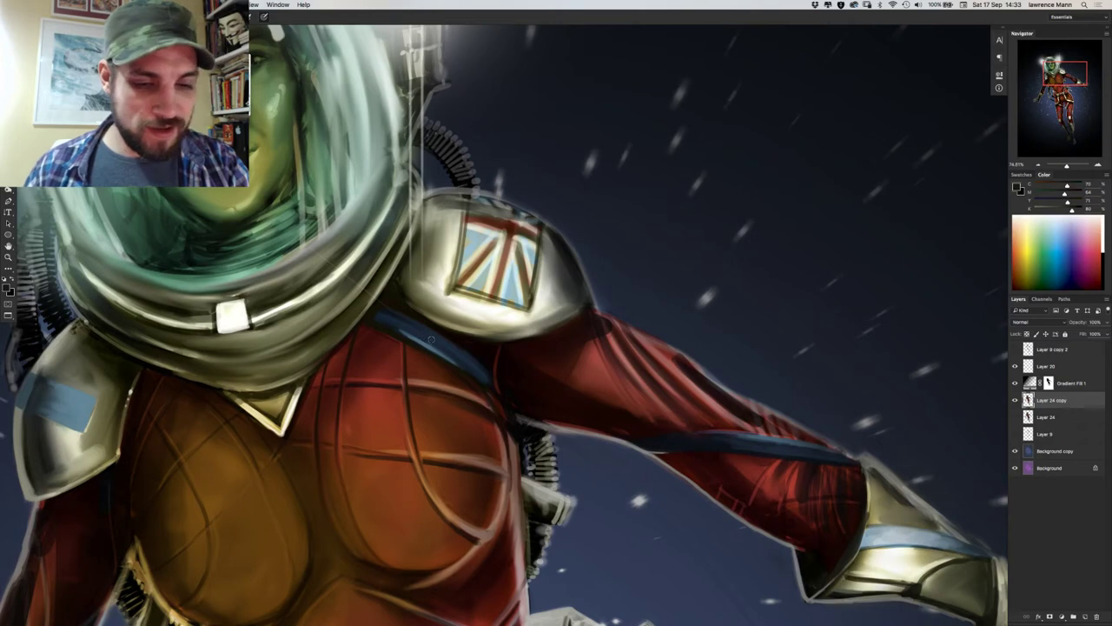
{"action": "left_click", "coordinate": [431, 339], "text": "alt"}
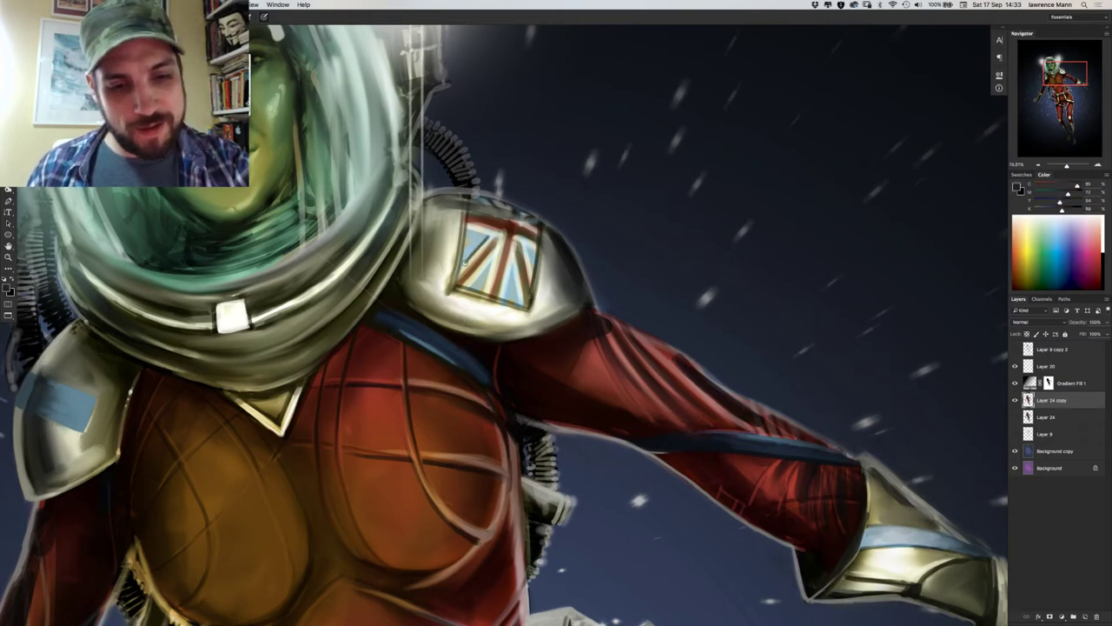
{"action": "left_click", "coordinate": [64, 391], "text": "alt"}
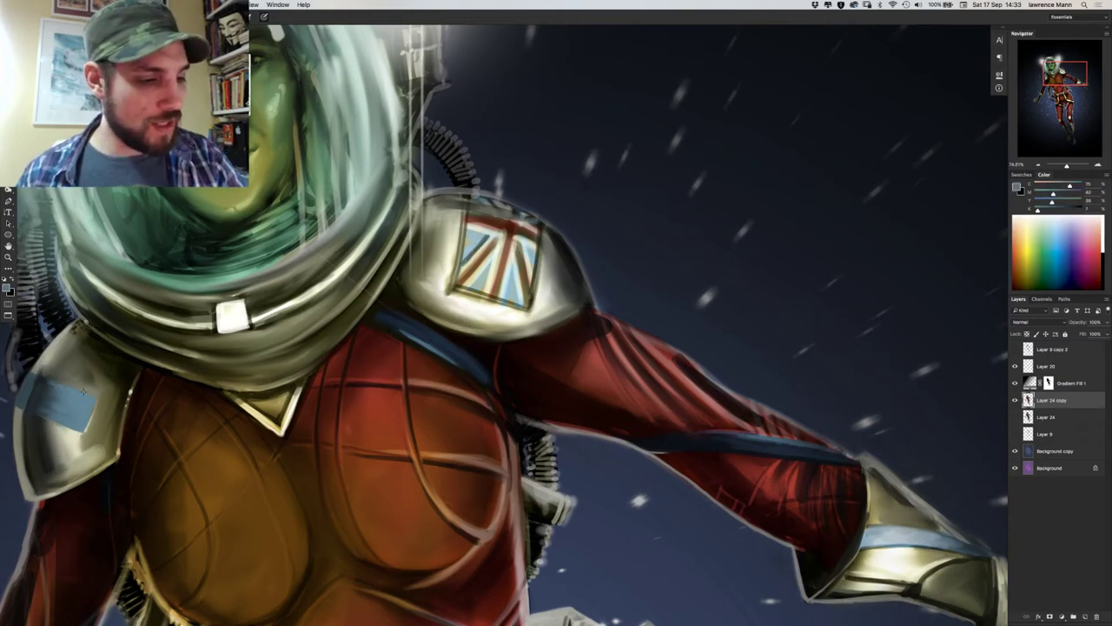
{"action": "left_click_drag", "start_coordinate": [483, 236], "coordinate": [466, 258]}
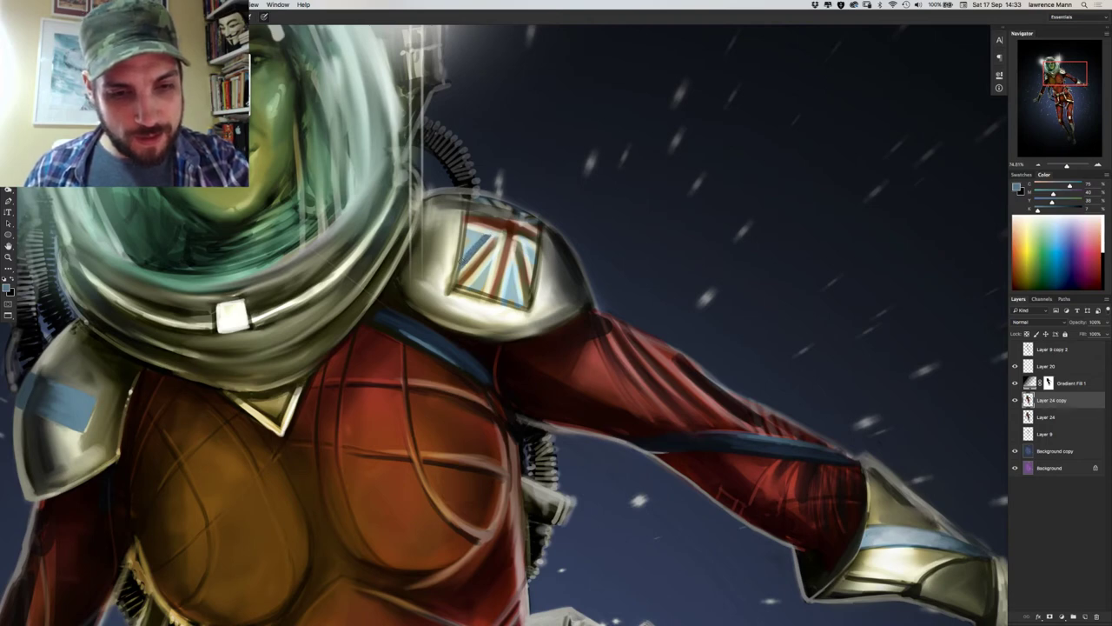
{"action": "mouse_move", "coordinate": [476, 254]}
{"action": "left_mouse_down"}
{"action": "mouse_move", "coordinate": [464, 252]}
{"action": "mouse_move", "coordinate": [467, 228]}
{"action": "mouse_move", "coordinate": [485, 233]}
{"action": "left_mouse_up"}
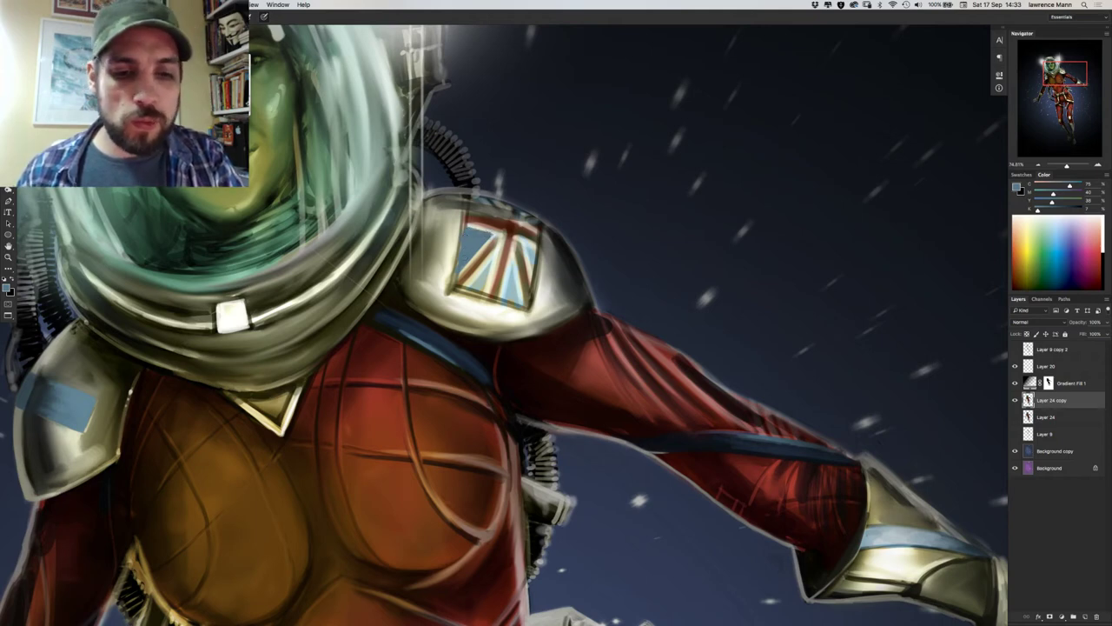
{"action": "mouse_move", "coordinate": [491, 260]}
{"action": "left_mouse_down"}
{"action": "mouse_move", "coordinate": [467, 287]}
{"action": "mouse_move", "coordinate": [486, 271]}
{"action": "mouse_move", "coordinate": [487, 283]}
{"action": "mouse_move", "coordinate": [475, 279]}
{"action": "mouse_move", "coordinate": [482, 267]}
{"action": "mouse_move", "coordinate": [506, 304]}
{"action": "mouse_move", "coordinate": [512, 265]}
{"action": "mouse_move", "coordinate": [516, 300]}
{"action": "left_mouse_up"}
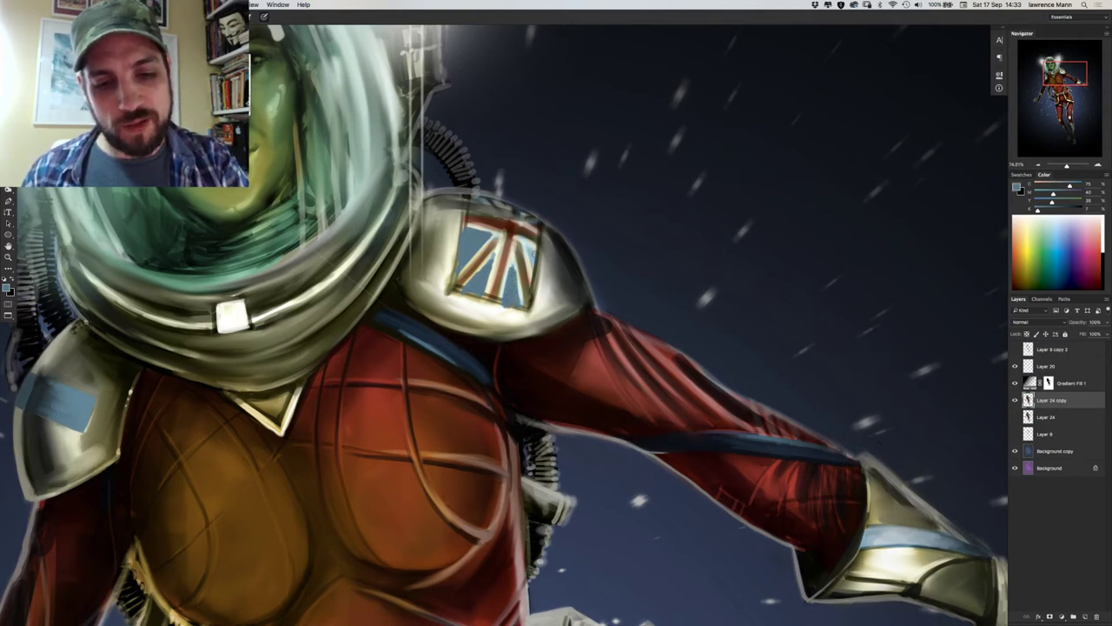
{"action": "left_click_drag", "start_coordinate": [534, 254], "coordinate": [535, 268]}
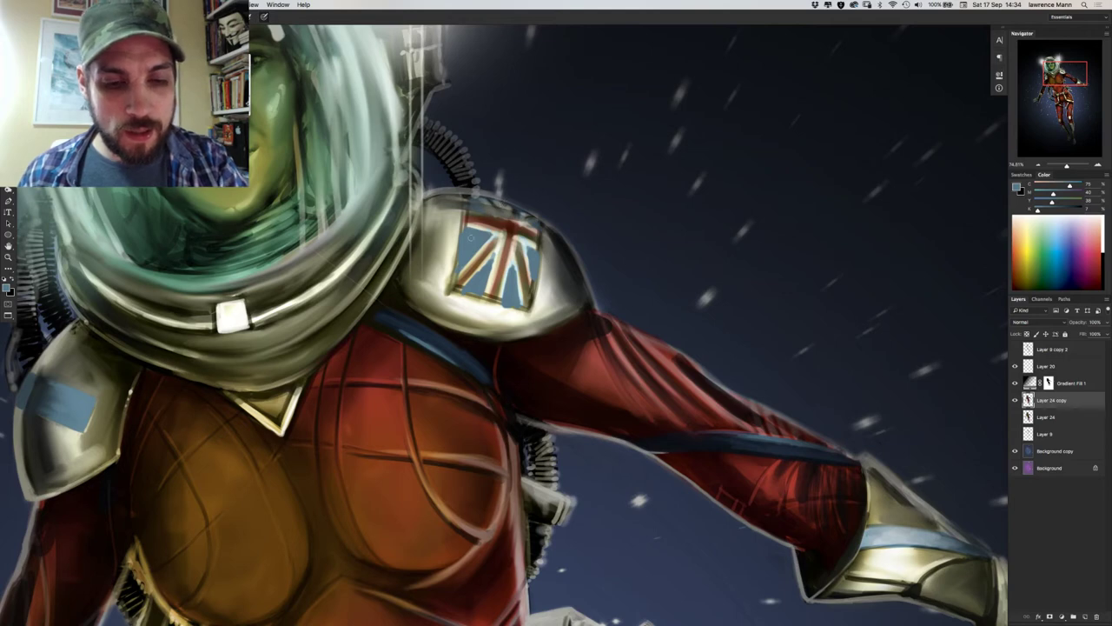
Sample pale tones from the Union Jack and repaint the white borders beside its central cross and diagonal stripes.
{"action": "left_click", "coordinate": [496, 235], "text": "alt"}
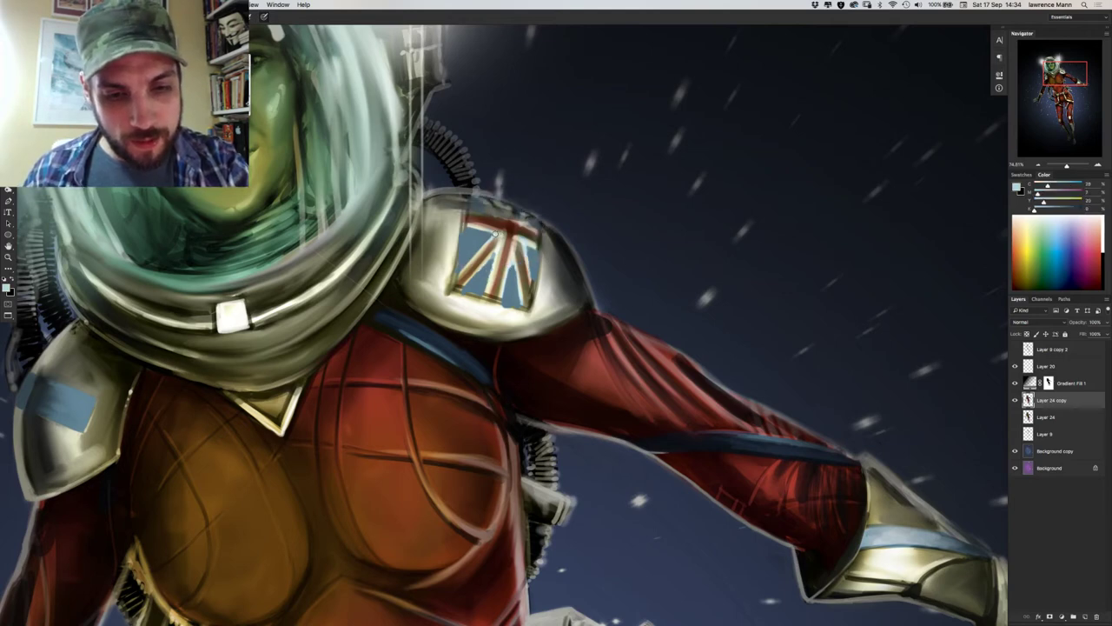
{"action": "left_click_drag", "start_coordinate": [494, 235], "coordinate": [457, 277]}
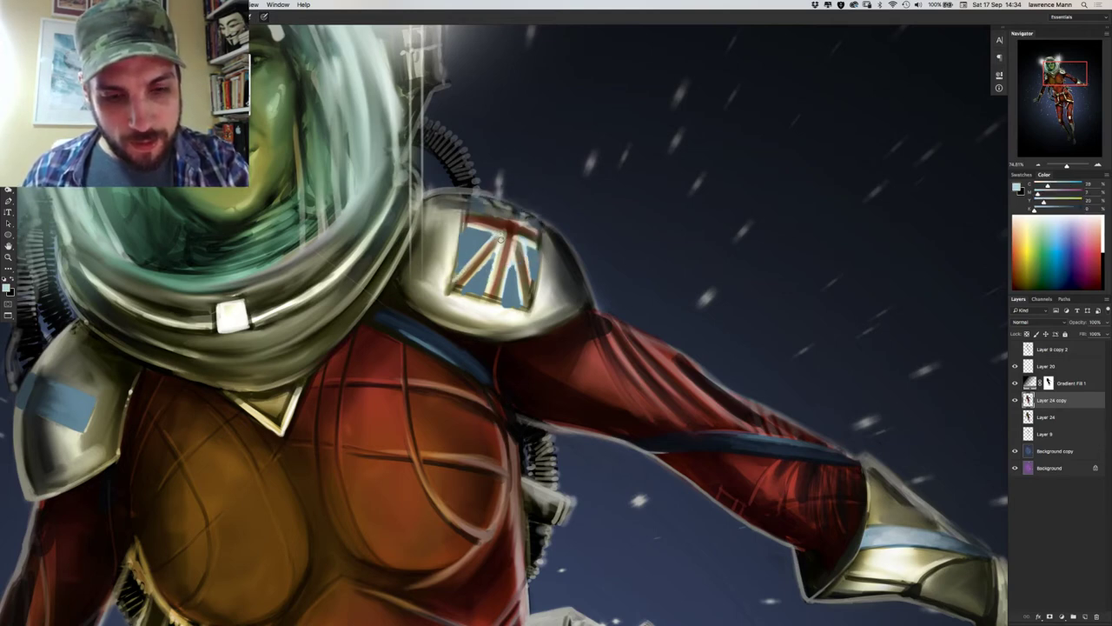
{"action": "left_click_drag", "start_coordinate": [502, 240], "coordinate": [492, 275]}
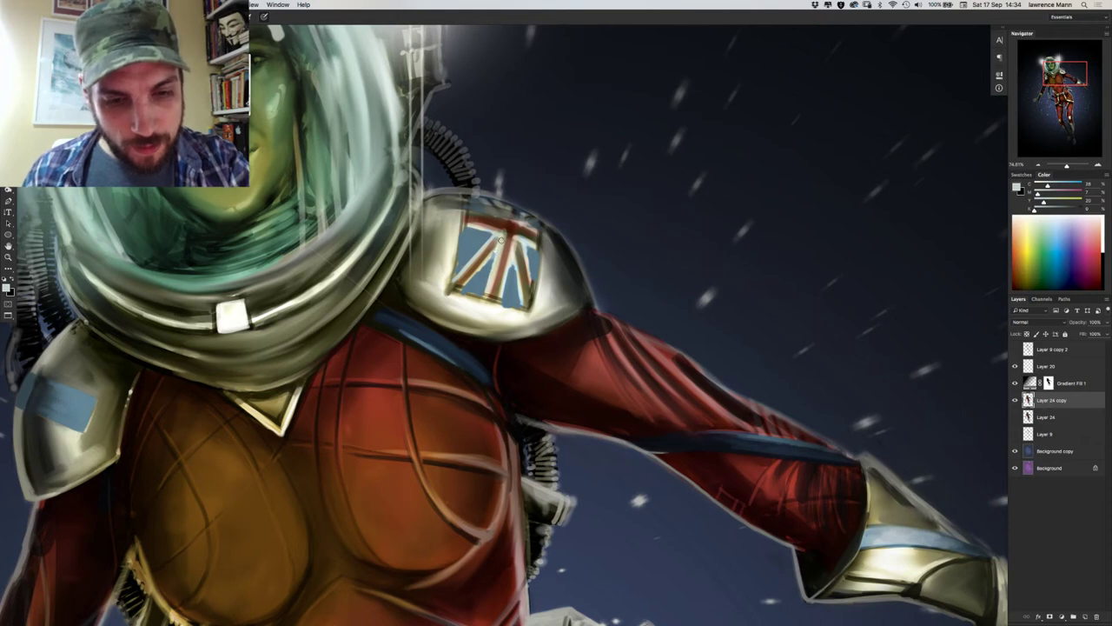
{"action": "left_click", "coordinate": [501, 237], "text": "alt"}
{"action": "left_click", "coordinate": [500, 237], "text": "alt"}
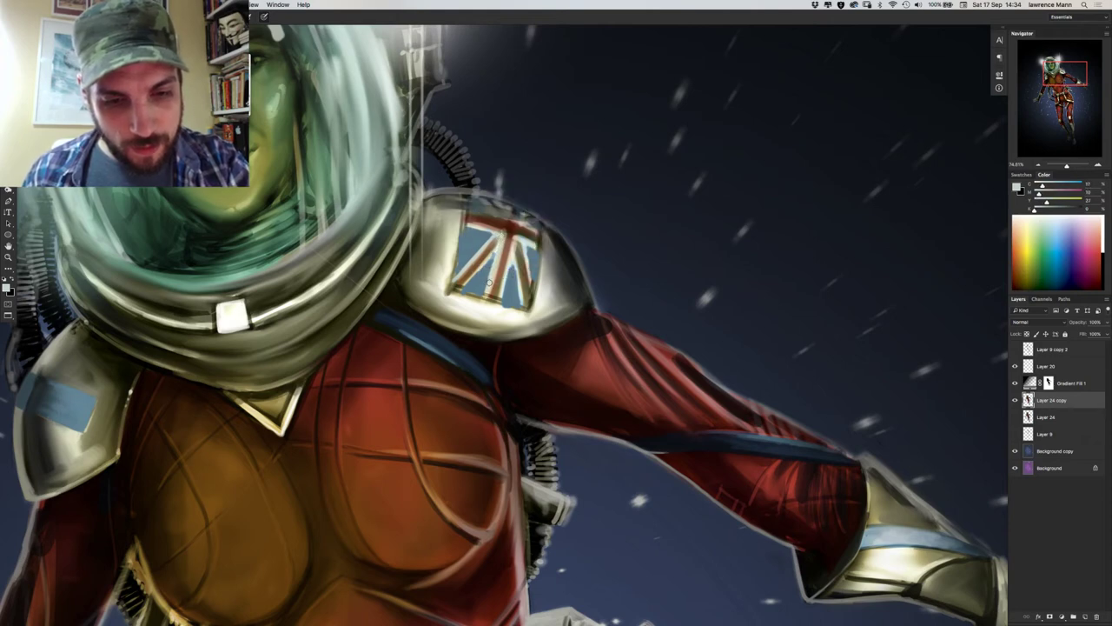
{"action": "left_click_drag", "start_coordinate": [492, 253], "coordinate": [460, 291]}
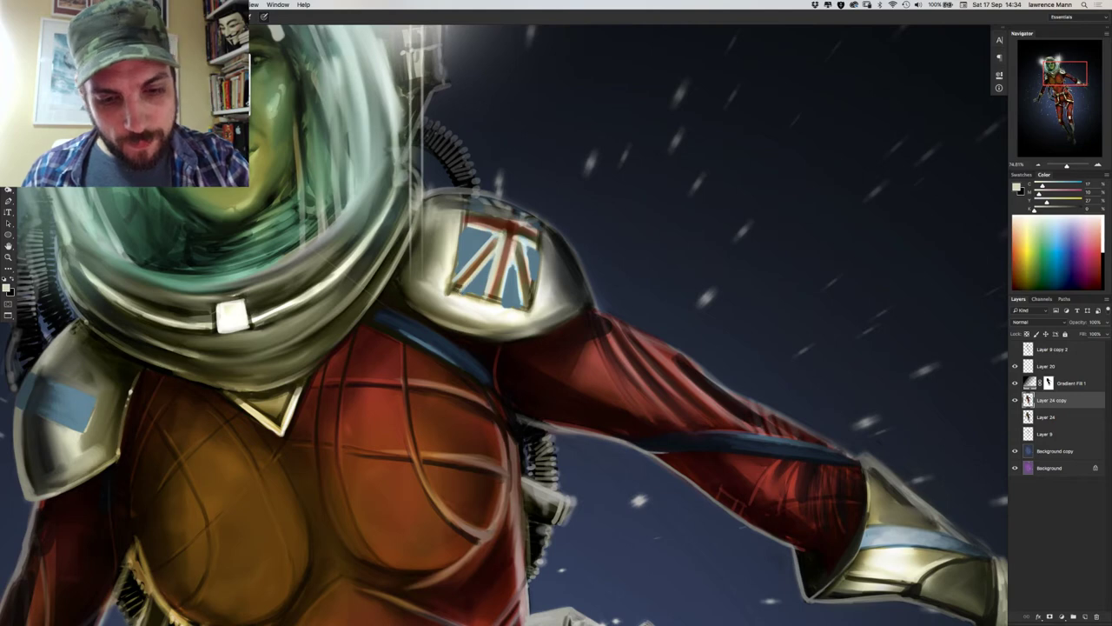
{"action": "left_click_drag", "start_coordinate": [512, 259], "coordinate": [500, 306]}
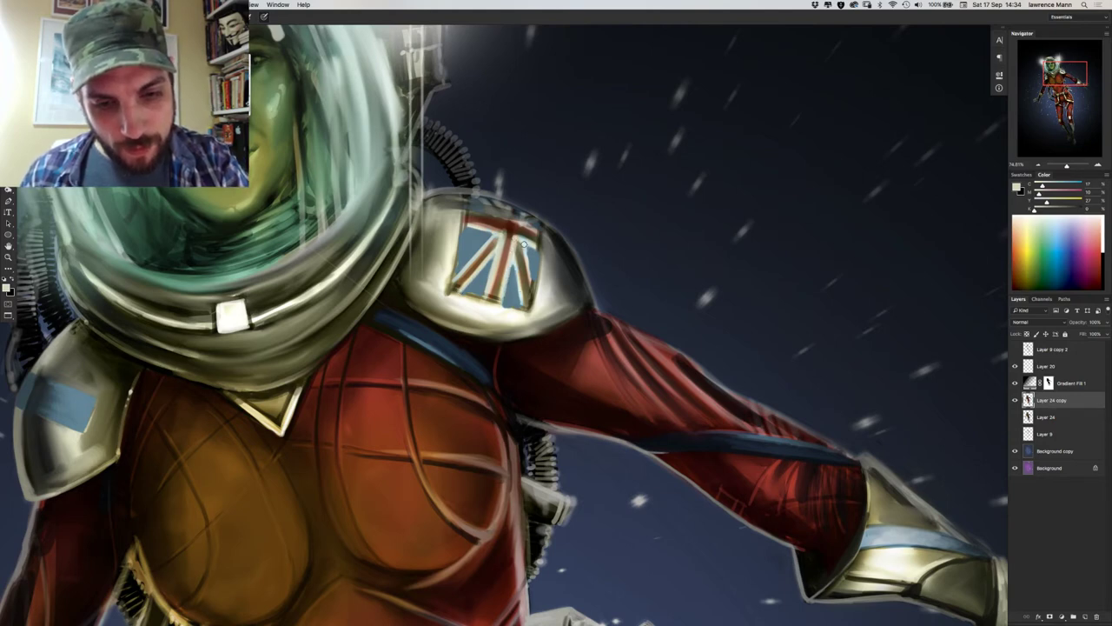
{"action": "mouse_move", "coordinate": [523, 252]}
{"action": "left_mouse_down"}
{"action": "mouse_move", "coordinate": [519, 306]}
{"action": "mouse_move", "coordinate": [537, 302]}
{"action": "left_mouse_up"}
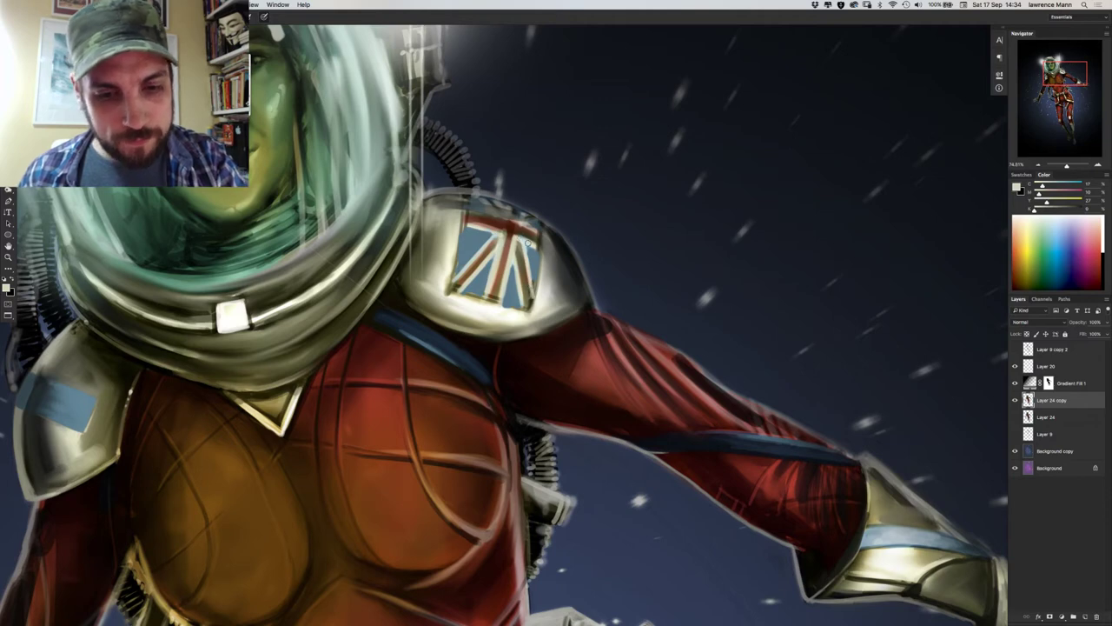
{"action": "mouse_move", "coordinate": [527, 243]}
{"action": "left_mouse_down"}
{"action": "mouse_move", "coordinate": [540, 249]}
{"action": "mouse_move", "coordinate": [536, 231]}
{"action": "left_mouse_up"}
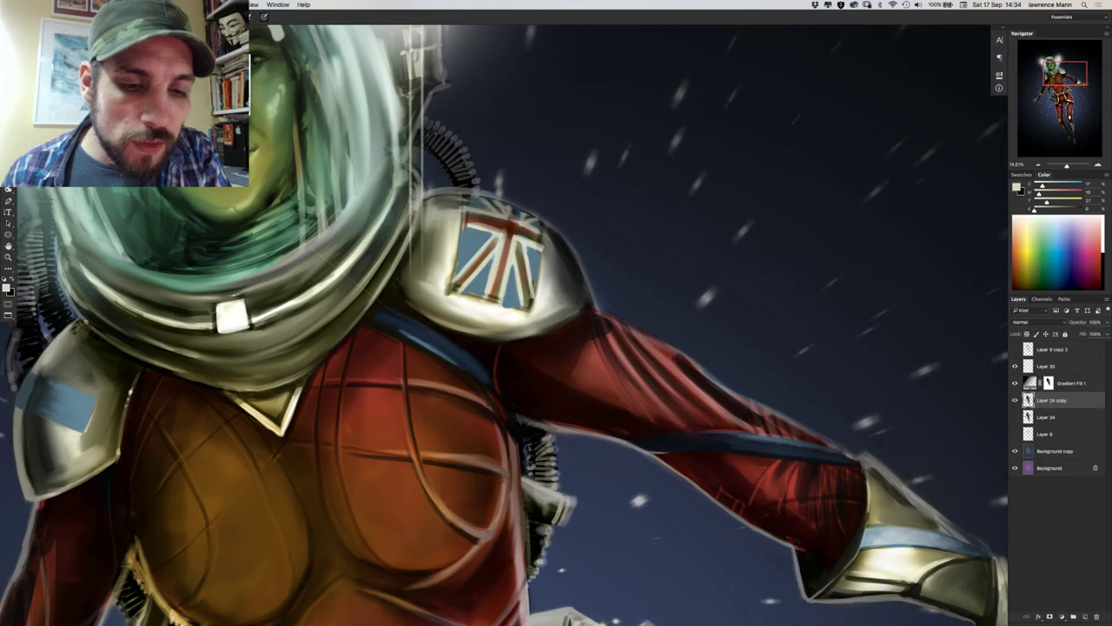
Sample dark red and reddish brown from the flag and repaint its central cross and lower diagonal stripes.
{"action": "left_click", "coordinate": [496, 222], "text": "alt"}
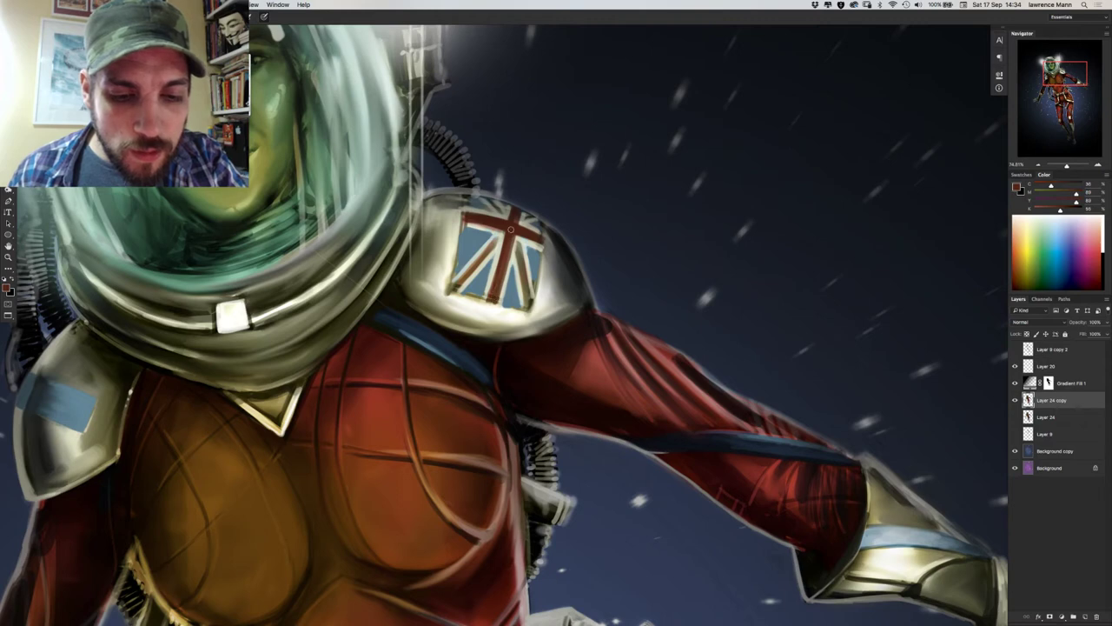
{"action": "left_click_drag", "start_coordinate": [511, 239], "coordinate": [498, 296]}
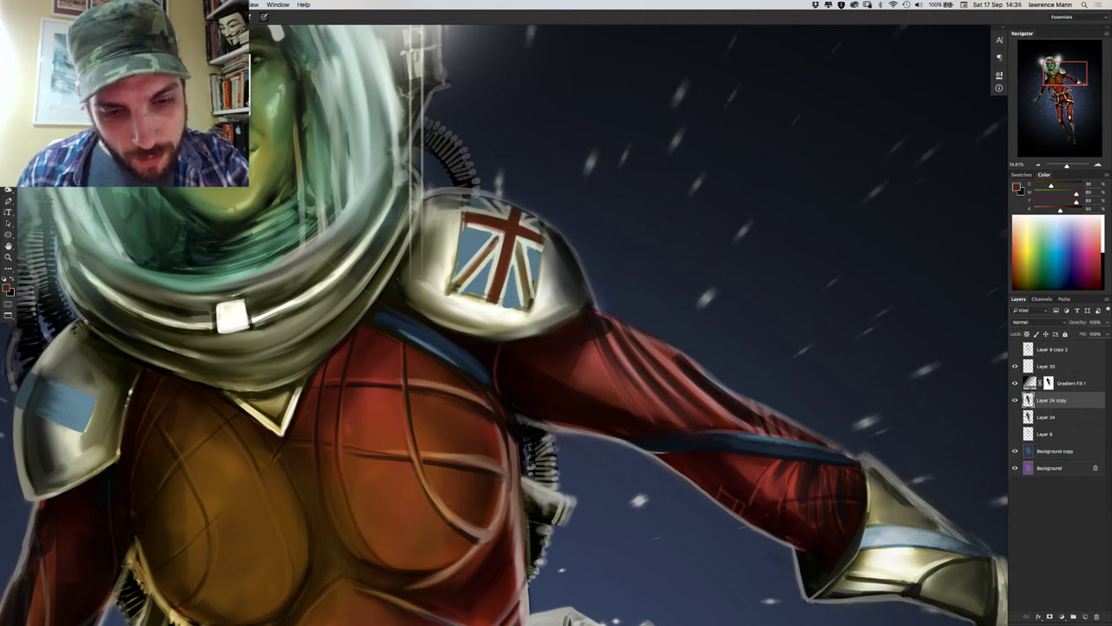
{"action": "left_click", "coordinate": [484, 255], "text": "alt"}
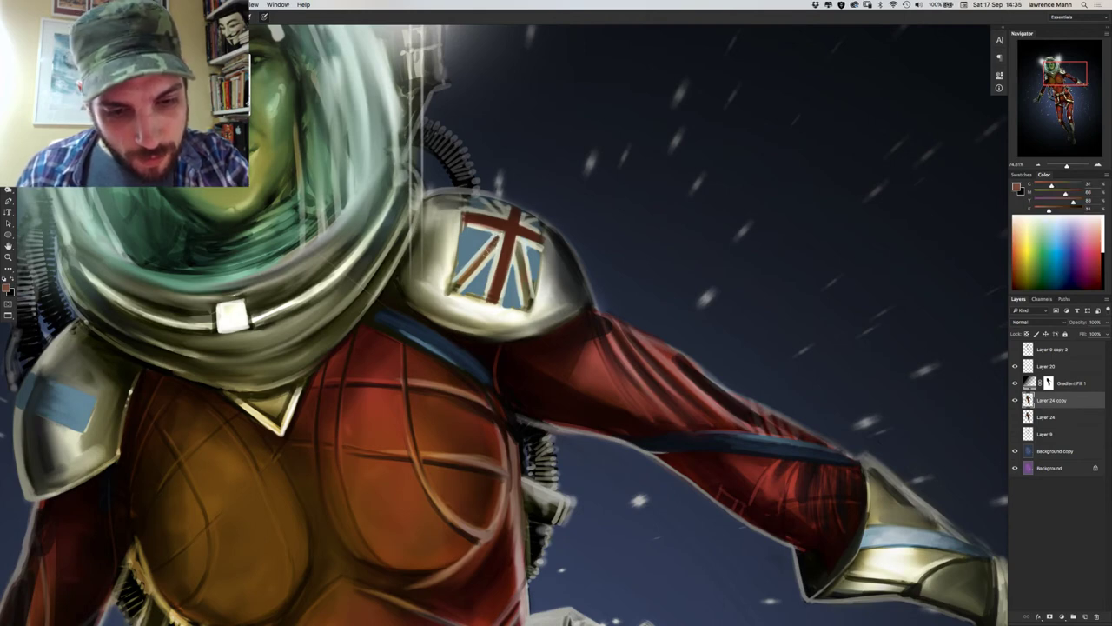
{"action": "left_click_drag", "start_coordinate": [473, 267], "coordinate": [454, 286]}
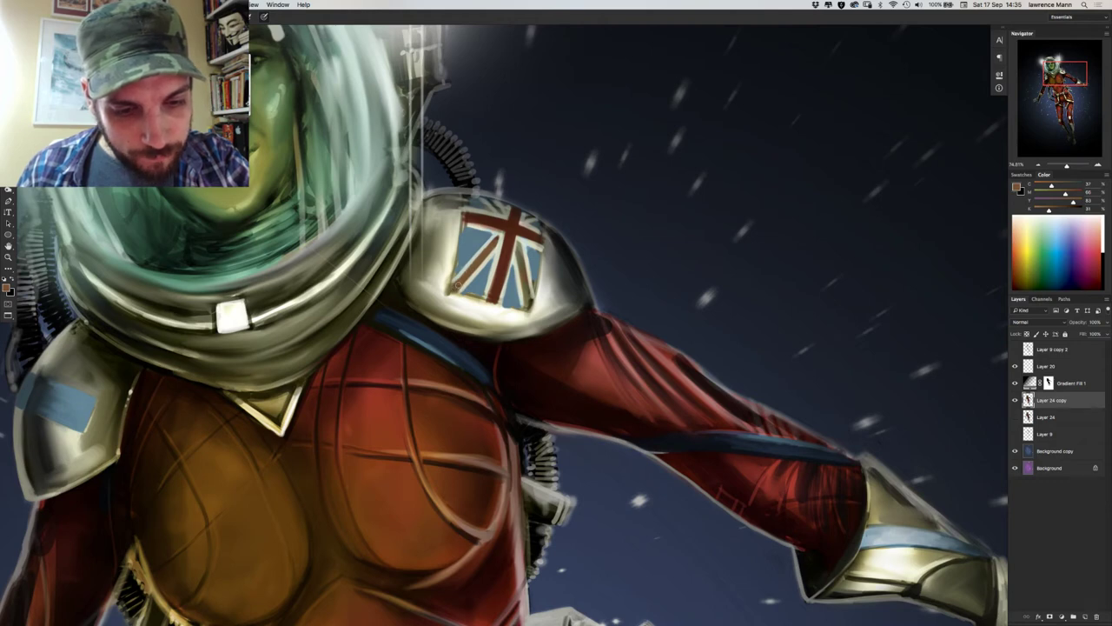
{"action": "left_click_drag", "start_coordinate": [506, 244], "coordinate": [493, 292]}
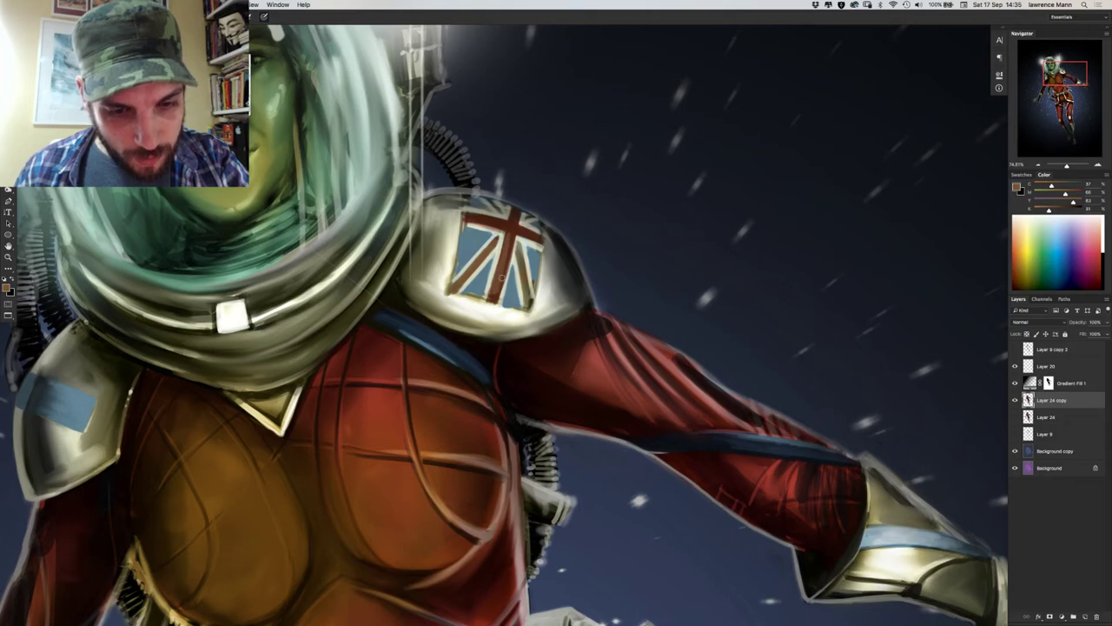
{"action": "left_click_drag", "start_coordinate": [497, 296], "coordinate": [493, 305]}
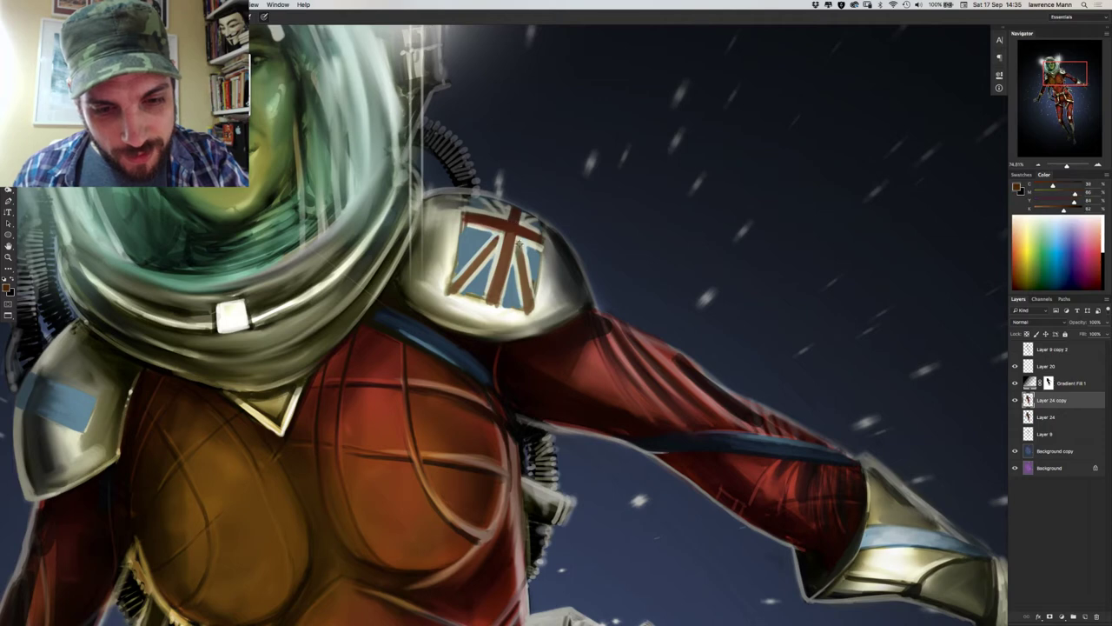
Resample the flag's dark red and brown tones and touch up the cross and the diagonal nearest the arm.
{"action": "left_click", "coordinate": [512, 220], "text": "alt"}
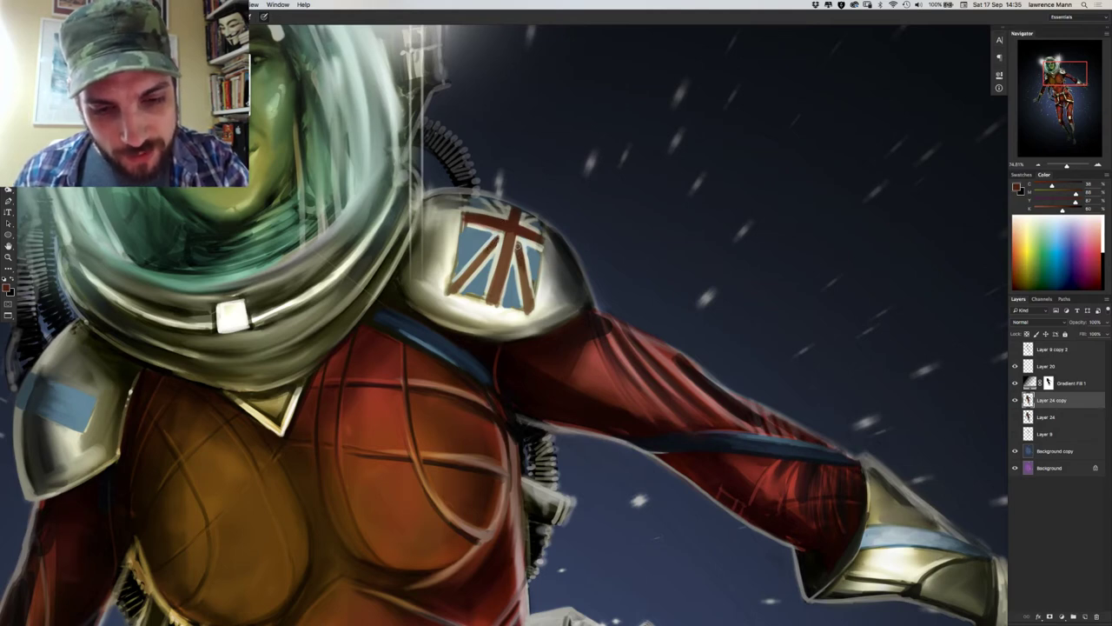
{"action": "left_click", "coordinate": [524, 231], "text": "alt"}
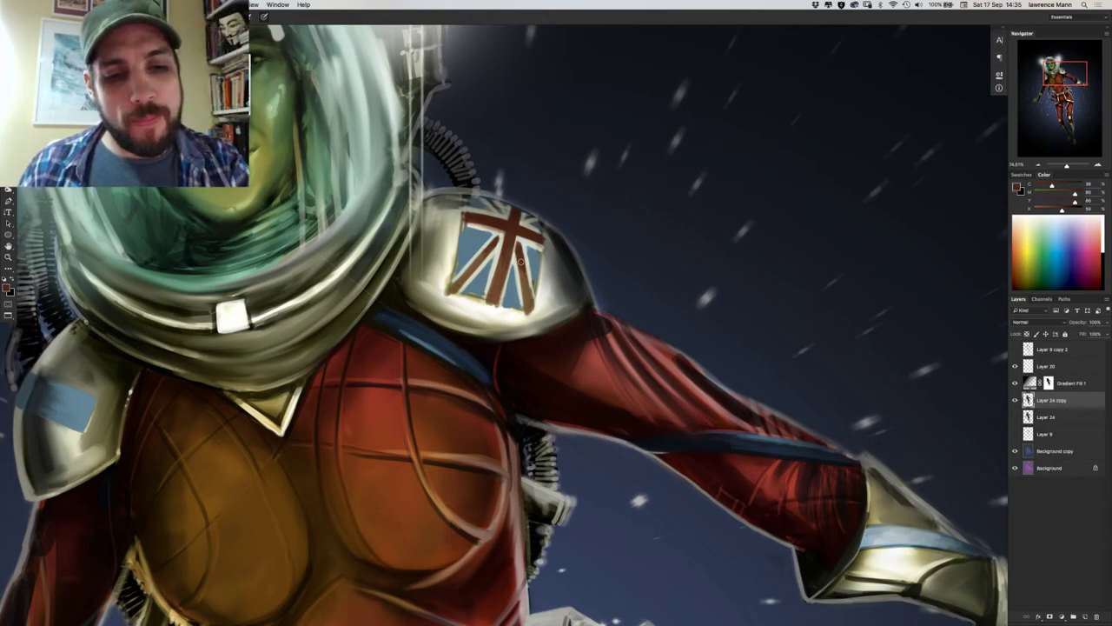
{"action": "left_click", "coordinate": [490, 249], "text": "alt"}
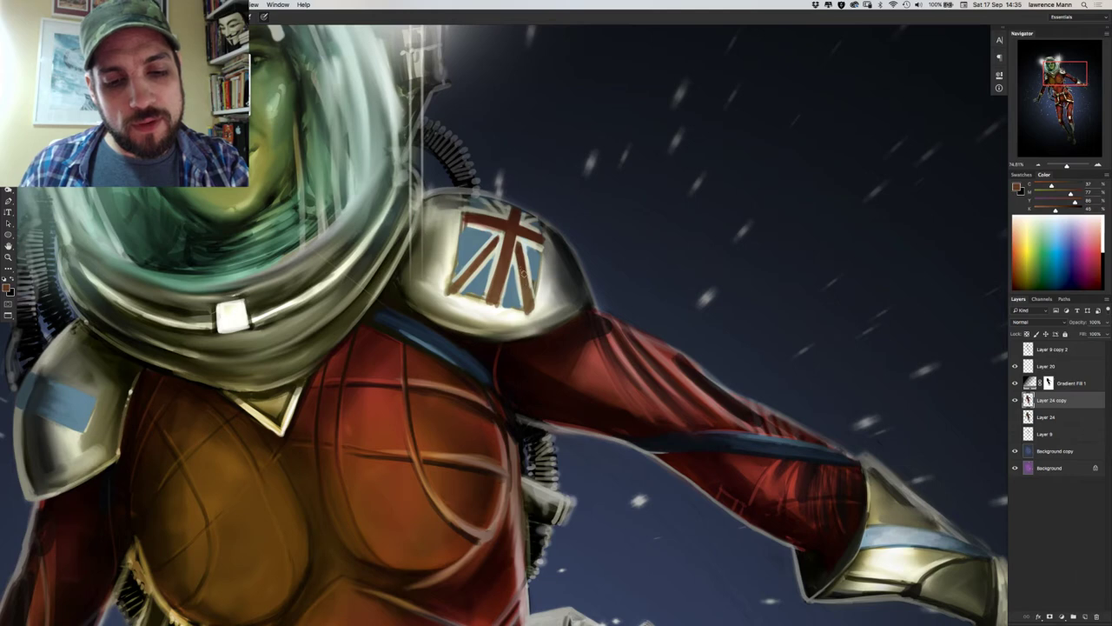
Sample the flag's blue to fill its collar-side edge and upper corner, and touch up the upper diagonal in dark red.
{"action": "left_click", "coordinate": [536, 265], "text": "alt"}
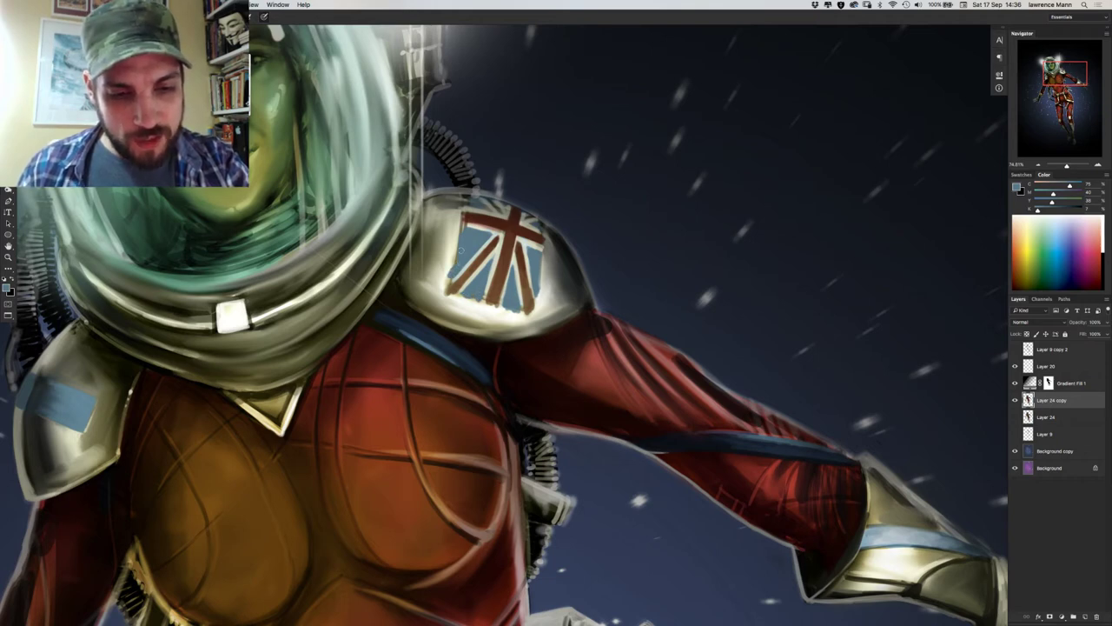
{"action": "left_click_drag", "start_coordinate": [456, 256], "coordinate": [461, 227]}
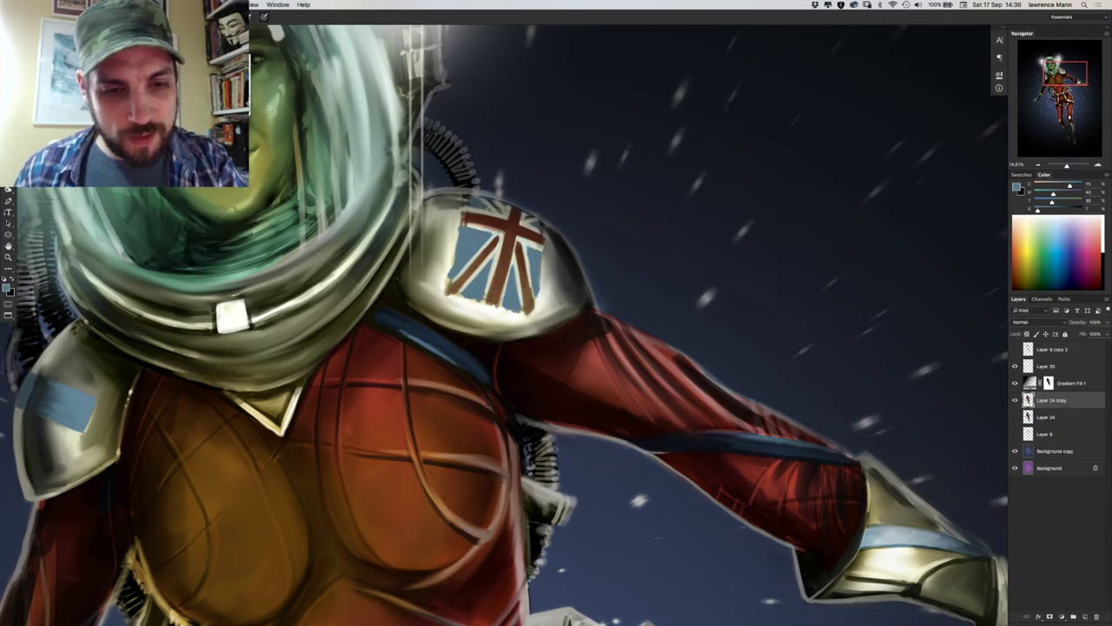
{"action": "right_click", "coordinate": [470, 200]}
{"action": "key", "text": "Escape"}
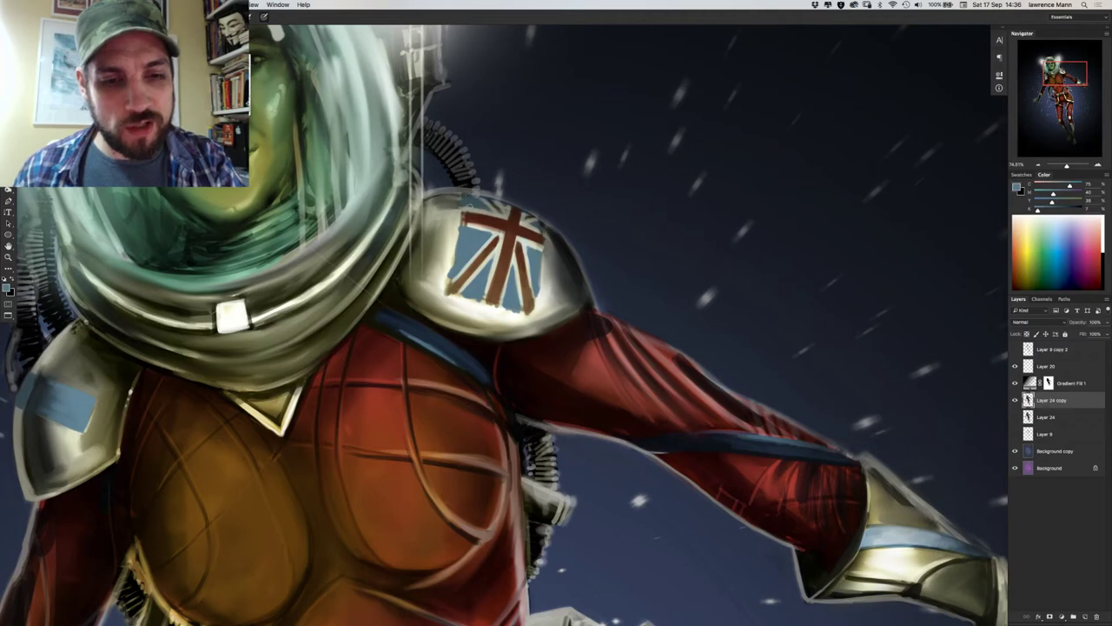
{"action": "left_click", "coordinate": [506, 226], "text": "alt"}
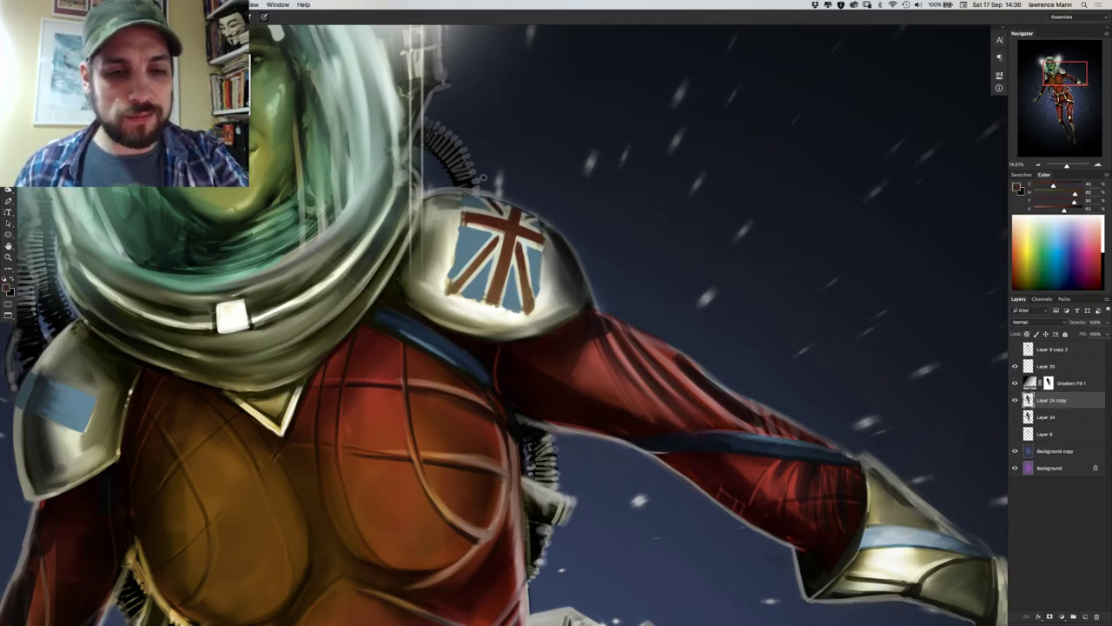
{"action": "left_click_drag", "start_coordinate": [622, 57], "coordinate": [617, 154]}
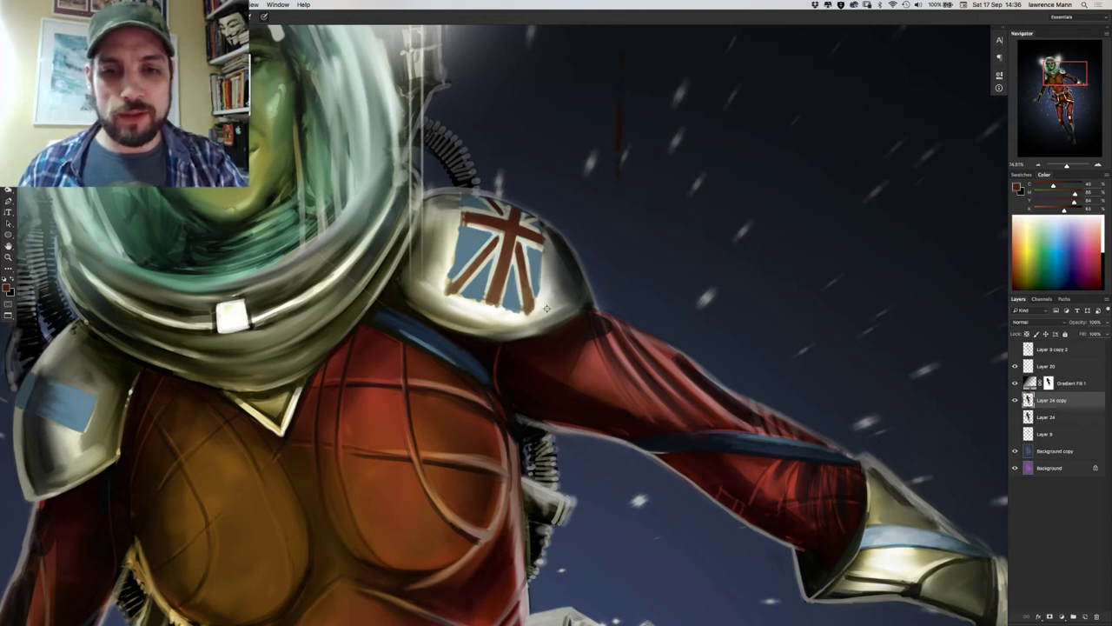
{"action": "left_click", "coordinate": [444, 298]}
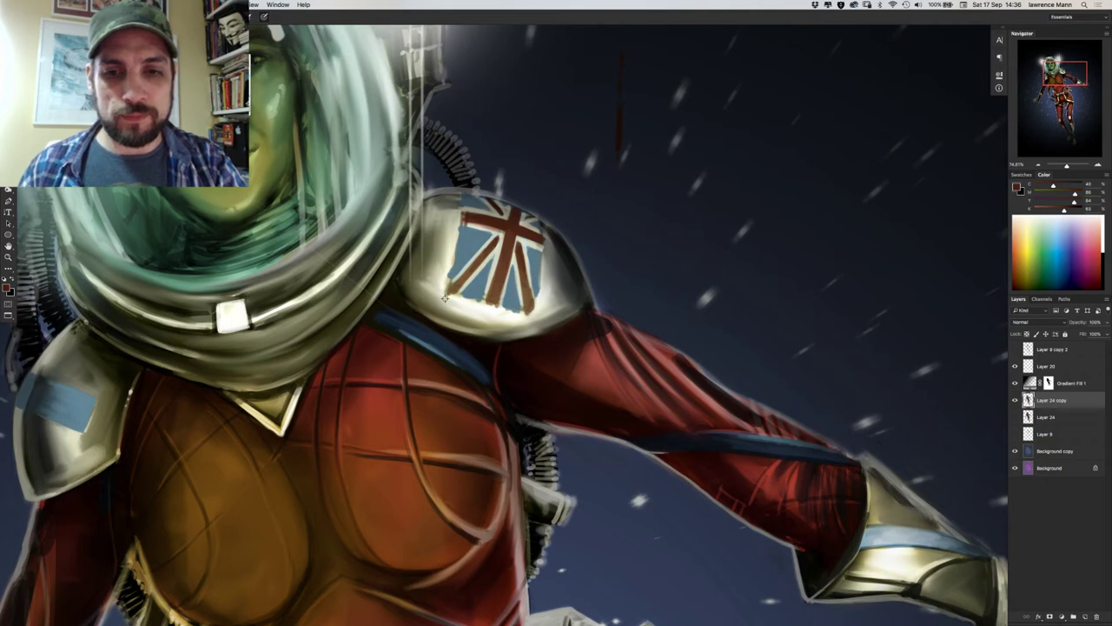
{"action": "key", "text": "super+z"}
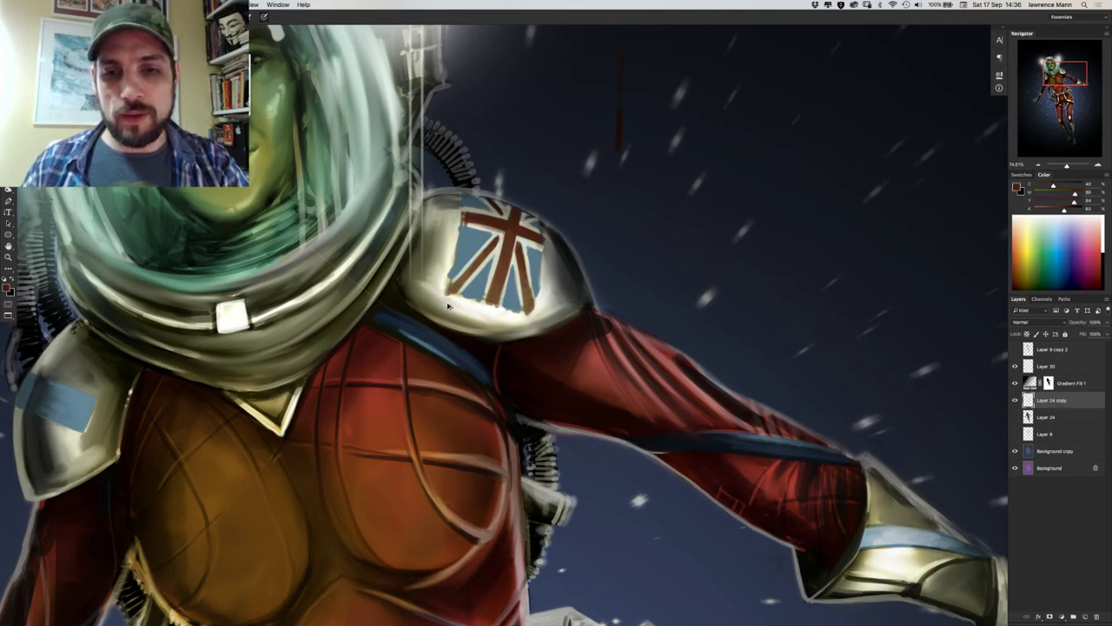
{"action": "key", "text": "super+alt+z"}
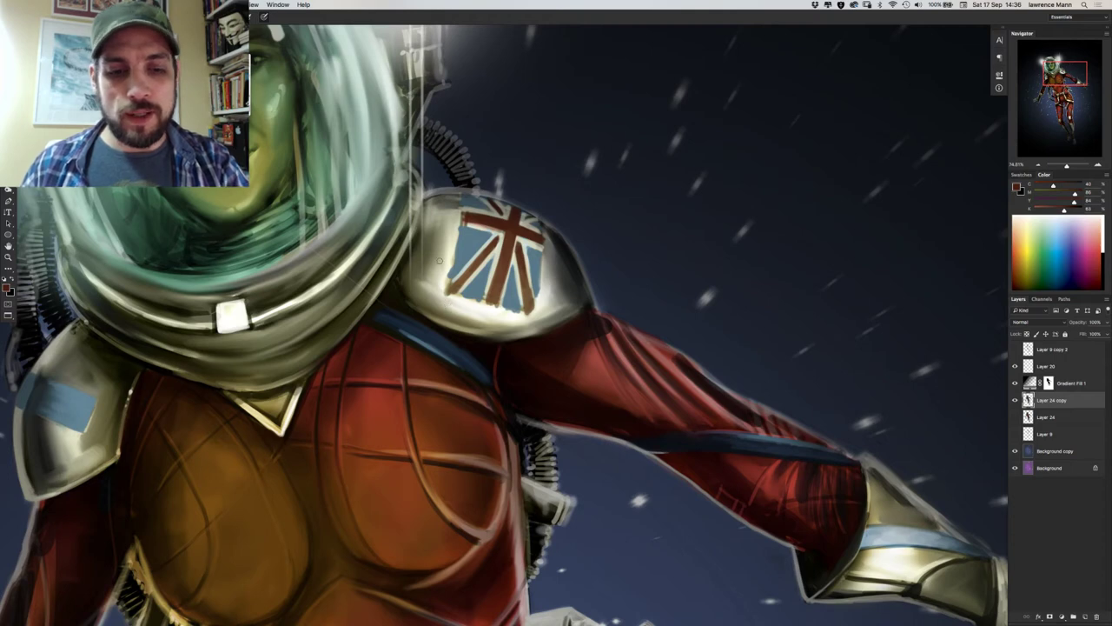
Sample a pale cream from the flag and draw one long vertical and one long horizontal line crossing beside the shoulder.
{"action": "left_click", "coordinate": [452, 259], "text": "alt"}
{"action": "left_click_drag", "start_coordinate": [651, 39], "coordinate": [667, 554]}
{"action": "left_click_drag", "start_coordinate": [885, 279], "coordinate": [210, 275]}
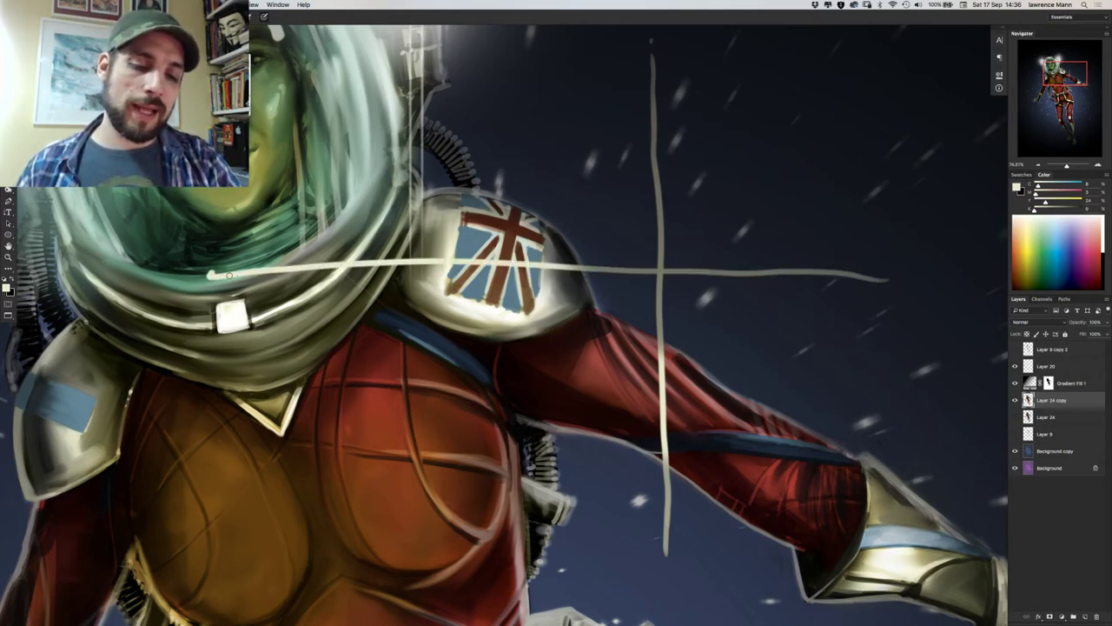
Undo the long horizontal and vertical cream lines crossing beside the shoulder.
{"action": "key", "text": "super+z"}
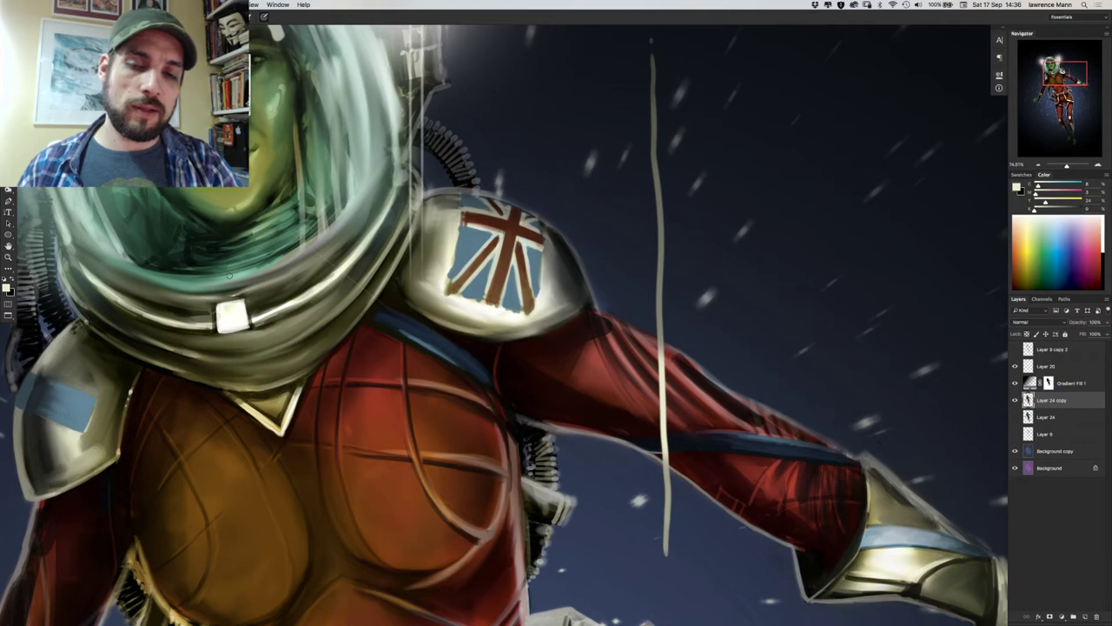
{"action": "key", "text": "super+z"}
{"action": "key", "text": "super+alt+z"}
{"action": "key", "text": "super+alt+z"}
{"action": "key", "text": "super+alt+z"}
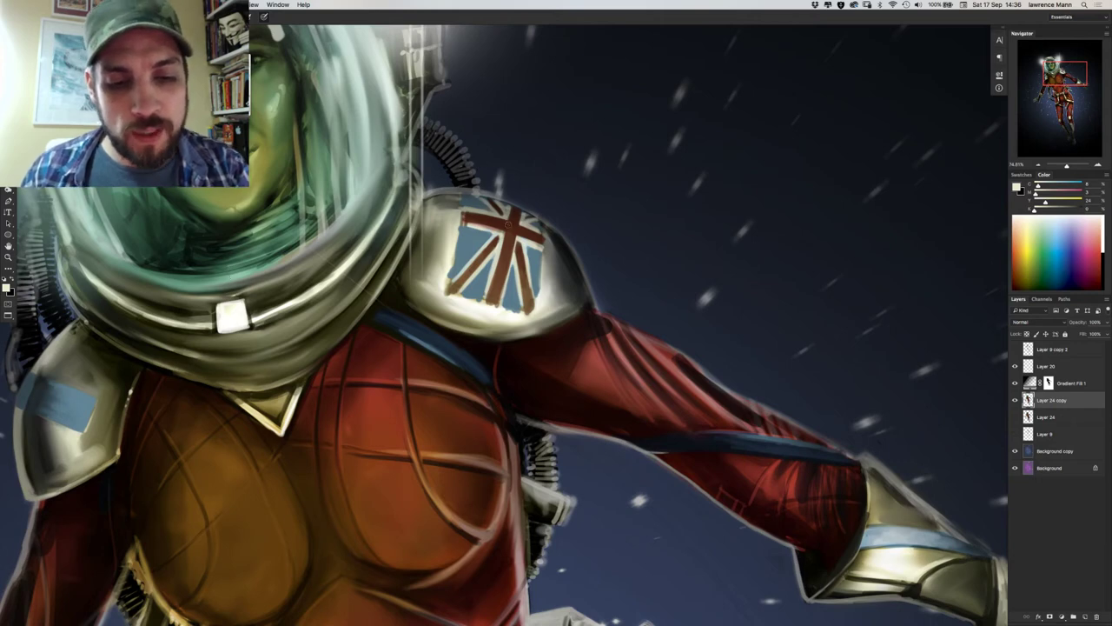
Sample the flag's reddish brown and pale creams to tidy the collar-side end of the horizontal stripe and its light border.
{"action": "left_click", "coordinate": [513, 228], "text": "alt"}
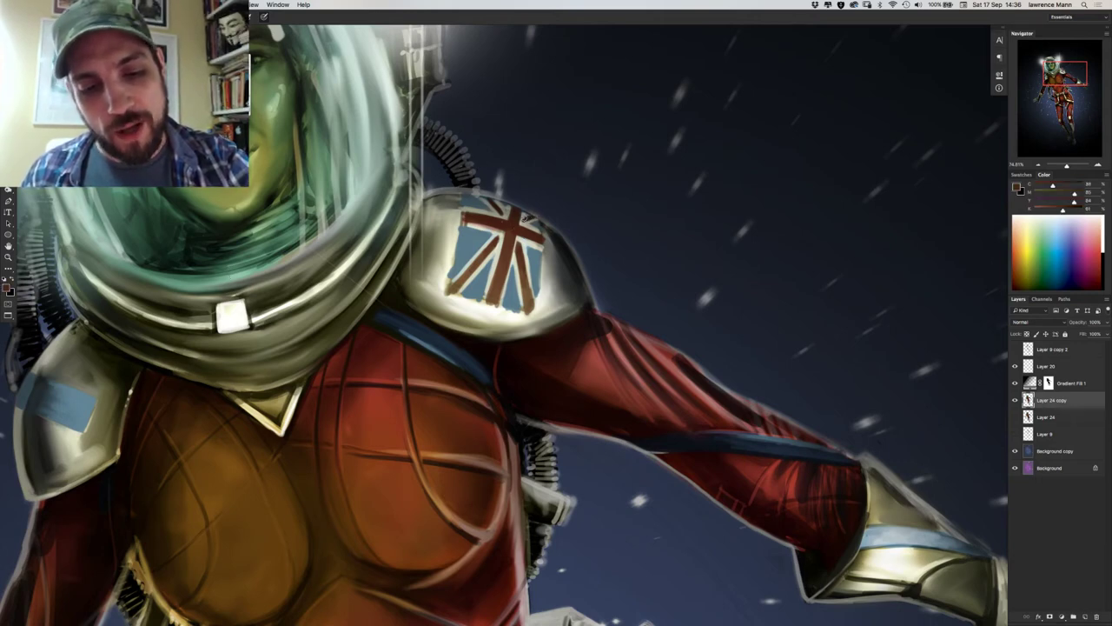
{"action": "left_click", "coordinate": [456, 221], "text": "alt"}
{"action": "left_click", "coordinate": [476, 224], "text": "alt"}
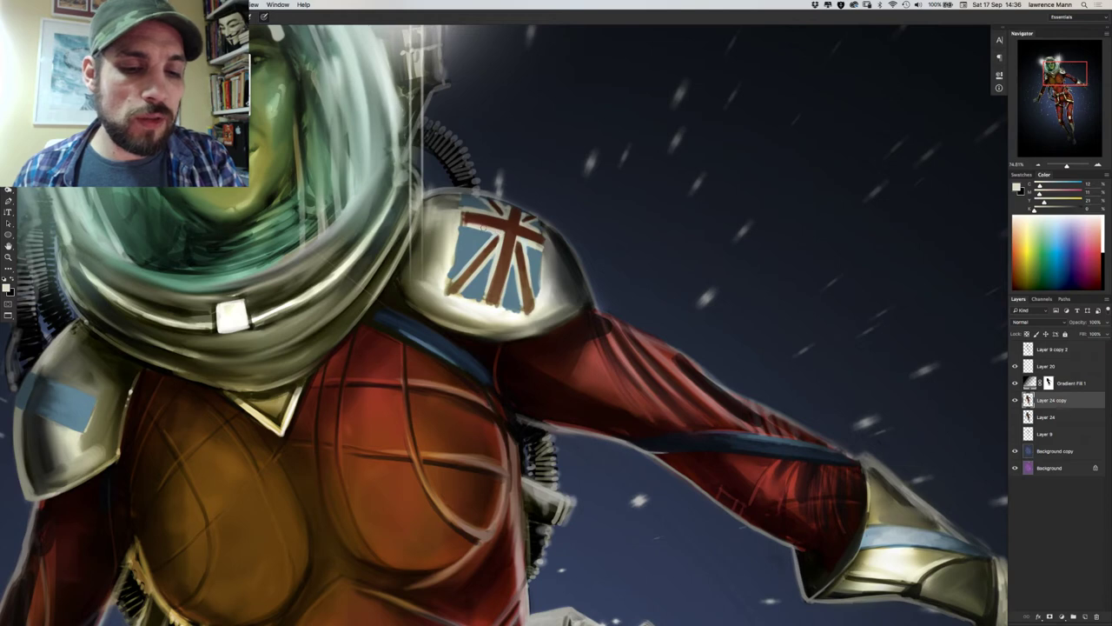
{"action": "mouse_move", "coordinate": [473, 225]}
{"action": "left_mouse_down"}
{"action": "mouse_move", "coordinate": [460, 222]}
{"action": "mouse_move", "coordinate": [481, 226]}
{"action": "left_mouse_up"}
{"action": "left_click", "coordinate": [476, 219], "text": "alt"}
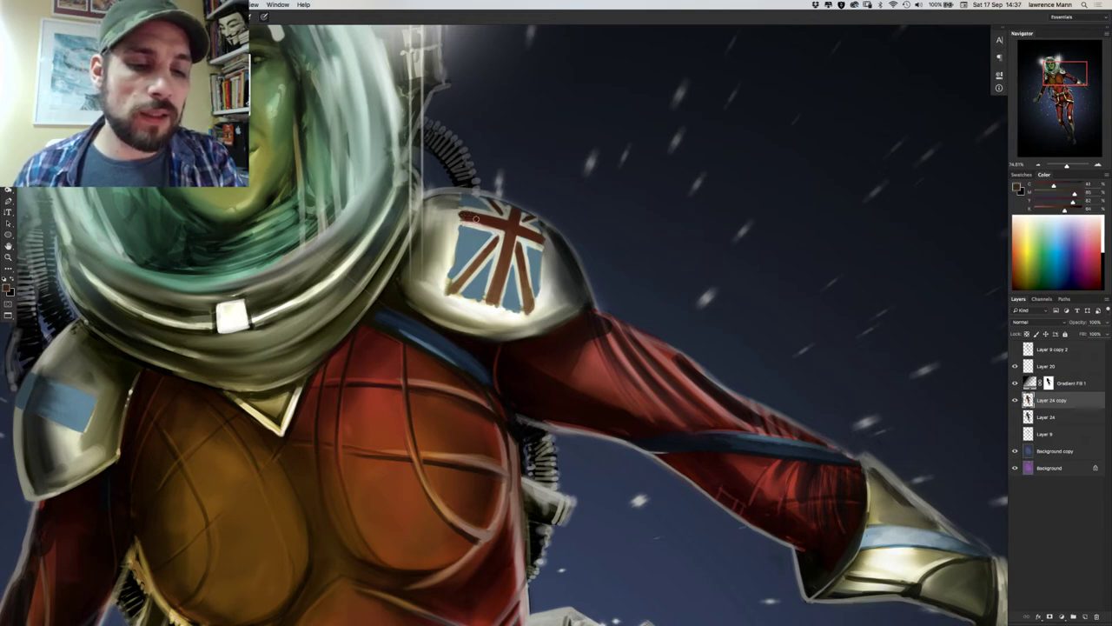
{"action": "left_click", "coordinate": [455, 221], "text": "alt"}
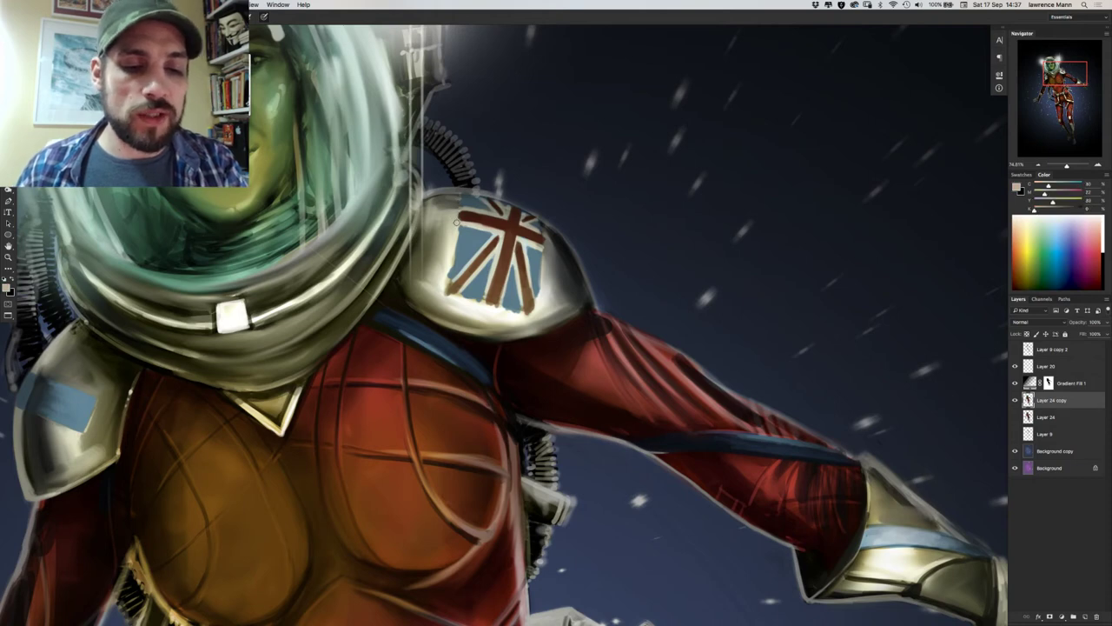
{"action": "left_click", "coordinate": [458, 220], "text": "alt"}
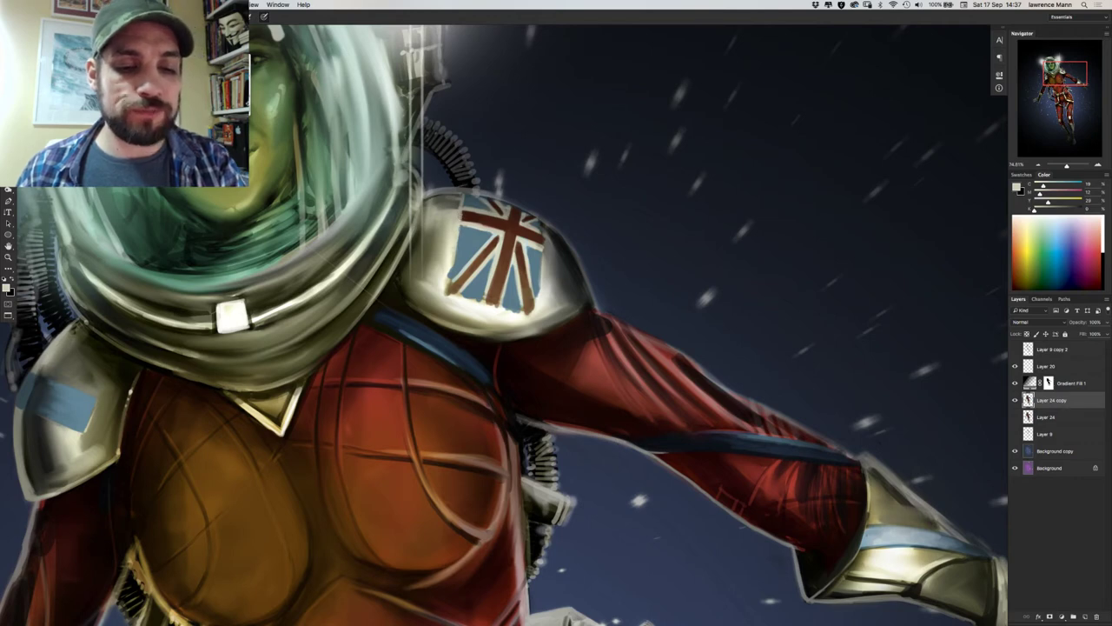
Sample creamy white from the shoulder pad and clean up the flag's collar-side and lower edges.
{"action": "left_click", "coordinate": [449, 257], "text": "alt"}
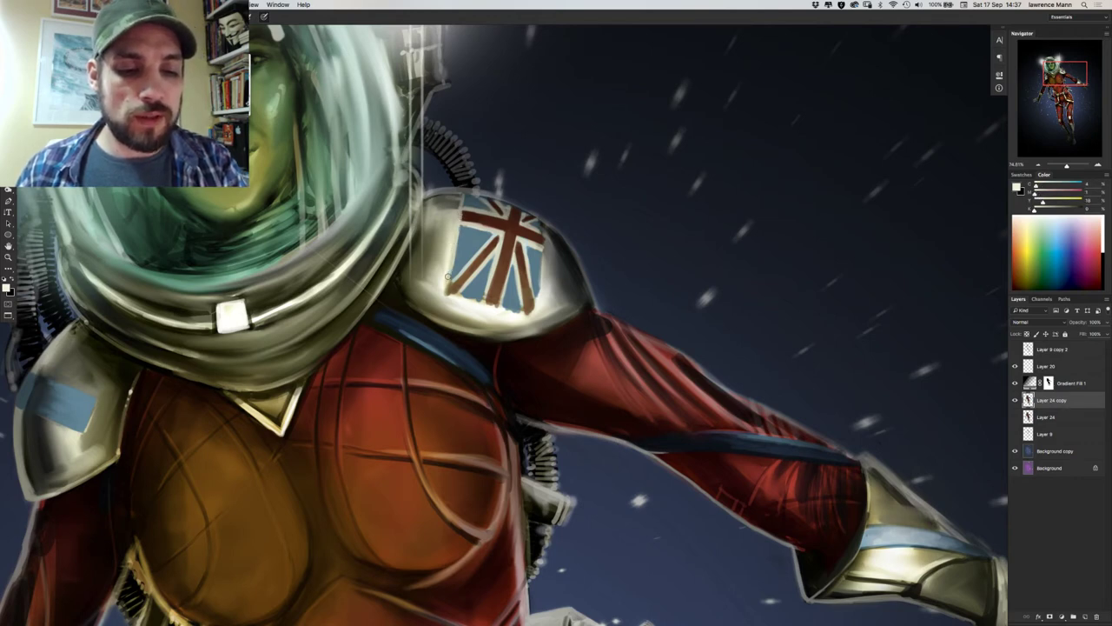
{"action": "mouse_move", "coordinate": [449, 271]}
{"action": "left_mouse_down"}
{"action": "mouse_move", "coordinate": [448, 296]}
{"action": "mouse_move", "coordinate": [451, 287]}
{"action": "left_mouse_up"}
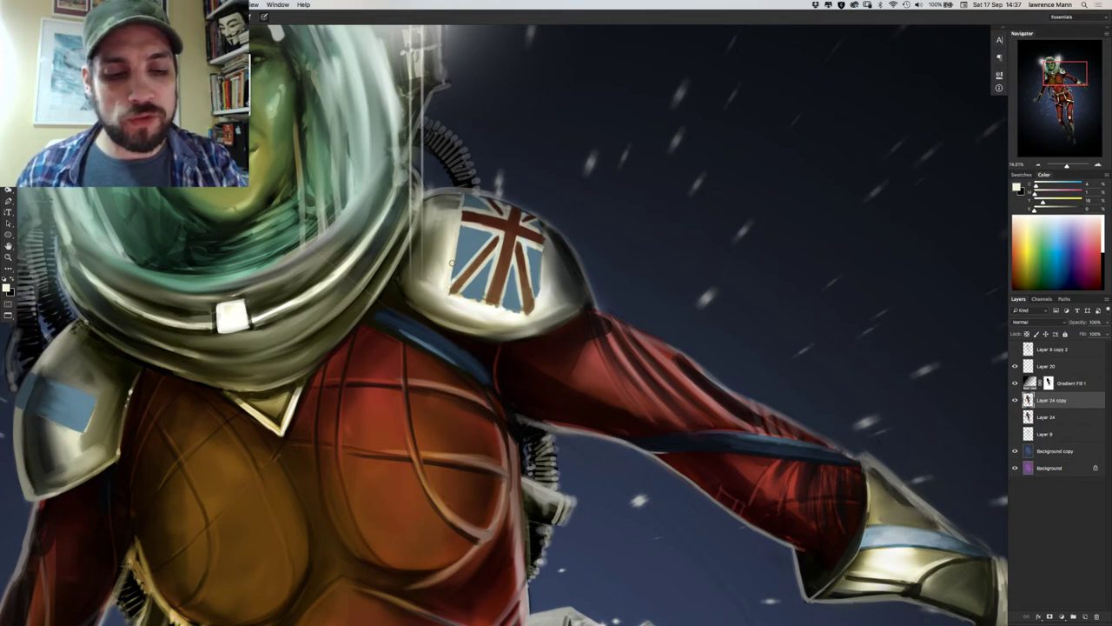
{"action": "left_click", "coordinate": [477, 303], "text": "alt"}
{"action": "left_click", "coordinate": [481, 303], "text": "alt"}
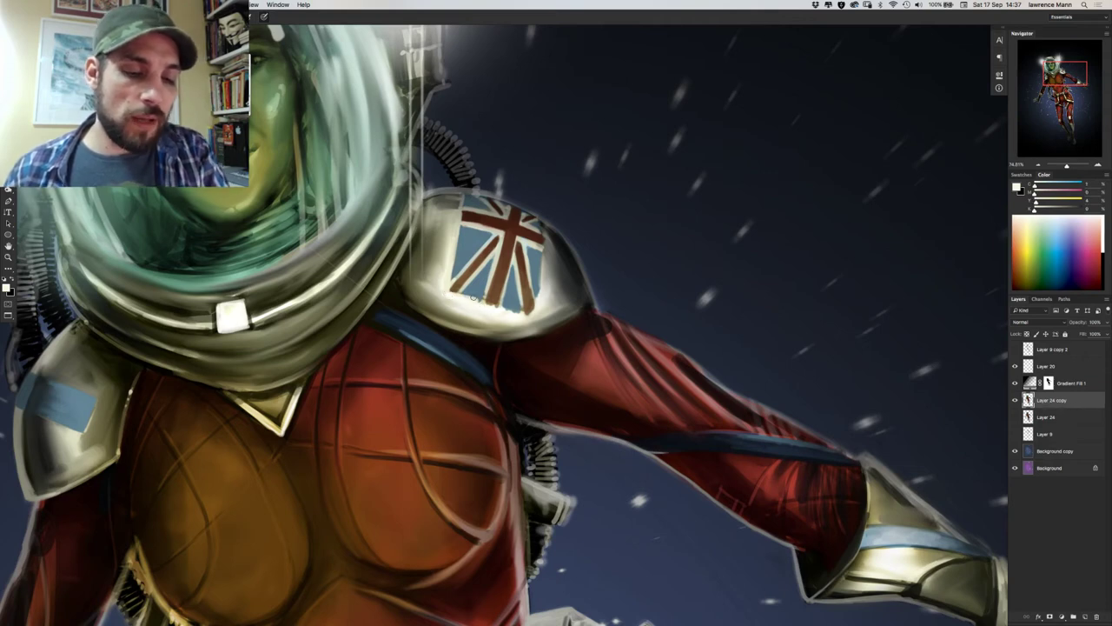
{"action": "mouse_move", "coordinate": [477, 302]}
{"action": "left_mouse_down"}
{"action": "mouse_move", "coordinate": [532, 313]}
{"action": "mouse_move", "coordinate": [444, 292]}
{"action": "mouse_move", "coordinate": [516, 308]}
{"action": "left_mouse_up"}
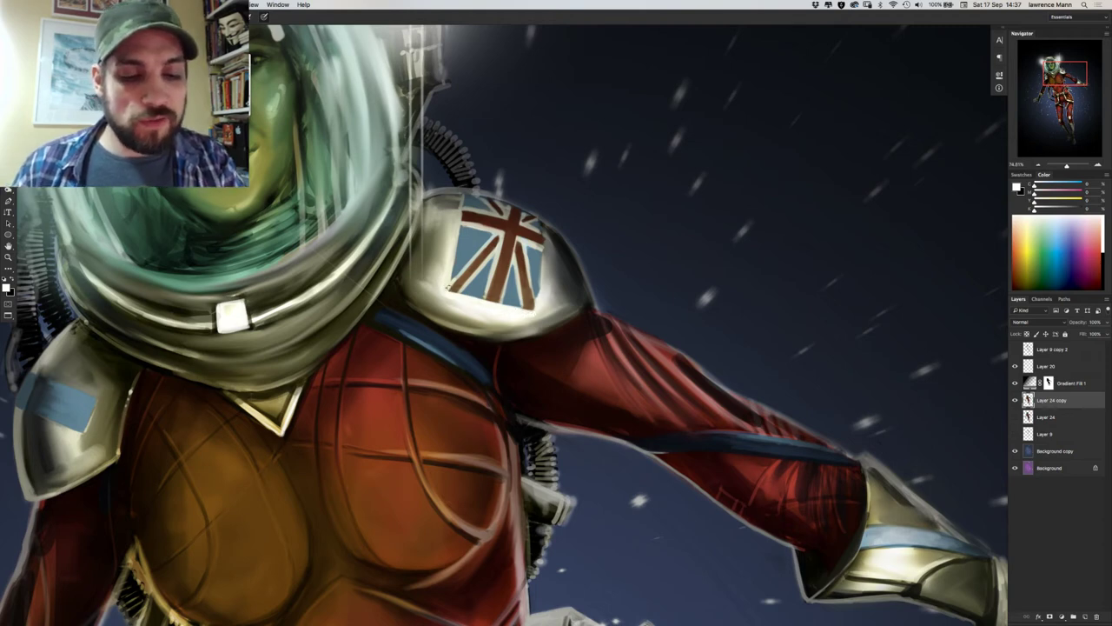
Sample pale cream, blue and near-white around the flag to refine its lower end beside the central stripe.
{"action": "left_click", "coordinate": [443, 296], "text": "alt"}
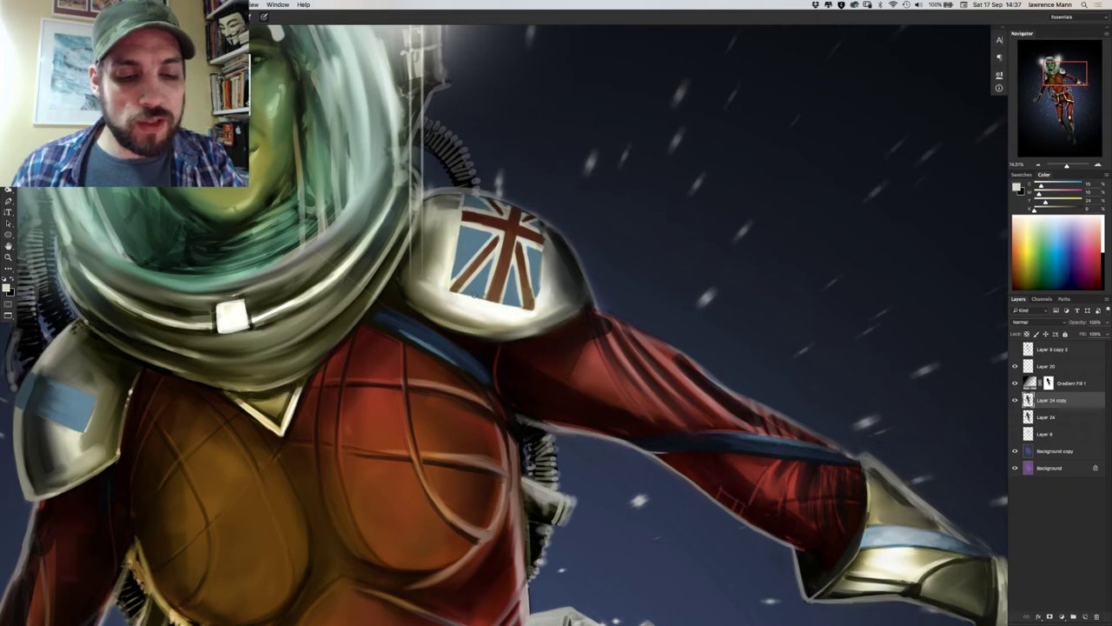
{"action": "left_click", "coordinate": [488, 284], "text": "alt"}
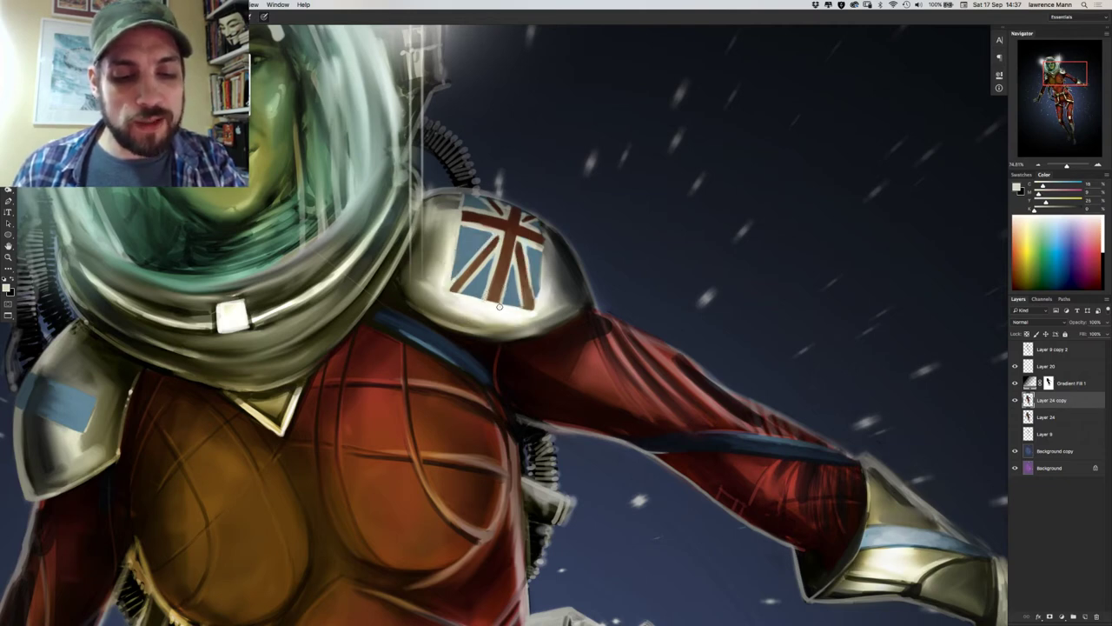
{"action": "left_click", "coordinate": [481, 282], "text": "alt"}
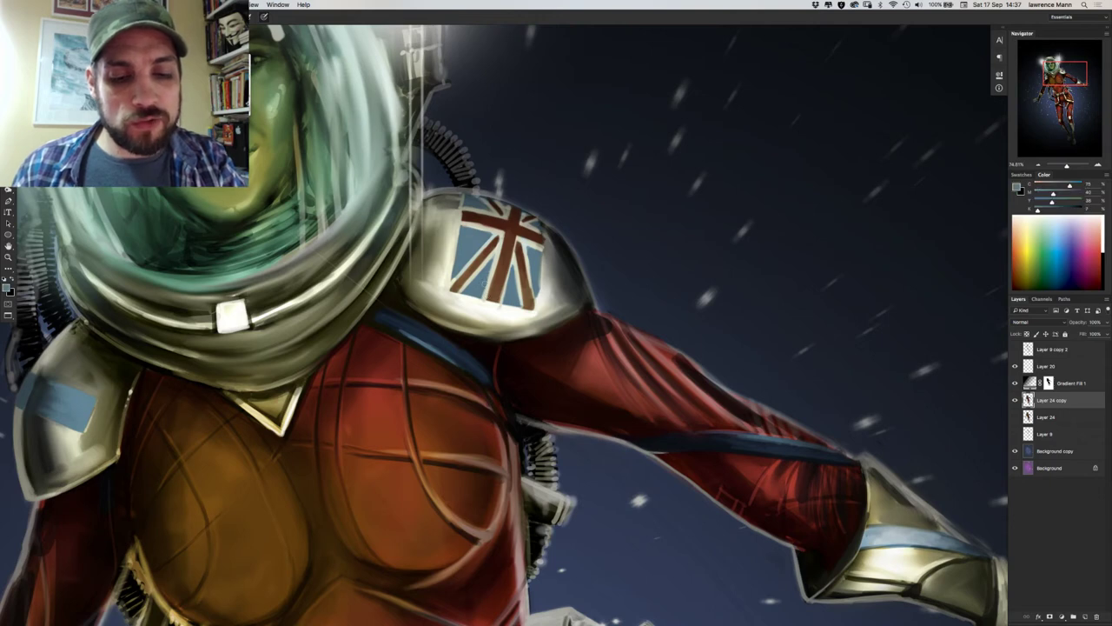
{"action": "left_click", "coordinate": [488, 306], "text": "alt"}
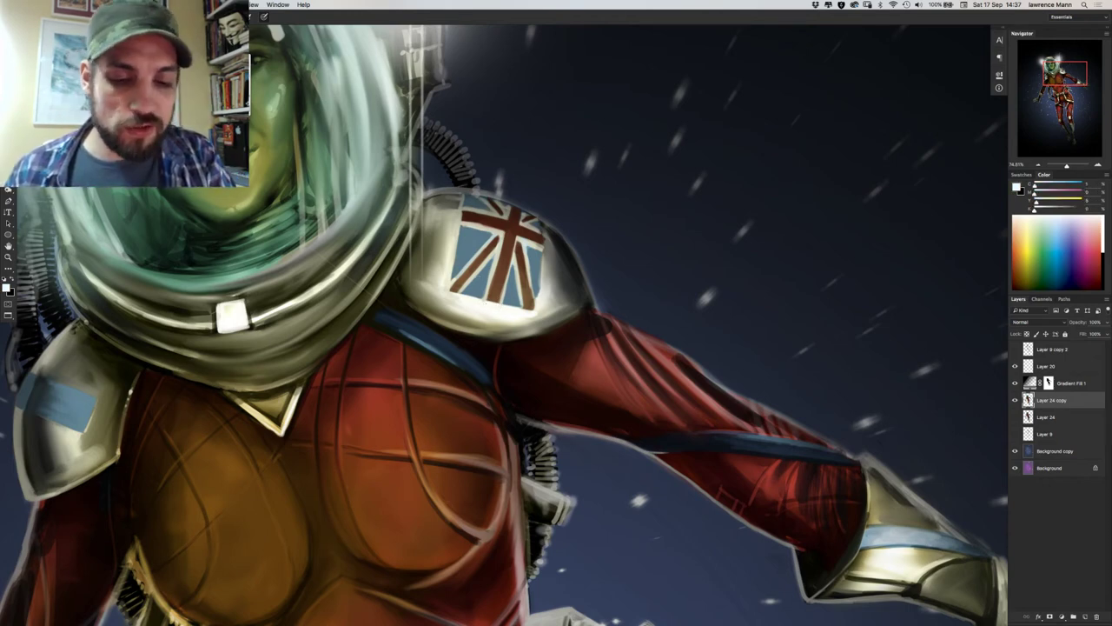
Sample pale tones around the flag's lower arm-side corner and sharpen the edge at the end of the diagonal stripe.
{"action": "left_click", "coordinate": [522, 311], "text": "alt"}
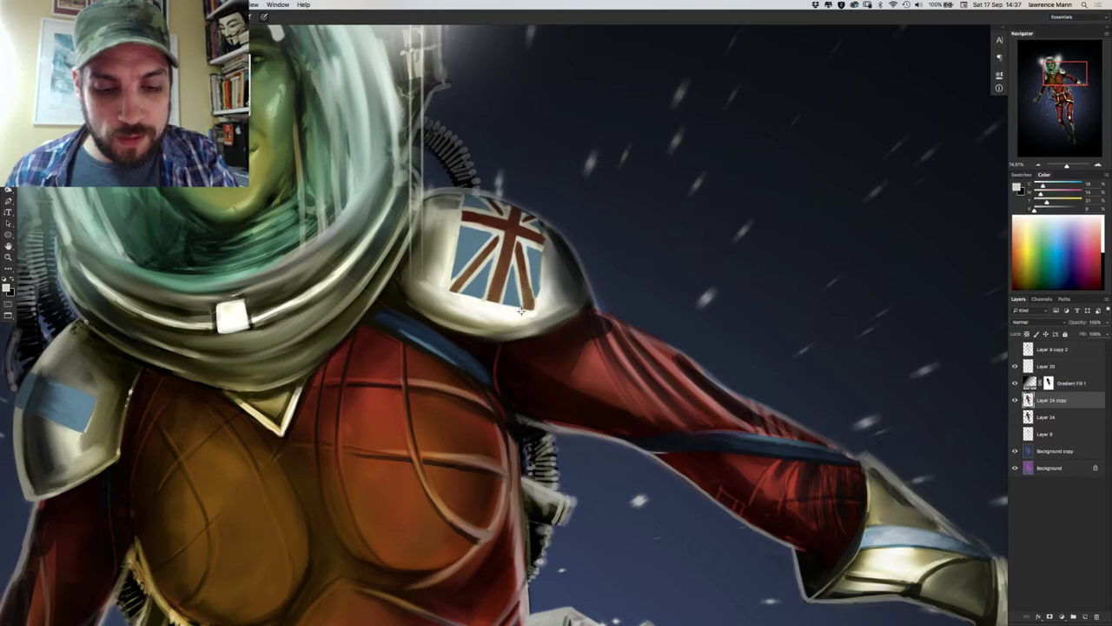
{"action": "left_click", "coordinate": [522, 304], "text": "alt"}
{"action": "left_click_drag", "start_coordinate": [521, 297], "coordinate": [535, 309]}
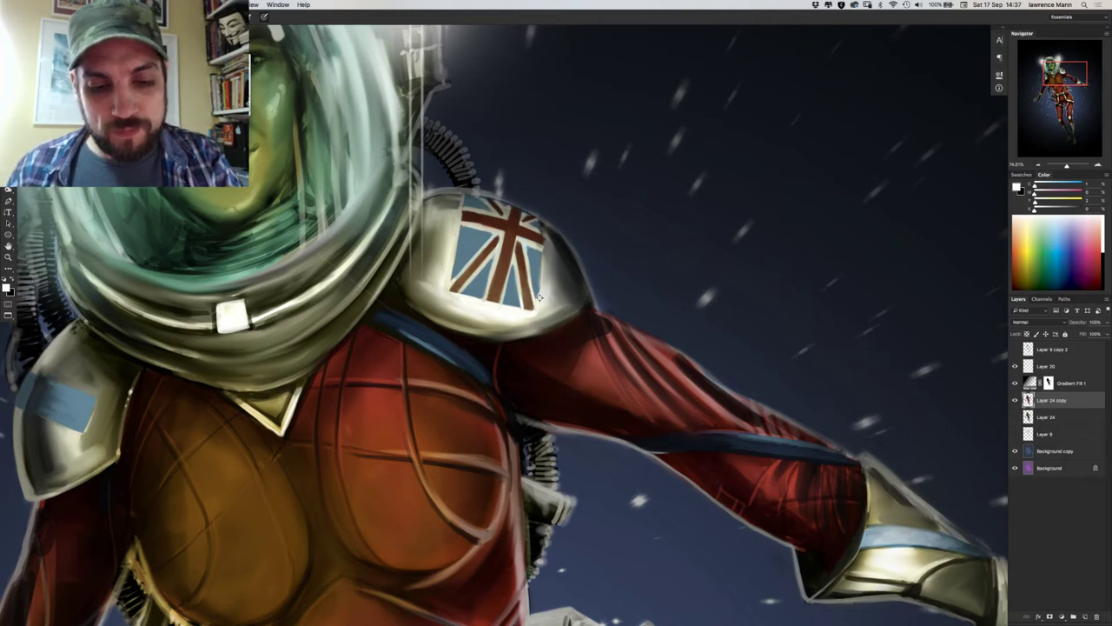
{"action": "left_click", "coordinate": [540, 296], "text": "alt"}
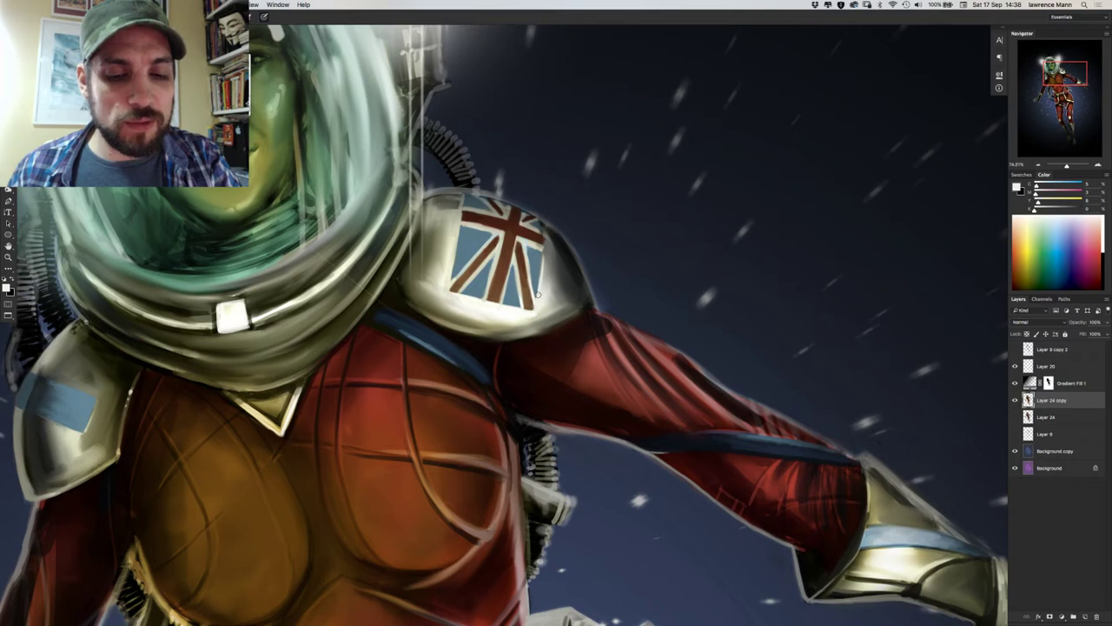
{"action": "left_click", "coordinate": [538, 314], "text": "alt"}
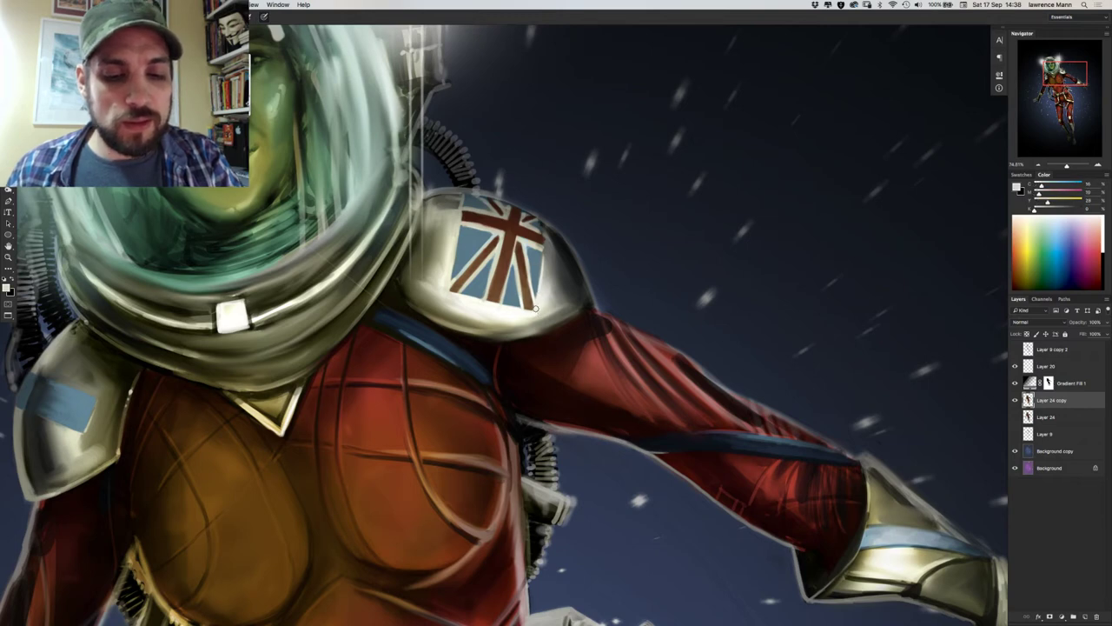
Sample greys and near-black from the shoulder pad and repaint the shading along the flag's upper arm-side edge.
{"action": "left_click", "coordinate": [545, 251], "text": "alt"}
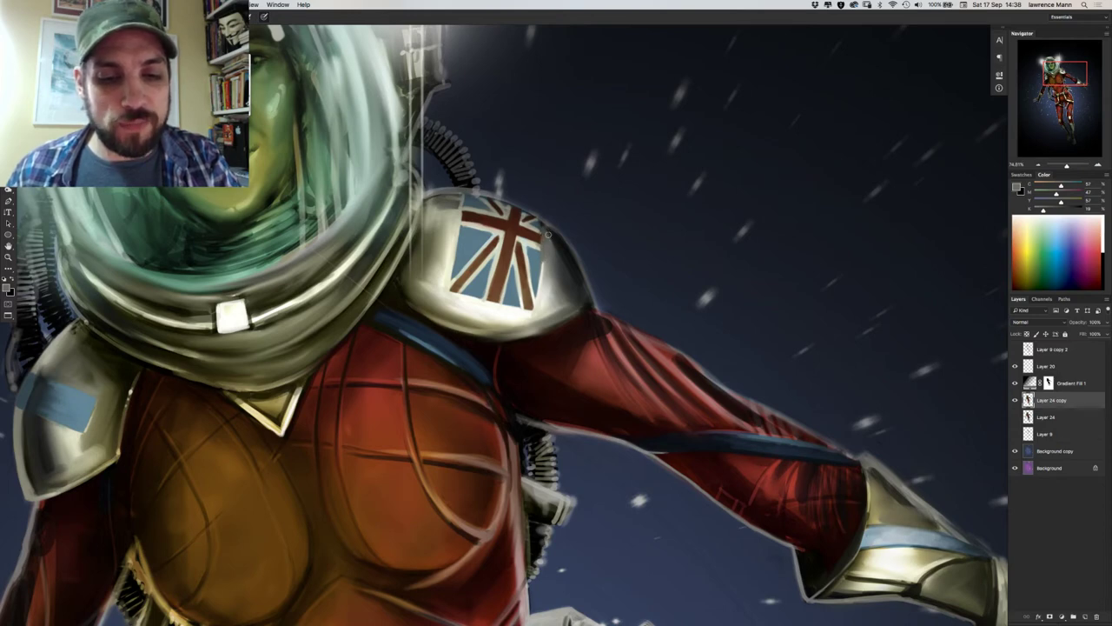
{"action": "left_click", "coordinate": [545, 228], "text": "alt"}
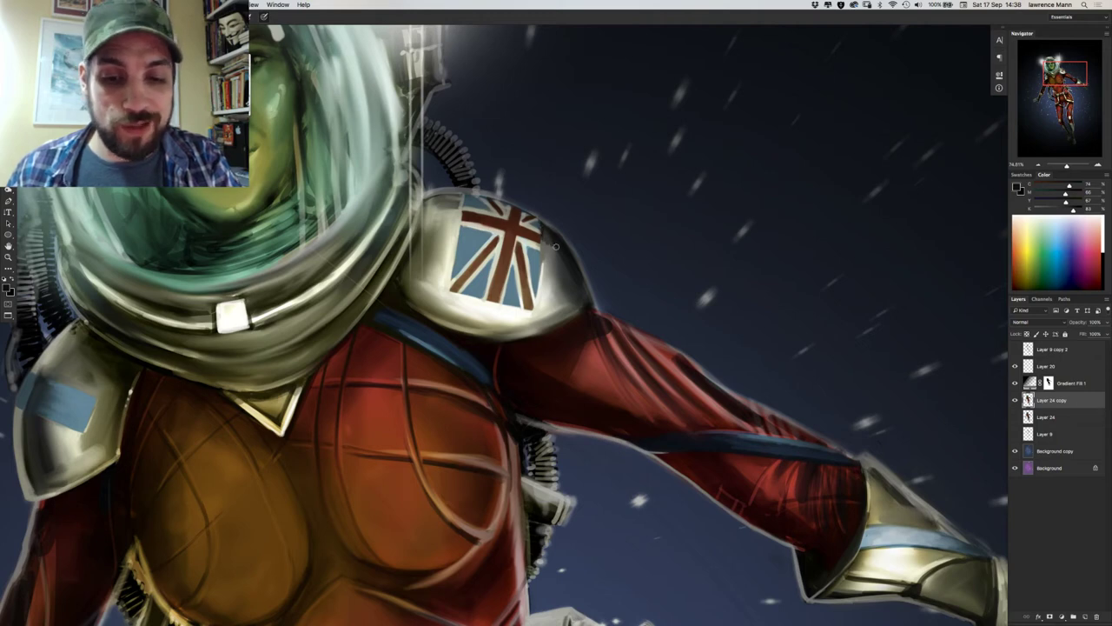
{"action": "left_click", "coordinate": [547, 253], "text": "alt"}
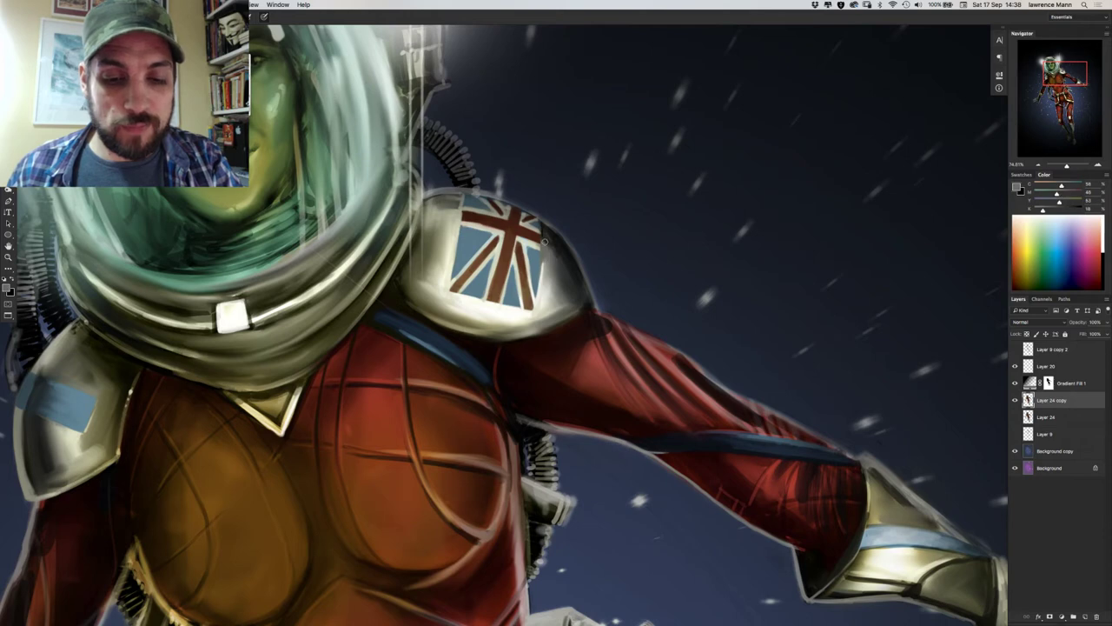
{"action": "left_click", "coordinate": [550, 251], "text": "alt"}
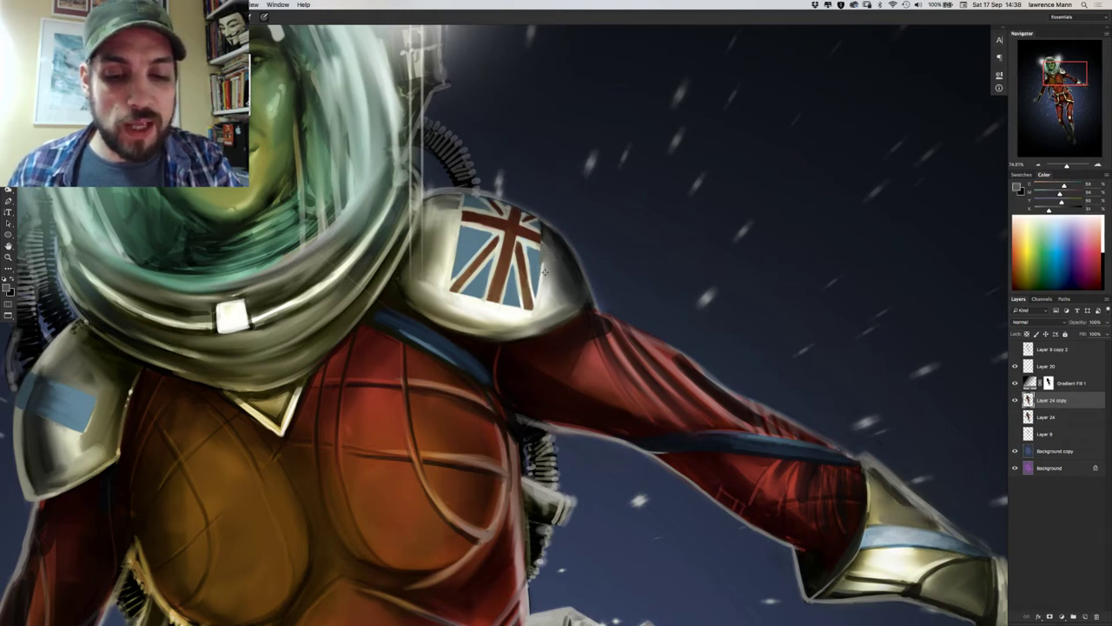
{"action": "left_click", "coordinate": [543, 270], "text": "alt"}
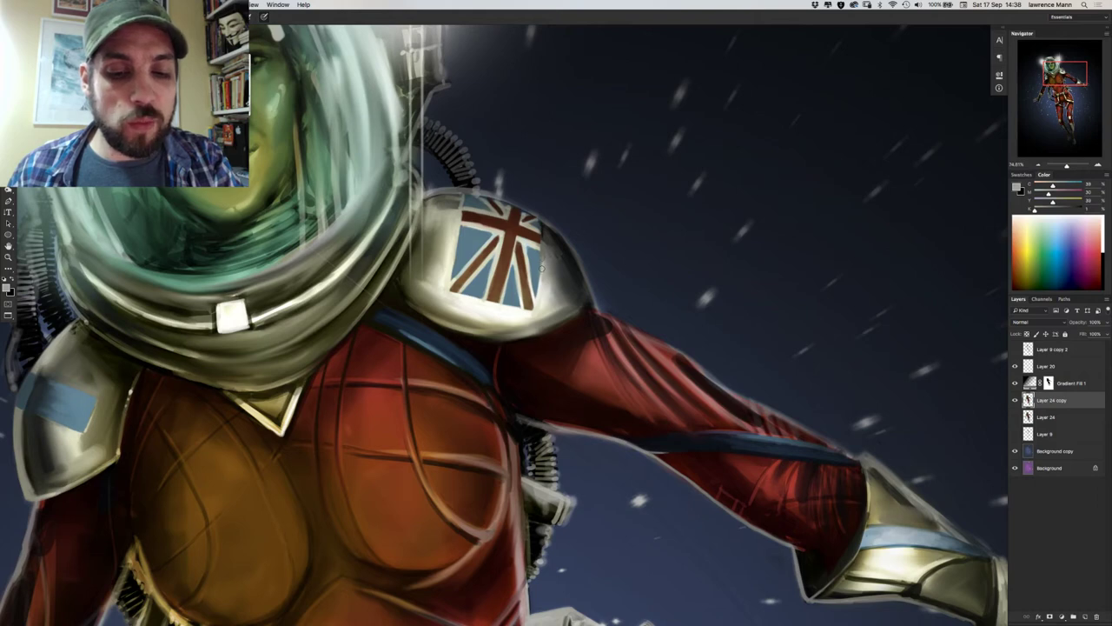
Enlarge the brush and blend sampled light greys into the shoulder pad along the flag's lower arm-side edge.
{"action": "right_click", "coordinate": [540, 272]}
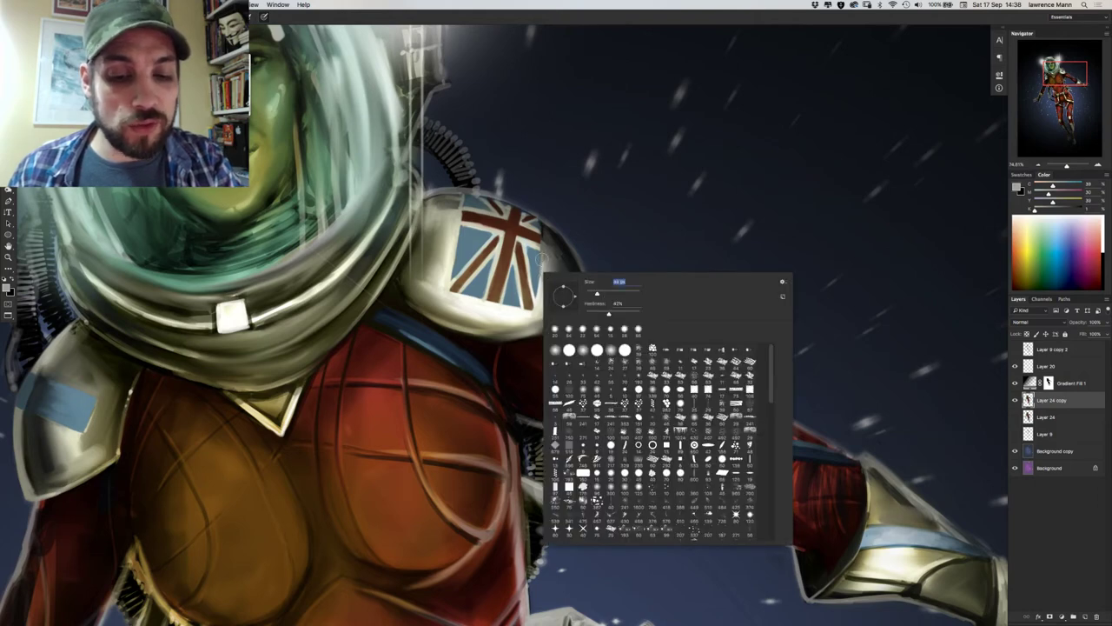
{"action": "left_click", "coordinate": [545, 264], "text": "alt"}
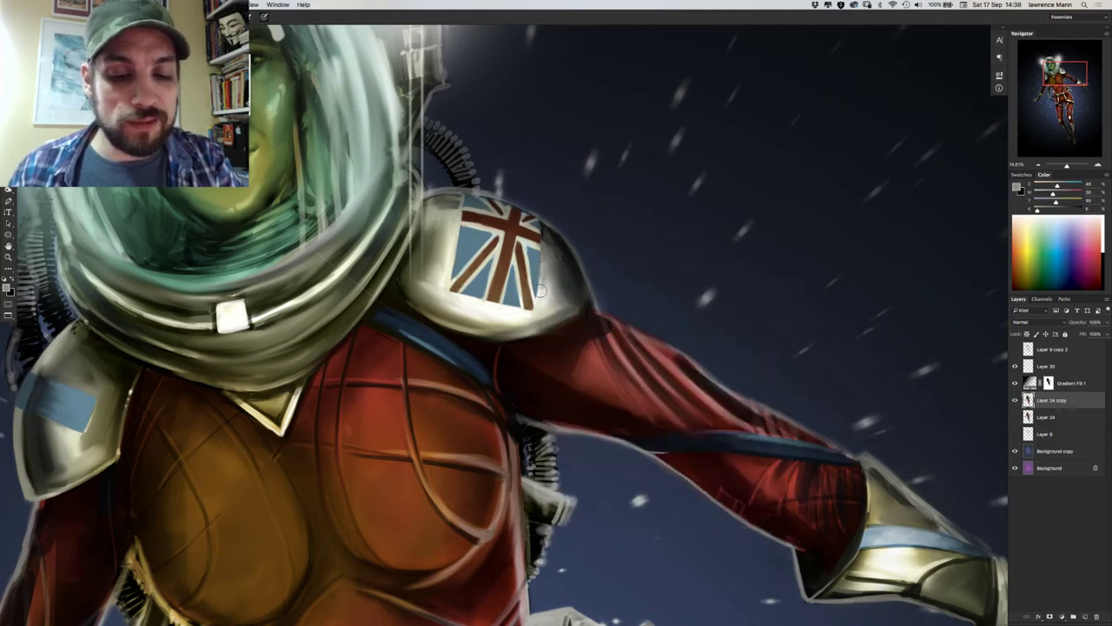
{"action": "left_click", "coordinate": [542, 280], "text": "alt"}
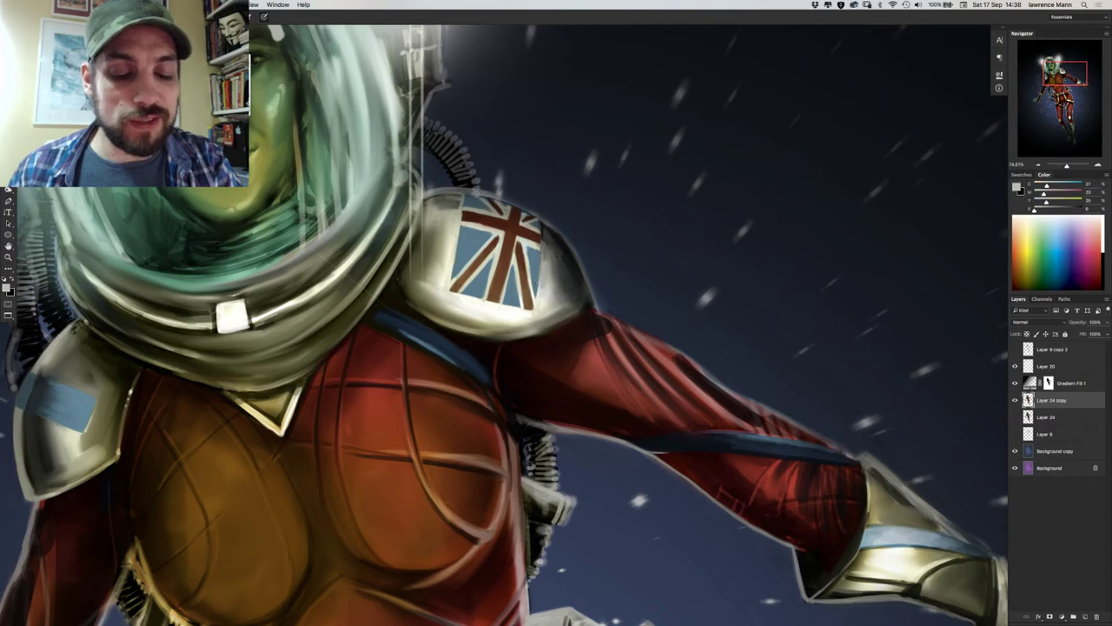
Set the brush size to 8 px, raise its hardness, and repaint the cream borders along the flag's central vertical stripe.
{"action": "right_click", "coordinate": [481, 286]}
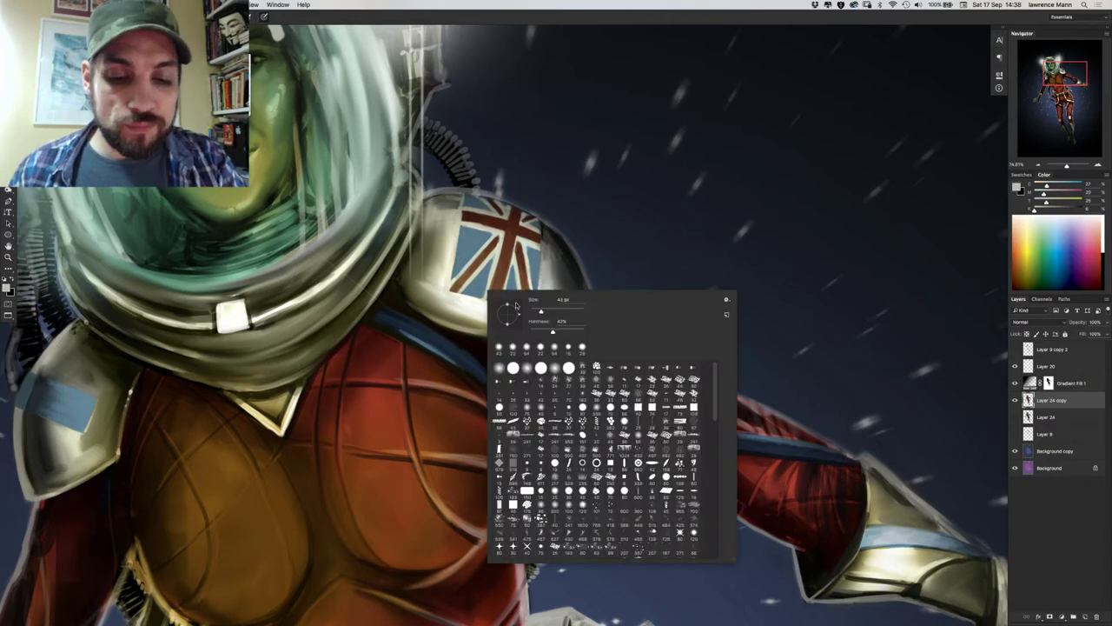
{"action": "type", "text": "8"}
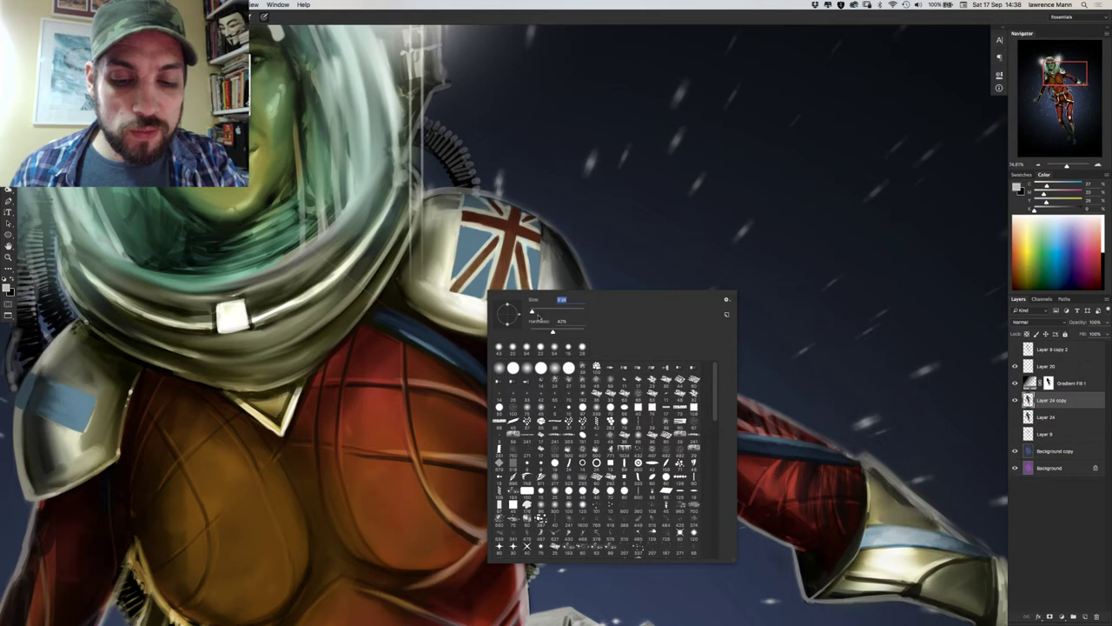
{"action": "key", "text": "Tab"}
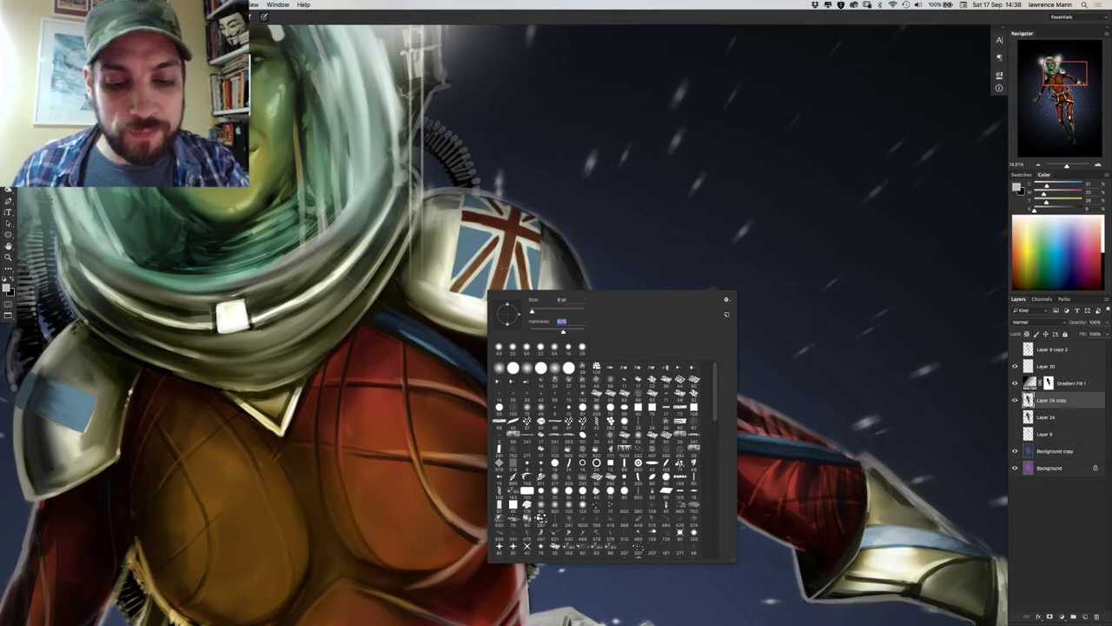
{"action": "key", "text": "Return"}
{"action": "left_click_drag", "start_coordinate": [509, 284], "coordinate": [514, 260]}
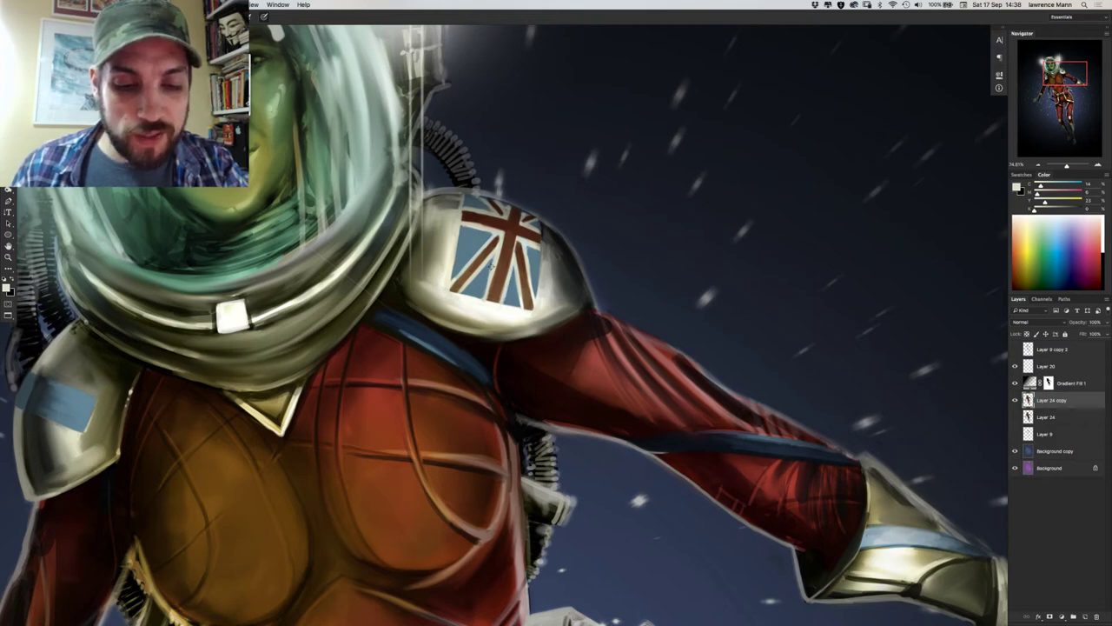
{"action": "left_click", "coordinate": [495, 259], "text": "alt"}
{"action": "left_click_drag", "start_coordinate": [490, 296], "coordinate": [490, 278]}
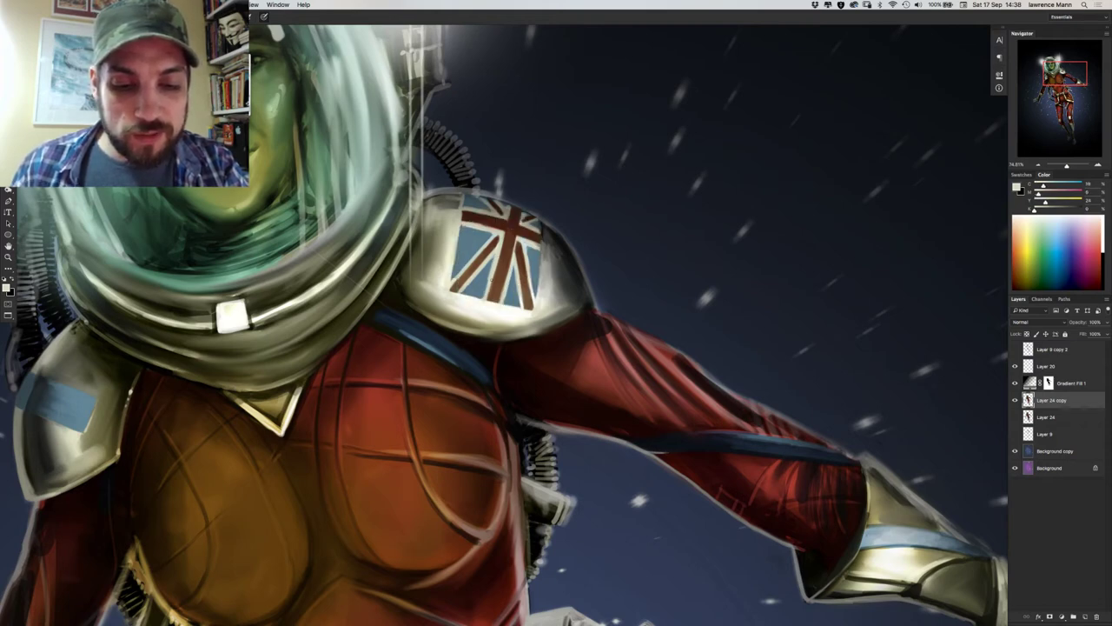
Sample the flag's blue, off-white and pale greys, and repaint the lower blue panels and the white borders beside the central stripe.
{"action": "left_click", "coordinate": [492, 257], "text": "alt"}
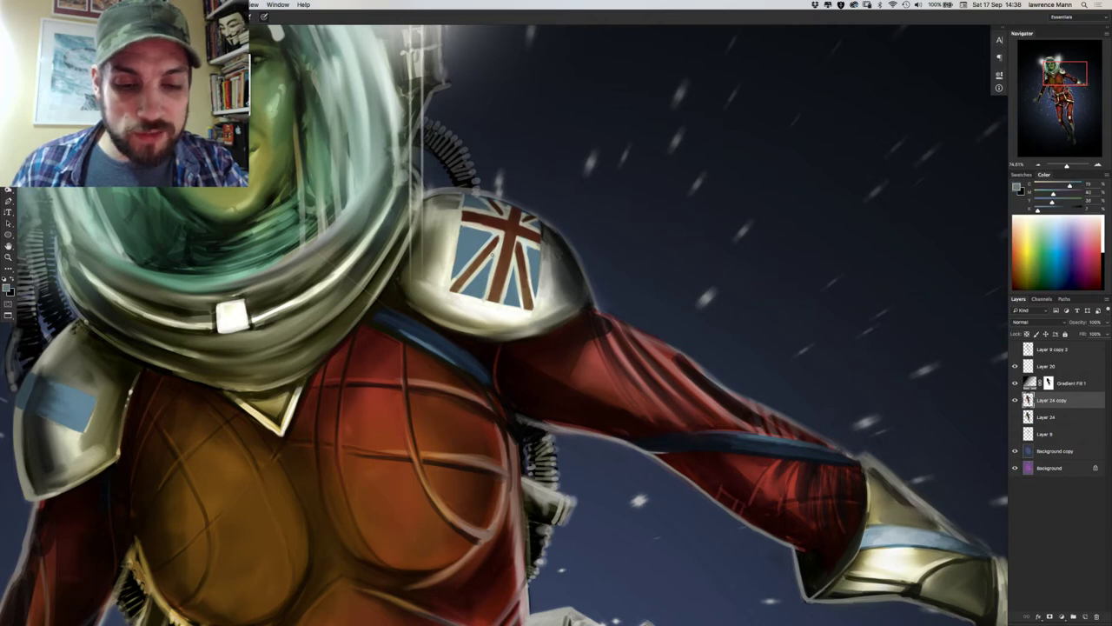
{"action": "left_click_drag", "start_coordinate": [492, 259], "coordinate": [490, 290]}
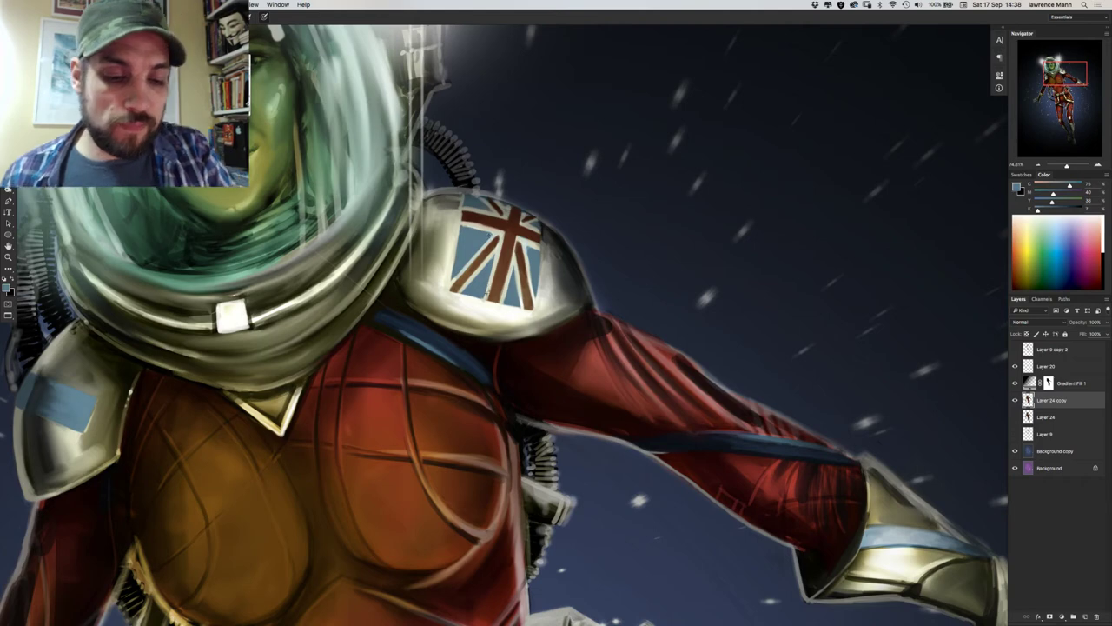
{"action": "left_click", "coordinate": [485, 306], "text": "alt"}
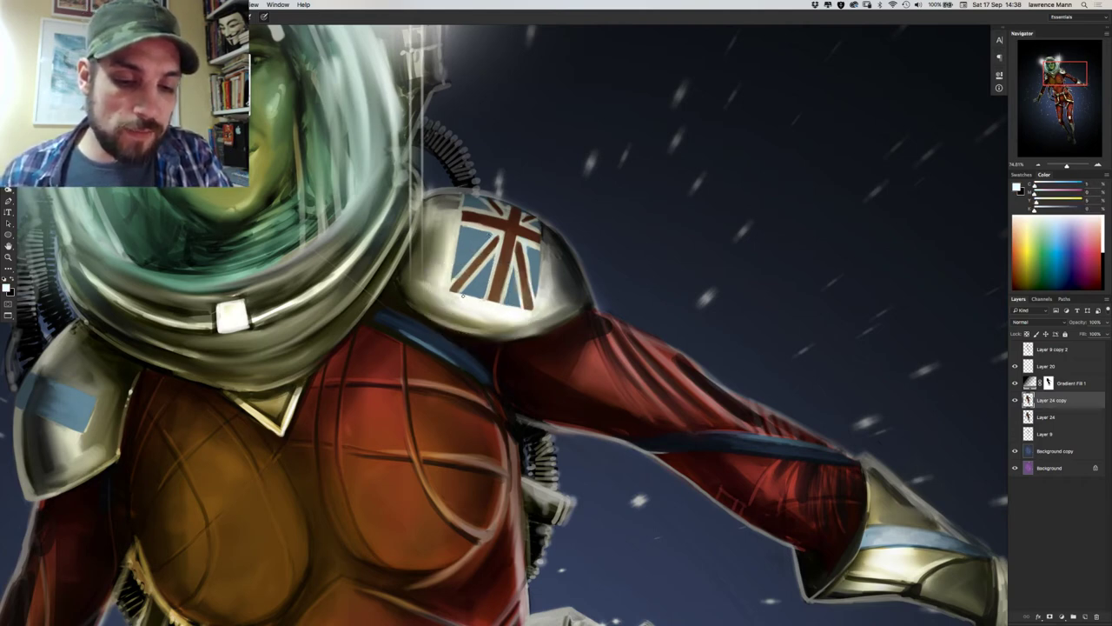
{"action": "left_click_drag", "start_coordinate": [480, 299], "coordinate": [511, 306]}
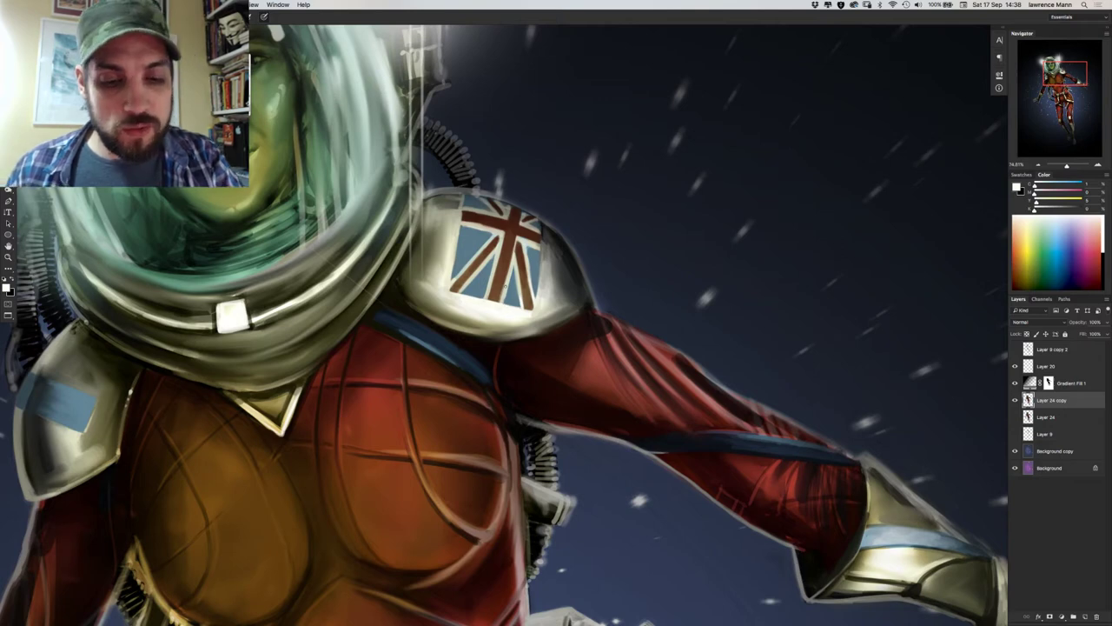
{"action": "left_click_drag", "start_coordinate": [511, 266], "coordinate": [504, 301]}
{"action": "left_click_drag", "start_coordinate": [512, 263], "coordinate": [504, 297]}
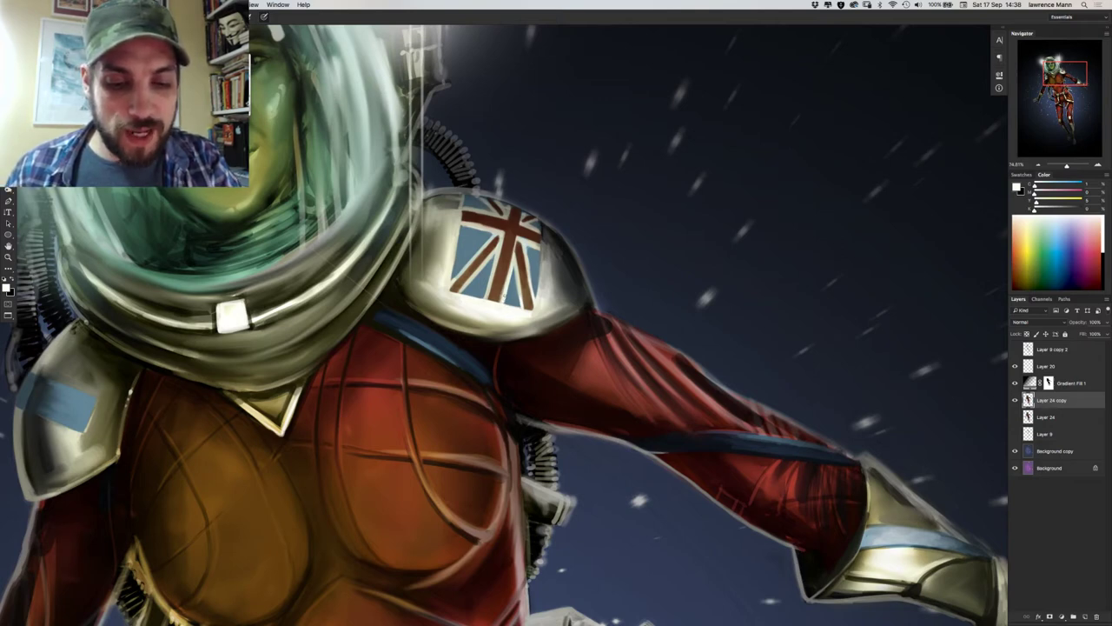
{"action": "left_click_drag", "start_coordinate": [520, 242], "coordinate": [514, 258]}
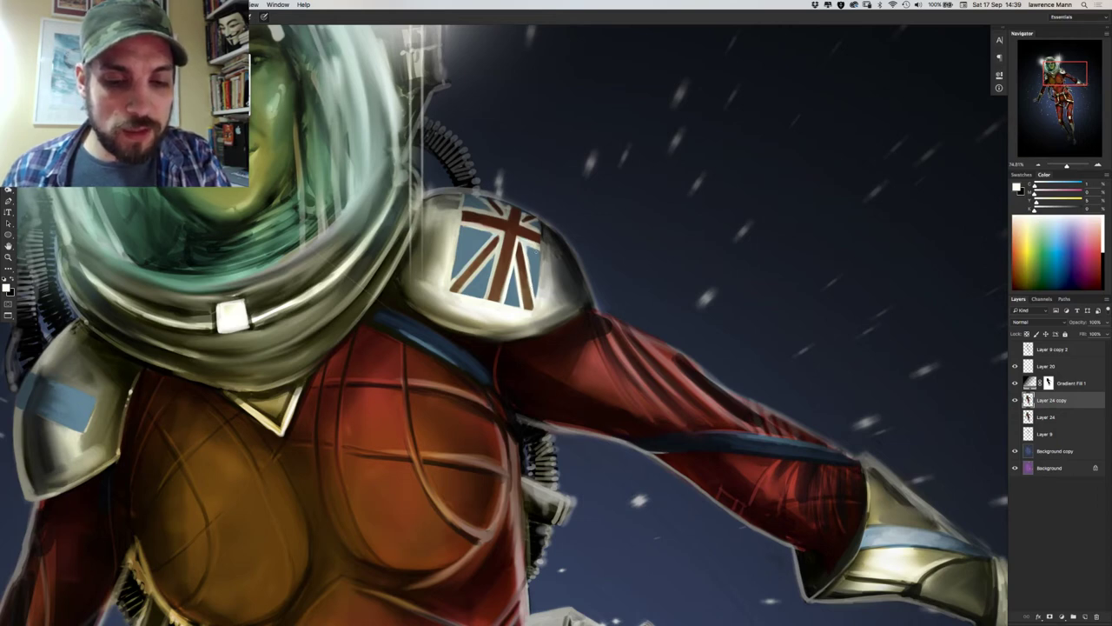
{"action": "left_click", "coordinate": [476, 252], "text": "alt"}
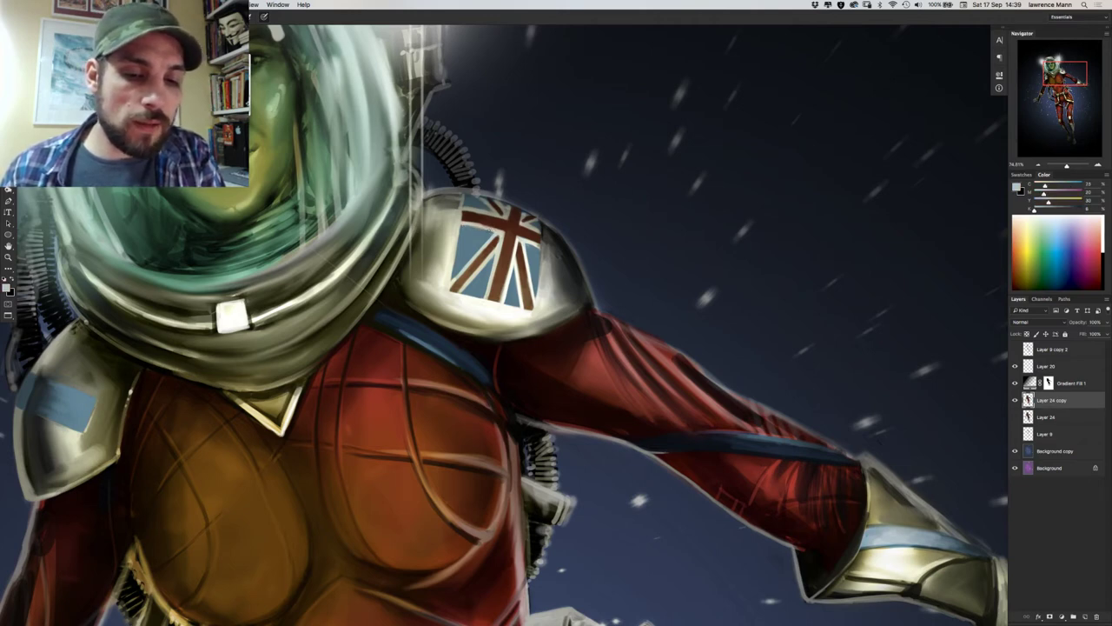
{"action": "left_click", "coordinate": [468, 223], "text": "alt"}
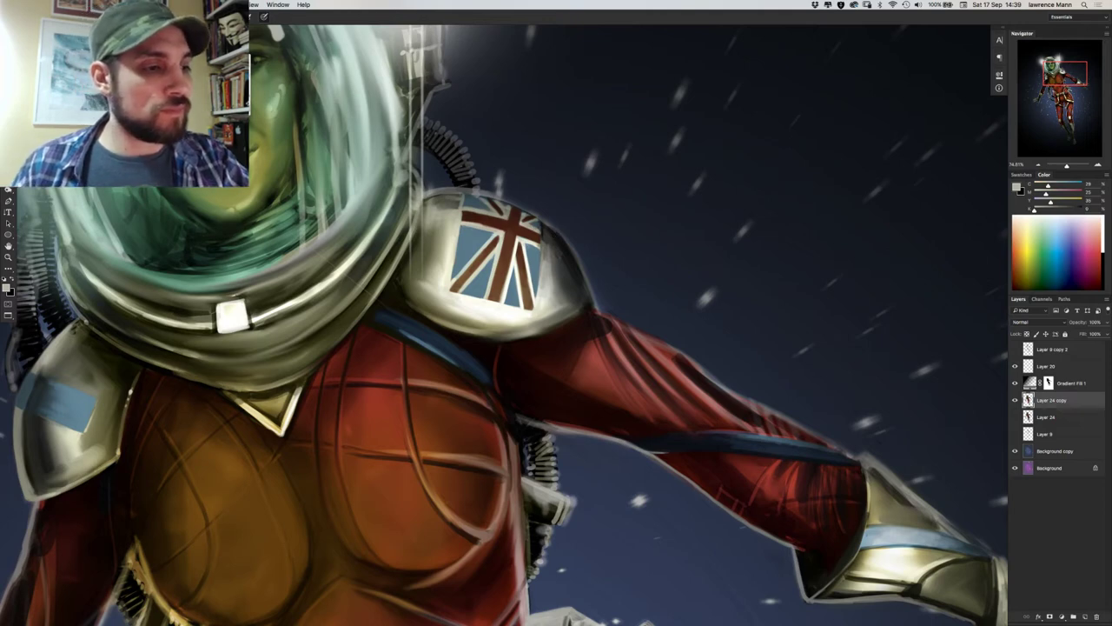
{"action": "key", "text": "shift+b"}
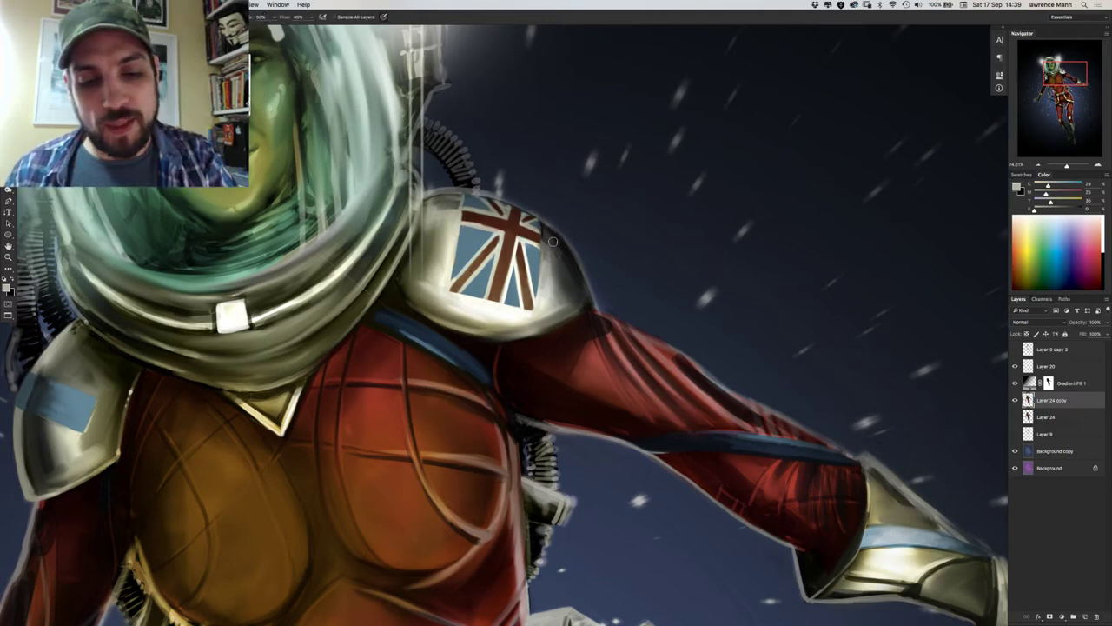
{"action": "key", "text": "shift+4"}
{"action": "key", "text": "shift+5"}
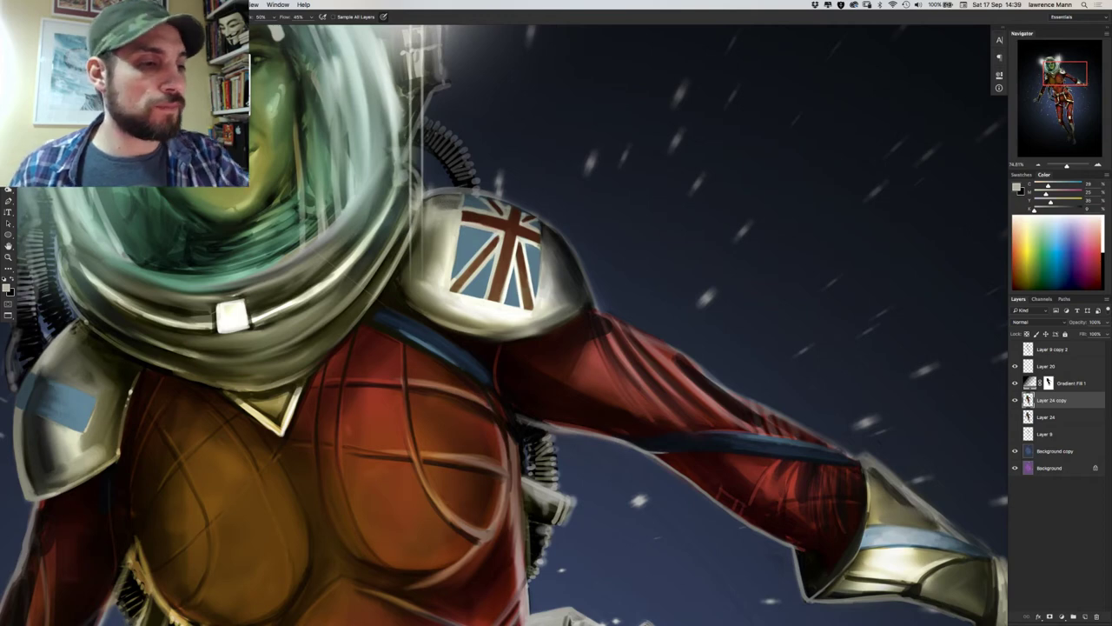
{"action": "key", "text": "shift+b"}
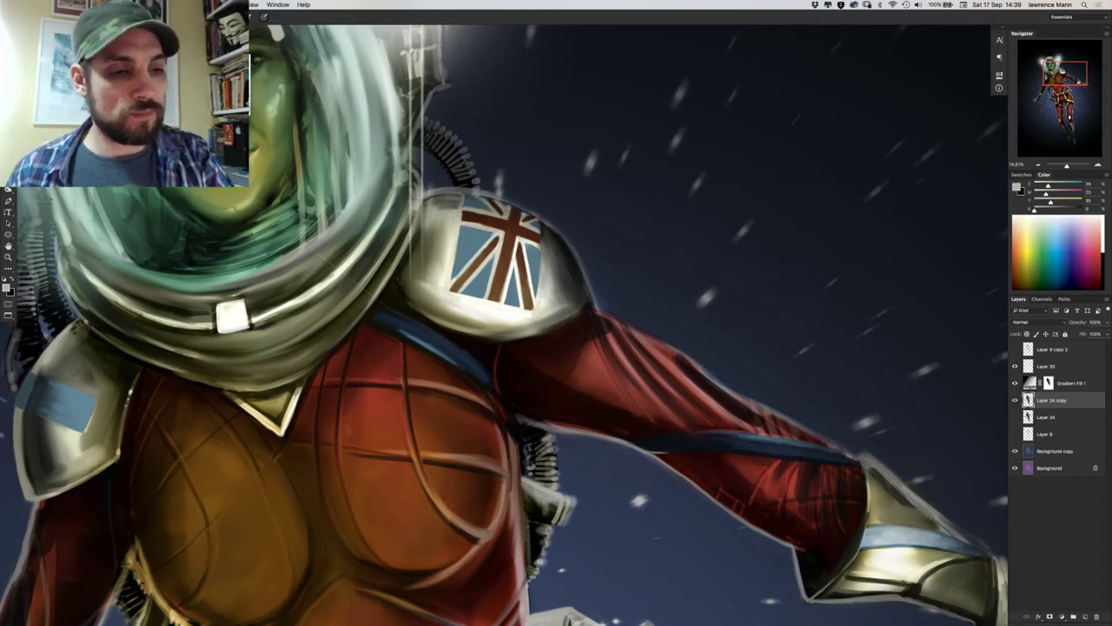
Enlarge the brush with 0% hardness, sample near-black from the shoulder pad, and shade across the flag's upper part.
{"action": "right_click", "coordinate": [513, 261]}
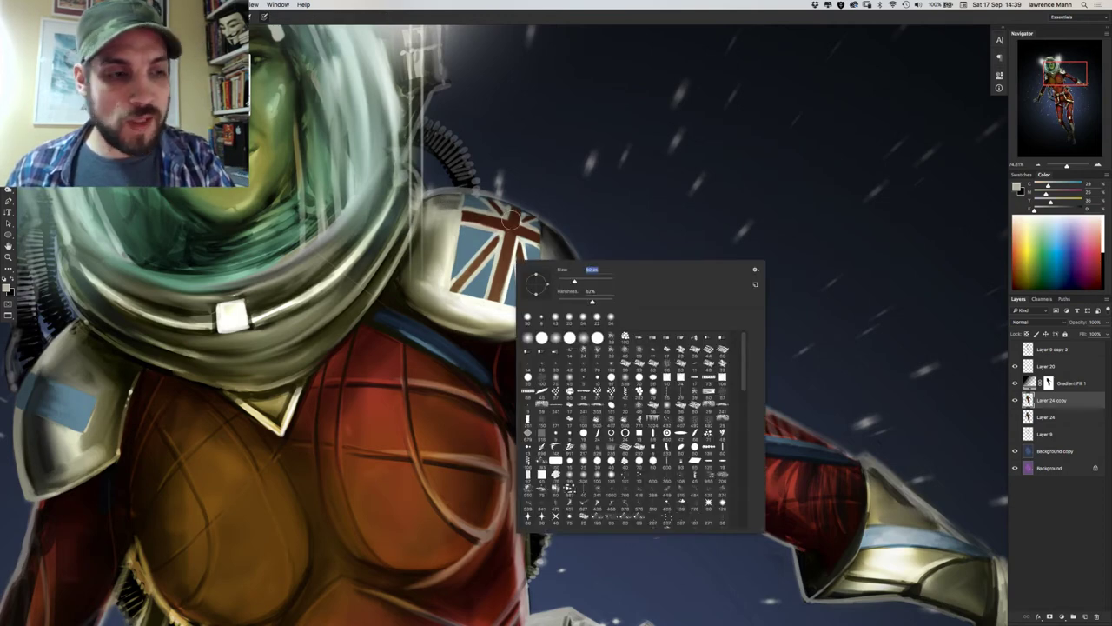
{"action": "left_click", "coordinate": [557, 299]}
{"action": "left_click", "coordinate": [581, 280]}
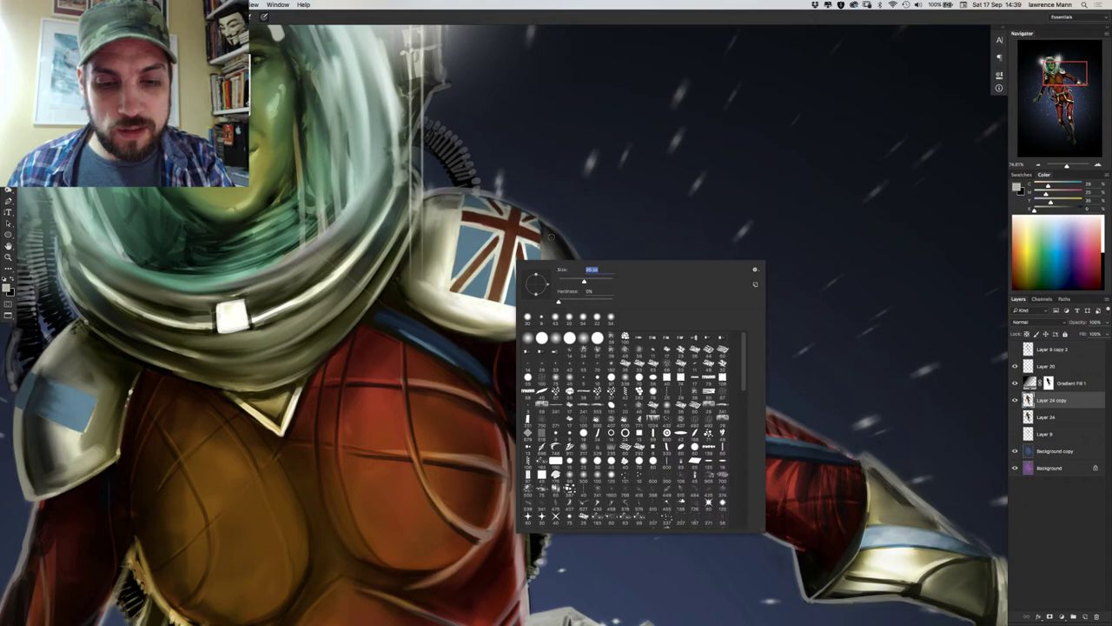
{"action": "left_click", "coordinate": [551, 238], "text": "alt"}
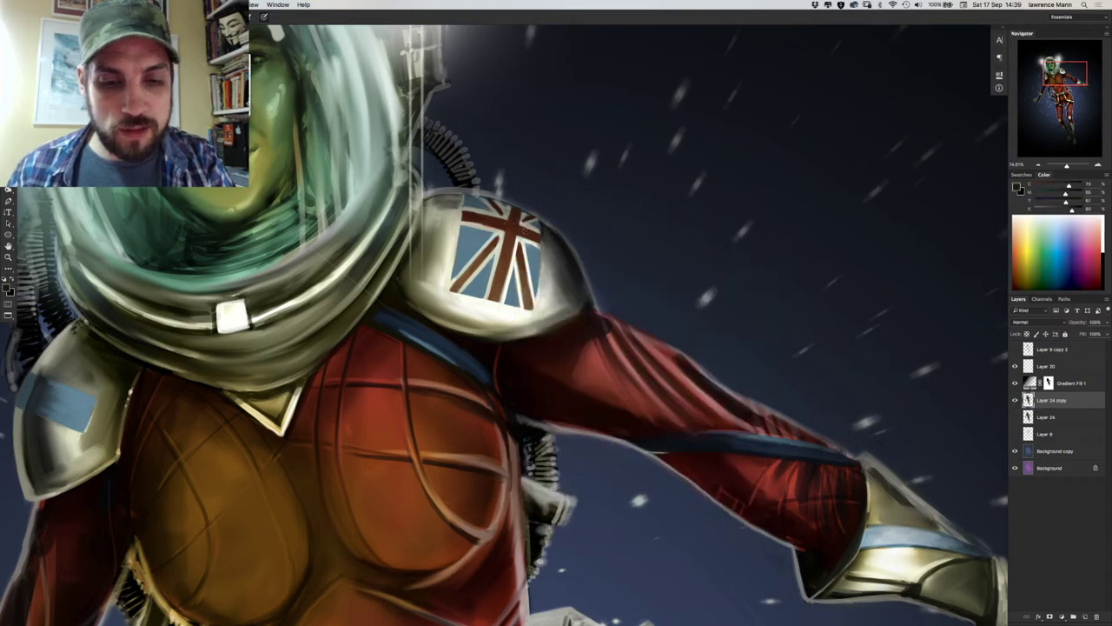
{"action": "left_click", "coordinate": [523, 226], "text": "alt"}
{"action": "left_click", "coordinate": [554, 238], "text": "alt"}
{"action": "mouse_move", "coordinate": [554, 238]}
{"action": "left_mouse_down"}
{"action": "mouse_move", "coordinate": [474, 209]}
{"action": "mouse_move", "coordinate": [462, 218]}
{"action": "mouse_move", "coordinate": [470, 212]}
{"action": "left_mouse_up"}
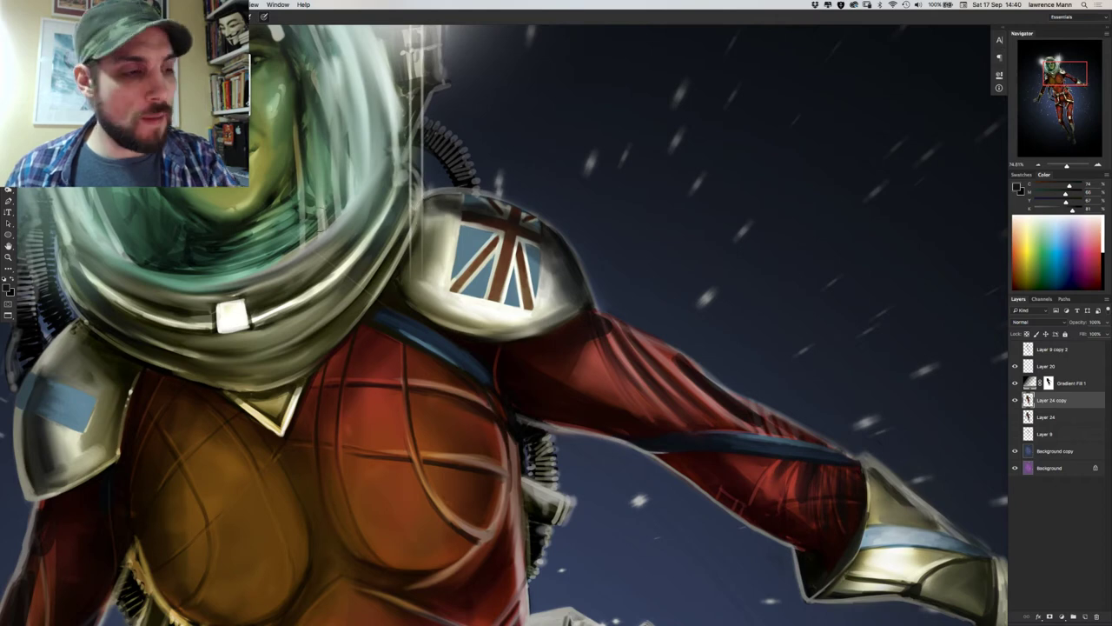
Sample off-white from the flag's border, harden the brush, and paint bright rim highlights along the shoulder pad's outer edge.
{"action": "left_click", "coordinate": [452, 243], "text": "alt"}
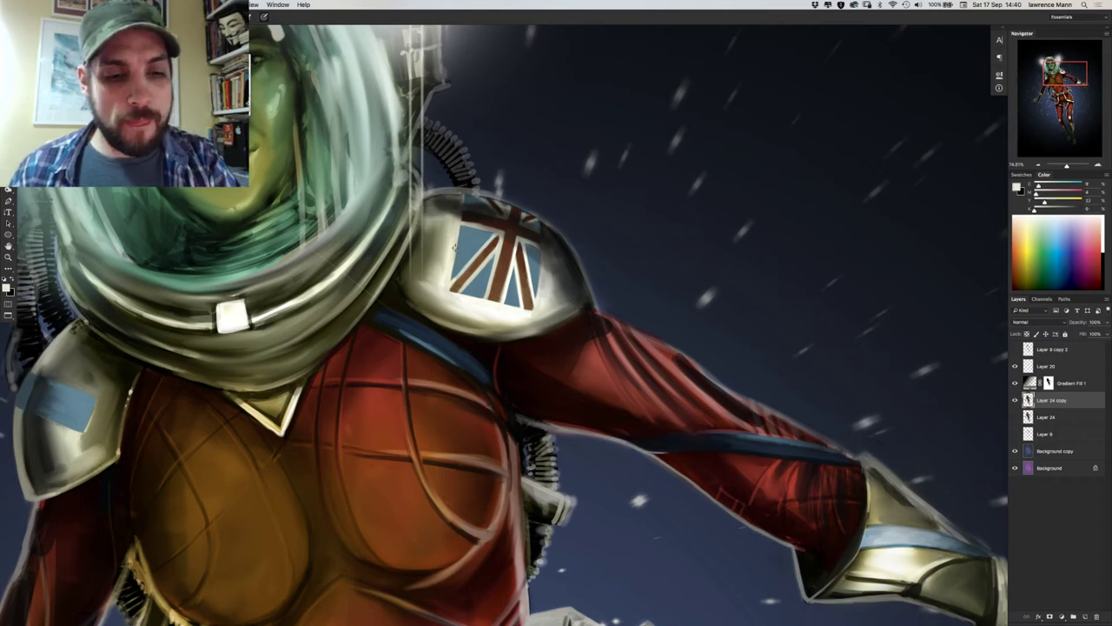
{"action": "left_click", "coordinate": [468, 301], "text": "alt"}
{"action": "right_click", "coordinate": [496, 302]}
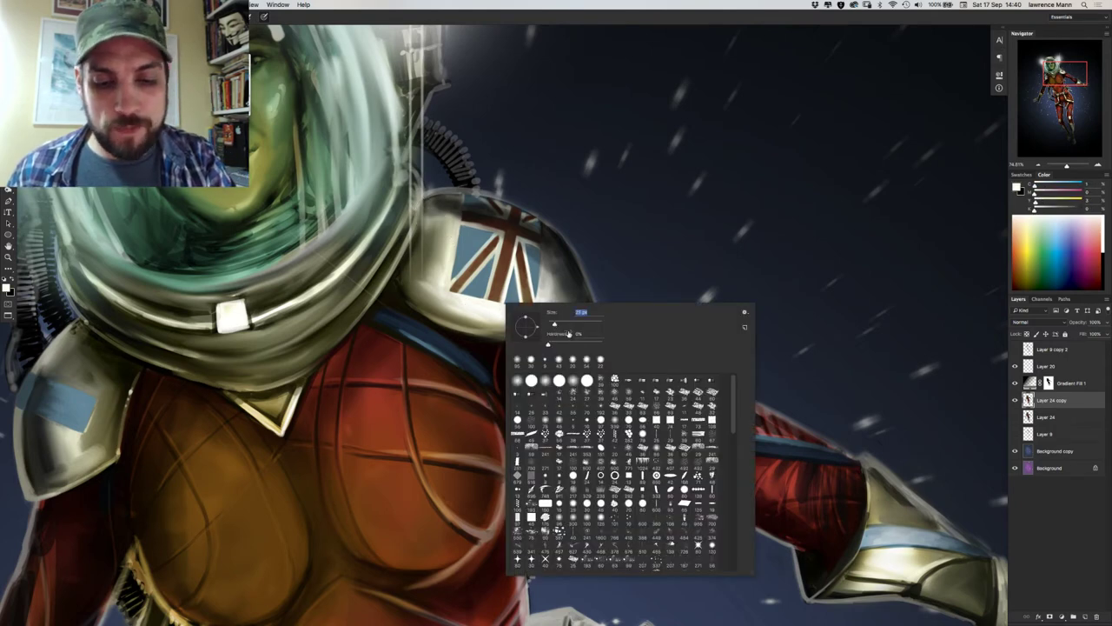
{"action": "key", "text": "Return"}
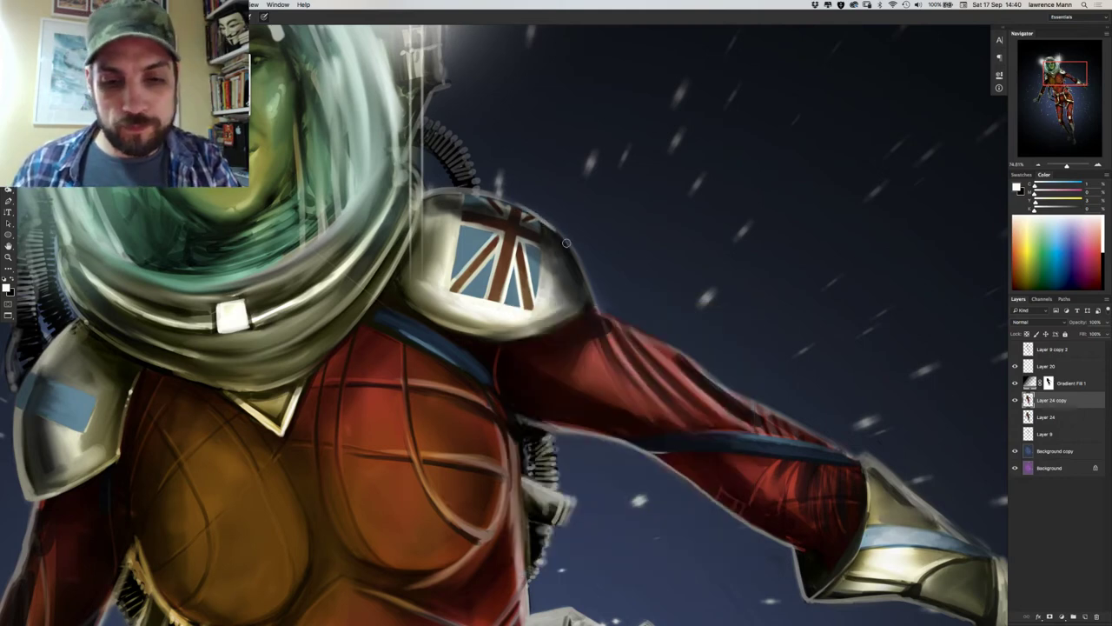
{"action": "left_click_drag", "start_coordinate": [558, 229], "coordinate": [577, 256]}
{"action": "mouse_move", "coordinate": [593, 292]}
{"action": "left_mouse_down"}
{"action": "mouse_move", "coordinate": [576, 254]}
{"action": "mouse_move", "coordinate": [595, 306]}
{"action": "left_mouse_up"}
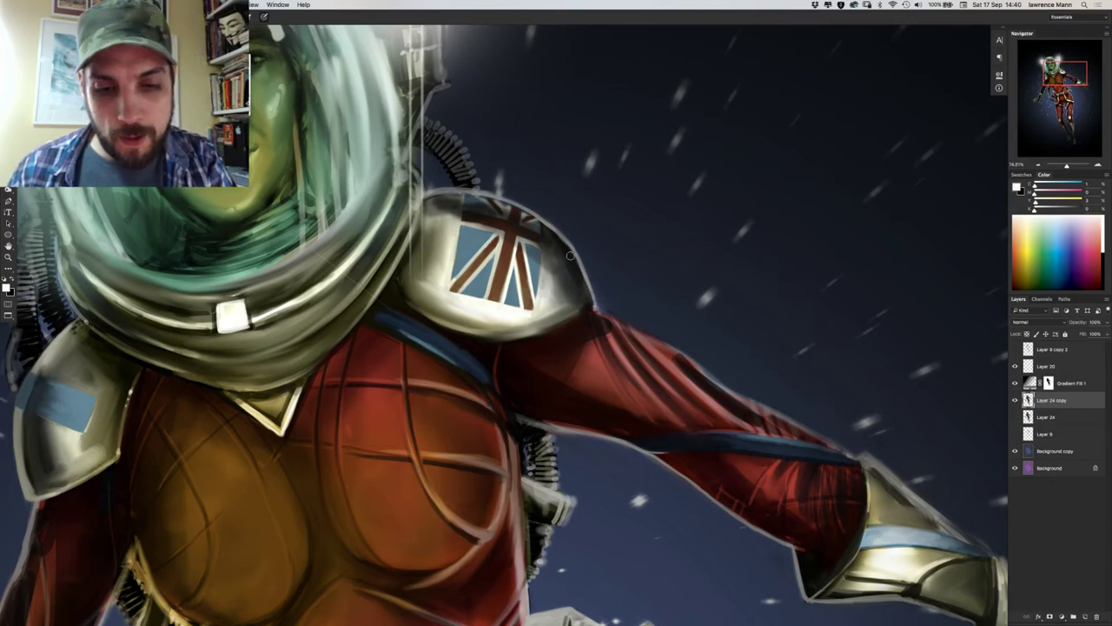
{"action": "mouse_move", "coordinate": [570, 259]}
{"action": "left_mouse_down"}
{"action": "mouse_move", "coordinate": [578, 307]}
{"action": "mouse_move", "coordinate": [590, 304]}
{"action": "mouse_move", "coordinate": [576, 317]}
{"action": "mouse_move", "coordinate": [592, 305]}
{"action": "mouse_move", "coordinate": [559, 326]}
{"action": "mouse_move", "coordinate": [597, 275]}
{"action": "mouse_move", "coordinate": [581, 275]}
{"action": "mouse_move", "coordinate": [571, 248]}
{"action": "mouse_move", "coordinate": [594, 305]}
{"action": "mouse_move", "coordinate": [579, 258]}
{"action": "left_mouse_up"}
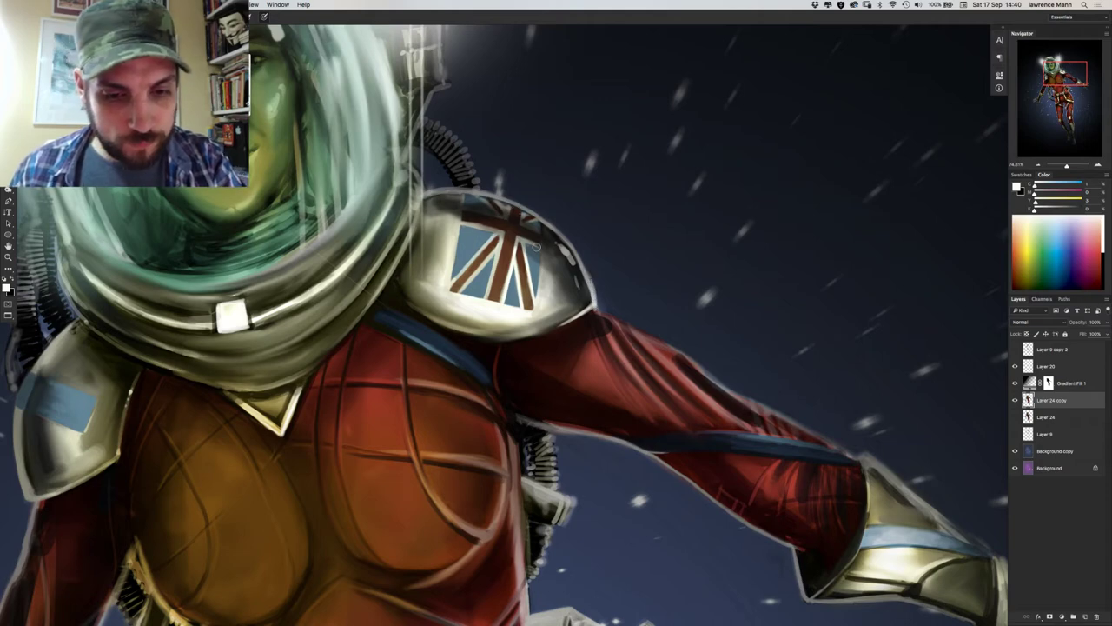
{"action": "mouse_move", "coordinate": [566, 249]}
{"action": "left_mouse_down"}
{"action": "mouse_move", "coordinate": [548, 228]}
{"action": "mouse_move", "coordinate": [573, 252]}
{"action": "left_mouse_up"}
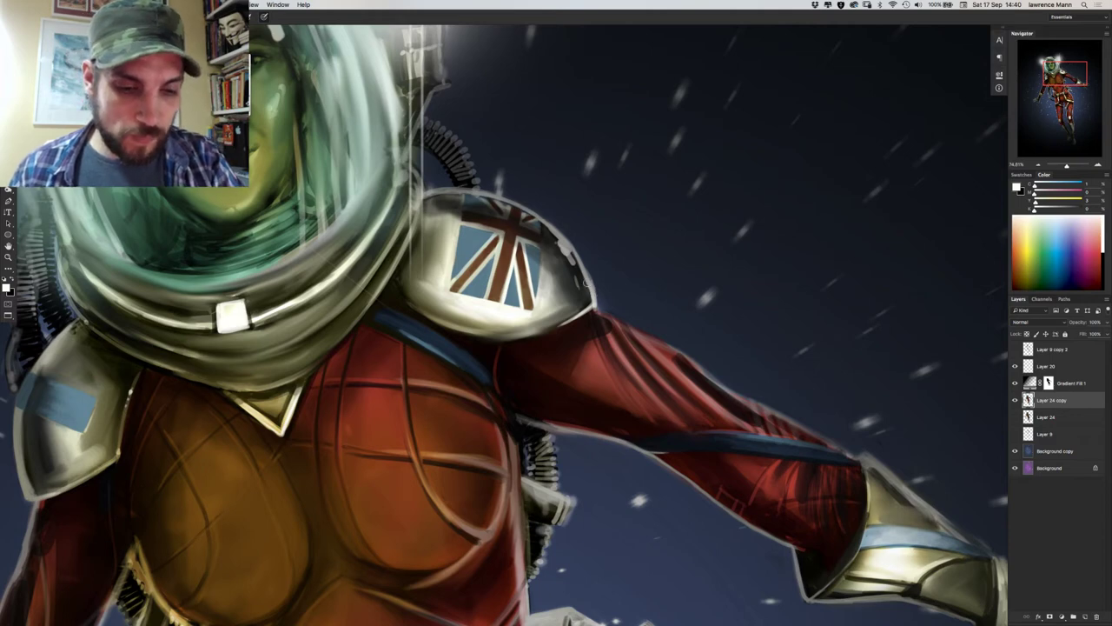
Sample a tone from the suit, lighten it to a pale pink, and paint a rim light along the outstretched arm's upper edge.
{"action": "left_click_drag", "start_coordinate": [496, 375], "coordinate": [328, 402]}
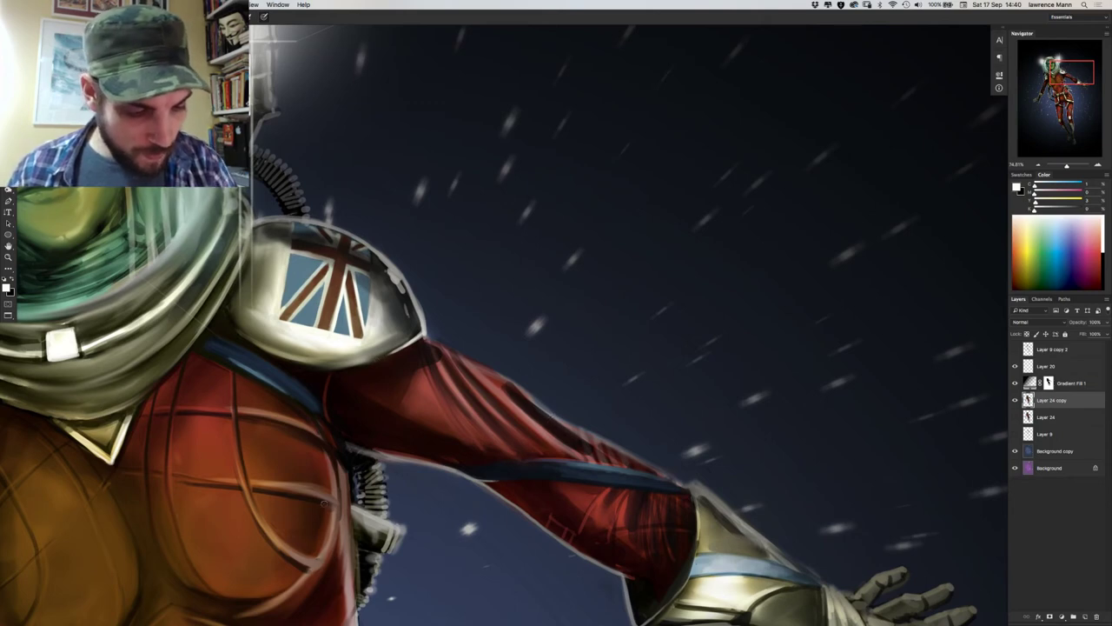
{"action": "left_click", "coordinate": [335, 491], "text": "alt"}
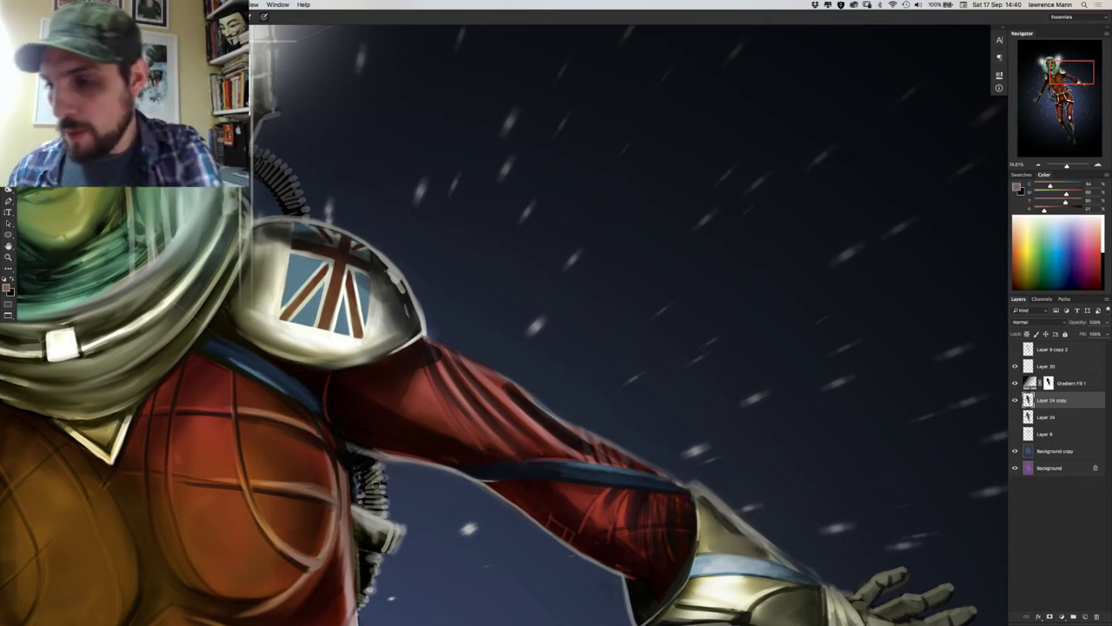
{"action": "left_click", "coordinate": [1034, 209]}
{"action": "left_click", "coordinate": [1041, 185]}
{"action": "left_click", "coordinate": [1050, 192]}
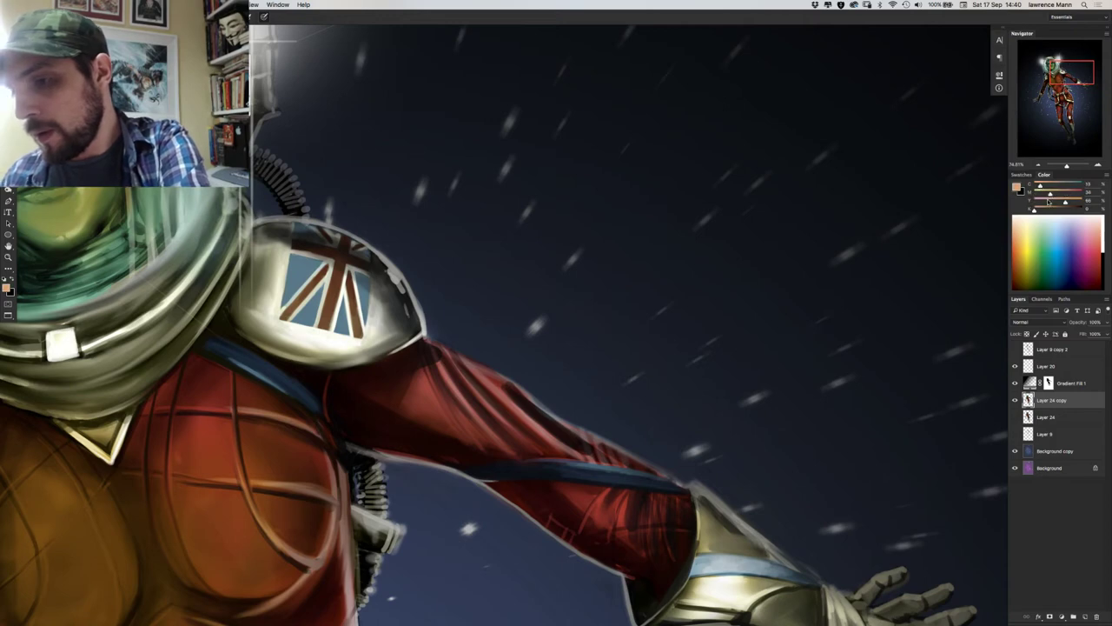
{"action": "left_click_drag", "start_coordinate": [1048, 201], "coordinate": [1047, 202]}
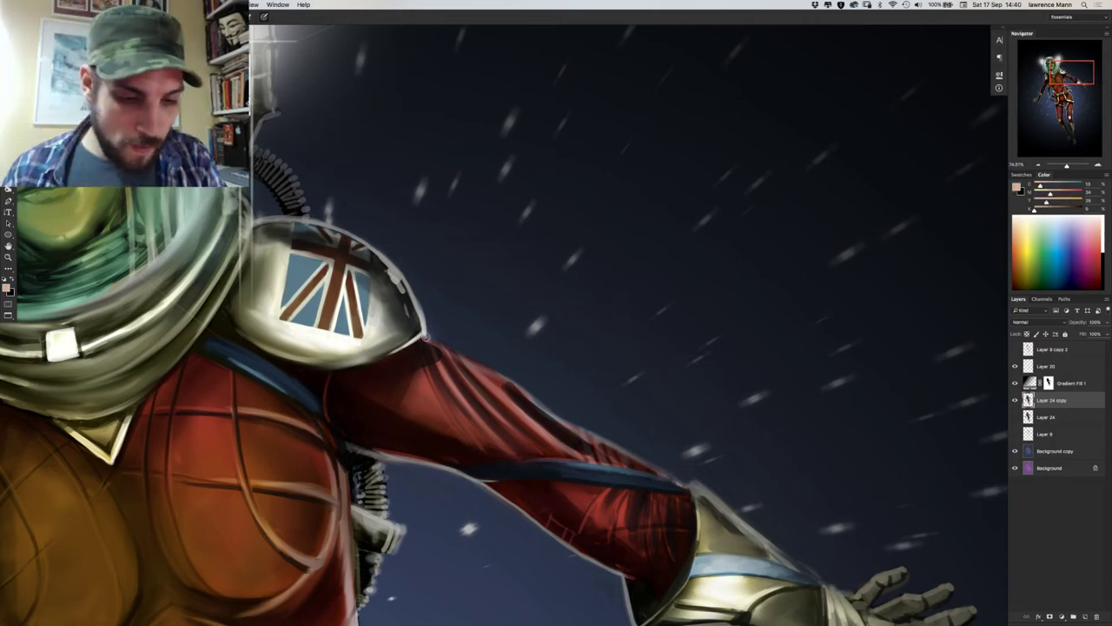
{"action": "left_click_drag", "start_coordinate": [471, 358], "coordinate": [434, 340]}
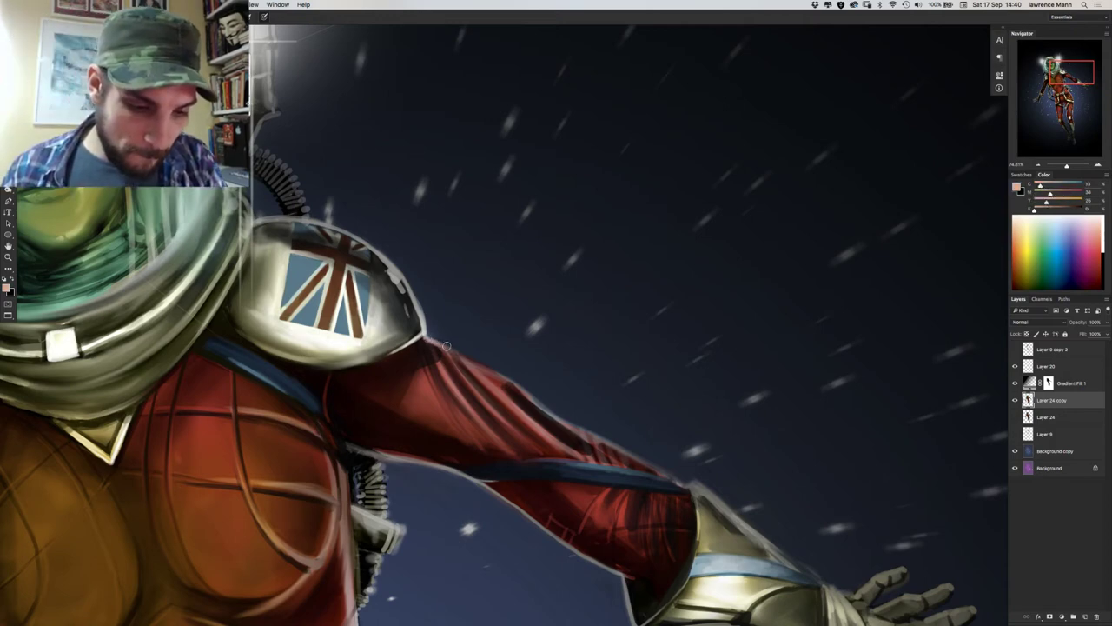
{"action": "mouse_move", "coordinate": [499, 376]}
{"action": "left_mouse_down"}
{"action": "mouse_move", "coordinate": [440, 346]}
{"action": "mouse_move", "coordinate": [513, 384]}
{"action": "mouse_move", "coordinate": [496, 372]}
{"action": "left_mouse_up"}
{"action": "left_click_drag", "start_coordinate": [548, 404], "coordinate": [507, 381]}
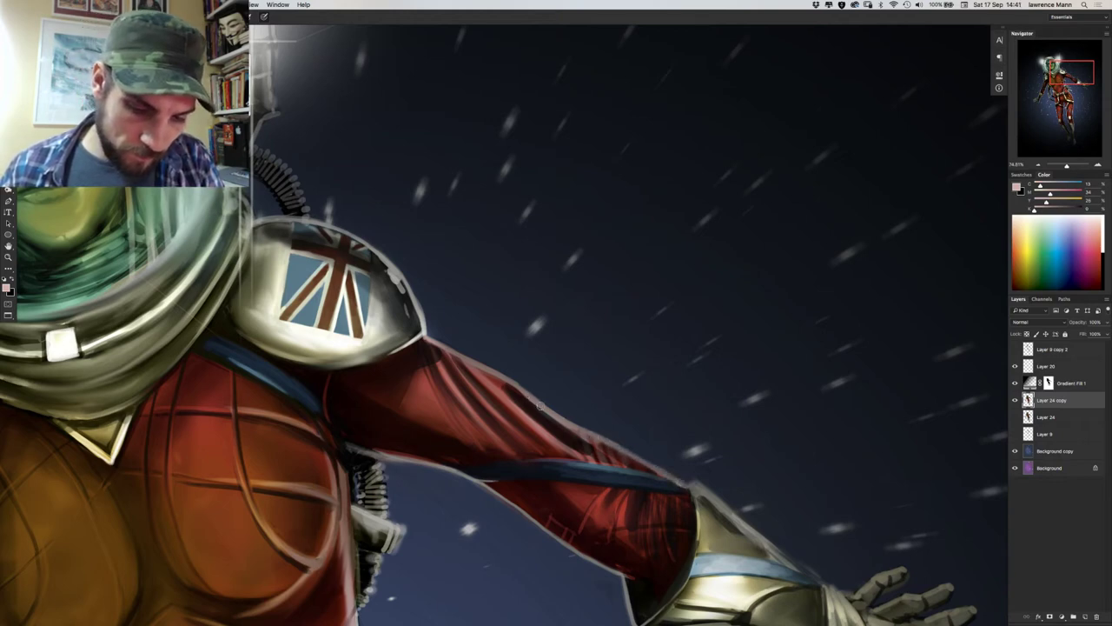
Add a new layer above Layer 24 copy as a clipping mask and dismiss the error message.
{"action": "scroll", "coordinate": [284, 359], "scroll_direction": "down", "scroll_amount": 2}
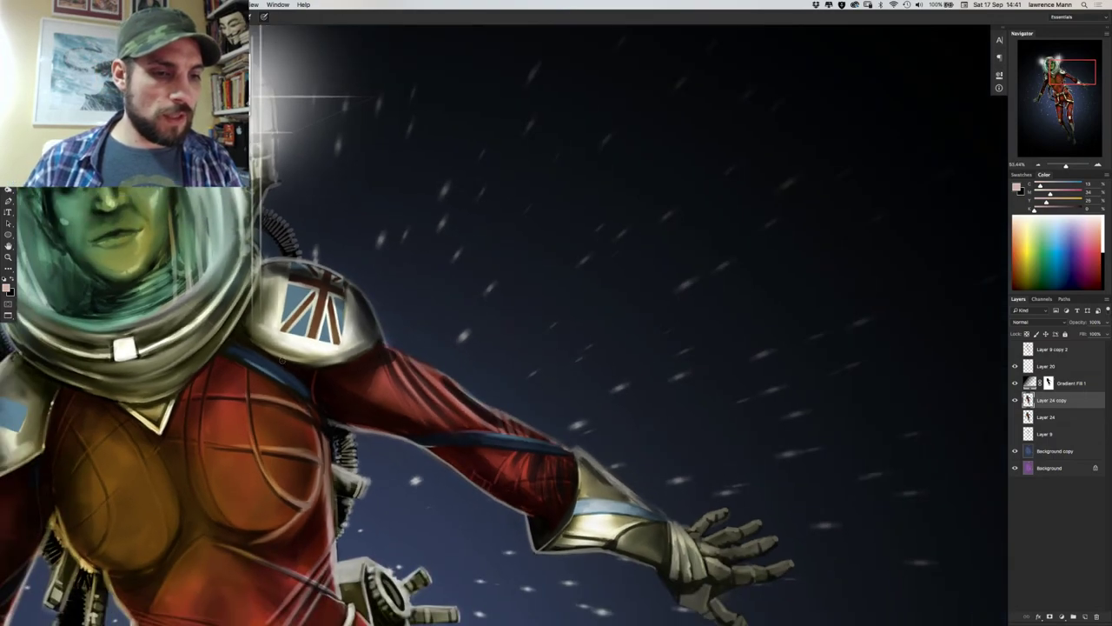
{"action": "scroll", "coordinate": [282, 360], "scroll_direction": "down", "scroll_amount": 5}
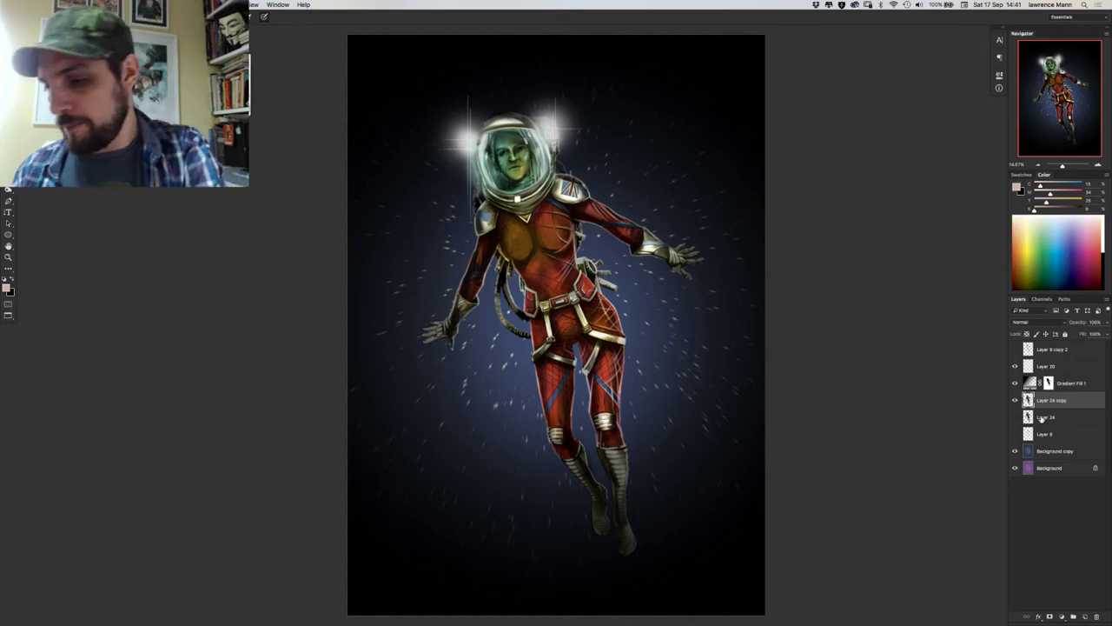
{"action": "left_click", "coordinate": [1084, 617]}
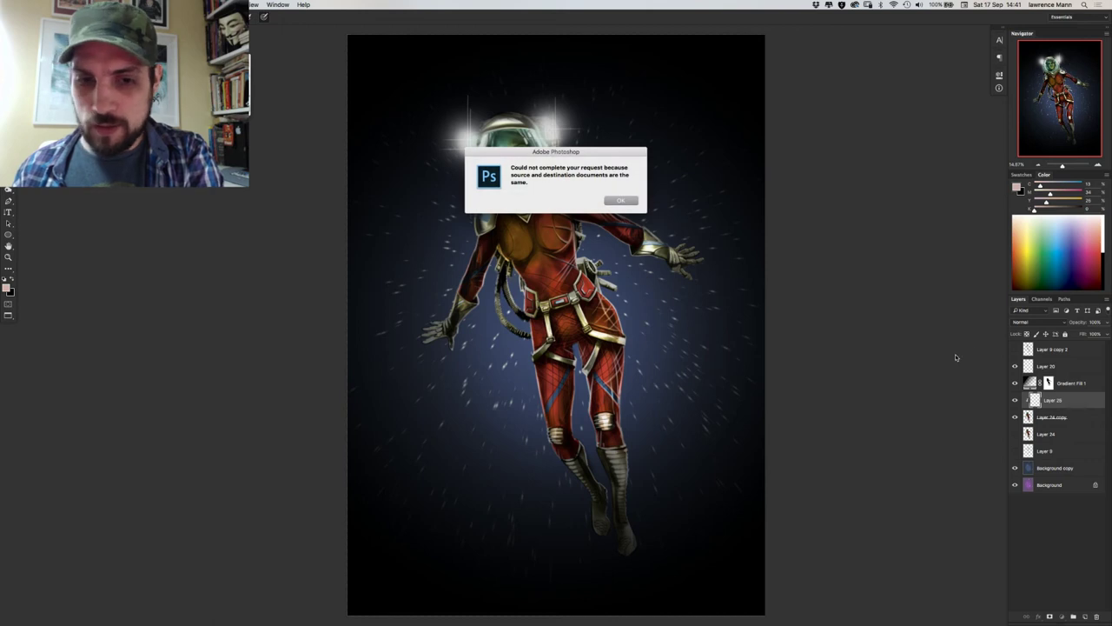
{"action": "left_click", "coordinate": [613, 200]}
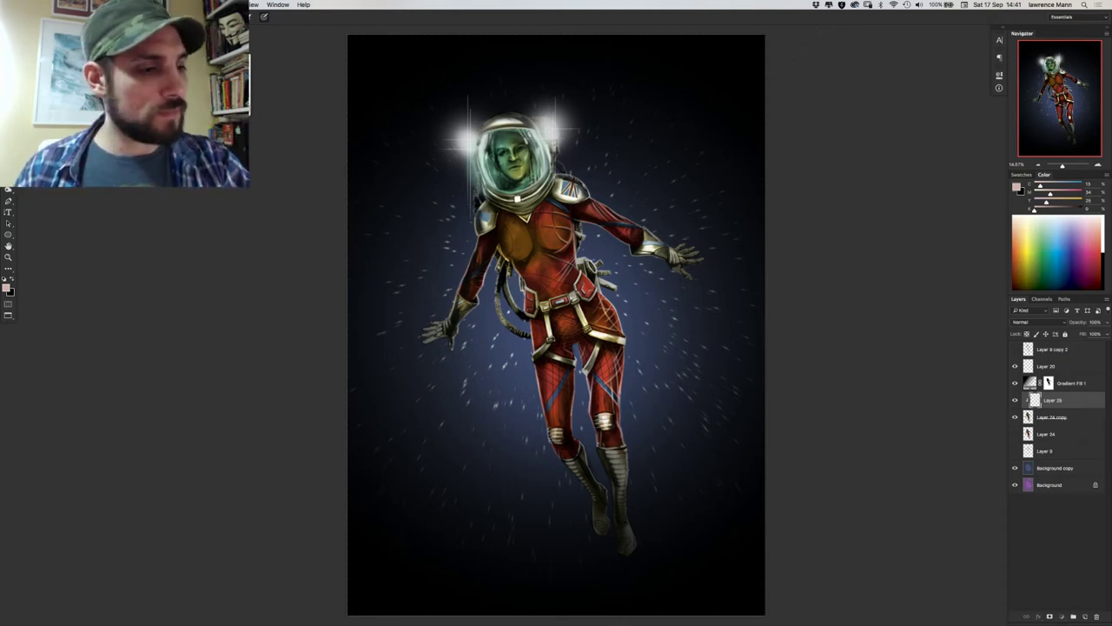
Switch to near-black, enlarge the brush with hardness lowered to 27%, and shade the red suit on the clipped layer.
{"action": "left_click", "coordinate": [12, 279]}
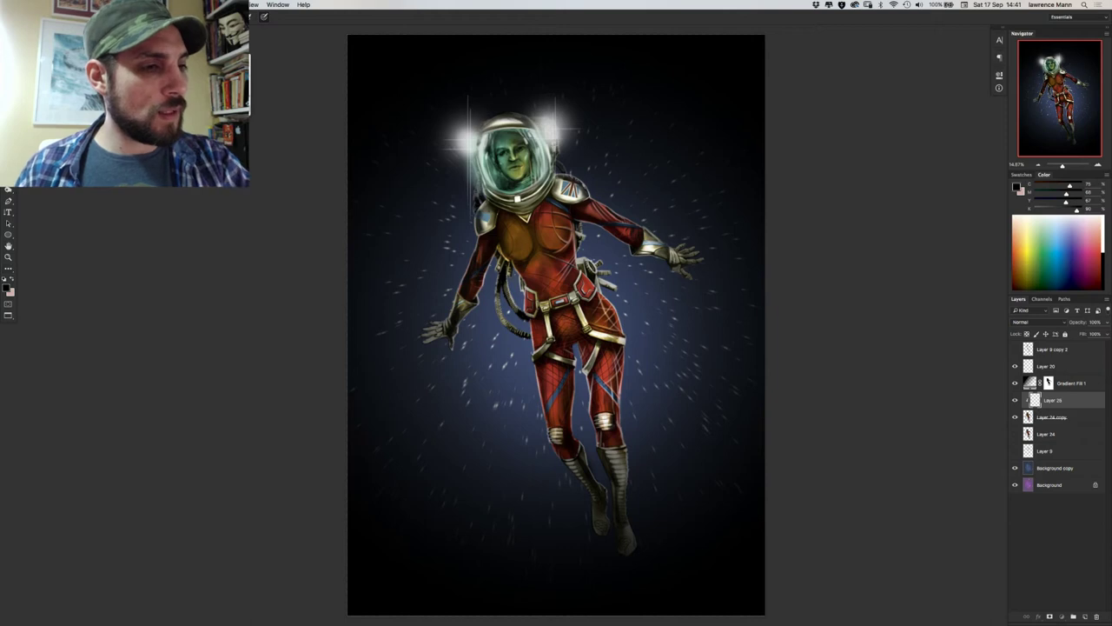
{"action": "right_click", "coordinate": [512, 237]}
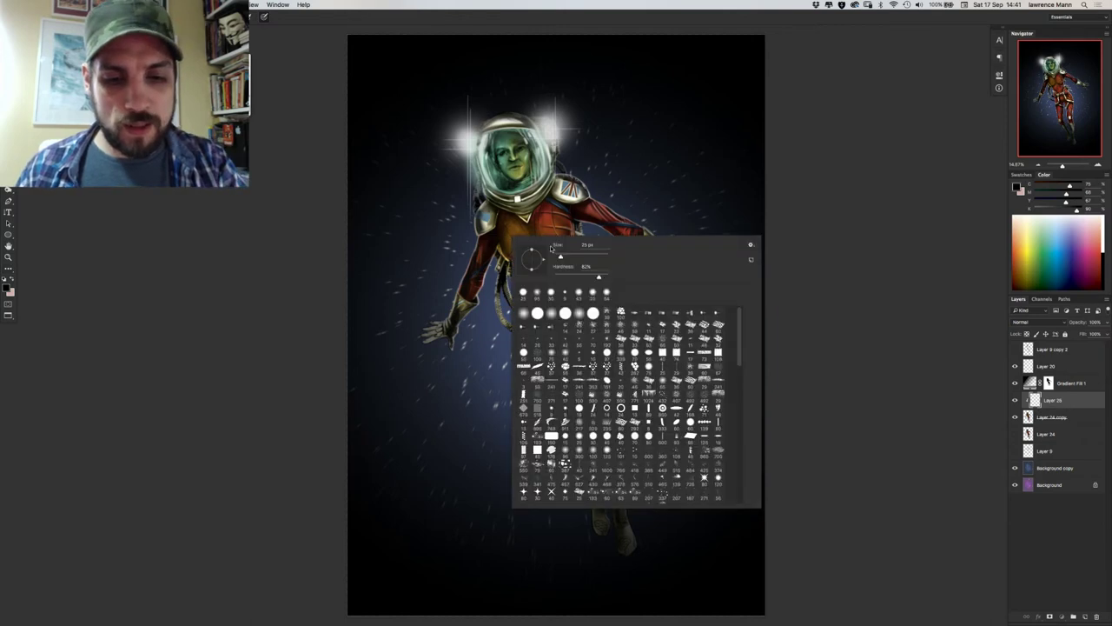
{"action": "left_click", "coordinate": [592, 256]}
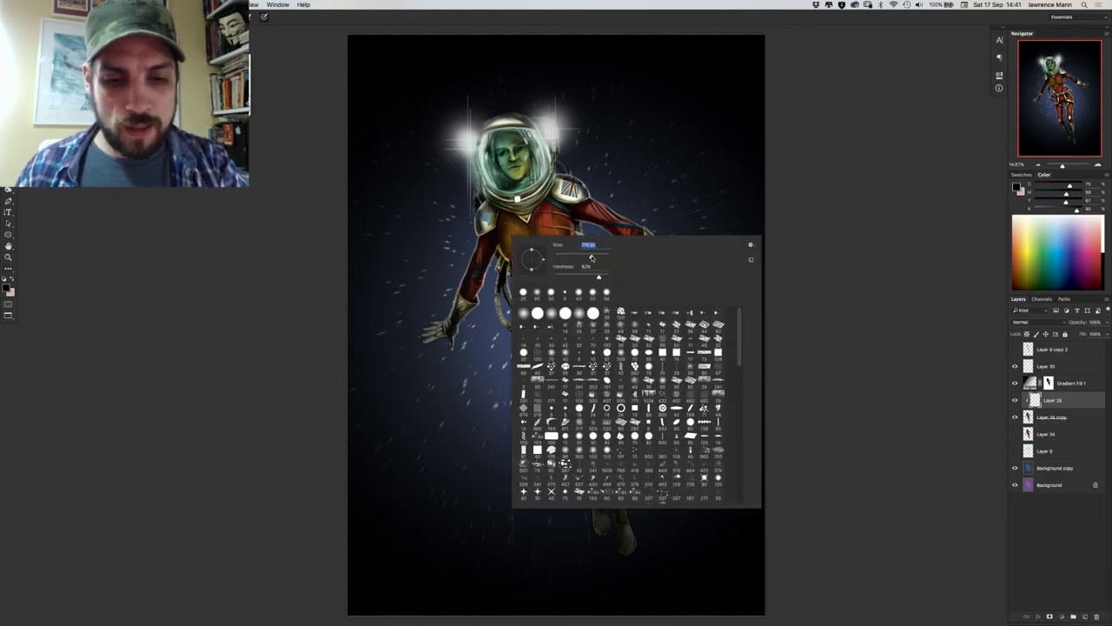
{"action": "left_click", "coordinate": [555, 276]}
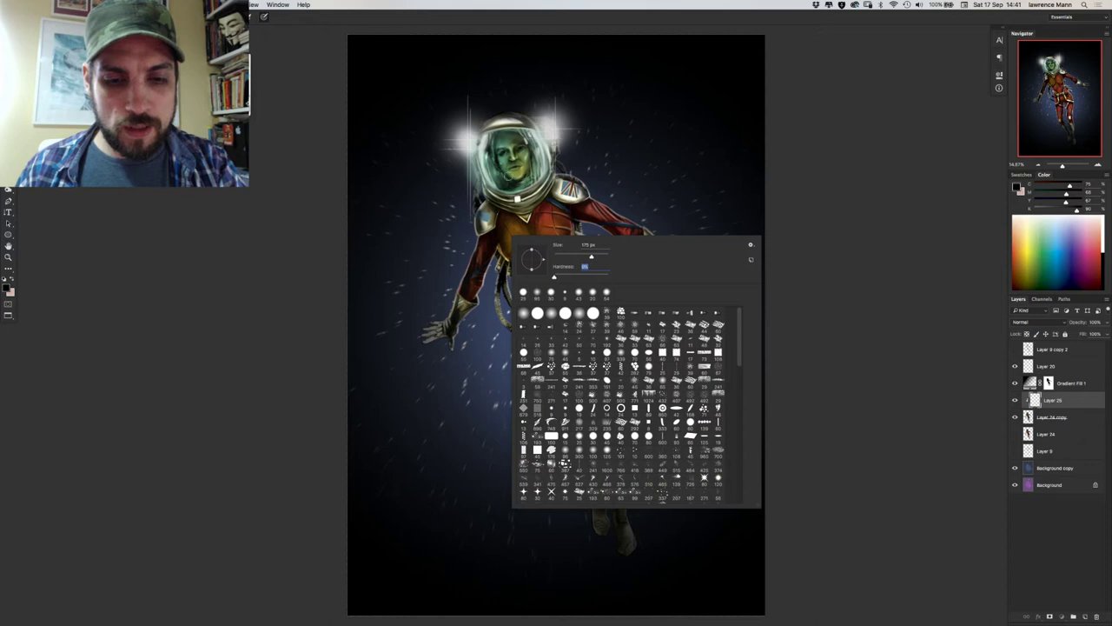
{"action": "left_click", "coordinate": [589, 277]}
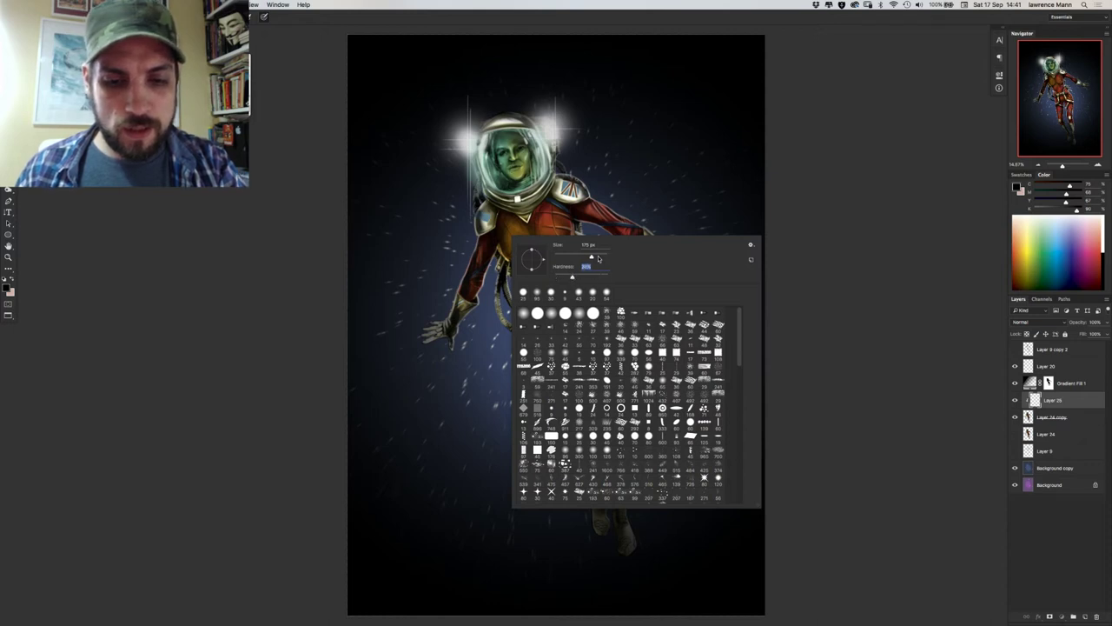
{"action": "key", "text": "Tab"}
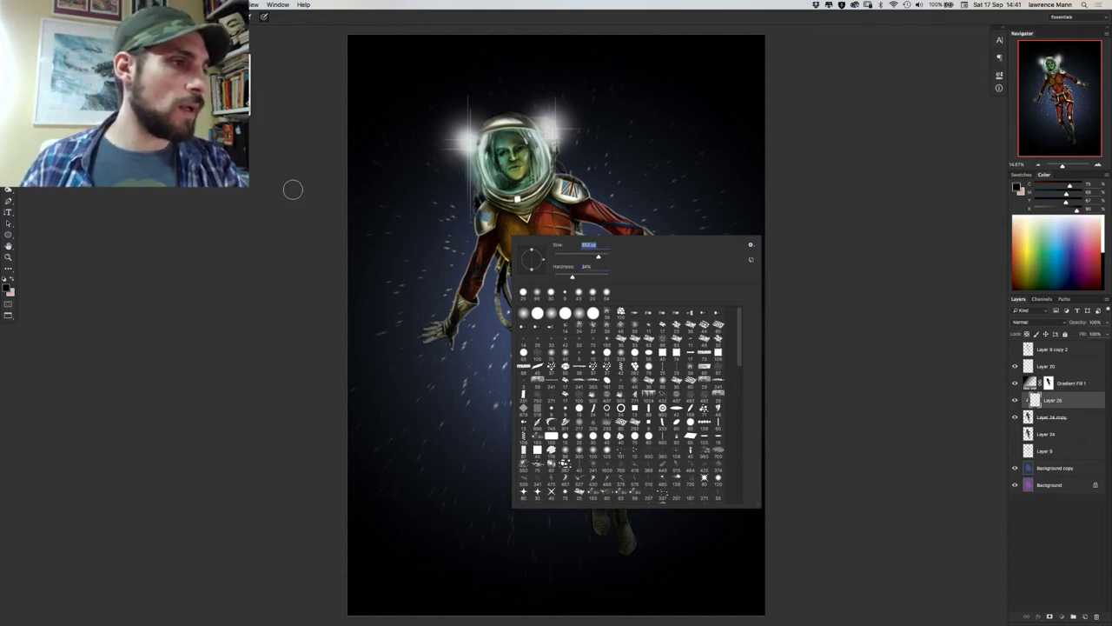
{"action": "key", "text": "Return"}
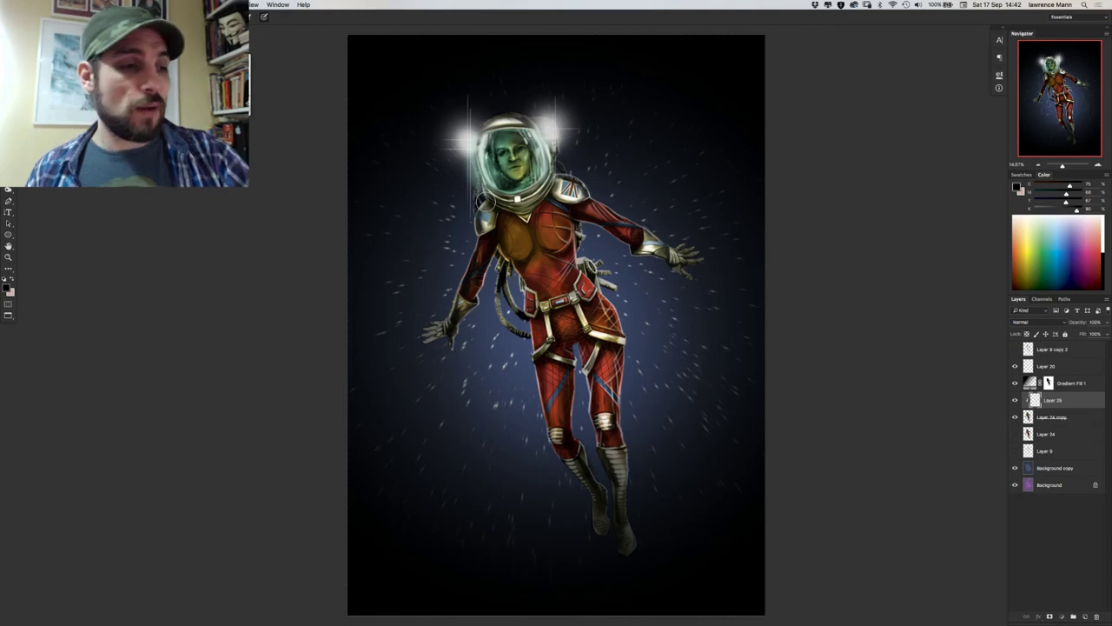
{"action": "right_click", "coordinate": [451, 282]}
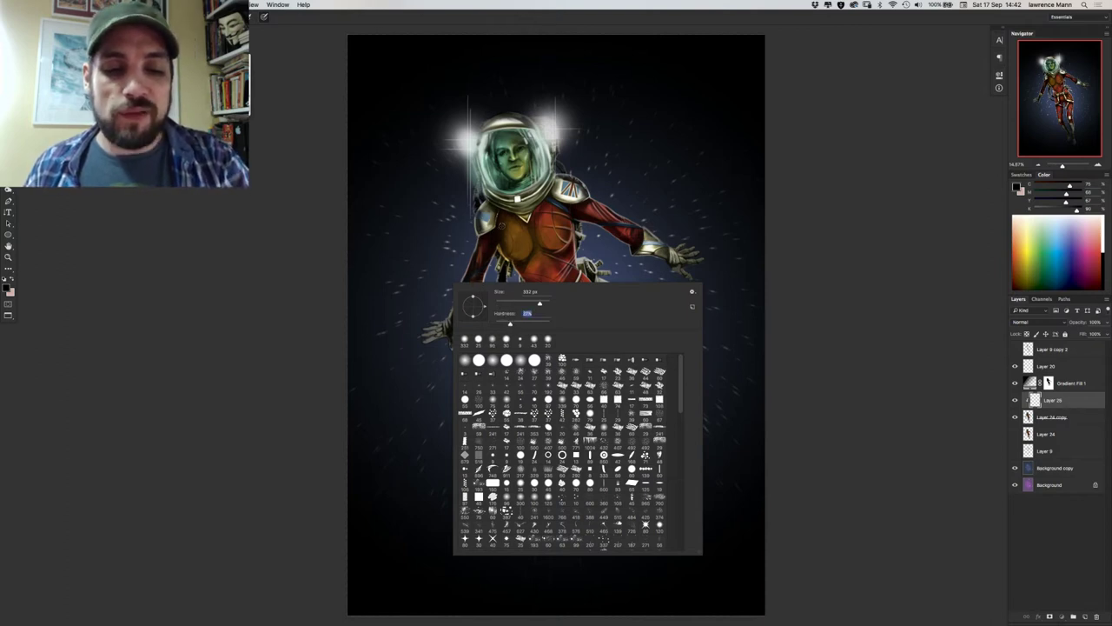
{"action": "key", "text": "Return"}
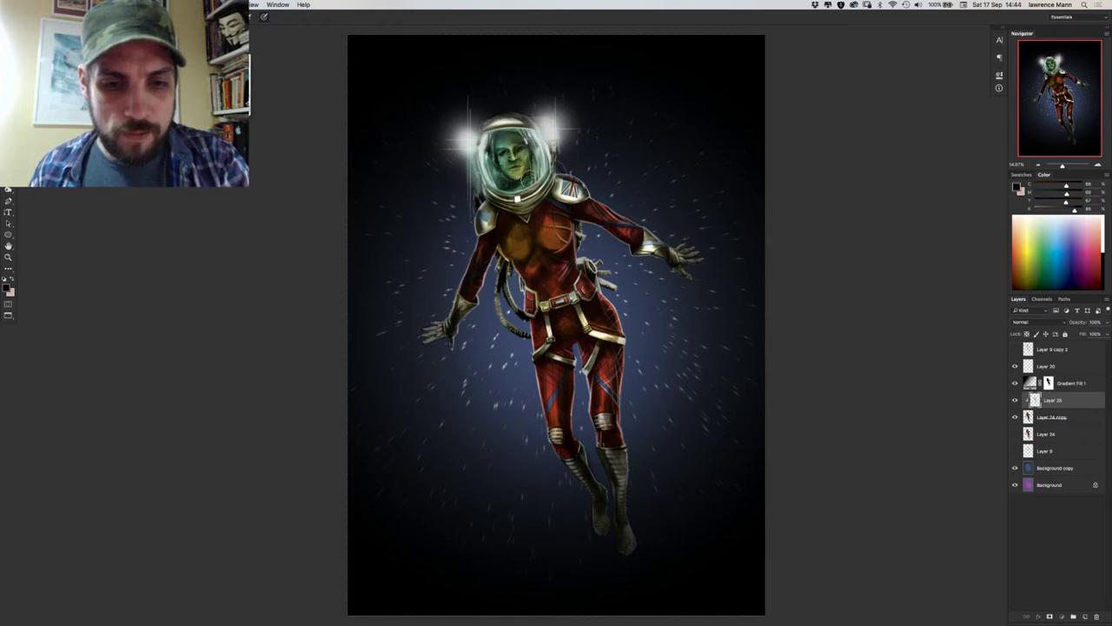
Add a new layer above the clipped shading layer and set the foreground color to white (ffffff).
{"action": "left_click", "coordinate": [1085, 615]}
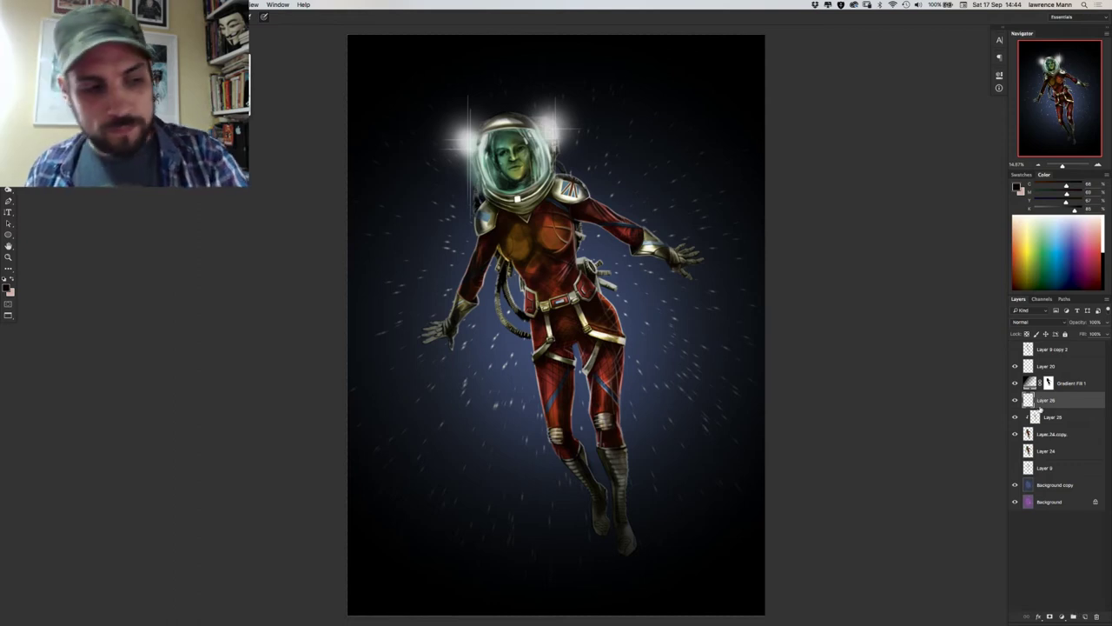
{"action": "left_click", "coordinate": [11, 278]}
{"action": "left_click", "coordinate": [6, 287]}
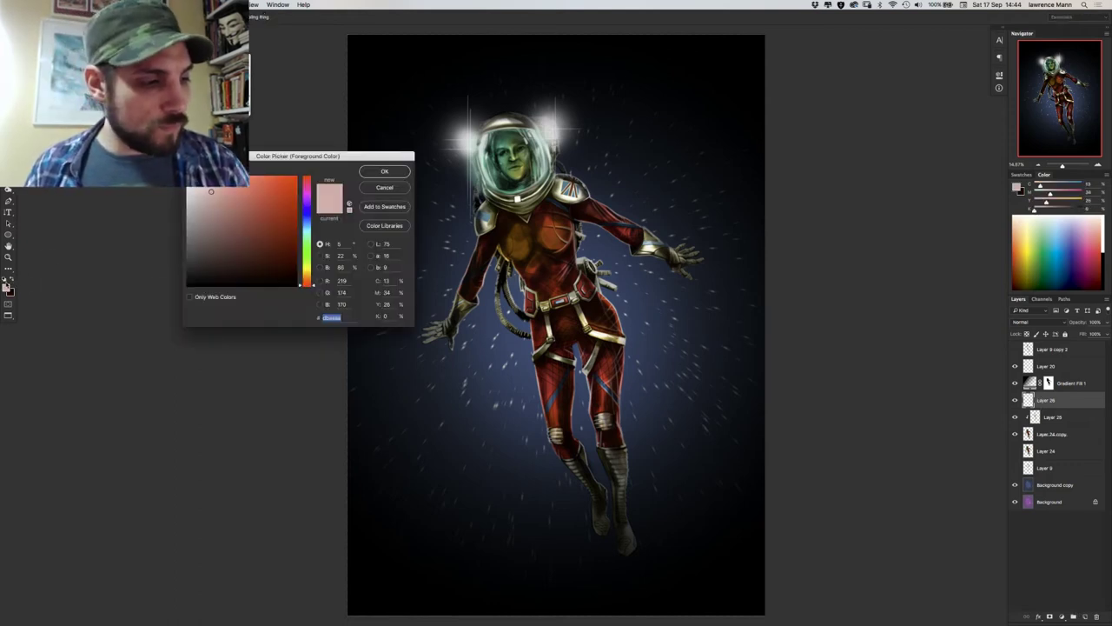
{"action": "type", "text": "ffffff"}
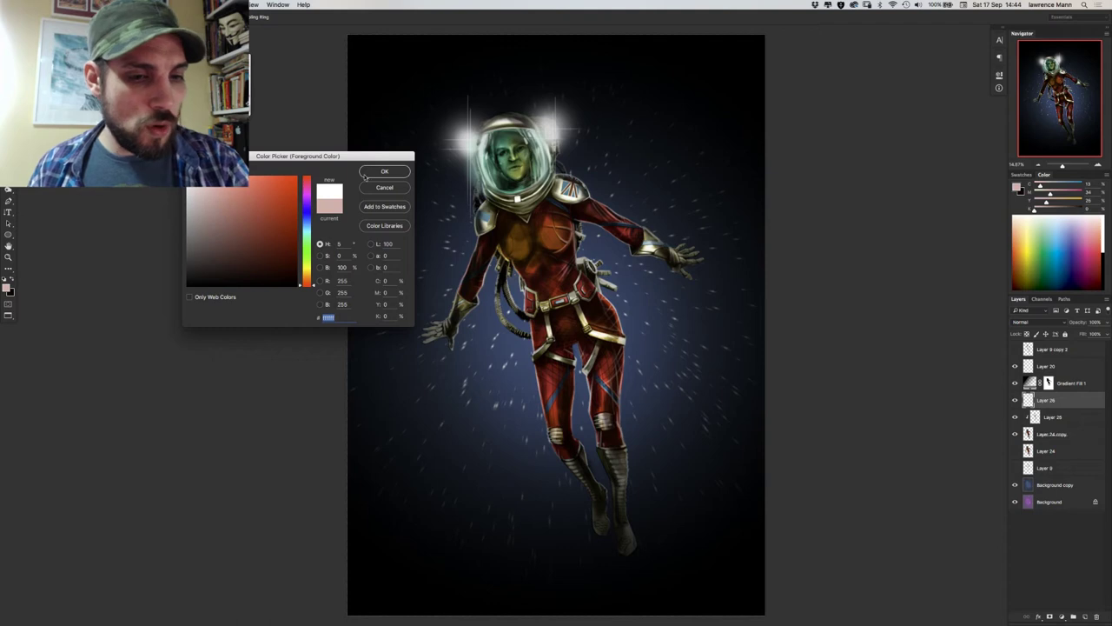
{"action": "left_click", "coordinate": [365, 176]}
Resize the soft brush and paint white highlights along the arms, gloves, shoulder pads and legs.
{"action": "right_click", "coordinate": [483, 254]}
{"action": "left_click", "coordinate": [546, 274]}
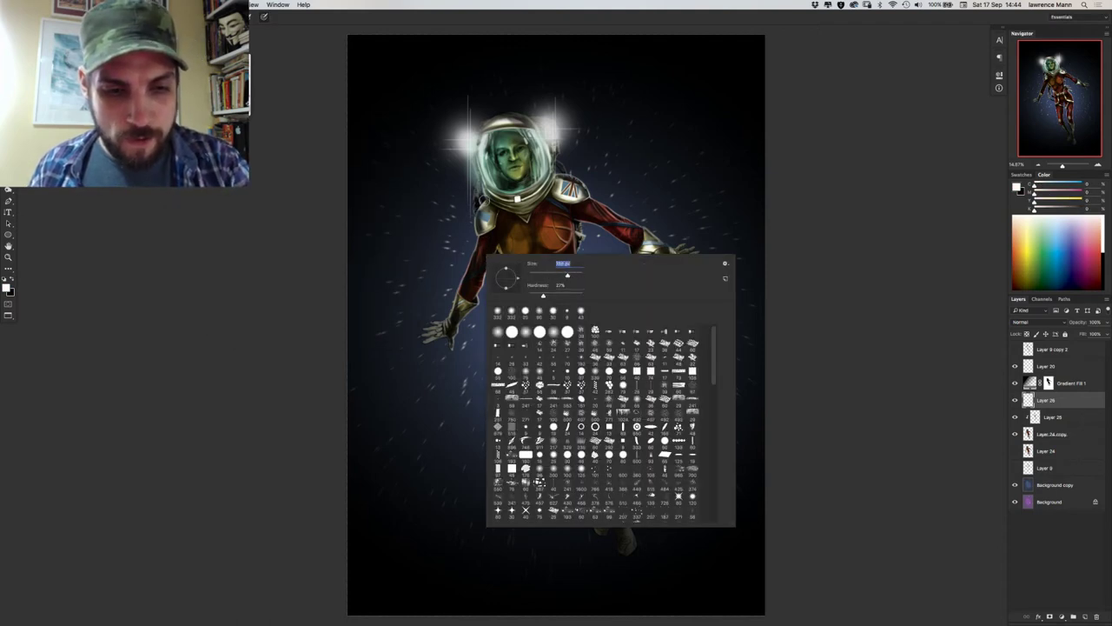
{"action": "left_click", "coordinate": [478, 201]}
{"action": "mouse_move", "coordinate": [480, 201]}
{"action": "left_mouse_down"}
{"action": "mouse_move", "coordinate": [463, 280]}
{"action": "mouse_move", "coordinate": [470, 271]}
{"action": "left_mouse_up"}
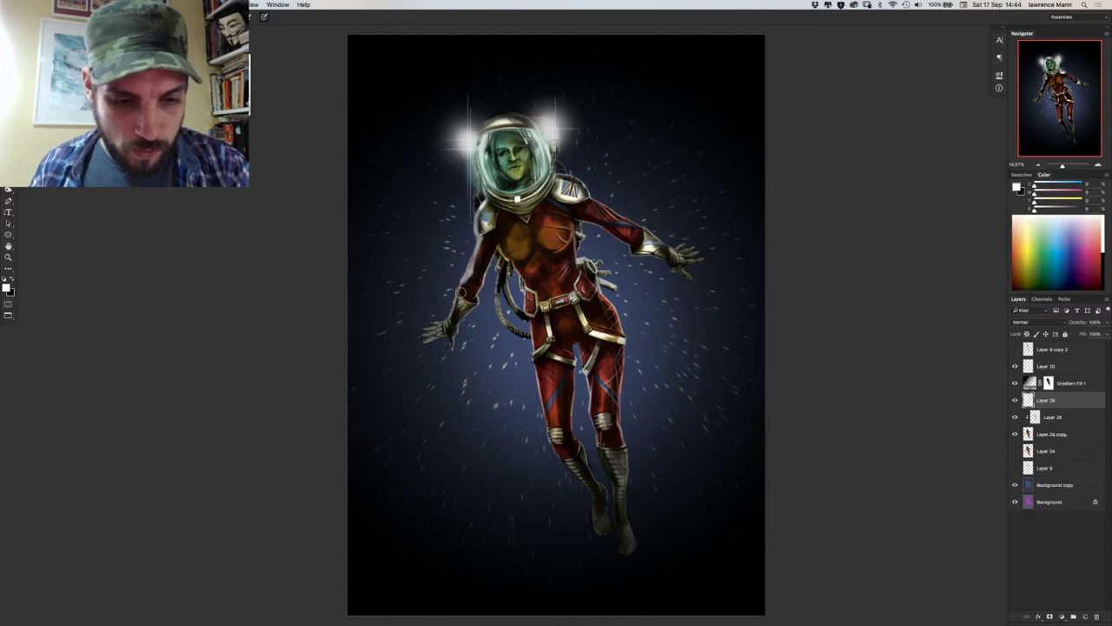
{"action": "mouse_move", "coordinate": [472, 279]}
{"action": "left_mouse_down"}
{"action": "mouse_move", "coordinate": [475, 248]}
{"action": "mouse_move", "coordinate": [448, 323]}
{"action": "mouse_move", "coordinate": [472, 302]}
{"action": "mouse_move", "coordinate": [437, 335]}
{"action": "left_mouse_up"}
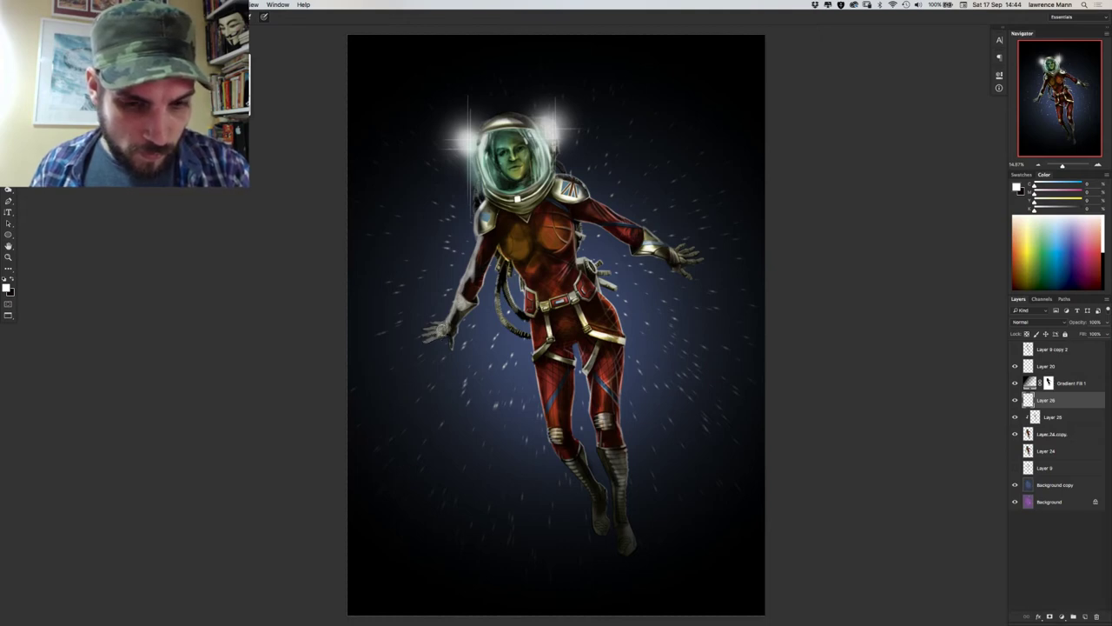
{"action": "left_click_drag", "start_coordinate": [486, 212], "coordinate": [484, 228]}
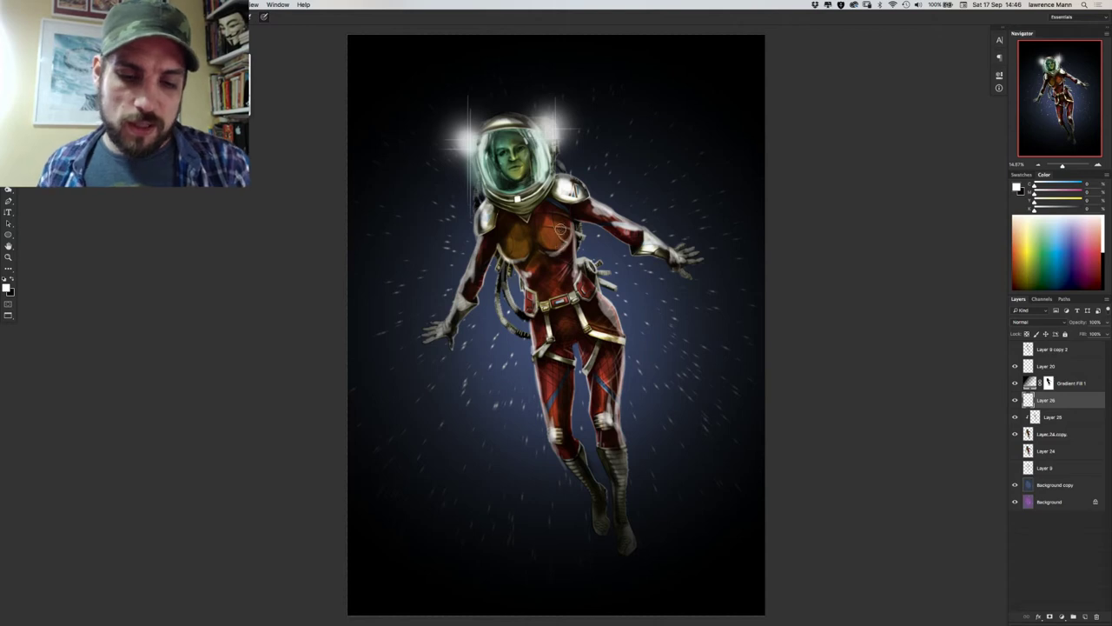
Enlarge the brush and paint broad soft white highlights over the chest, stomach and hips.
{"action": "right_click", "coordinate": [536, 260]}
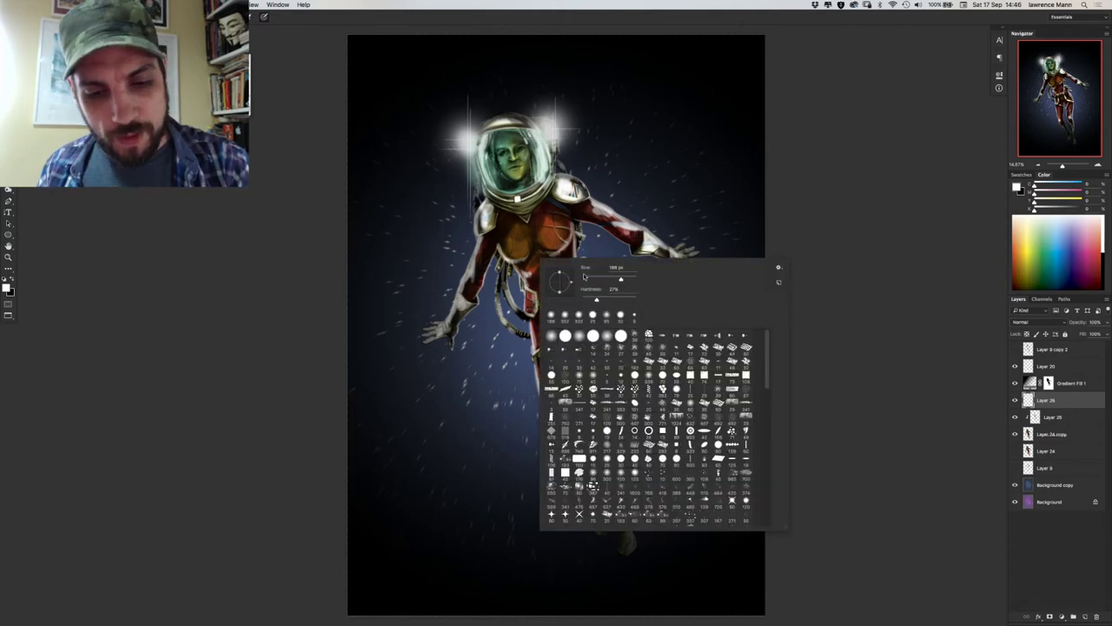
{"action": "left_click", "coordinate": [630, 280]}
{"action": "mouse_move", "coordinate": [566, 233]}
{"action": "left_mouse_down"}
{"action": "mouse_move", "coordinate": [513, 250]}
{"action": "mouse_move", "coordinate": [557, 233]}
{"action": "mouse_move", "coordinate": [516, 245]}
{"action": "mouse_move", "coordinate": [509, 235]}
{"action": "mouse_move", "coordinate": [559, 234]}
{"action": "mouse_move", "coordinate": [563, 267]}
{"action": "mouse_move", "coordinate": [575, 261]}
{"action": "mouse_move", "coordinate": [539, 277]}
{"action": "left_mouse_up"}
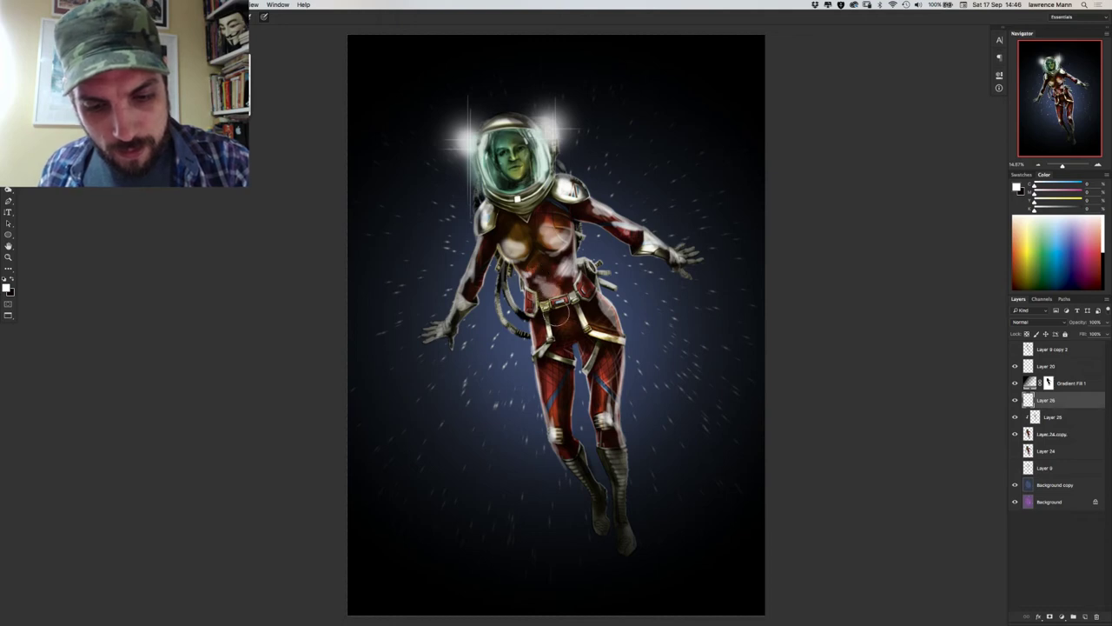
{"action": "mouse_move", "coordinate": [572, 327]}
{"action": "left_mouse_down"}
{"action": "mouse_move", "coordinate": [596, 317]}
{"action": "mouse_move", "coordinate": [598, 301]}
{"action": "left_mouse_up"}
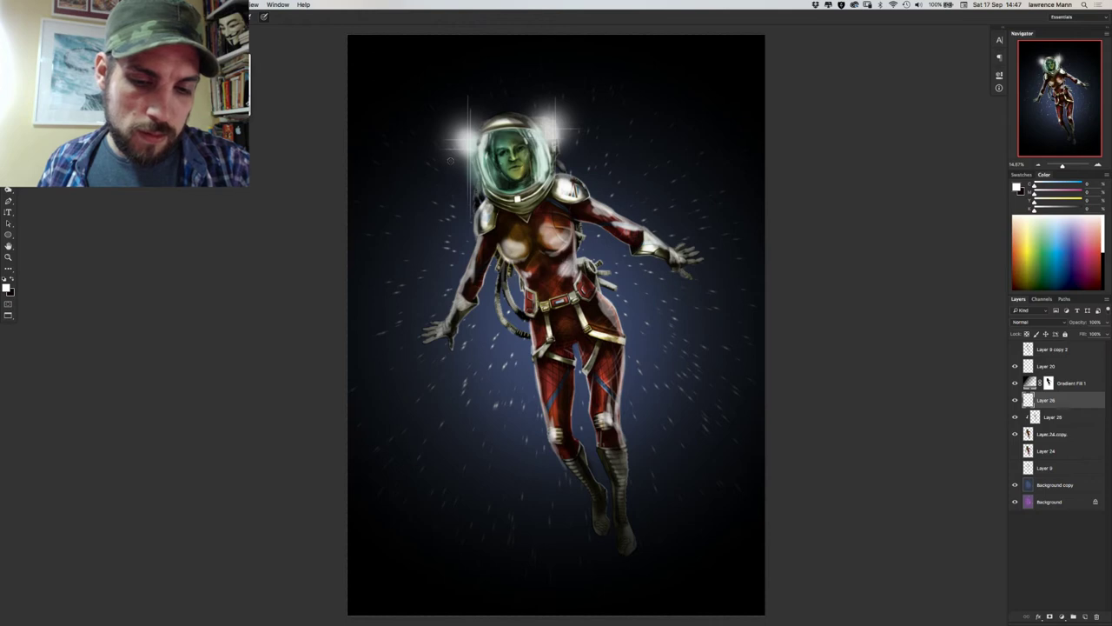
Step back through the last white highlight strokes on the suit.
{"action": "key", "text": "super+alt+z"}
{"action": "key", "text": "super+alt+z"}
{"action": "key", "text": "super+alt+z"}
{"action": "key", "text": "super+alt+z"}
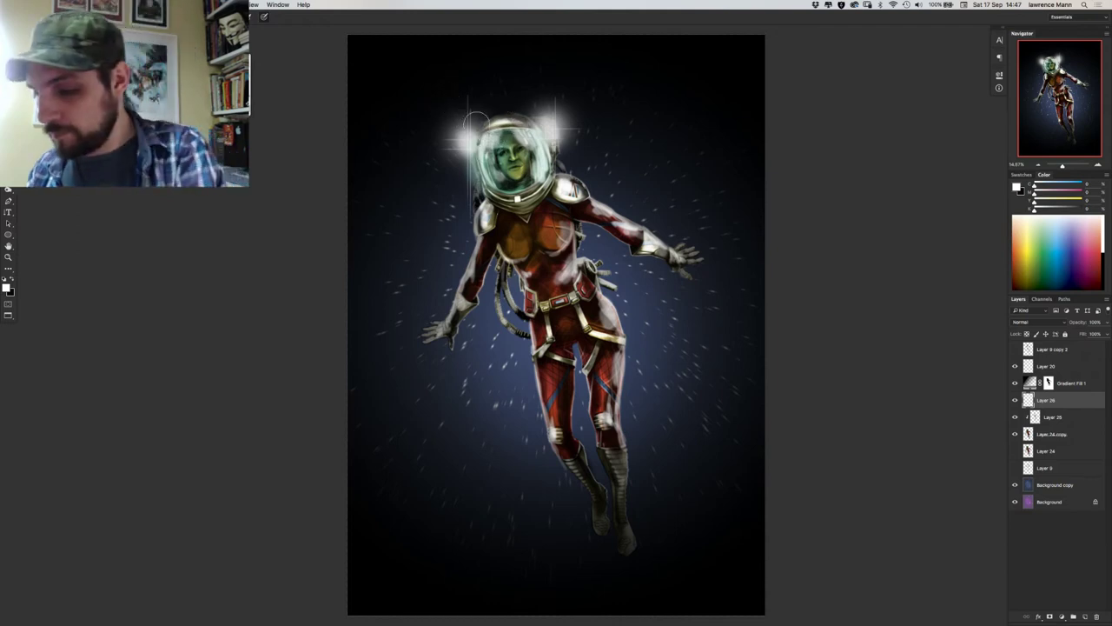
Add a new layer directly above Background copy and enlarge the soft brush for painting background glows.
{"action": "left_click", "coordinate": [1056, 484]}
{"action": "left_click", "coordinate": [1075, 616]}
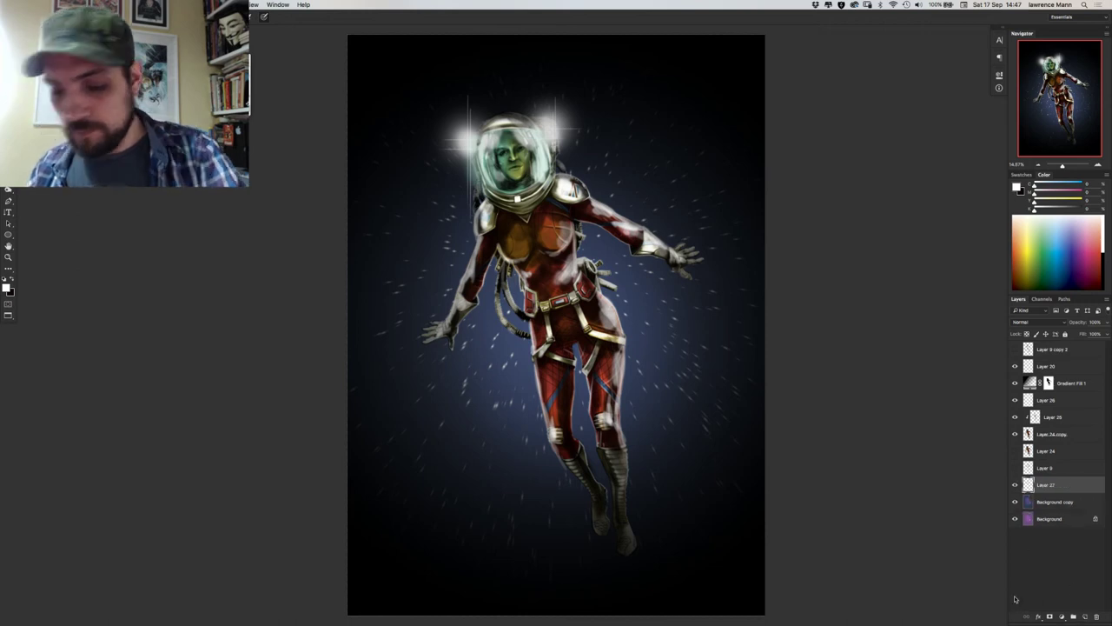
{"action": "right_click", "coordinate": [433, 228]}
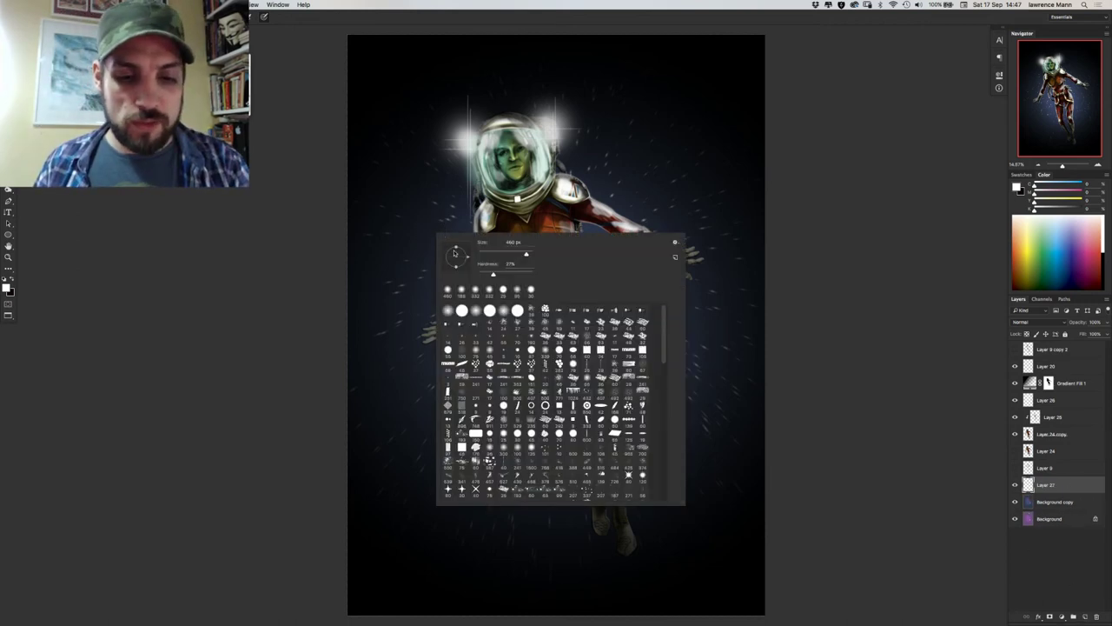
{"action": "left_click_drag", "start_coordinate": [528, 252], "coordinate": [532, 253]}
Mix a muted purple and a grey-green, and paint soft glows behind the lowered arm and beside the legs.
{"action": "left_click", "coordinate": [1046, 187]}
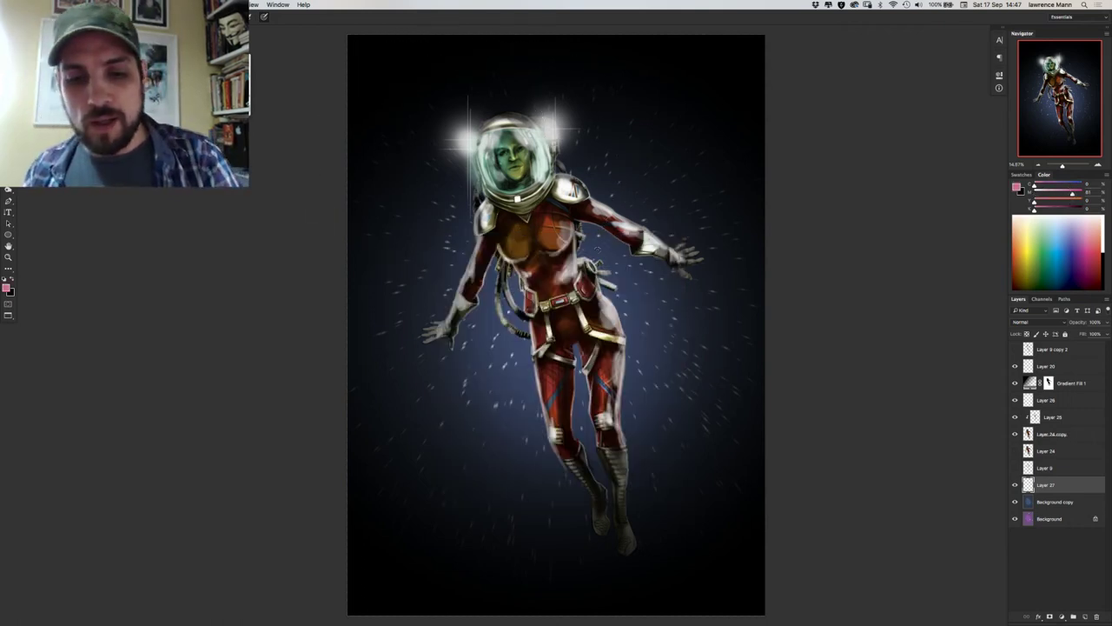
{"action": "left_click", "coordinate": [594, 250], "text": "alt"}
{"action": "left_click_drag", "start_coordinate": [1076, 185], "coordinate": [1060, 186]}
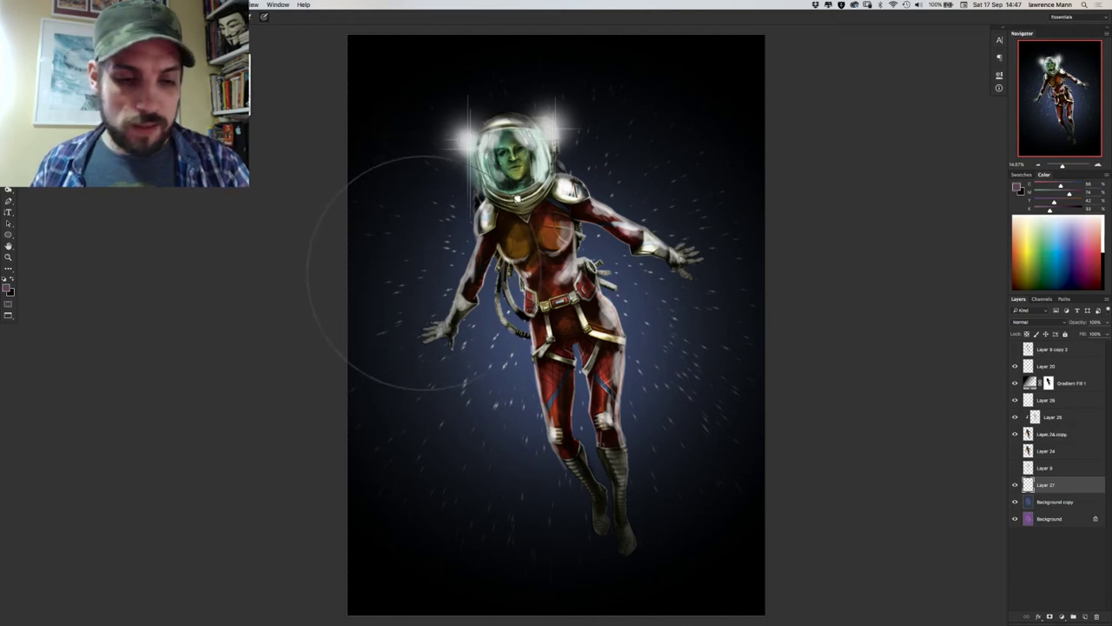
{"action": "left_click_drag", "start_coordinate": [422, 273], "coordinate": [426, 278]}
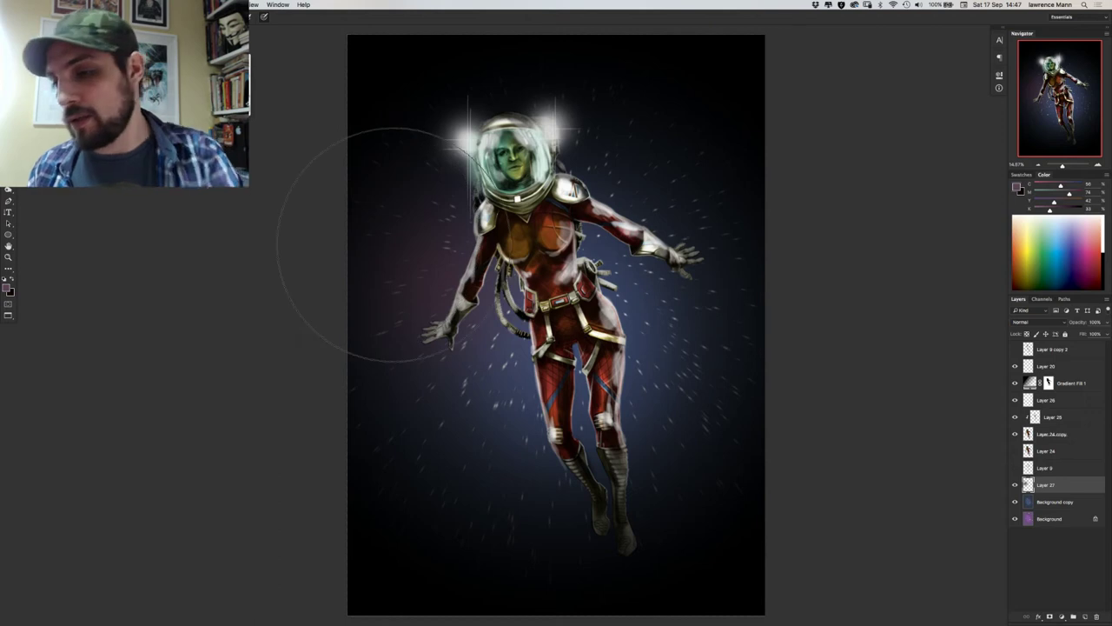
{"action": "left_click", "coordinate": [1041, 192]}
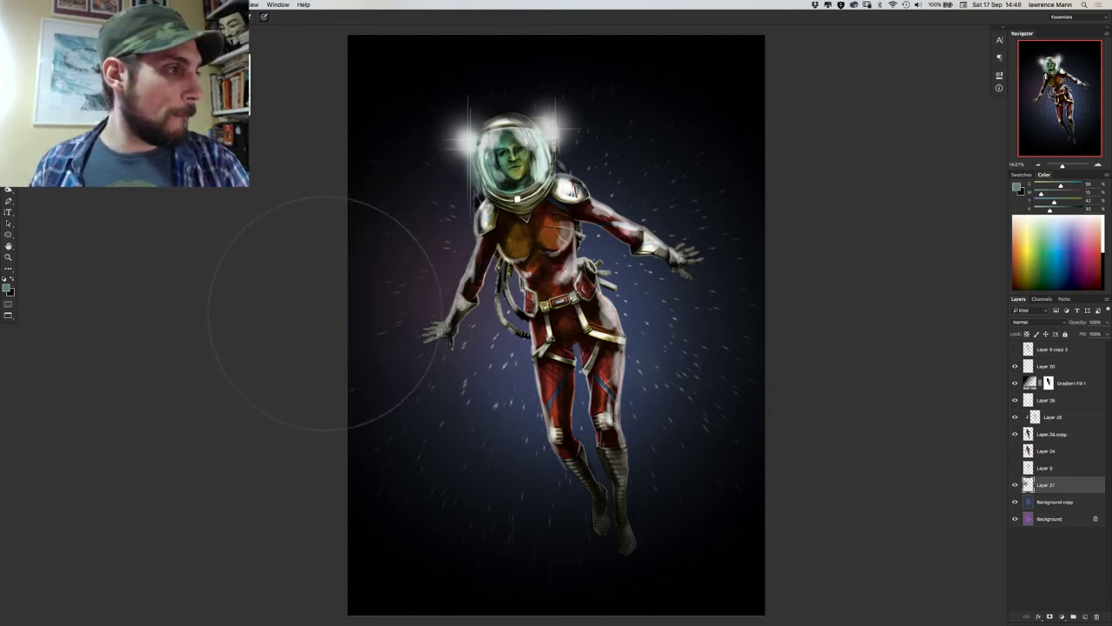
{"action": "key", "text": "super+z"}
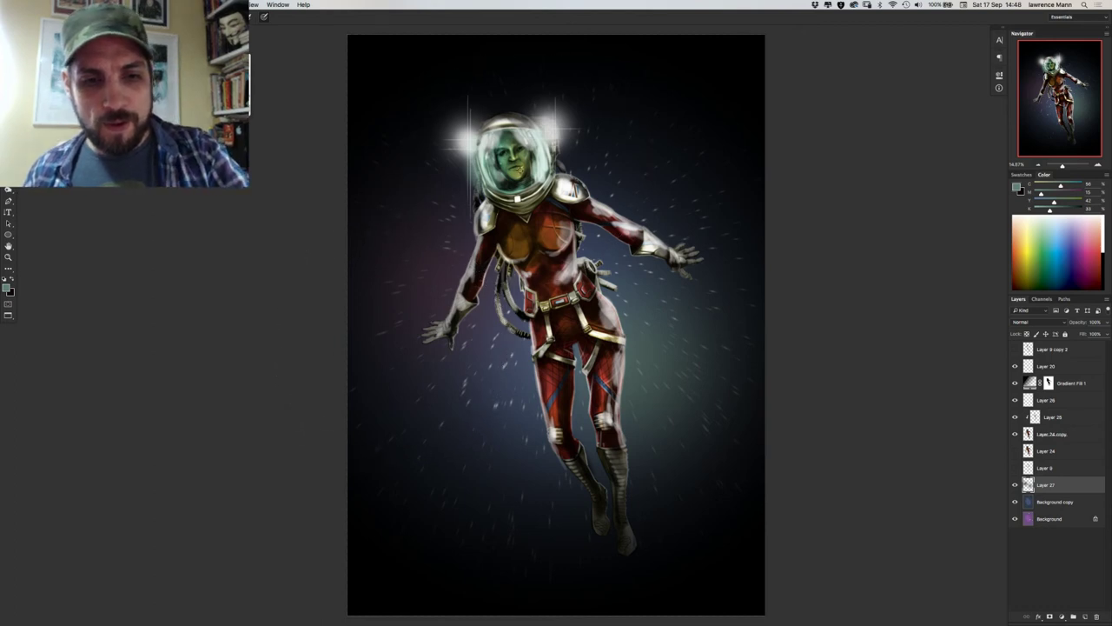
Pick a bright blue and paint soft blue glows in the background near the feet and behind the outstretched arm.
{"action": "left_click", "coordinate": [520, 171], "text": "alt"}
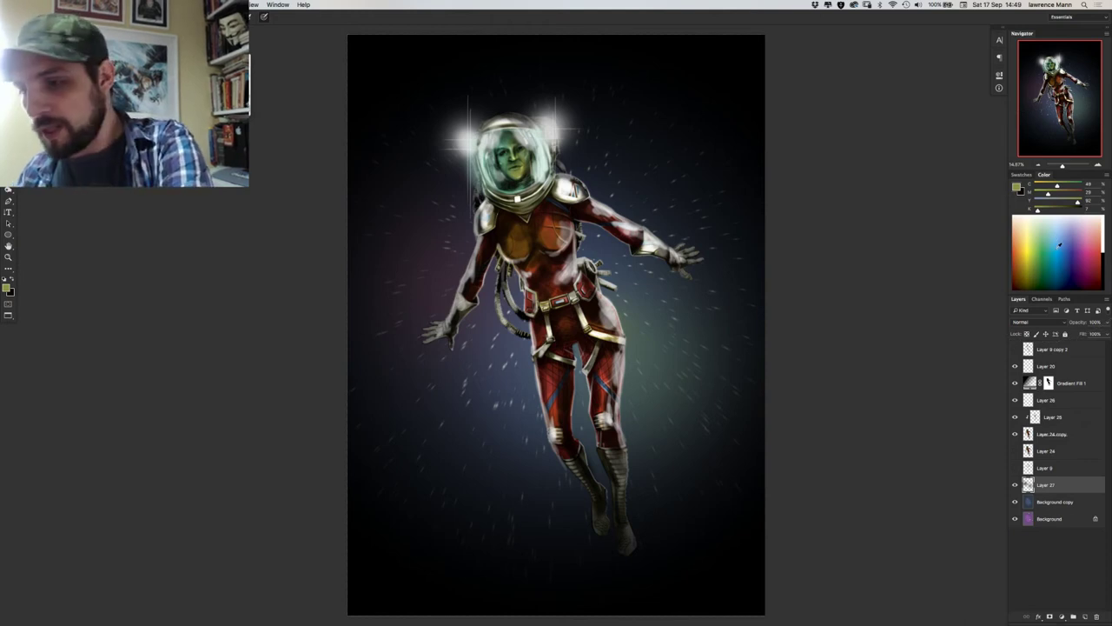
{"action": "left_click", "coordinate": [1058, 246]}
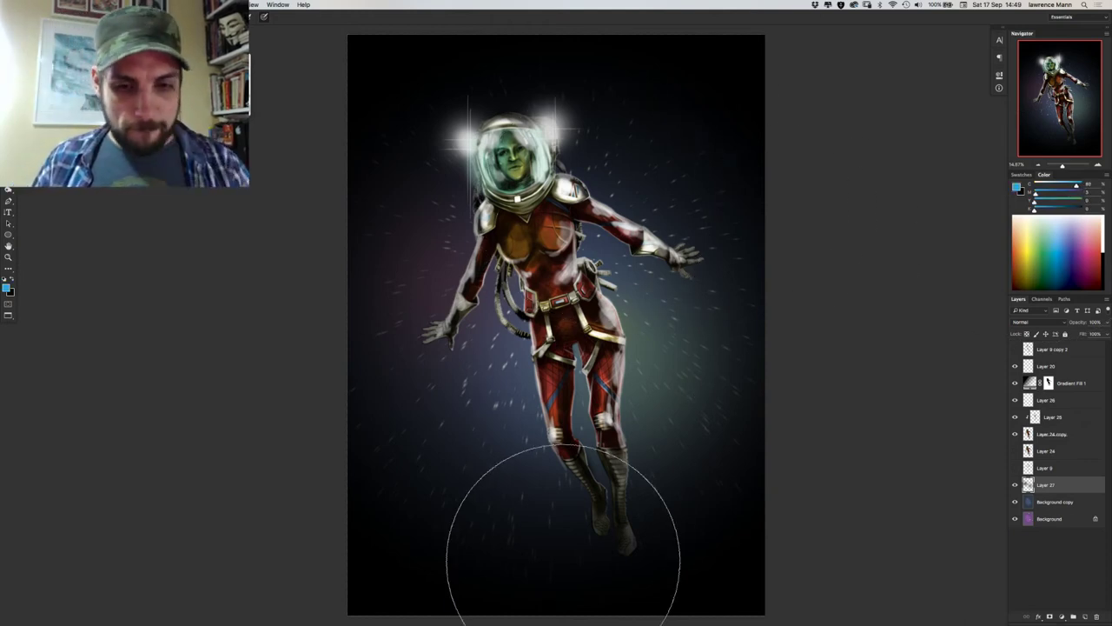
{"action": "left_click", "coordinate": [563, 557]}
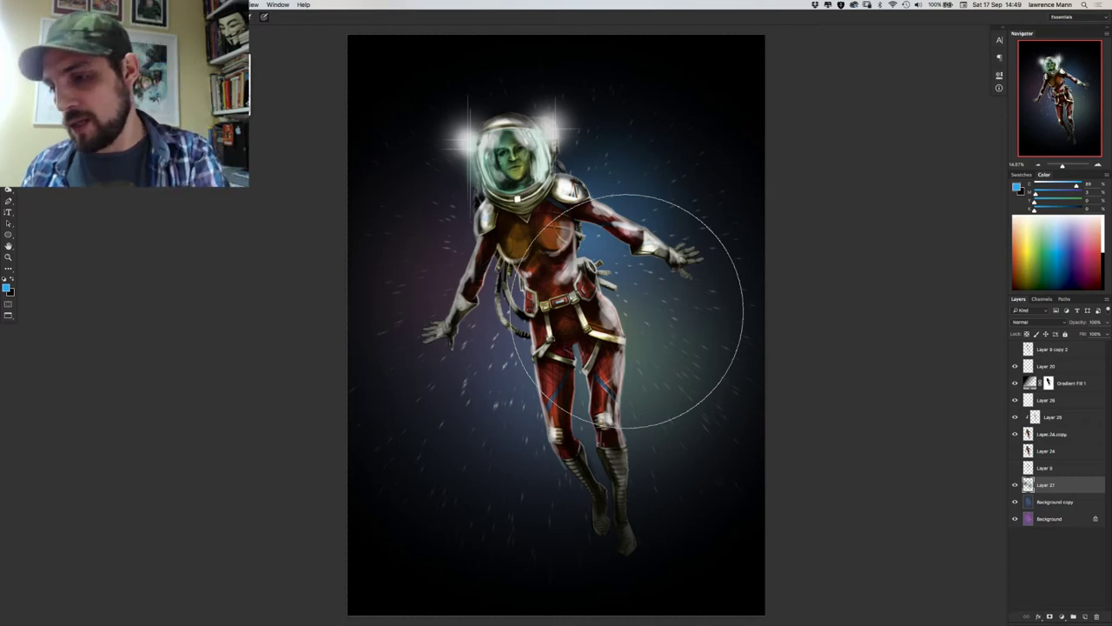
Add a layer above the colored glows, paint soft white light behind the legs, and set its blend mode to Overlay.
{"action": "left_click", "coordinate": [1084, 616]}
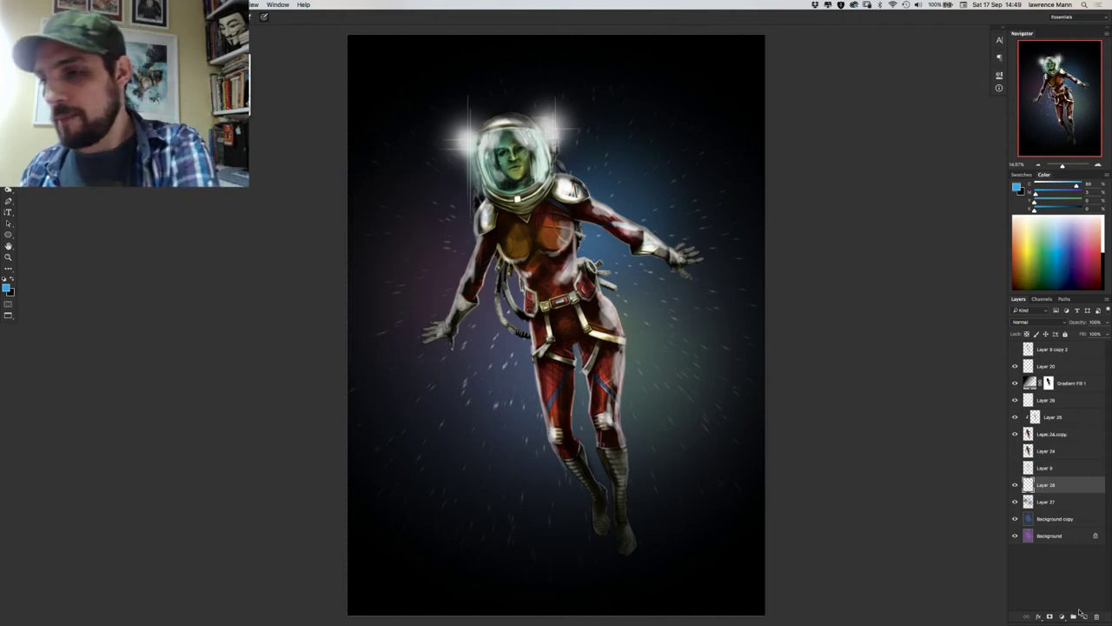
{"action": "left_click", "coordinate": [1104, 219]}
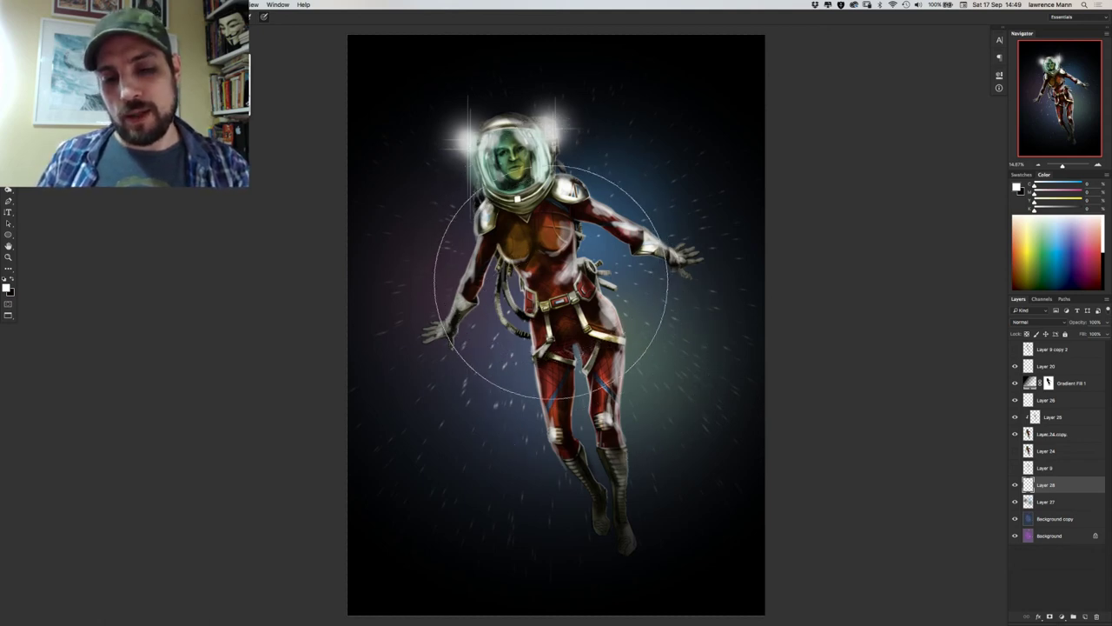
{"action": "left_click", "coordinate": [608, 434]}
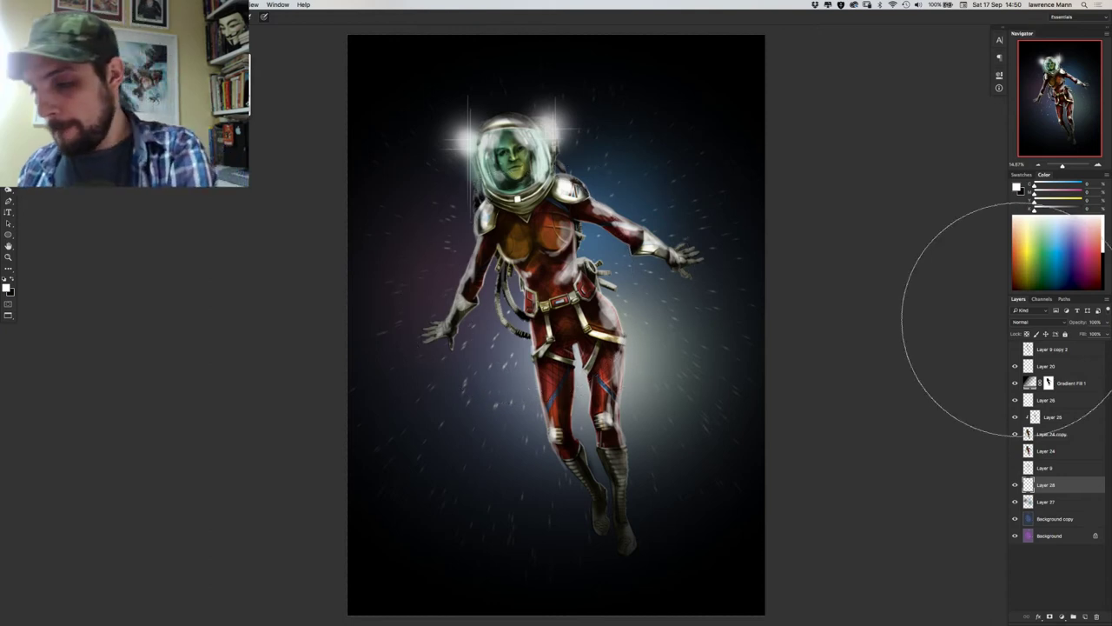
{"action": "left_click", "coordinate": [1020, 322]}
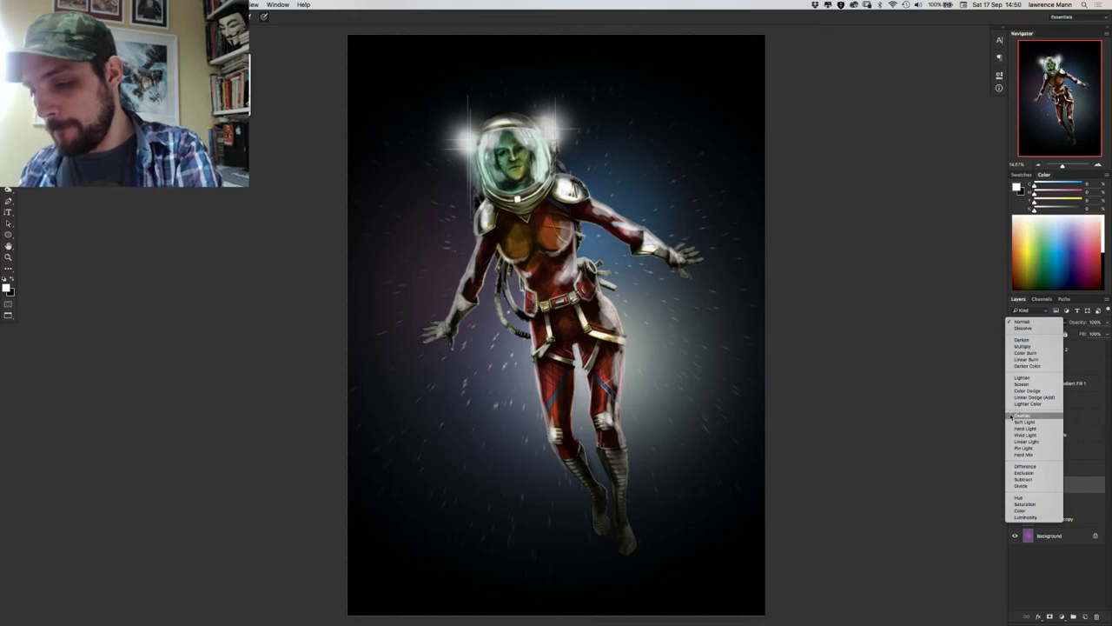
{"action": "left_click", "coordinate": [1022, 416]}
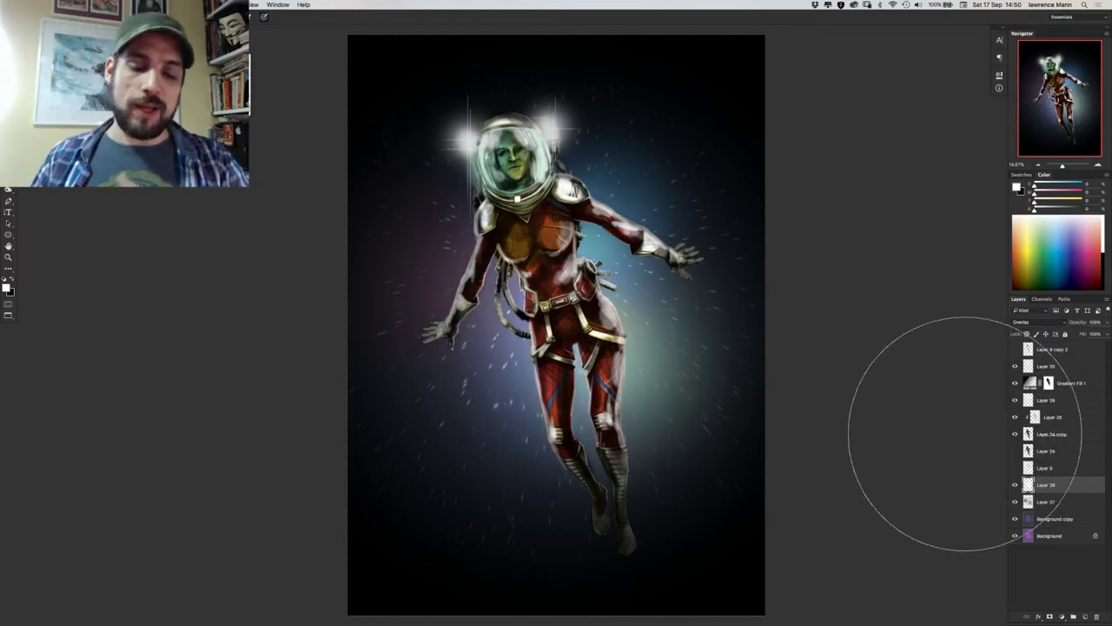
Try the Screen, Color Dodge, Linear Dodge (Add) and Lighter Color blend modes on the white light layer, and return it to Overlay.
{"action": "left_click", "coordinate": [1025, 323]}
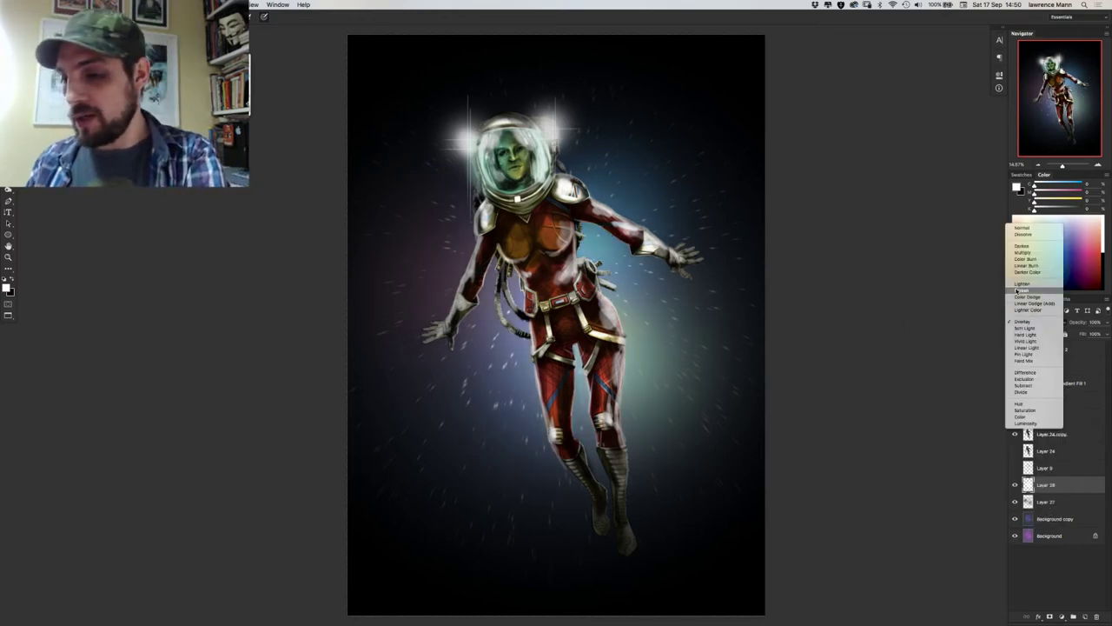
{"action": "left_click", "coordinate": [1022, 307]}
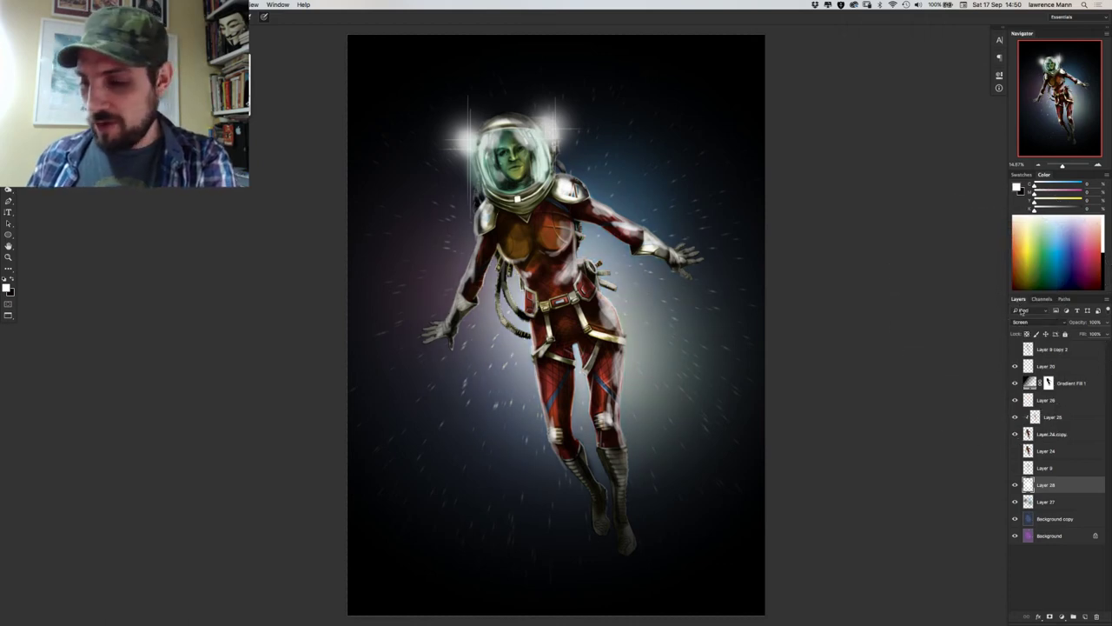
{"action": "left_click", "coordinate": [1023, 323]}
{"action": "left_click", "coordinate": [1025, 328]}
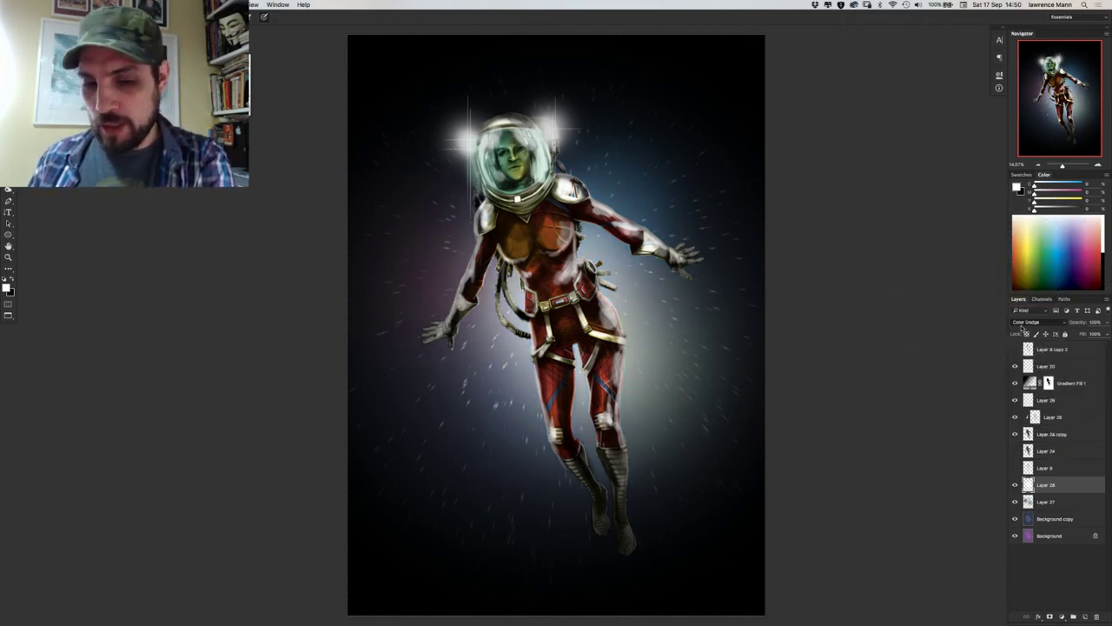
{"action": "left_click", "coordinate": [1024, 323]}
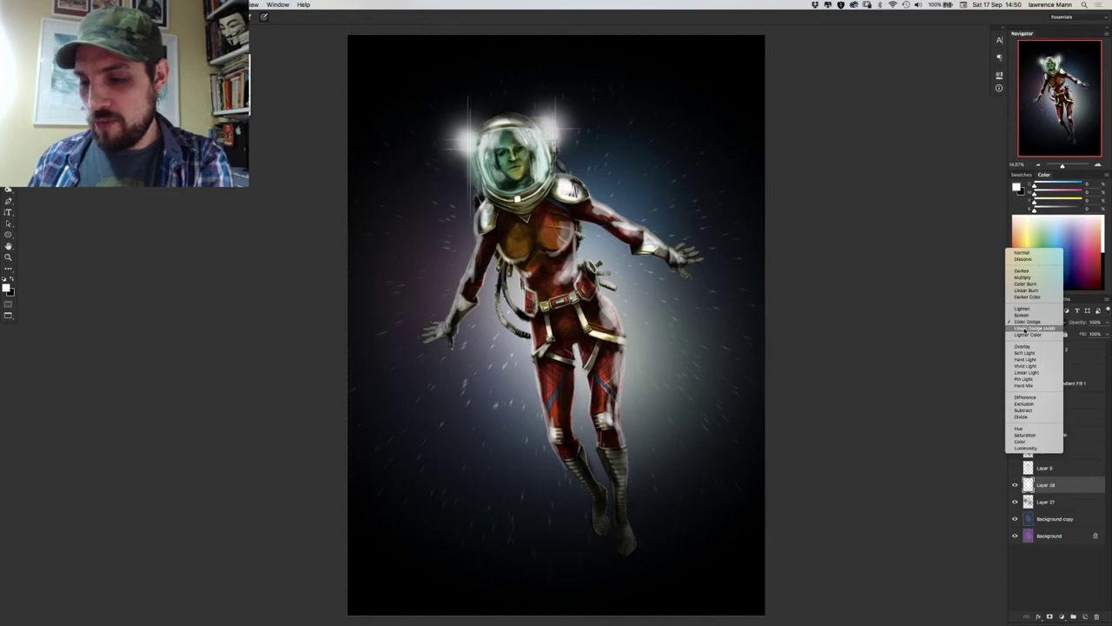
{"action": "left_click", "coordinate": [1026, 328]}
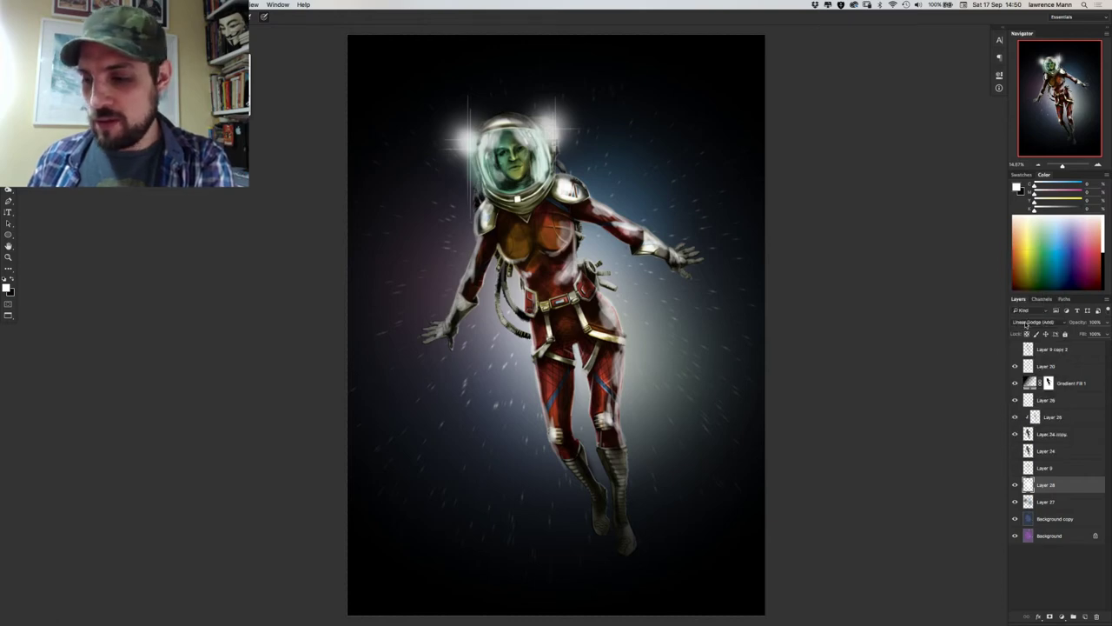
{"action": "left_click", "coordinate": [1026, 323]}
{"action": "left_click", "coordinate": [1027, 327]}
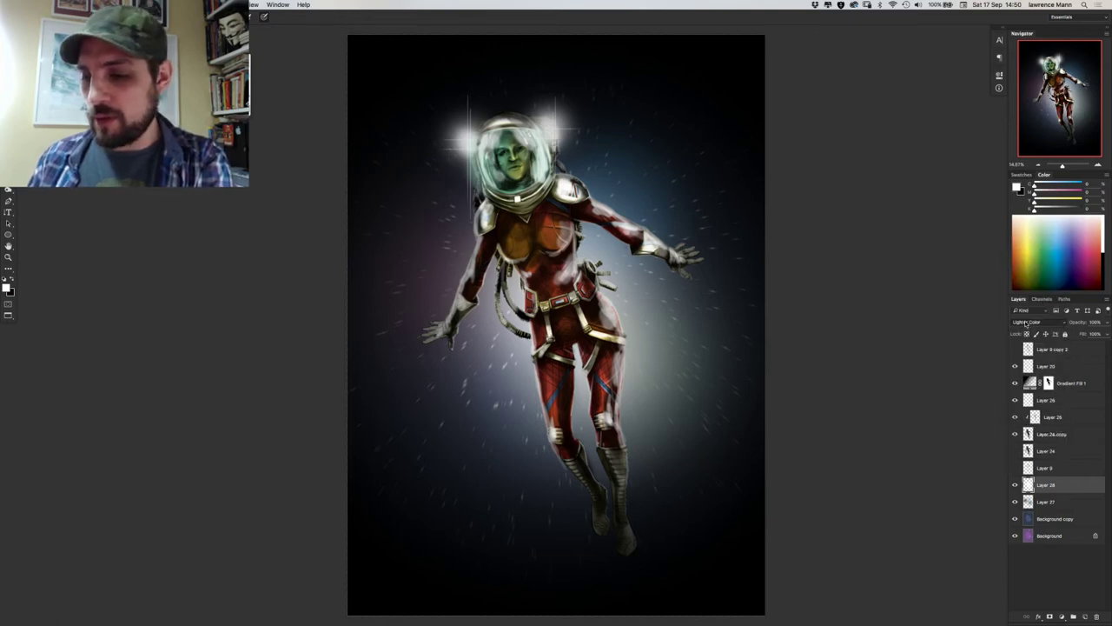
{"action": "left_click", "coordinate": [1026, 323]}
{"action": "left_click", "coordinate": [1026, 330]}
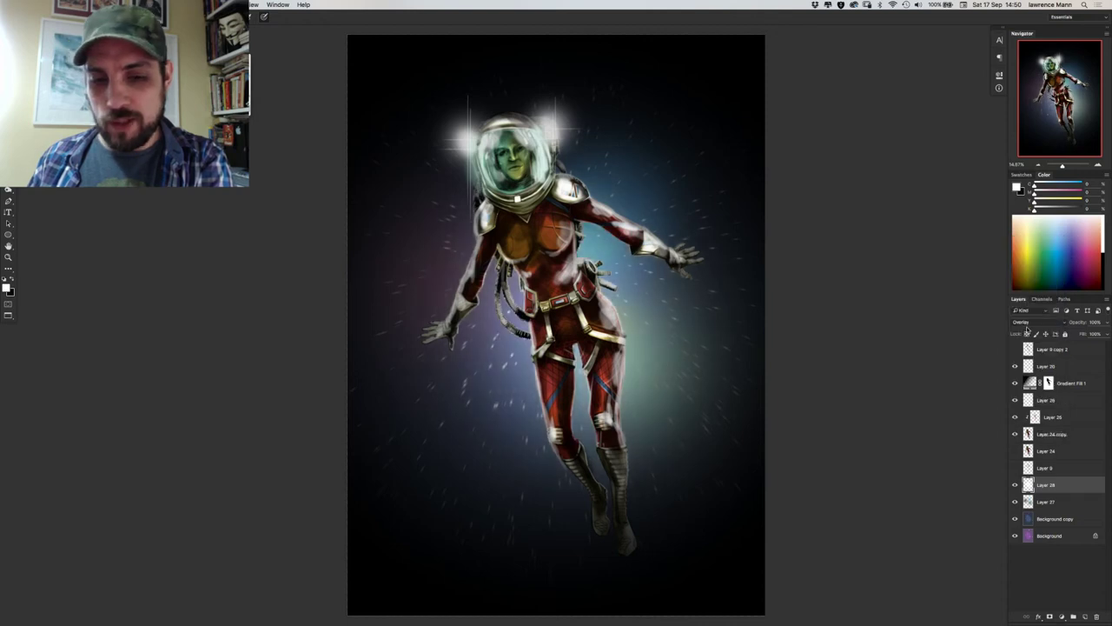
Try the white light layer in Soft Light, Hard Light, Vivid Light, Linear Light, Pin Light, Hard Mix and Difference blend modes.
{"action": "left_click", "coordinate": [1026, 326]}
{"action": "left_click", "coordinate": [1023, 328]}
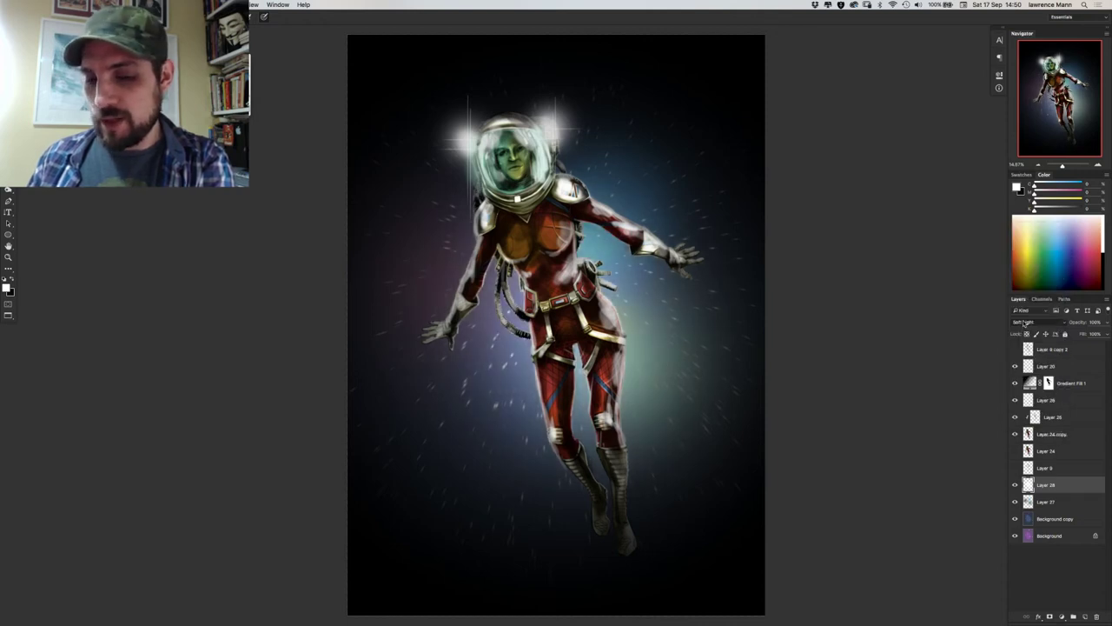
{"action": "left_click", "coordinate": [1023, 323]}
{"action": "left_click", "coordinate": [1025, 328]}
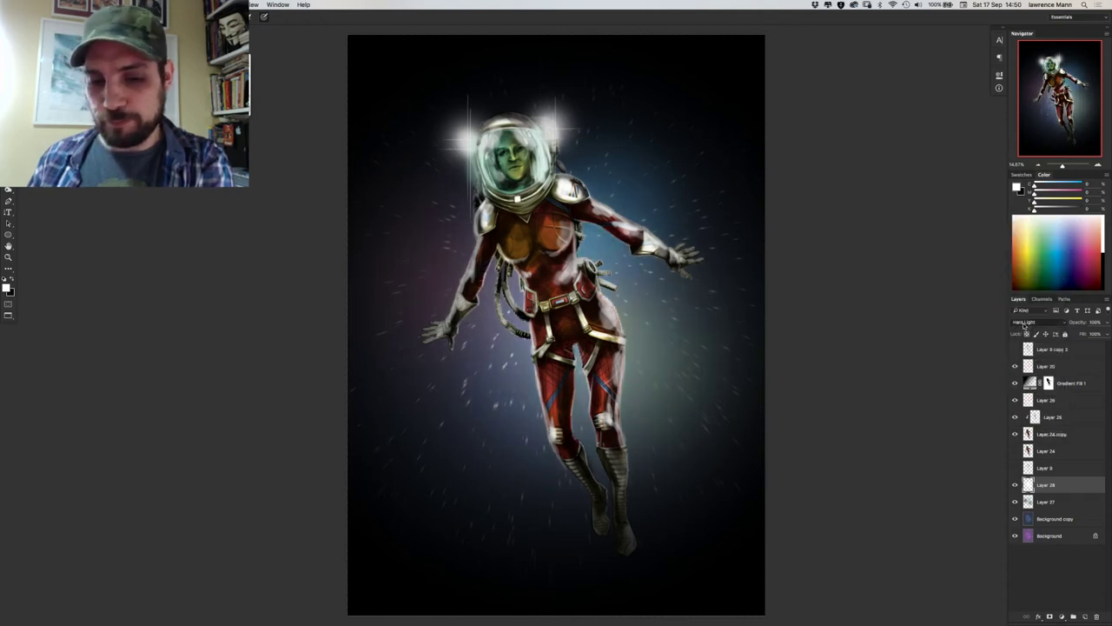
{"action": "left_click", "coordinate": [1023, 322]}
{"action": "left_click", "coordinate": [1023, 327]}
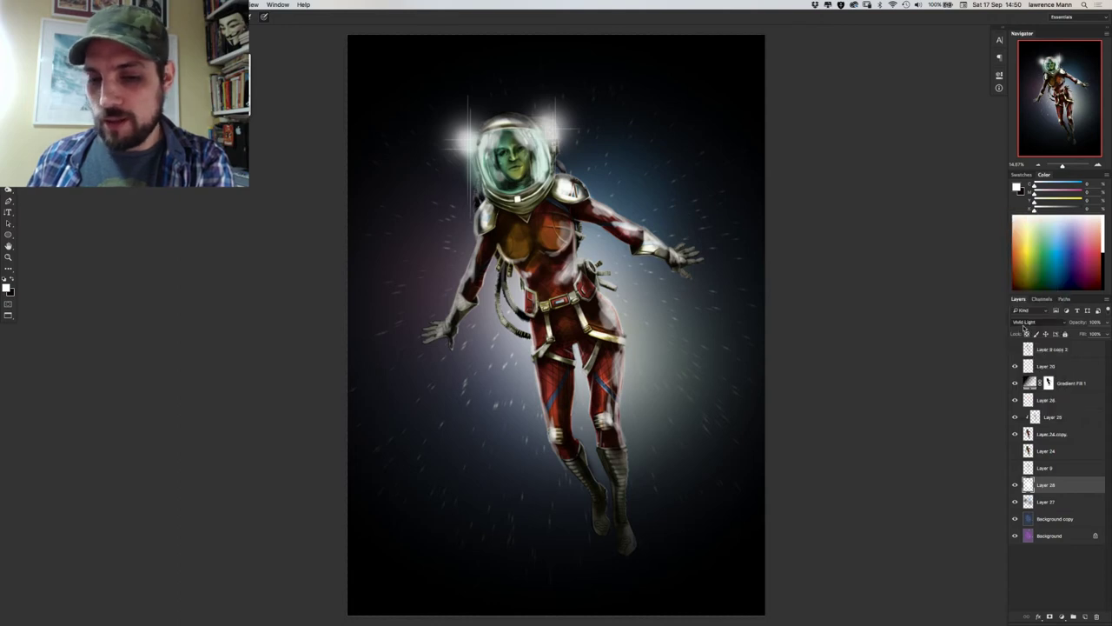
{"action": "left_click", "coordinate": [1023, 322]}
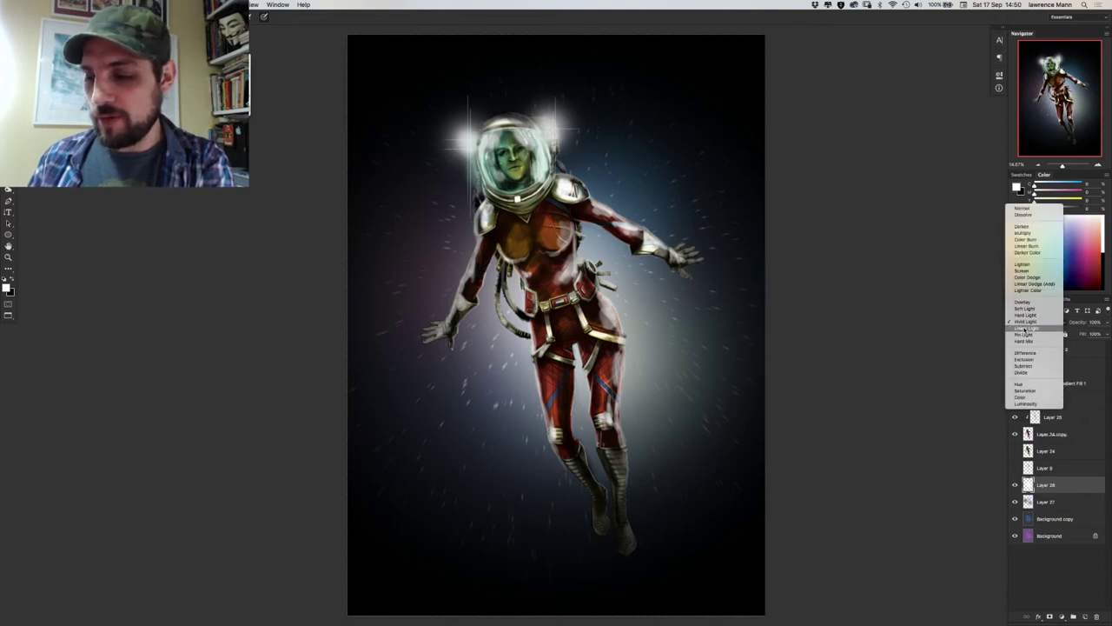
{"action": "left_click", "coordinate": [1026, 327]}
{"action": "left_click", "coordinate": [1025, 324]}
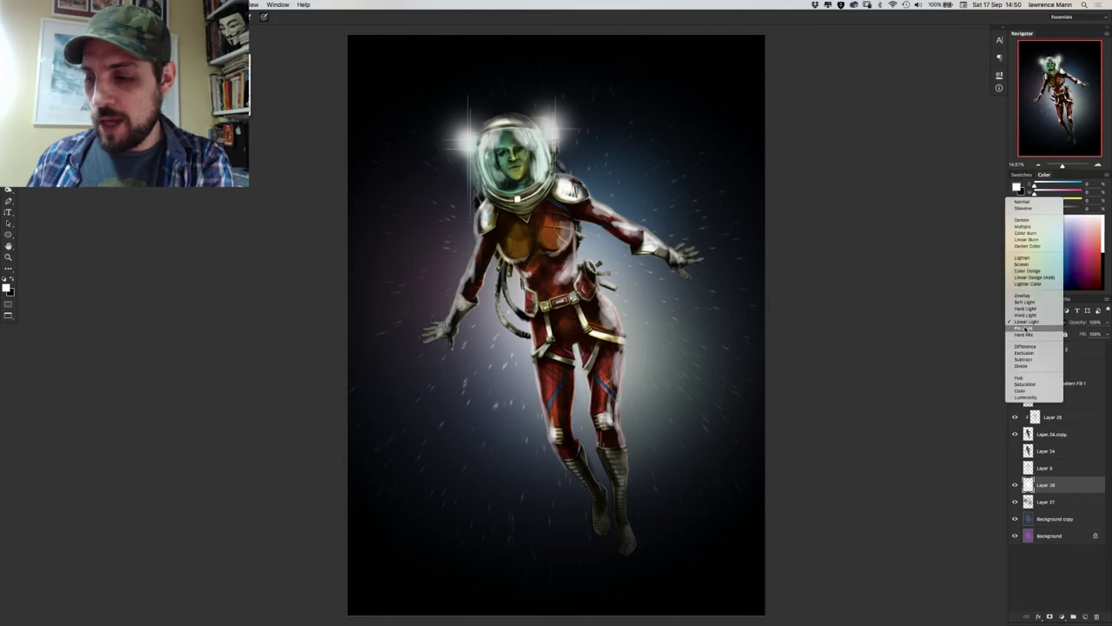
{"action": "left_click", "coordinate": [1026, 328]}
{"action": "left_click", "coordinate": [1024, 325]}
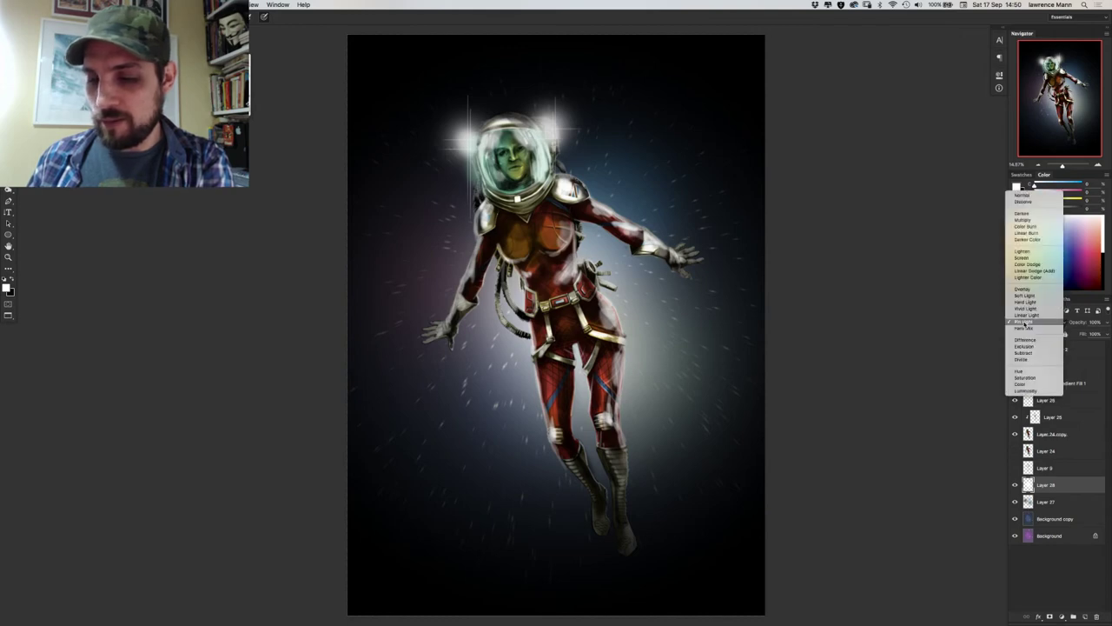
{"action": "left_click", "coordinate": [1025, 329]}
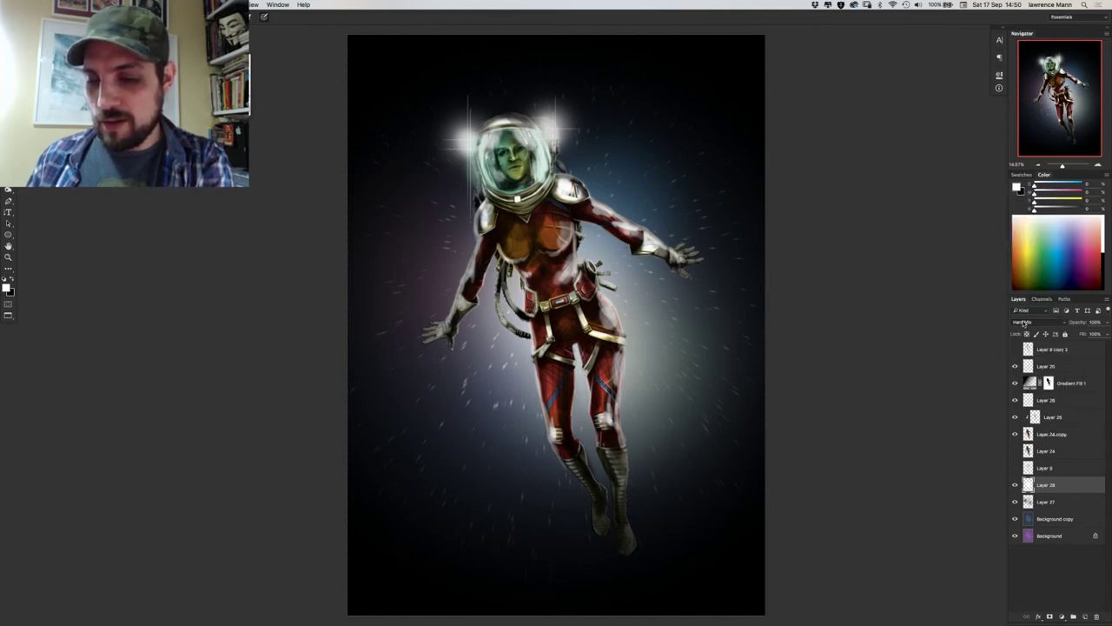
{"action": "left_click", "coordinate": [1025, 322]}
{"action": "left_click", "coordinate": [1025, 327]}
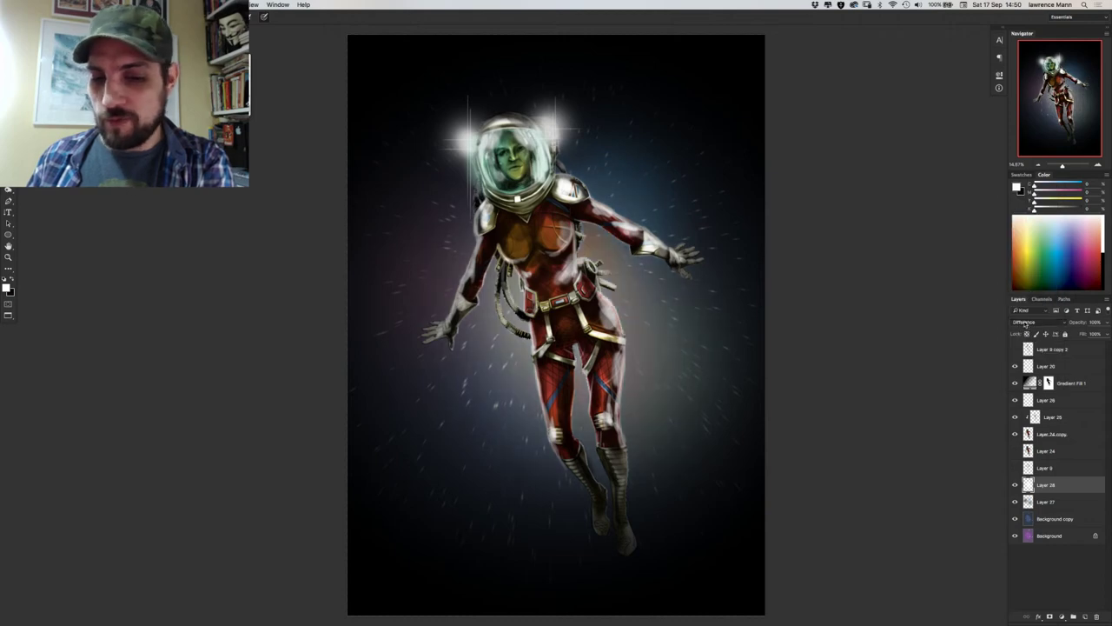
Compare Screen, Lighten, Color Dodge, Linear Dodge (Add), Lighter Color and Multiply as blend modes for the white light layer.
{"action": "left_click", "coordinate": [1025, 323]}
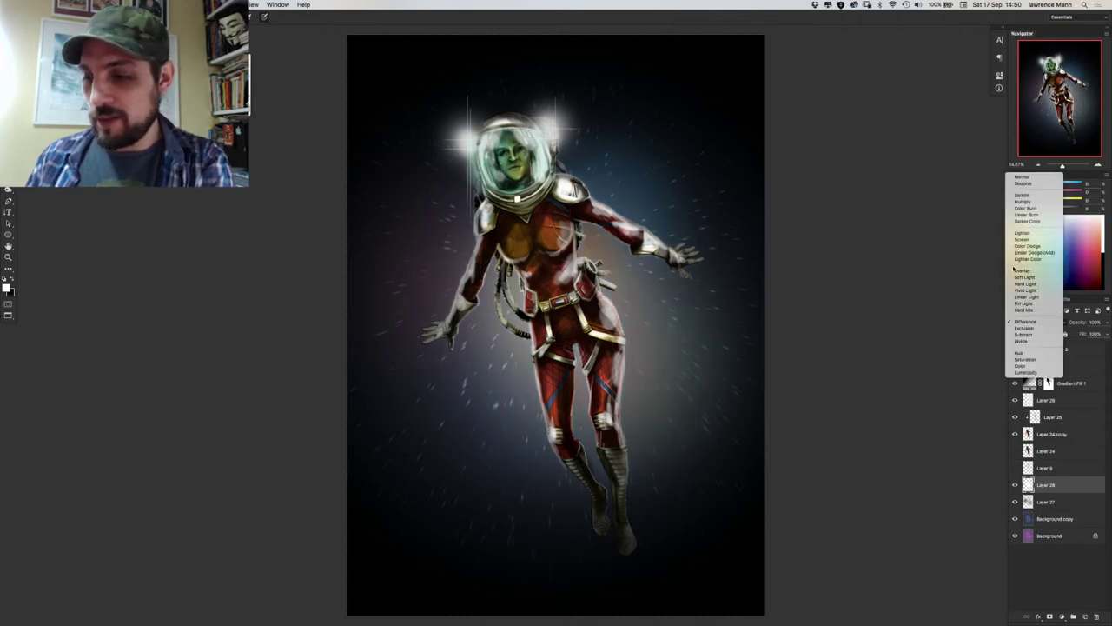
{"action": "left_click", "coordinate": [1018, 240]}
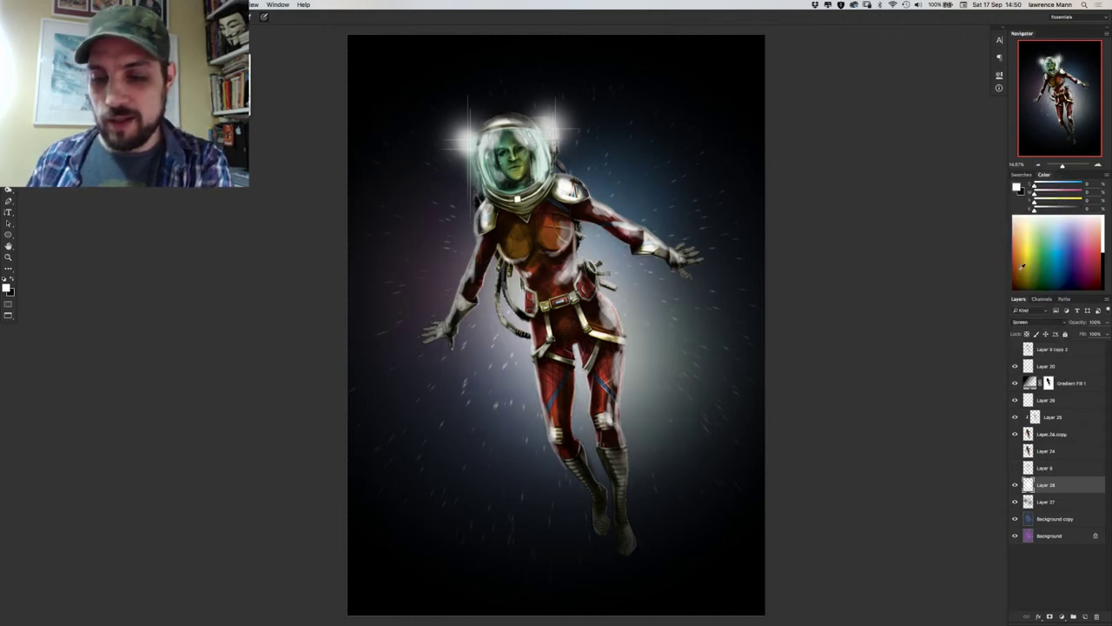
{"action": "left_click", "coordinate": [1017, 321]}
{"action": "left_click", "coordinate": [1013, 314]}
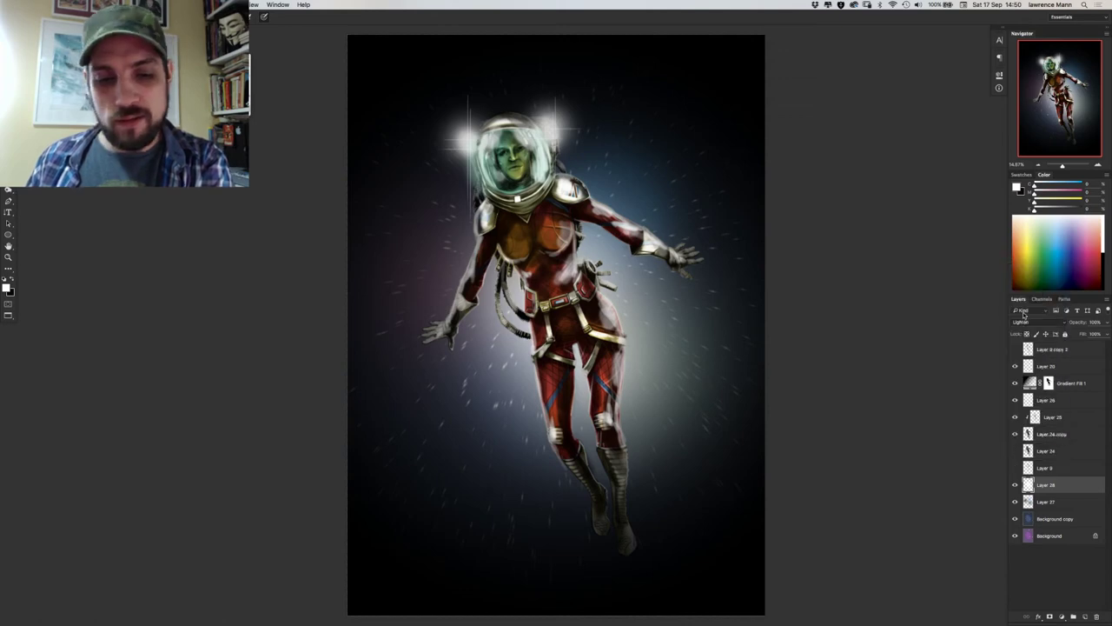
{"action": "left_click", "coordinate": [1027, 322]}
{"action": "left_click", "coordinate": [1025, 328]}
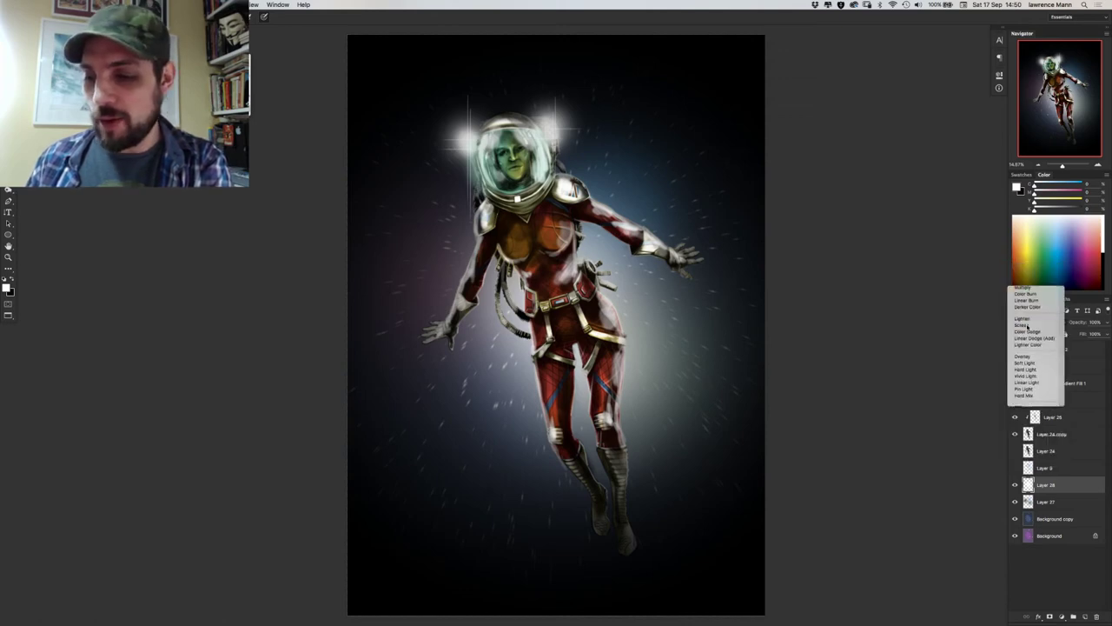
{"action": "left_click", "coordinate": [1024, 321]}
{"action": "left_click", "coordinate": [1026, 329]}
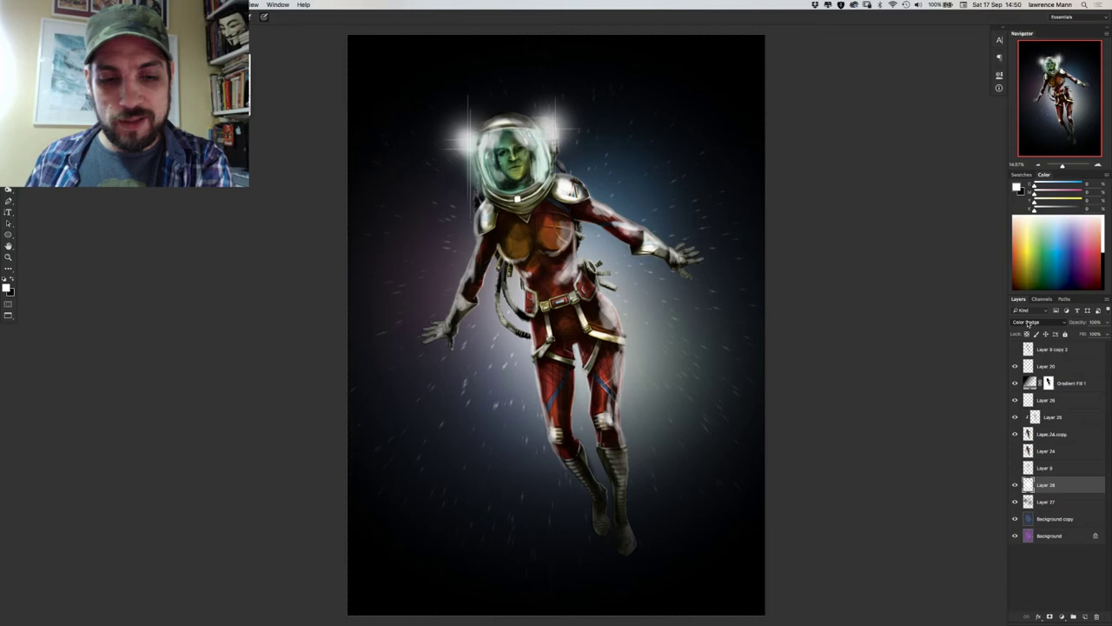
{"action": "left_click", "coordinate": [1026, 321]}
{"action": "left_click", "coordinate": [1026, 328]}
{"action": "left_click", "coordinate": [1027, 323]}
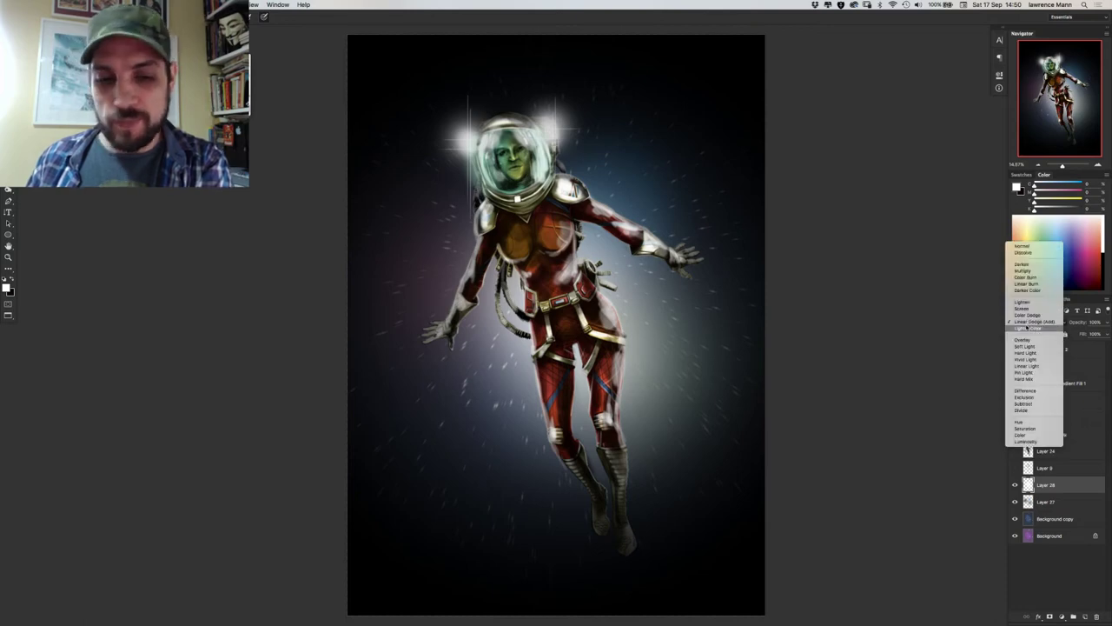
{"action": "left_click", "coordinate": [1026, 327]}
{"action": "left_click", "coordinate": [1026, 321]}
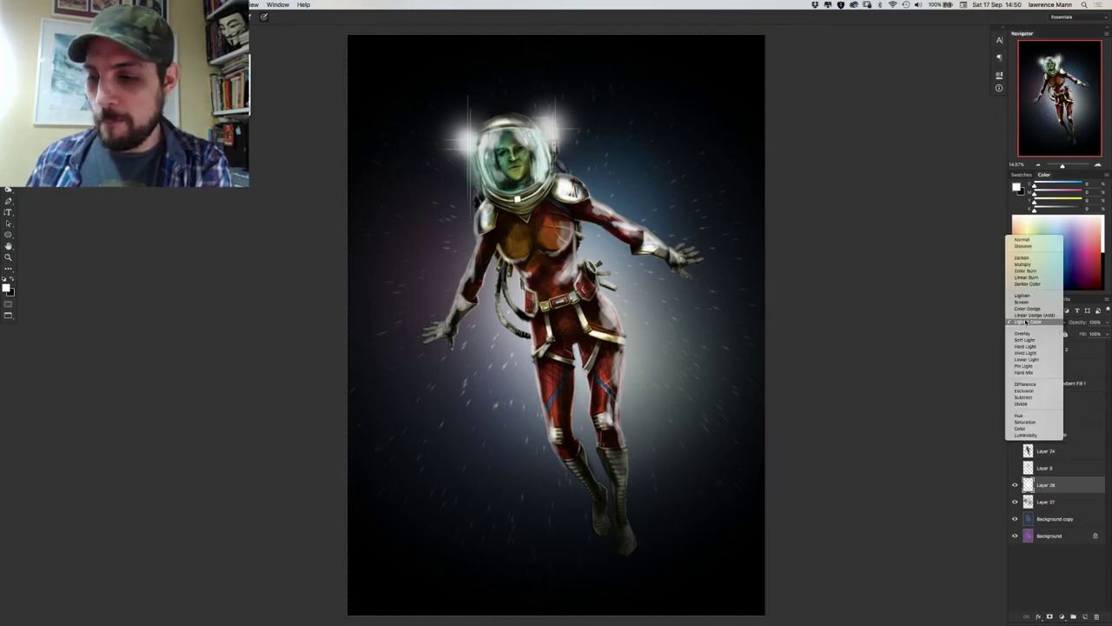
{"action": "left_click", "coordinate": [1021, 272]}
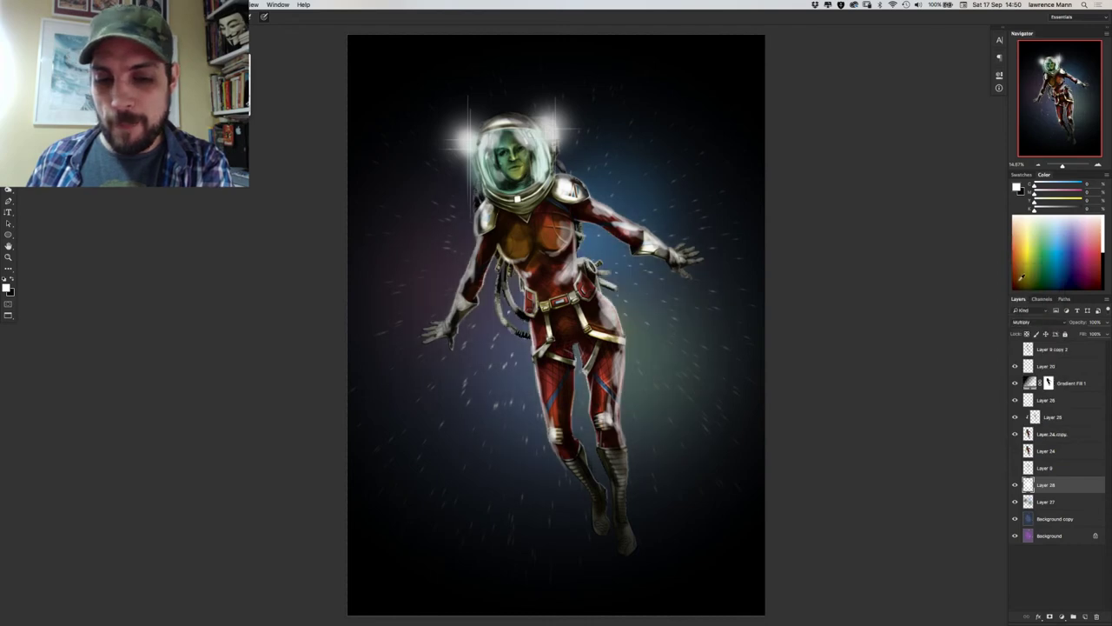
Try the white light layer in Normal mode at 24% opacity, and toggle its visibility to compare the effect.
{"action": "left_click", "coordinate": [1024, 321]}
{"action": "left_click", "coordinate": [1023, 299]}
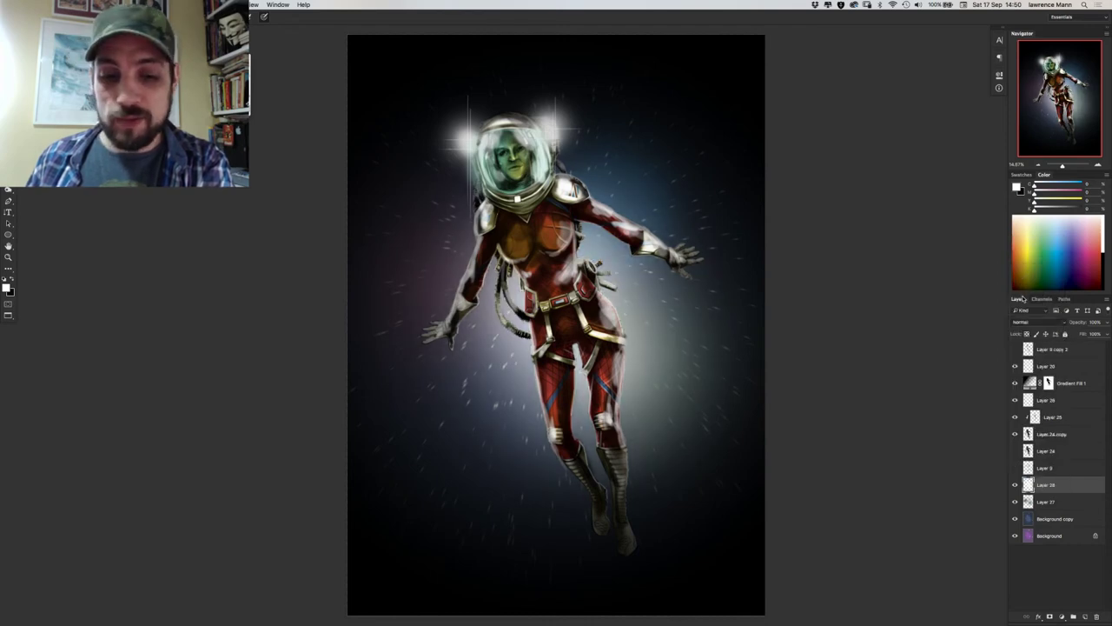
{"action": "left_click", "coordinate": [1107, 323]}
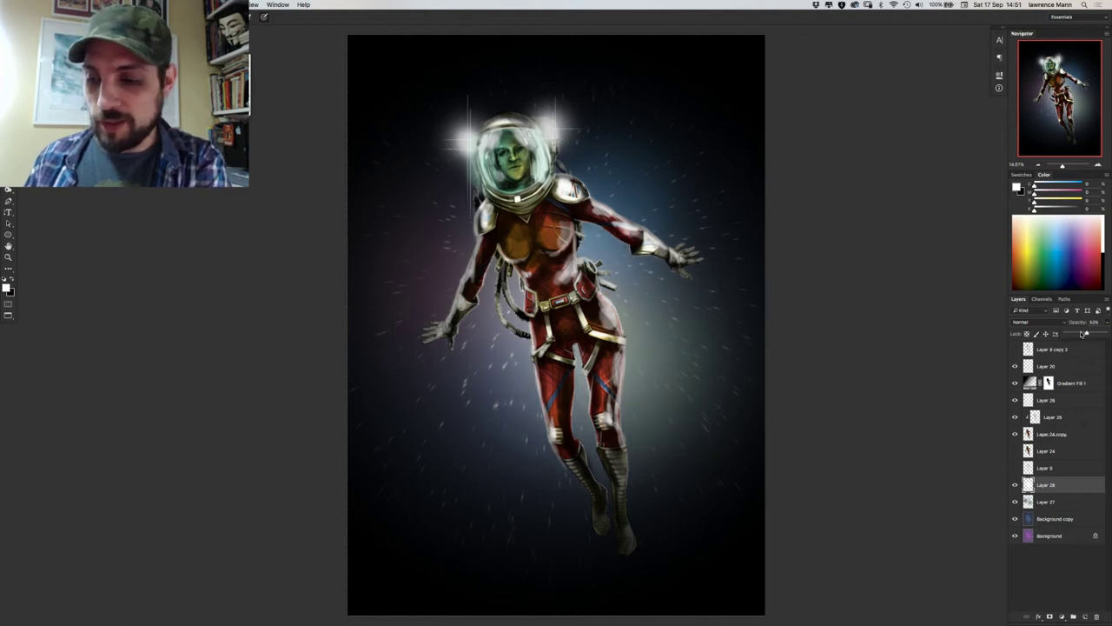
{"action": "left_click_drag", "start_coordinate": [1082, 334], "coordinate": [1076, 334]}
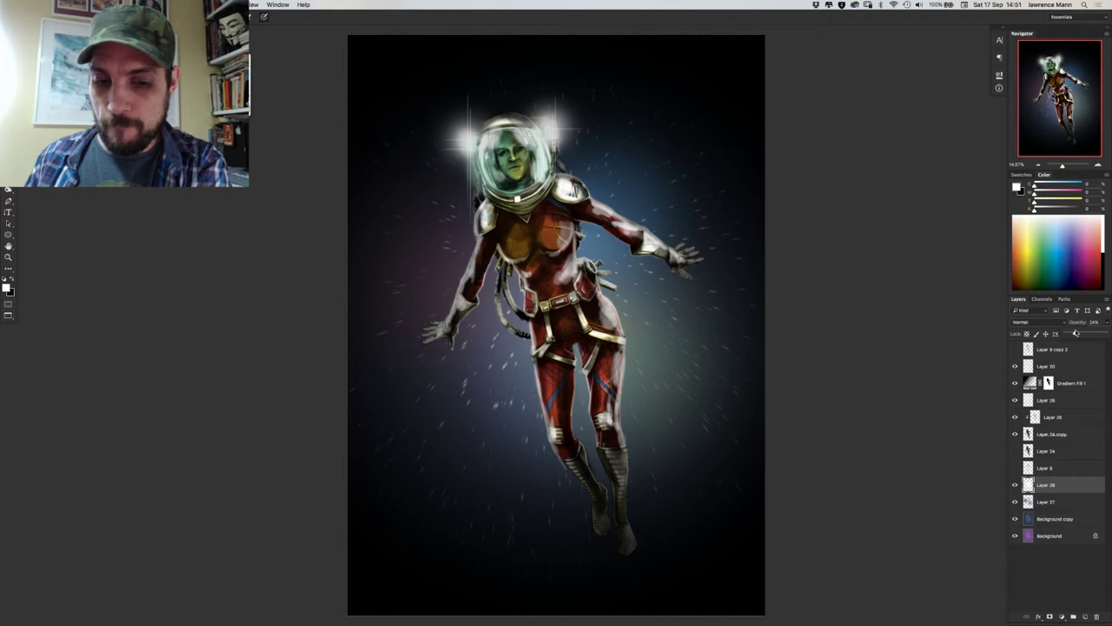
{"action": "left_click", "coordinate": [1015, 484]}
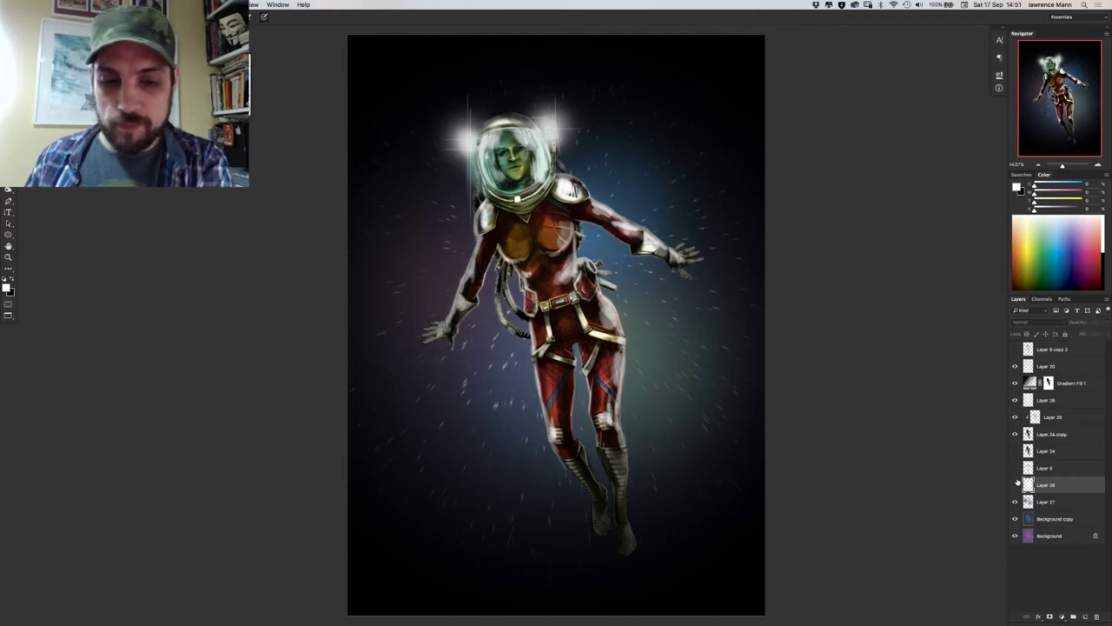
{"action": "left_click", "coordinate": [1015, 484]}
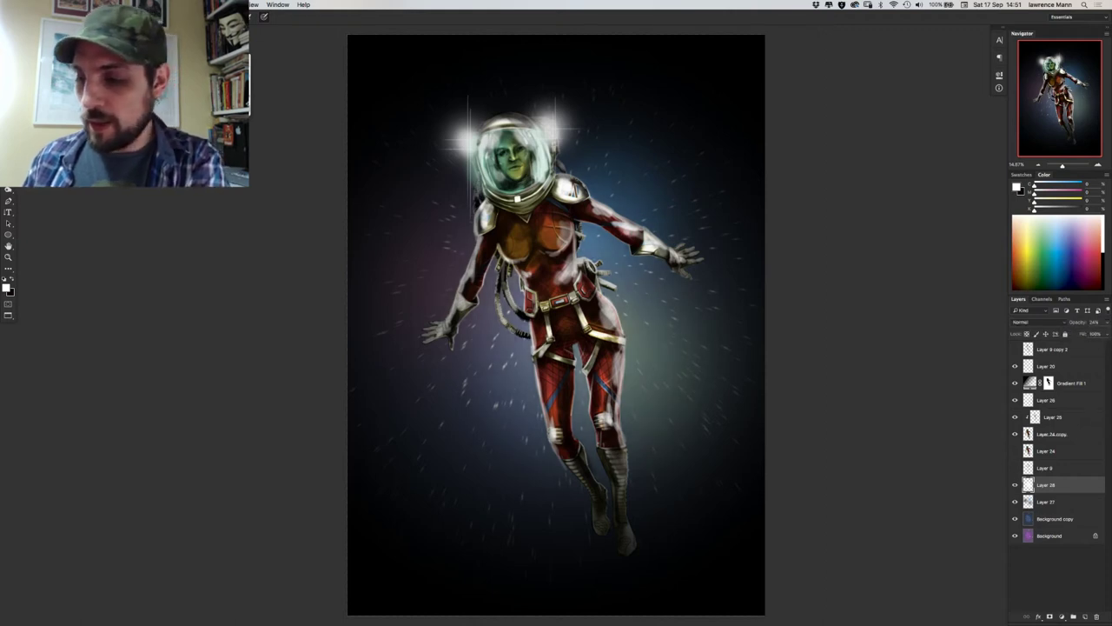
Restore the white light layer to 100% opacity and set its blend mode to Overlay.
{"action": "left_click", "coordinate": [1106, 321]}
{"action": "left_click", "coordinate": [1105, 334]}
{"action": "left_click", "coordinate": [1040, 322]}
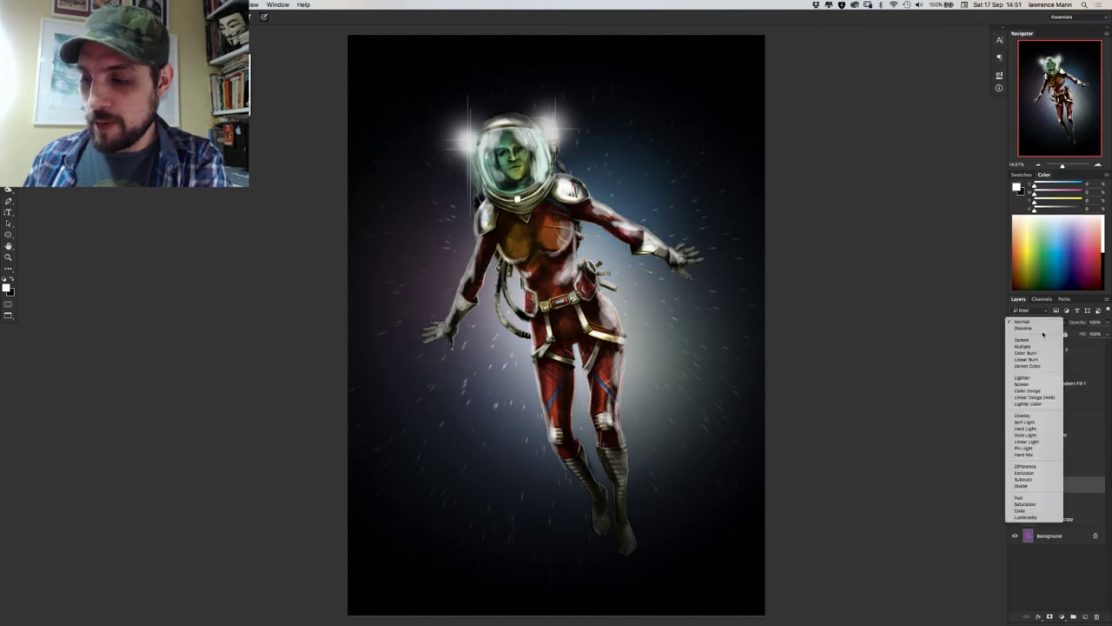
{"action": "left_click", "coordinate": [1023, 416]}
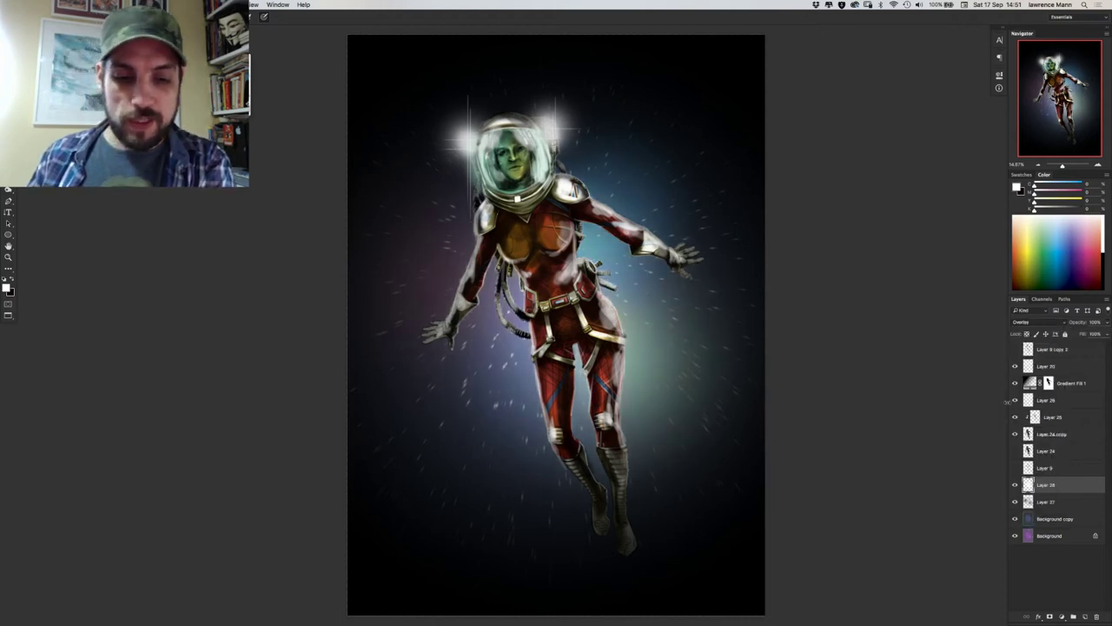
{"action": "key", "text": "v"}
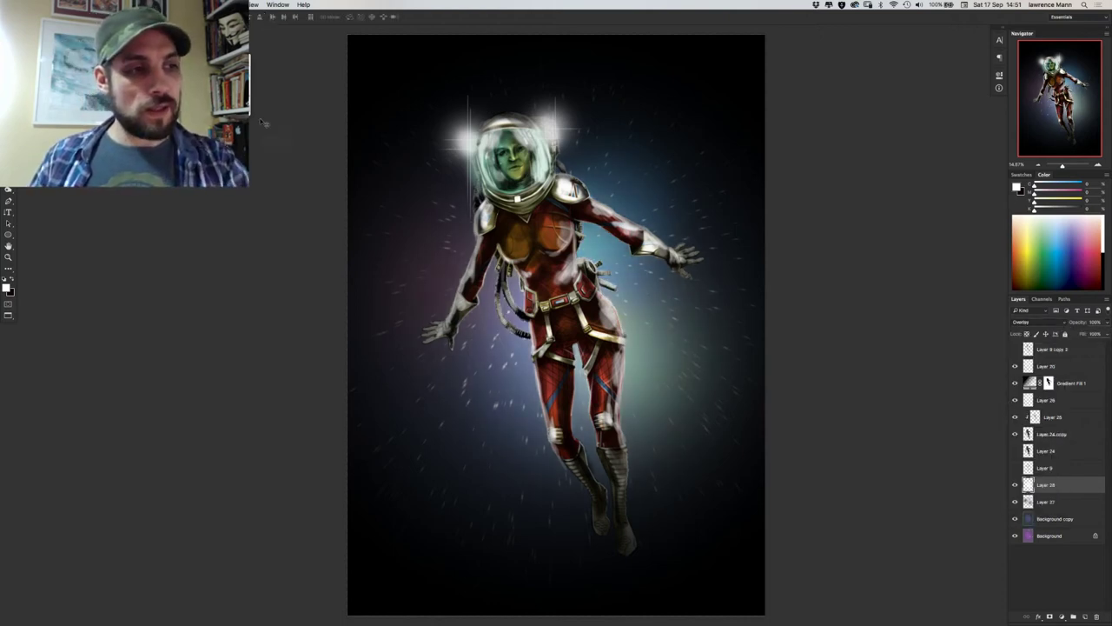
{"action": "left_click_drag", "start_coordinate": [452, 262], "coordinate": [443, 115]}
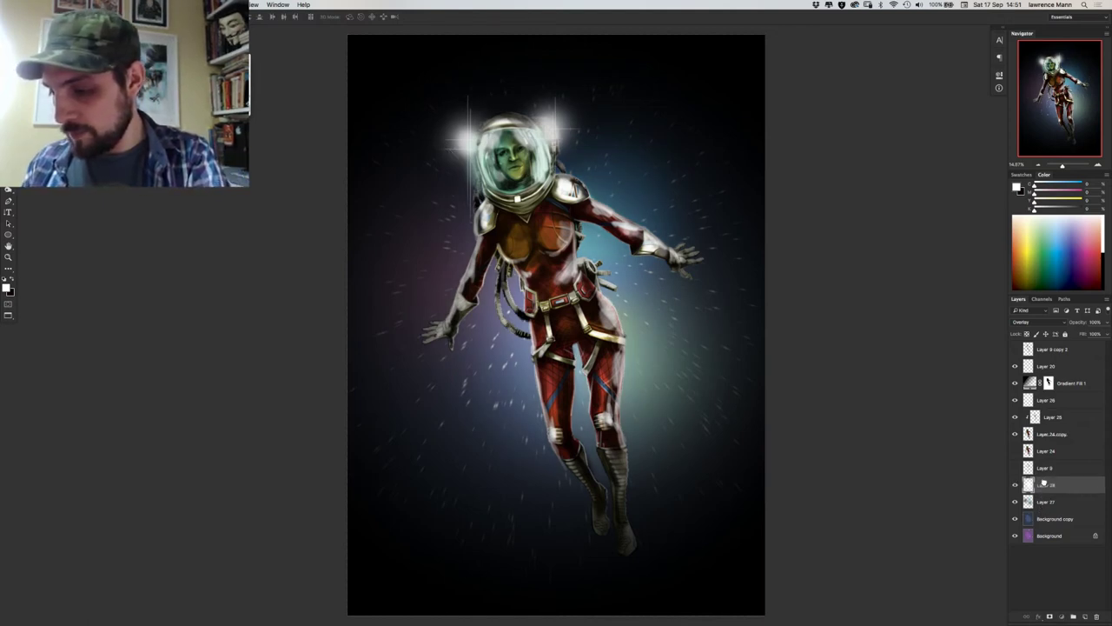
{"action": "mouse_move", "coordinate": [1035, 484]}
{"action": "left_mouse_down"}
{"action": "mouse_move", "coordinate": [1031, 434]}
{"action": "mouse_move", "coordinate": [1034, 482]}
{"action": "left_mouse_up"}
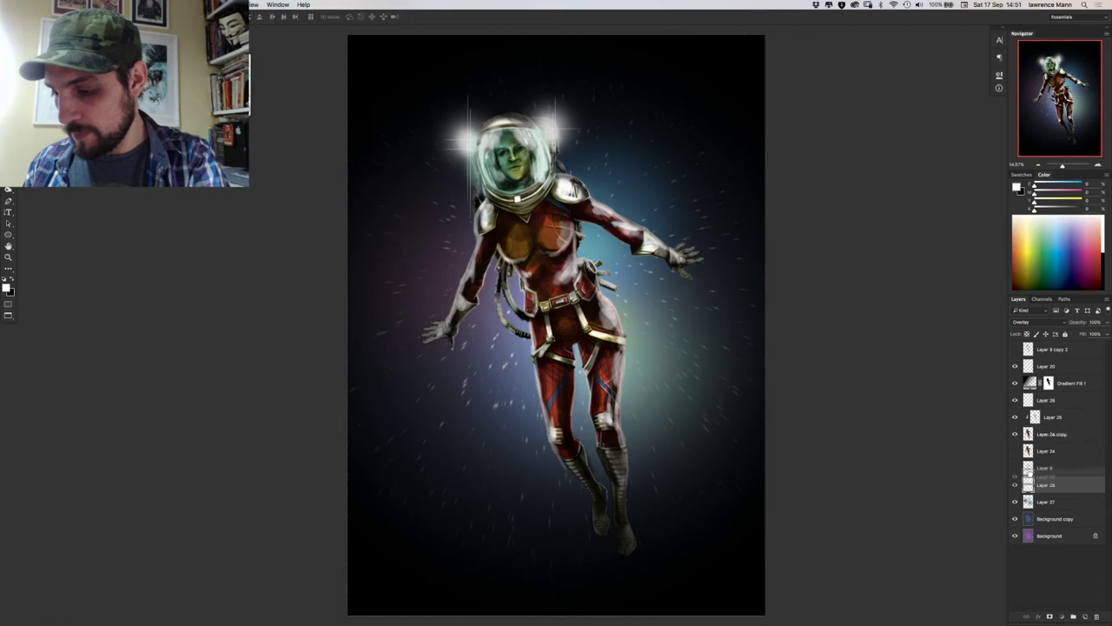
Hide the white light layer behind the legs and the layer holding the helmet lamp flares.
{"action": "left_click", "coordinate": [1015, 484]}
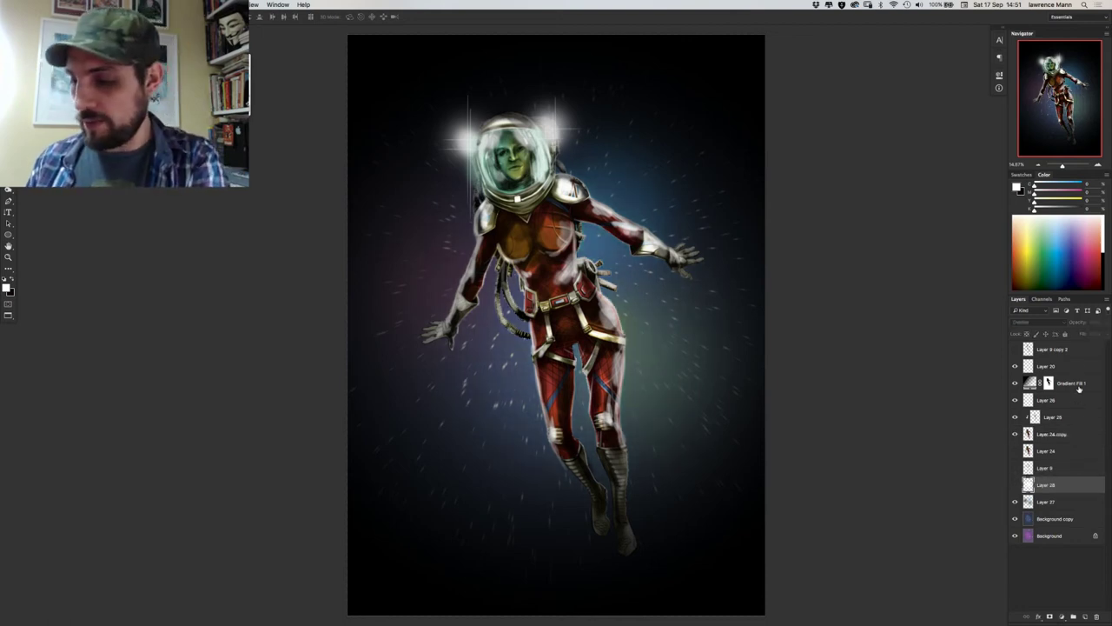
{"action": "left_click", "coordinate": [1060, 367]}
{"action": "left_click", "coordinate": [1016, 367]}
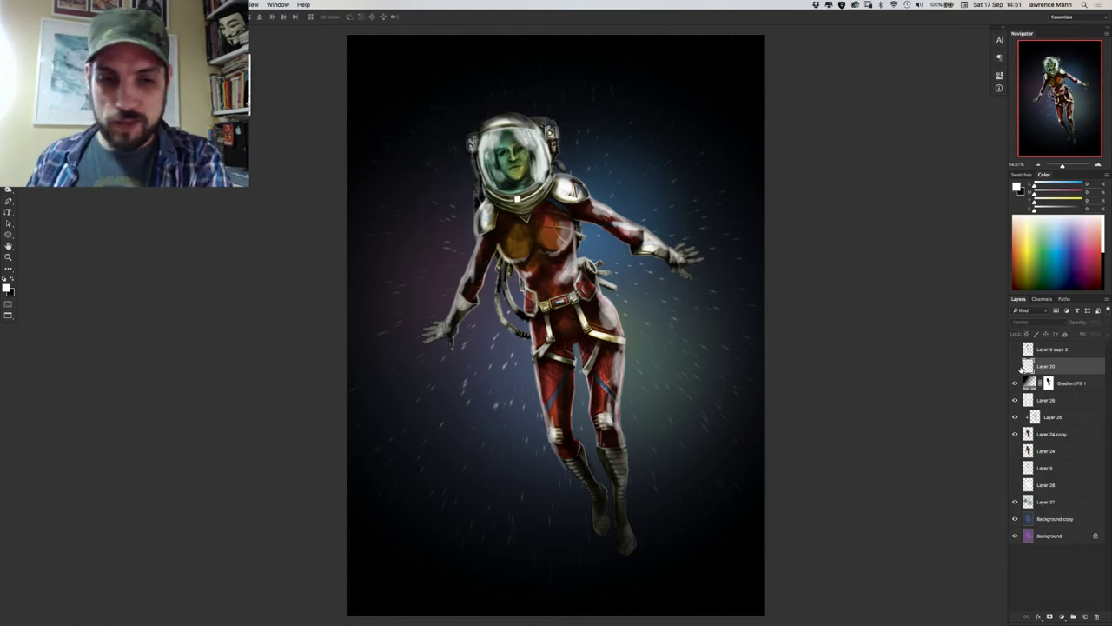
Show the helmet lamp flare layer and paint soft white glows around both lamps on a new layer above it.
{"action": "left_click", "coordinate": [1016, 367]}
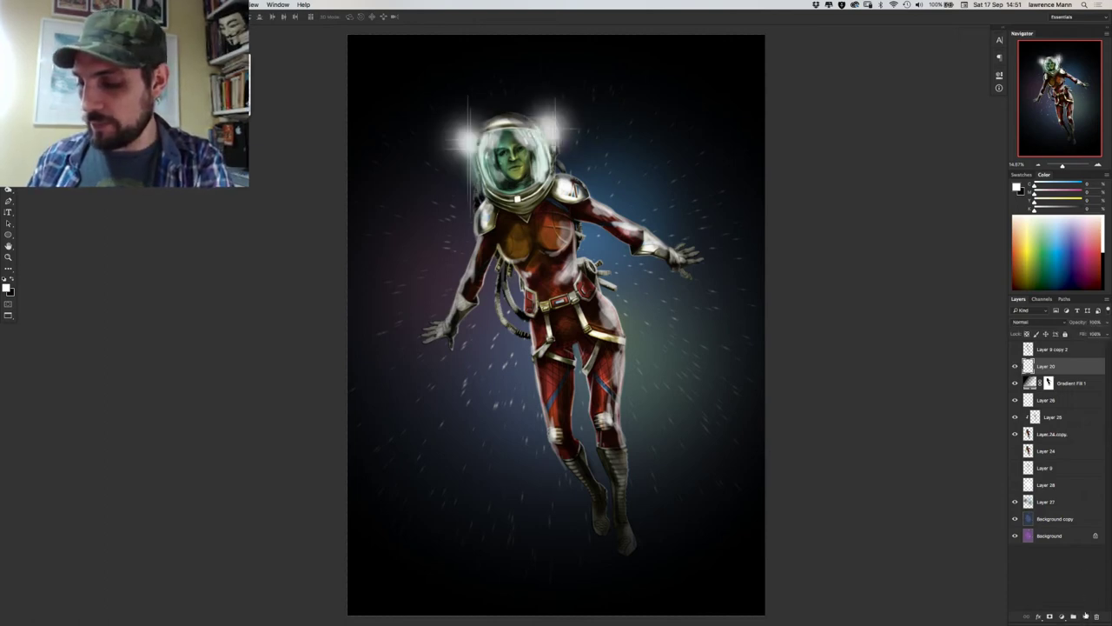
{"action": "left_click", "coordinate": [1084, 615]}
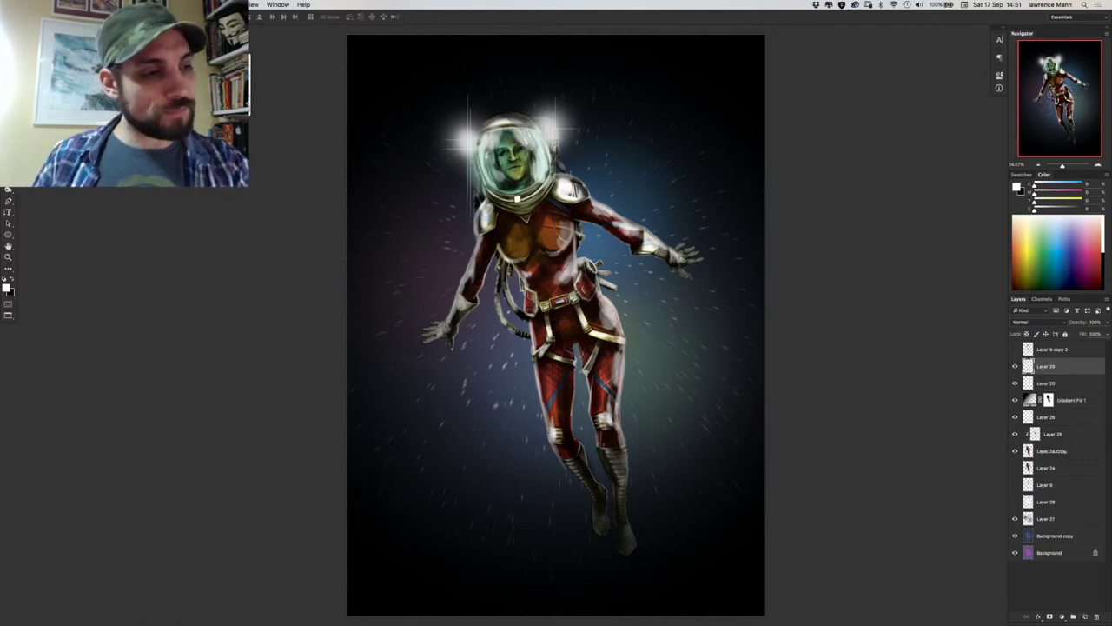
{"action": "key", "text": "b"}
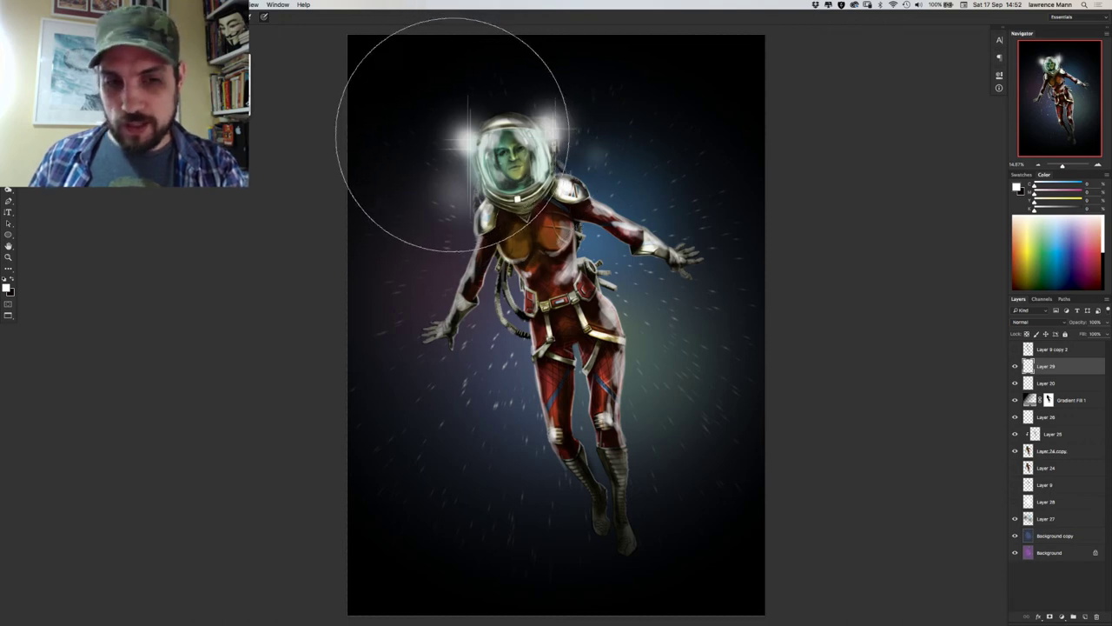
{"action": "left_click", "coordinate": [397, 99]}
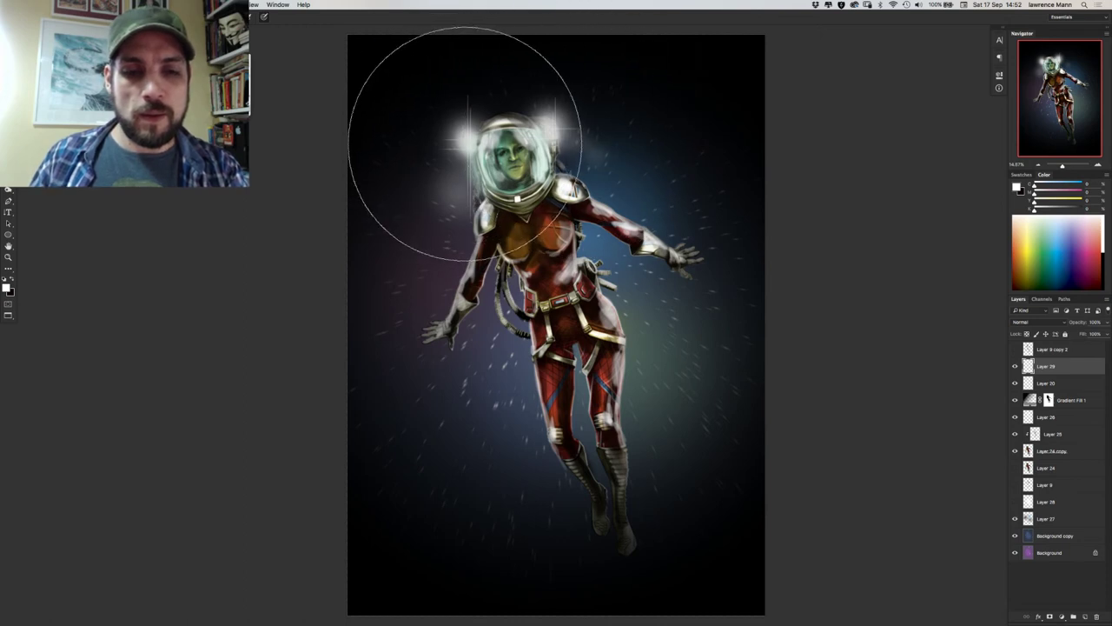
{"action": "key", "text": "super+z"}
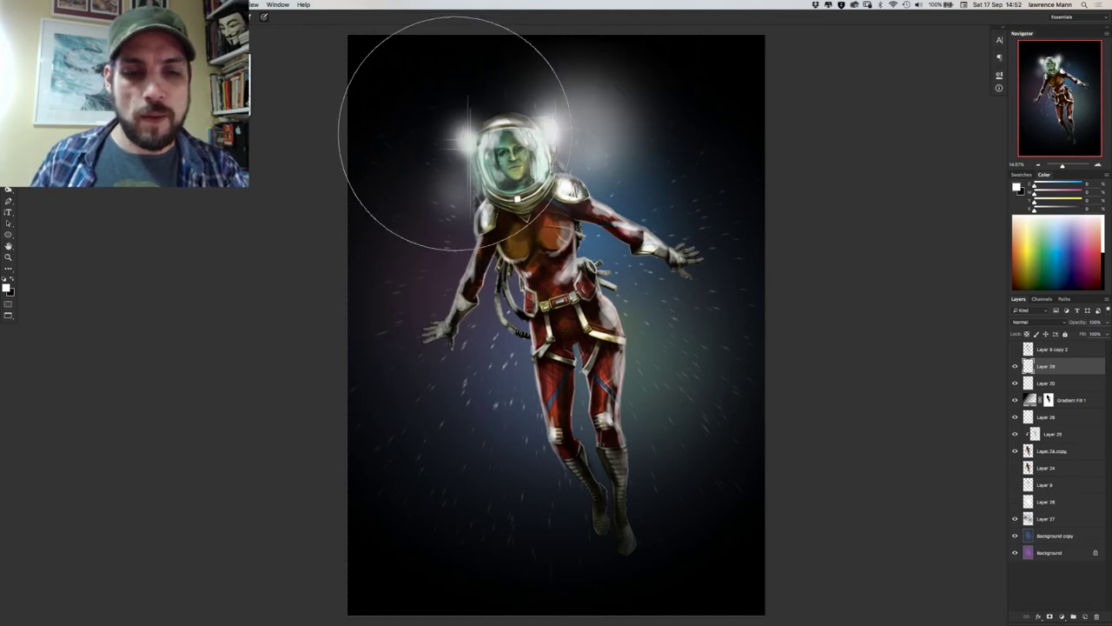
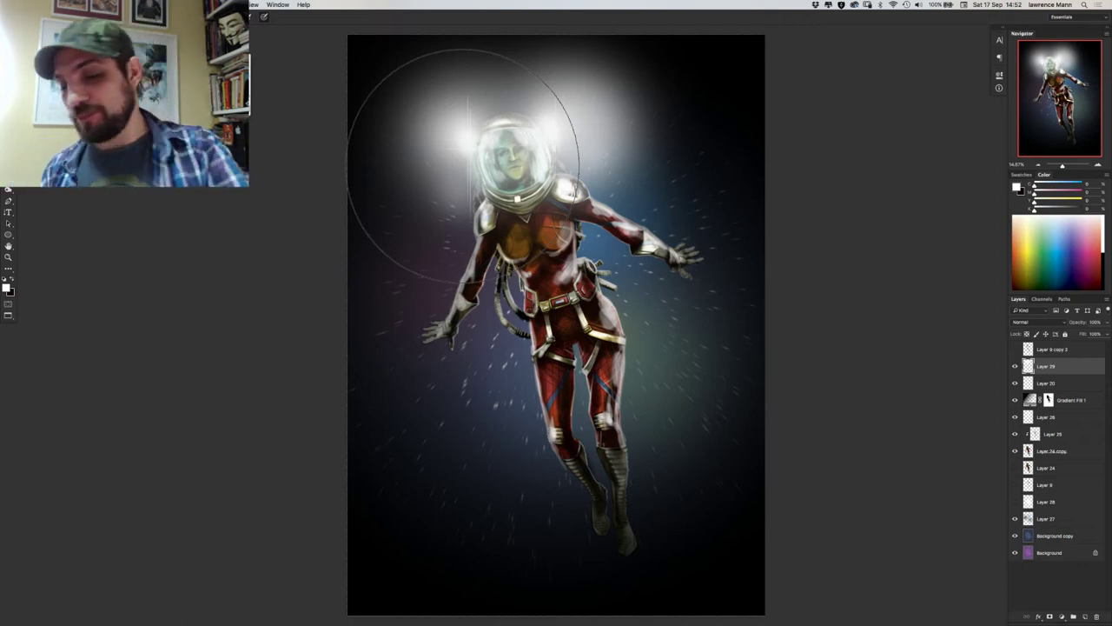
Try extending the white glow over the helmet and the outstretched arm, and undo the extra strokes.
{"action": "left_click", "coordinate": [400, 126]}
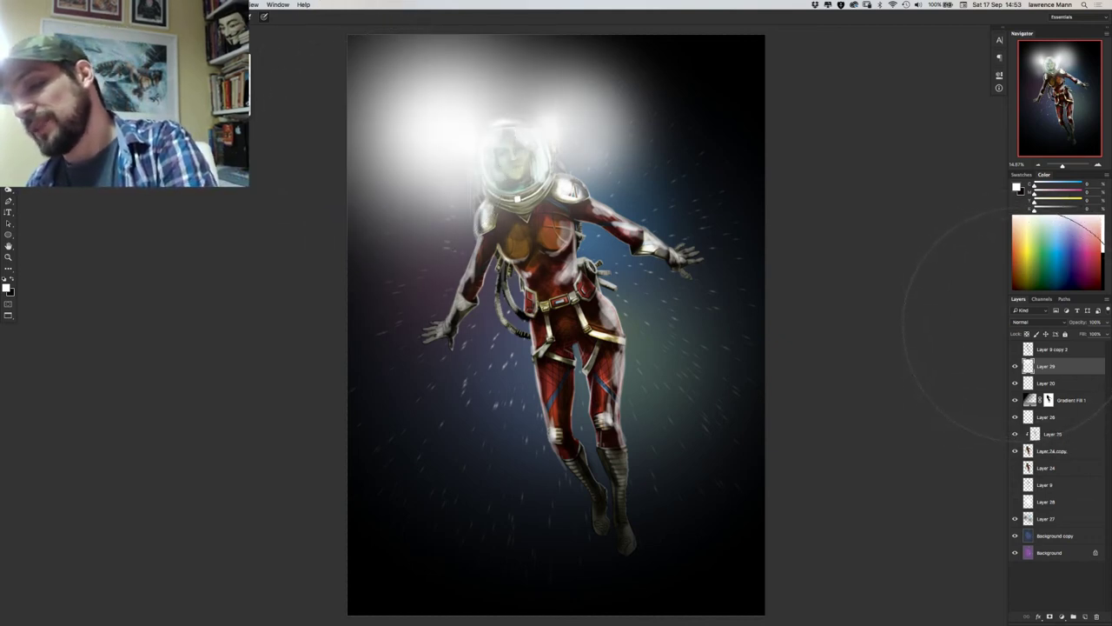
{"action": "key", "text": "super+z"}
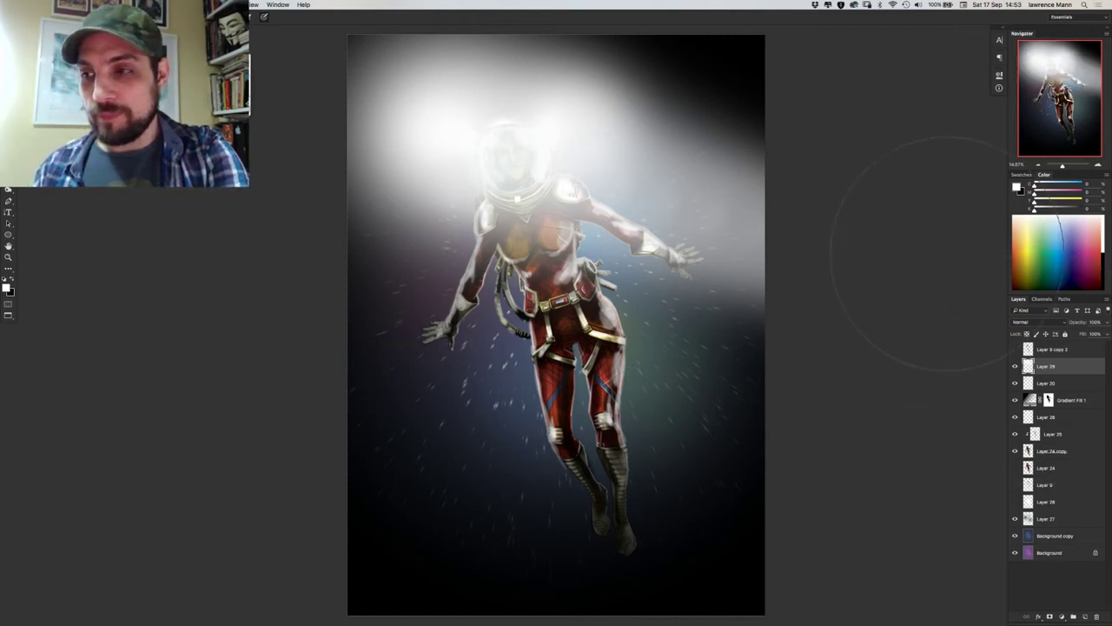
{"action": "key", "text": "["}
{"action": "key", "text": "["}
{"action": "key", "text": "["}
{"action": "key", "text": "["}
{"action": "key", "text": "["}
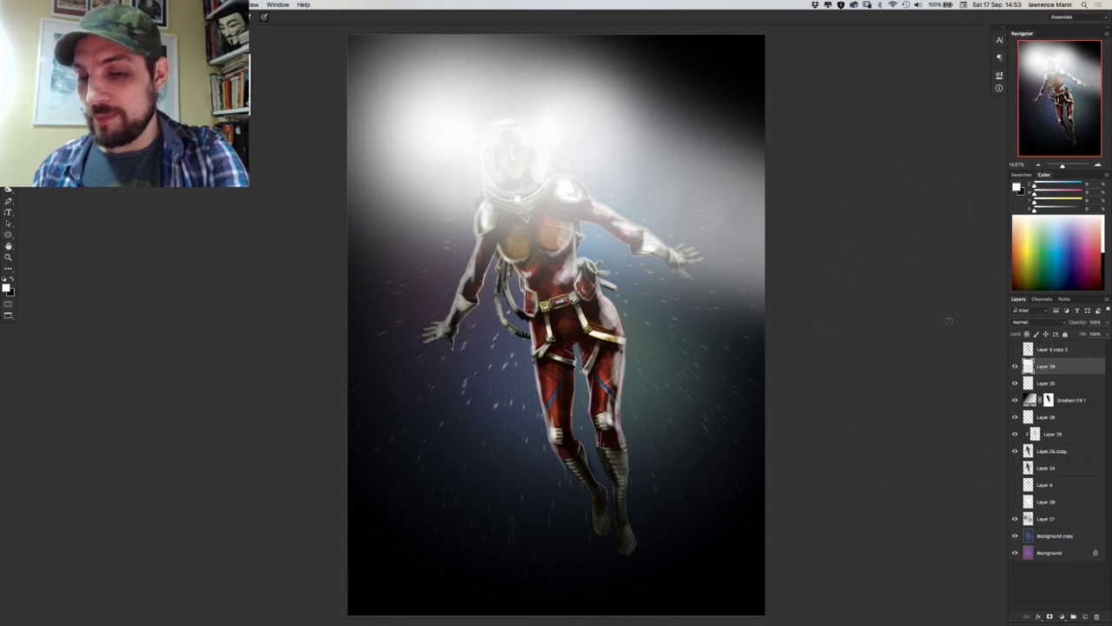
{"action": "key", "text": "]"}
{"action": "key", "text": "]"}
{"action": "key", "text": "]"}
{"action": "key", "text": "]"}
{"action": "key", "text": "]"}
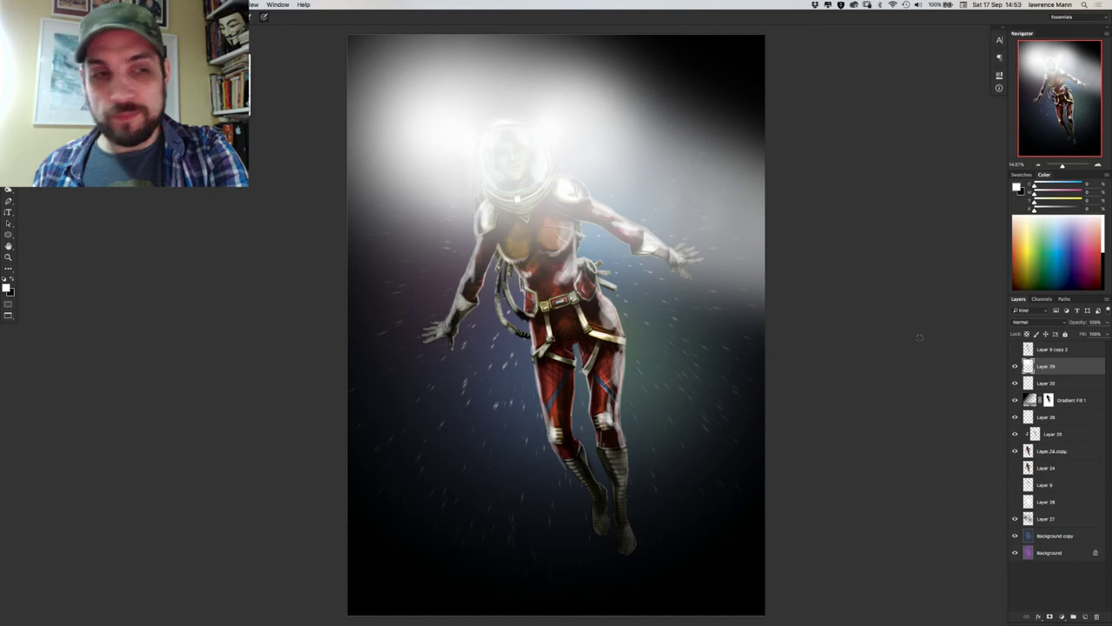
{"action": "key", "text": "ctrl+z"}
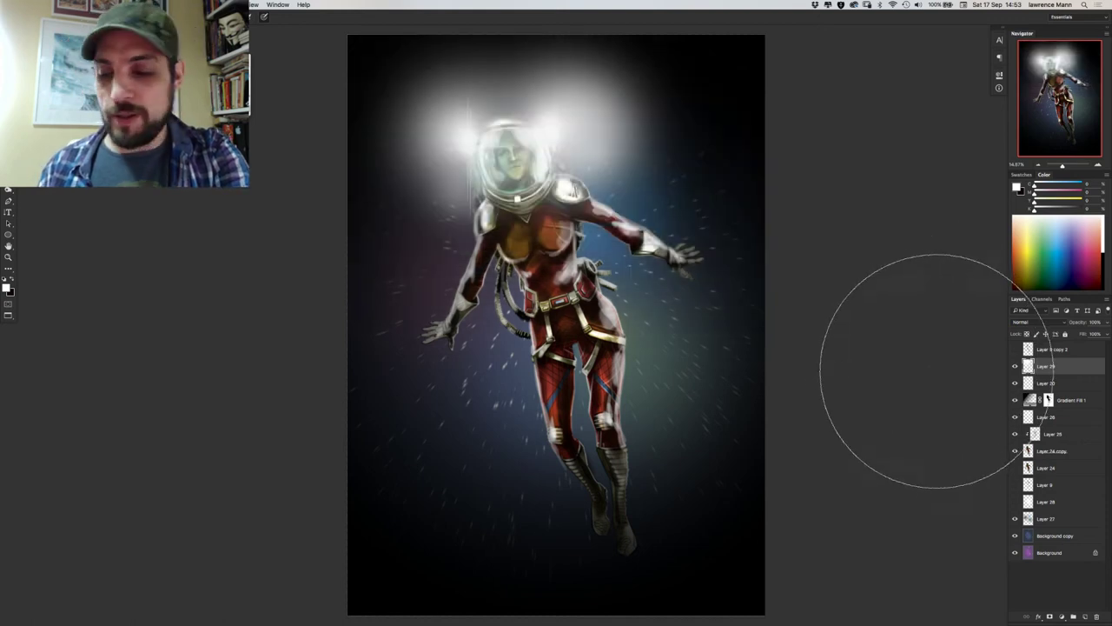
{"action": "key", "text": "ctrl+z"}
{"action": "key", "text": "ctrl+z"}
{"action": "key", "text": "ctrl+z"}
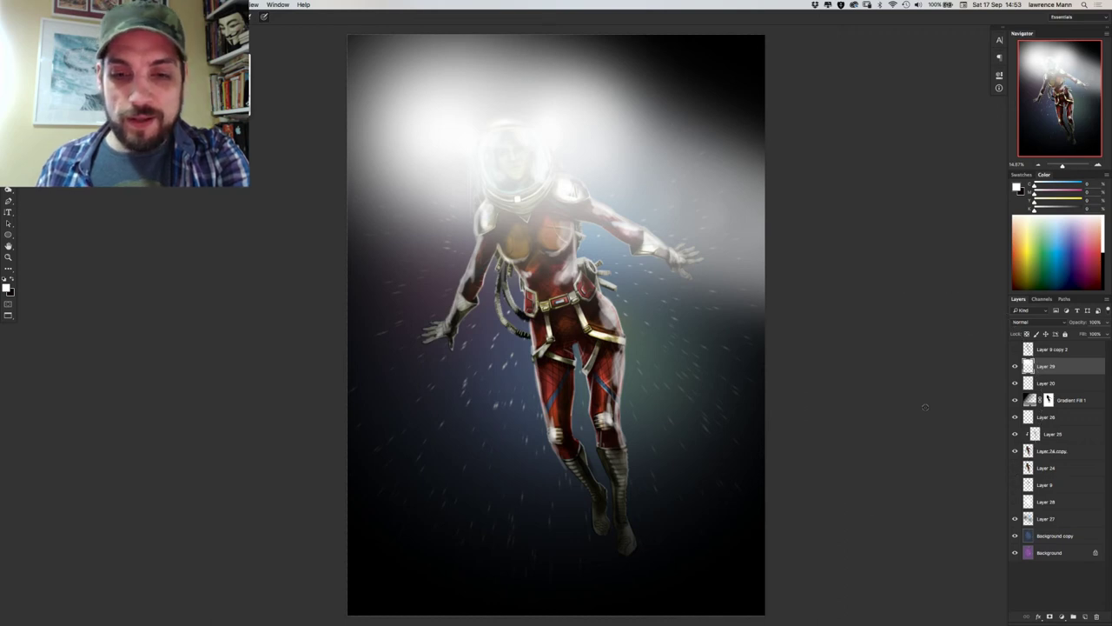
{"action": "key", "text": "ctrl+z"}
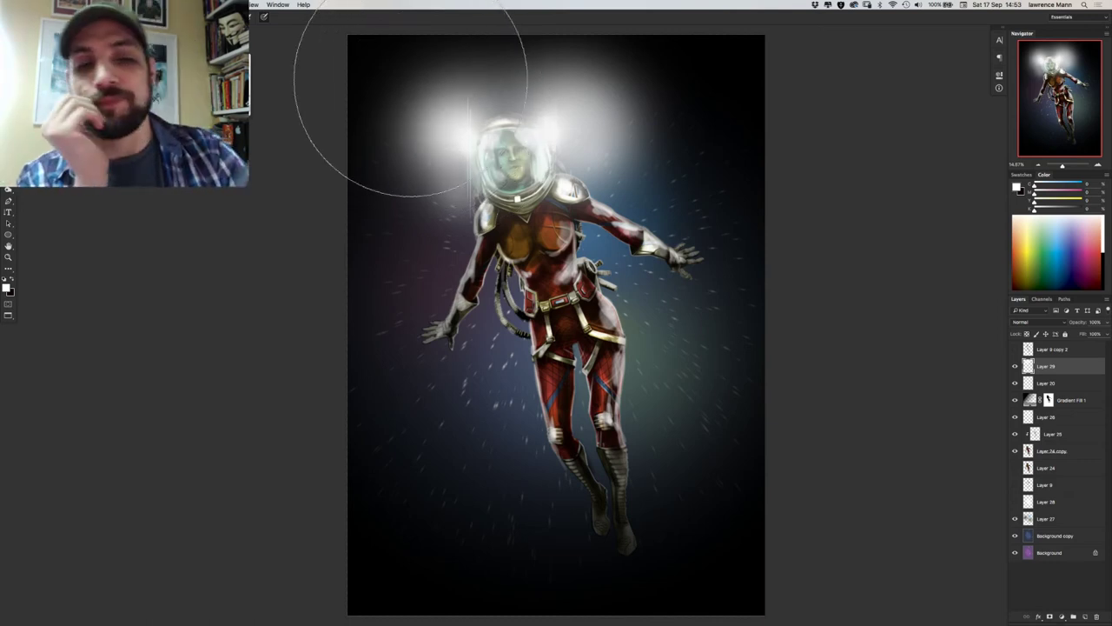
Compare Screen, Overlay and Soft Light as blend modes for the lamp glow layer, and settle on Screen.
{"action": "left_click", "coordinate": [1022, 322]}
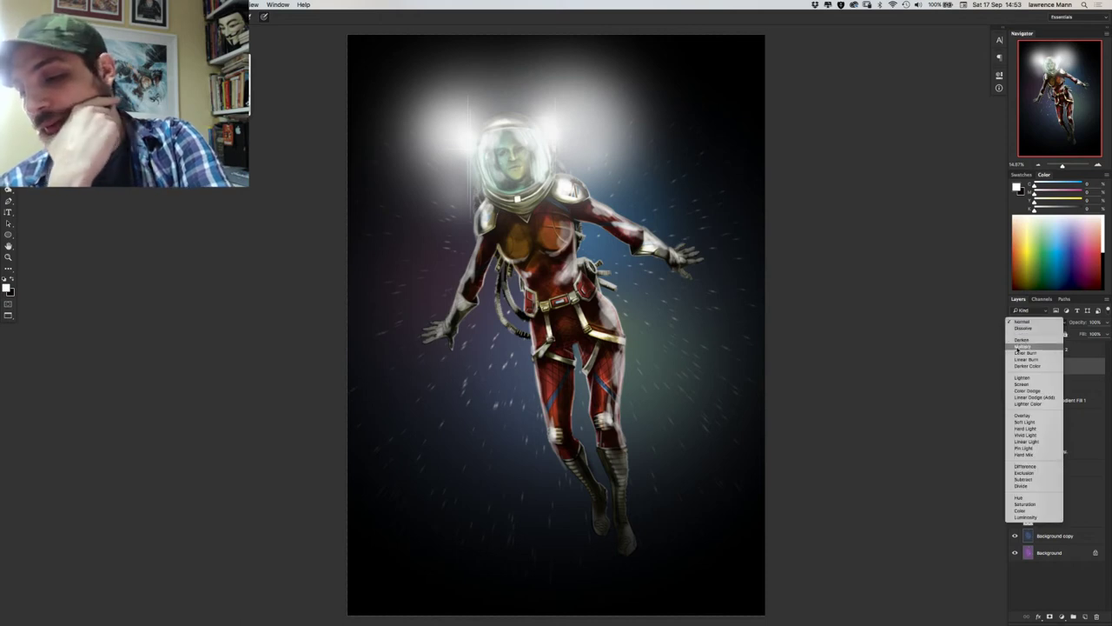
{"action": "left_click", "coordinate": [1017, 384]}
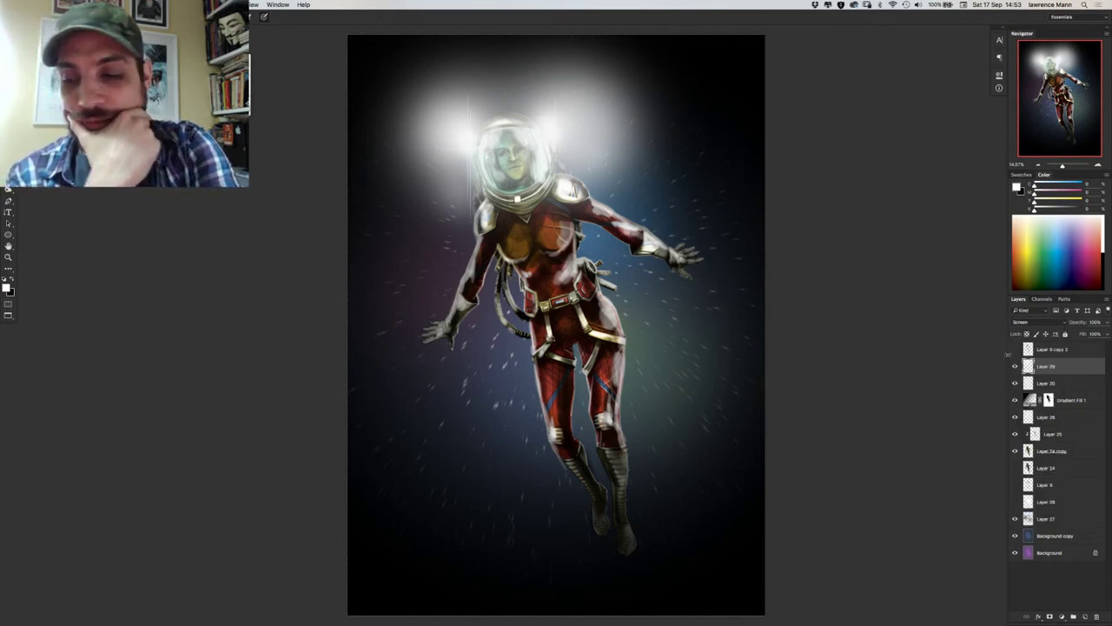
{"action": "left_click", "coordinate": [1015, 322]}
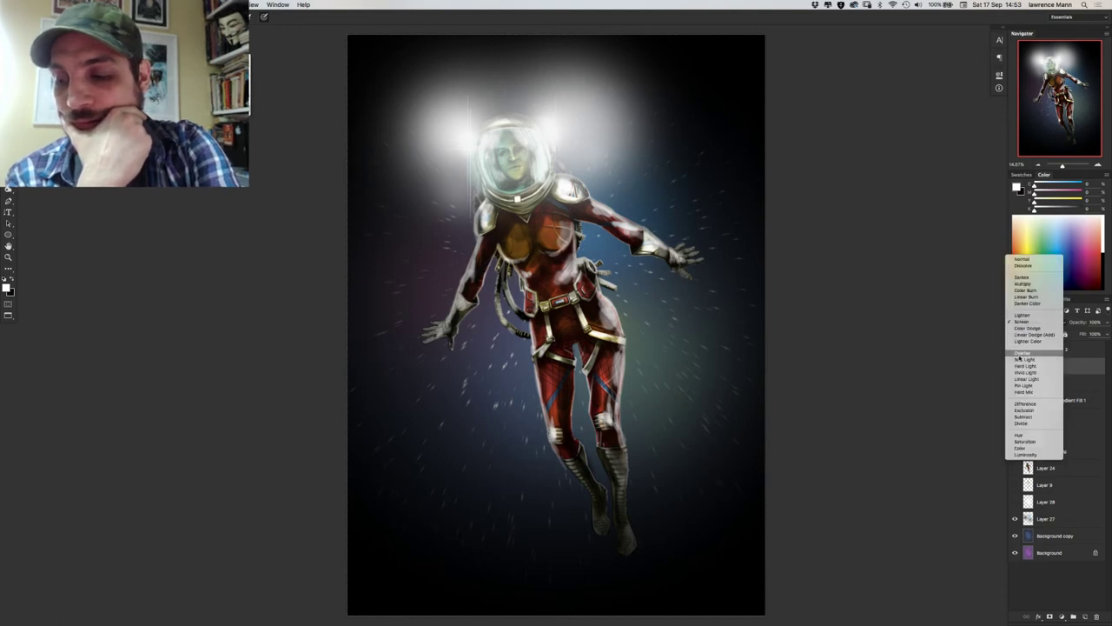
{"action": "left_click", "coordinate": [1018, 353]}
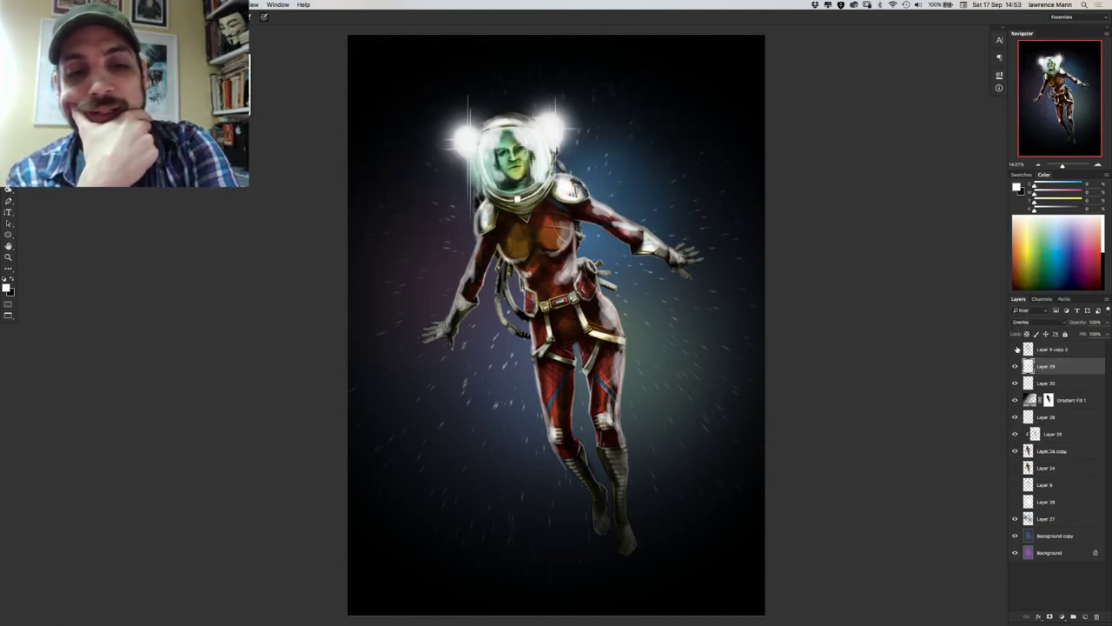
{"action": "left_click", "coordinate": [1017, 323]}
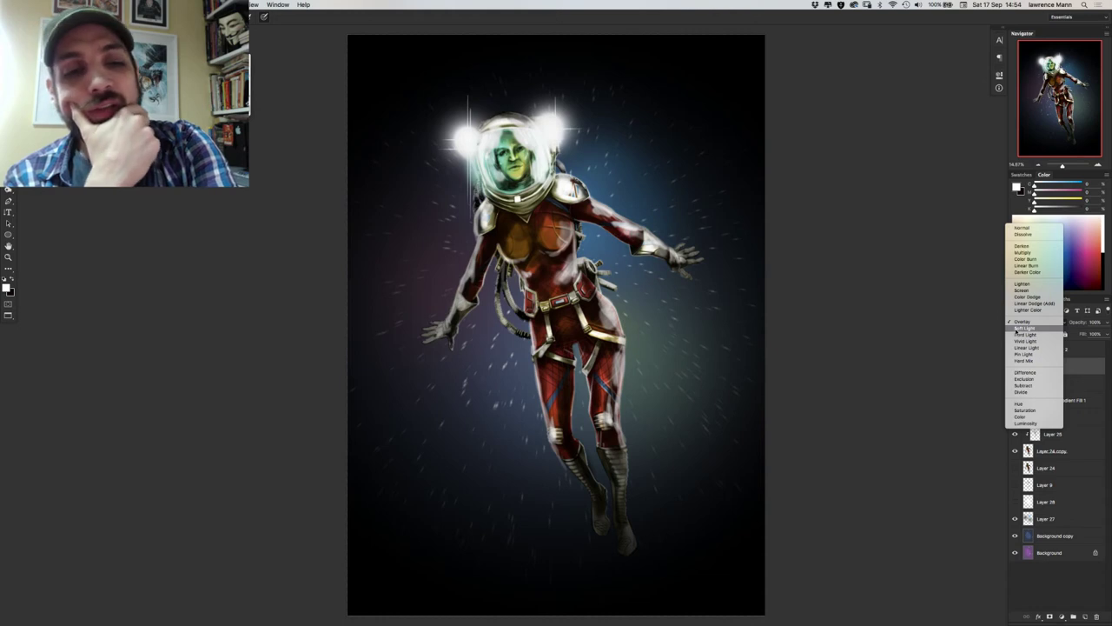
{"action": "left_click", "coordinate": [1018, 329]}
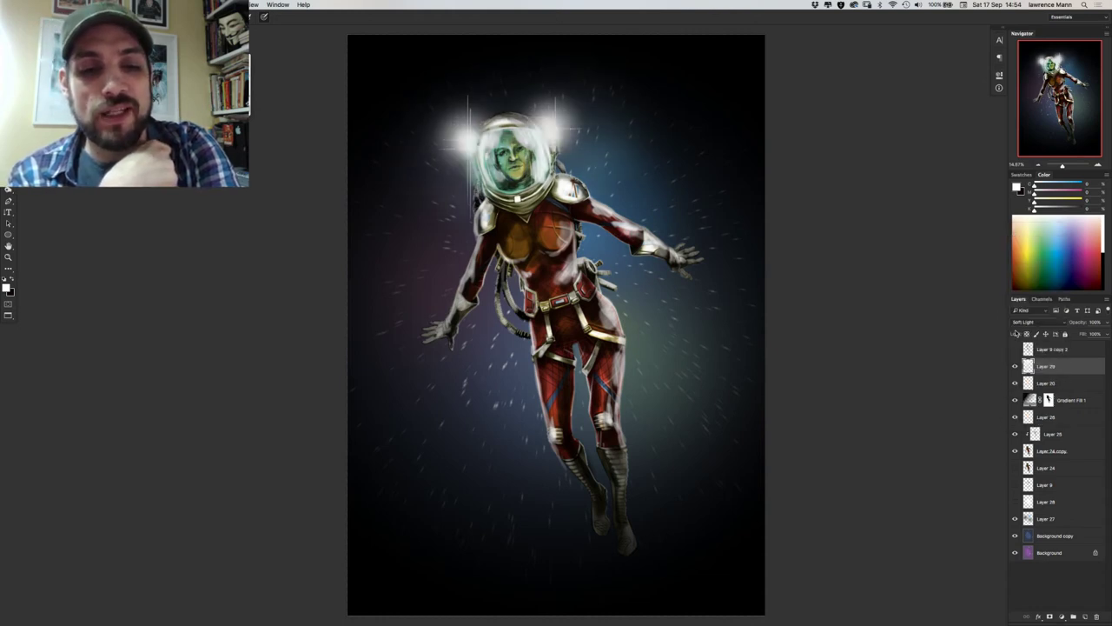
{"action": "left_click", "coordinate": [1017, 324]}
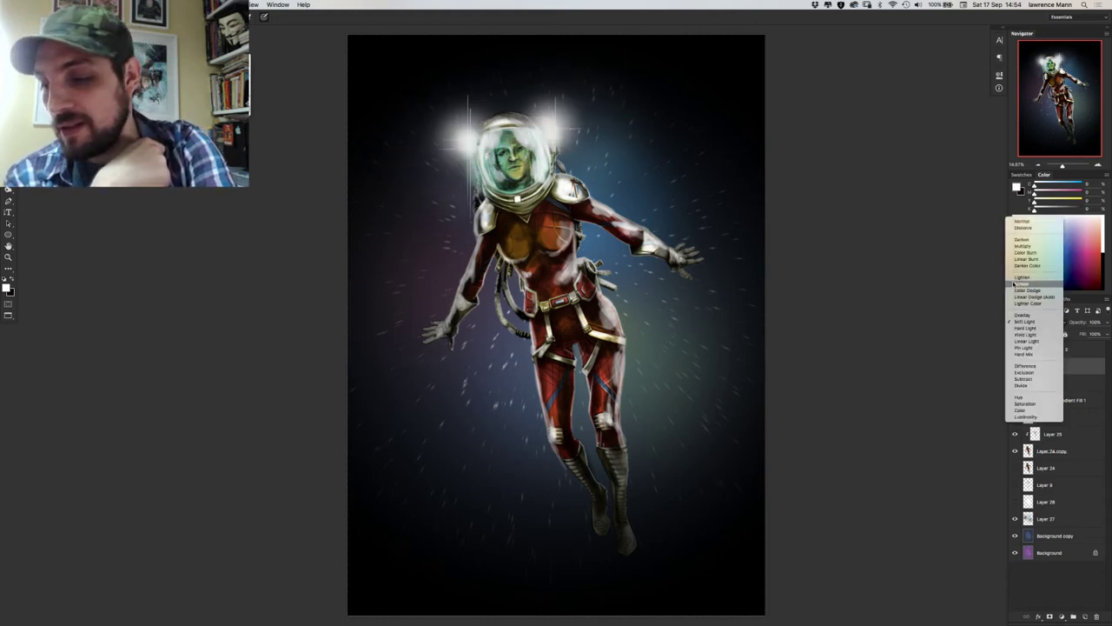
{"action": "left_click", "coordinate": [1018, 283]}
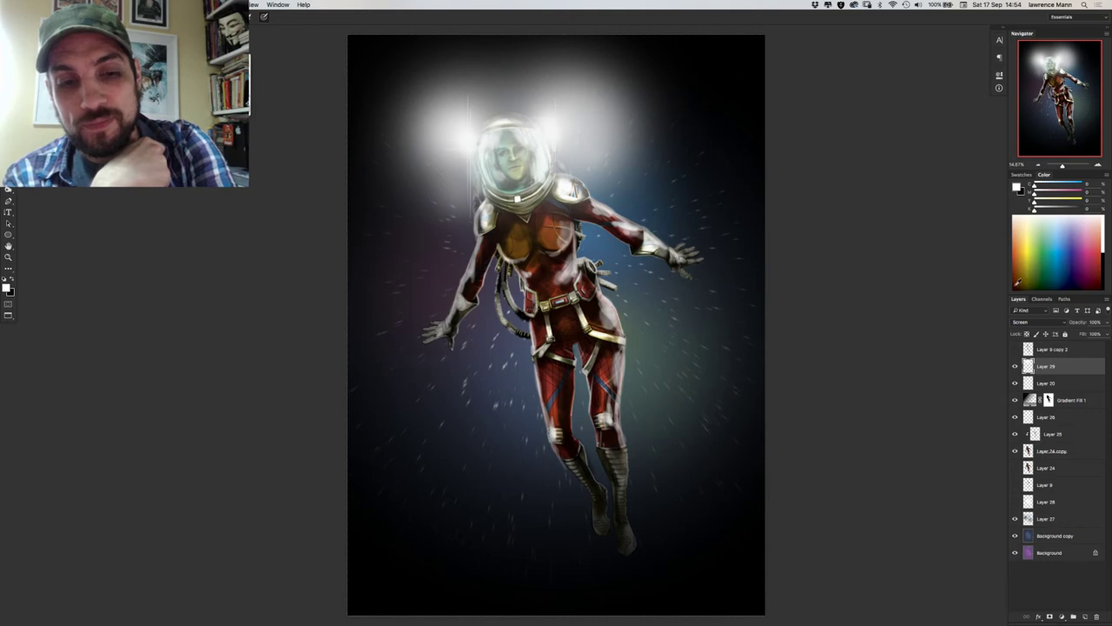
Lower the lamp glow layer's opacity to about 40% and hide the layer.
{"action": "left_click", "coordinate": [1105, 322]}
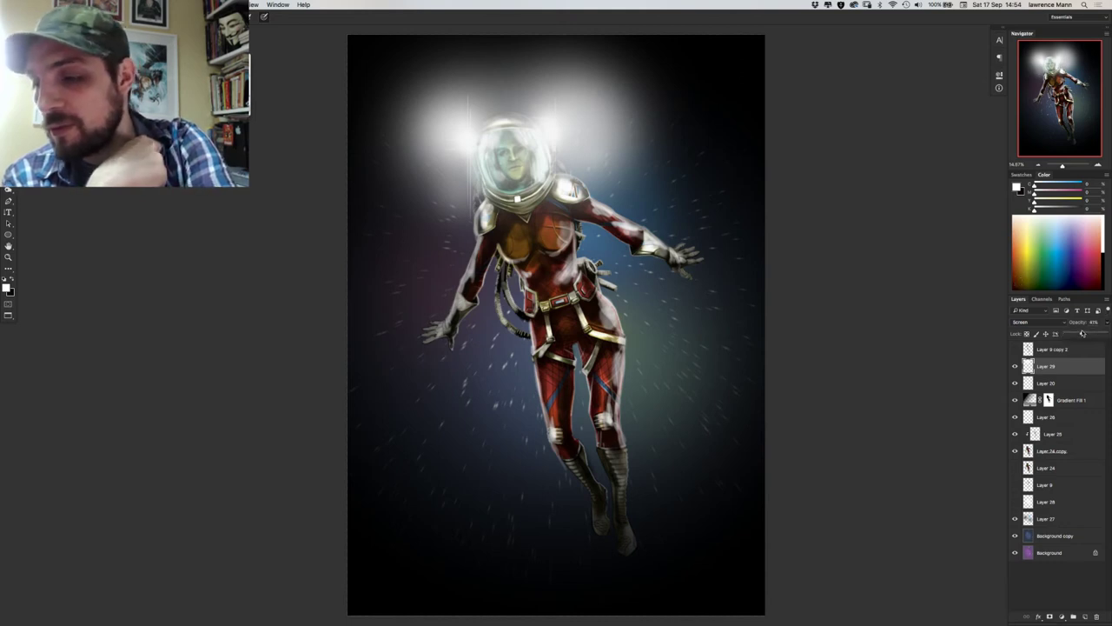
{"action": "left_click_drag", "start_coordinate": [1082, 333], "coordinate": [1081, 331]}
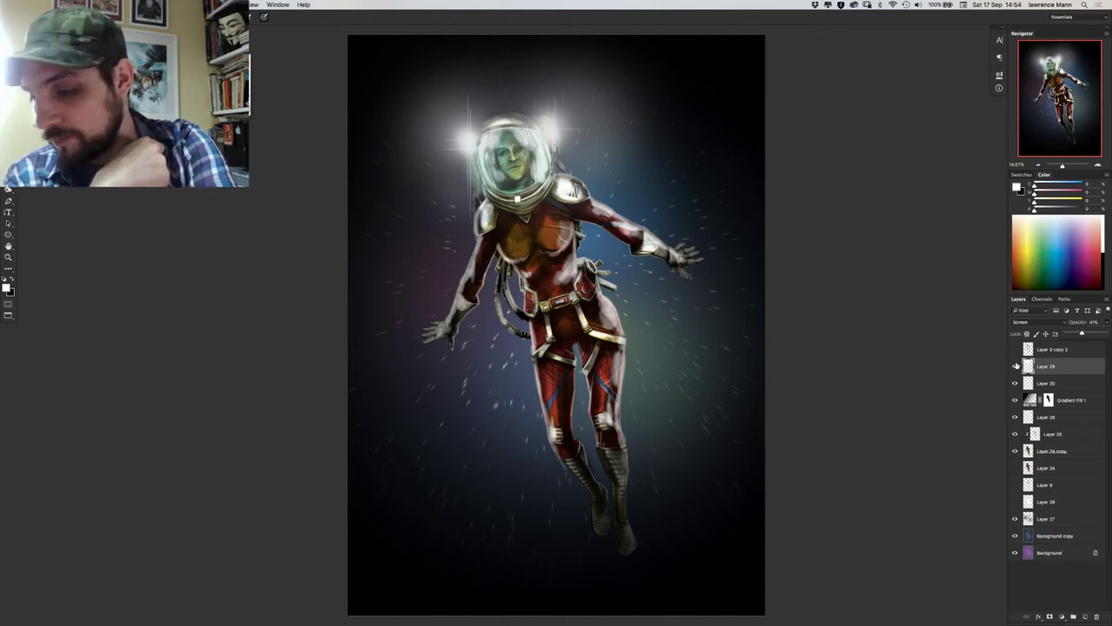
{"action": "left_click", "coordinate": [1016, 366]}
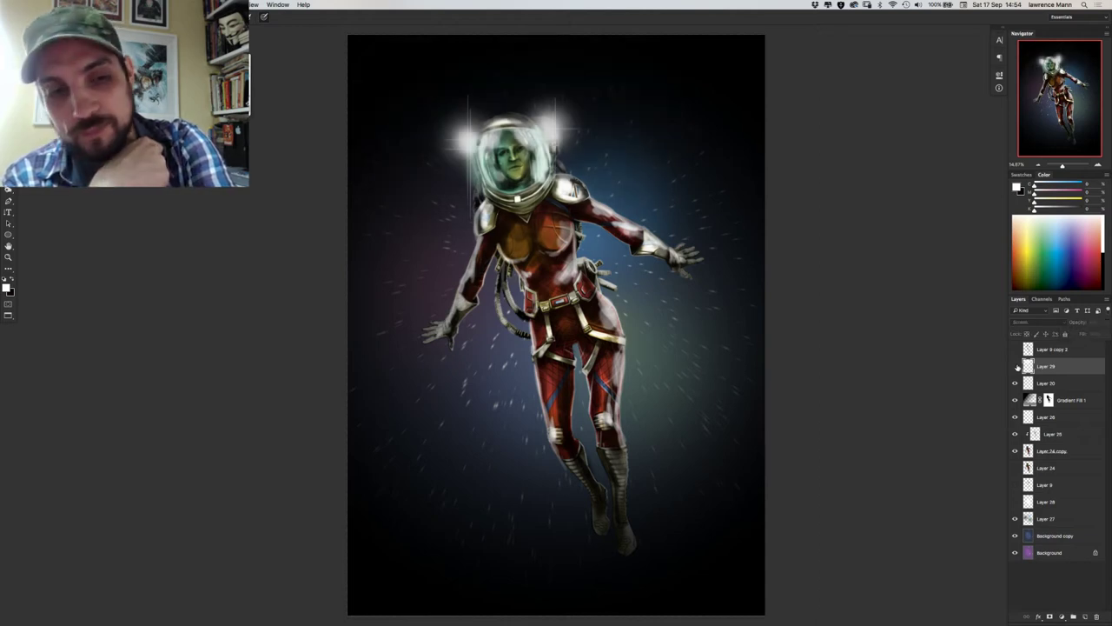
Toggle the white suit highlights layer, and try it in Screen mode at reduced and full opacity.
{"action": "left_click", "coordinate": [1015, 418]}
{"action": "left_click", "coordinate": [1016, 417]}
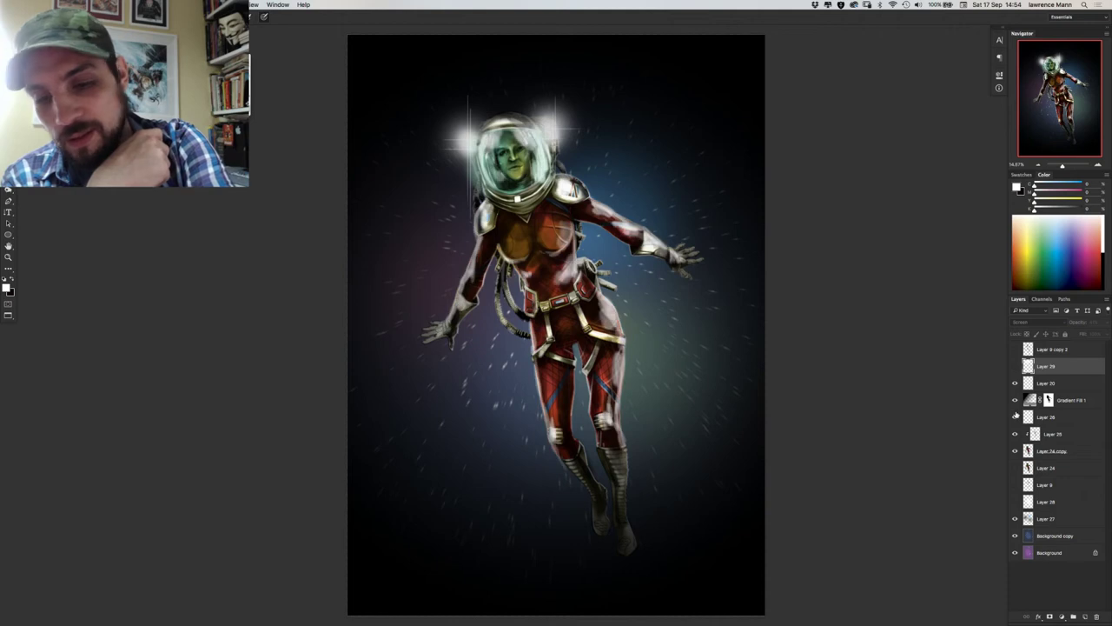
{"action": "left_click", "coordinate": [1046, 417]}
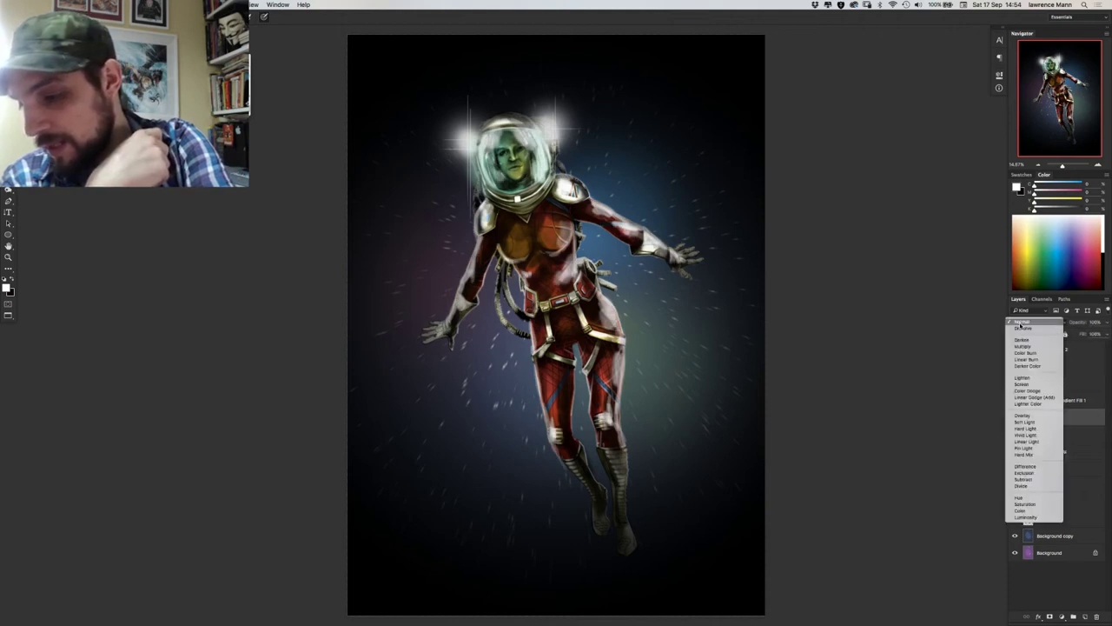
{"action": "left_click", "coordinate": [1023, 323]}
{"action": "left_click", "coordinate": [1047, 342]}
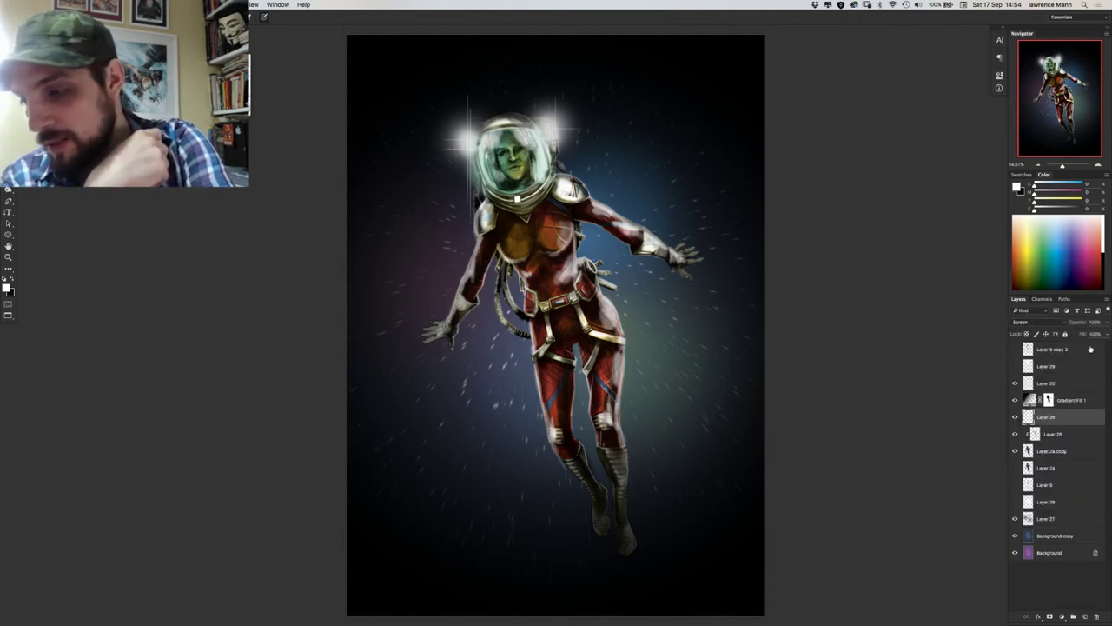
{"action": "left_click", "coordinate": [1105, 323]}
{"action": "left_click_drag", "start_coordinate": [1083, 332], "coordinate": [1082, 335]}
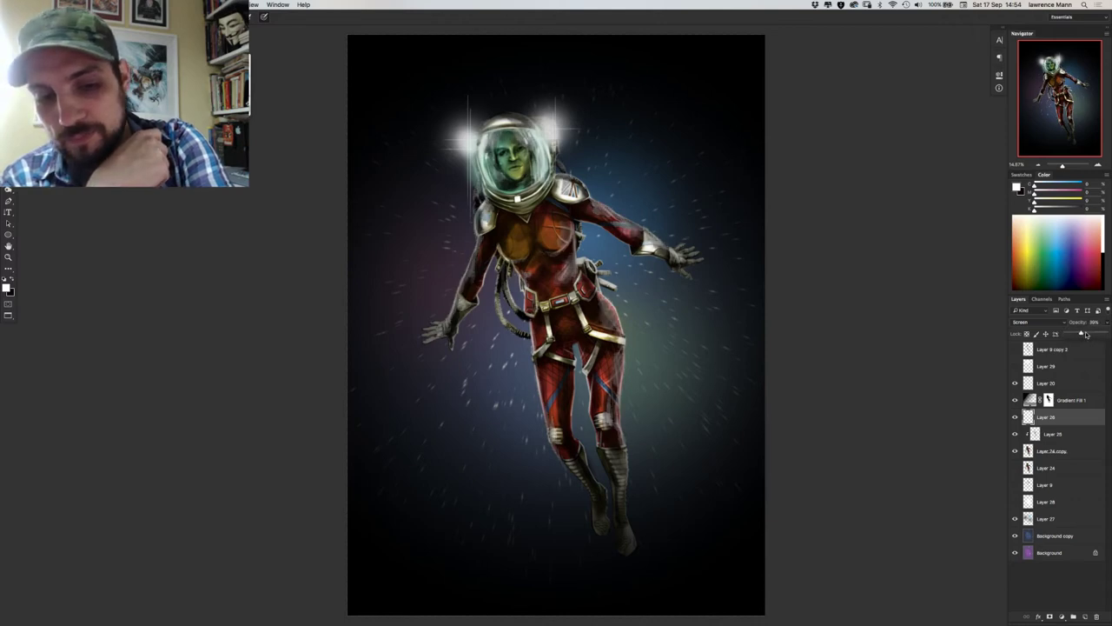
{"action": "left_click_drag", "start_coordinate": [1090, 339], "coordinate": [1106, 334]}
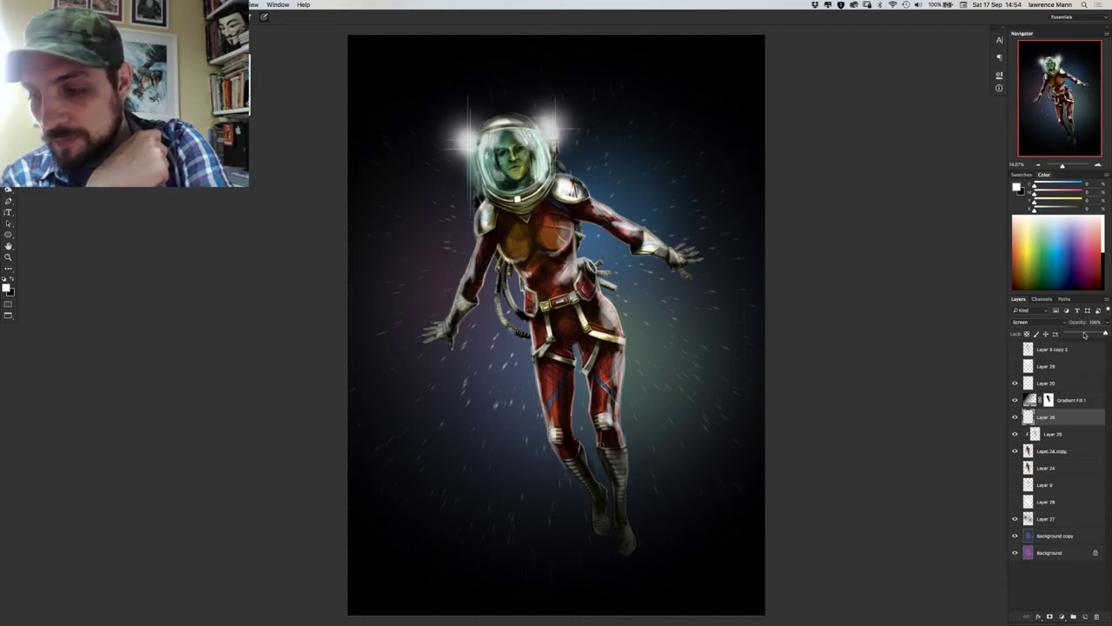
Try Soft Light on the white suit highlights layer, and settle on Overlay at 100% opacity, toggling its visibility to compare.
{"action": "left_click", "coordinate": [1038, 322]}
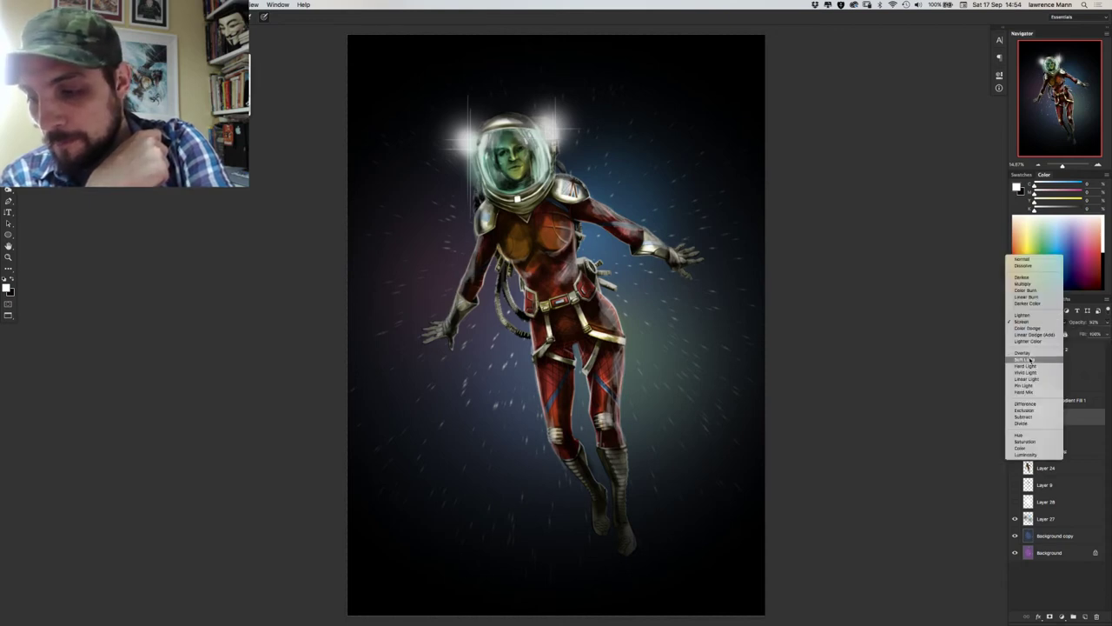
{"action": "left_click", "coordinate": [1032, 359]}
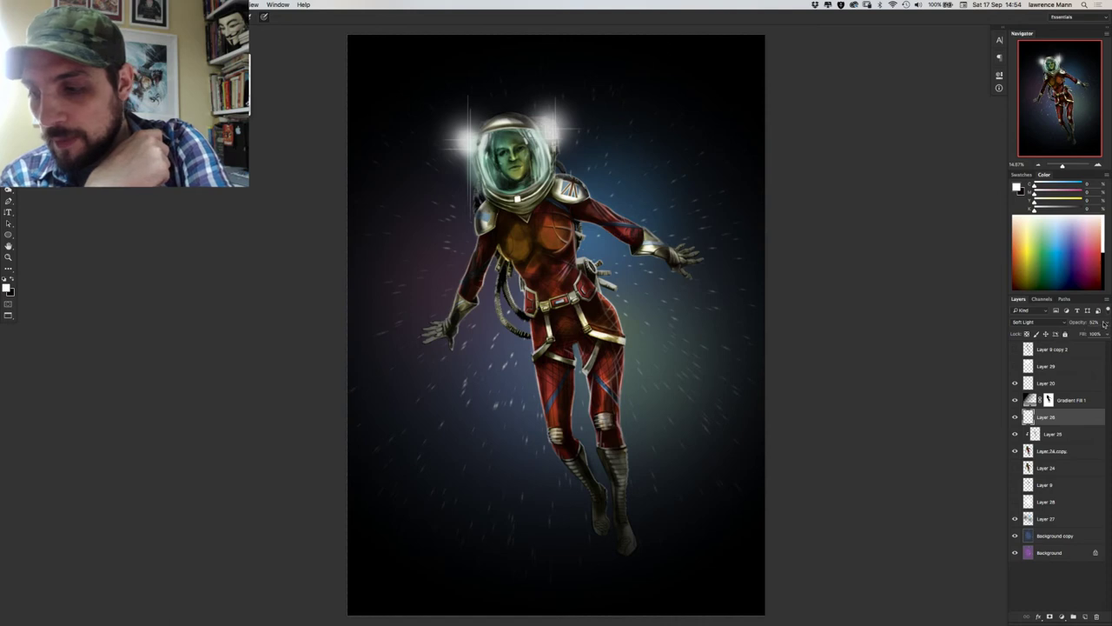
{"action": "left_click_drag", "start_coordinate": [1104, 324], "coordinate": [1106, 334]}
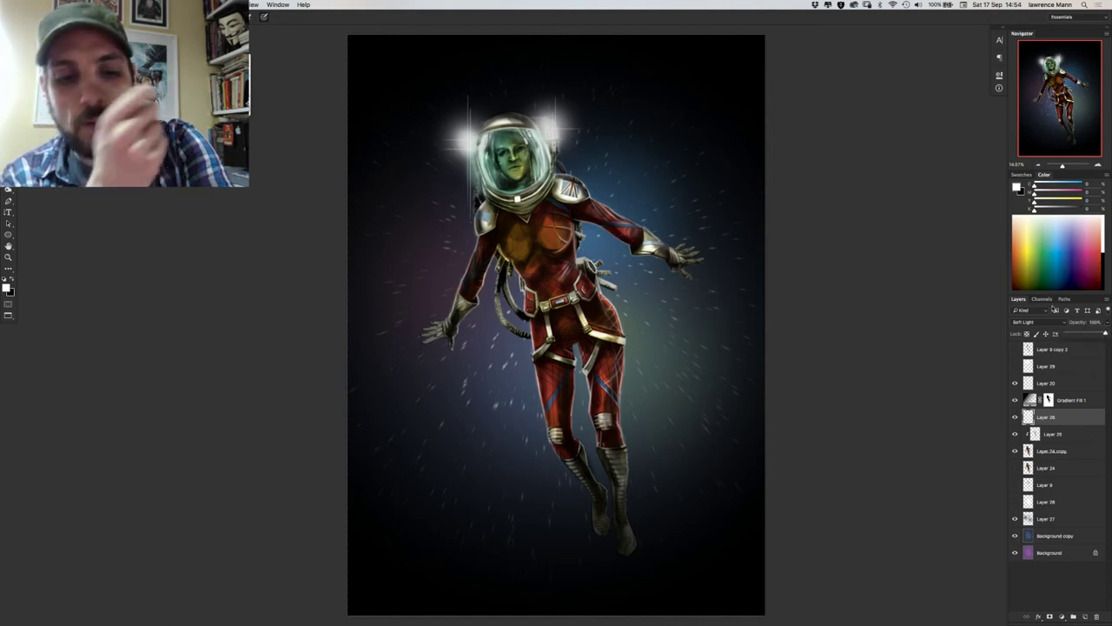
{"action": "left_click", "coordinate": [1034, 322]}
{"action": "left_click", "coordinate": [1036, 315]}
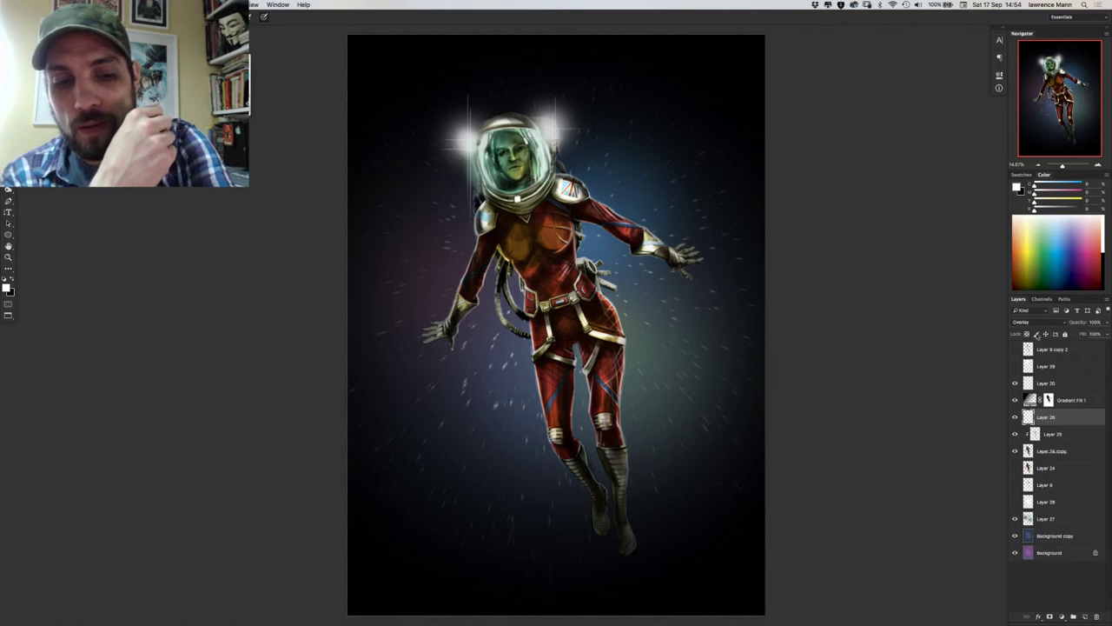
{"action": "left_click", "coordinate": [1015, 417]}
{"action": "left_click", "coordinate": [1015, 417]}
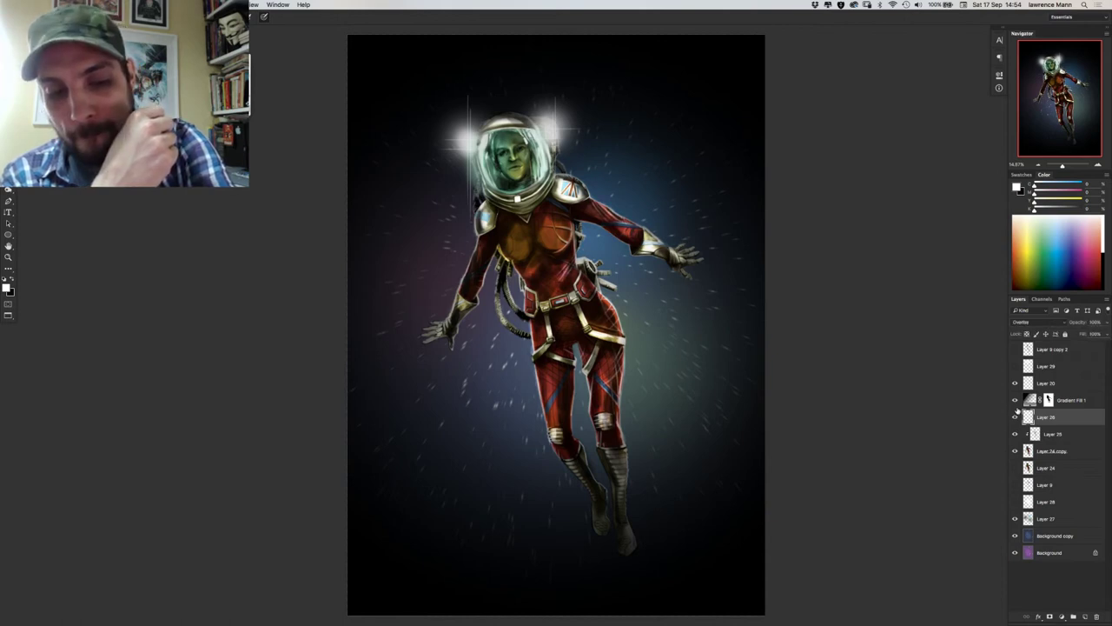
{"action": "key", "text": "alt+]"}
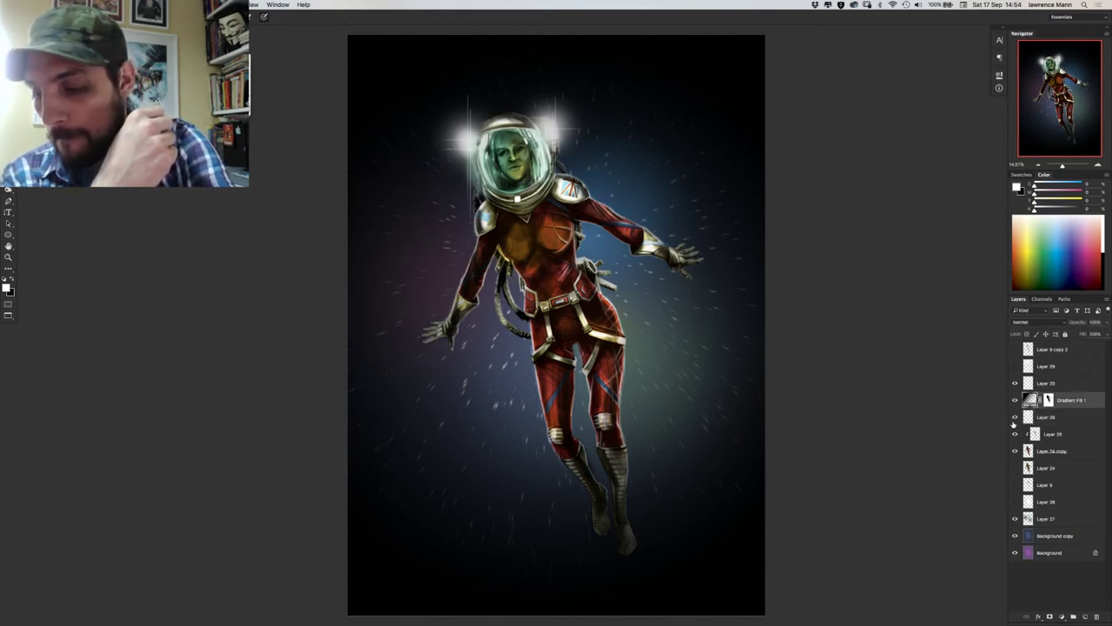
Toggle the visibility of the white suit highlights layer to compare the astronaut with and without it.
{"action": "left_click", "coordinate": [1016, 418]}
{"action": "left_click", "coordinate": [1015, 418]}
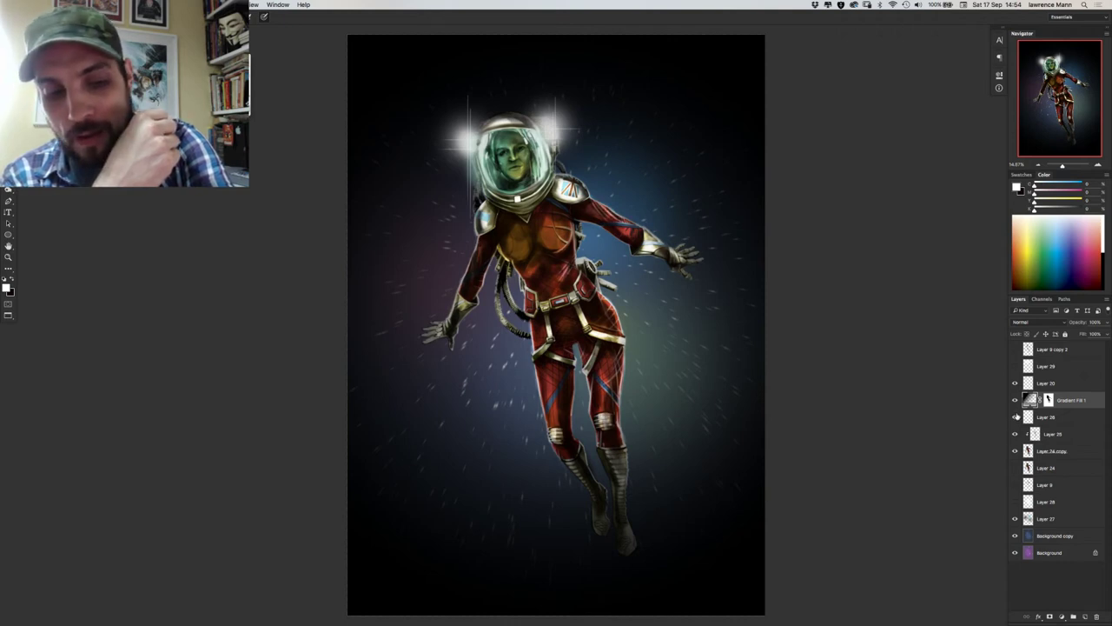
{"action": "left_click", "coordinate": [1015, 417]}
{"action": "left_click", "coordinate": [1016, 417]}
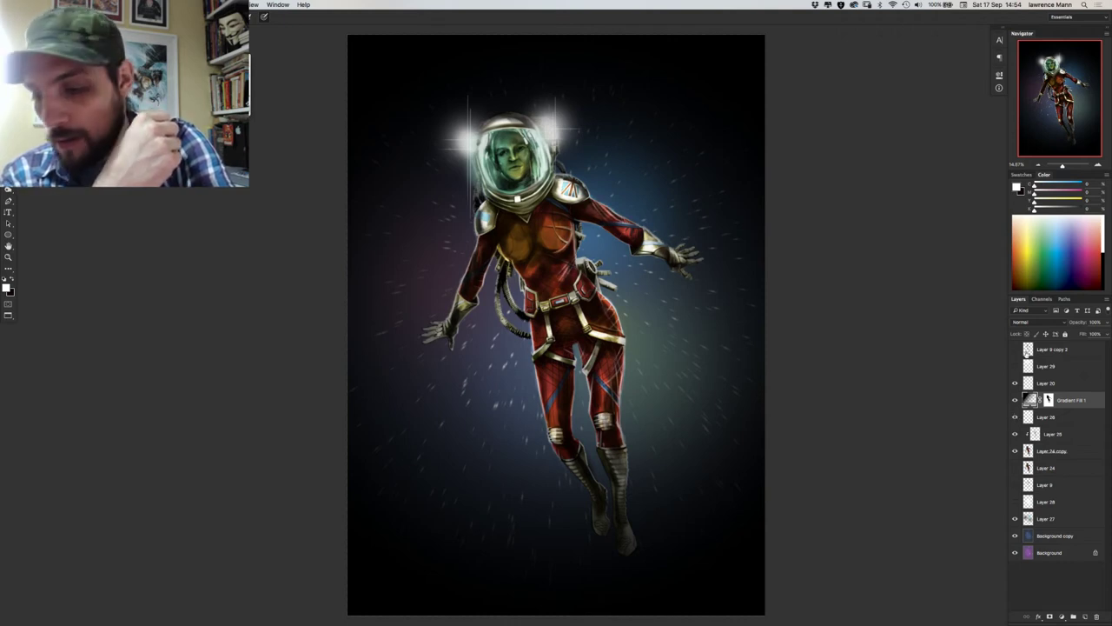
Set the white suit highlights layer below the gradient fill to Normal blend mode and lower its opacity to about 60%.
{"action": "left_click", "coordinate": [1026, 324]}
{"action": "left_click", "coordinate": [1022, 327]}
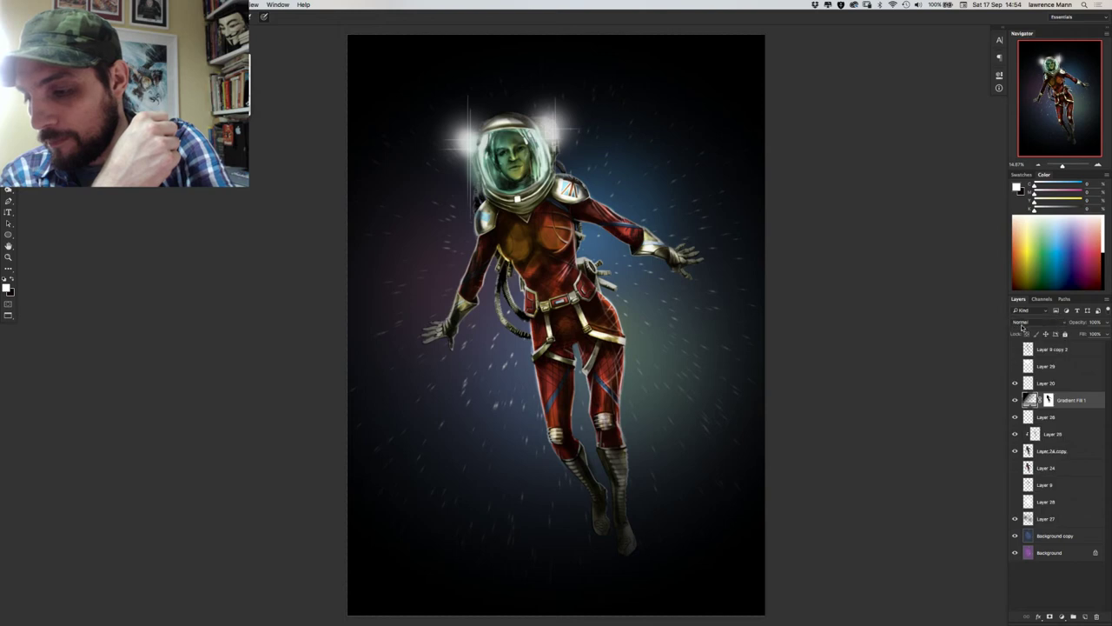
{"action": "left_click", "coordinate": [1043, 418]}
{"action": "left_click", "coordinate": [1025, 323]}
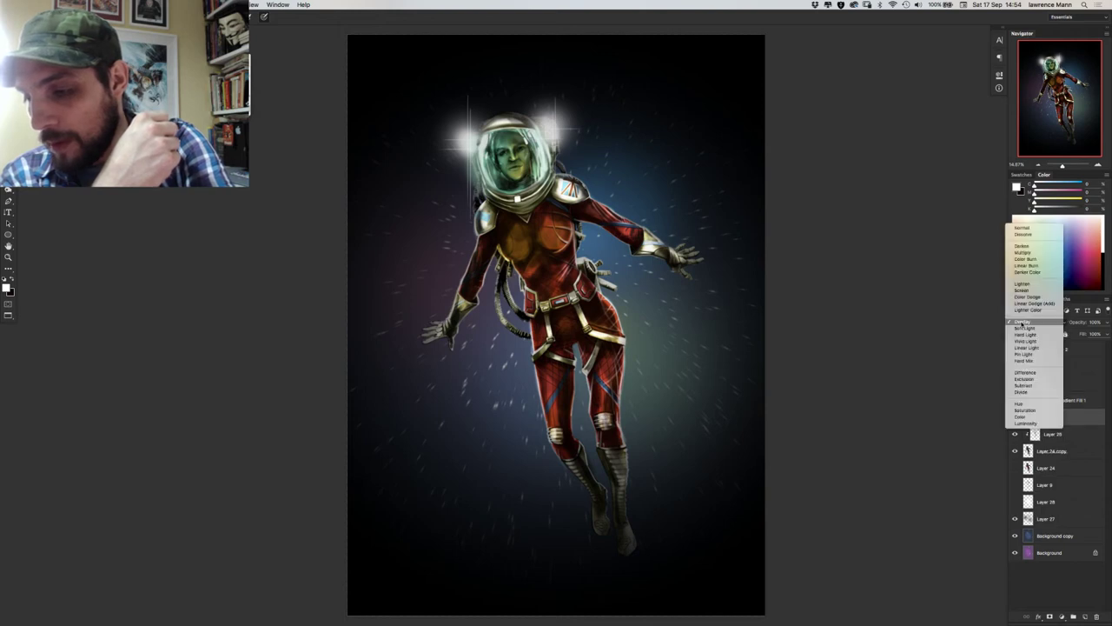
{"action": "left_click", "coordinate": [1020, 227]}
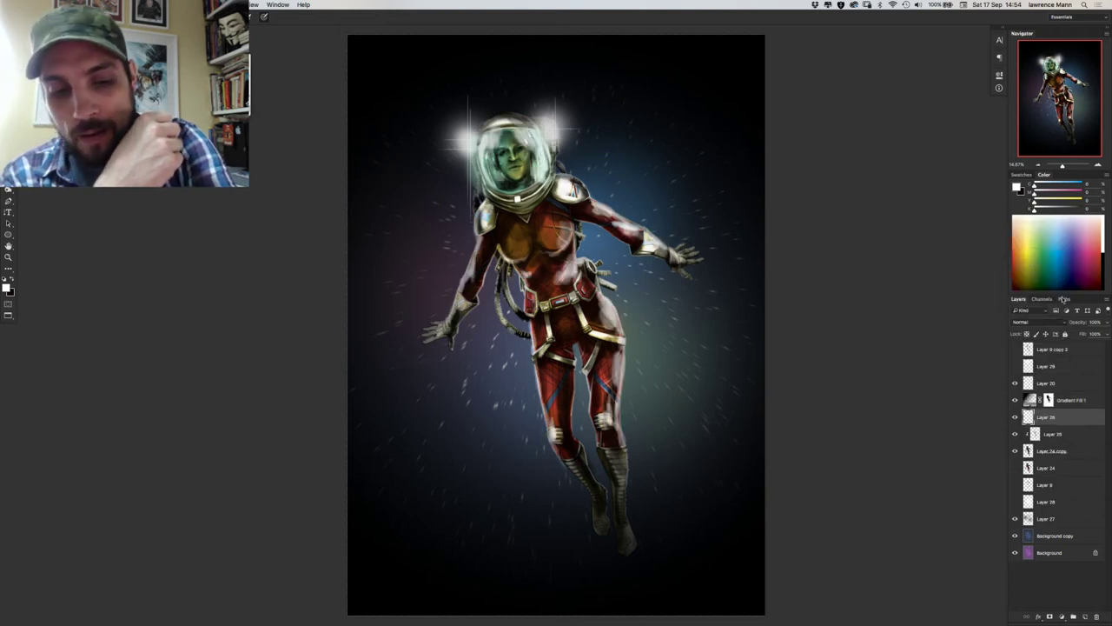
{"action": "left_click", "coordinate": [1104, 322]}
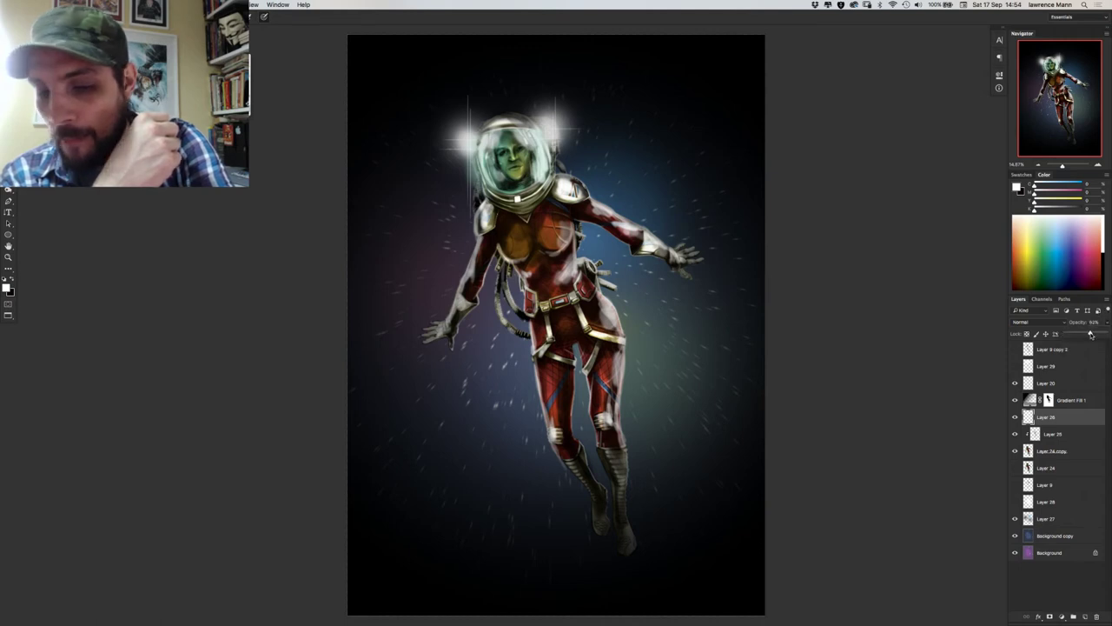
Adjust the opacity of Layer 26, and compare the figure with Layer 25 hidden and shown.
{"action": "left_click_drag", "start_coordinate": [1092, 336], "coordinate": [1090, 331]}
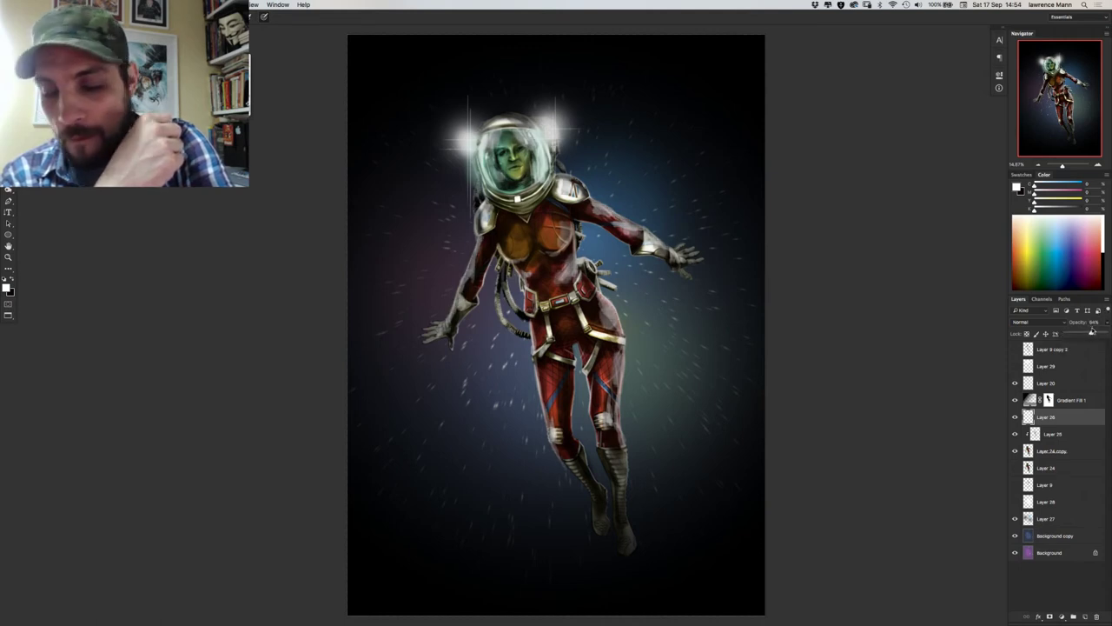
{"action": "left_click", "coordinate": [1015, 434]}
{"action": "left_click", "coordinate": [1014, 434]}
{"action": "left_click", "coordinate": [1015, 434]}
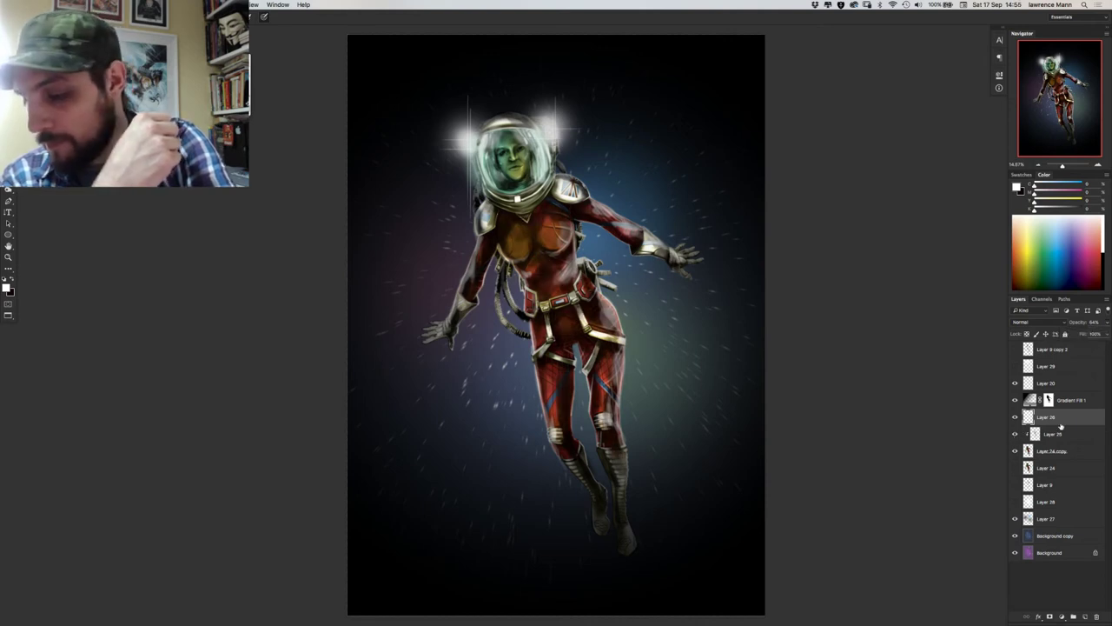
Merge the clipped Layer 25 with the Layer 24 copy beneath it into one figure layer.
{"action": "left_click", "coordinate": [1053, 436]}
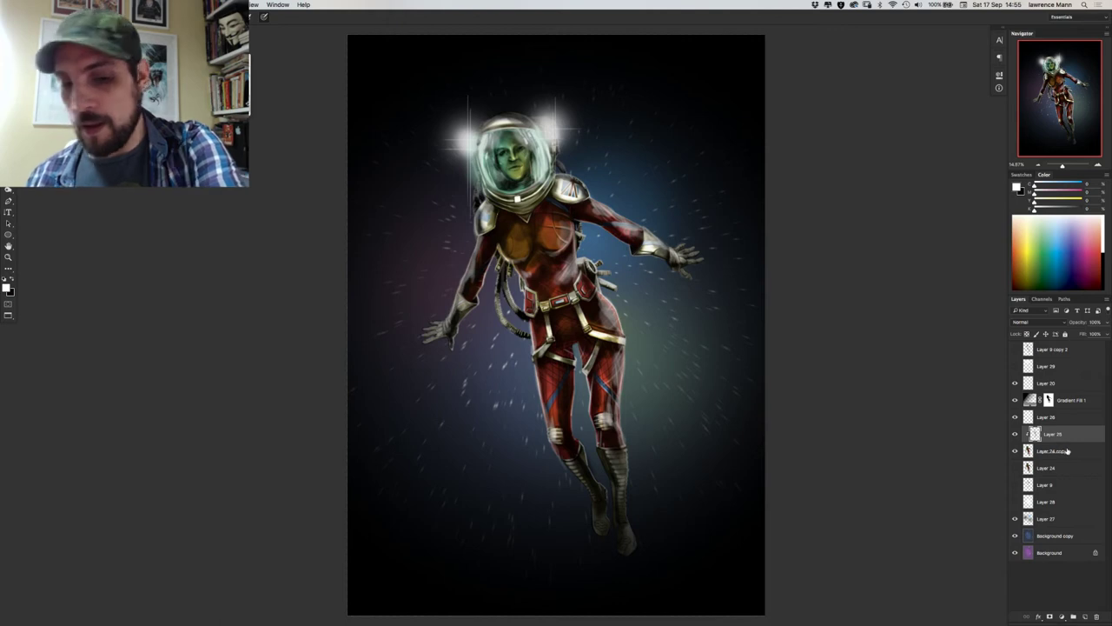
{"action": "left_click", "coordinate": [1067, 451], "text": "shift"}
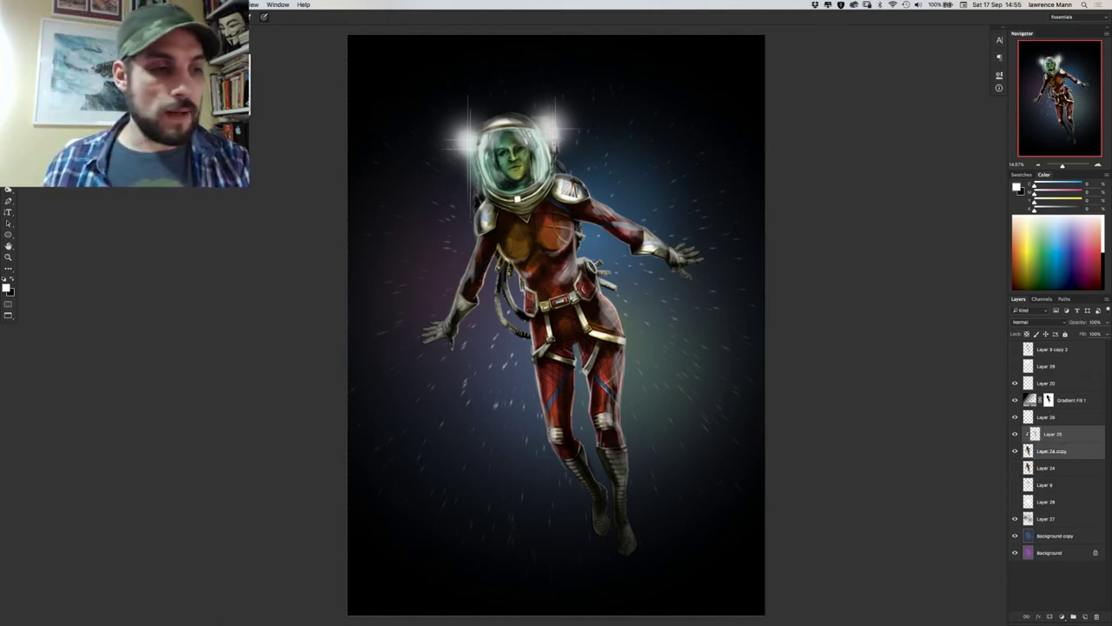
{"action": "key", "text": "super+e"}
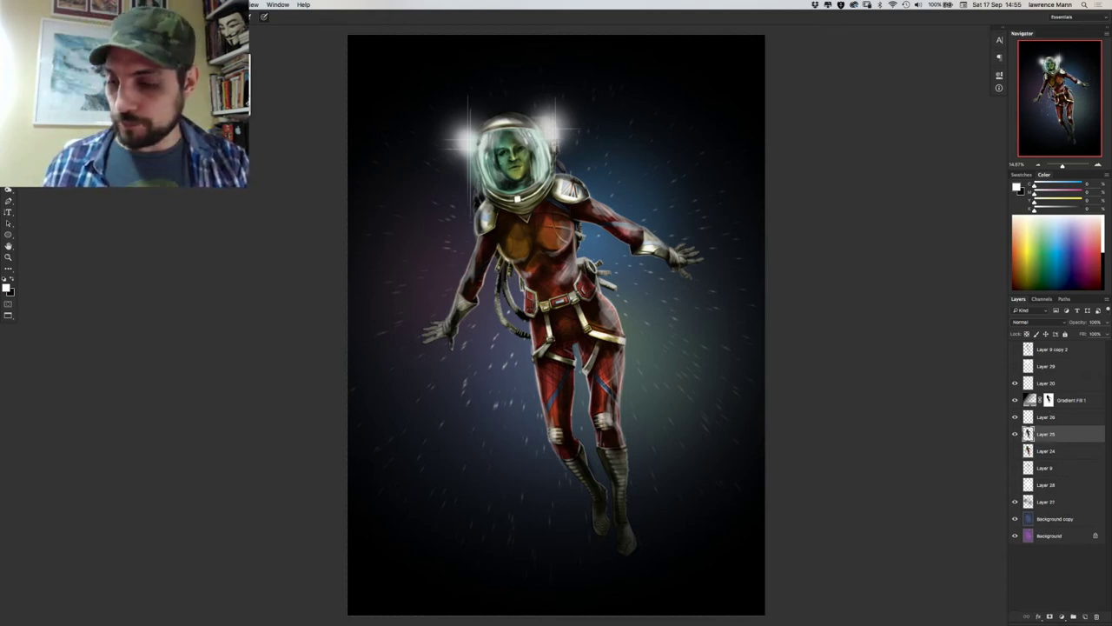
Start a Hue/Saturation adjustment on the merged figure layer, reducing its saturation and setting lightness to +3.
{"action": "key", "text": "super+u"}
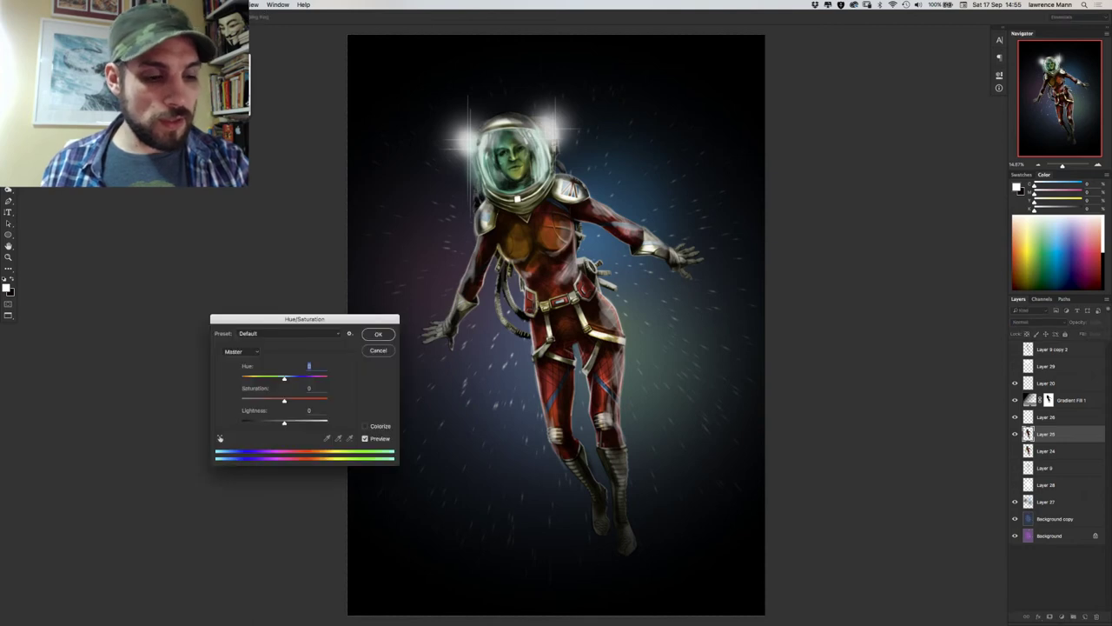
{"action": "left_click_drag", "start_coordinate": [284, 400], "coordinate": [273, 402]}
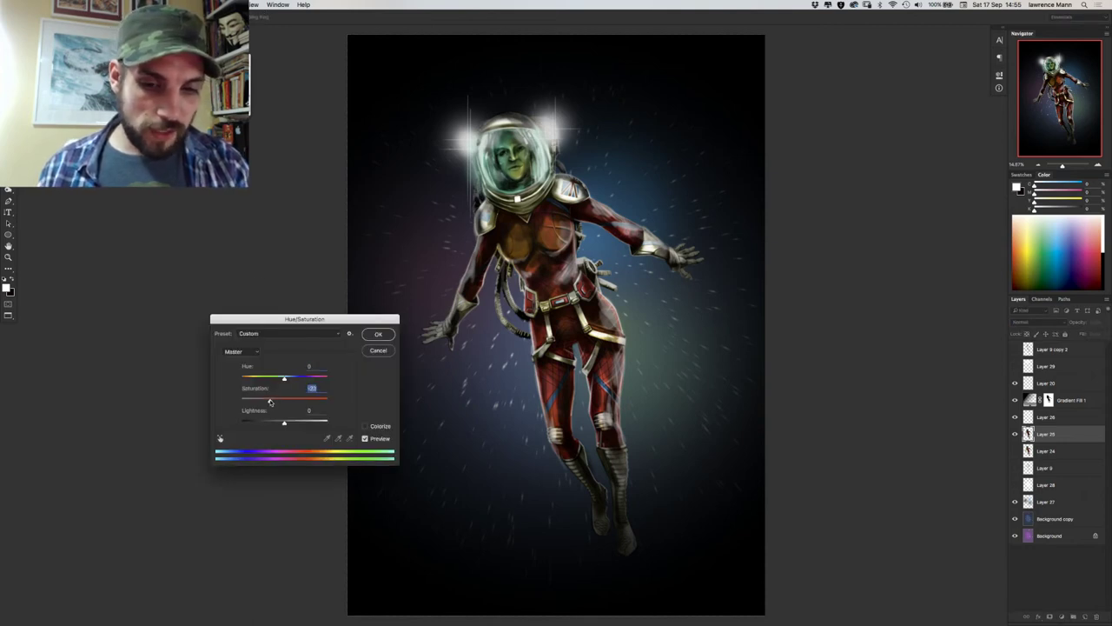
{"action": "left_click_drag", "start_coordinate": [273, 402], "coordinate": [275, 401]}
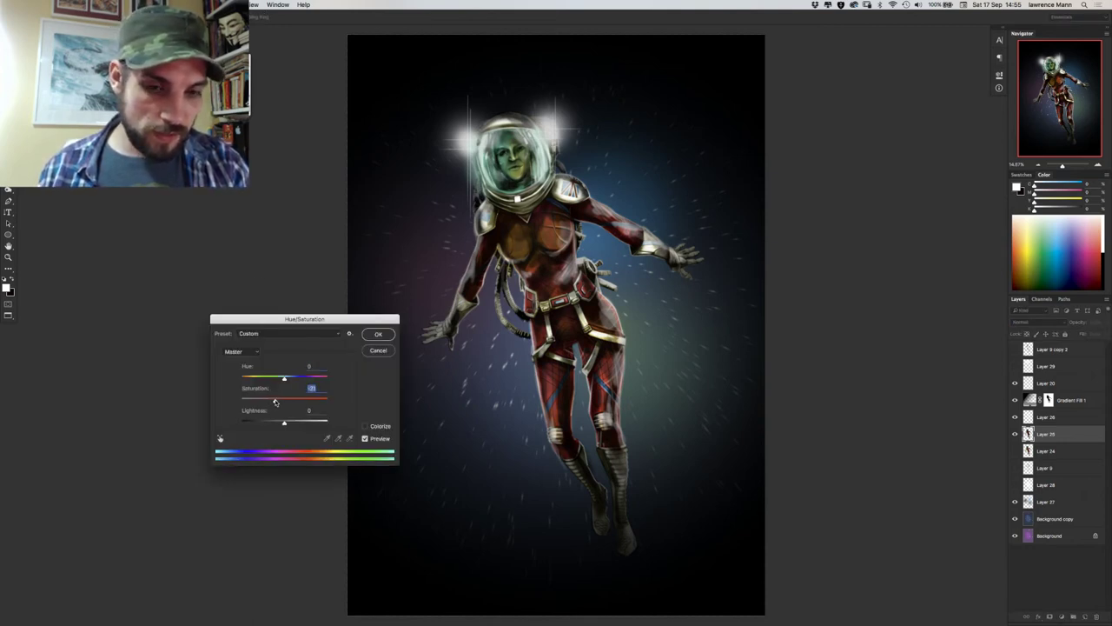
{"action": "left_click", "coordinate": [292, 423]}
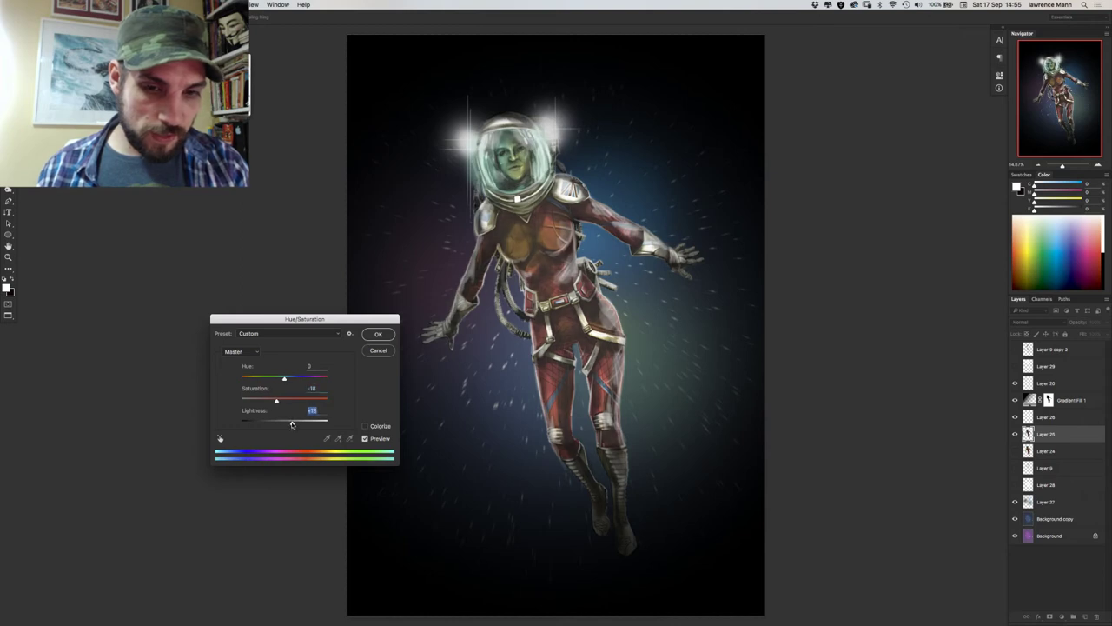
{"action": "left_click_drag", "start_coordinate": [292, 423], "coordinate": [286, 424]}
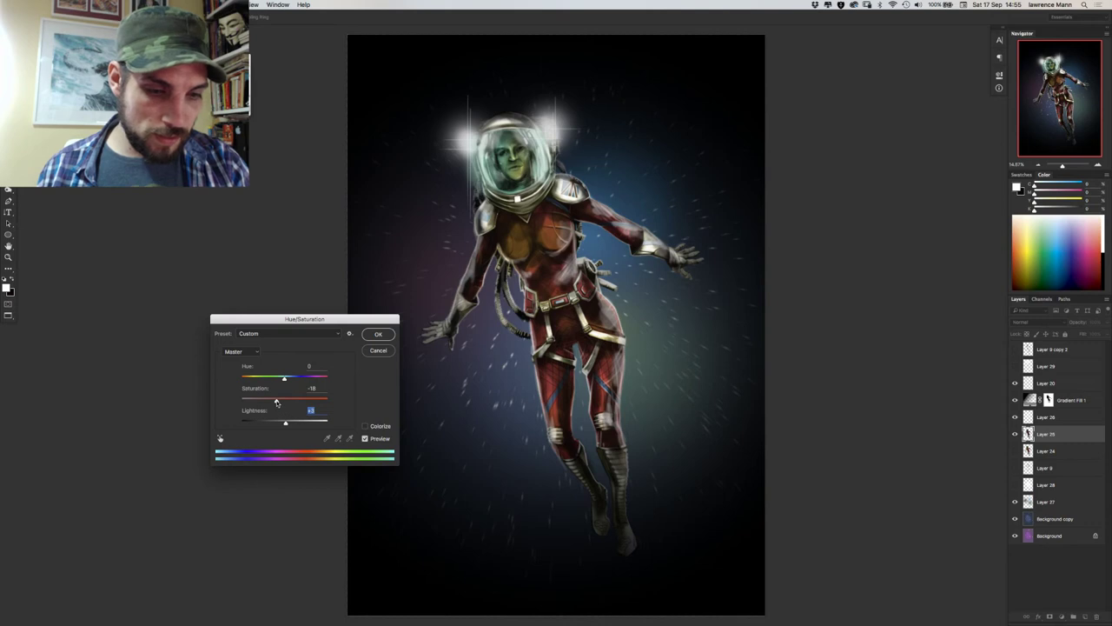
{"action": "left_click_drag", "start_coordinate": [277, 401], "coordinate": [274, 402]}
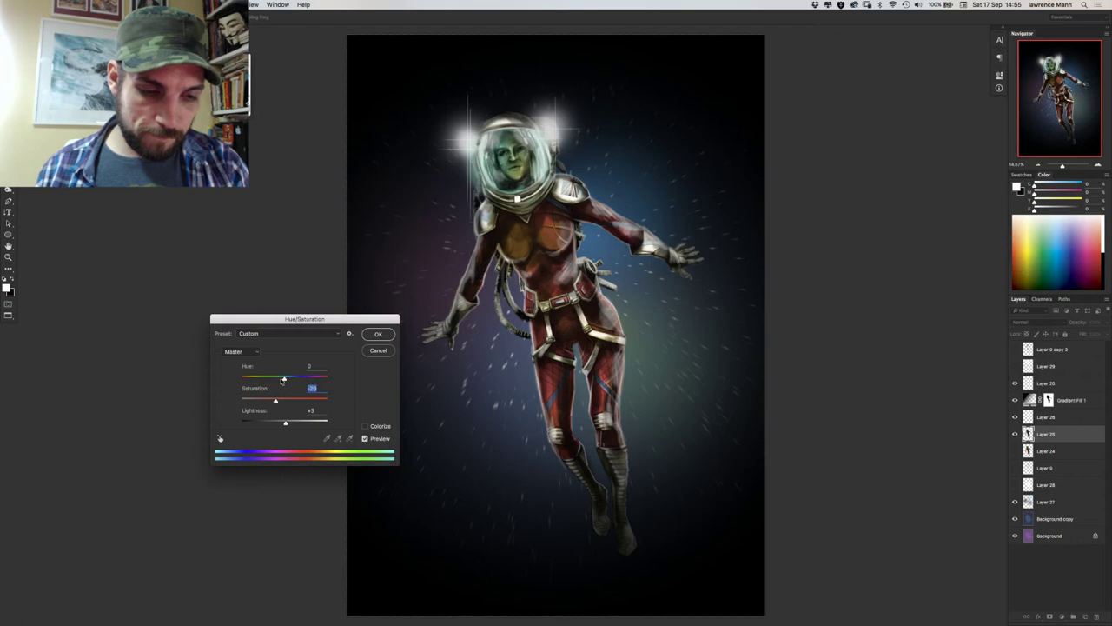
Set the figure's hue to -8 and saturation to -24, compare with the preview off, and apply the adjustment.
{"action": "left_click_drag", "start_coordinate": [282, 379], "coordinate": [245, 400]}
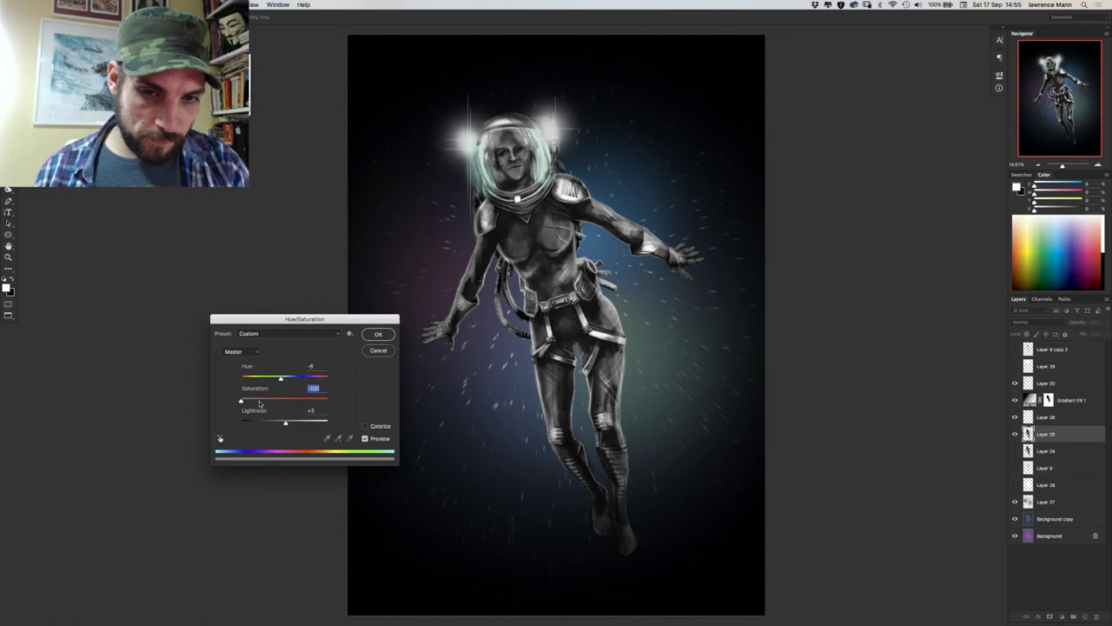
{"action": "left_click", "coordinate": [259, 401]}
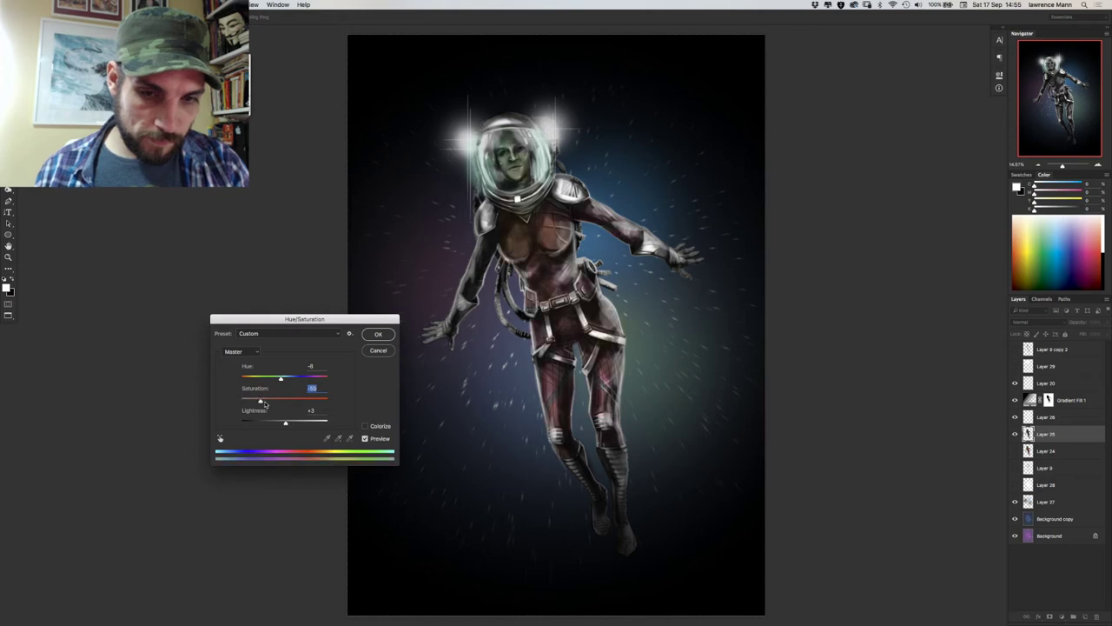
{"action": "left_click_drag", "start_coordinate": [267, 405], "coordinate": [275, 404]}
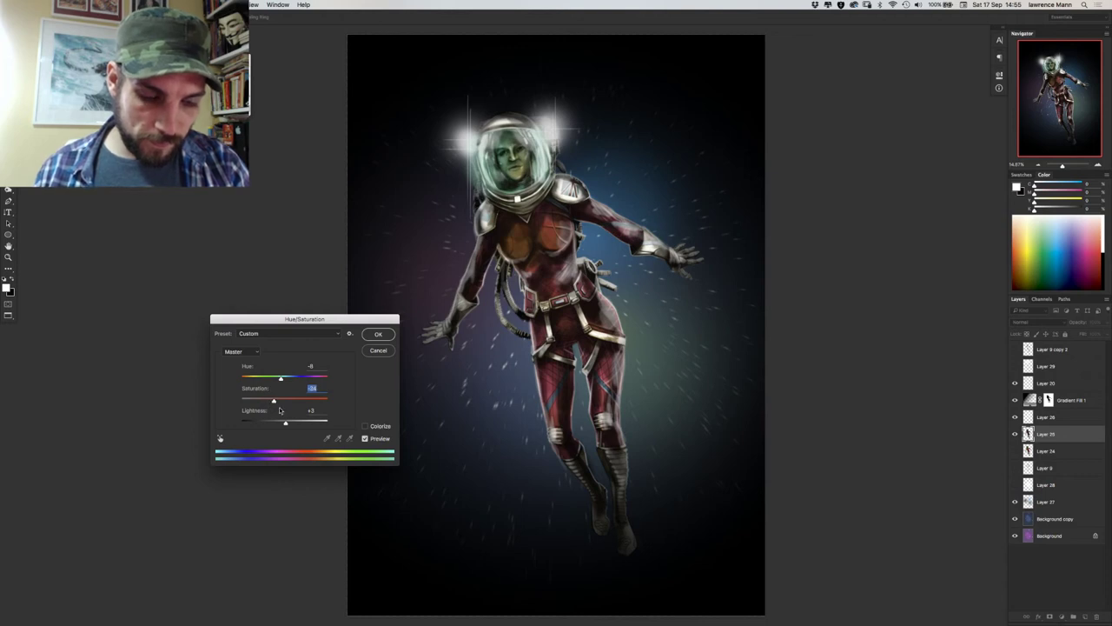
{"action": "left_click", "coordinate": [366, 438]}
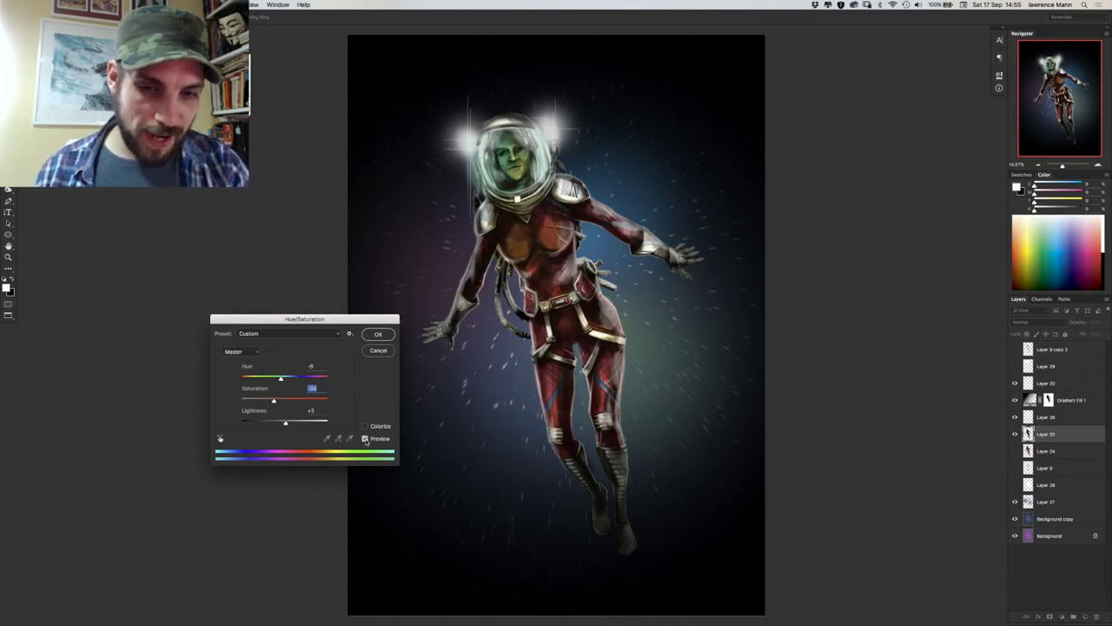
{"action": "left_click", "coordinate": [366, 439]}
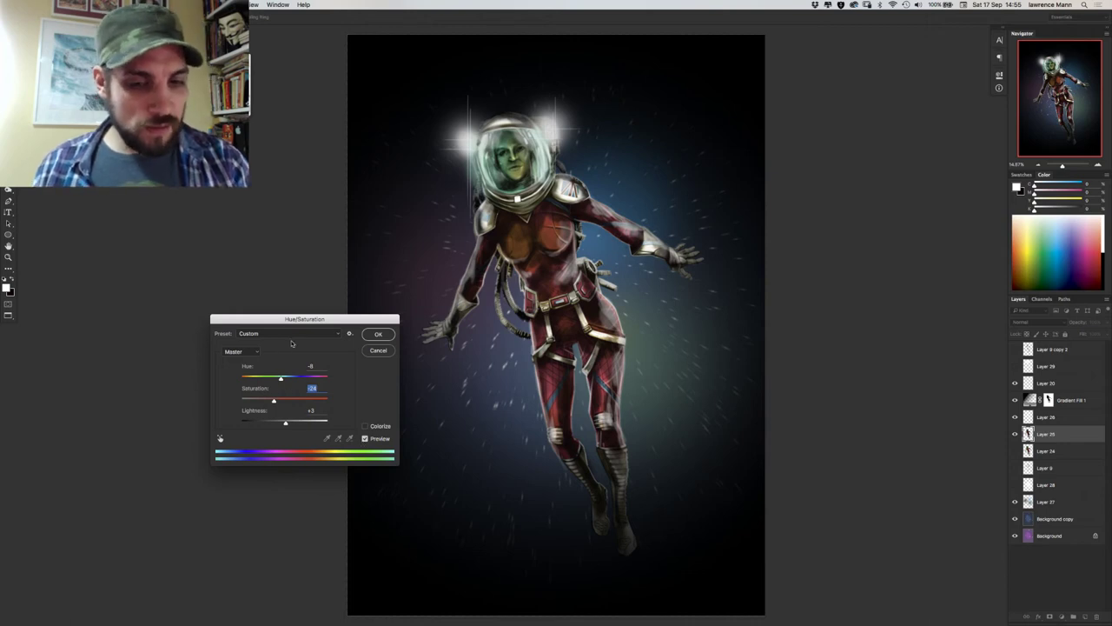
{"action": "left_click", "coordinate": [373, 334]}
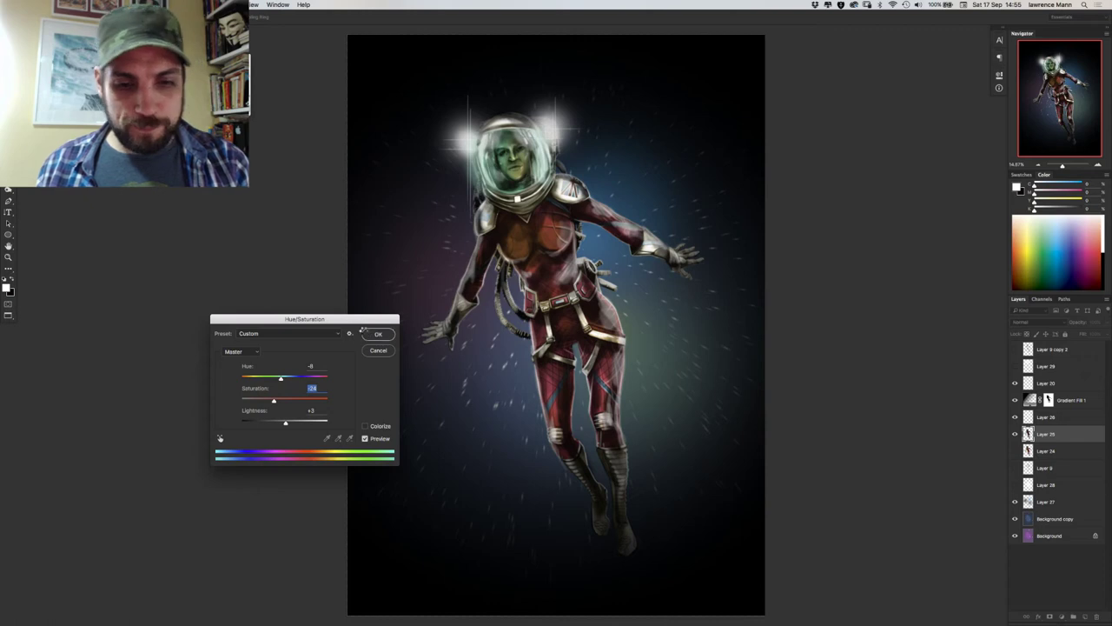
Compare the figure with Layer 26 hidden and shown, try the Screen blend mode on it, and settle on Overlay.
{"action": "left_click", "coordinate": [1016, 418]}
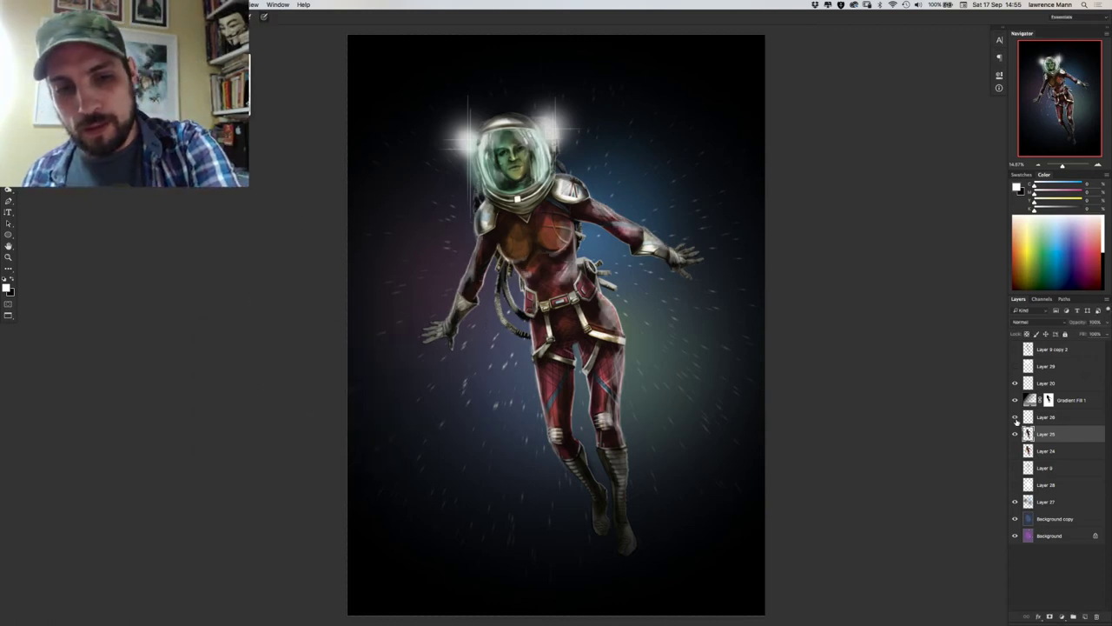
{"action": "left_click", "coordinate": [1015, 418]}
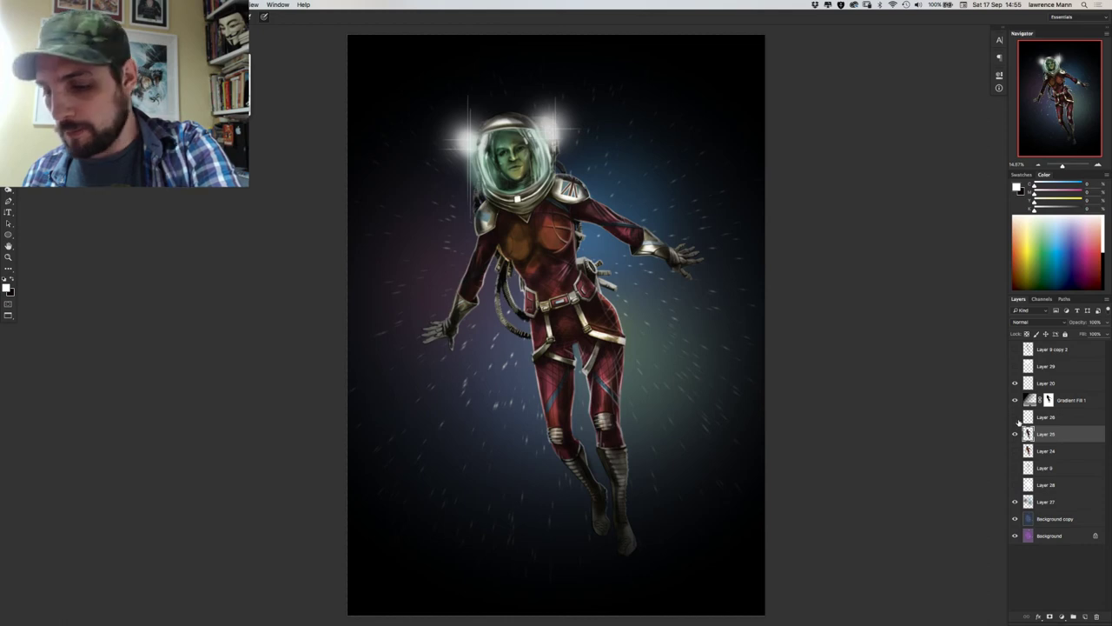
{"action": "left_click", "coordinate": [1015, 418]}
{"action": "left_click", "coordinate": [1039, 417]}
{"action": "left_click", "coordinate": [1022, 323]}
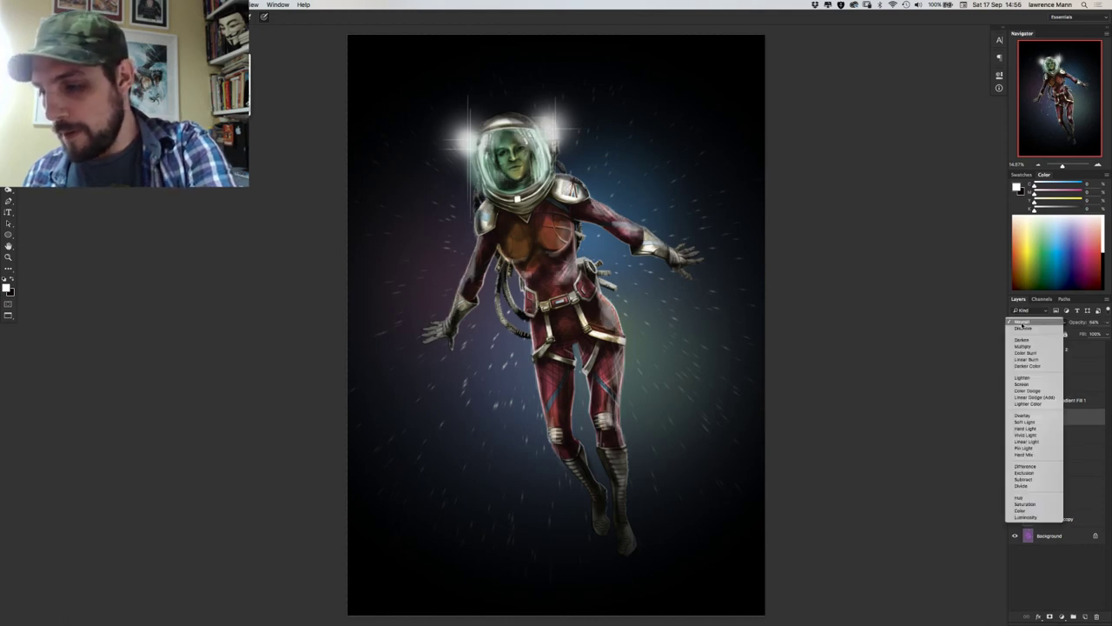
{"action": "left_click", "coordinate": [1023, 384]}
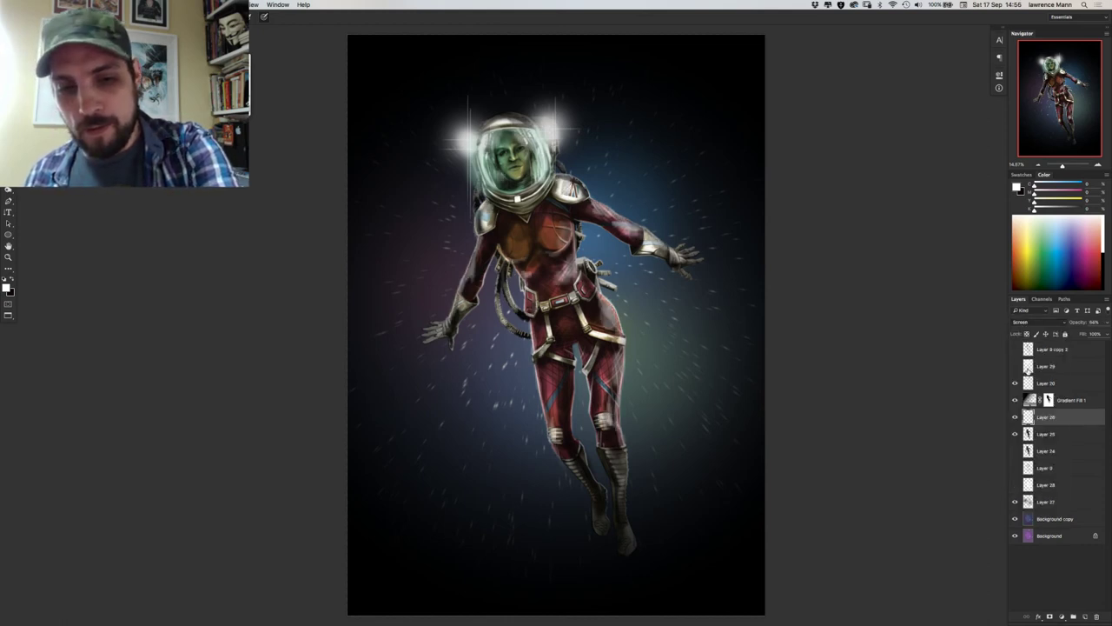
{"action": "left_click", "coordinate": [1031, 323]}
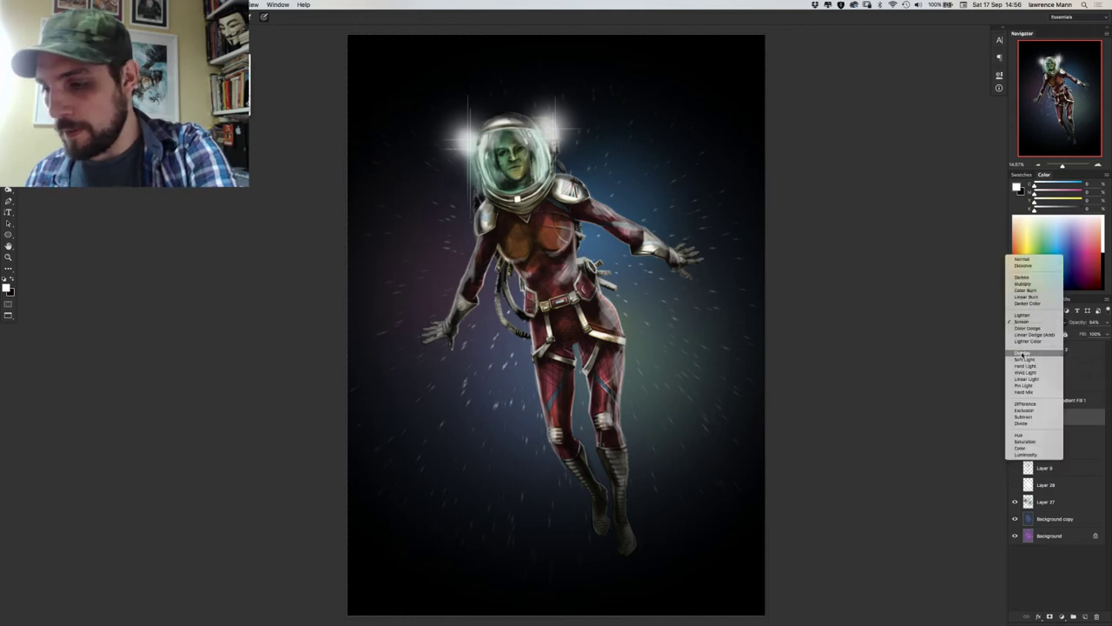
{"action": "left_click", "coordinate": [1023, 353]}
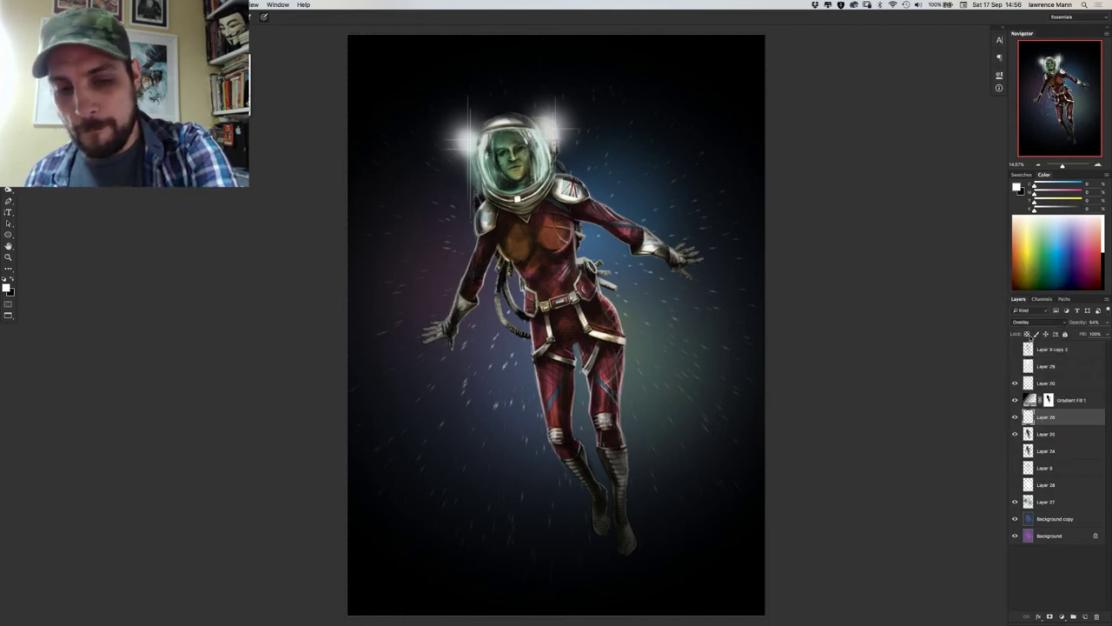
Show and select Layer 29, which holds the soft white glow around the helmet lights.
{"action": "left_click", "coordinate": [1015, 366]}
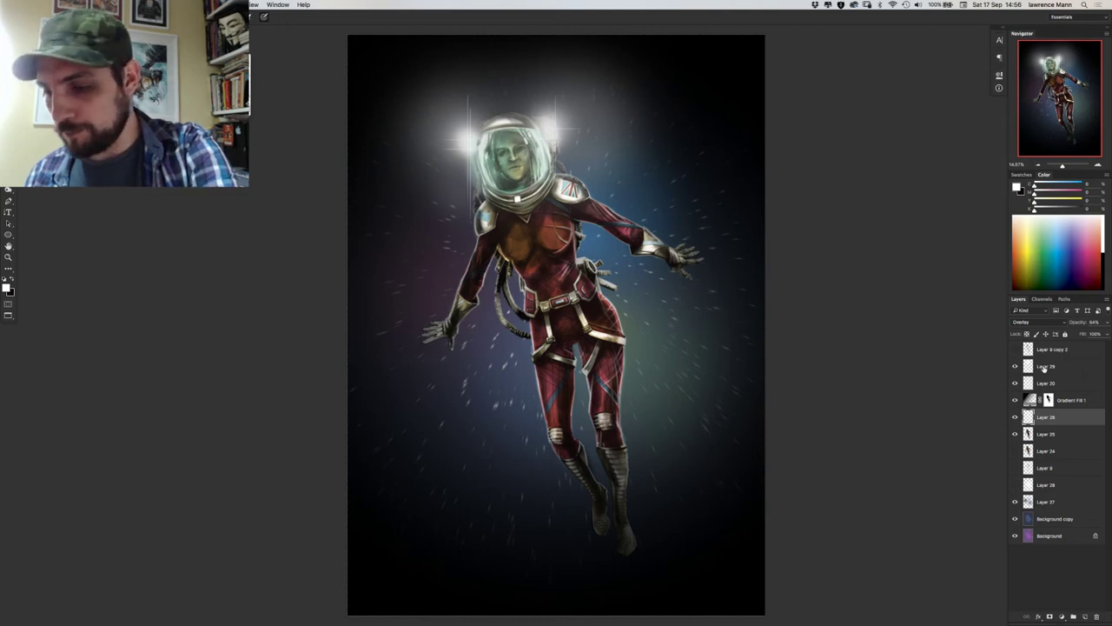
{"action": "left_click", "coordinate": [1043, 367]}
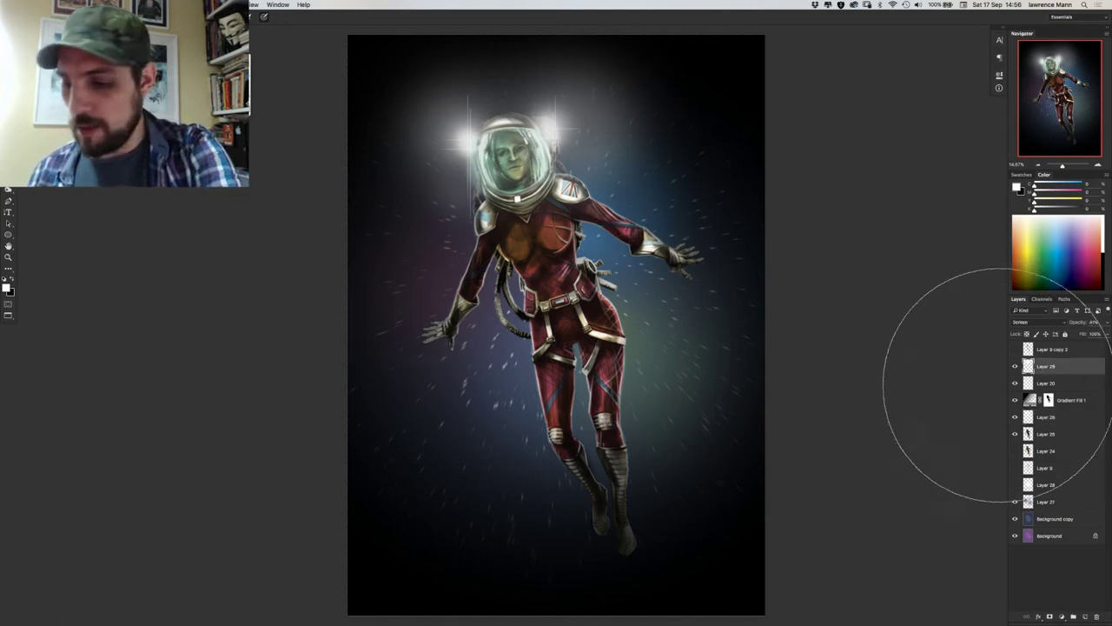
Check what Background copy contributes by toggling its visibility, and merge it with the star streaks on Layer 27.
{"action": "left_click", "coordinate": [1041, 502]}
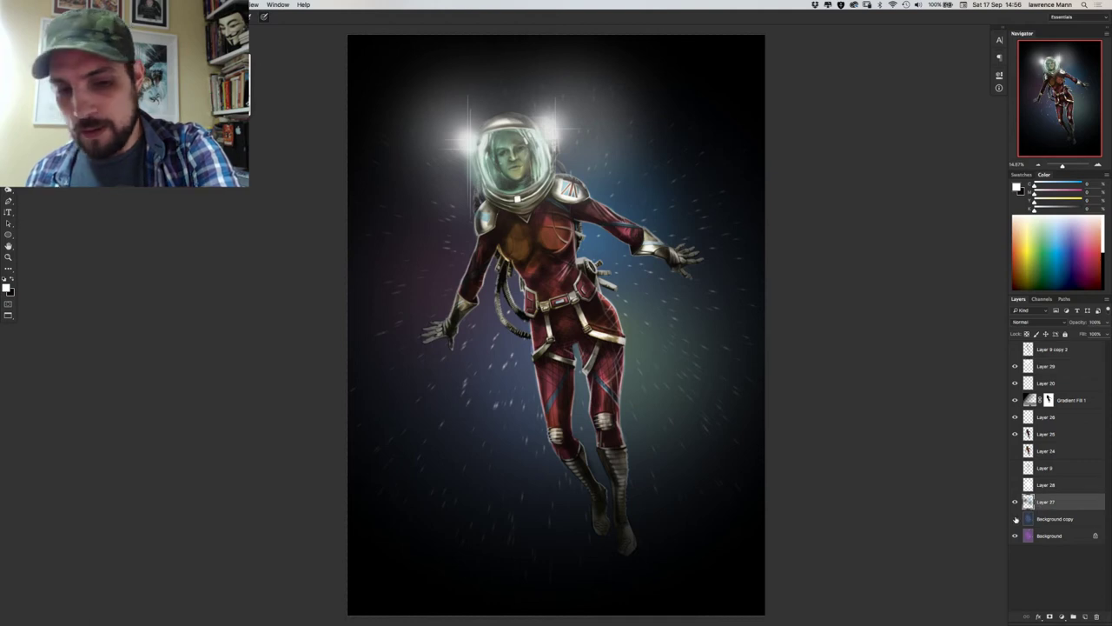
{"action": "left_click", "coordinate": [1015, 519]}
{"action": "left_click", "coordinate": [1015, 519]}
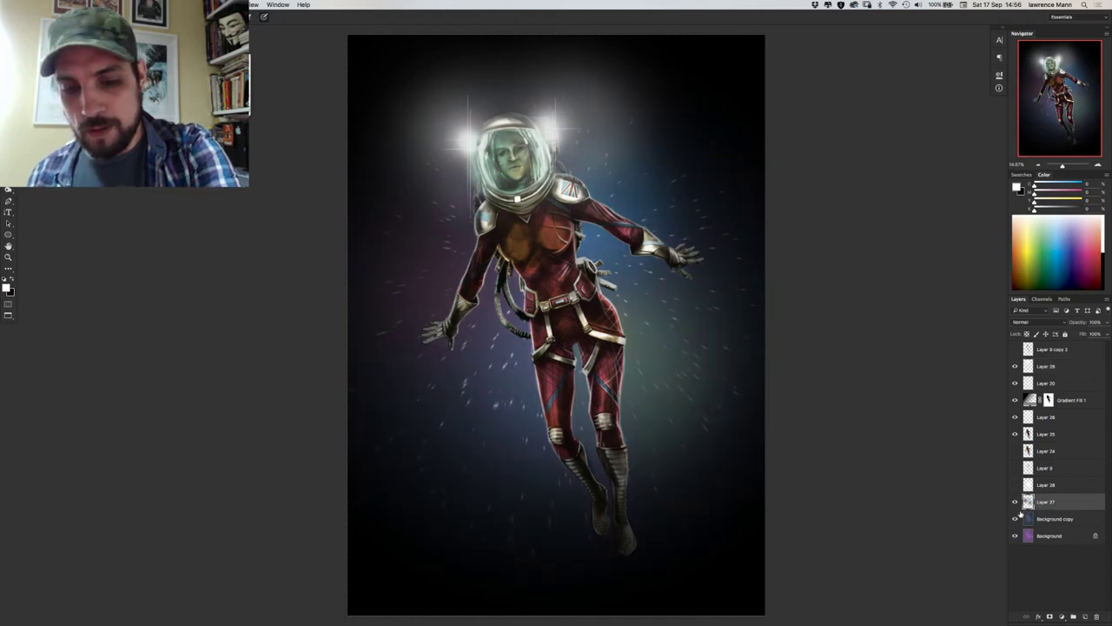
{"action": "left_click", "coordinate": [1045, 517], "text": "shift"}
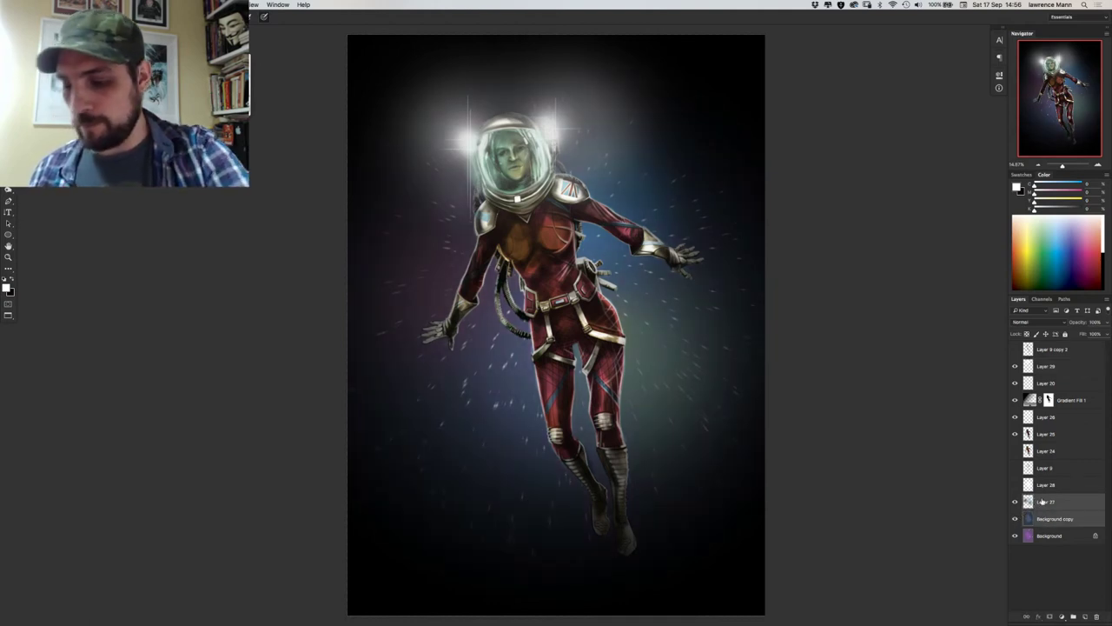
{"action": "key", "text": "ctrl+e"}
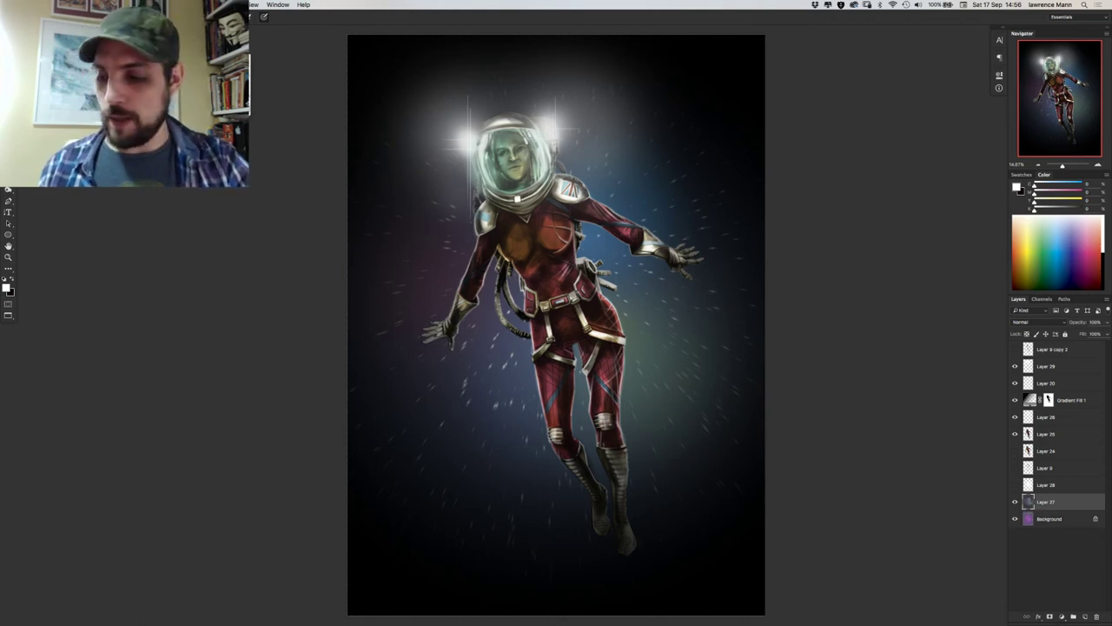
Desaturate the merged background layer with Hue/Saturation, setting saturation to -20.
{"action": "key", "text": "ctrl+u"}
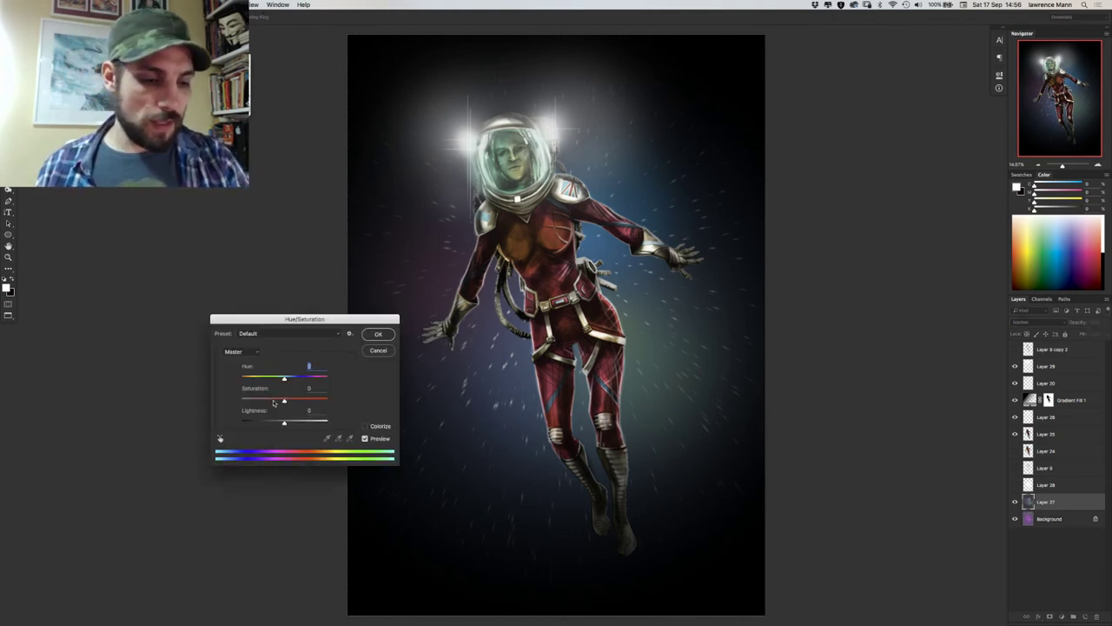
{"action": "mouse_move", "coordinate": [272, 400]}
{"action": "left_mouse_down"}
{"action": "mouse_move", "coordinate": [300, 401]}
{"action": "mouse_move", "coordinate": [272, 401]}
{"action": "left_mouse_up"}
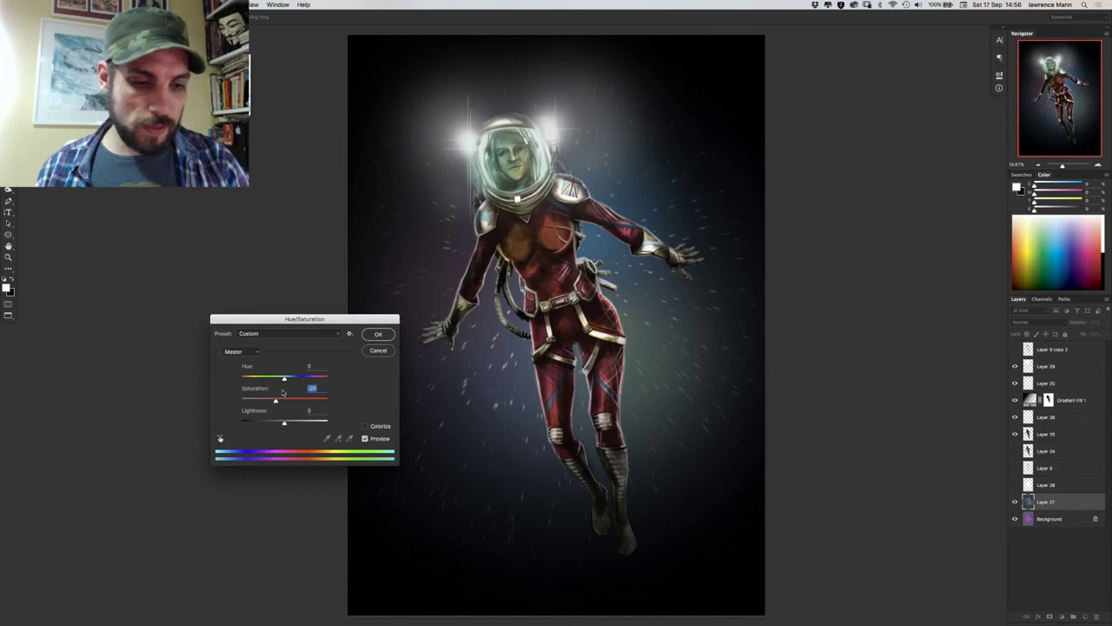
{"action": "left_click", "coordinate": [371, 335]}
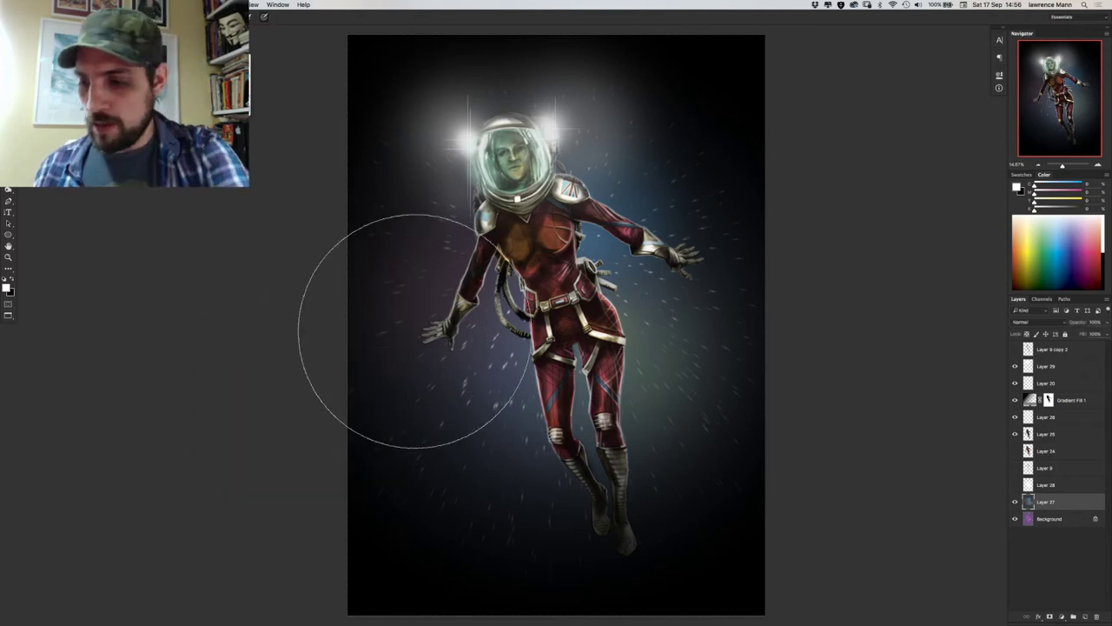
Compare the painting with Gradient Fill 1 hidden and shown, and lower that vignette layer's opacity to about 79%.
{"action": "left_click", "coordinate": [1014, 400]}
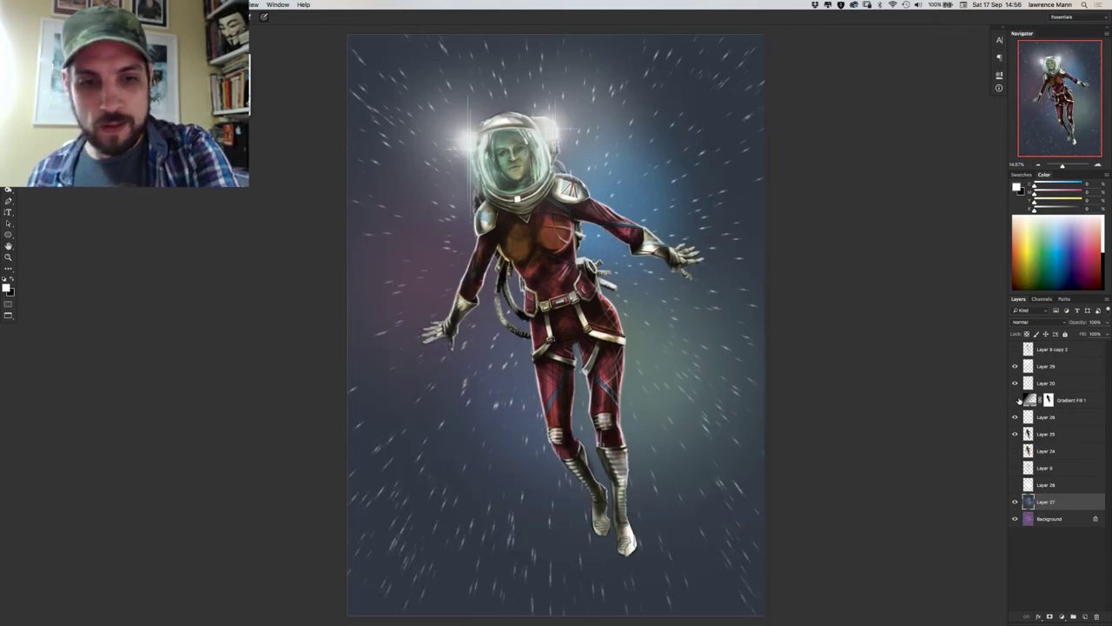
{"action": "left_click", "coordinate": [1015, 399]}
{"action": "left_click", "coordinate": [1053, 399]}
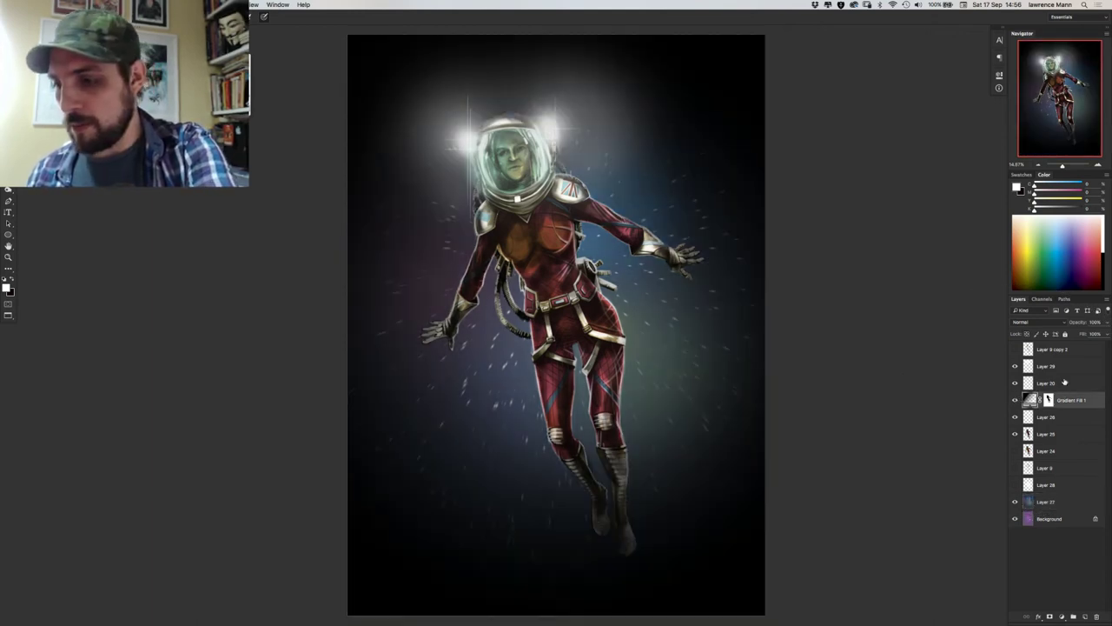
{"action": "left_click_drag", "start_coordinate": [1106, 322], "coordinate": [1092, 334]}
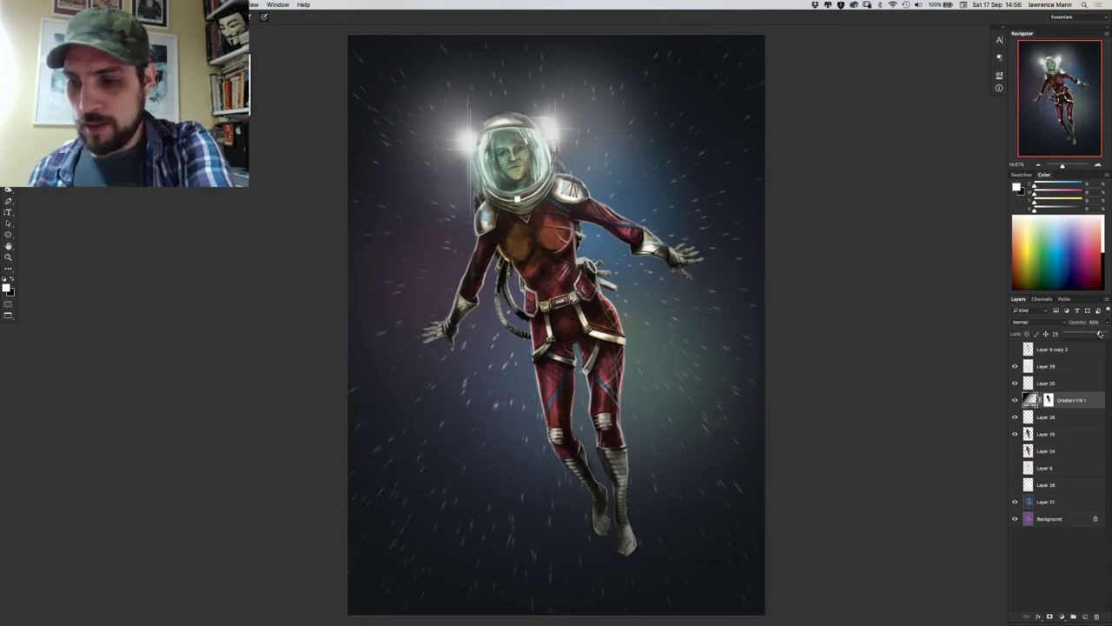
{"action": "left_click", "coordinate": [1099, 333]}
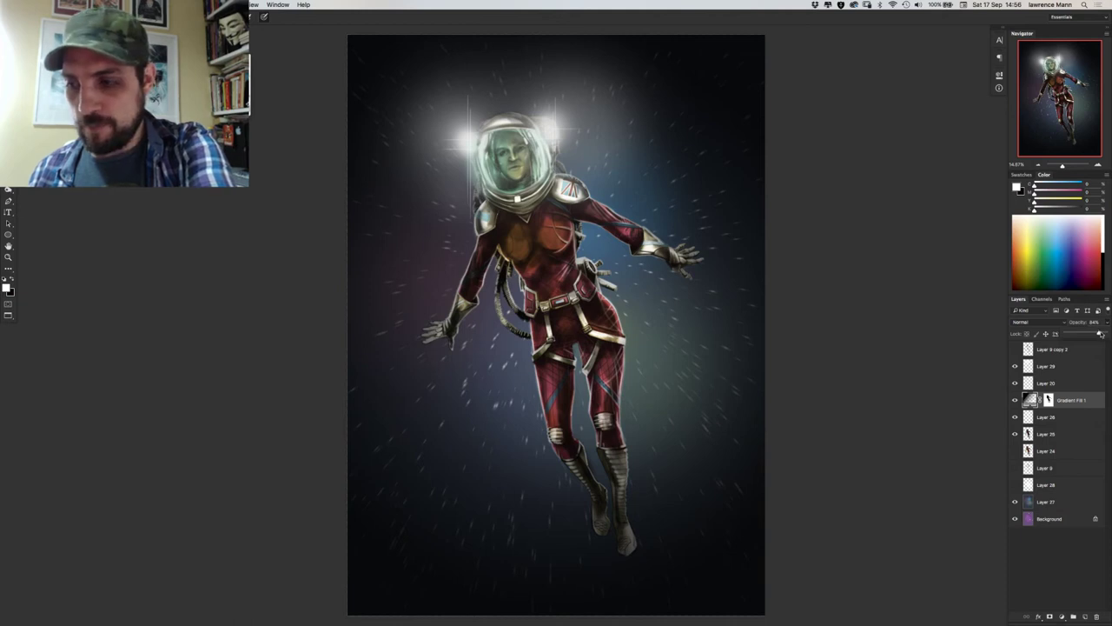
{"action": "left_click_drag", "start_coordinate": [1102, 333], "coordinate": [1102, 334]}
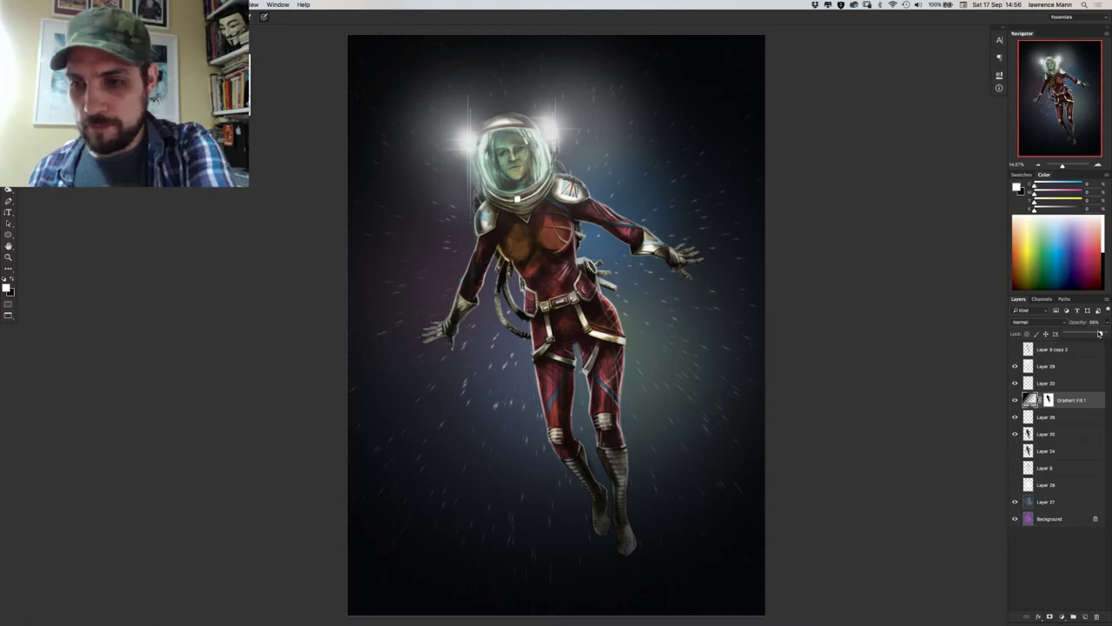
{"action": "left_click_drag", "start_coordinate": [1100, 334], "coordinate": [1096, 334]}
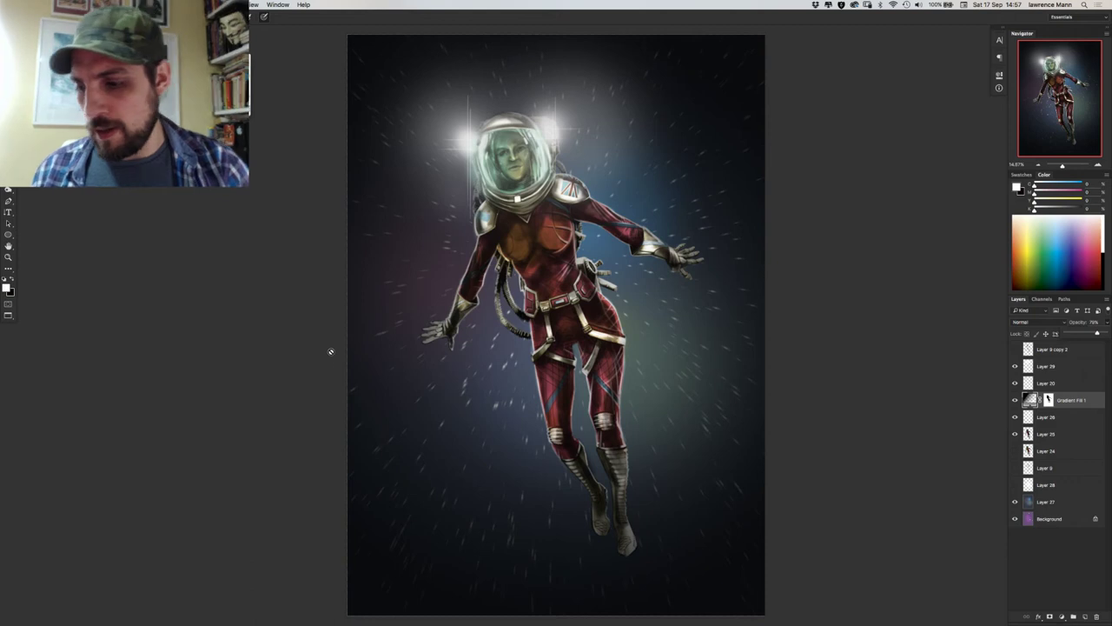
Adjust the Levels of the astronaut on Layer 25, setting the black input to 10 and the midtones to 1.18.
{"action": "left_click", "coordinate": [1058, 432]}
{"action": "left_click", "coordinate": [1058, 432]}
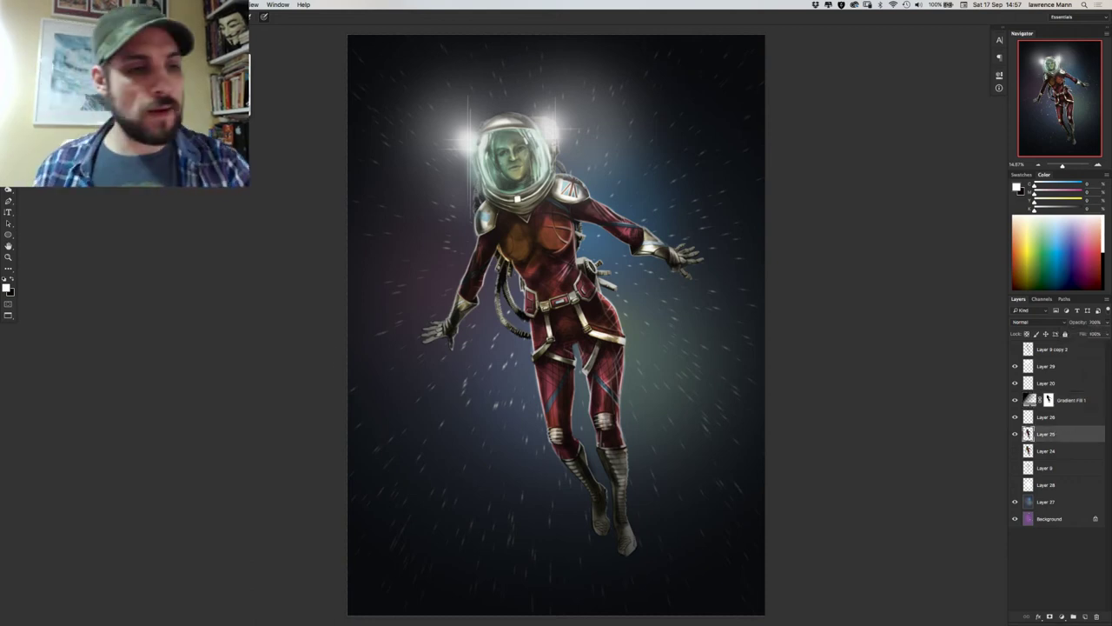
{"action": "key", "text": "super+i"}
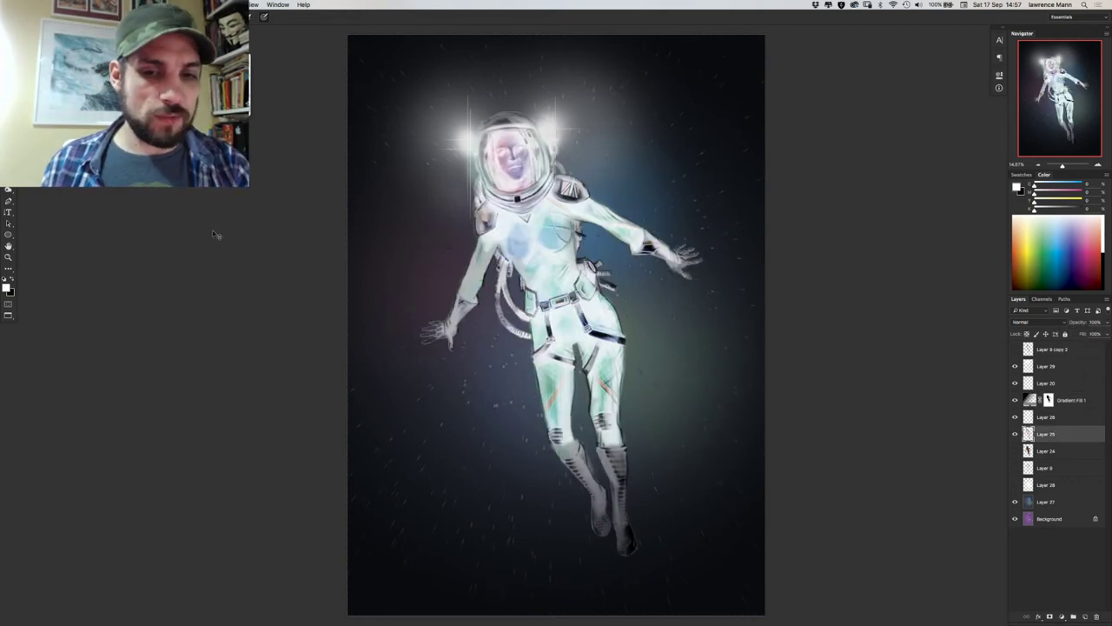
{"action": "key", "text": "super+z"}
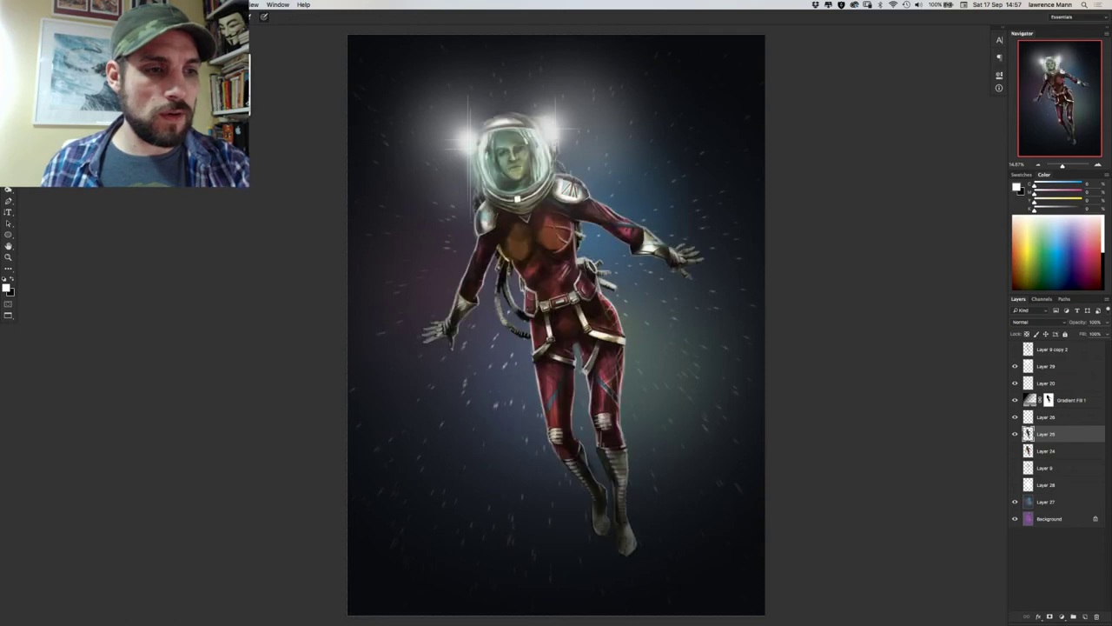
{"action": "key", "text": "super+l"}
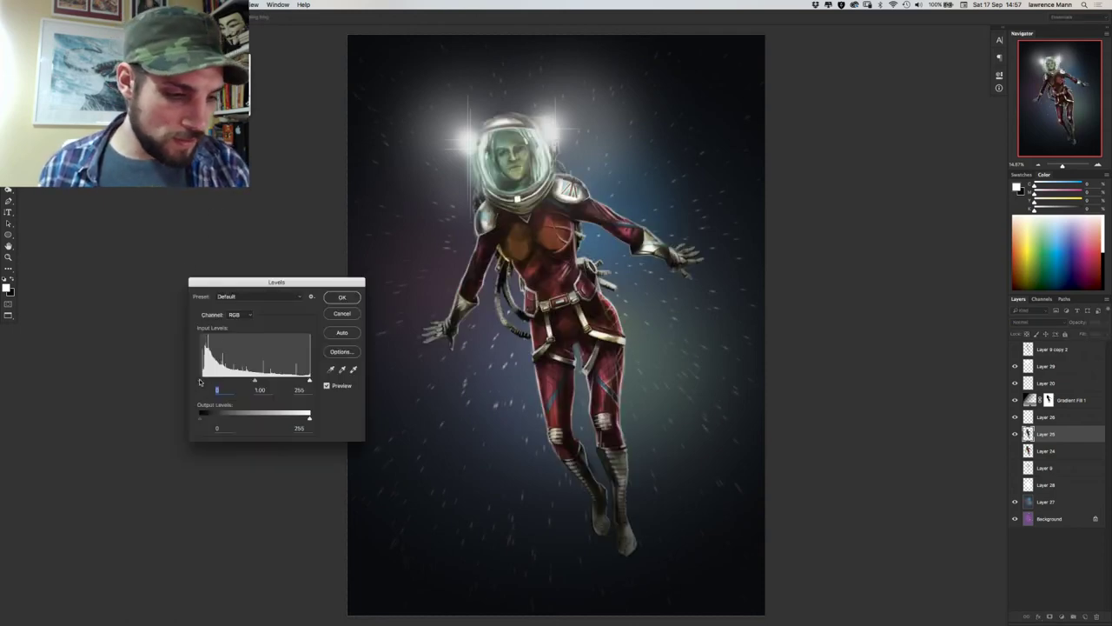
{"action": "left_click_drag", "start_coordinate": [200, 382], "coordinate": [292, 383]}
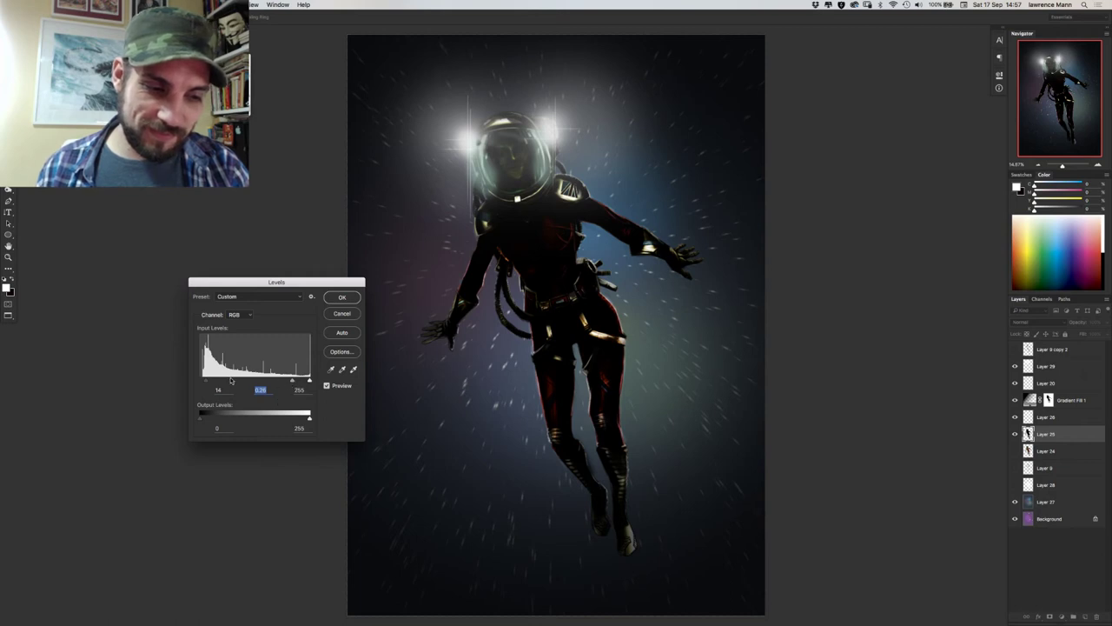
{"action": "key", "text": "shift+Tab"}
{"action": "left_click_drag", "start_coordinate": [232, 382], "coordinate": [205, 382]}
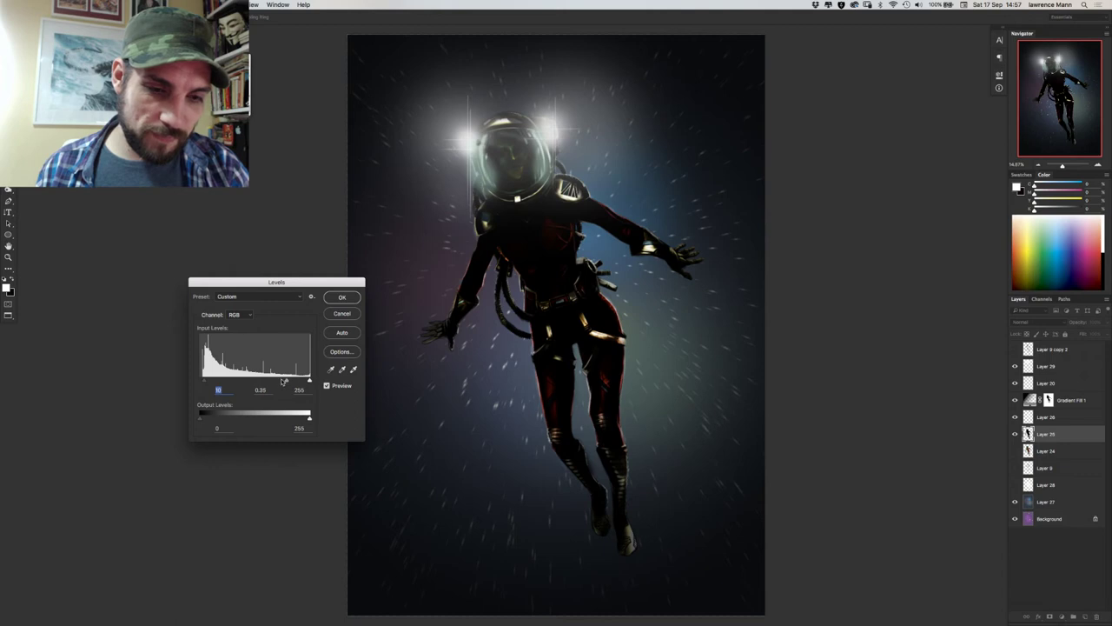
{"action": "mouse_move", "coordinate": [284, 382]}
{"action": "left_mouse_down"}
{"action": "mouse_move", "coordinate": [246, 382]}
{"action": "mouse_move", "coordinate": [294, 381]}
{"action": "left_mouse_up"}
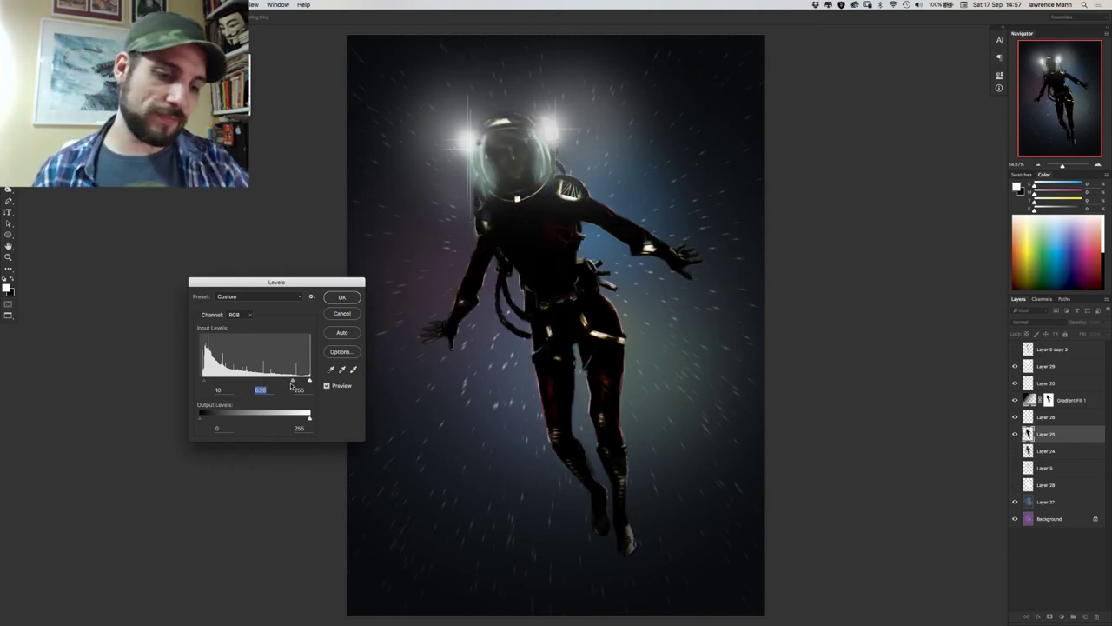
{"action": "left_click_drag", "start_coordinate": [292, 386], "coordinate": [252, 380]}
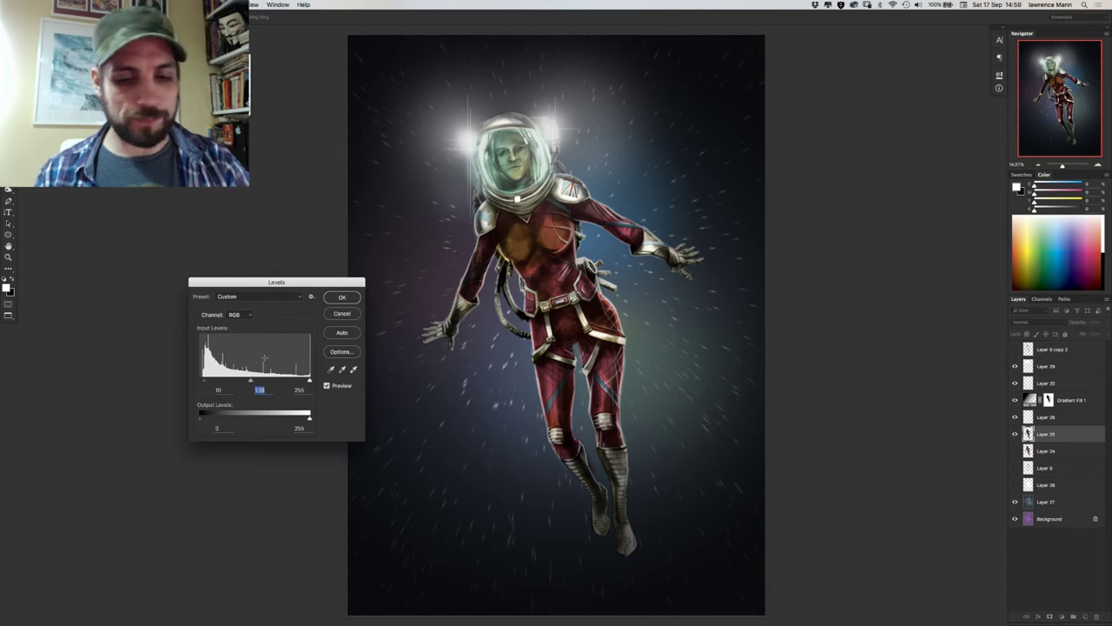
{"action": "left_click", "coordinate": [341, 297]}
Duplicate Layer 25 as a clipped copy above it and strongly darken the copy's midtones with Levels.
{"action": "left_click_drag", "start_coordinate": [1047, 435], "coordinate": [1085, 616]}
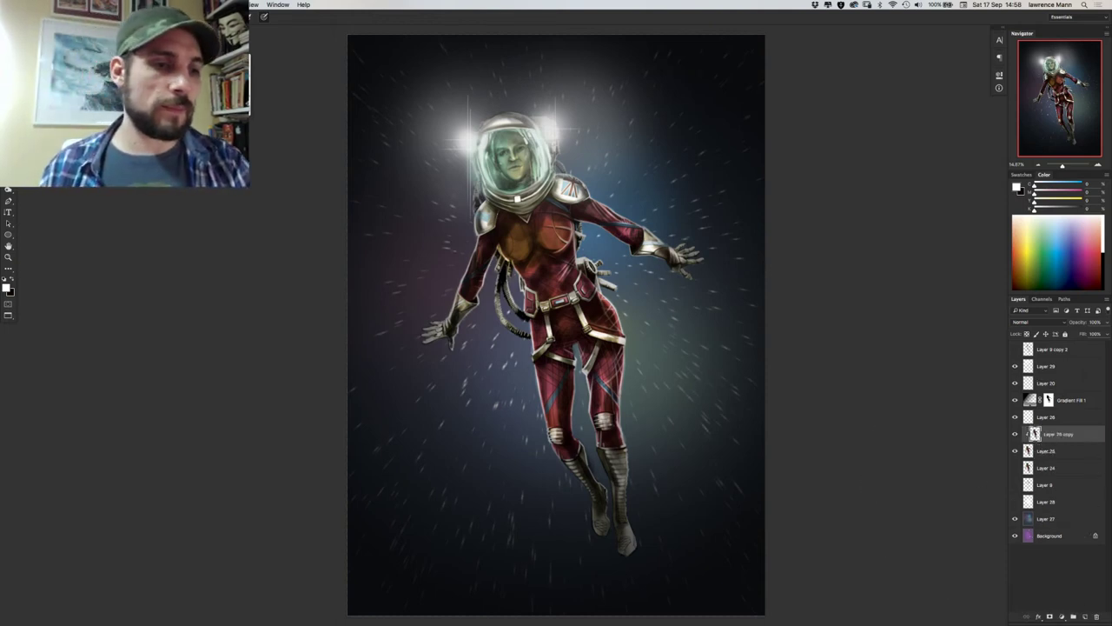
{"action": "key", "text": "super+l"}
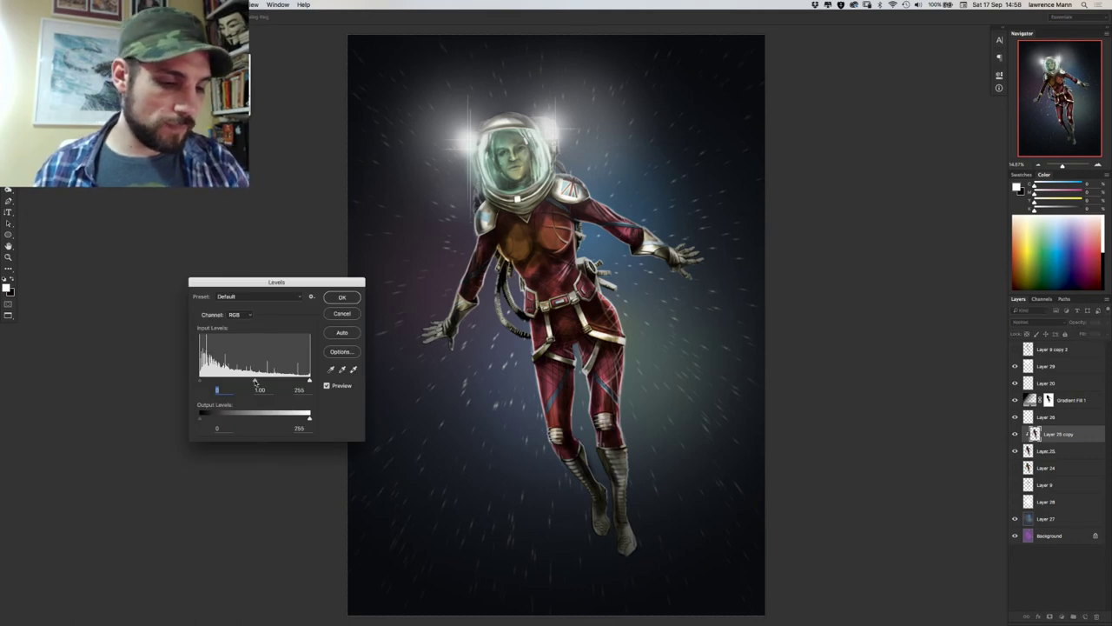
{"action": "left_click_drag", "start_coordinate": [255, 380], "coordinate": [289, 382]}
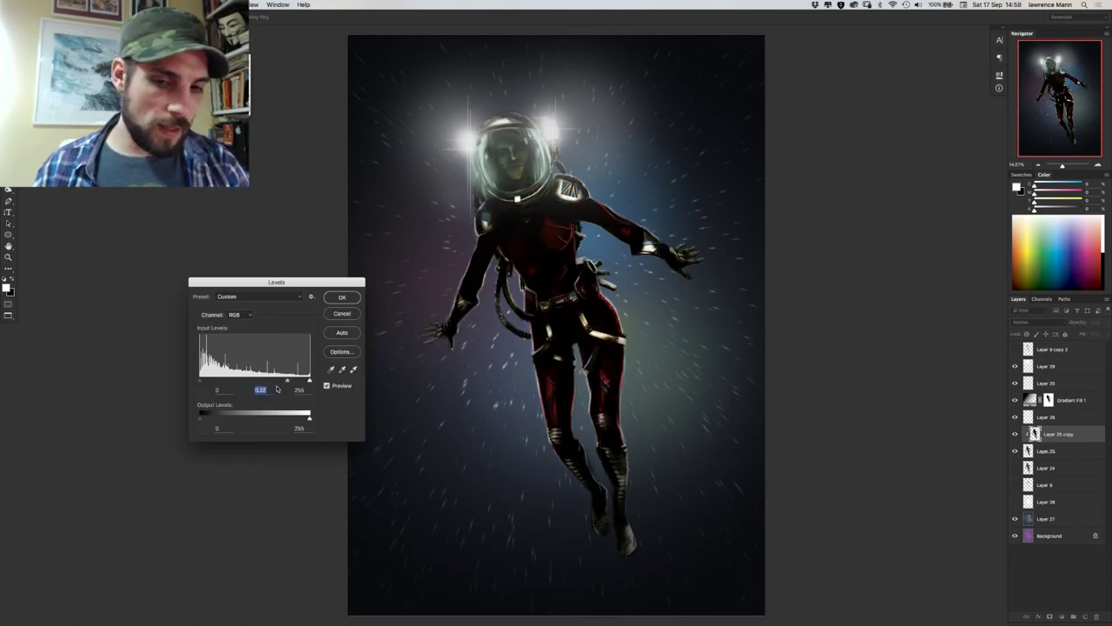
{"action": "left_click_drag", "start_coordinate": [308, 381], "coordinate": [304, 380]}
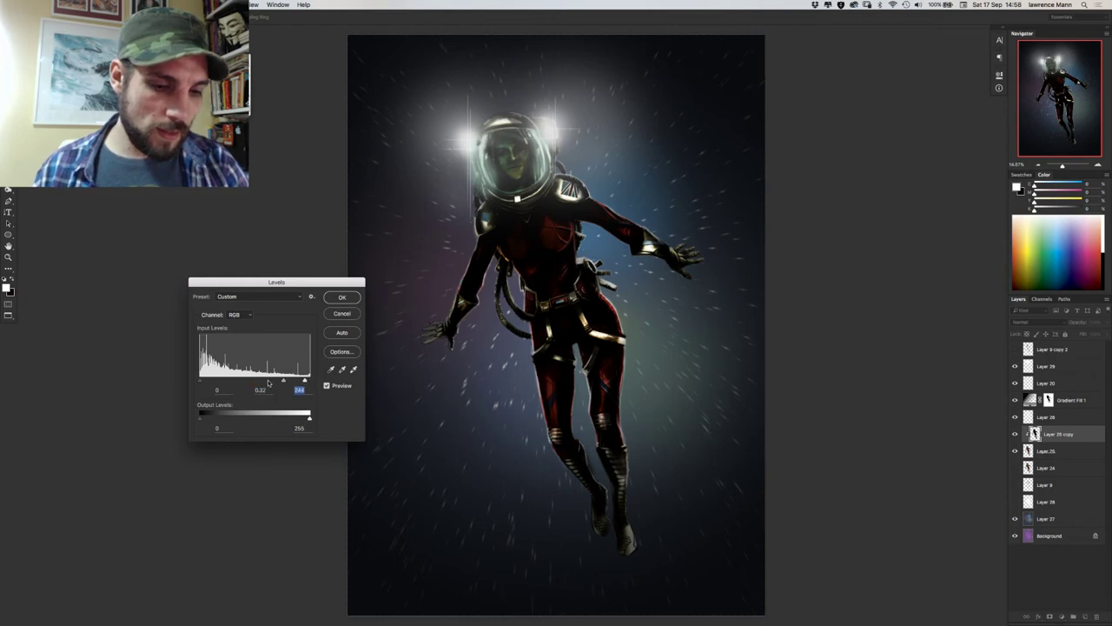
{"action": "mouse_move", "coordinate": [201, 382]}
{"action": "left_mouse_down"}
{"action": "mouse_move", "coordinate": [216, 382]}
{"action": "mouse_move", "coordinate": [199, 381]}
{"action": "left_mouse_up"}
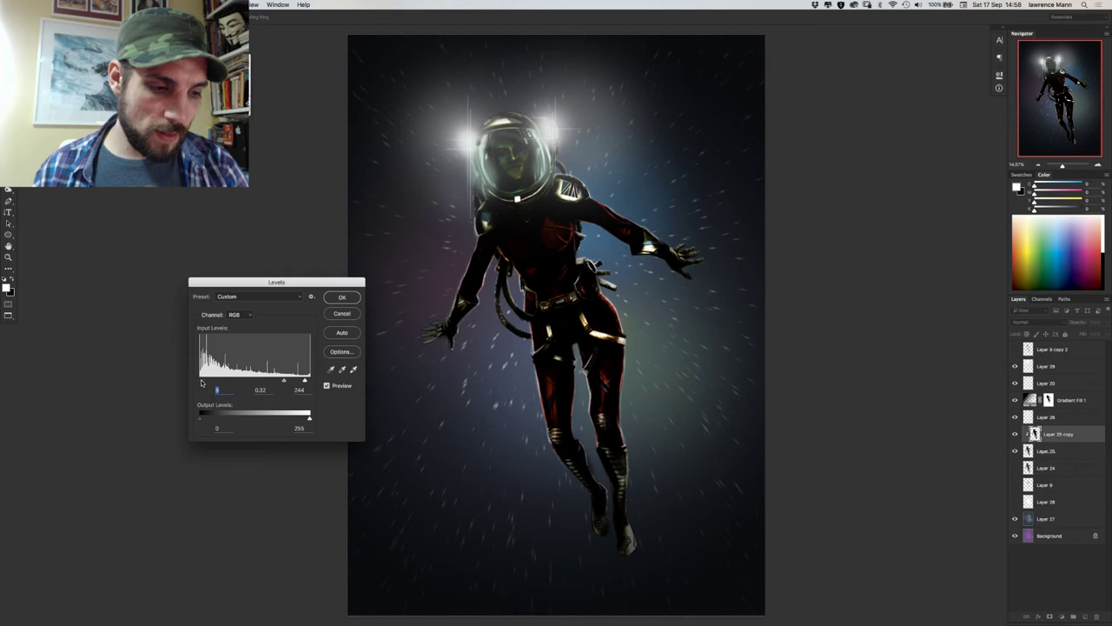
{"action": "mouse_move", "coordinate": [304, 380]}
{"action": "left_mouse_down"}
{"action": "mouse_move", "coordinate": [251, 381]}
{"action": "mouse_move", "coordinate": [312, 382]}
{"action": "left_mouse_up"}
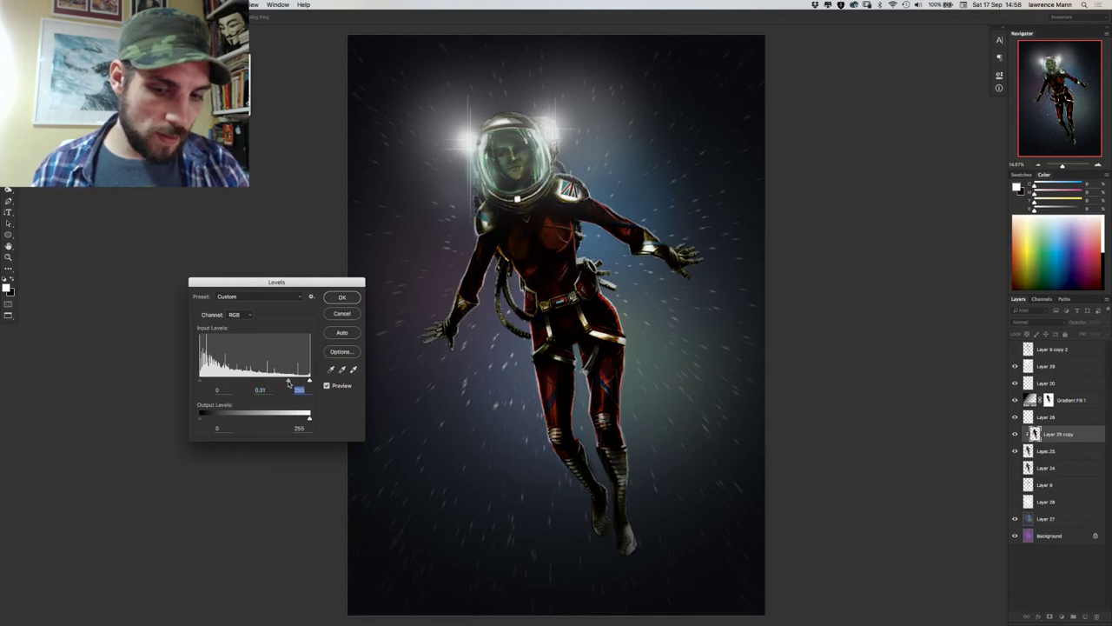
{"action": "left_click", "coordinate": [289, 382]}
{"action": "key", "text": "super+z"}
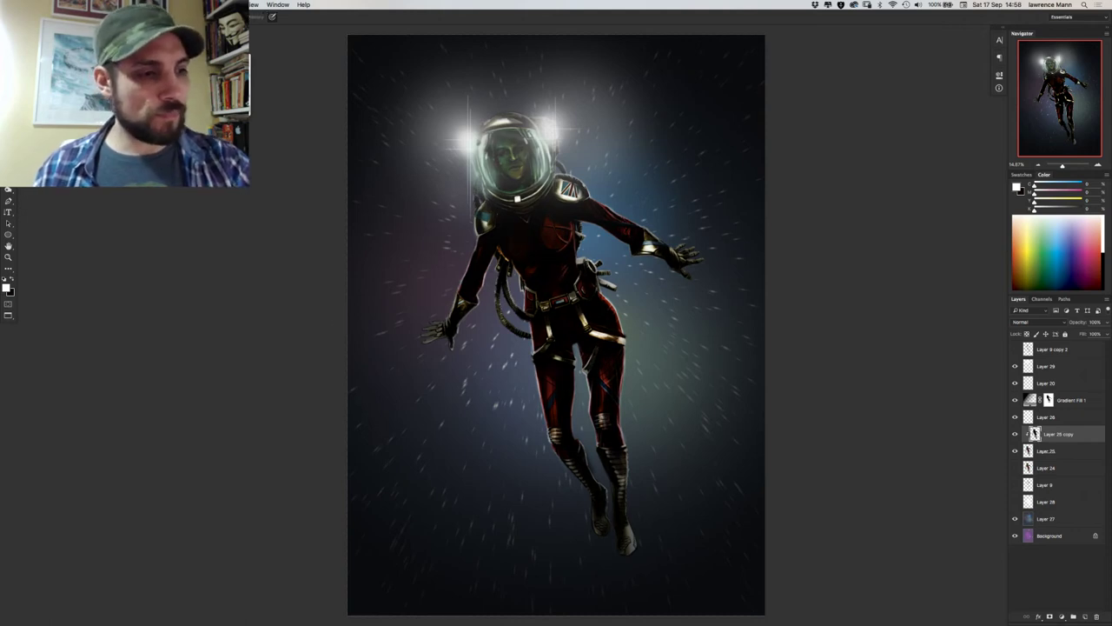
Set the eraser to 140 px with 0% hardness and erase the darkened copy over the face inside the helmet.
{"action": "right_click", "coordinate": [471, 251]}
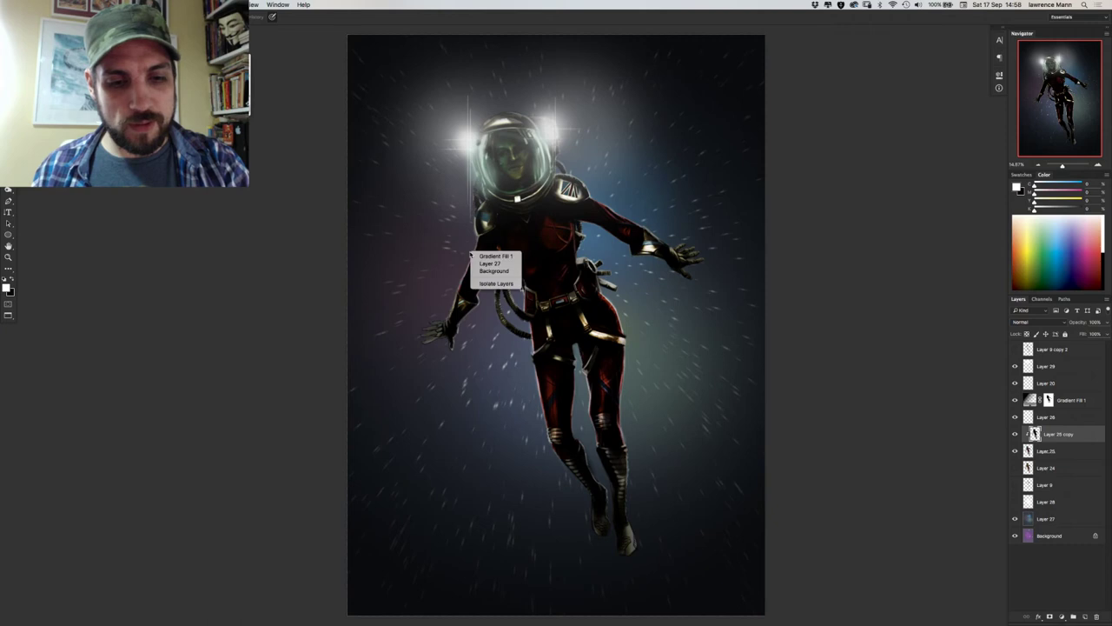
{"action": "left_click", "coordinate": [301, 223]}
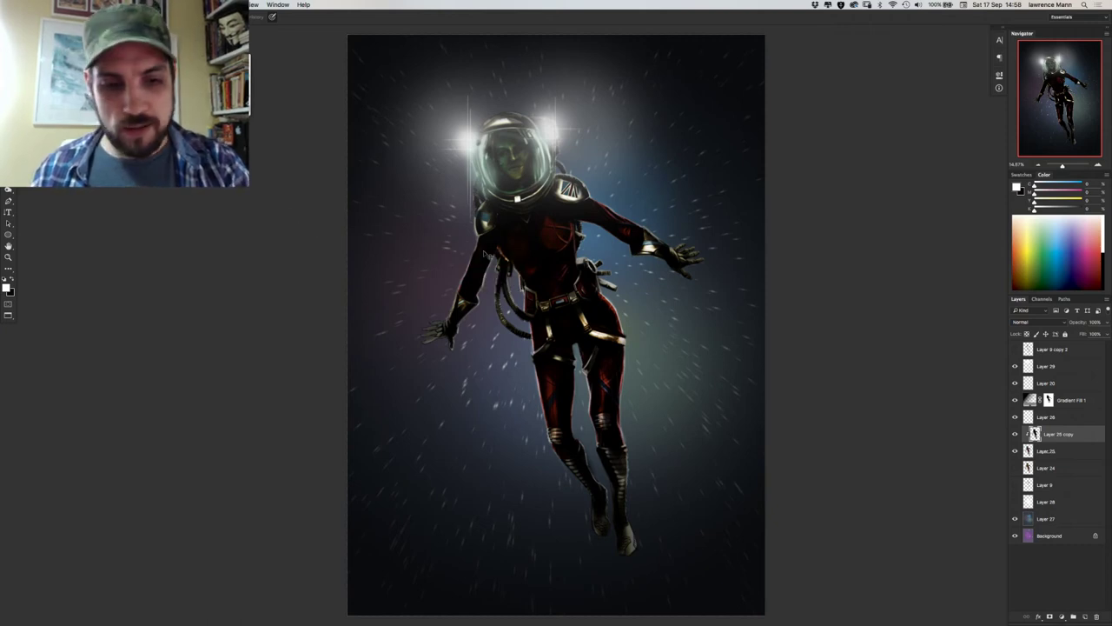
{"action": "right_click", "coordinate": [482, 262]}
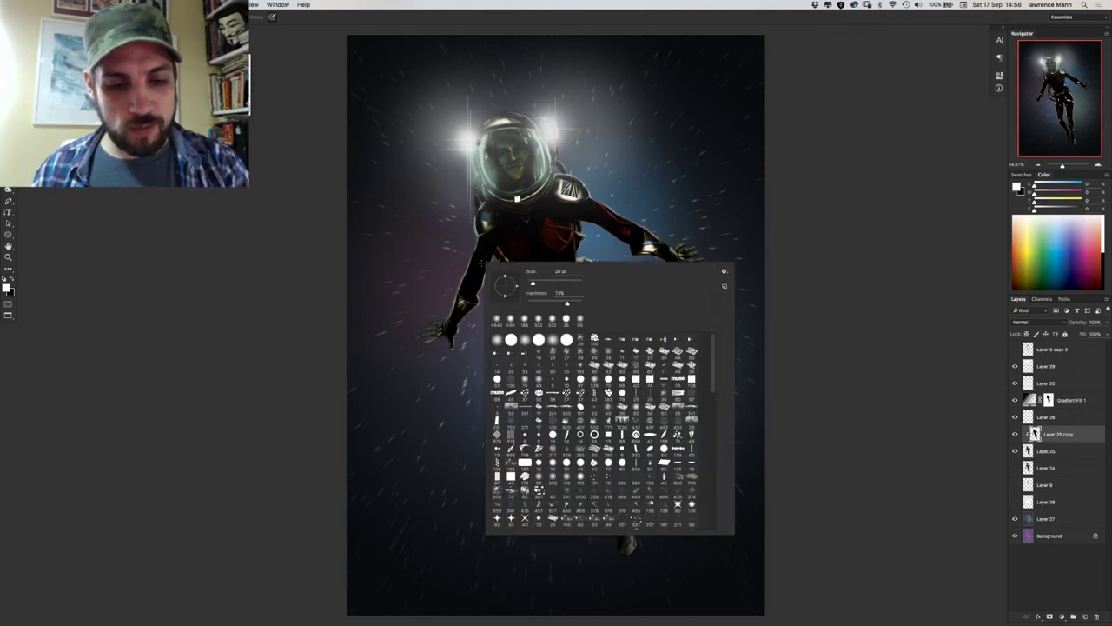
{"action": "left_click", "coordinate": [549, 303]}
{"action": "left_click", "coordinate": [543, 282]}
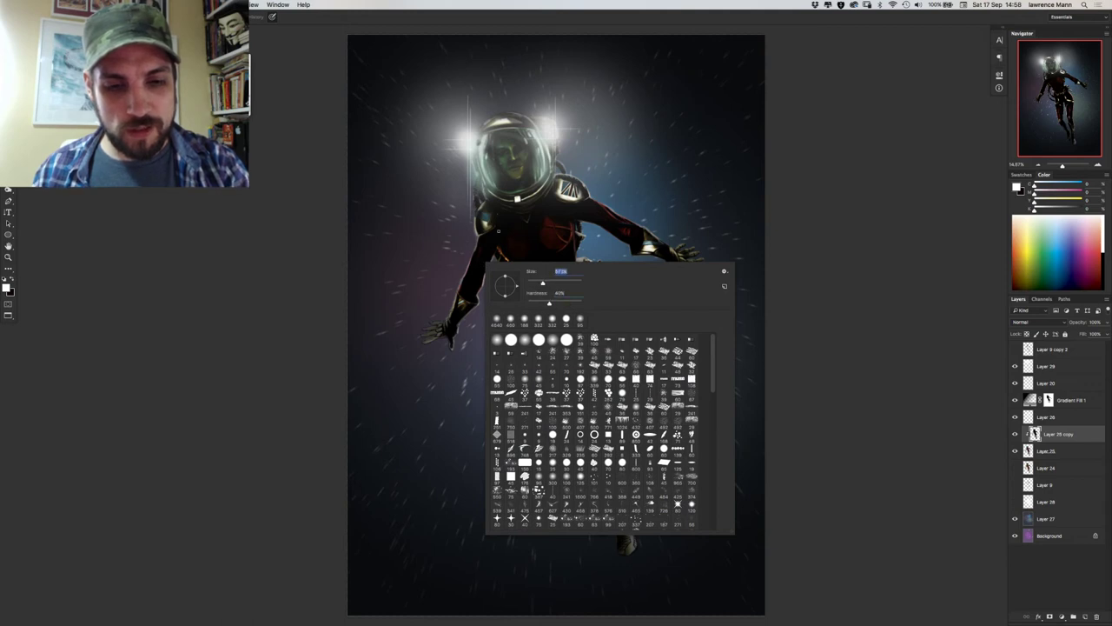
{"action": "mouse_move", "coordinate": [543, 283]}
{"action": "left_mouse_down"}
{"action": "mouse_move", "coordinate": [560, 282]}
{"action": "mouse_move", "coordinate": [526, 302]}
{"action": "left_mouse_up"}
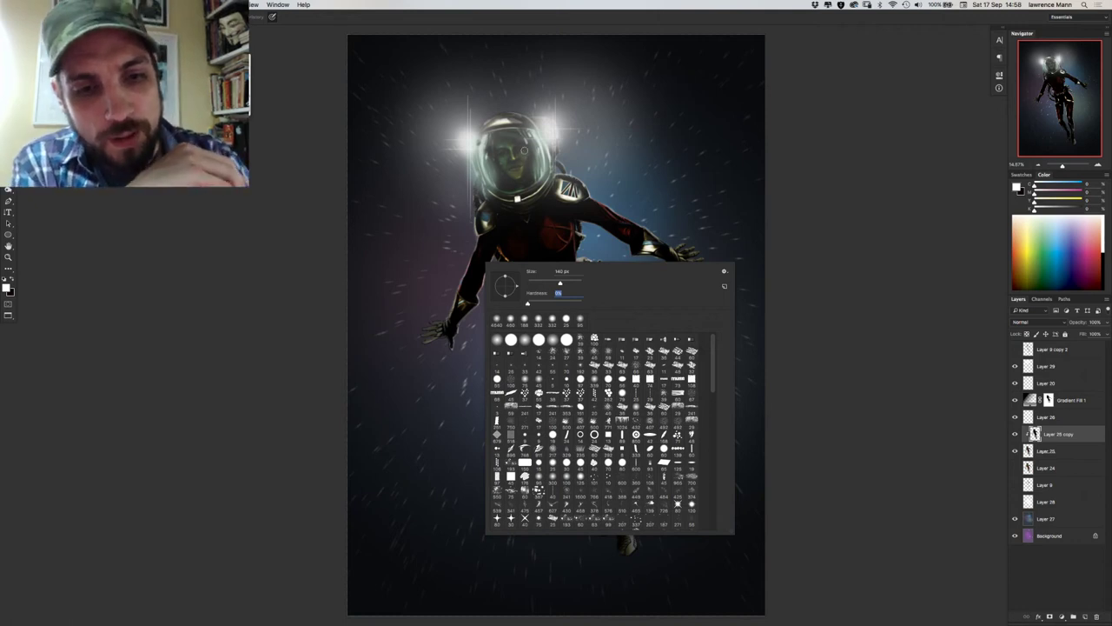
{"action": "key", "text": "Return"}
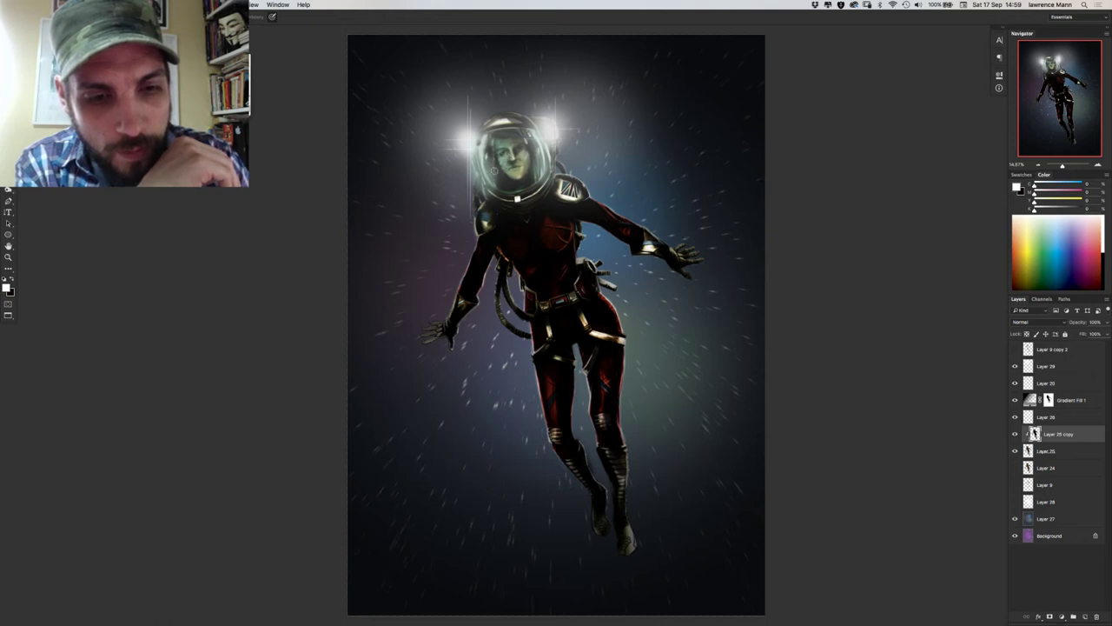
Reduce the eraser to about 55 px and erase the darkened copy along the collar ring beneath the helmet.
{"action": "right_click", "coordinate": [497, 163]}
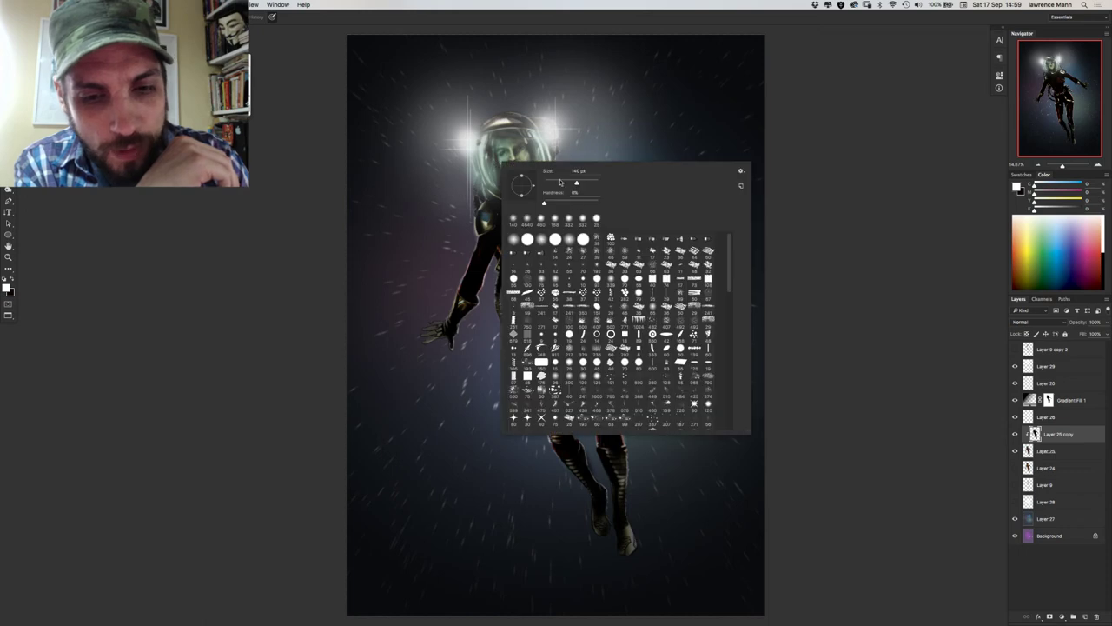
{"action": "left_click", "coordinate": [557, 183]}
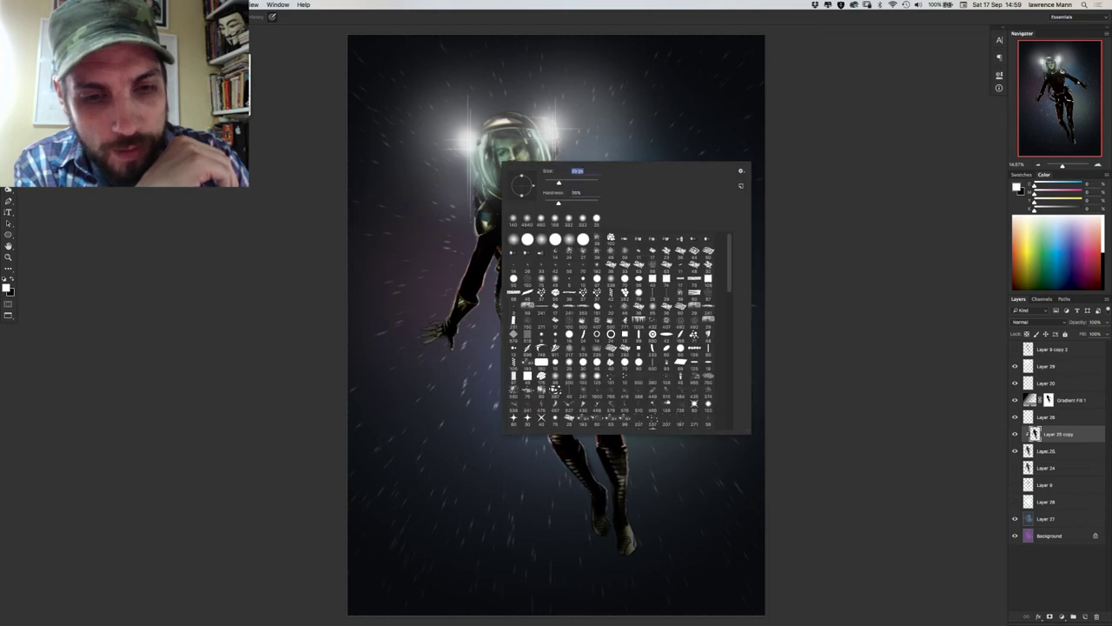
{"action": "key", "text": "Return"}
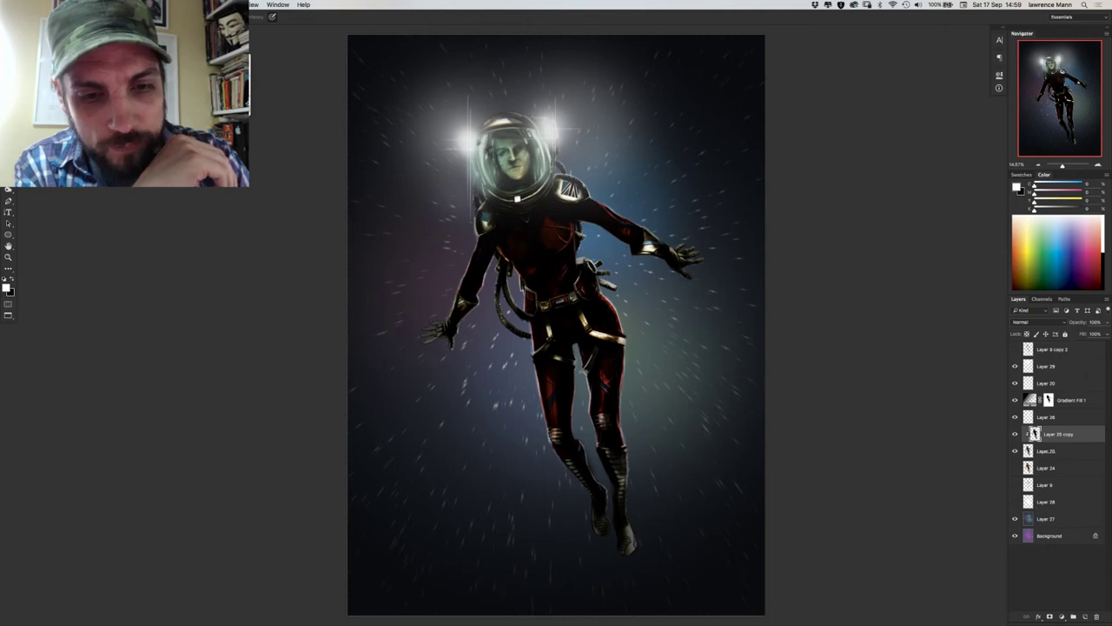
{"action": "scroll", "coordinate": [491, 197], "scroll_direction": "up", "scroll_amount": 3}
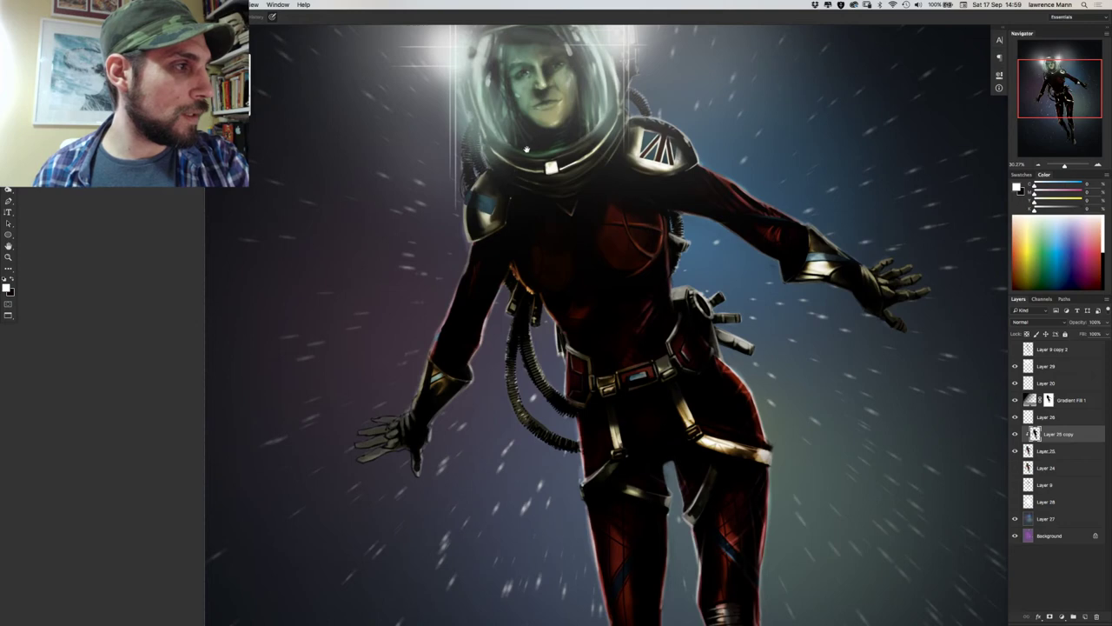
{"action": "left_click_drag", "start_coordinate": [522, 139], "coordinate": [467, 267]}
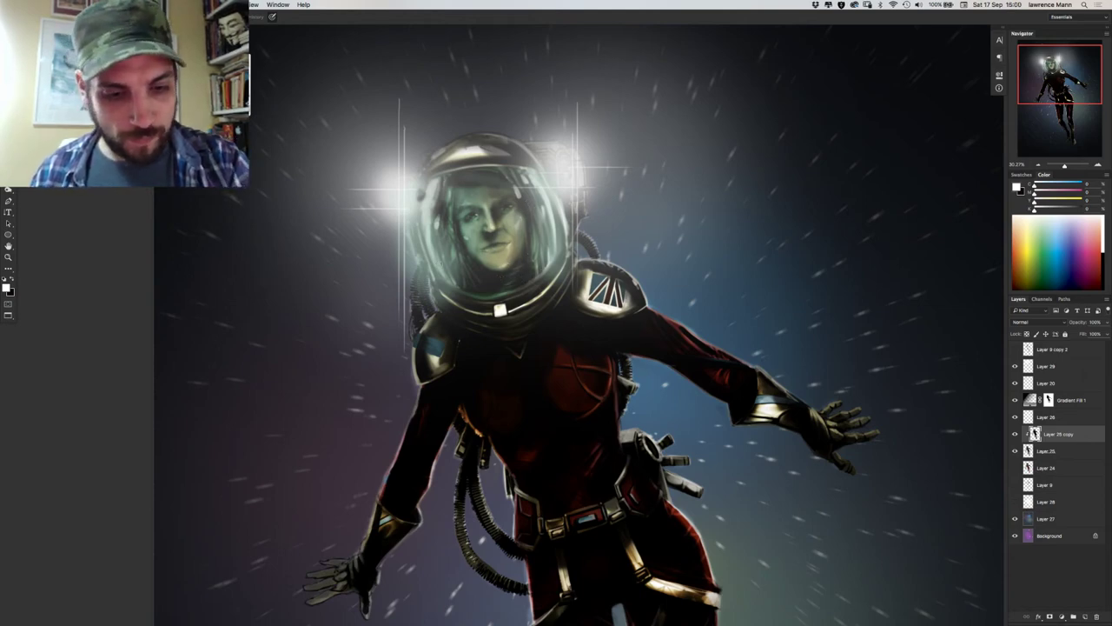
{"action": "right_click", "coordinate": [463, 286]}
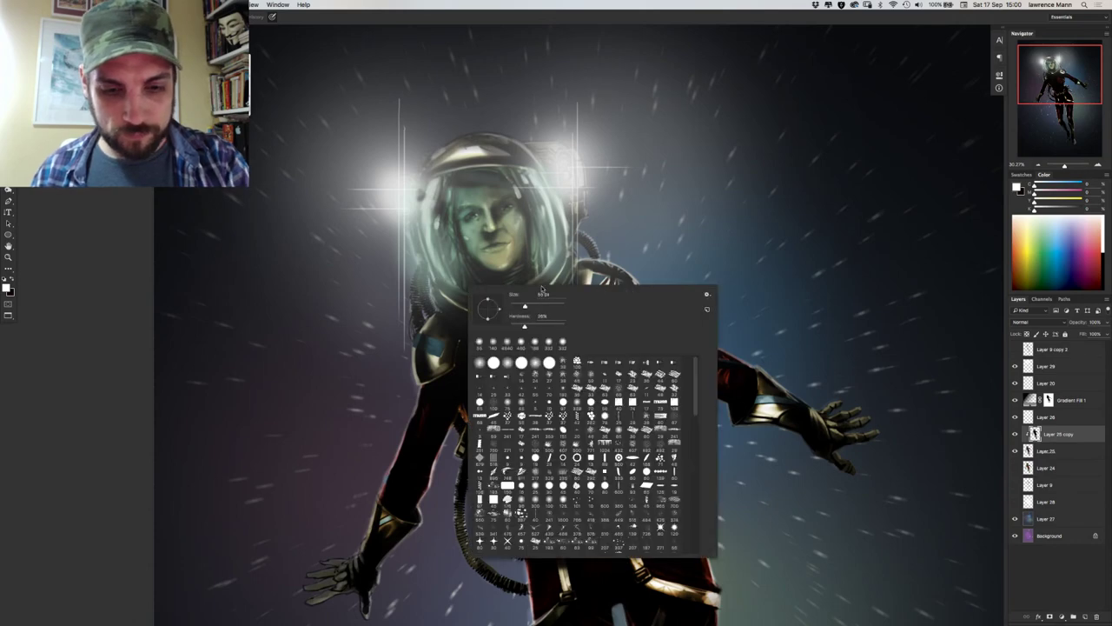
{"action": "key", "text": "Return"}
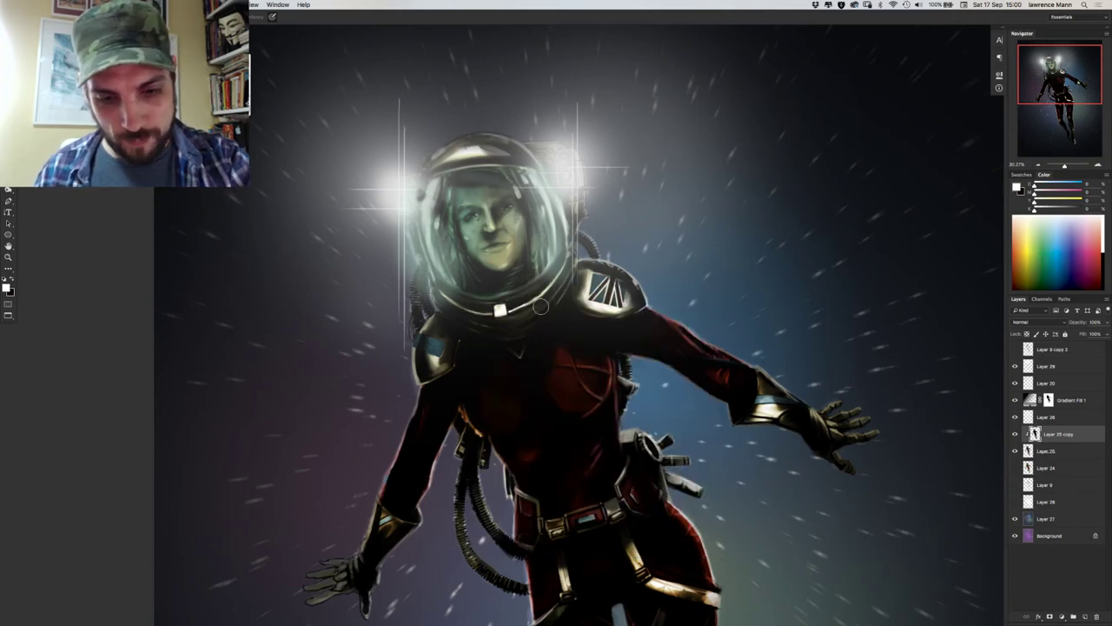
{"action": "left_click_drag", "start_coordinate": [554, 291], "coordinate": [507, 323]}
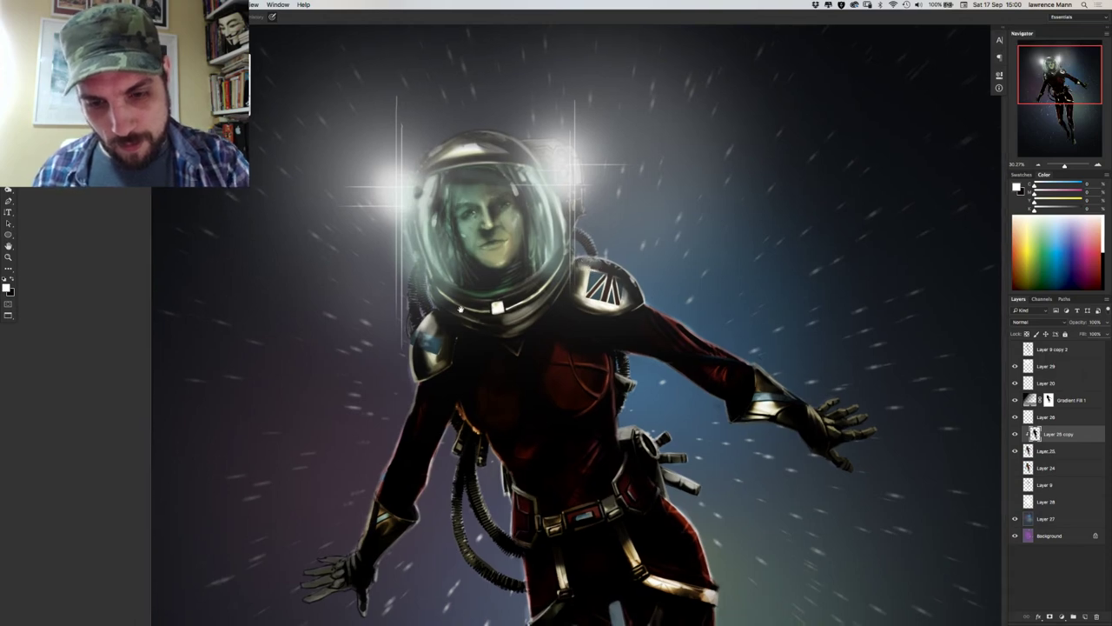
Erase the darkened copy along the ribbed hoses beside the waist and the backpack edge next to the helmet.
{"action": "left_click_drag", "start_coordinate": [489, 362], "coordinate": [324, 200]}
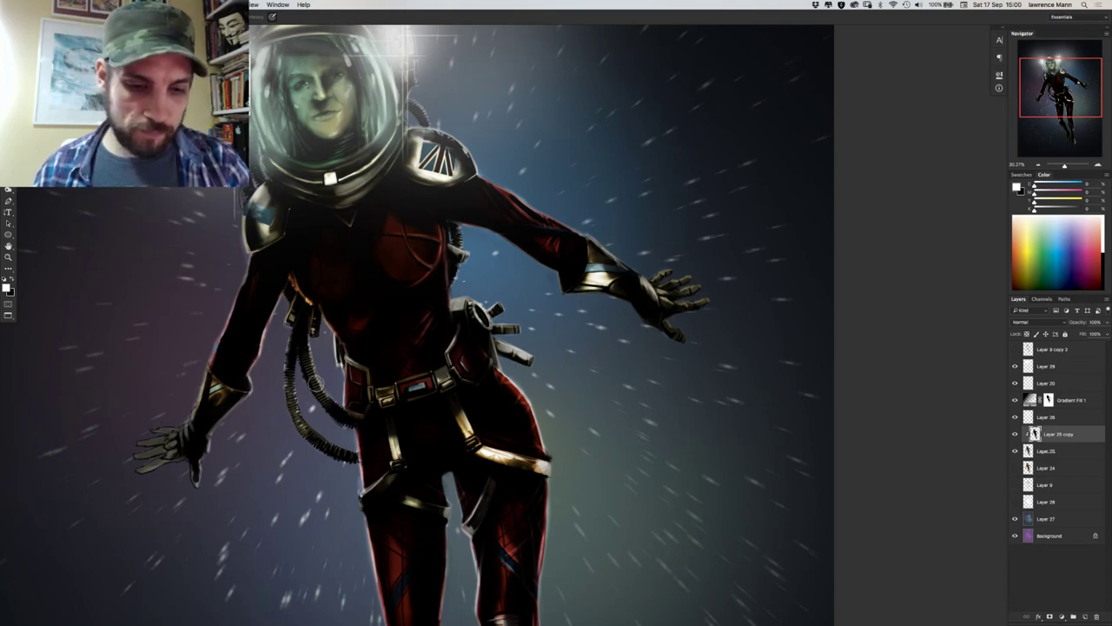
{"action": "mouse_move", "coordinate": [405, 309]}
{"action": "left_mouse_down"}
{"action": "mouse_move", "coordinate": [430, 253]}
{"action": "mouse_move", "coordinate": [453, 235]}
{"action": "left_mouse_up"}
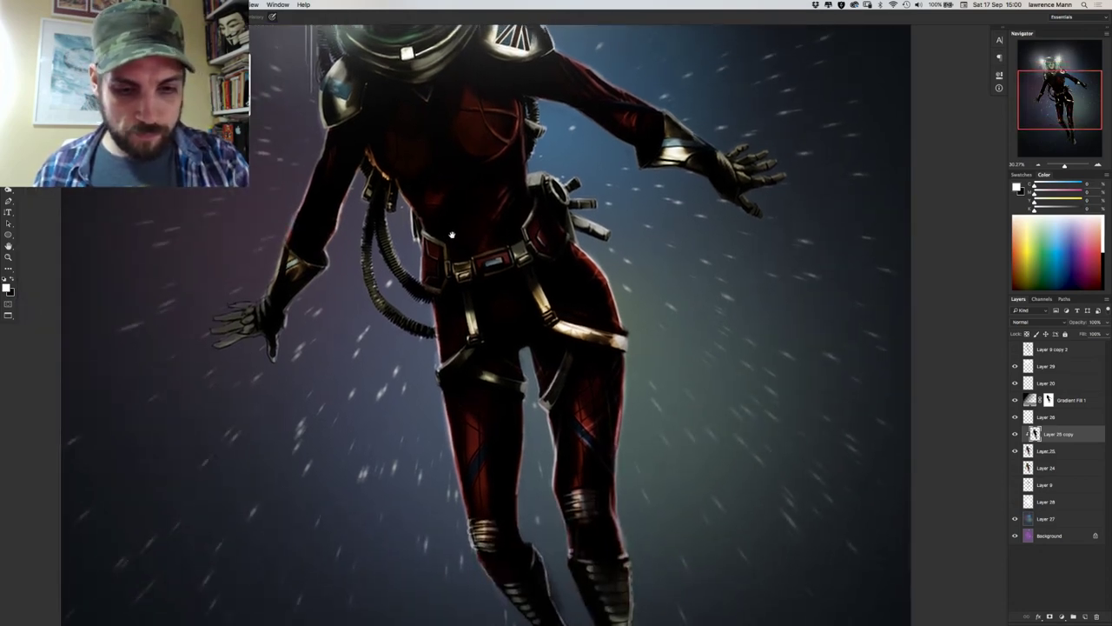
{"action": "left_click_drag", "start_coordinate": [574, 342], "coordinate": [545, 404]}
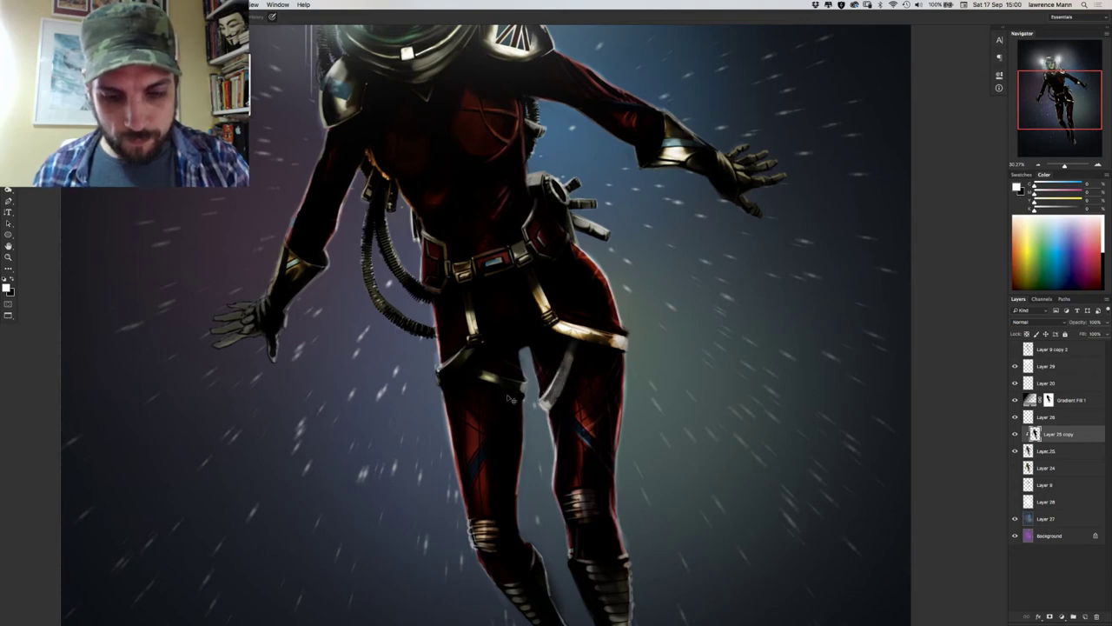
{"action": "key", "text": "super+z"}
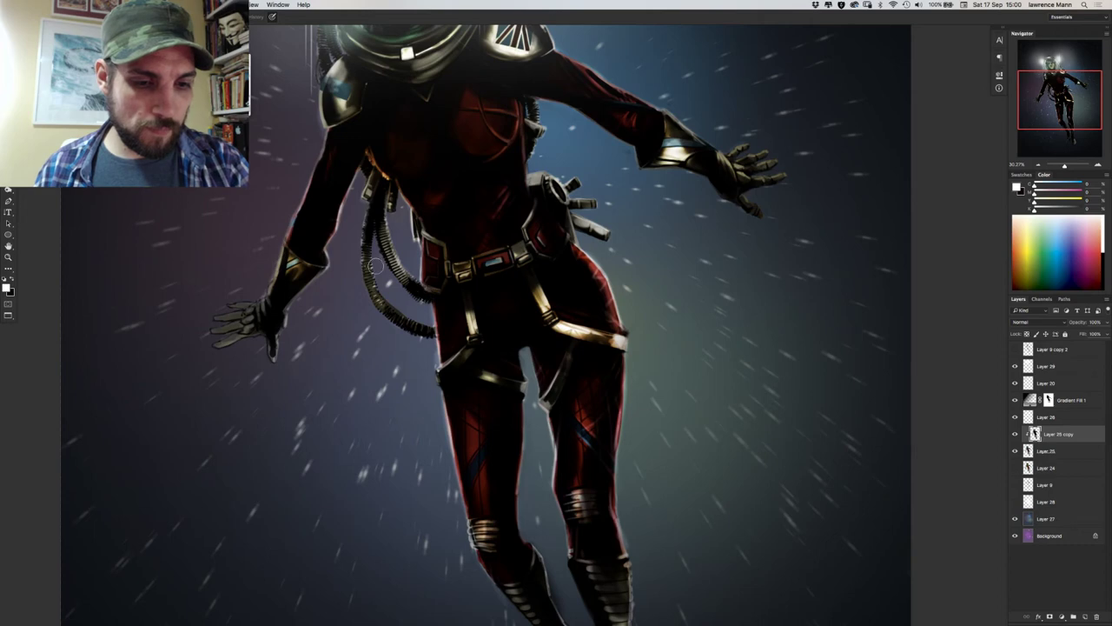
{"action": "mouse_move", "coordinate": [372, 228]}
{"action": "left_mouse_down"}
{"action": "mouse_move", "coordinate": [368, 293]}
{"action": "mouse_move", "coordinate": [383, 316]}
{"action": "left_mouse_up"}
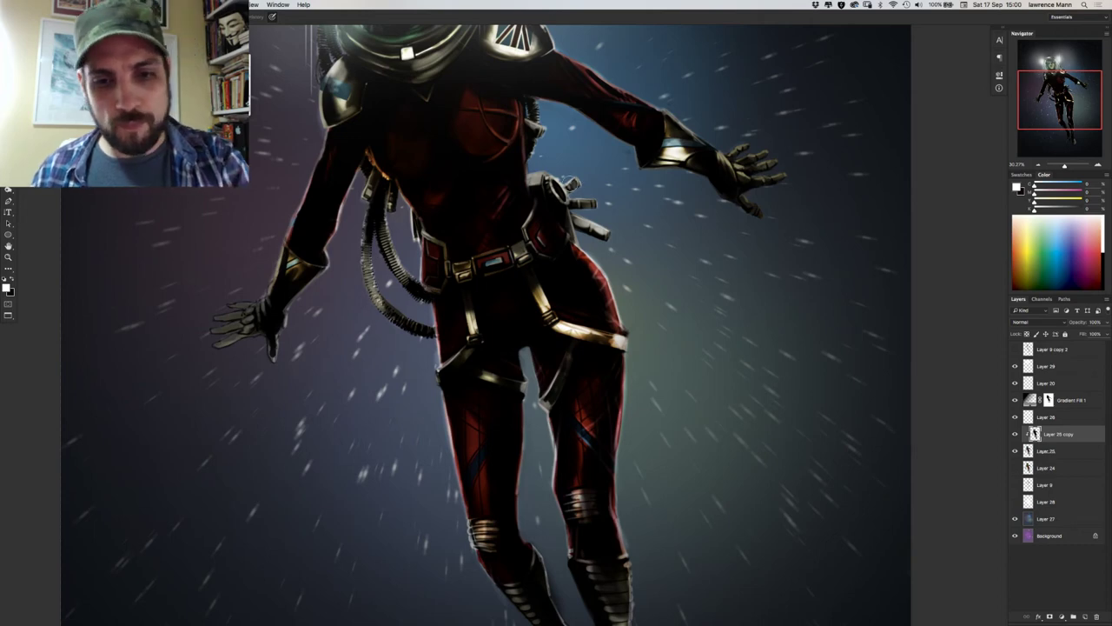
{"action": "left_click_drag", "start_coordinate": [320, 236], "coordinate": [365, 480]}
{"action": "mouse_move", "coordinate": [367, 249]}
{"action": "left_mouse_down"}
{"action": "mouse_move", "coordinate": [365, 295]}
{"action": "mouse_move", "coordinate": [378, 285]}
{"action": "mouse_move", "coordinate": [369, 311]}
{"action": "left_mouse_up"}
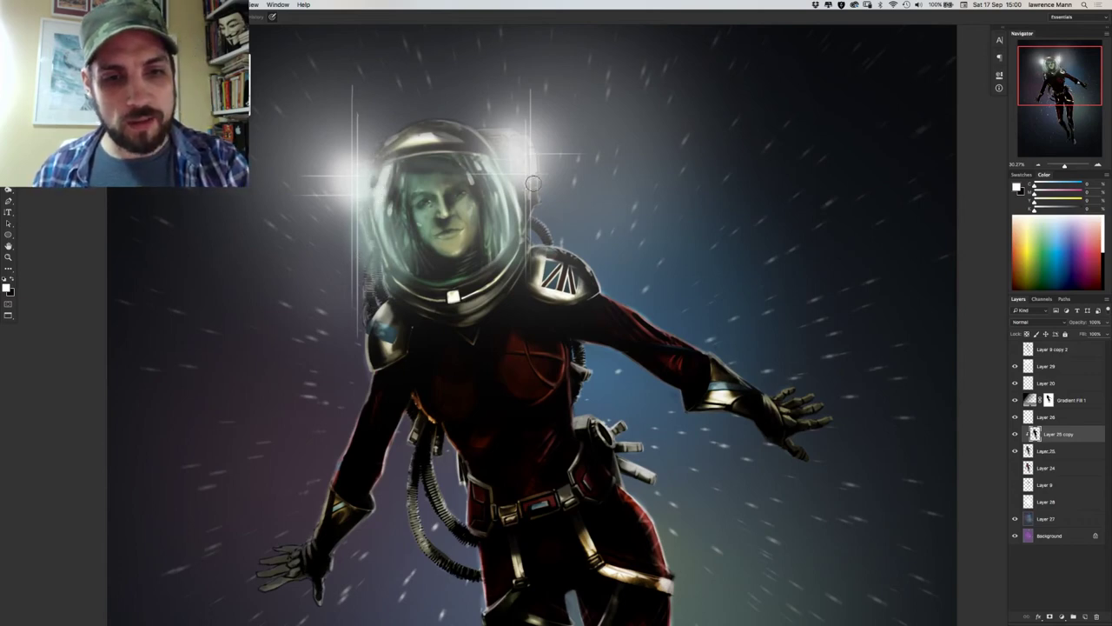
{"action": "mouse_move", "coordinate": [534, 193]}
{"action": "left_mouse_down"}
{"action": "mouse_move", "coordinate": [483, 139]}
{"action": "mouse_move", "coordinate": [442, 124]}
{"action": "left_mouse_up"}
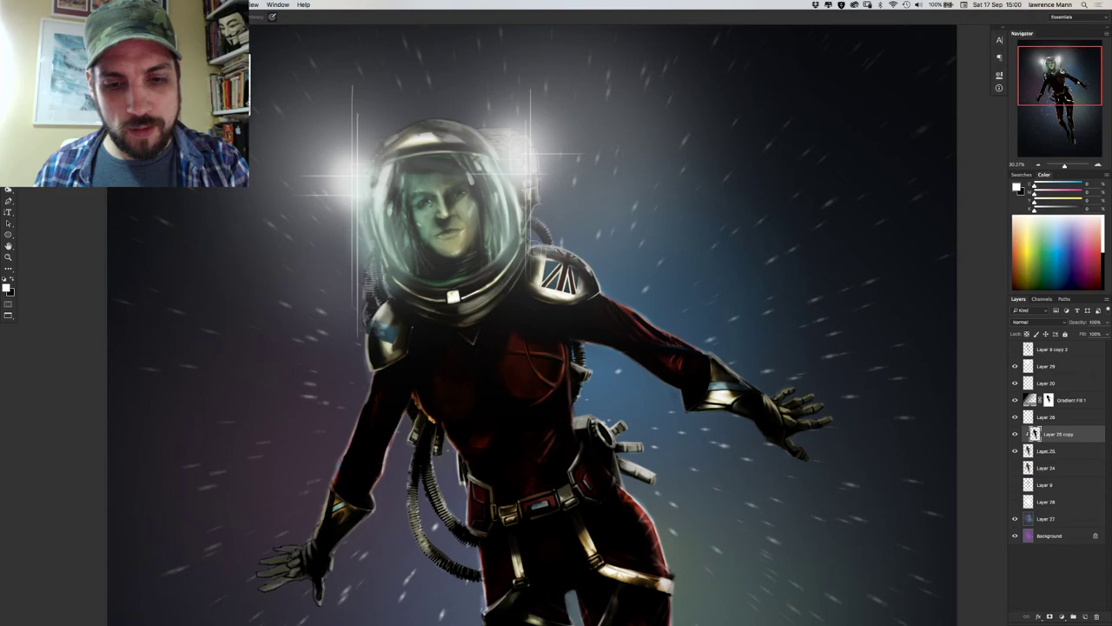
Erase the darkened copy over the feet of both boots to bring back their grey scaled detail.
{"action": "scroll", "coordinate": [398, 345], "scroll_direction": "down", "scroll_amount": 5}
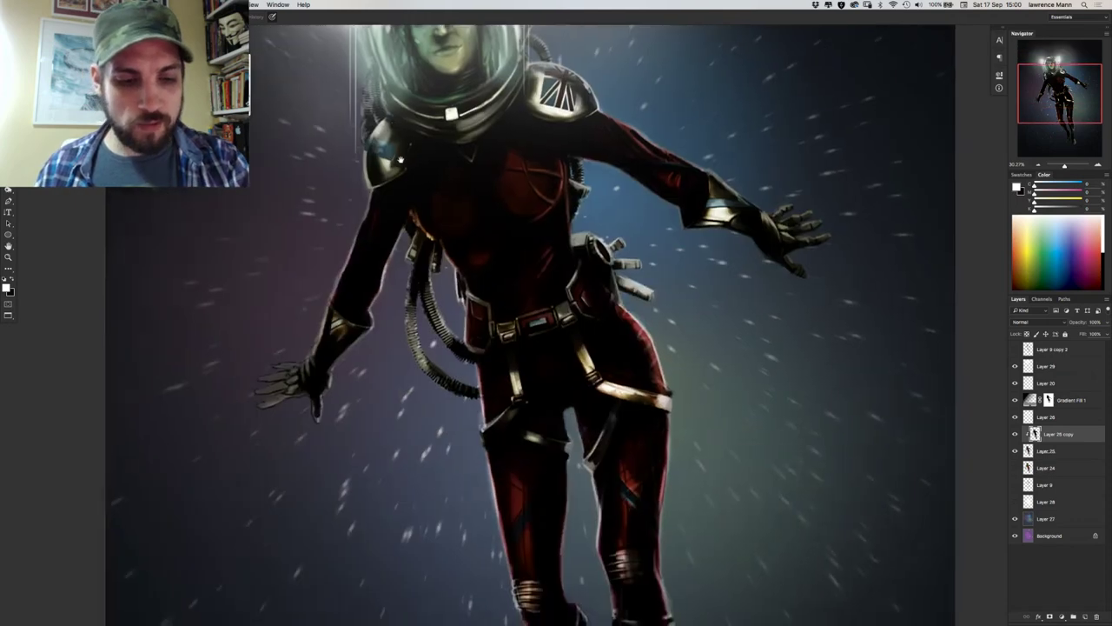
{"action": "scroll", "coordinate": [363, 179], "scroll_direction": "down", "scroll_amount": 4}
{"action": "scroll", "coordinate": [363, 179], "scroll_direction": "right", "scroll_amount": 2}
{"action": "scroll", "coordinate": [363, 180], "scroll_direction": "down", "scroll_amount": 1}
{"action": "scroll", "coordinate": [364, 180], "scroll_direction": "right", "scroll_amount": 1}
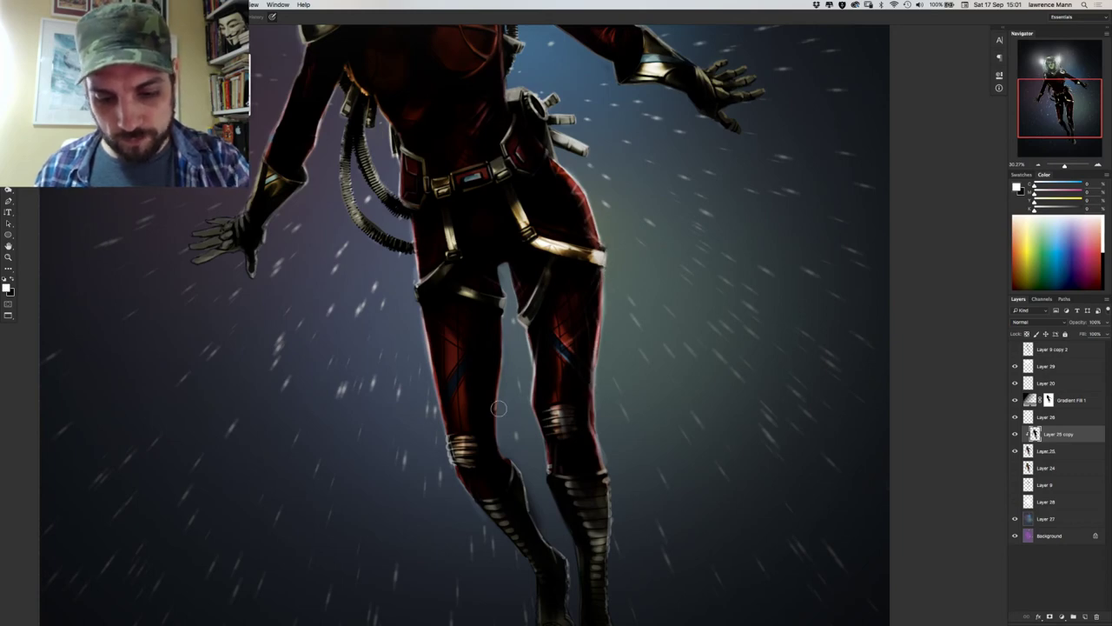
{"action": "scroll", "coordinate": [431, 391], "scroll_direction": "down", "scroll_amount": 10}
{"action": "scroll", "coordinate": [431, 391], "scroll_direction": "right", "scroll_amount": 3}
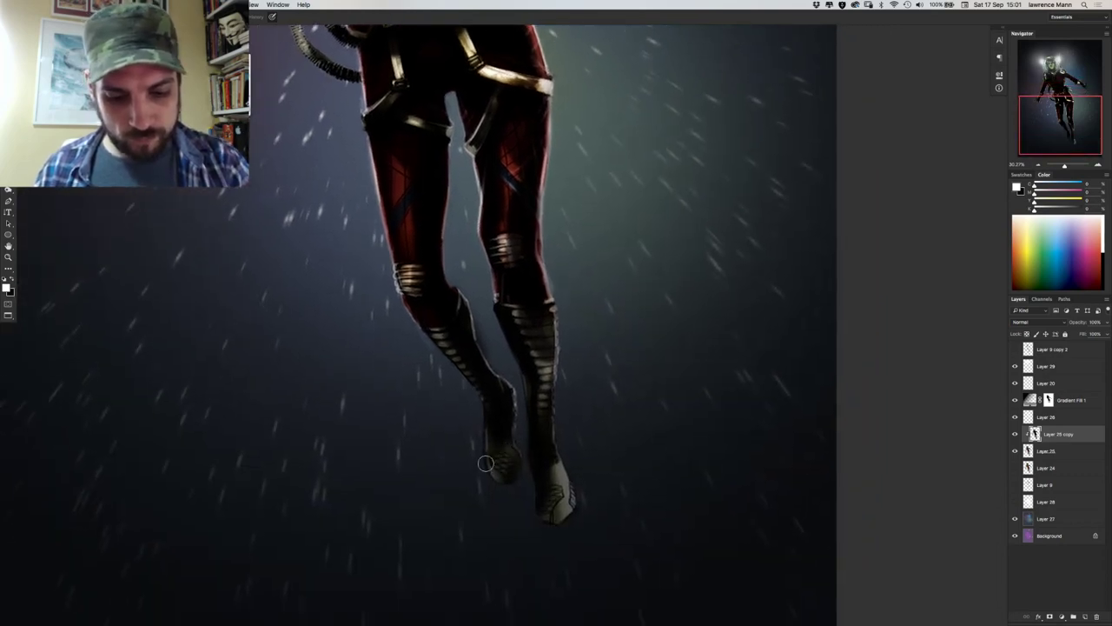
{"action": "mouse_move", "coordinate": [503, 454]}
{"action": "left_mouse_down"}
{"action": "mouse_move", "coordinate": [494, 469]}
{"action": "mouse_move", "coordinate": [504, 489]}
{"action": "left_mouse_up"}
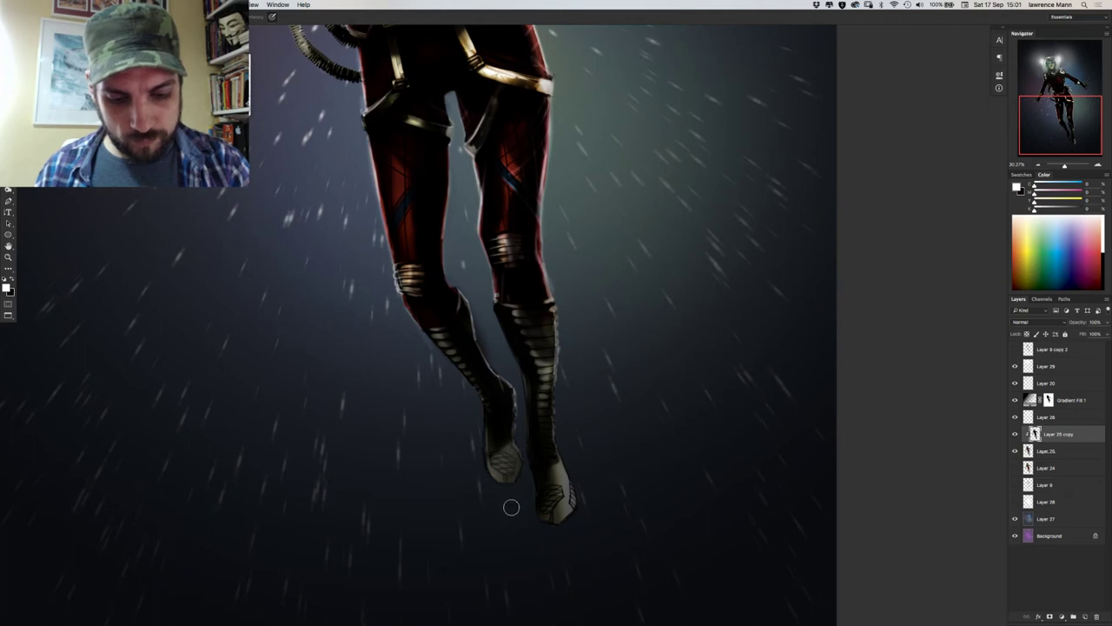
{"action": "mouse_move", "coordinate": [572, 496]}
{"action": "left_mouse_down"}
{"action": "mouse_move", "coordinate": [567, 465]}
{"action": "mouse_move", "coordinate": [548, 463]}
{"action": "mouse_move", "coordinate": [548, 497]}
{"action": "left_mouse_up"}
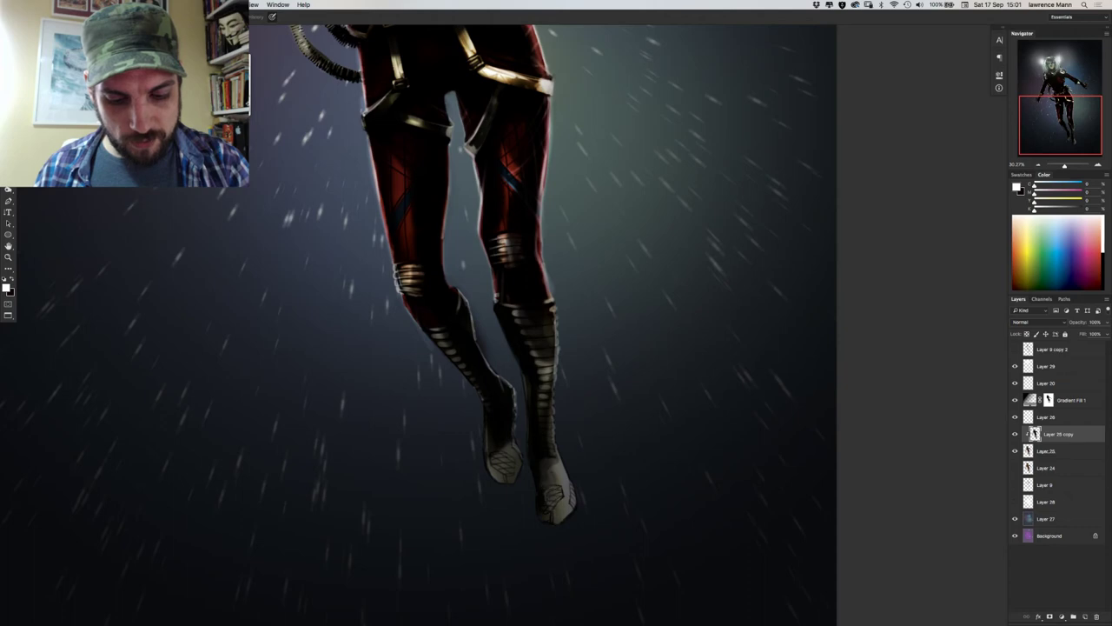
Reduce the eraser to about 75 px and erase the darkened copy over the hip pouches, belt and thigh straps.
{"action": "scroll", "coordinate": [409, 292], "scroll_direction": "up", "scroll_amount": 10}
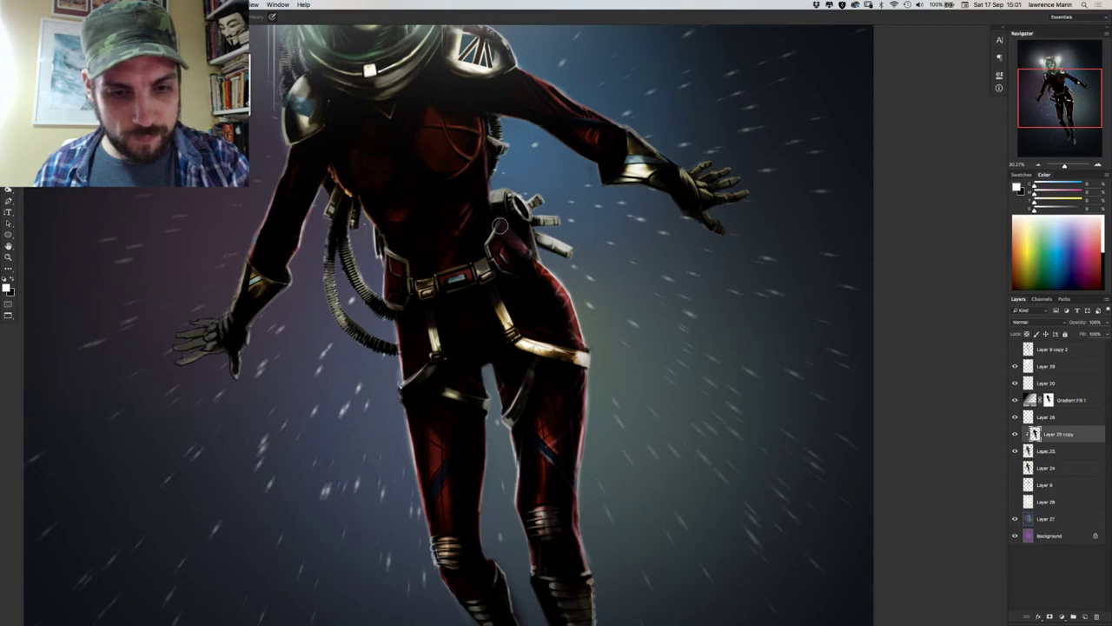
{"action": "right_click", "coordinate": [490, 246]}
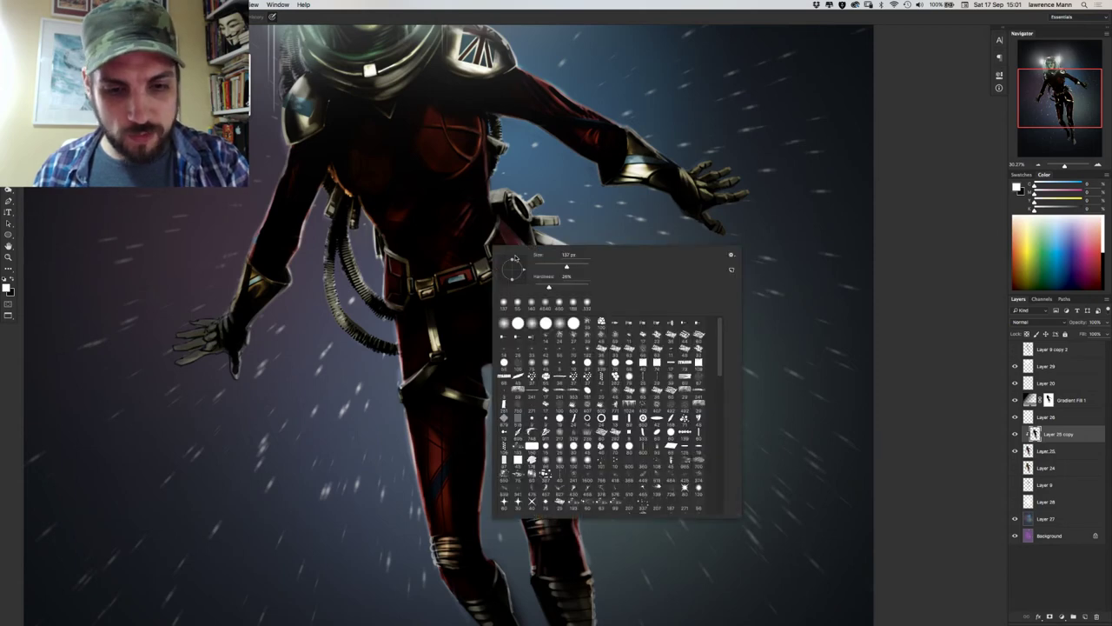
{"action": "left_click_drag", "start_coordinate": [499, 235], "coordinate": [485, 246]}
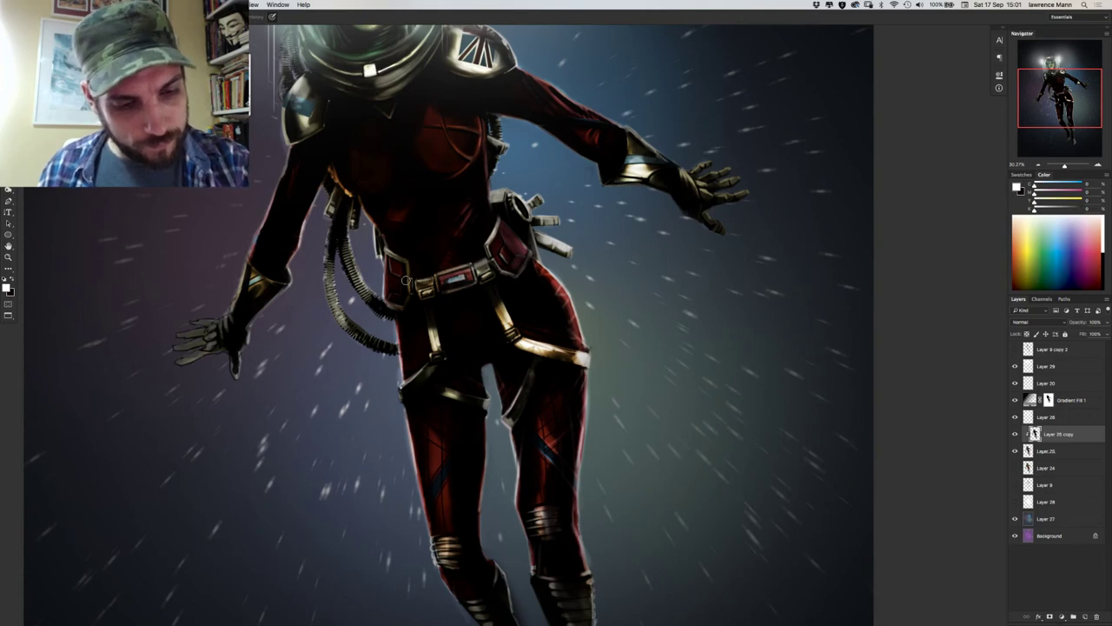
{"action": "mouse_move", "coordinate": [441, 346]}
{"action": "left_mouse_down"}
{"action": "mouse_move", "coordinate": [431, 316]}
{"action": "mouse_move", "coordinate": [433, 357]}
{"action": "left_mouse_up"}
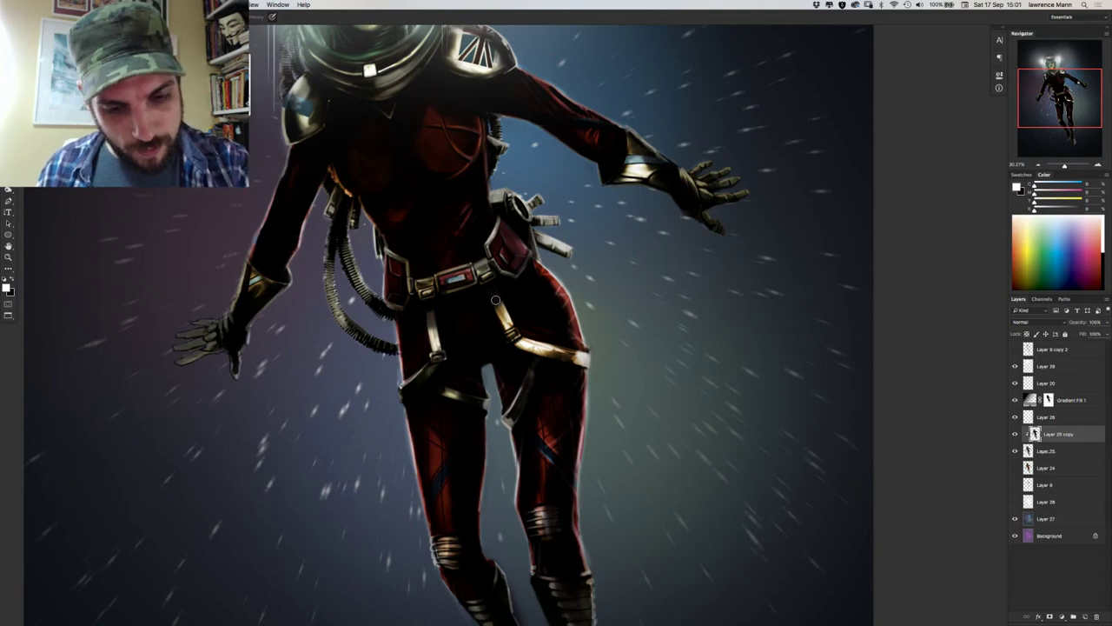
{"action": "mouse_move", "coordinate": [492, 302]}
{"action": "left_mouse_down"}
{"action": "mouse_move", "coordinate": [510, 333]}
{"action": "mouse_move", "coordinate": [515, 409]}
{"action": "left_mouse_up"}
{"action": "mouse_move", "coordinate": [536, 360]}
{"action": "left_mouse_down"}
{"action": "mouse_move", "coordinate": [508, 408]}
{"action": "mouse_move", "coordinate": [420, 337]}
{"action": "mouse_move", "coordinate": [474, 397]}
{"action": "mouse_move", "coordinate": [434, 383]}
{"action": "mouse_move", "coordinate": [477, 394]}
{"action": "mouse_move", "coordinate": [430, 383]}
{"action": "mouse_move", "coordinate": [441, 388]}
{"action": "mouse_move", "coordinate": [423, 374]}
{"action": "mouse_move", "coordinate": [433, 361]}
{"action": "mouse_move", "coordinate": [401, 390]}
{"action": "left_mouse_up"}
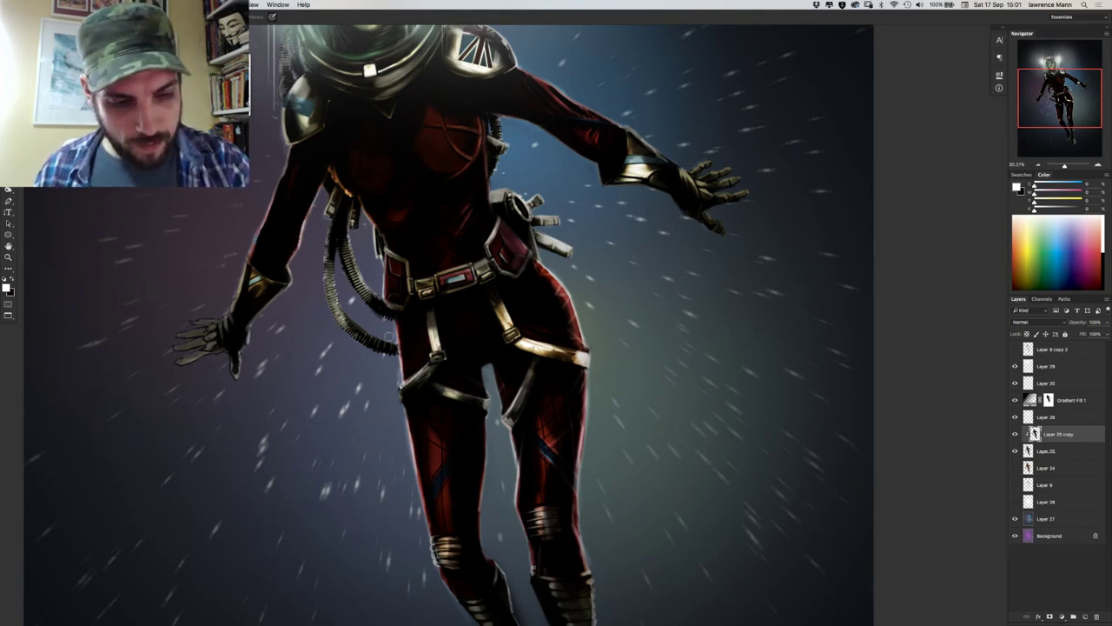
{"action": "left_click_drag", "start_coordinate": [395, 316], "coordinate": [402, 373]}
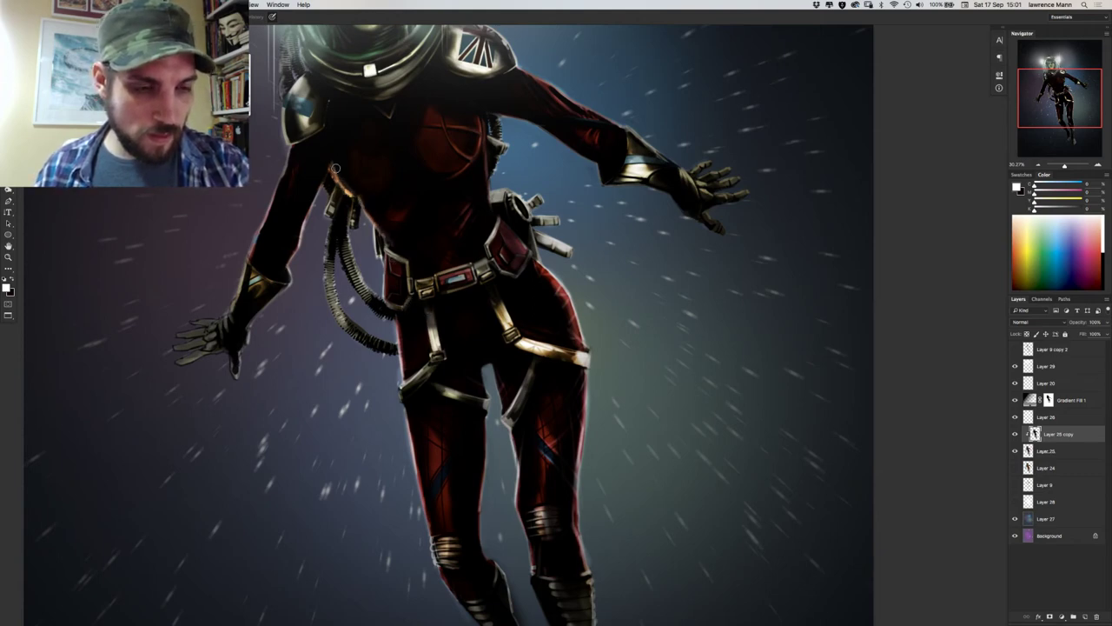
Enlarge the eraser and softly erase the darkened copy over the bent arm, ribcage, chest and outer hip.
{"action": "right_click", "coordinate": [294, 213]}
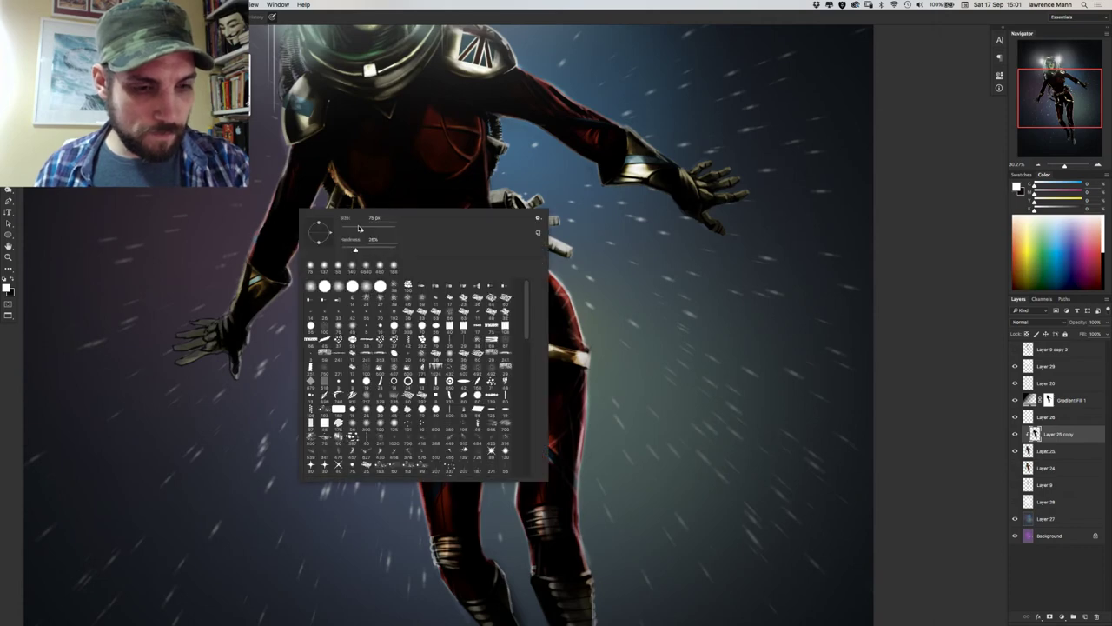
{"action": "left_click", "coordinate": [390, 227]}
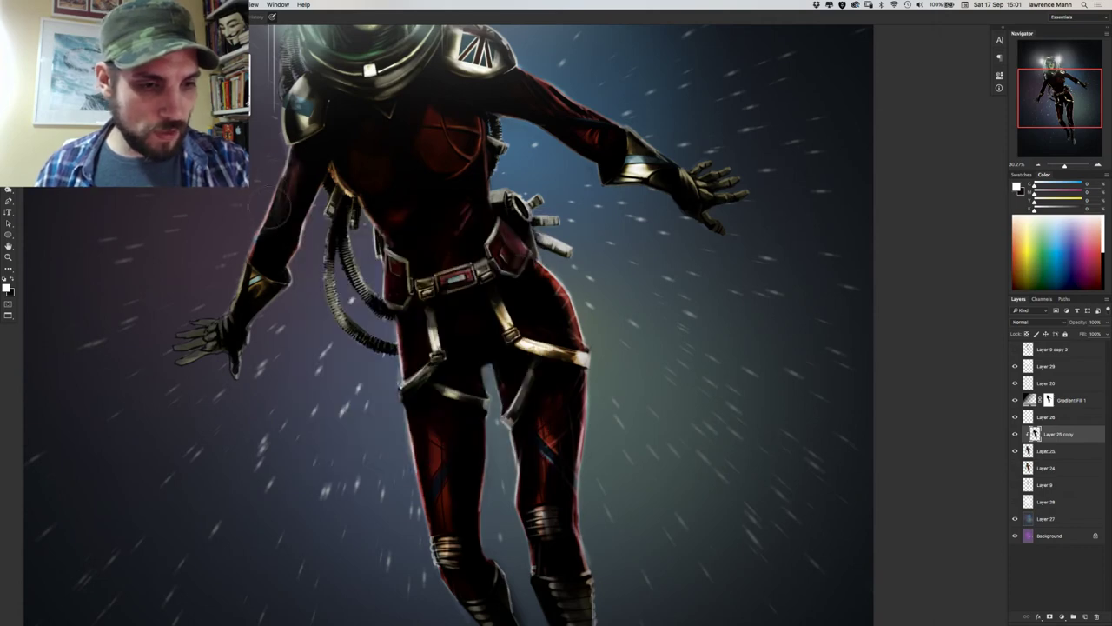
{"action": "mouse_move", "coordinate": [351, 176]}
{"action": "left_mouse_down"}
{"action": "mouse_move", "coordinate": [337, 149]}
{"action": "mouse_move", "coordinate": [370, 200]}
{"action": "mouse_move", "coordinate": [390, 191]}
{"action": "mouse_move", "coordinate": [354, 184]}
{"action": "mouse_move", "coordinate": [391, 237]}
{"action": "left_mouse_up"}
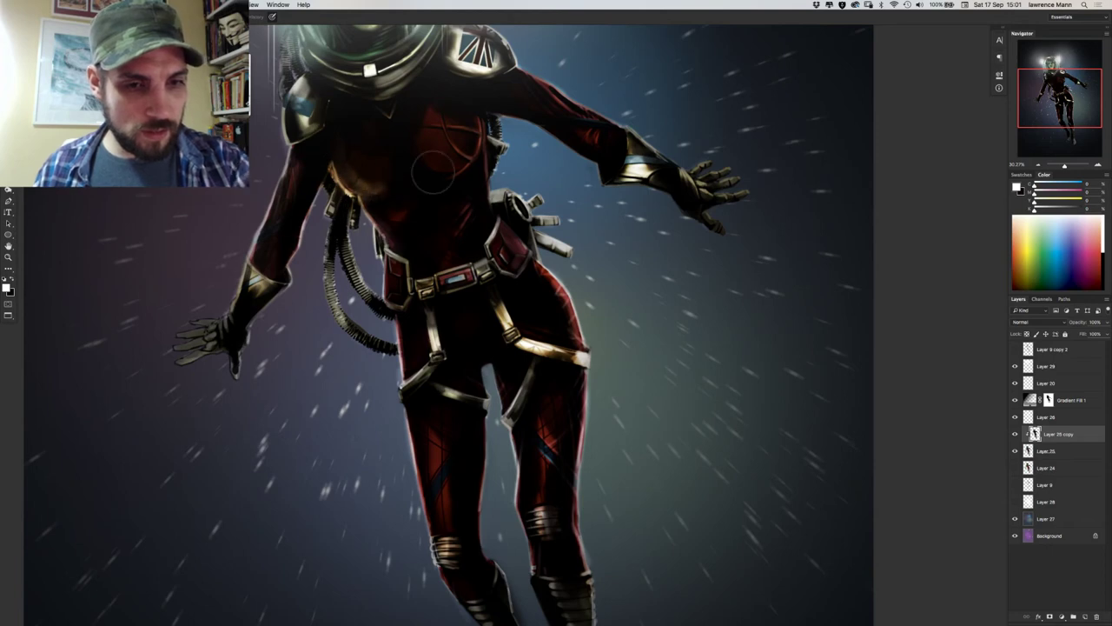
{"action": "mouse_move", "coordinate": [455, 116]}
{"action": "left_mouse_down"}
{"action": "mouse_move", "coordinate": [437, 161]}
{"action": "mouse_move", "coordinate": [477, 118]}
{"action": "mouse_move", "coordinate": [428, 82]}
{"action": "mouse_move", "coordinate": [443, 174]}
{"action": "mouse_move", "coordinate": [452, 188]}
{"action": "mouse_move", "coordinate": [487, 189]}
{"action": "mouse_move", "coordinate": [485, 219]}
{"action": "mouse_move", "coordinate": [473, 196]}
{"action": "mouse_move", "coordinate": [466, 240]}
{"action": "mouse_move", "coordinate": [472, 220]}
{"action": "mouse_move", "coordinate": [484, 231]}
{"action": "mouse_move", "coordinate": [482, 262]}
{"action": "mouse_move", "coordinate": [494, 227]}
{"action": "mouse_move", "coordinate": [520, 289]}
{"action": "mouse_move", "coordinate": [537, 282]}
{"action": "mouse_move", "coordinate": [550, 296]}
{"action": "mouse_move", "coordinate": [526, 336]}
{"action": "left_mouse_up"}
{"action": "scroll", "coordinate": [523, 333], "scroll_direction": "up", "scroll_amount": 5}
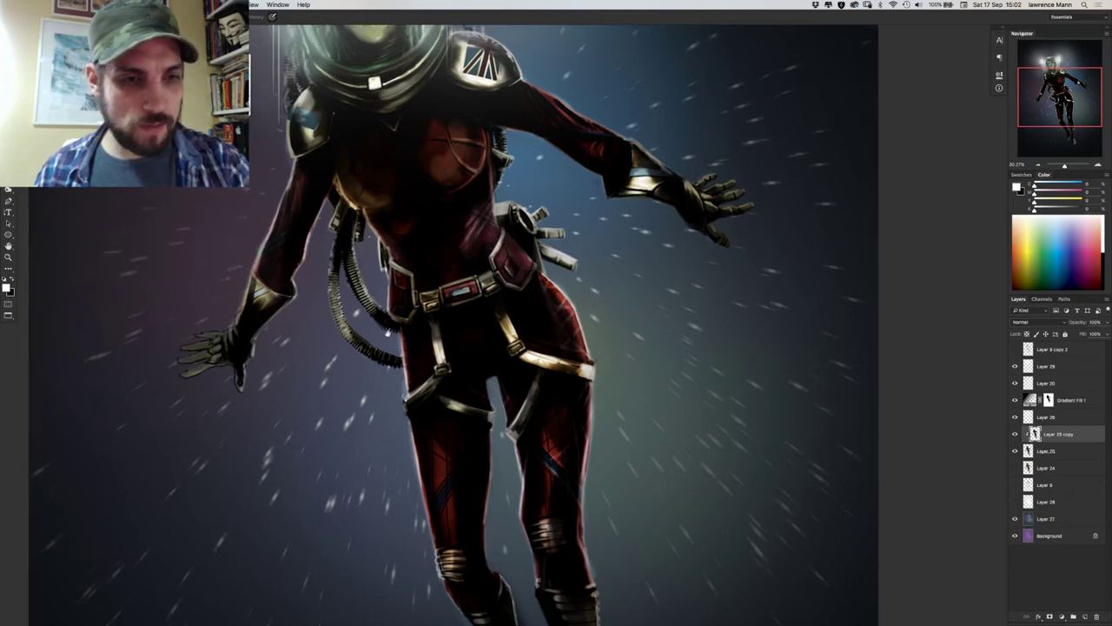
{"action": "mouse_move", "coordinate": [398, 357]}
{"action": "left_mouse_down"}
{"action": "mouse_move", "coordinate": [398, 380]}
{"action": "mouse_move", "coordinate": [391, 370]}
{"action": "left_mouse_up"}
Enlarge the eraser to span the torso and lighten the darkened copy over the chest, abdomen and outstretched arm.
{"action": "right_click", "coordinate": [376, 323]}
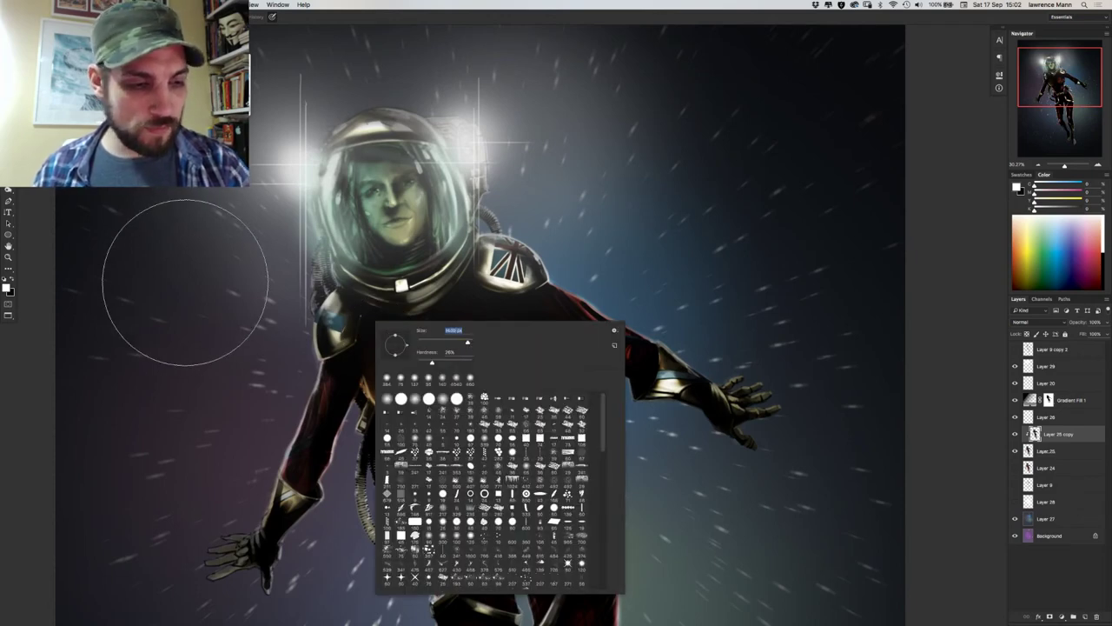
{"action": "key", "text": "Return"}
{"action": "mouse_move", "coordinate": [451, 411]}
{"action": "left_mouse_down"}
{"action": "mouse_move", "coordinate": [428, 365]}
{"action": "mouse_move", "coordinate": [466, 466]}
{"action": "mouse_move", "coordinate": [449, 303]}
{"action": "left_mouse_up"}
{"action": "mouse_move", "coordinate": [580, 335]}
{"action": "left_mouse_down"}
{"action": "mouse_move", "coordinate": [573, 327]}
{"action": "mouse_move", "coordinate": [616, 355]}
{"action": "mouse_move", "coordinate": [574, 327]}
{"action": "left_mouse_up"}
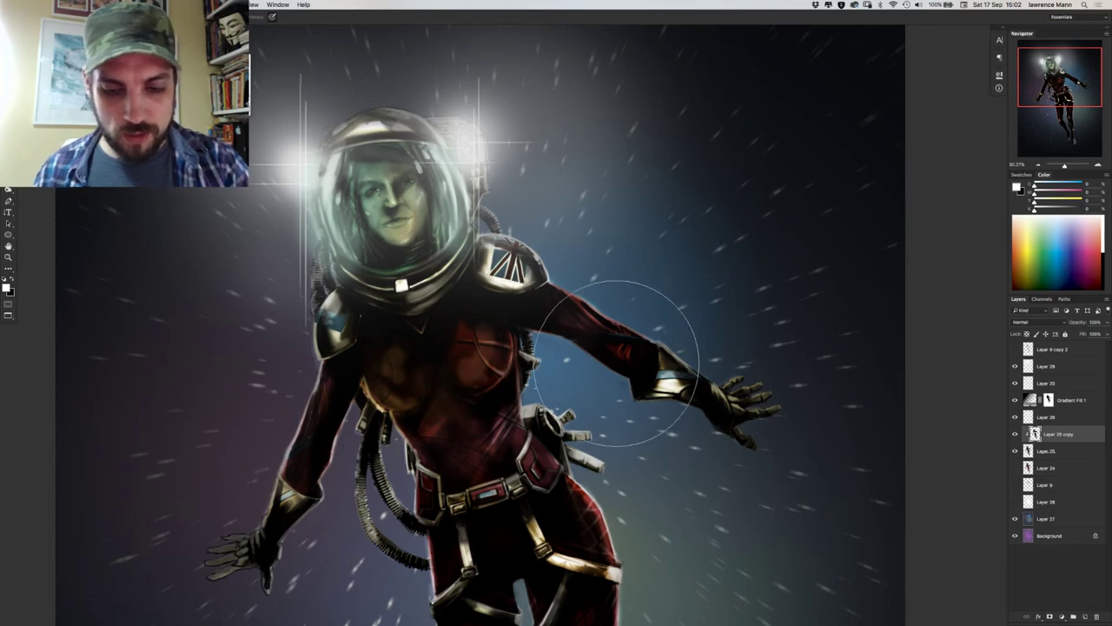
Erase the darkened copy over the astronaut's left leg from the thigh down to the knee bands.
{"action": "key", "text": "space"}
{"action": "left_click_drag", "start_coordinate": [432, 382], "coordinate": [461, 141]}
{"action": "left_click_drag", "start_coordinate": [373, 293], "coordinate": [328, 411]}
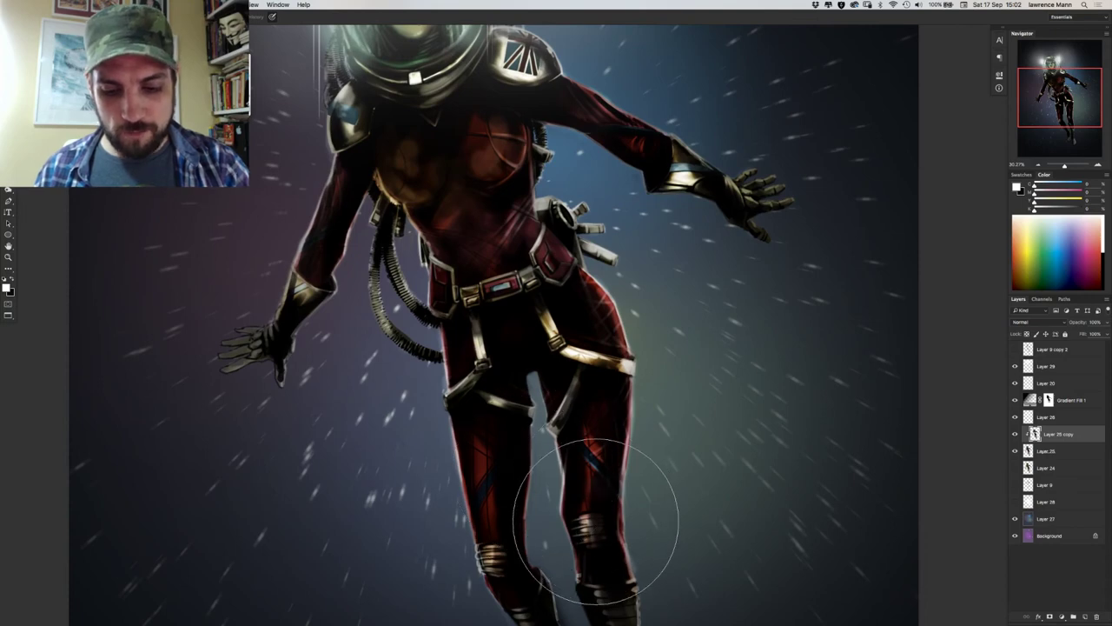
{"action": "mouse_move", "coordinate": [596, 524]}
{"action": "left_mouse_down"}
{"action": "mouse_move", "coordinate": [593, 371]}
{"action": "mouse_move", "coordinate": [600, 474]}
{"action": "mouse_move", "coordinate": [594, 448]}
{"action": "mouse_move", "coordinate": [554, 460]}
{"action": "mouse_move", "coordinate": [545, 425]}
{"action": "left_mouse_up"}
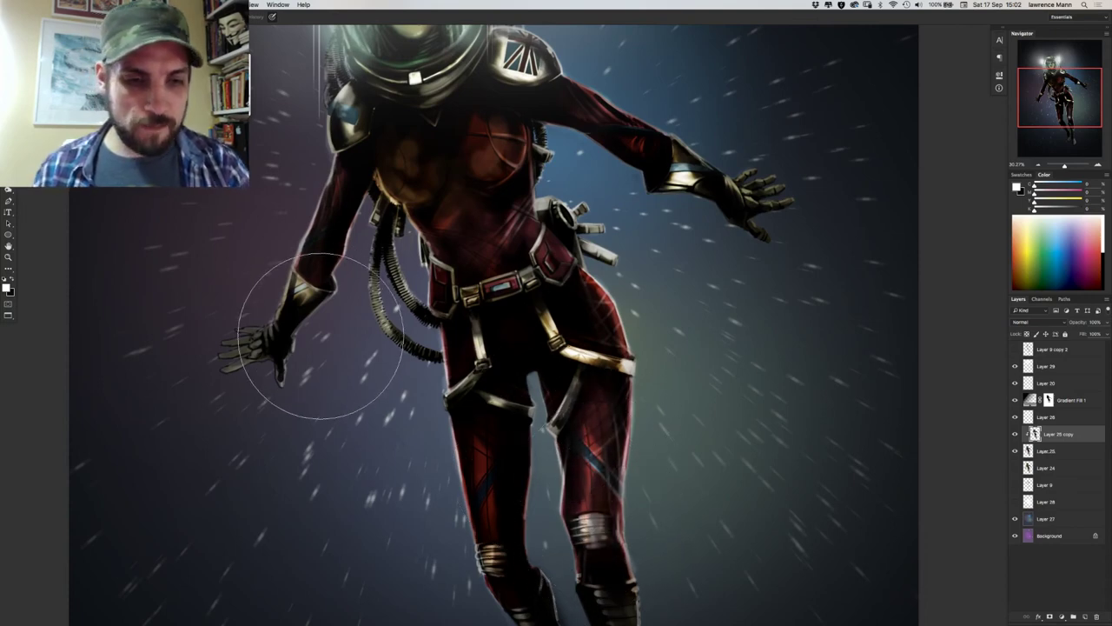
View the whole painting and compare the figure with the darkened Layer 25 copy hidden and shown.
{"action": "scroll", "coordinate": [298, 373], "scroll_direction": "down", "scroll_amount": 4}
{"action": "scroll", "coordinate": [326, 372], "scroll_direction": "down", "scroll_amount": 3}
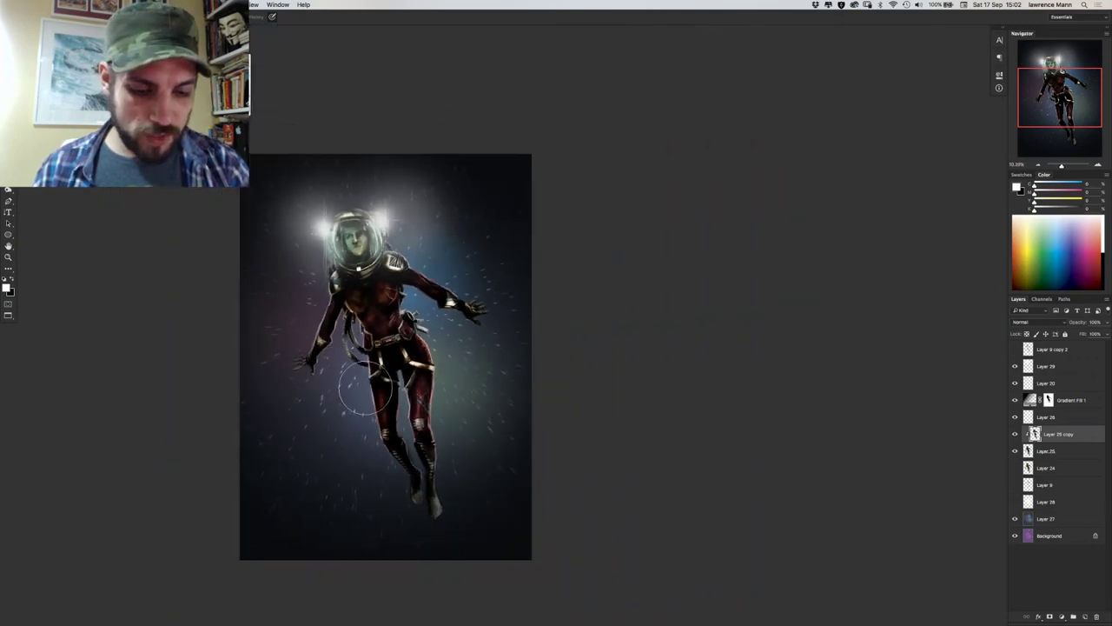
{"action": "scroll", "coordinate": [347, 353], "scroll_direction": "up", "scroll_amount": 2}
{"action": "scroll", "coordinate": [335, 367], "scroll_direction": "up", "scroll_amount": 1}
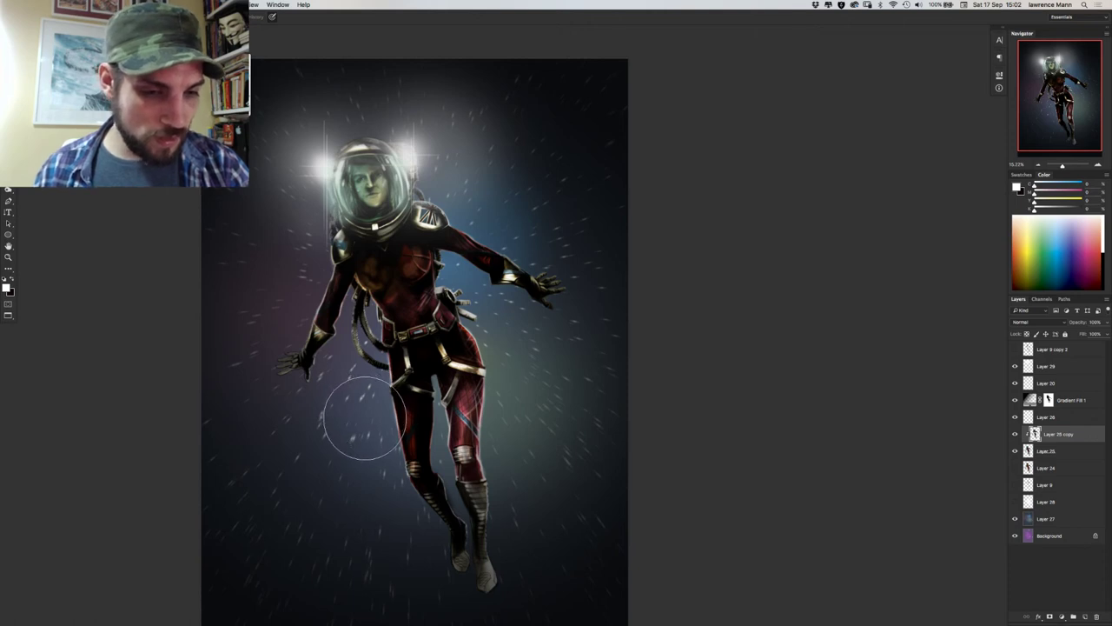
{"action": "left_click", "coordinate": [1015, 434]}
{"action": "left_click", "coordinate": [1015, 433]}
{"action": "left_click", "coordinate": [1015, 434]}
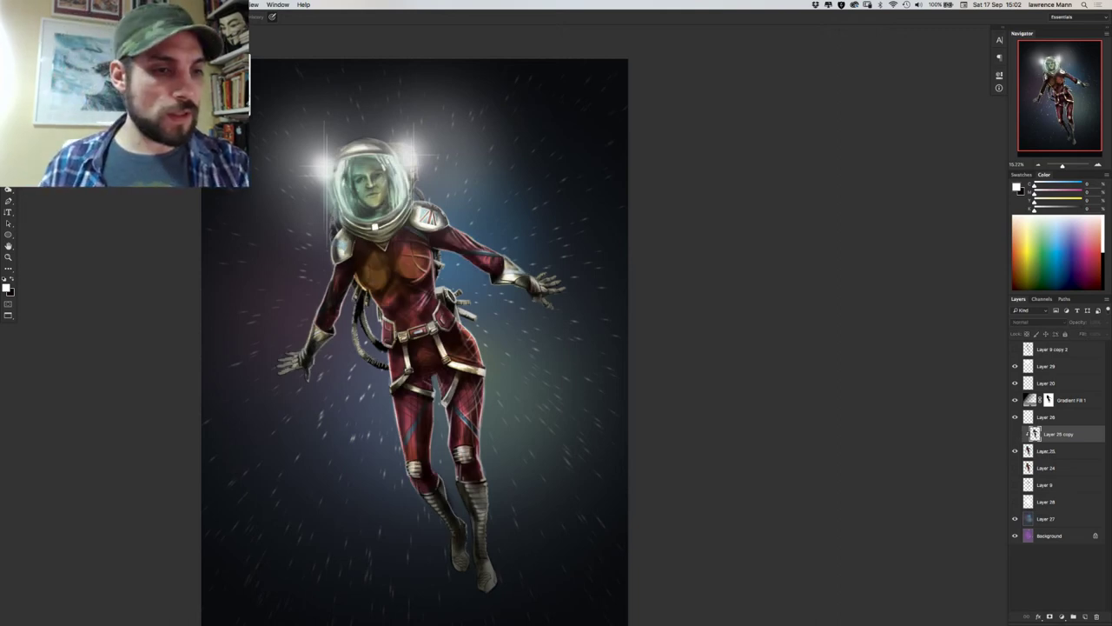
{"action": "key", "text": "super+0"}
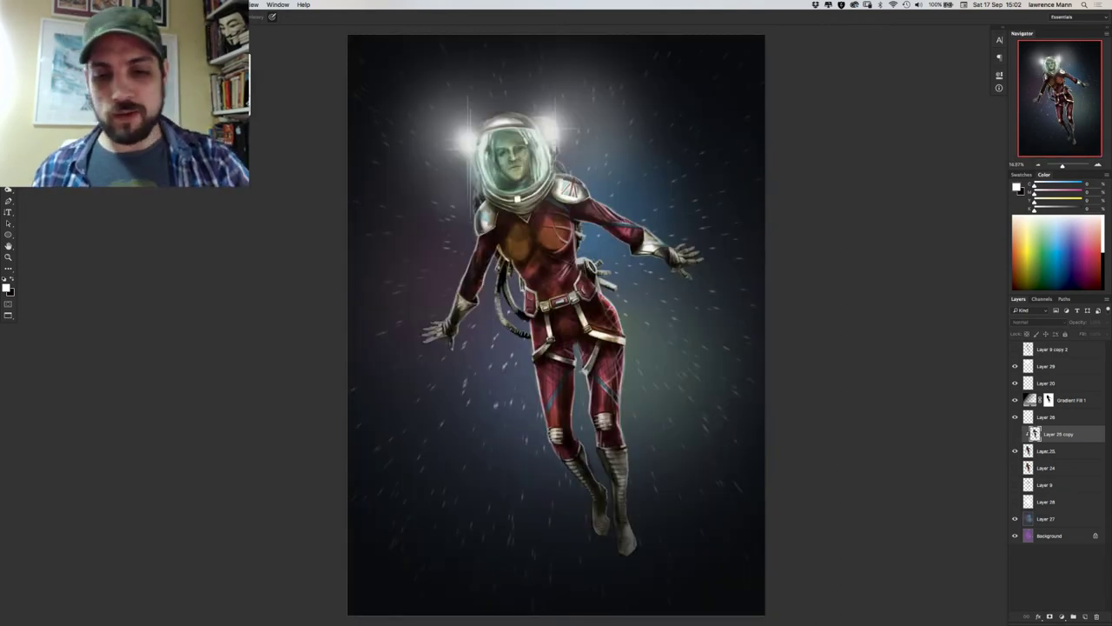
{"action": "left_click", "coordinate": [1015, 433]}
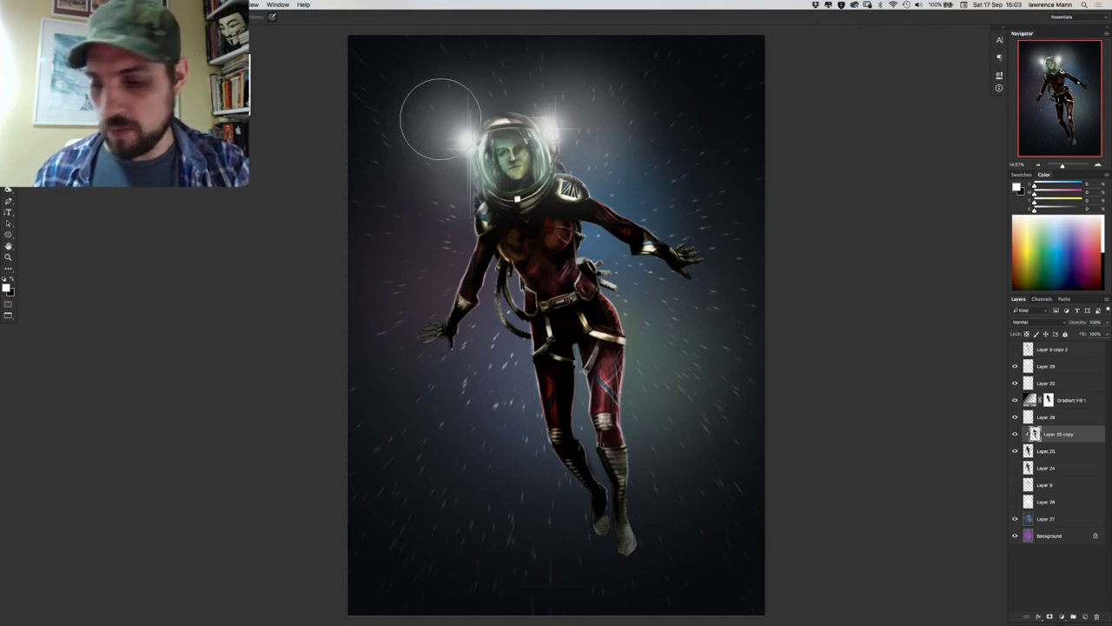
Merge the darkened Layer 25 copy with Layer 25 into a single layer.
{"action": "left_click", "coordinate": [1065, 451]}
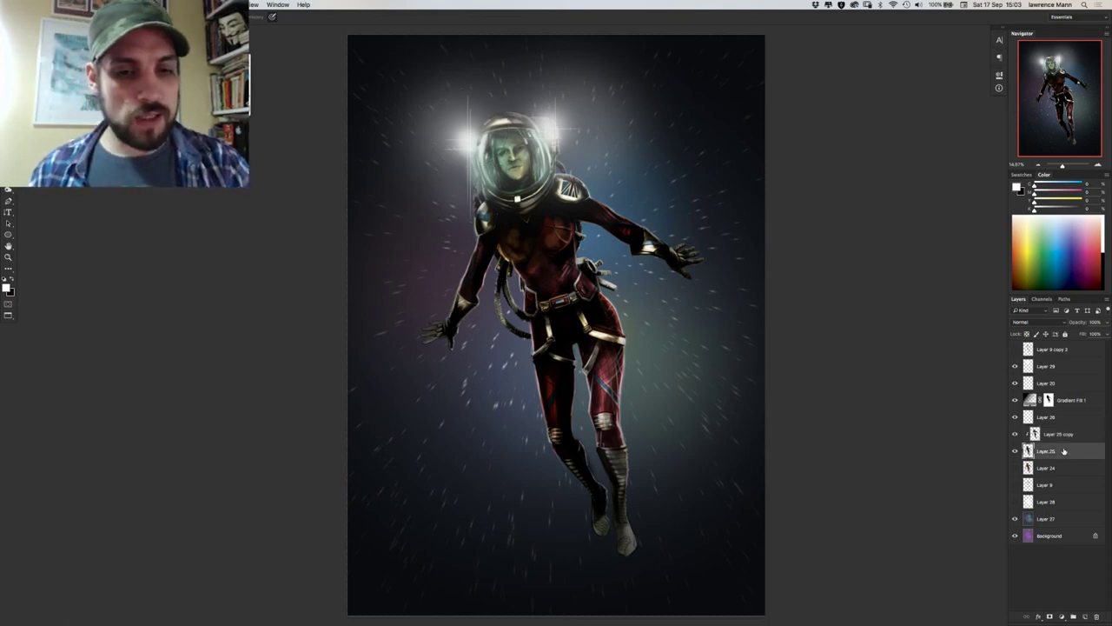
{"action": "left_click", "coordinate": [1061, 467], "text": "shift"}
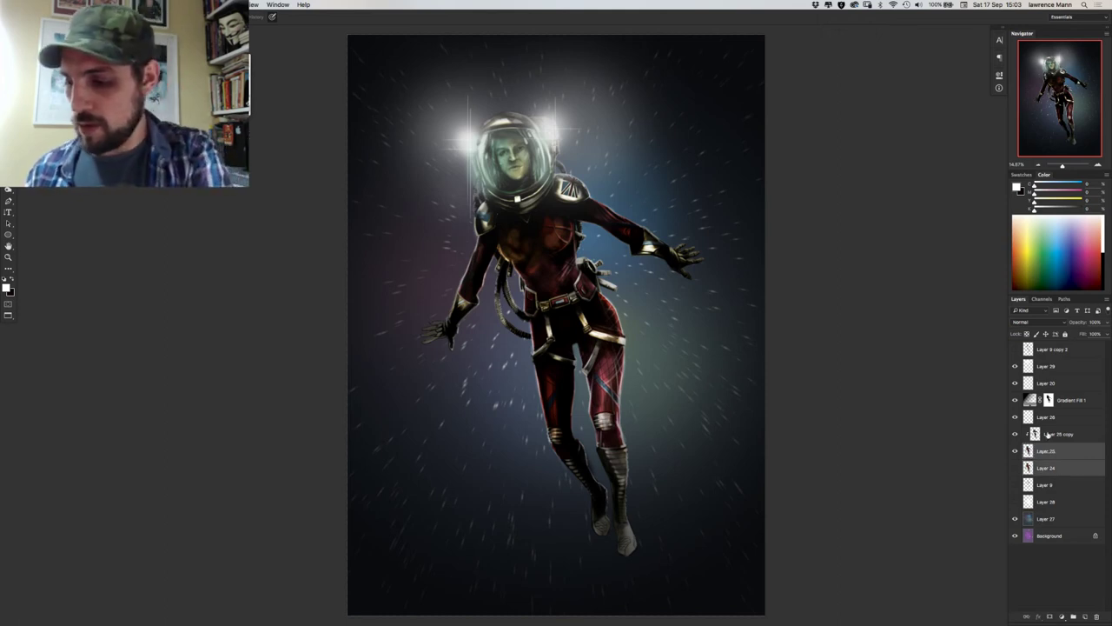
{"action": "left_click", "coordinate": [1048, 436]}
{"action": "left_click", "coordinate": [1052, 451], "text": "shift"}
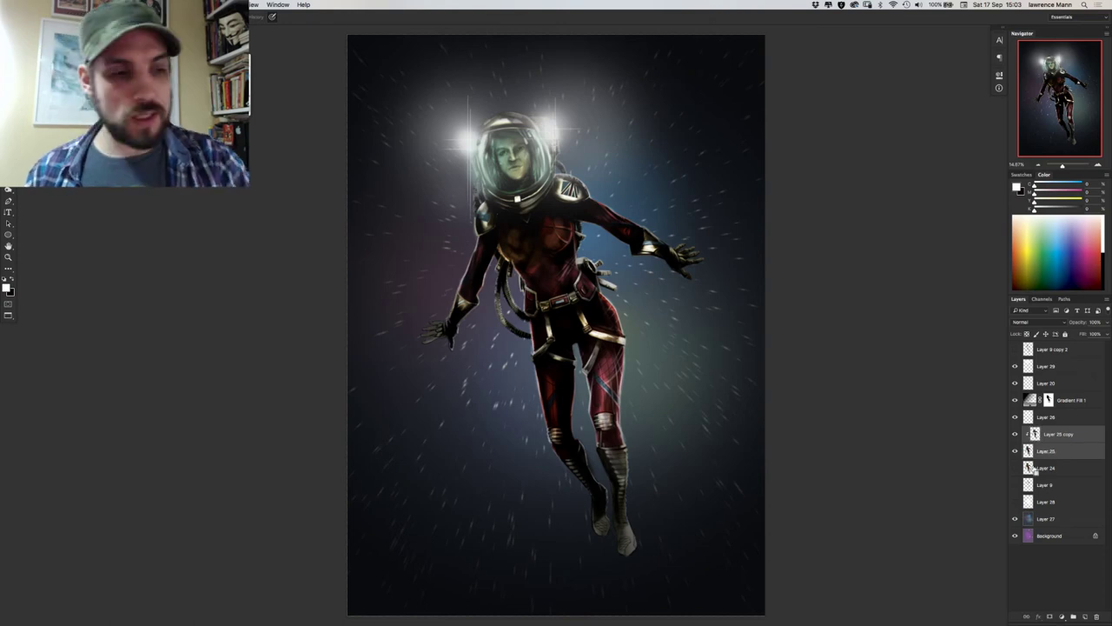
{"action": "key", "text": "super+e"}
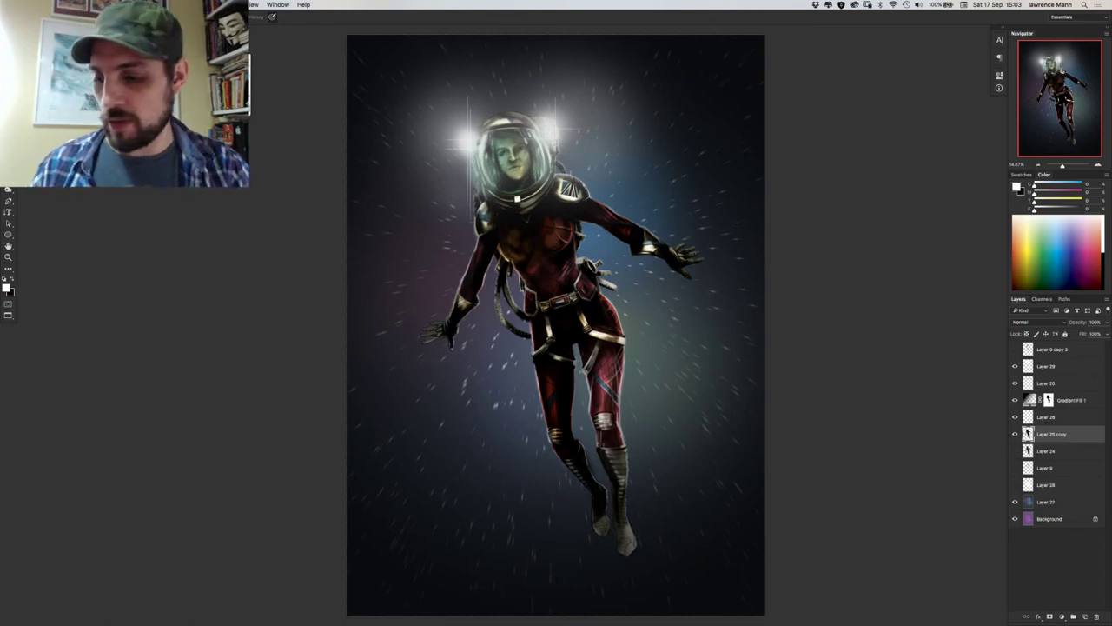
Compare the merged figure with the older lit version, then duplicate Layer 25 copy and hide the original copy.
{"action": "left_click", "coordinate": [1015, 434]}
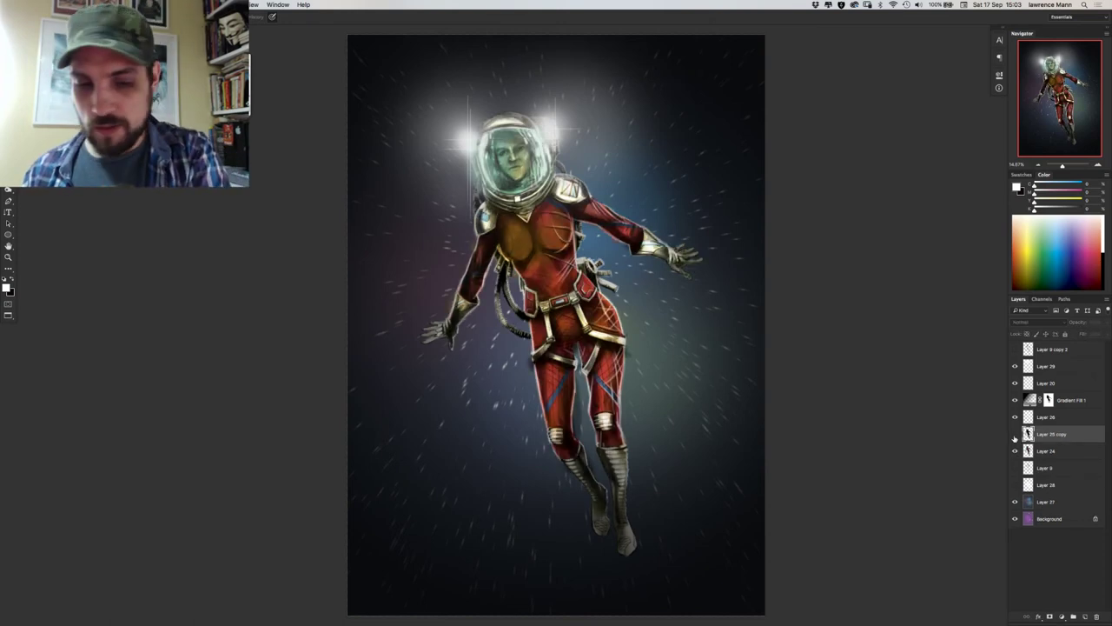
{"action": "left_click", "coordinate": [1015, 435]}
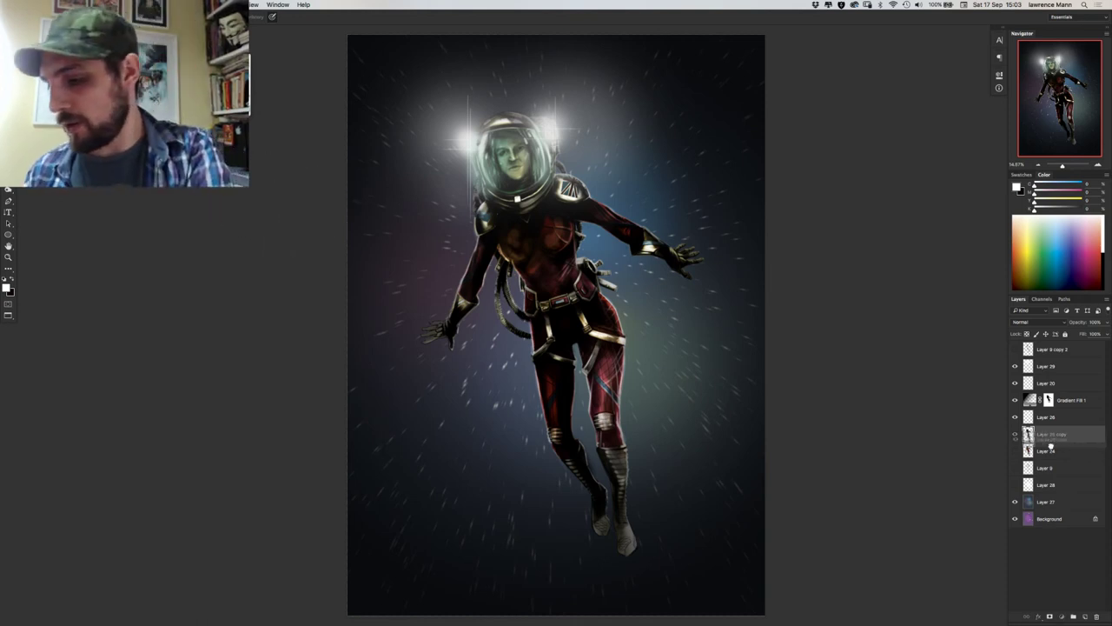
{"action": "left_click_drag", "start_coordinate": [1083, 615], "coordinate": [1085, 616]}
{"action": "left_click", "coordinate": [1014, 451]}
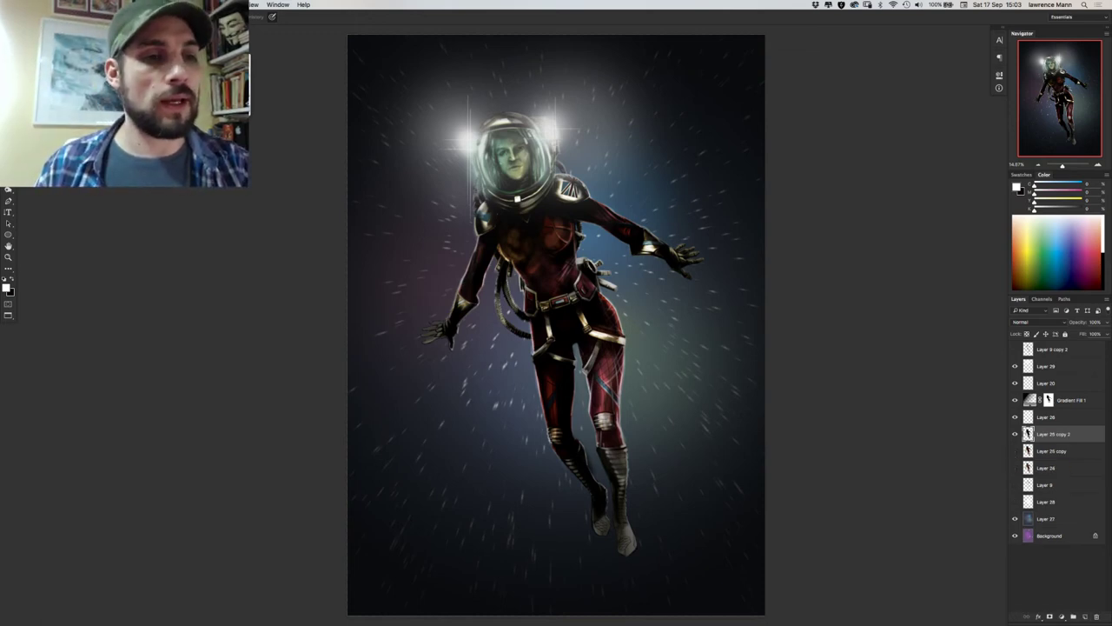
Open the Liquify filter on the duplicated figure layer with the helmet and upper body in view.
{"action": "left_click", "coordinate": [222, 5]}
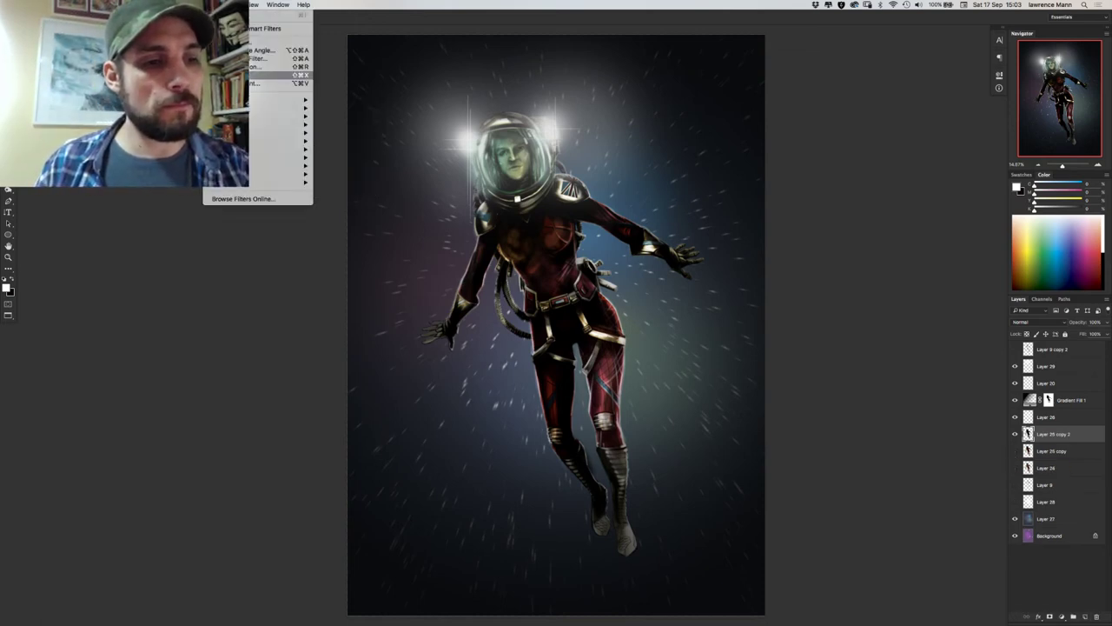
{"action": "left_click", "coordinate": [259, 75]}
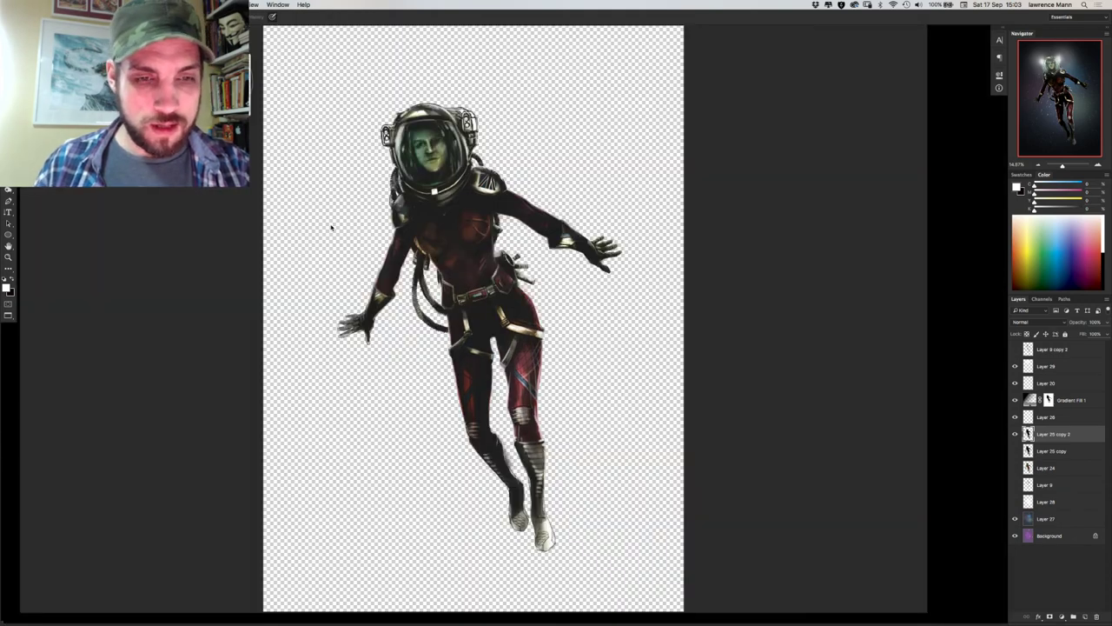
{"action": "key", "text": "super+="}
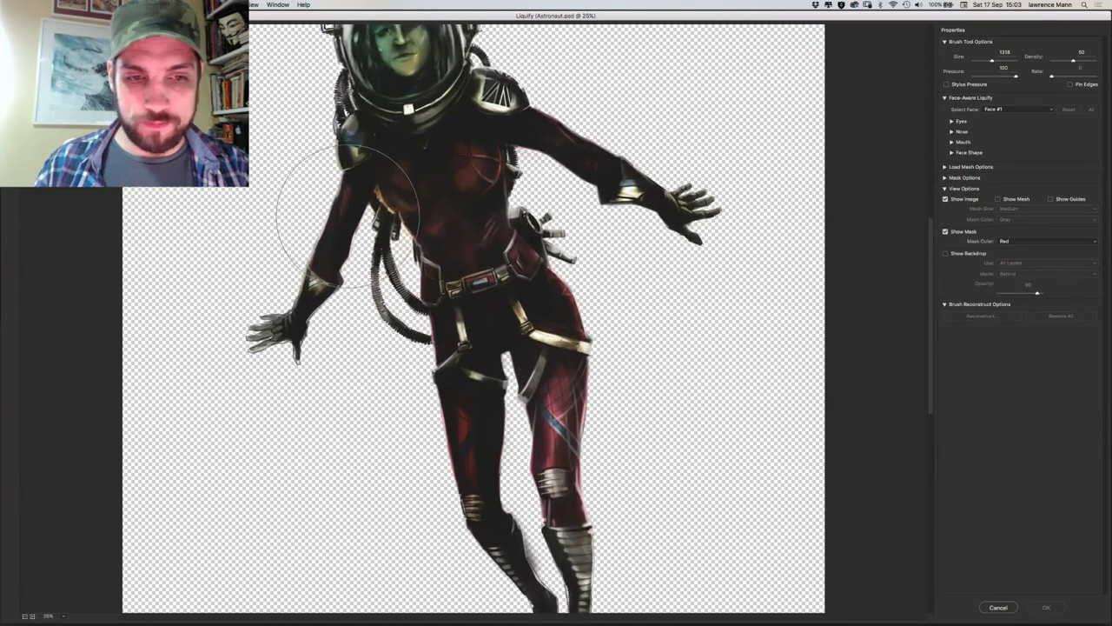
{"action": "key", "text": "super+="}
{"action": "scroll", "coordinate": [342, 156], "scroll_direction": "up", "scroll_amount": 10}
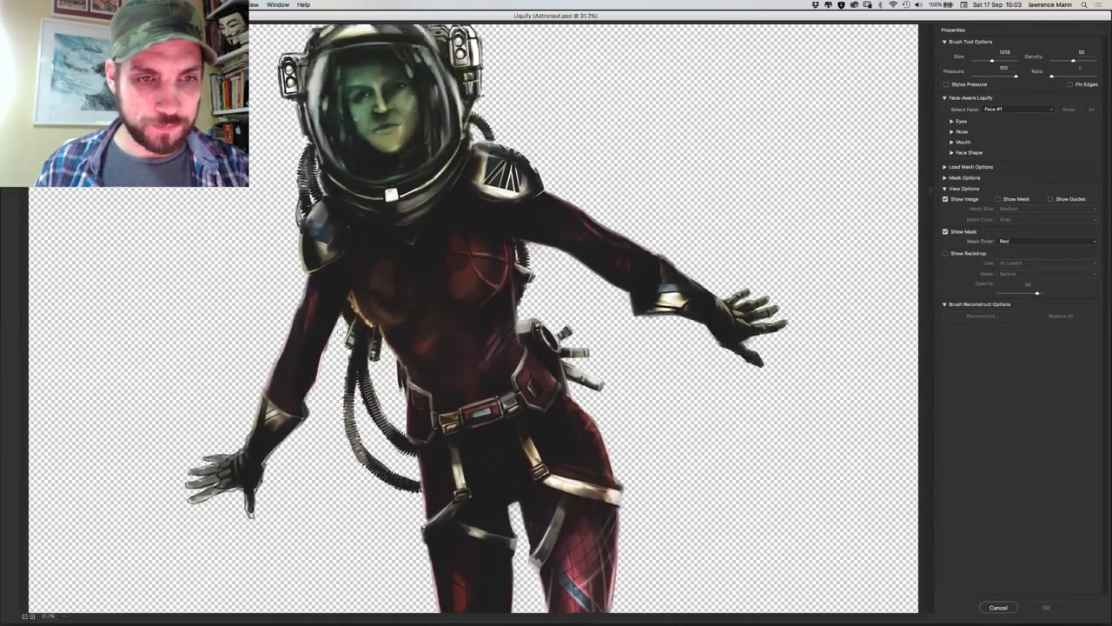
{"action": "scroll", "coordinate": [340, 284], "scroll_direction": "up", "scroll_amount": 3}
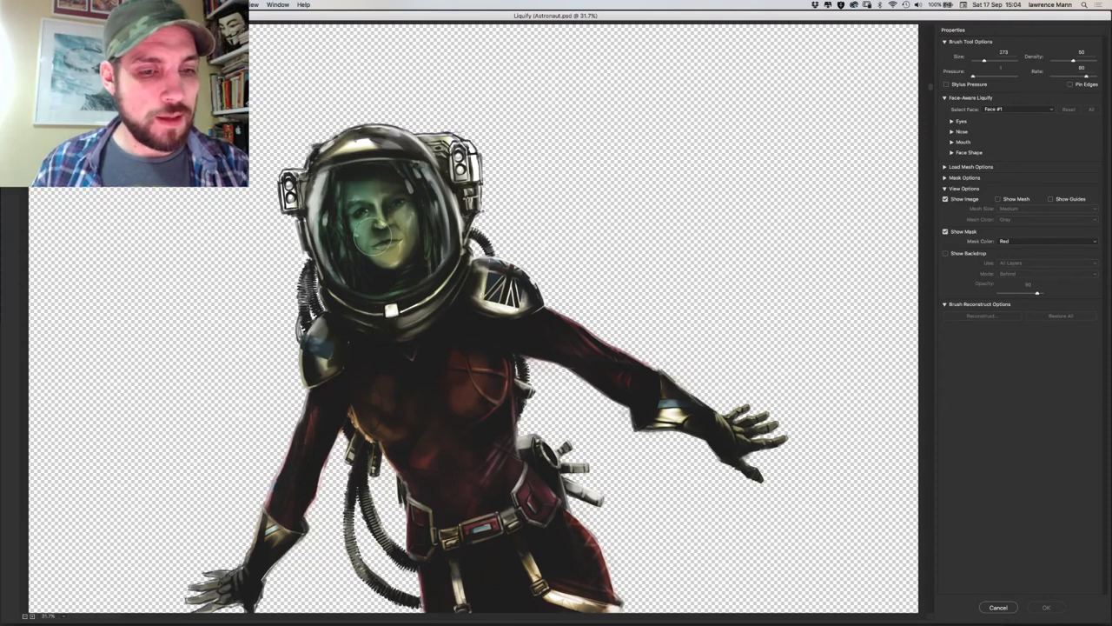
Set the Liquify brush size to about 990 and apply a small stroke over the face inside the helmet.
{"action": "key", "text": "bracketright"}
{"action": "key", "text": "bracketright"}
{"action": "key", "text": "bracketright"}
{"action": "key", "text": "bracketright"}
{"action": "key", "text": "bracketright"}
{"action": "key", "text": "bracketright"}
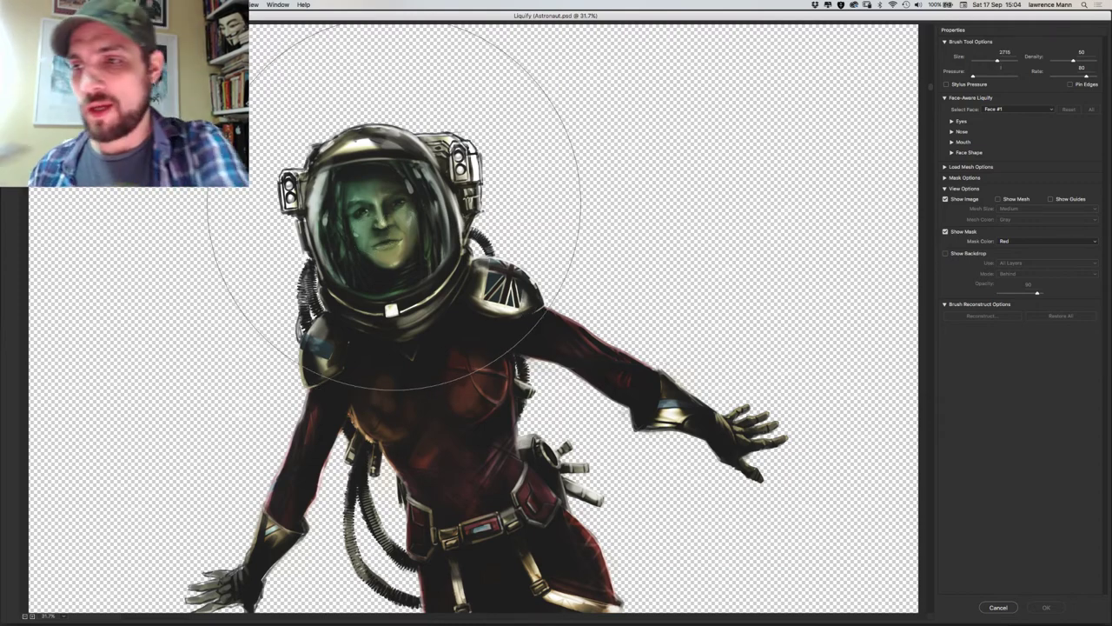
{"action": "key", "text": "bracketleft"}
{"action": "key", "text": "bracketleft"}
{"action": "key", "text": "bracketleft"}
{"action": "key", "text": "bracketleft"}
{"action": "key", "text": "bracketleft"}
{"action": "key", "text": "bracketleft"}
{"action": "left_click_drag", "start_coordinate": [382, 222], "coordinate": [380, 213]}
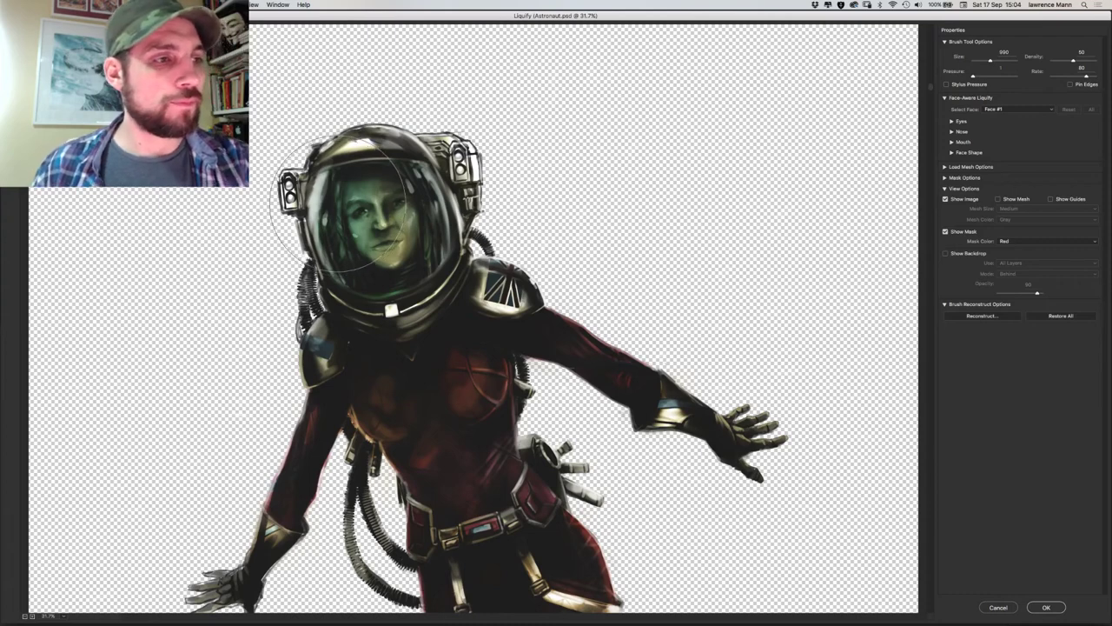
Set the face's Chin Height to 40 and Nose Width to -97 with Face-Aware Liquify.
{"action": "key", "text": "w"}
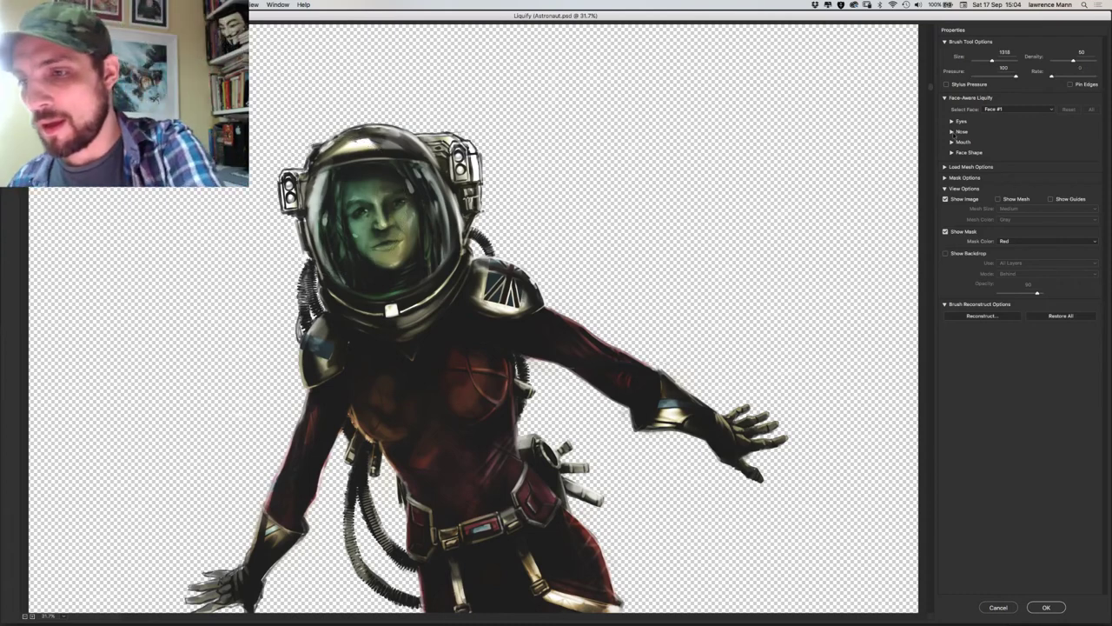
{"action": "left_click", "coordinate": [951, 152]}
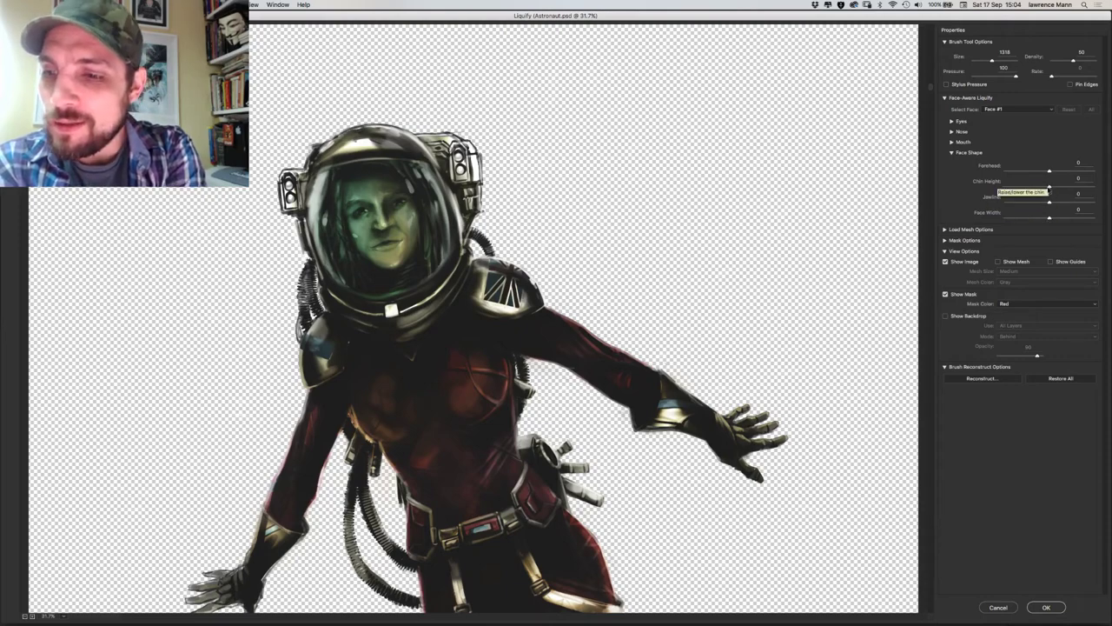
{"action": "left_click_drag", "start_coordinate": [1048, 188], "coordinate": [1004, 185]}
{"action": "left_click_drag", "start_coordinate": [1072, 200], "coordinate": [1036, 196]}
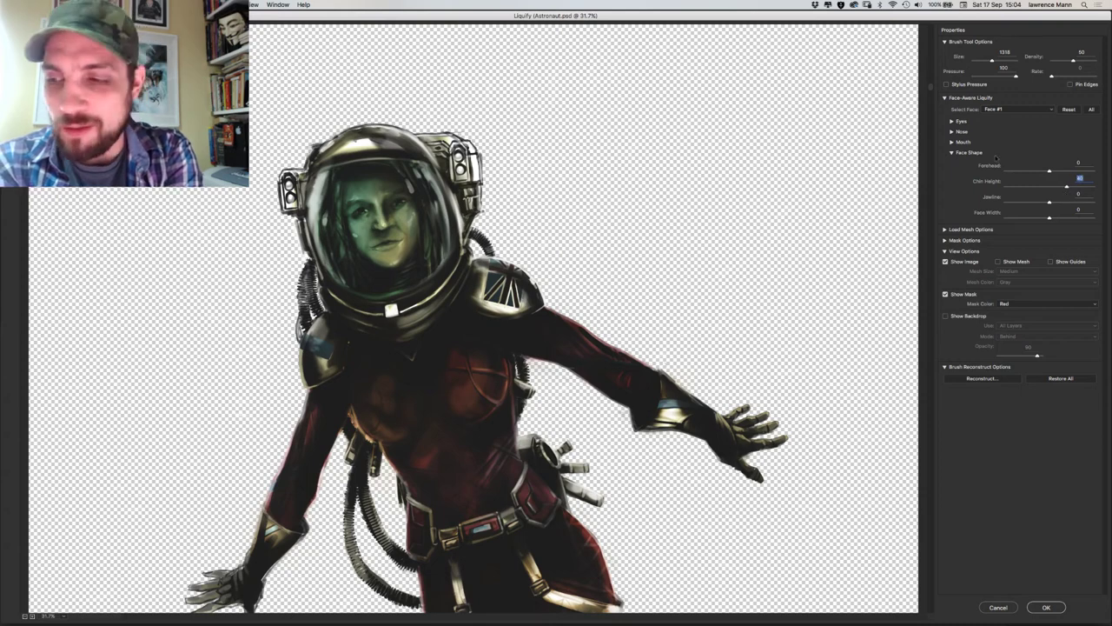
{"action": "left_click", "coordinate": [952, 132]}
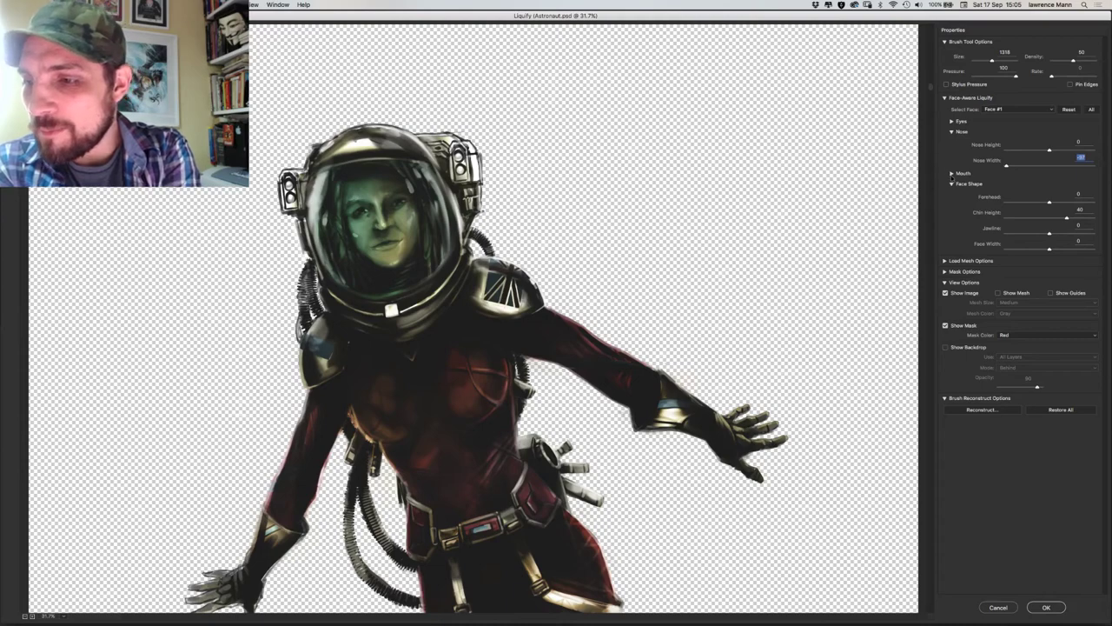
Adjust the mouth's Upper Lip to 89.
{"action": "left_click", "coordinate": [952, 173]}
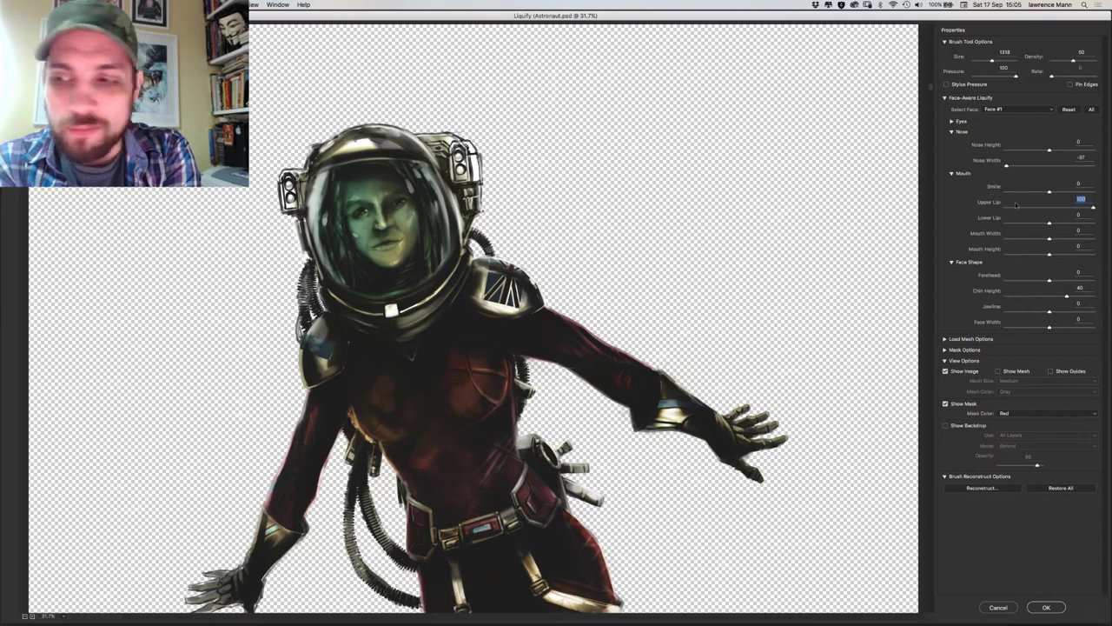
{"action": "left_click_drag", "start_coordinate": [1021, 207], "coordinate": [1010, 207]}
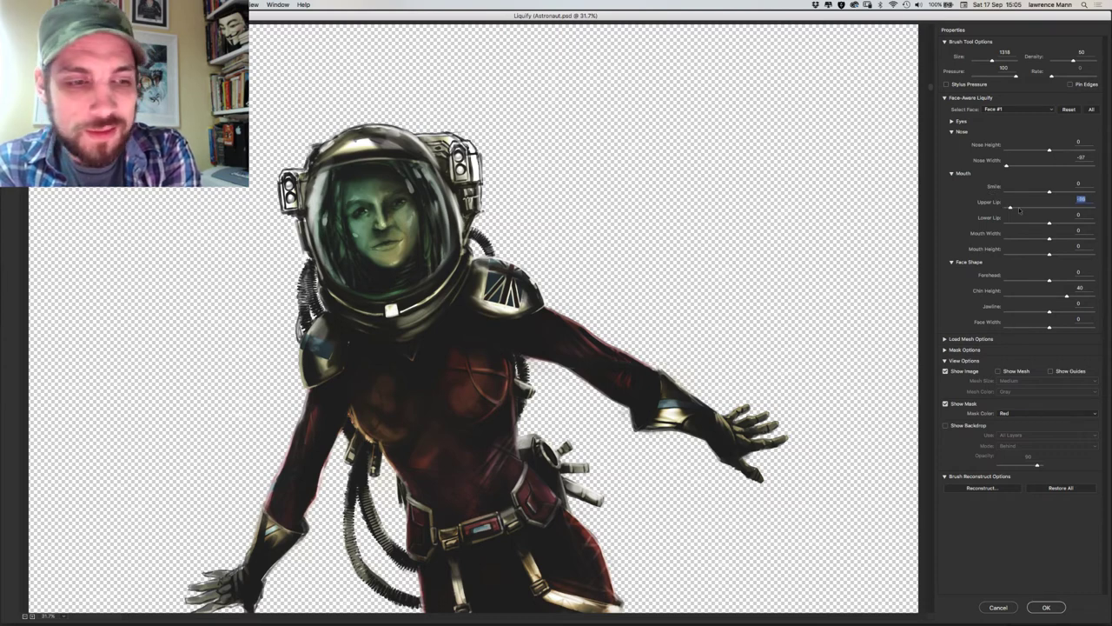
{"action": "mouse_move", "coordinate": [1078, 215]}
{"action": "left_mouse_down"}
{"action": "mouse_move", "coordinate": [1093, 214]}
{"action": "mouse_move", "coordinate": [1022, 211]}
{"action": "mouse_move", "coordinate": [1096, 215]}
{"action": "mouse_move", "coordinate": [1002, 209]}
{"action": "mouse_move", "coordinate": [1089, 223]}
{"action": "left_mouse_up"}
View the face at 50% and increase its Chin Height to 58.
{"action": "left_click", "coordinate": [62, 615]}
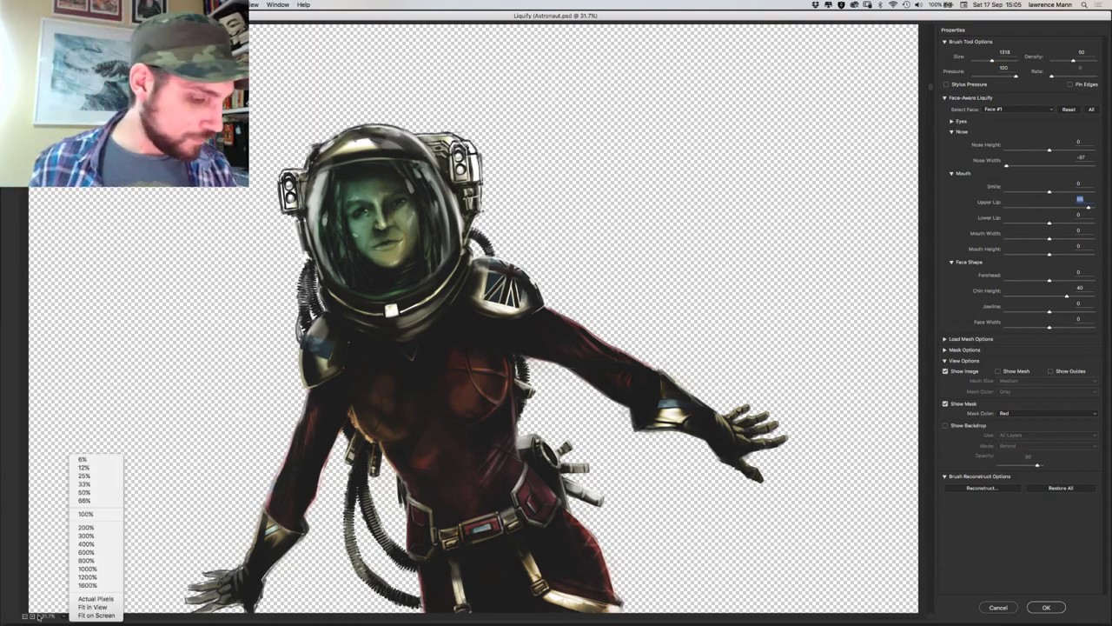
{"action": "left_click", "coordinate": [32, 616]}
{"action": "key", "text": "super+equal"}
{"action": "key", "text": "super+equal"}
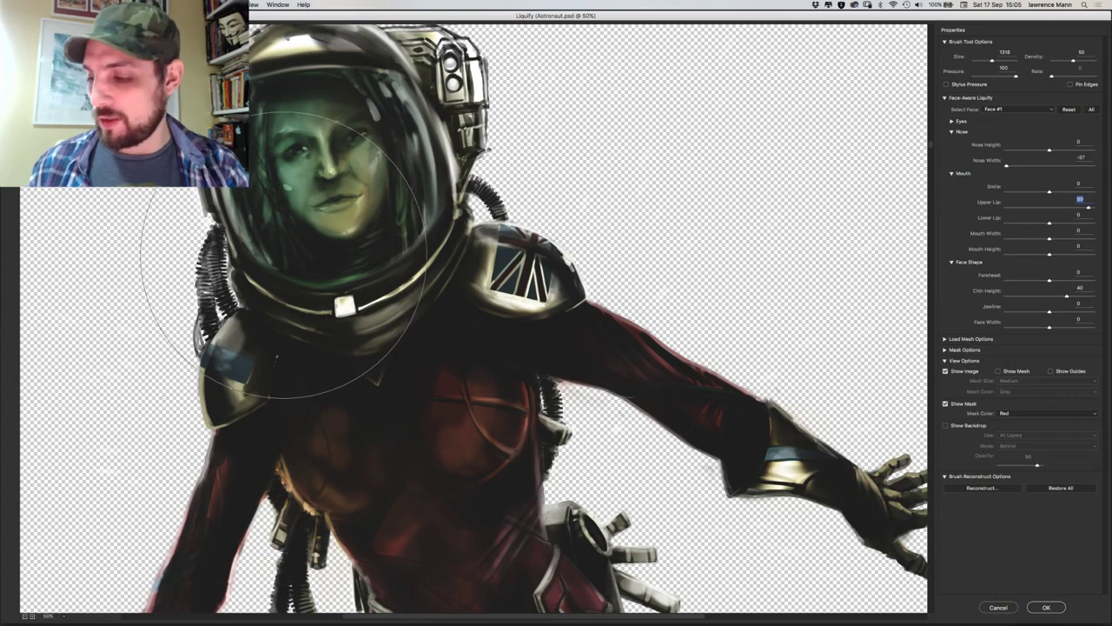
{"action": "mouse_move", "coordinate": [299, 274]}
{"action": "left_mouse_down"}
{"action": "mouse_move", "coordinate": [341, 337]}
{"action": "mouse_move", "coordinate": [364, 351]}
{"action": "mouse_move", "coordinate": [378, 341]}
{"action": "left_mouse_up"}
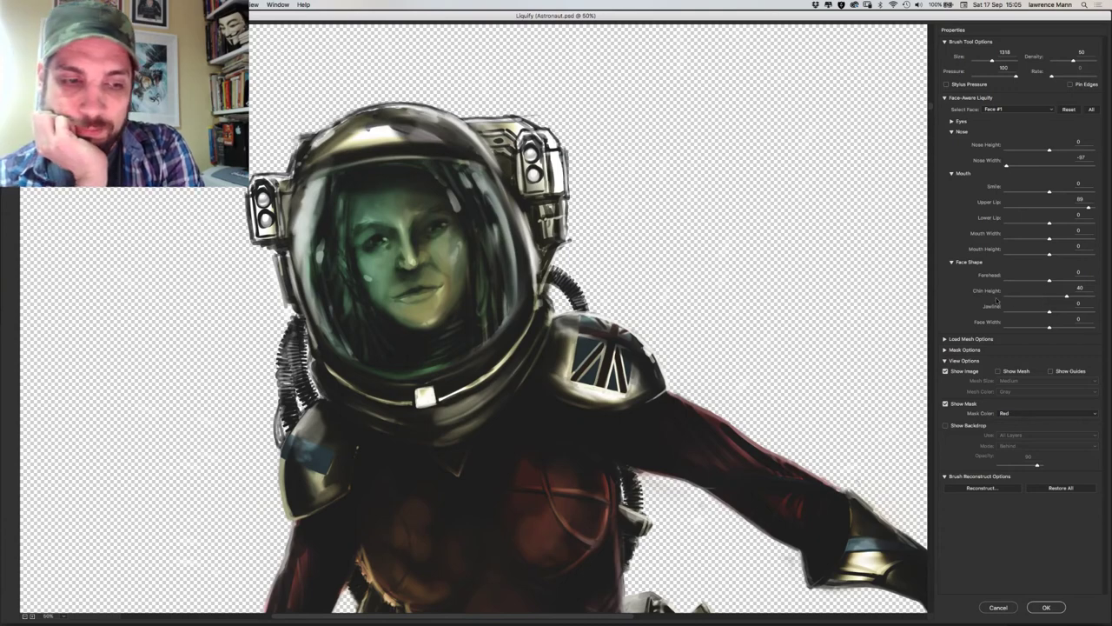
{"action": "mouse_move", "coordinate": [1066, 295]}
{"action": "left_mouse_down"}
{"action": "mouse_move", "coordinate": [1006, 297]}
{"action": "mouse_move", "coordinate": [1091, 299]}
{"action": "mouse_move", "coordinate": [975, 313]}
{"action": "mouse_move", "coordinate": [1078, 311]}
{"action": "left_mouse_up"}
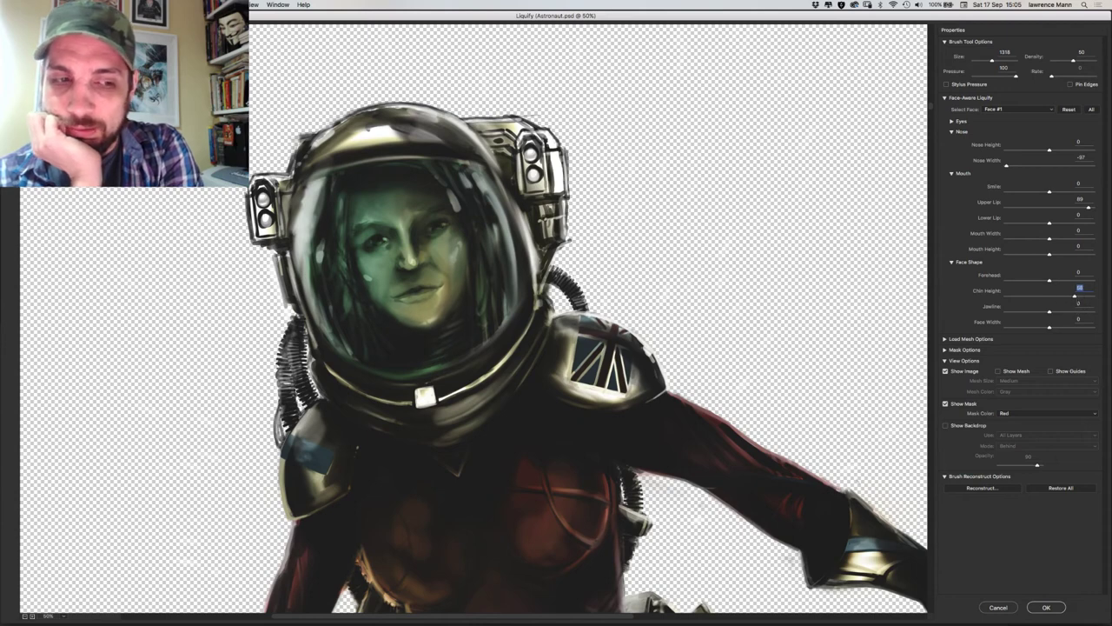
Reshape the eyes with Eye Size 89, Eye Width 21, Eye Tilt 3 and Eye Distance -15.
{"action": "left_click", "coordinate": [952, 121]}
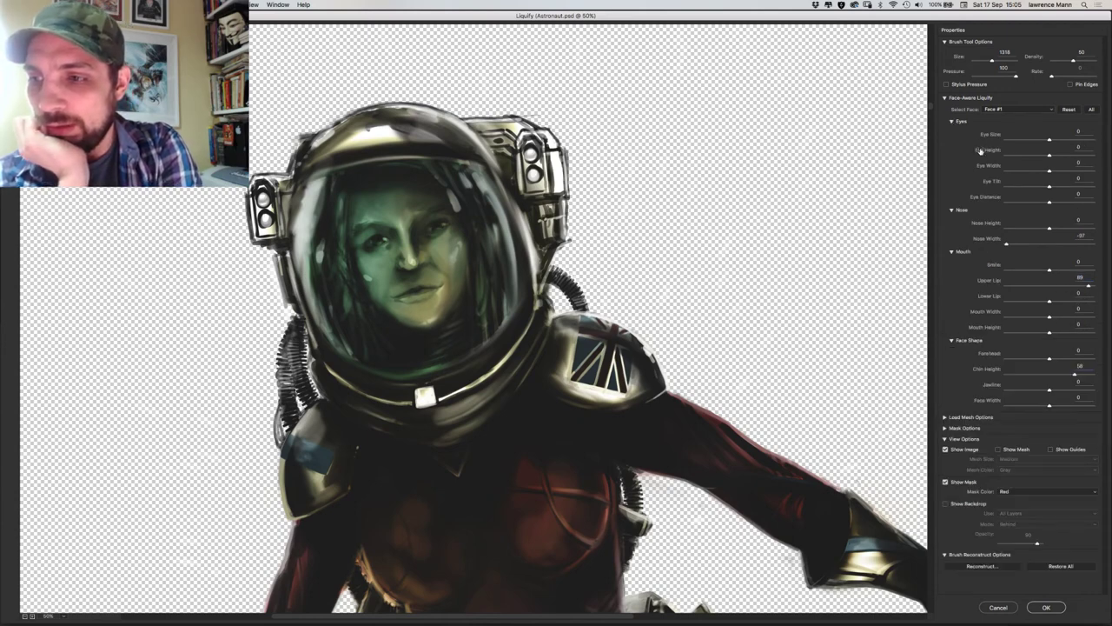
{"action": "left_click_drag", "start_coordinate": [1050, 143], "coordinate": [1045, 206]}
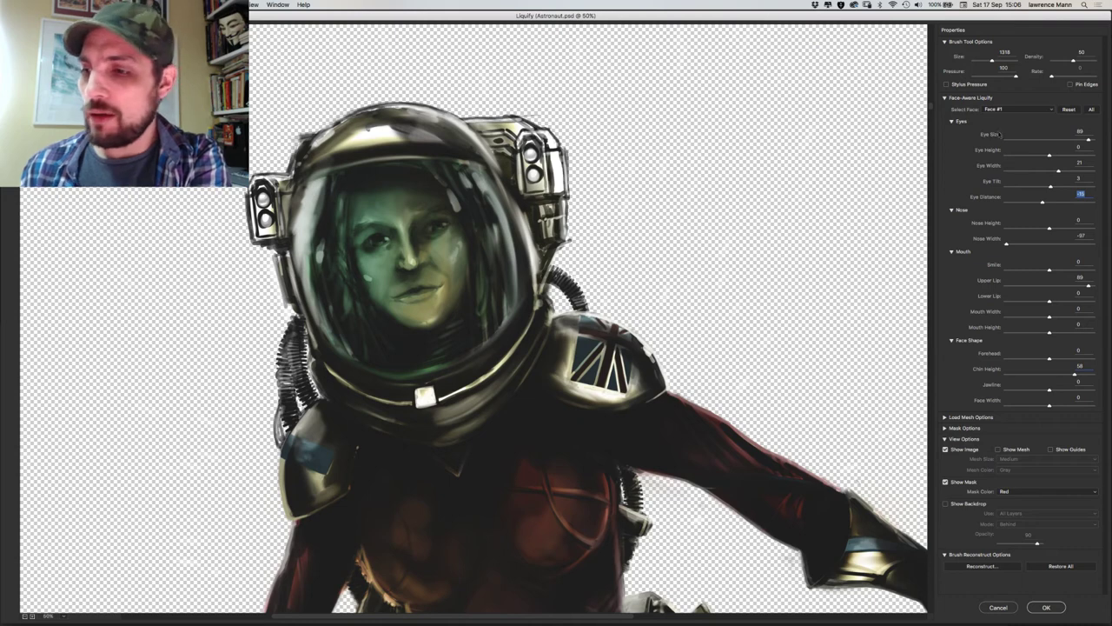
{"action": "left_click", "coordinate": [952, 121]}
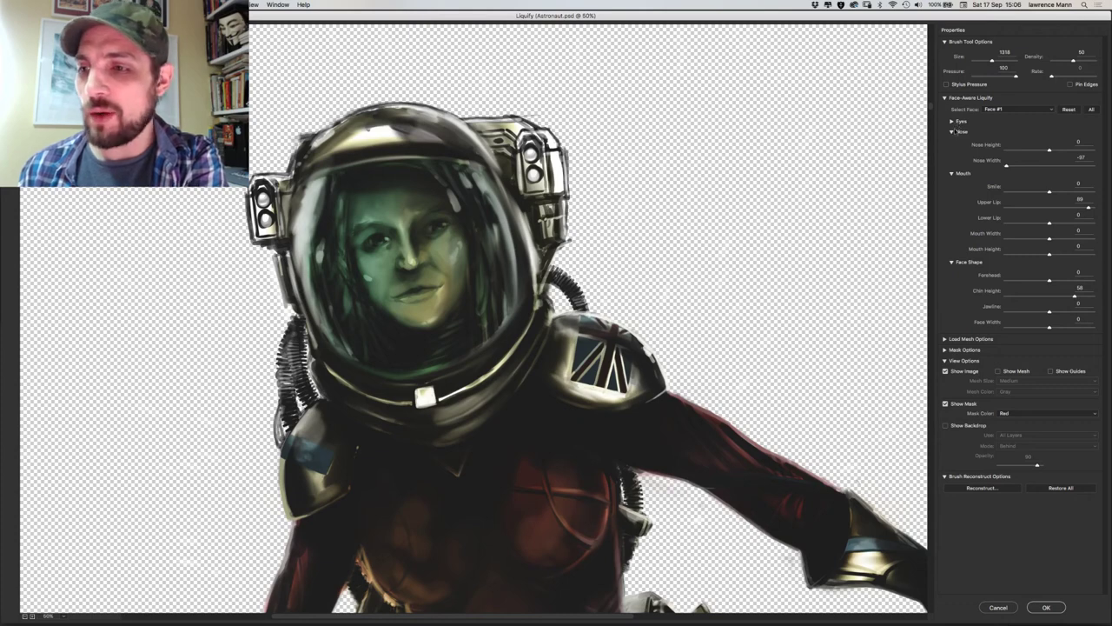
{"action": "left_click", "coordinate": [952, 122]}
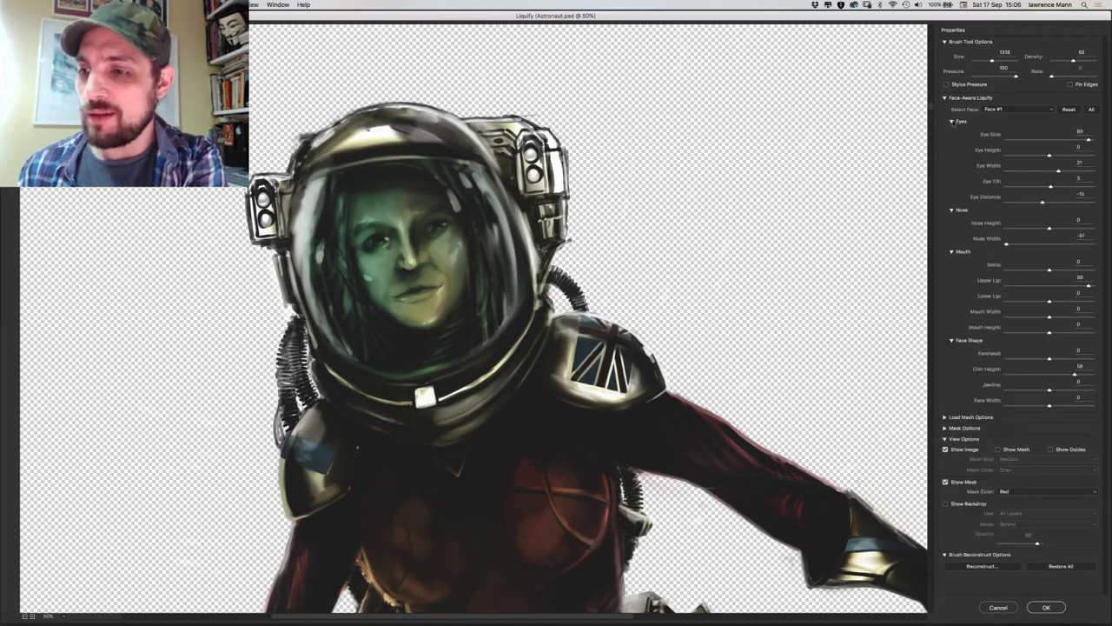
{"action": "left_click", "coordinate": [953, 121]}
Test different Mouth Height amounts on the face and settle on -7.
{"action": "left_click", "coordinate": [953, 132]}
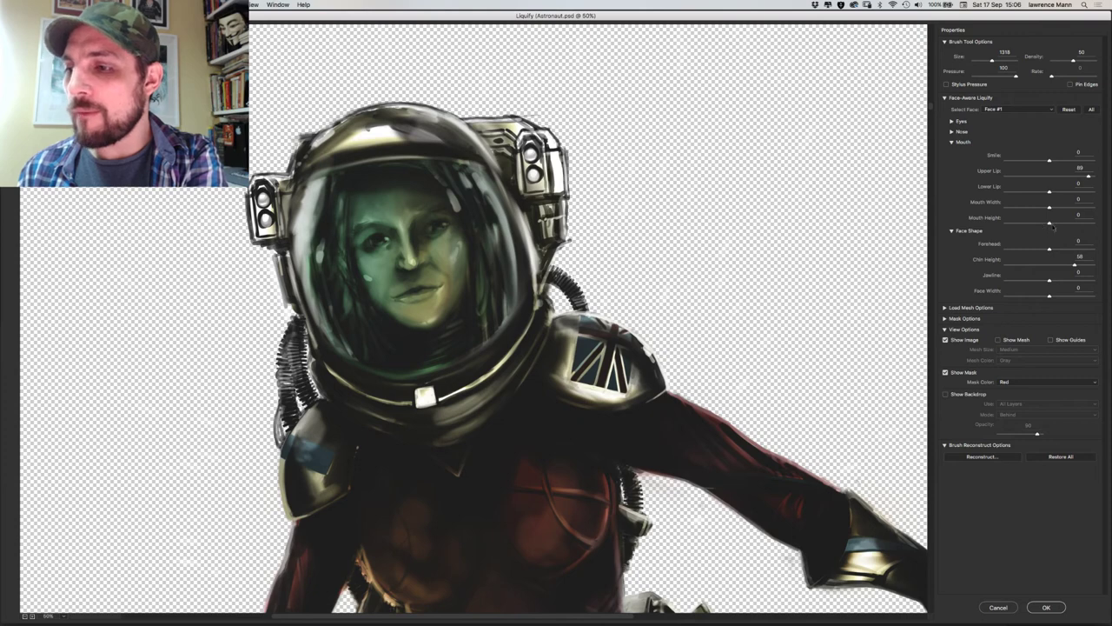
{"action": "left_click_drag", "start_coordinate": [1050, 226], "coordinate": [1094, 243]}
{"action": "type", "text": "100"}
{"action": "key", "text": "Return"}
{"action": "type", "text": "0"}
{"action": "key", "text": "Return"}
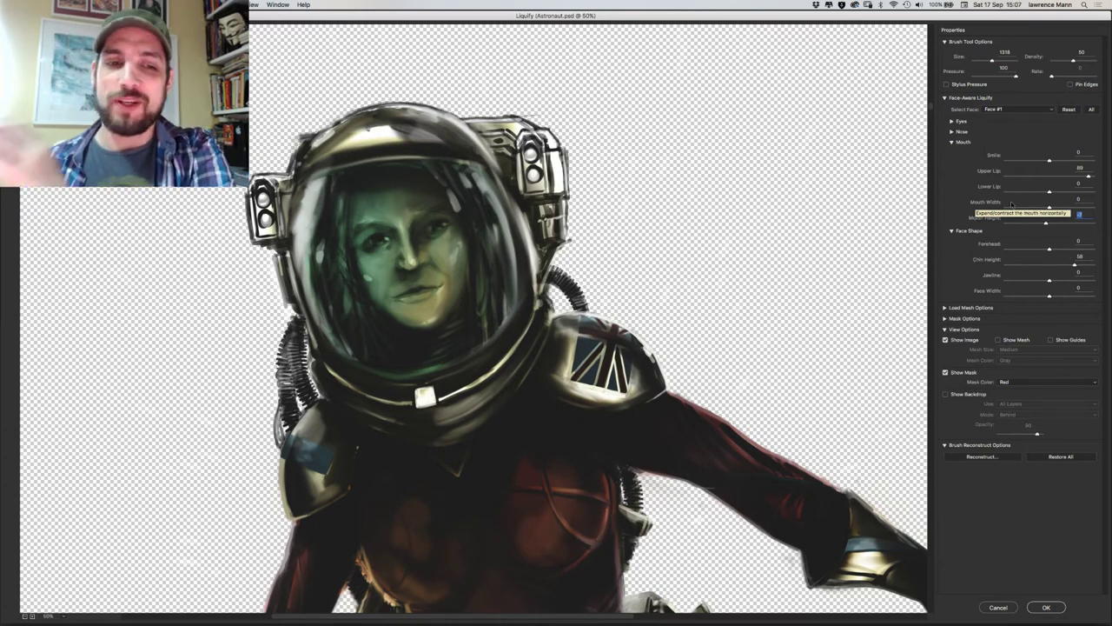
Set the face's Jawline to 50 and its Forehead slightly above zero.
{"action": "left_click", "coordinate": [1049, 282]}
{"action": "mouse_move", "coordinate": [1055, 283]}
{"action": "left_mouse_down"}
{"action": "mouse_move", "coordinate": [1076, 289]}
{"action": "mouse_move", "coordinate": [1037, 288]}
{"action": "mouse_move", "coordinate": [1088, 290]}
{"action": "mouse_move", "coordinate": [996, 290]}
{"action": "mouse_move", "coordinate": [1072, 293]}
{"action": "left_mouse_up"}
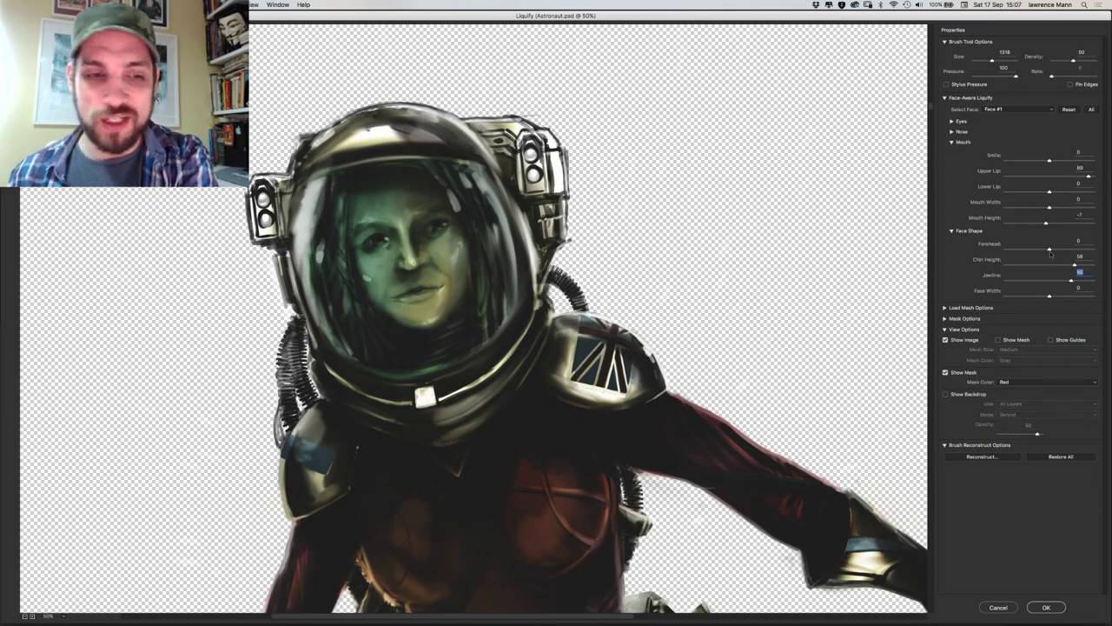
{"action": "left_click_drag", "start_coordinate": [1057, 250], "coordinate": [1040, 265]}
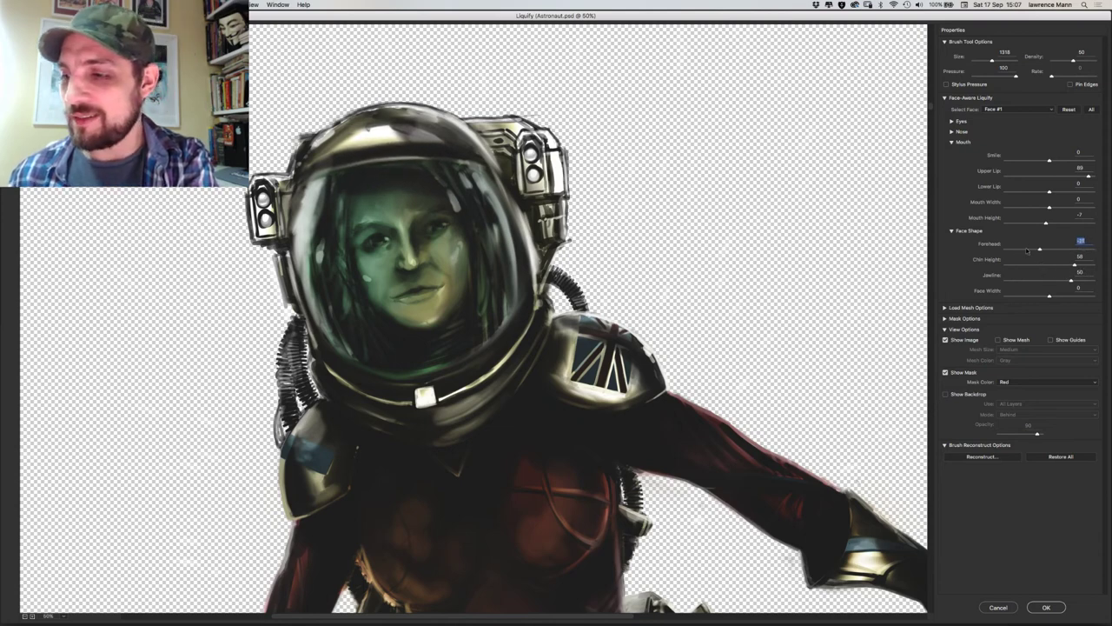
{"action": "mouse_move", "coordinate": [1040, 251]}
{"action": "left_mouse_down"}
{"action": "mouse_move", "coordinate": [1065, 250]}
{"action": "mouse_move", "coordinate": [1040, 249]}
{"action": "mouse_move", "coordinate": [1052, 251]}
{"action": "left_mouse_up"}
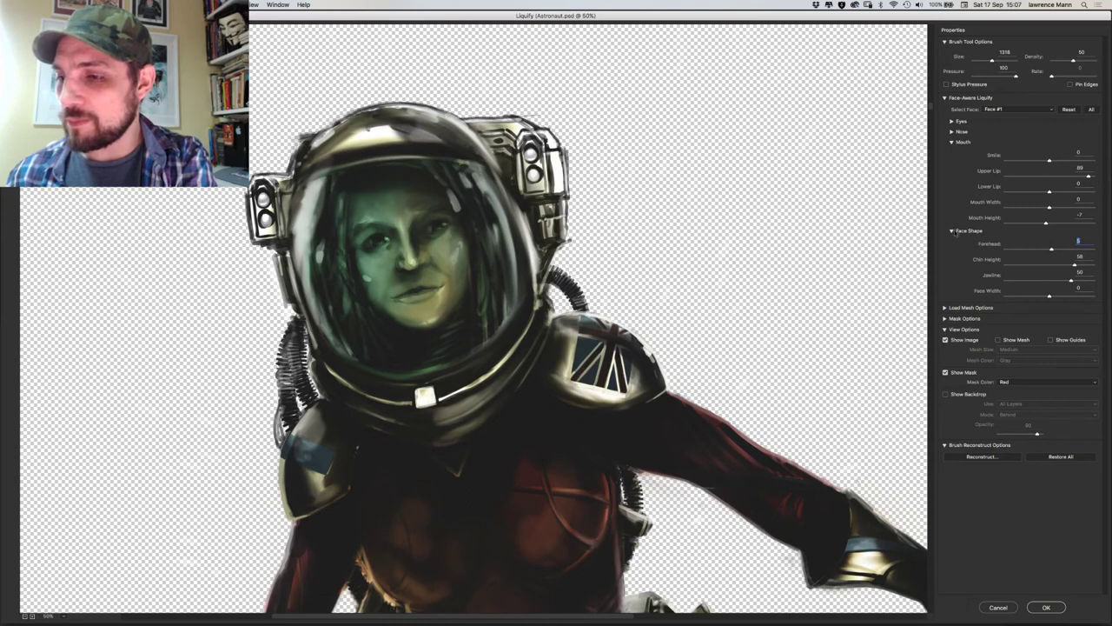
{"action": "left_click", "coordinate": [952, 231]}
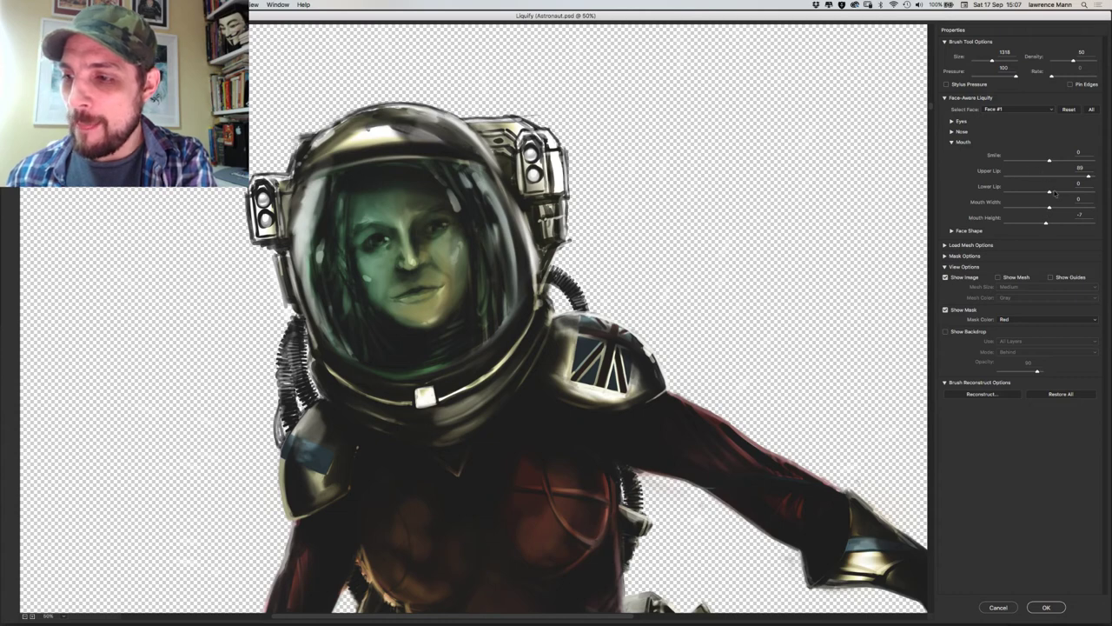
Refine the mouth with Smile 5, Lower Lip -86, Mouth Width -10 and a slightly negative Mouth Height.
{"action": "left_click_drag", "start_coordinate": [1051, 192], "coordinate": [1006, 182]}
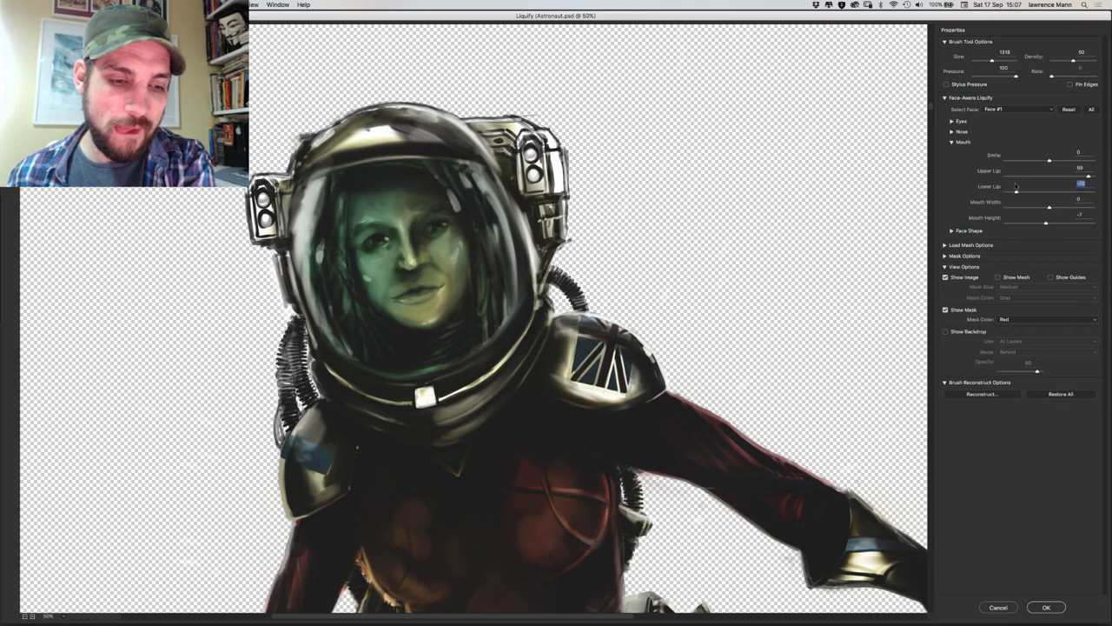
{"action": "left_click_drag", "start_coordinate": [1003, 189], "coordinate": [1080, 224]}
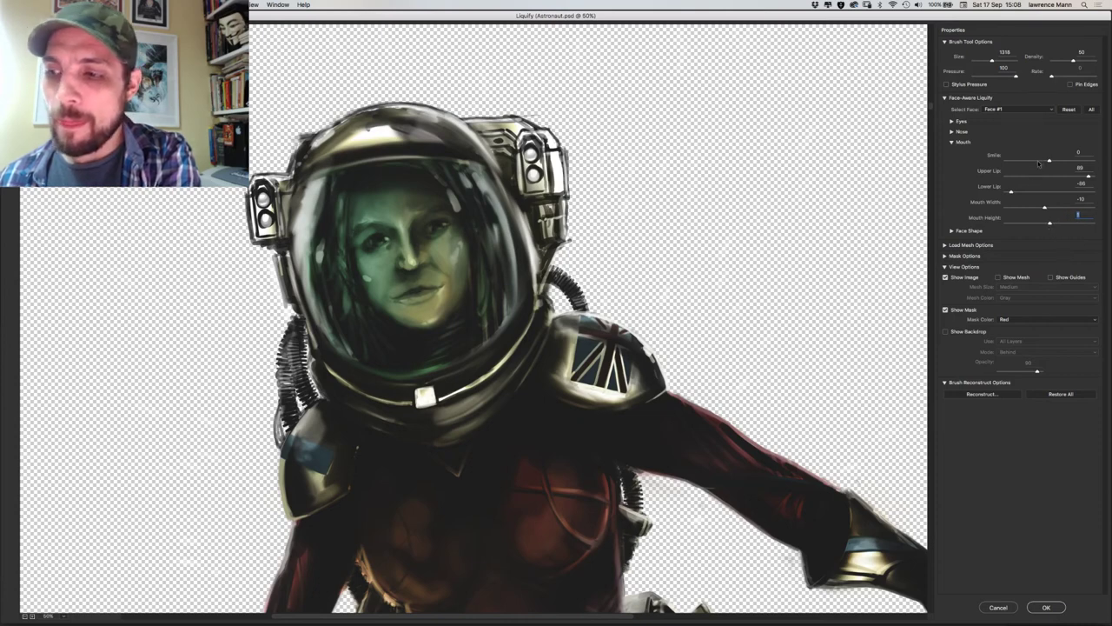
{"action": "left_click_drag", "start_coordinate": [1039, 163], "coordinate": [1093, 175]}
{"action": "left_click_drag", "start_coordinate": [1072, 169], "coordinate": [1044, 165]}
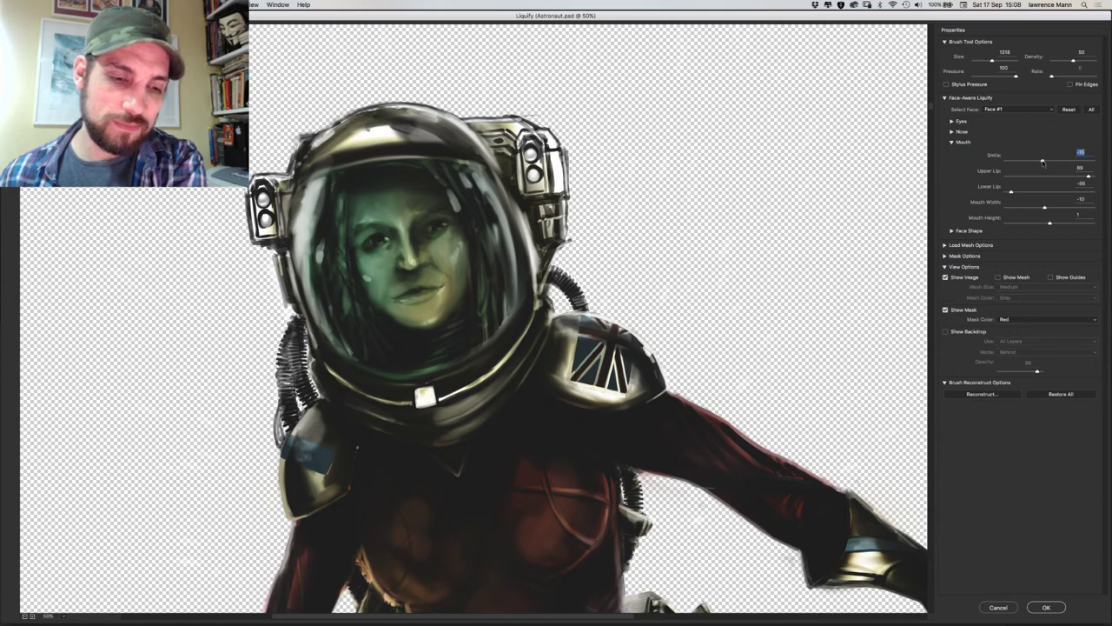
{"action": "left_click_drag", "start_coordinate": [1042, 161], "coordinate": [1059, 177]}
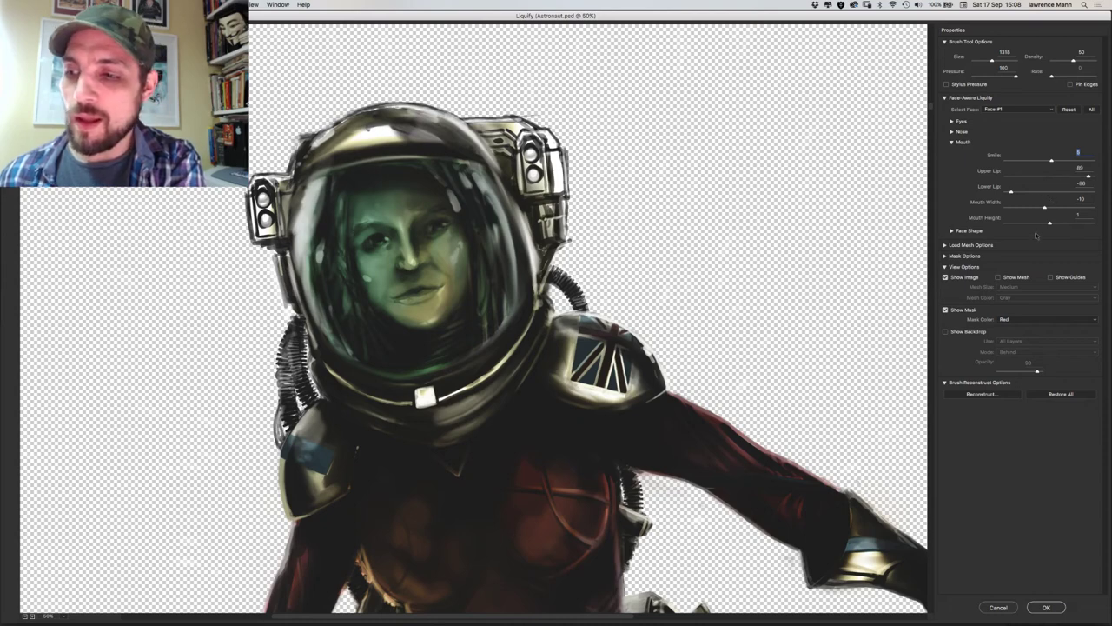
{"action": "left_click", "coordinate": [1048, 223]}
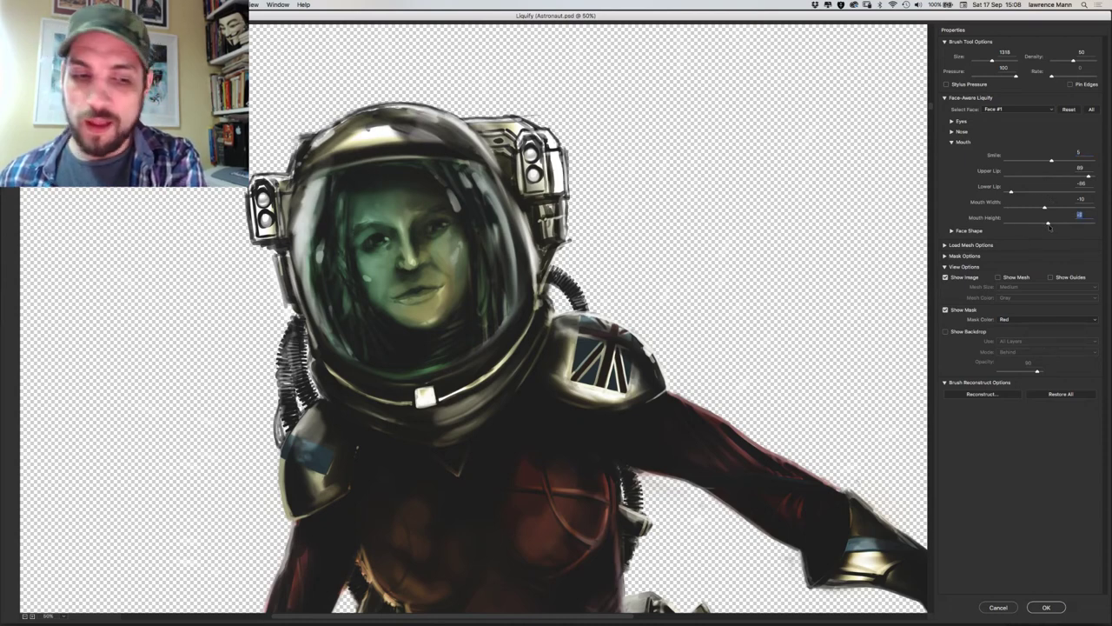
Lower the Mouth Height further and reshape the face with Face Width 100 and Chin Height -19.
{"action": "left_click_drag", "start_coordinate": [1080, 224], "coordinate": [1036, 225]}
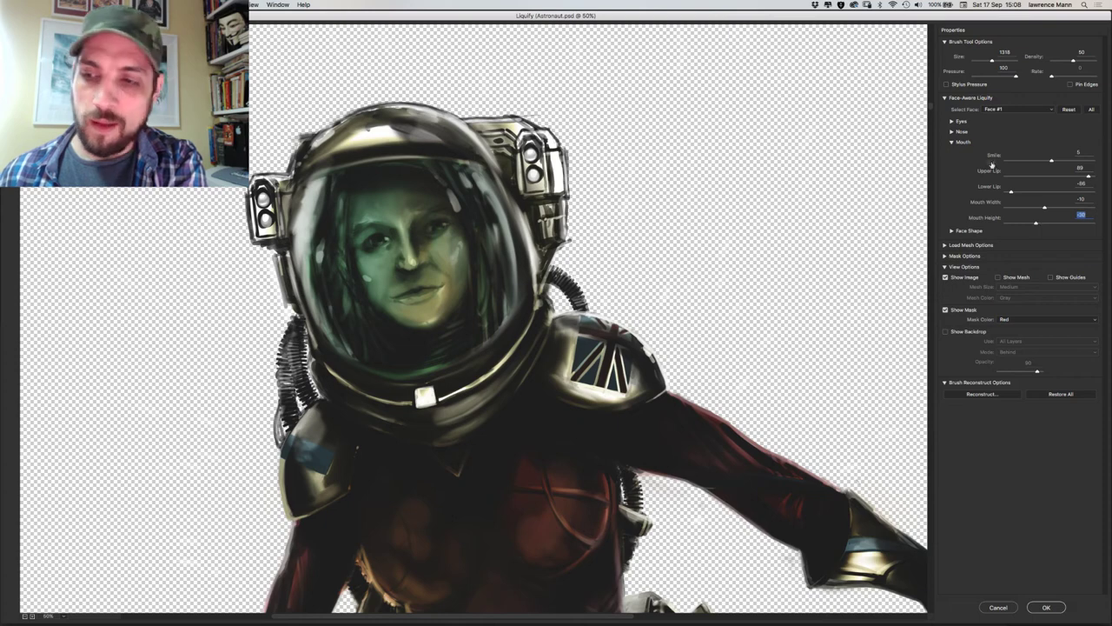
{"action": "left_click", "coordinate": [952, 143]}
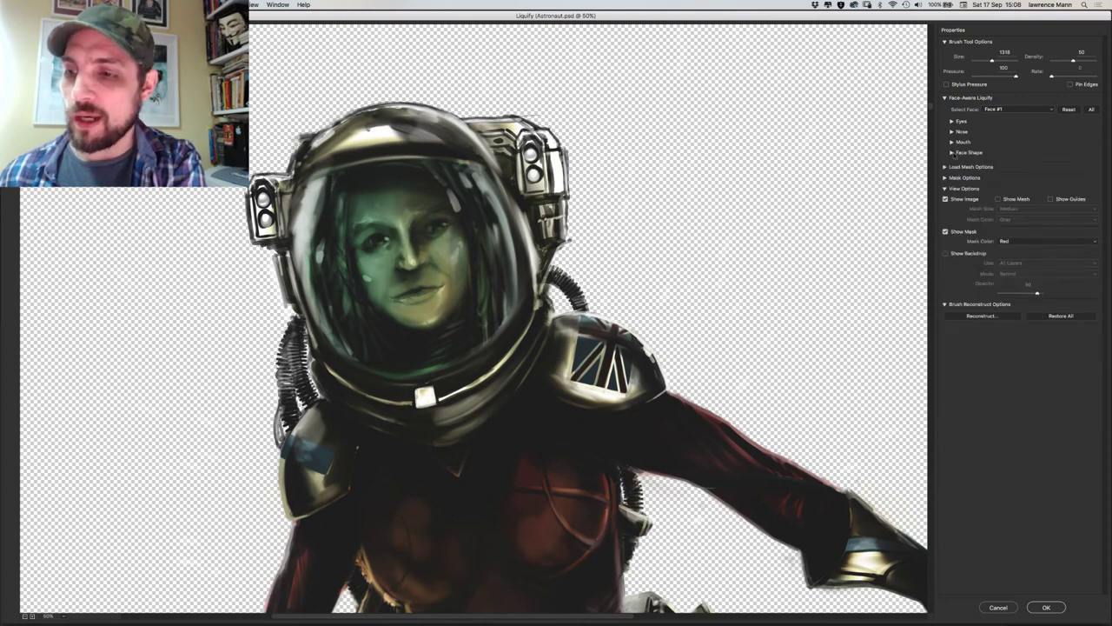
{"action": "left_click", "coordinate": [952, 153]}
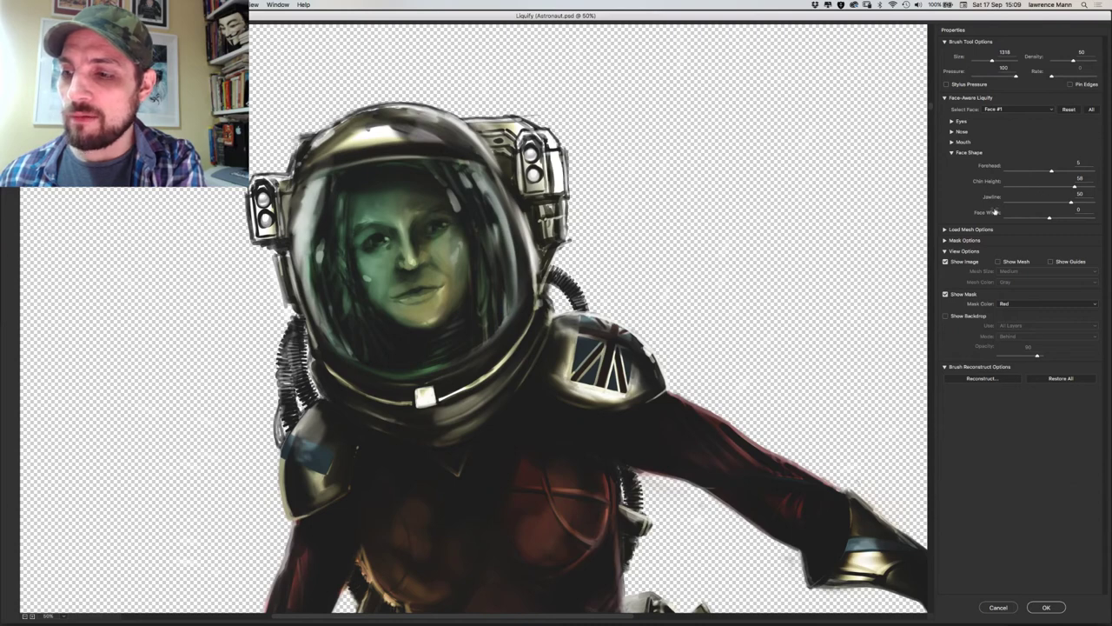
{"action": "left_click_drag", "start_coordinate": [1050, 217], "coordinate": [1100, 234]}
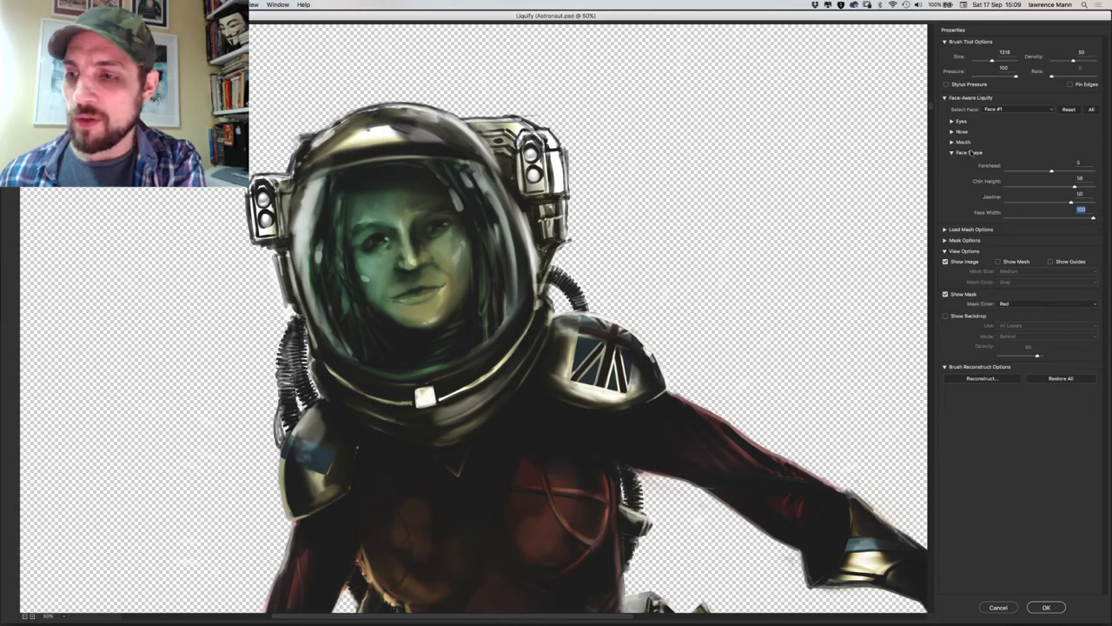
{"action": "left_click", "coordinate": [1055, 188]}
{"action": "mouse_move", "coordinate": [1055, 187]}
{"action": "left_mouse_down"}
{"action": "mouse_move", "coordinate": [1005, 176]}
{"action": "mouse_move", "coordinate": [1043, 191]}
{"action": "left_mouse_up"}
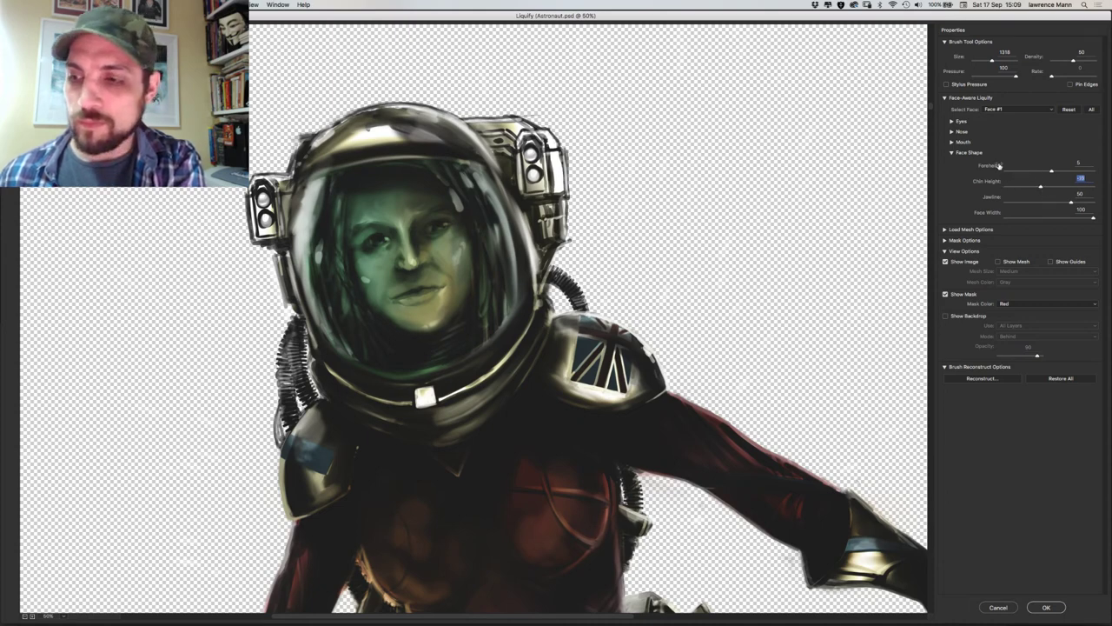
Try a positive Nose Height, then set it to -100 and keep the Nose Width close to its minimum.
{"action": "left_click", "coordinate": [953, 131]}
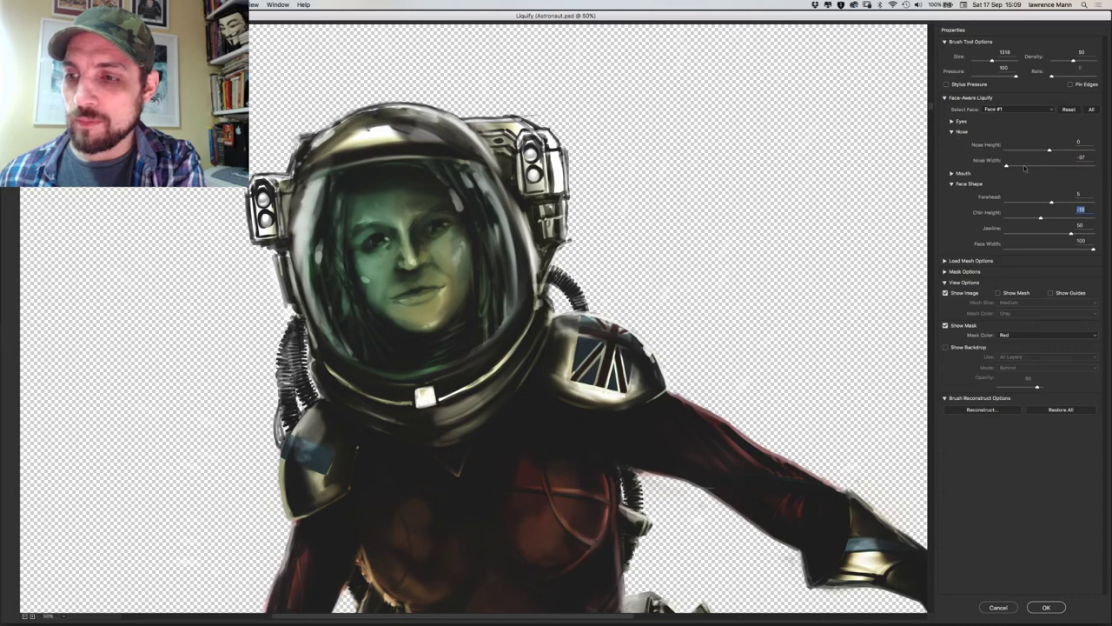
{"action": "left_click_drag", "start_coordinate": [1044, 151], "coordinate": [998, 145]}
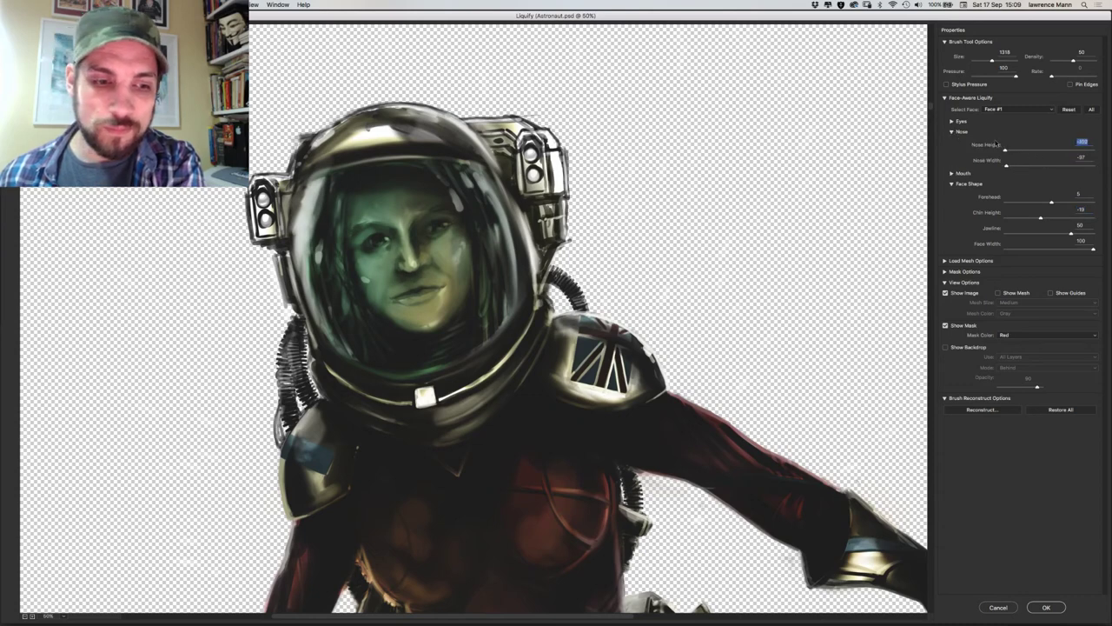
{"action": "type", "text": "73"}
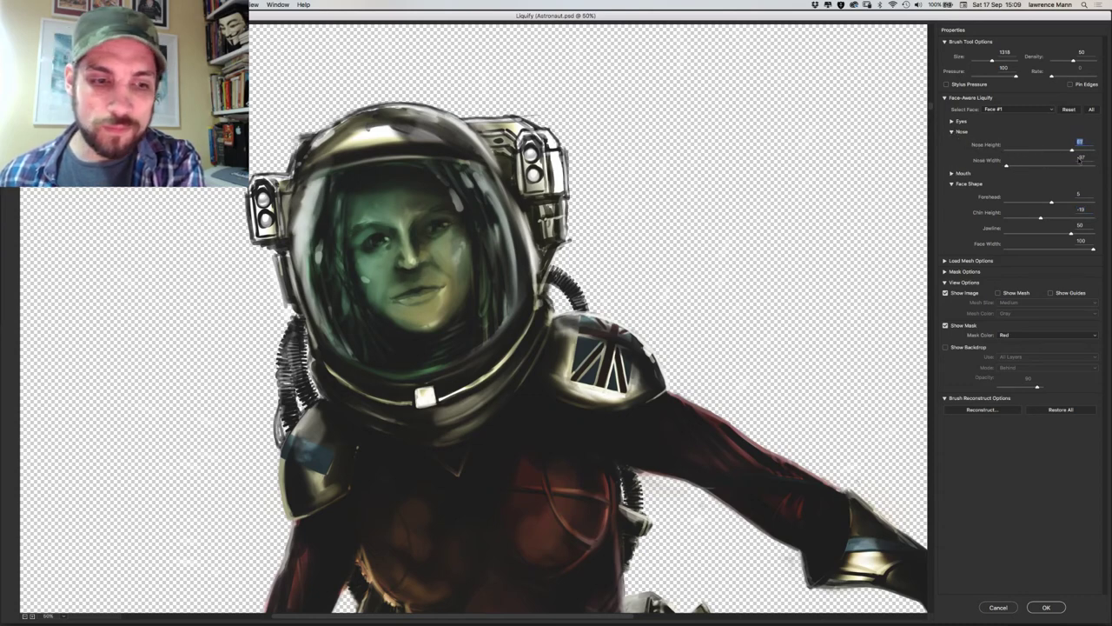
{"action": "key", "text": "Tab"}
{"action": "left_click_drag", "start_coordinate": [1026, 151], "coordinate": [1004, 162]}
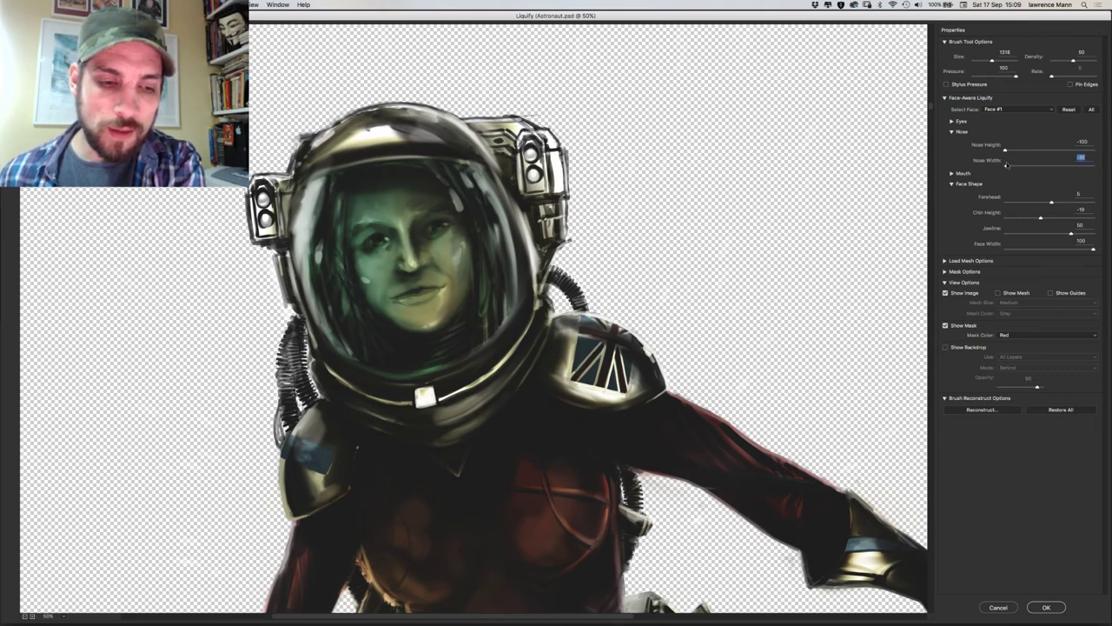
{"action": "left_click", "coordinate": [953, 131]}
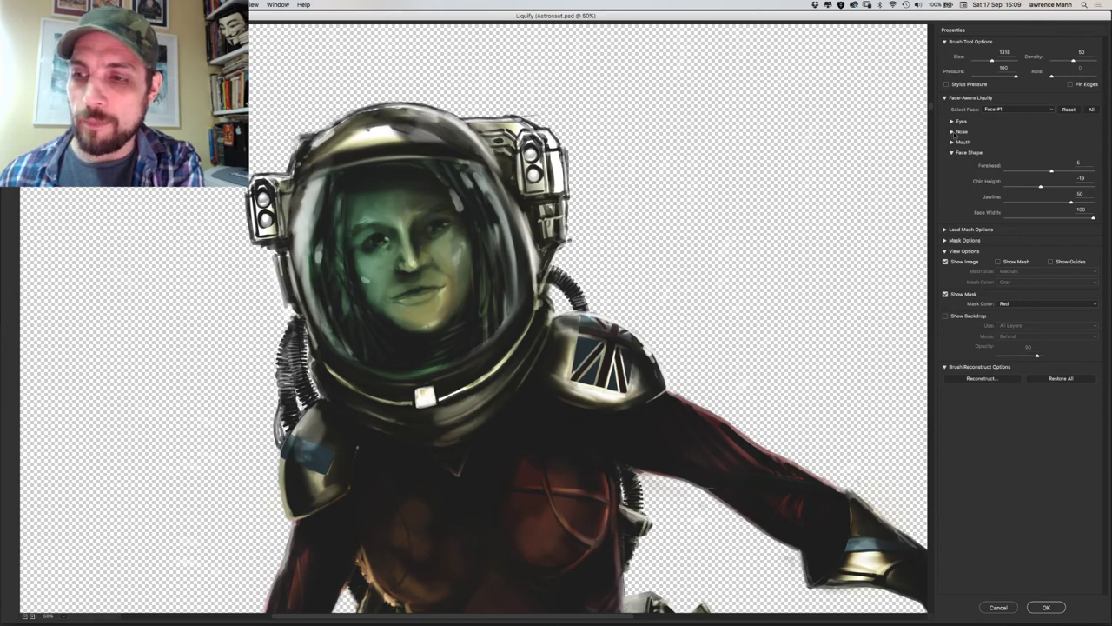
Lower the face's Jawline to just under 40, reduce the Face Width slightly and apply the Liquify filter.
{"action": "left_click_drag", "start_coordinate": [1033, 204], "coordinate": [1058, 209]}
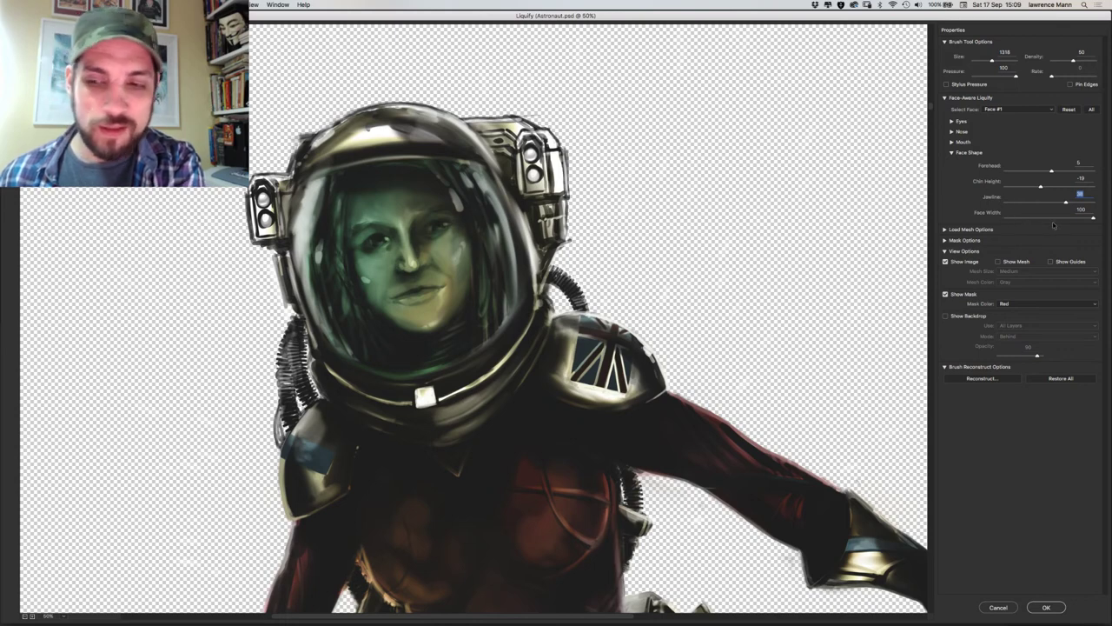
{"action": "left_click_drag", "start_coordinate": [1053, 219], "coordinate": [1086, 229]}
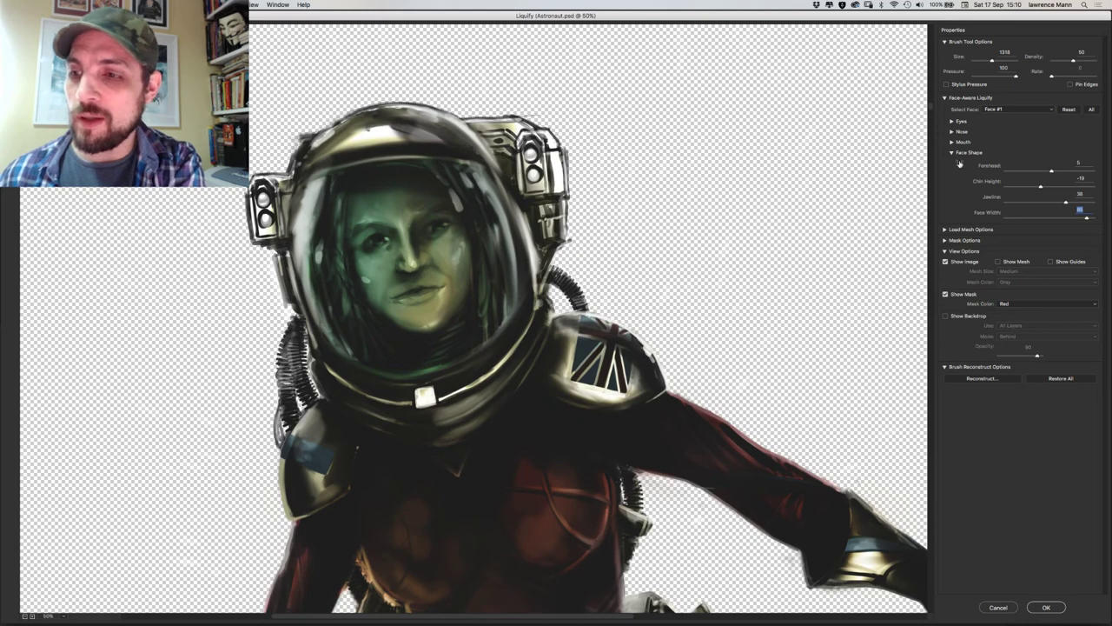
{"action": "left_click", "coordinate": [951, 153]}
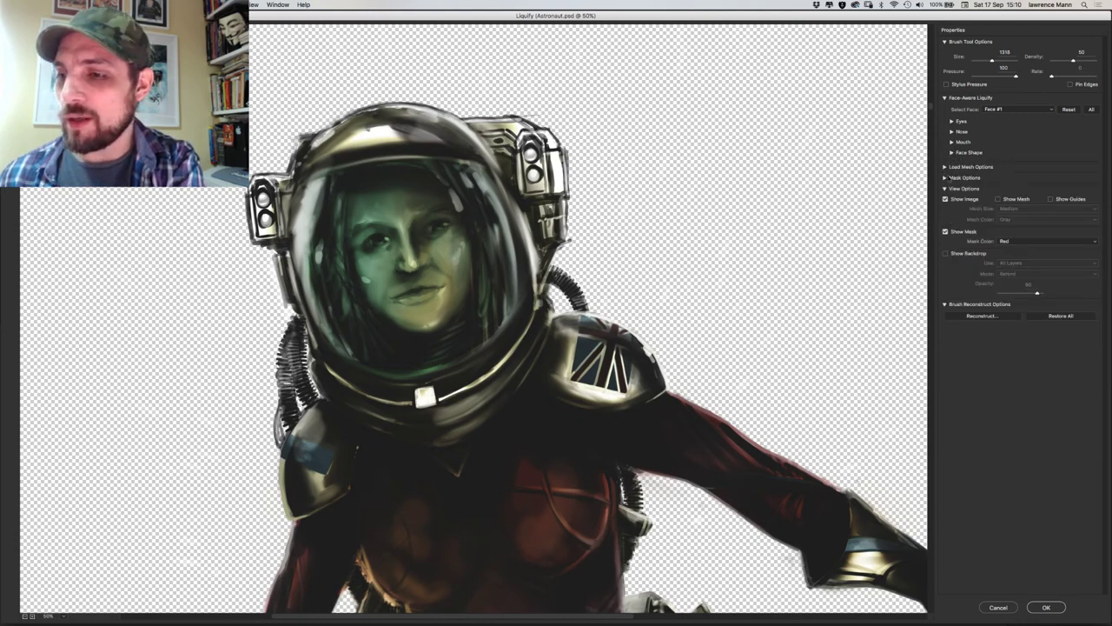
{"action": "left_click", "coordinate": [945, 167]}
{"action": "left_click", "coordinate": [946, 168]}
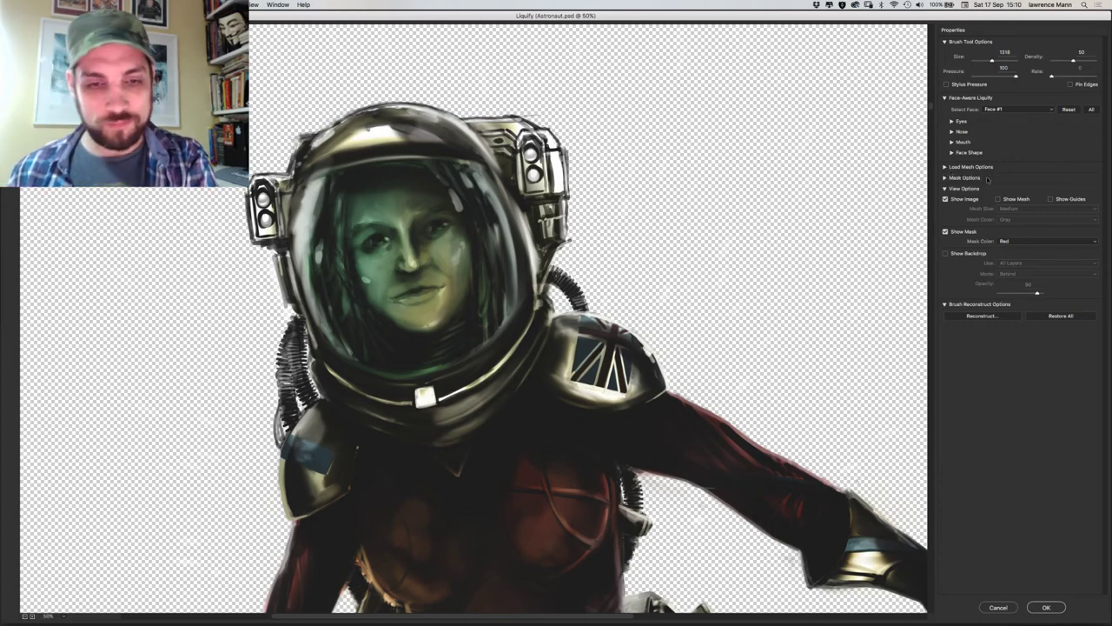
{"action": "left_click", "coordinate": [1040, 605]}
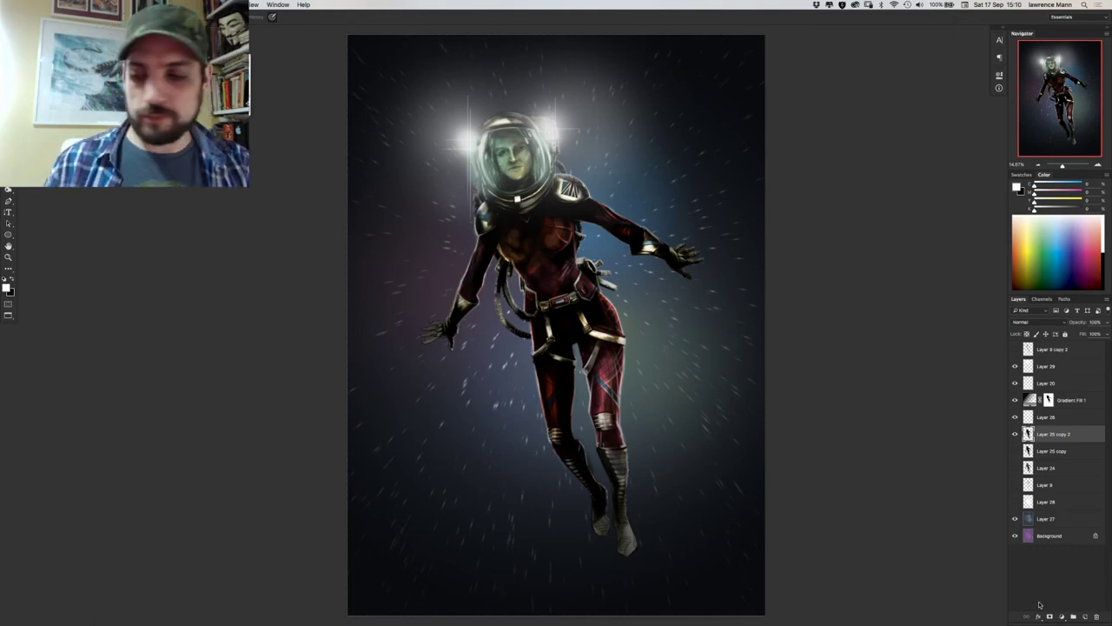
Compare the astronaut's face with and without the Liquify filter by repeatedly undoing and redoing it, and leave it undone.
{"action": "scroll", "coordinate": [504, 271], "scroll_direction": "up", "scroll_amount": 5}
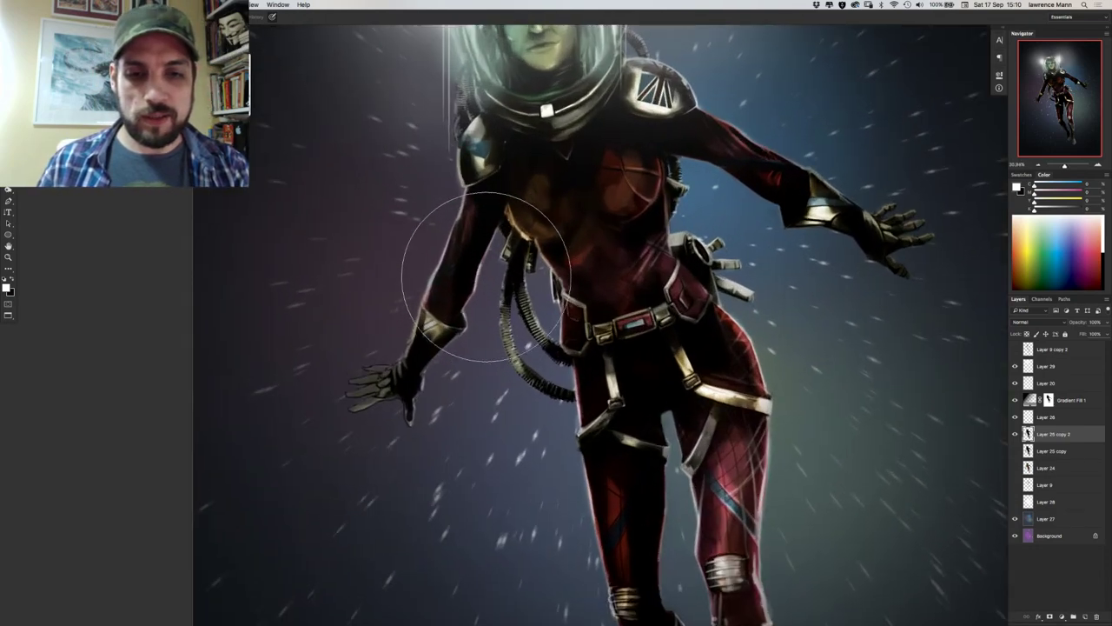
{"action": "scroll", "coordinate": [476, 233], "scroll_direction": "up", "scroll_amount": 5}
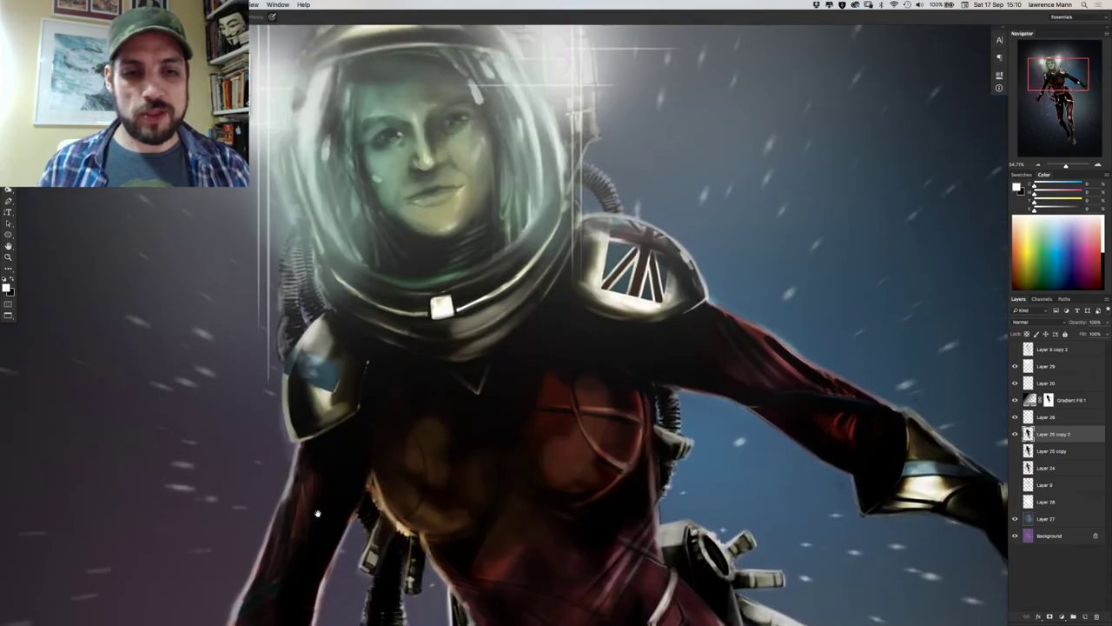
{"action": "scroll", "coordinate": [334, 366], "scroll_direction": "up", "scroll_amount": 3}
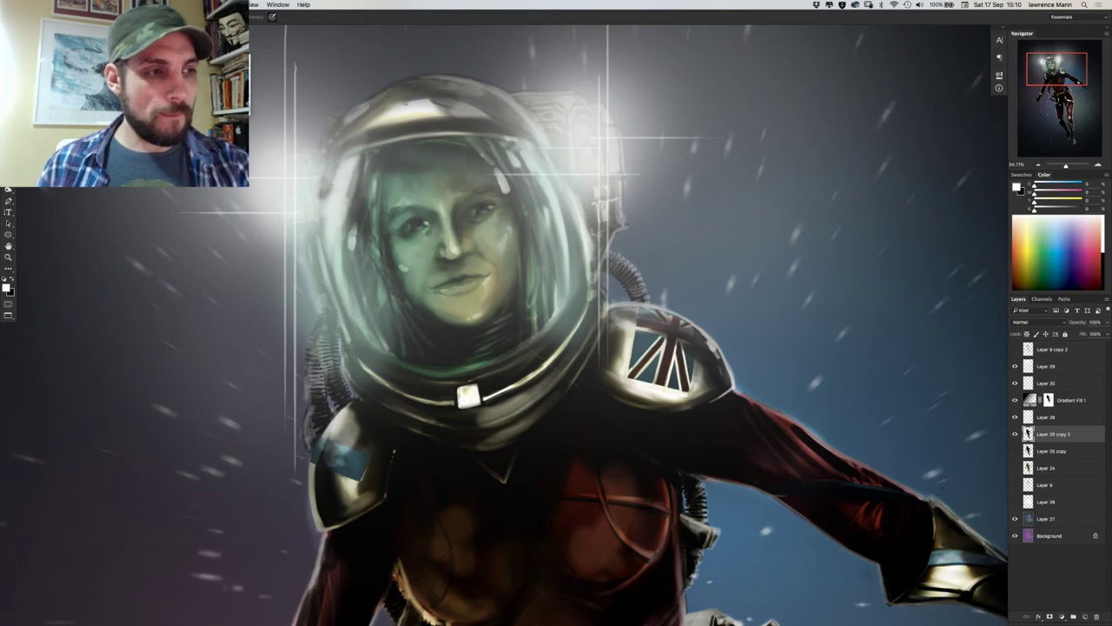
{"action": "key", "text": "v"}
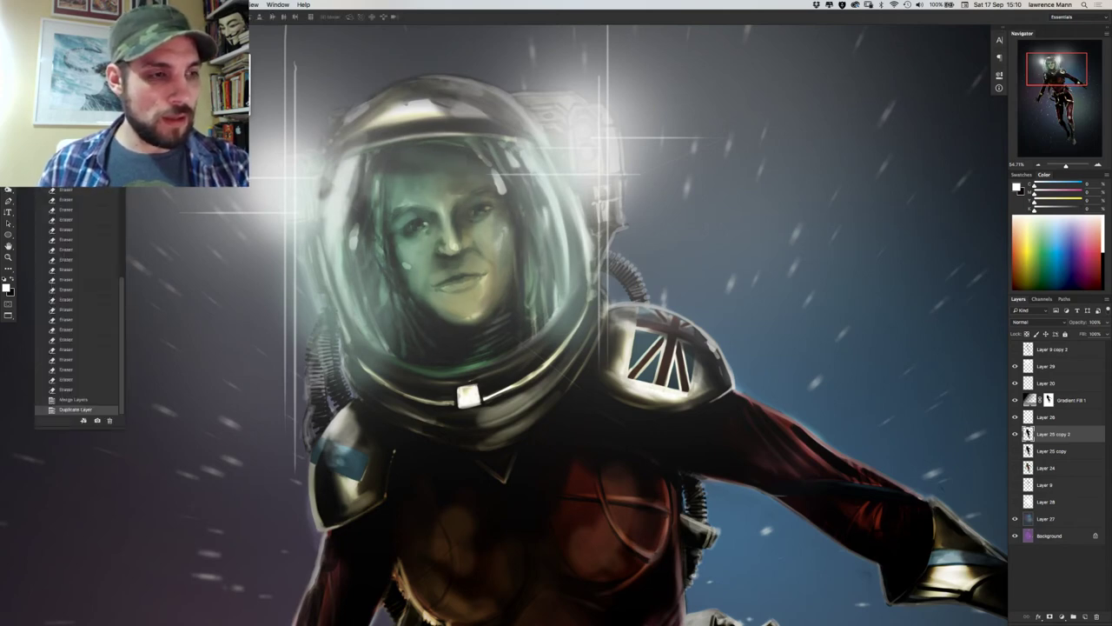
{"action": "key", "text": "super+z"}
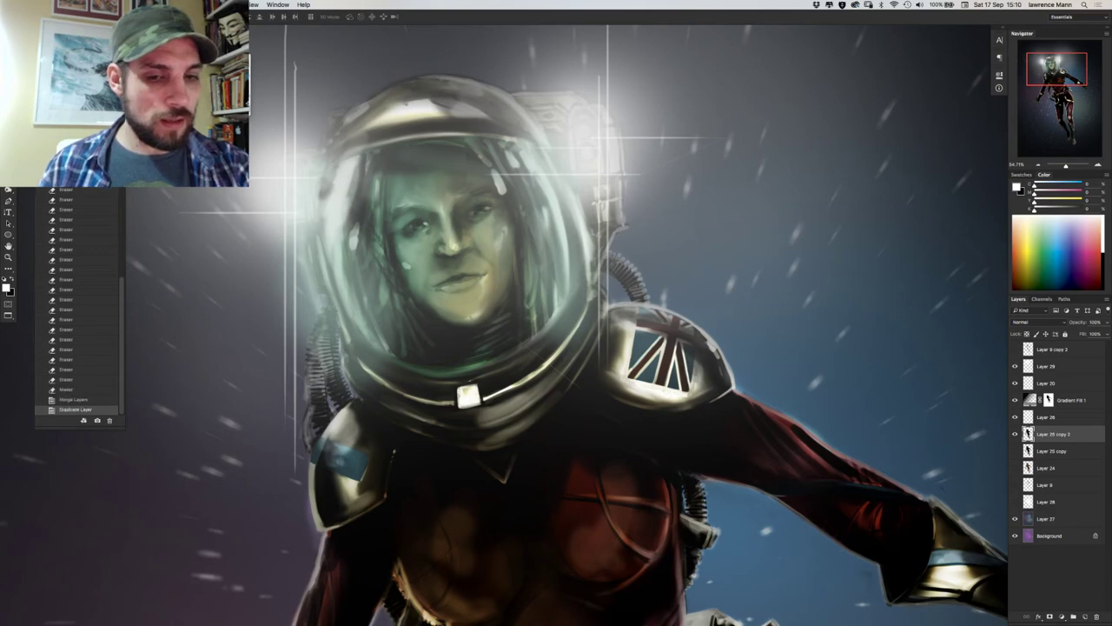
{"action": "key", "text": "super+z"}
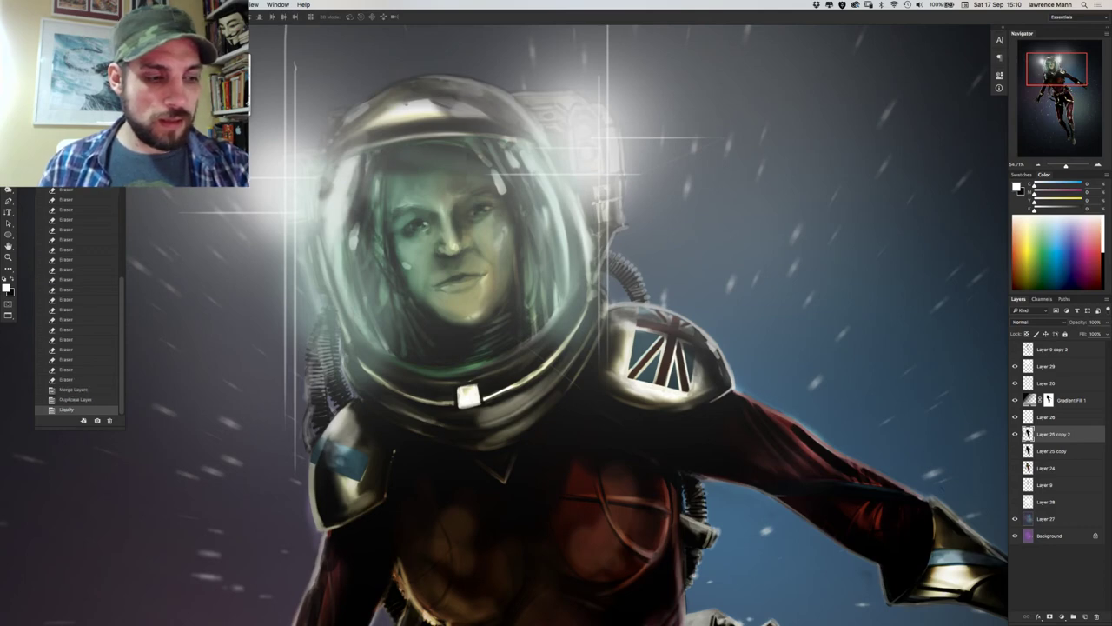
{"action": "key", "text": "super+z"}
{"action": "key", "text": "super+z"}
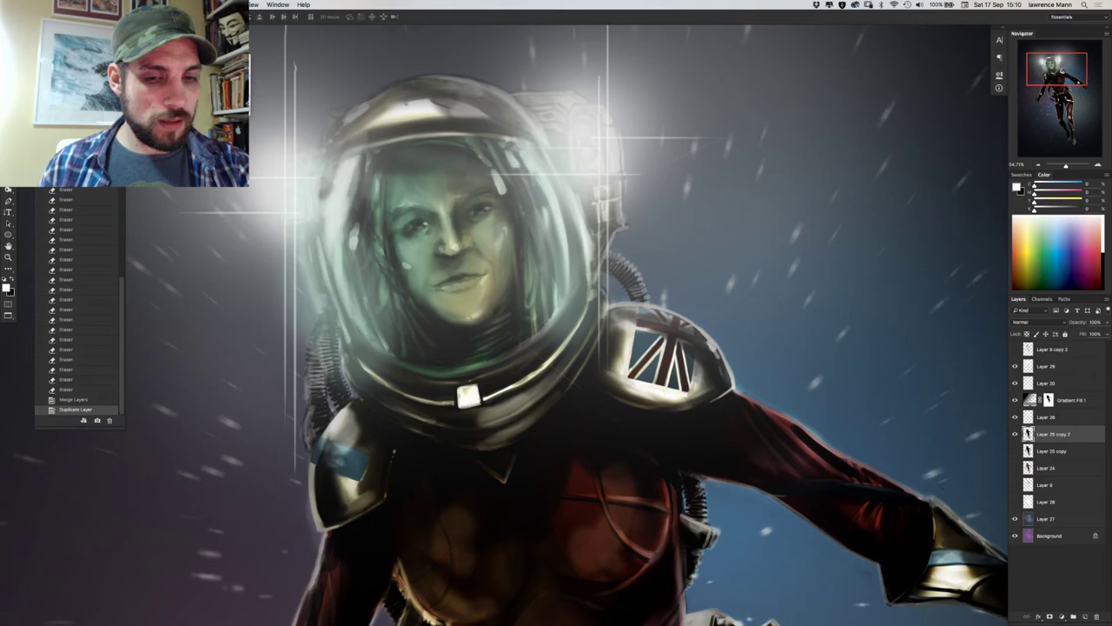
{"action": "key", "text": "super+z"}
{"action": "key", "text": "super+z"}
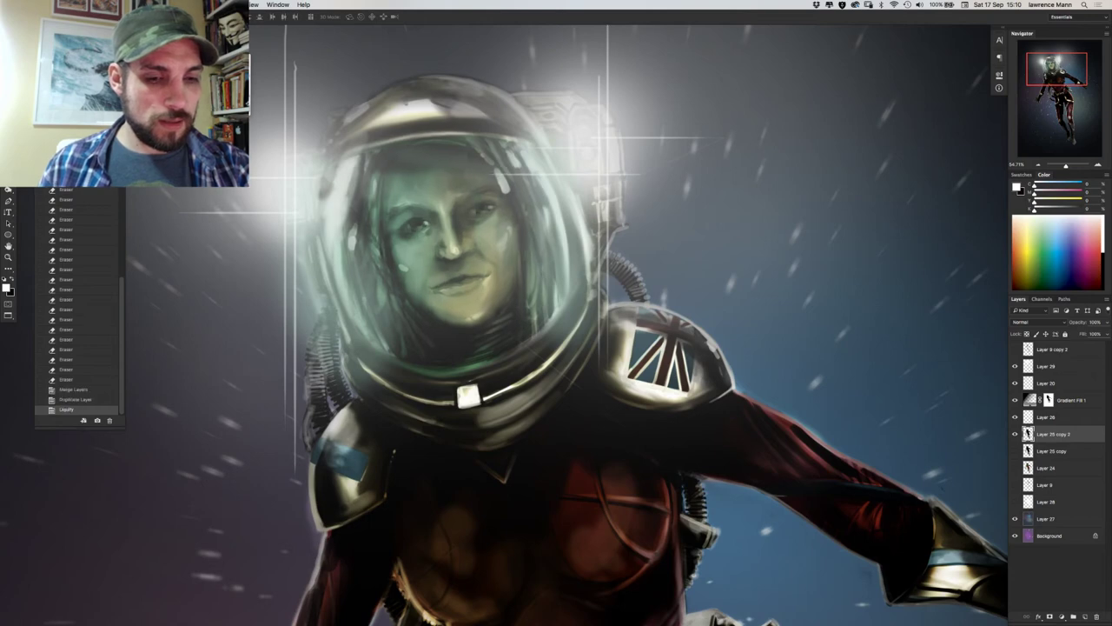
{"action": "key", "text": "super+z"}
{"action": "key", "text": "super+z"}
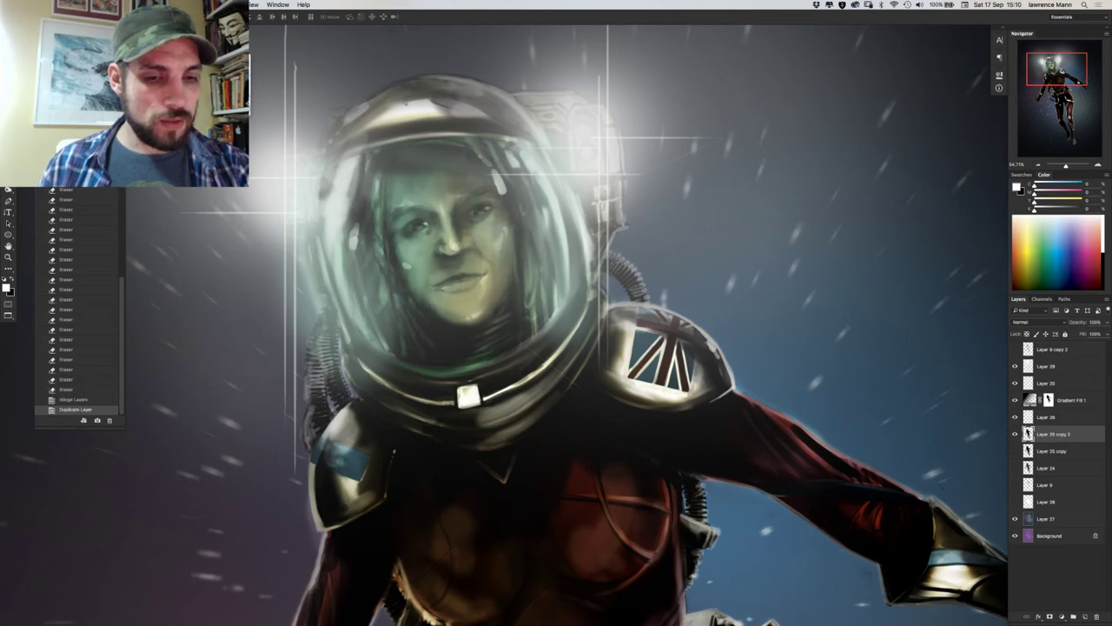
{"action": "key", "text": "super+z"}
{"action": "key", "text": "super+z"}
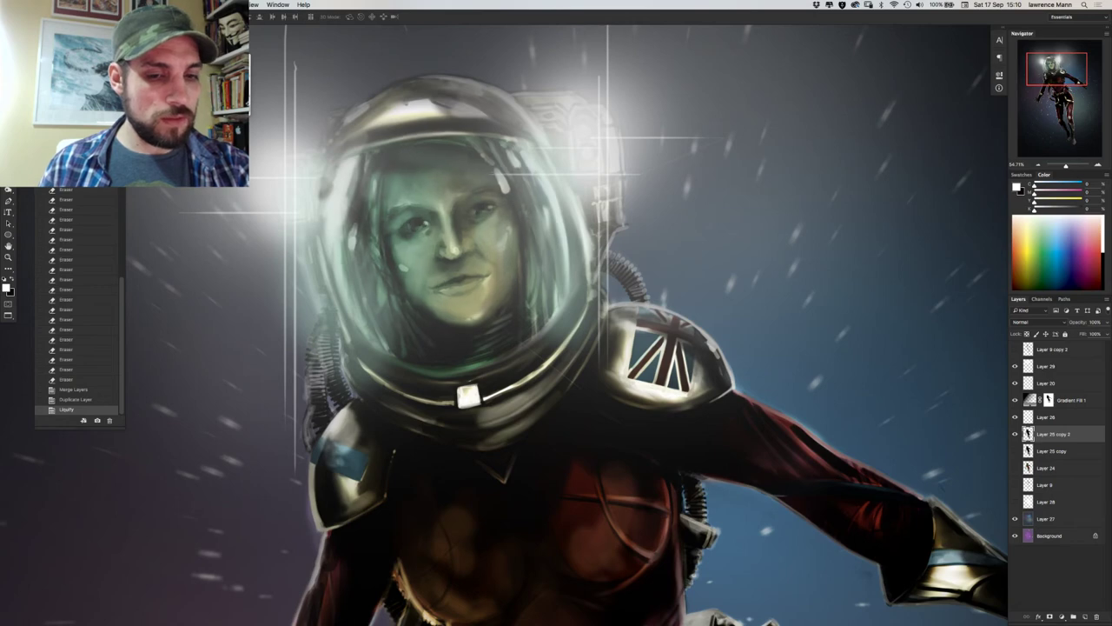
{"action": "key", "text": "super+z"}
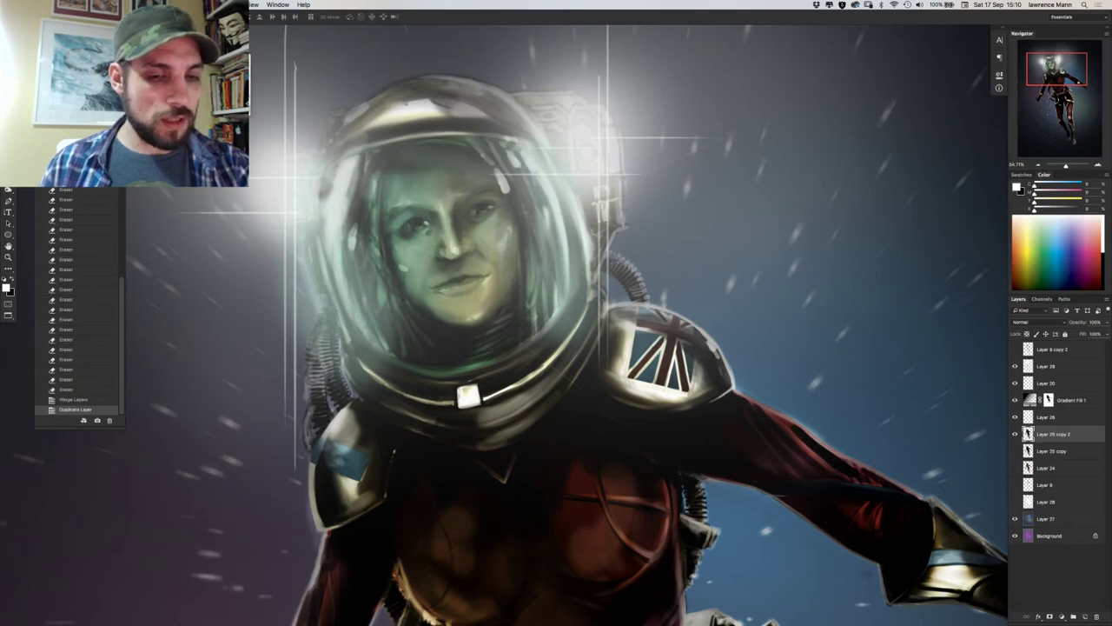
{"action": "key", "text": "super+z"}
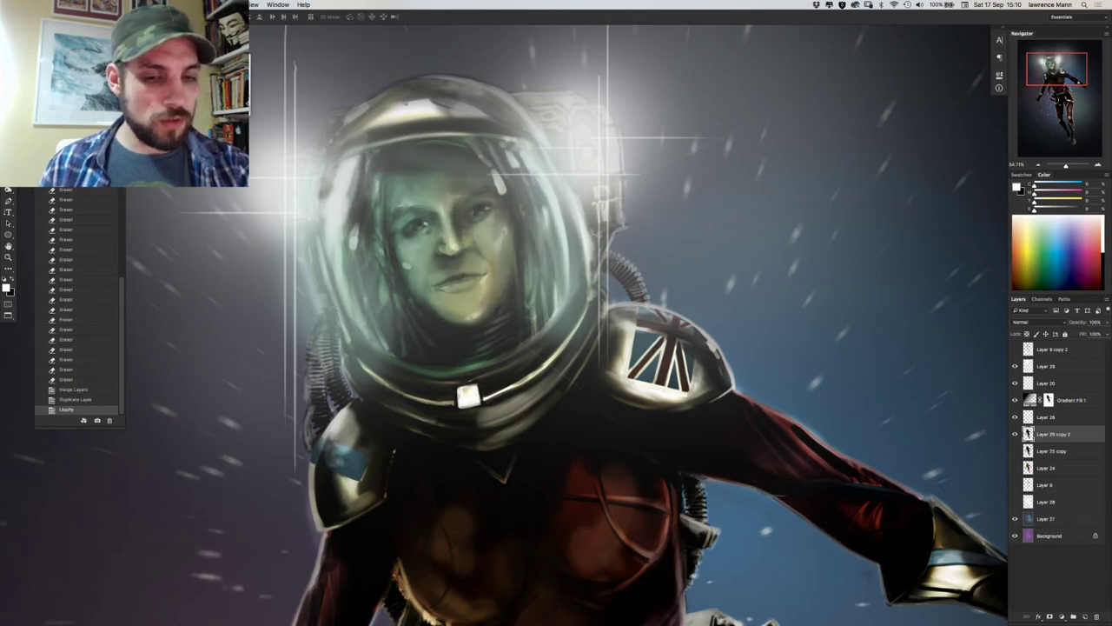
{"action": "key", "text": "super+z"}
{"action": "key", "text": "super+z"}
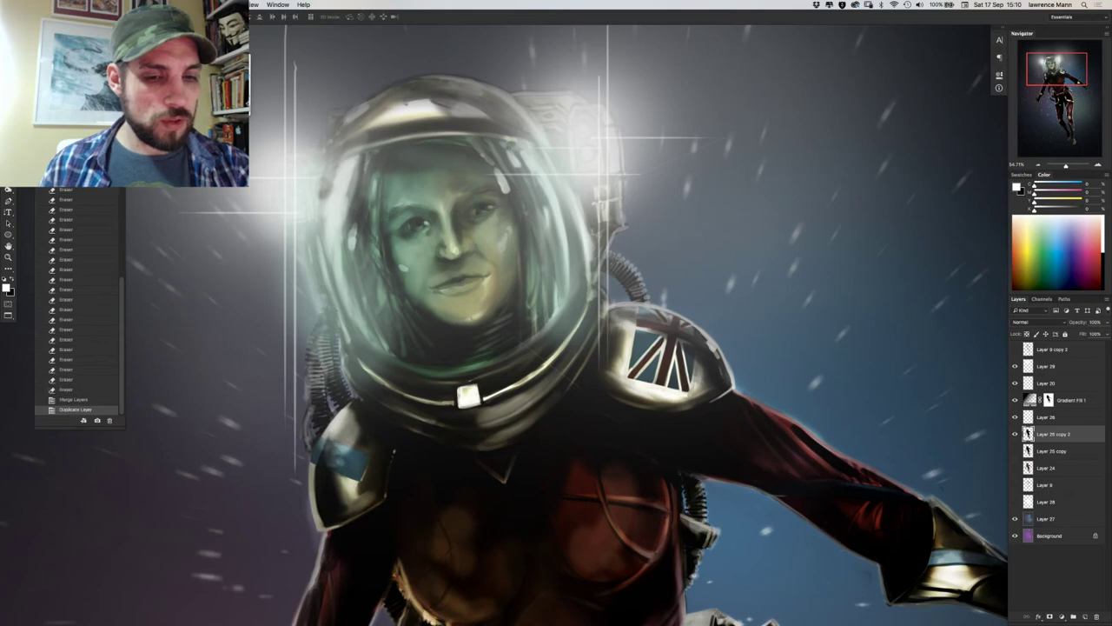
{"action": "key", "text": "super+z"}
{"action": "key", "text": "super+z"}
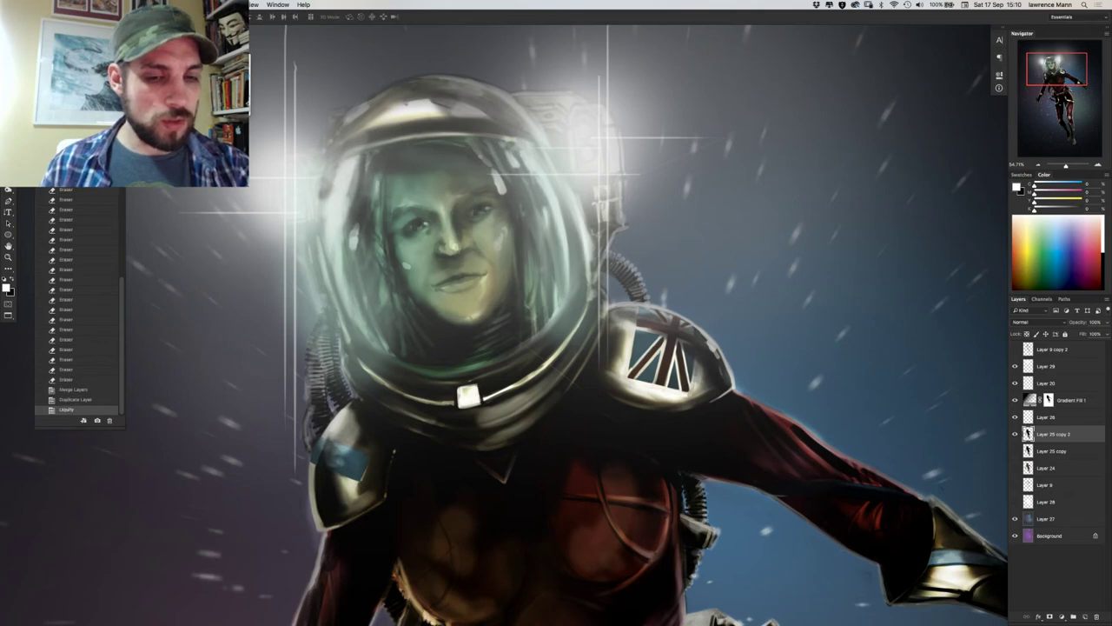
{"action": "key", "text": "super+z"}
{"action": "key", "text": "super+z"}
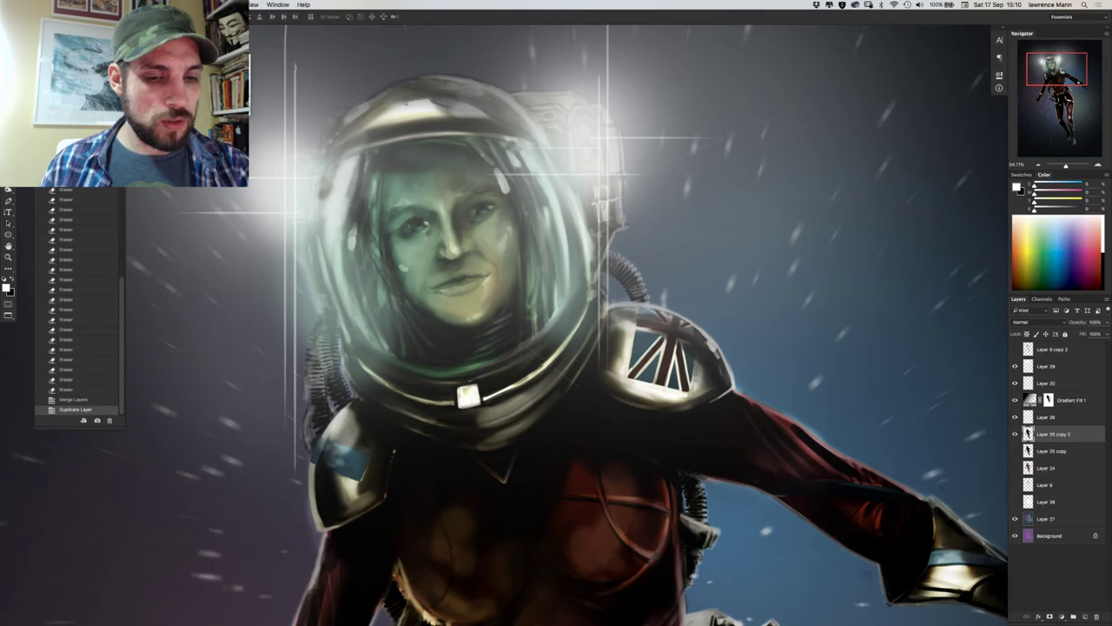
{"action": "key", "text": "super+z"}
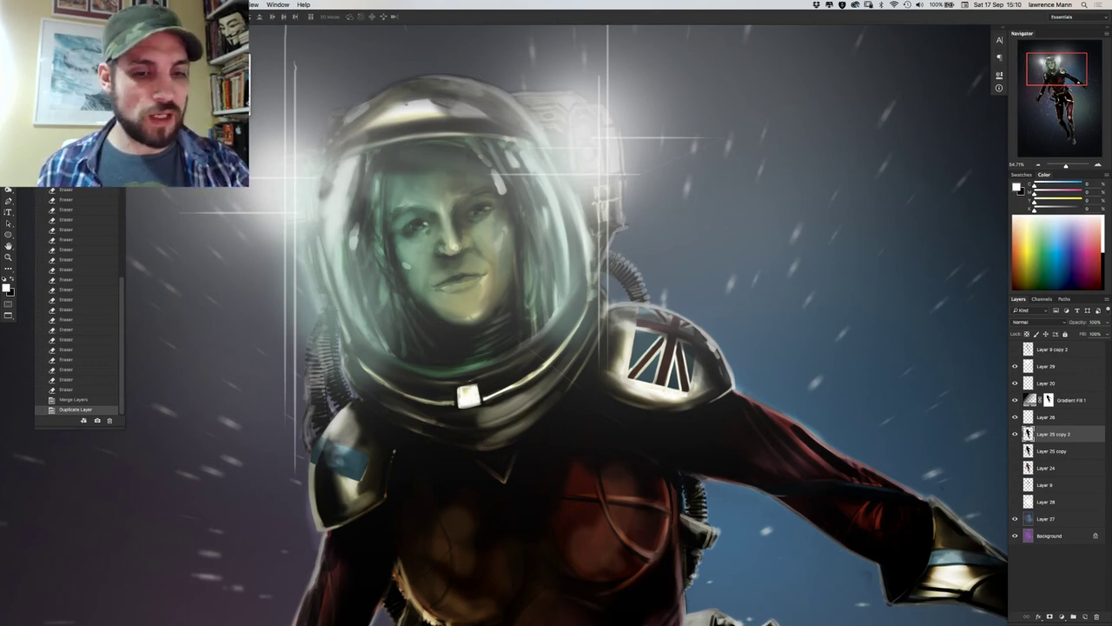
Rotate the canvas view clockwise until the astronaut's head stands roughly upright.
{"action": "left_click", "coordinate": [8, 246]}
{"action": "left_click", "coordinate": [24, 254]}
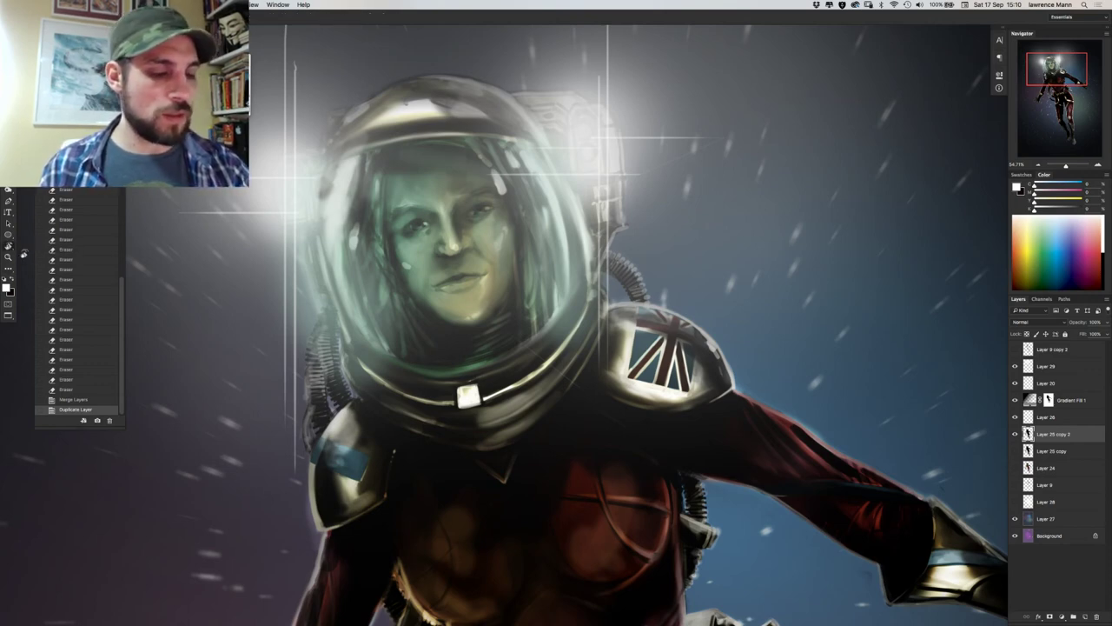
{"action": "mouse_move", "coordinate": [272, 282]}
{"action": "left_mouse_down"}
{"action": "mouse_move", "coordinate": [300, 257]}
{"action": "mouse_move", "coordinate": [349, 270]}
{"action": "mouse_move", "coordinate": [344, 324]}
{"action": "left_mouse_up"}
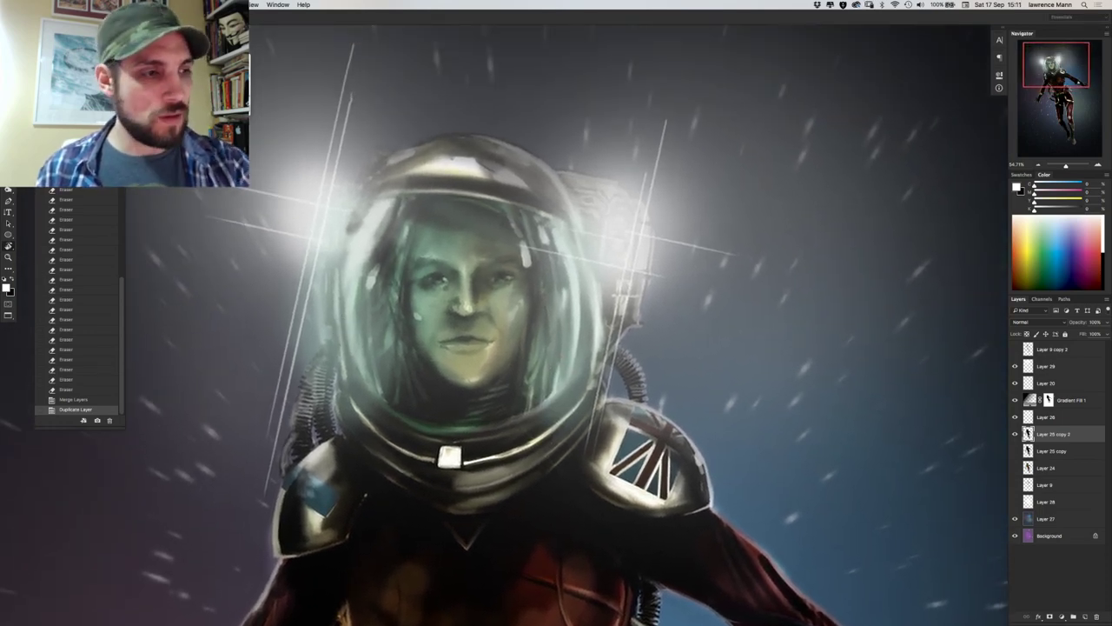
Set the Brush to a small tip with a hardness of about 75% for detailing the face.
{"action": "key", "text": "b"}
{"action": "scroll", "coordinate": [441, 294], "scroll_direction": "up", "scroll_amount": 1}
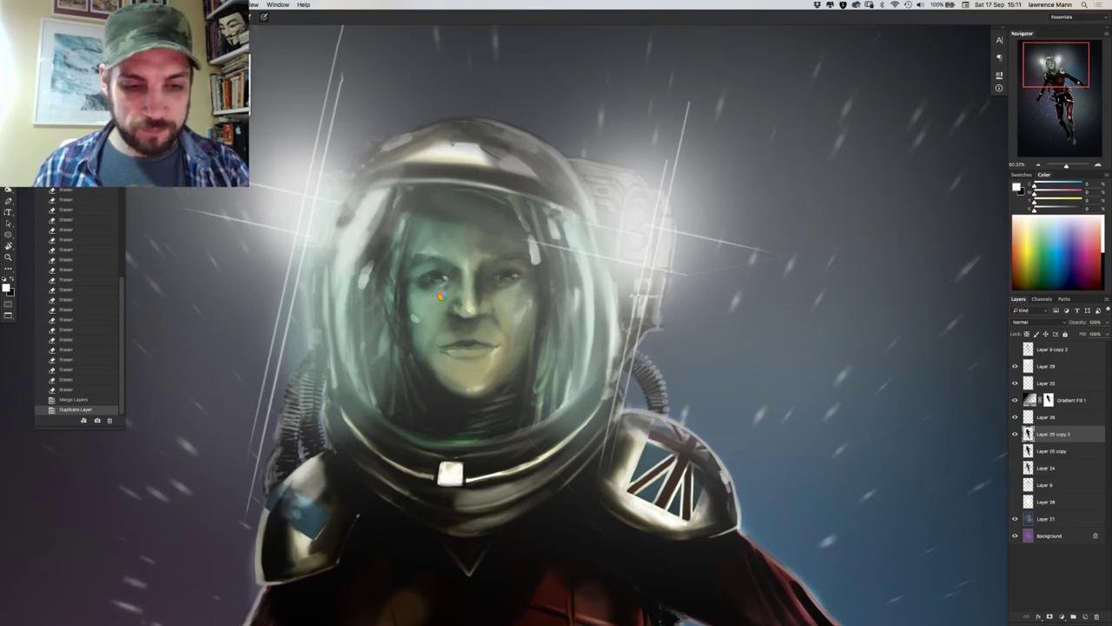
{"action": "scroll", "coordinate": [443, 297], "scroll_direction": "up", "scroll_amount": 5}
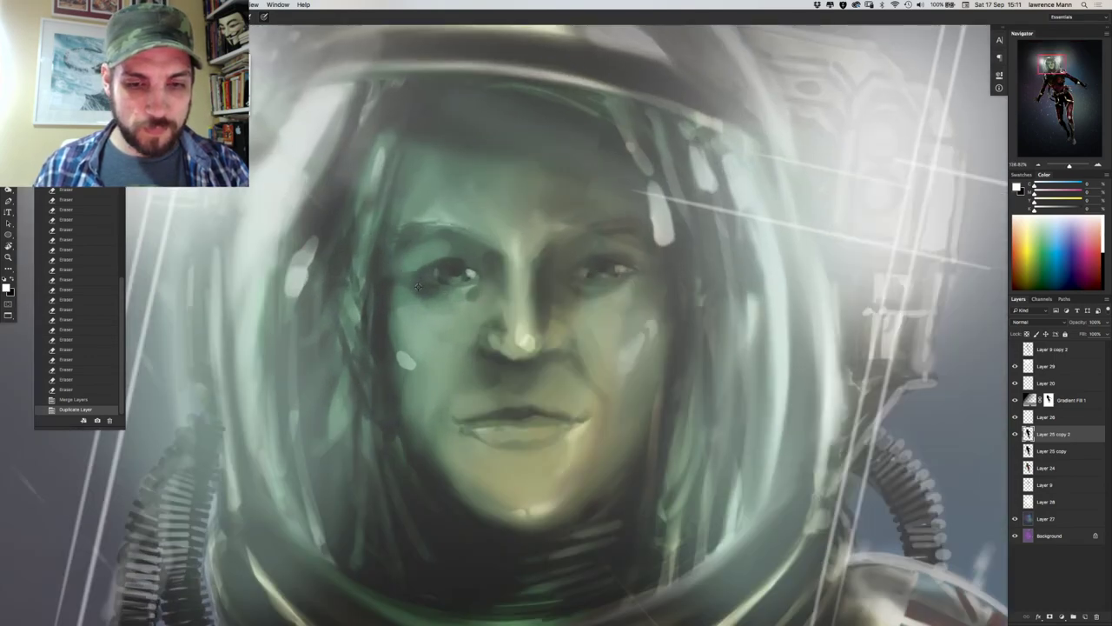
{"action": "scroll", "coordinate": [418, 287], "scroll_direction": "down", "scroll_amount": 1}
{"action": "right_click", "coordinate": [448, 296]}
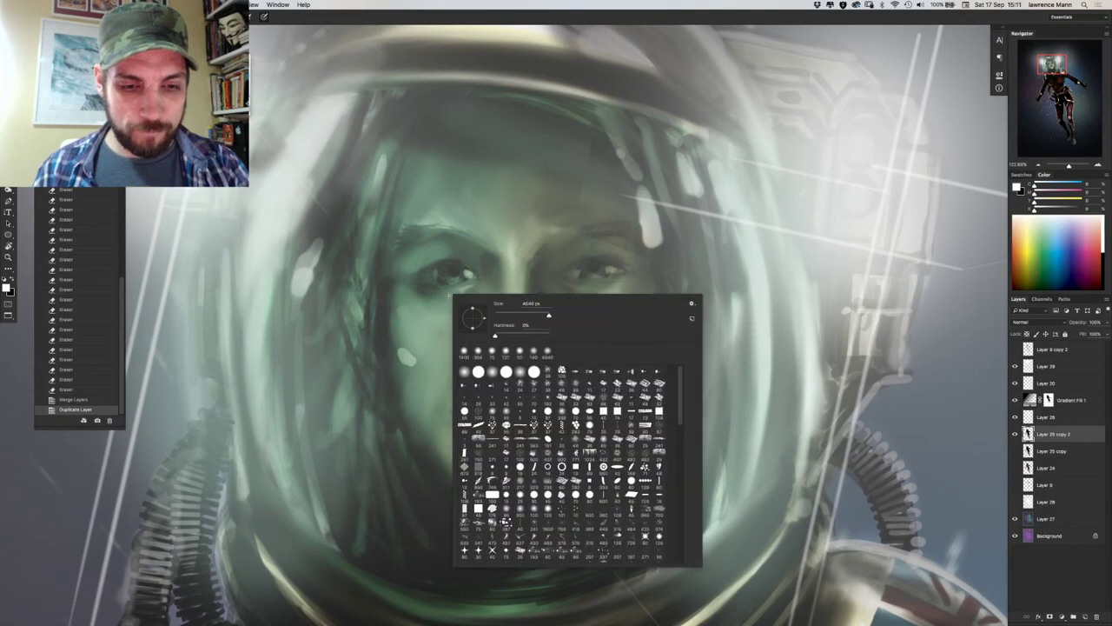
{"action": "left_click", "coordinate": [526, 328]}
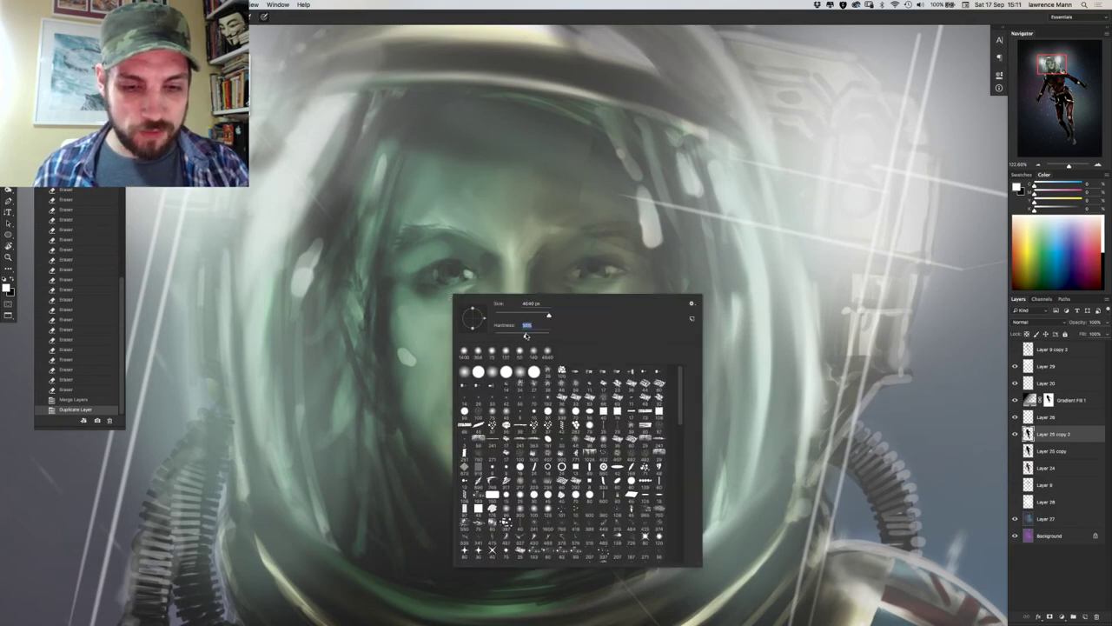
{"action": "type", "text": "75"}
{"action": "key", "text": "Tab"}
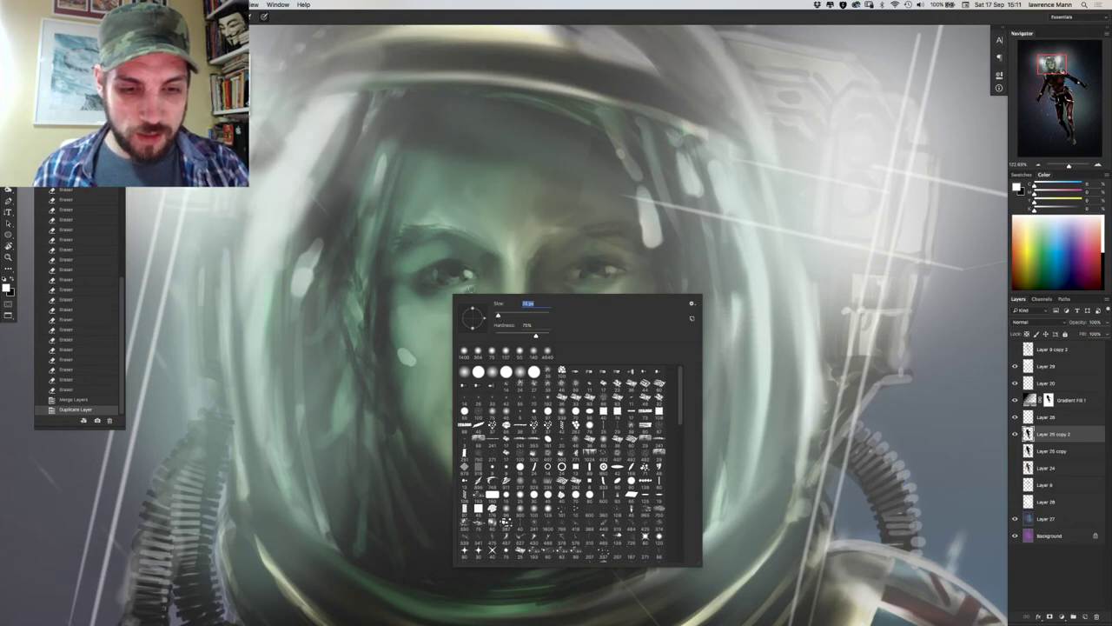
Paint the lower lid and outer corner of the astronaut's right-hand eye with dark tones sampled from the eyes.
{"action": "left_click", "coordinate": [455, 272], "text": "alt"}
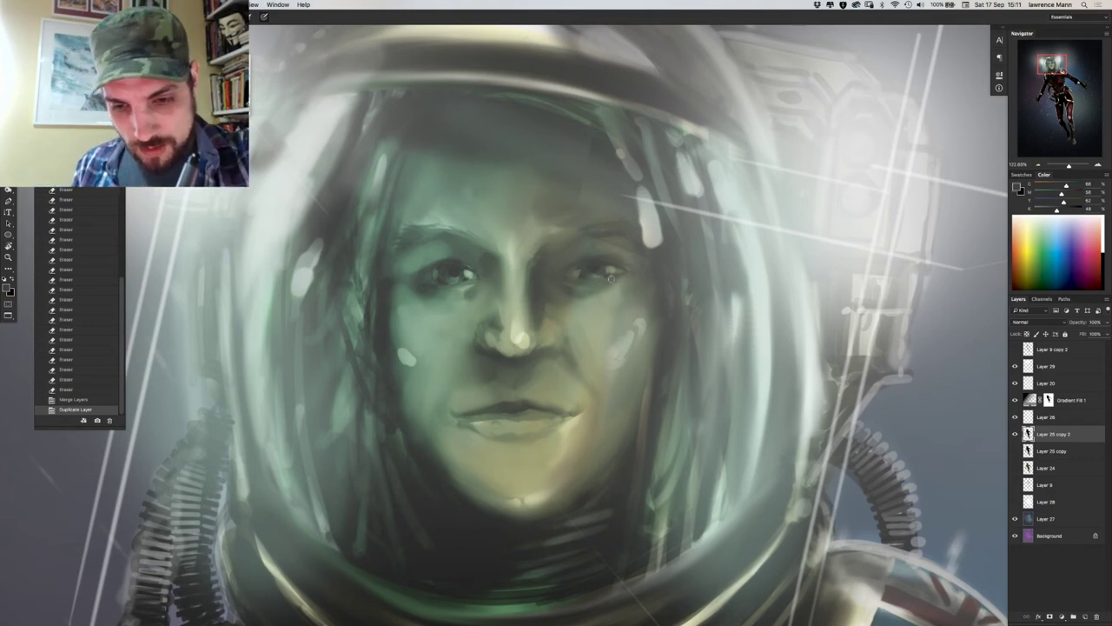
{"action": "left_click_drag", "start_coordinate": [616, 274], "coordinate": [611, 271]}
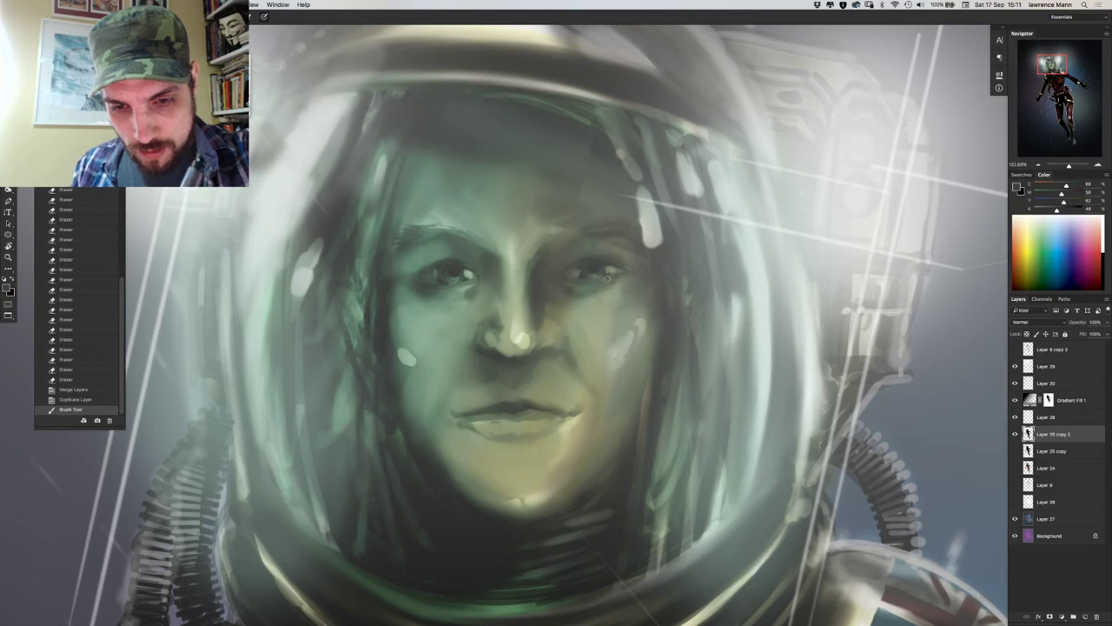
{"action": "left_click", "coordinate": [610, 278]}
{"action": "left_click", "coordinate": [608, 278]}
{"action": "left_click", "coordinate": [601, 274], "text": "alt"}
{"action": "left_click_drag", "start_coordinate": [593, 278], "coordinate": [619, 272]}
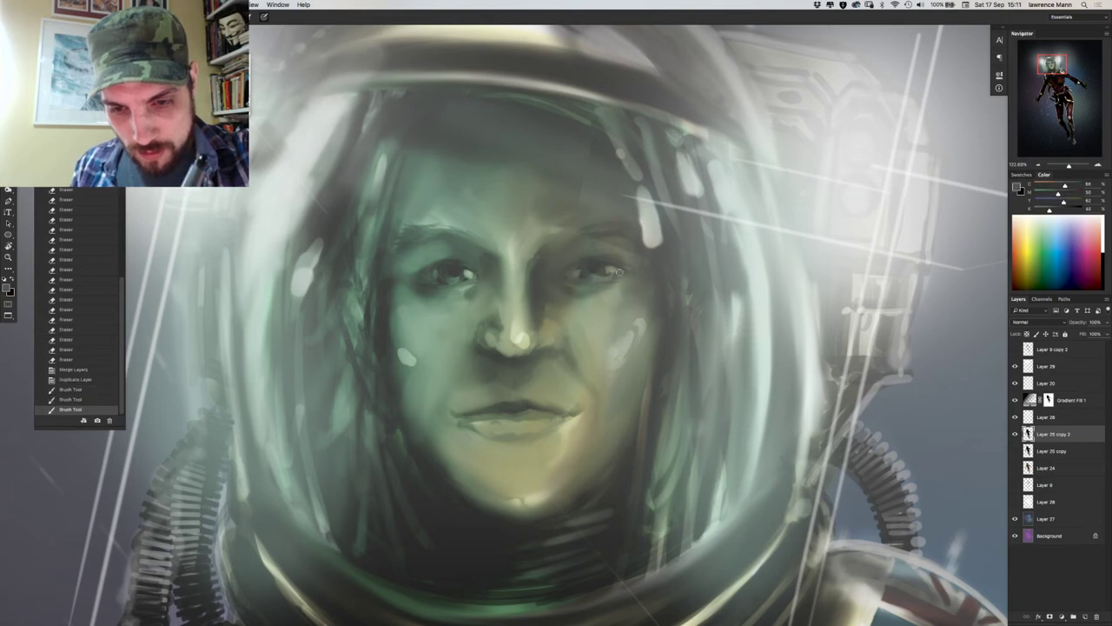
Hide Gradient Fill 1, Layer 26, Layer 20 and Layer 29 to expose the astronaut without glow and haze.
{"action": "left_click", "coordinate": [1014, 400]}
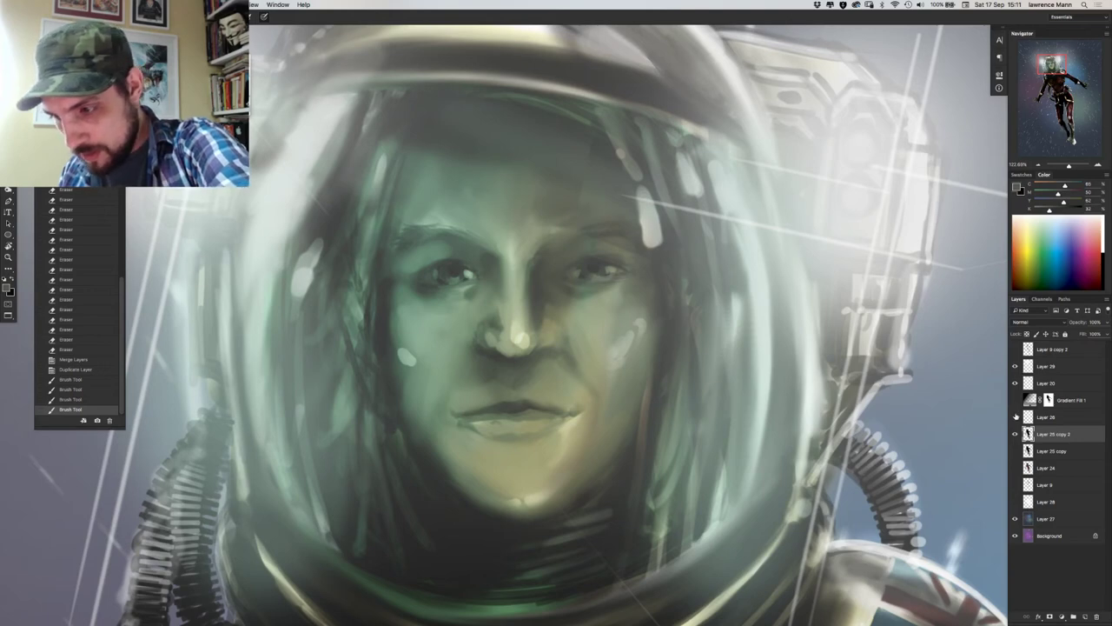
{"action": "left_click", "coordinate": [1015, 417]}
{"action": "left_click", "coordinate": [1015, 382]}
{"action": "left_click", "coordinate": [1015, 366]}
{"action": "left_click", "coordinate": [1015, 365]}
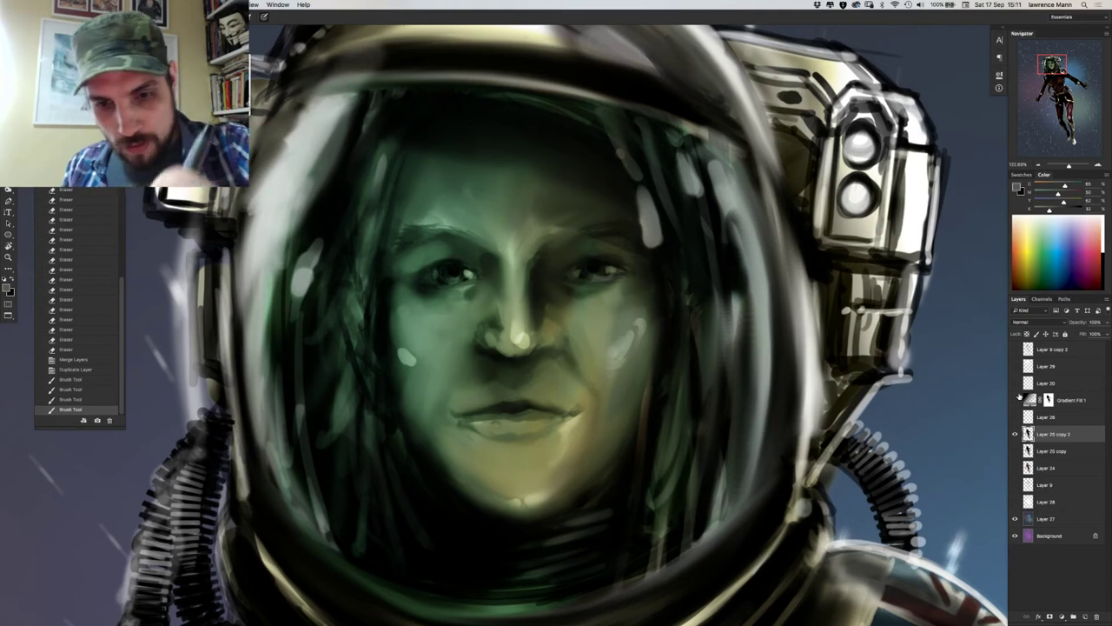
Darken the lower lash line of the right-hand eye from outer to inner corner with a sampled near-black tone.
{"action": "left_click", "coordinate": [601, 272], "text": "alt"}
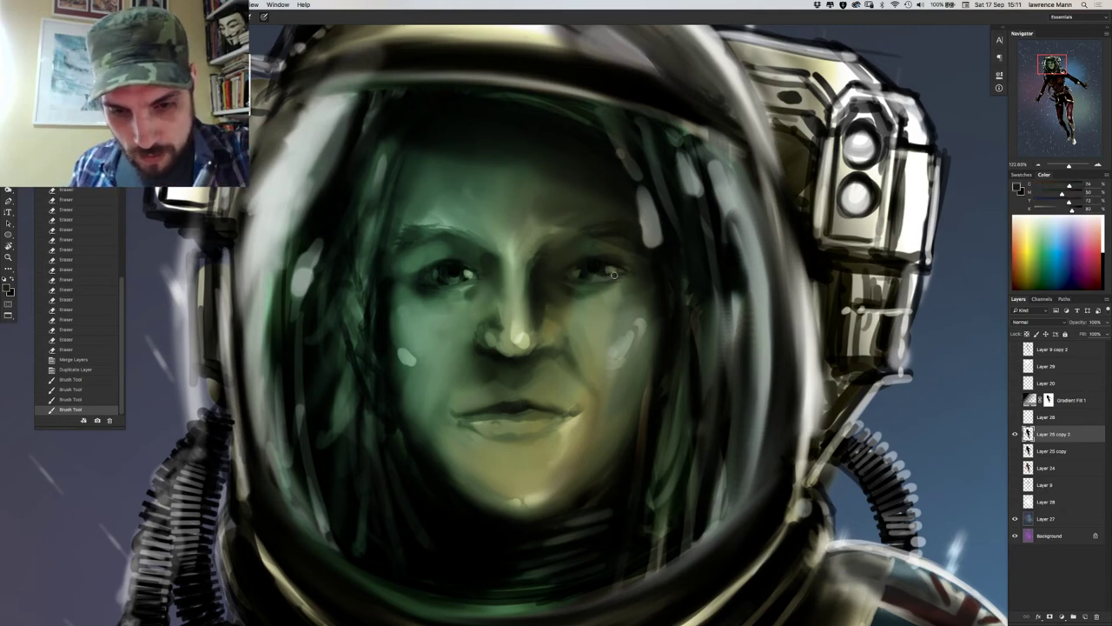
{"action": "left_click", "coordinate": [608, 277]}
{"action": "left_click", "coordinate": [607, 276]}
{"action": "left_click", "coordinate": [605, 277]}
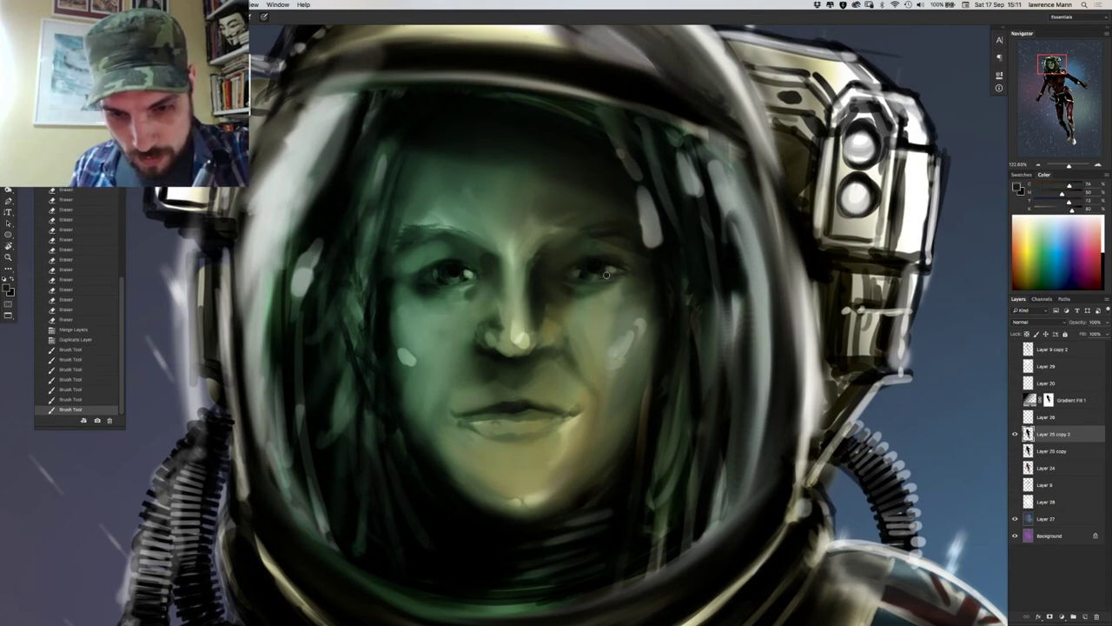
{"action": "left_click", "coordinate": [605, 278]}
{"action": "left_click", "coordinate": [603, 278]}
{"action": "left_click", "coordinate": [583, 279]}
{"action": "left_click", "coordinate": [580, 277]}
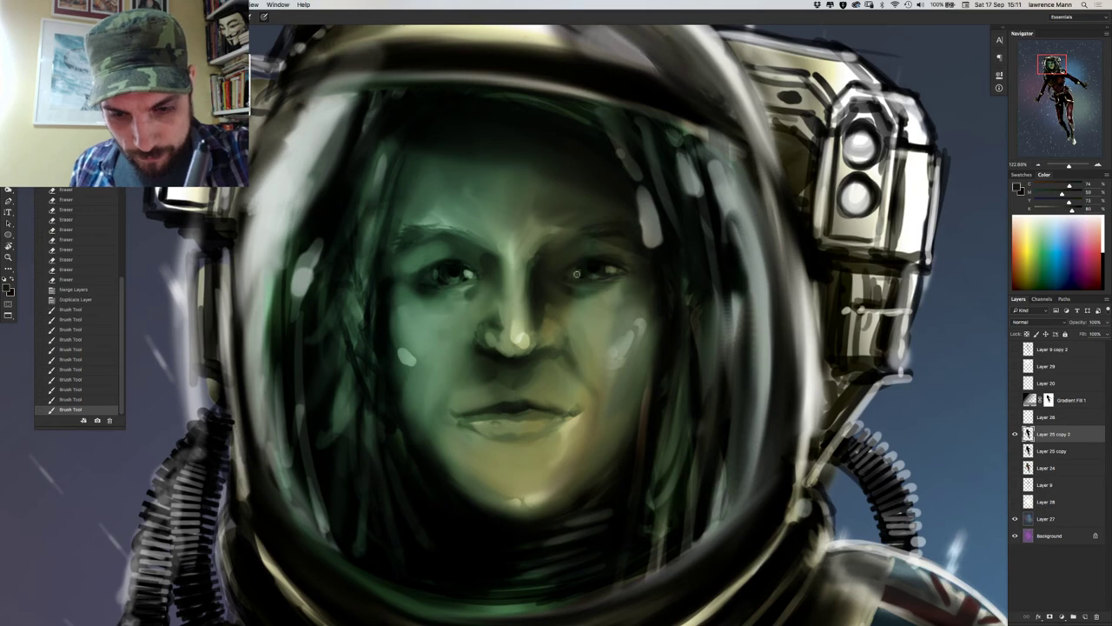
Define the iris and pupil of the right-hand eye with small dabs of sampled dark and green tones.
{"action": "left_click", "coordinate": [582, 274], "text": "alt"}
{"action": "left_click", "coordinate": [597, 278]}
{"action": "left_click", "coordinate": [595, 277]}
{"action": "left_click", "coordinate": [595, 276]}
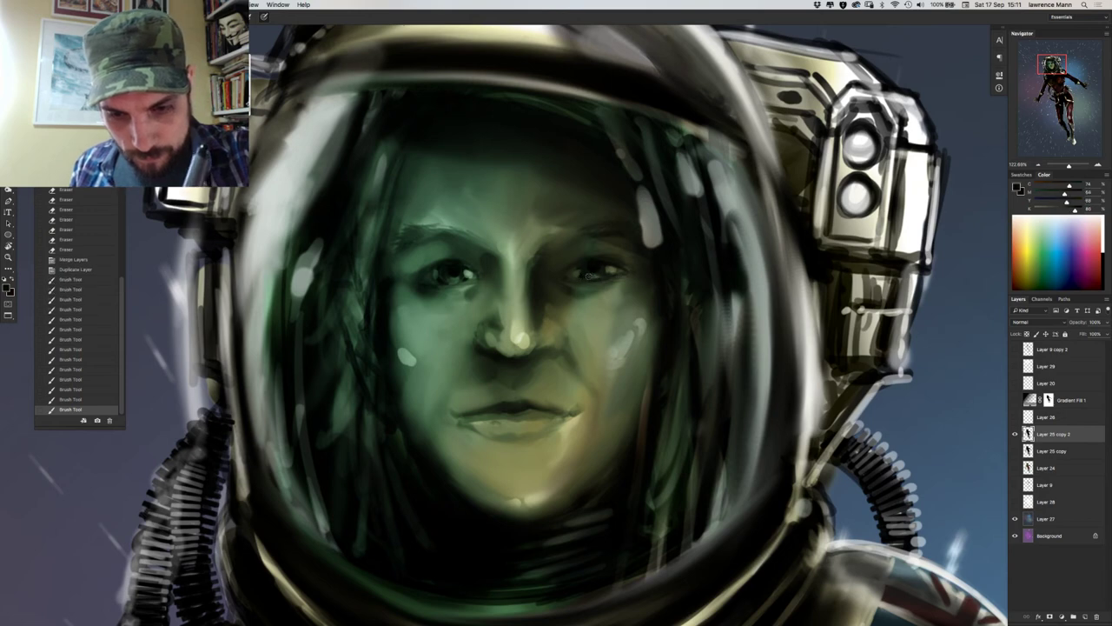
{"action": "left_click", "coordinate": [594, 272], "text": "alt"}
{"action": "left_click", "coordinate": [619, 202]}
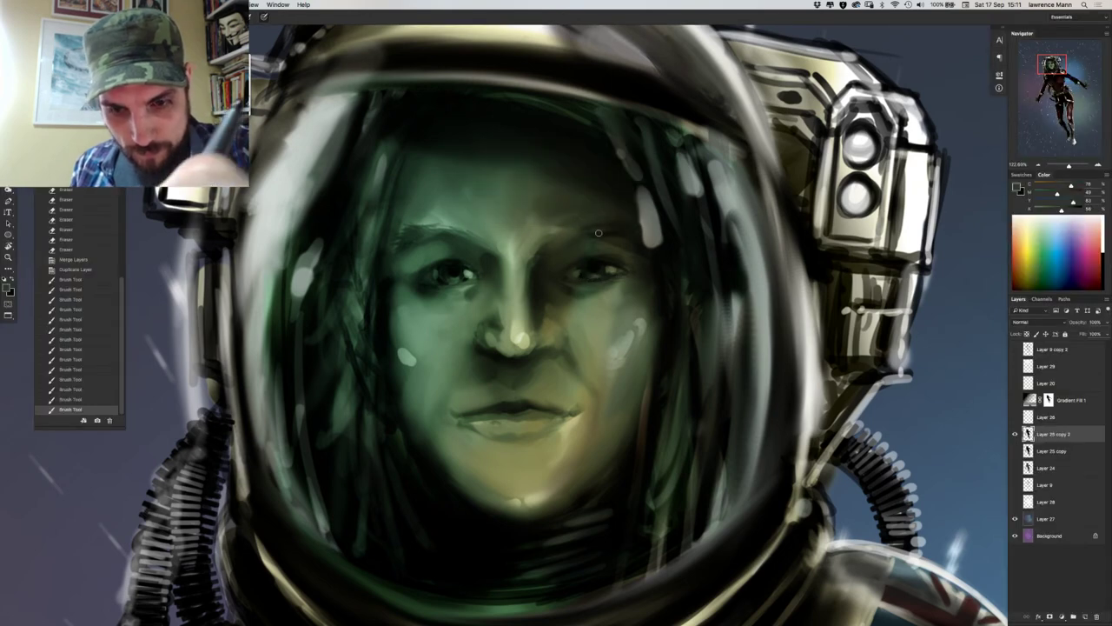
{"action": "left_click", "coordinate": [597, 271]}
Tone the eyeball of the right-hand eye from its outer corner to the iris with a sampled dark green.
{"action": "left_click", "coordinate": [592, 277], "text": "alt"}
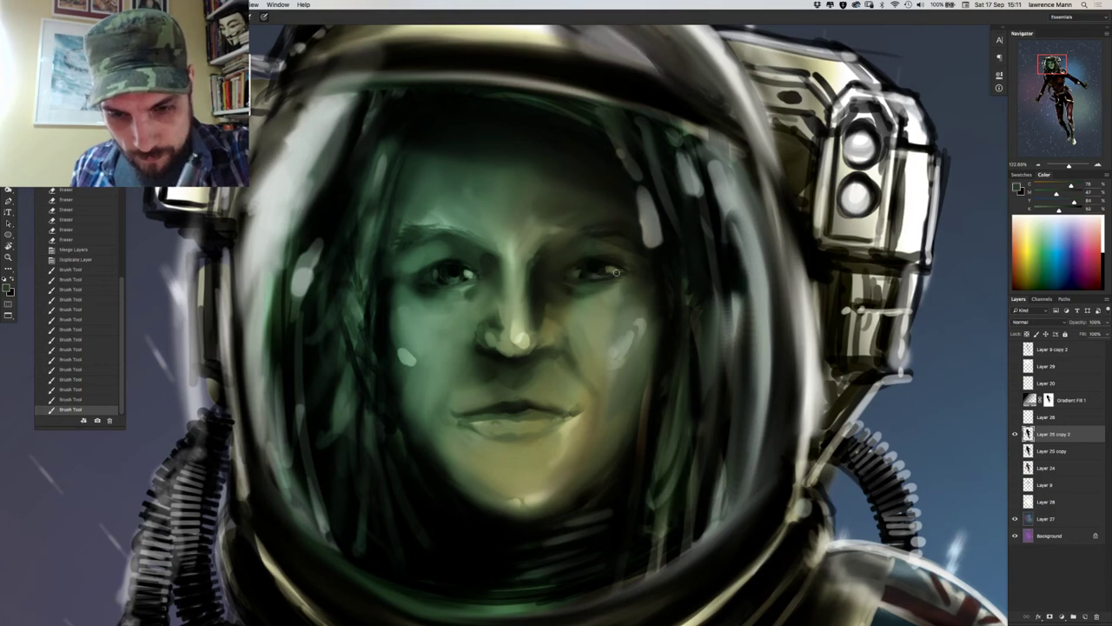
{"action": "left_click", "coordinate": [615, 271]}
{"action": "left_click", "coordinate": [610, 271]}
{"action": "left_click", "coordinate": [605, 270]}
{"action": "left_click", "coordinate": [602, 269]}
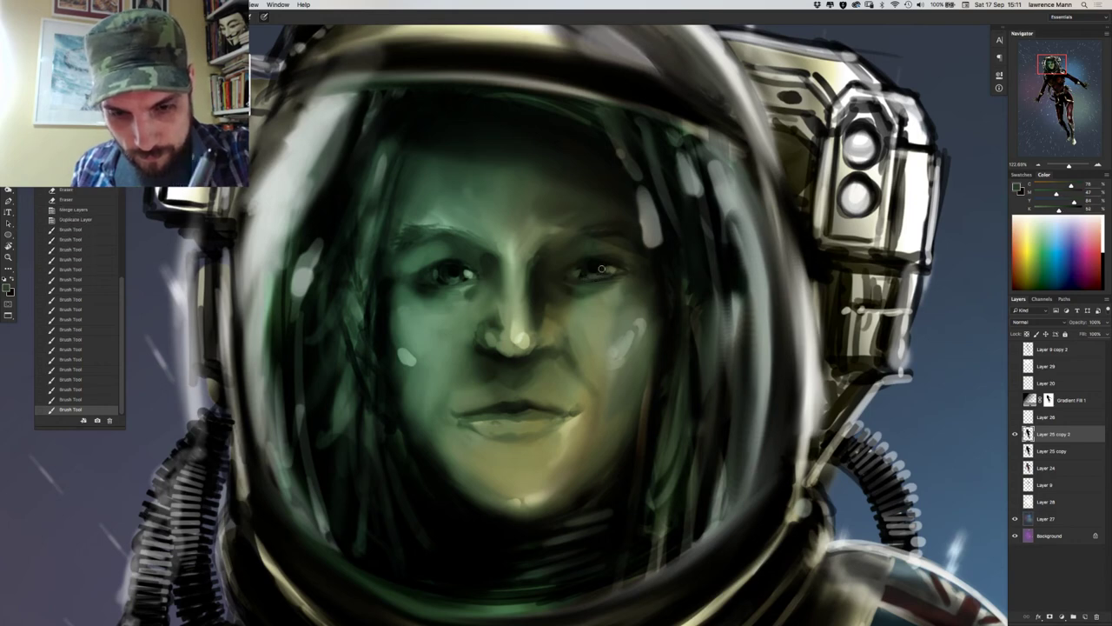
Refine the shadowed nostril and the underside of the nose with skin and shadow tones sampled around them.
{"action": "left_click", "coordinate": [565, 335], "text": "alt"}
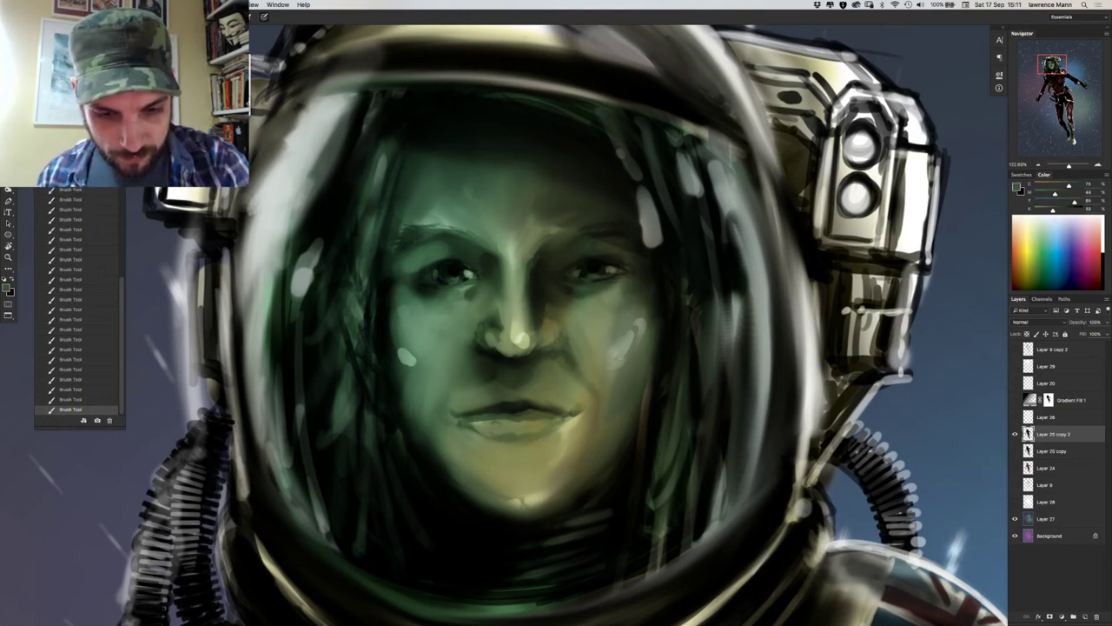
{"action": "left_click", "coordinate": [563, 323], "text": "alt"}
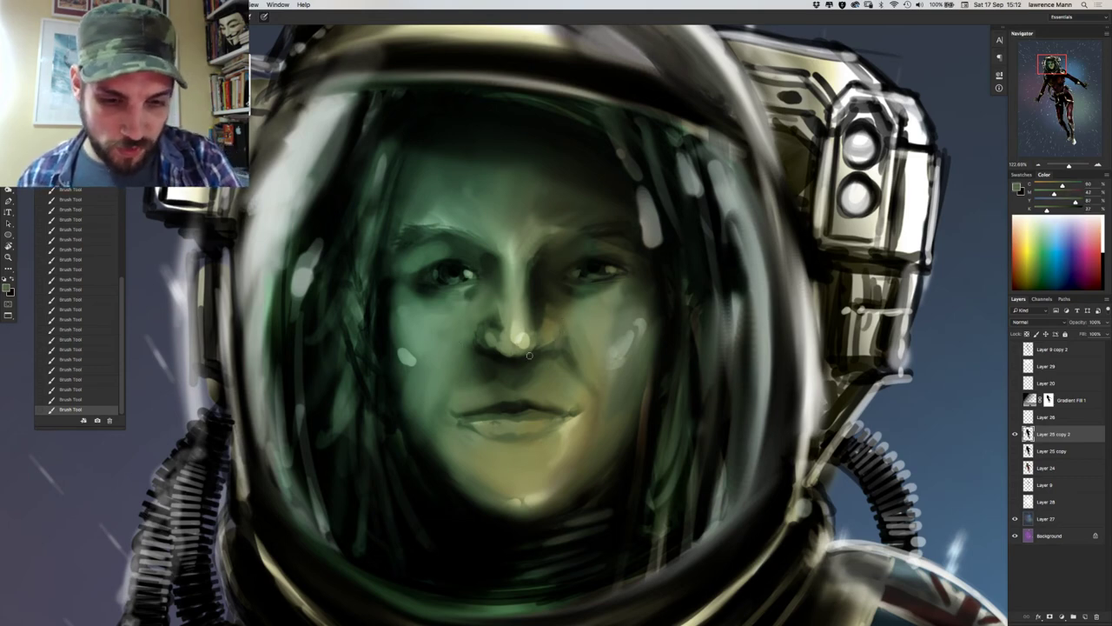
{"action": "left_click", "coordinate": [539, 351], "text": "alt"}
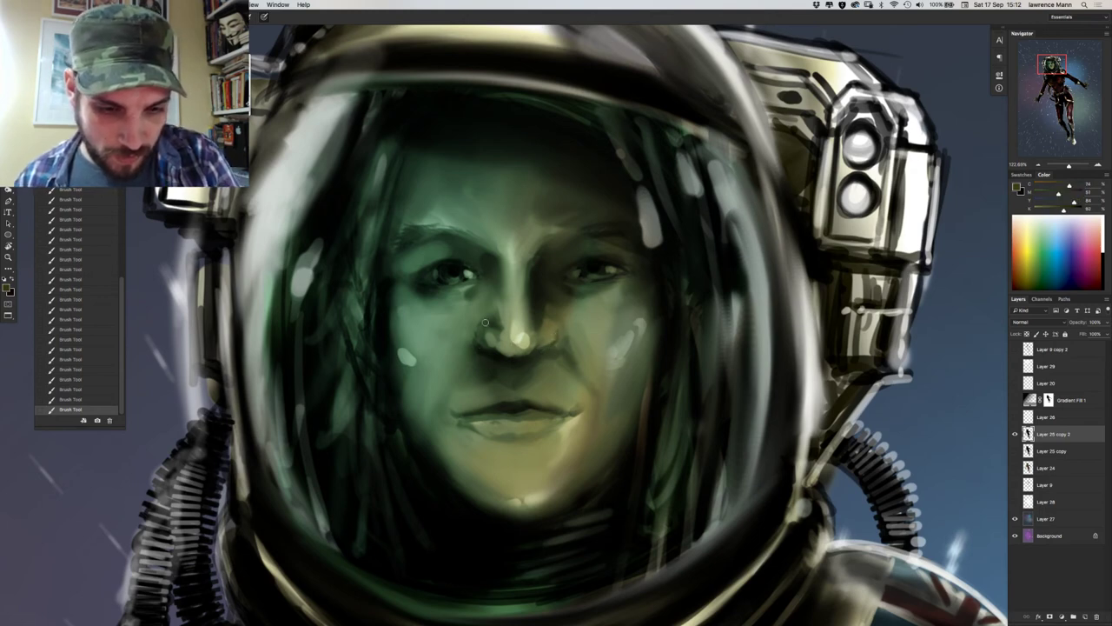
{"action": "left_click", "coordinate": [546, 319], "text": "alt"}
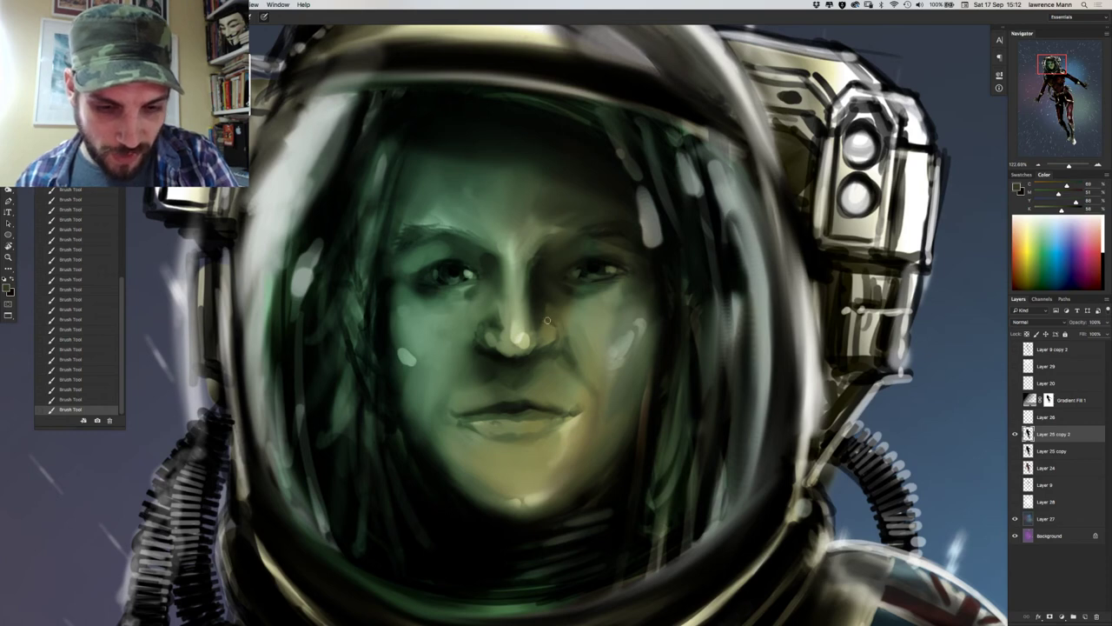
{"action": "left_click", "coordinate": [568, 326], "text": "alt"}
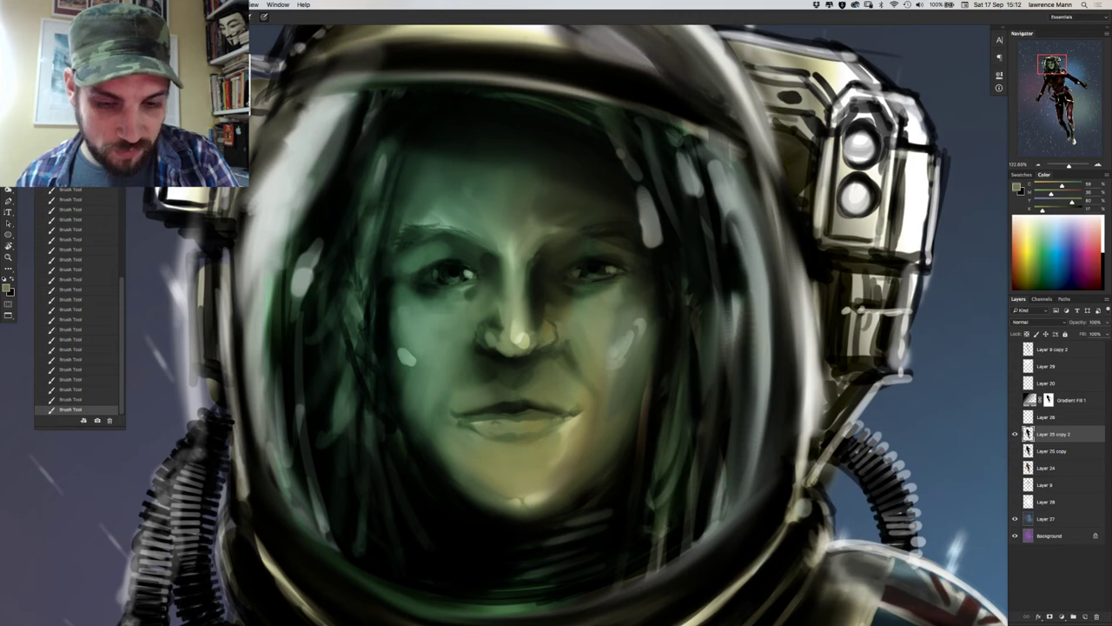
Switch to a larger brush with 0% hardness and blend the shadowed nostril into the cheek with sampled skin tones.
{"action": "right_click", "coordinate": [557, 331]}
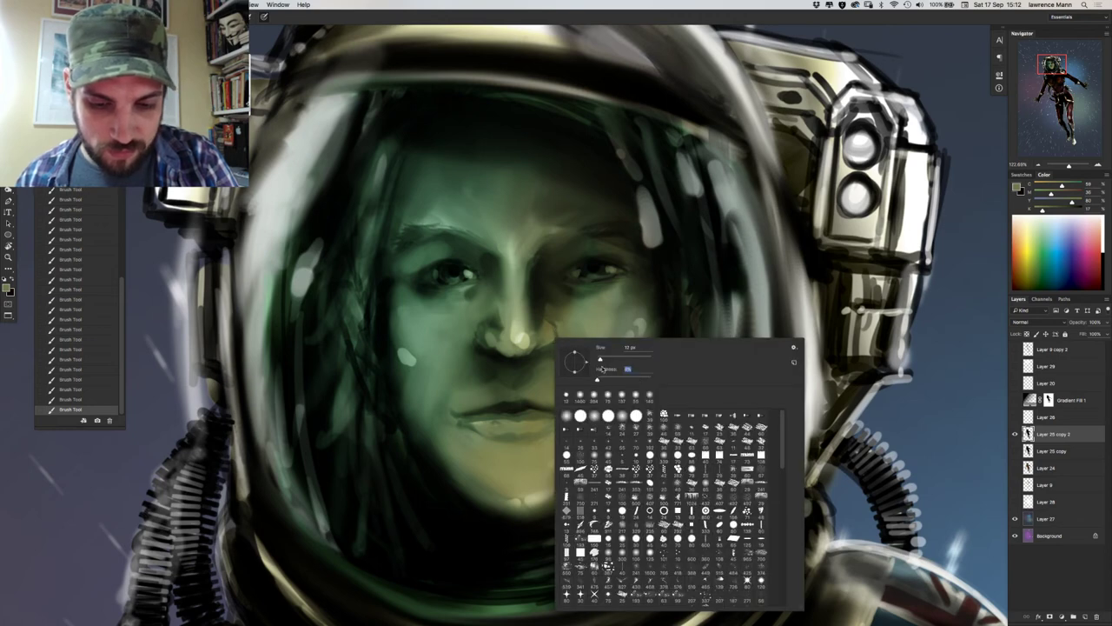
{"action": "left_click", "coordinate": [556, 319], "text": "alt"}
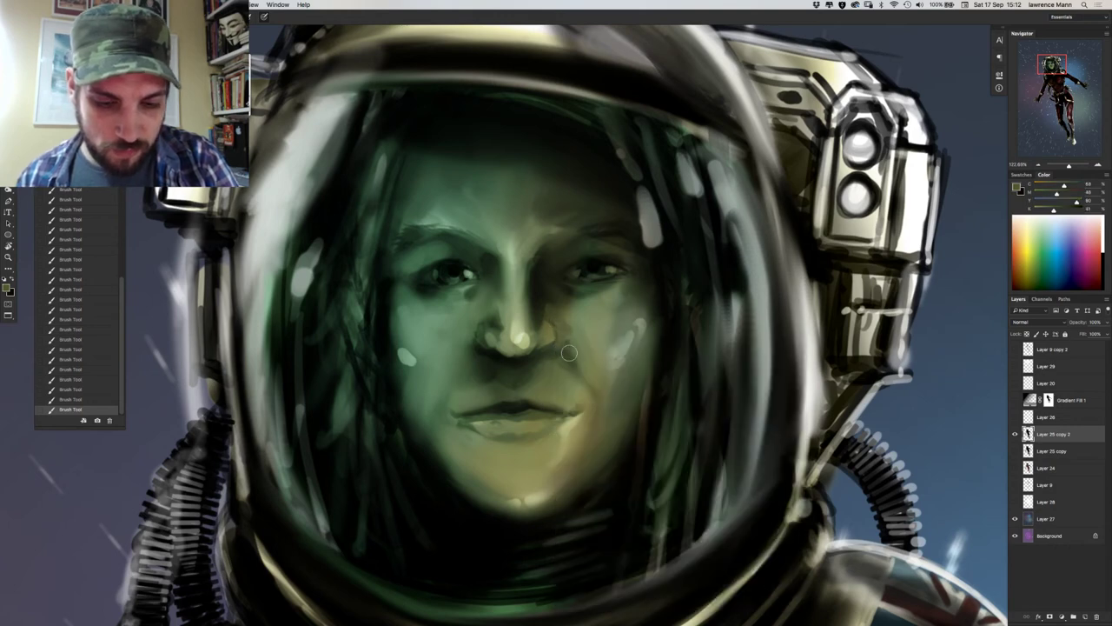
{"action": "left_click", "coordinate": [564, 345], "text": "alt"}
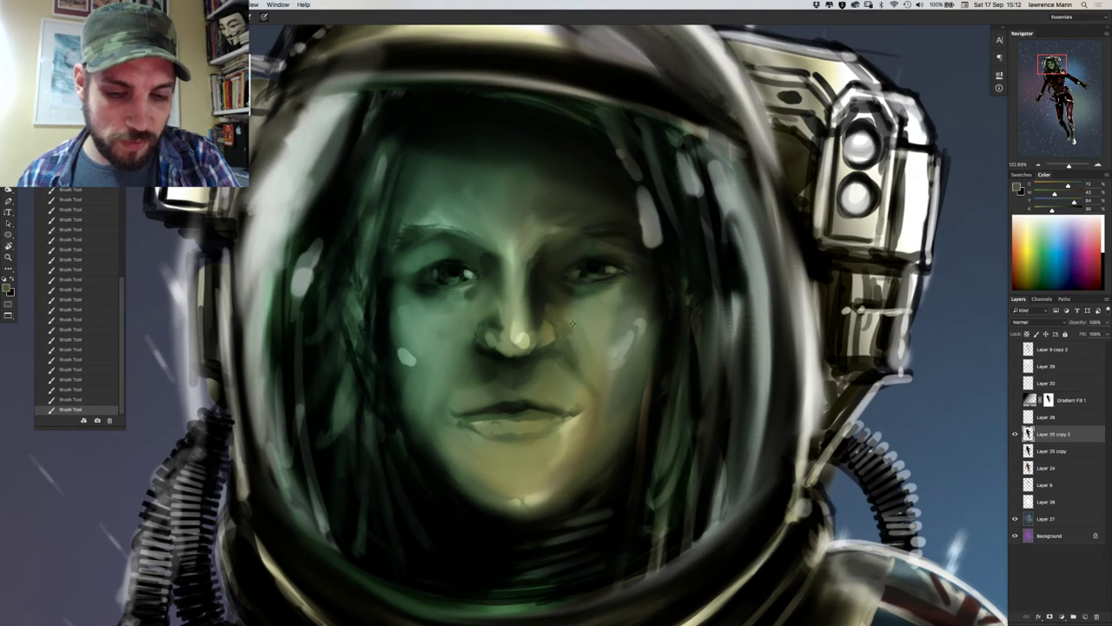
{"action": "left_click", "coordinate": [573, 338], "text": "alt"}
{"action": "left_click", "coordinate": [565, 331], "text": "alt"}
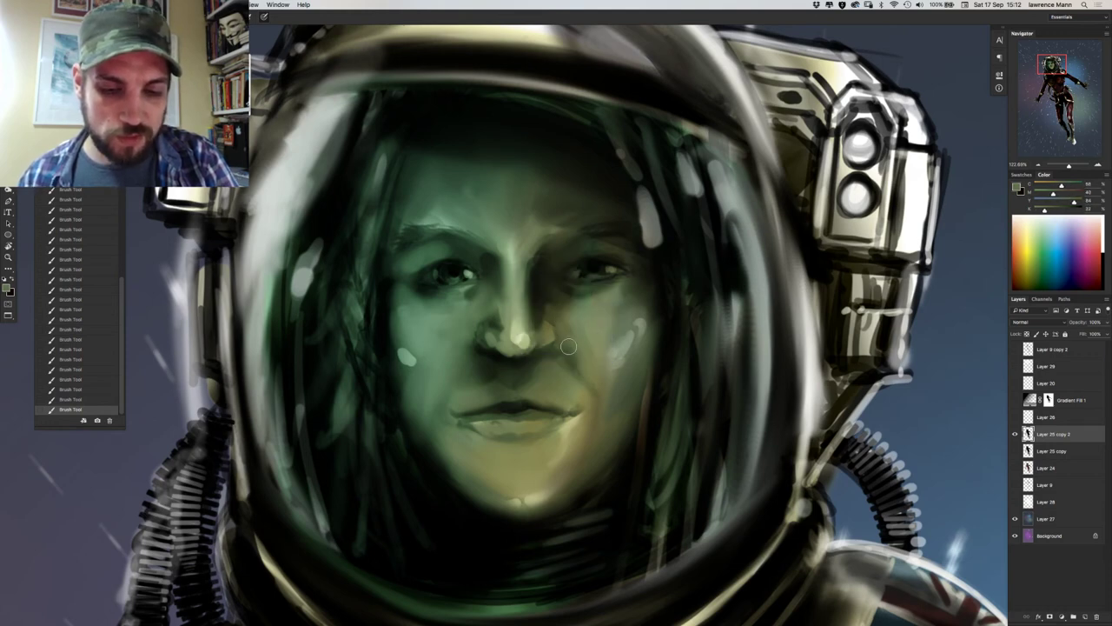
{"action": "left_click", "coordinate": [565, 321], "text": "alt"}
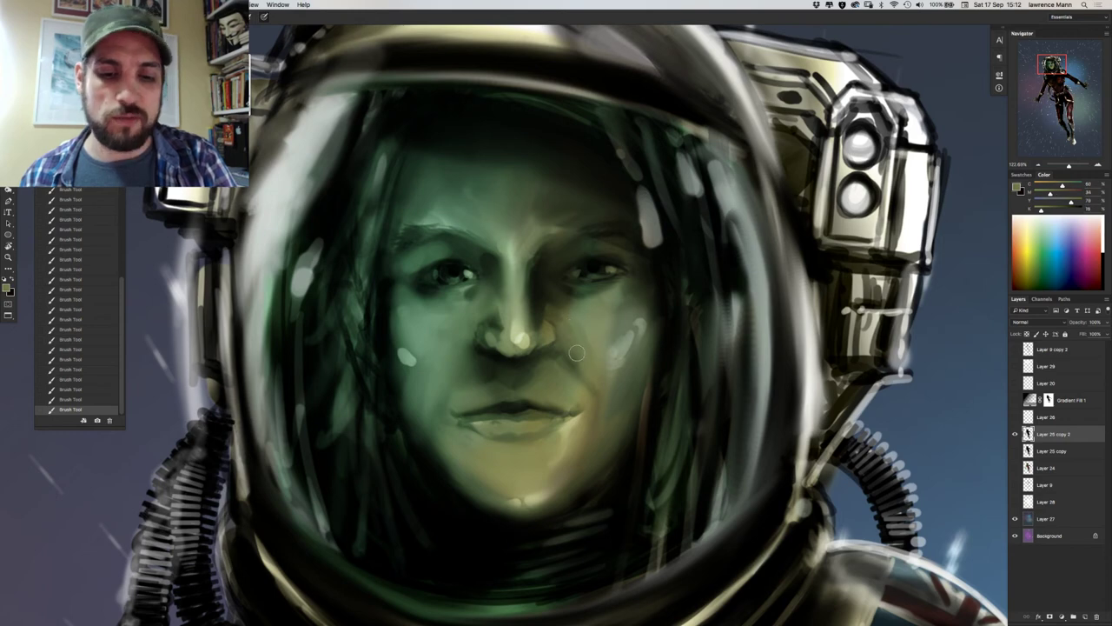
Enlarge the soft brush and blend away the hard pale highlight on the right-hand cheek with sampled skin tones.
{"action": "right_click", "coordinate": [578, 336]}
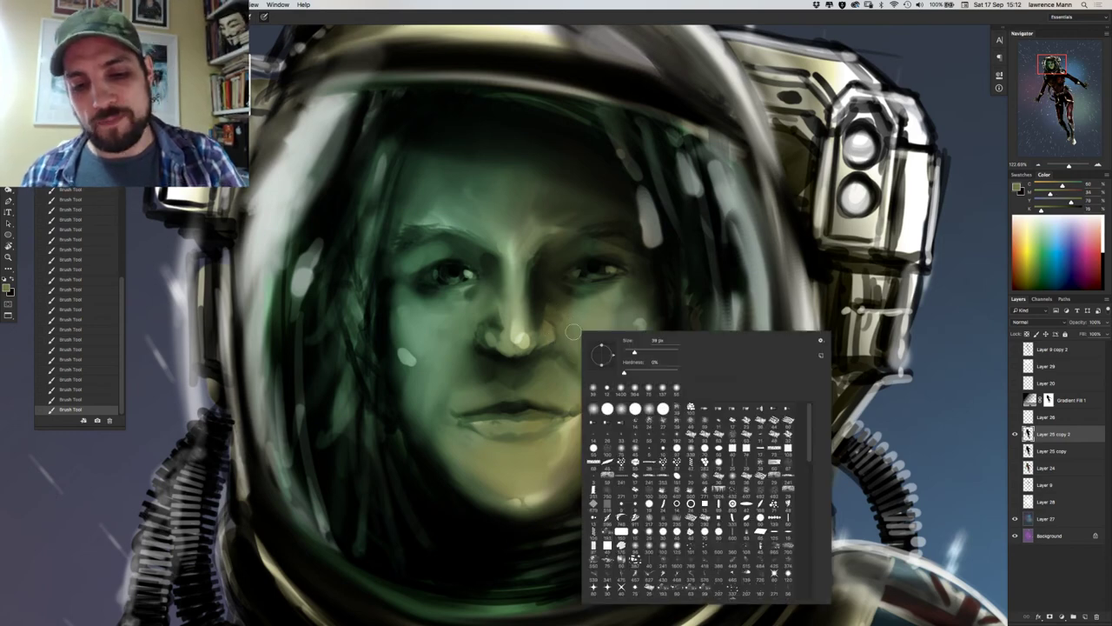
{"action": "left_click", "coordinate": [648, 352]}
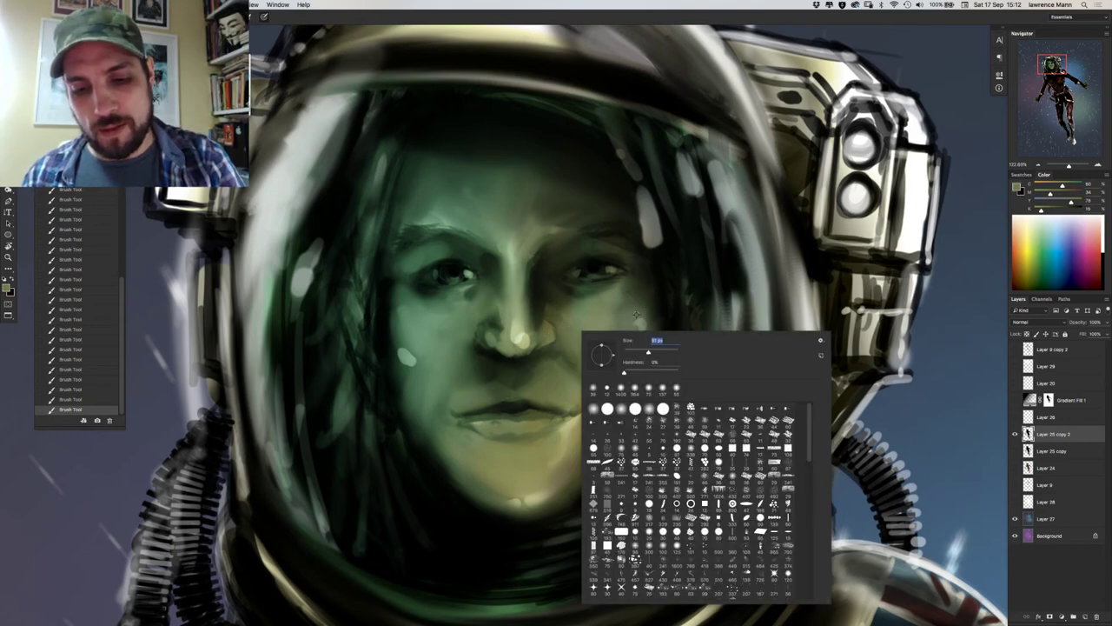
{"action": "left_click", "coordinate": [632, 317], "text": "alt"}
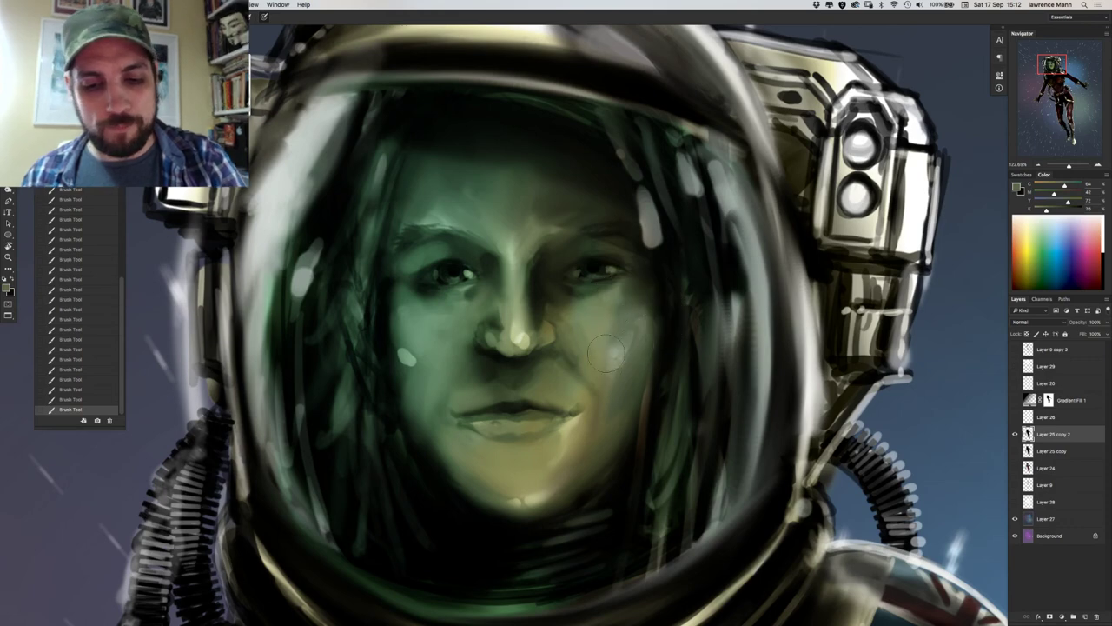
{"action": "left_click", "coordinate": [613, 344], "text": "alt"}
{"action": "mouse_move", "coordinate": [618, 338]}
{"action": "left_mouse_down"}
{"action": "mouse_move", "coordinate": [615, 365]}
{"action": "mouse_move", "coordinate": [617, 351]}
{"action": "left_mouse_up"}
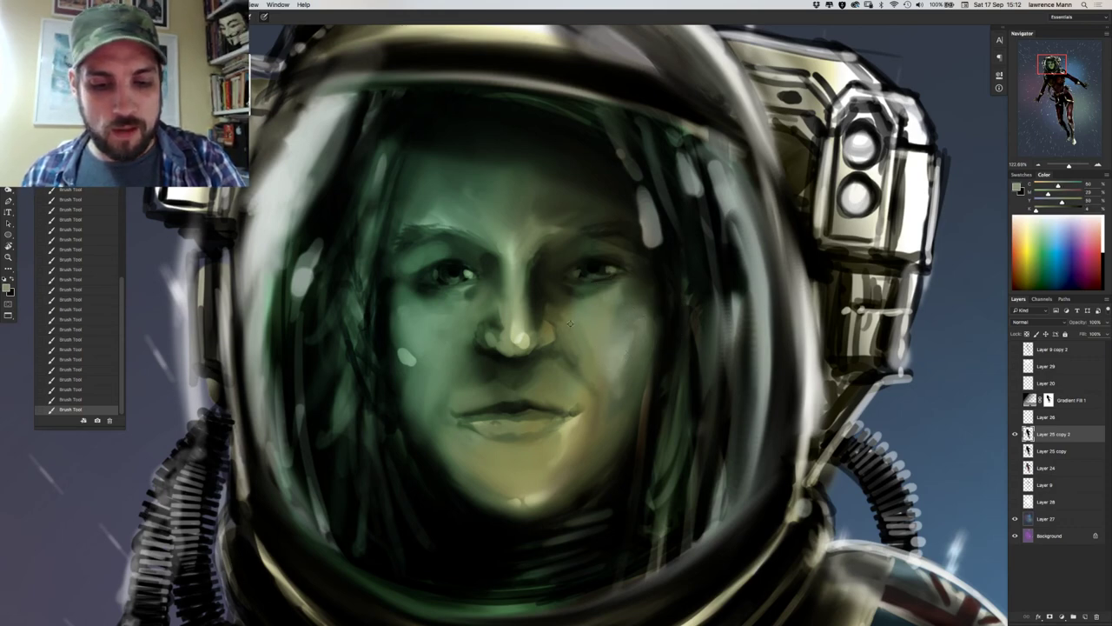
Soften the shadowed side of the nose and the highlight on its tip with skin tones sampled around them.
{"action": "left_click", "coordinate": [576, 318], "text": "alt"}
{"action": "left_click", "coordinate": [575, 357], "text": "alt"}
{"action": "mouse_move", "coordinate": [551, 288]}
{"action": "left_mouse_down"}
{"action": "mouse_move", "coordinate": [552, 297]}
{"action": "mouse_move", "coordinate": [528, 270]}
{"action": "mouse_move", "coordinate": [534, 295]}
{"action": "left_mouse_up"}
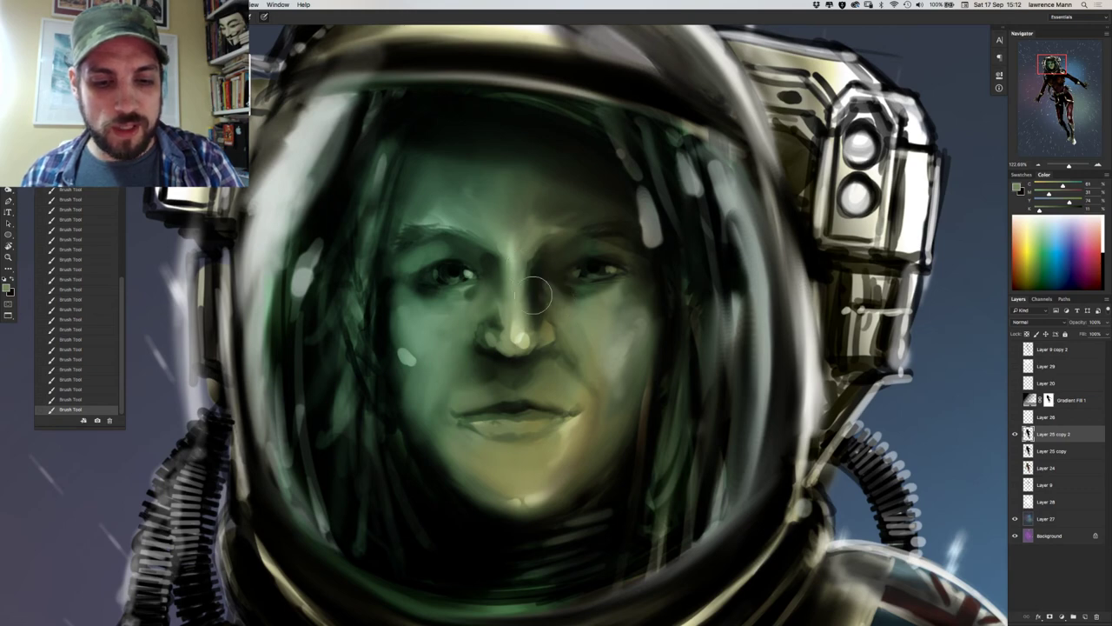
{"action": "left_click", "coordinate": [515, 340], "text": "alt"}
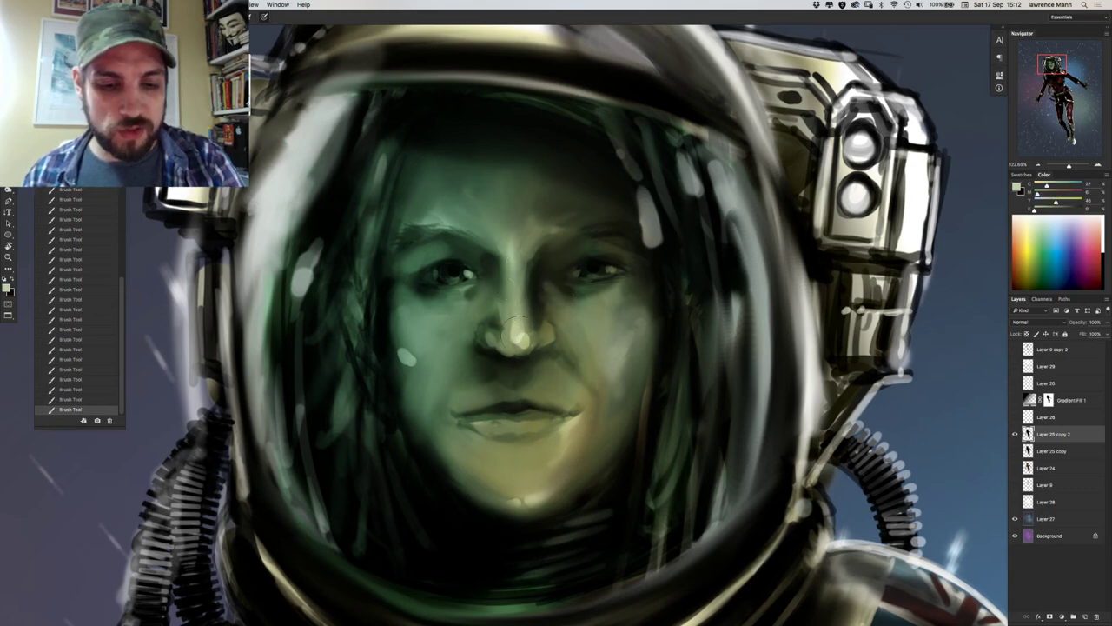
Reduce the soft brush size and darken the line between the lips out to both corners with a sampled dark tone.
{"action": "left_click", "coordinate": [512, 383], "text": "alt"}
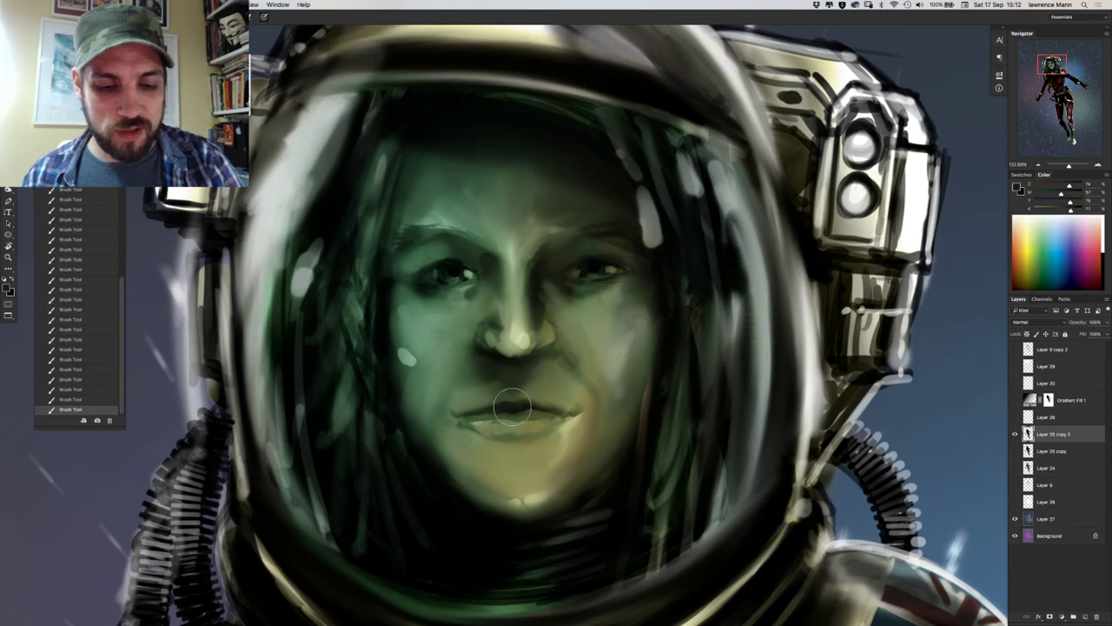
{"action": "right_click", "coordinate": [520, 370]}
{"action": "left_click", "coordinate": [569, 371]}
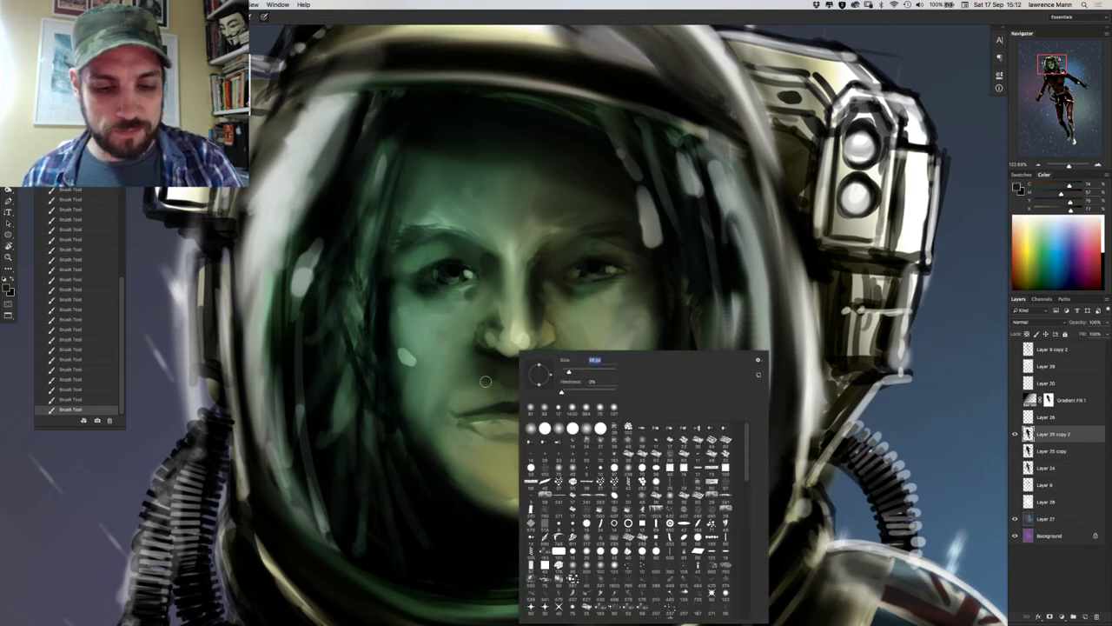
{"action": "left_click", "coordinate": [506, 406], "text": "alt"}
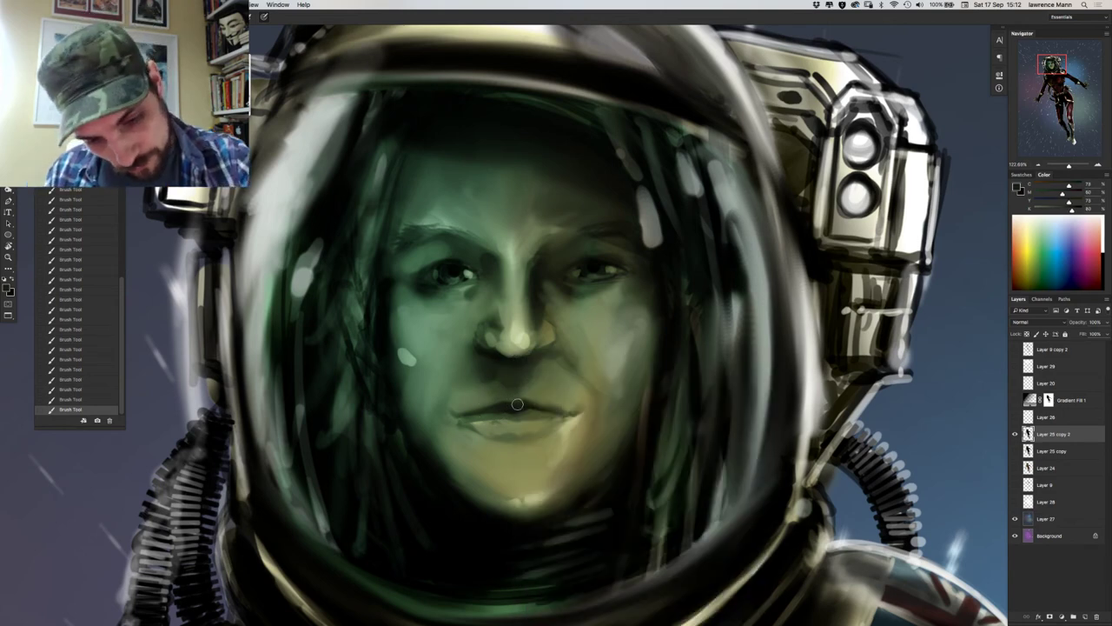
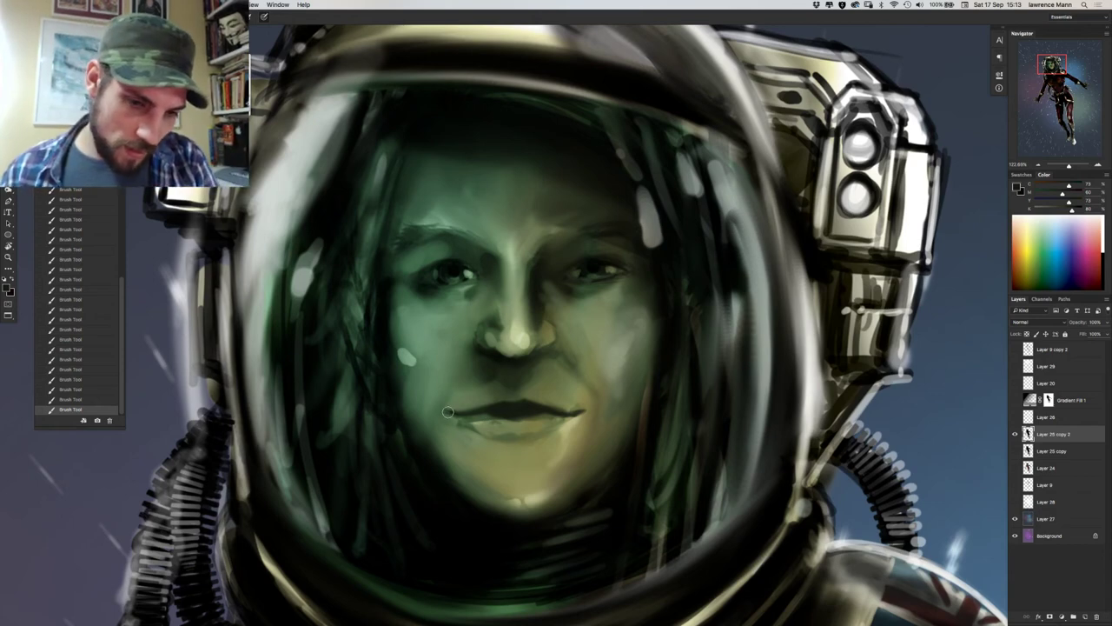
Paint a shadowed, light-edged dimple beside the left-hand mouth corner and soften the pale cheek highlight above it with sampled tones.
{"action": "left_click_drag", "start_coordinate": [431, 412], "coordinate": [431, 405]}
{"action": "left_click", "coordinate": [462, 437], "text": "alt"}
{"action": "left_click", "coordinate": [466, 448], "text": "alt"}
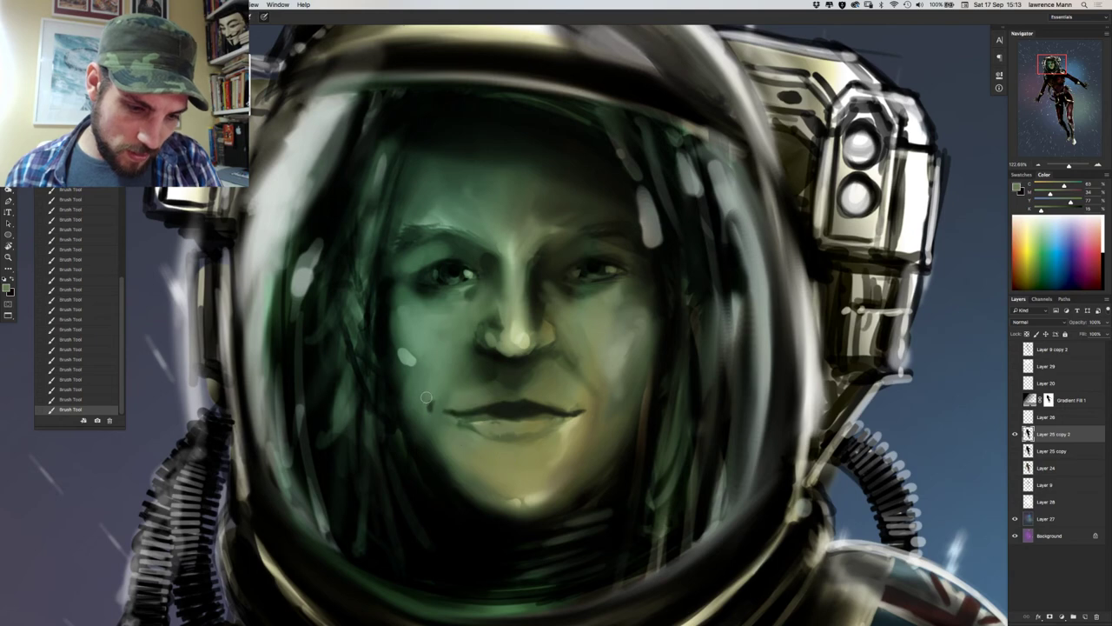
{"action": "left_click", "coordinate": [560, 434], "text": "alt"}
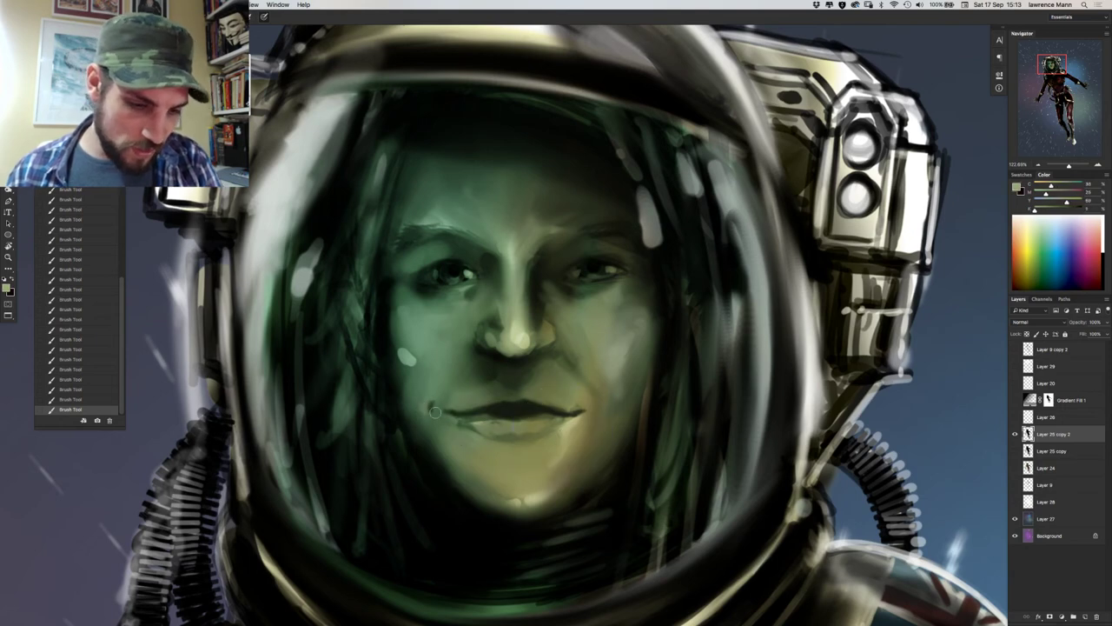
{"action": "left_click_drag", "start_coordinate": [423, 405], "coordinate": [425, 414]}
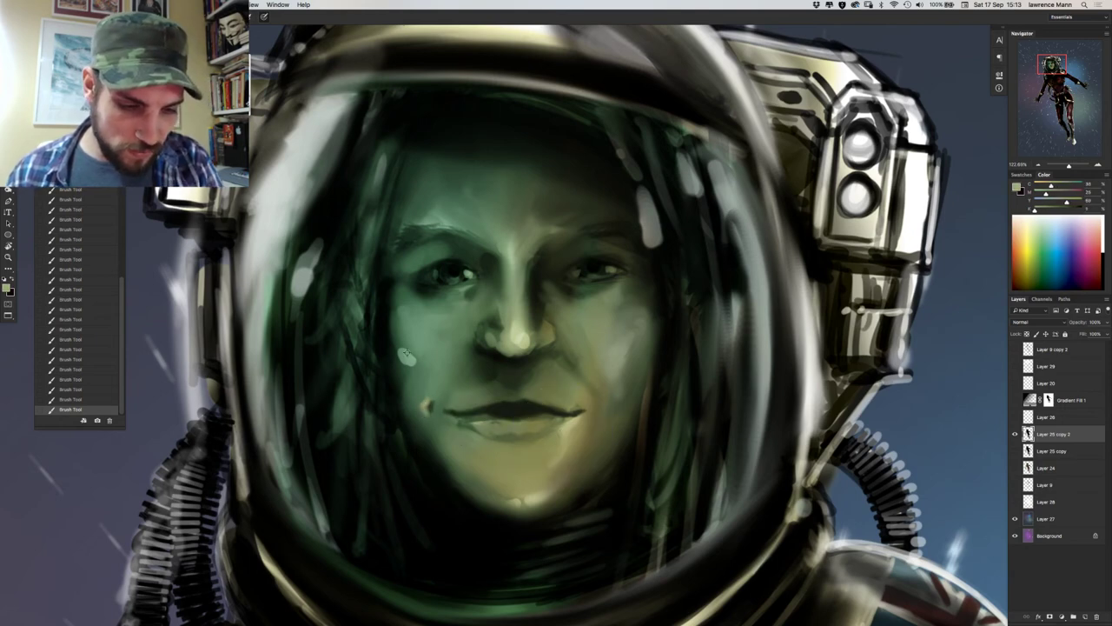
{"action": "left_click", "coordinate": [409, 354], "text": "alt"}
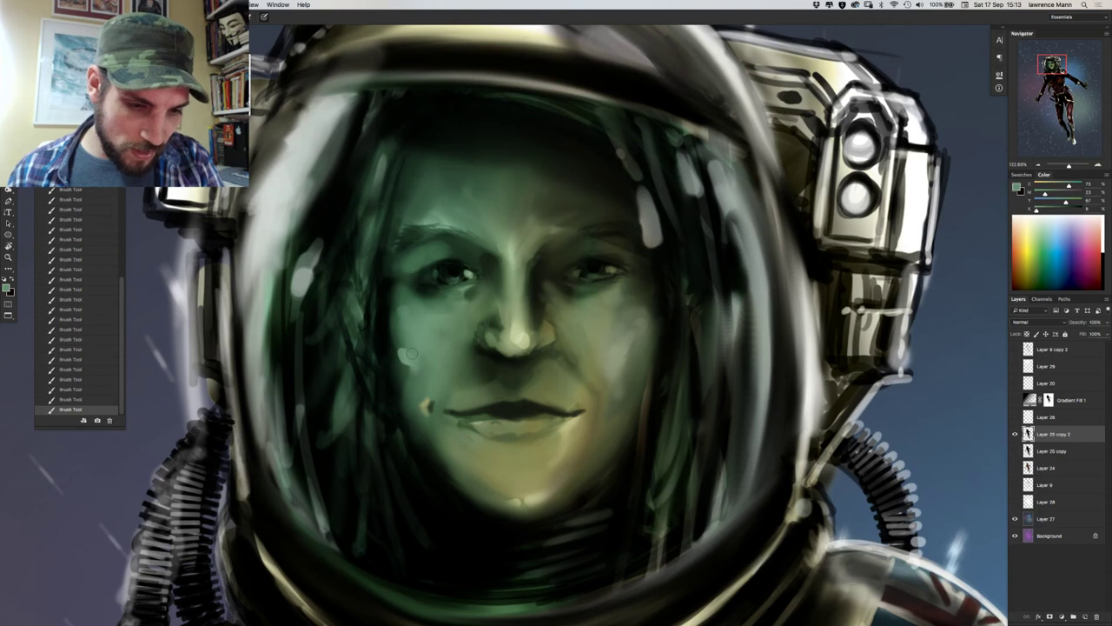
Shrink the brush and deepen the lid, inner corner and eyebrow of the left-hand eye with sampled greens and darks.
{"action": "right_click", "coordinate": [530, 365]}
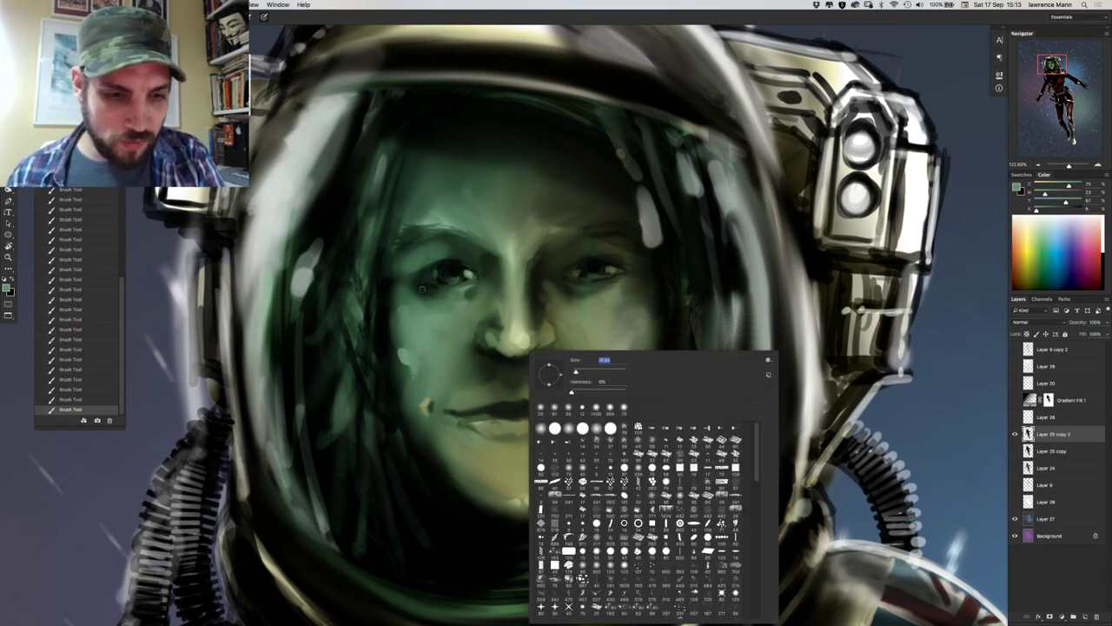
{"action": "left_click", "coordinate": [422, 287], "text": "alt"}
{"action": "left_click", "coordinate": [420, 261], "text": "alt"}
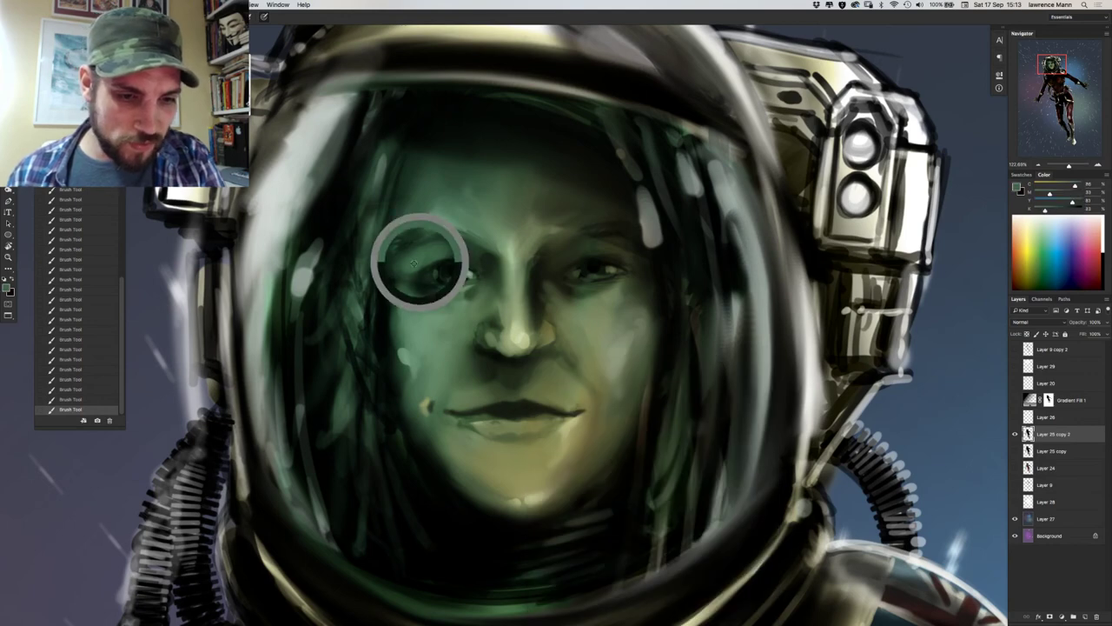
{"action": "left_click_drag", "start_coordinate": [464, 257], "coordinate": [478, 269]}
{"action": "left_click", "coordinate": [487, 252], "text": "alt"}
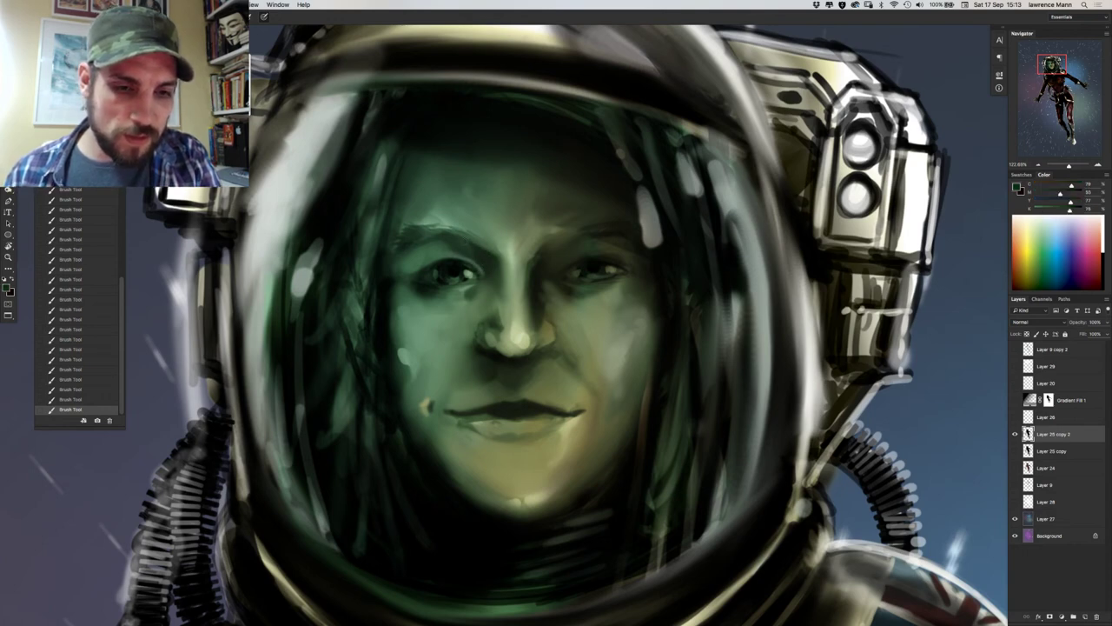
{"action": "left_click_drag", "start_coordinate": [461, 233], "coordinate": [430, 224]}
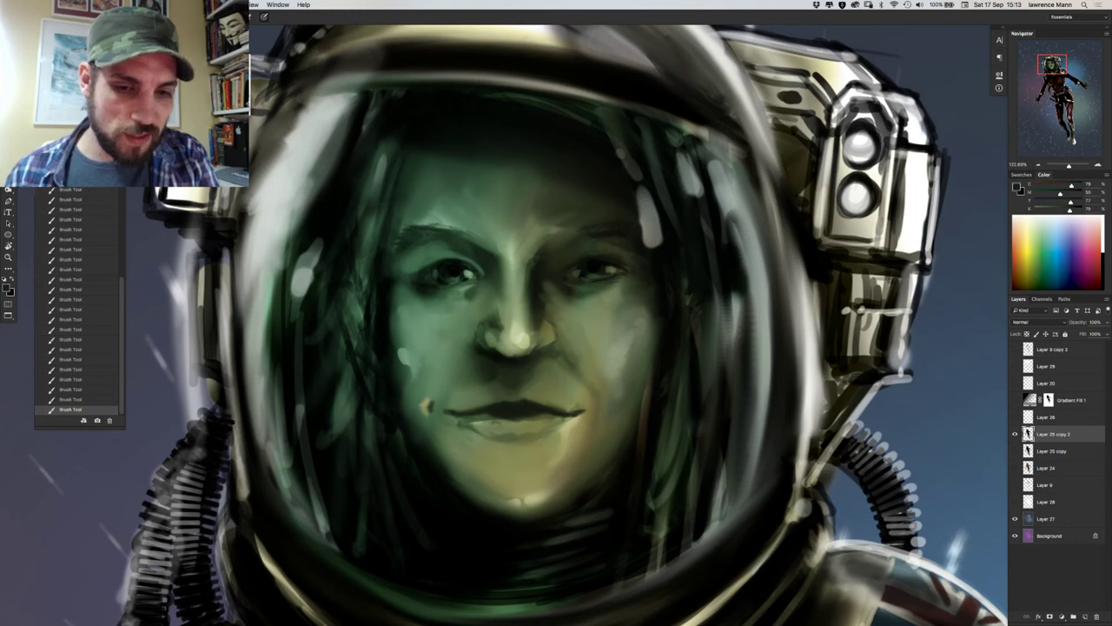
Lighten the lower lid of the left-hand eye and add pale highlights to its iris with sampled greens.
{"action": "left_click", "coordinate": [462, 288], "text": "alt"}
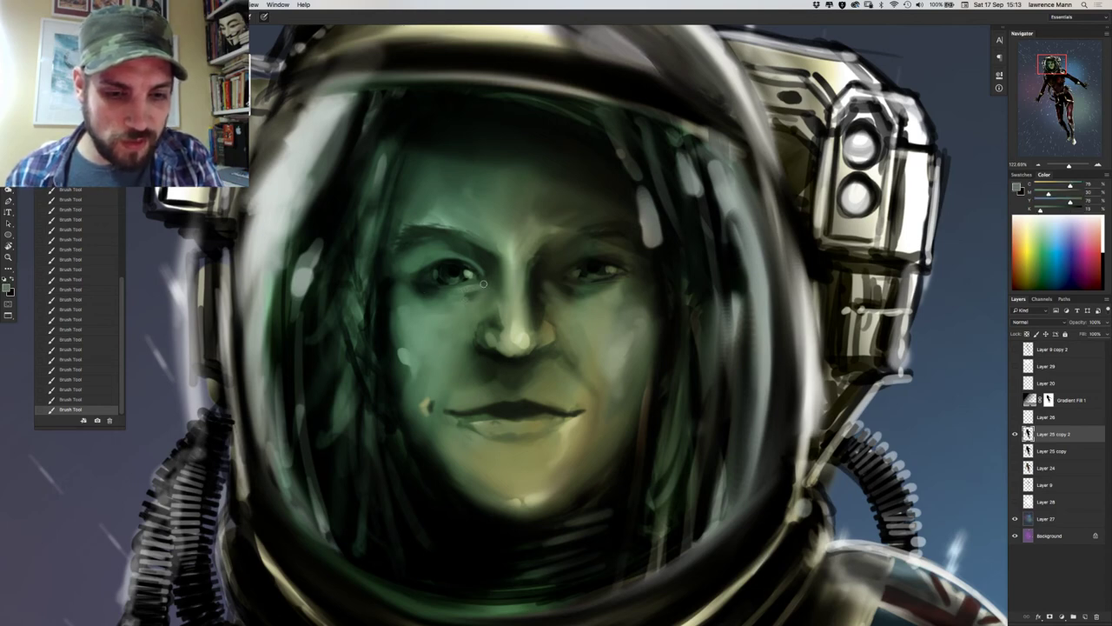
{"action": "left_click", "coordinate": [474, 274], "text": "alt"}
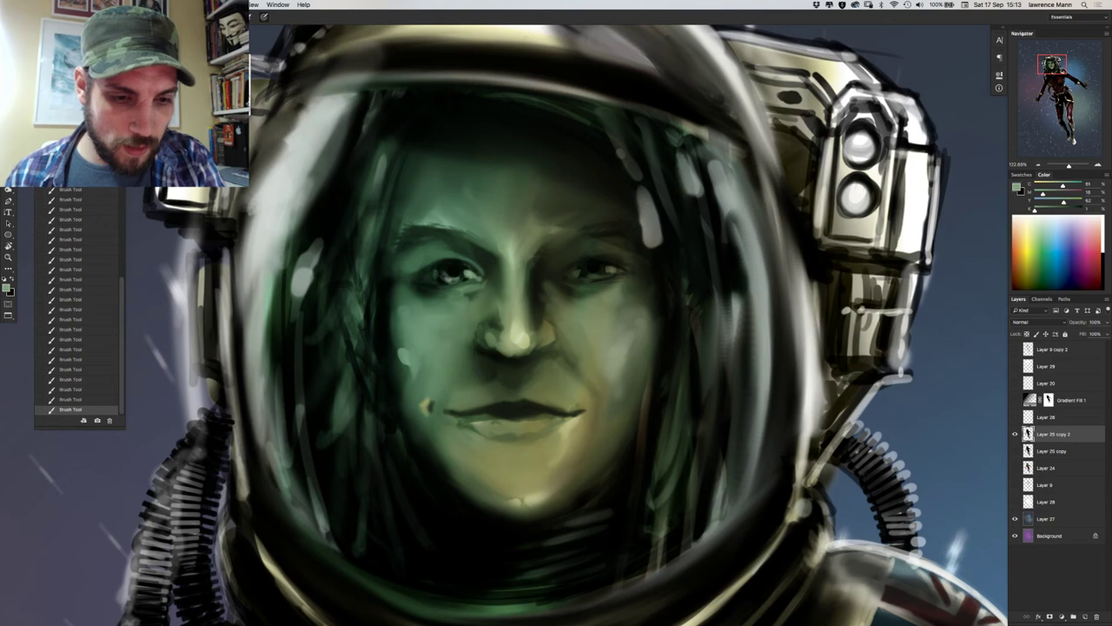
{"action": "left_click_drag", "start_coordinate": [447, 277], "coordinate": [459, 280]}
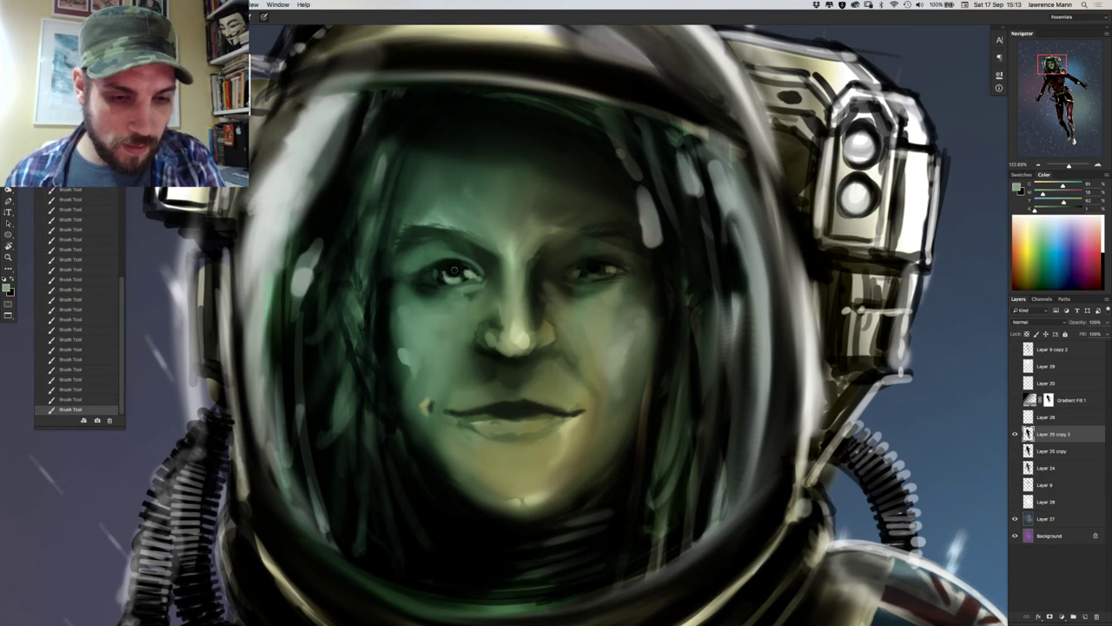
Switch to a smaller, harder brush and define the pupil of the left-hand eye with a sampled near-black.
{"action": "left_click", "coordinate": [452, 271], "text": "alt"}
{"action": "right_click", "coordinate": [460, 281]}
{"action": "left_click", "coordinate": [541, 318]}
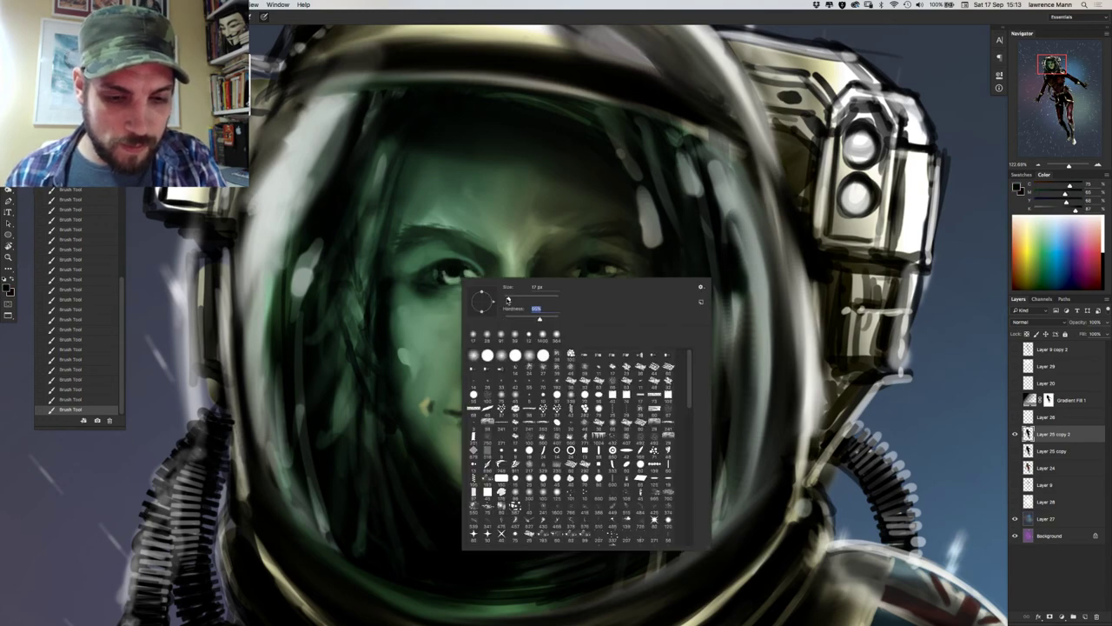
{"action": "left_click", "coordinate": [507, 298]}
{"action": "left_click", "coordinate": [455, 272]}
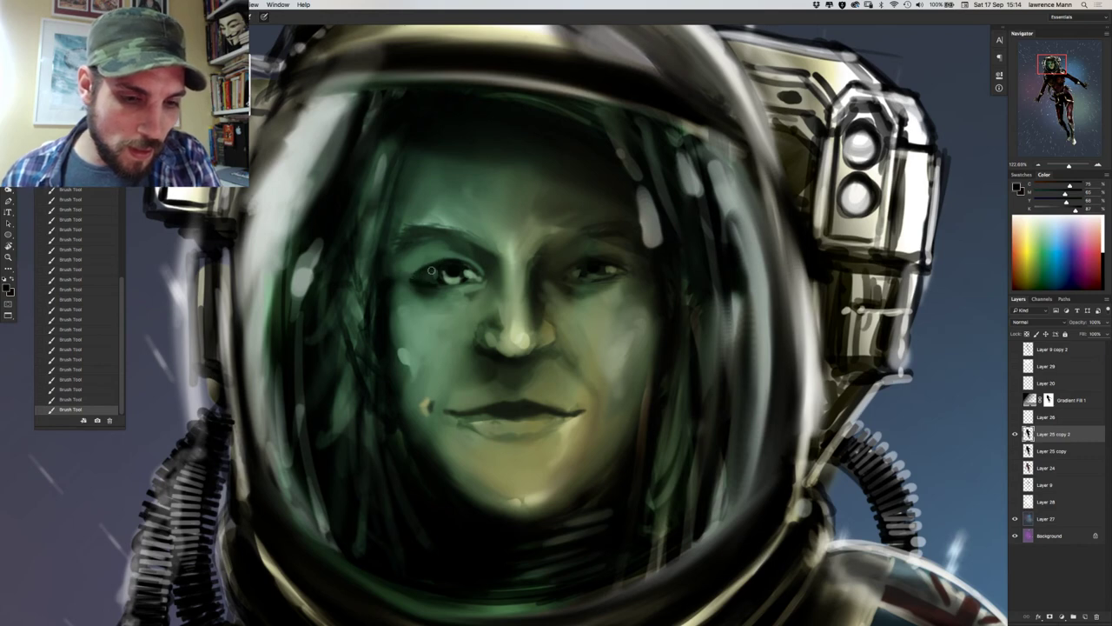
Refine the upper lid crease and the shadow beneath the left-hand eye with dark greens sampled around it.
{"action": "left_click", "coordinate": [480, 257], "text": "alt"}
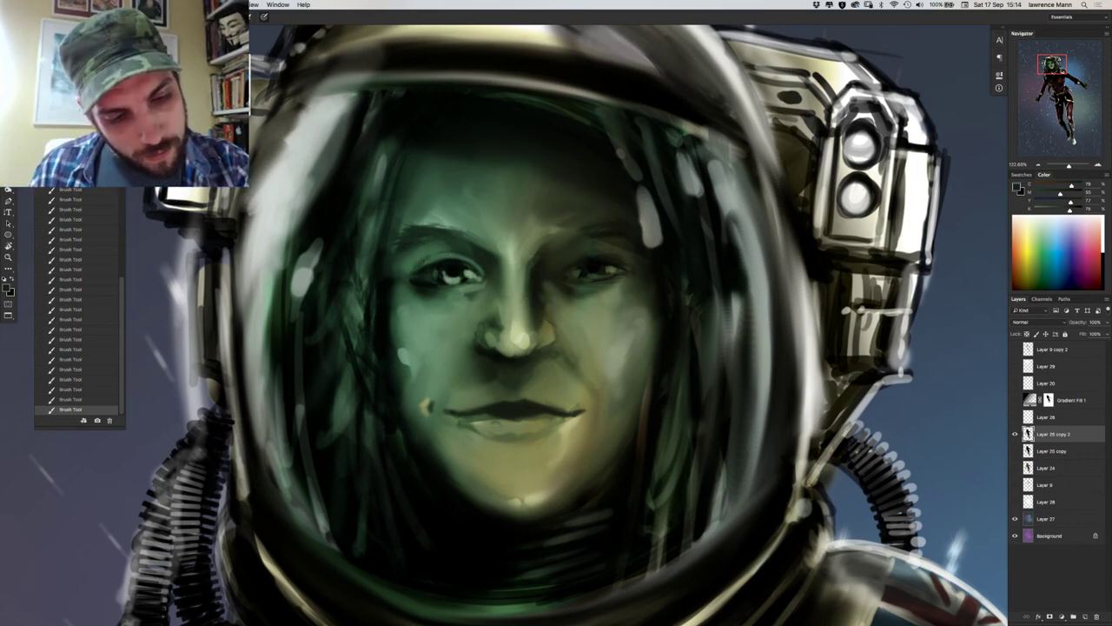
{"action": "left_click", "coordinate": [421, 258], "text": "alt"}
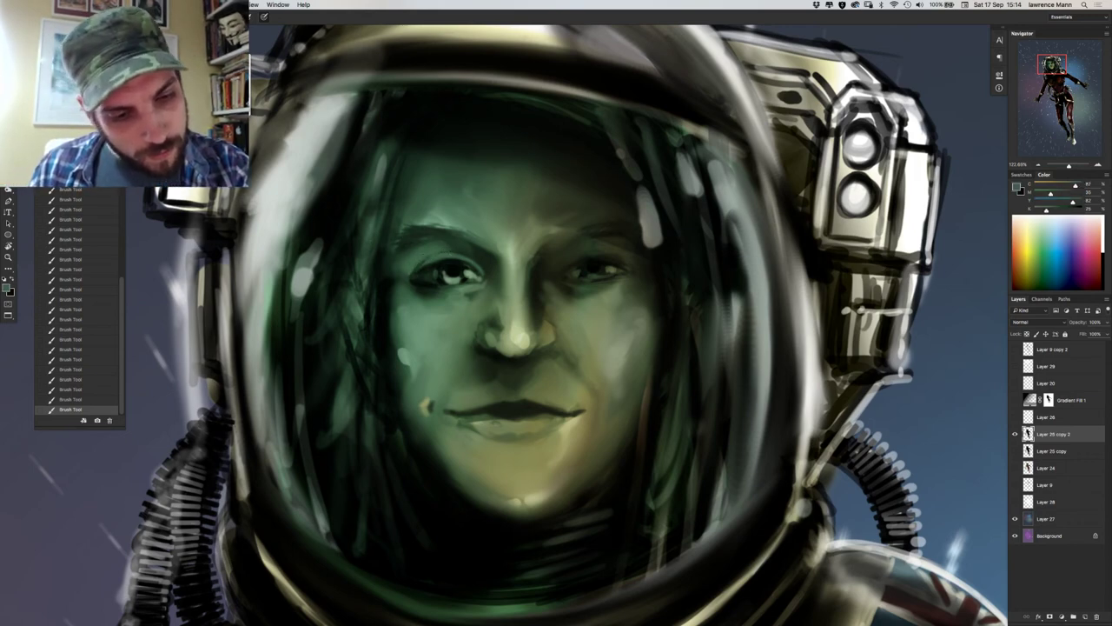
{"action": "left_click", "coordinate": [434, 260], "text": "alt"}
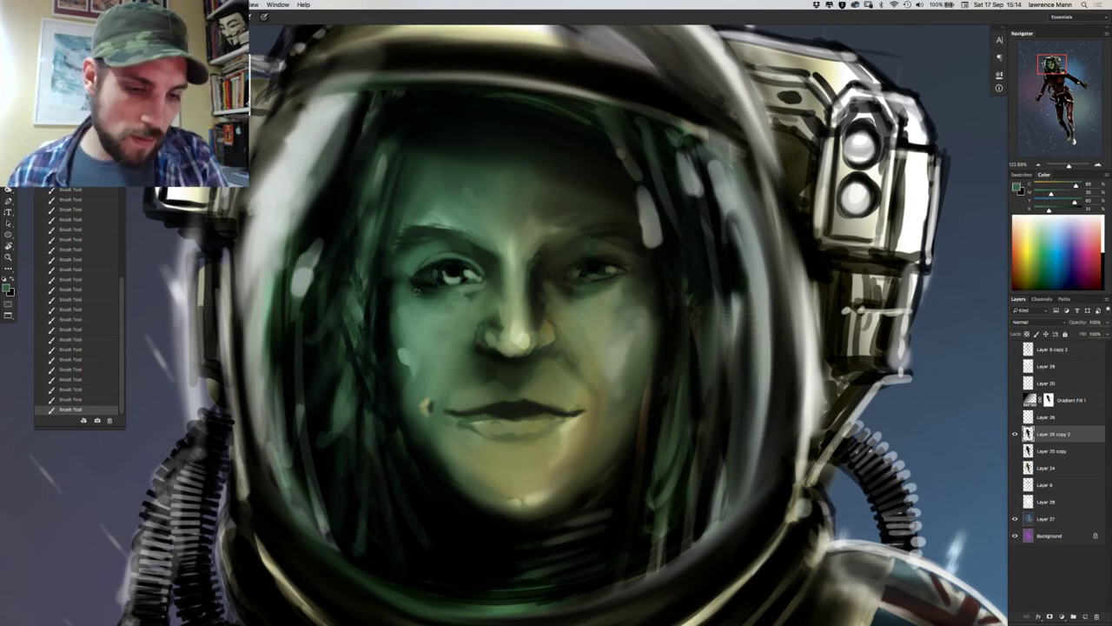
{"action": "left_click", "coordinate": [420, 288], "text": "alt"}
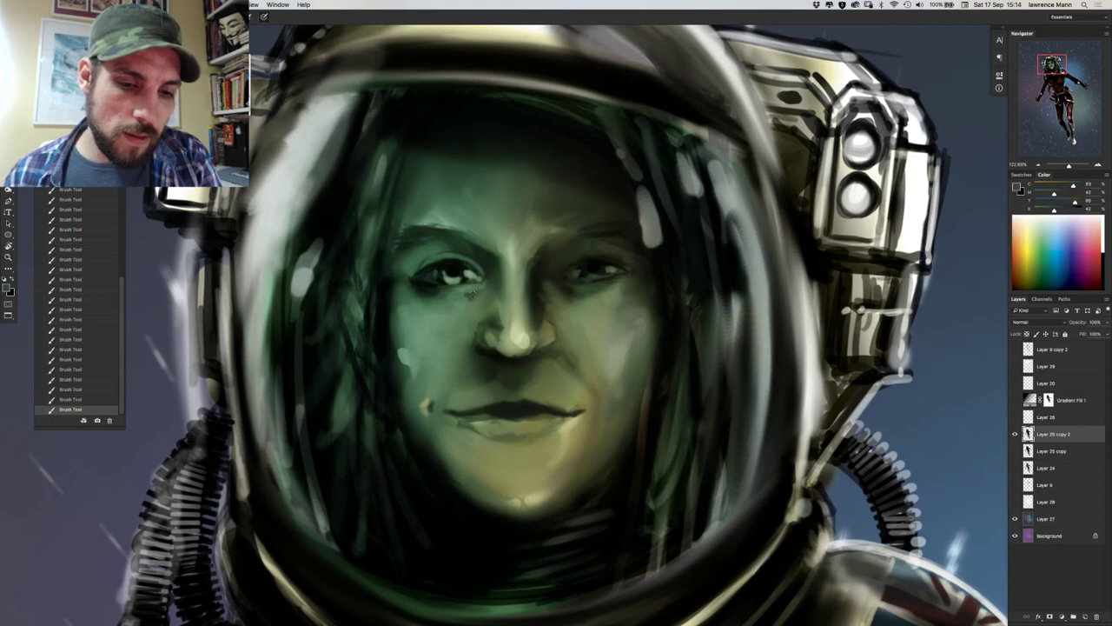
{"action": "left_click", "coordinate": [470, 295], "text": "alt"}
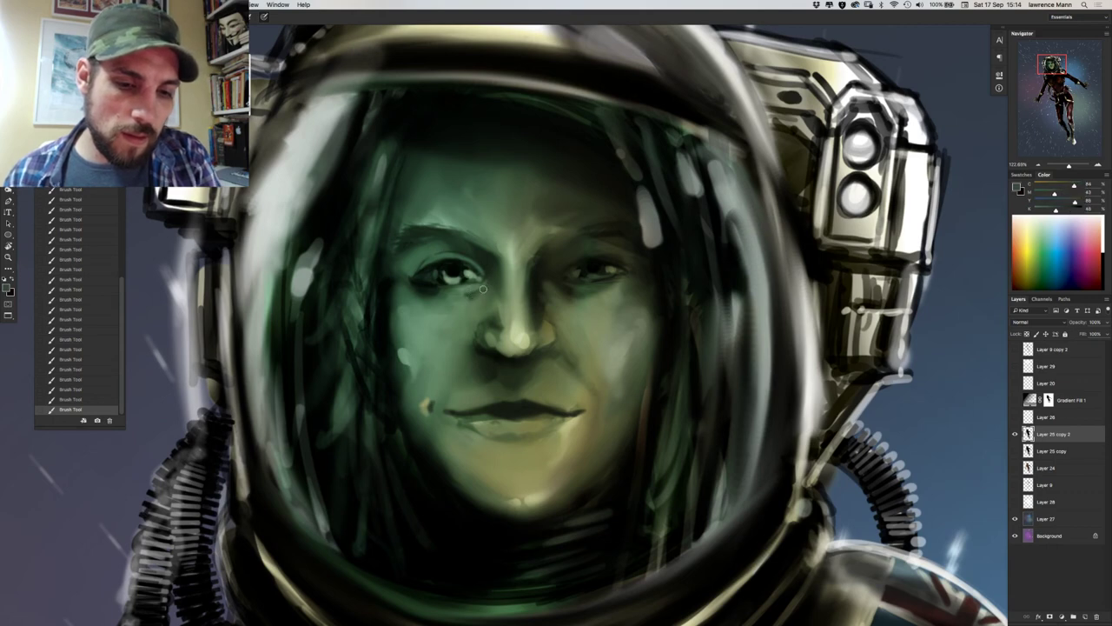
Sharpen the lash line and eyebrow shape of the left-hand eye with sampled dark and skin tones.
{"action": "left_click", "coordinate": [437, 269], "text": "alt"}
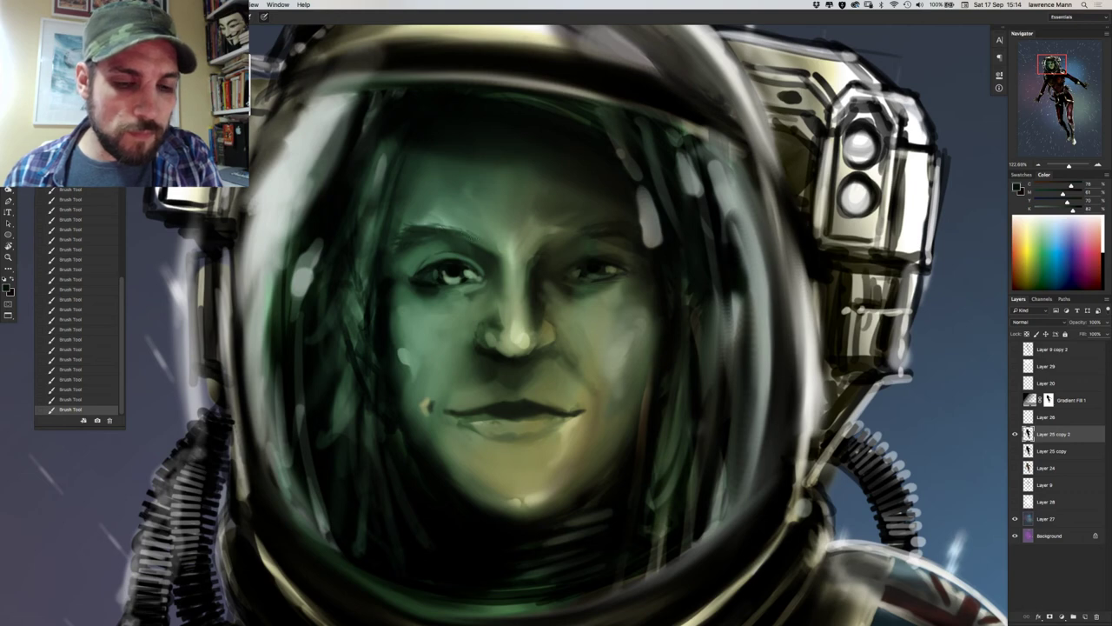
{"action": "left_click", "coordinate": [479, 244], "text": "alt"}
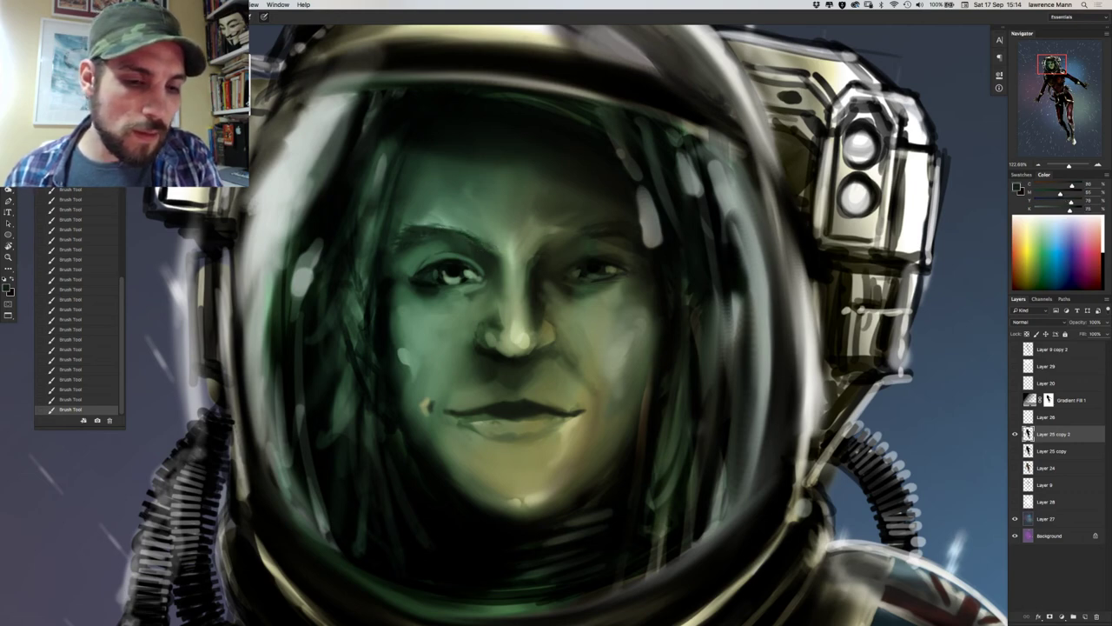
{"action": "left_click", "coordinate": [414, 219], "text": "alt"}
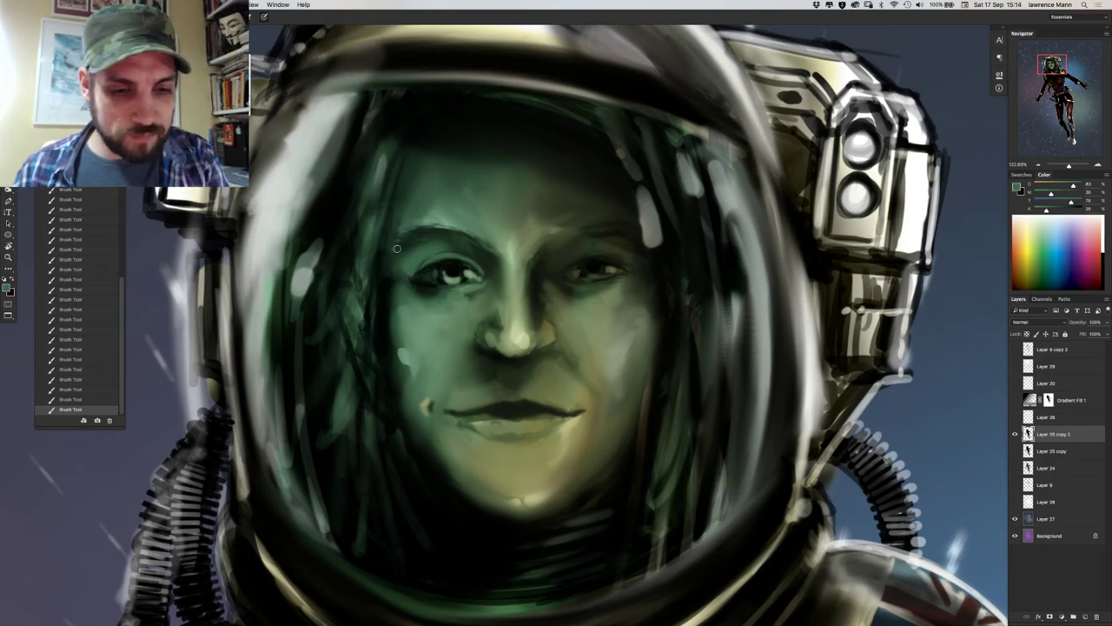
Adjust the brush size and refine the iris and white of the left-hand eye with tones sampled inside it.
{"action": "right_click", "coordinate": [462, 286]}
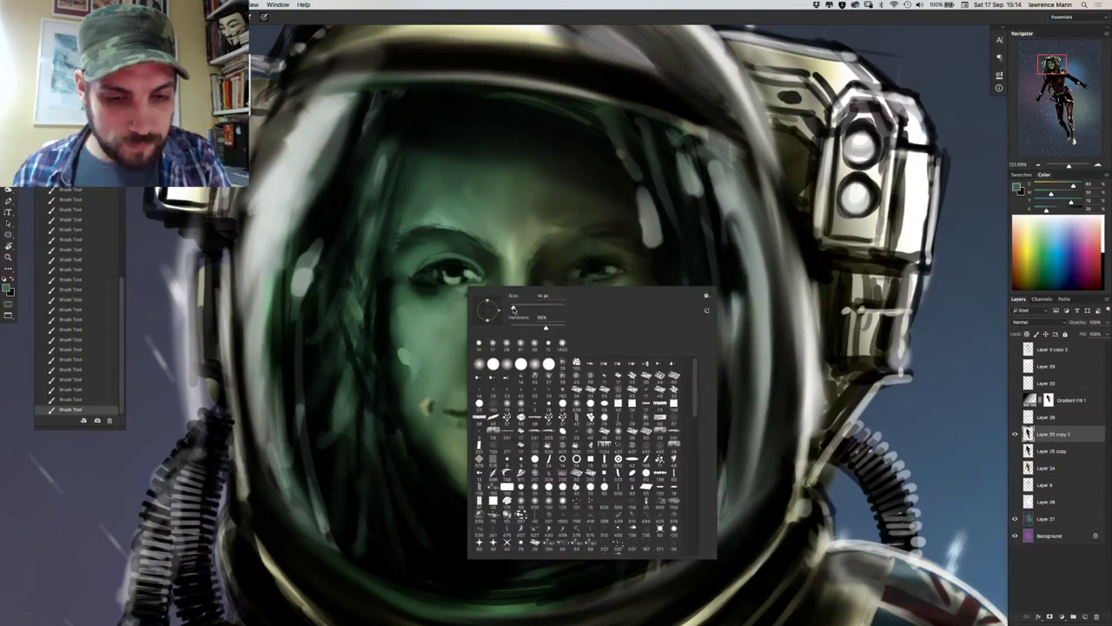
{"action": "left_click", "coordinate": [513, 310]}
{"action": "left_click", "coordinate": [446, 274], "text": "alt"}
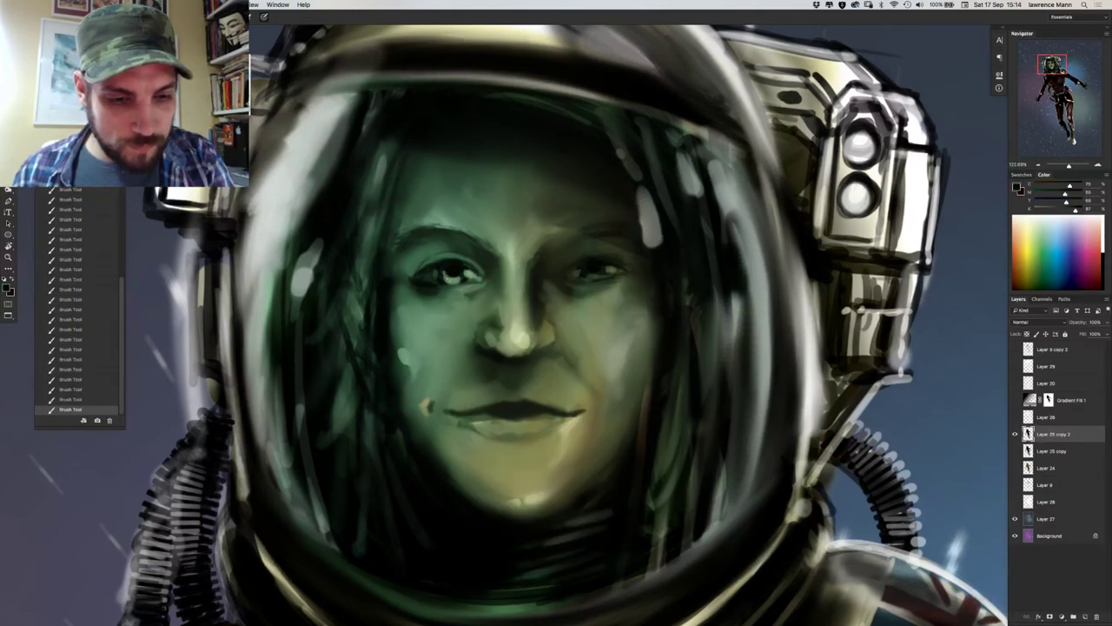
{"action": "left_click", "coordinate": [463, 275], "text": "alt"}
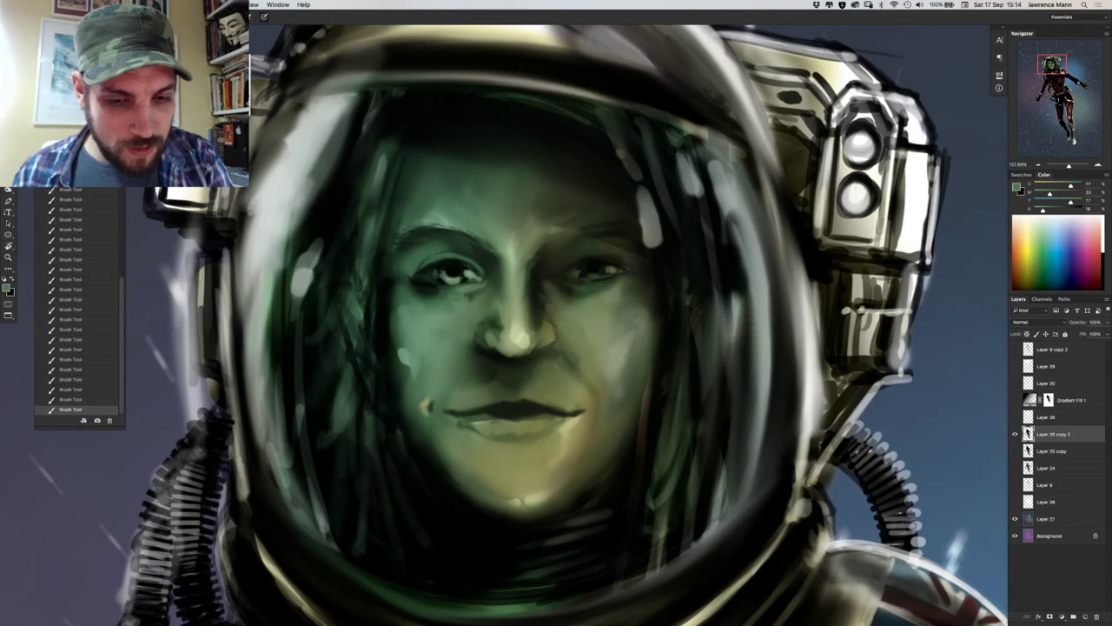
Define the outline of the left-hand nostril with dark tones sampled from the nose.
{"action": "left_click", "coordinate": [500, 326], "text": "alt"}
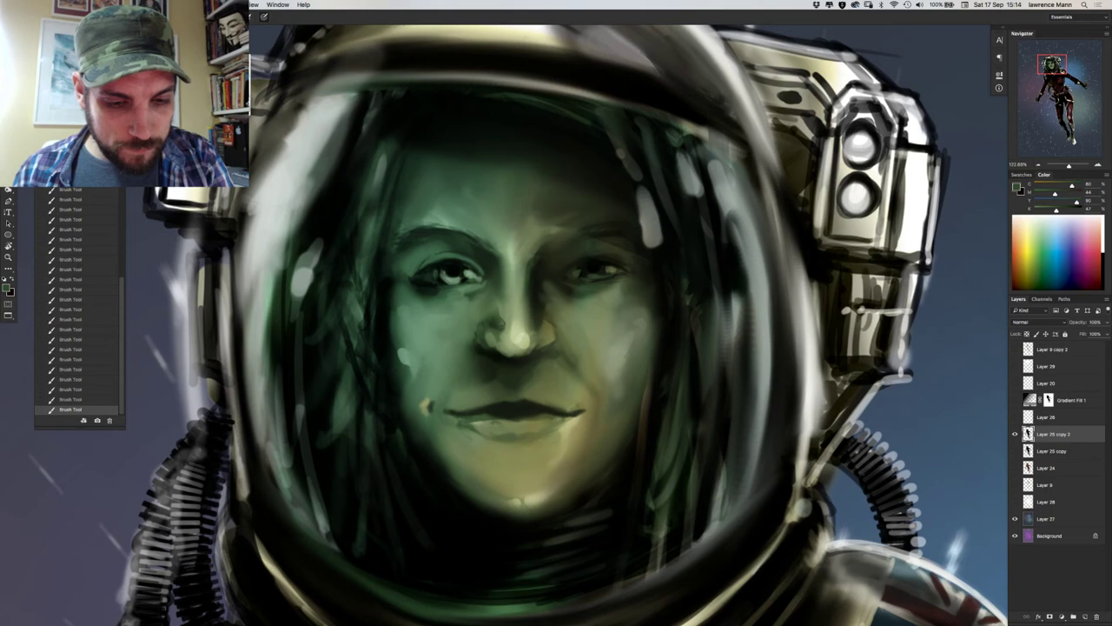
{"action": "left_click", "coordinate": [497, 351], "text": "alt"}
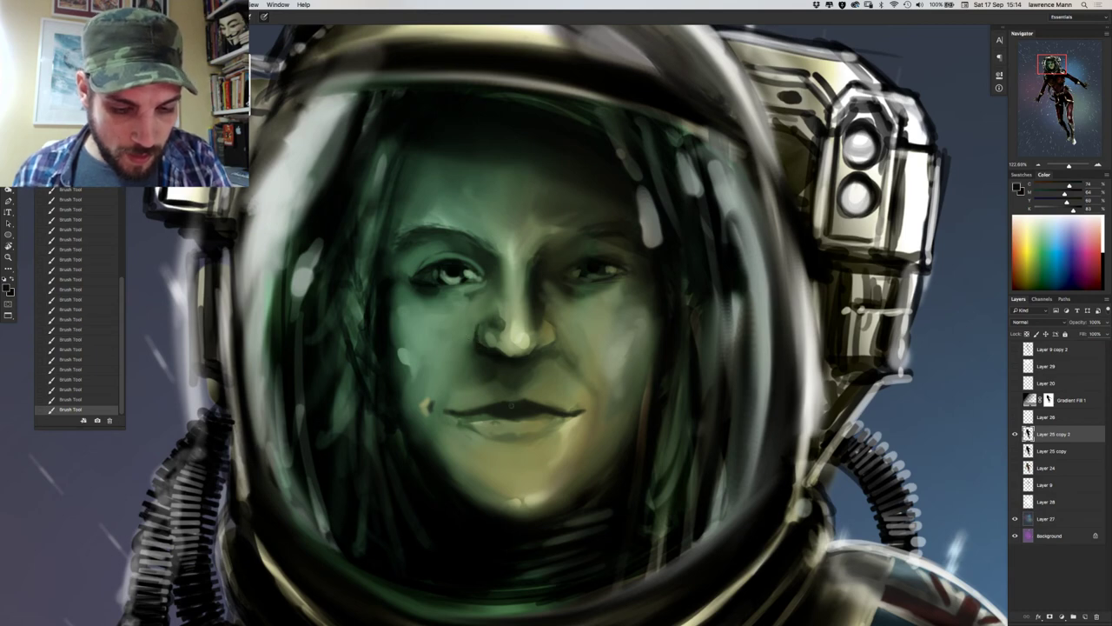
Refine the dark parting line at the centre of the lips with dark tones sampled from it.
{"action": "left_click", "coordinate": [515, 406], "text": "alt"}
{"action": "left_click", "coordinate": [513, 405], "text": "alt"}
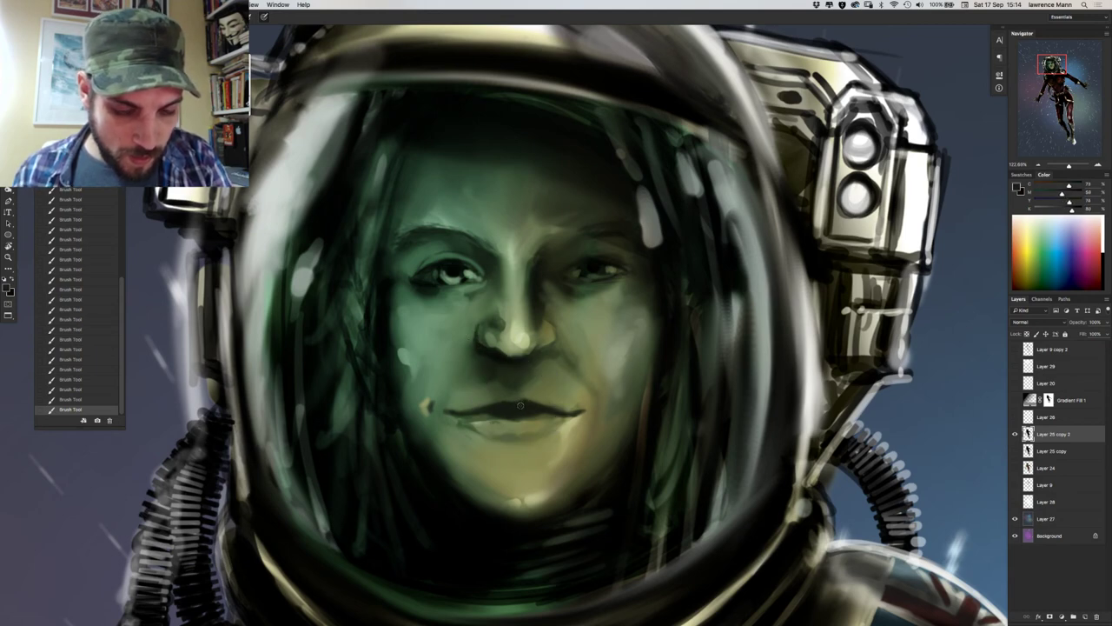
{"action": "left_click", "coordinate": [515, 404], "text": "alt"}
{"action": "left_click", "coordinate": [511, 405], "text": "alt"}
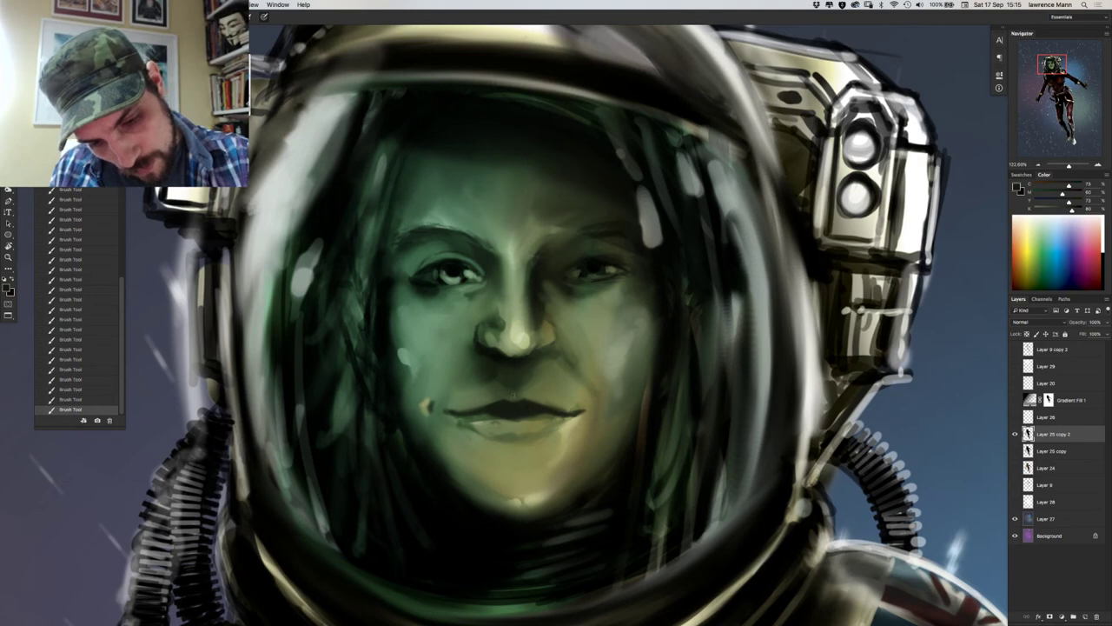
Shade the upper lip and touch up the lower lip toward its left-hand corner with sampled greens.
{"action": "left_click", "coordinate": [492, 405], "text": "alt"}
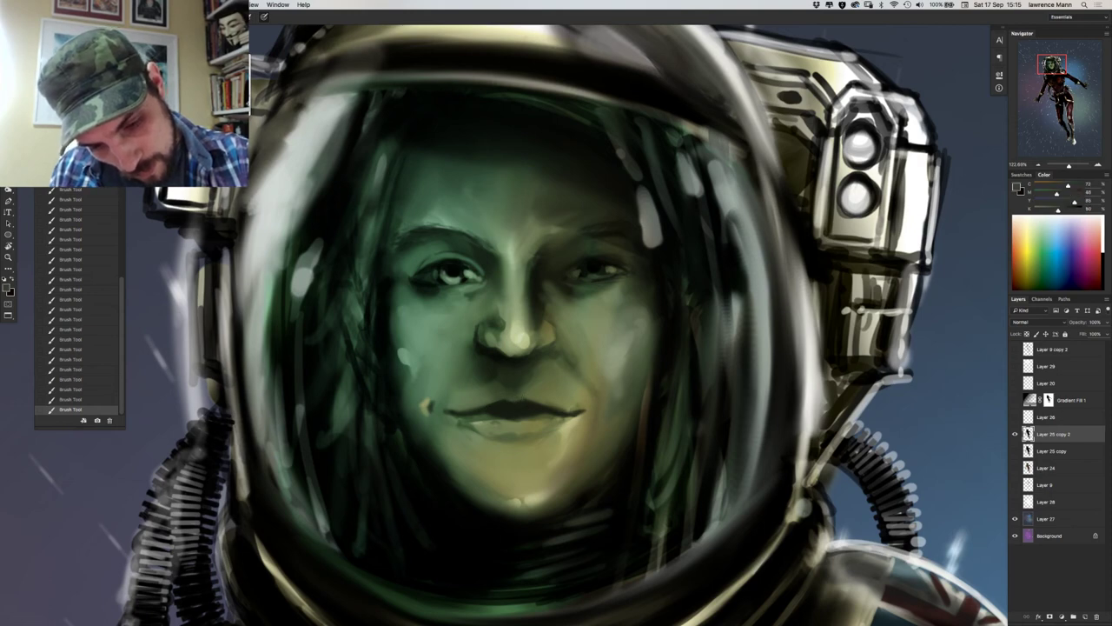
{"action": "left_click", "coordinate": [487, 399], "text": "alt"}
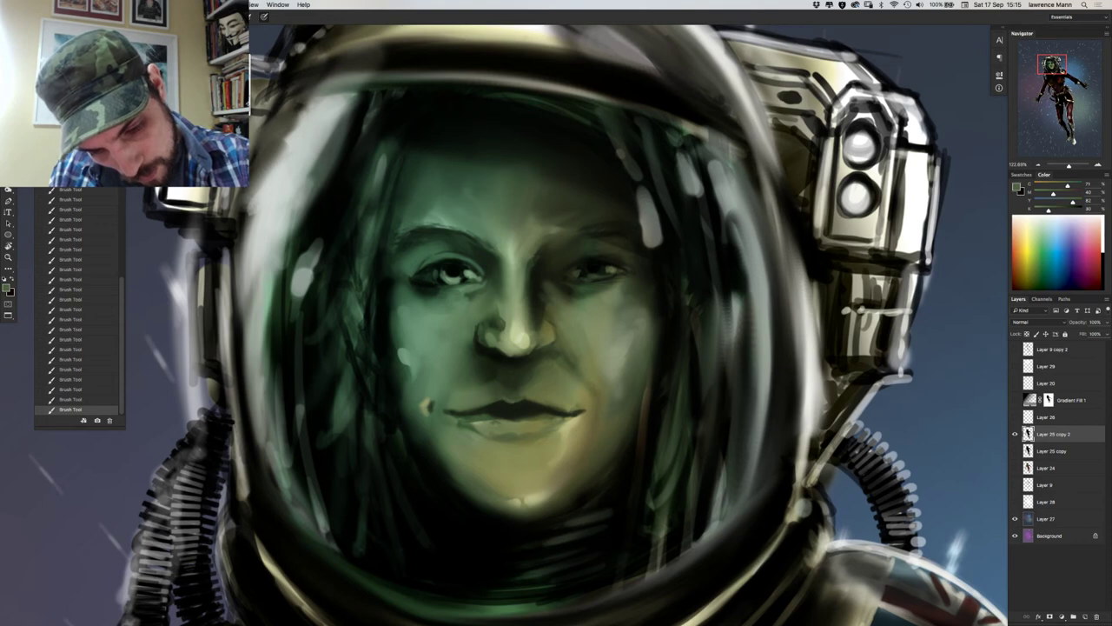
{"action": "left_click", "coordinate": [479, 425], "text": "alt"}
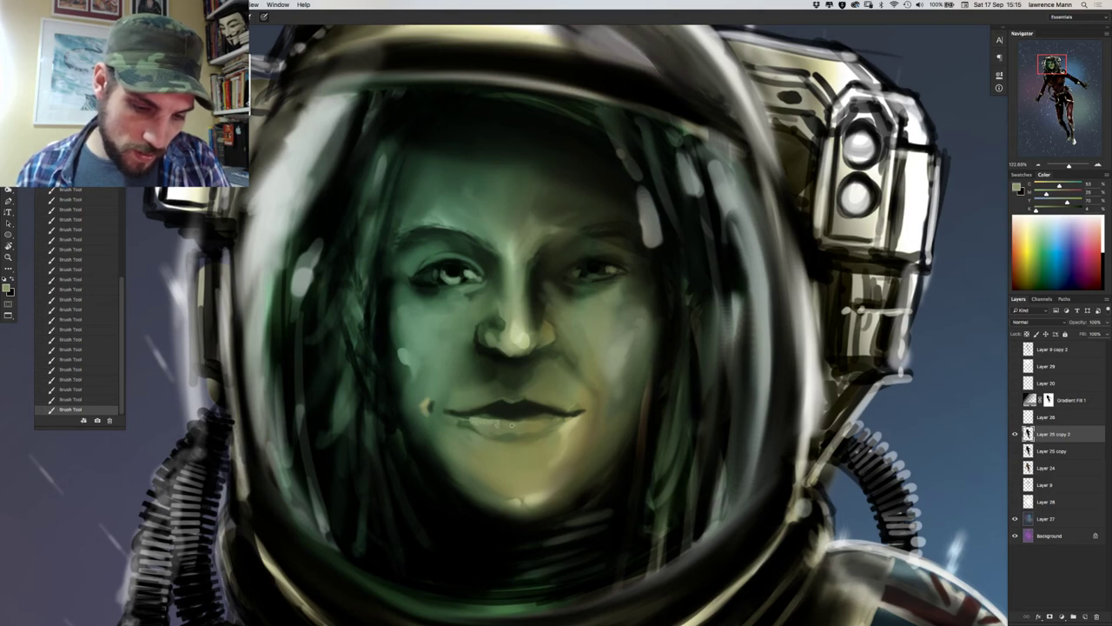
{"action": "left_click", "coordinate": [463, 425], "text": "alt"}
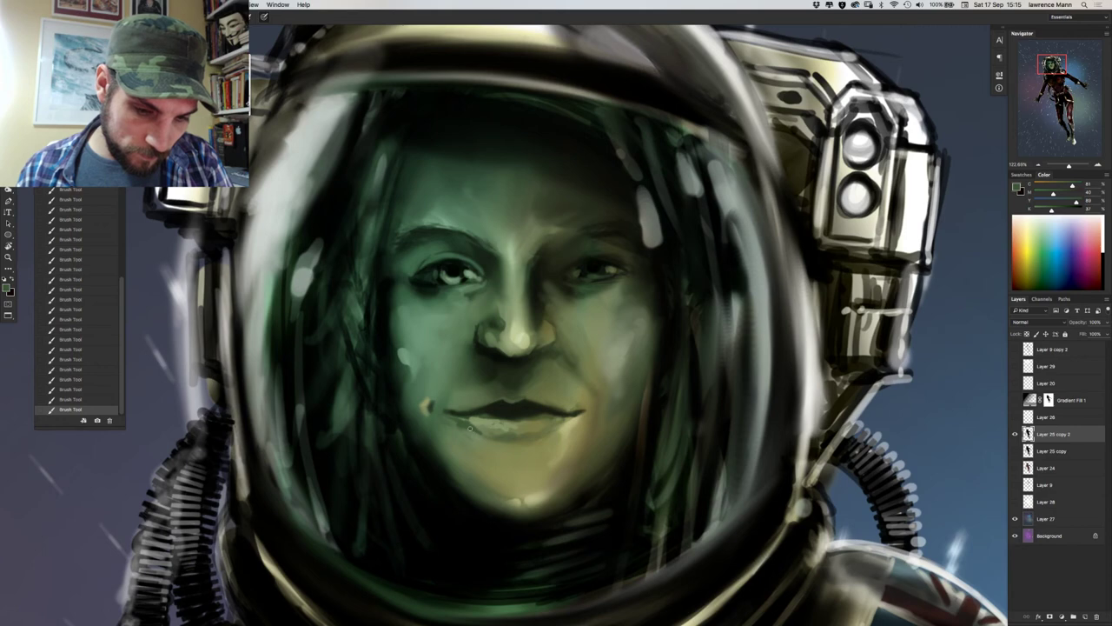
Adjust the brush size and darken the left-hand cheek edge over the pale highlight with shadow tones sampled around it.
{"action": "left_click", "coordinate": [398, 367], "text": "alt"}
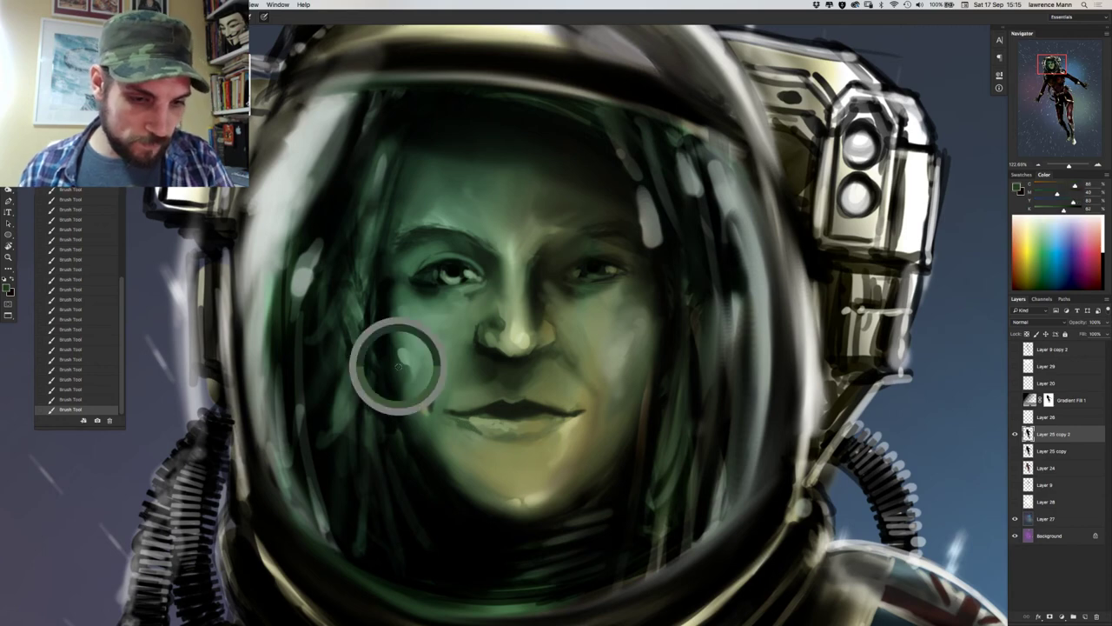
{"action": "right_click", "coordinate": [406, 368]}
{"action": "left_click", "coordinate": [465, 372]}
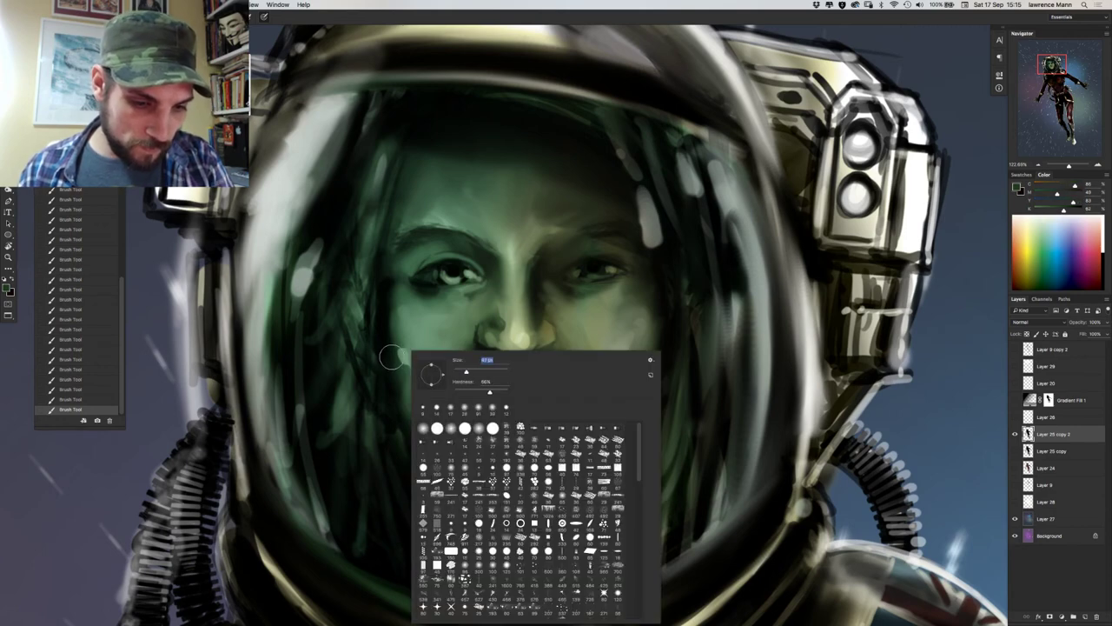
{"action": "left_click", "coordinate": [397, 355], "text": "alt"}
{"action": "mouse_move", "coordinate": [402, 365]}
{"action": "left_mouse_down"}
{"action": "mouse_move", "coordinate": [390, 356]}
{"action": "mouse_move", "coordinate": [394, 391]}
{"action": "left_mouse_up"}
{"action": "left_click", "coordinate": [383, 339], "text": "alt"}
{"action": "left_click", "coordinate": [394, 404], "text": "alt"}
{"action": "left_click", "coordinate": [398, 413], "text": "alt"}
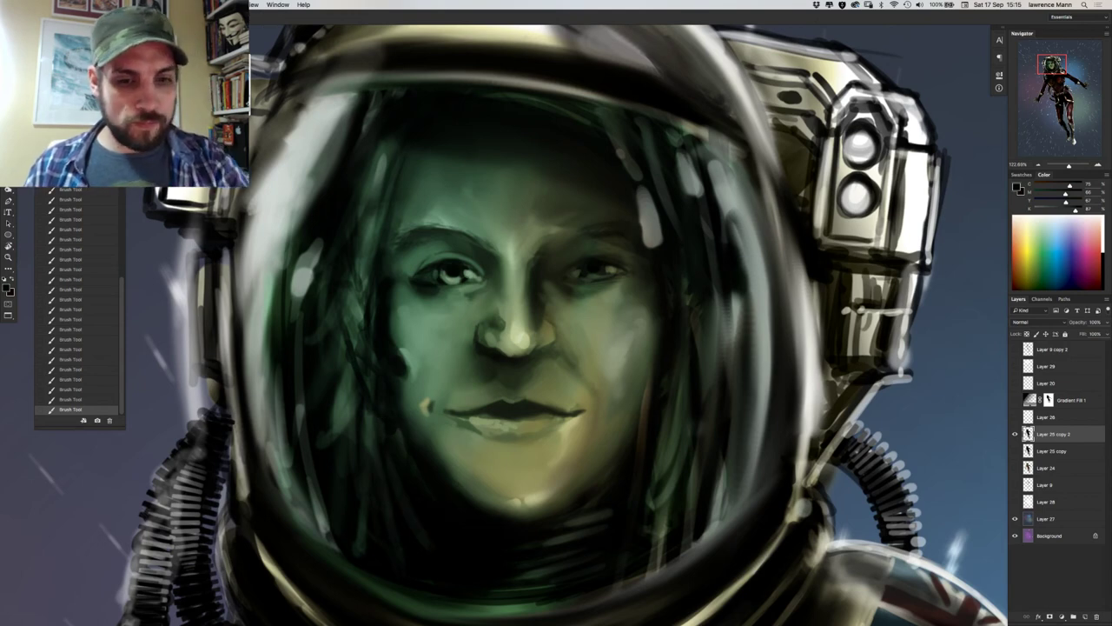
Try to mark a straight vertical line down the centre of the face with the Polygonal Lasso.
{"action": "left_click_drag", "start_coordinate": [518, 114], "coordinate": [518, 119]}
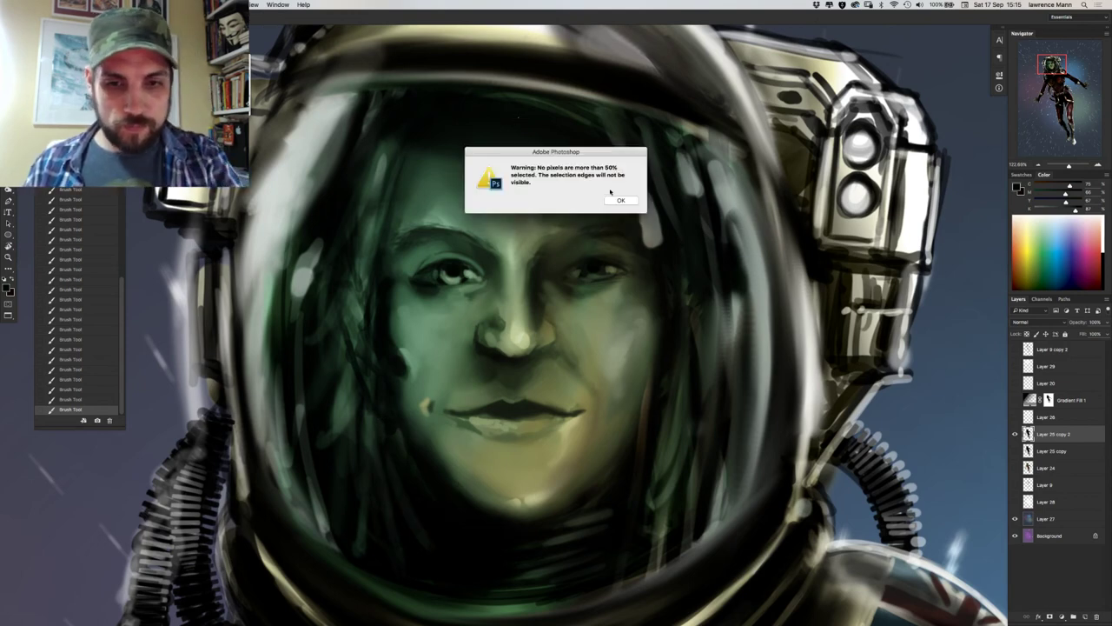
{"action": "left_click", "coordinate": [619, 199]}
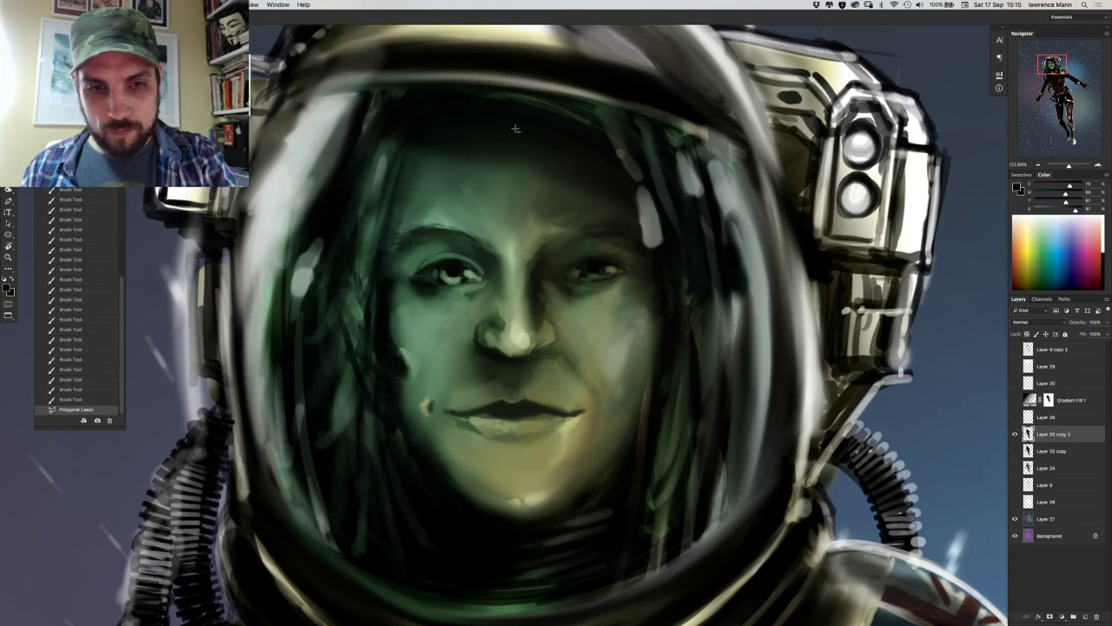
{"action": "left_click", "coordinate": [516, 128]}
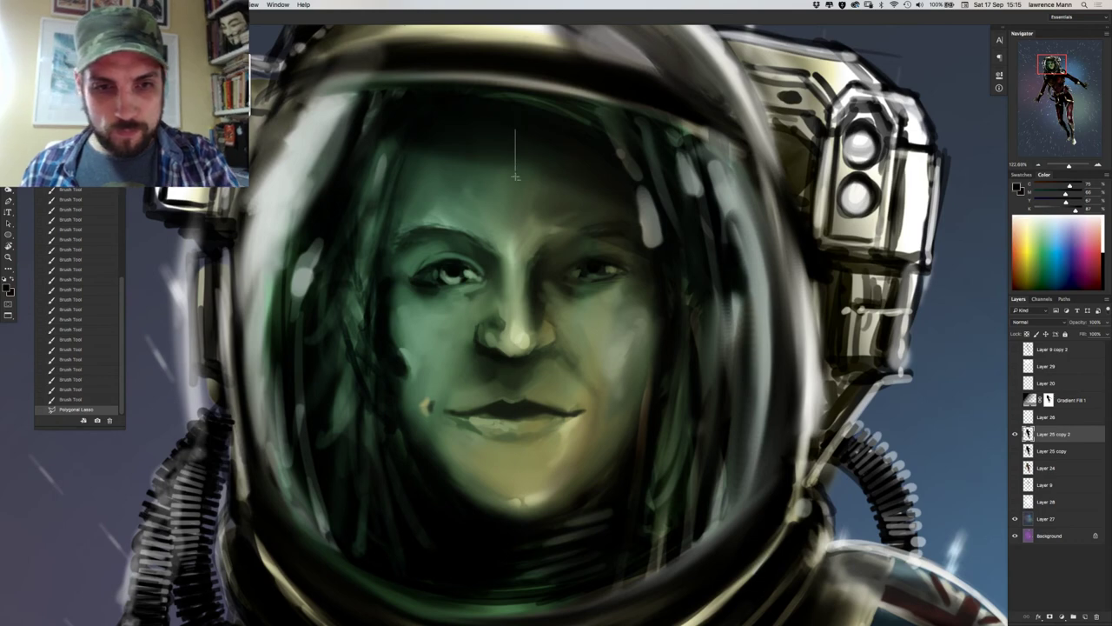
{"action": "double_click", "coordinate": [518, 565]}
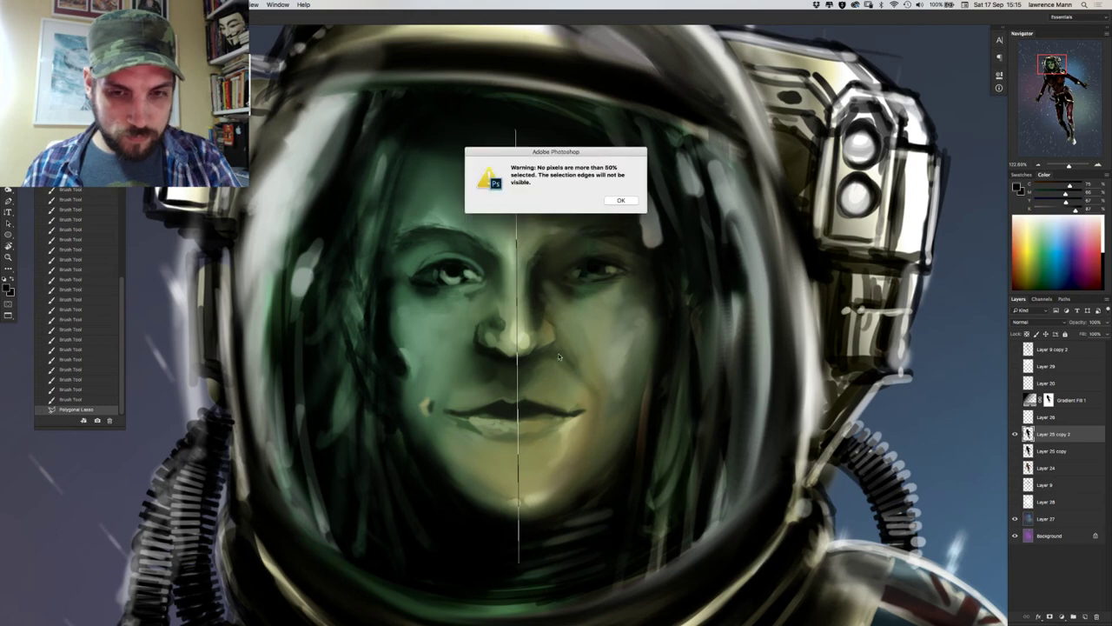
{"action": "key", "text": "Return"}
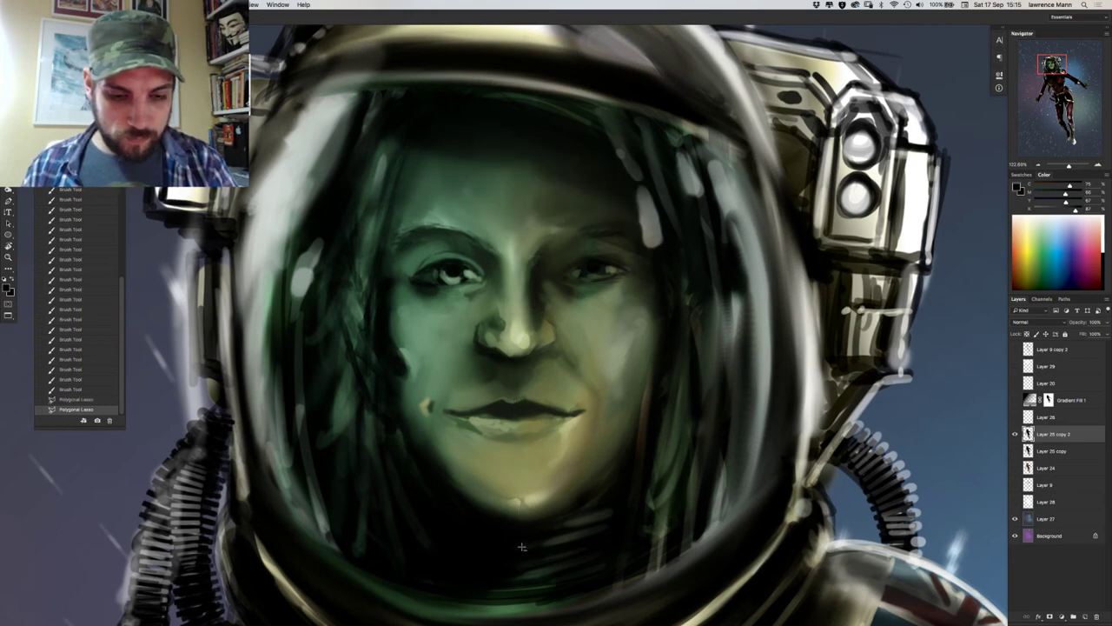
Try to select the left-hand half of the face with a four-cornered Polygonal Lasso outline.
{"action": "left_click", "coordinate": [521, 546]}
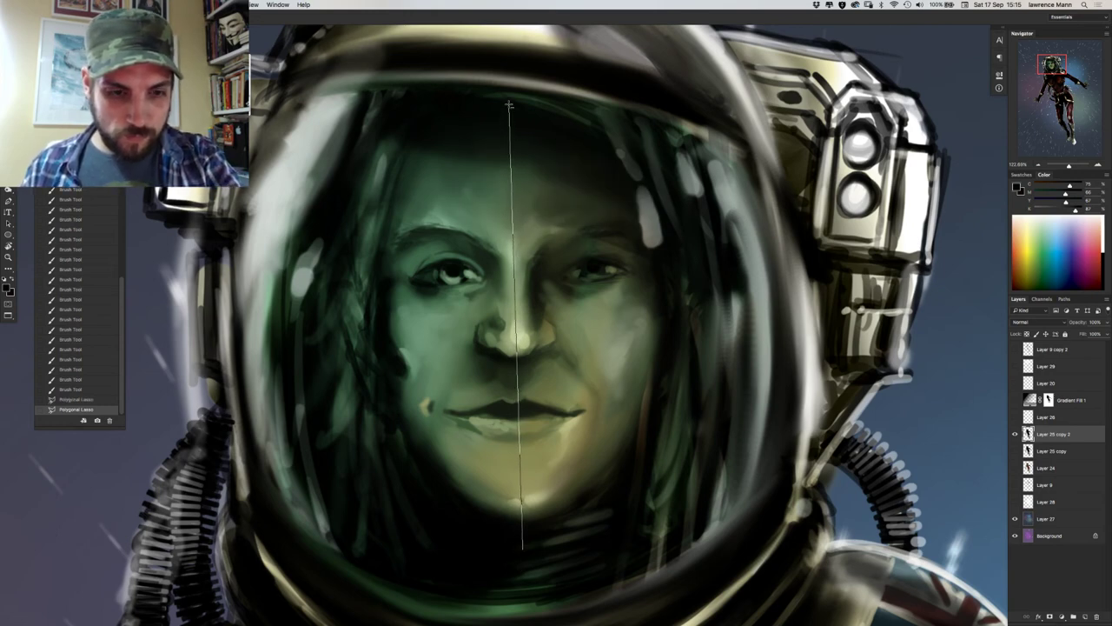
{"action": "left_click", "coordinate": [509, 104]}
{"action": "left_click", "coordinate": [361, 111]}
{"action": "left_click", "coordinate": [376, 521]}
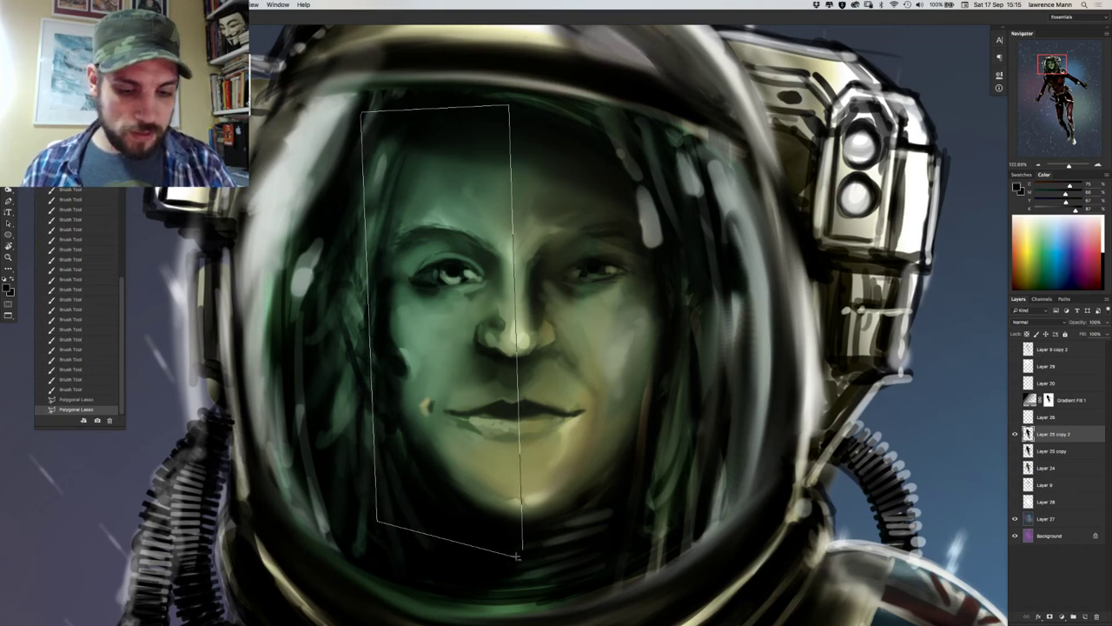
{"action": "left_click", "coordinate": [522, 549]}
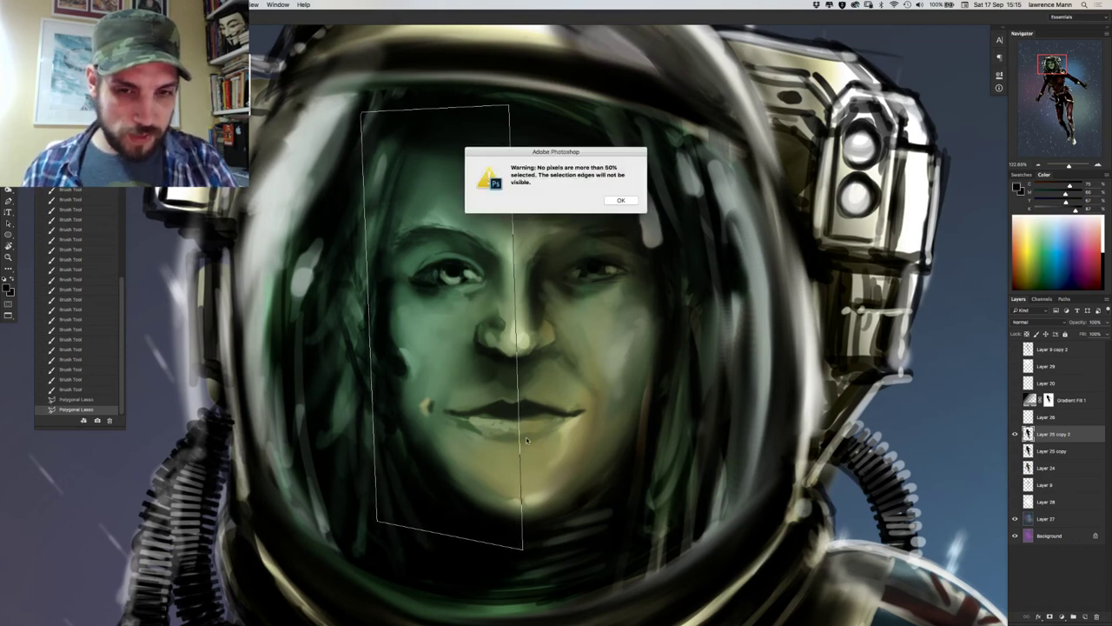
{"action": "left_click", "coordinate": [616, 202]}
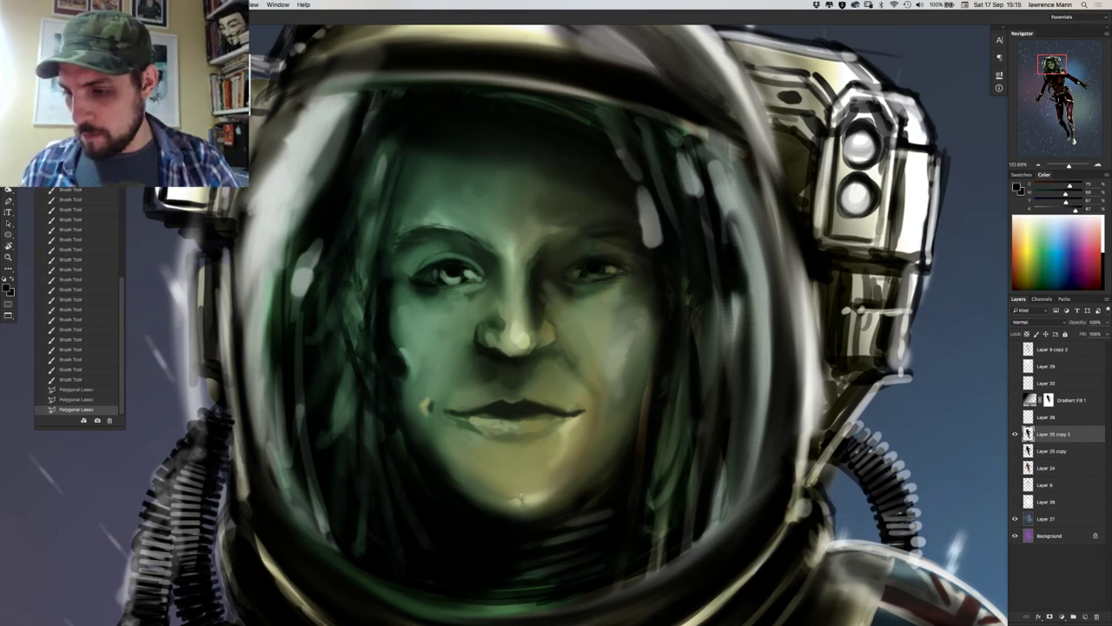
Try to select the left-hand half of the face with a lasso outline following its cheek and jaw.
{"action": "left_click", "coordinate": [515, 532]}
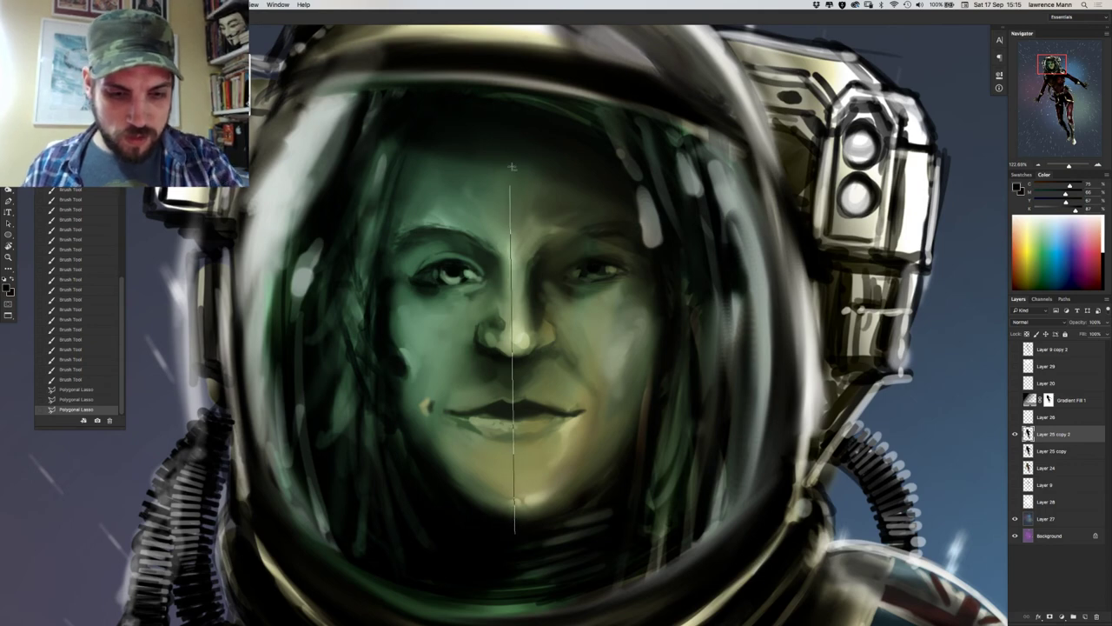
{"action": "left_click", "coordinate": [512, 108]}
{"action": "left_click", "coordinate": [423, 111]}
{"action": "left_click", "coordinate": [380, 235]}
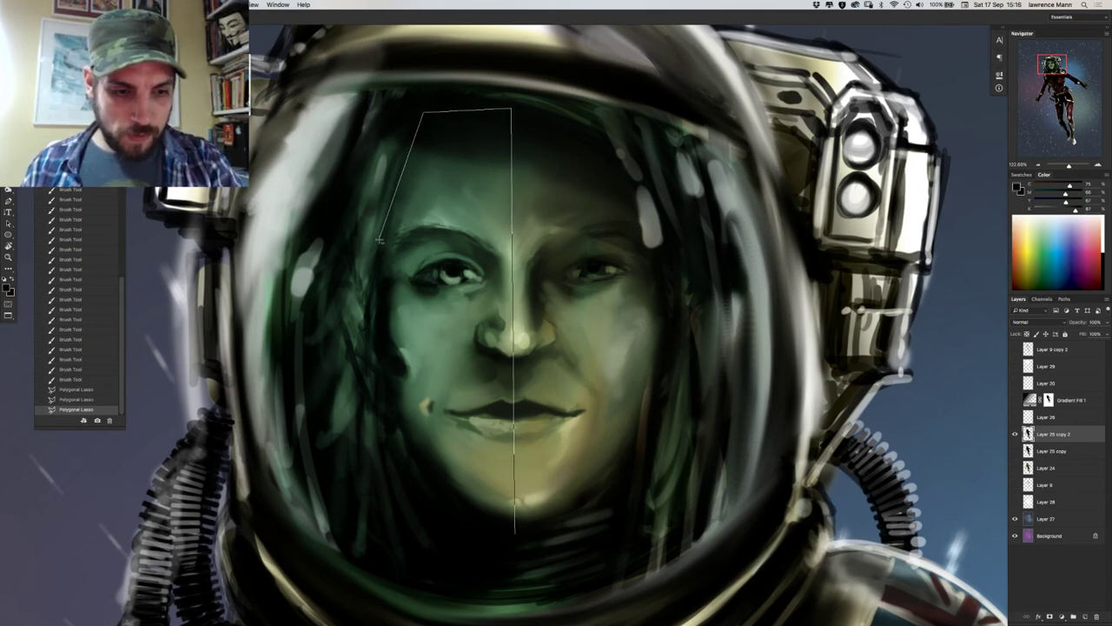
{"action": "left_click", "coordinate": [378, 391]}
{"action": "left_click", "coordinate": [447, 523]}
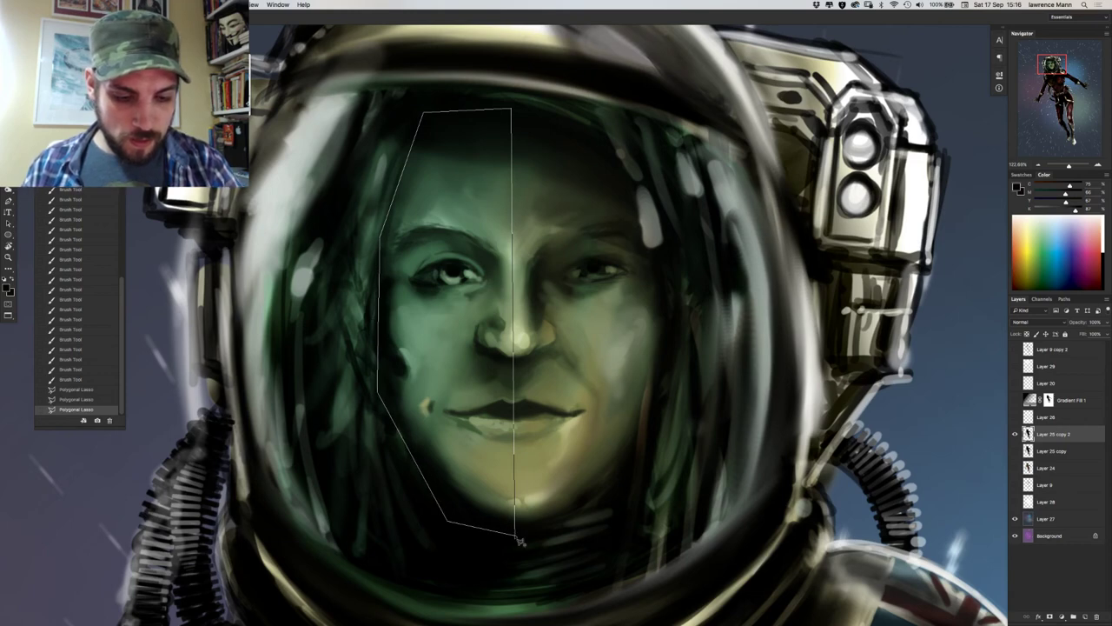
{"action": "left_click", "coordinate": [518, 537]}
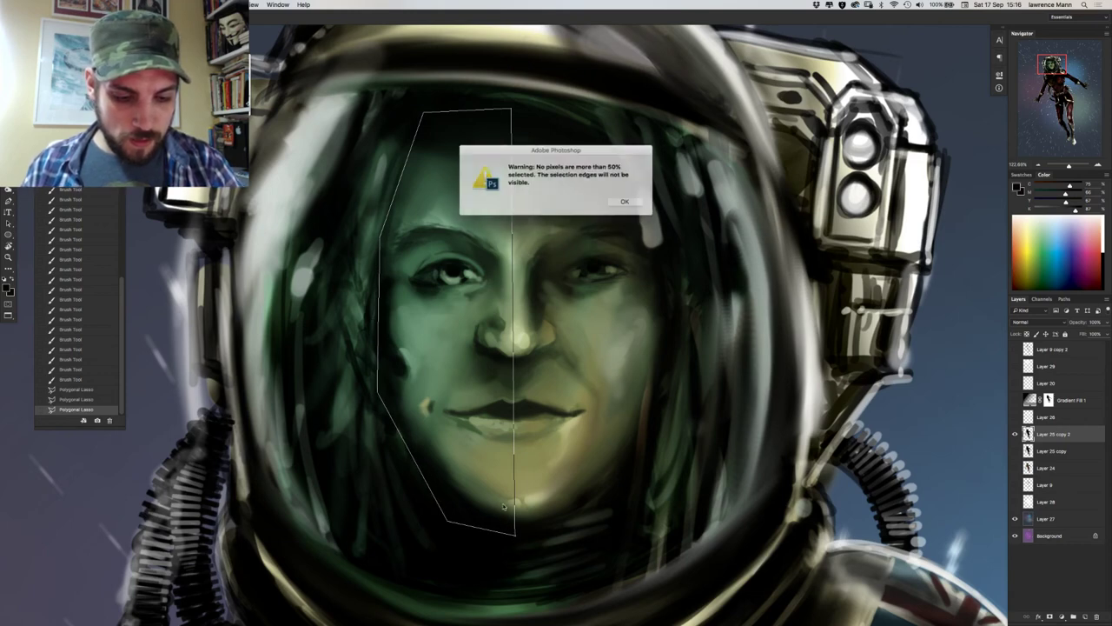
{"action": "left_click", "coordinate": [620, 201]}
Isolate Layer 25 copy 2 and restore the background layers to check the face's layer.
{"action": "left_click", "coordinate": [1015, 434], "text": "alt"}
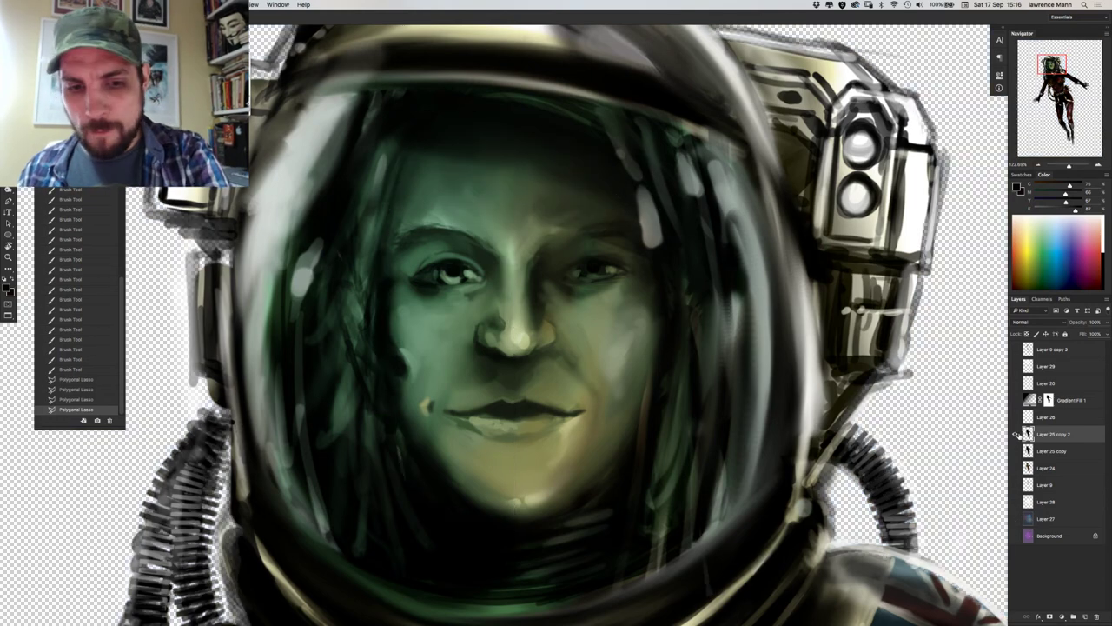
{"action": "left_click", "coordinate": [1015, 434], "text": "alt"}
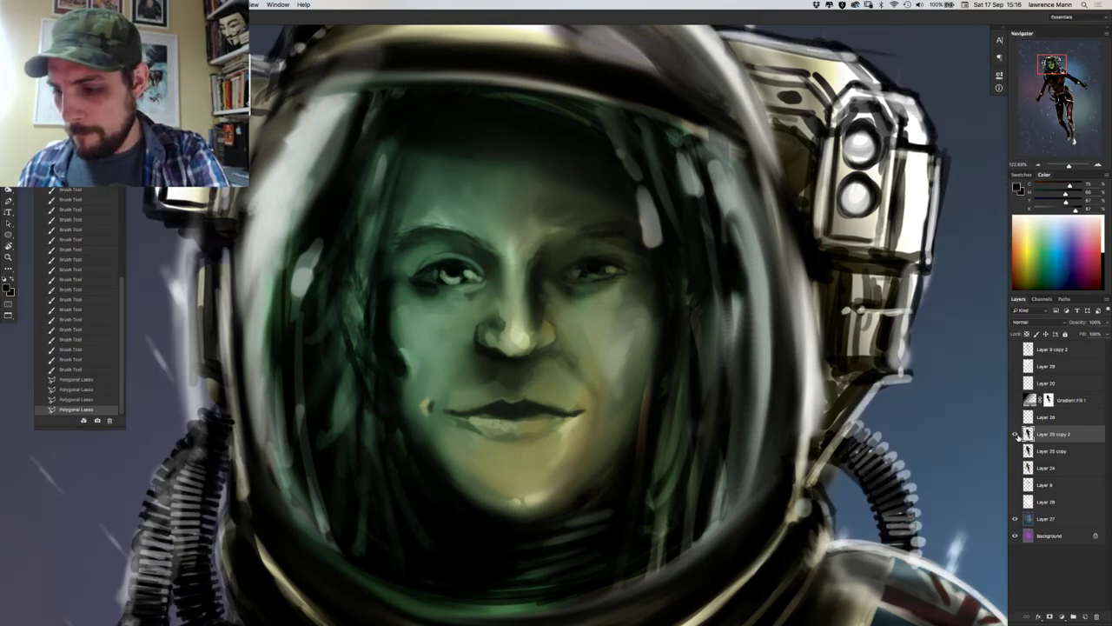
{"action": "left_click", "coordinate": [1017, 434], "text": "alt"}
{"action": "left_click", "coordinate": [1016, 434], "text": "alt"}
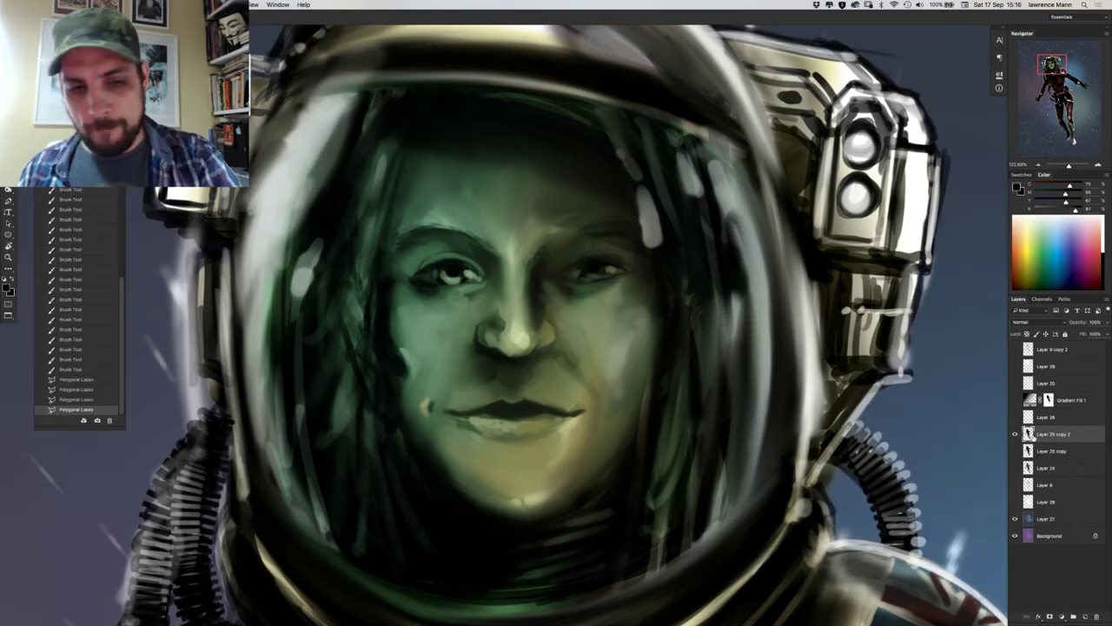
Try to lasso a wider area from the face's centre line out to the left-hand hair.
{"action": "left_click_drag", "start_coordinate": [509, 121], "coordinate": [517, 557]}
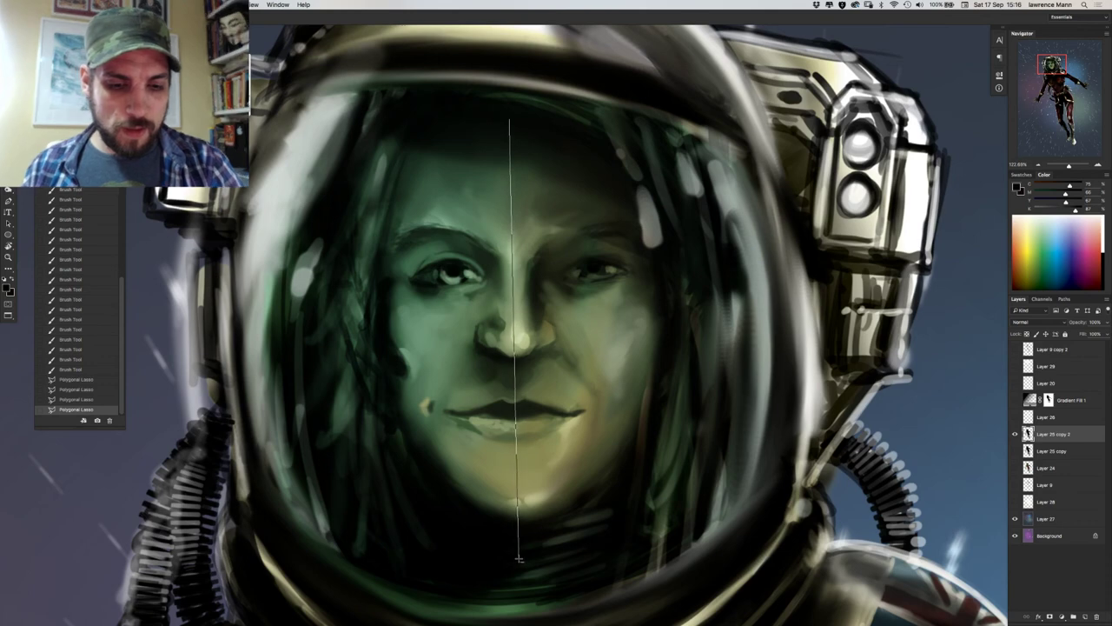
{"action": "left_click", "coordinate": [518, 556]}
{"action": "left_click", "coordinate": [332, 502]}
{"action": "double_click", "coordinate": [334, 97]}
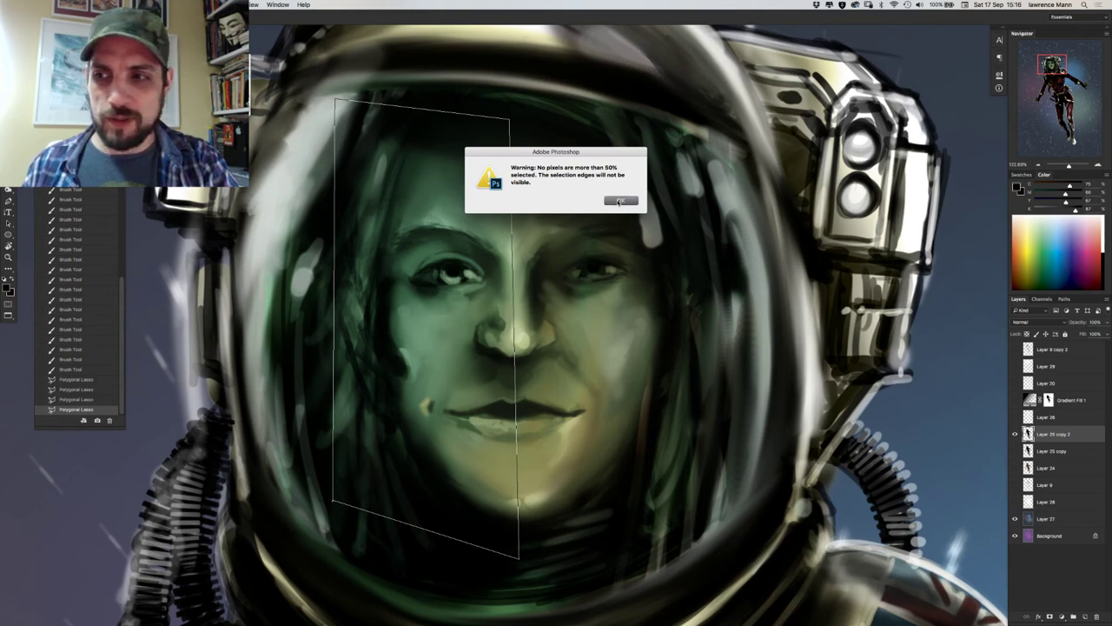
{"action": "left_click", "coordinate": [618, 201]}
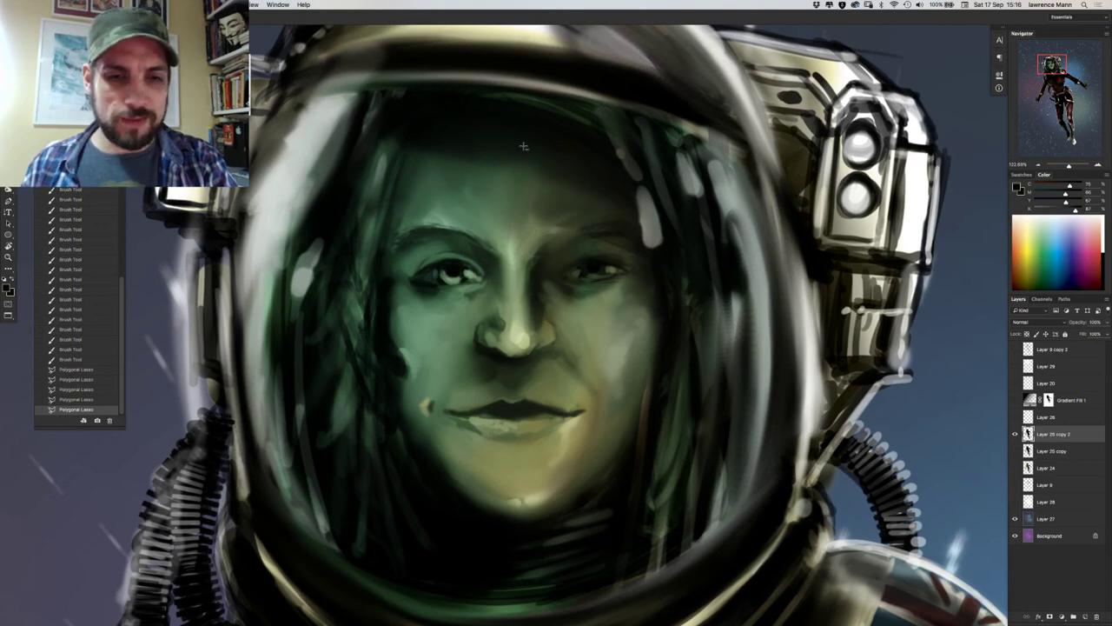
Try to select the left-hand half of the face with an Elliptical Marquee.
{"action": "key", "text": "m"}
{"action": "left_click_drag", "start_coordinate": [320, 69], "coordinate": [506, 536]}
{"action": "left_click", "coordinate": [611, 197]}
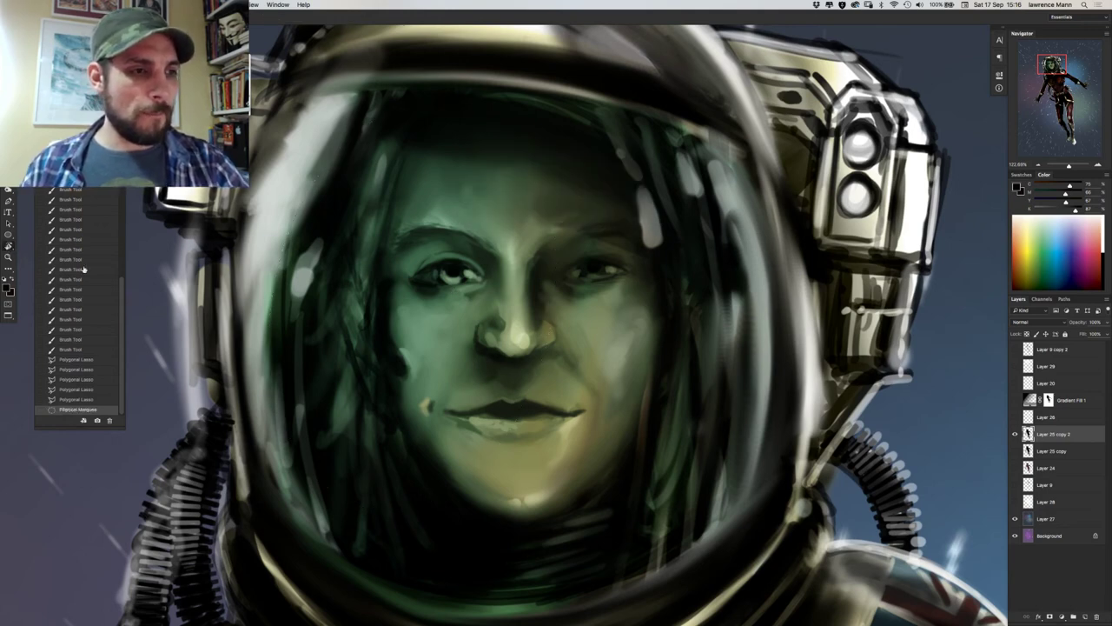
Select the whole face inside the visor with a Rectangular Marquee and paste a copy onto a new layer.
{"action": "scroll", "coordinate": [374, 338], "scroll_direction": "down", "scroll_amount": 1}
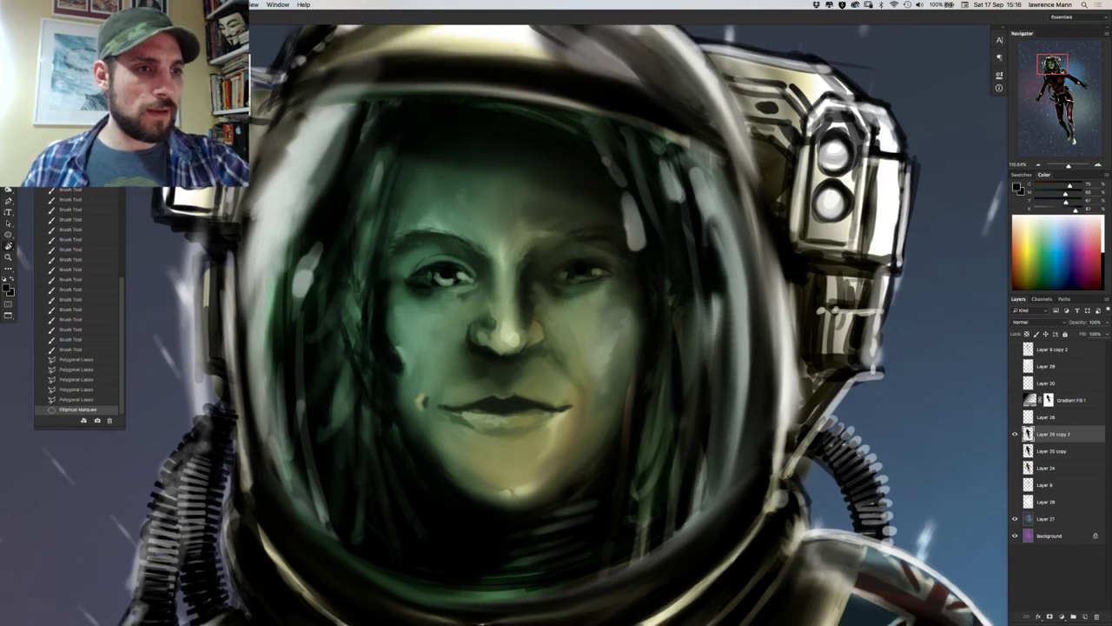
{"action": "key", "text": "m"}
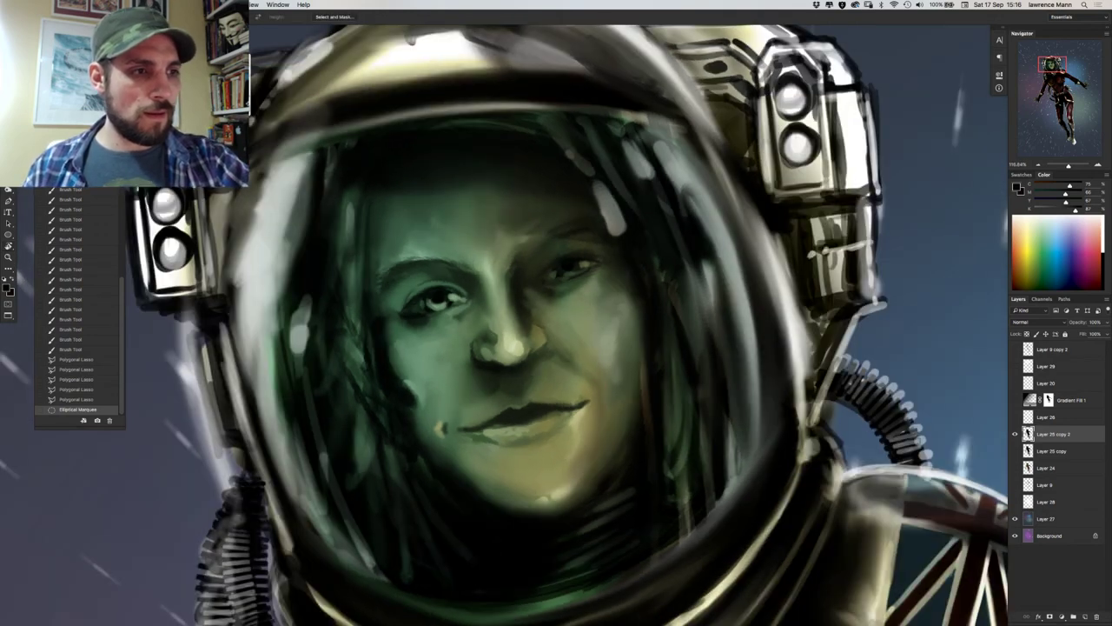
{"action": "left_click_drag", "start_coordinate": [304, 112], "coordinate": [671, 581]}
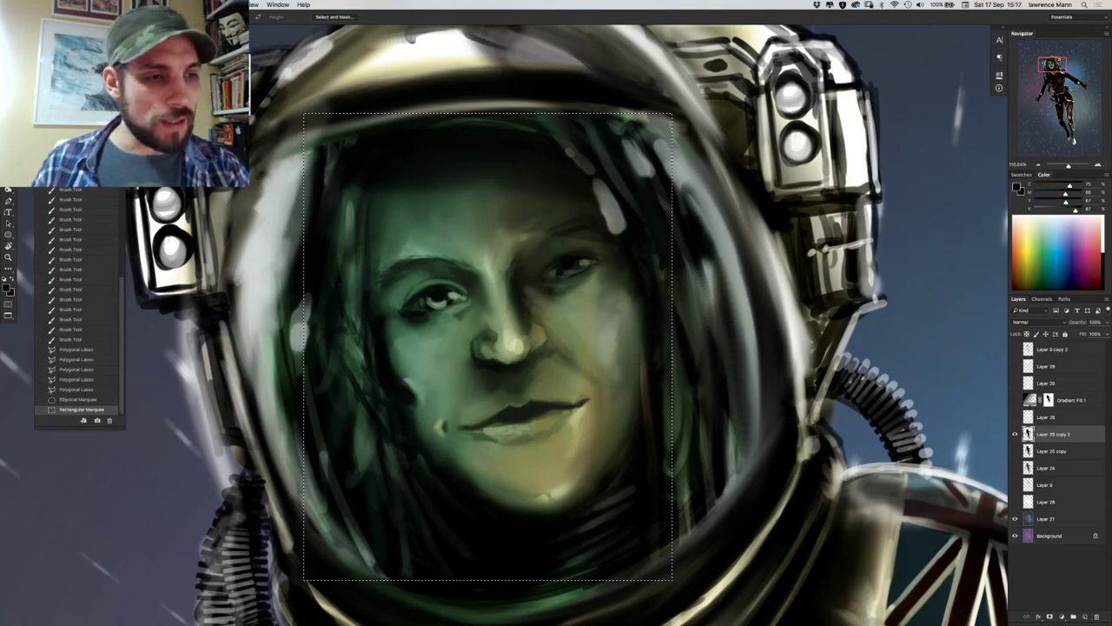
{"action": "key", "text": "super+v"}
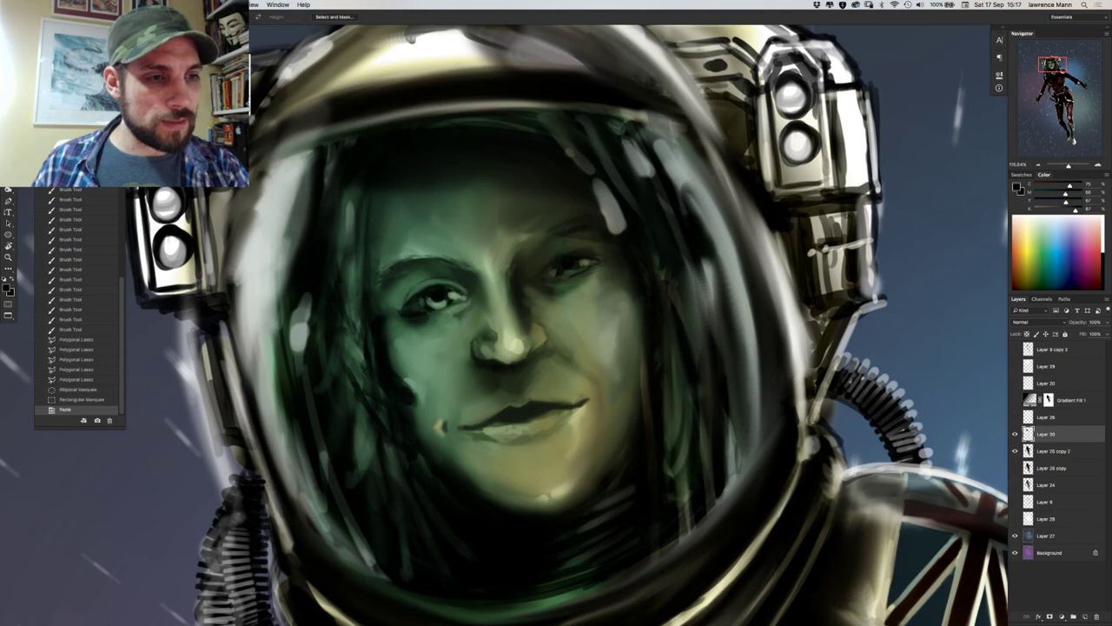
Flip the pasted face copy horizontally, rotate it clockwise to counter the head's tilt, and place it beside the original face.
{"action": "key", "text": "super+t"}
{"action": "right_click", "coordinate": [393, 205]}
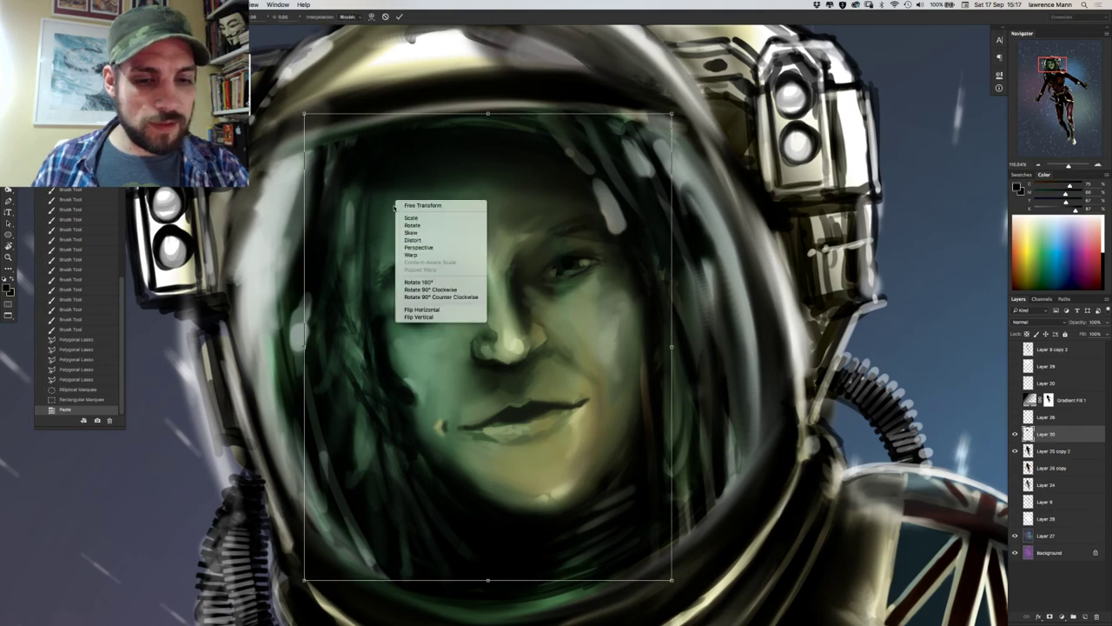
{"action": "left_click", "coordinate": [421, 310]}
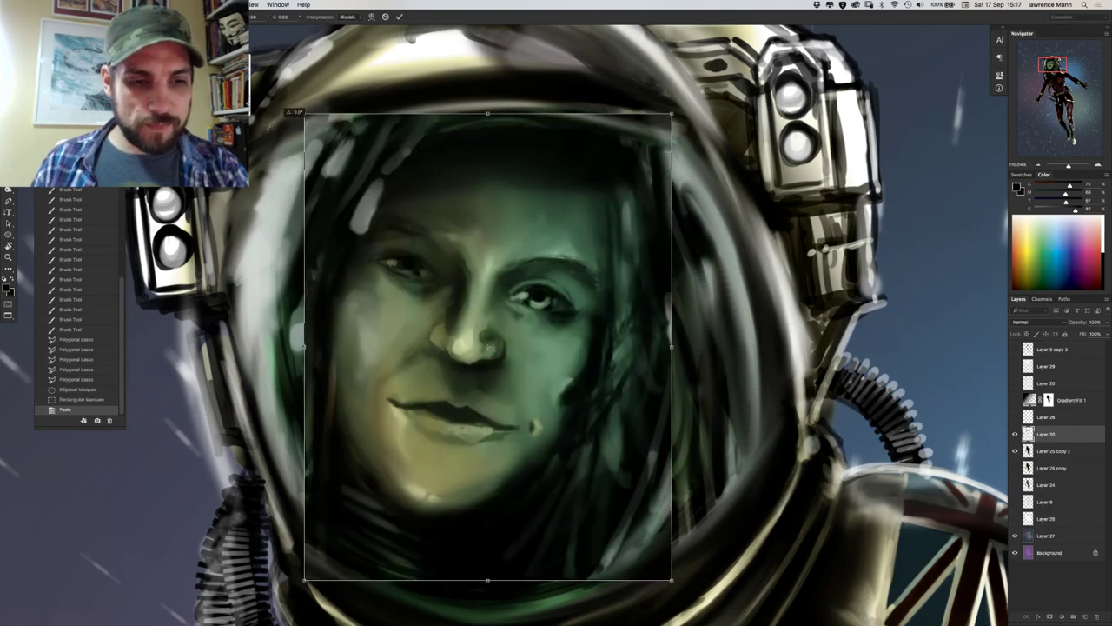
{"action": "left_click_drag", "start_coordinate": [299, 111], "coordinate": [624, 275]}
{"action": "left_click_drag", "start_coordinate": [494, 301], "coordinate": [527, 221]}
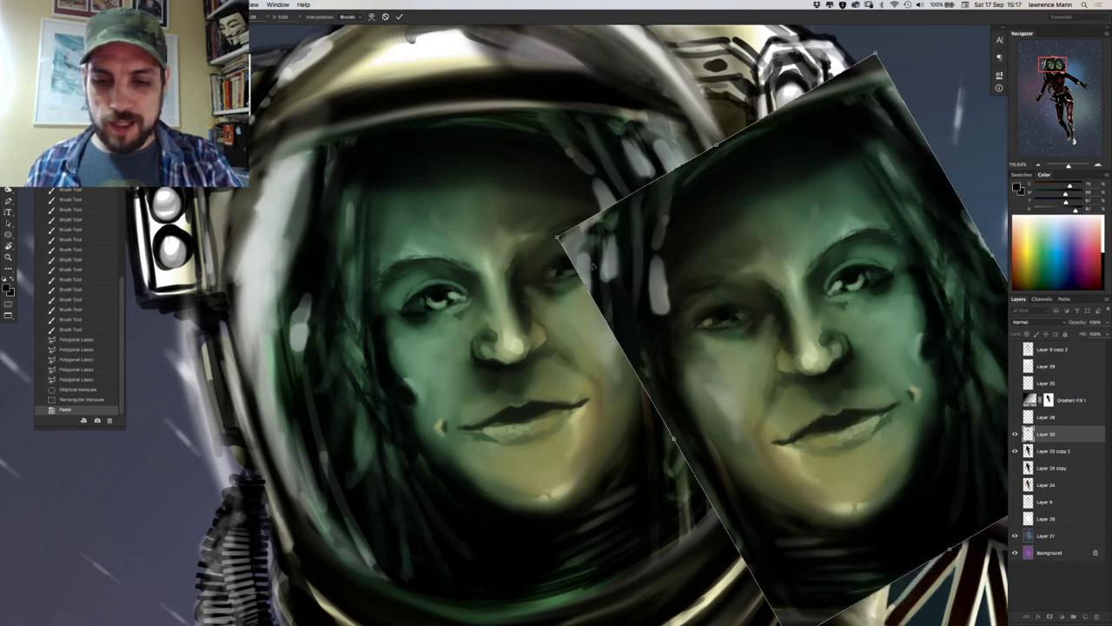
{"action": "key", "text": "Return"}
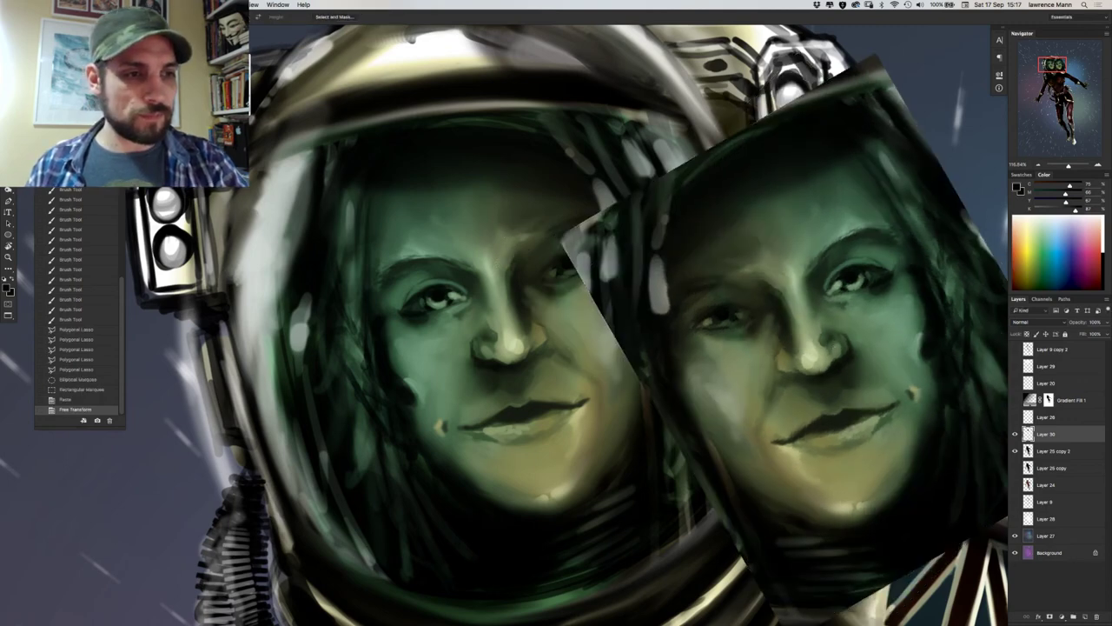
Set the mirrored face layer to 50% opacity and align its eyes, nose and mouth over the original face.
{"action": "key", "text": "5"}
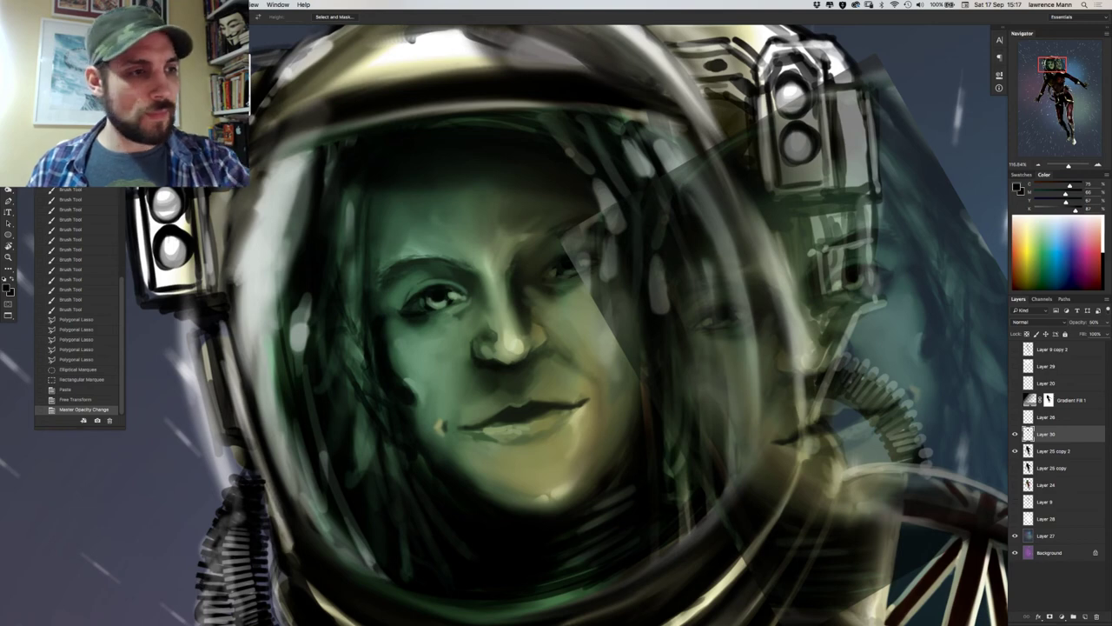
{"action": "key", "text": "v"}
{"action": "left_click_drag", "start_coordinate": [540, 341], "coordinate": [409, 320]}
{"action": "mouse_move", "coordinate": [441, 353]}
{"action": "left_mouse_down"}
{"action": "mouse_move", "coordinate": [450, 341]}
{"action": "mouse_move", "coordinate": [436, 344]}
{"action": "mouse_move", "coordinate": [435, 361]}
{"action": "left_mouse_up"}
{"action": "key", "text": "ctrl+t"}
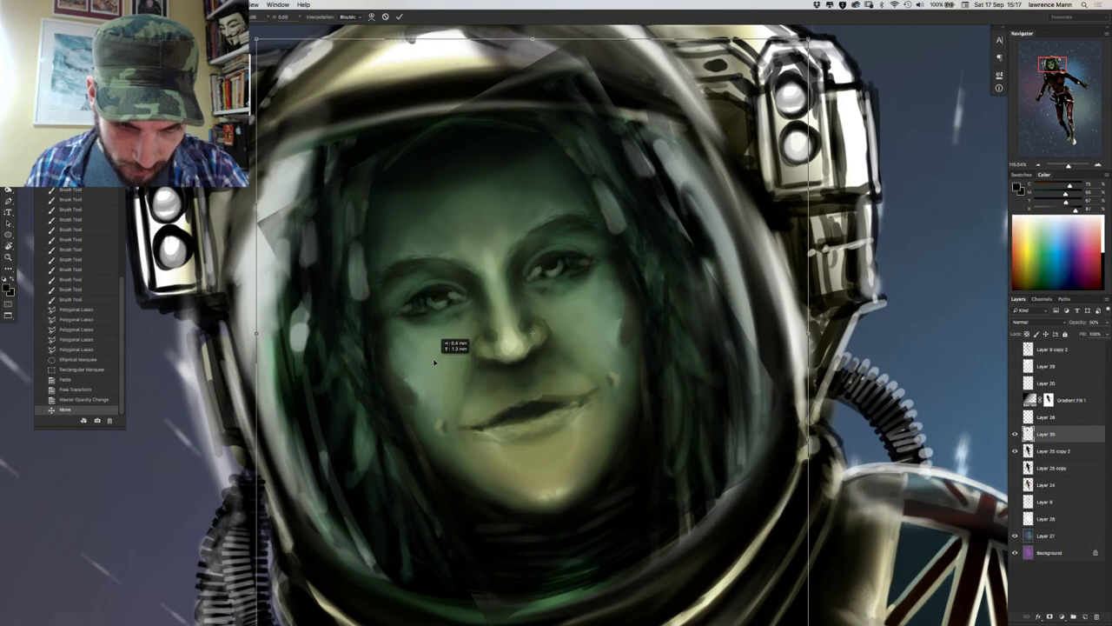
{"action": "left_click_drag", "start_coordinate": [434, 362], "coordinate": [435, 362]}
{"action": "key", "text": "Return"}
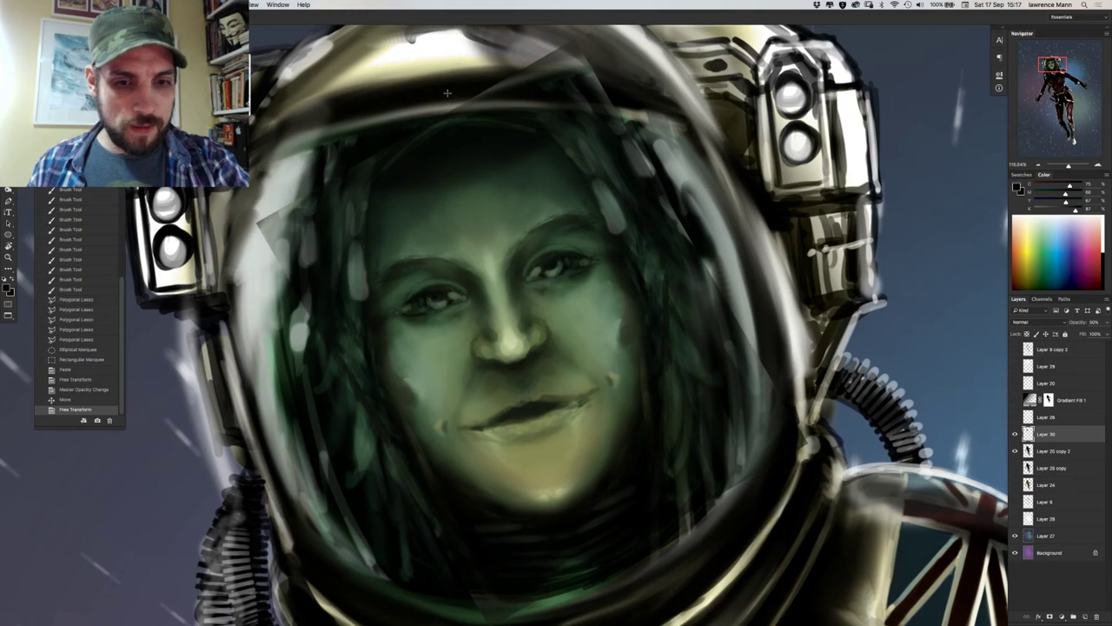
Lasso the mirrored copy's left-hand half and the surplus around its face outline, delete that area from the layer, and deselect.
{"action": "left_click_drag", "start_coordinate": [452, 120], "coordinate": [452, 207]}
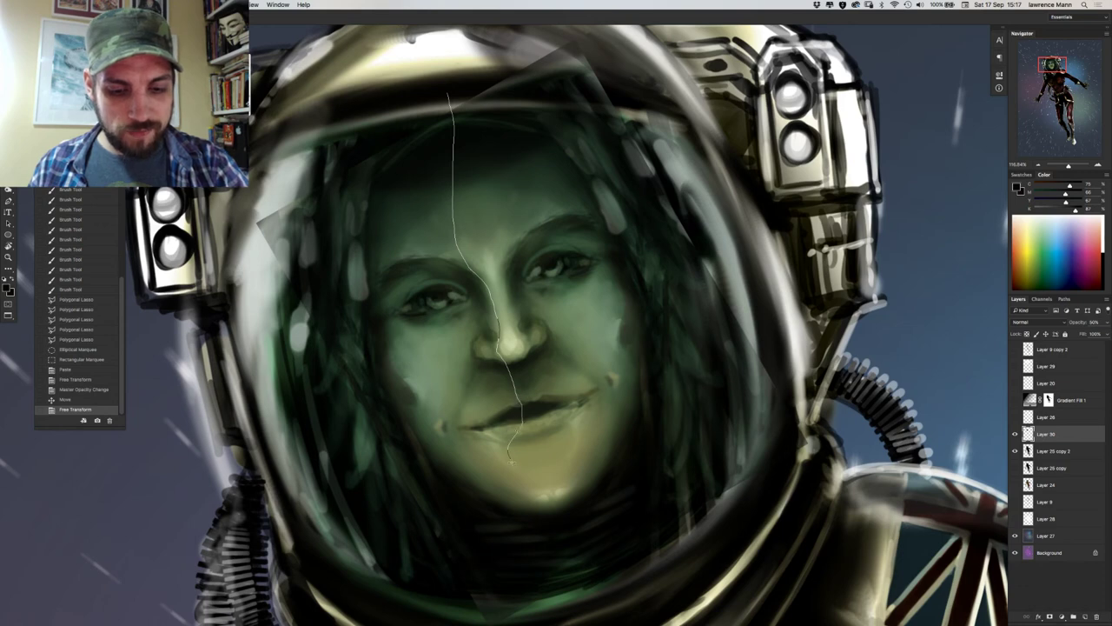
{"action": "mouse_move", "coordinate": [522, 491]}
{"action": "left_mouse_down"}
{"action": "mouse_move", "coordinate": [603, 588]}
{"action": "mouse_move", "coordinate": [547, 621]}
{"action": "mouse_move", "coordinate": [424, 612]}
{"action": "mouse_move", "coordinate": [314, 521]}
{"action": "mouse_move", "coordinate": [180, 229]}
{"action": "mouse_move", "coordinate": [178, 190]}
{"action": "left_mouse_up"}
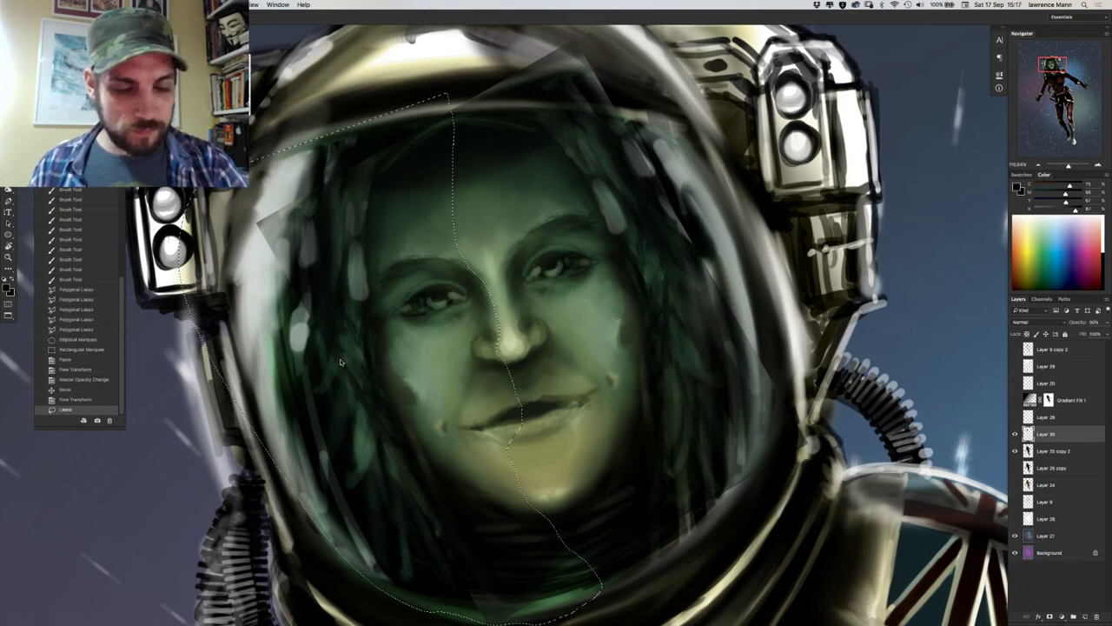
{"action": "scroll", "coordinate": [363, 371], "scroll_direction": "down", "scroll_amount": 3}
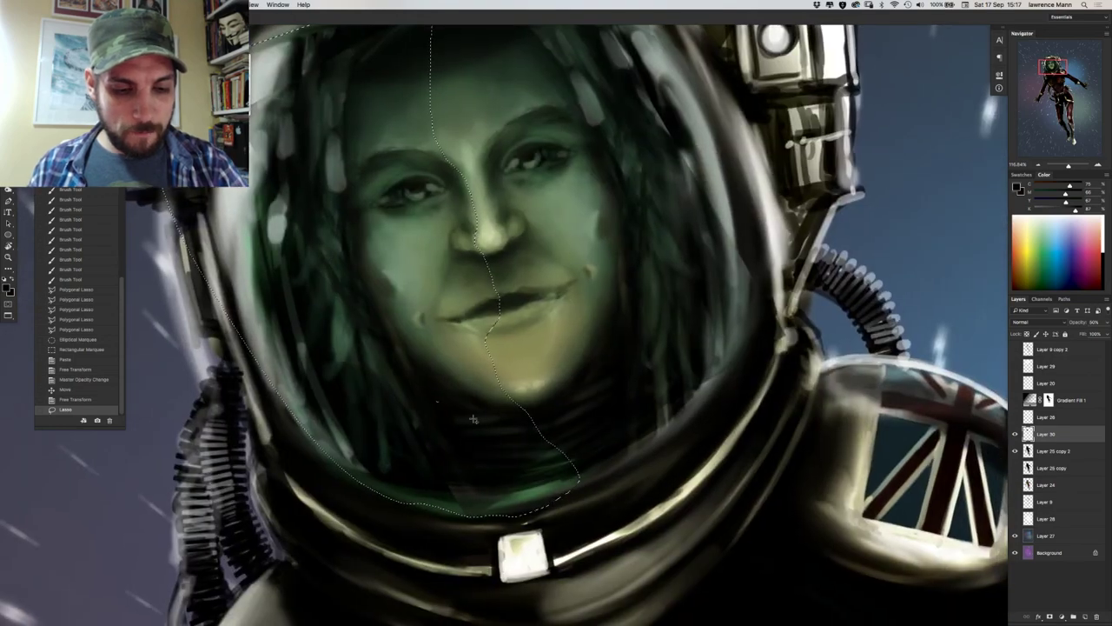
{"action": "mouse_move", "coordinate": [437, 401]}
{"action": "left_mouse_down"}
{"action": "mouse_move", "coordinate": [385, 496]}
{"action": "mouse_move", "coordinate": [417, 486]}
{"action": "left_mouse_up"}
{"action": "mouse_move", "coordinate": [546, 464]}
{"action": "left_mouse_down"}
{"action": "mouse_move", "coordinate": [586, 419]}
{"action": "mouse_move", "coordinate": [577, 402]}
{"action": "mouse_move", "coordinate": [608, 384]}
{"action": "mouse_move", "coordinate": [582, 518]}
{"action": "mouse_move", "coordinate": [532, 504]}
{"action": "left_mouse_up"}
{"action": "mouse_move", "coordinate": [518, 416]}
{"action": "left_mouse_down"}
{"action": "mouse_move", "coordinate": [619, 346]}
{"action": "mouse_move", "coordinate": [791, 186]}
{"action": "mouse_move", "coordinate": [571, 506]}
{"action": "mouse_move", "coordinate": [549, 476]}
{"action": "left_mouse_up"}
{"action": "scroll", "coordinate": [438, 239], "scroll_direction": "up", "scroll_amount": 5}
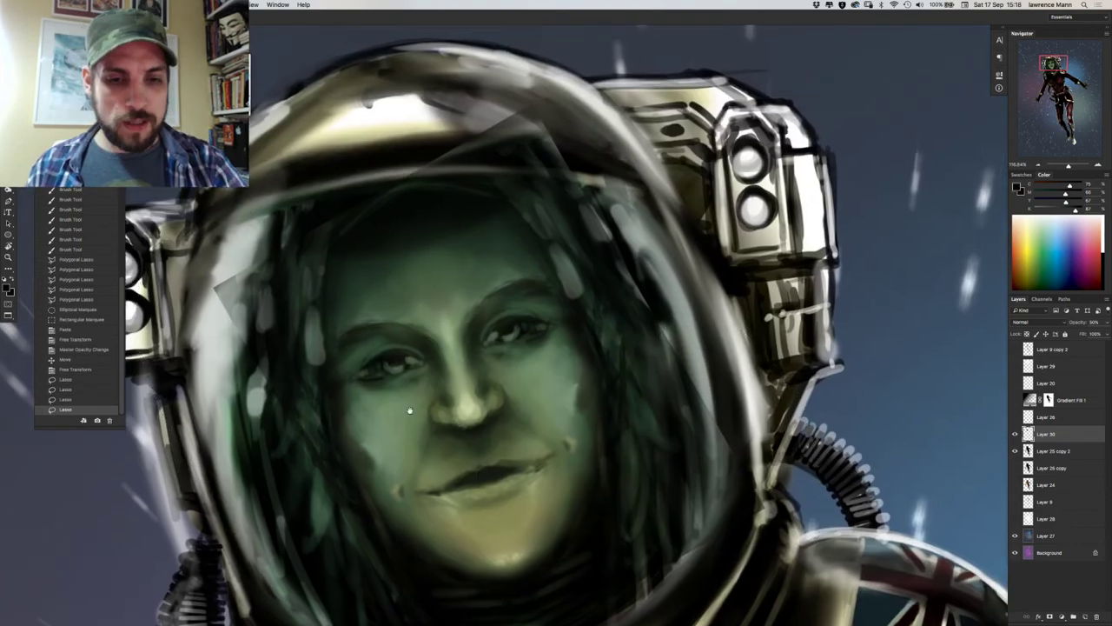
{"action": "mouse_move", "coordinate": [358, 190]}
{"action": "left_mouse_down"}
{"action": "mouse_move", "coordinate": [445, 185]}
{"action": "mouse_move", "coordinate": [546, 255]}
{"action": "mouse_move", "coordinate": [586, 324]}
{"action": "mouse_move", "coordinate": [618, 511]}
{"action": "mouse_move", "coordinate": [740, 209]}
{"action": "mouse_move", "coordinate": [352, 175]}
{"action": "left_mouse_up"}
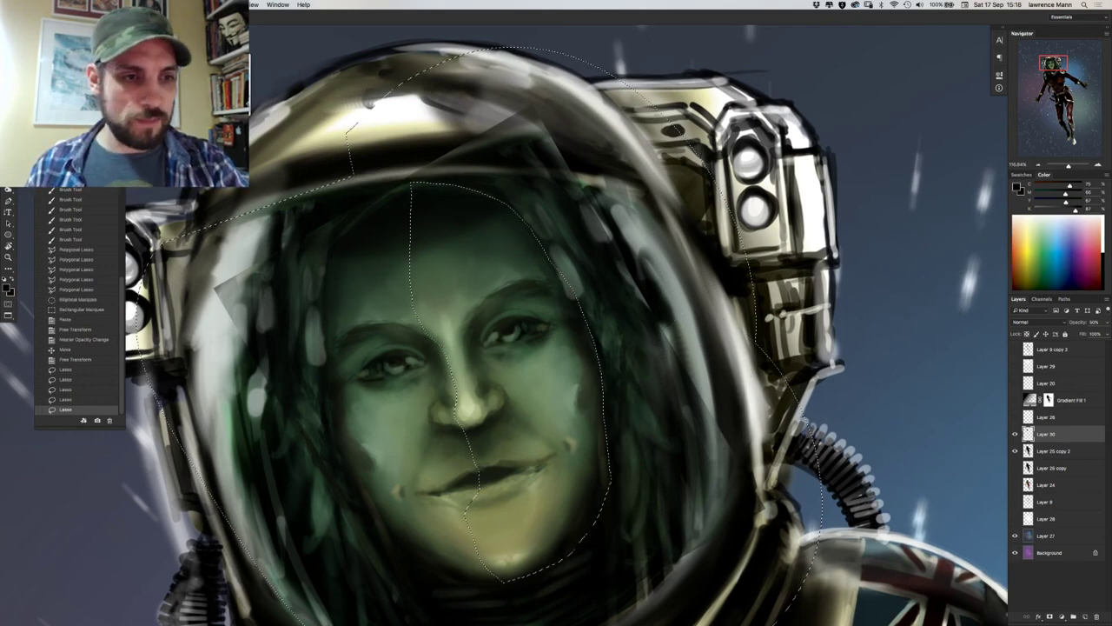
{"action": "key", "text": "Delete"}
{"action": "key", "text": "super+d"}
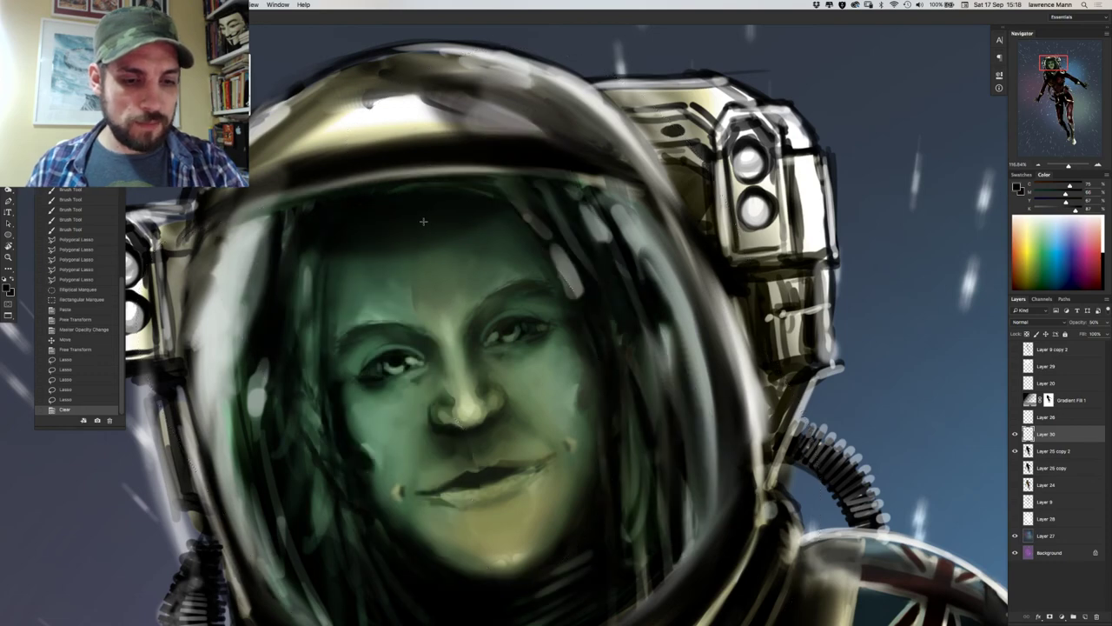
Restore the mirrored half-face layer to 100% opacity and toggle its visibility to compare it with the original face.
{"action": "left_click_drag", "start_coordinate": [376, 240], "coordinate": [418, 149]}
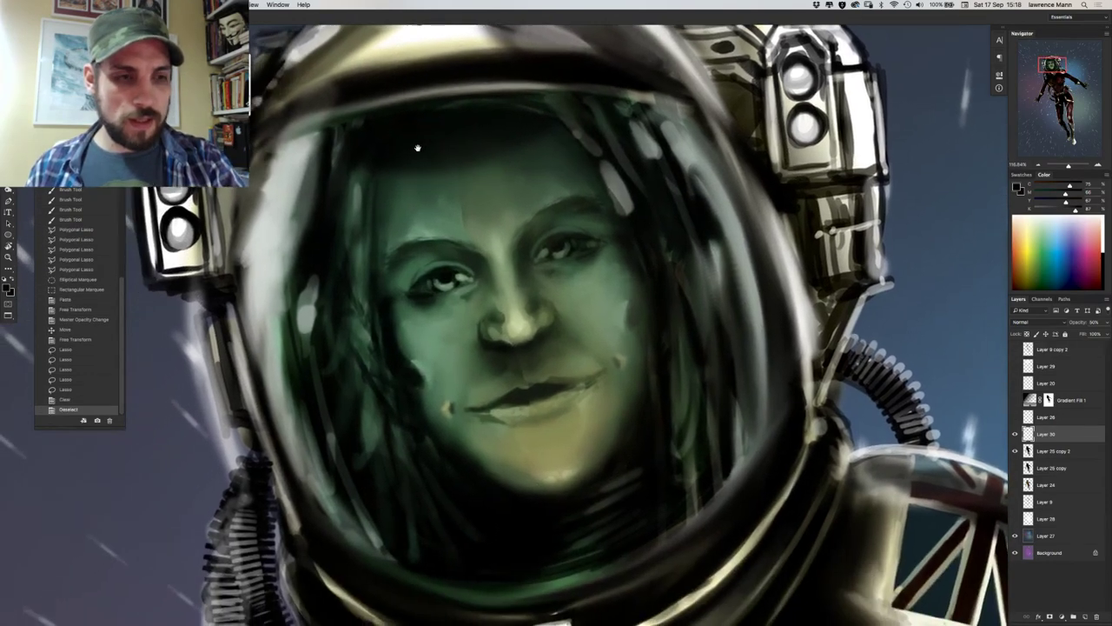
{"action": "key", "text": "0"}
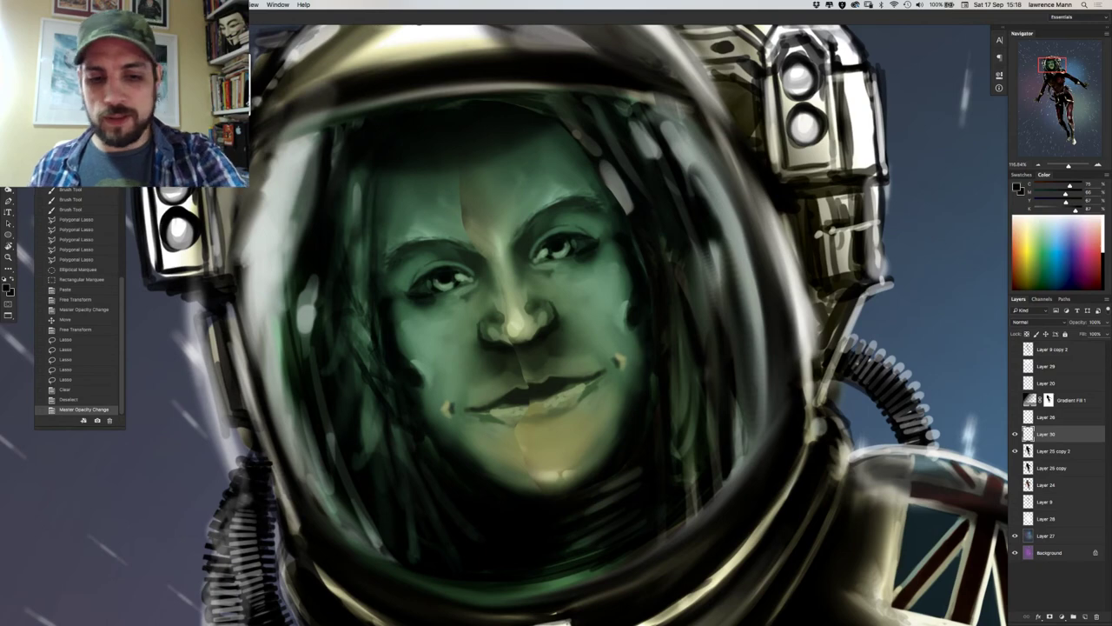
{"action": "left_click", "coordinate": [1015, 433]}
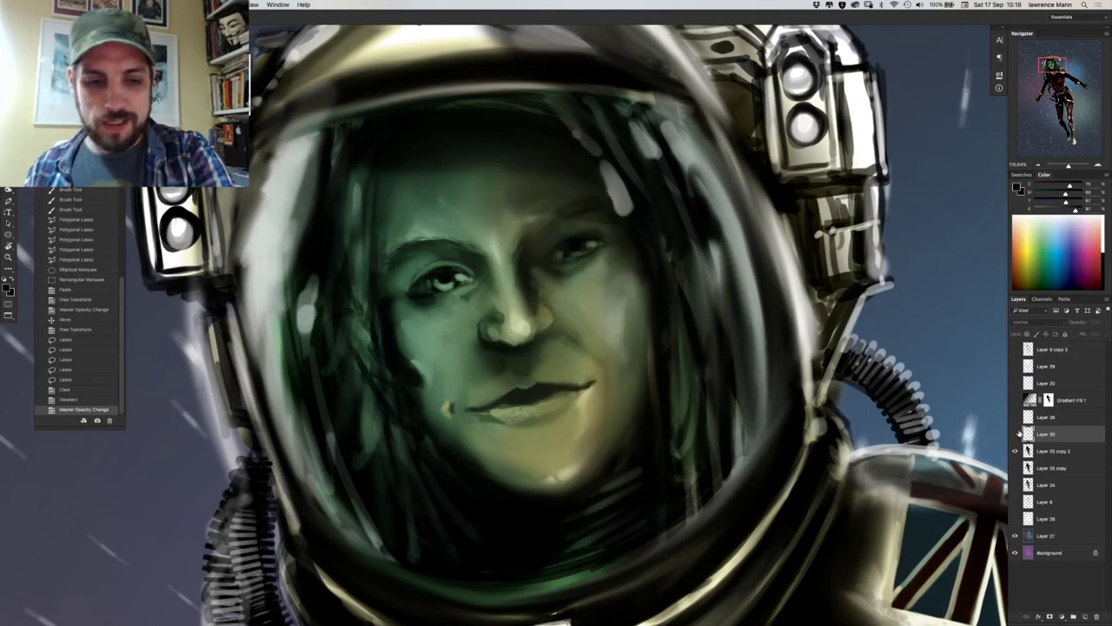
{"action": "left_click", "coordinate": [1015, 433]}
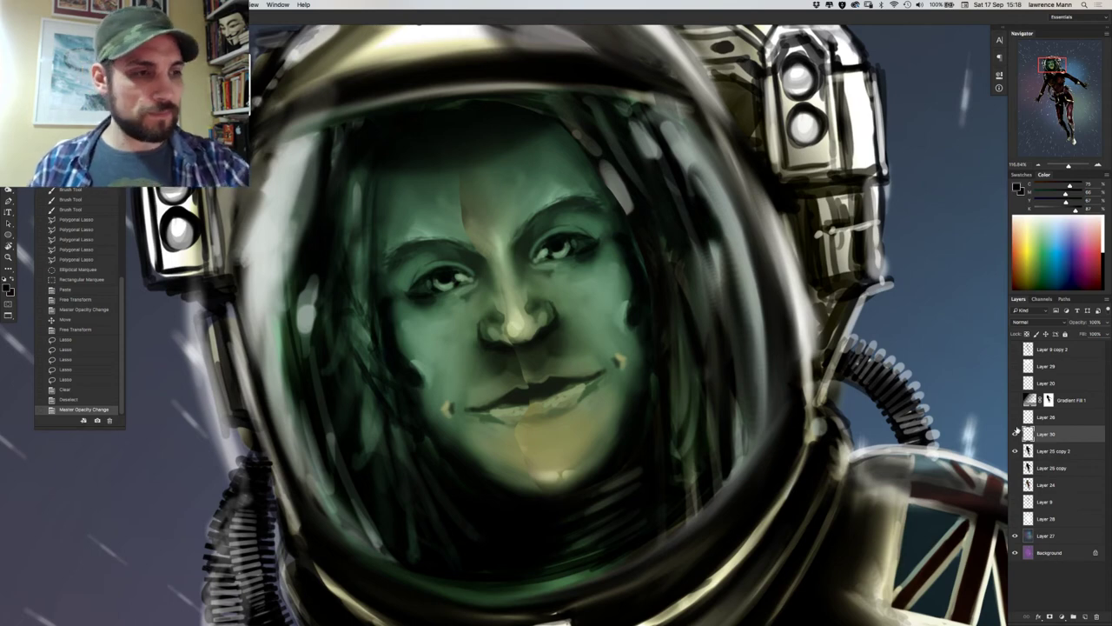
Rotate the mirrored half-face slightly clockwise and nudge it so its features line up with the original half.
{"action": "key", "text": "v"}
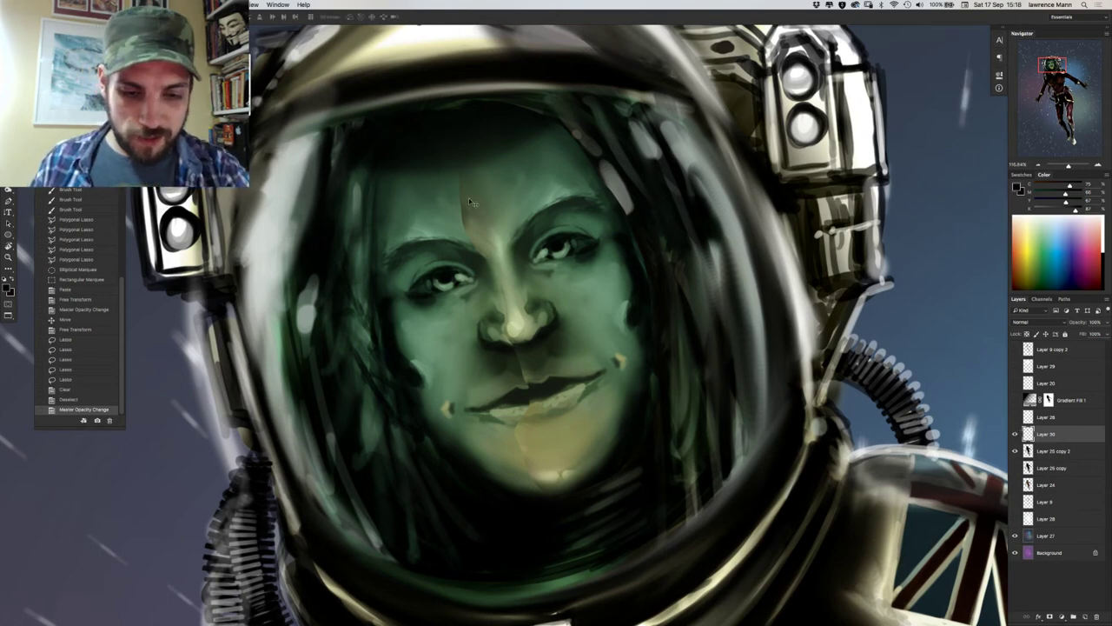
{"action": "left_click_drag", "start_coordinate": [469, 203], "coordinate": [467, 205]}
{"action": "left_click_drag", "start_coordinate": [467, 202], "coordinate": [465, 199]}
{"action": "key", "text": "ctrl+t"}
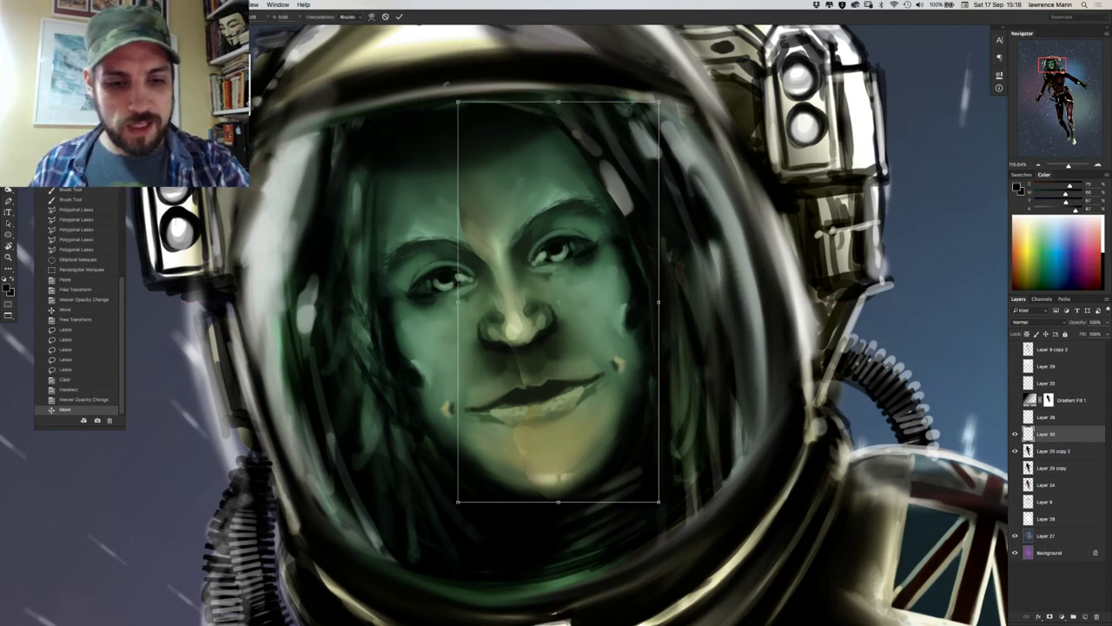
{"action": "left_click_drag", "start_coordinate": [446, 84], "coordinate": [450, 81]}
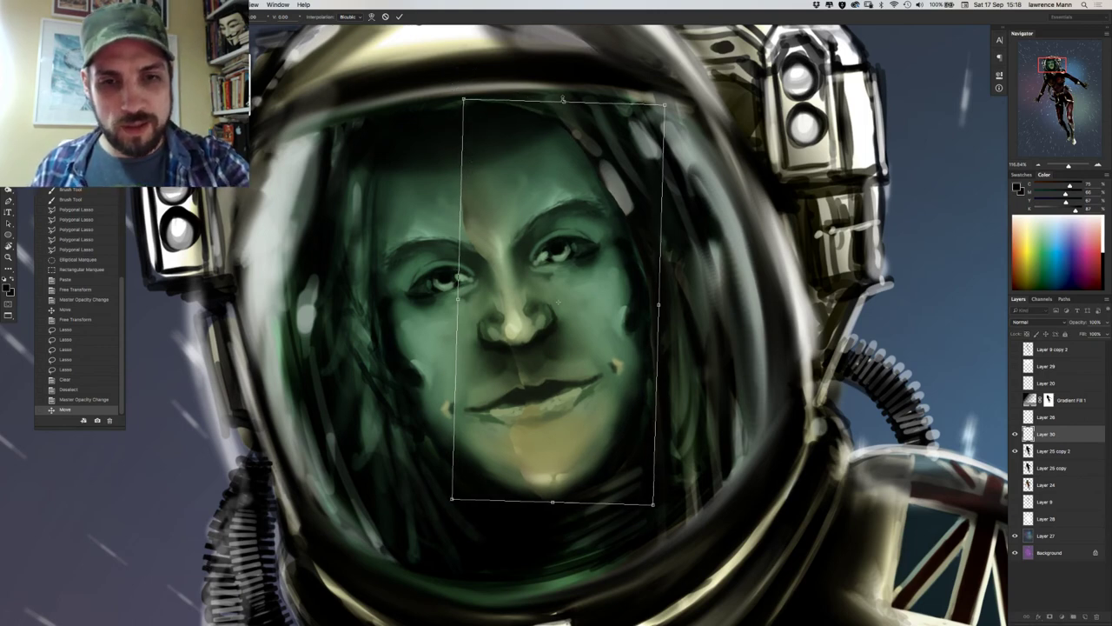
{"action": "left_click_drag", "start_coordinate": [479, 172], "coordinate": [478, 172]}
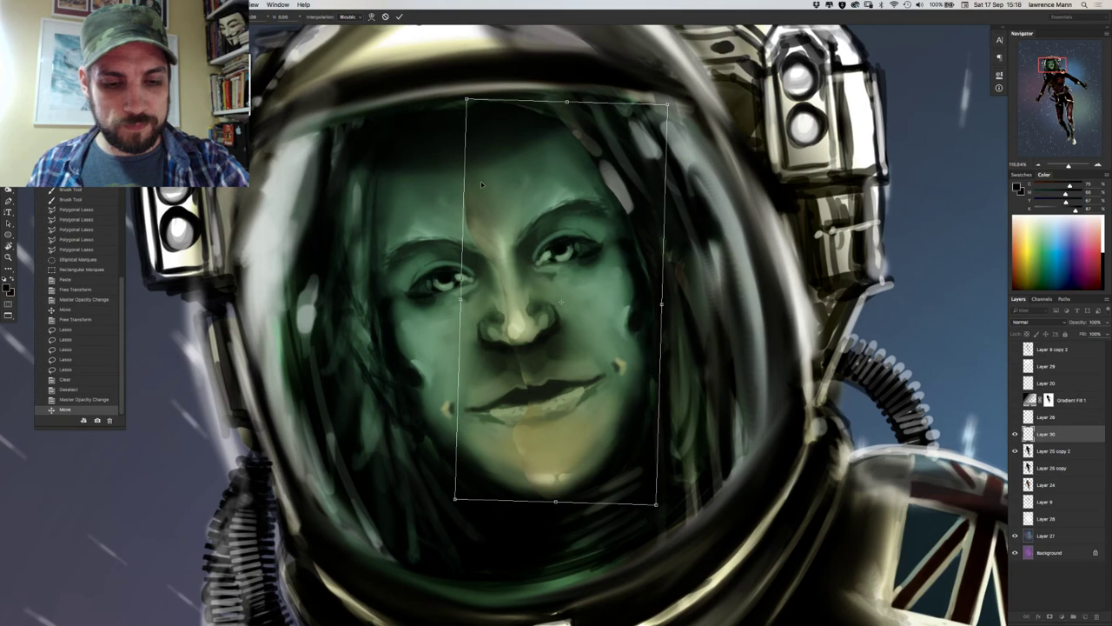
{"action": "key", "text": "Return"}
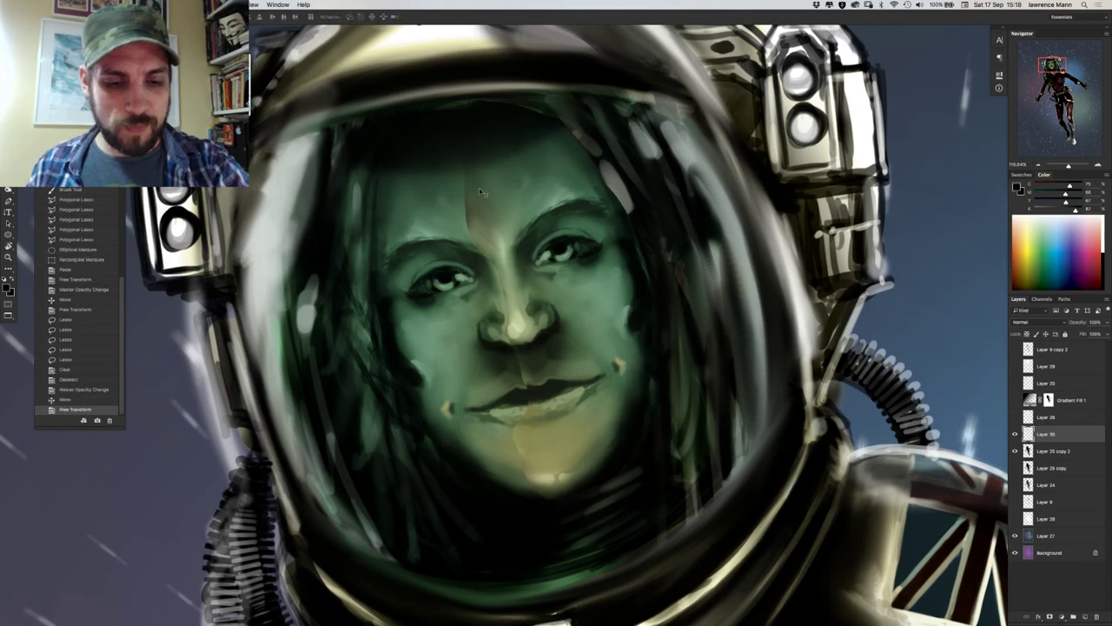
{"action": "left_click_drag", "start_coordinate": [478, 188], "coordinate": [476, 194]}
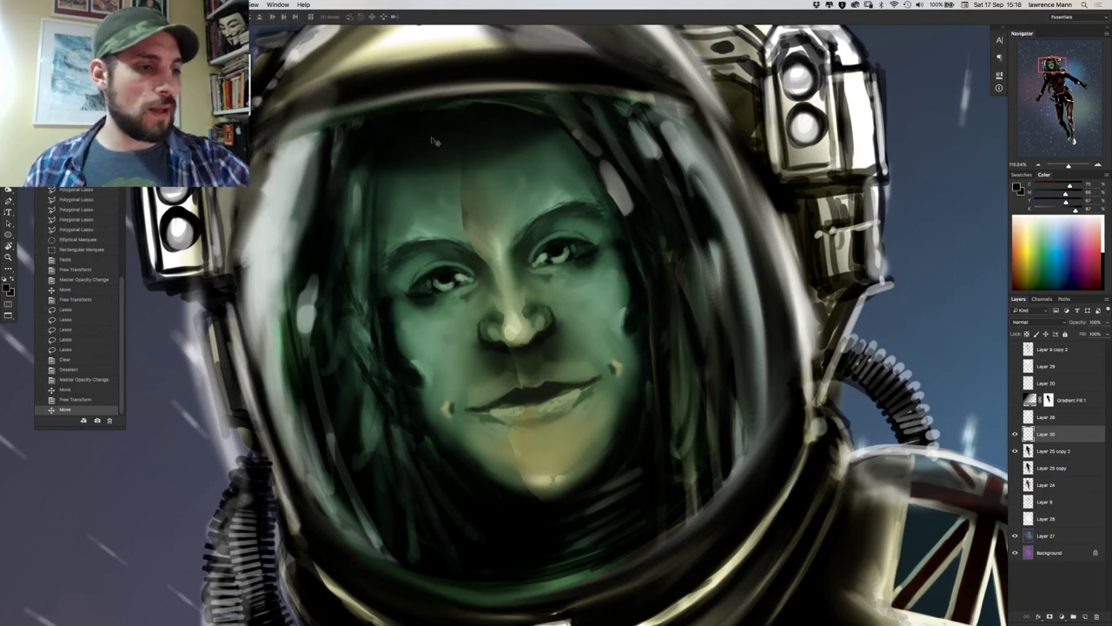
Set up the Eraser with a medium-sized soft round brush at 0% hardness.
{"action": "key", "text": "e"}
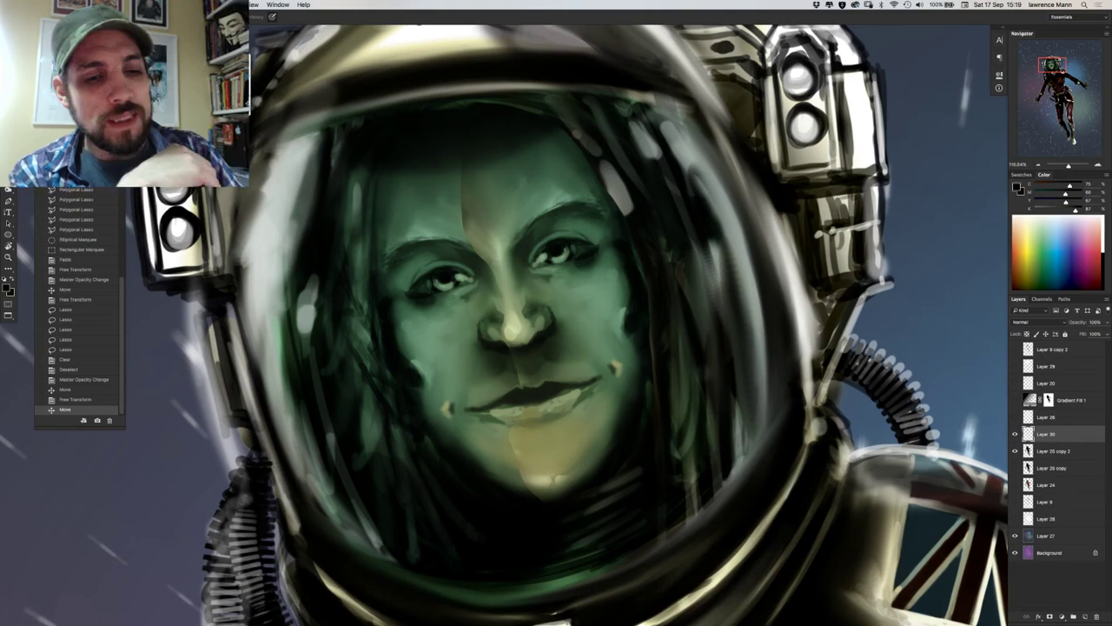
{"action": "right_click", "coordinate": [443, 307]}
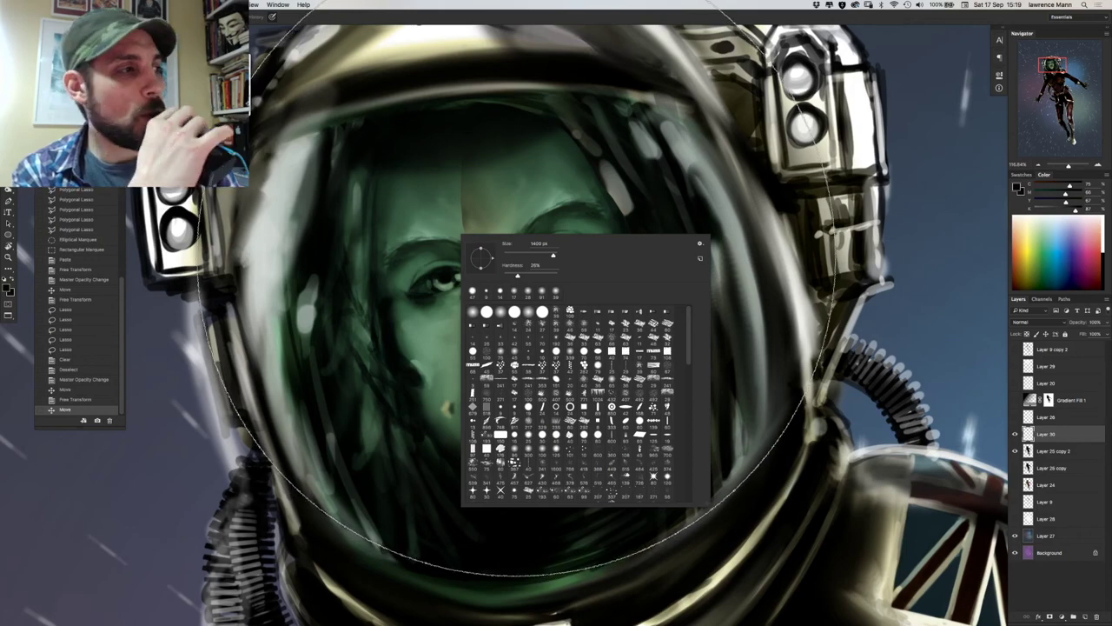
{"action": "left_click_drag", "start_coordinate": [517, 246], "coordinate": [516, 257]}
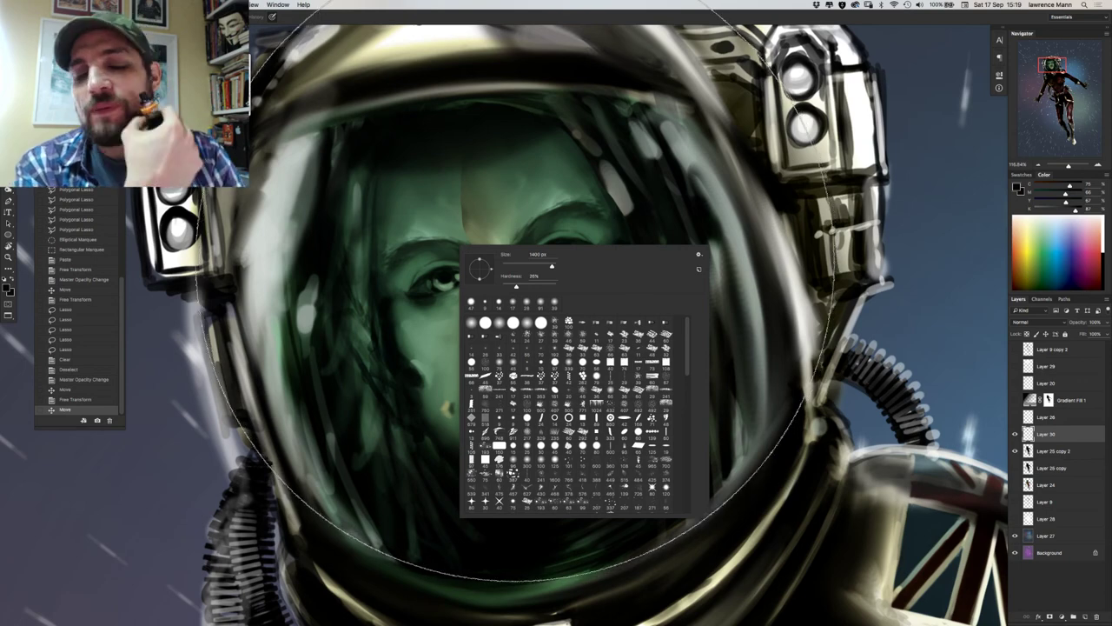
{"action": "left_click_drag", "start_coordinate": [525, 260], "coordinate": [509, 263]}
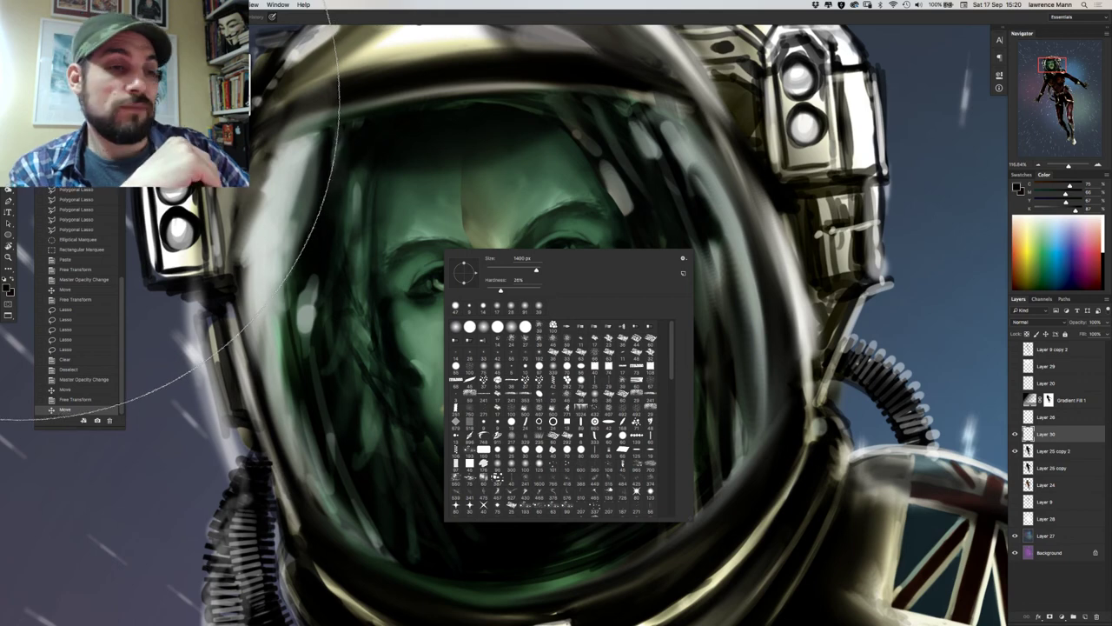
{"action": "right_click", "coordinate": [442, 232]}
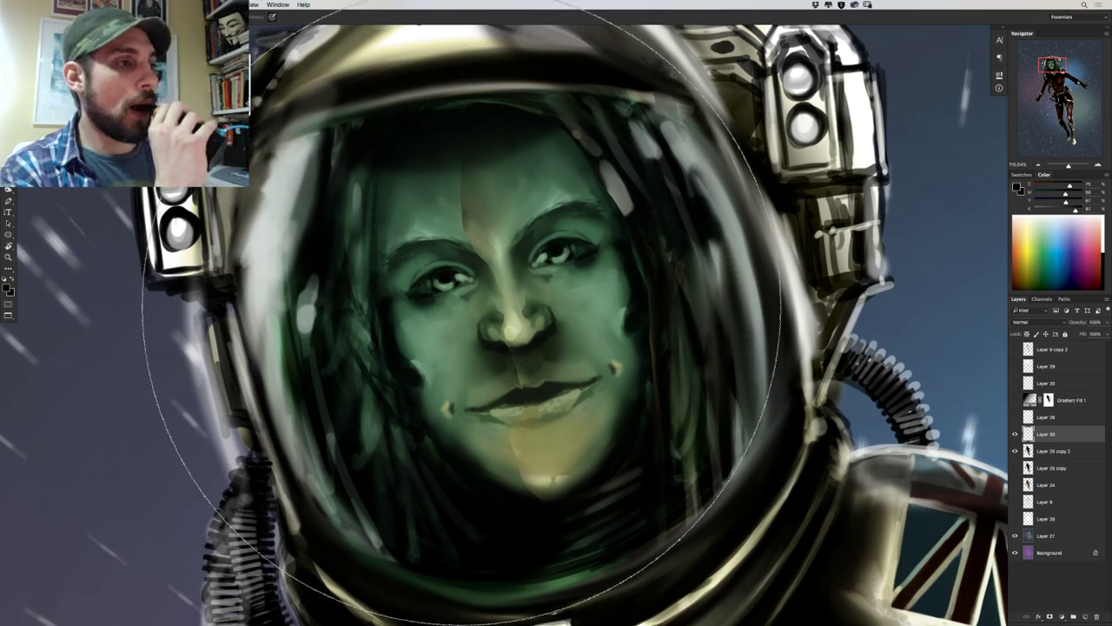
{"action": "left_click", "coordinate": [462, 306]}
{"action": "right_click", "coordinate": [461, 306]}
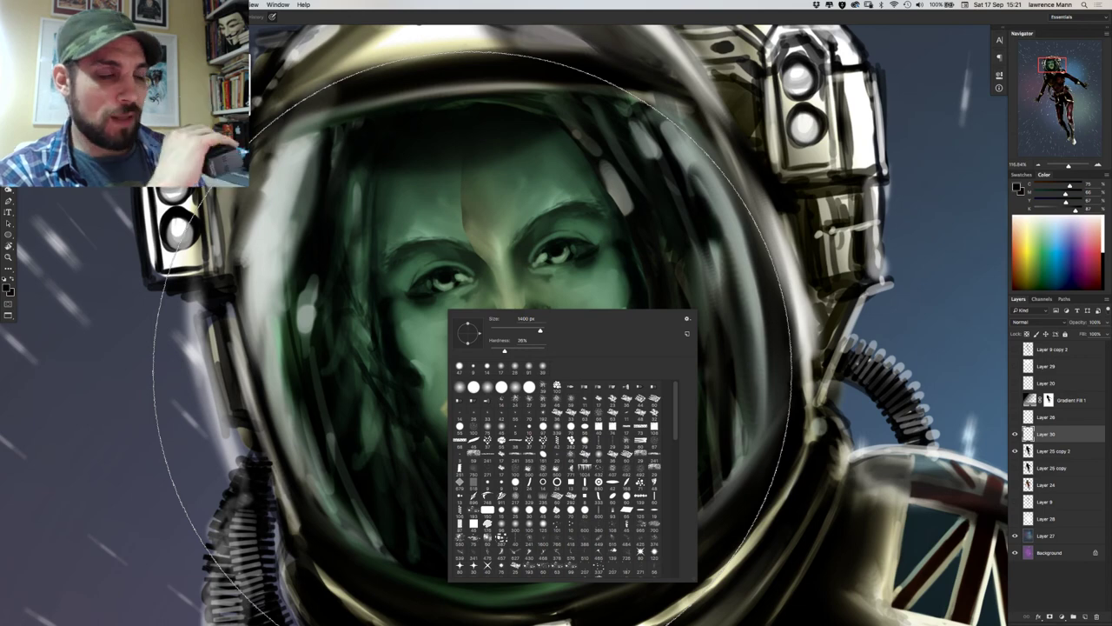
{"action": "double_click", "coordinate": [471, 371]}
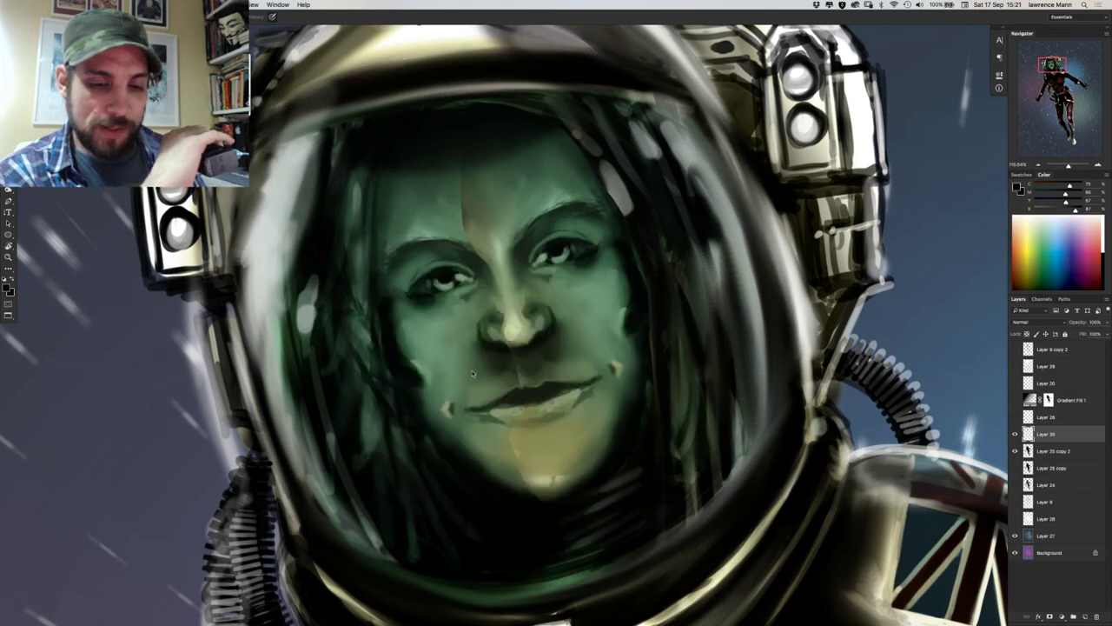
{"action": "right_click", "coordinate": [472, 374]}
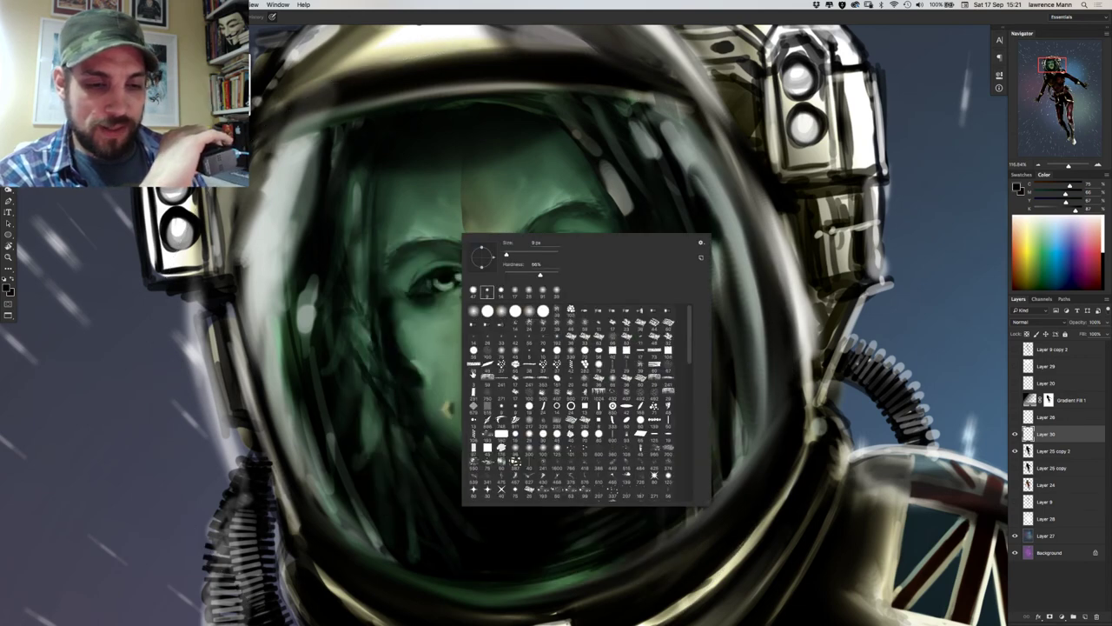
{"action": "left_click_drag", "start_coordinate": [512, 272], "coordinate": [503, 272]}
{"action": "left_click", "coordinate": [548, 254]}
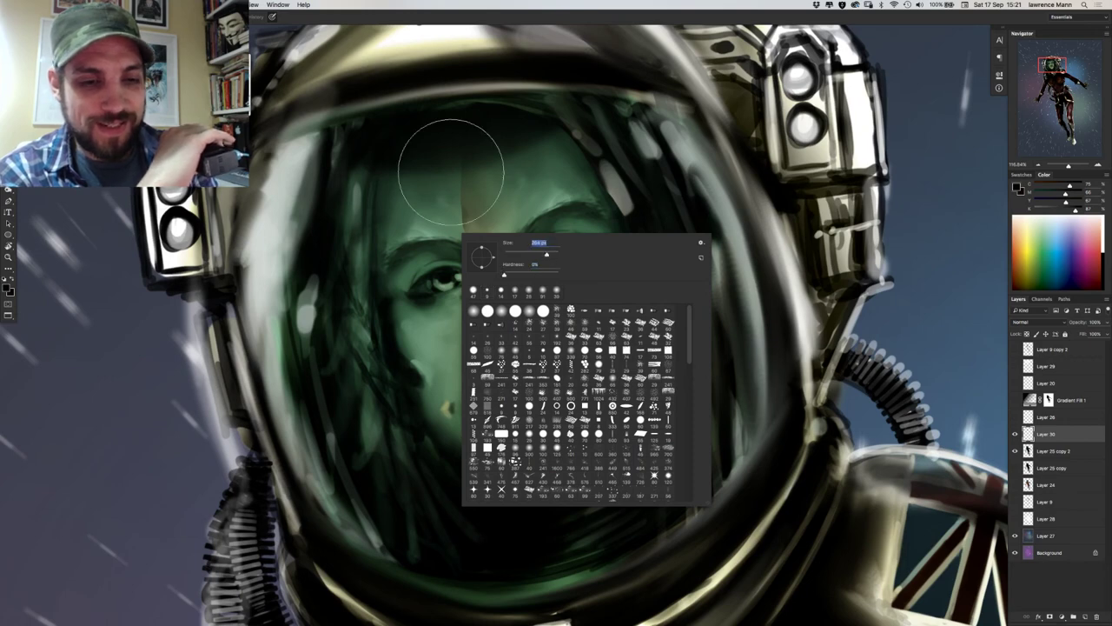
{"action": "key", "text": "Return"}
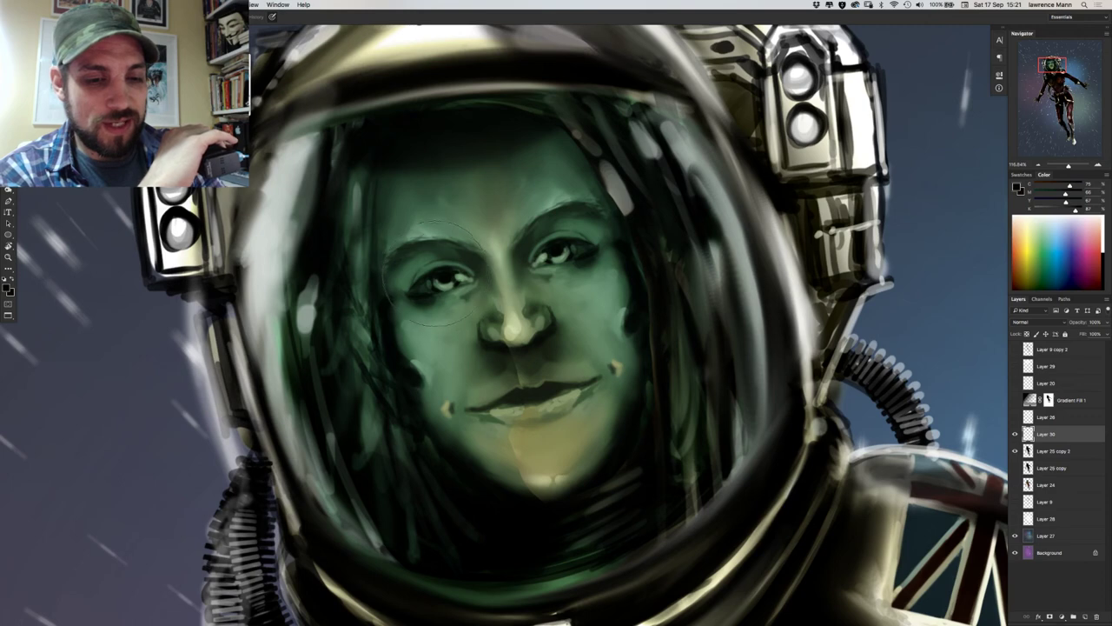
Adjust the eraser size and softly erase the mirrored half's edge down the centre of the face to blend the seam.
{"action": "key", "text": "bracketleft"}
{"action": "key", "text": "bracketleft"}
{"action": "key", "text": "bracketleft"}
{"action": "key", "text": "bracketleft"}
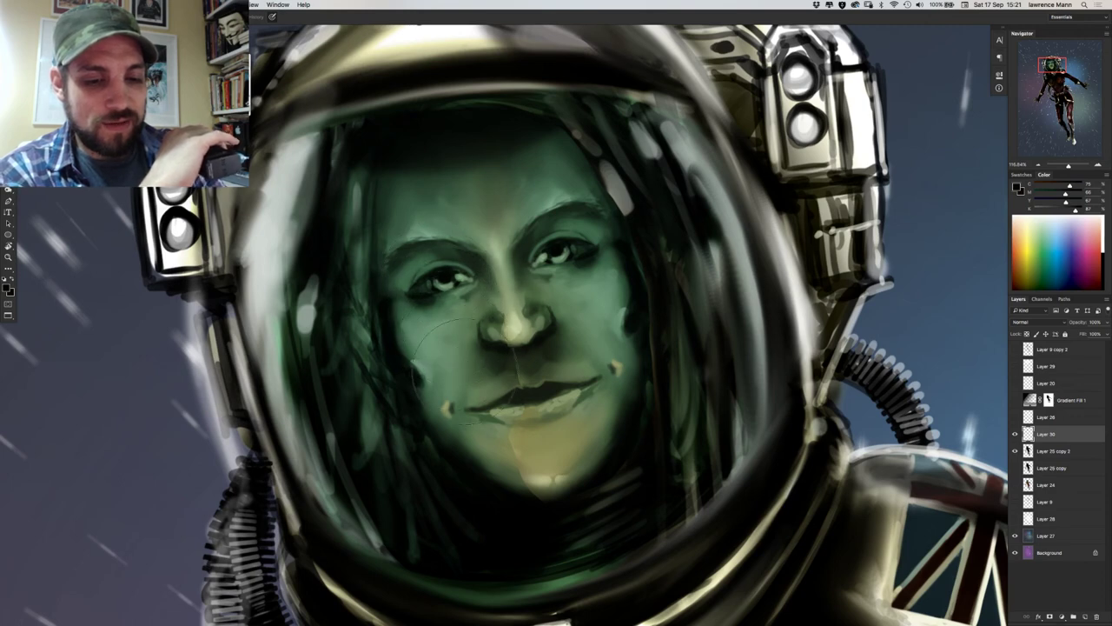
{"action": "key", "text": "bracketright"}
{"action": "key", "text": "bracketright"}
{"action": "key", "text": "bracketright"}
{"action": "mouse_move", "coordinate": [469, 391]}
{"action": "left_mouse_down"}
{"action": "mouse_move", "coordinate": [461, 439]}
{"action": "mouse_move", "coordinate": [472, 491]}
{"action": "left_mouse_up"}
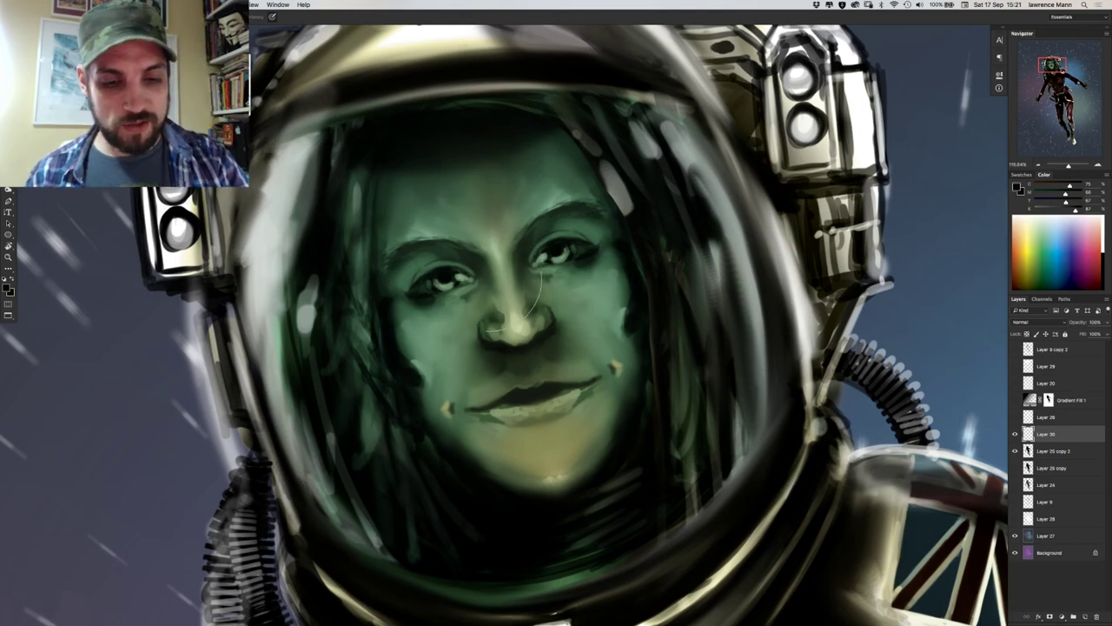
Set up the Eraser with a small, fairly hard round brush for detail work around the mirrored eye.
{"action": "right_click", "coordinate": [493, 278]}
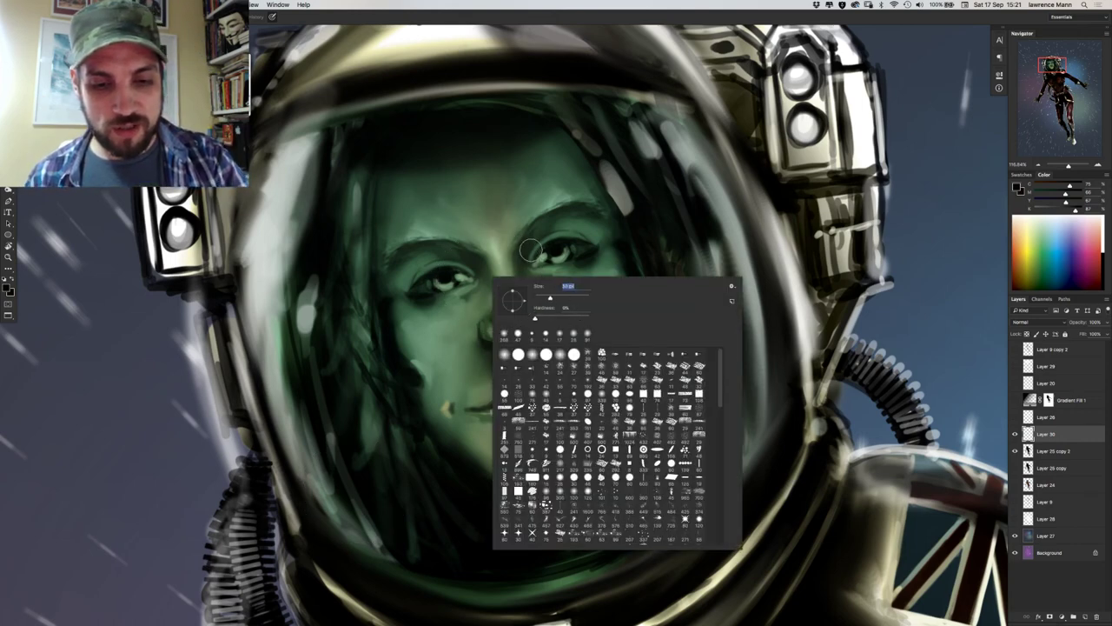
{"action": "left_click", "coordinate": [578, 318]}
{"action": "left_click", "coordinate": [541, 297]}
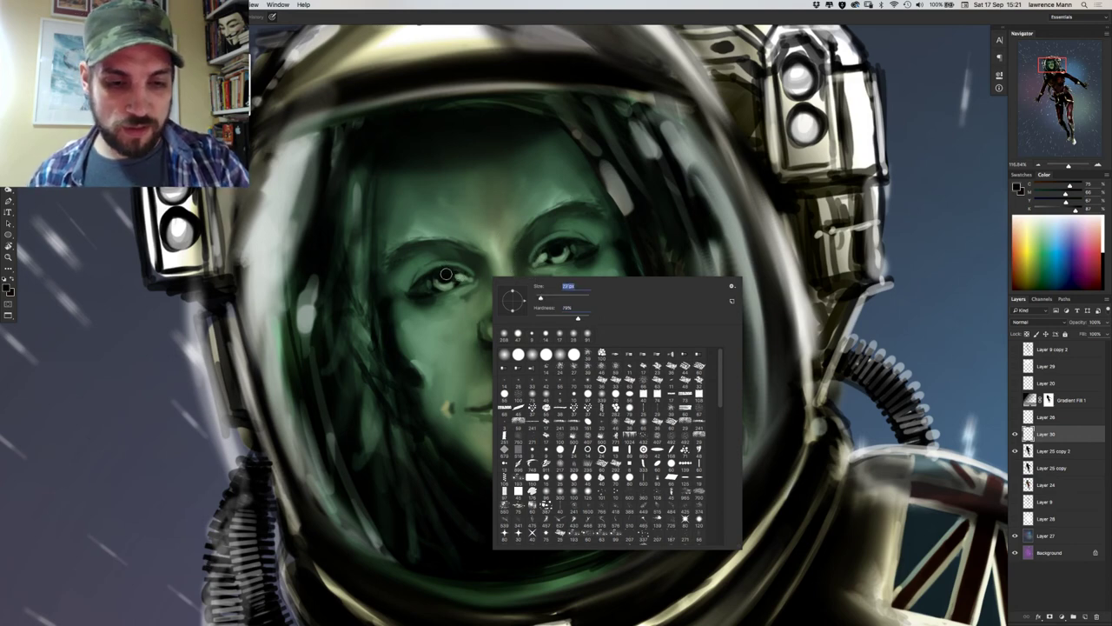
{"action": "key", "text": "Return"}
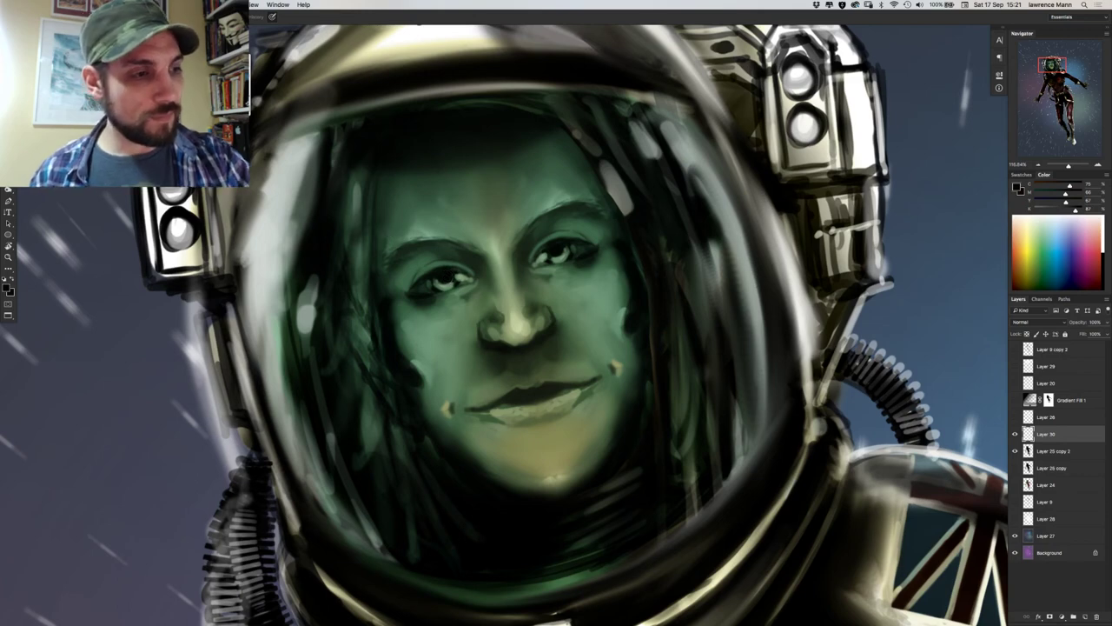
With a small round brush of about 11 px, repaint the mirrored eye's pupil and iris in dark and grey-green tones sampled from the eyes.
{"action": "key", "text": "b"}
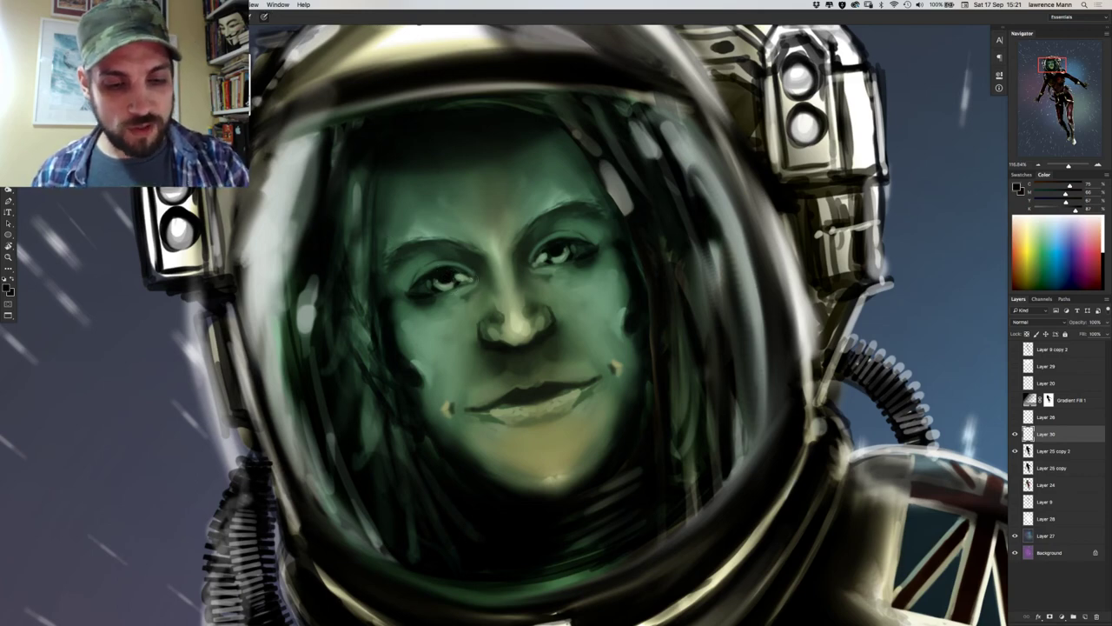
{"action": "right_click", "coordinate": [479, 295]}
{"action": "left_click_drag", "start_coordinate": [516, 300], "coordinate": [512, 301]}
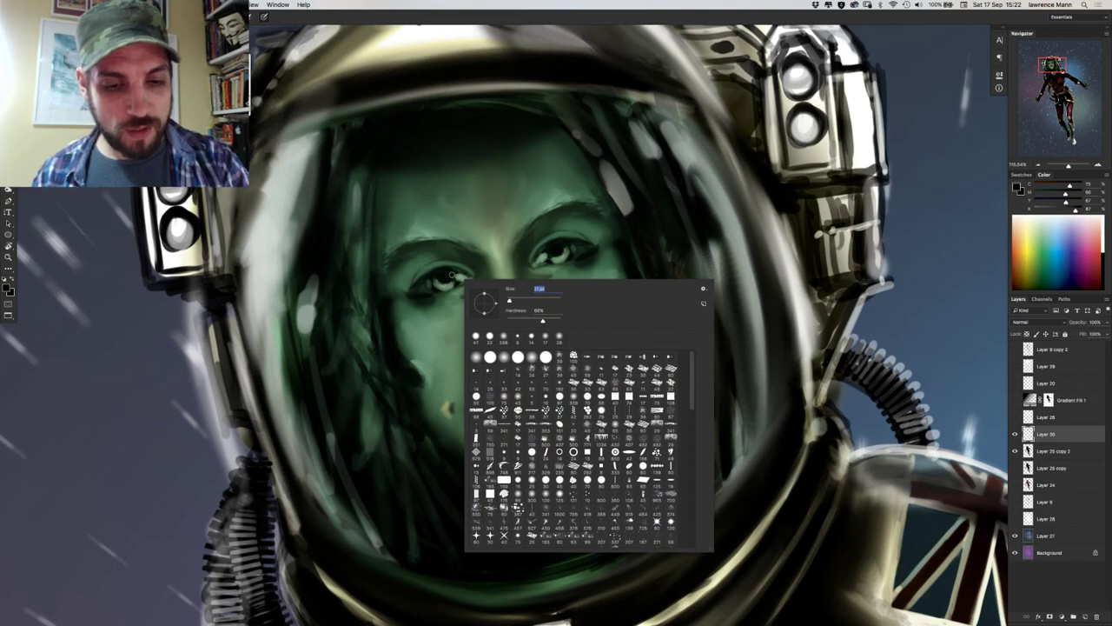
{"action": "left_click", "coordinate": [447, 276], "text": "alt"}
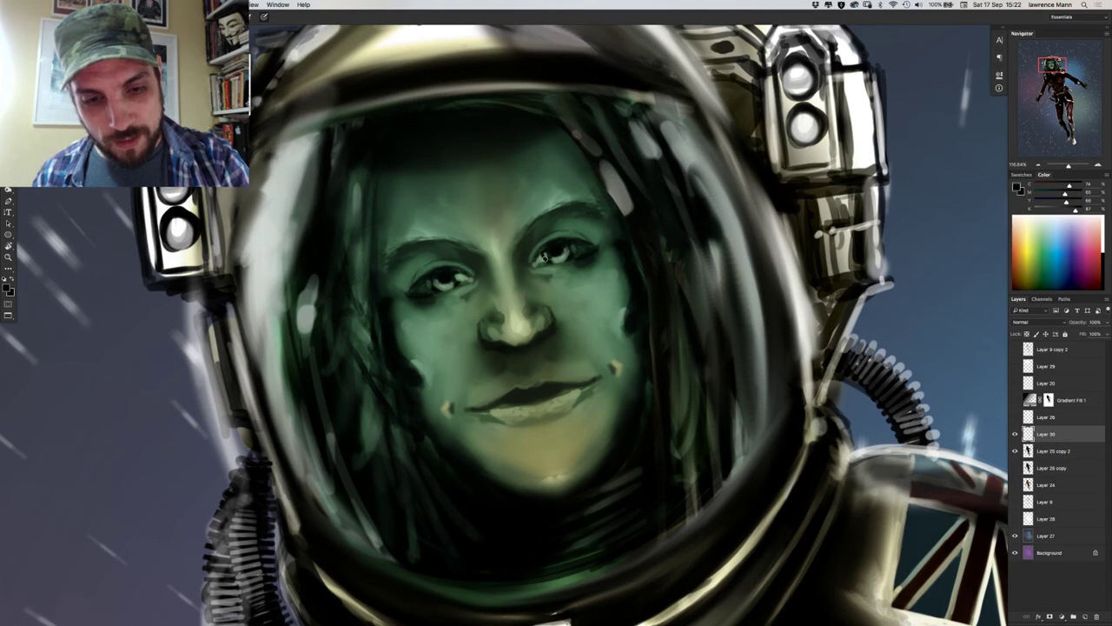
{"action": "left_click", "coordinate": [546, 254], "text": "alt"}
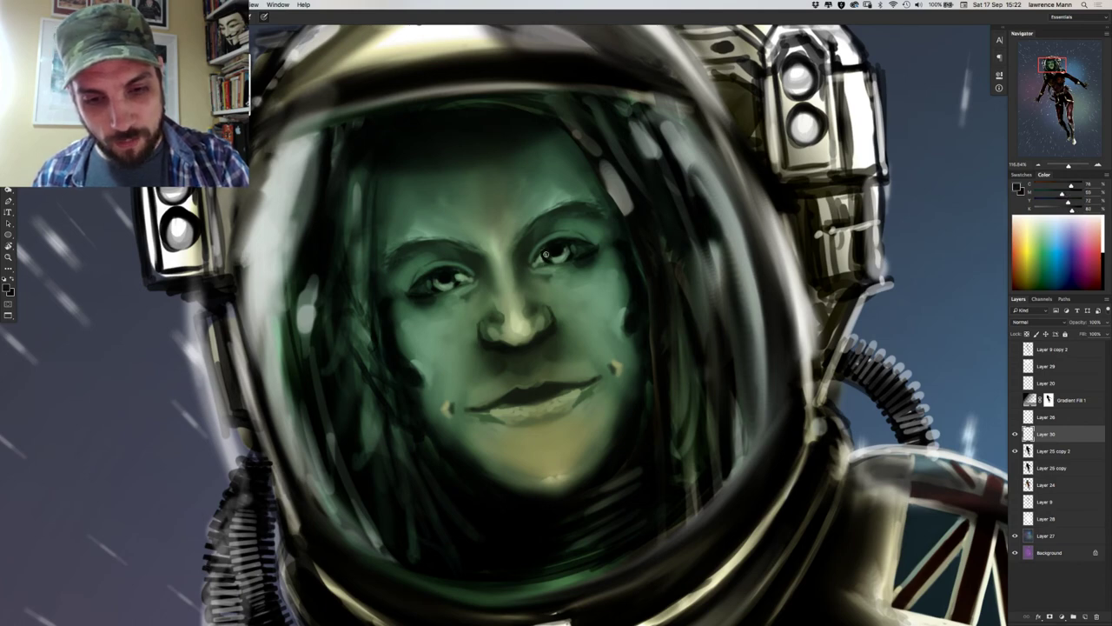
{"action": "left_click", "coordinate": [548, 254], "text": "alt"}
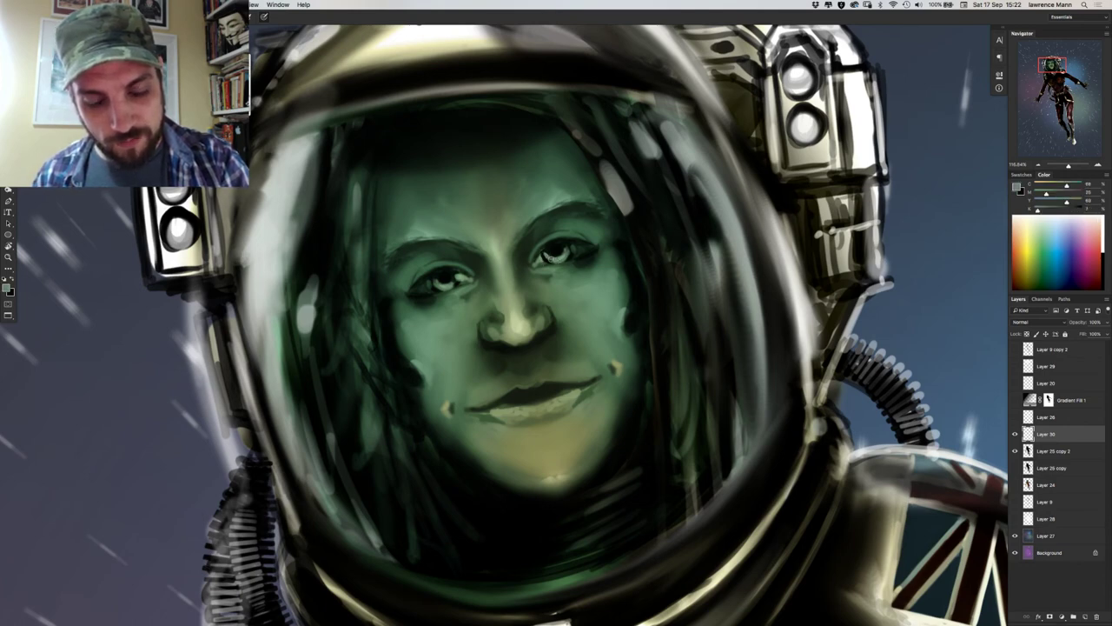
{"action": "left_click", "coordinate": [548, 243], "text": "alt"}
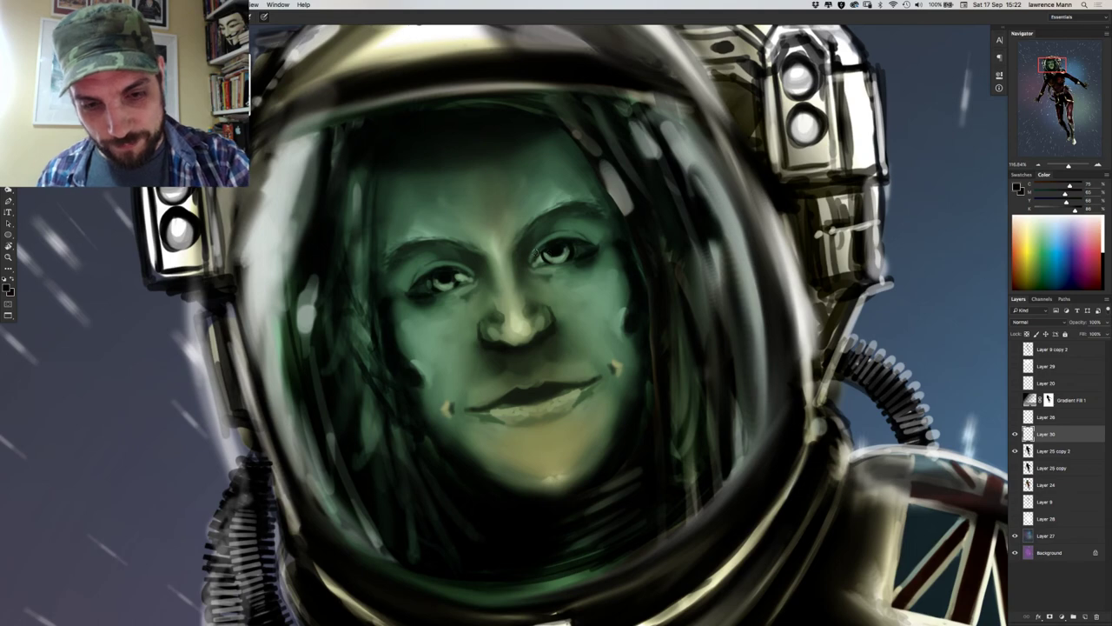
Refine the mirrored eye's iris shading and highlight with sampled dark and mid-green tones so its gaze matches the other eye.
{"action": "left_click", "coordinate": [581, 249], "text": "alt"}
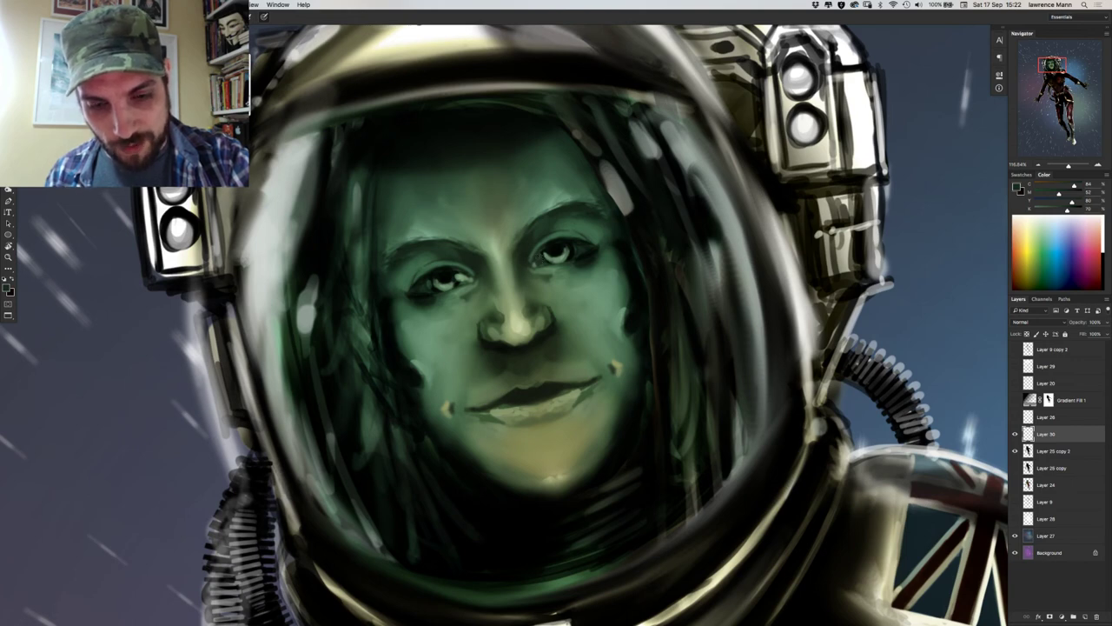
{"action": "left_click", "coordinate": [557, 248], "text": "alt"}
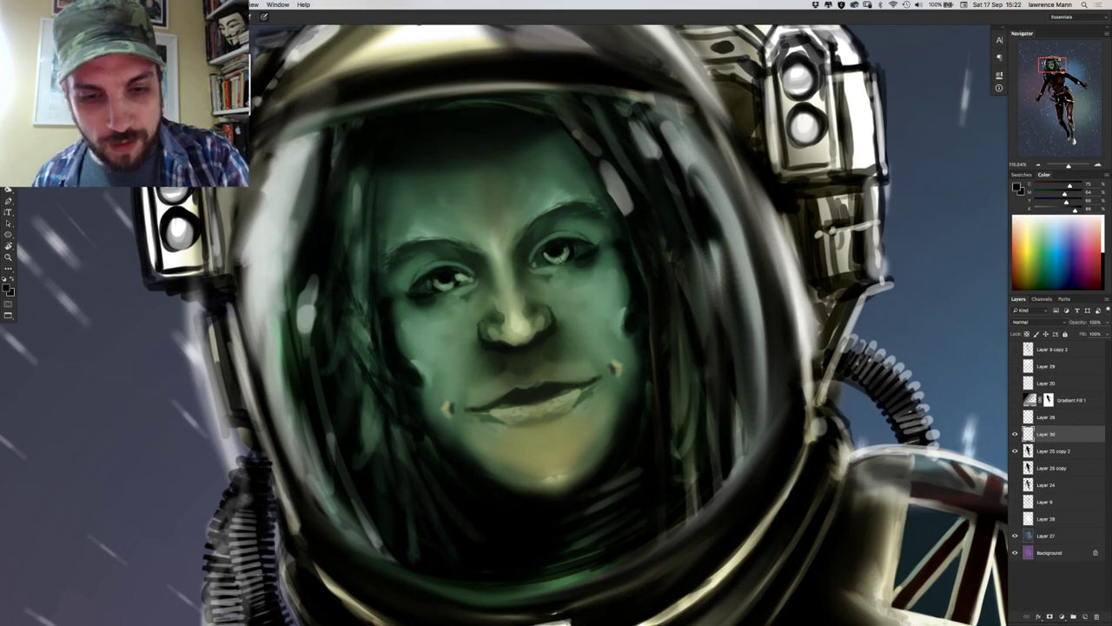
{"action": "left_click_drag", "start_coordinate": [556, 252], "coordinate": [557, 255]}
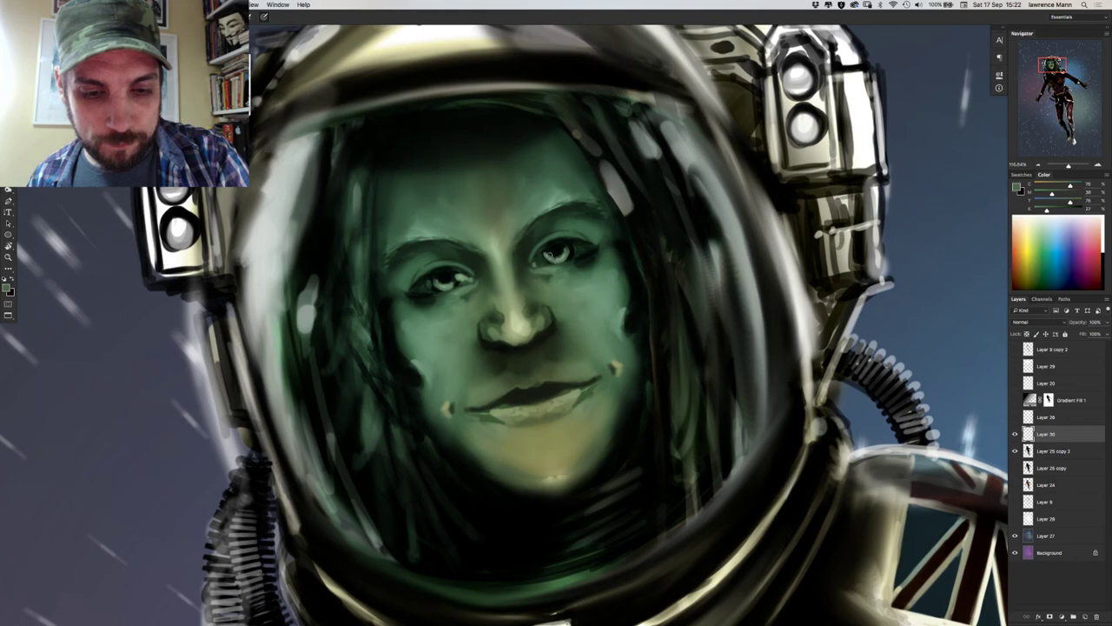
{"action": "left_click", "coordinate": [554, 252], "text": "alt"}
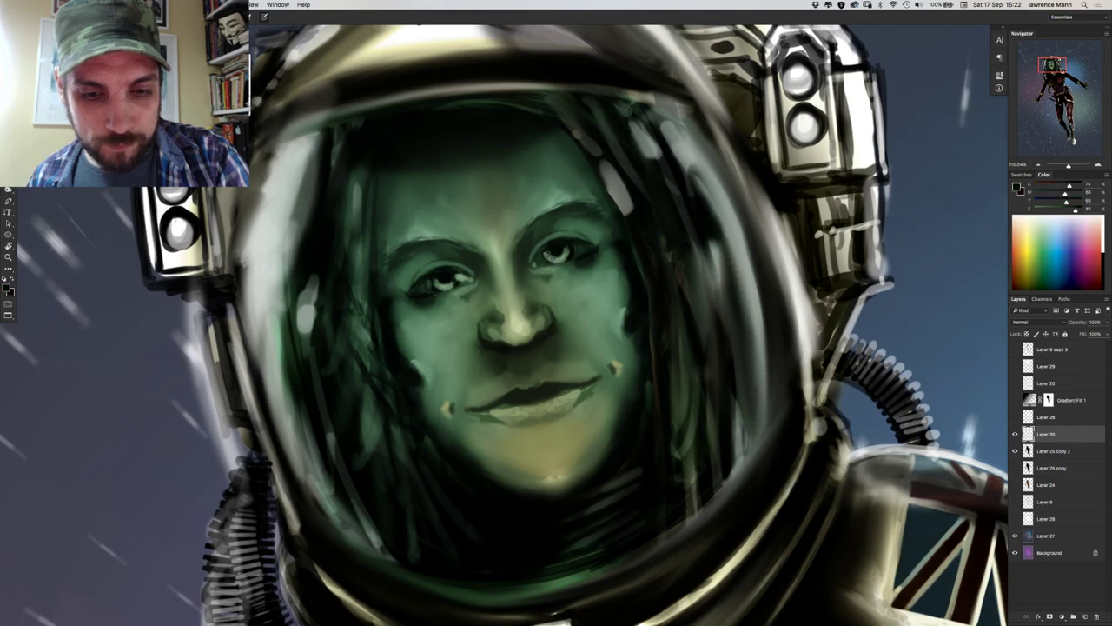
{"action": "left_click", "coordinate": [559, 256], "text": "alt"}
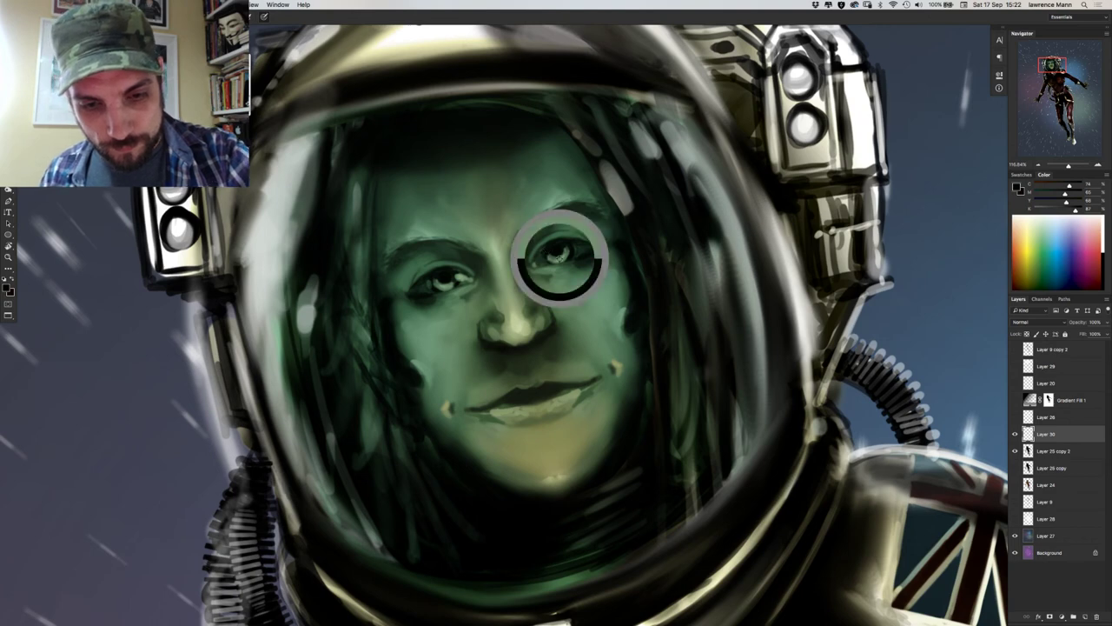
{"action": "left_click_drag", "start_coordinate": [582, 252], "coordinate": [576, 251]}
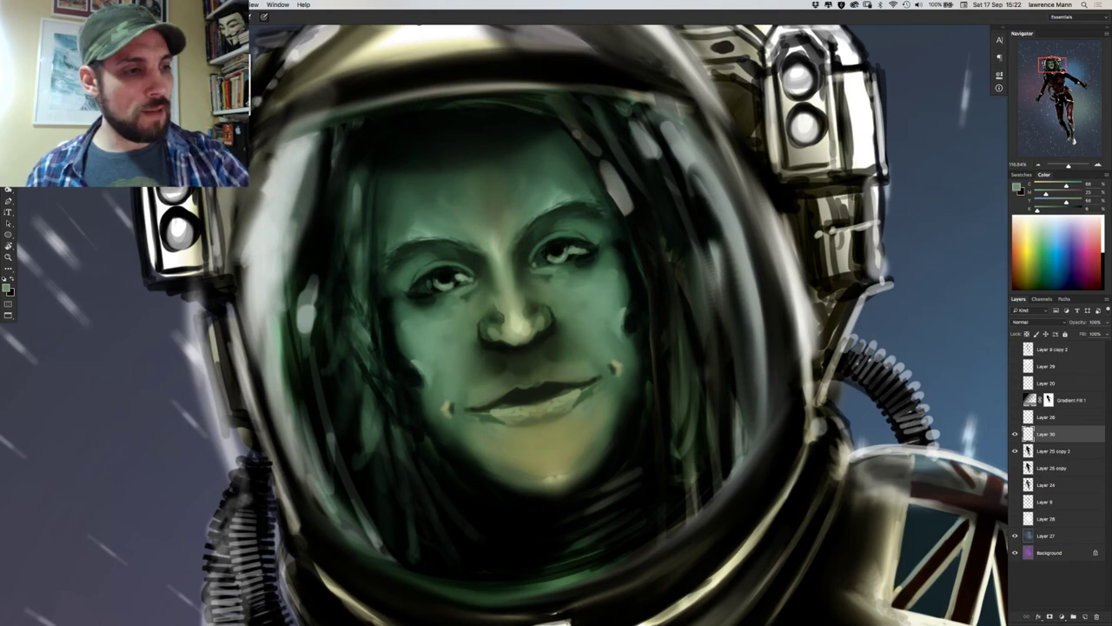
Toggle the visibility of Layer 30 to compare the corrected half-face with the original.
{"action": "left_click", "coordinate": [1015, 433]}
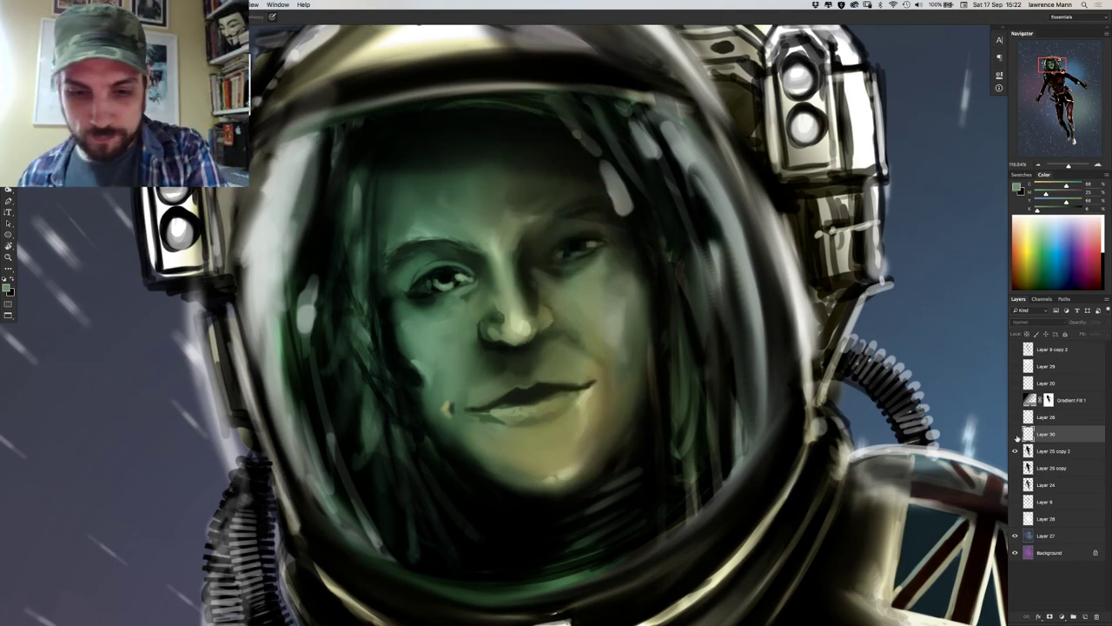
{"action": "left_click", "coordinate": [1015, 434]}
{"action": "left_click", "coordinate": [1015, 433]}
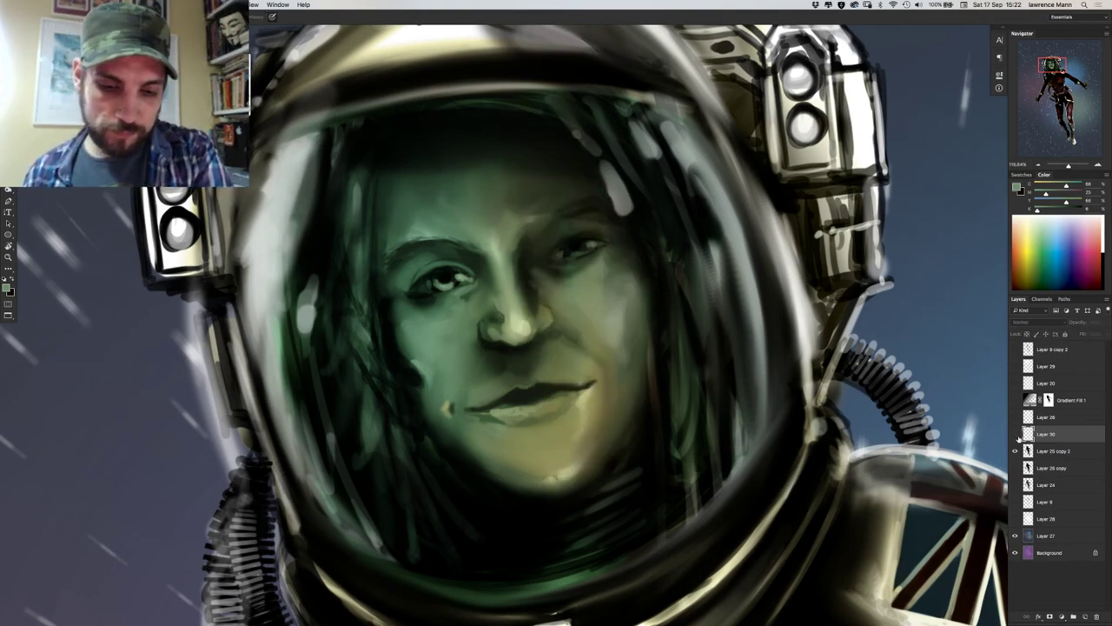
{"action": "left_click", "coordinate": [1016, 433]}
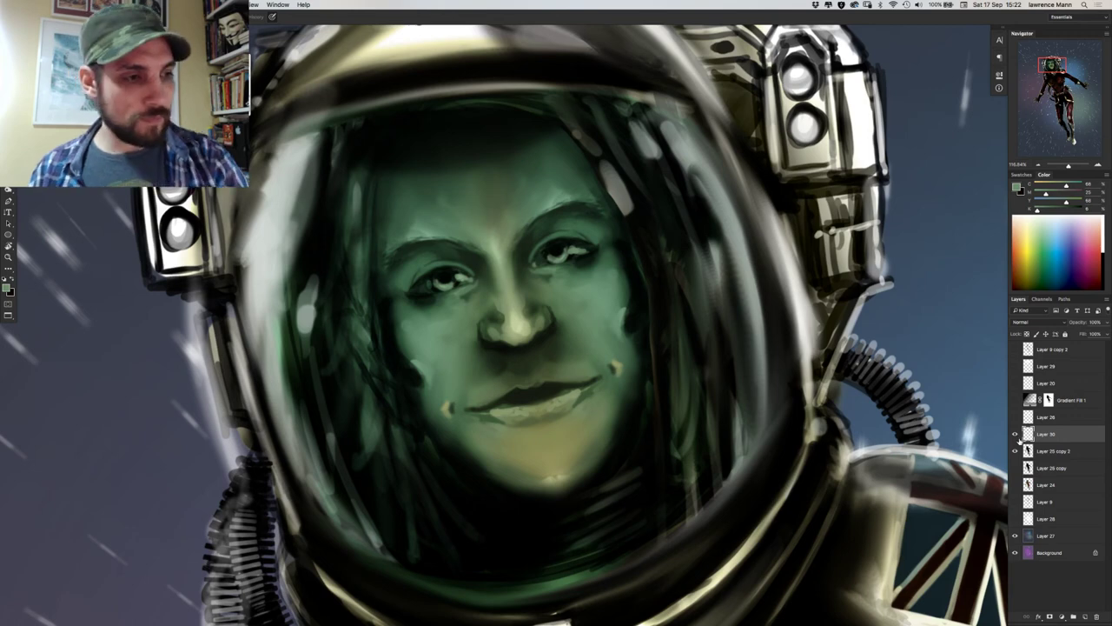
Softly erase the mirrored half's outer cheek with a large soft eraser to bring back the original cheek, and nudge the layer slightly.
{"action": "right_click", "coordinate": [582, 306]}
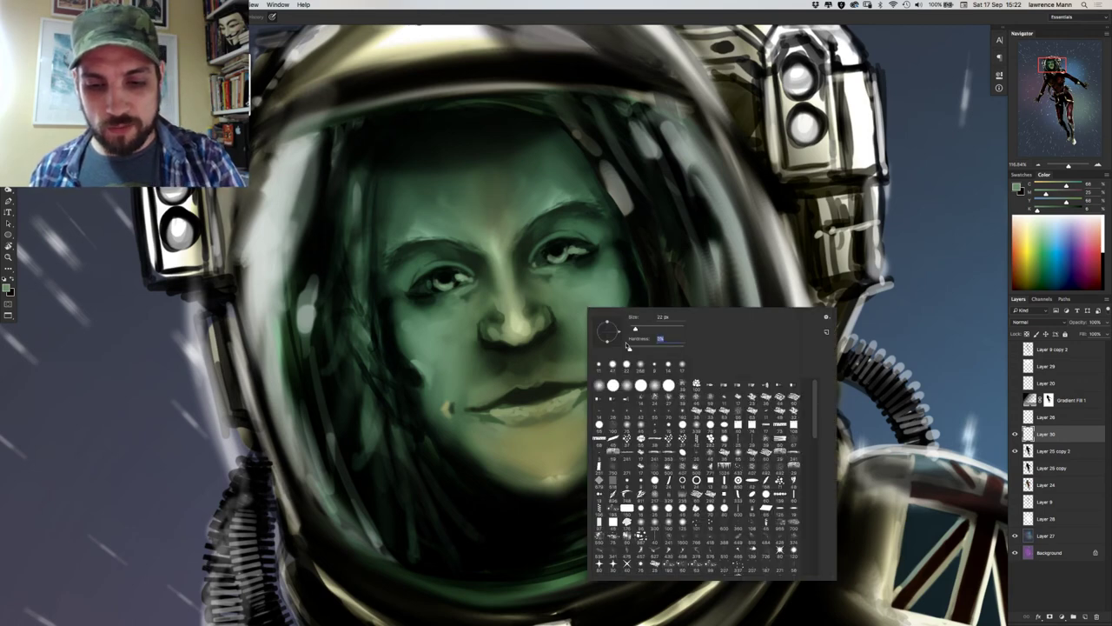
{"action": "left_click", "coordinate": [670, 327]}
{"action": "key", "text": "Return"}
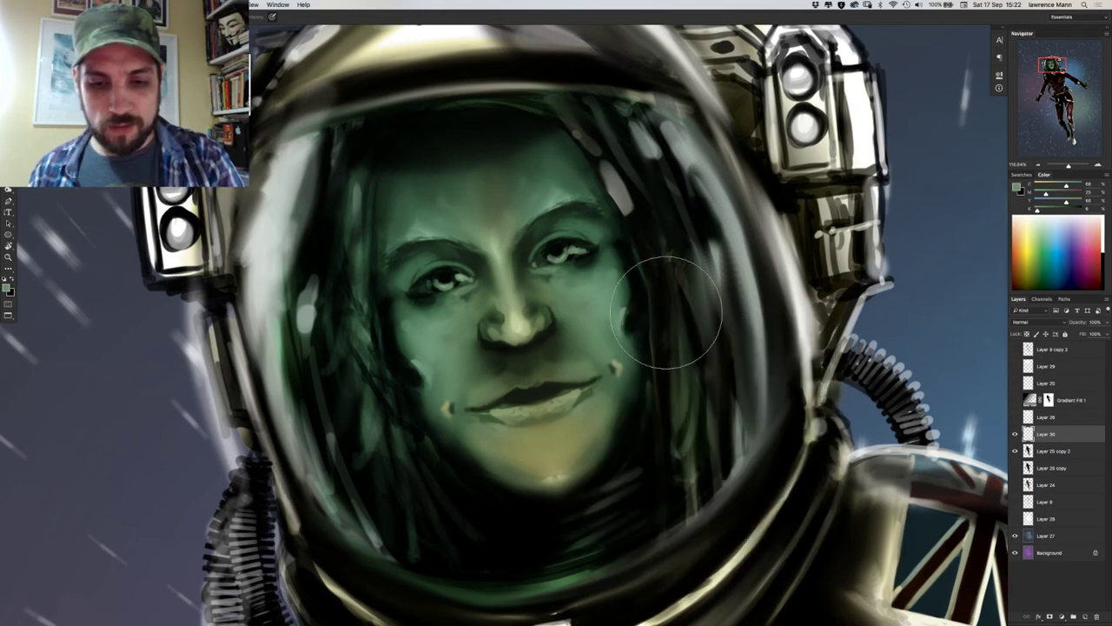
{"action": "left_click_drag", "start_coordinate": [636, 324], "coordinate": [651, 296]}
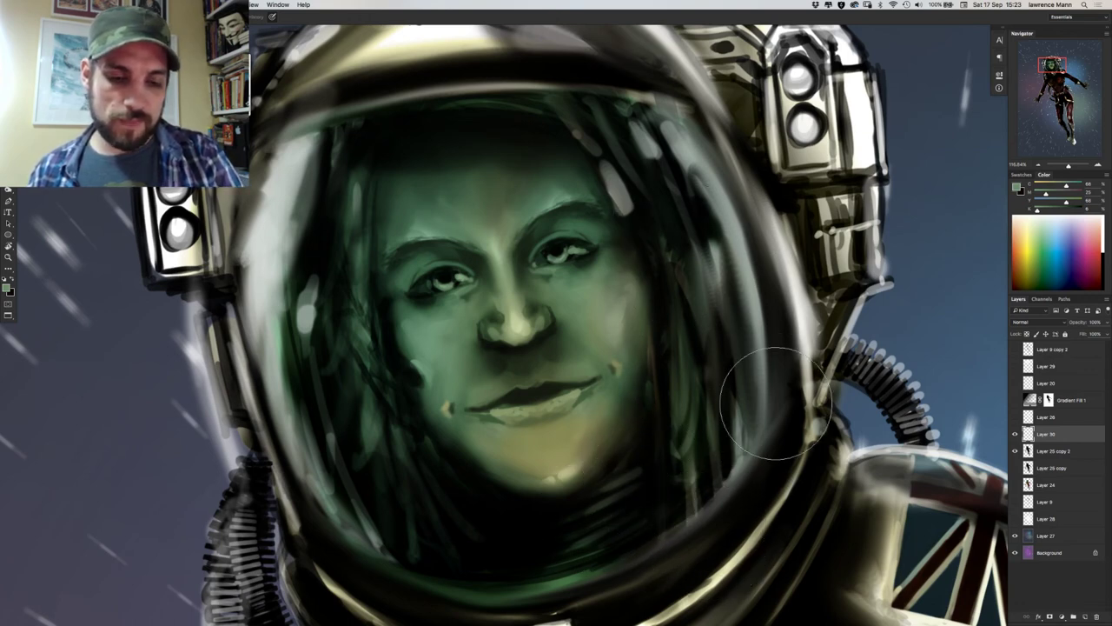
{"action": "key", "text": "v"}
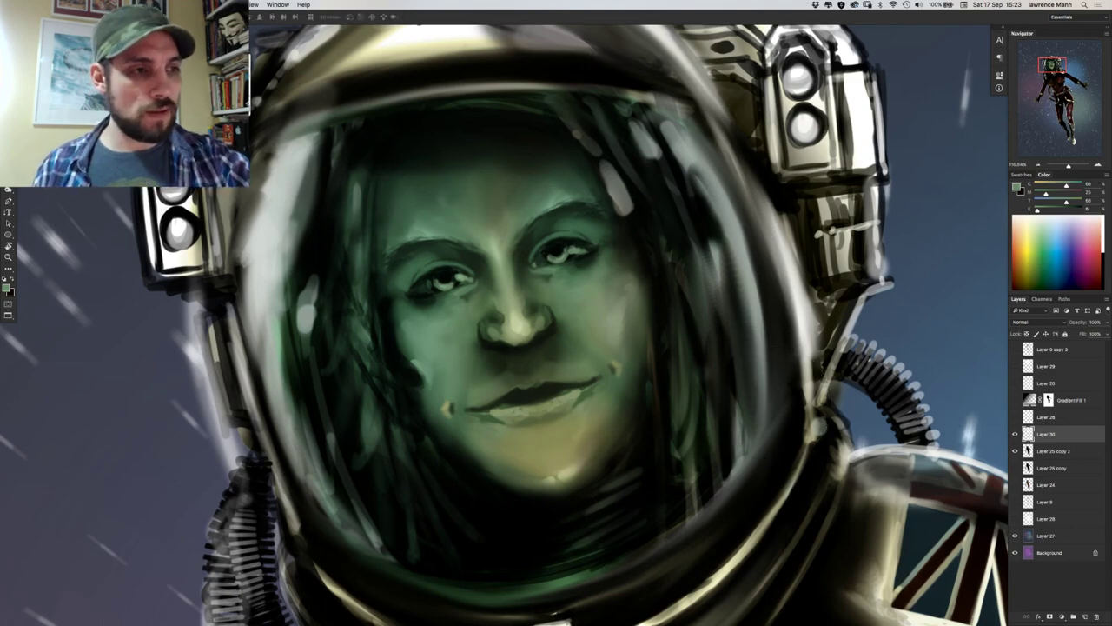
{"action": "left_click_drag", "start_coordinate": [514, 286], "coordinate": [514, 280]}
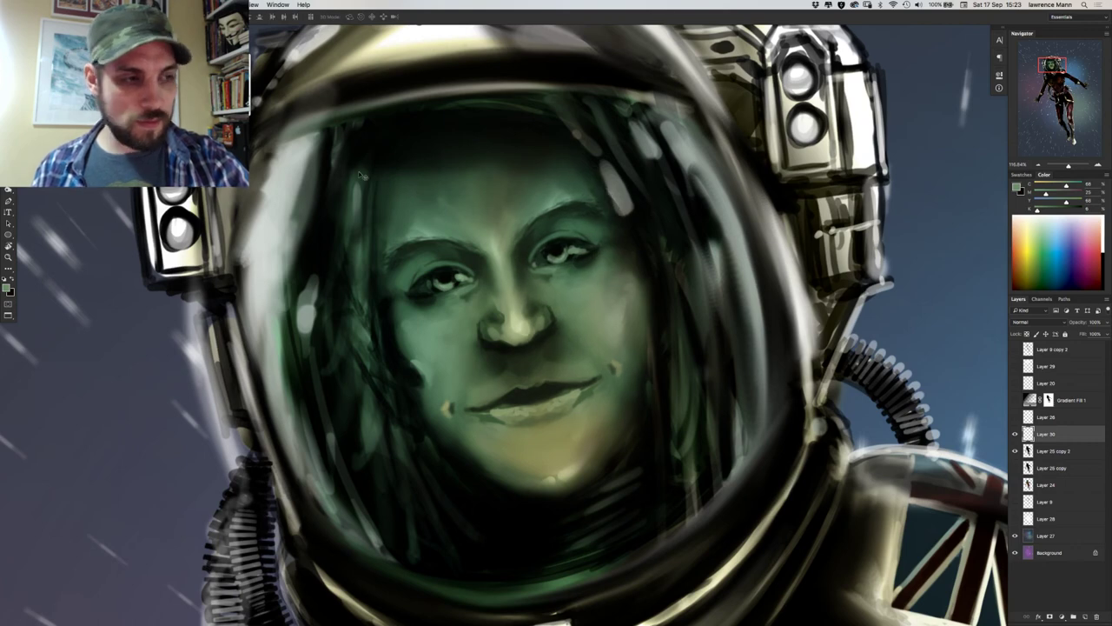
Paint sampled near-black shadow along the outer edge of the corrected cheek, and merge Layer 30 with Layer 25 copy 2.
{"action": "key", "text": "b"}
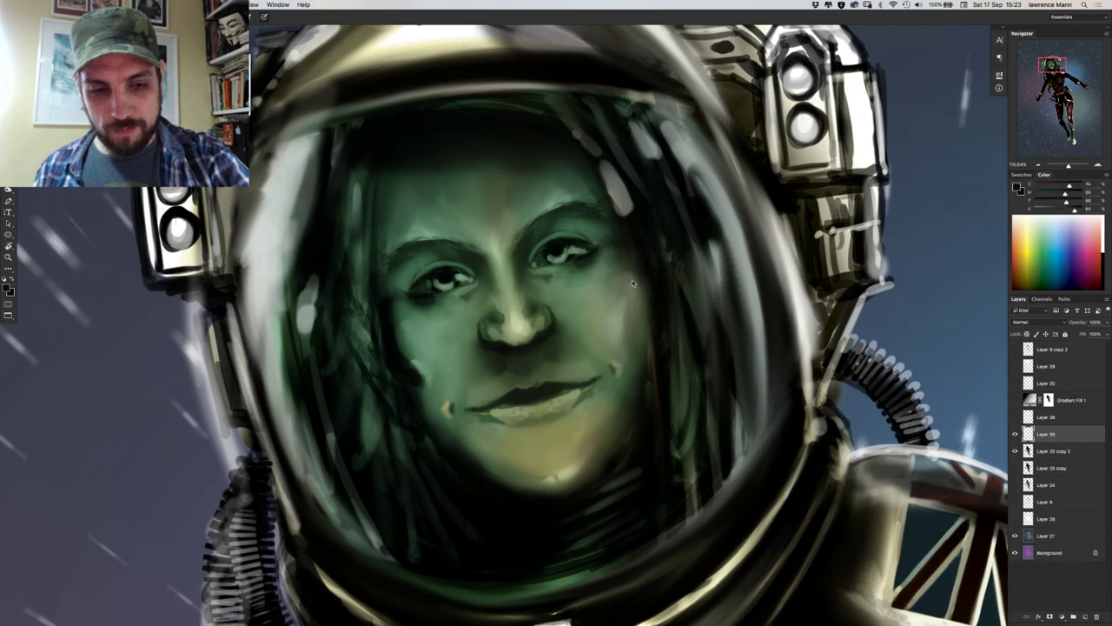
{"action": "right_click", "coordinate": [632, 280]}
{"action": "left_click", "coordinate": [644, 248]}
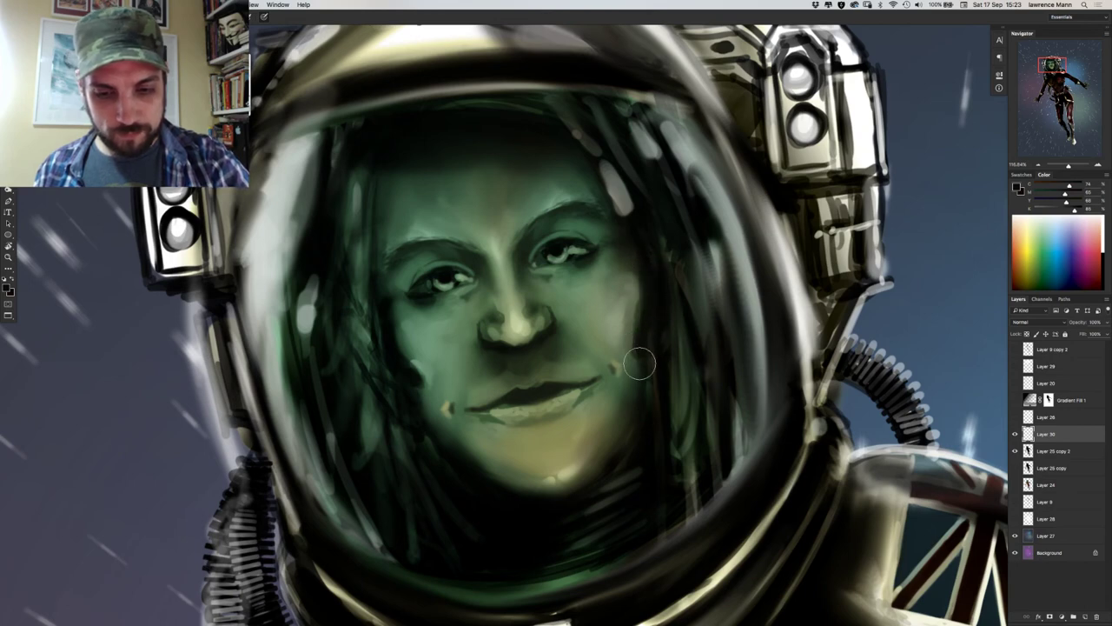
{"action": "scroll", "coordinate": [339, 367], "scroll_direction": "down", "scroll_amount": 5}
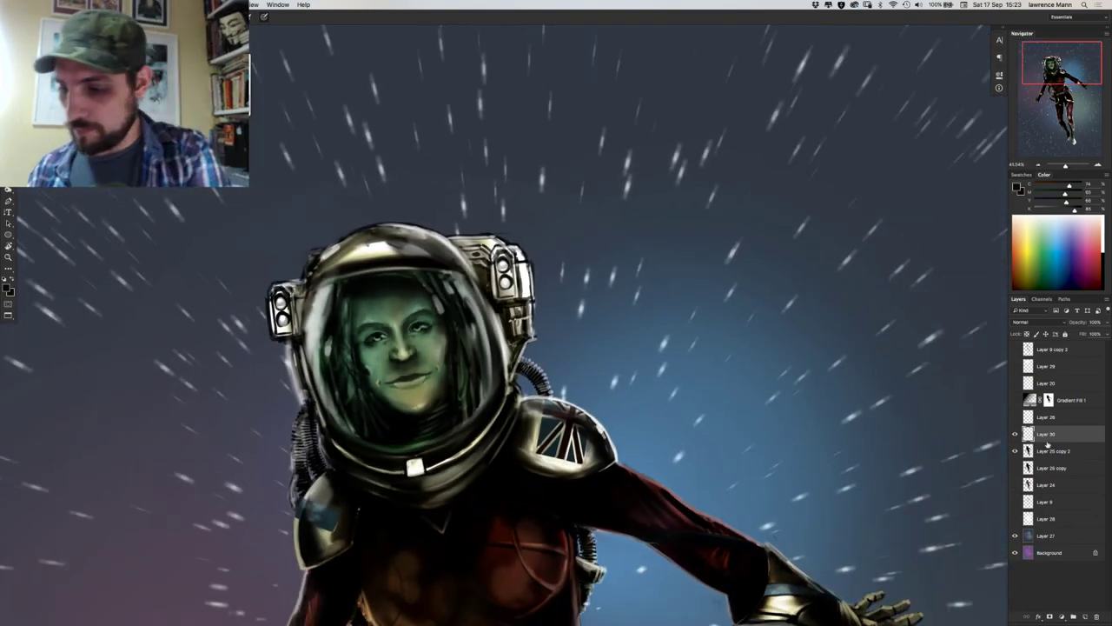
{"action": "key", "text": "super+e"}
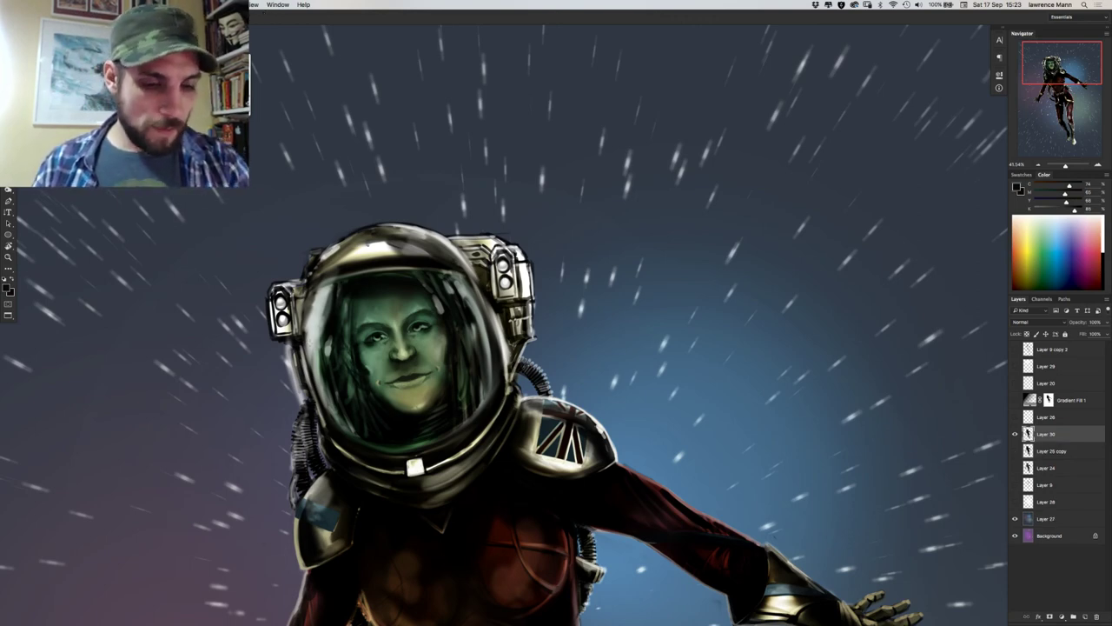
Lasso the nose, copy it to a new layer and move the copy slightly down the face.
{"action": "scroll", "coordinate": [313, 356], "scroll_direction": "up", "scroll_amount": 7}
{"action": "scroll", "coordinate": [312, 356], "scroll_direction": "down", "scroll_amount": 1}
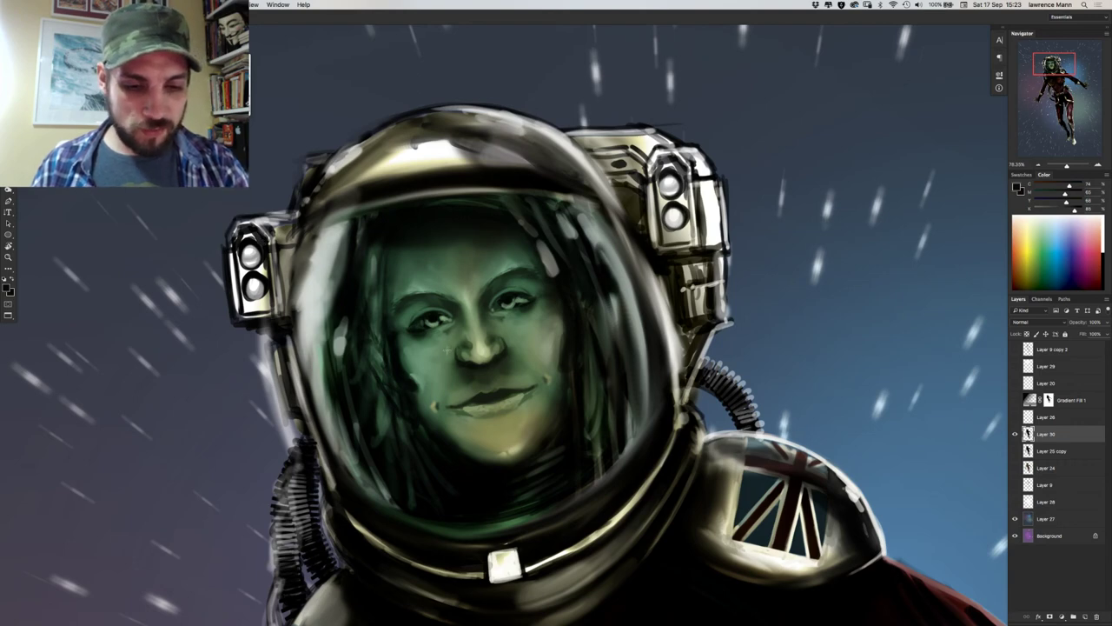
{"action": "left_click_drag", "start_coordinate": [455, 327], "coordinate": [477, 313]}
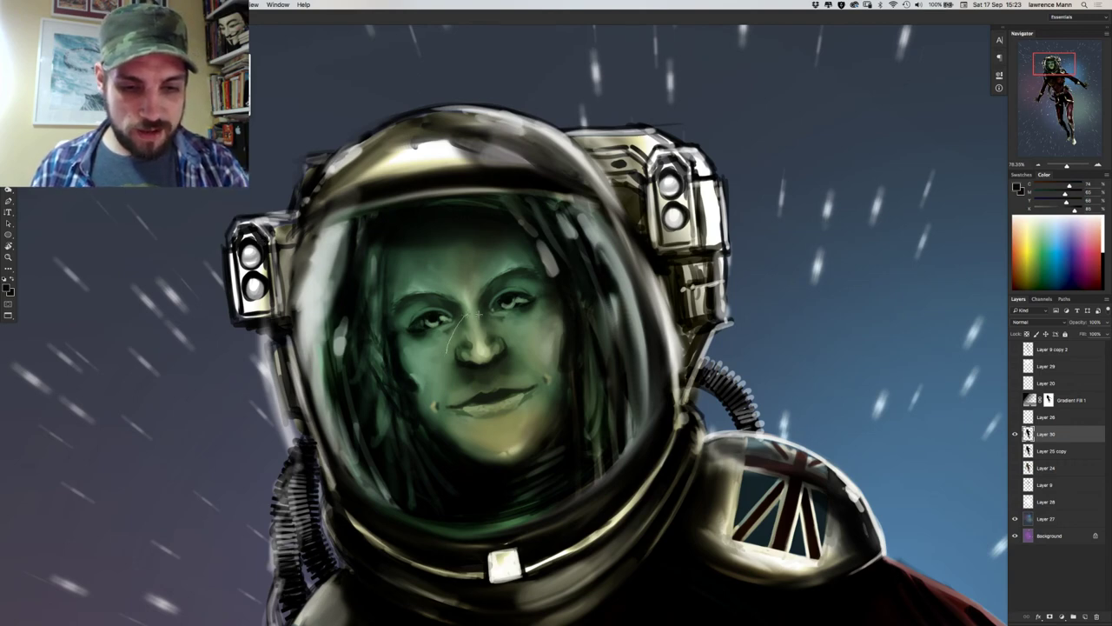
{"action": "mouse_move", "coordinate": [522, 344]}
{"action": "left_mouse_down"}
{"action": "mouse_move", "coordinate": [507, 373]}
{"action": "mouse_move", "coordinate": [466, 379]}
{"action": "mouse_move", "coordinate": [452, 328]}
{"action": "mouse_move", "coordinate": [495, 322]}
{"action": "mouse_move", "coordinate": [526, 344]}
{"action": "mouse_move", "coordinate": [504, 382]}
{"action": "mouse_move", "coordinate": [444, 372]}
{"action": "left_mouse_up"}
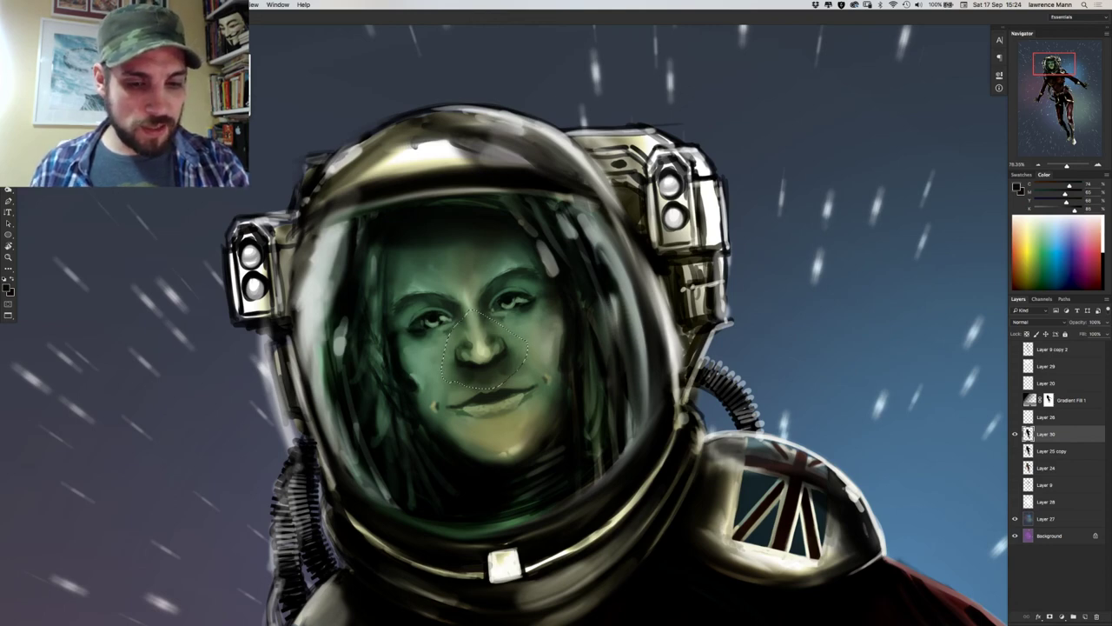
{"action": "key", "text": "ctrl+j"}
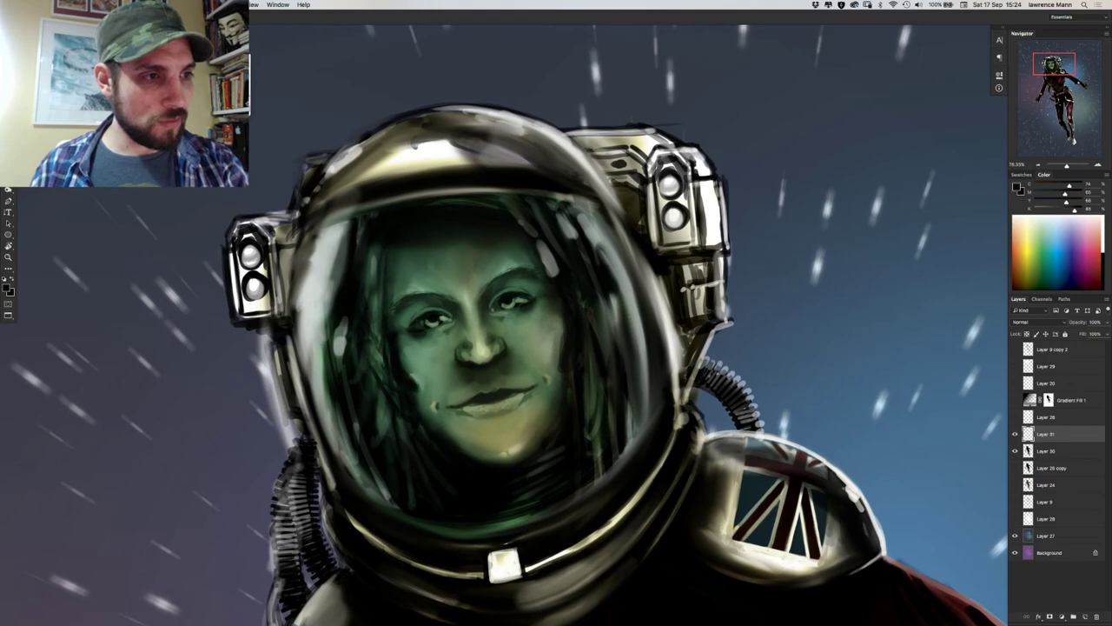
{"action": "key", "text": "v"}
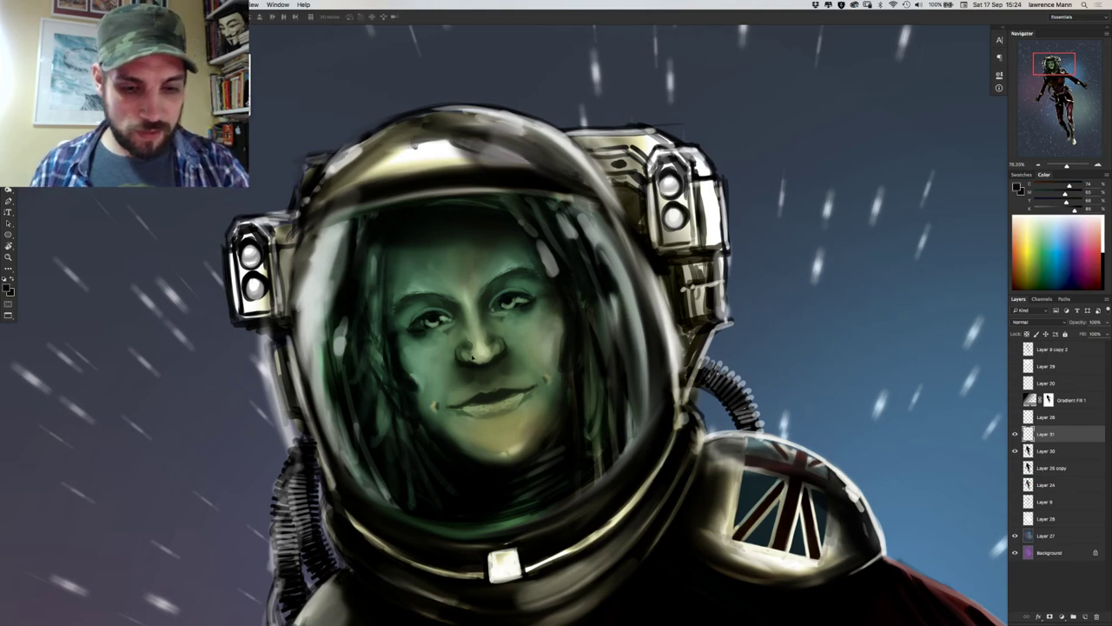
{"action": "left_click_drag", "start_coordinate": [473, 356], "coordinate": [472, 361]}
Reduce the eraser size at 0% hardness and softly erase the edge of the copied nose around the bridge.
{"action": "key", "text": "e"}
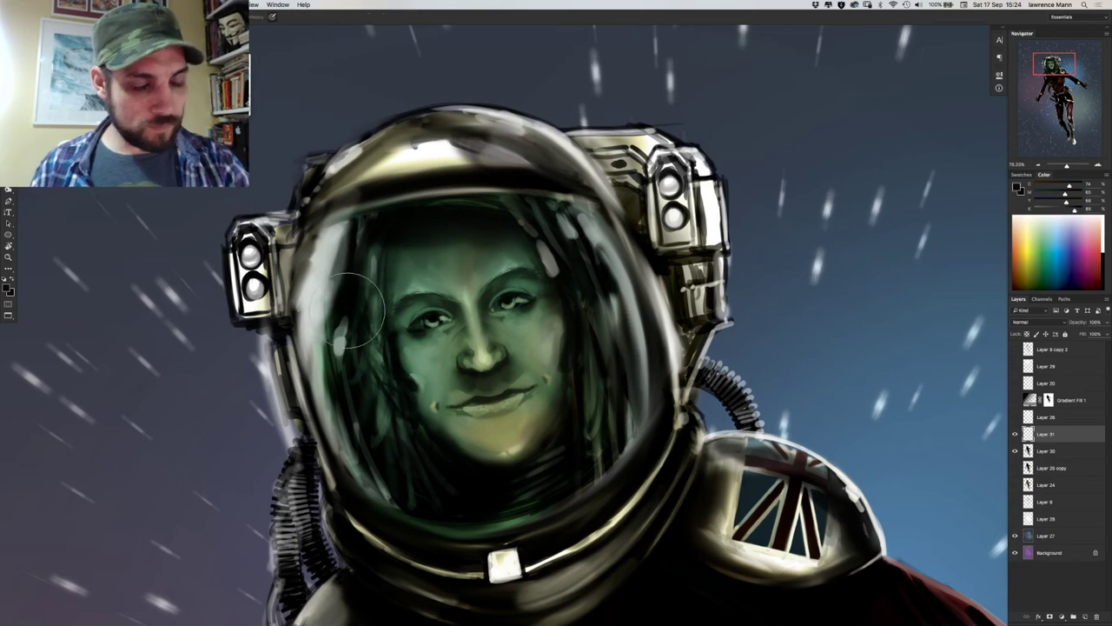
{"action": "right_click", "coordinate": [457, 340]}
{"action": "left_click", "coordinate": [529, 360]}
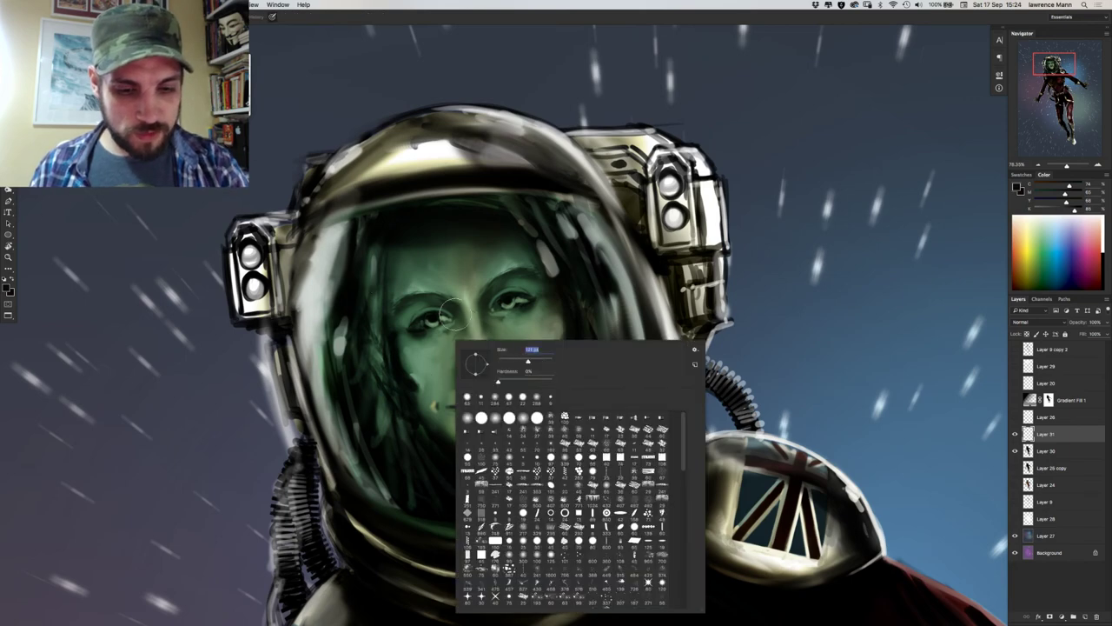
{"action": "mouse_move", "coordinate": [464, 313]}
{"action": "left_mouse_down"}
{"action": "mouse_move", "coordinate": [445, 329]}
{"action": "mouse_move", "coordinate": [464, 311]}
{"action": "left_mouse_up"}
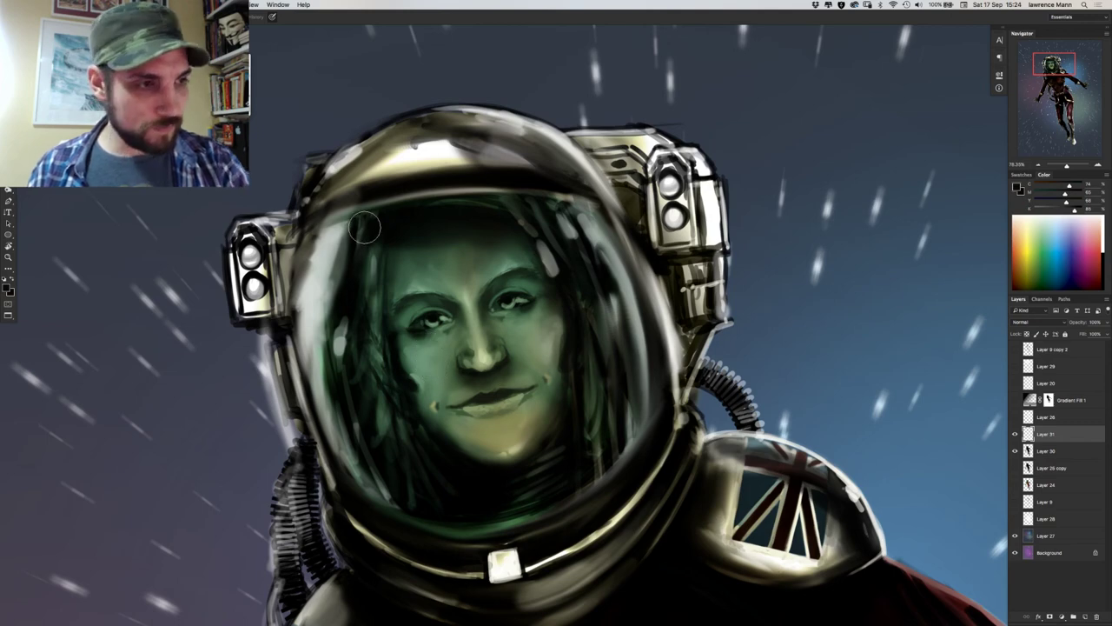
Sample green skin tones from the cheek, under-eye area and nose bridge, and paint them around the copied nose on Layer 31.
{"action": "left_click", "coordinate": [456, 339], "text": "alt"}
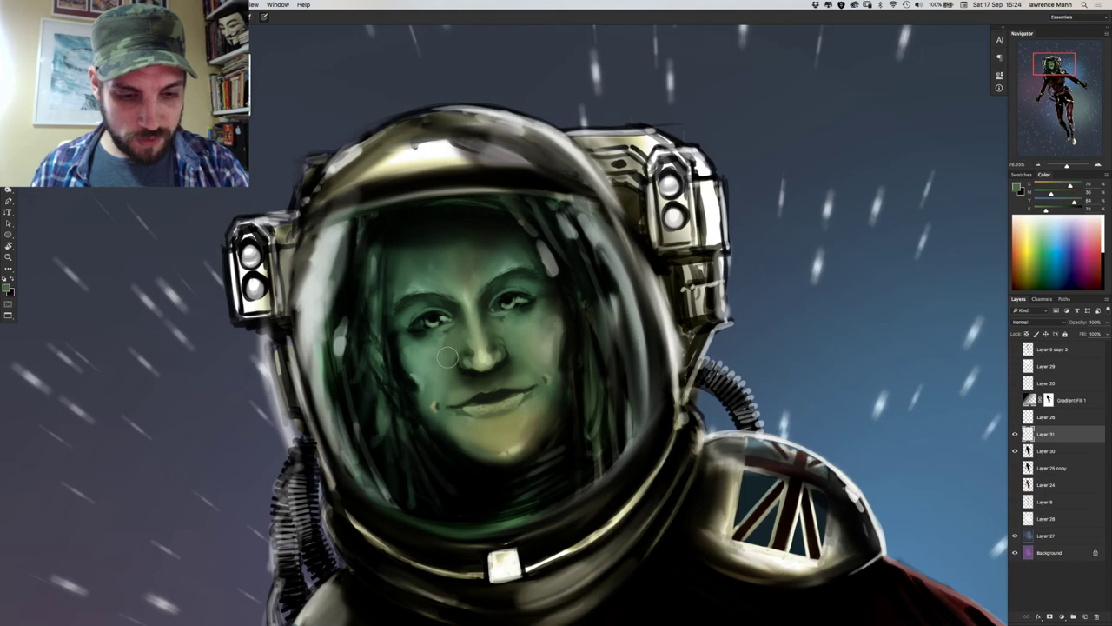
{"action": "left_click", "coordinate": [509, 330], "text": "alt"}
{"action": "left_click", "coordinate": [511, 326], "text": "alt"}
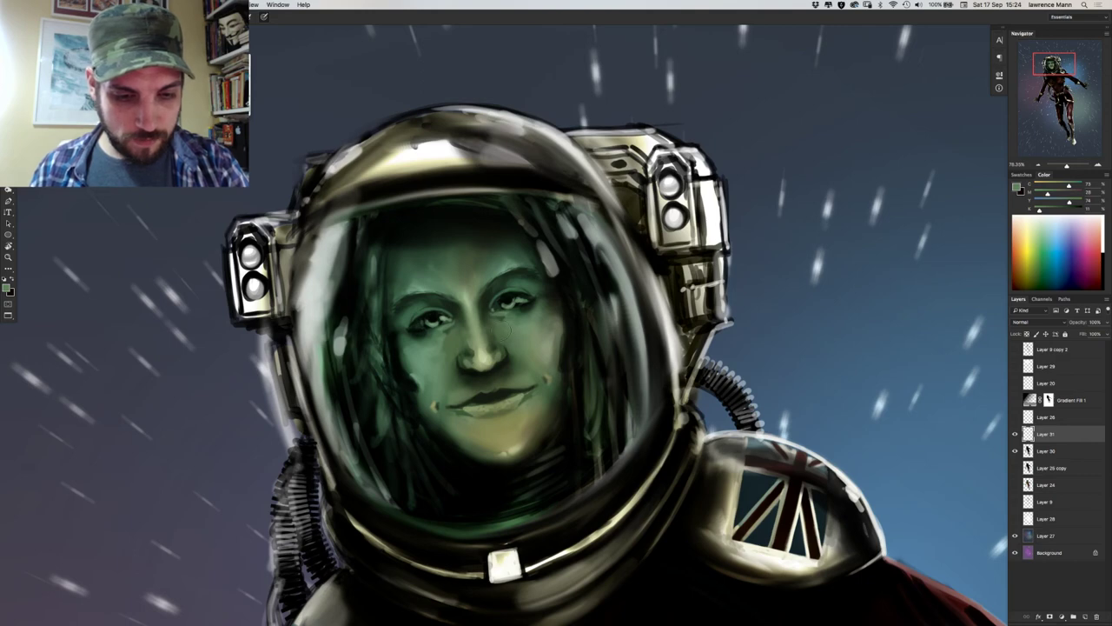
{"action": "left_click", "coordinate": [479, 320], "text": "alt"}
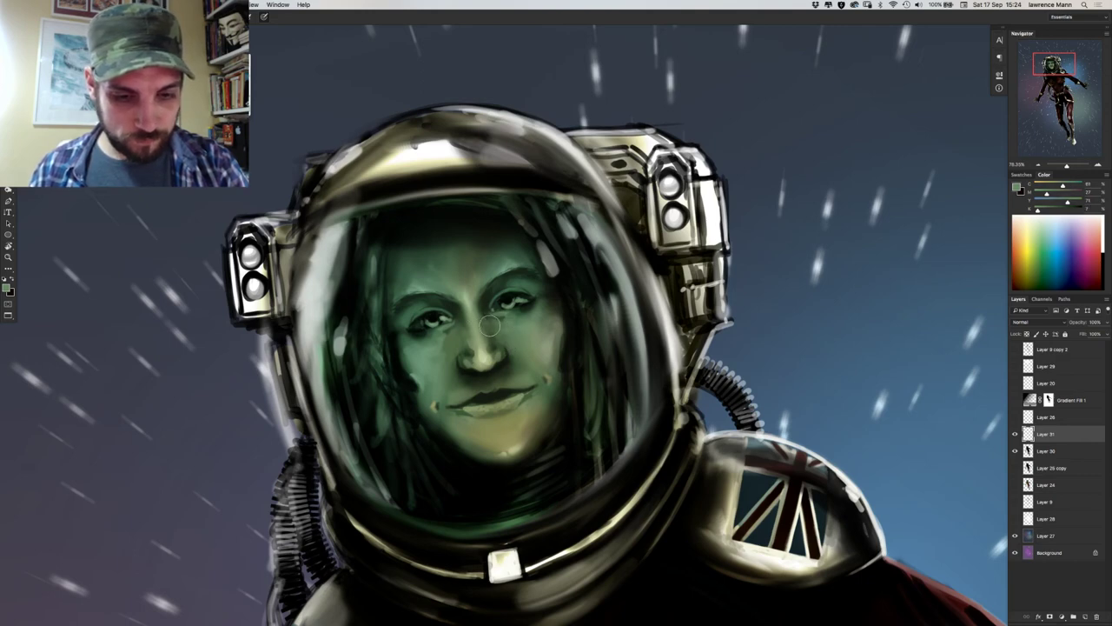
Blend the nose bridge and side into the cheek with a larger, softer brush in sampled greens, and hide Layer 31 to compare.
{"action": "right_click", "coordinate": [487, 323]}
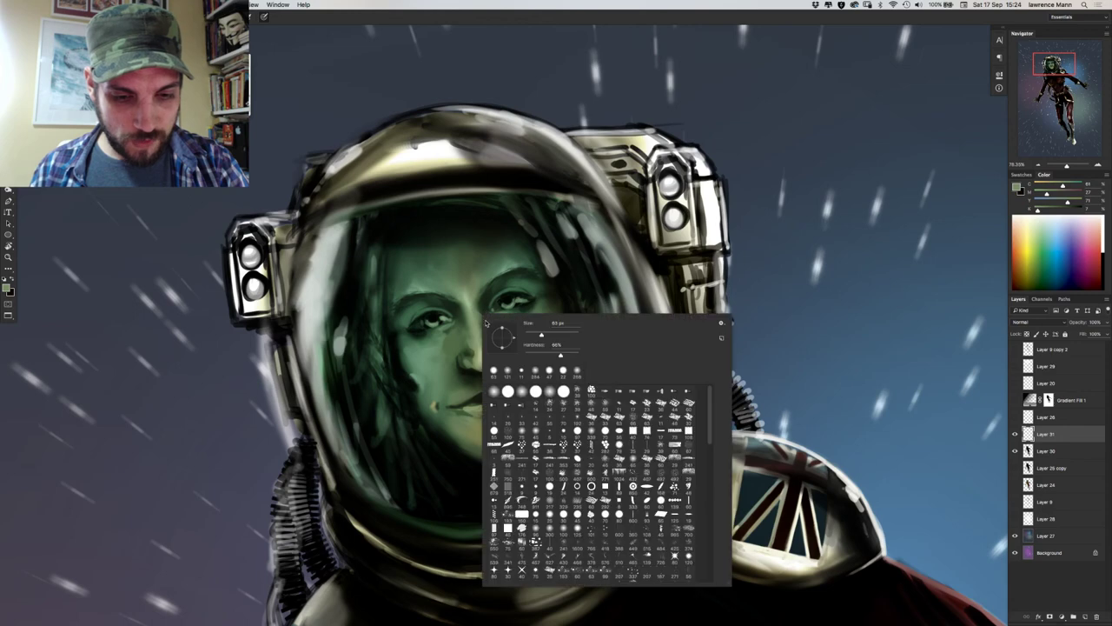
{"action": "left_click", "coordinate": [531, 354]}
{"action": "left_click", "coordinate": [556, 334]}
{"action": "left_click", "coordinate": [476, 313]}
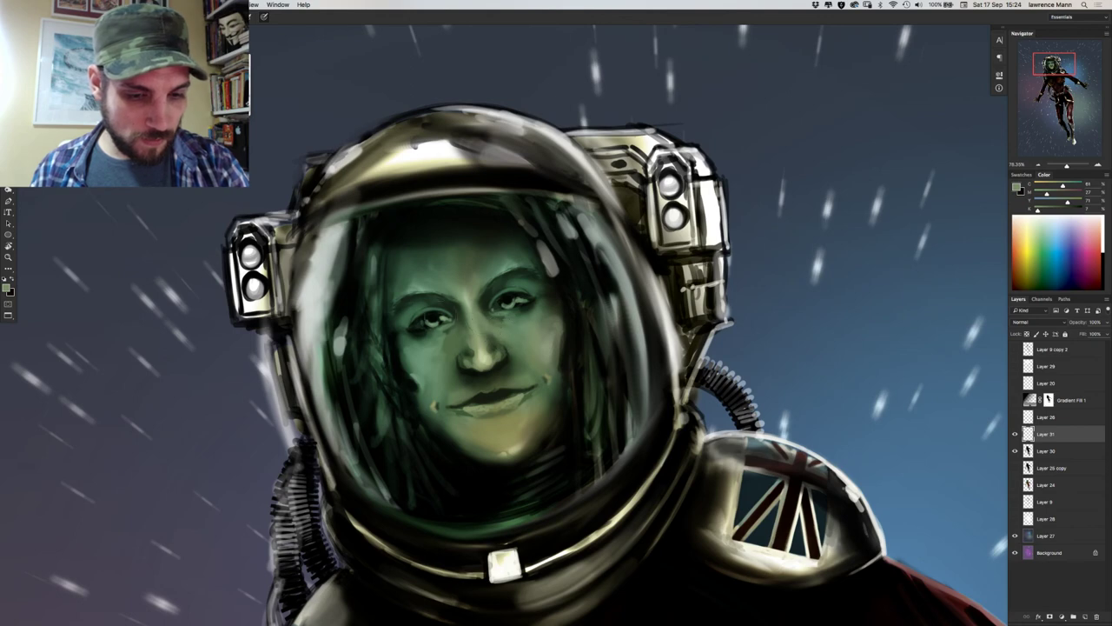
{"action": "left_click", "coordinate": [439, 344], "text": "alt"}
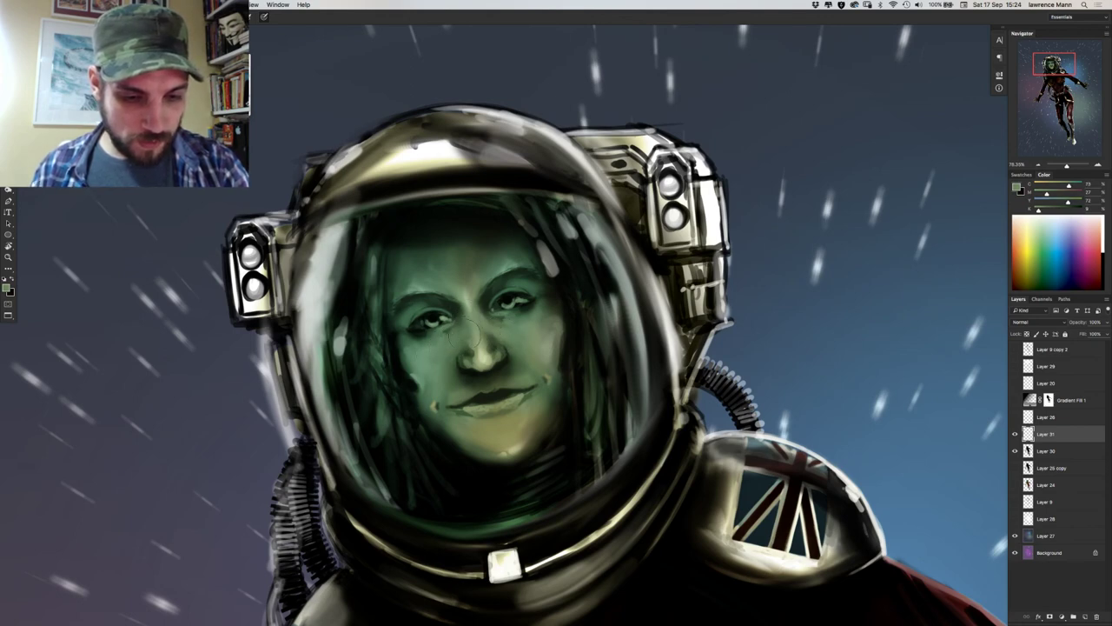
{"action": "left_click", "coordinate": [460, 341], "text": "alt"}
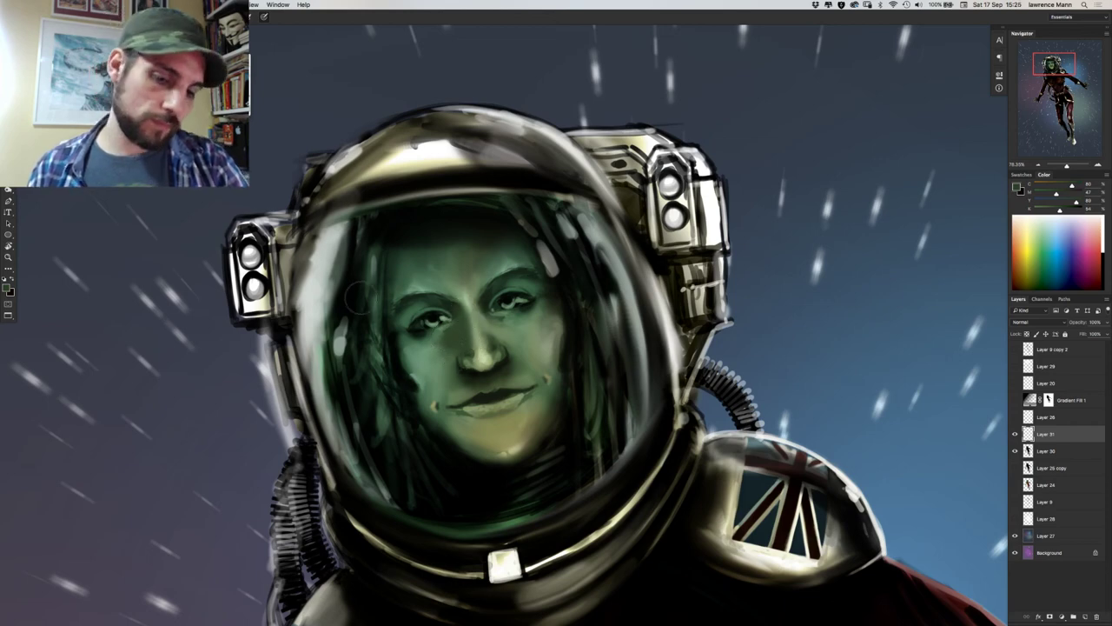
{"action": "left_click", "coordinate": [1015, 434]}
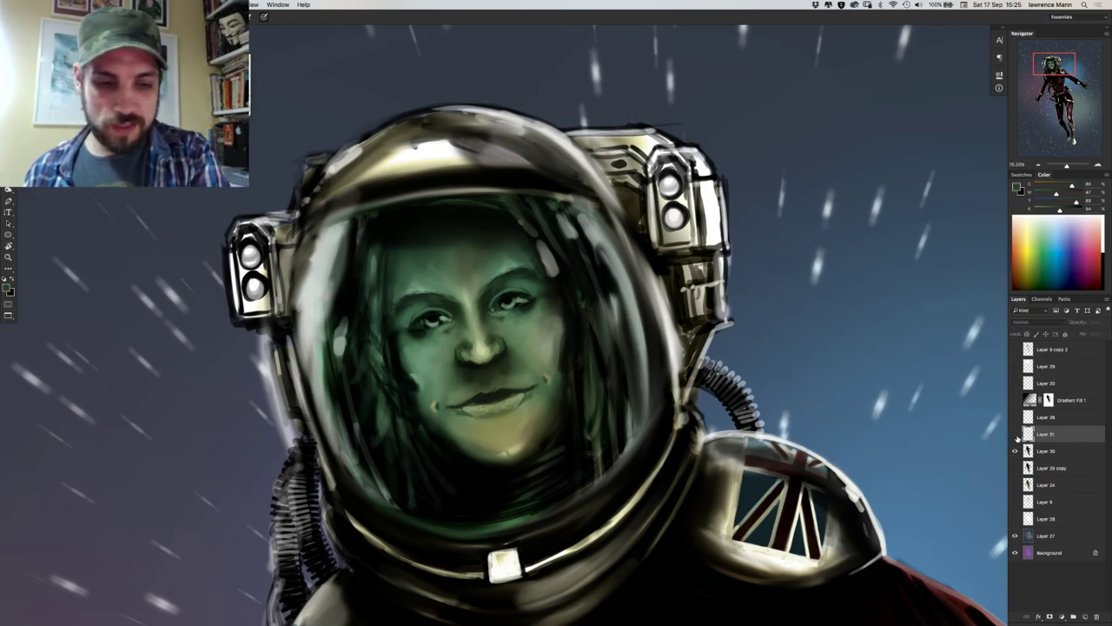
Show Layer 31, sample the grey-green cheek tone, and adjust the brush size for retouching the face.
{"action": "left_click", "coordinate": [1016, 436]}
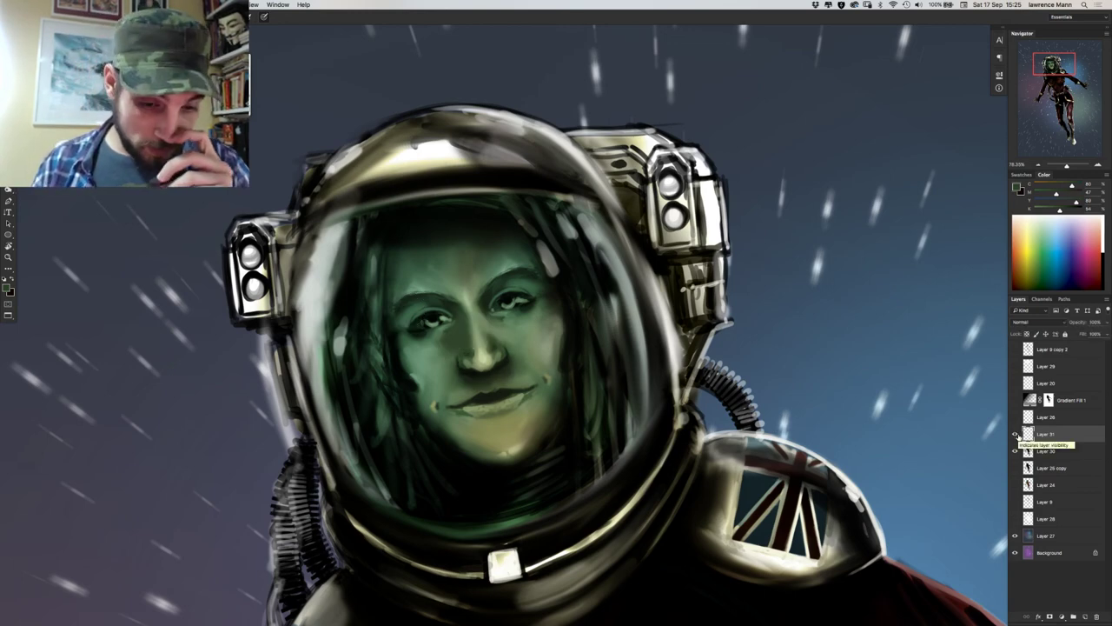
{"action": "left_click", "coordinate": [530, 334], "text": "alt"}
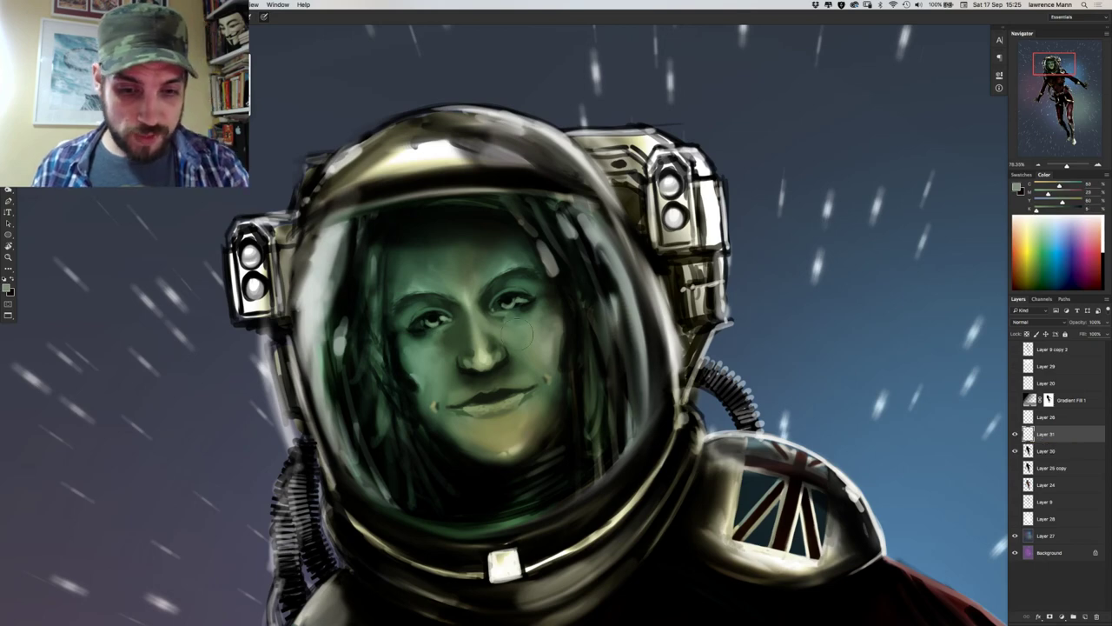
{"action": "right_click", "coordinate": [447, 330]}
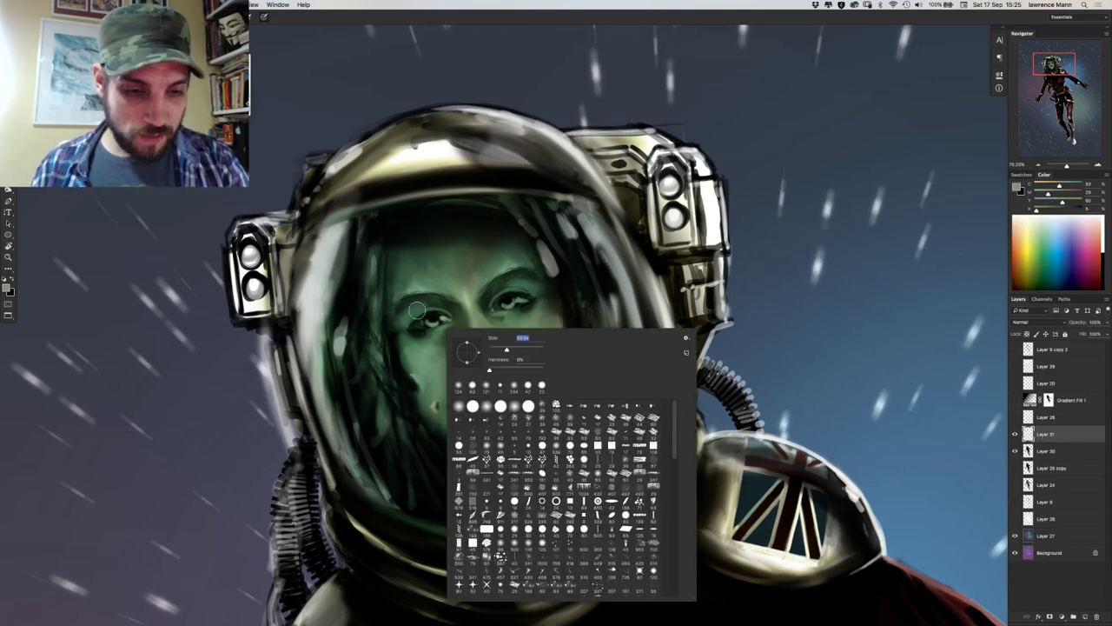
{"action": "left_click", "coordinate": [409, 311]}
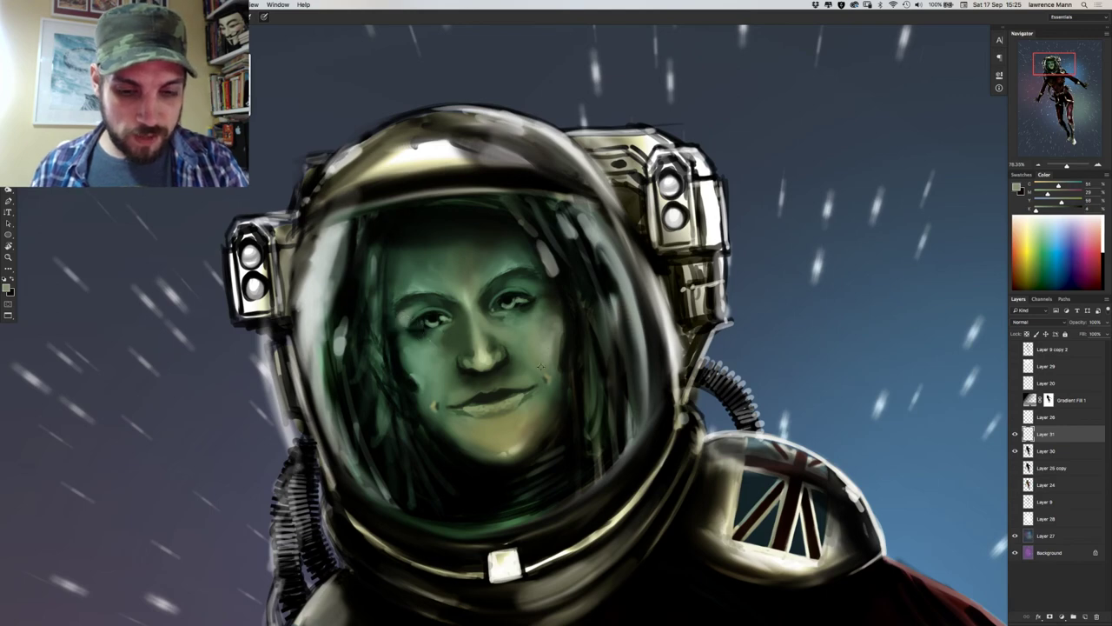
Shrink the brush, set its hardness to 51%, and refine the fine details around both eyes.
{"action": "right_click", "coordinate": [499, 352]}
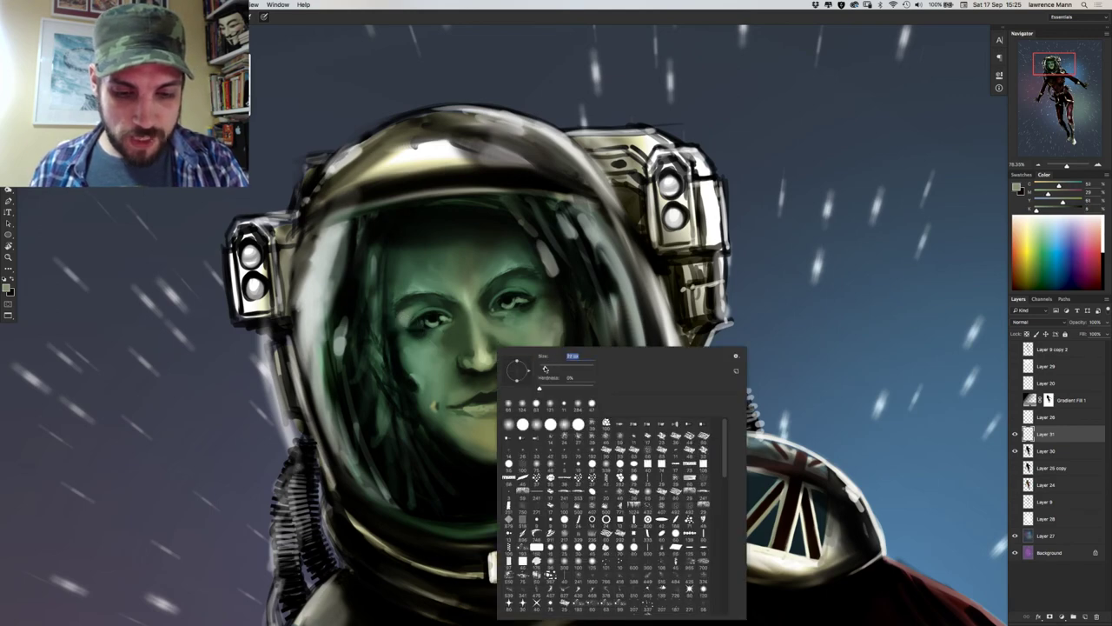
{"action": "left_click", "coordinate": [429, 323]}
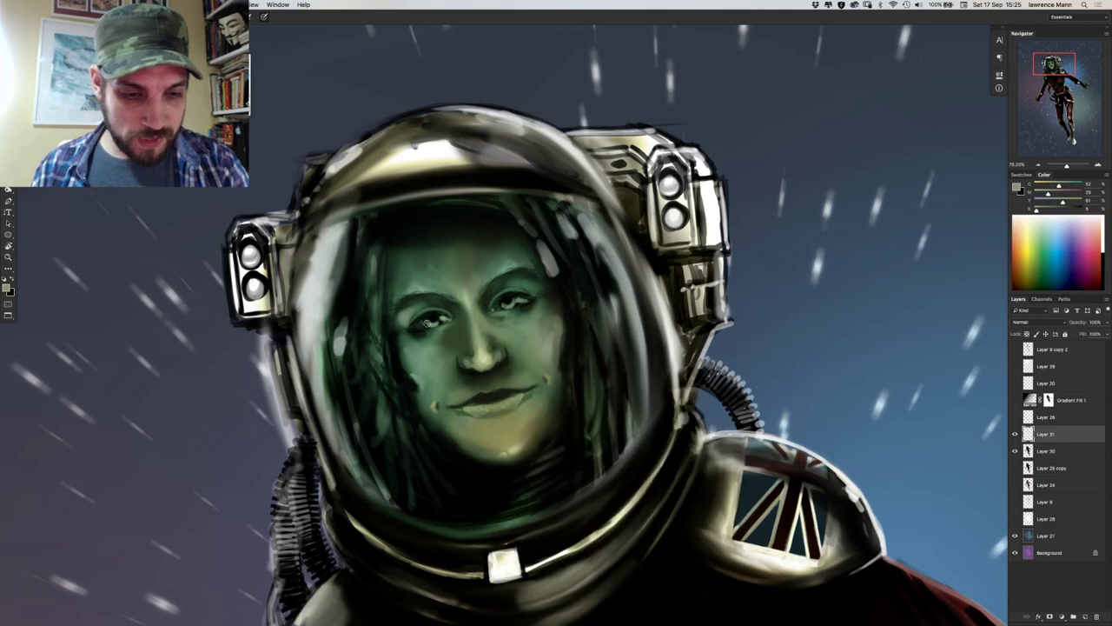
{"action": "right_click", "coordinate": [444, 332]}
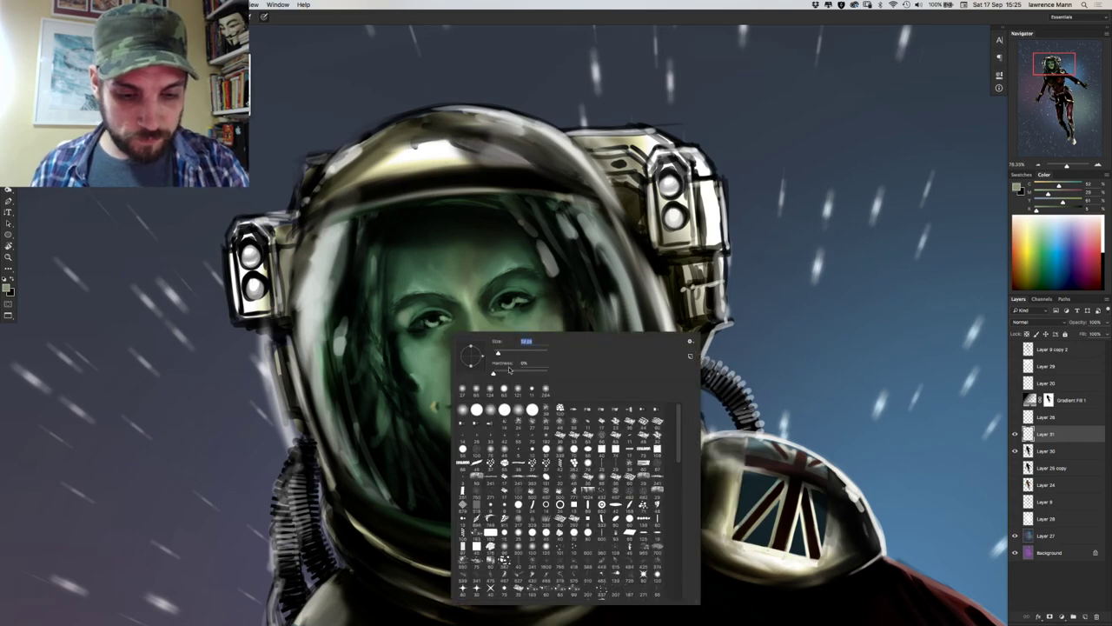
{"action": "left_click_drag", "start_coordinate": [510, 370], "coordinate": [522, 373]}
{"action": "key", "text": "Return"}
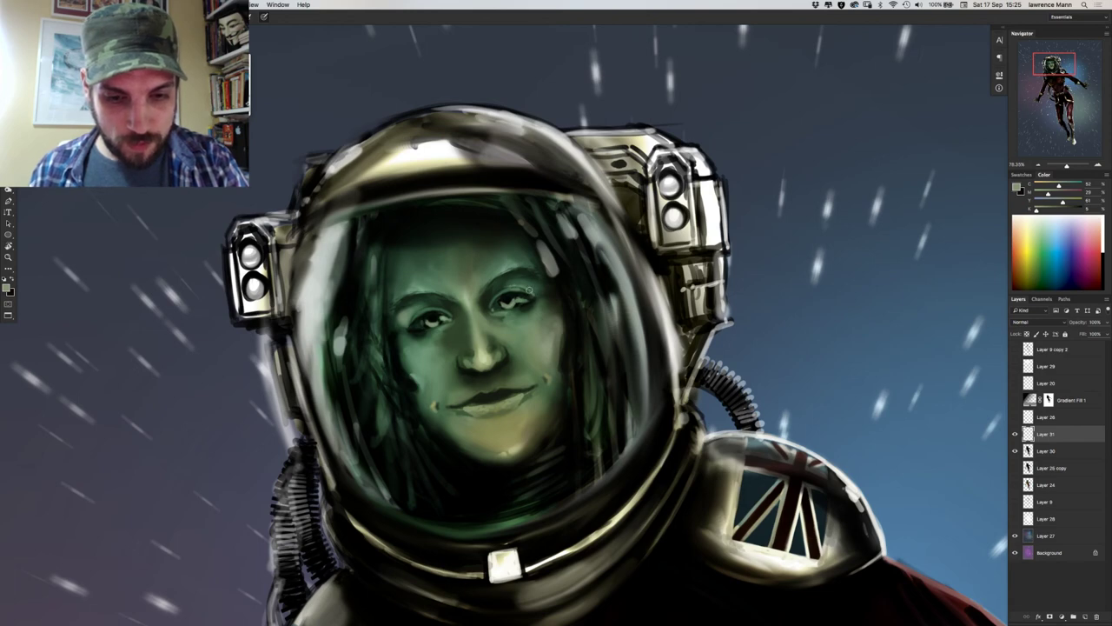
Enlarge the brush and shade from beneath the left-hand eye down the cheek with sampled dark and green tones.
{"action": "left_click", "coordinate": [537, 277], "text": "alt"}
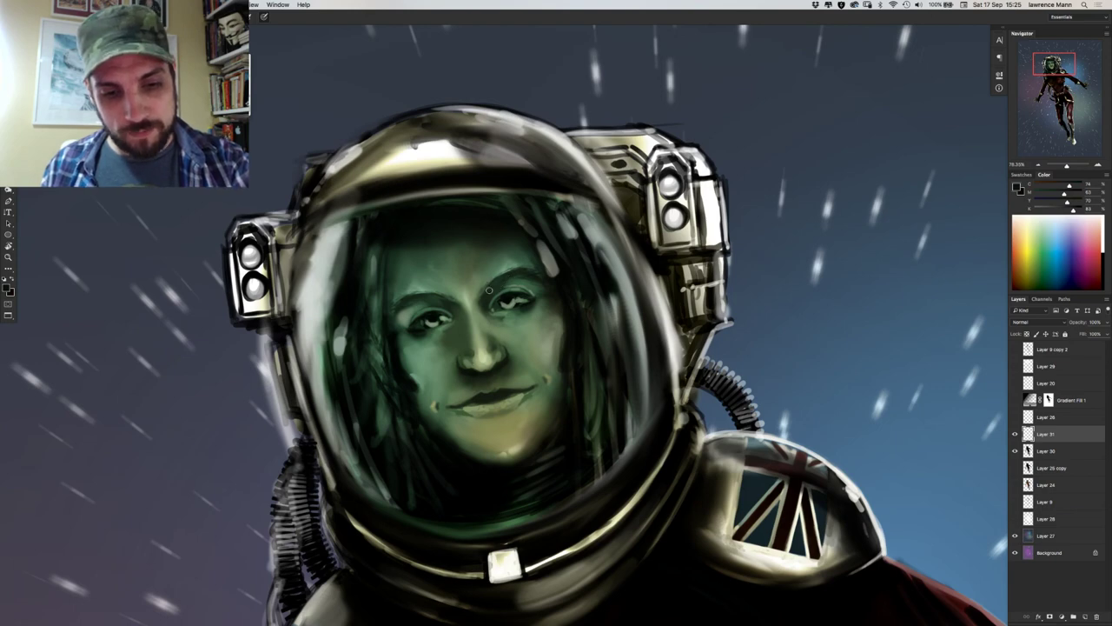
{"action": "right_click", "coordinate": [450, 316]}
{"action": "left_click_drag", "start_coordinate": [537, 322], "coordinate": [517, 322]}
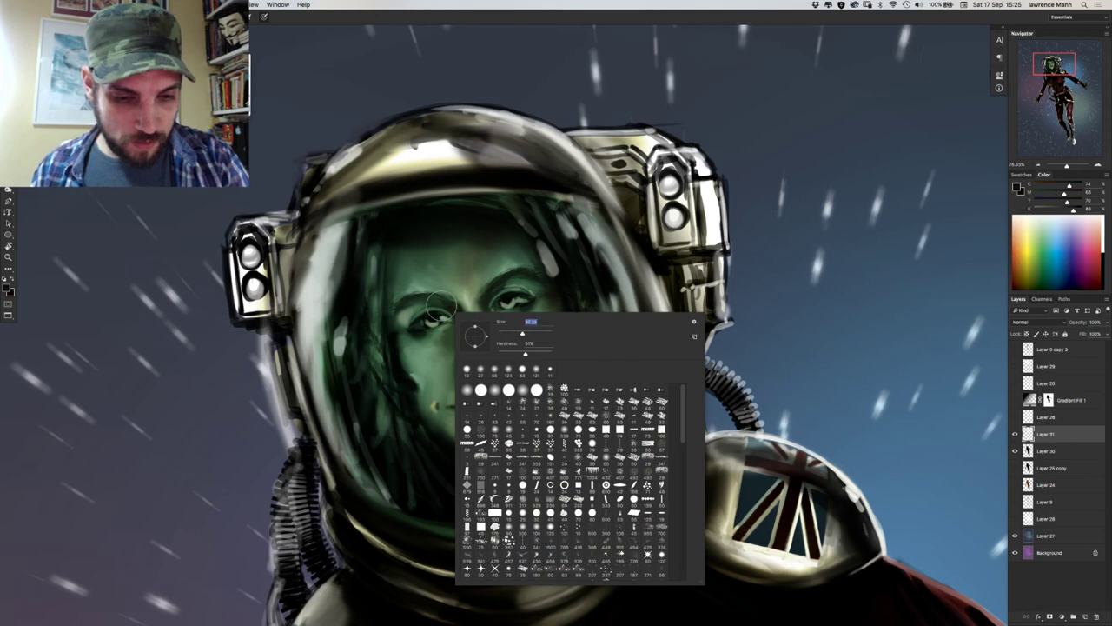
{"action": "key", "text": "Return"}
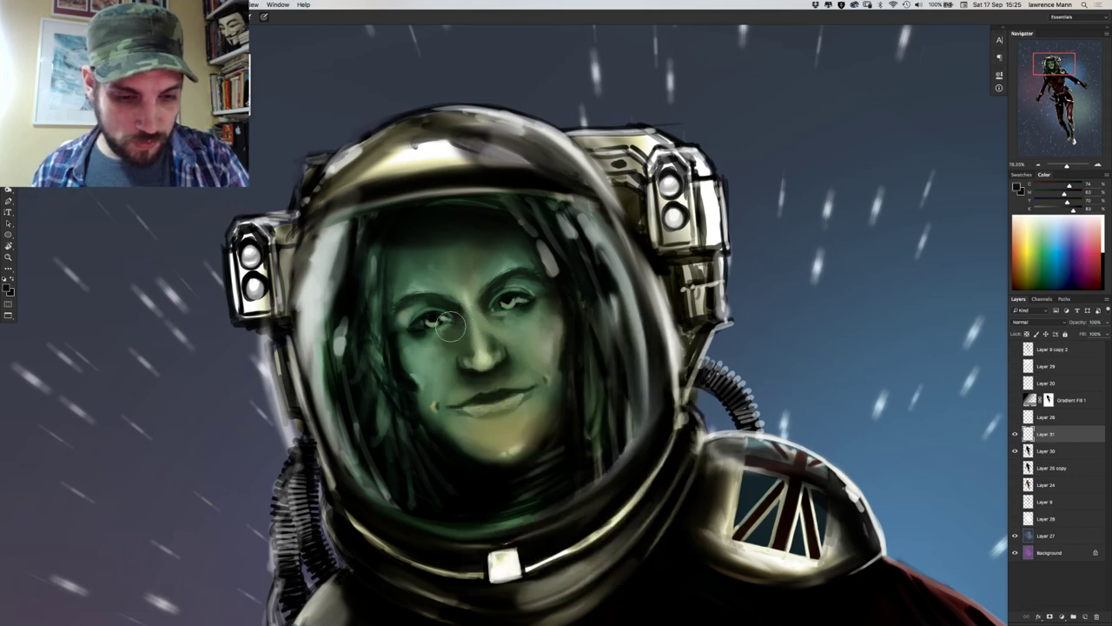
{"action": "mouse_move", "coordinate": [438, 335]}
{"action": "left_mouse_down"}
{"action": "mouse_move", "coordinate": [449, 327]}
{"action": "mouse_move", "coordinate": [469, 350]}
{"action": "mouse_move", "coordinate": [444, 364]}
{"action": "left_mouse_up"}
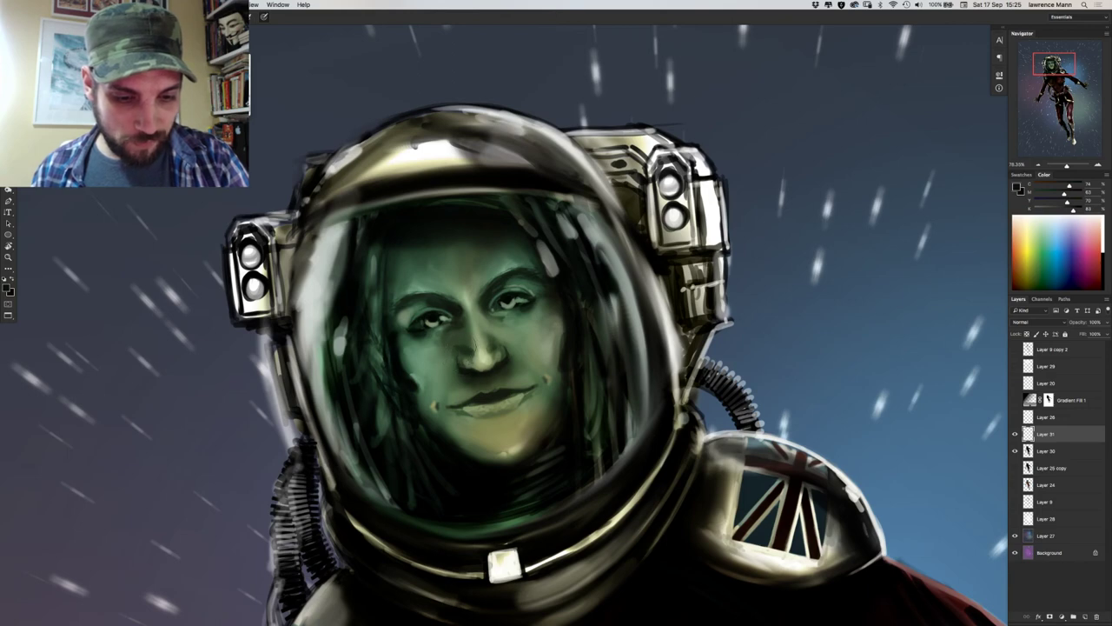
{"action": "left_click", "coordinate": [459, 332], "text": "alt"}
{"action": "mouse_move", "coordinate": [458, 332]}
{"action": "left_mouse_down"}
{"action": "mouse_move", "coordinate": [448, 376]}
{"action": "mouse_move", "coordinate": [464, 380]}
{"action": "mouse_move", "coordinate": [453, 373]}
{"action": "mouse_move", "coordinate": [446, 400]}
{"action": "mouse_move", "coordinate": [449, 380]}
{"action": "mouse_move", "coordinate": [439, 406]}
{"action": "left_mouse_up"}
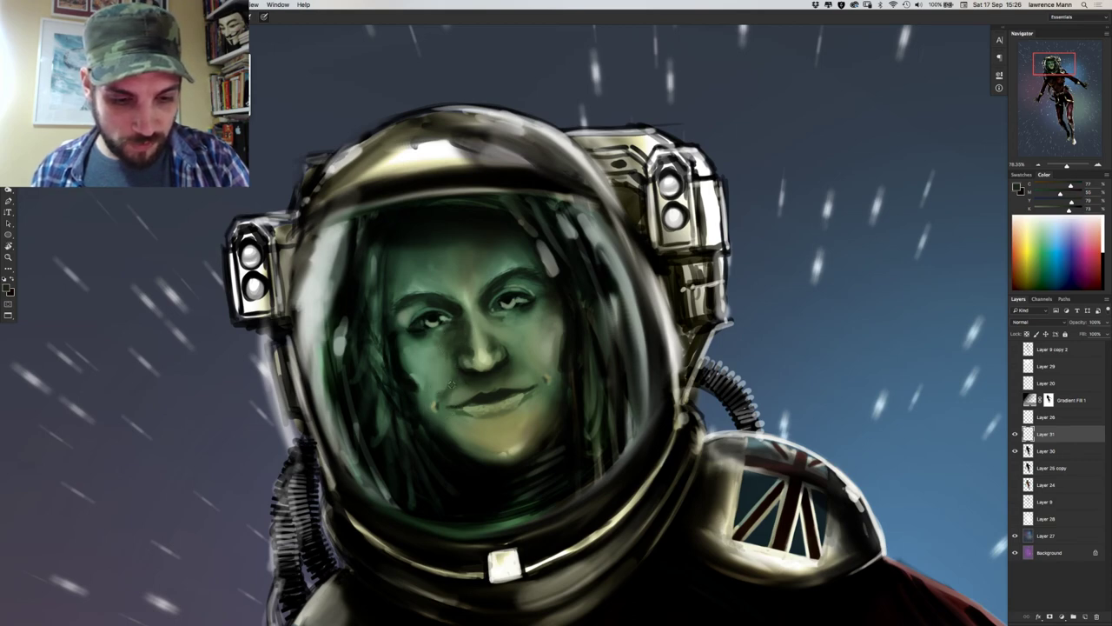
Blend the left mouth corner and shade the upper lip with greens sampled around the mouth.
{"action": "left_click", "coordinate": [448, 382], "text": "alt"}
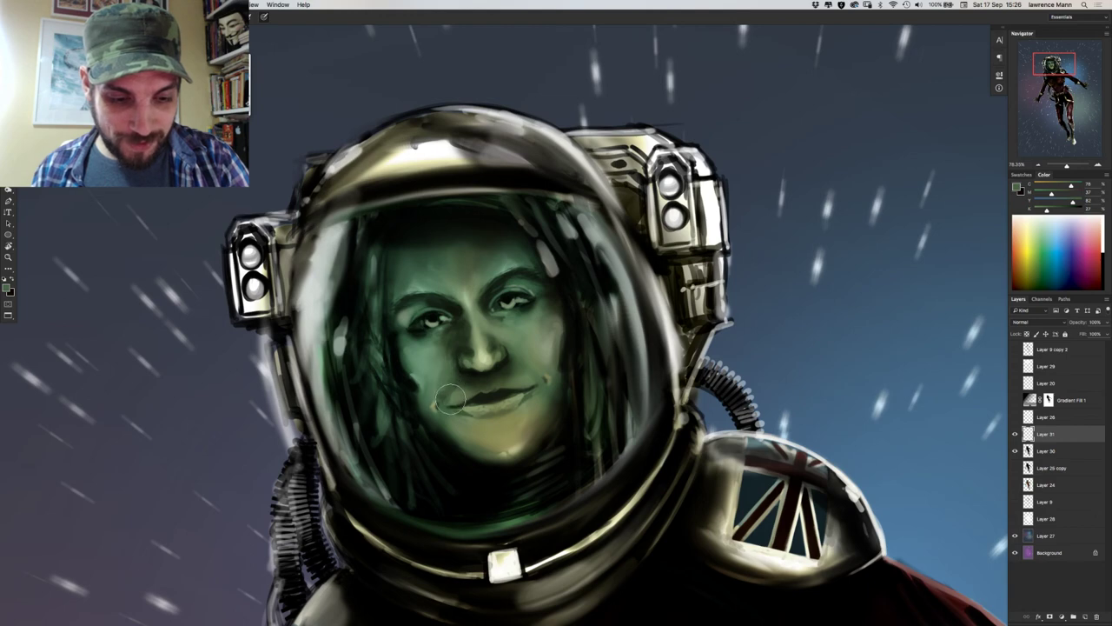
{"action": "left_click", "coordinate": [457, 383], "text": "alt"}
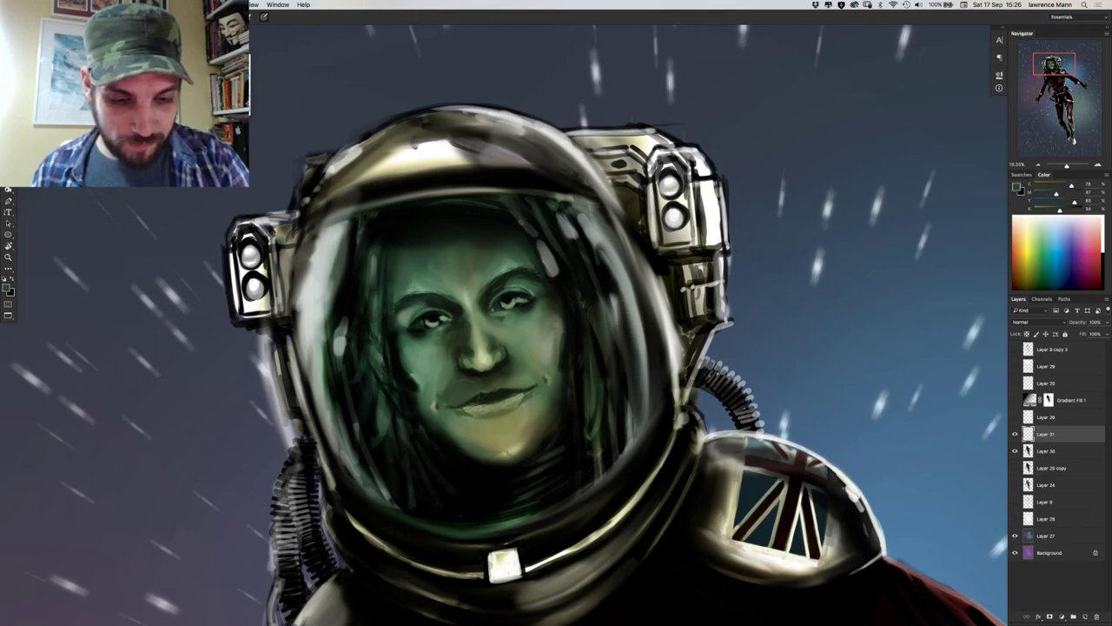
{"action": "left_click", "coordinate": [489, 378], "text": "alt"}
{"action": "mouse_move", "coordinate": [486, 390]}
{"action": "left_mouse_down"}
{"action": "mouse_move", "coordinate": [495, 380]}
{"action": "mouse_move", "coordinate": [460, 403]}
{"action": "left_mouse_up"}
{"action": "left_click", "coordinate": [473, 388], "text": "alt"}
{"action": "left_click", "coordinate": [464, 388], "text": "alt"}
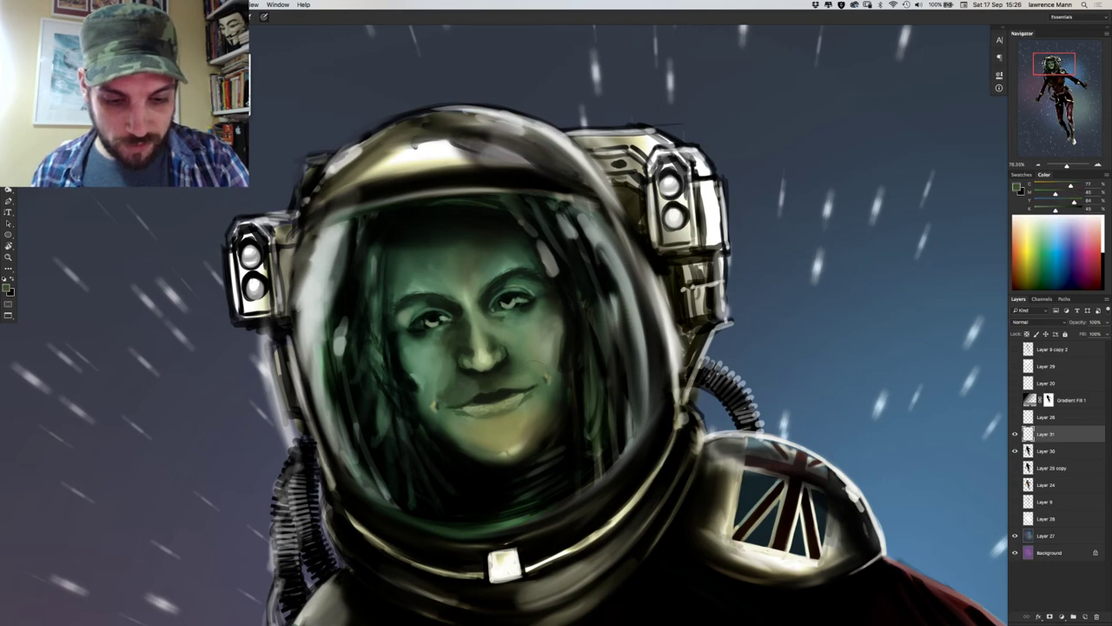
Sample nearby cheek and shadow tones and blend the shading between the nose and the right side of the mouth.
{"action": "left_click", "coordinate": [532, 363], "text": "alt"}
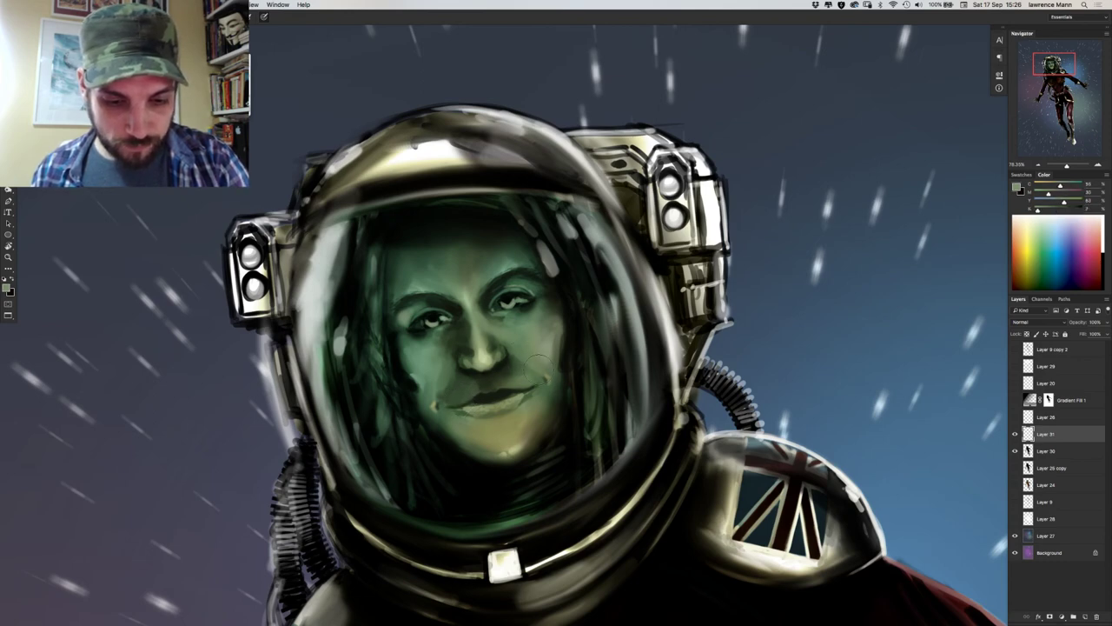
{"action": "left_click", "coordinate": [517, 372], "text": "alt"}
{"action": "left_click", "coordinate": [508, 369], "text": "alt"}
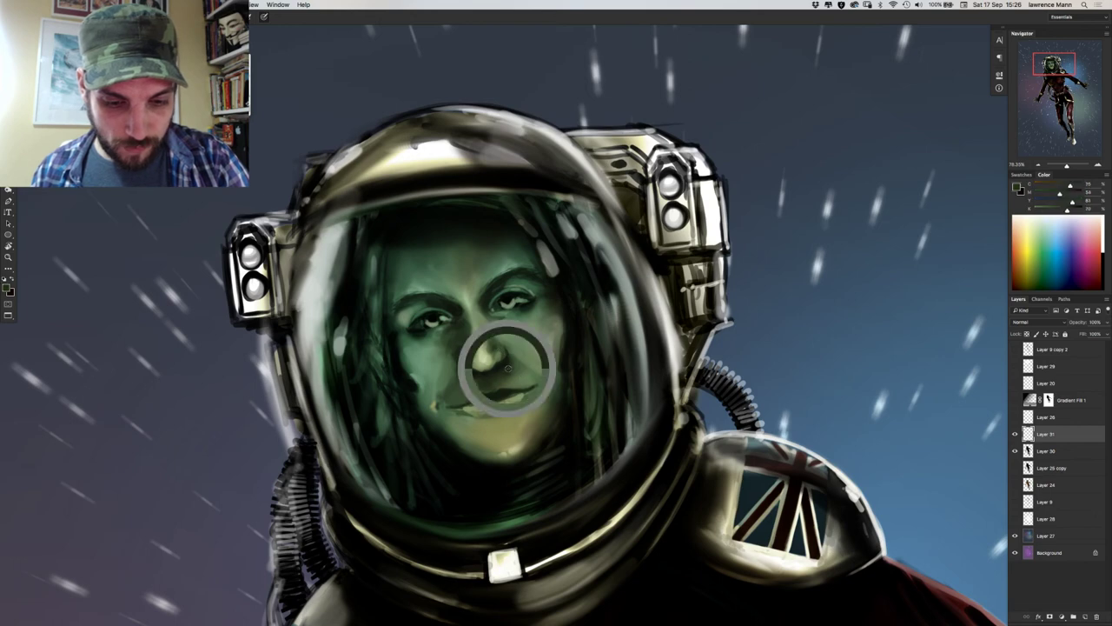
{"action": "left_click_drag", "start_coordinate": [525, 373], "coordinate": [522, 365]}
{"action": "left_click", "coordinate": [513, 373], "text": "alt"}
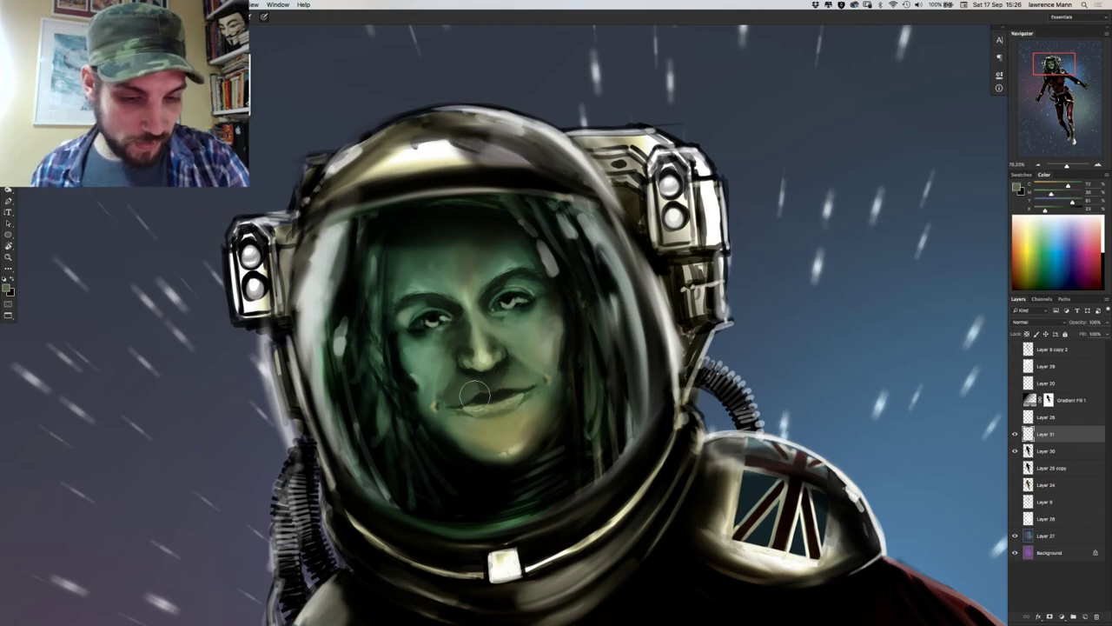
Reduce the brush size and refine the nose tip and the bridge between the eyebrows with sampled skin tones.
{"action": "left_click", "coordinate": [483, 363], "text": "alt"}
{"action": "right_click", "coordinate": [492, 370]}
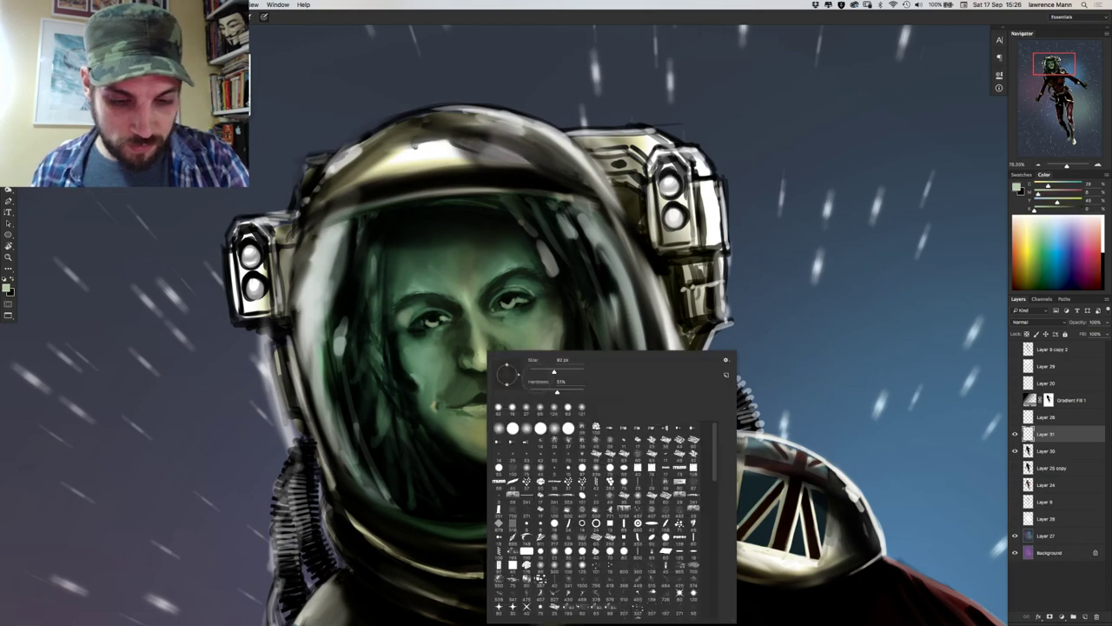
{"action": "left_click", "coordinate": [544, 372]}
{"action": "left_click", "coordinate": [481, 351]}
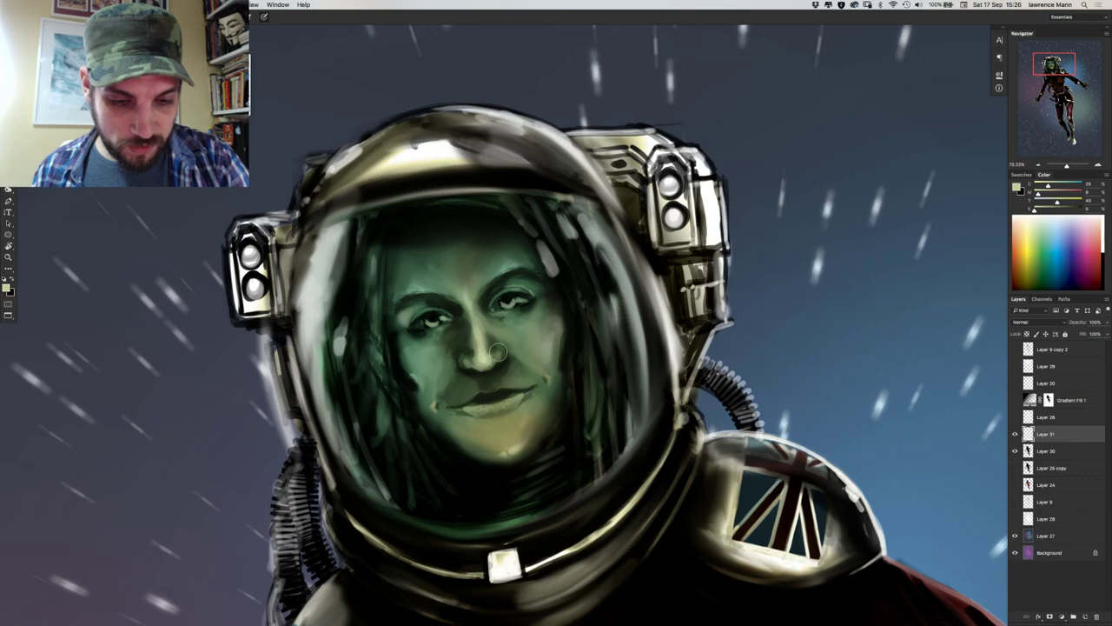
{"action": "left_click", "coordinate": [483, 297], "text": "alt"}
{"action": "left_click_drag", "start_coordinate": [485, 302], "coordinate": [474, 294]}
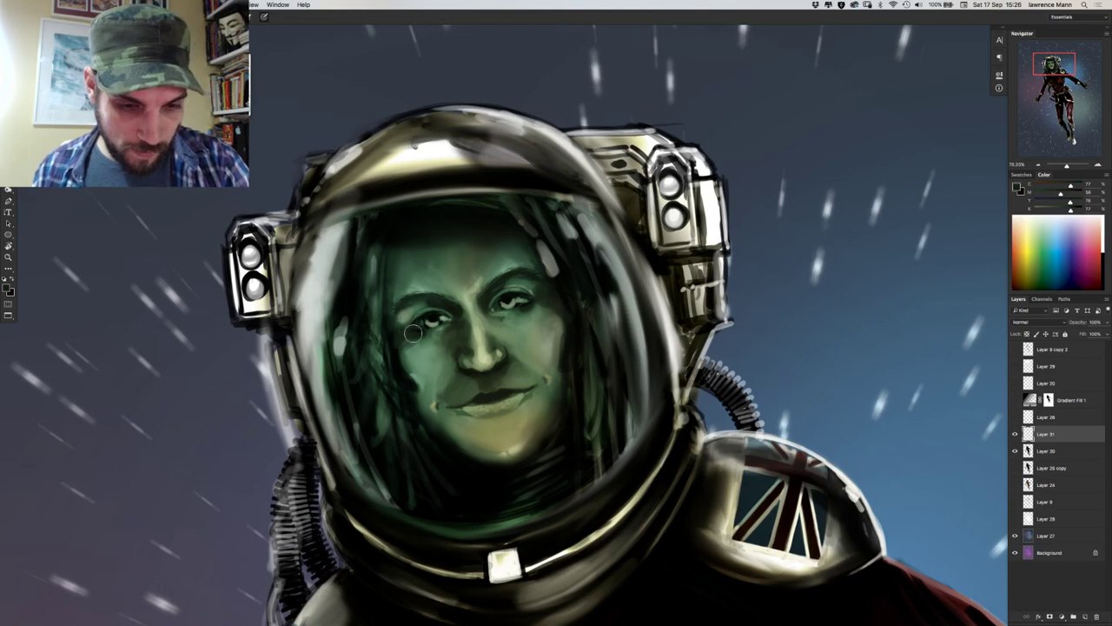
Shrink the brush further and refine the inner end of the right-hand eyebrow with sampled dark tones.
{"action": "right_click", "coordinate": [489, 338]}
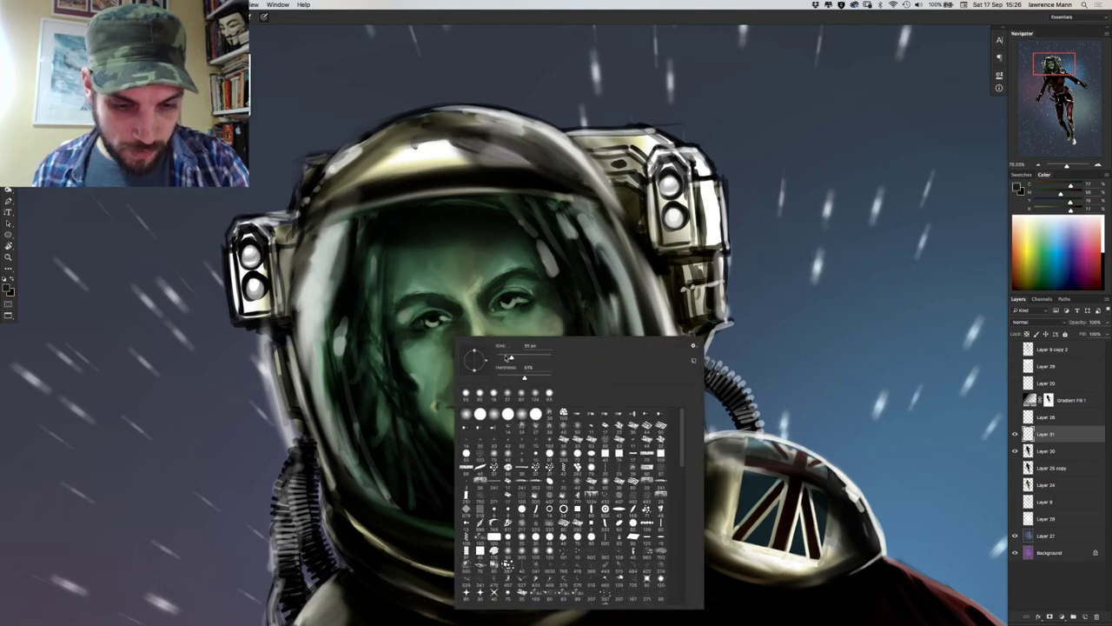
{"action": "left_click_drag", "start_coordinate": [509, 357], "coordinate": [503, 357]}
{"action": "key", "text": "Return"}
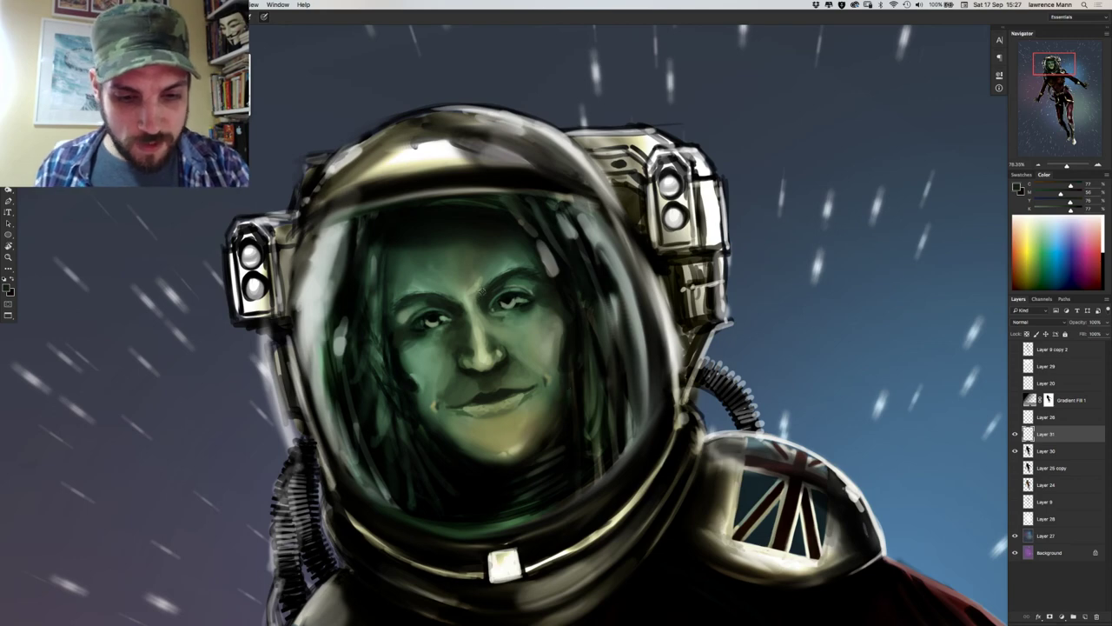
{"action": "left_click", "coordinate": [483, 292], "text": "alt"}
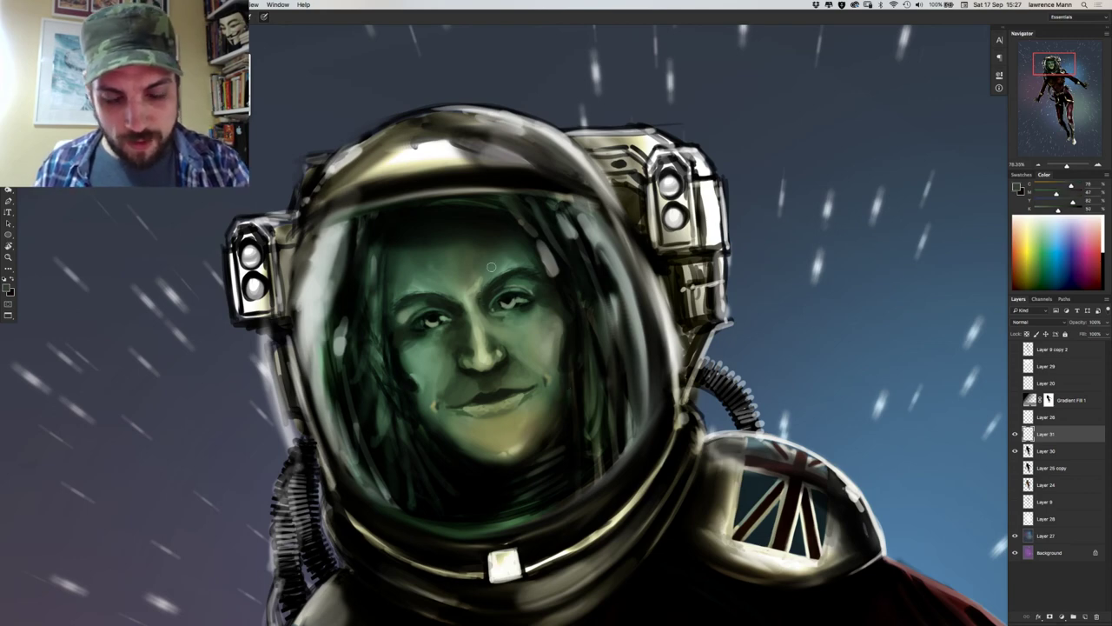
{"action": "left_click", "coordinate": [502, 277], "text": "alt"}
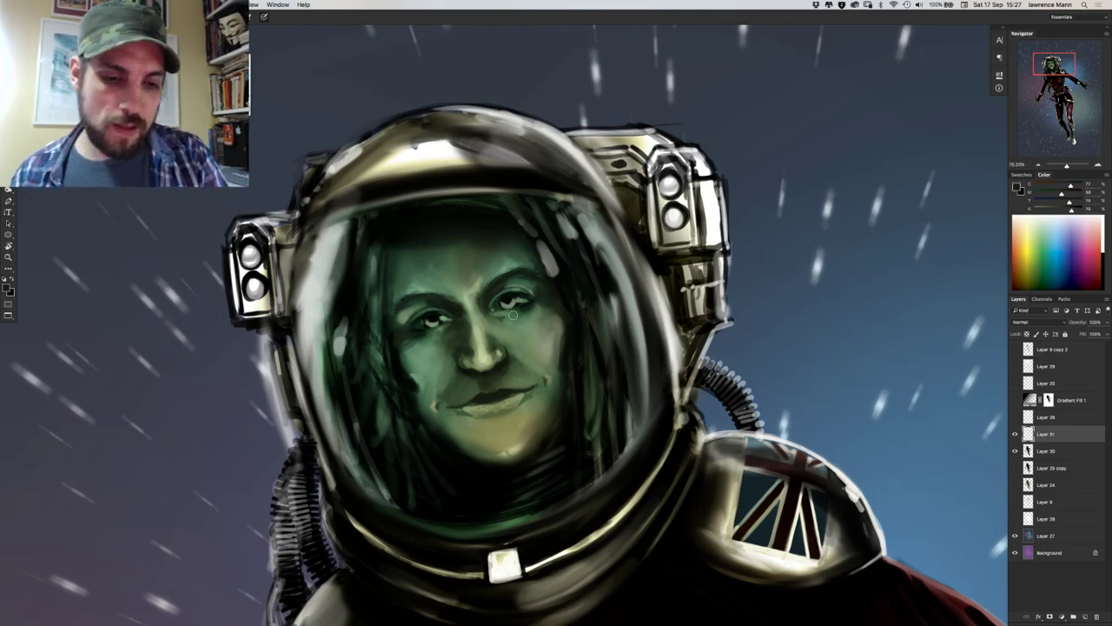
Enlarge the brush, sample a near-black tone by the hairline, and darken the shadow beneath the right-hand eye.
{"action": "right_click", "coordinate": [510, 303]}
{"action": "left_click", "coordinate": [587, 325]}
{"action": "left_click", "coordinate": [505, 284]}
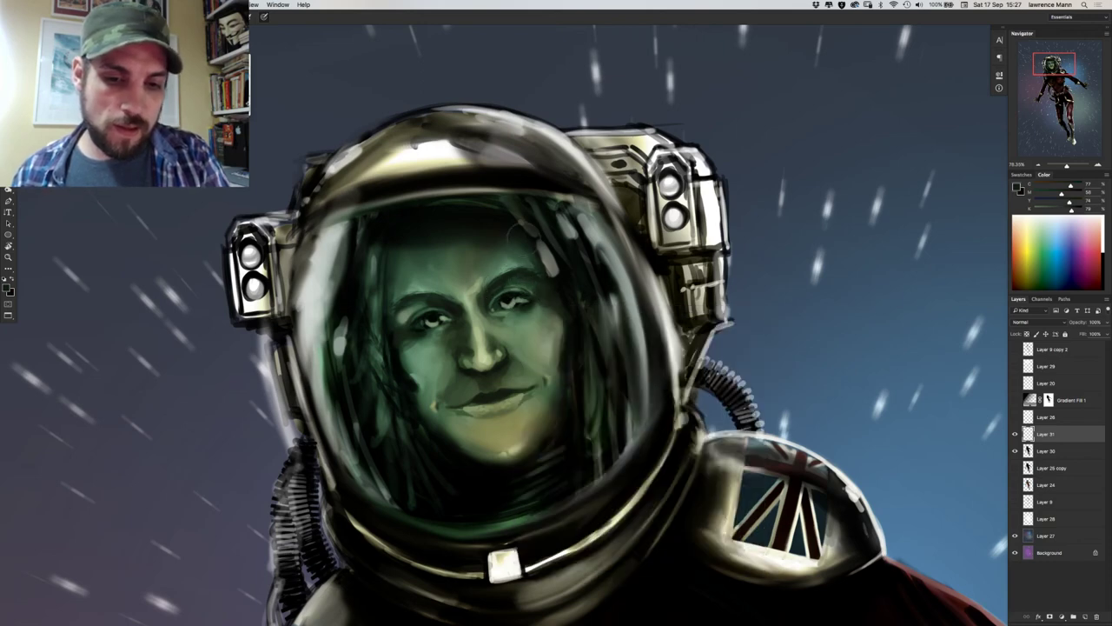
{"action": "left_click", "coordinate": [521, 233], "text": "alt"}
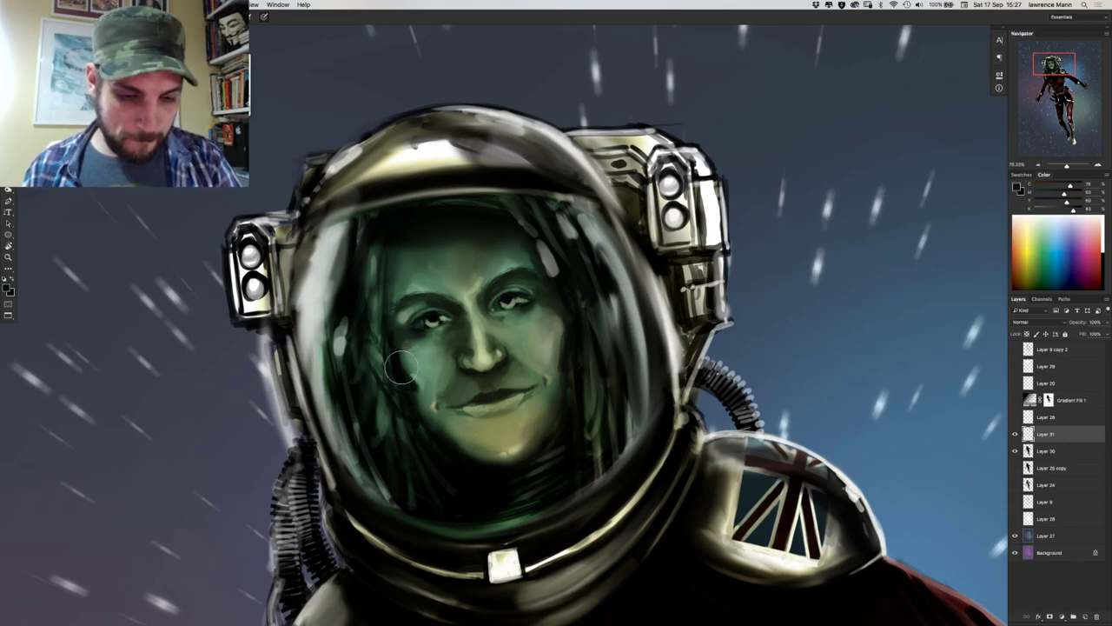
{"action": "right_click", "coordinate": [436, 377]}
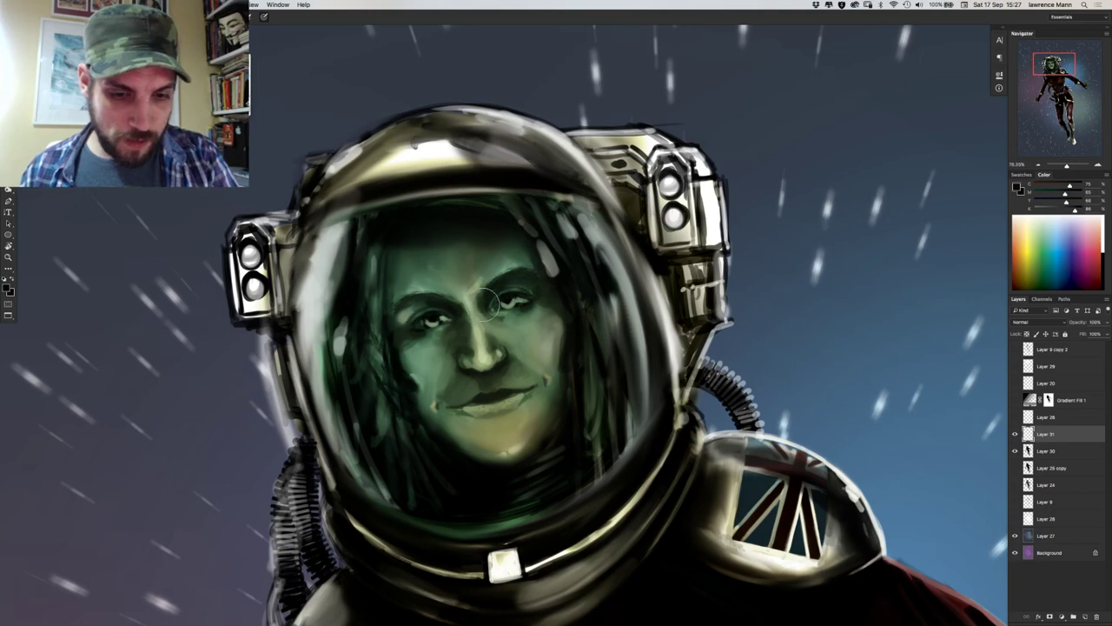
{"action": "mouse_move", "coordinate": [491, 302]}
{"action": "left_mouse_down"}
{"action": "mouse_move", "coordinate": [538, 303]}
{"action": "mouse_move", "coordinate": [495, 313]}
{"action": "mouse_move", "coordinate": [556, 306]}
{"action": "left_mouse_up"}
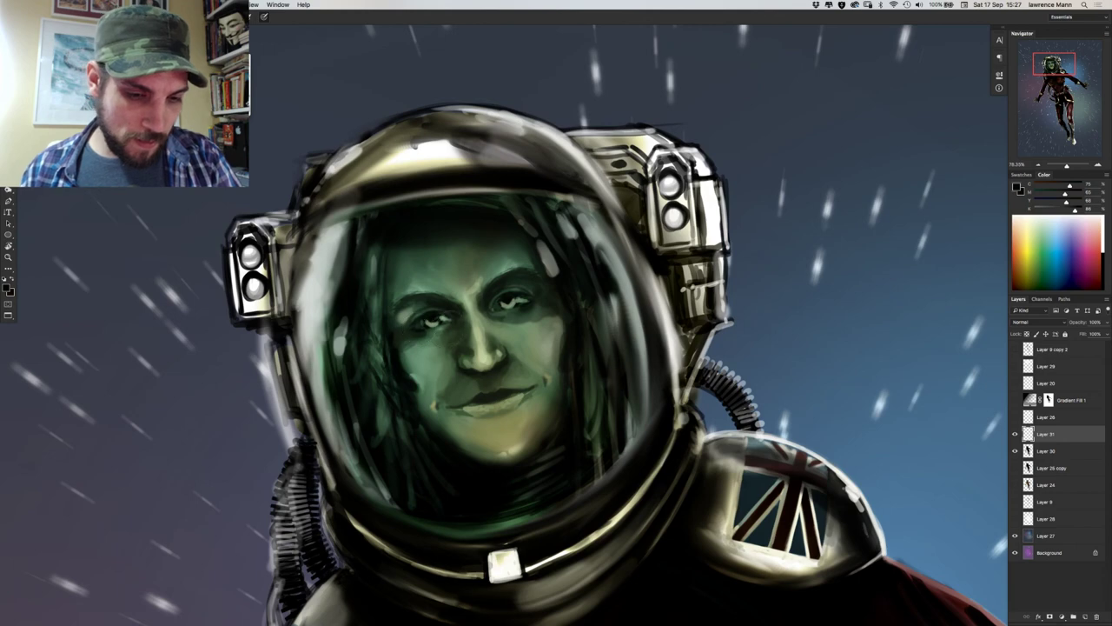
Sample nearby skin and shadow tones and refine the nose bridge and the shadow beneath the right-hand eye.
{"action": "left_click", "coordinate": [472, 340], "text": "alt"}
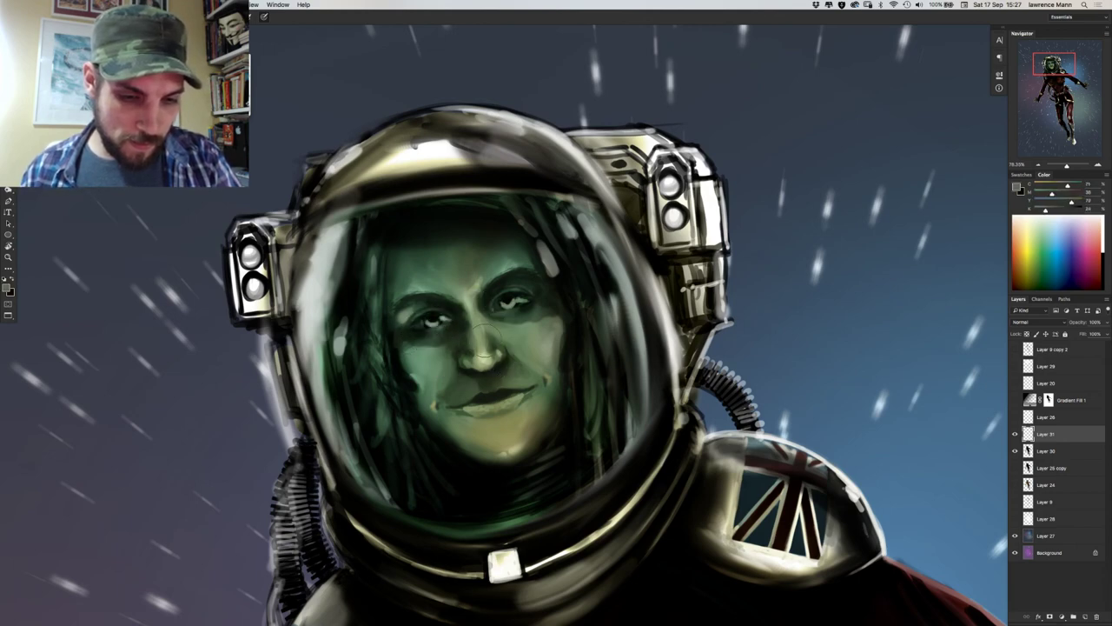
{"action": "left_click_drag", "start_coordinate": [480, 332], "coordinate": [465, 303]}
{"action": "left_click", "coordinate": [463, 335], "text": "alt"}
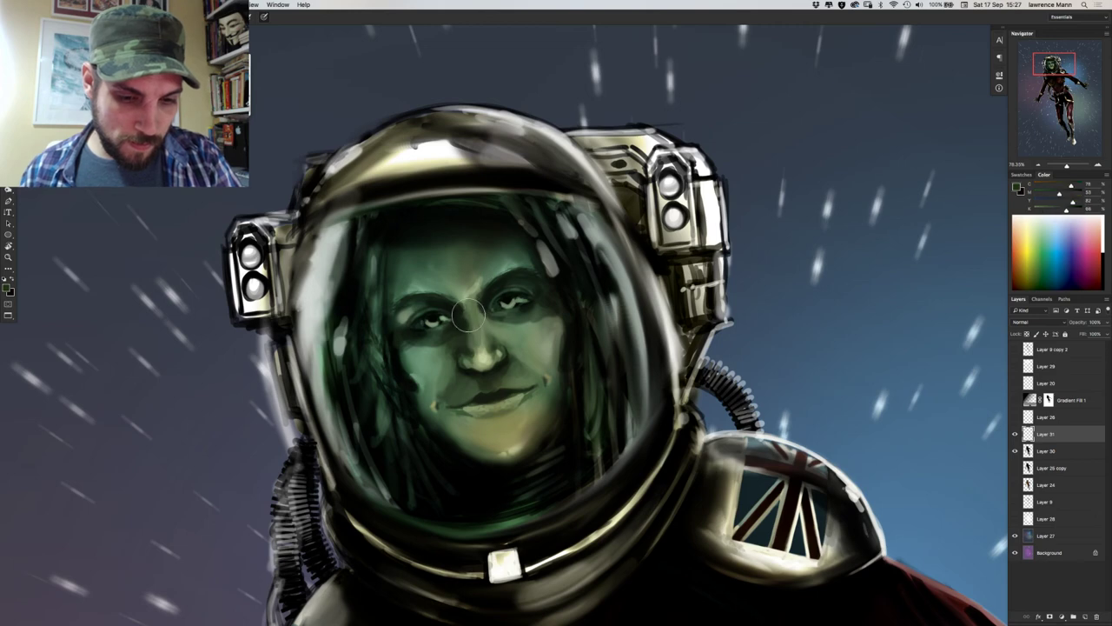
{"action": "left_click_drag", "start_coordinate": [482, 326], "coordinate": [535, 320]}
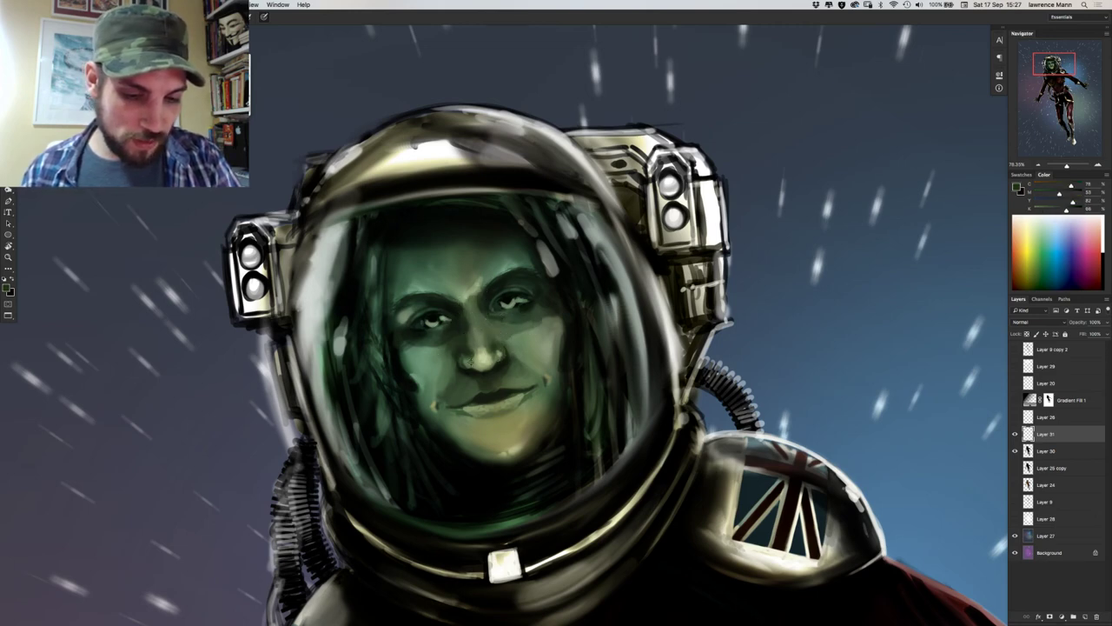
Sample green midtones beside the nose and at the cheek's edge, and blend the right-hand cheek shading.
{"action": "left_click", "coordinate": [465, 358], "text": "alt"}
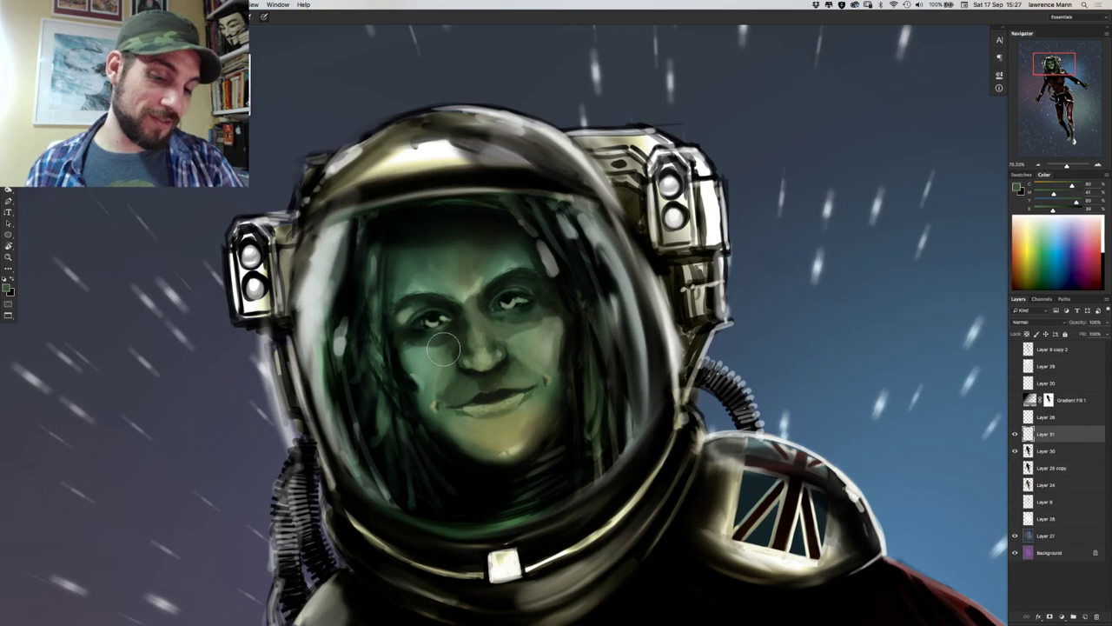
{"action": "left_click", "coordinate": [509, 346], "text": "alt"}
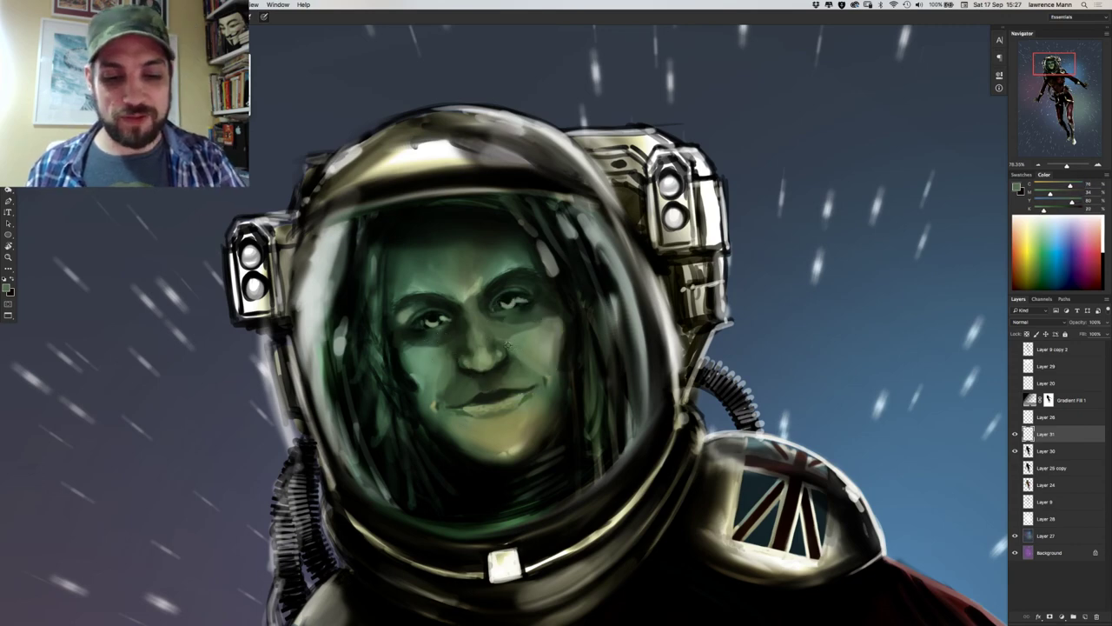
{"action": "left_click", "coordinate": [508, 346], "text": "alt"}
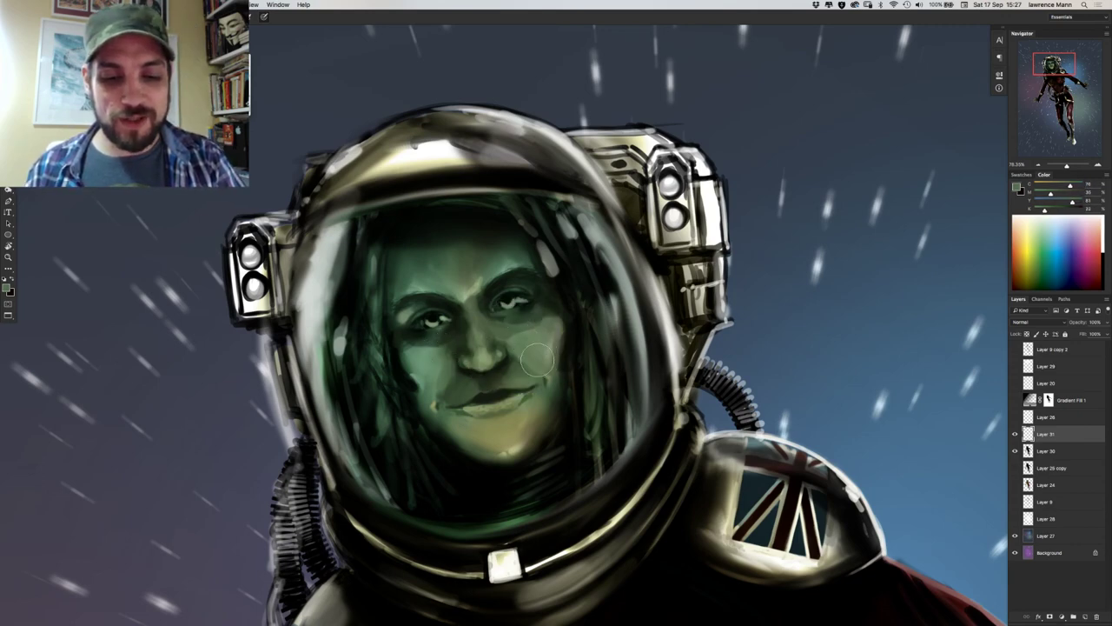
{"action": "left_click", "coordinate": [562, 340], "text": "alt"}
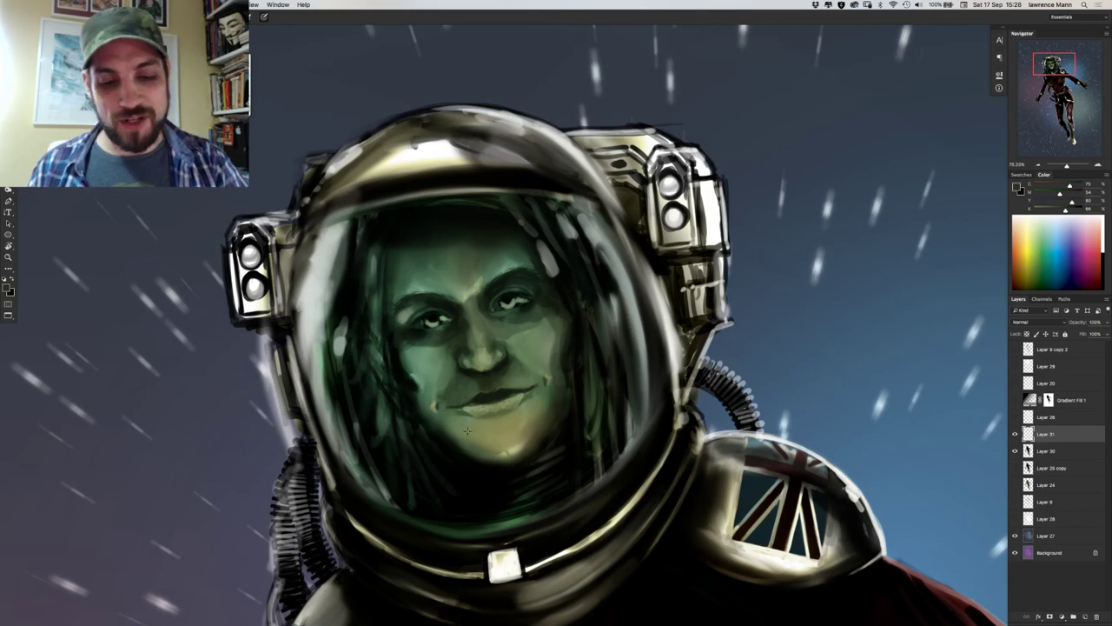
Sample chin and lip tones and paint the chin highlight and the shadow beneath the lower lip.
{"action": "left_click", "coordinate": [509, 444], "text": "alt"}
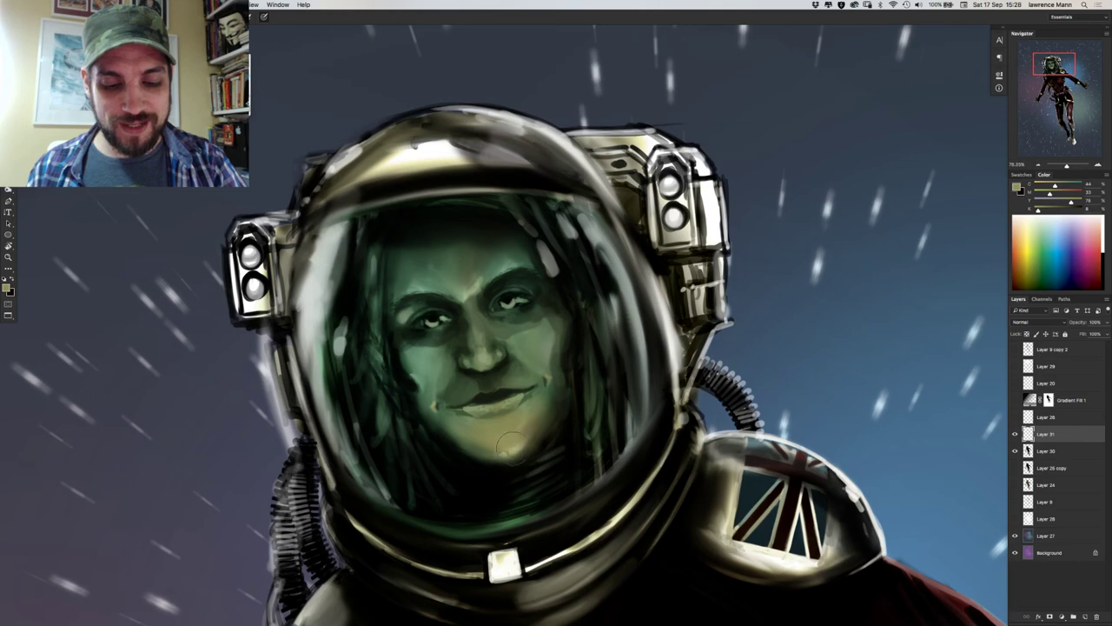
{"action": "left_click_drag", "start_coordinate": [509, 441], "coordinate": [492, 454]}
{"action": "left_click", "coordinate": [458, 428], "text": "alt"}
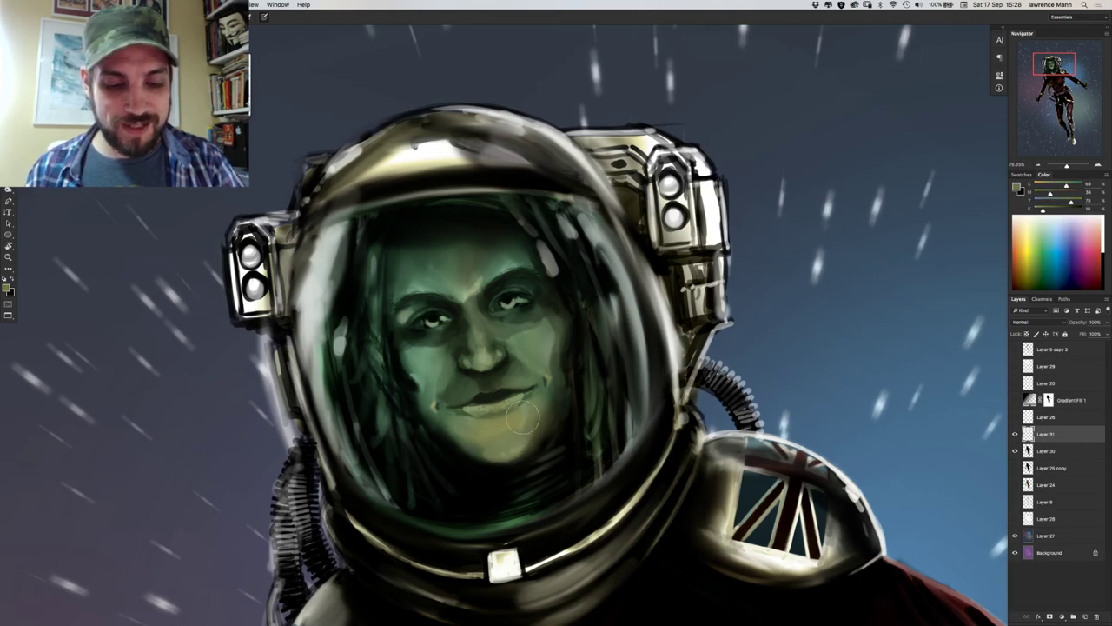
{"action": "left_click", "coordinate": [486, 392], "text": "alt"}
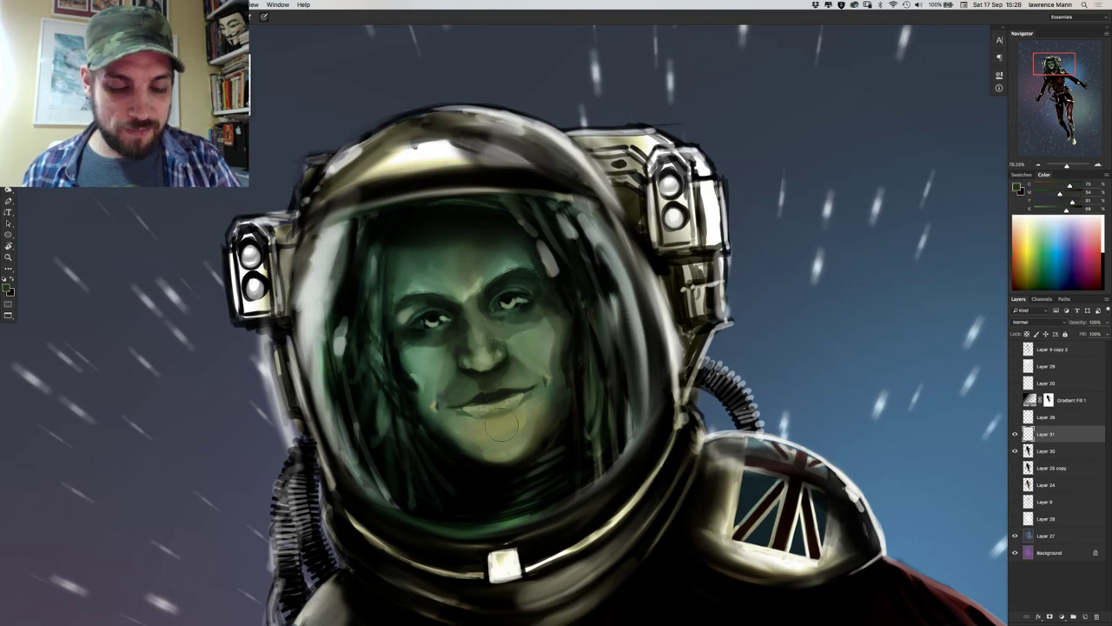
{"action": "left_click_drag", "start_coordinate": [493, 424], "coordinate": [508, 422]}
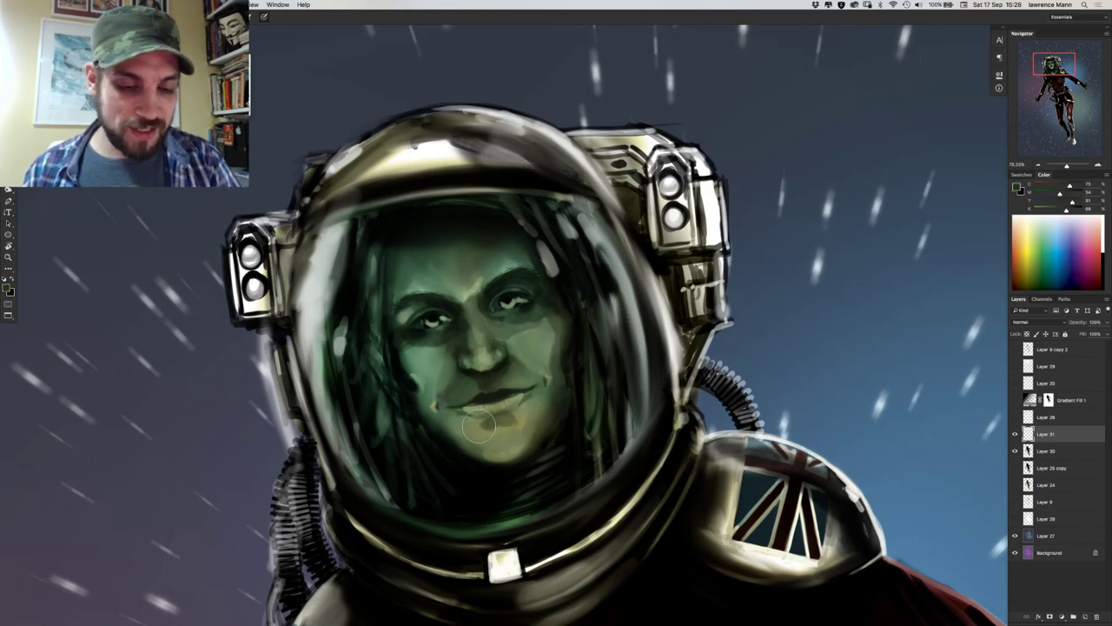
{"action": "left_click", "coordinate": [479, 423], "text": "alt"}
{"action": "left_click_drag", "start_coordinate": [473, 425], "coordinate": [520, 416]}
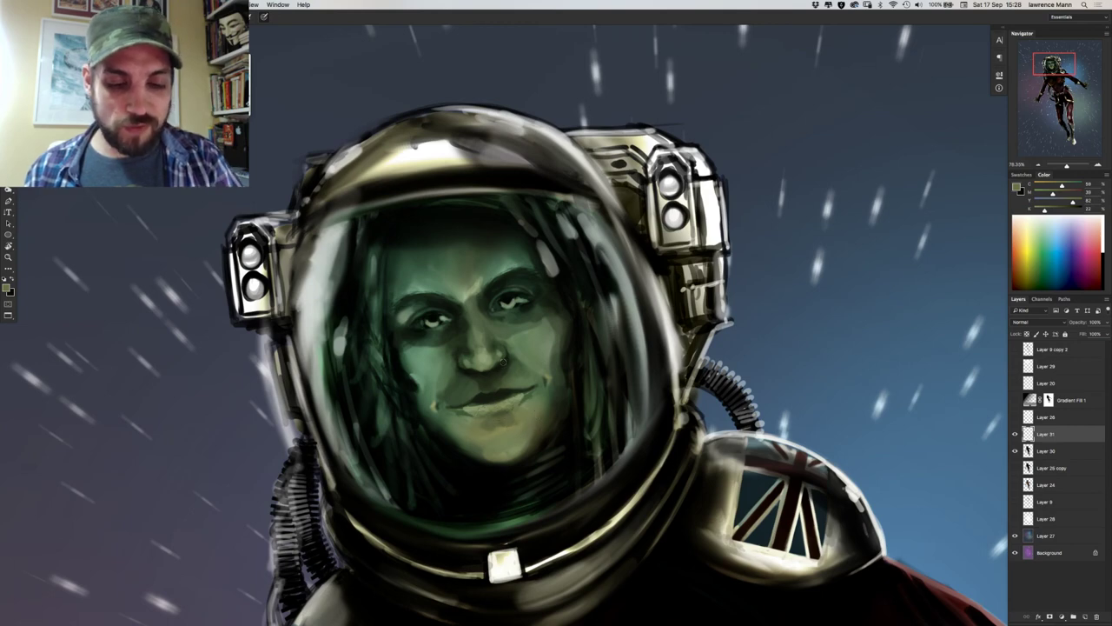
Sample darker tones beside the nostril and soften the fold between the nose and the right-hand cheek.
{"action": "left_click", "coordinate": [504, 363], "text": "alt"}
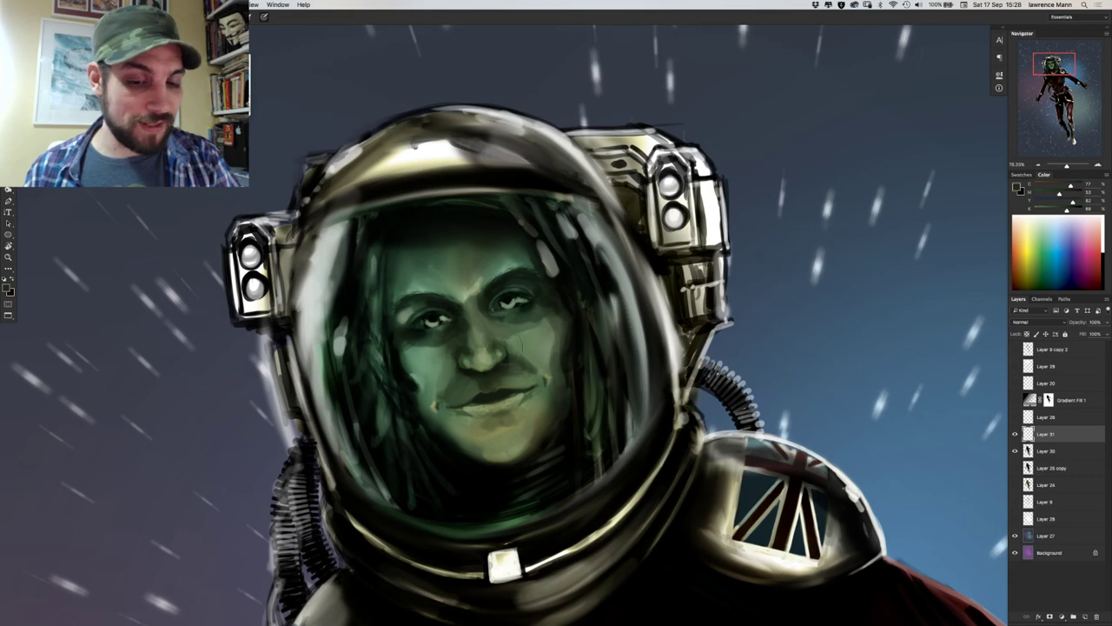
{"action": "left_click", "coordinate": [522, 356], "text": "alt"}
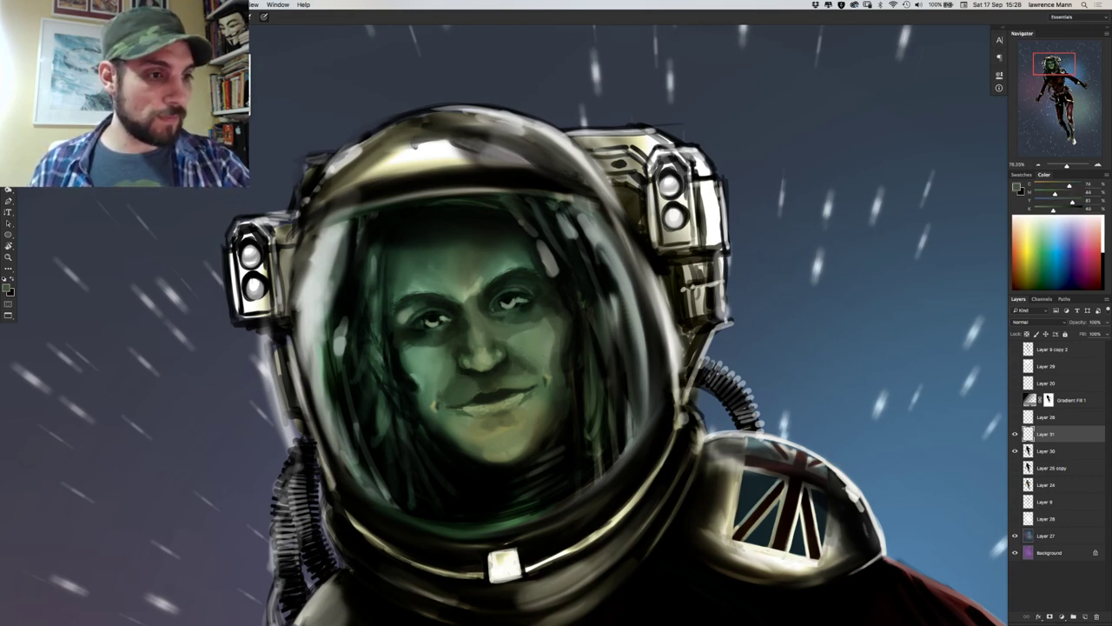
Switch to the Mixer Brush, compare the face with and without Layer 31, and merge Layer 31 with Layer 30.
{"action": "key", "text": "shift+b"}
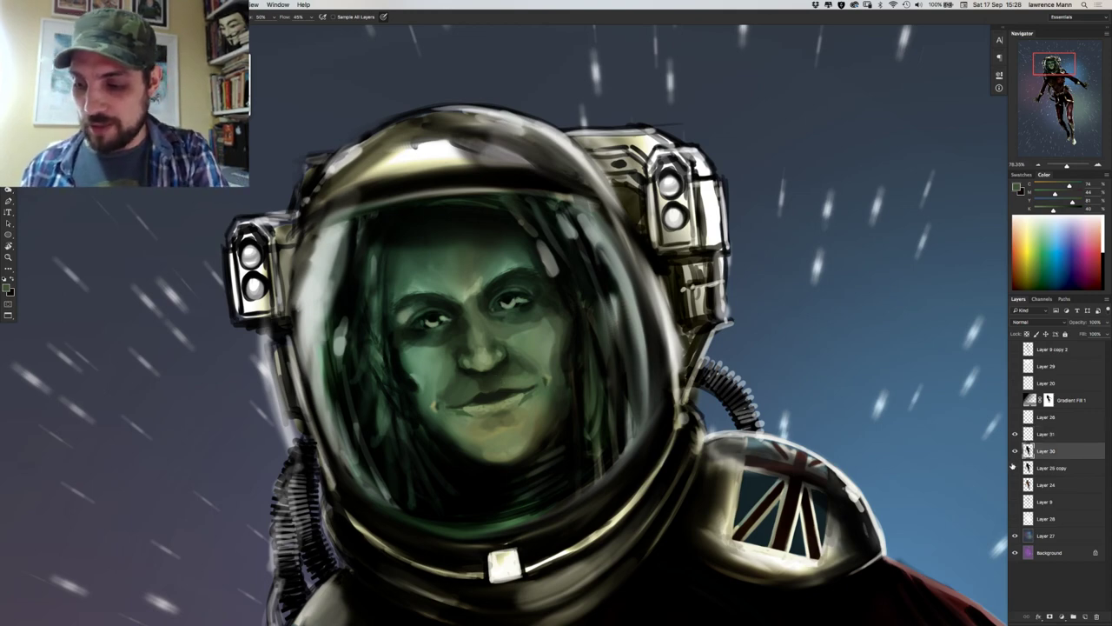
{"action": "left_click", "coordinate": [1015, 434]}
{"action": "left_click", "coordinate": [1015, 434]}
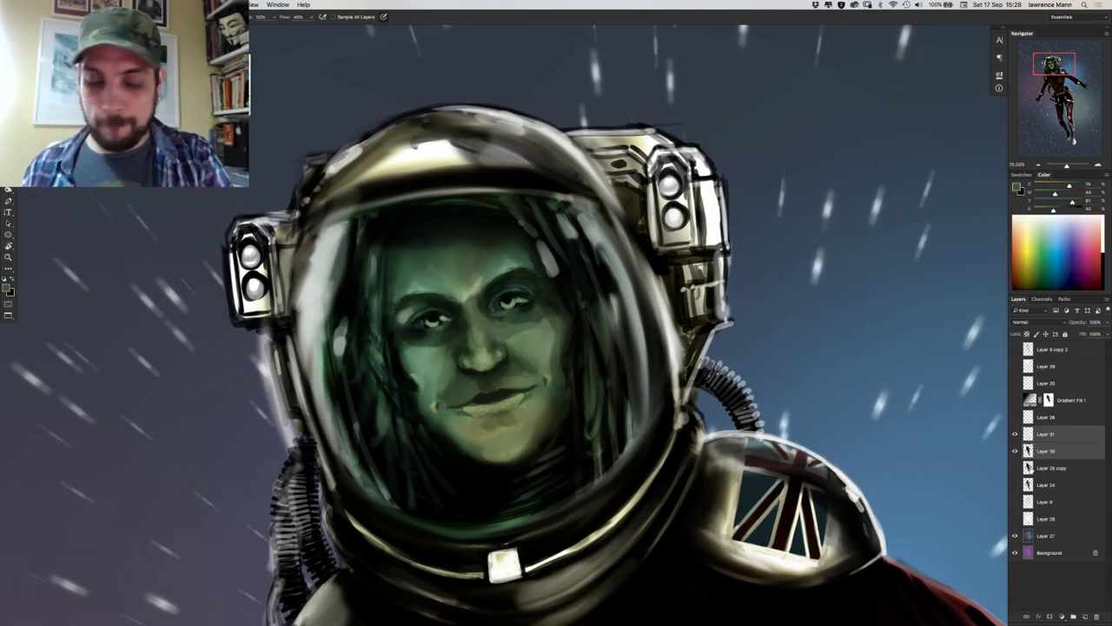
{"action": "key", "text": "super+e"}
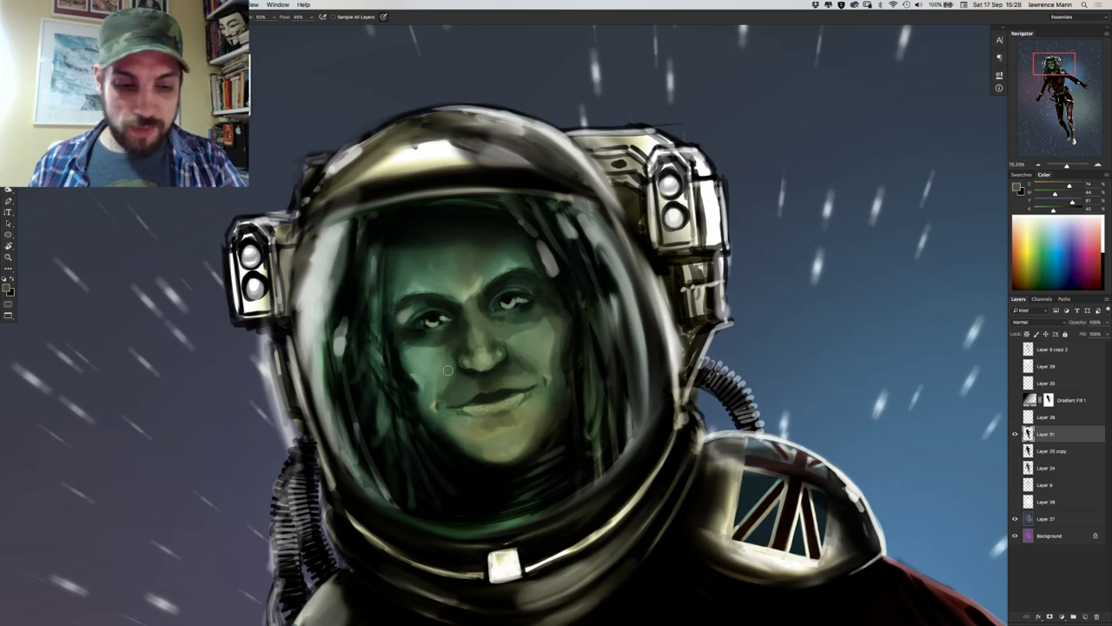
Adjust the Mixer Brush tip and smooth the skin tones across the cheeks, nose, chin and forehead.
{"action": "right_click", "coordinate": [450, 372]}
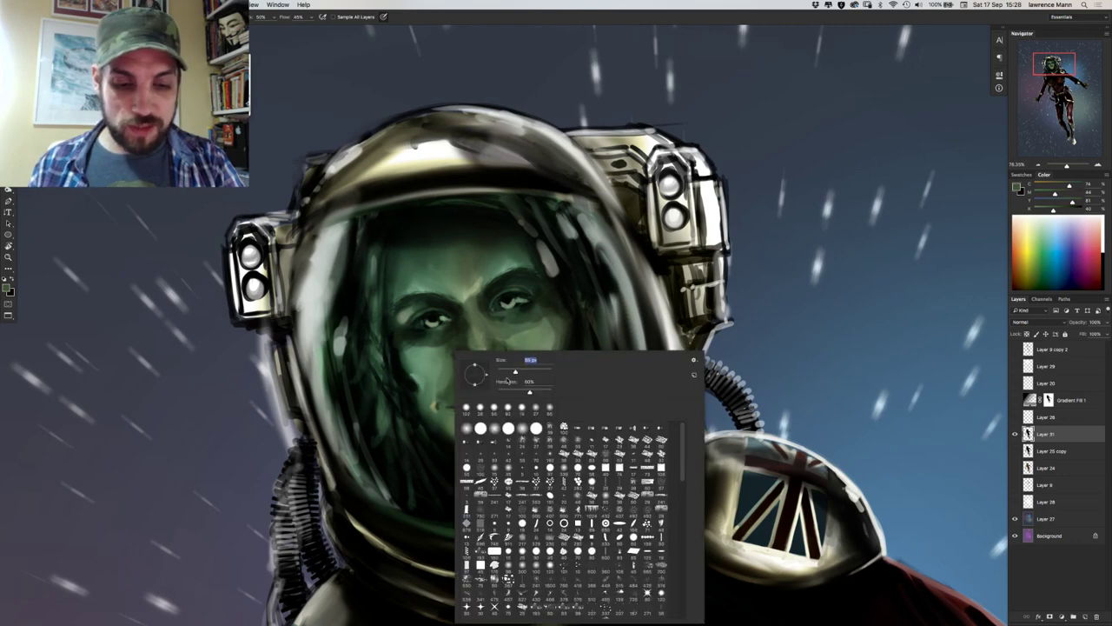
{"action": "left_click_drag", "start_coordinate": [505, 390], "coordinate": [495, 390]}
{"action": "left_click", "coordinate": [432, 343]}
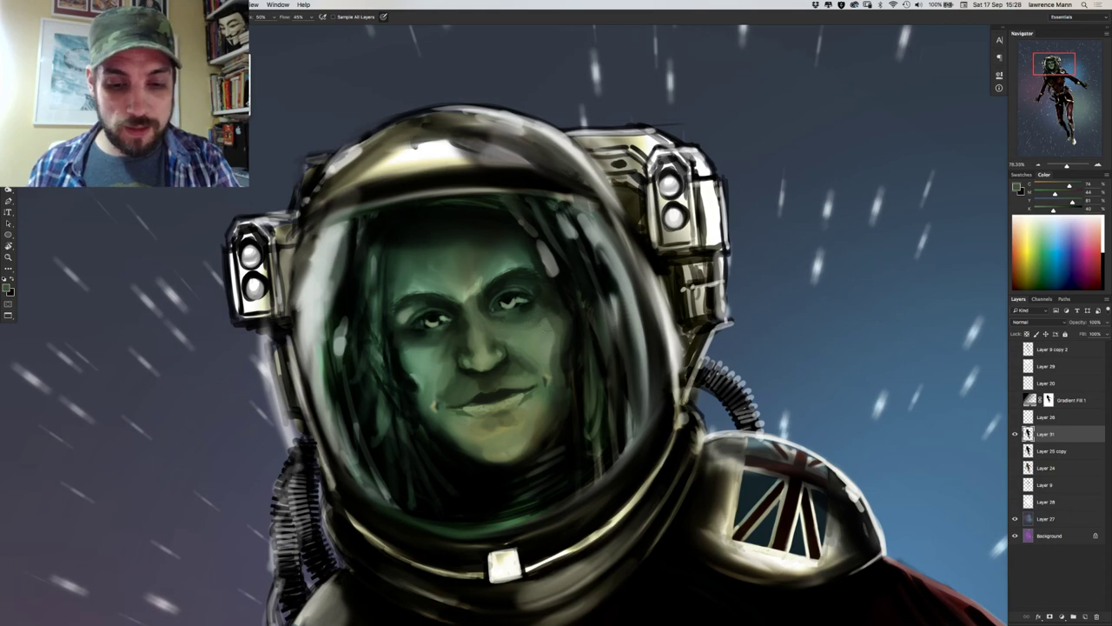
{"action": "right_click", "coordinate": [528, 335]}
{"action": "left_click", "coordinate": [605, 358]}
{"action": "left_click", "coordinate": [490, 248]}
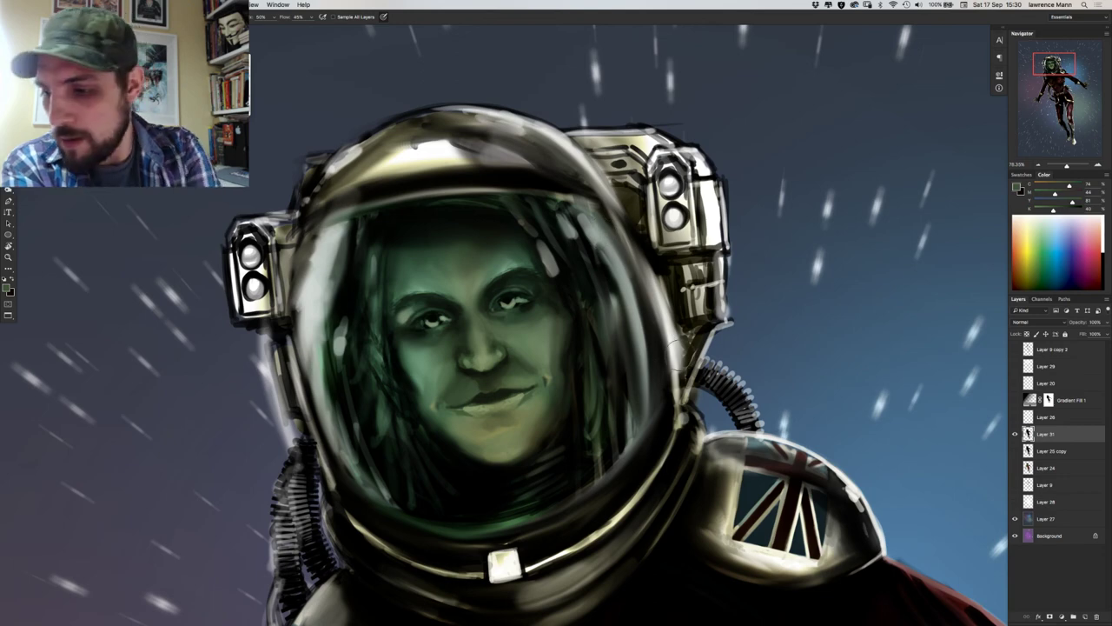
Make Layer 29, Layer 20, Gradient Fill 1 and Layer 26 visible above the merged astronaut layer.
{"action": "left_click", "coordinate": [1015, 366]}
{"action": "left_click", "coordinate": [1015, 418]}
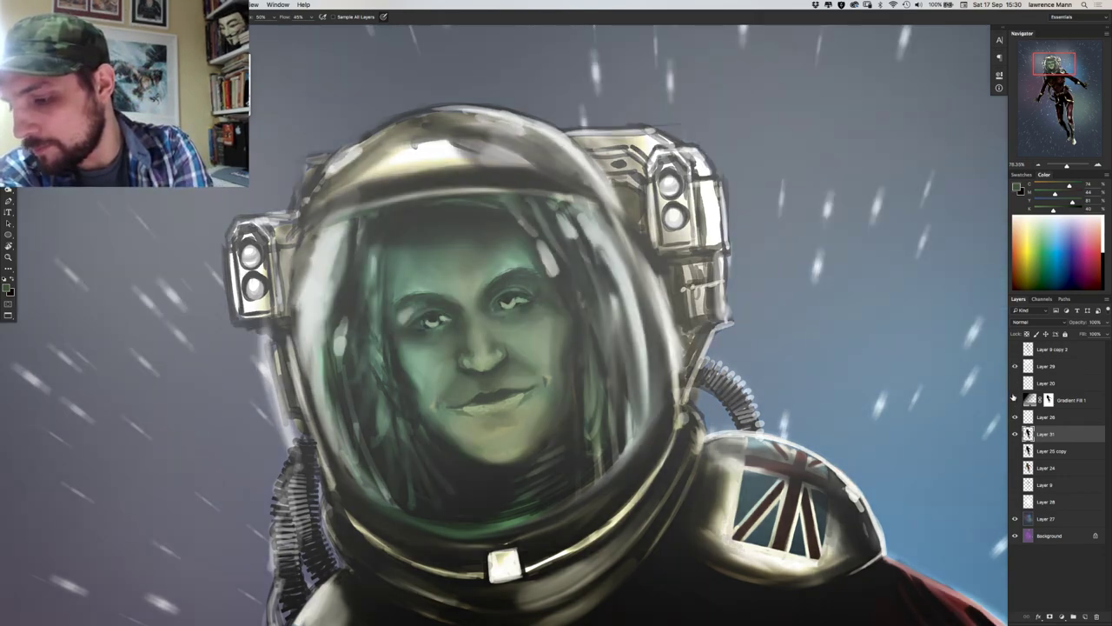
{"action": "left_click", "coordinate": [1015, 400]}
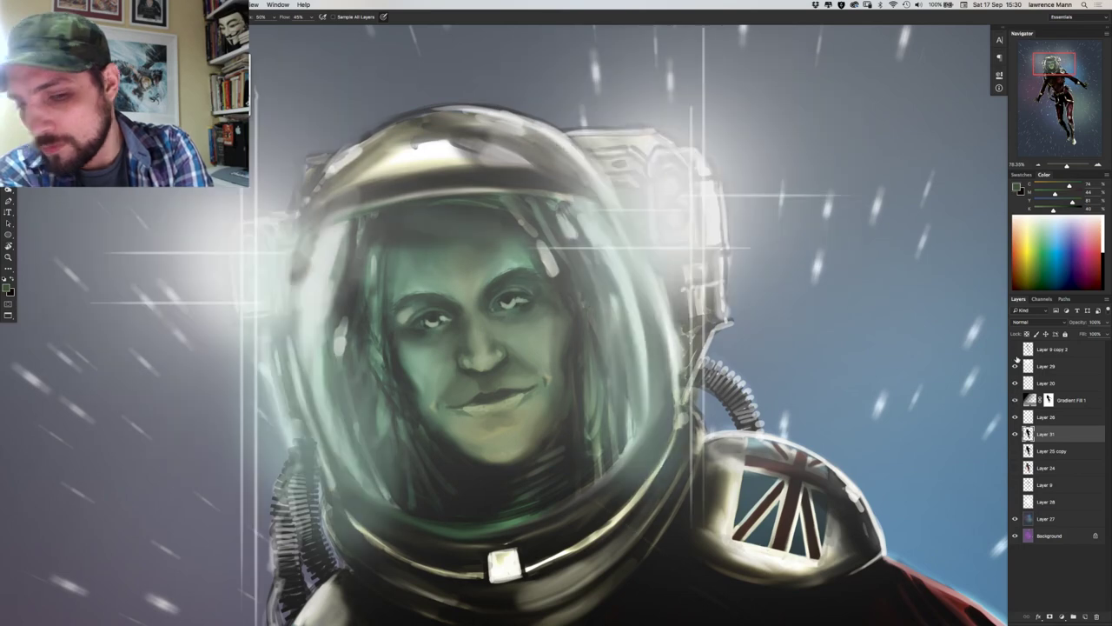
{"action": "left_click", "coordinate": [1016, 368]}
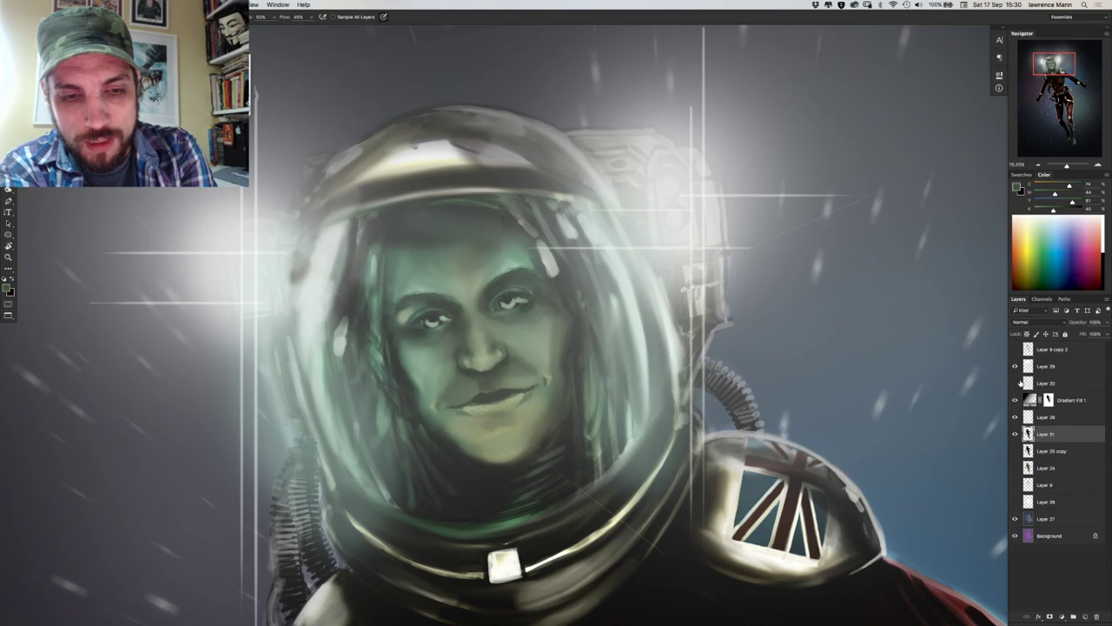
{"action": "left_click", "coordinate": [1016, 382]}
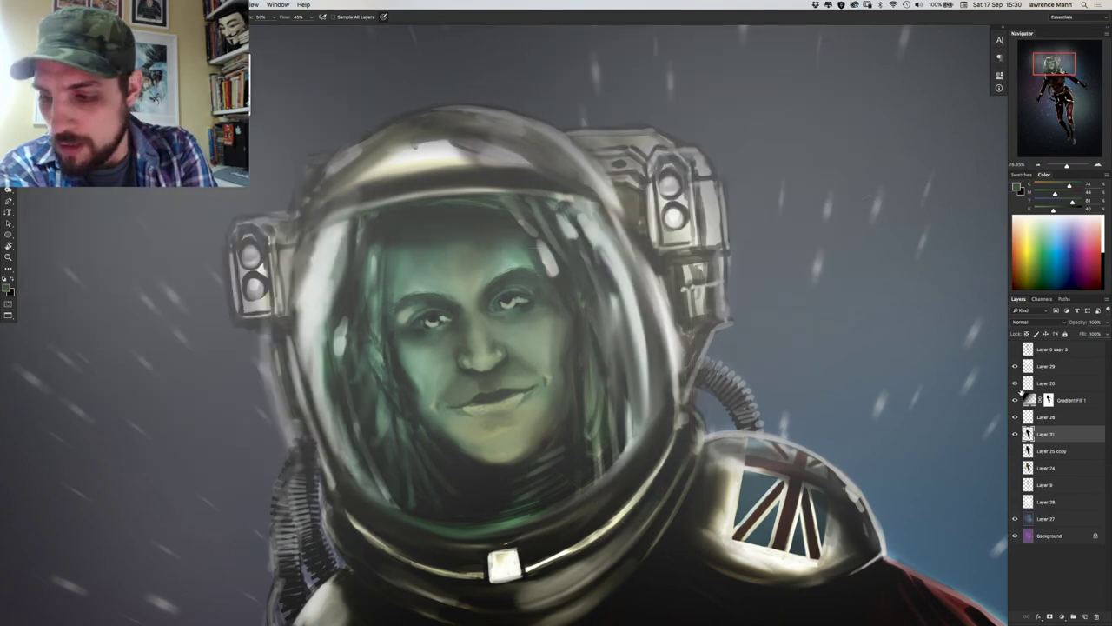
{"action": "left_click", "coordinate": [1016, 399]}
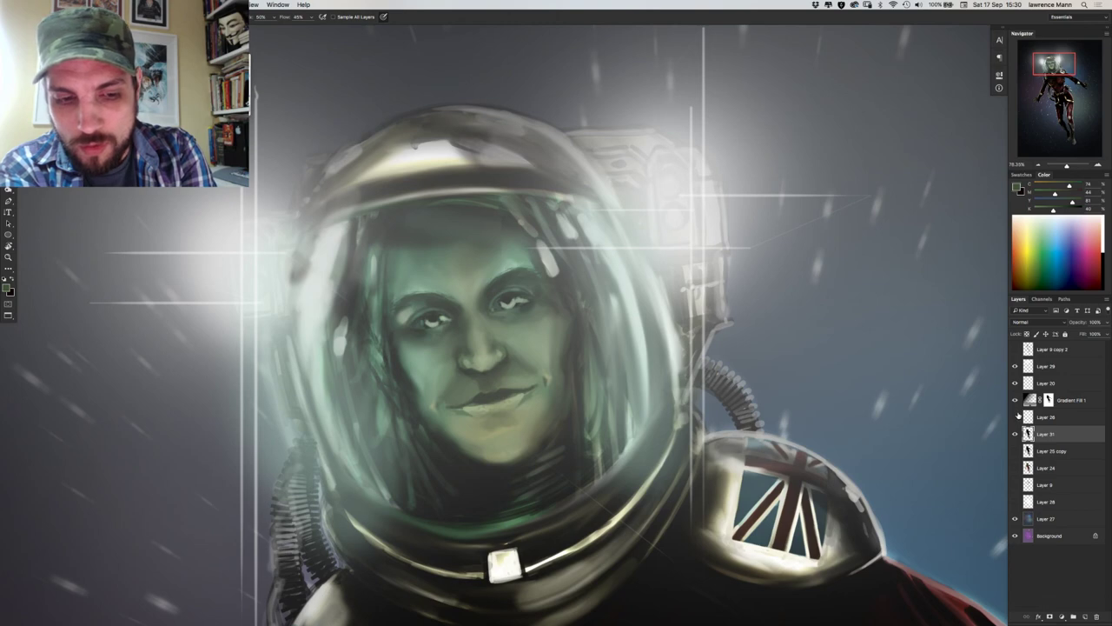
{"action": "left_click", "coordinate": [1016, 416]}
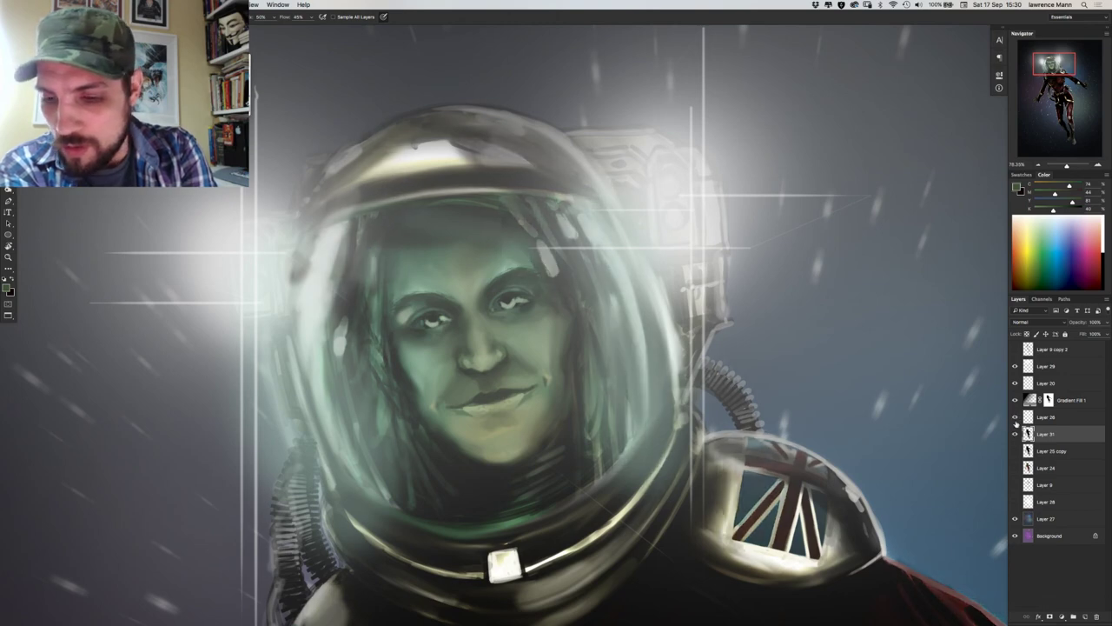
{"action": "left_click", "coordinate": [1016, 417]}
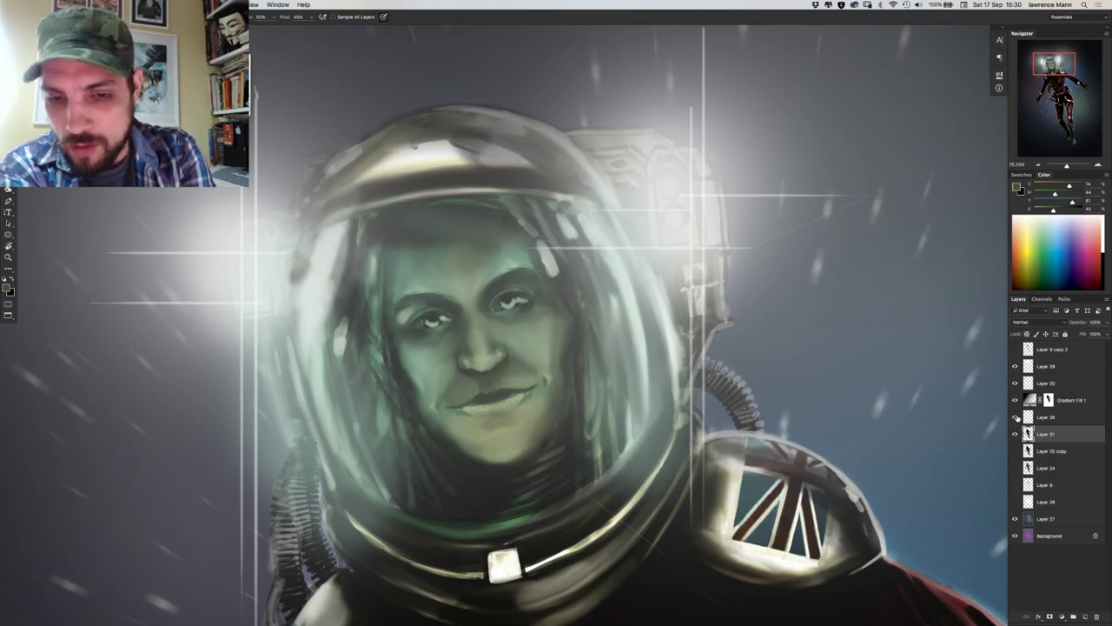
{"action": "left_click", "coordinate": [1016, 417]}
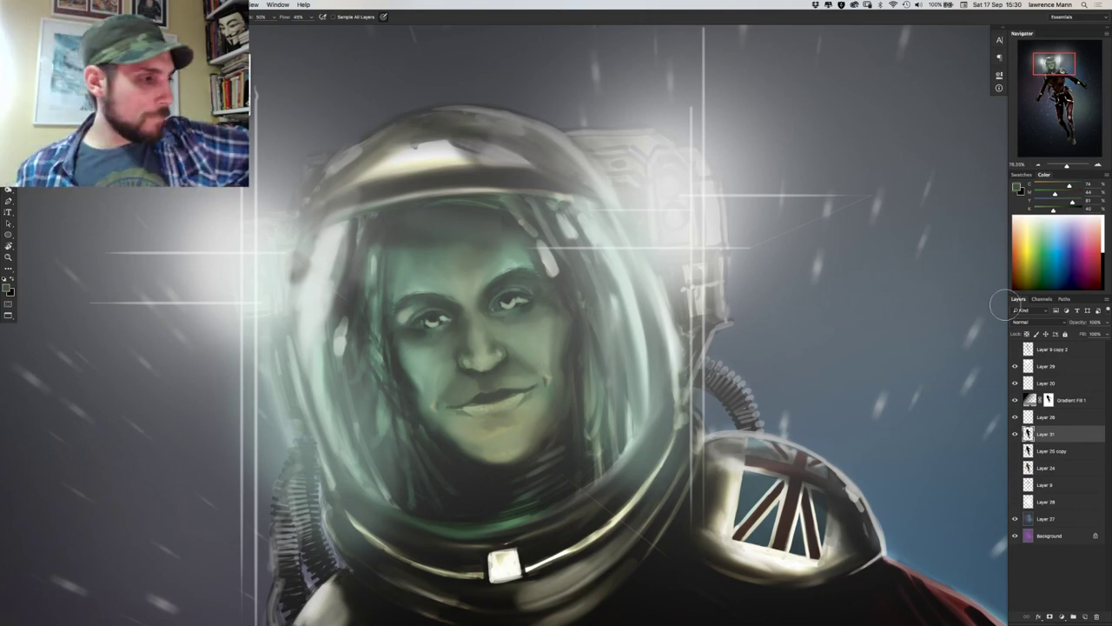
Examine the whole astronaut composition with its lighting layers on, then the helmet and upper body more closely.
{"action": "key", "text": "super+minus"}
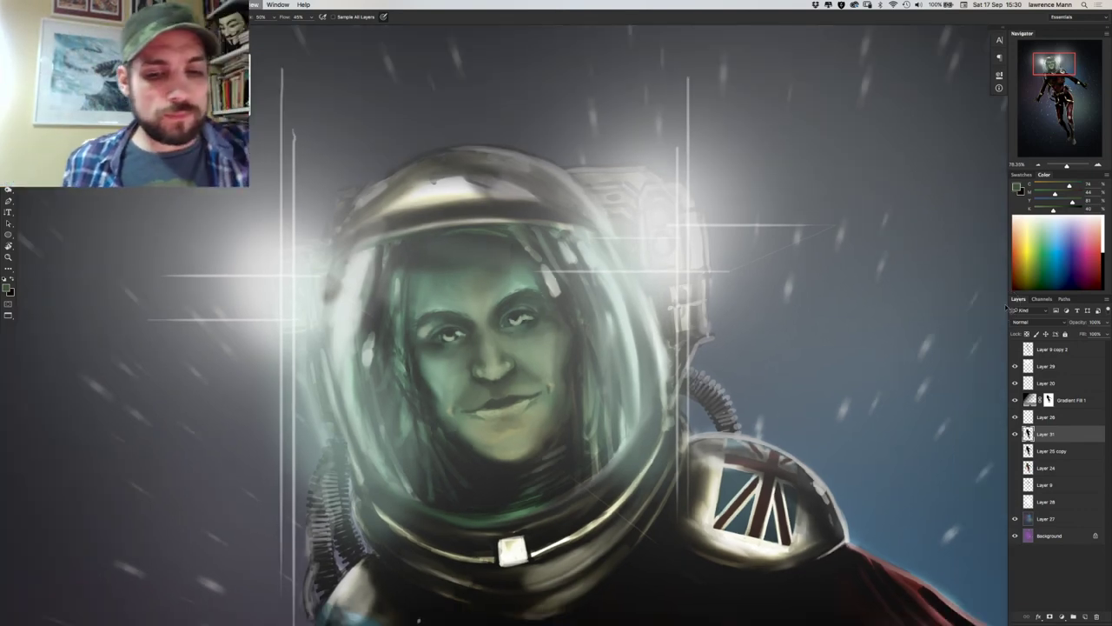
{"action": "key", "text": "super+0"}
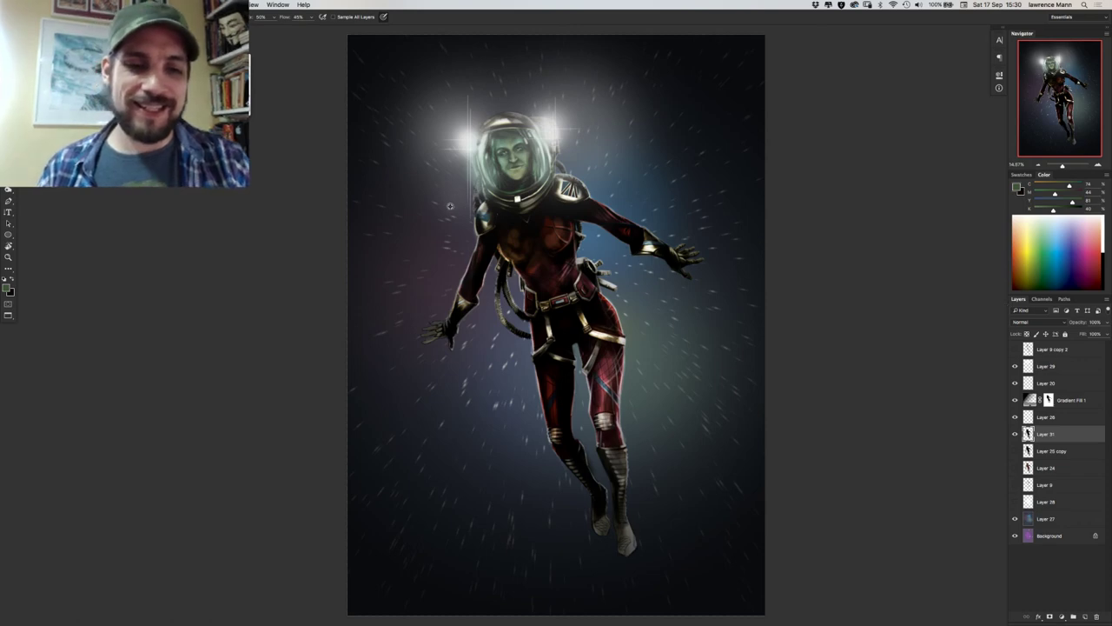
{"action": "scroll", "coordinate": [451, 212], "scroll_direction": "up", "scroll_amount": 8}
{"action": "scroll", "coordinate": [451, 223], "scroll_direction": "down", "scroll_amount": 5}
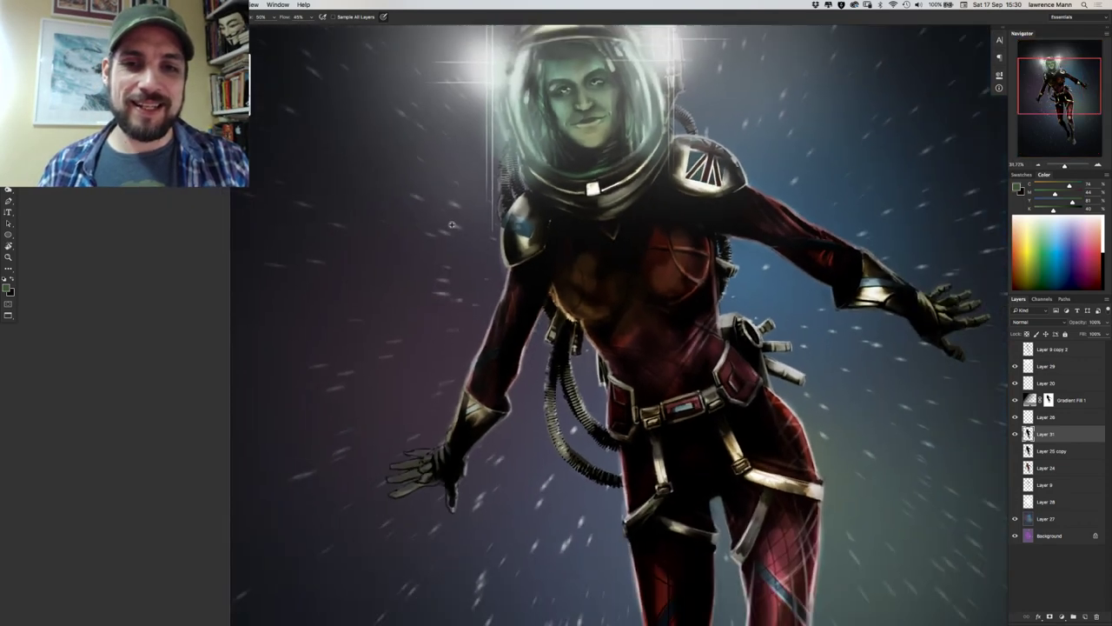
{"action": "scroll", "coordinate": [448, 219], "scroll_direction": "up", "scroll_amount": 4}
{"action": "left_click_drag", "start_coordinate": [448, 219], "coordinate": [390, 362]}
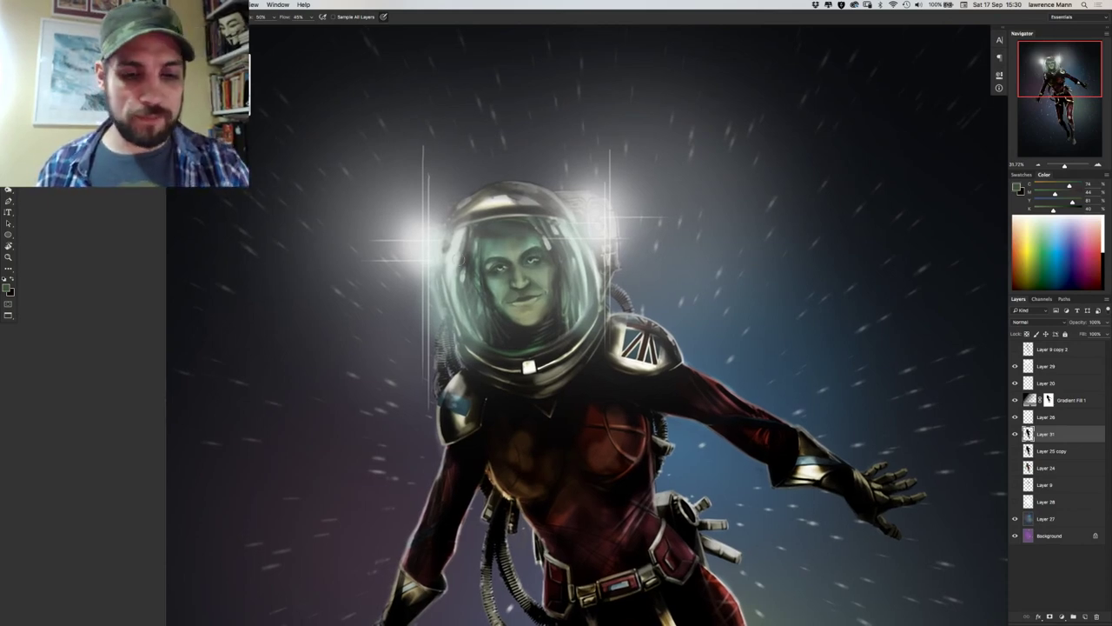
{"action": "left_click_drag", "start_coordinate": [455, 259], "coordinate": [430, 322]}
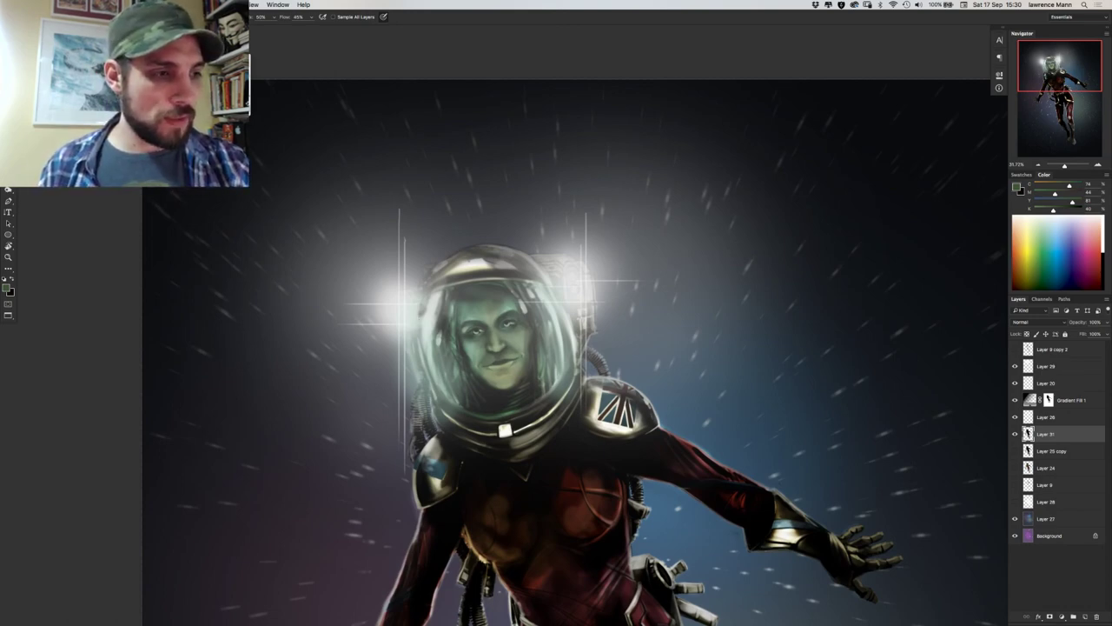
Reduce the brush size for detail work on the face and swap the foreground and background colours.
{"action": "right_click", "coordinate": [476, 335]}
{"action": "left_click_drag", "start_coordinate": [537, 358], "coordinate": [524, 355]}
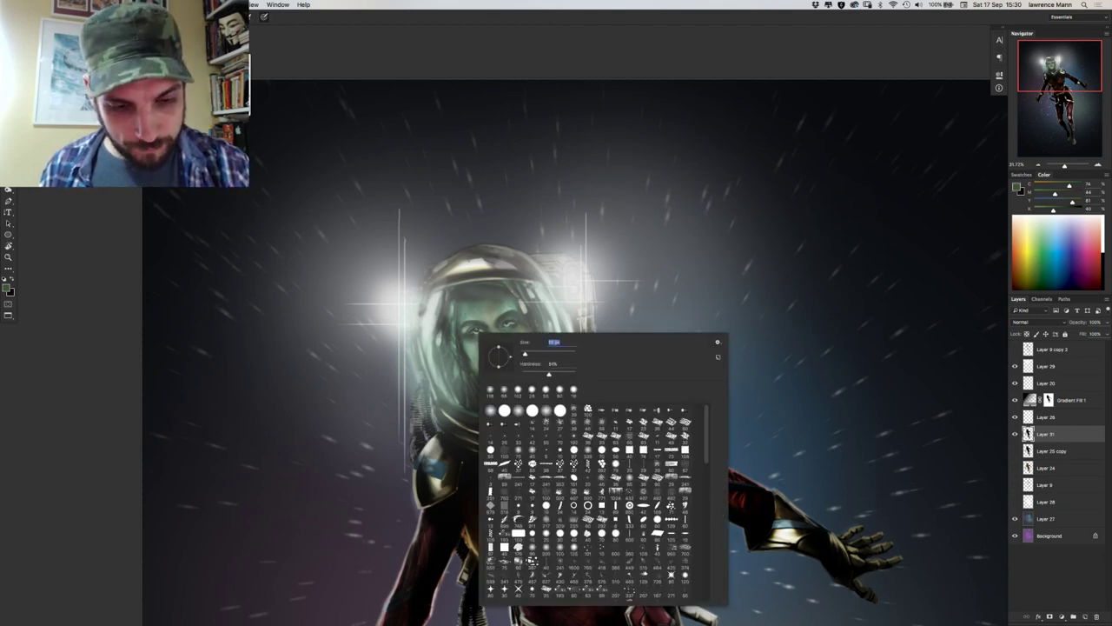
{"action": "key", "text": "Return"}
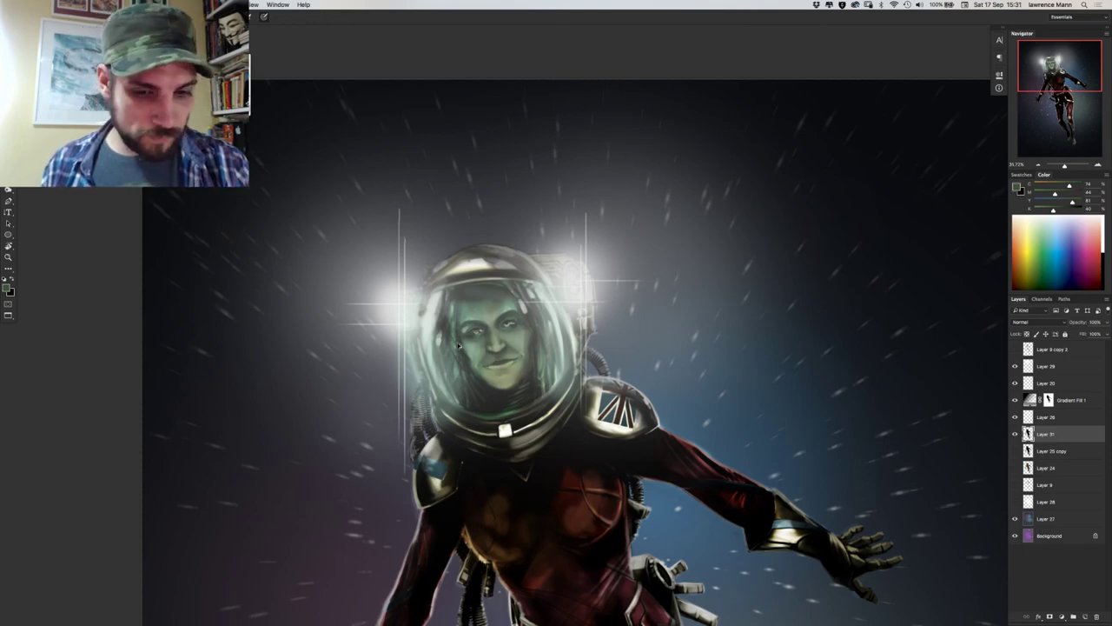
{"action": "left_click", "coordinate": [11, 279]}
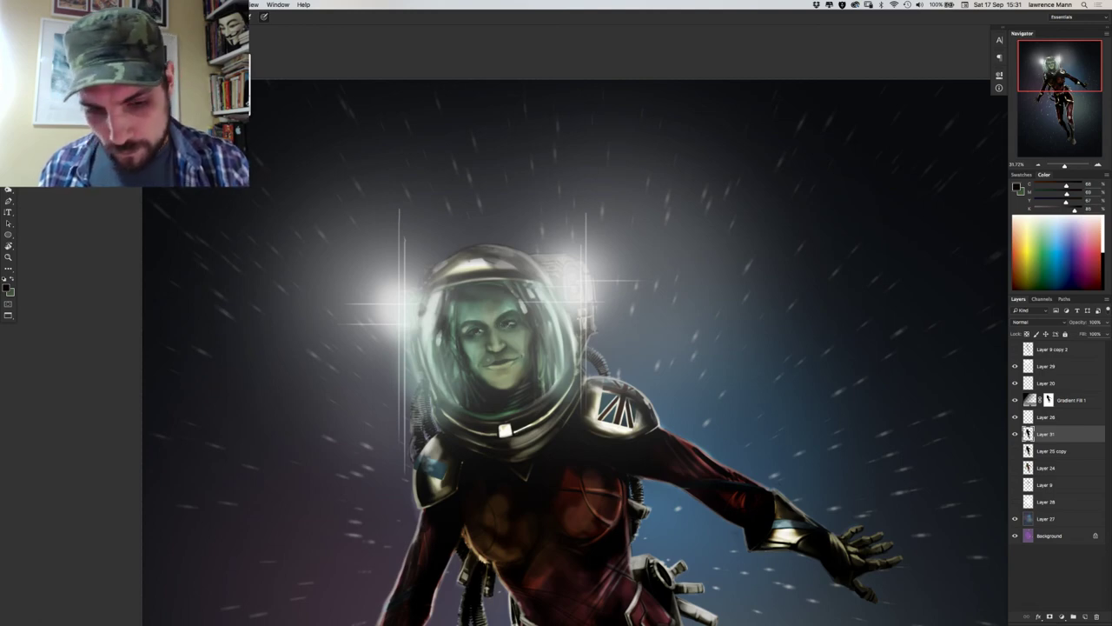
Compare the helmet and lights with Layer 26 and Layer 20 toggled off and on, and hide Layer 29.
{"action": "left_click", "coordinate": [1015, 417]}
{"action": "left_click", "coordinate": [1015, 417]}
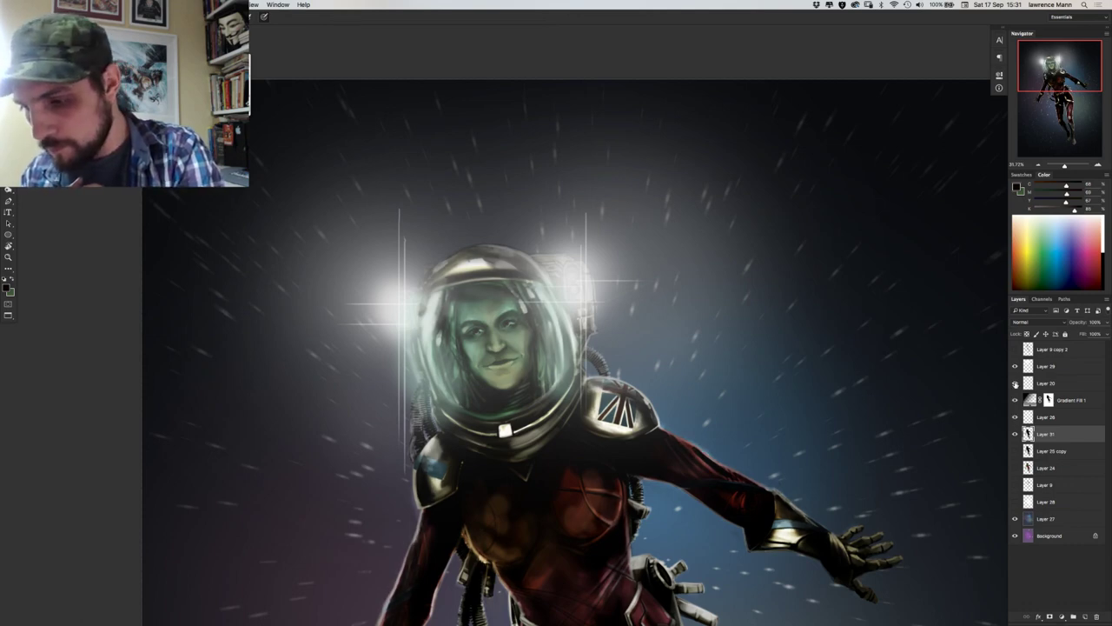
{"action": "left_click", "coordinate": [1014, 383]}
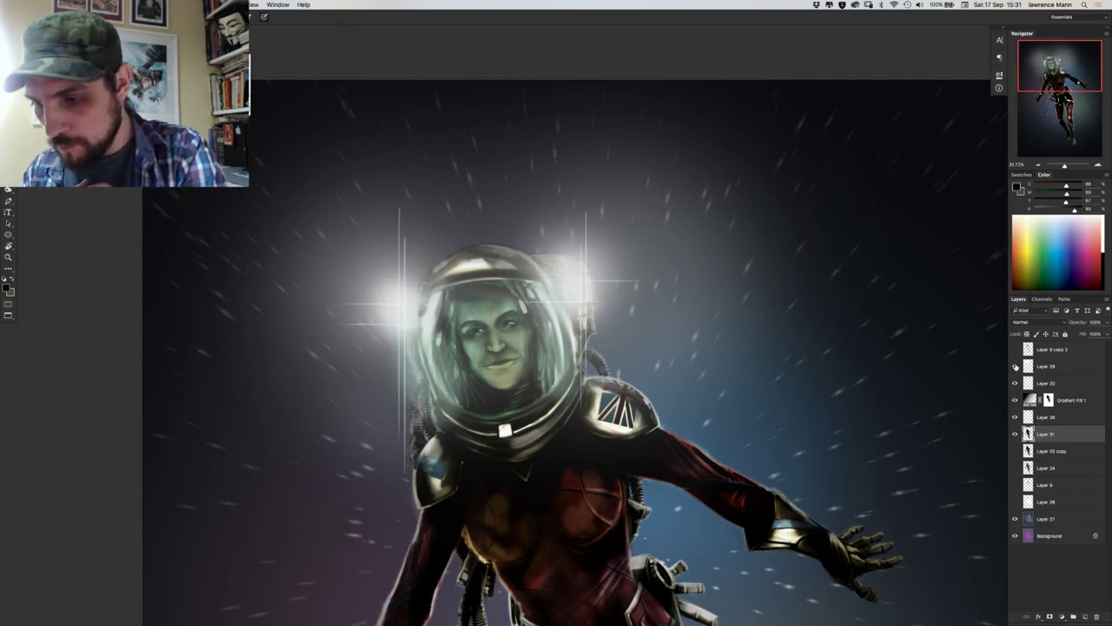
{"action": "left_click", "coordinate": [1015, 384]}
{"action": "left_click", "coordinate": [1015, 367]}
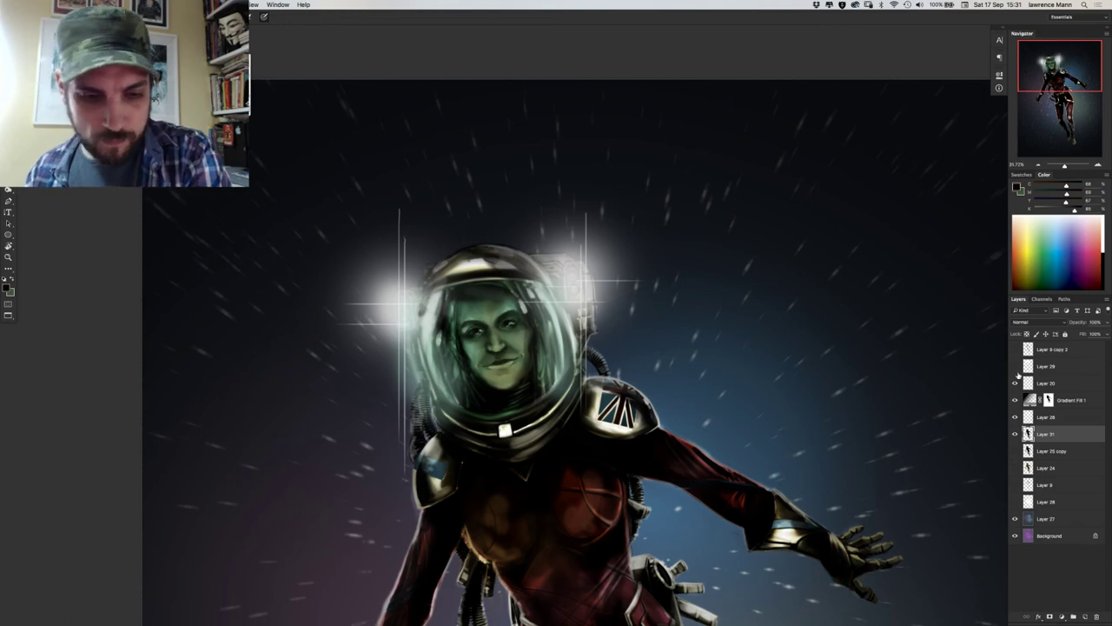
Sample a dark green from the mouth area of the face and make Layer 29 visible again.
{"action": "left_click", "coordinate": [501, 362], "text": "alt"}
{"action": "left_click", "coordinate": [502, 361]}
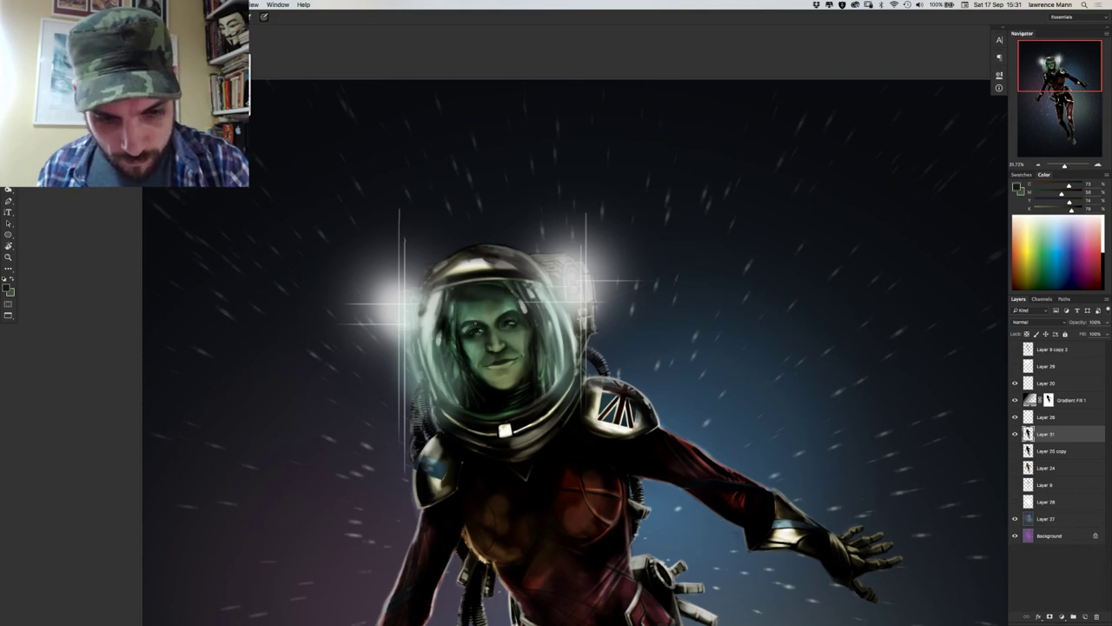
{"action": "left_click", "coordinate": [1015, 367]}
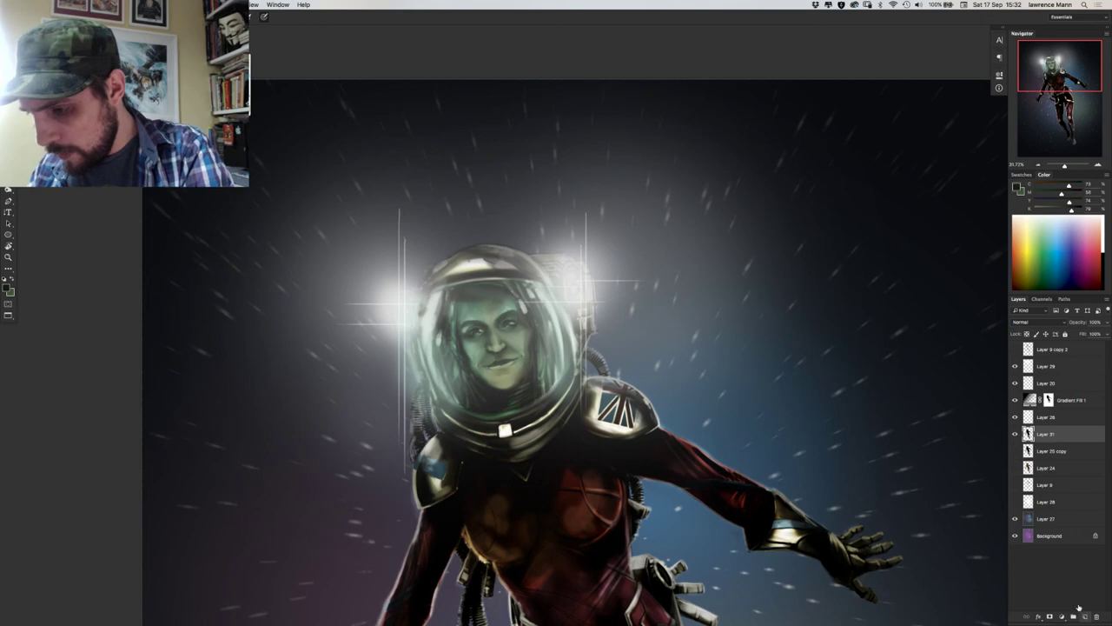
Add a new layer above Layer 31 and paint dark green shadows around the cheeks, mouth and jaw.
{"action": "key", "text": "super+j"}
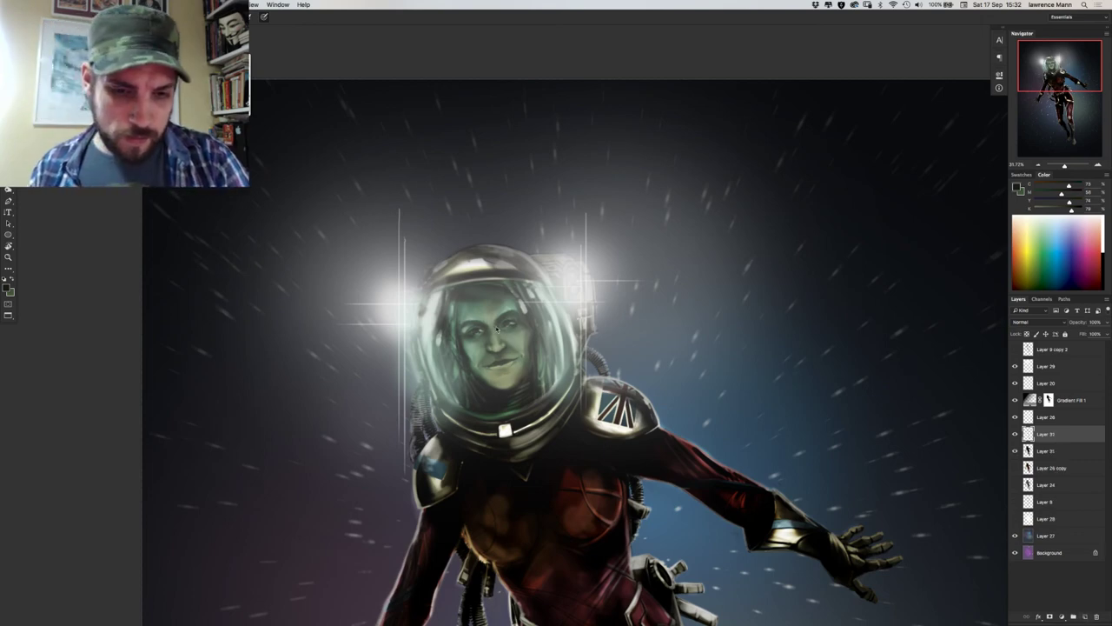
{"action": "right_click", "coordinate": [508, 337]}
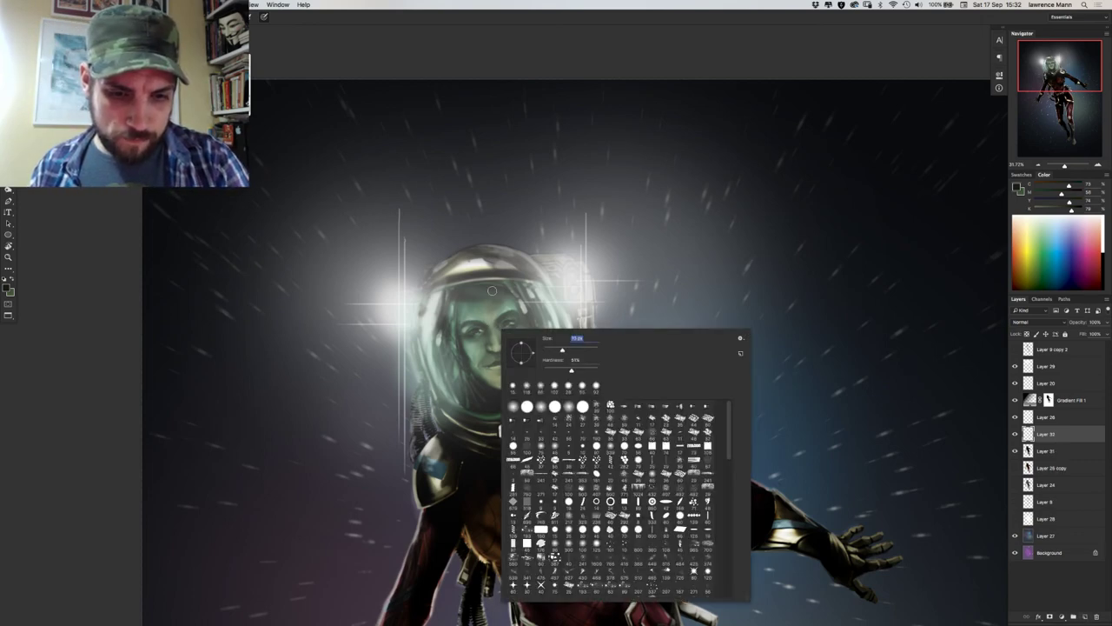
{"action": "left_click", "coordinate": [487, 333]}
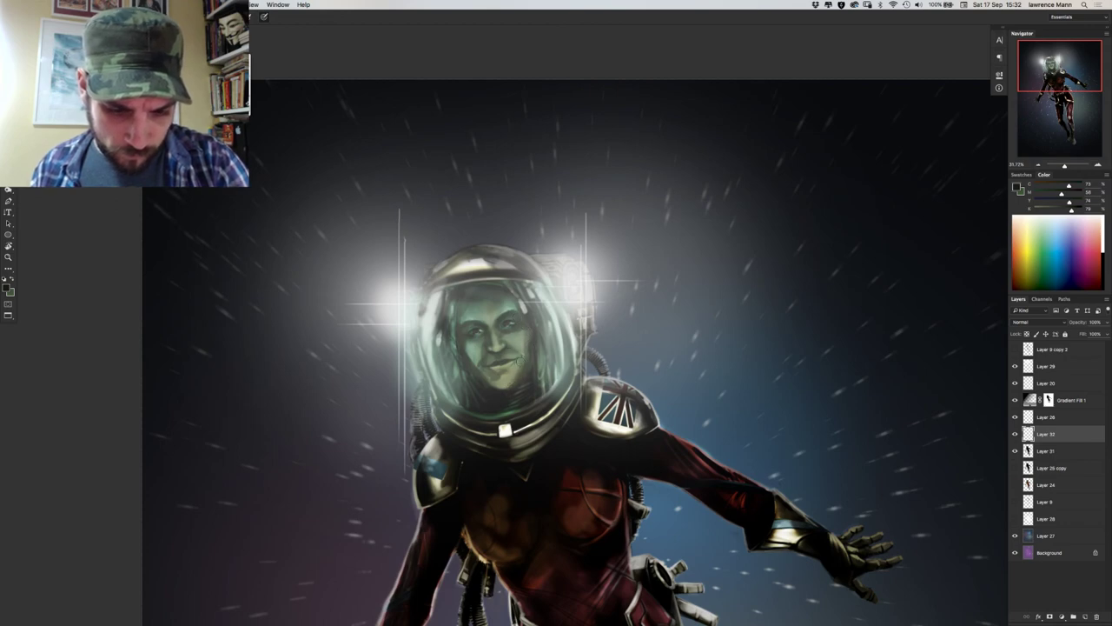
{"action": "left_click_drag", "start_coordinate": [519, 356], "coordinate": [510, 370]}
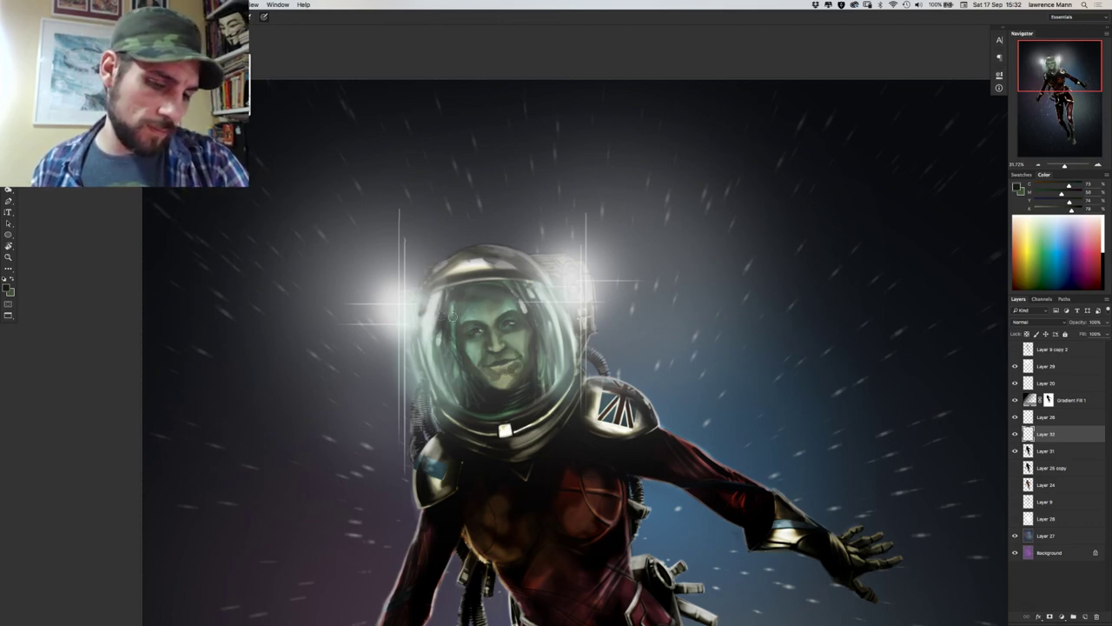
Enlarge the brush, soften it to 22% hardness, and build up broader dark green shading over the face.
{"action": "right_click", "coordinate": [506, 340]}
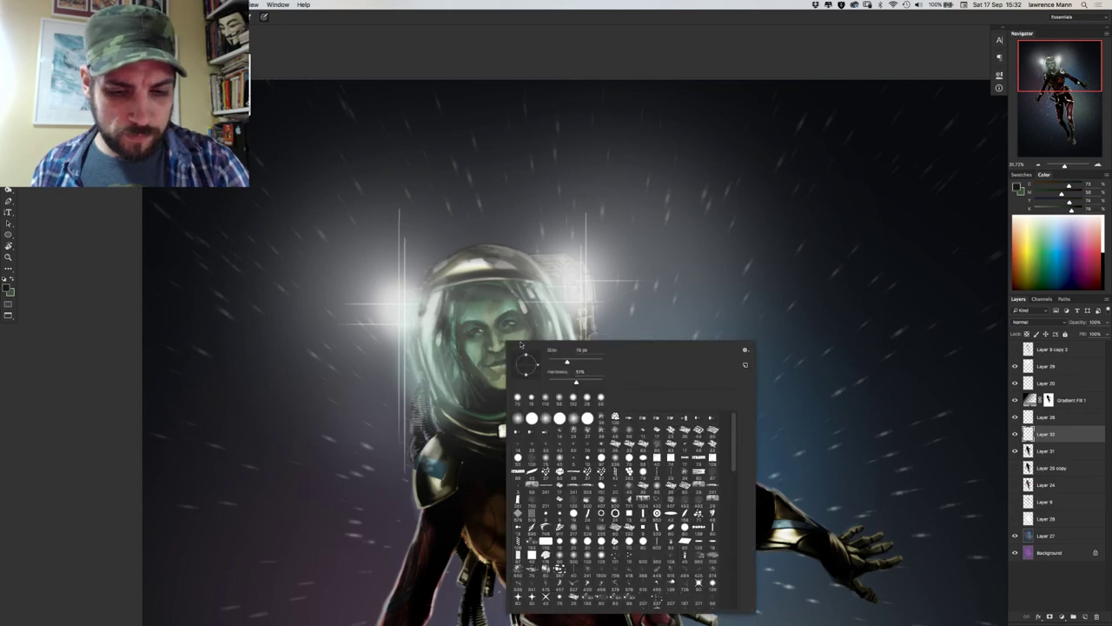
{"action": "left_click", "coordinate": [585, 362]}
{"action": "left_click", "coordinate": [563, 381]}
{"action": "key", "text": "Return"}
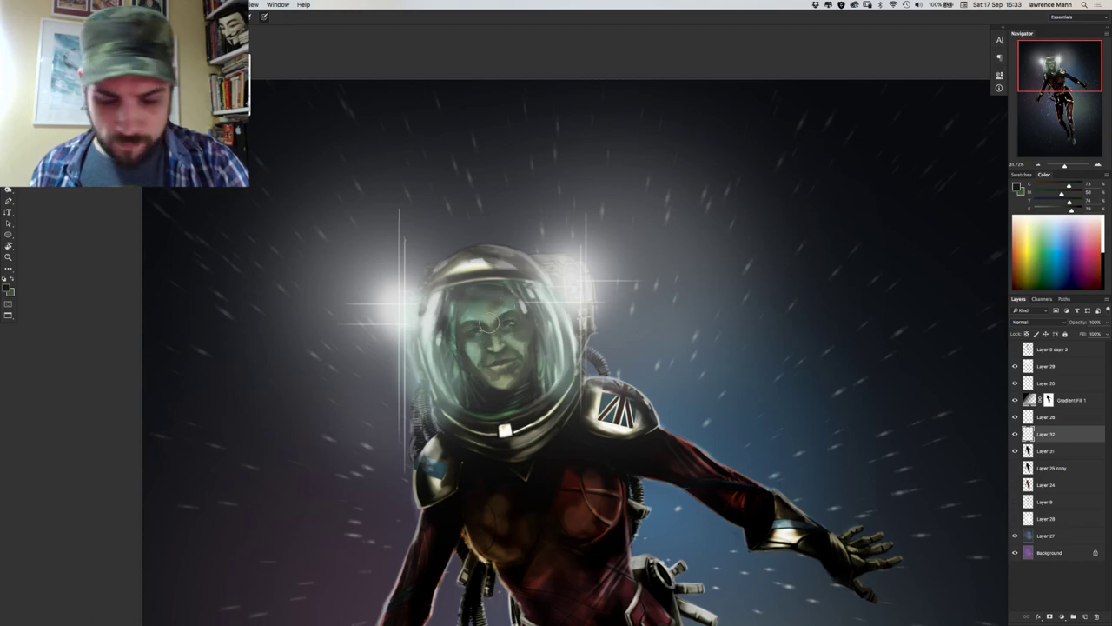
Set Layer 32's blend mode to Multiply and lower its opacity to about 46%.
{"action": "left_click", "coordinate": [1031, 321]}
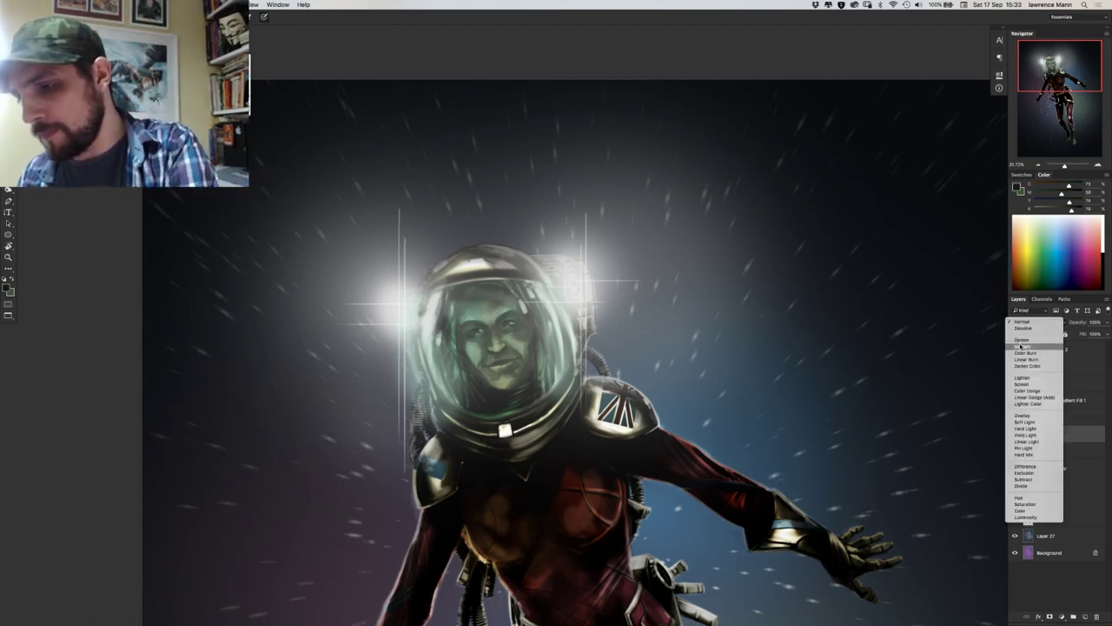
{"action": "left_click", "coordinate": [1024, 346]}
{"action": "left_click", "coordinate": [1106, 323]}
{"action": "left_click_drag", "start_coordinate": [1099, 333], "coordinate": [1084, 331]}
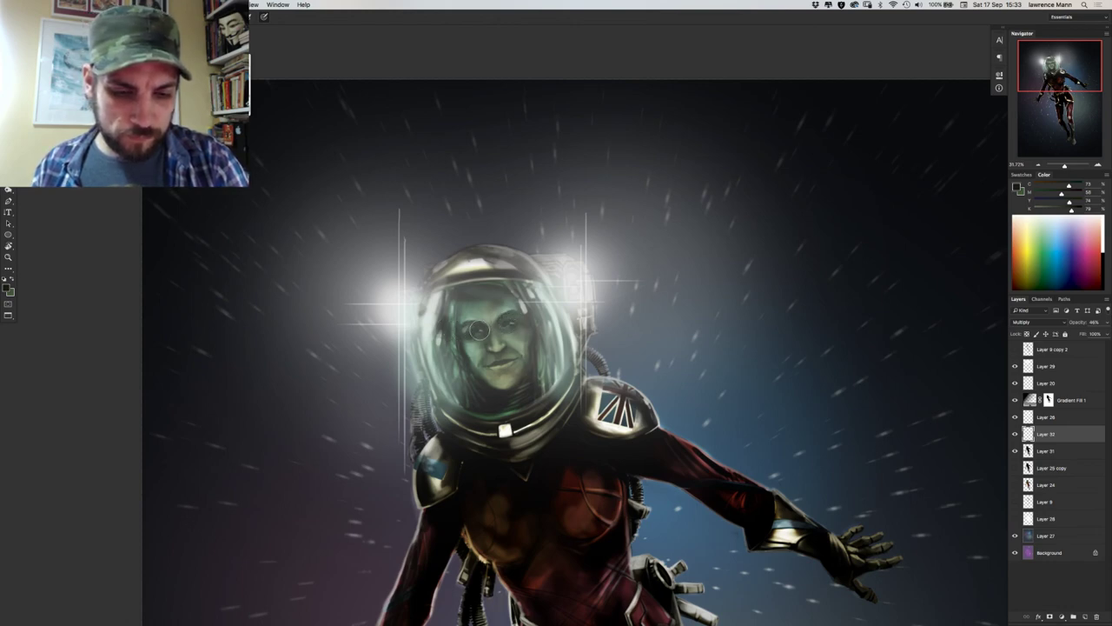
Deepen the shading around the eyes, nose and cheeks using resized soft brushes, and add a new layer above Layer 32.
{"action": "right_click", "coordinate": [498, 349]}
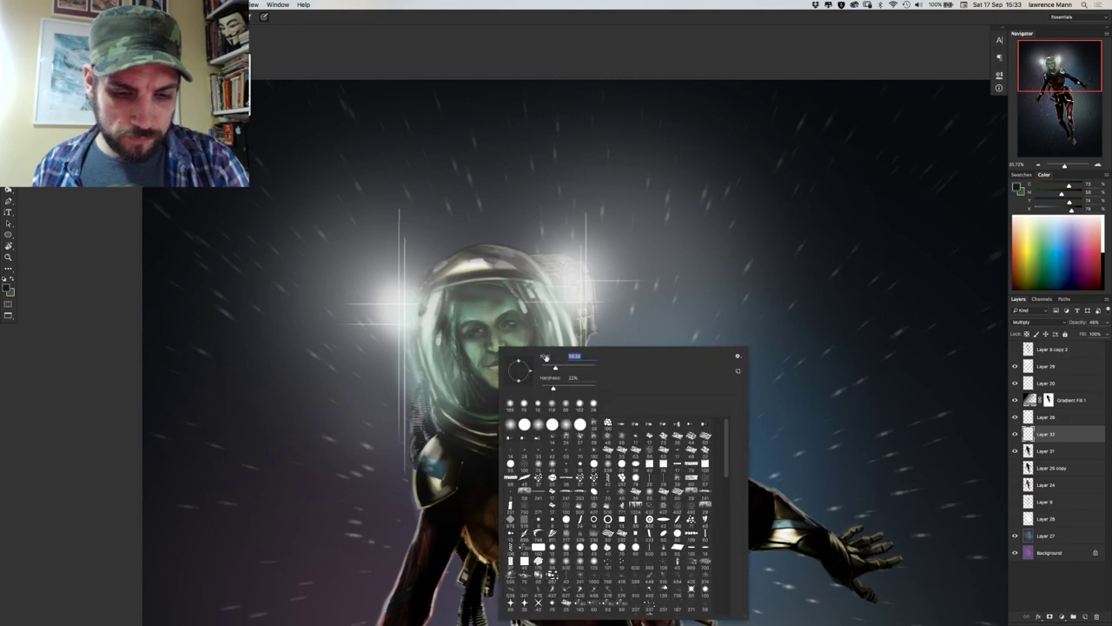
{"action": "left_click", "coordinate": [494, 344]}
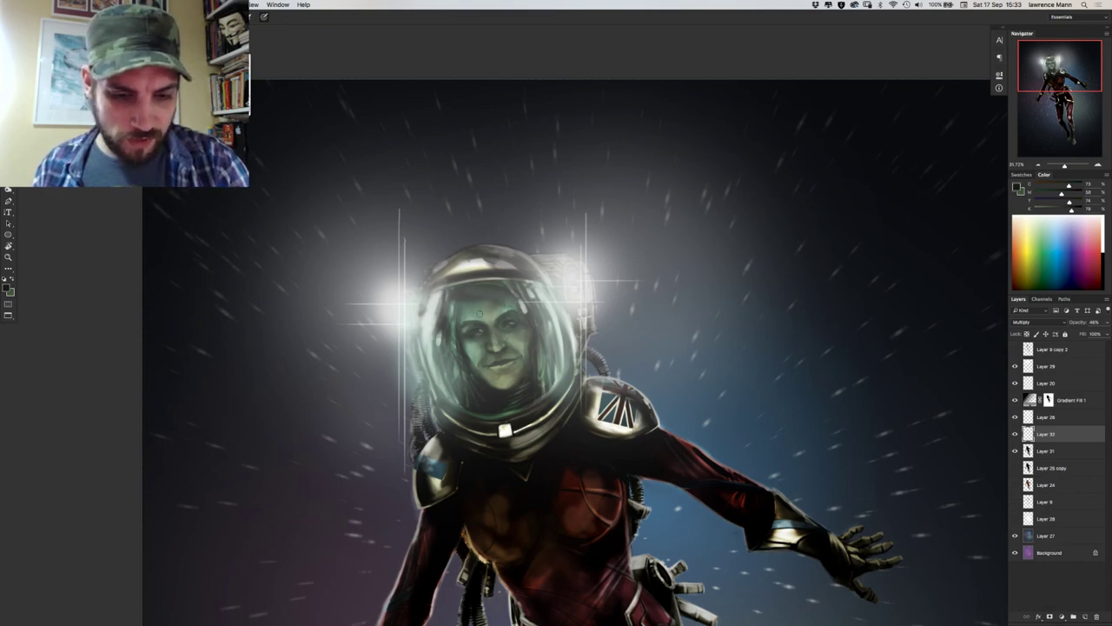
{"action": "right_click", "coordinate": [469, 338]}
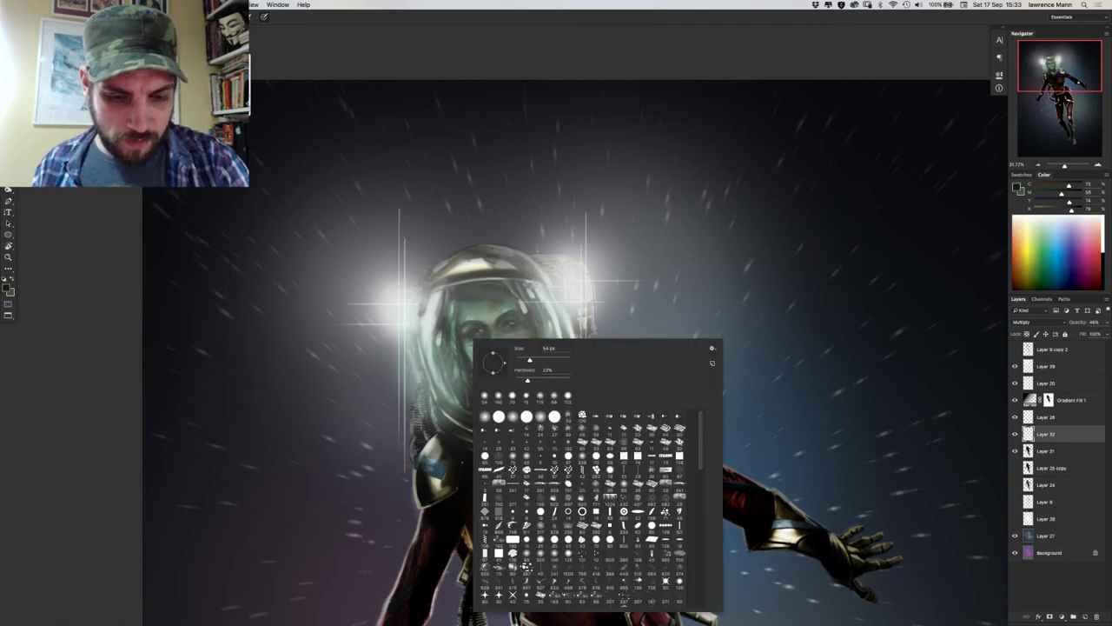
{"action": "left_click", "coordinate": [550, 359]}
{"action": "left_click", "coordinate": [460, 344]}
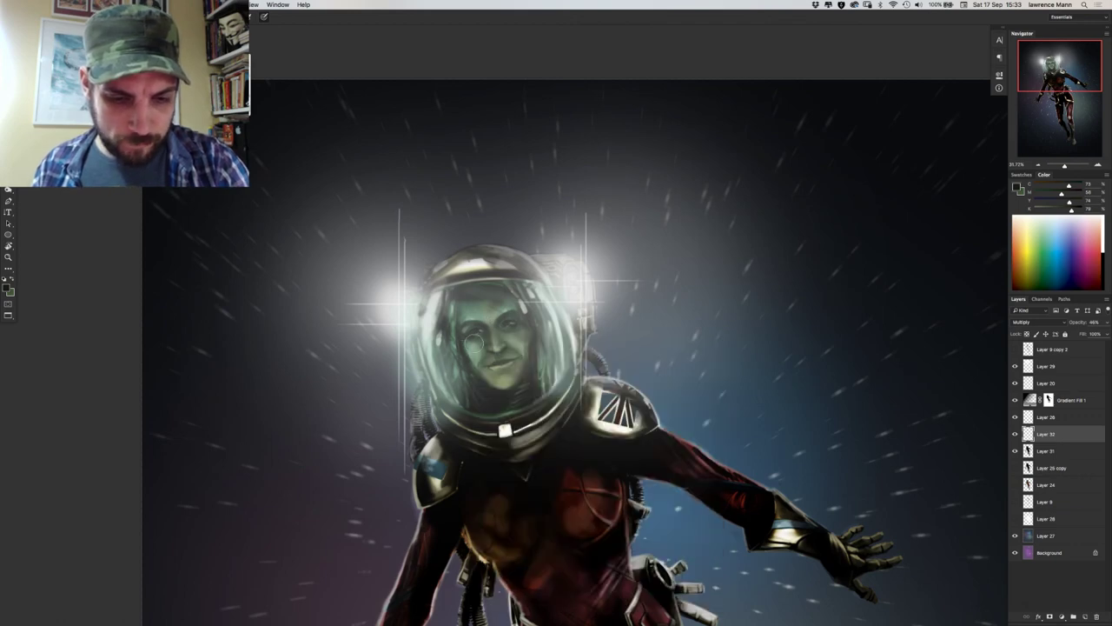
{"action": "mouse_move", "coordinate": [468, 344]}
{"action": "left_mouse_down"}
{"action": "mouse_move", "coordinate": [481, 375]}
{"action": "mouse_move", "coordinate": [523, 345]}
{"action": "left_mouse_up"}
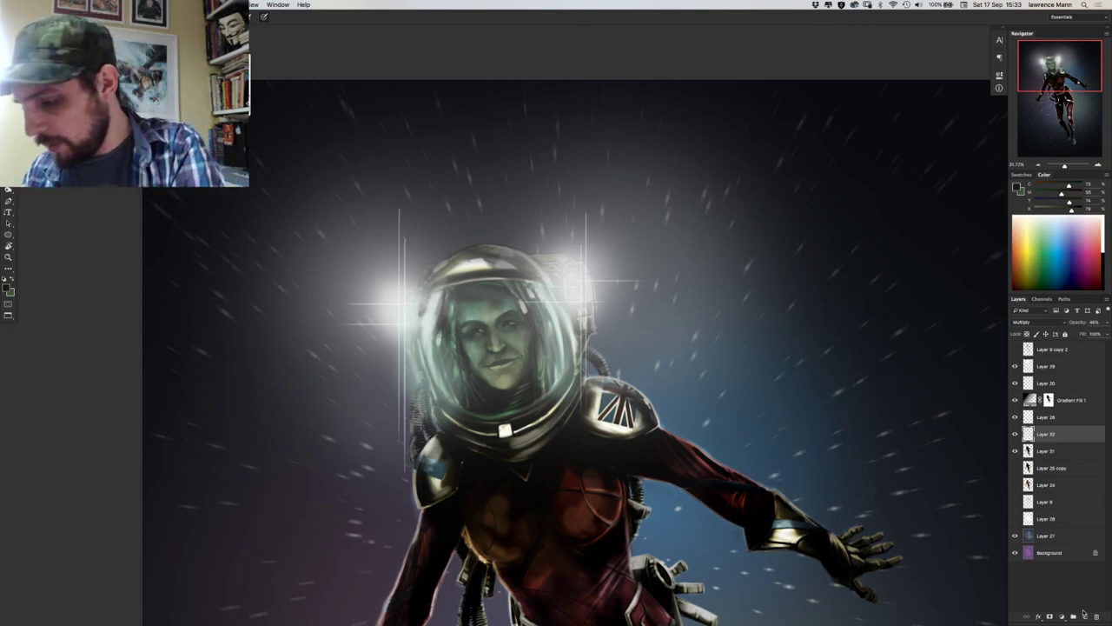
{"action": "left_click", "coordinate": [1083, 614]}
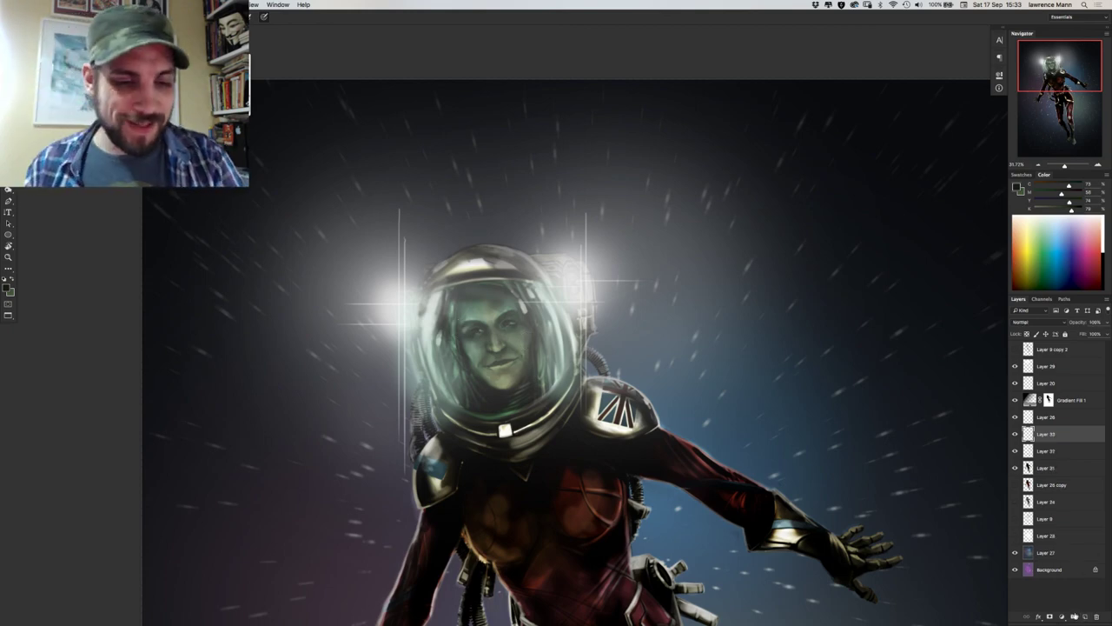
Try pale highlights on the forehead with a near-white sampled from the headlamp glow, and revert to the empty new layer.
{"action": "left_click", "coordinate": [405, 310], "text": "alt"}
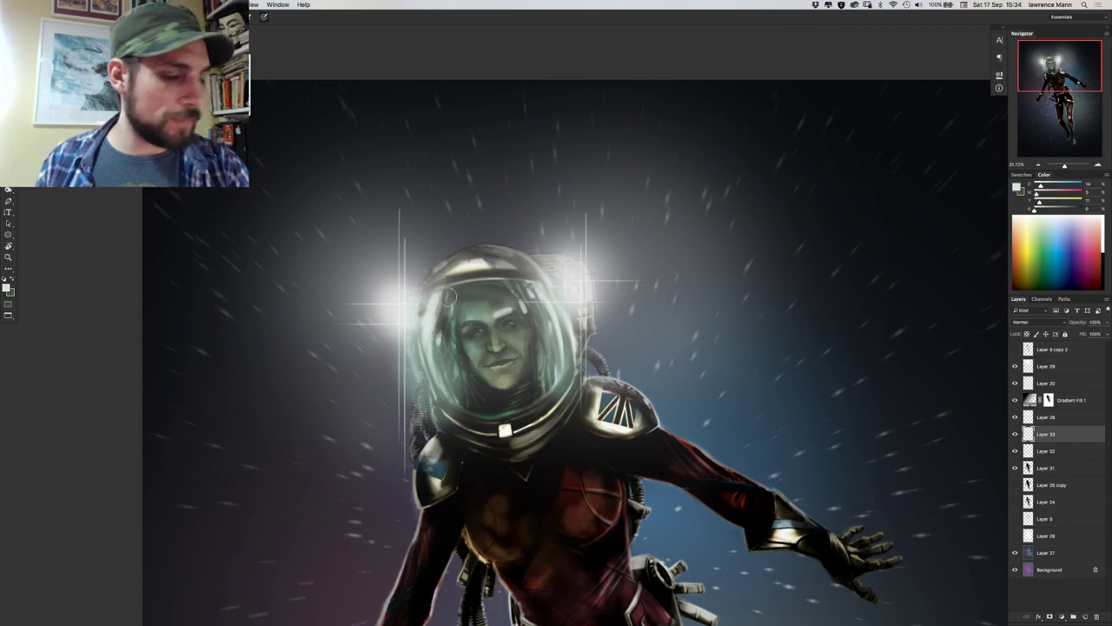
{"action": "right_click", "coordinate": [450, 295]}
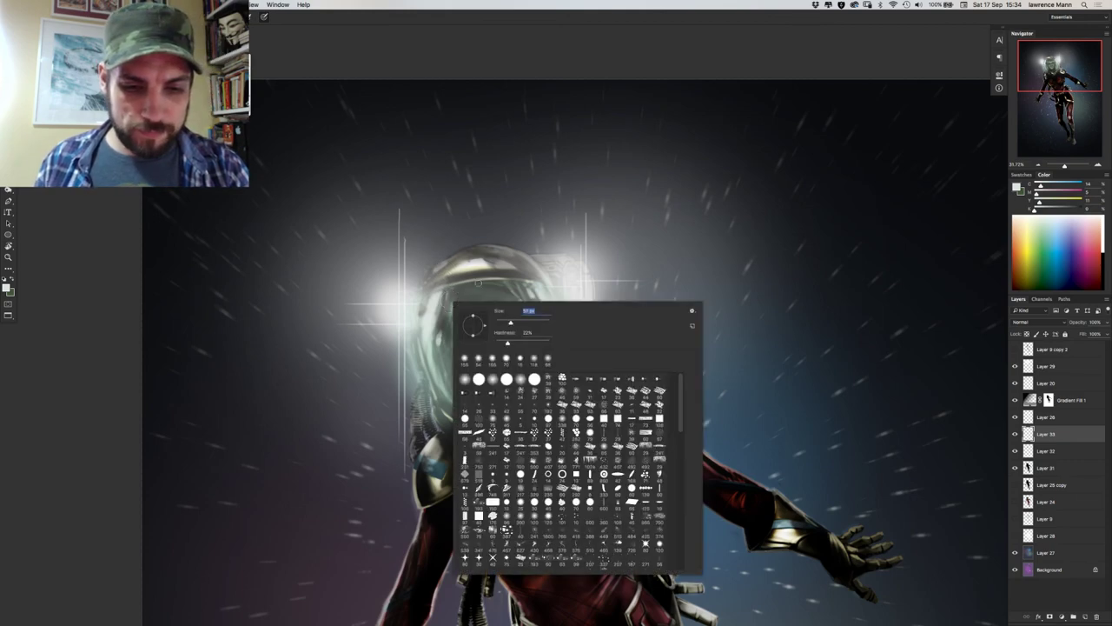
{"action": "key", "text": "Return"}
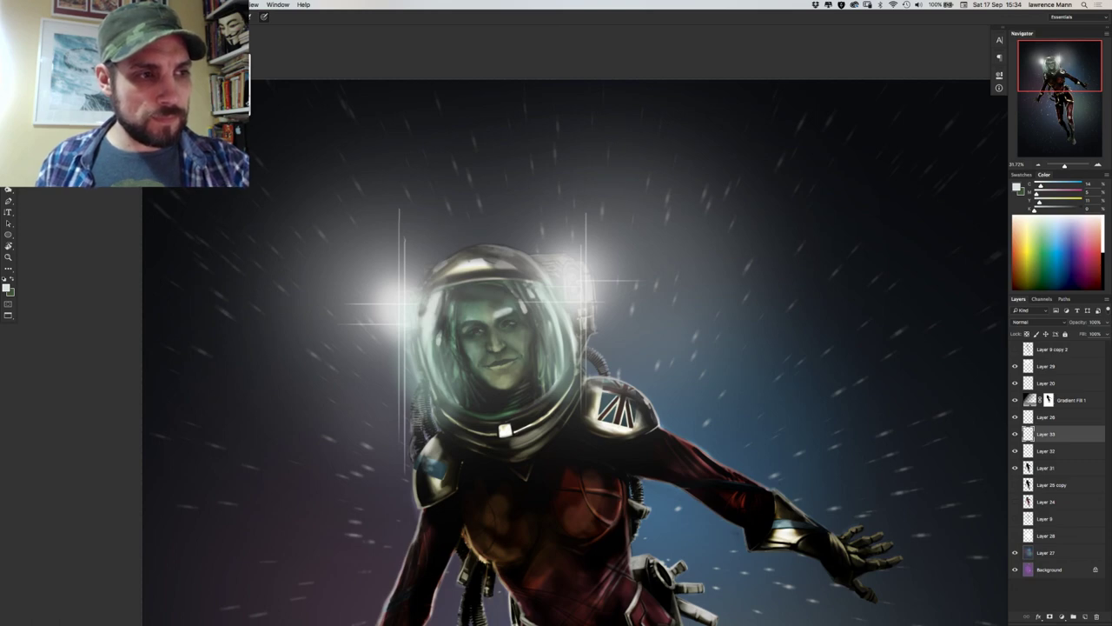
{"action": "key", "text": "super+alt+z"}
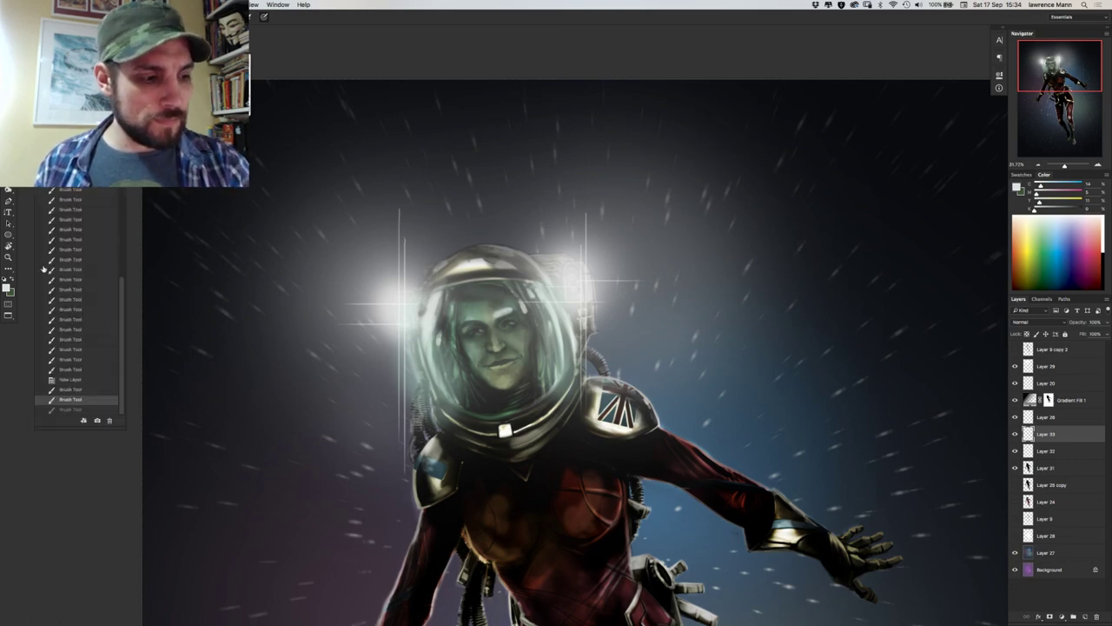
{"action": "left_click", "coordinate": [69, 391]}
{"action": "left_click", "coordinate": [64, 381]}
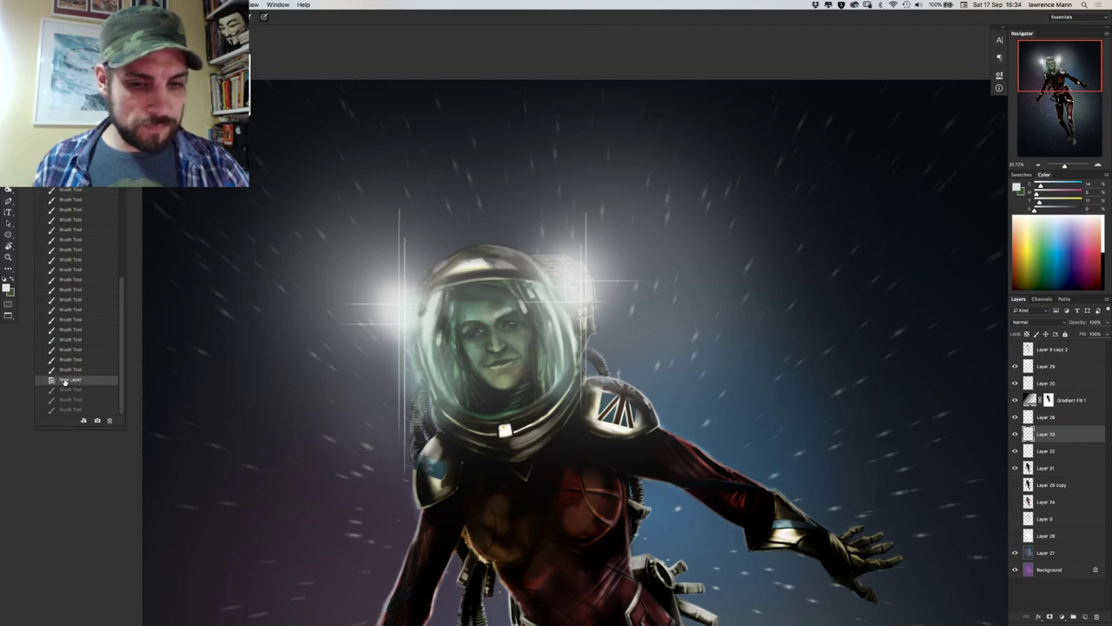
{"action": "key", "text": "Escape"}
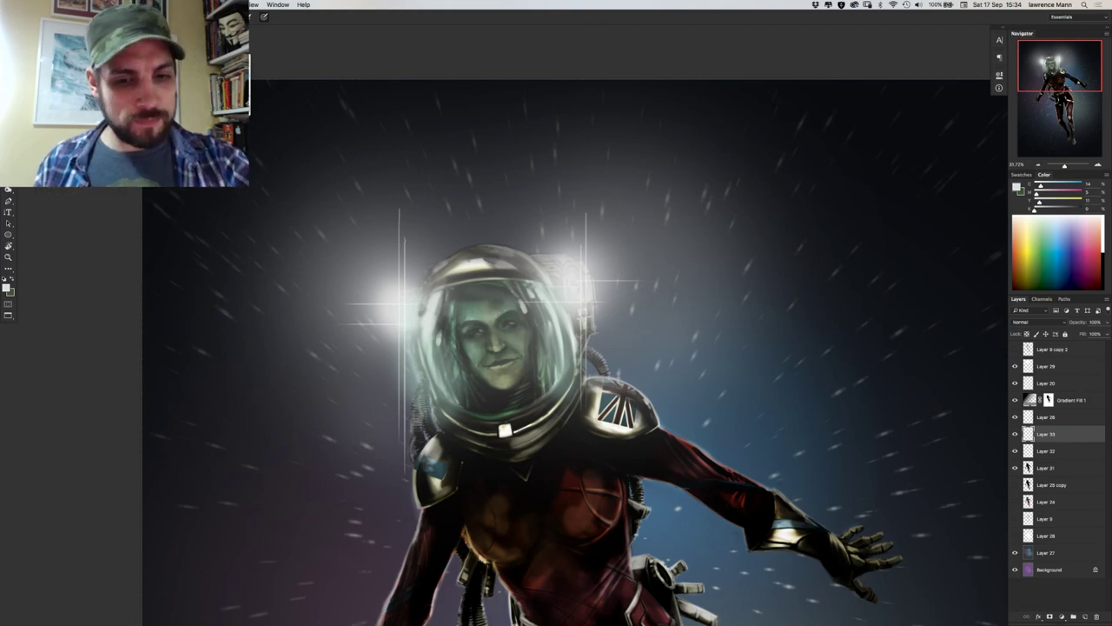
Hide Layer 29, sample a mid green from the forehead, and paint soft highlights on the forehead, brow and nose with resized brushes.
{"action": "left_click", "coordinate": [504, 385], "text": "alt"}
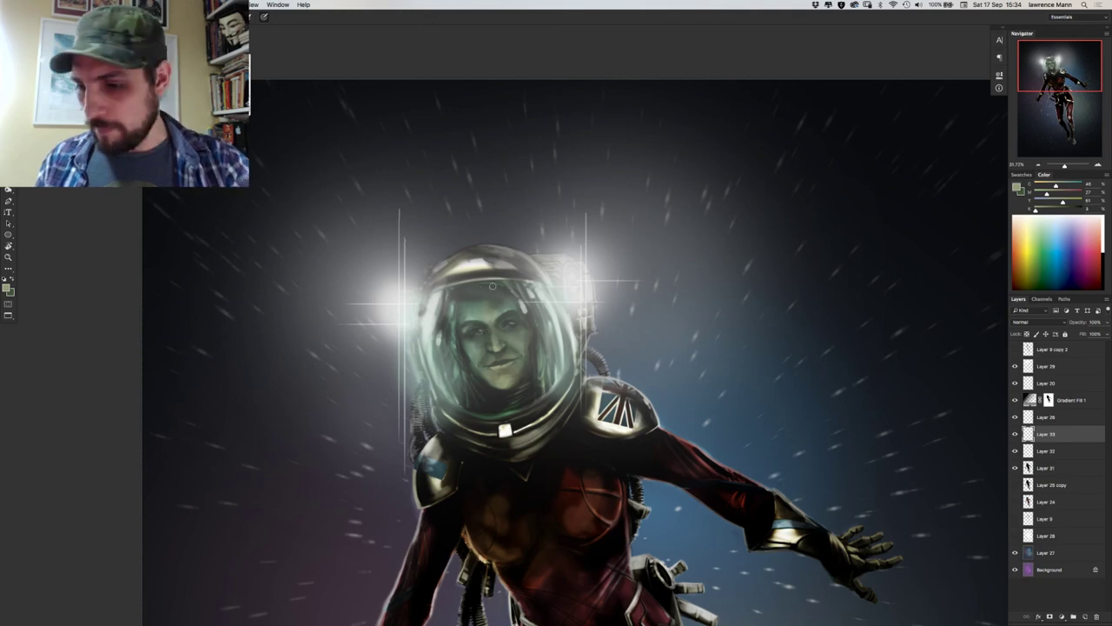
{"action": "left_click", "coordinate": [1015, 365]}
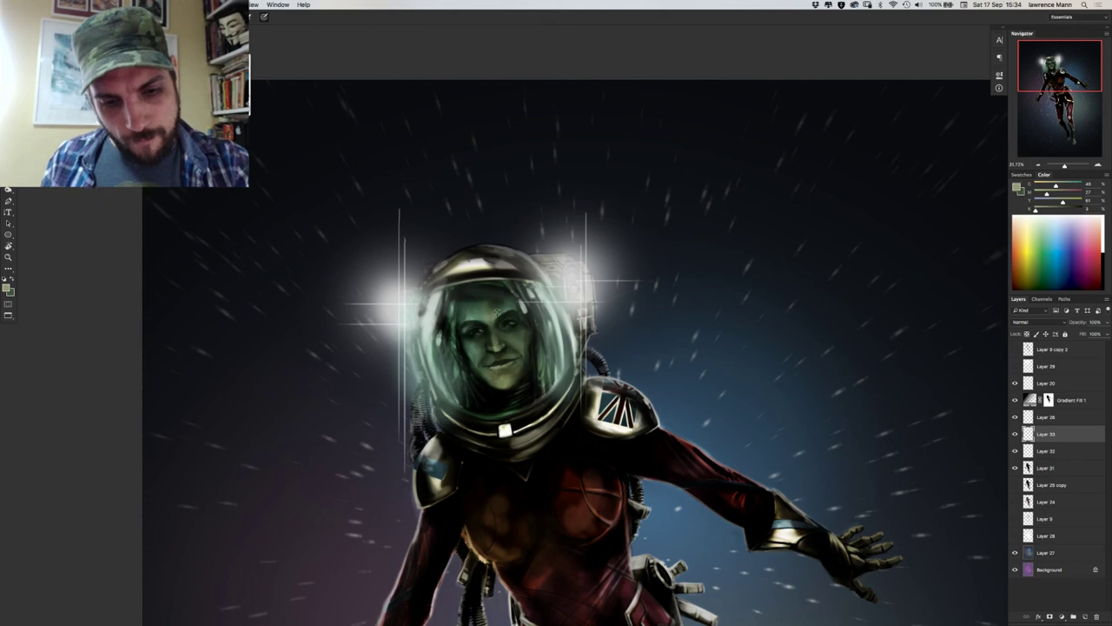
{"action": "left_click", "coordinate": [498, 309], "text": "alt"}
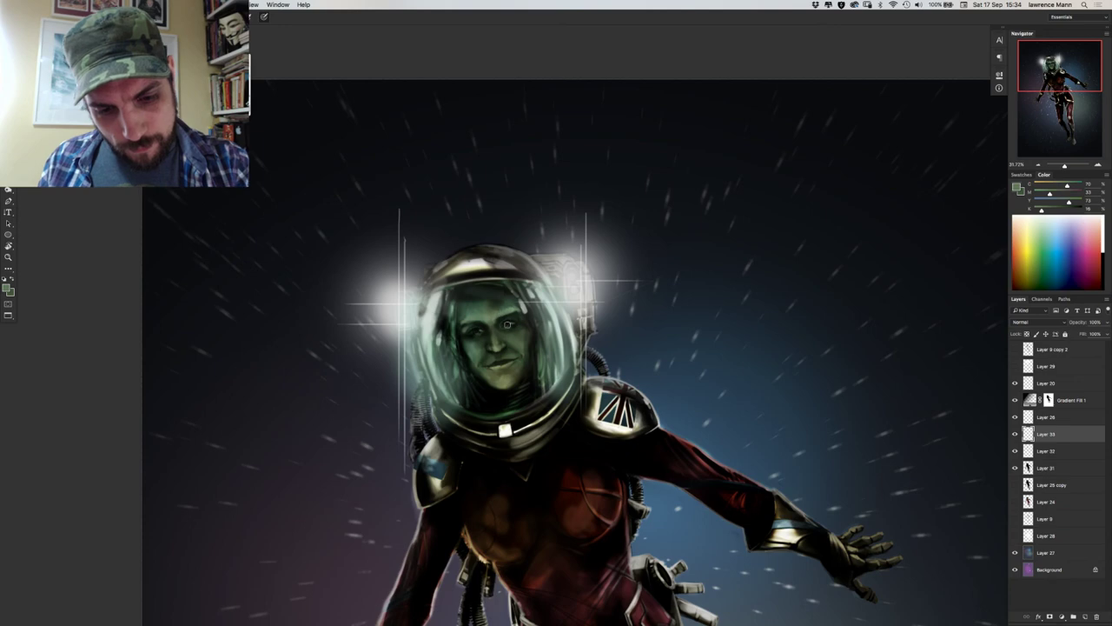
{"action": "right_click", "coordinate": [512, 342]}
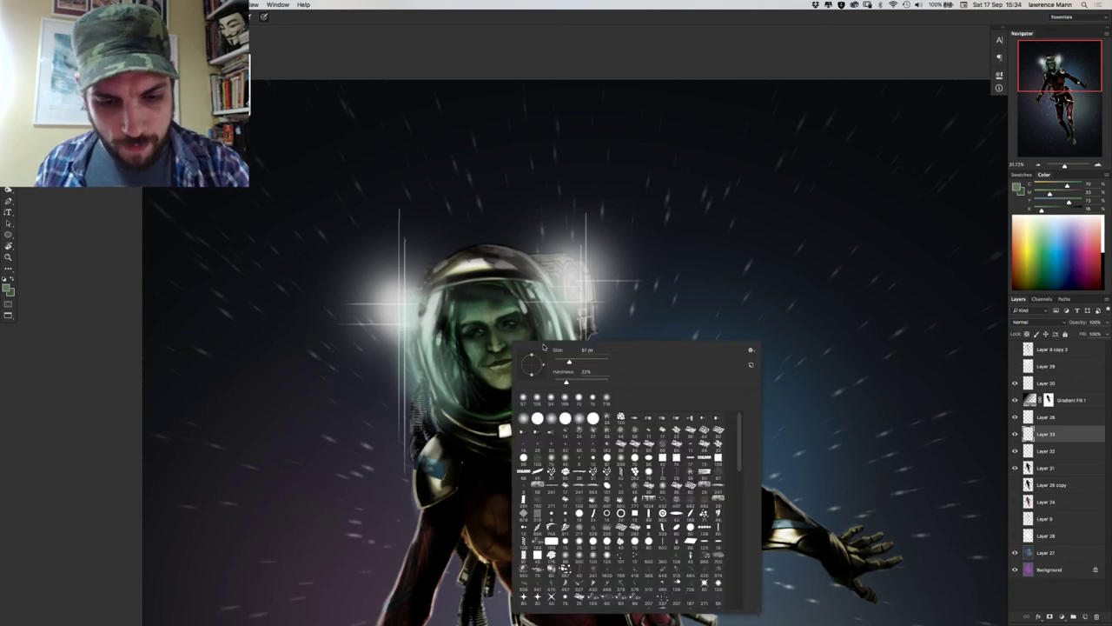
{"action": "left_click", "coordinate": [575, 359]}
{"action": "left_click", "coordinate": [498, 314]}
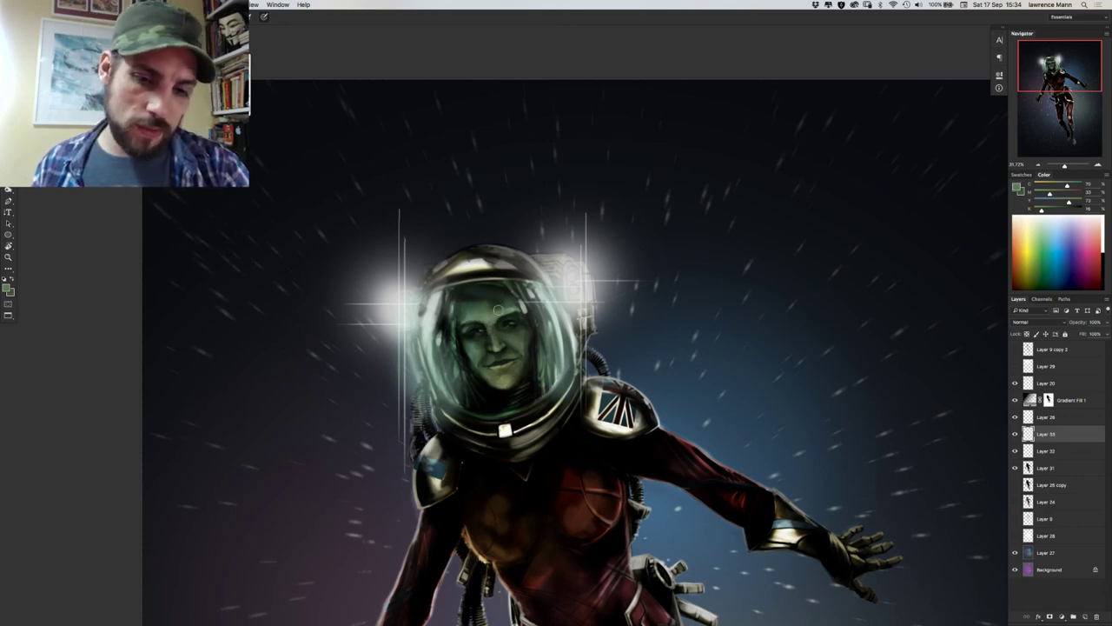
{"action": "right_click", "coordinate": [501, 329]}
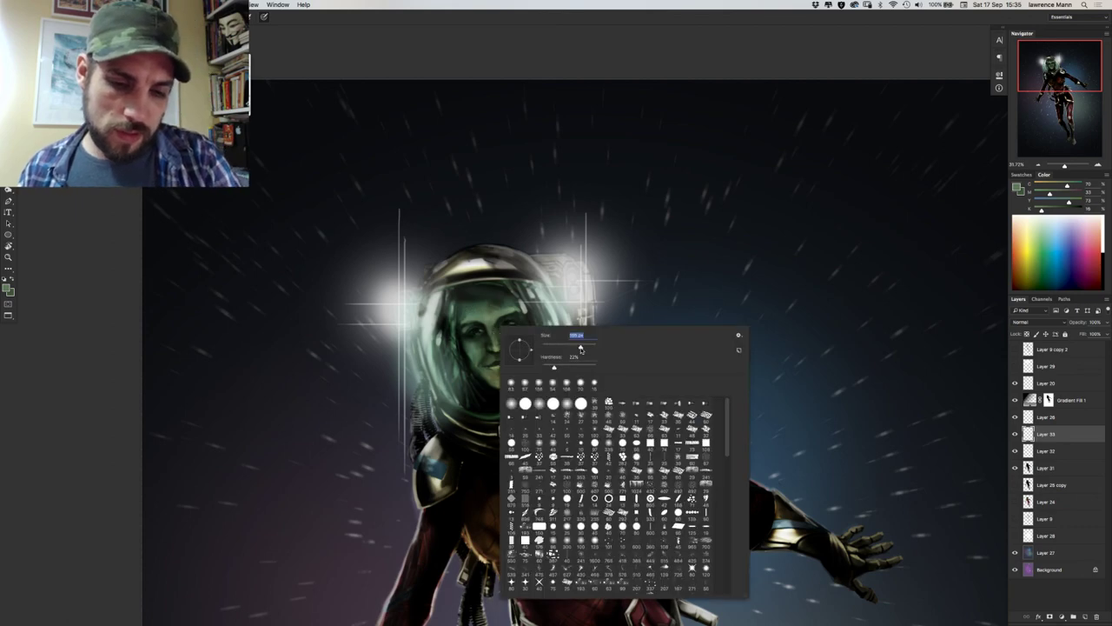
{"action": "left_click", "coordinate": [504, 307]}
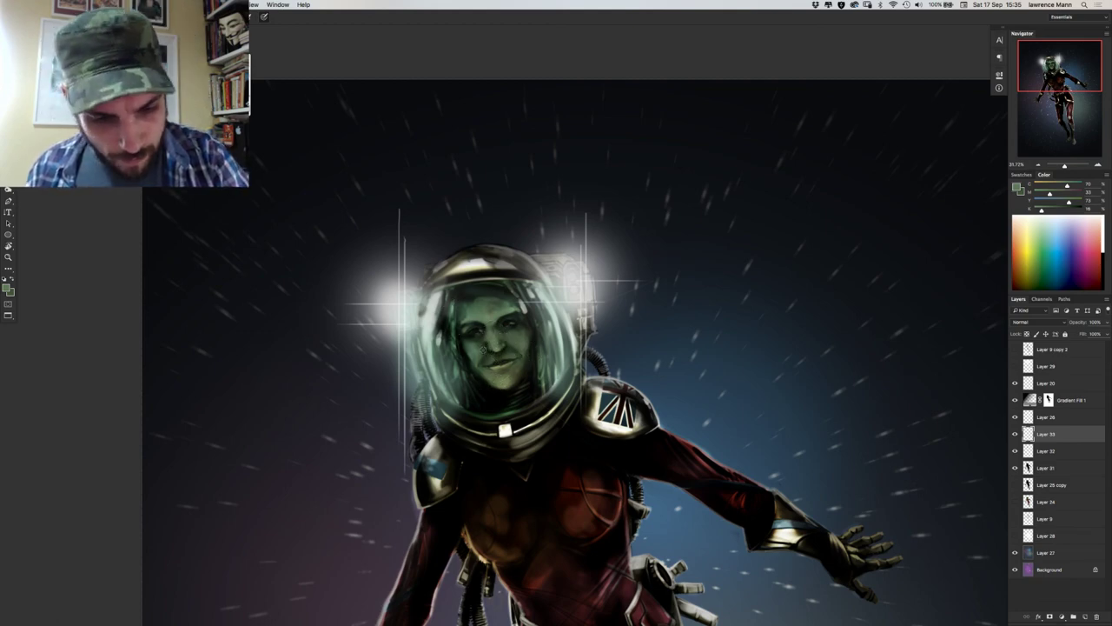
Resize the soft brush down to 143 px, sample greens around the nose bridge, and blend the shading between the eyes and nose.
{"action": "right_click", "coordinate": [496, 349]}
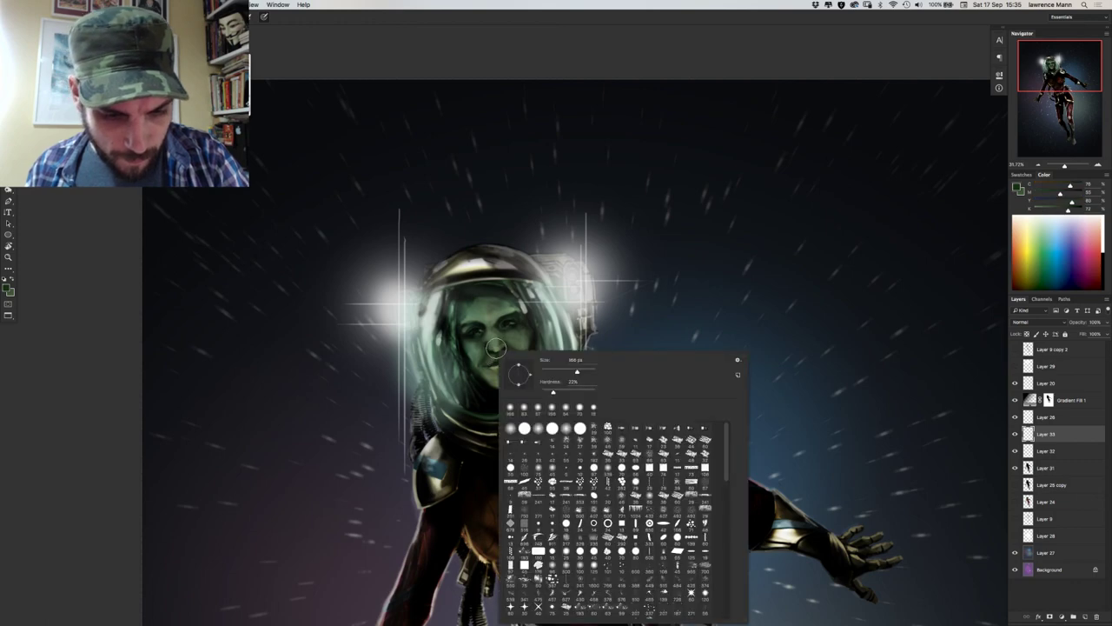
{"action": "left_click", "coordinate": [557, 371]}
{"action": "key", "text": "Return"}
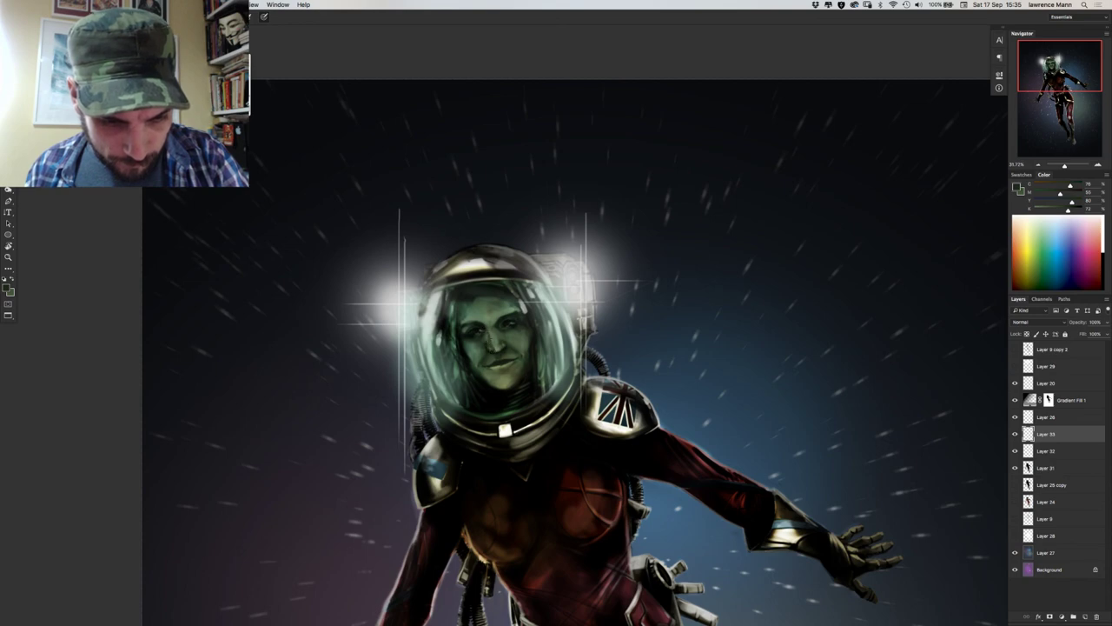
{"action": "left_click", "coordinate": [492, 339], "text": "alt"}
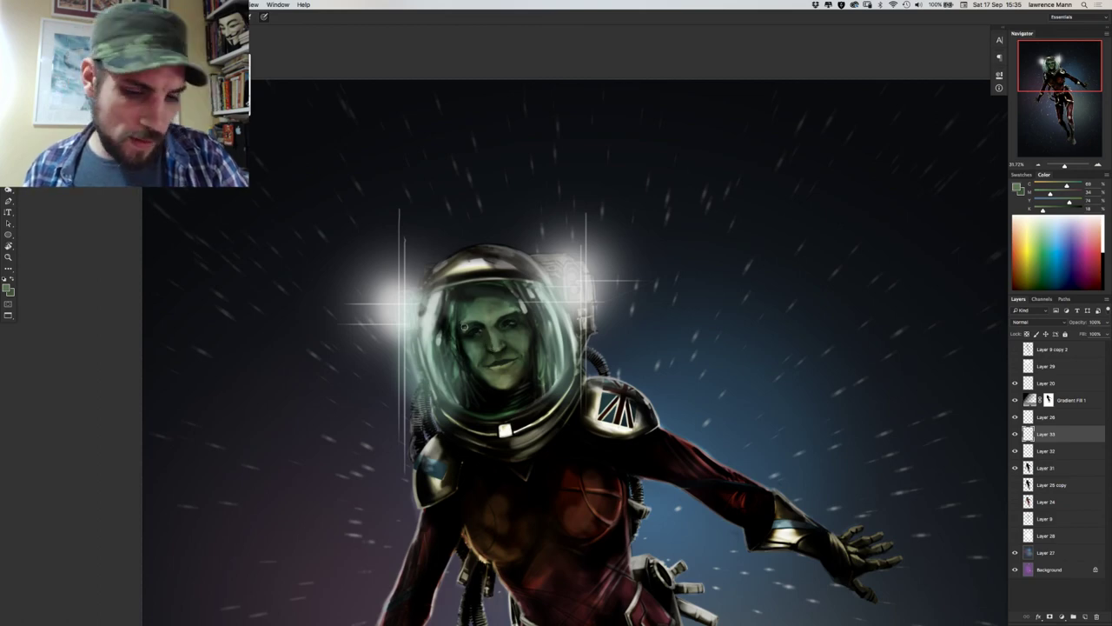
{"action": "left_click", "coordinate": [489, 335], "text": "alt"}
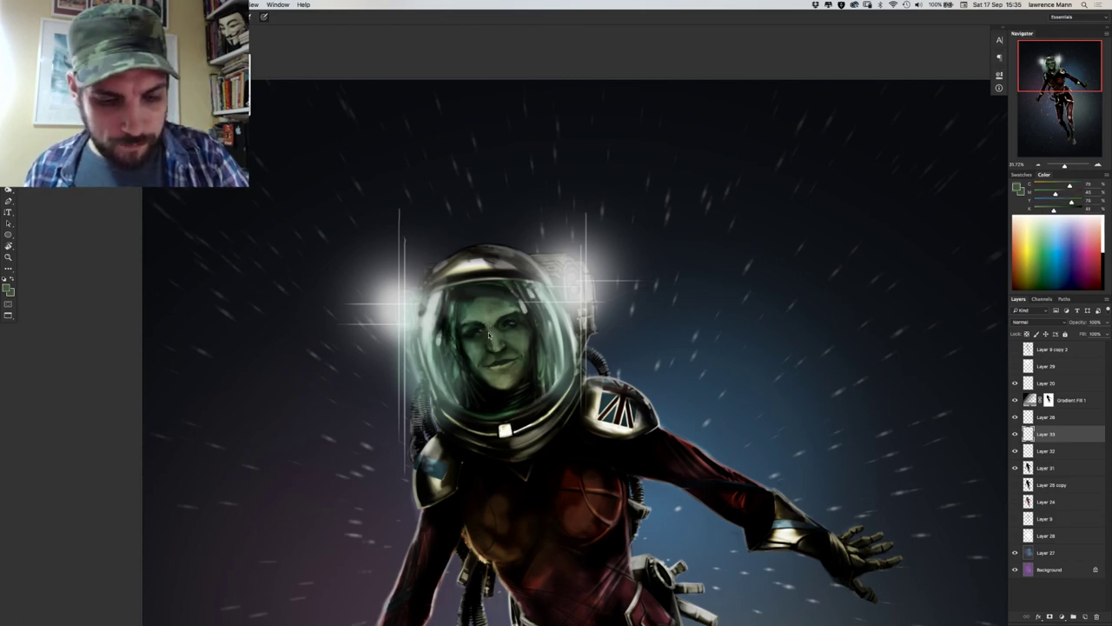
{"action": "right_click", "coordinate": [488, 334]}
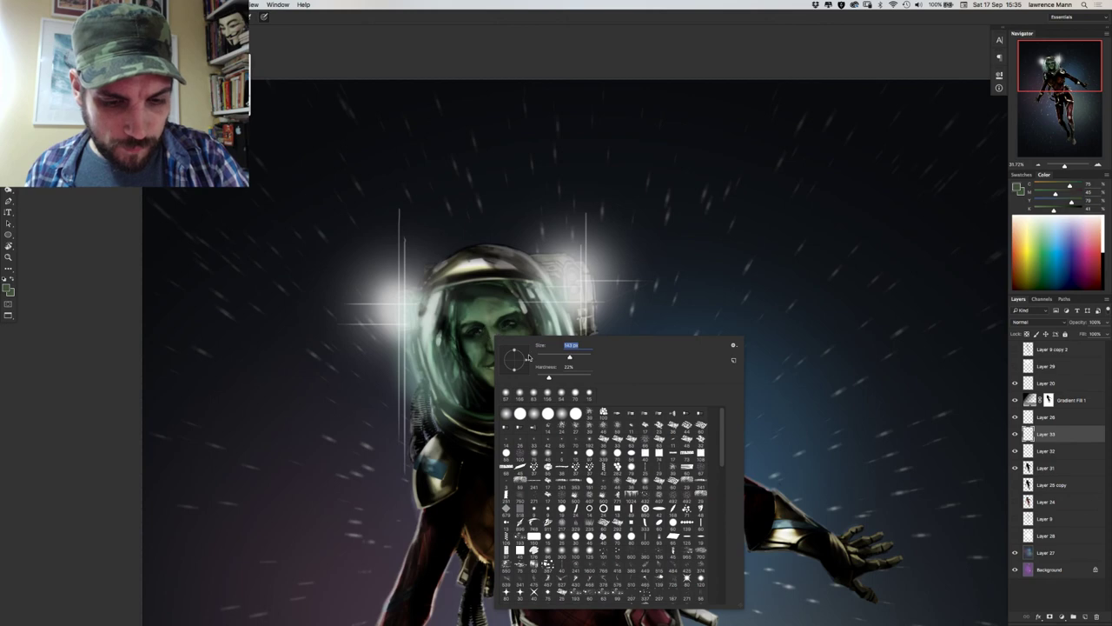
{"action": "left_click", "coordinate": [489, 333]}
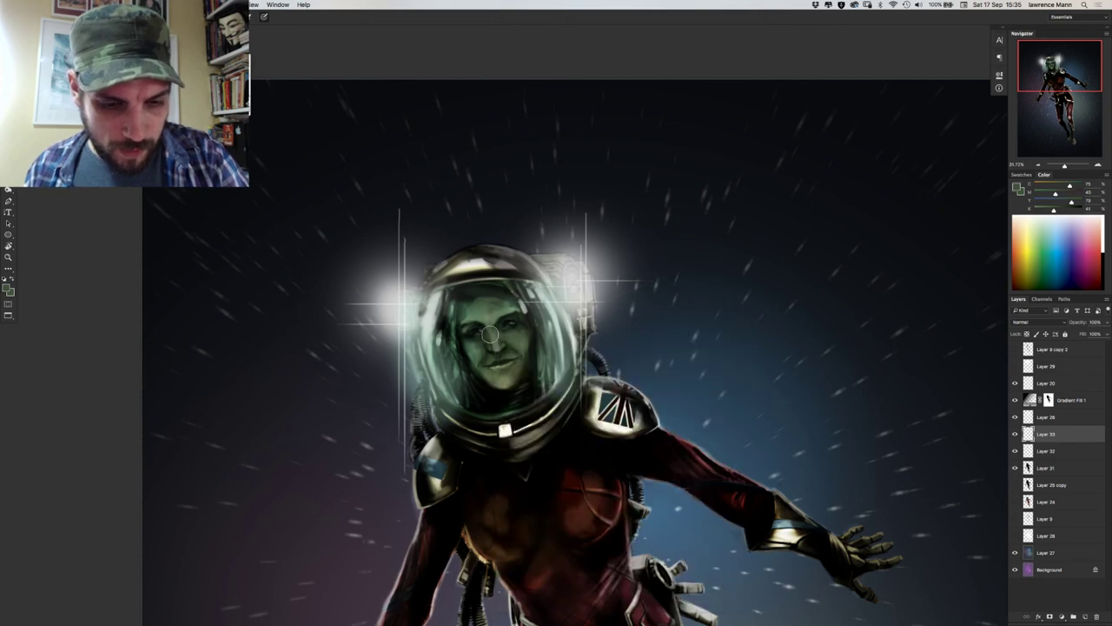
Sample mid greens from the cheek, chin and forehead, and softly blend them over the forehead and brow on Layer 33.
{"action": "left_click", "coordinate": [498, 333], "text": "alt"}
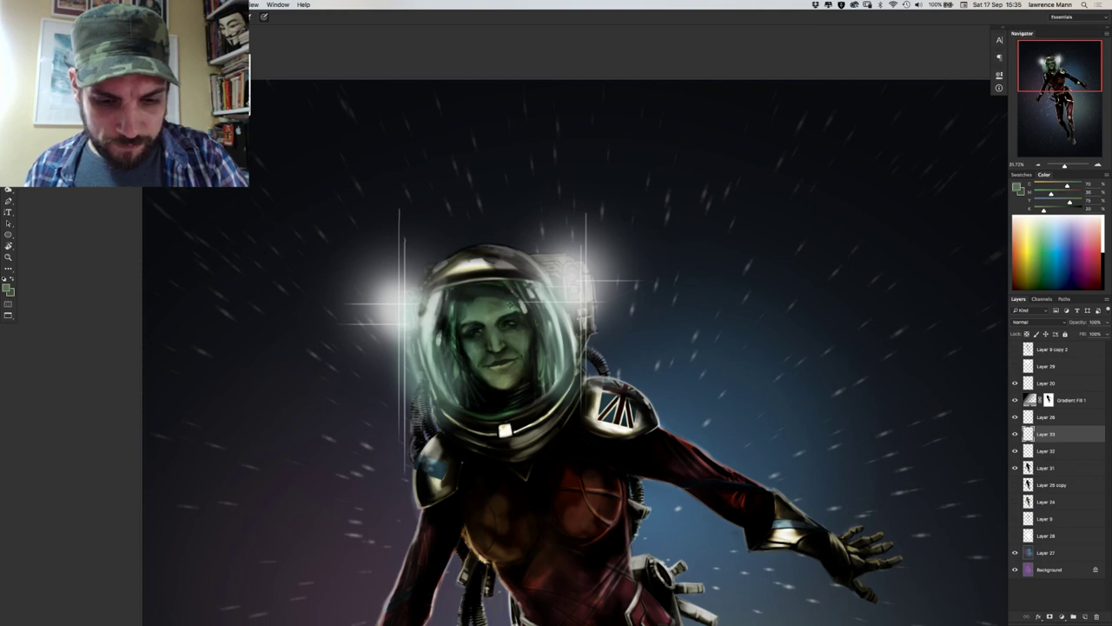
{"action": "left_click", "coordinate": [504, 382], "text": "alt"}
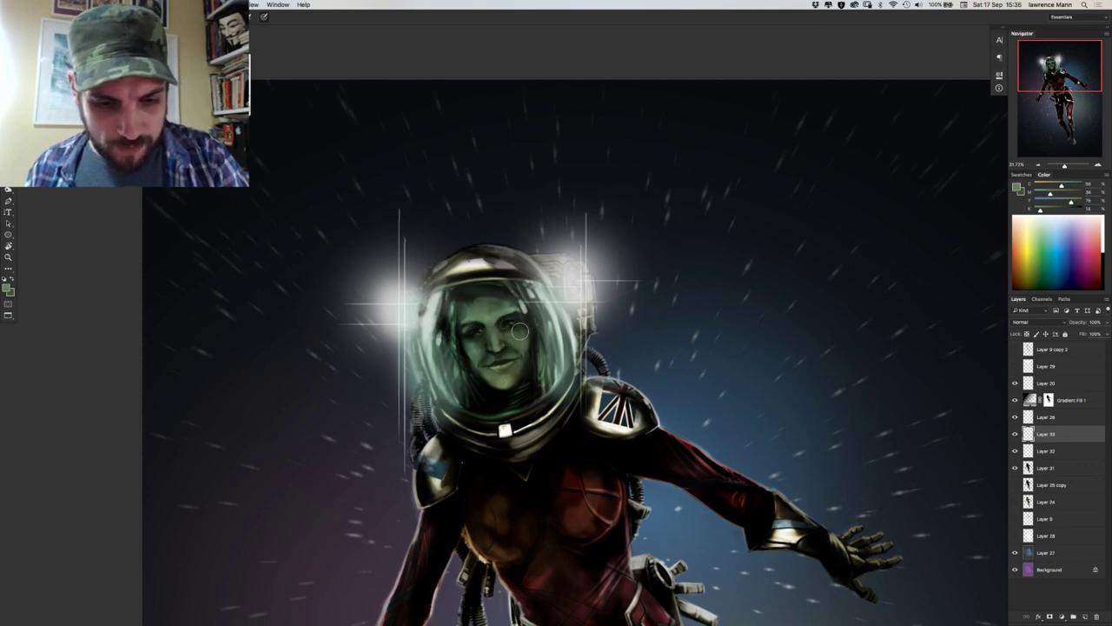
{"action": "right_click", "coordinate": [488, 375]}
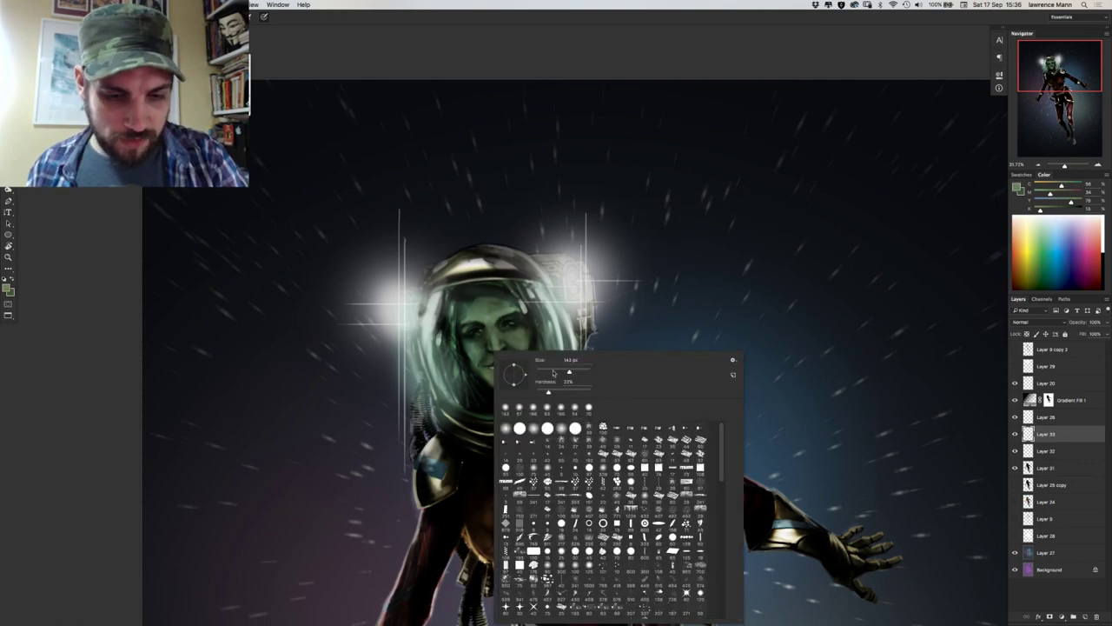
{"action": "left_click", "coordinate": [483, 310], "text": "alt"}
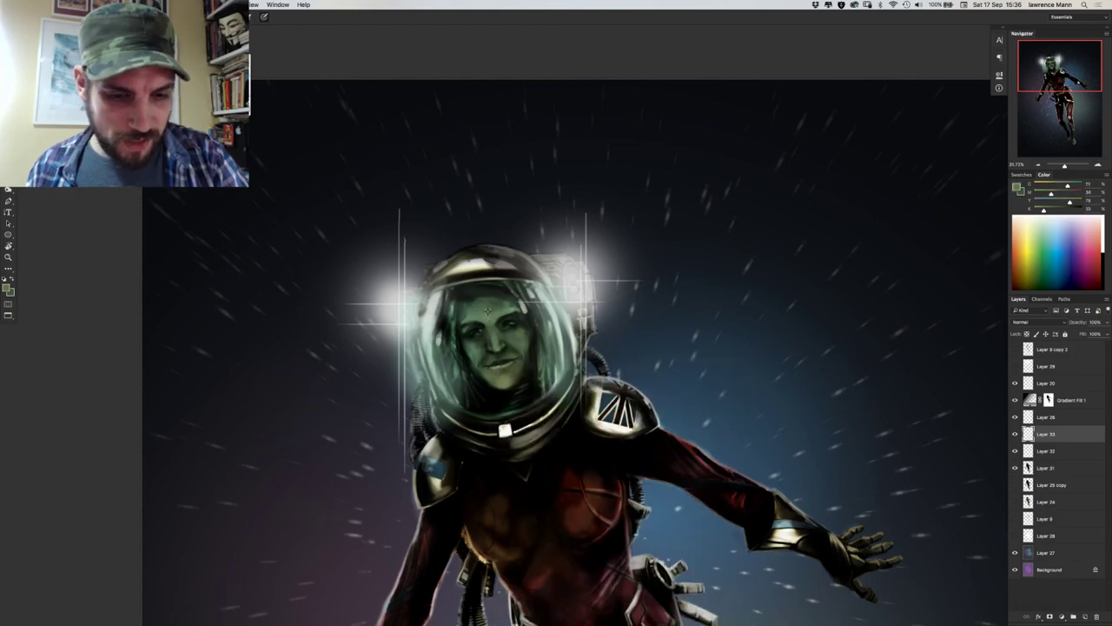
{"action": "left_click", "coordinate": [501, 381], "text": "alt"}
{"action": "left_click_drag", "start_coordinate": [490, 303], "coordinate": [478, 315]}
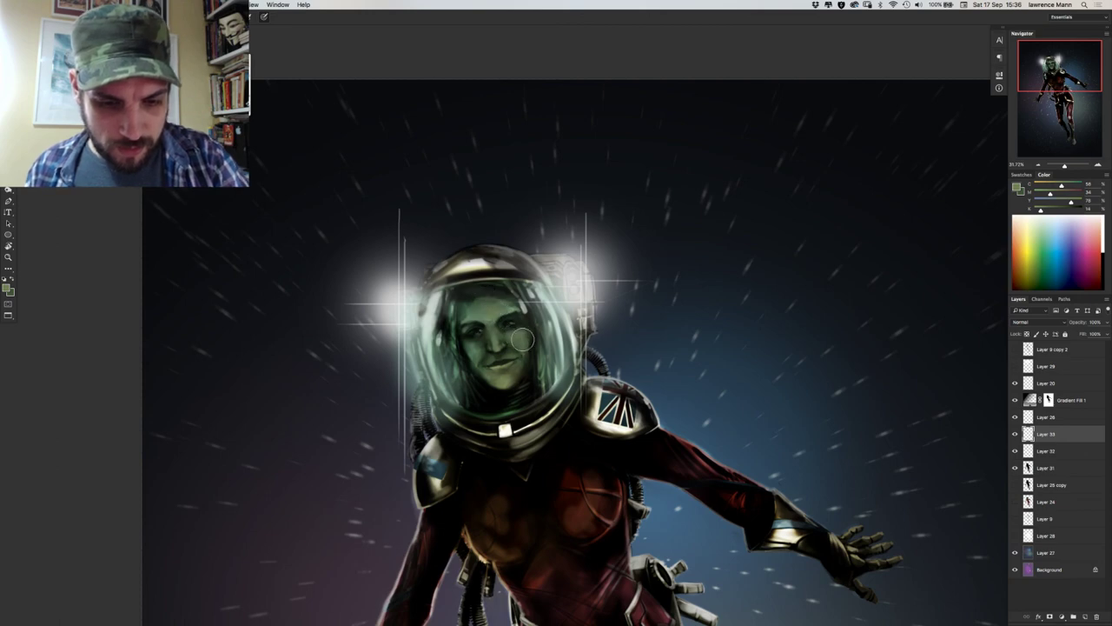
Sample a near-black green beside the jaw and darken the outer edge of the cheek on the shoulder-flag side.
{"action": "left_click", "coordinate": [526, 379], "text": "alt"}
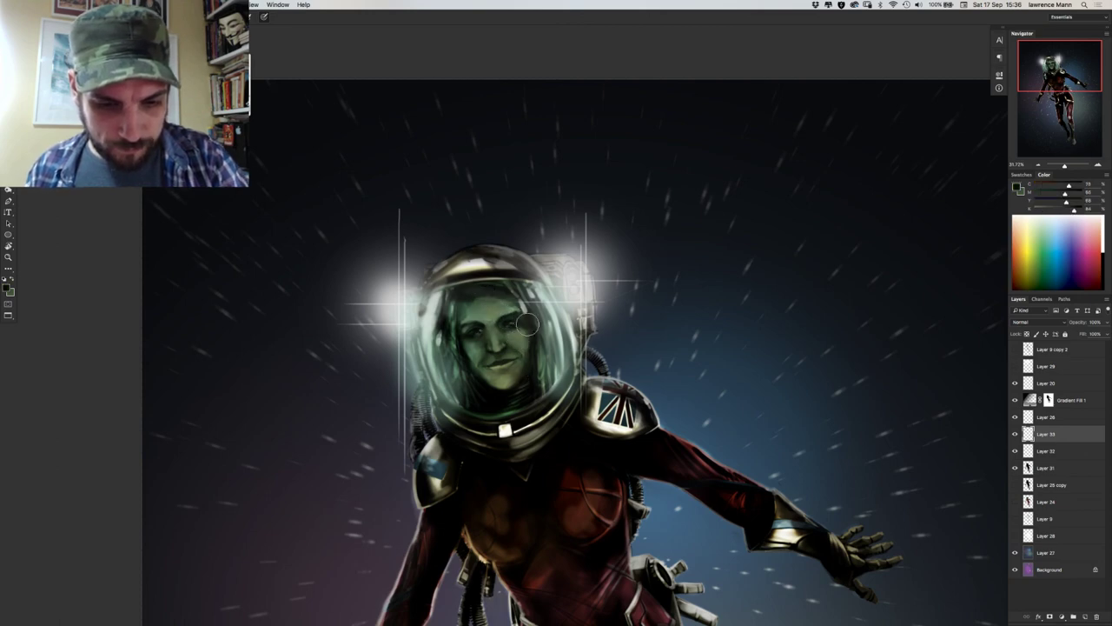
{"action": "left_click_drag", "start_coordinate": [534, 337], "coordinate": [525, 344]}
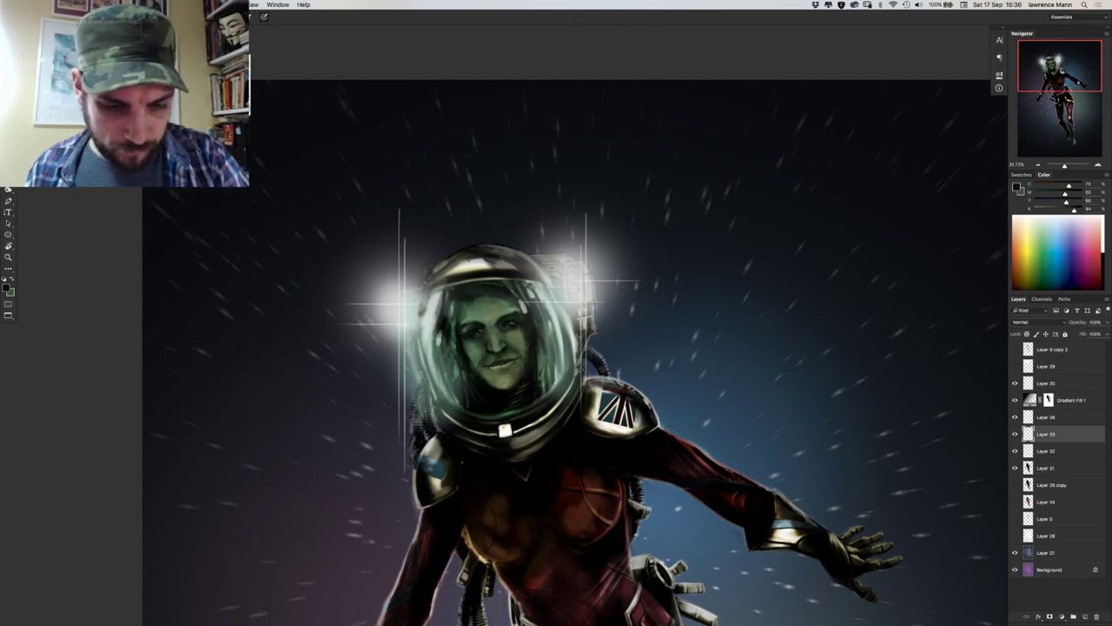
{"action": "left_click", "coordinate": [529, 349], "text": "alt"}
{"action": "left_click", "coordinate": [528, 346], "text": "alt"}
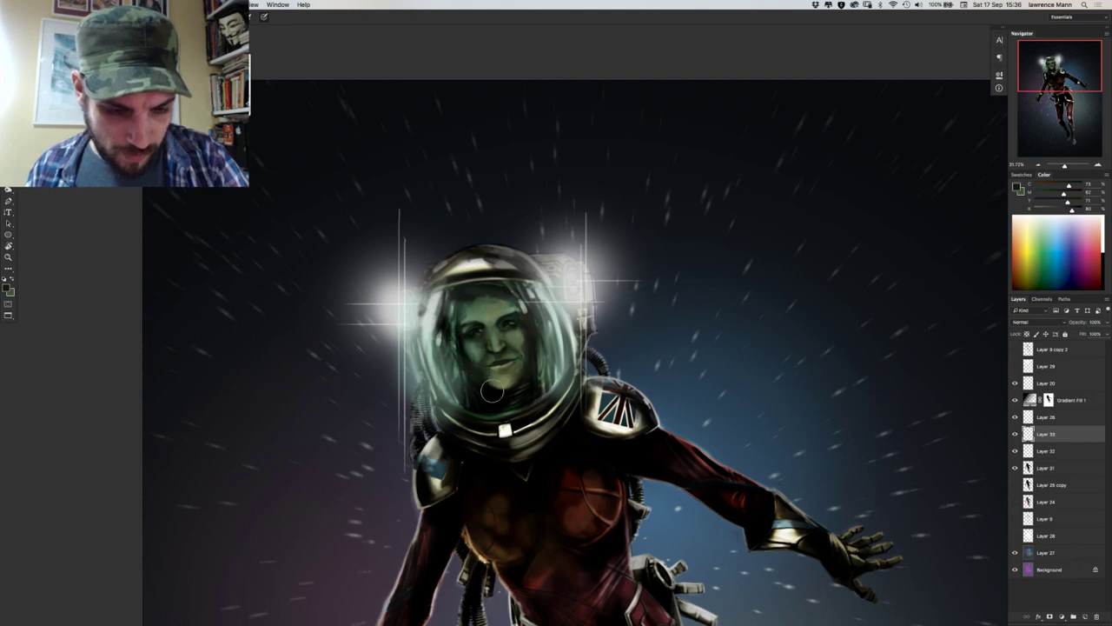
Set the brush to 83 px with 75% hardness and sharpen the dark detail around the hairline and eye.
{"action": "right_click", "coordinate": [479, 353]}
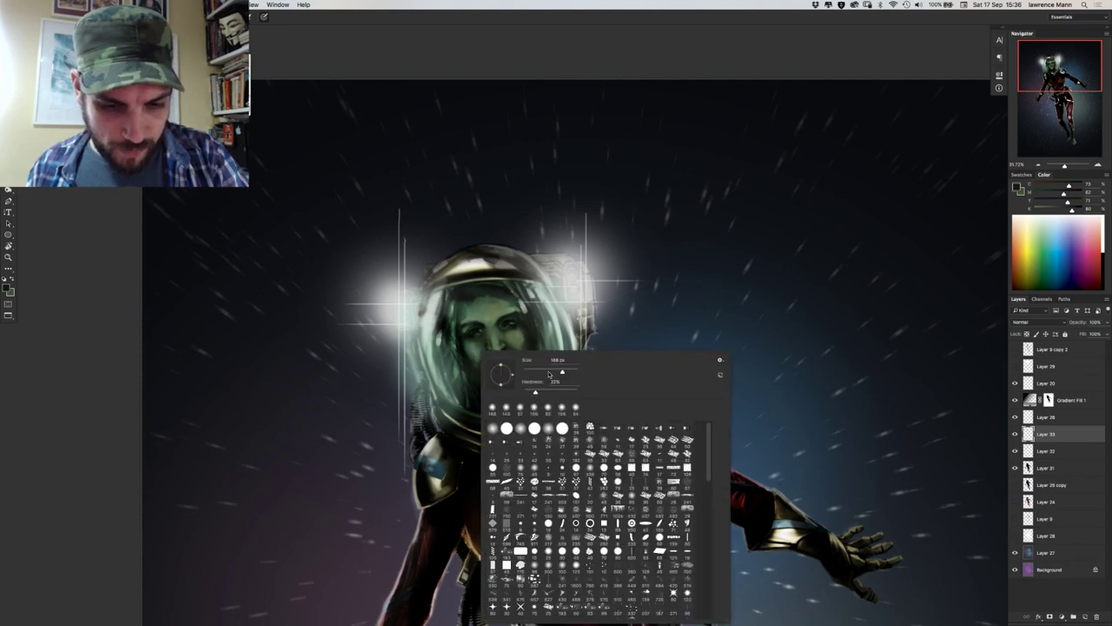
{"action": "left_click", "coordinate": [546, 372]}
{"action": "left_click", "coordinate": [564, 391]}
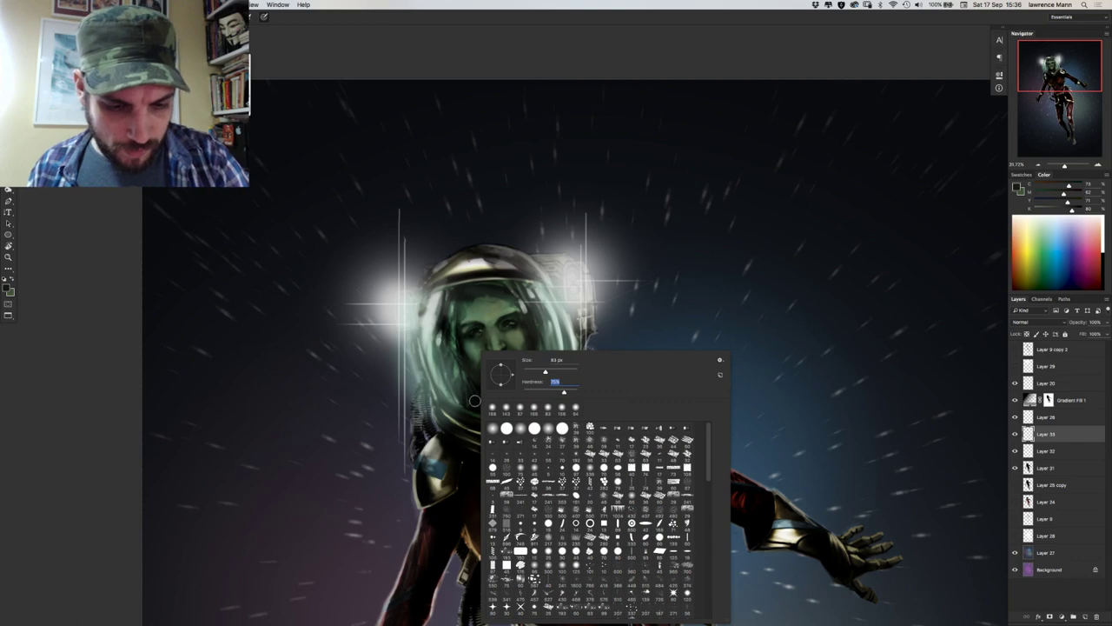
{"action": "key", "text": "Return"}
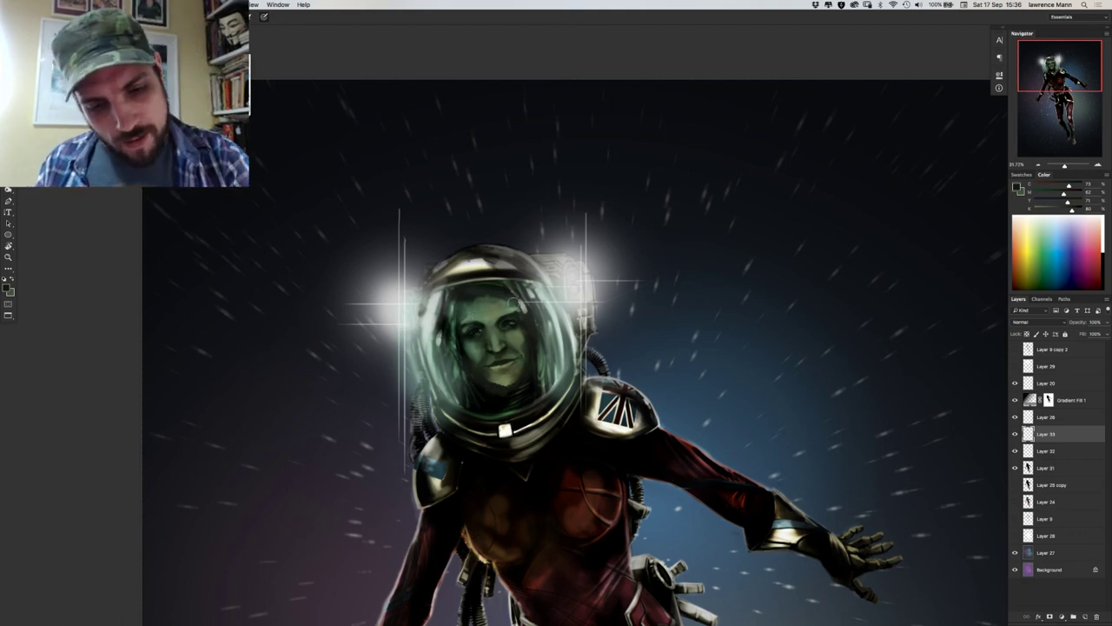
{"action": "right_click", "coordinate": [509, 324]}
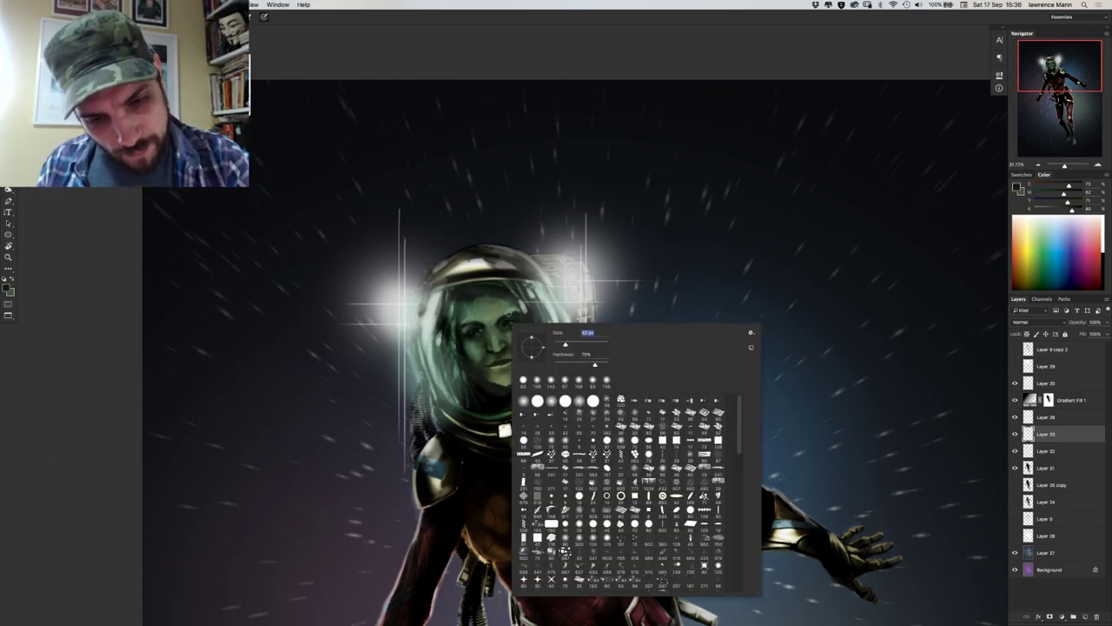
{"action": "left_click", "coordinate": [509, 316]}
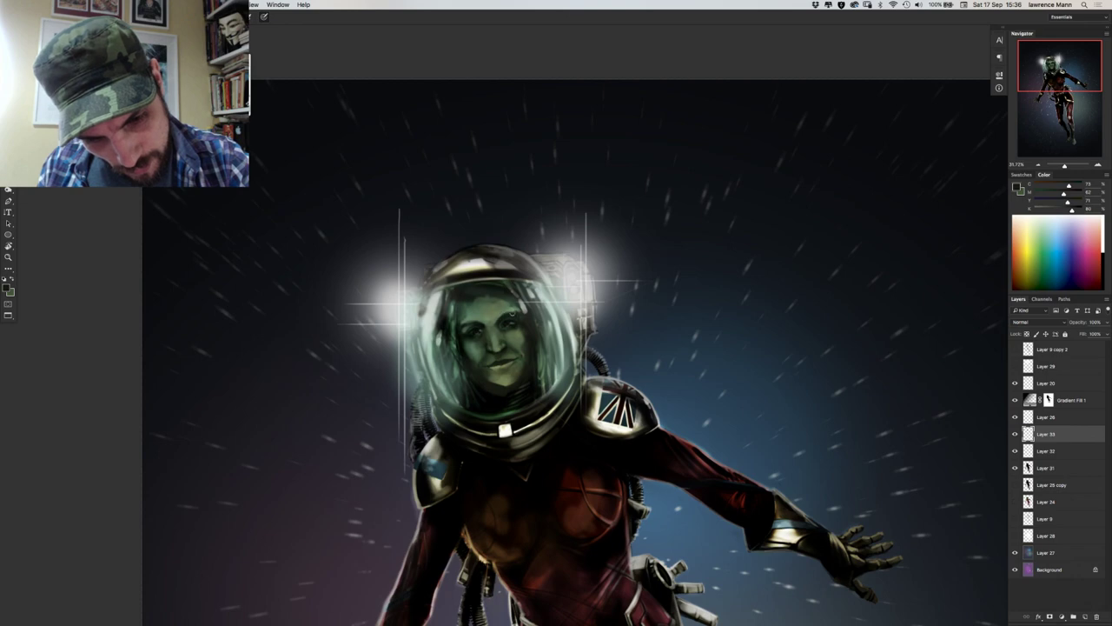
Refine the brow, eye area and upper cheek with greens and a dark tone sampled from those areas.
{"action": "left_click", "coordinate": [475, 318], "text": "alt"}
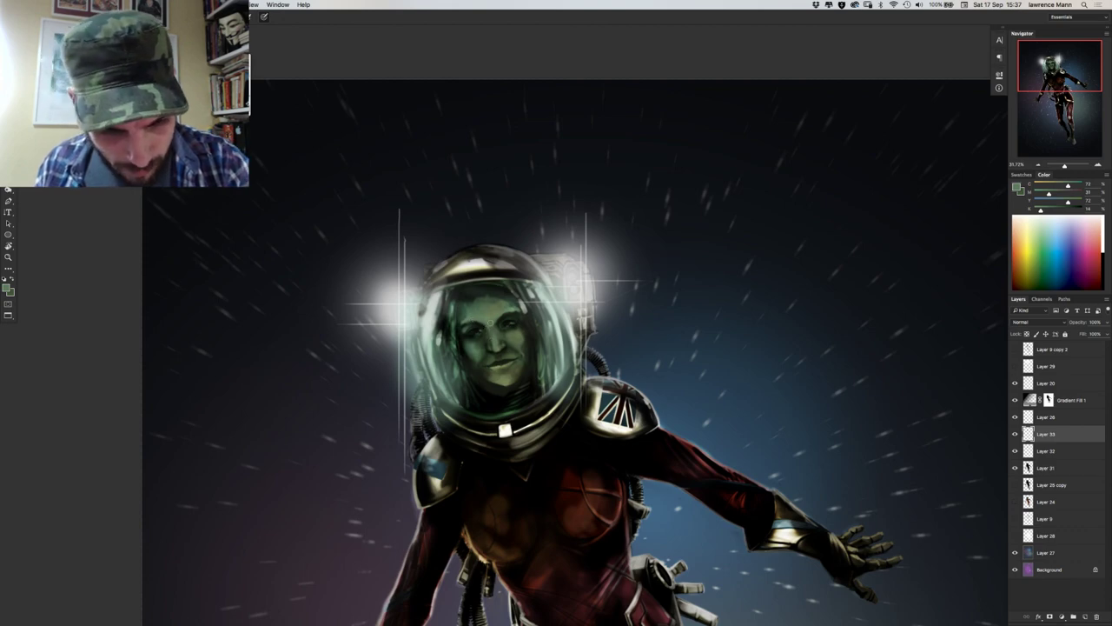
{"action": "left_click", "coordinate": [478, 339], "text": "alt"}
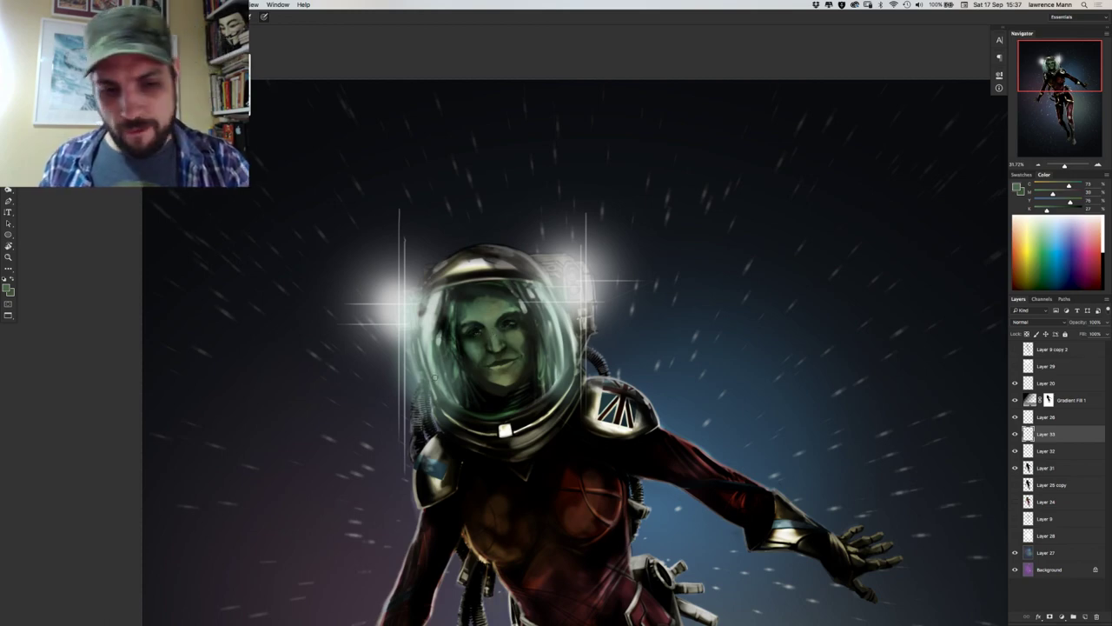
{"action": "left_click", "coordinate": [512, 315], "text": "alt"}
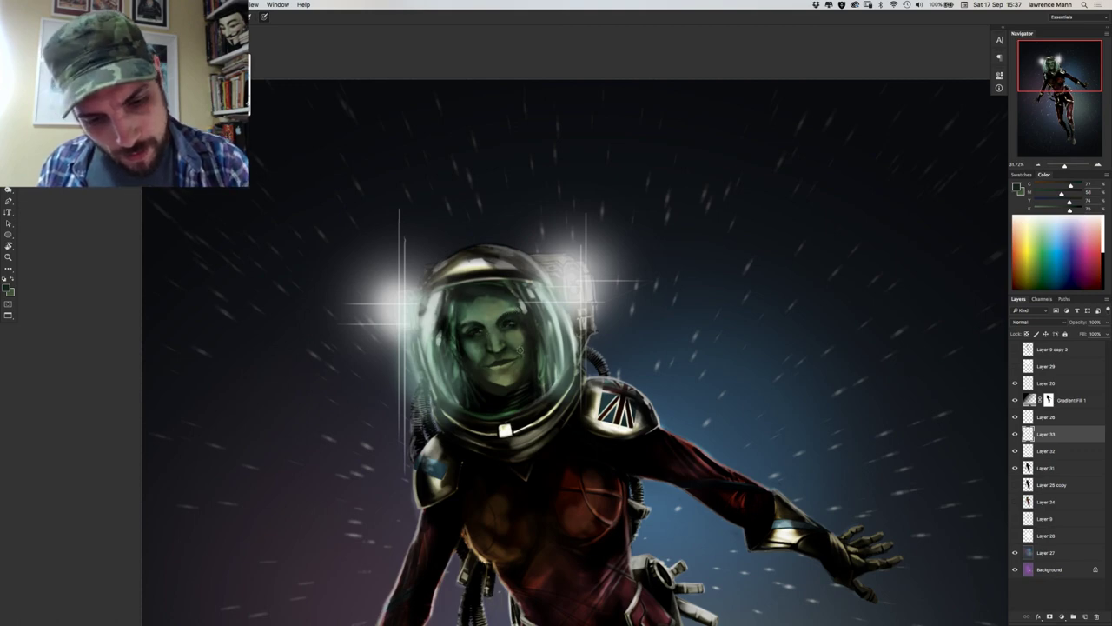
Rework the mouth and lower cheek with dark and mid greens sampled from the cheek, jaw and lips.
{"action": "left_click", "coordinate": [521, 355], "text": "alt"}
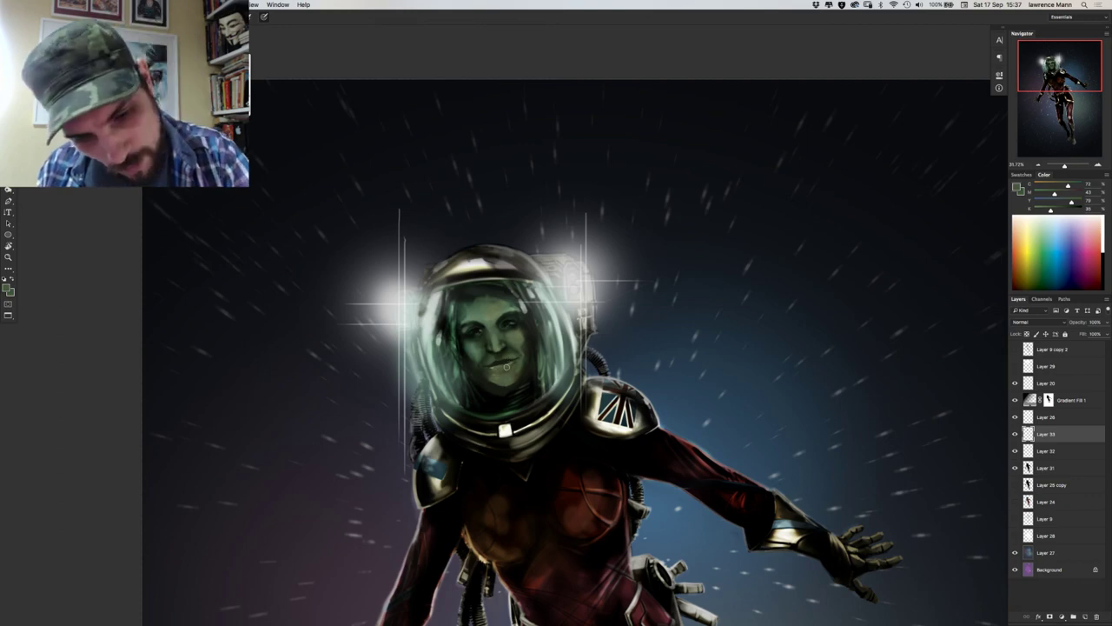
{"action": "left_click", "coordinate": [518, 382], "text": "alt"}
{"action": "left_click", "coordinate": [511, 351], "text": "alt"}
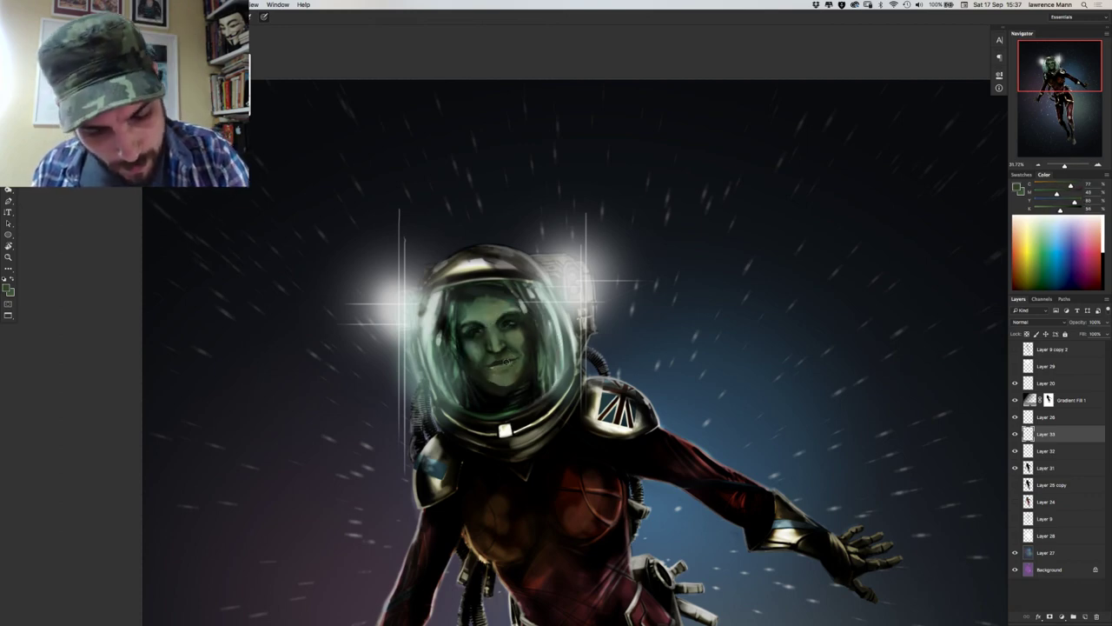
{"action": "left_click", "coordinate": [512, 368], "text": "alt"}
{"action": "left_click", "coordinate": [509, 353], "text": "alt"}
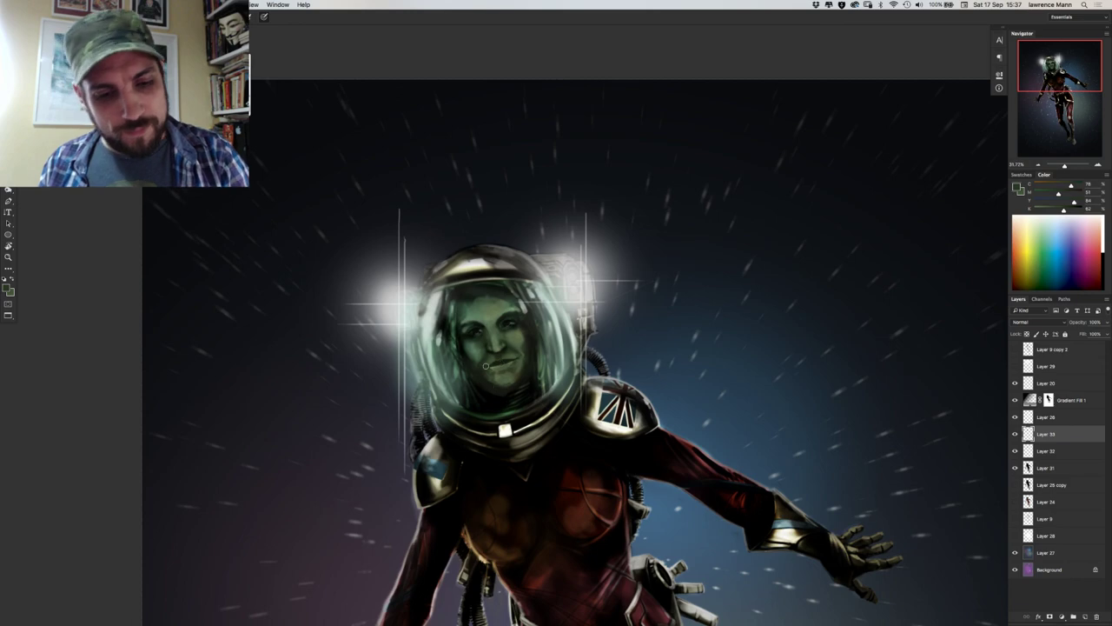
Soften the brush to 0% hardness and blend the chin and the area below the lips with greens sampled there.
{"action": "right_click", "coordinate": [488, 377]}
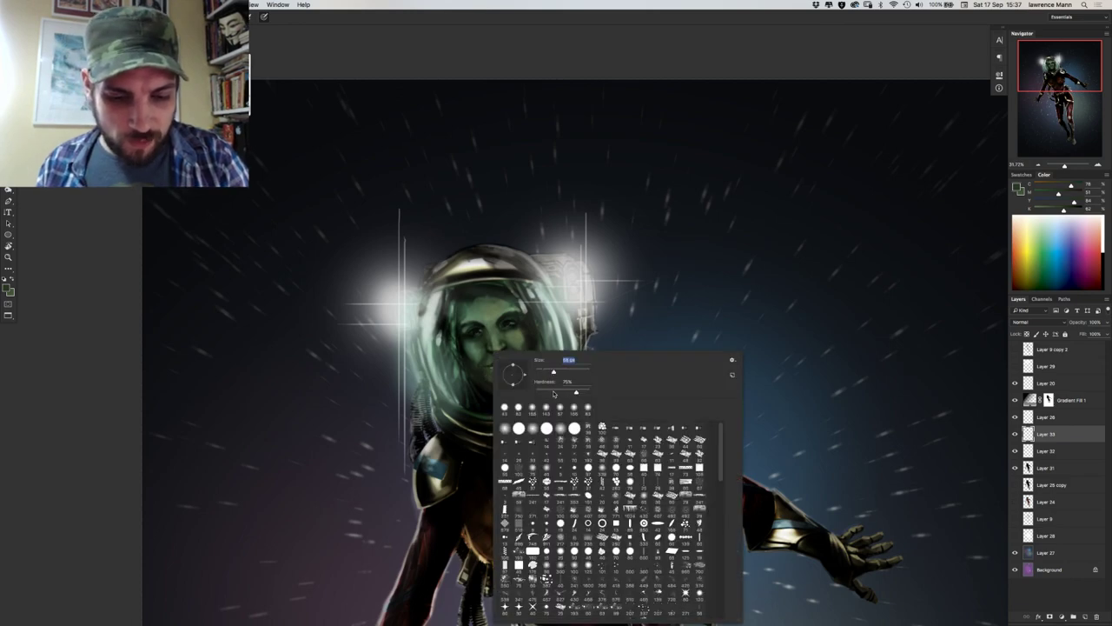
{"action": "left_click_drag", "start_coordinate": [554, 394], "coordinate": [544, 393]}
{"action": "key", "text": "Return"}
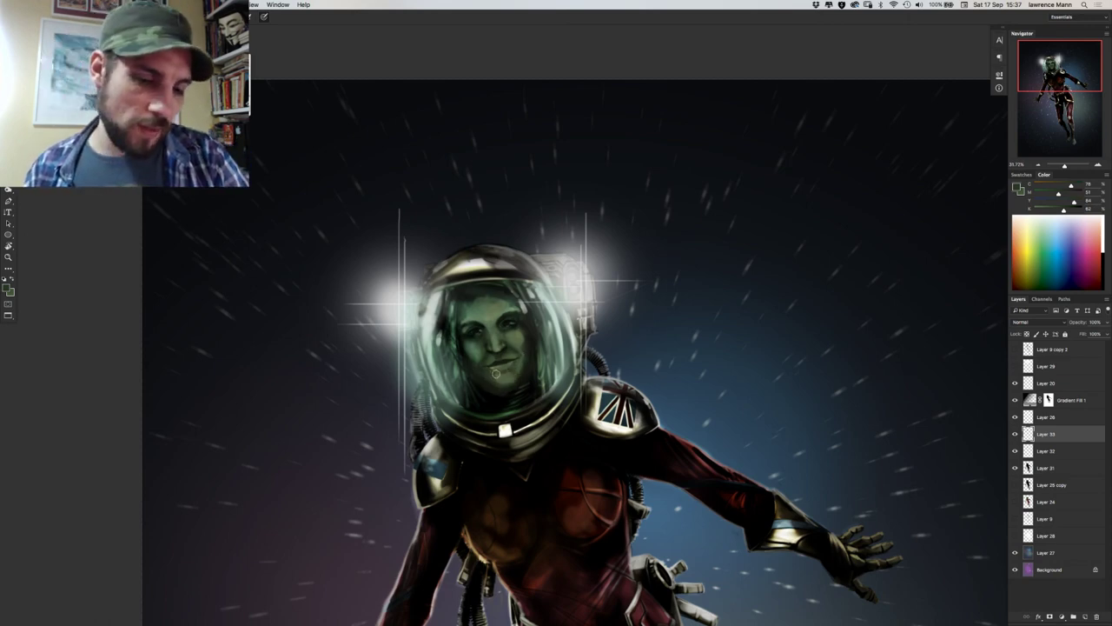
{"action": "right_click", "coordinate": [492, 368]}
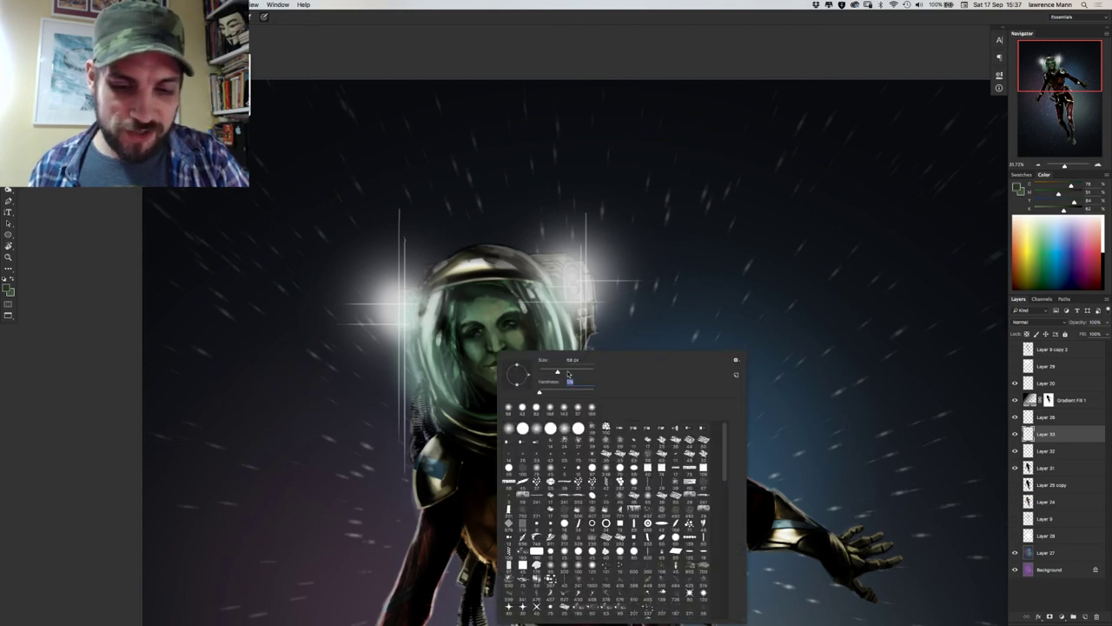
{"action": "left_click", "coordinate": [492, 373], "text": "alt"}
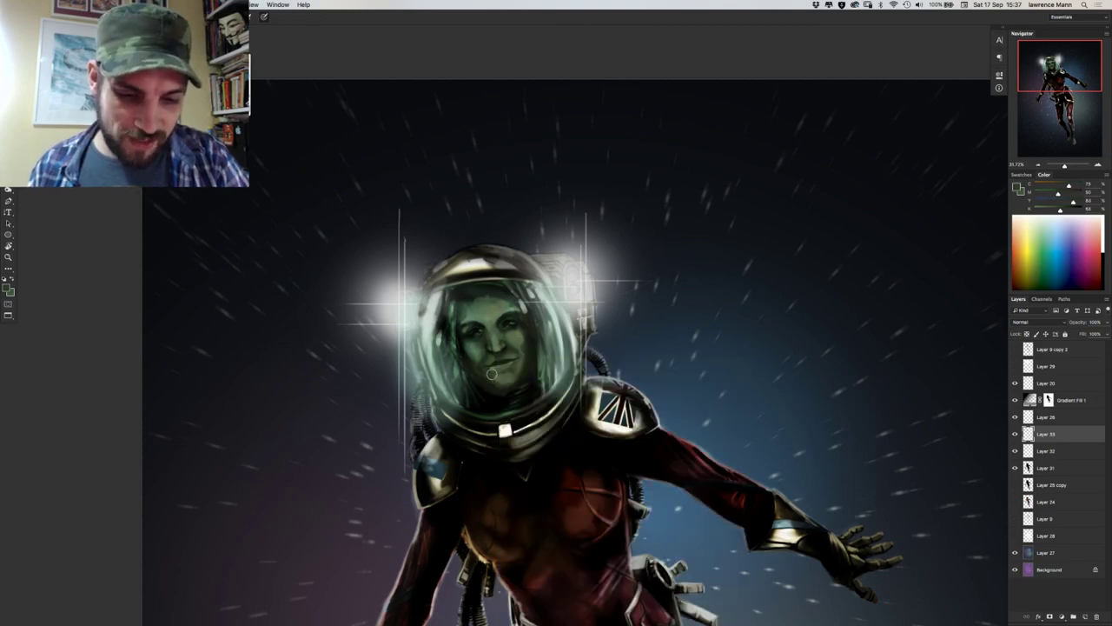
{"action": "left_click", "coordinate": [495, 374], "text": "alt"}
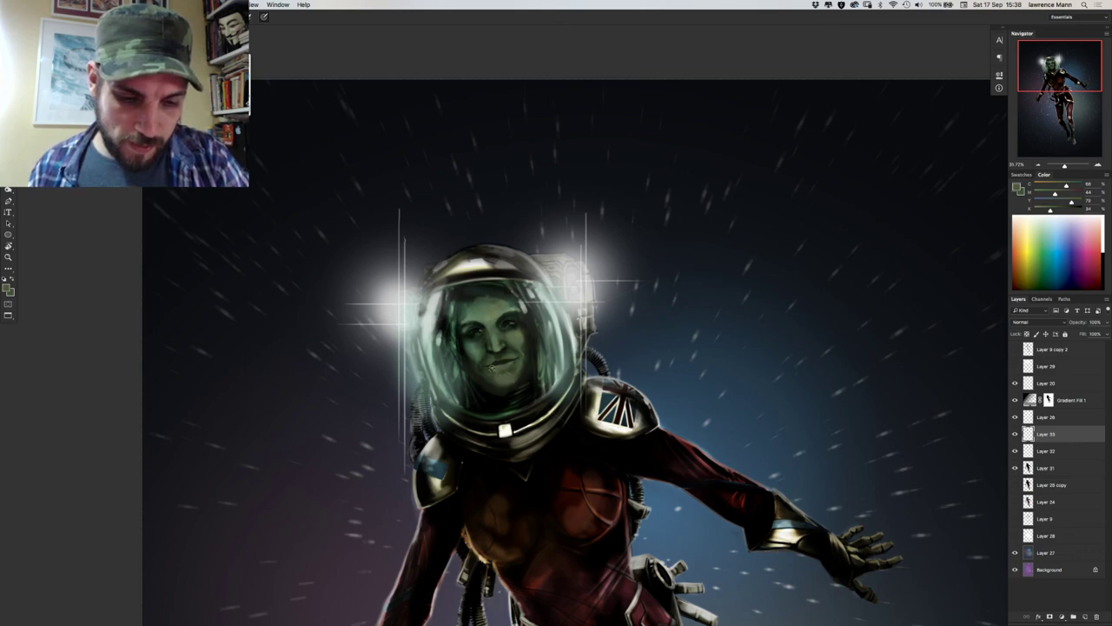
{"action": "left_click", "coordinate": [495, 375], "text": "alt"}
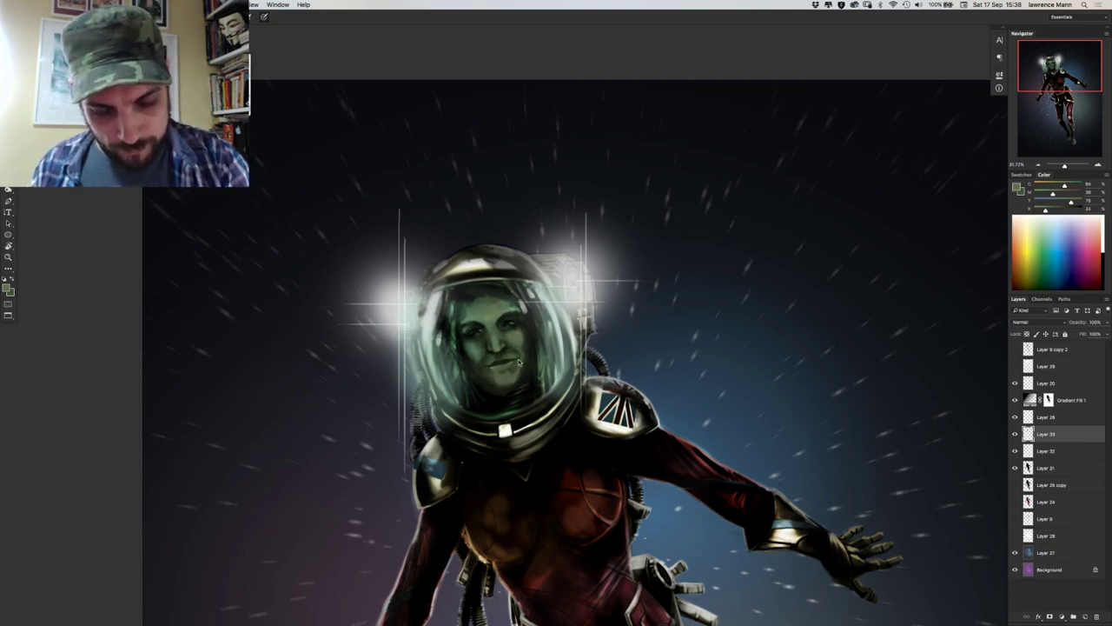
Resize the brush and smooth the shading from the mouth corner to the jaw with greens sampled from the cheek and lower lip.
{"action": "right_click", "coordinate": [523, 351]}
{"action": "left_click", "coordinate": [580, 370]}
{"action": "left_click", "coordinate": [520, 361]}
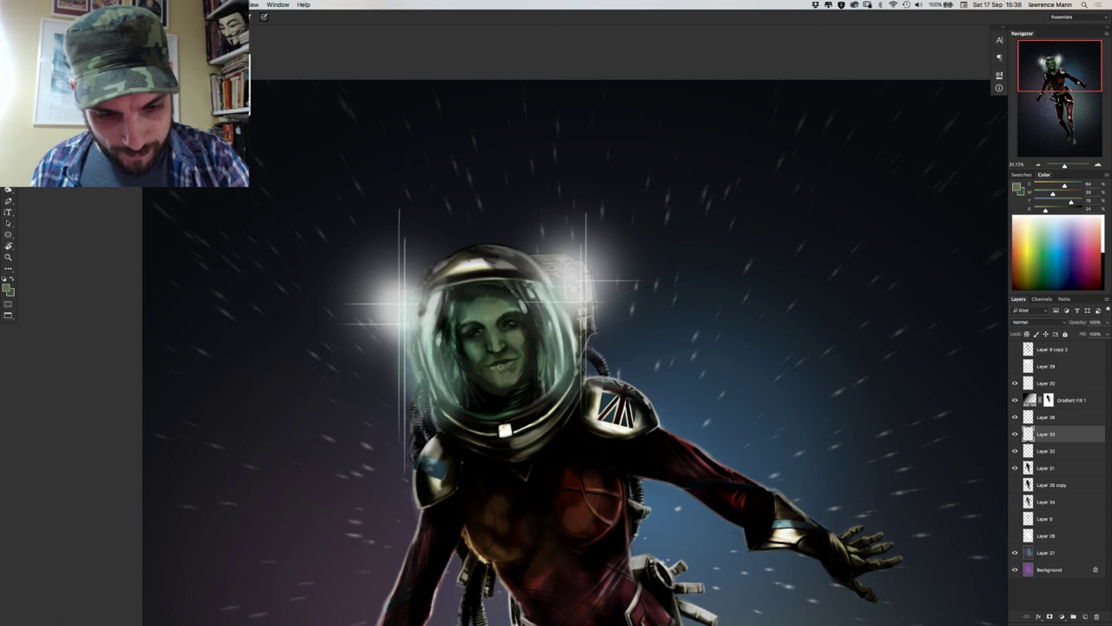
{"action": "left_click", "coordinate": [526, 360], "text": "alt"}
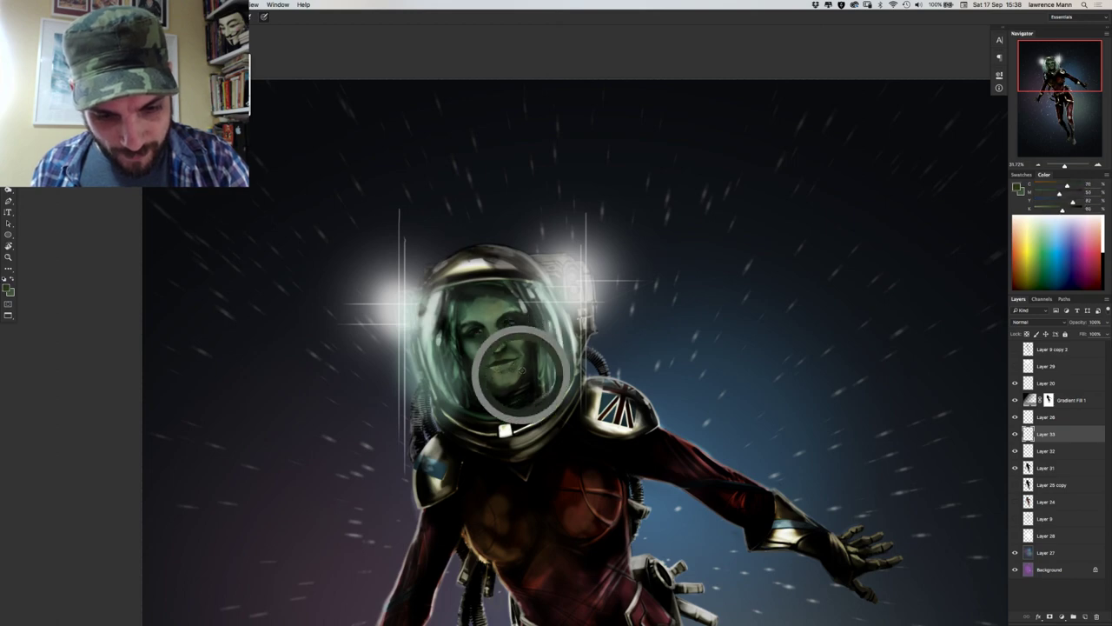
{"action": "left_click", "coordinate": [523, 368], "text": "alt"}
{"action": "left_click", "coordinate": [523, 367], "text": "alt"}
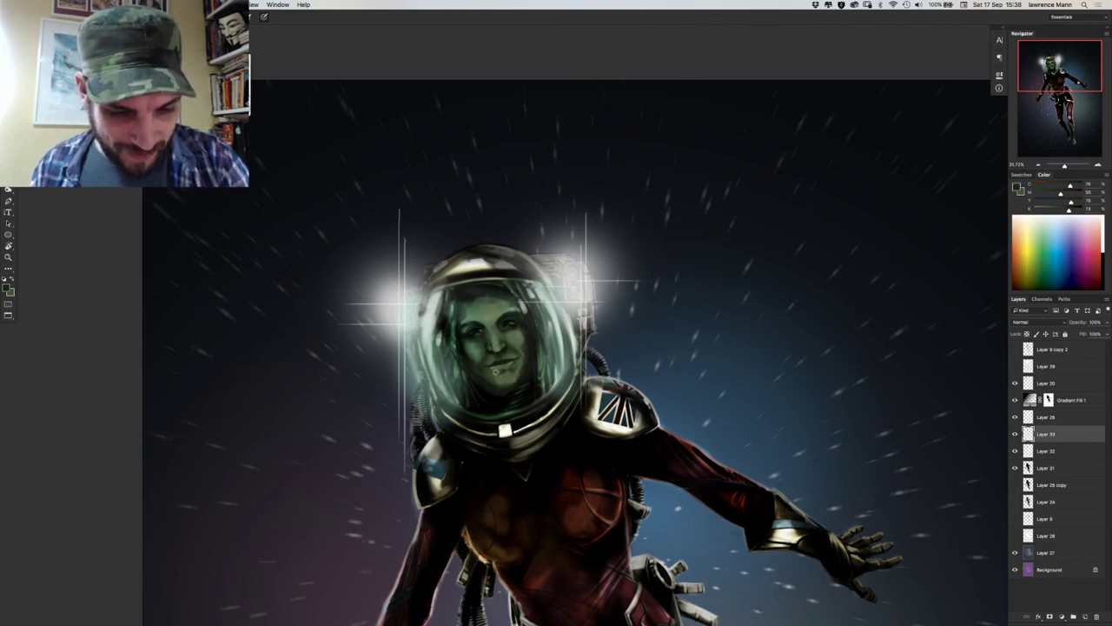
{"action": "left_click", "coordinate": [504, 367], "text": "alt"}
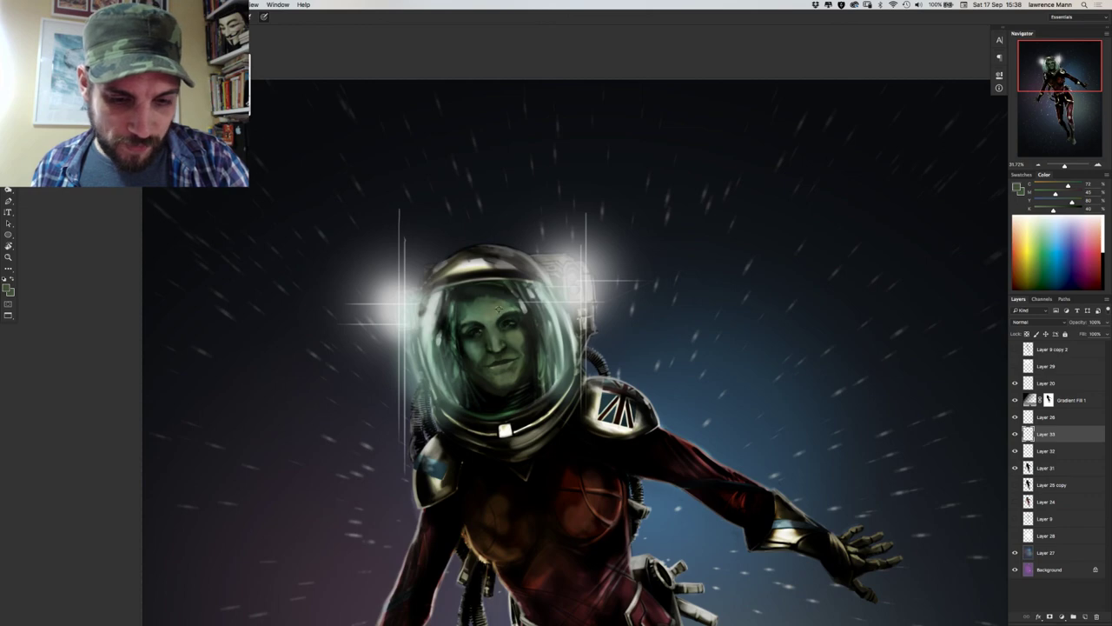
Blend the cheek, mouth and chin with greens sampled beside the nose, below the lips and on the cheek, and enlarge the brush.
{"action": "left_click", "coordinate": [506, 337], "text": "alt"}
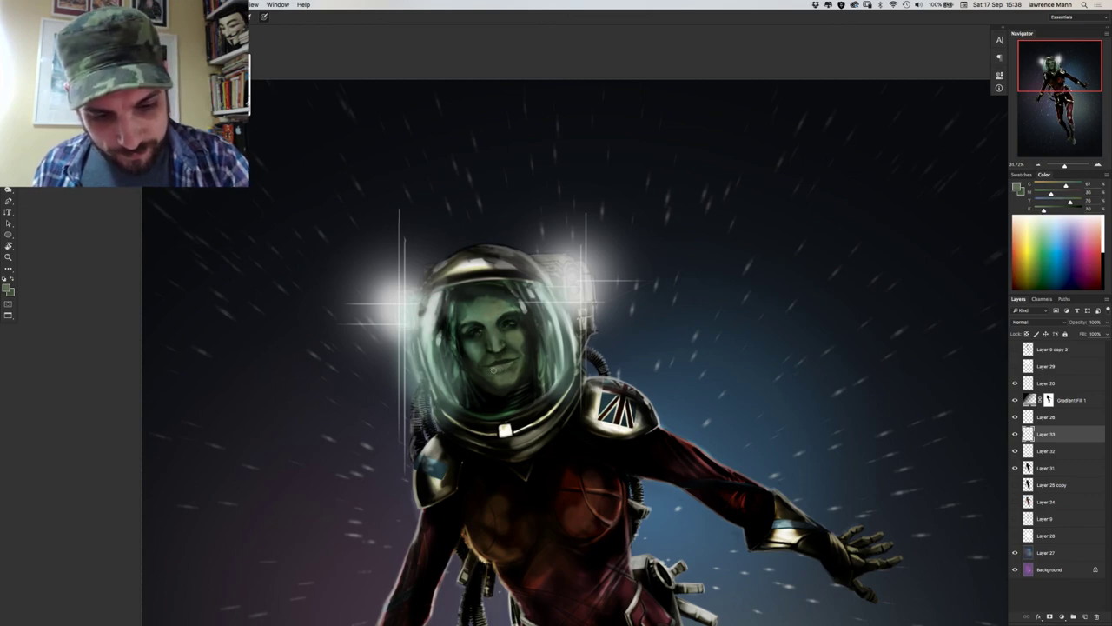
{"action": "left_click", "coordinate": [507, 369], "text": "alt"}
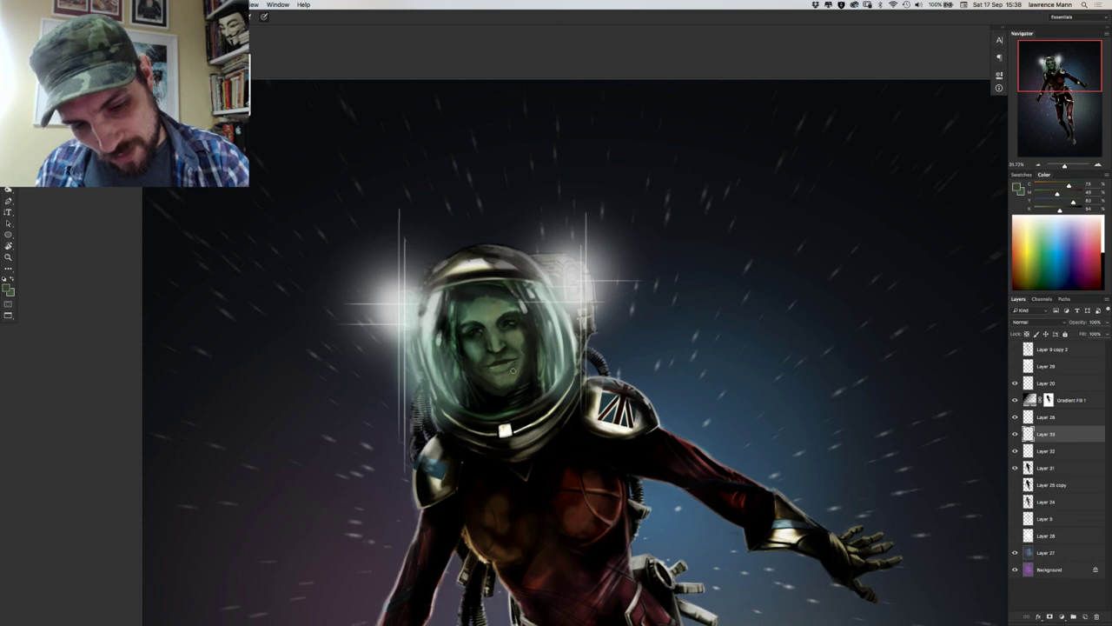
{"action": "left_click", "coordinate": [521, 354], "text": "alt"}
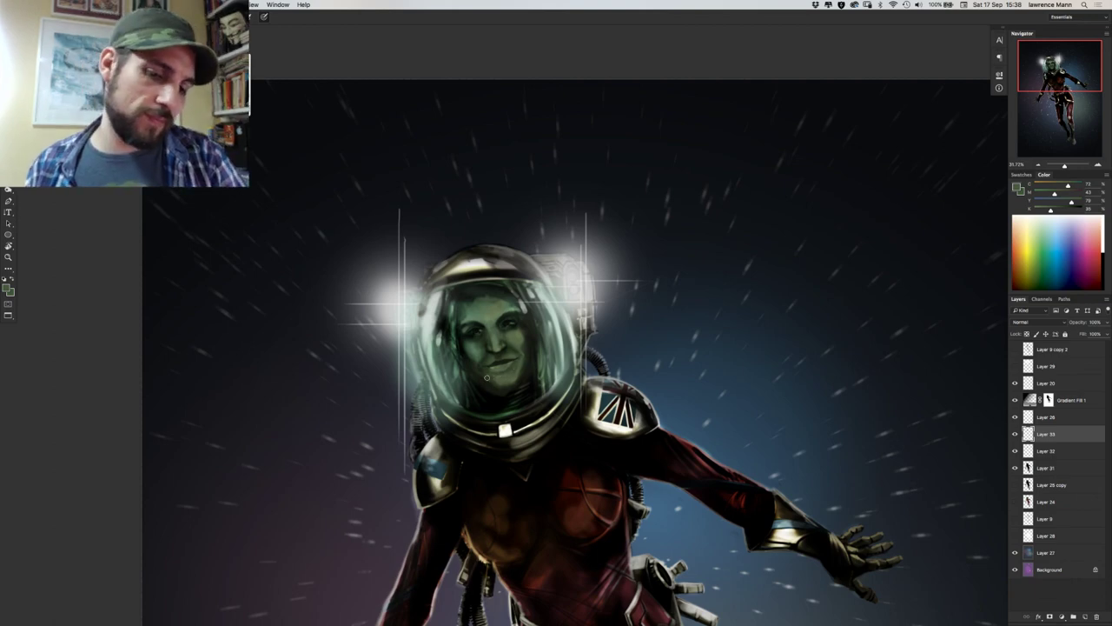
{"action": "right_click", "coordinate": [484, 375]}
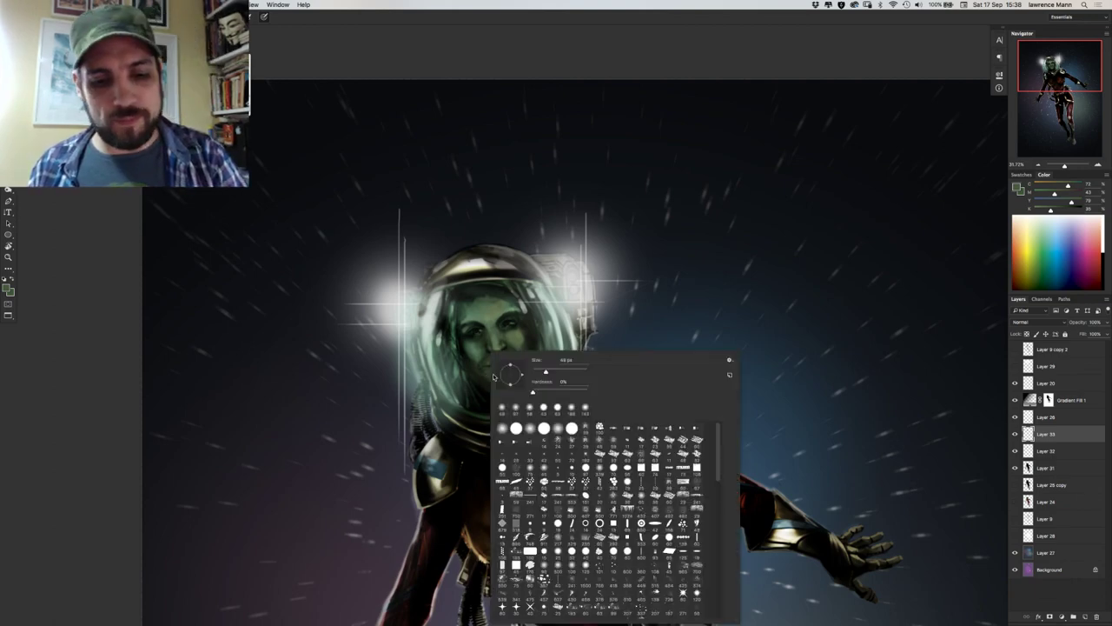
{"action": "left_click", "coordinate": [560, 372]}
{"action": "key", "text": "Return"}
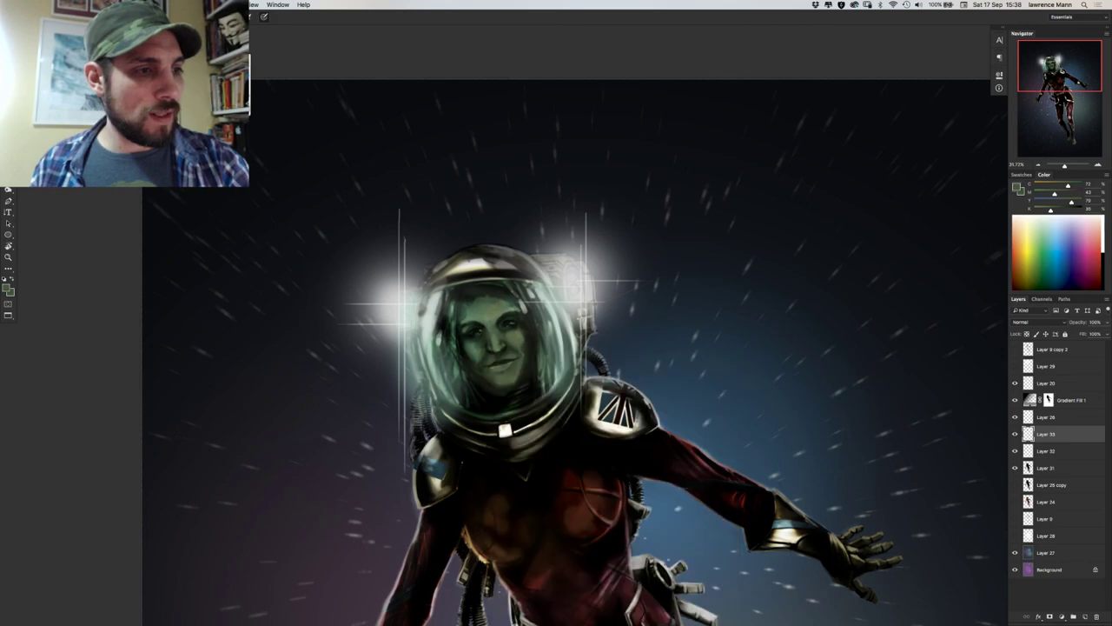
Merge Layer 33 with the two visible layers directly below it and smooth the face shading with the Mixer Brush.
{"action": "key", "text": "shift+b"}
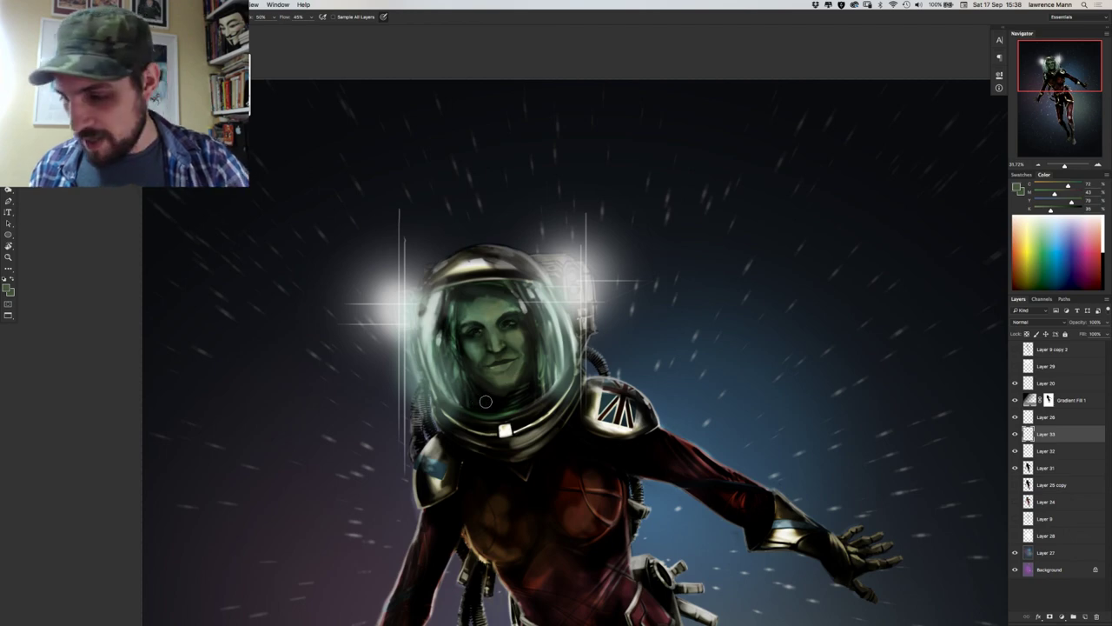
{"action": "left_click", "coordinate": [1046, 468], "text": "shift"}
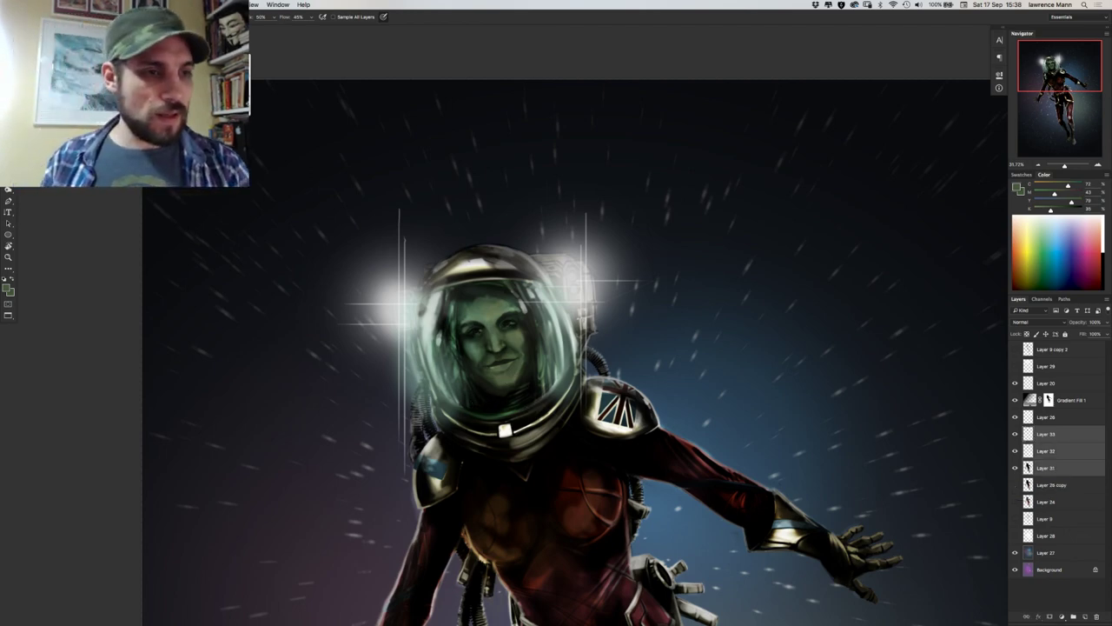
{"action": "key", "text": "super+e"}
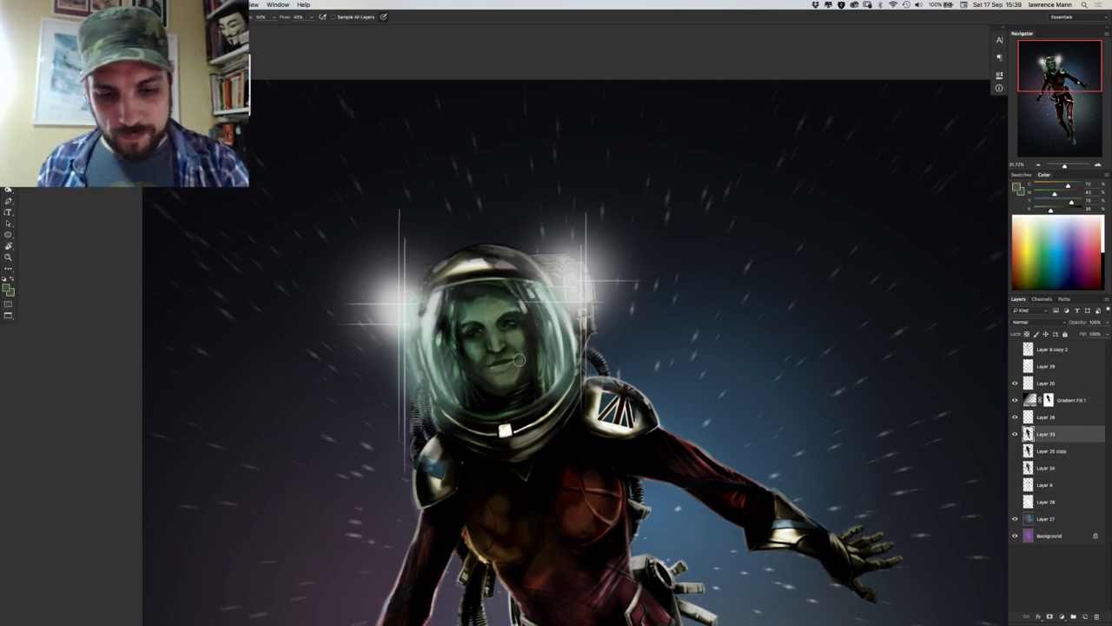
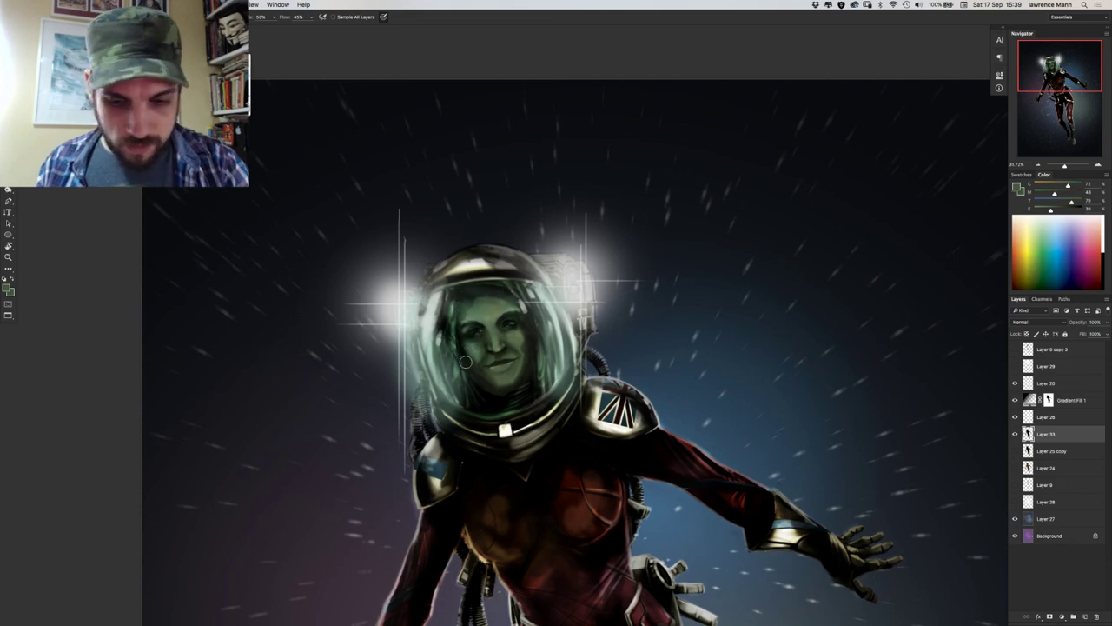
Compare the image with and without Layer 29's glow, leave that layer visible and select it.
{"action": "left_click", "coordinate": [1015, 366]}
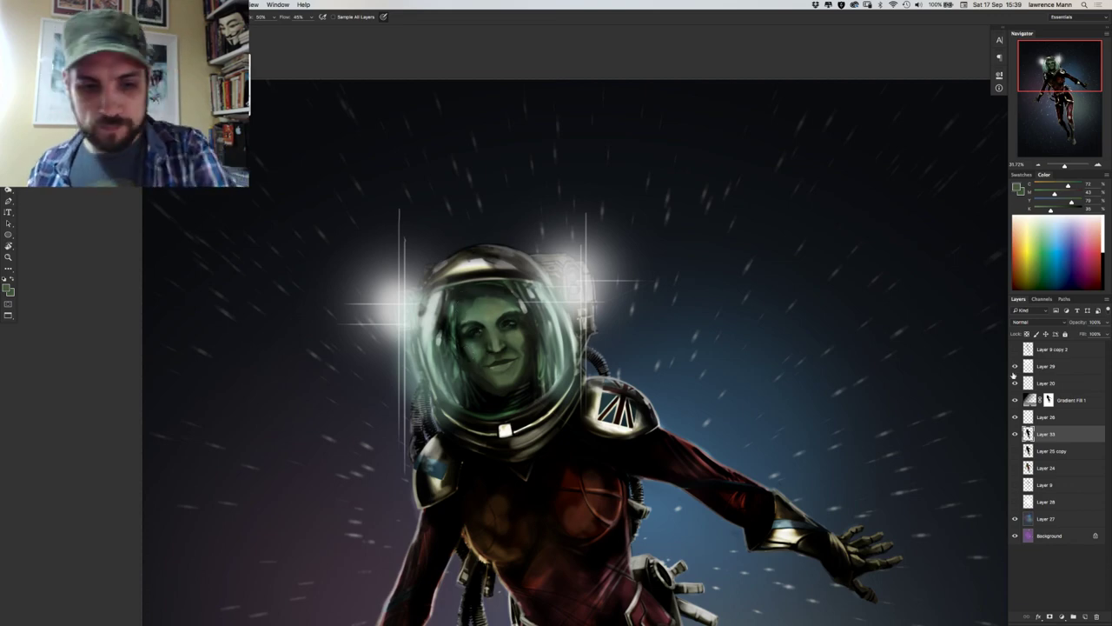
{"action": "scroll", "coordinate": [413, 428], "scroll_direction": "down", "scroll_amount": 1}
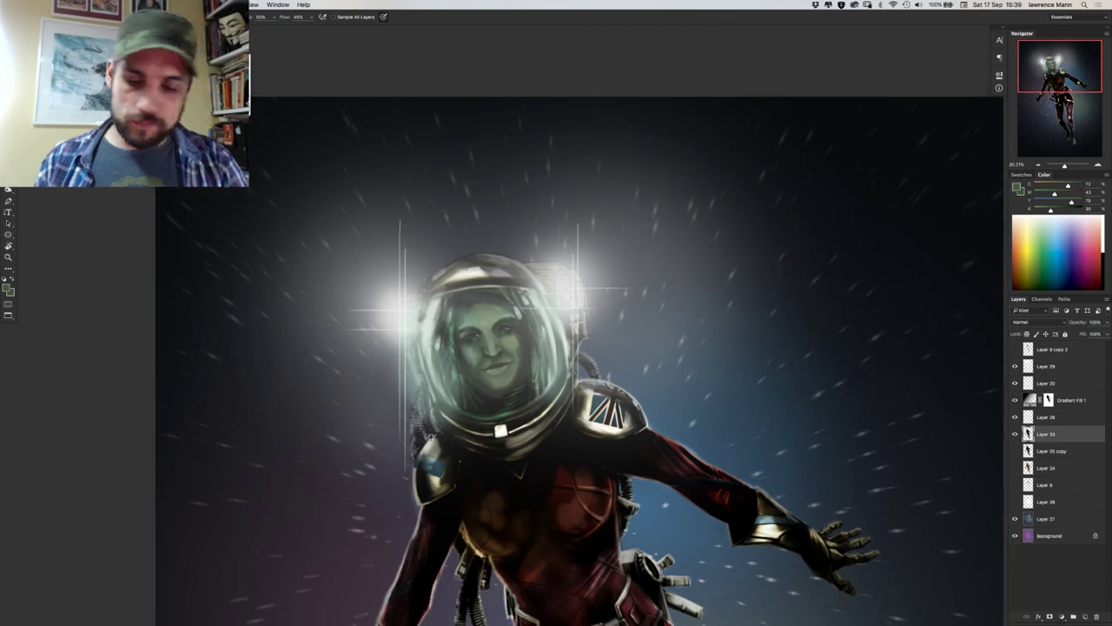
{"action": "left_click", "coordinate": [1015, 366]}
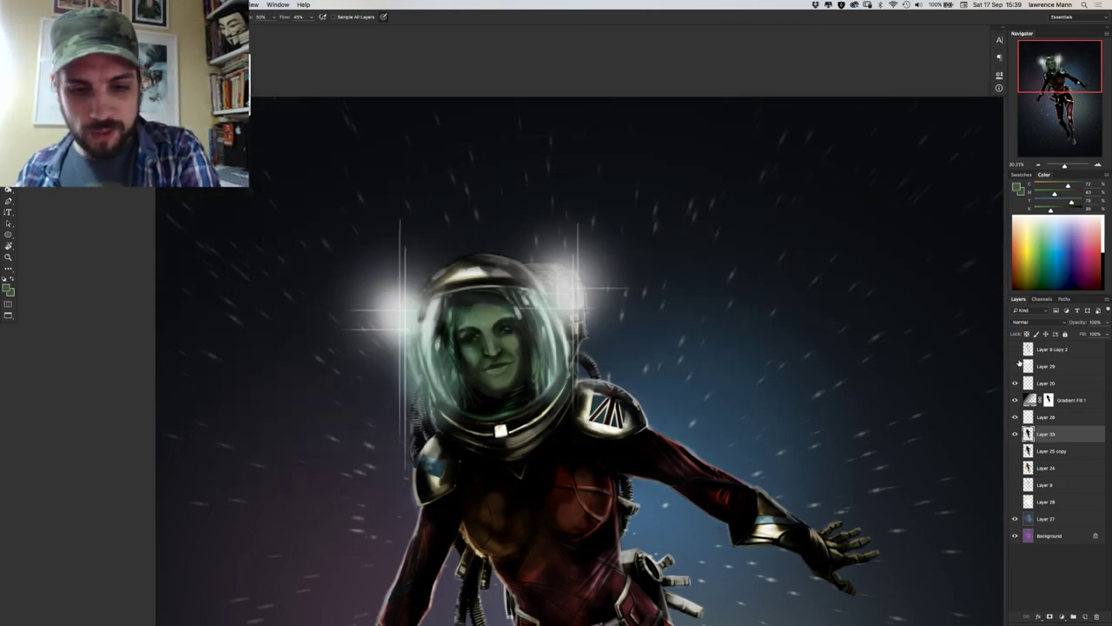
{"action": "left_click", "coordinate": [1015, 366]}
{"action": "left_click", "coordinate": [1040, 366]}
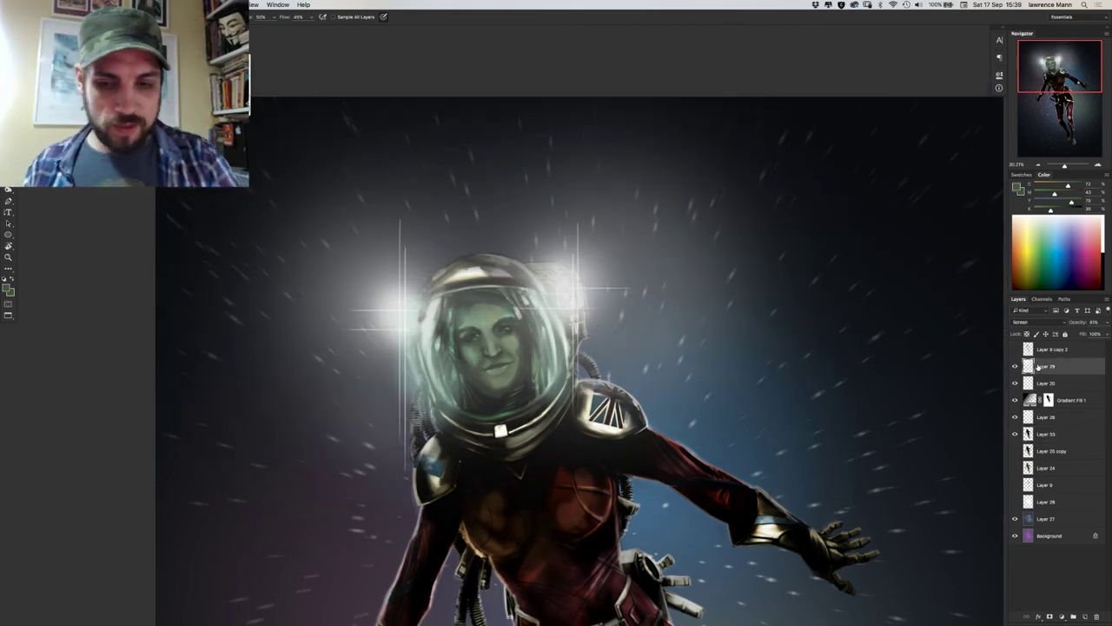
Erase the Layer 29 haze over the face and helmet with a very large eraser at 0% hardness, comparing before and after.
{"action": "key", "text": "e"}
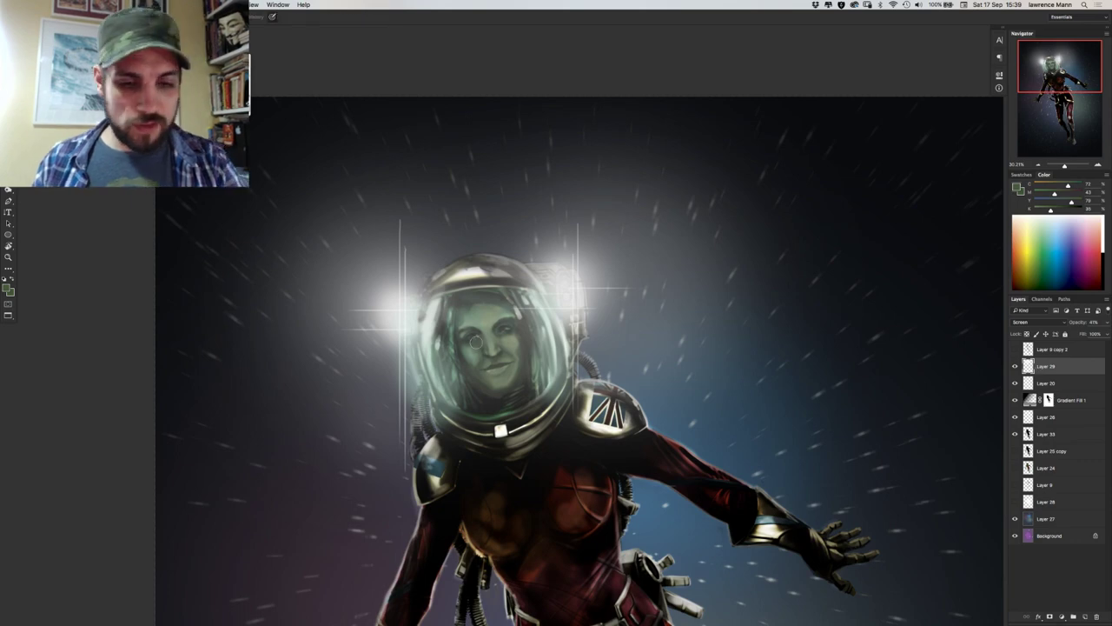
{"action": "right_click", "coordinate": [476, 340]}
{"action": "left_click_drag", "start_coordinate": [556, 358], "coordinate": [570, 364]}
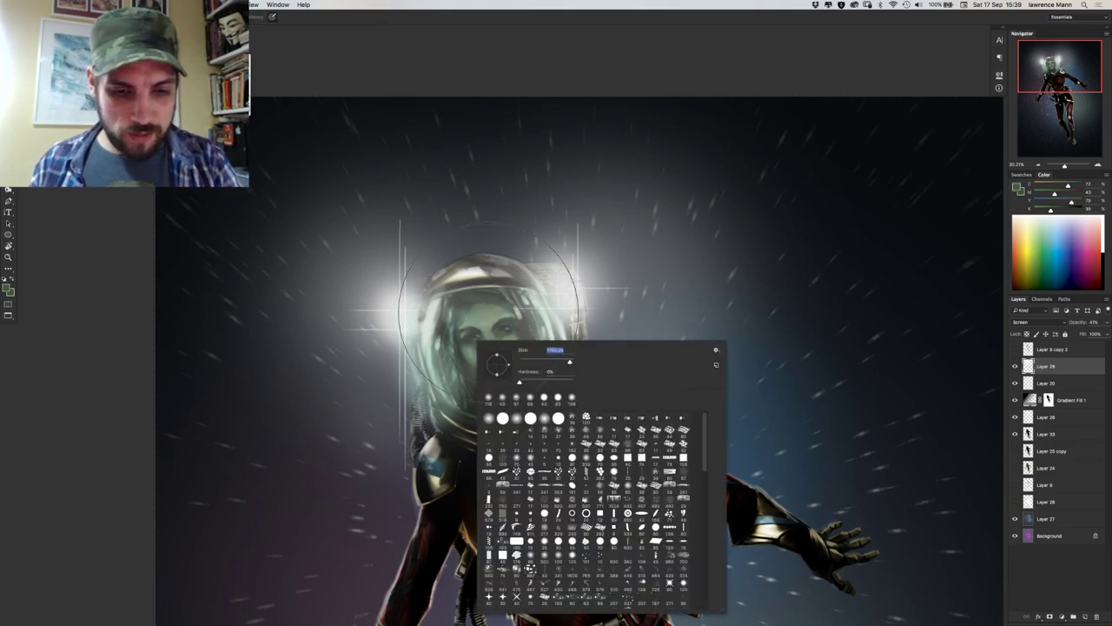
{"action": "key", "text": "Return"}
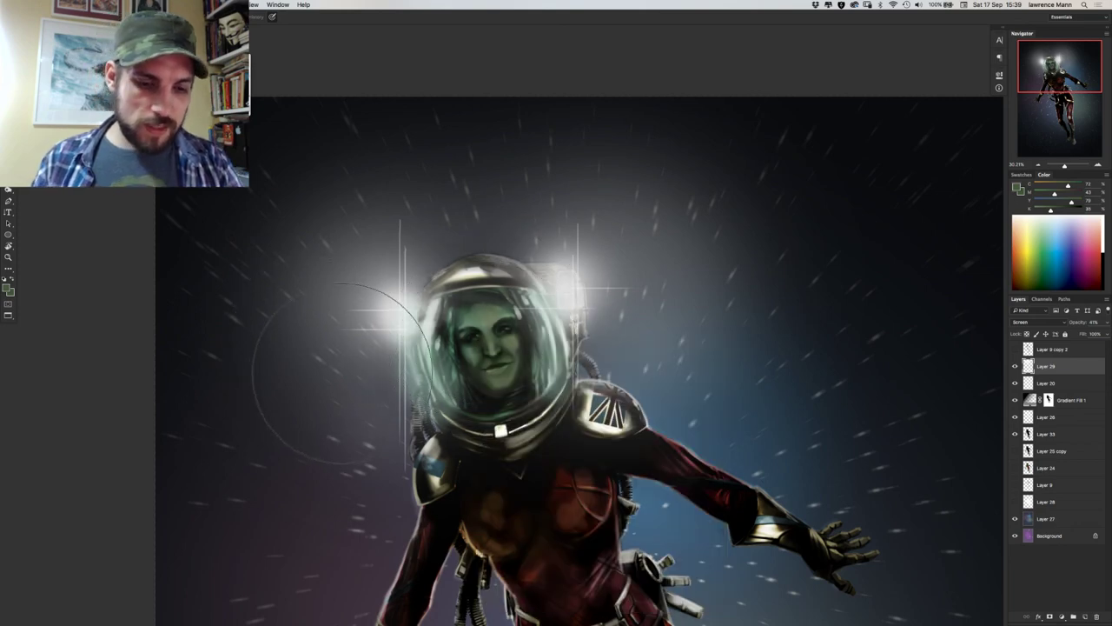
{"action": "scroll", "coordinate": [337, 374], "scroll_direction": "down", "scroll_amount": 3}
{"action": "scroll", "coordinate": [337, 378], "scroll_direction": "down", "scroll_amount": 2}
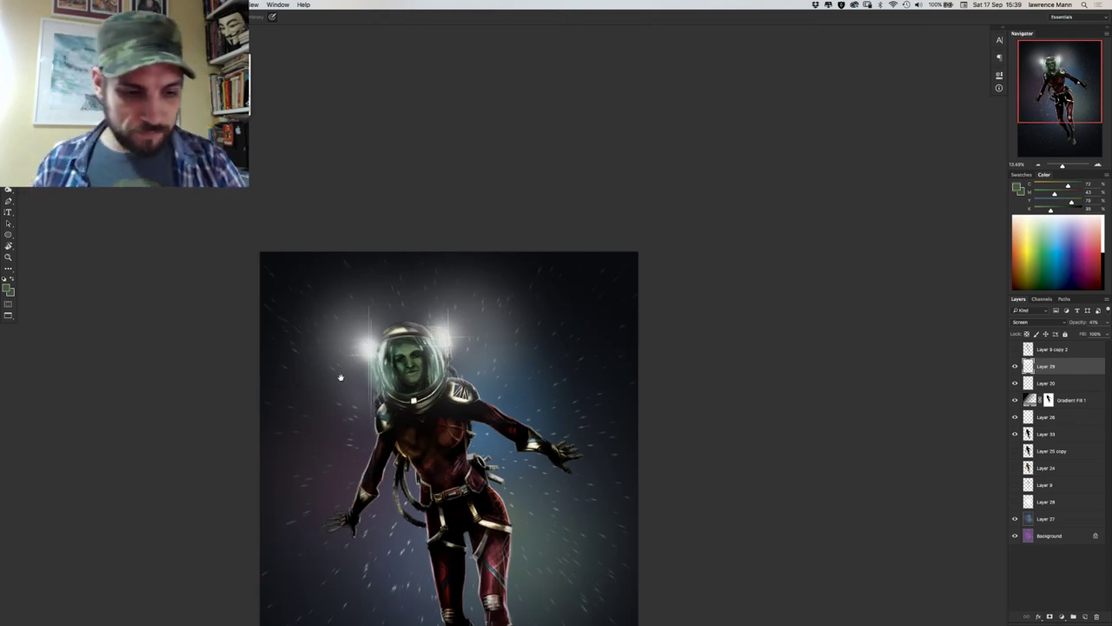
{"action": "scroll", "coordinate": [347, 330], "scroll_direction": "down", "scroll_amount": 3}
{"action": "key", "text": "super+z"}
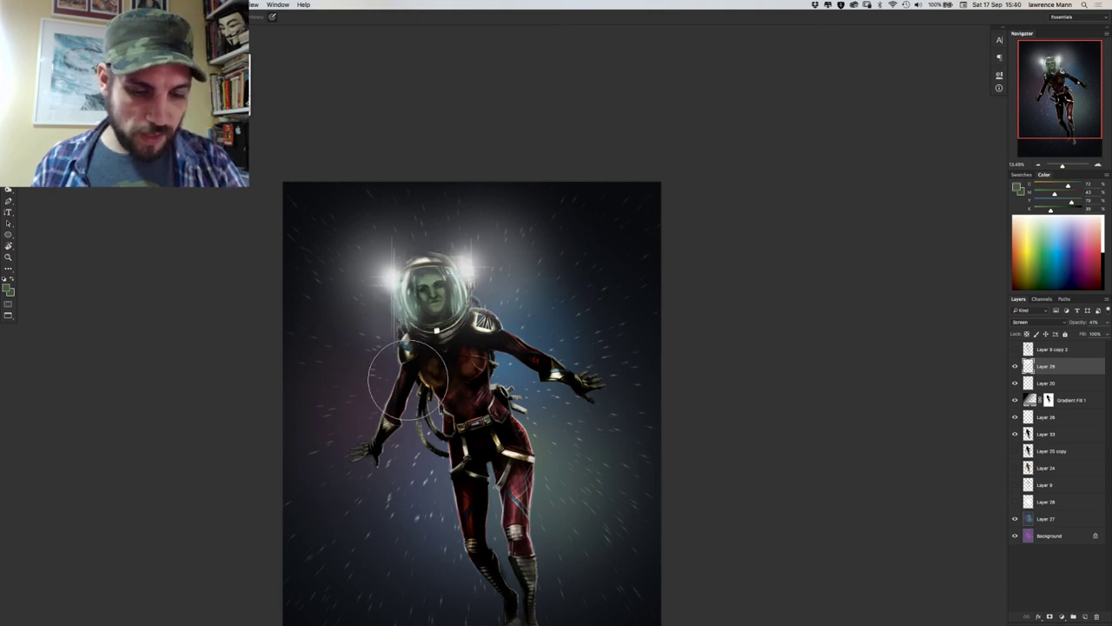
{"action": "mouse_move", "coordinate": [380, 368]}
{"action": "left_mouse_down"}
{"action": "mouse_move", "coordinate": [396, 330]}
{"action": "mouse_move", "coordinate": [382, 306]}
{"action": "left_mouse_up"}
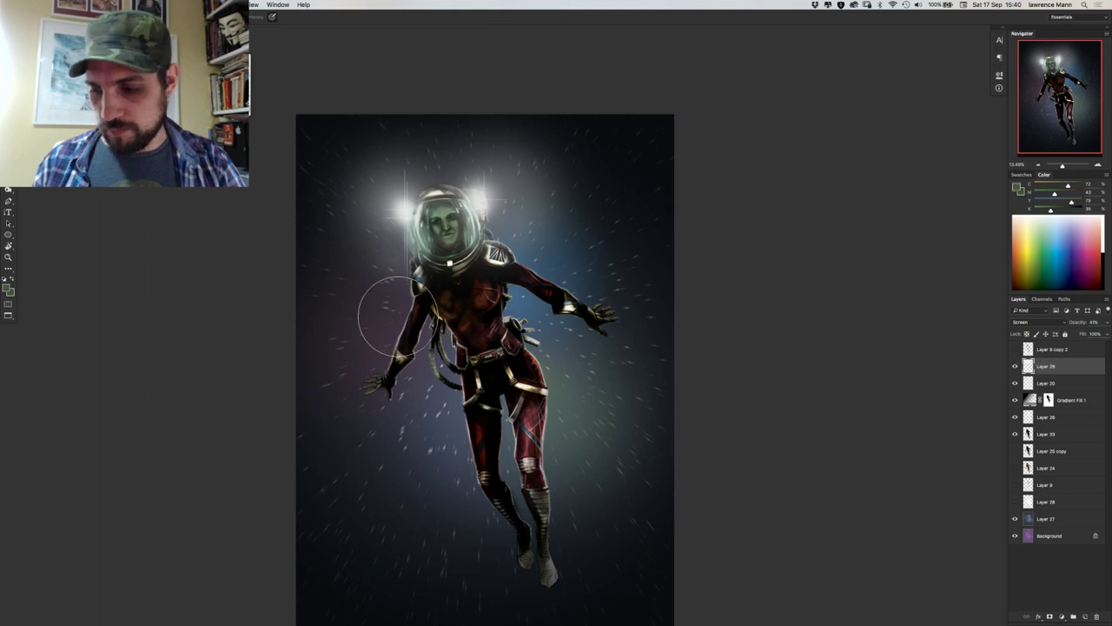
Reduce the saturation of the astronaut on Layer 33 by nearly half with Hue/Saturation.
{"action": "left_click", "coordinate": [1036, 433]}
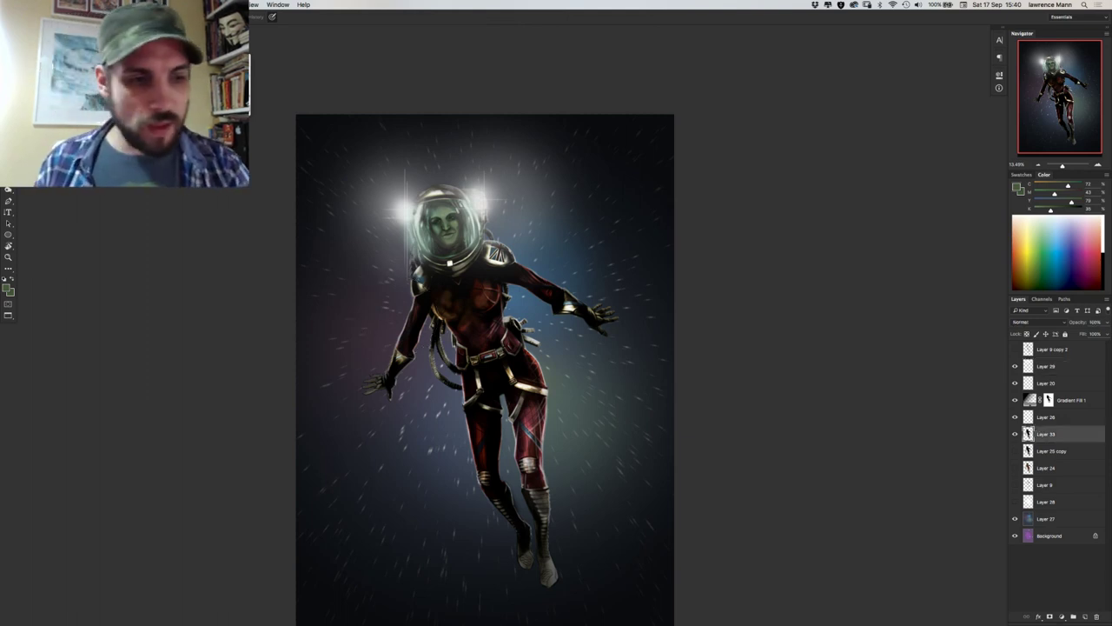
{"action": "key", "text": "super+u"}
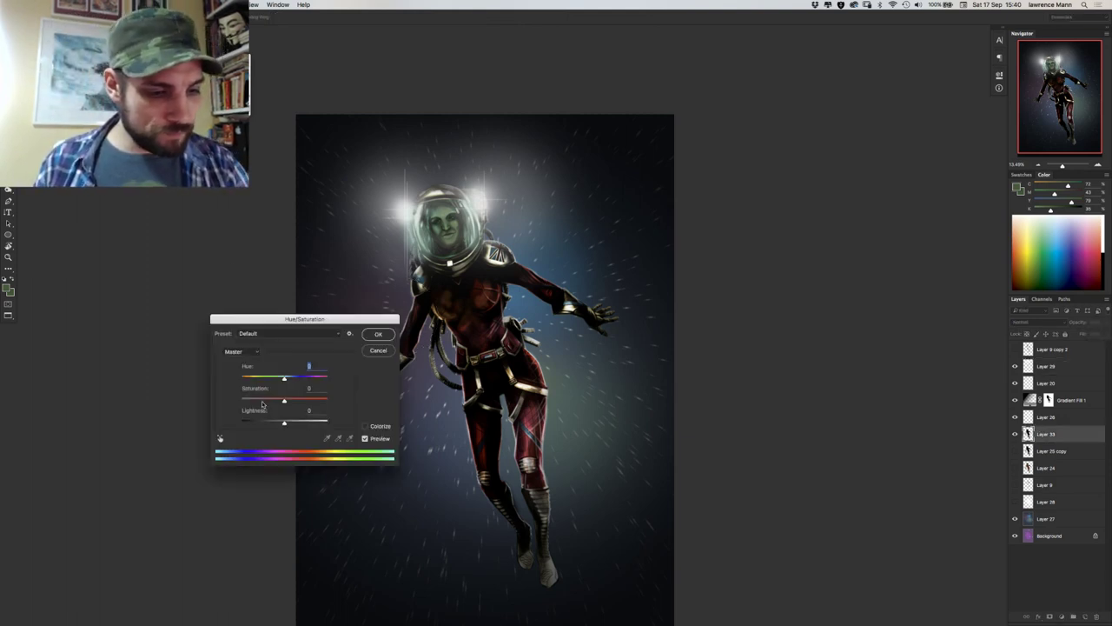
{"action": "left_click", "coordinate": [261, 401]}
{"action": "left_click_drag", "start_coordinate": [263, 401], "coordinate": [266, 402]}
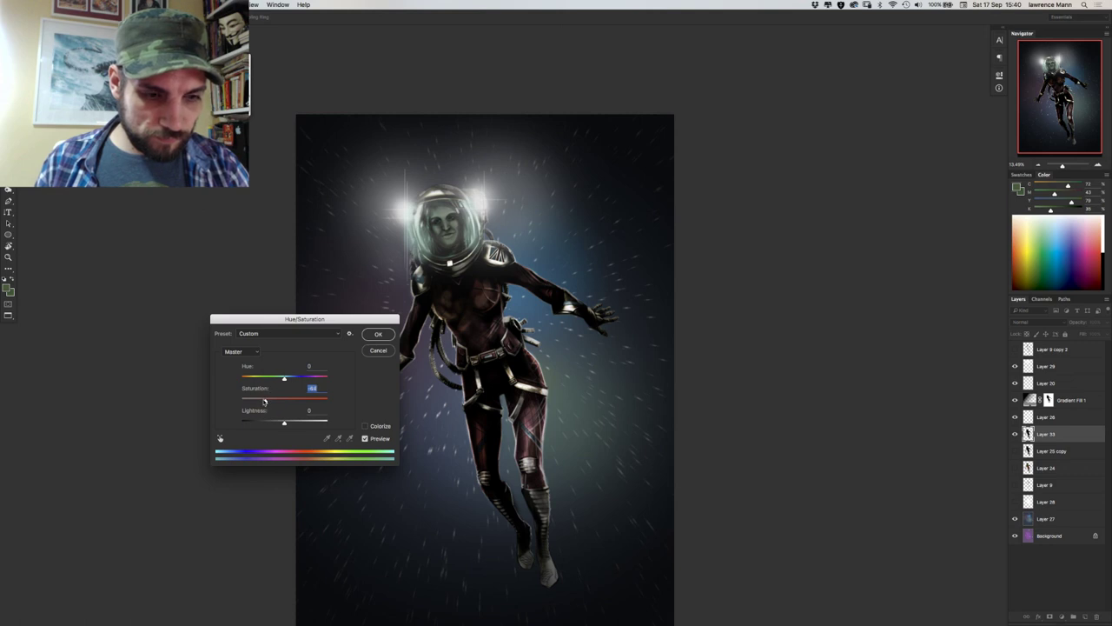
{"action": "left_click", "coordinate": [372, 337]}
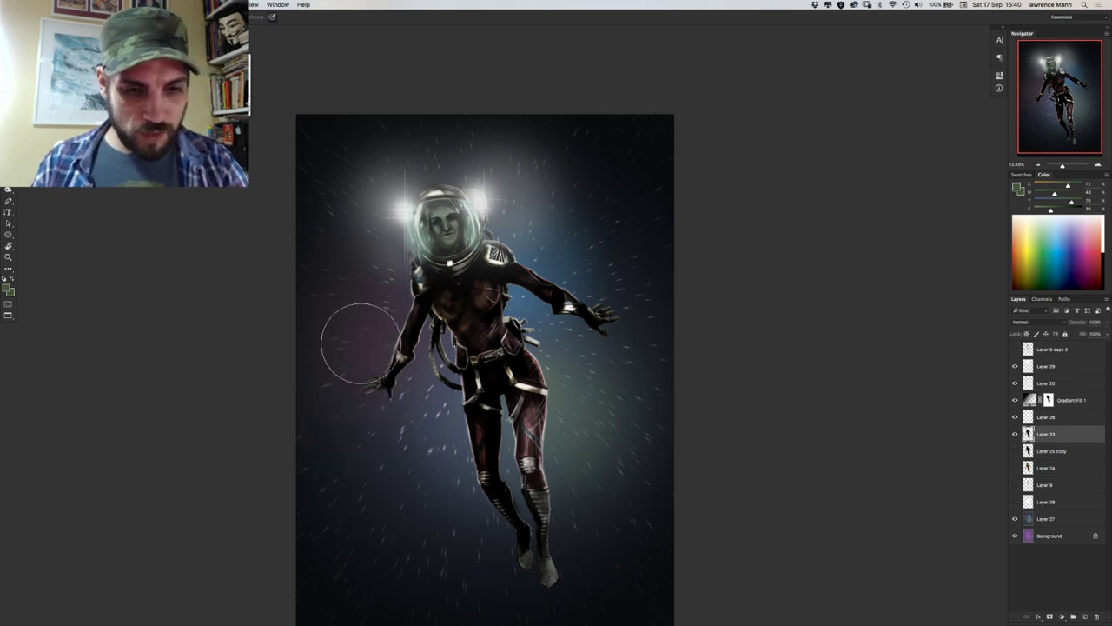
{"action": "scroll", "coordinate": [426, 243], "scroll_direction": "up", "scroll_amount": 3}
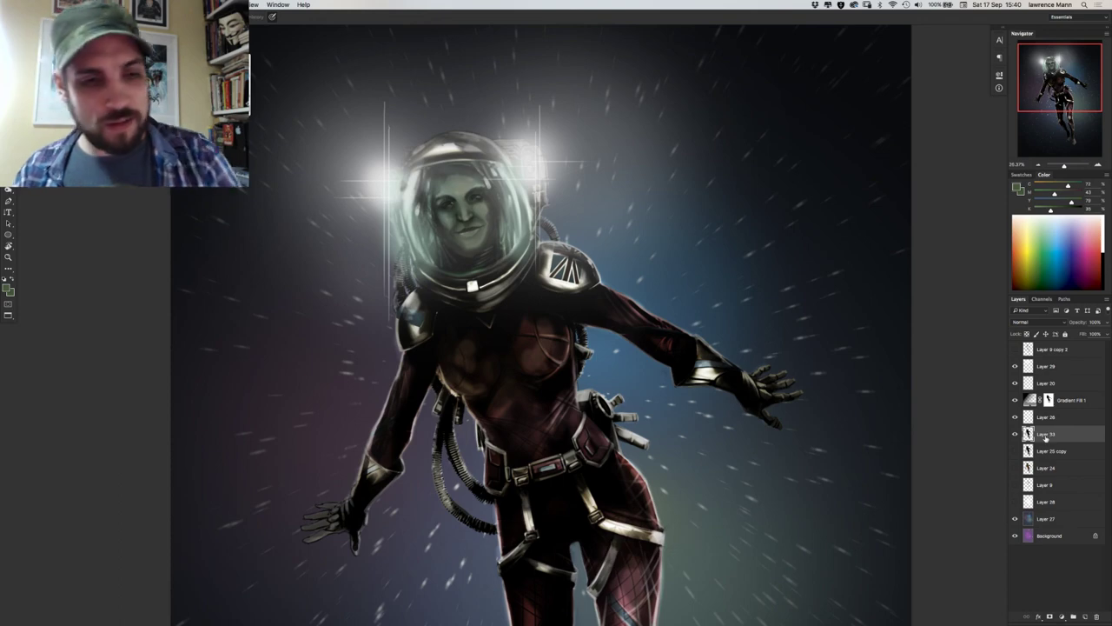
Hide Layer 29 and refine the eyes and mouth using a smaller brush at about 49% hardness with tones sampled from the face.
{"action": "left_click", "coordinate": [1015, 366]}
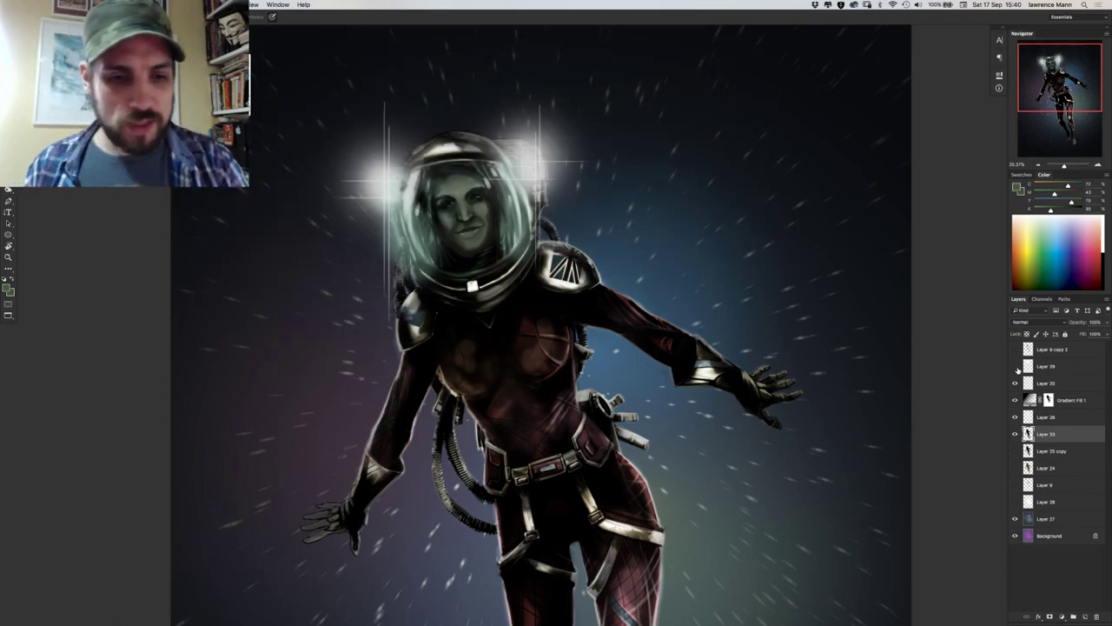
{"action": "key", "text": "b"}
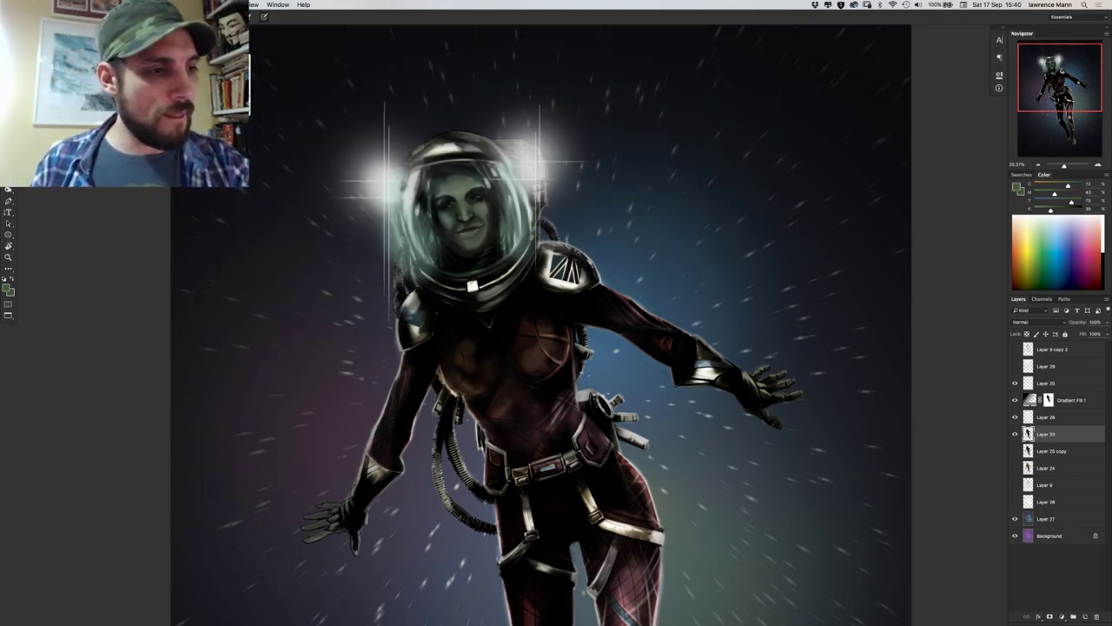
{"action": "right_click", "coordinate": [445, 225]}
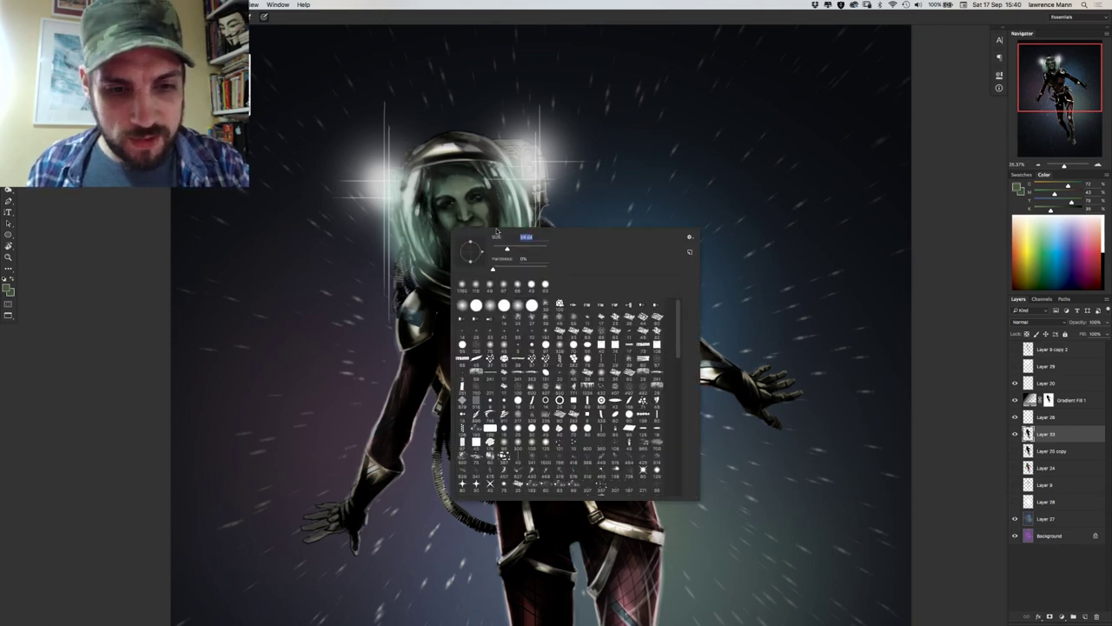
{"action": "left_click", "coordinate": [520, 267]}
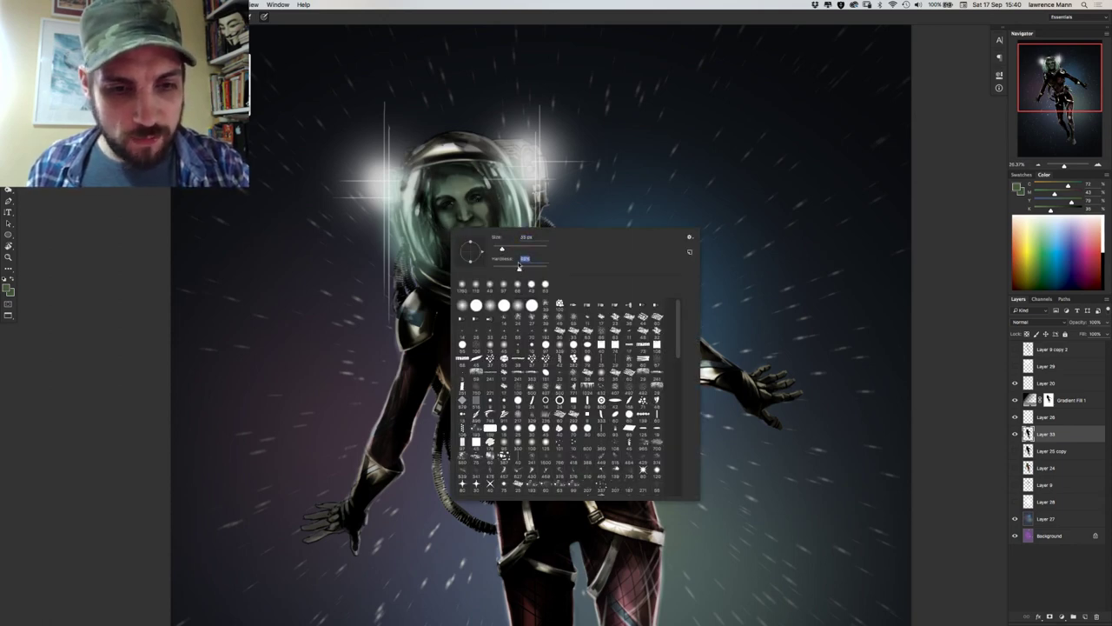
{"action": "left_click", "coordinate": [449, 203], "text": "alt"}
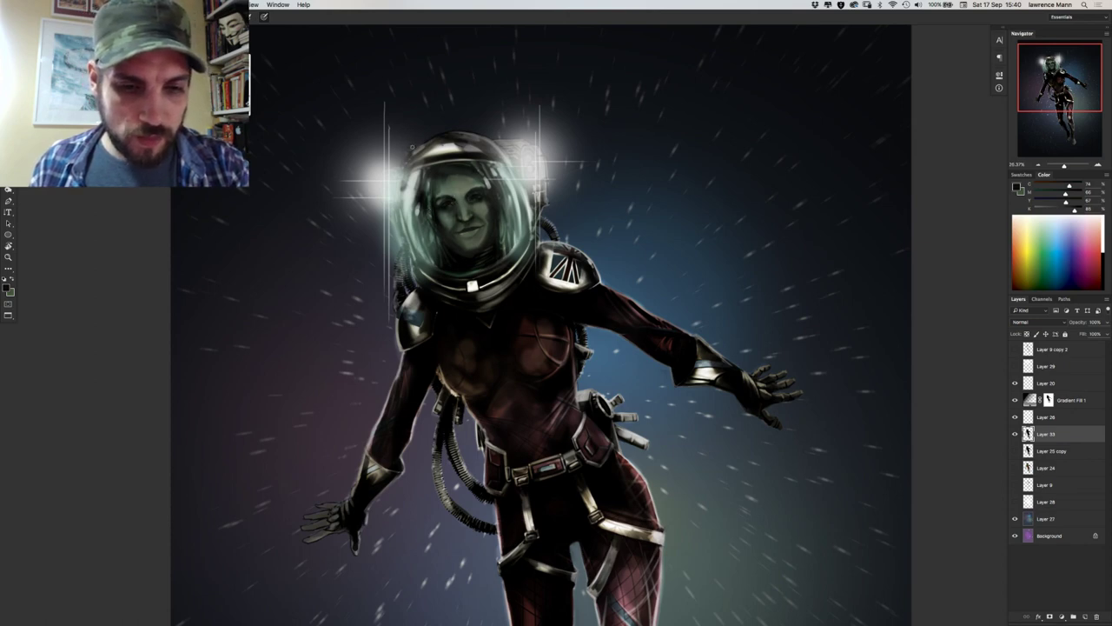
{"action": "left_click", "coordinate": [458, 228], "text": "alt"}
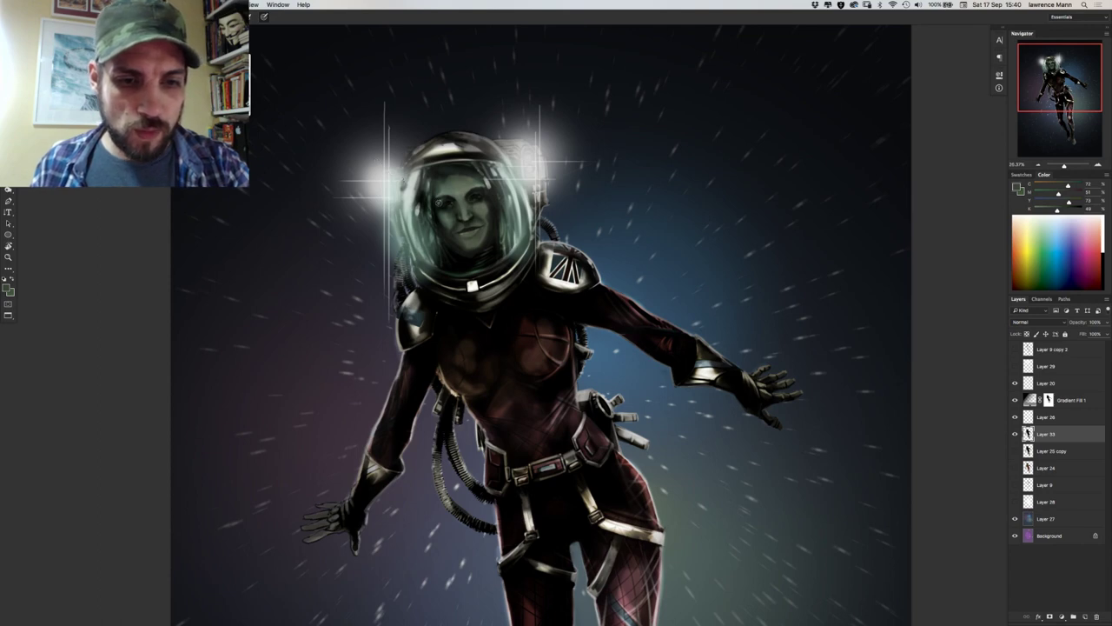
Adjust the brush and deepen the shading around both eyes with dark tones sampled from the eye areas.
{"action": "left_click", "coordinate": [449, 199], "text": "alt"}
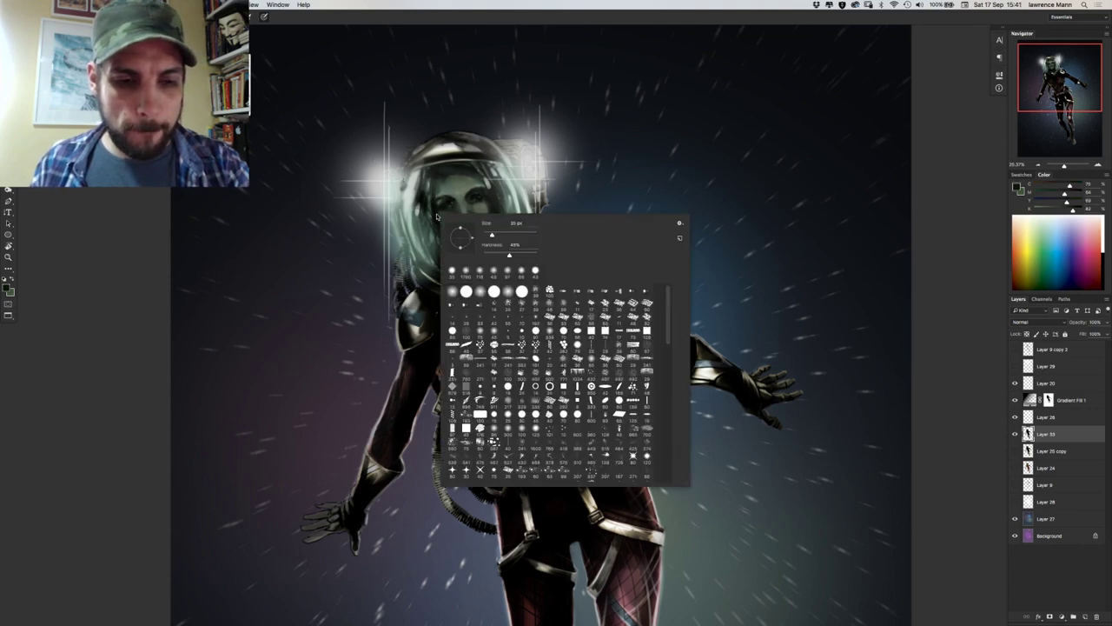
{"action": "right_click", "coordinate": [438, 216]}
{"action": "left_click", "coordinate": [451, 198]}
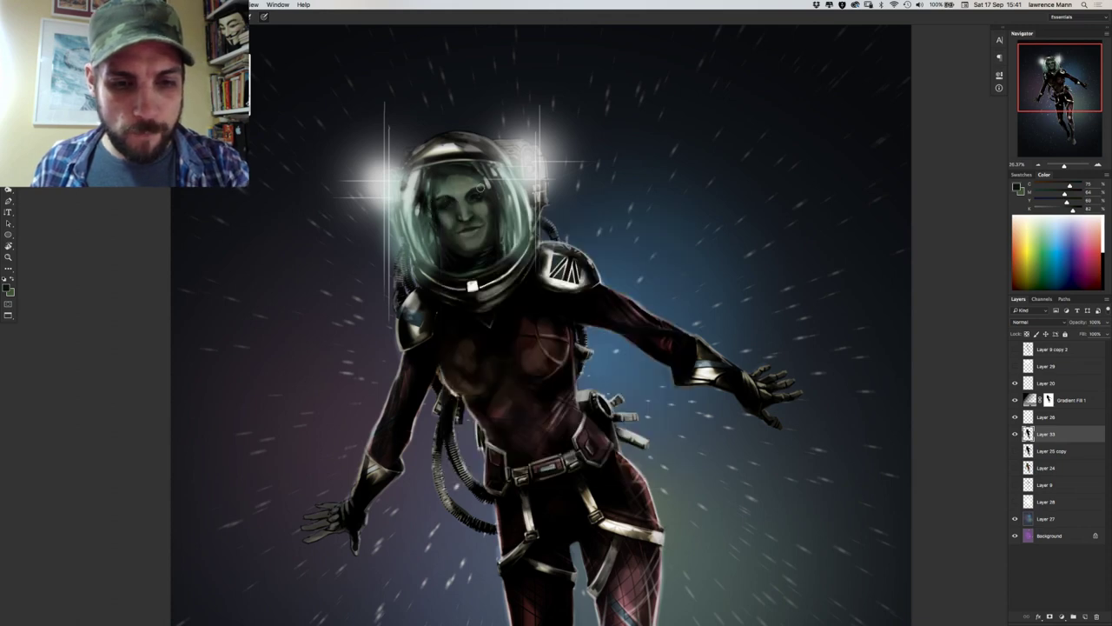
{"action": "left_click", "coordinate": [473, 193], "text": "alt"}
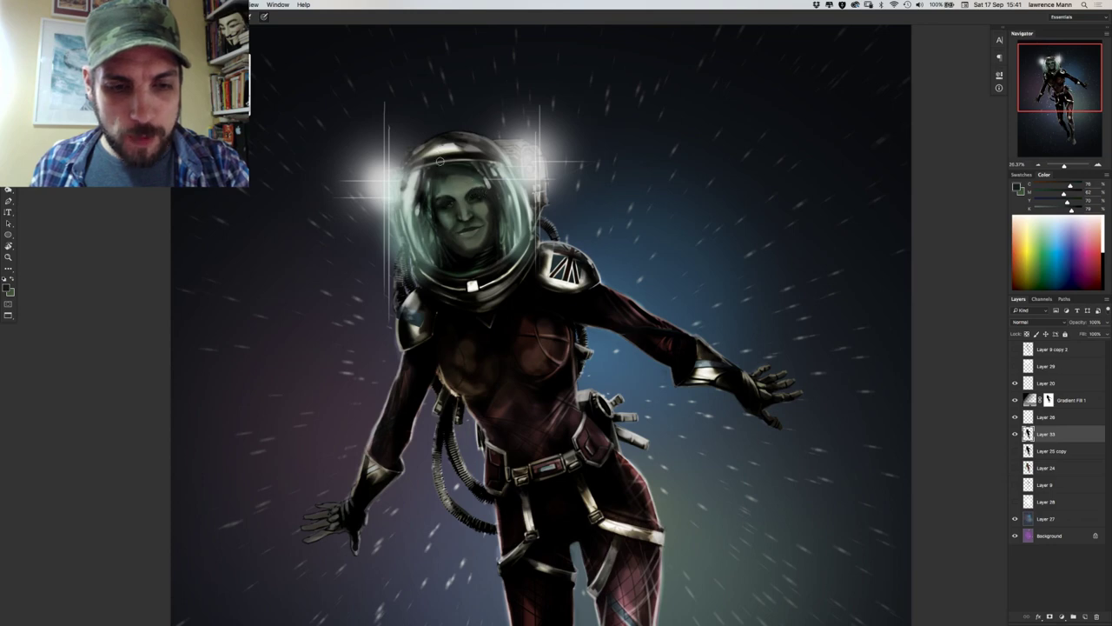
Refine the face shading with an enlarged brush and tones sampled from the cheek, forehead and chin, and show Layer 29 again.
{"action": "left_click", "coordinate": [493, 201], "text": "alt"}
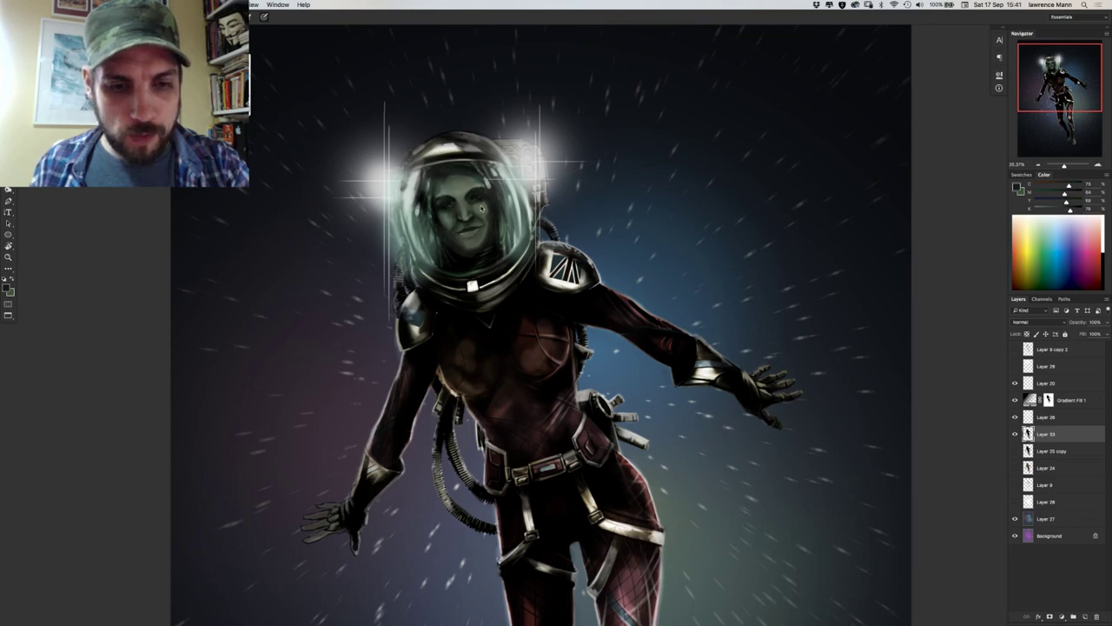
{"action": "right_click", "coordinate": [483, 209]}
{"action": "left_click_drag", "start_coordinate": [546, 226], "coordinate": [560, 226]}
{"action": "left_click", "coordinate": [467, 172]}
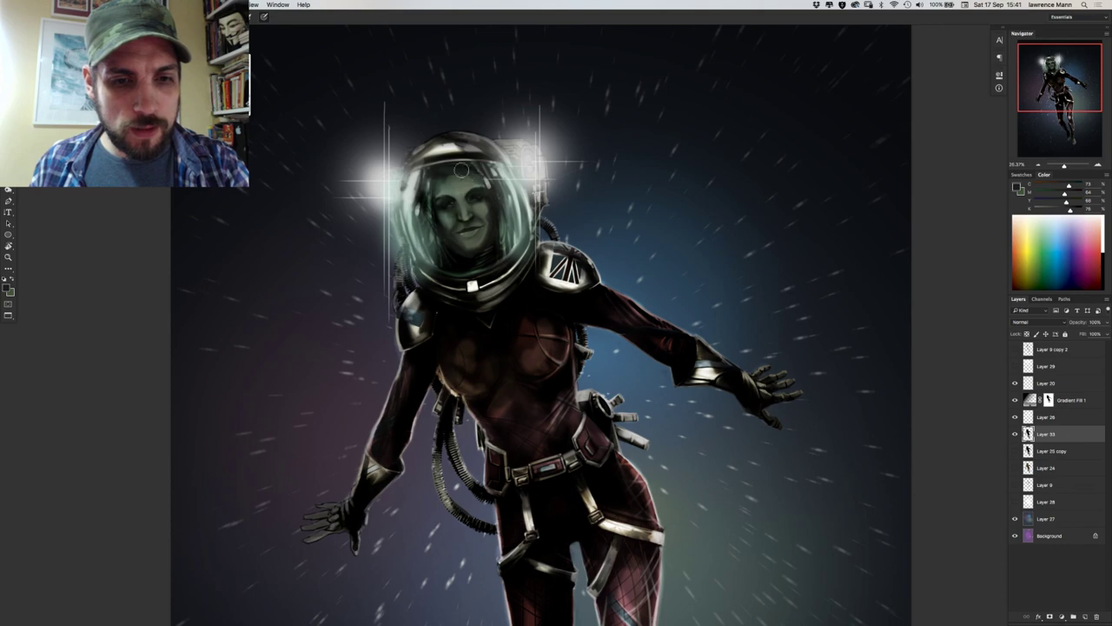
{"action": "left_click", "coordinate": [464, 171], "text": "alt"}
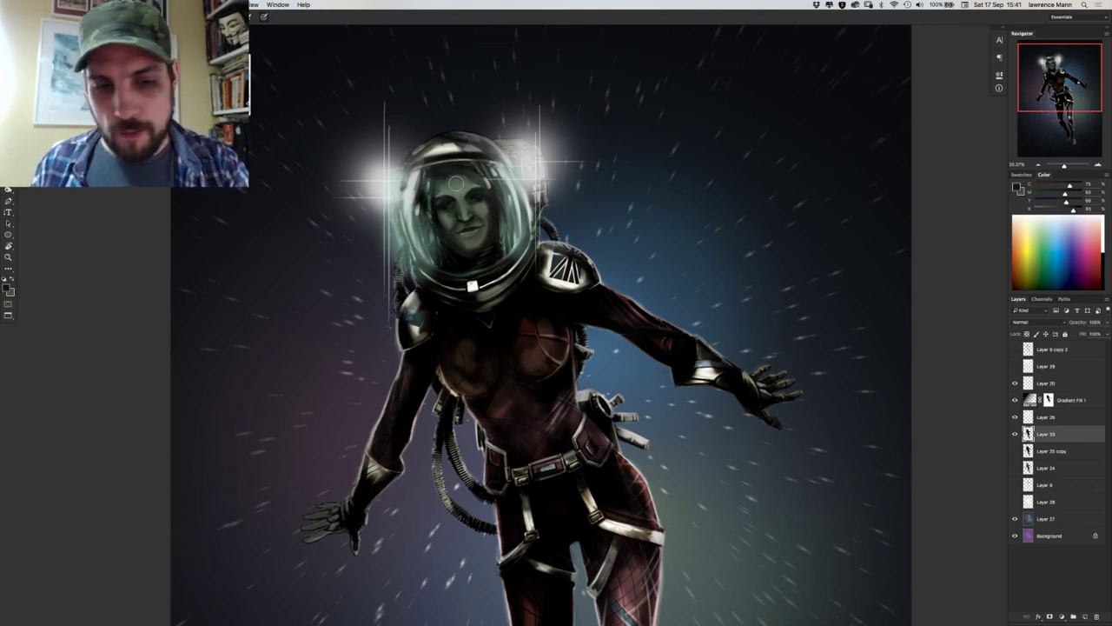
{"action": "left_click", "coordinate": [466, 253], "text": "alt"}
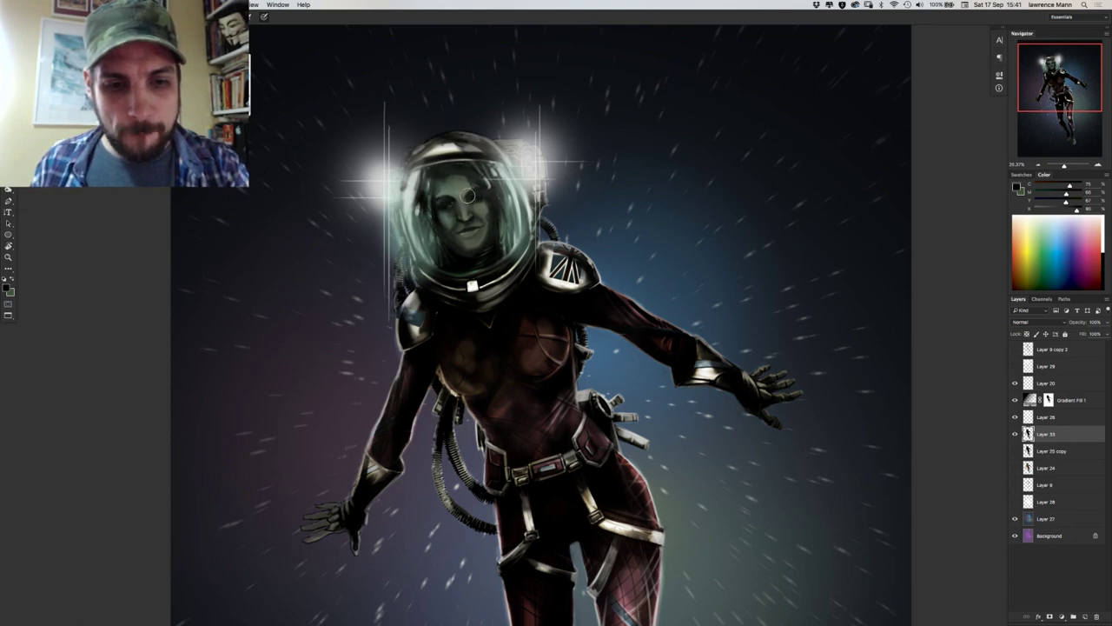
{"action": "left_click", "coordinate": [1014, 367]}
{"action": "scroll", "coordinate": [338, 319], "scroll_direction": "down", "scroll_amount": 4}
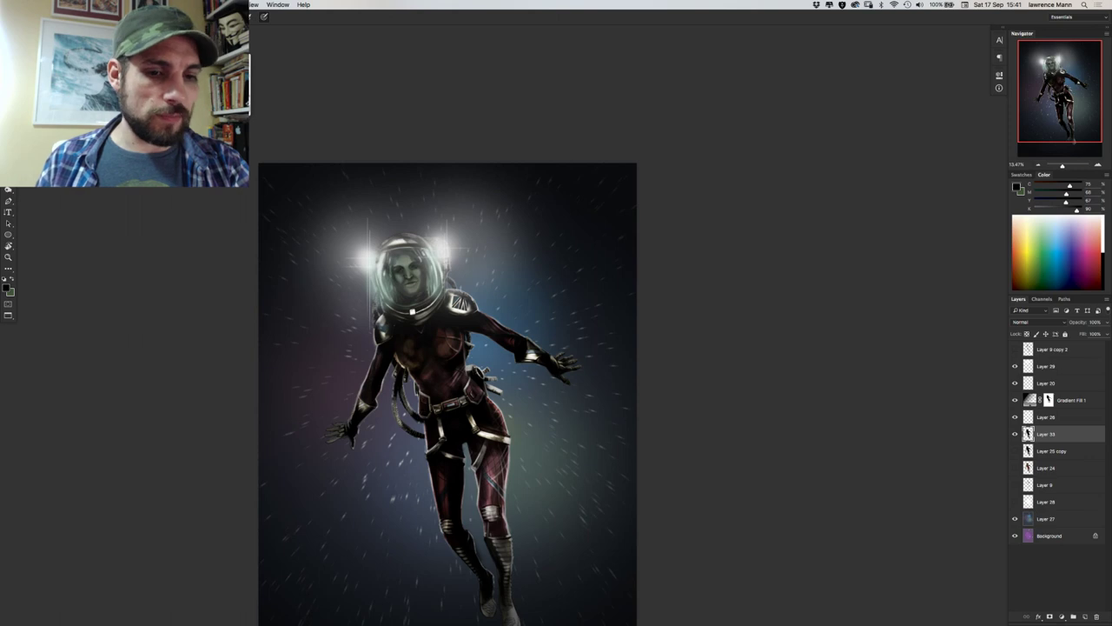
{"action": "key", "text": "super+i"}
{"action": "key", "text": "super+u"}
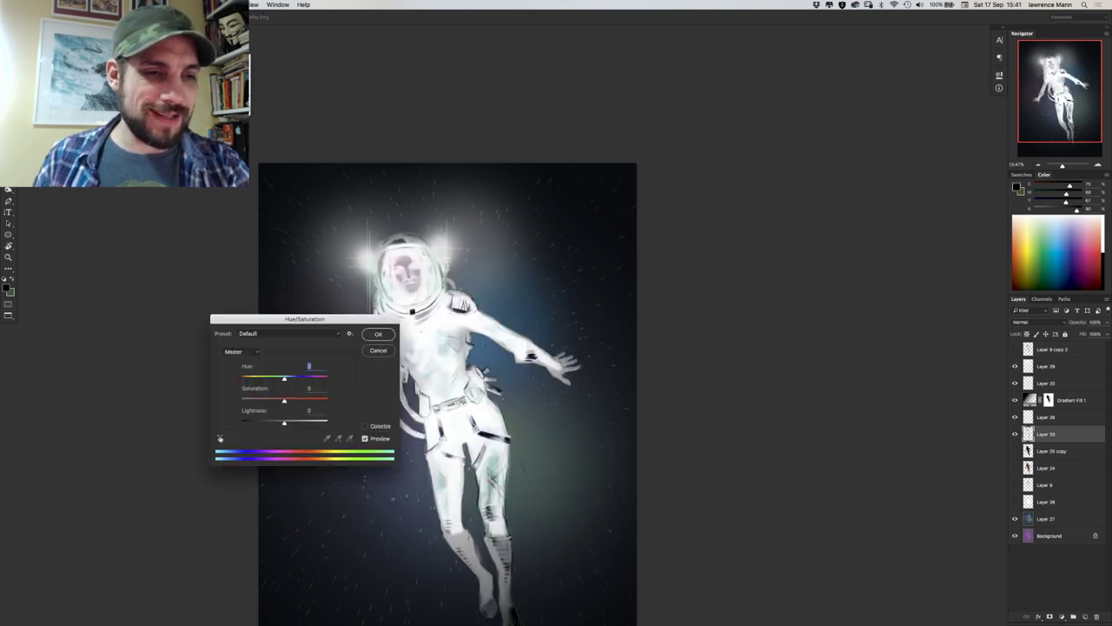
{"action": "left_click", "coordinate": [378, 350]}
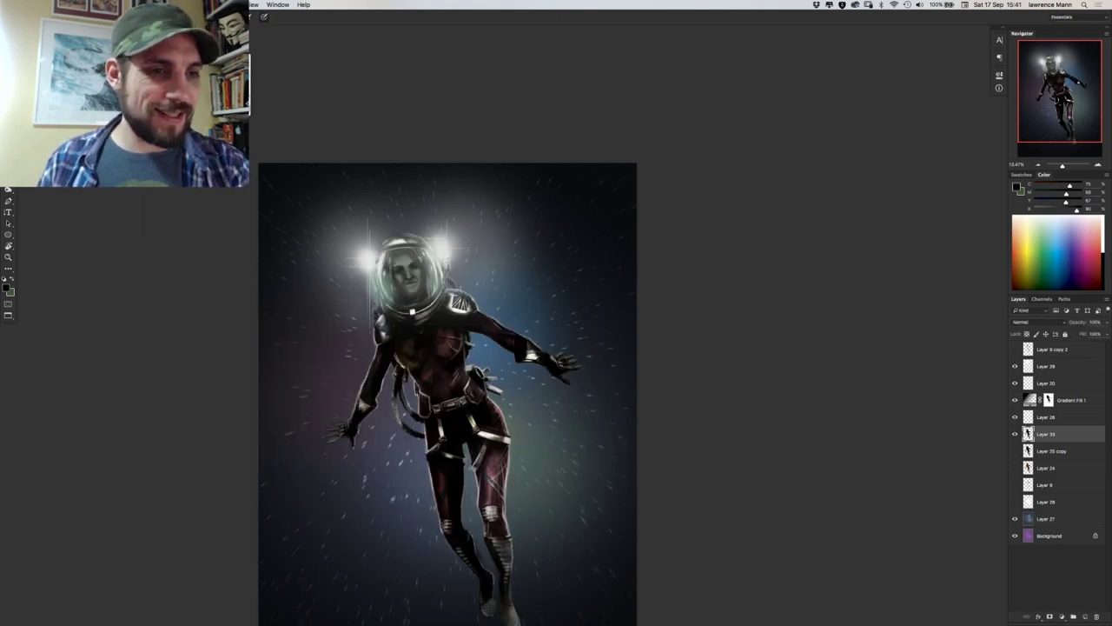
Show Layer 9 copy 2, lasso its face area inside the helmet, copy that to a new layer and hide Layer 9 copy 2.
{"action": "key", "text": "super+0"}
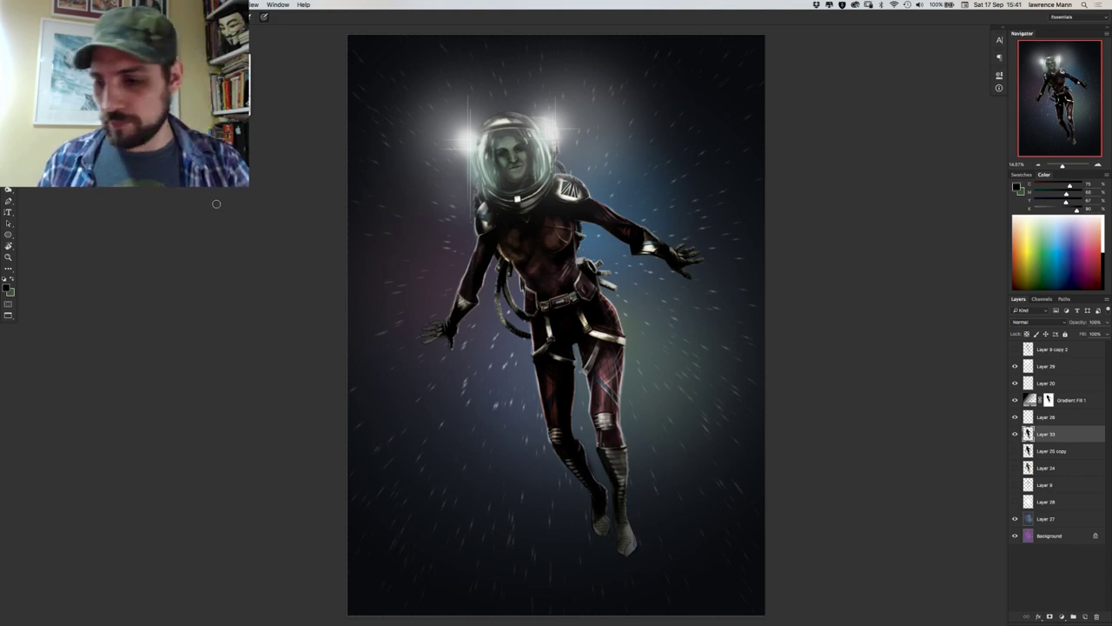
{"action": "left_click", "coordinate": [1015, 349]}
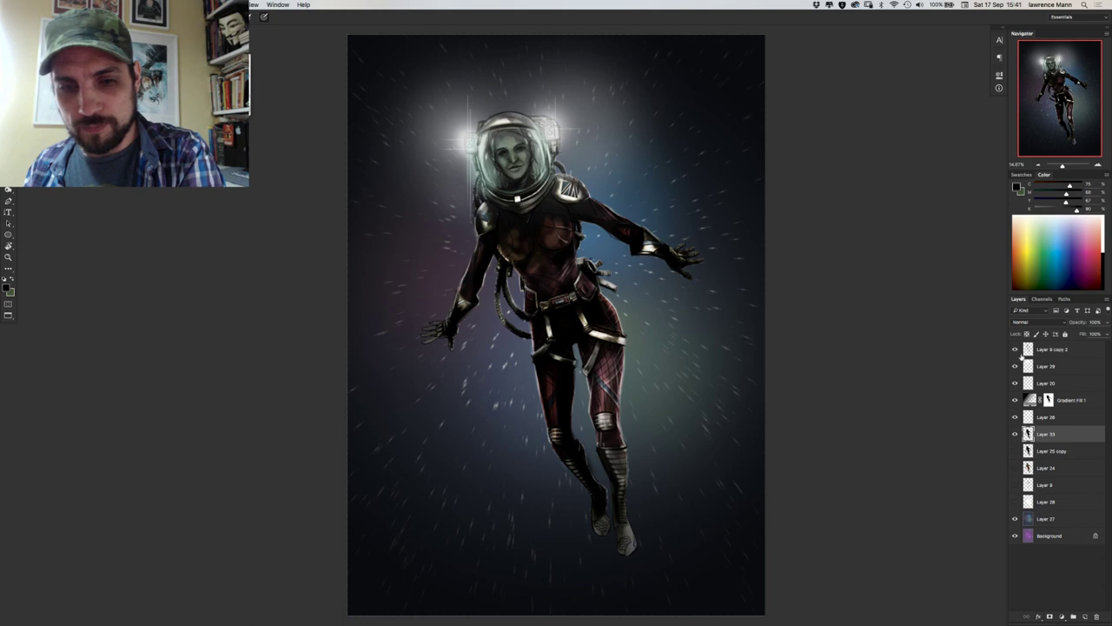
{"action": "left_click", "coordinate": [1015, 349]}
{"action": "left_click", "coordinate": [1015, 349]}
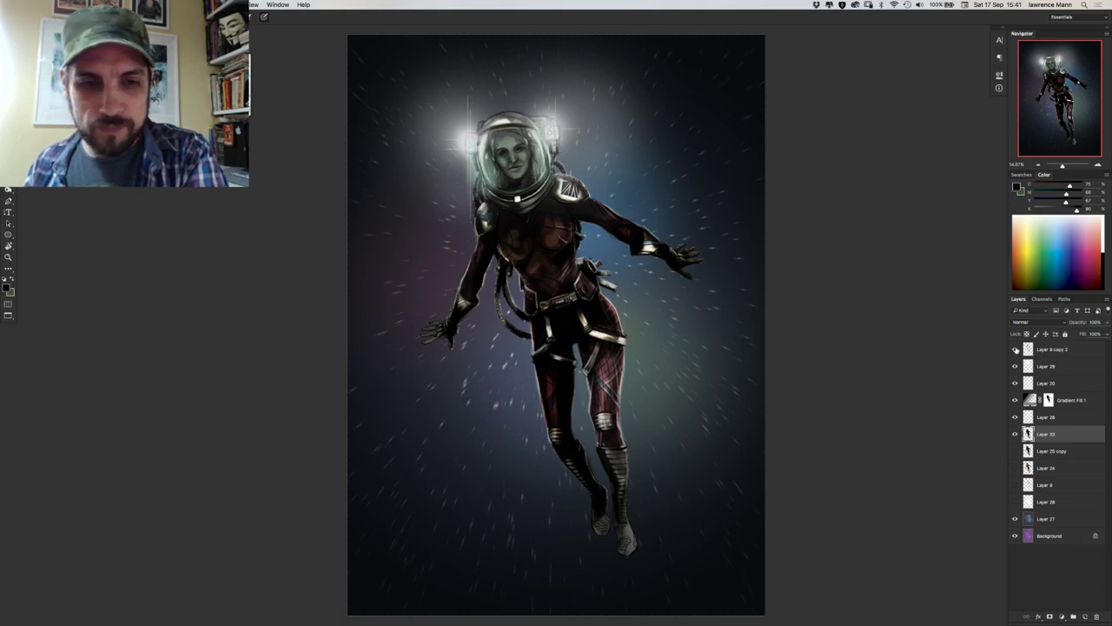
{"action": "left_click", "coordinate": [1041, 351]}
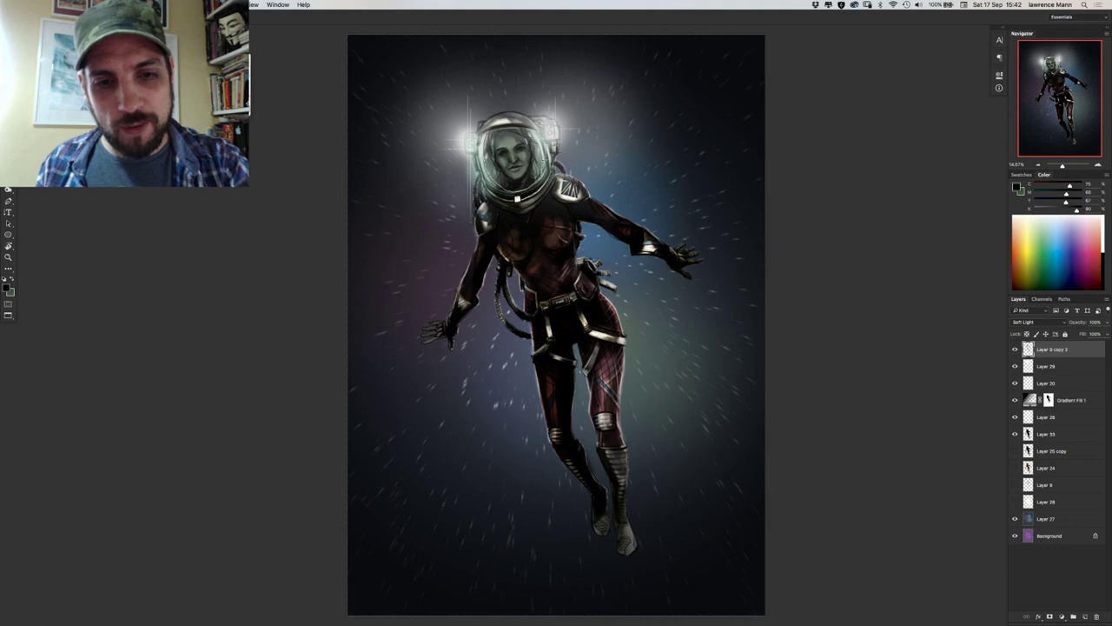
{"action": "mouse_move", "coordinate": [534, 130]}
{"action": "left_mouse_down"}
{"action": "mouse_move", "coordinate": [493, 128]}
{"action": "mouse_move", "coordinate": [483, 153]}
{"action": "left_mouse_up"}
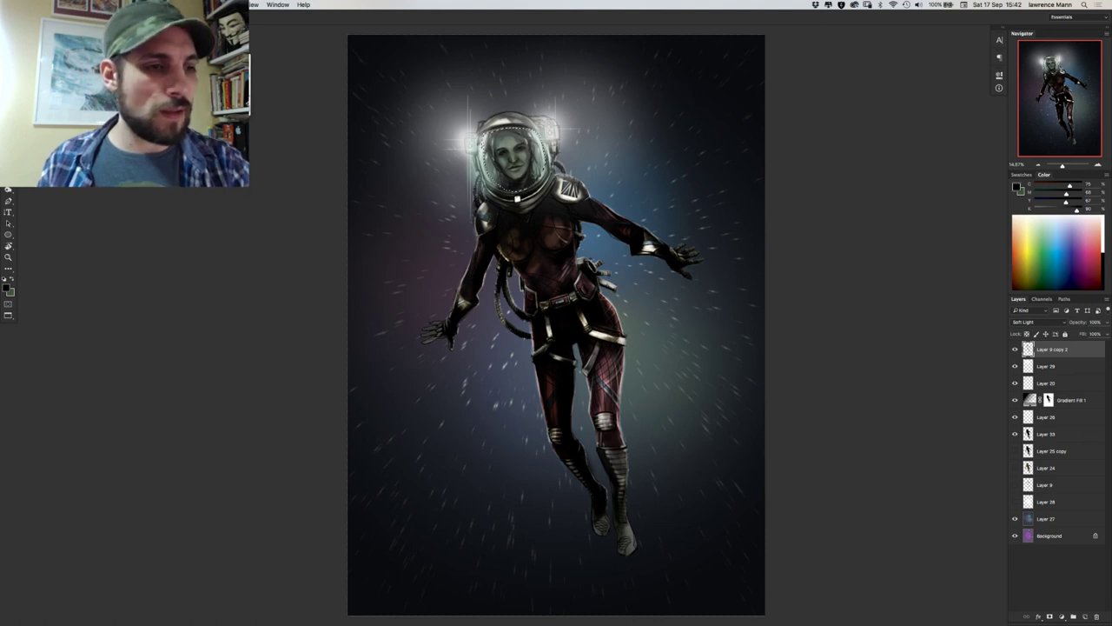
{"action": "key", "text": "super+j"}
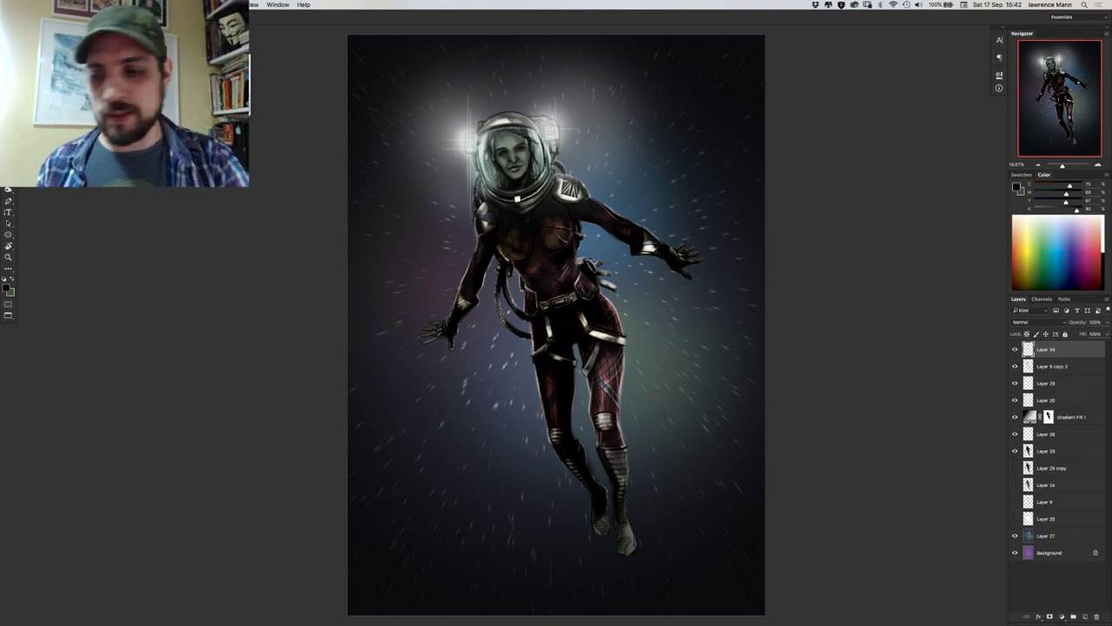
{"action": "left_click", "coordinate": [1014, 367]}
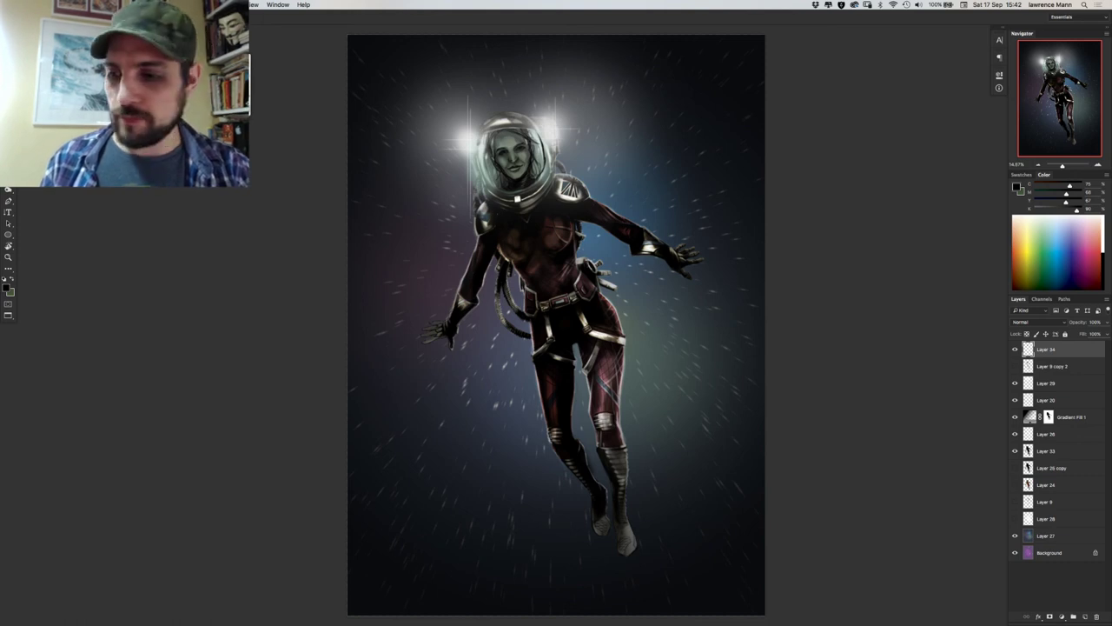
Set the copied face layer, Layer 34, to Overlay at about 23% opacity, comparing the face with the layer hidden and shown.
{"action": "left_click", "coordinate": [516, 159]}
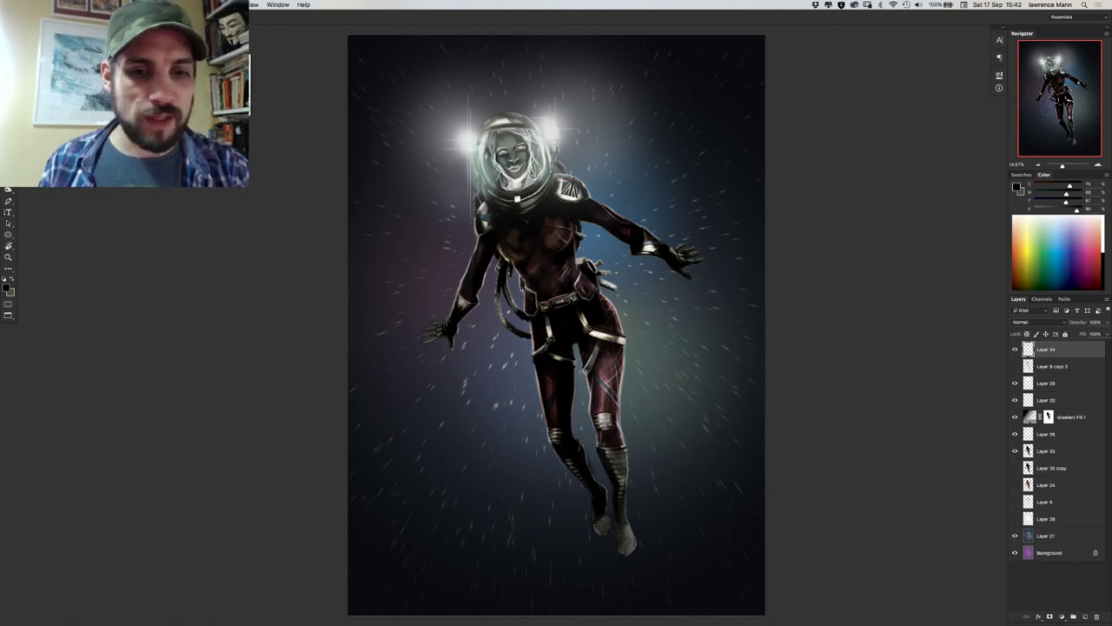
{"action": "key", "text": "super+z"}
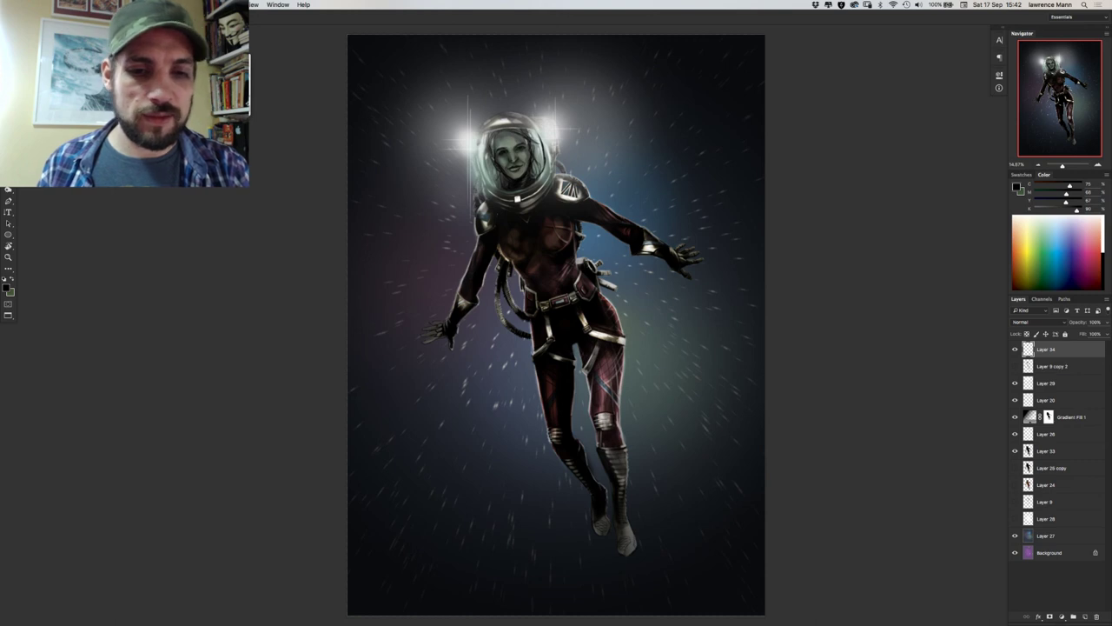
{"action": "left_click", "coordinate": [1036, 321]}
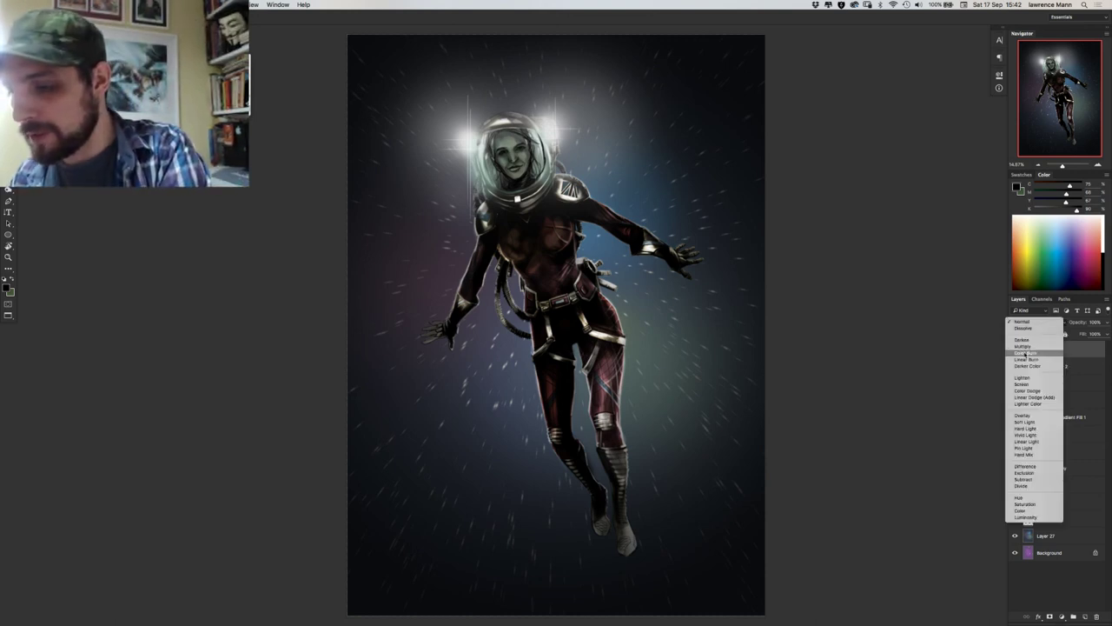
{"action": "left_click", "coordinate": [1020, 416]}
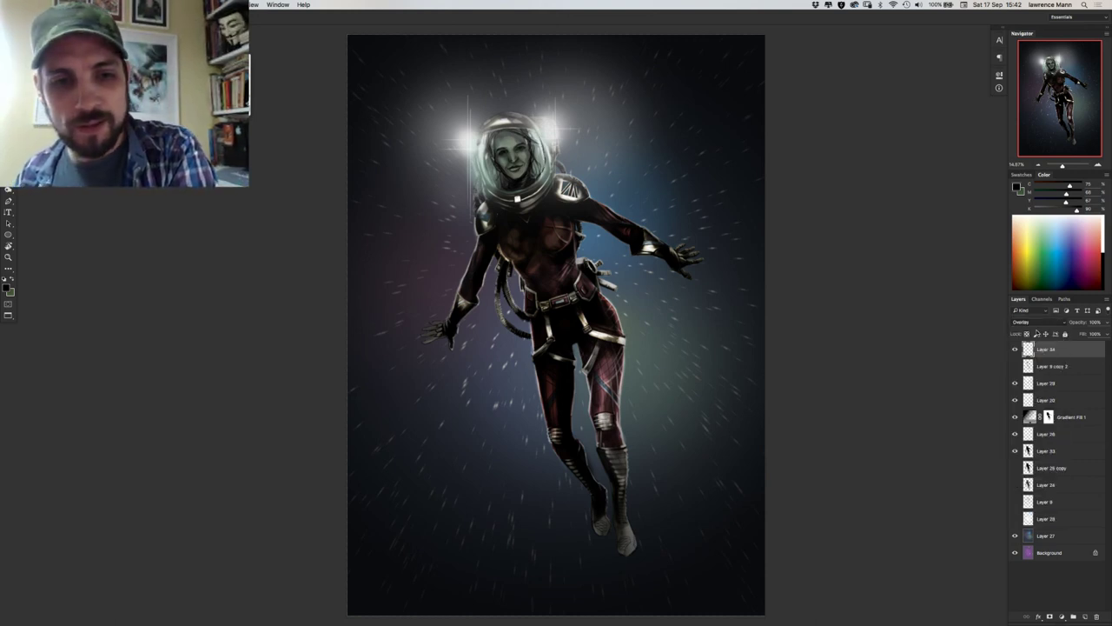
{"action": "left_click", "coordinate": [1106, 322]}
{"action": "left_click_drag", "start_coordinate": [1102, 332], "coordinate": [1079, 331]}
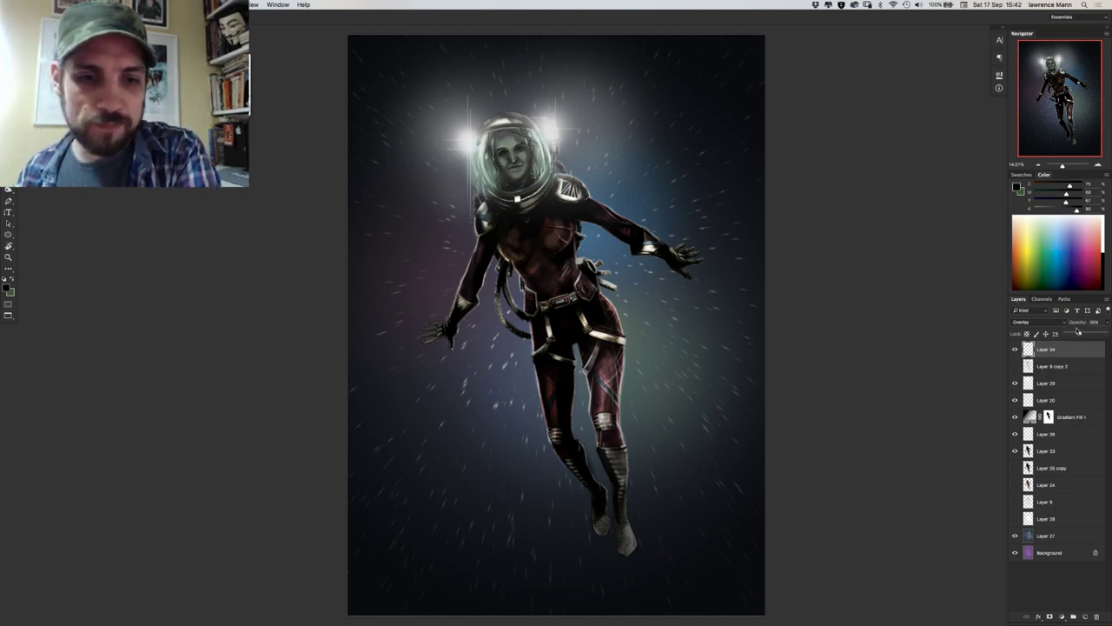
{"action": "left_click_drag", "start_coordinate": [1079, 330], "coordinate": [1076, 335]}
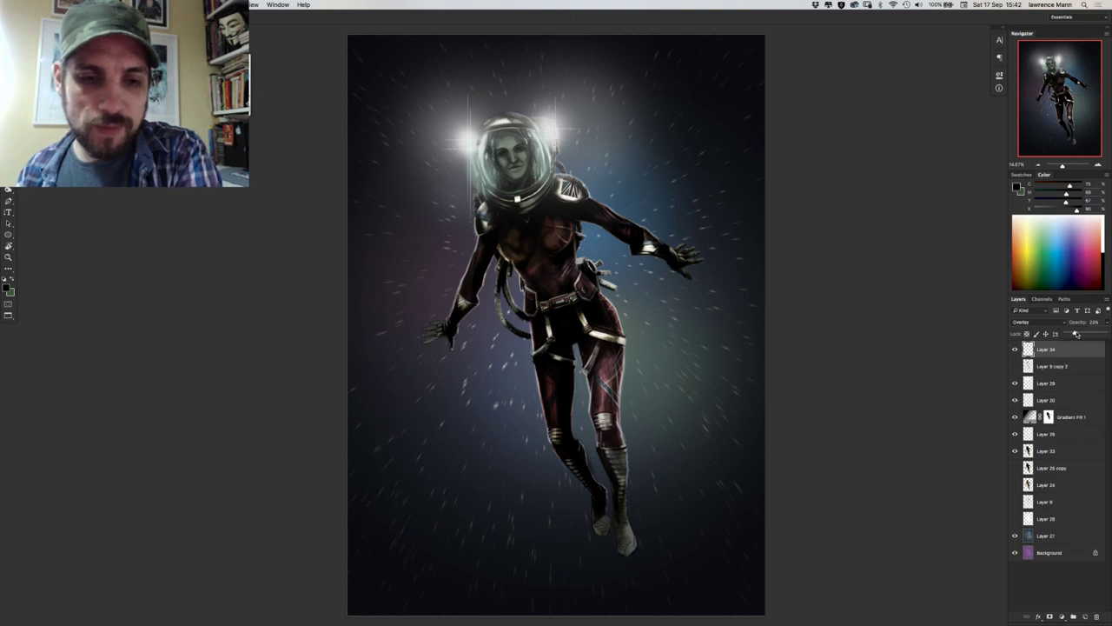
{"action": "left_click", "coordinate": [1015, 351]}
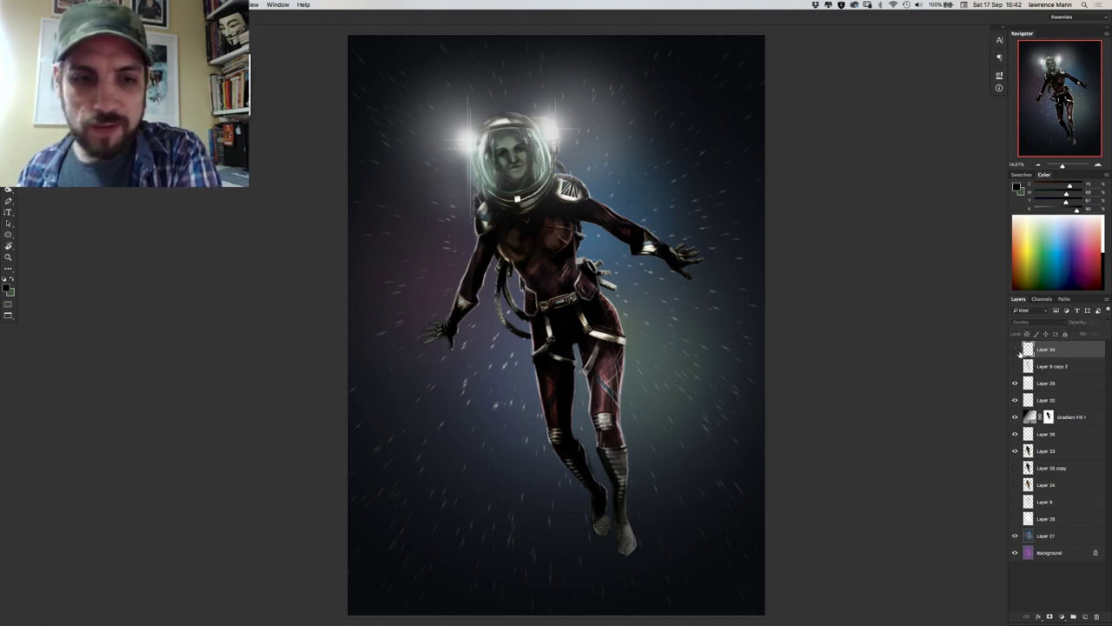
{"action": "left_click", "coordinate": [1015, 351]}
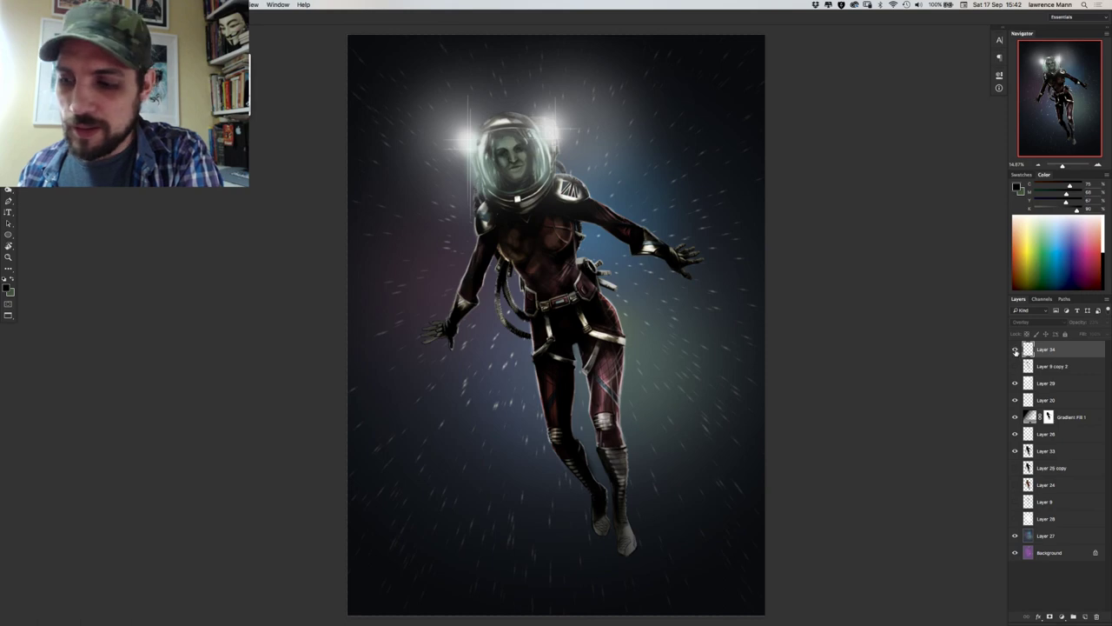
{"action": "left_click", "coordinate": [1015, 351]}
{"action": "left_click", "coordinate": [1015, 351]}
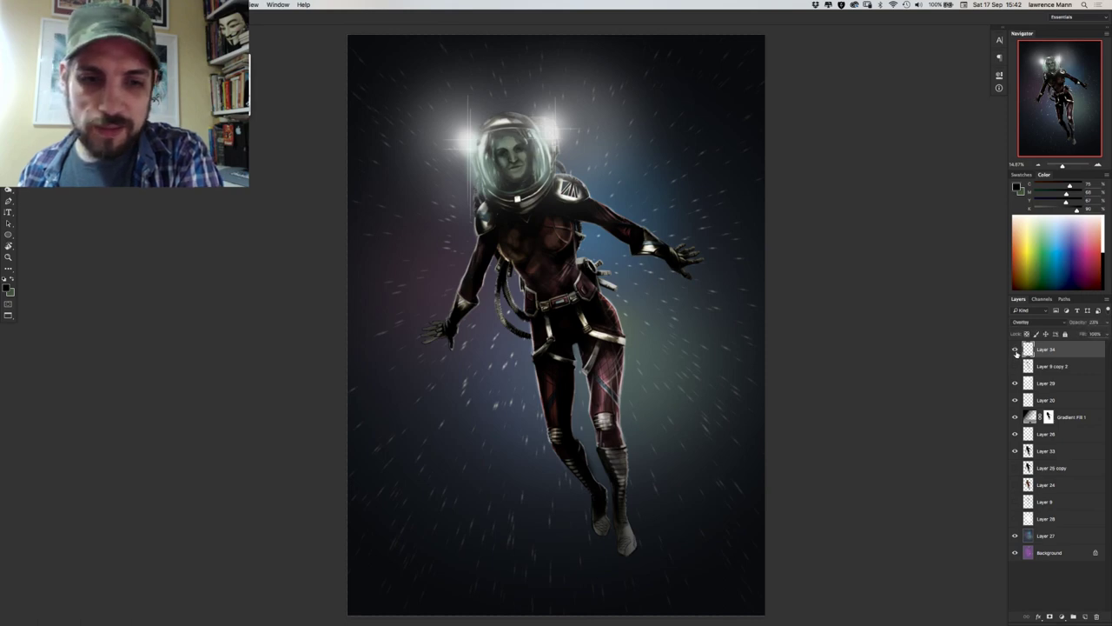
Move Layer 34 below Gradient Fill 1 and raise its opacity to 100%, checking the face with the layer hidden and shown.
{"action": "scroll", "coordinate": [486, 183], "scroll_direction": "up", "scroll_amount": 5}
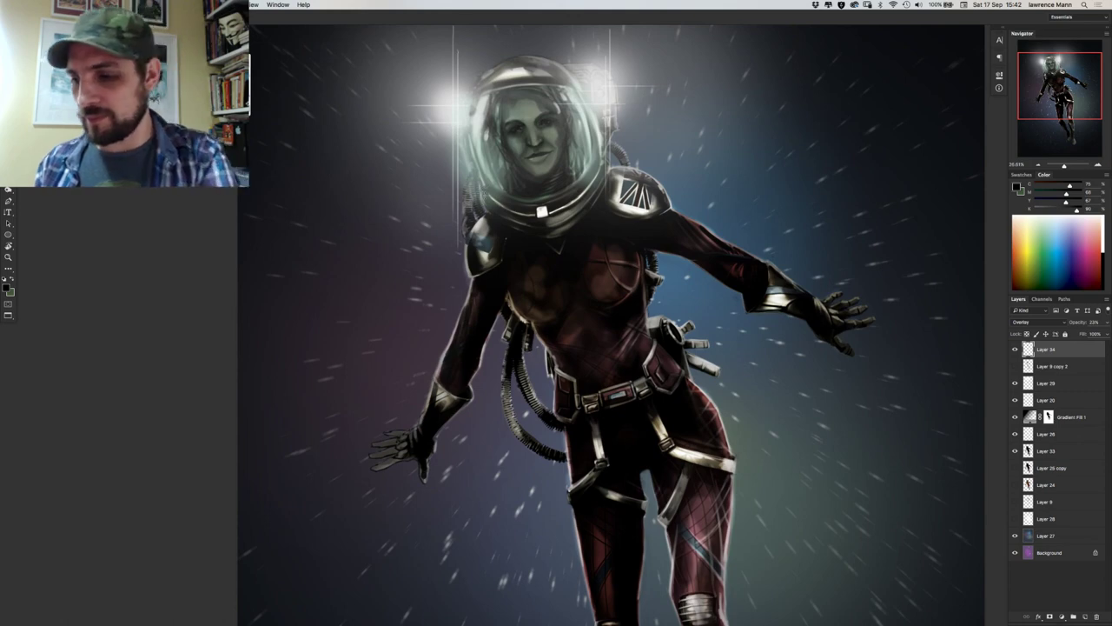
{"action": "left_click_drag", "start_coordinate": [1044, 351], "coordinate": [1013, 431]}
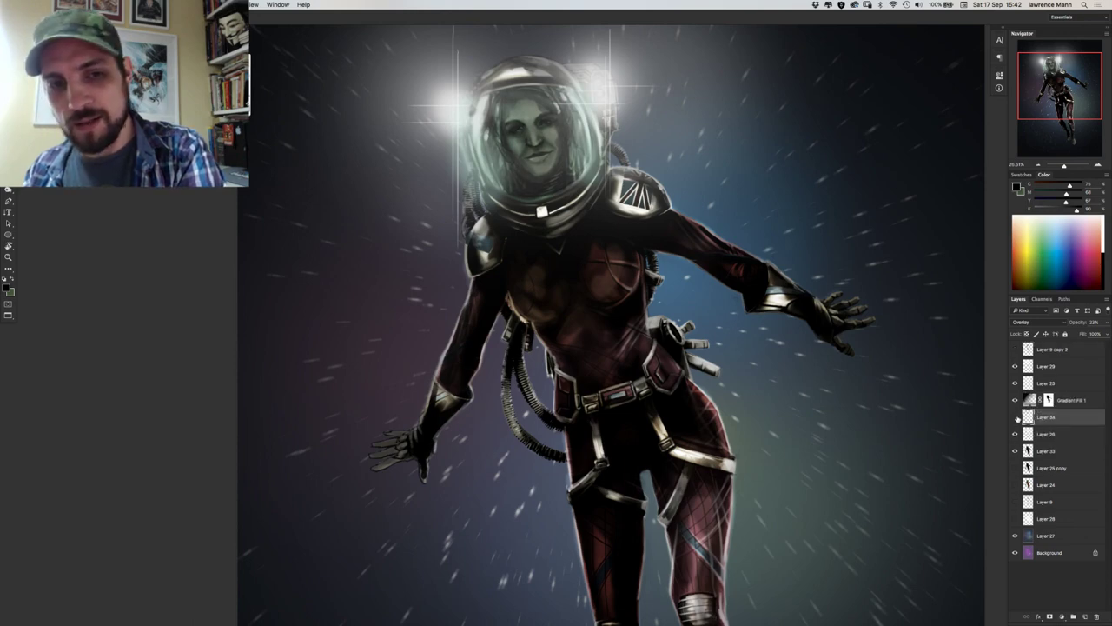
{"action": "left_click", "coordinate": [1015, 417]}
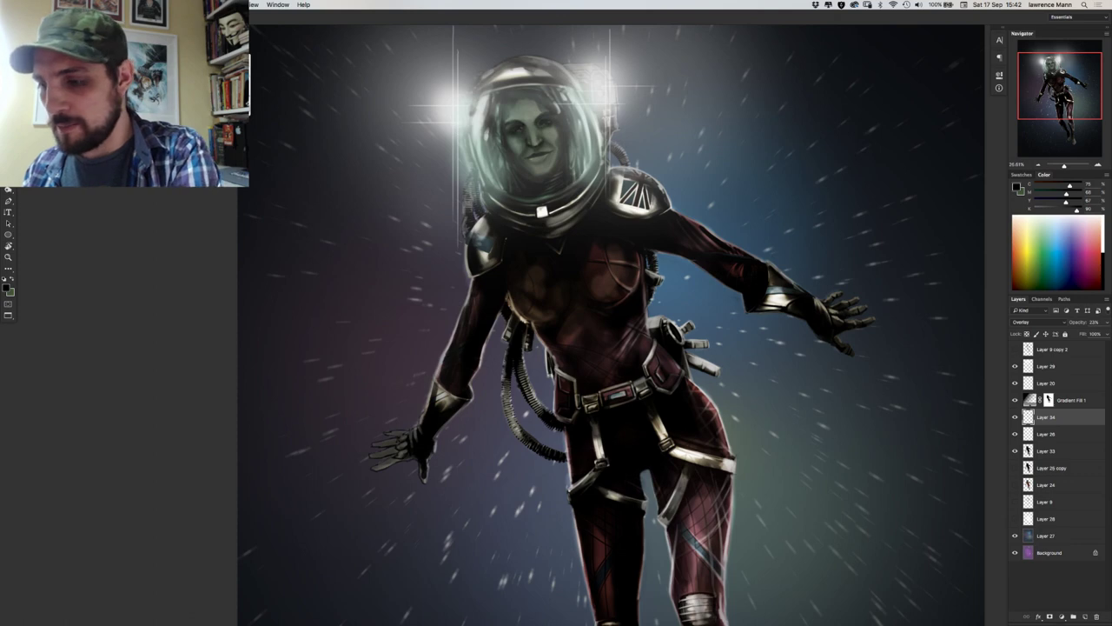
{"action": "left_click", "coordinate": [1106, 323]}
{"action": "left_click_drag", "start_coordinate": [1099, 333], "coordinate": [1091, 333]}
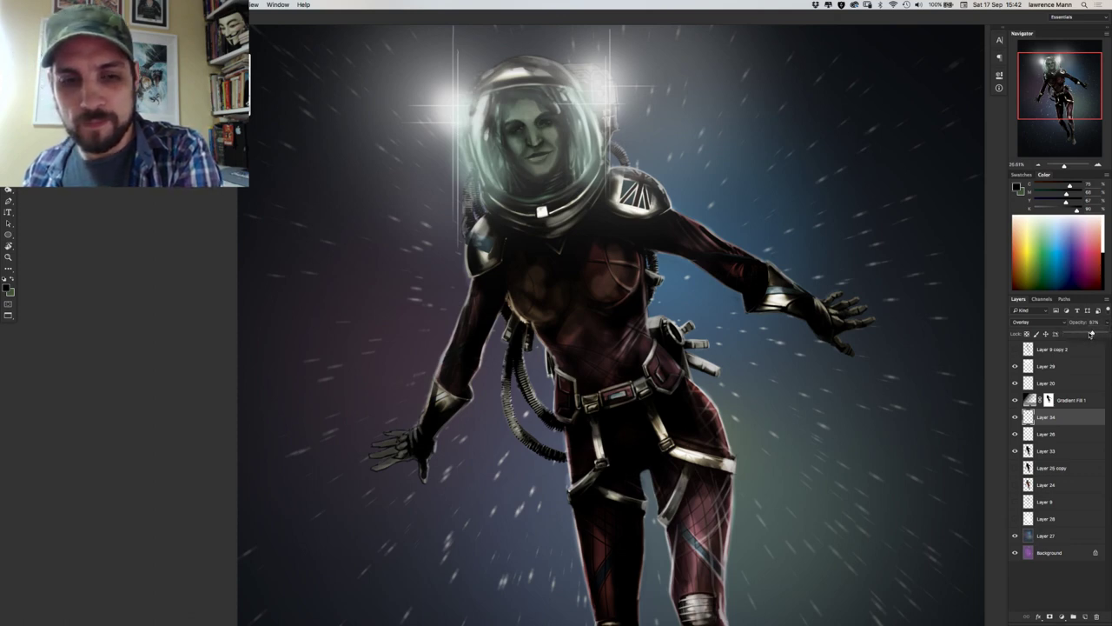
{"action": "left_click_drag", "start_coordinate": [1091, 333], "coordinate": [1108, 331]}
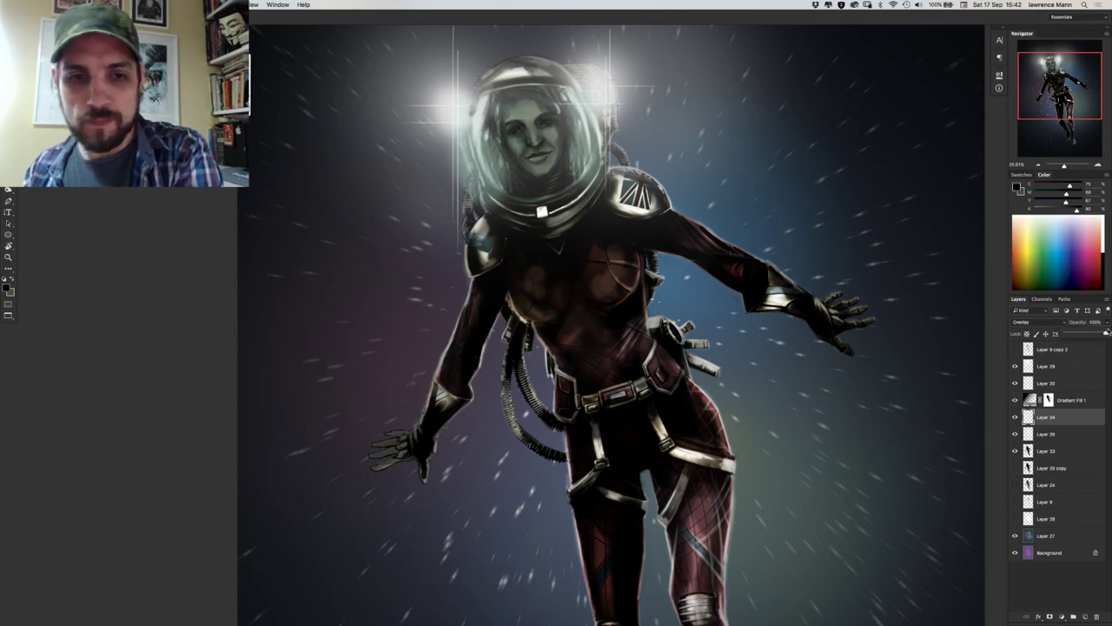
{"action": "left_click", "coordinate": [1017, 417]}
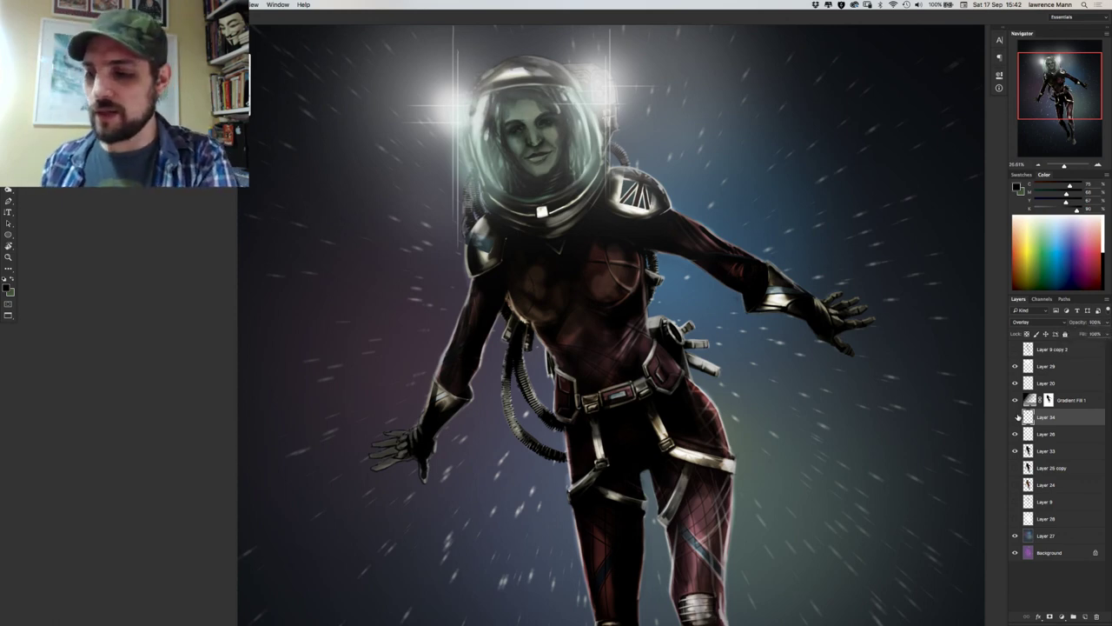
{"action": "left_click", "coordinate": [1016, 417]}
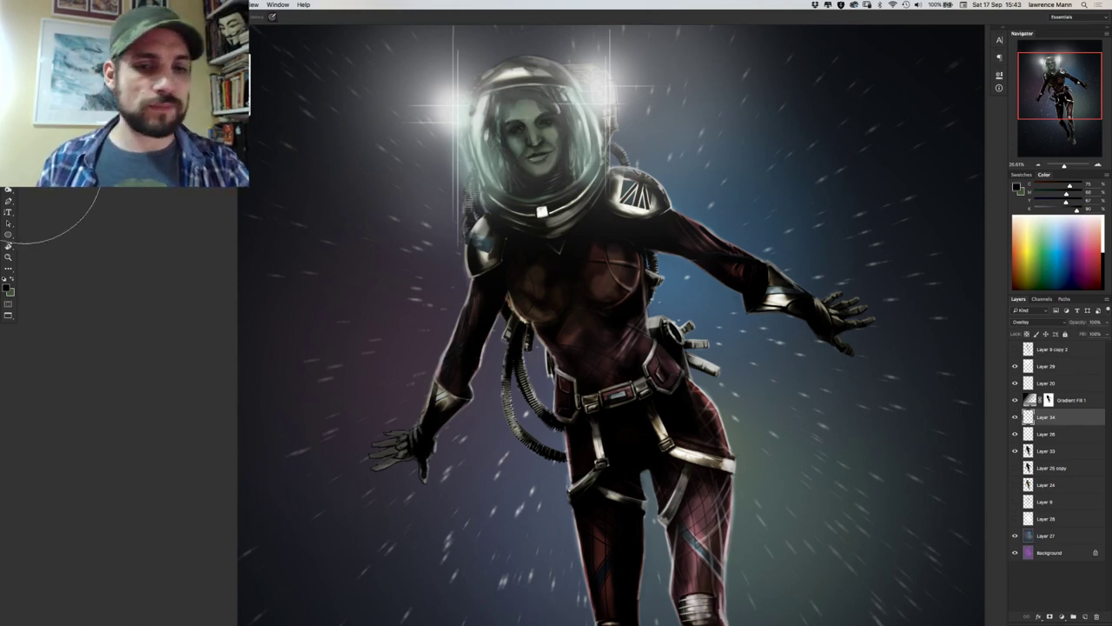
Reduce the very large soft eraser to a small size, keeping its hardness at 0%.
{"action": "right_click", "coordinate": [561, 201]}
{"action": "left_click", "coordinate": [594, 208]}
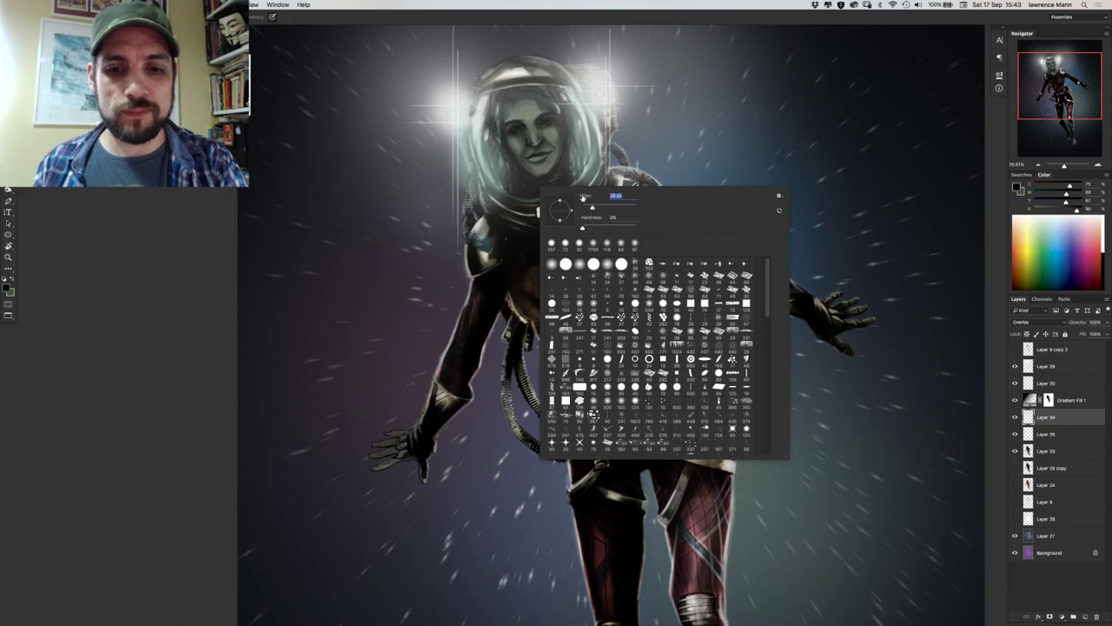
{"action": "key", "text": "Return"}
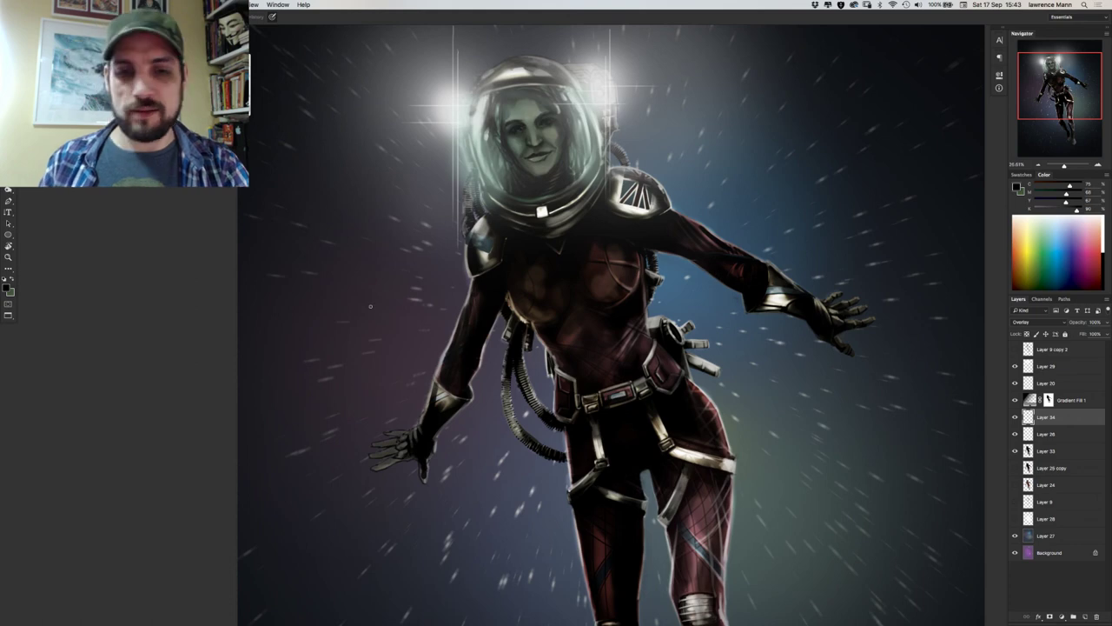
Merge Layer 34, the layer directly below it and Layer 33 into one layer, after checking the middle layer's effect.
{"action": "scroll", "coordinate": [370, 305], "scroll_direction": "down", "scroll_amount": 3}
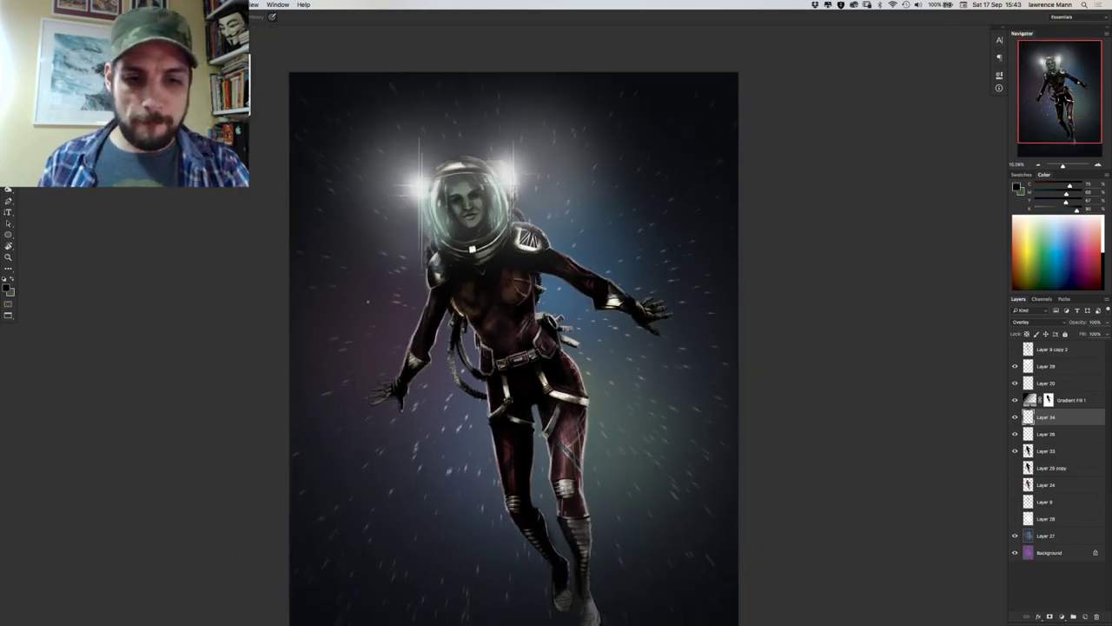
{"action": "left_click", "coordinate": [1044, 452], "text": "shift"}
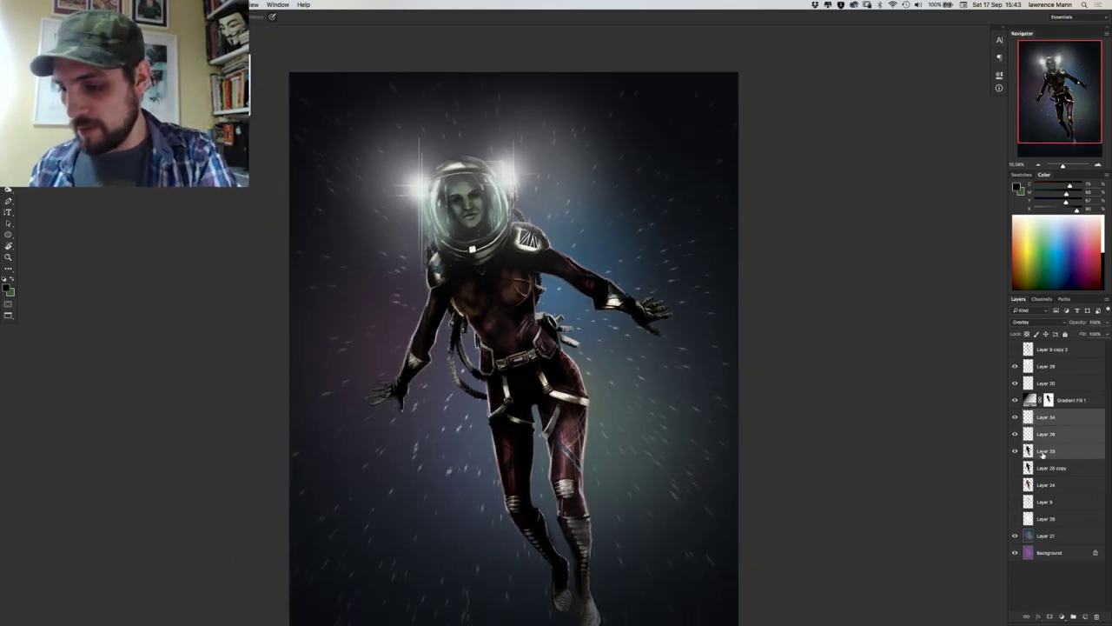
{"action": "left_click", "coordinate": [1015, 433]}
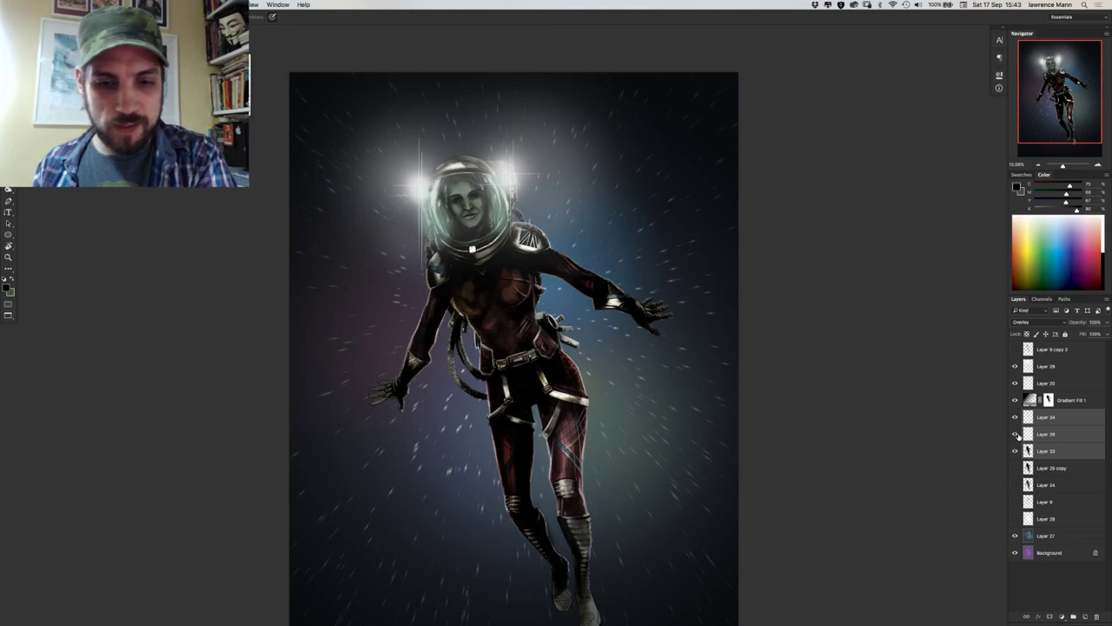
{"action": "left_click", "coordinate": [1015, 434]}
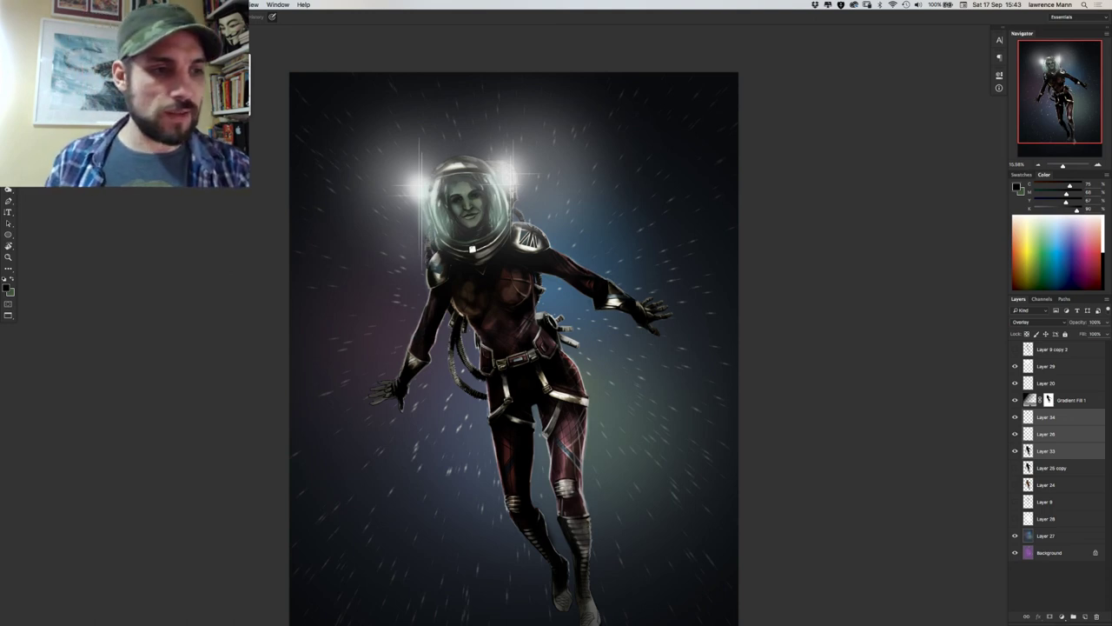
{"action": "key", "text": "super+e"}
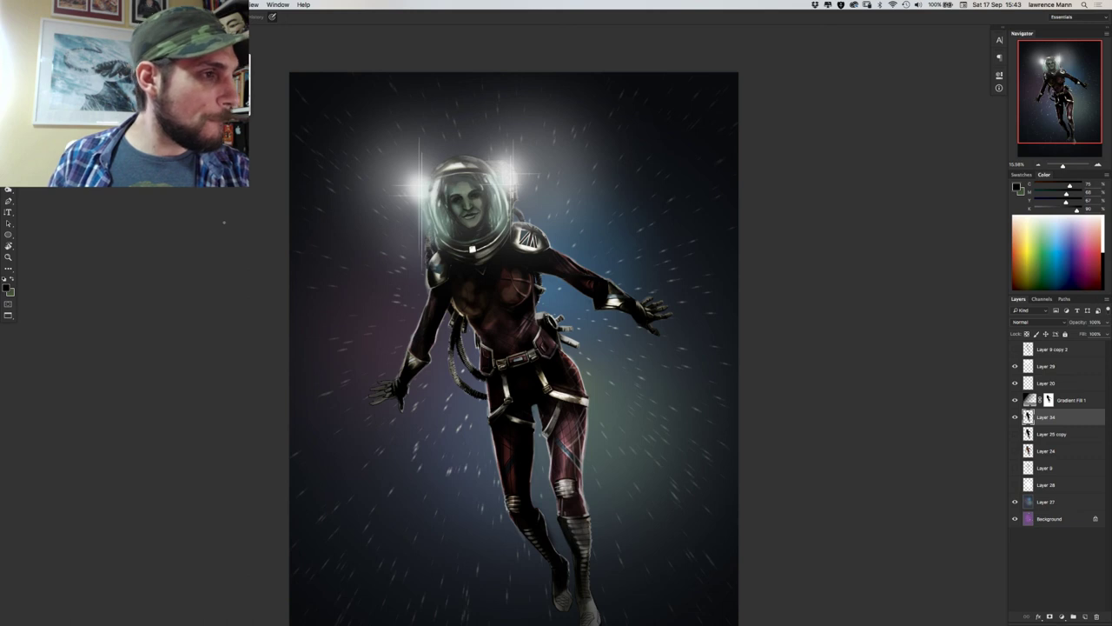
Add a Solid Color fill layer in fully saturated light blue above the topmost visible layer, below Layer 9 copy 2.
{"action": "left_click_drag", "start_coordinate": [226, 227], "coordinate": [240, 189]}
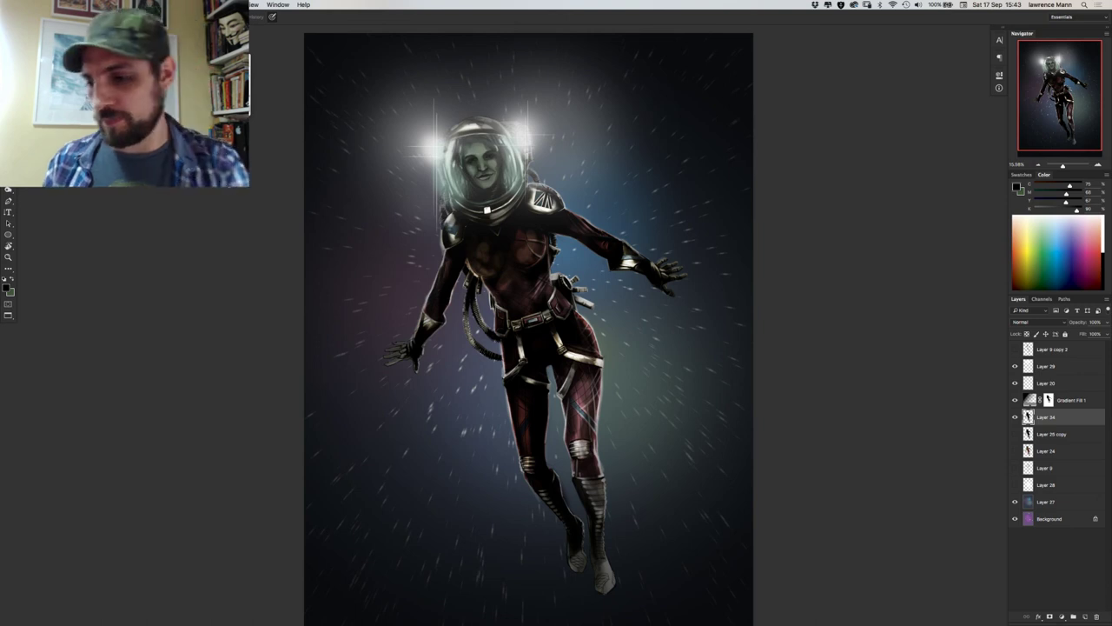
{"action": "left_click", "coordinate": [1052, 366]}
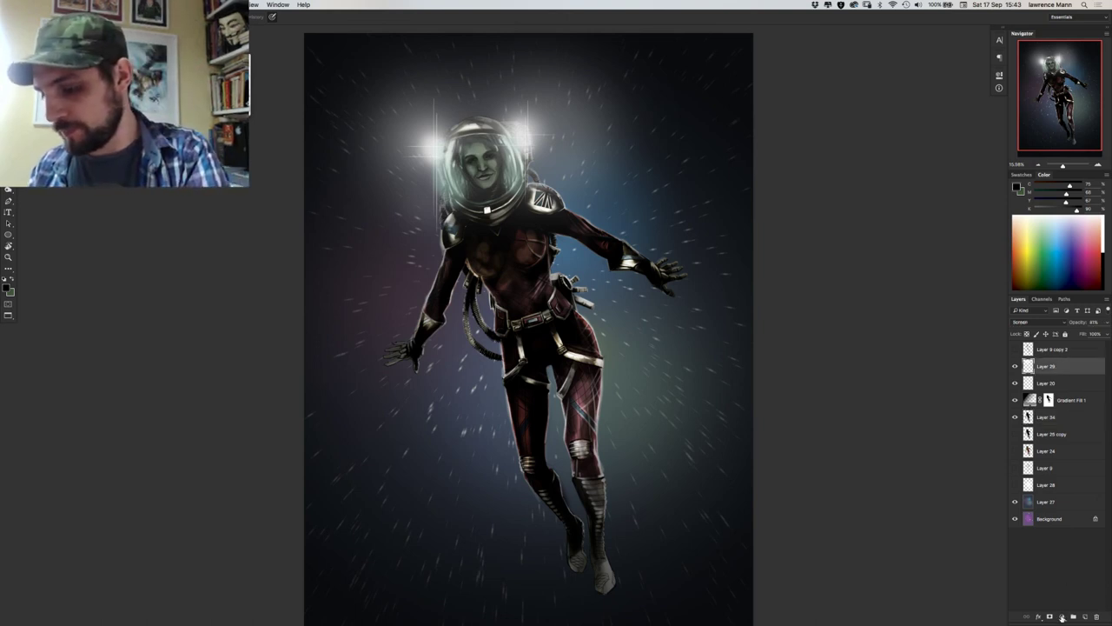
{"action": "left_click", "coordinate": [1061, 616]}
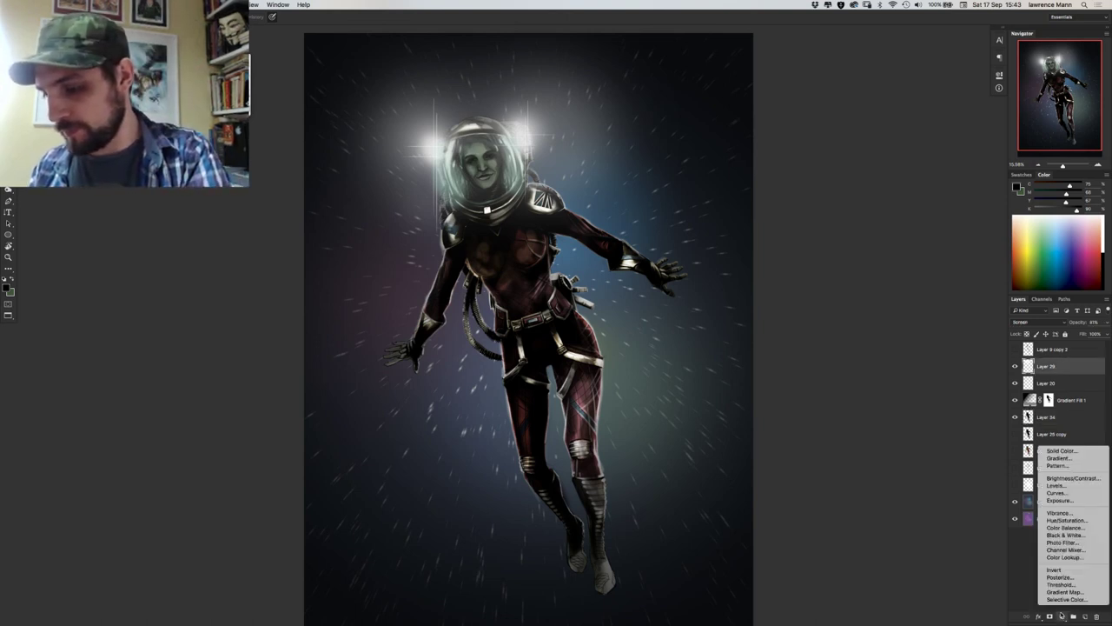
{"action": "left_click", "coordinate": [1048, 450]}
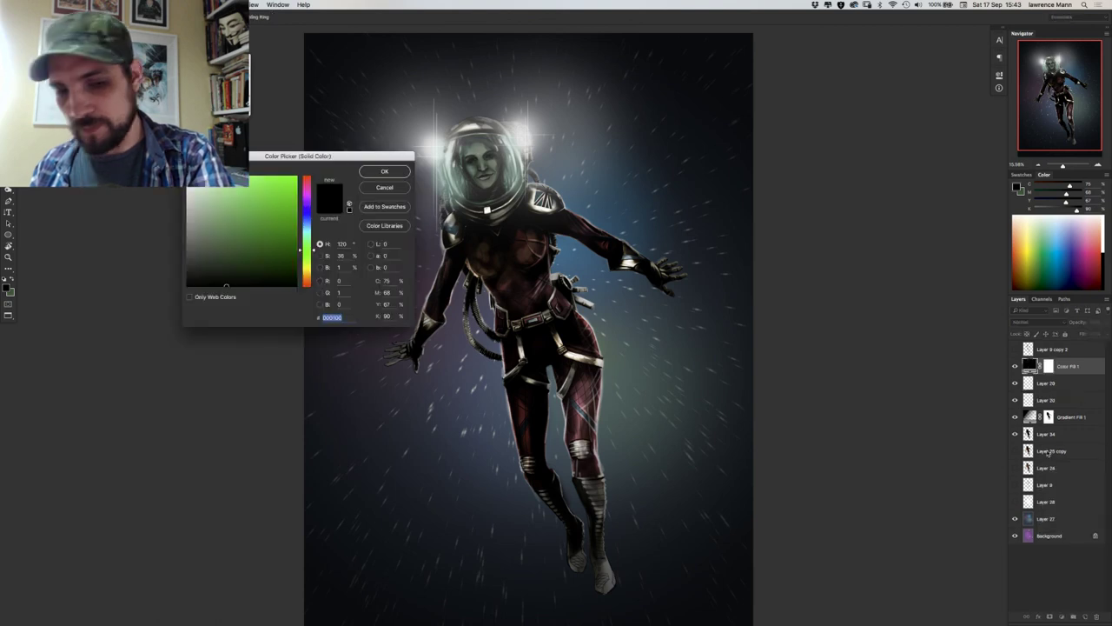
{"action": "left_click_drag", "start_coordinate": [256, 180], "coordinate": [297, 177]}
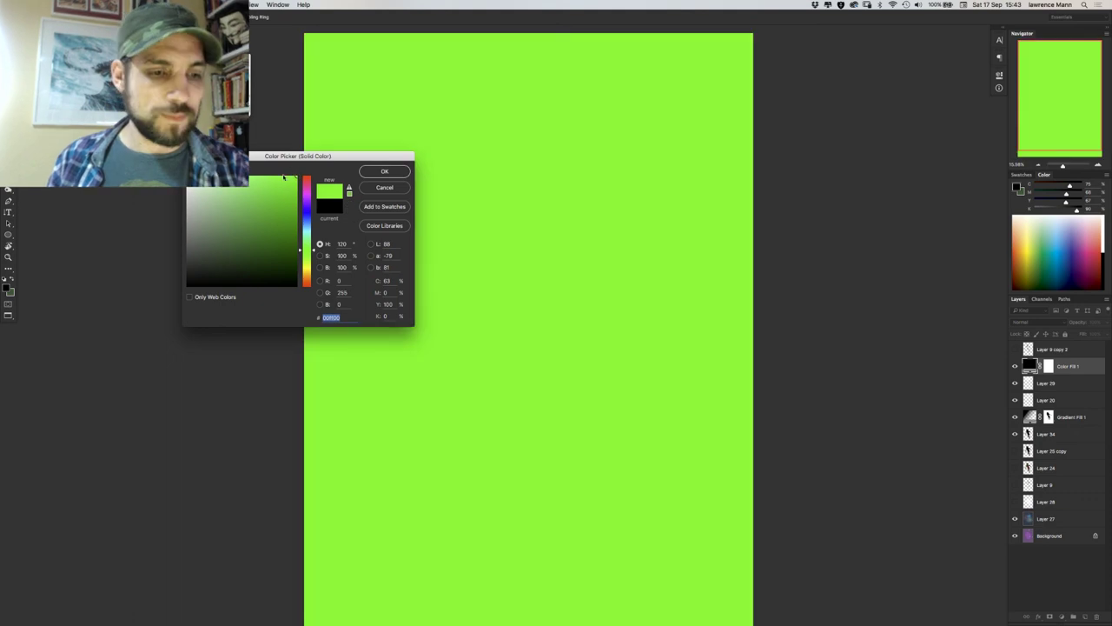
{"action": "left_click", "coordinate": [306, 225]}
{"action": "left_click", "coordinate": [307, 219]}
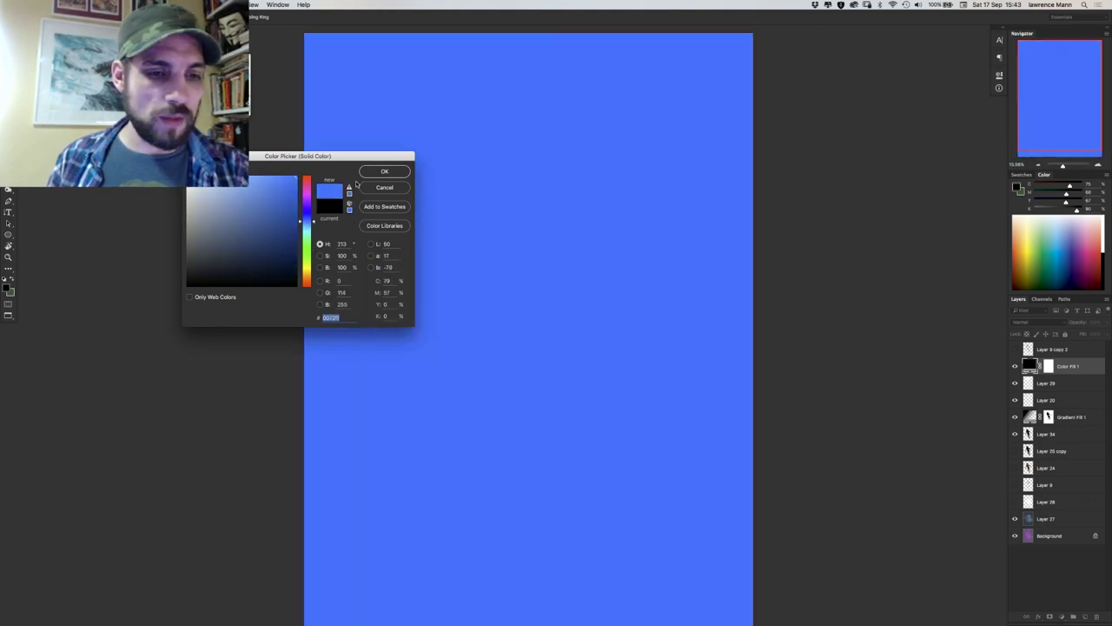
{"action": "left_click", "coordinate": [307, 225]}
{"action": "left_click", "coordinate": [385, 171]}
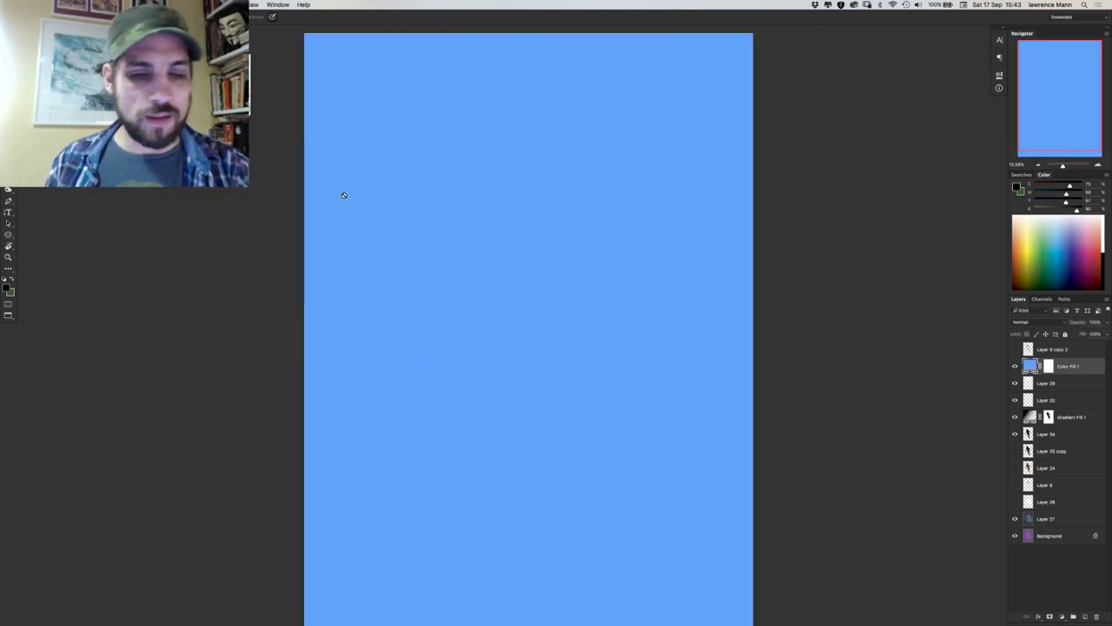
Try the blue fill layer in Screen, Color Dodge, Linear Dodge (Add) and Overlay blending modes.
{"action": "left_click", "coordinate": [1020, 322]}
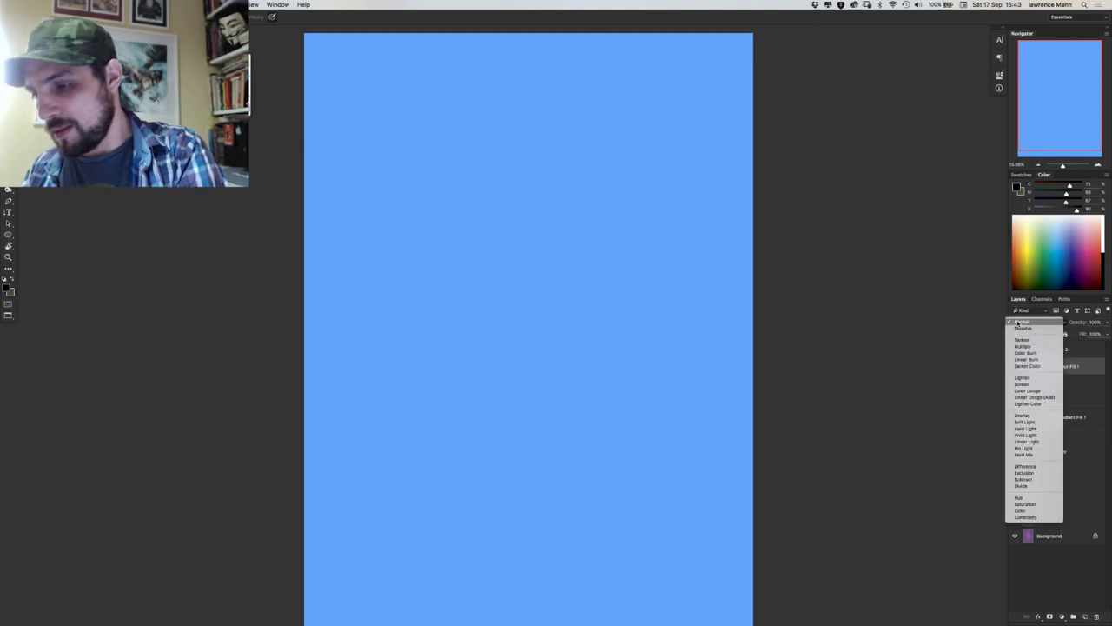
{"action": "left_click", "coordinate": [1022, 383]}
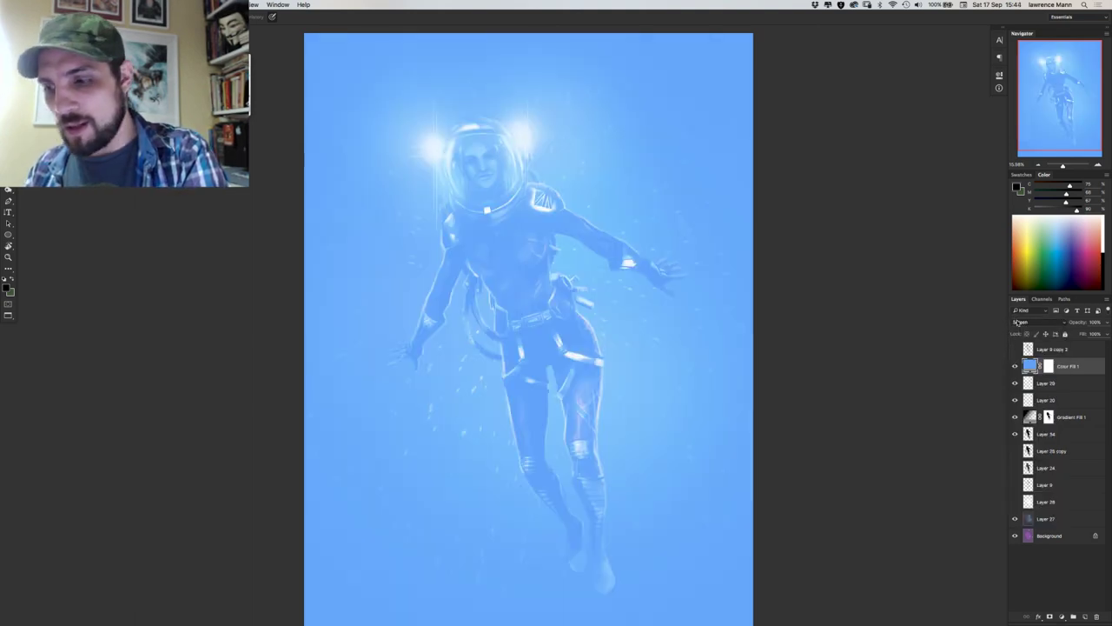
{"action": "left_click", "coordinate": [1018, 323]}
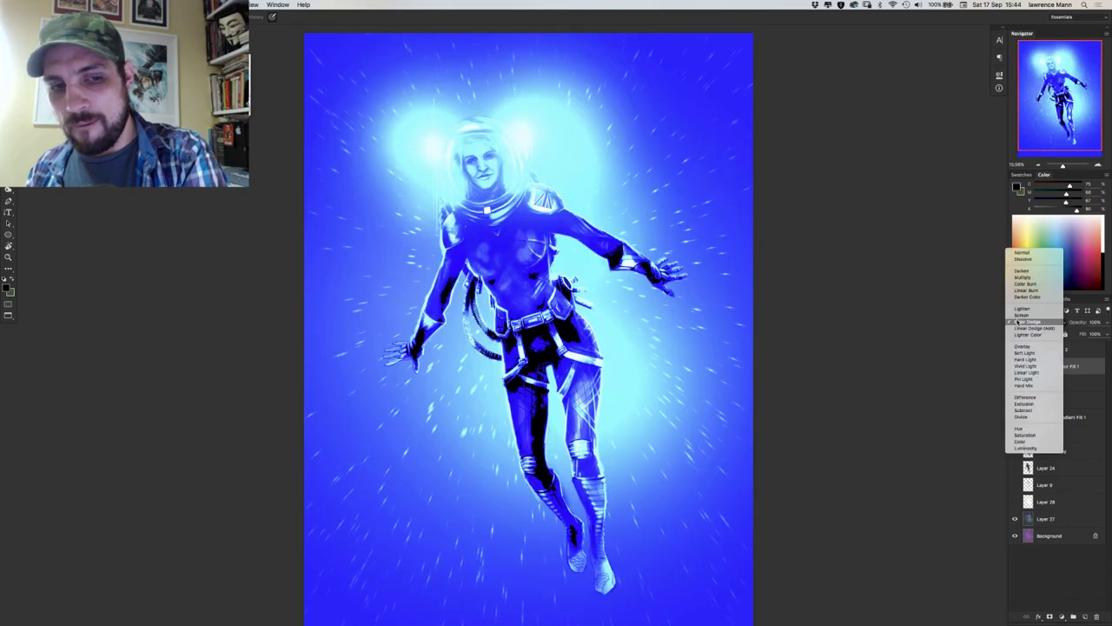
{"action": "left_click", "coordinate": [1020, 327]}
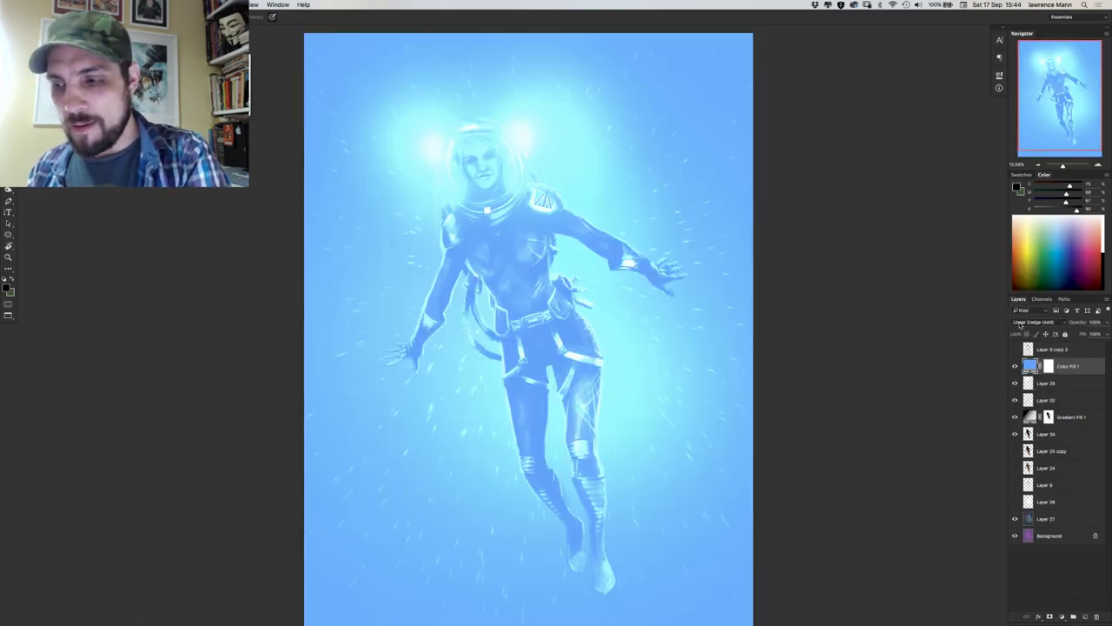
{"action": "left_click", "coordinate": [1019, 324]}
{"action": "left_click", "coordinate": [1020, 339]}
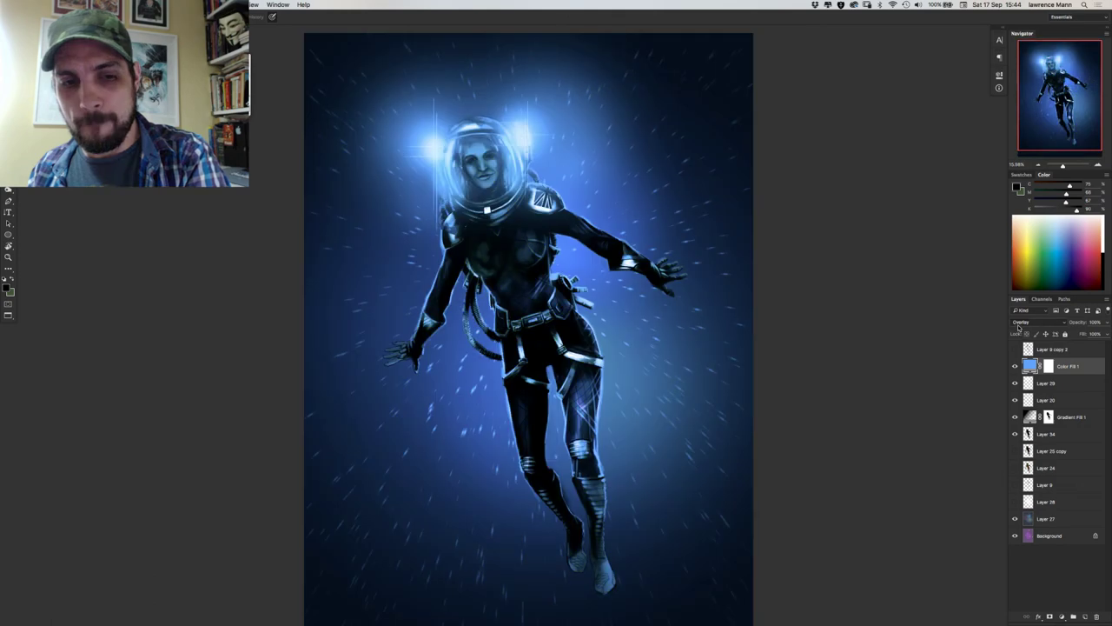
Try Soft Light, Hard Light, Vivid Light, Linear Light, Pin Light and Hard Mix blending on the blue fill.
{"action": "left_click", "coordinate": [1021, 322]}
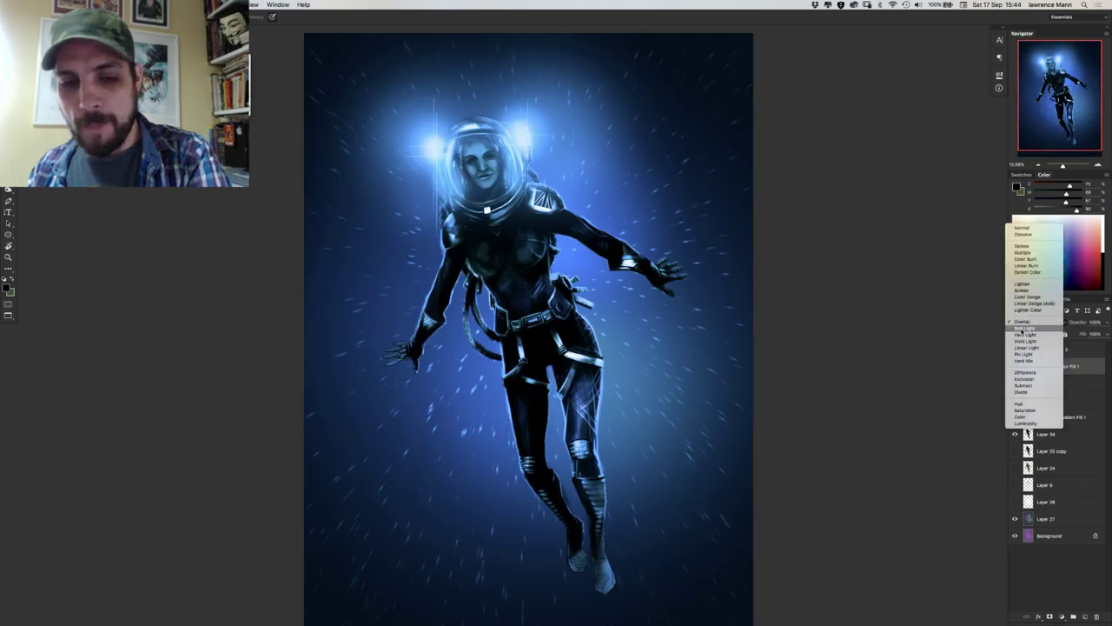
{"action": "left_click", "coordinate": [1023, 330]}
{"action": "left_click", "coordinate": [1022, 322]}
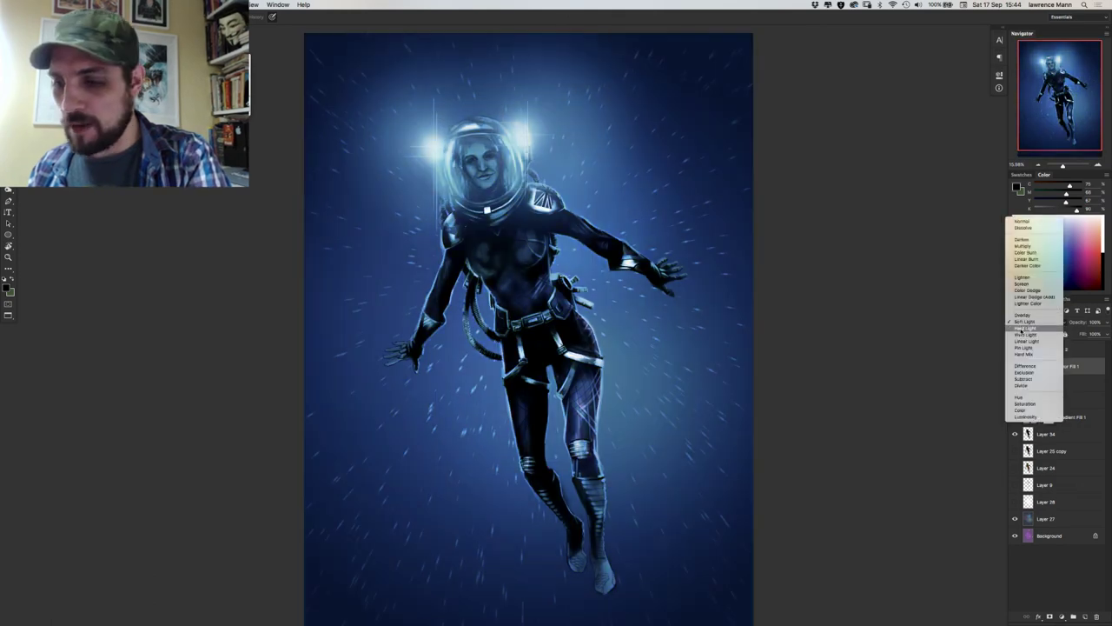
{"action": "left_click", "coordinate": [1023, 330]}
{"action": "left_click", "coordinate": [1020, 322]}
{"action": "left_click", "coordinate": [1022, 329]}
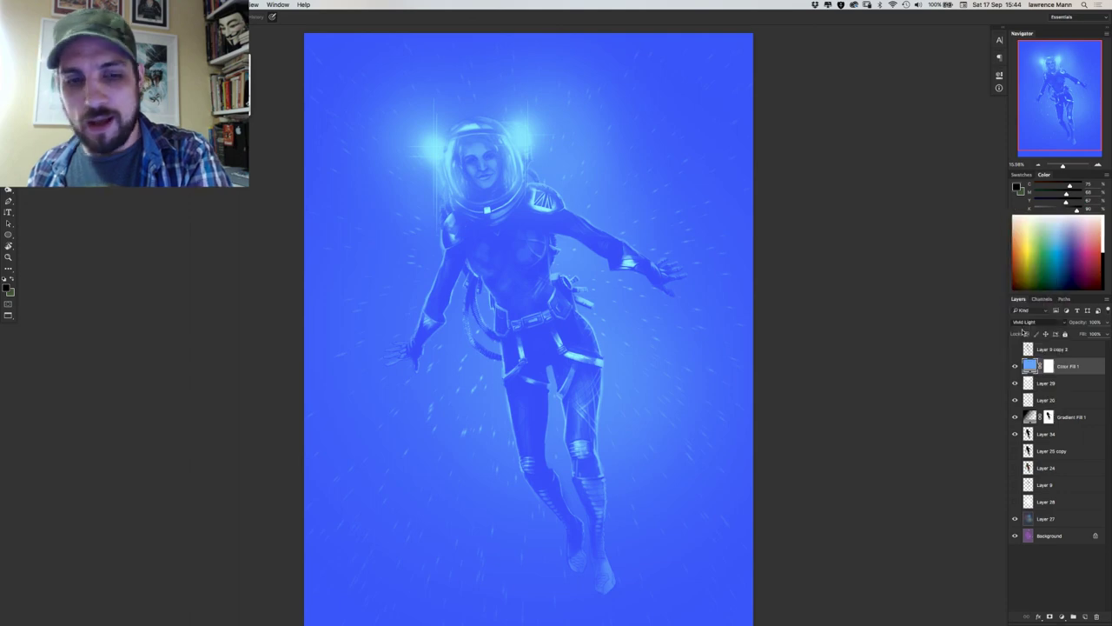
{"action": "left_click", "coordinate": [1022, 322]}
{"action": "left_click", "coordinate": [1023, 329]}
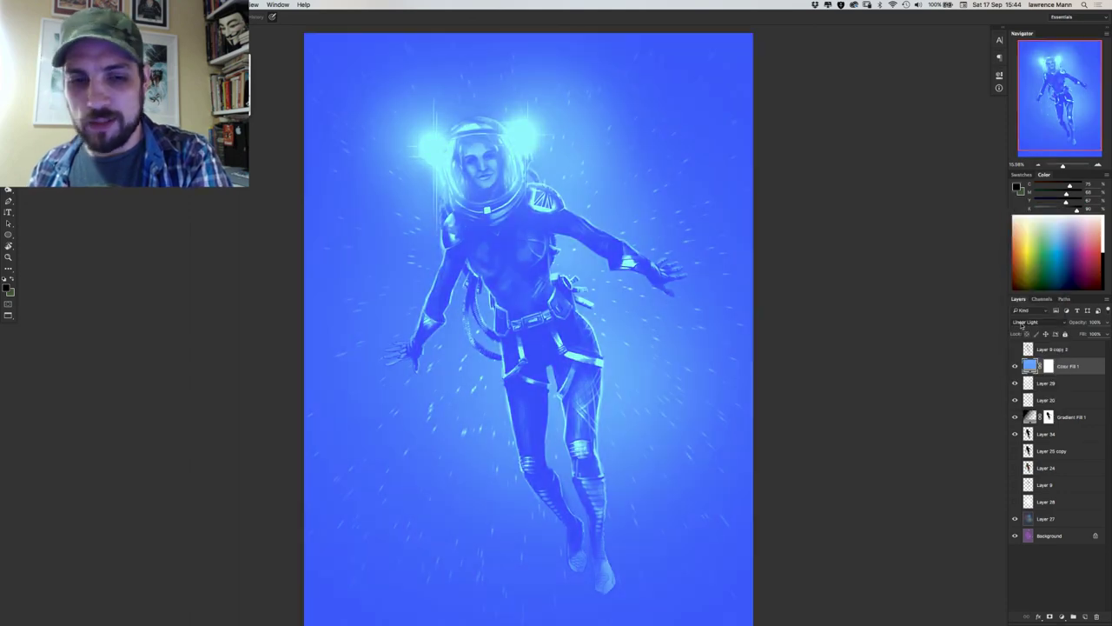
{"action": "left_click", "coordinate": [1022, 322]}
{"action": "left_click", "coordinate": [1025, 329]}
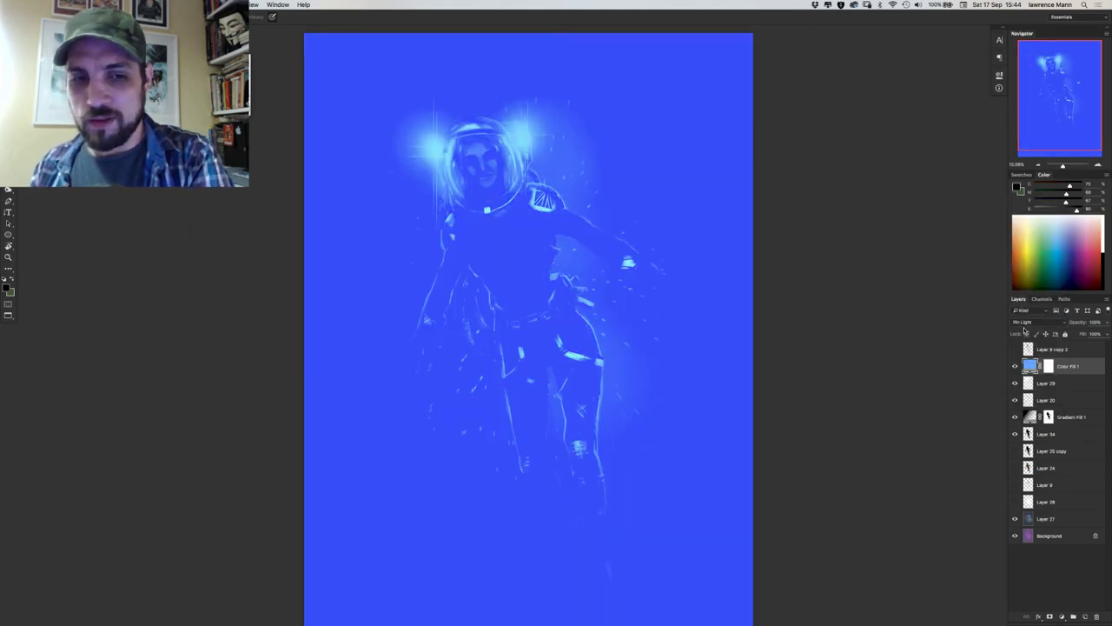
{"action": "left_click", "coordinate": [1022, 323]}
{"action": "left_click", "coordinate": [1024, 328]}
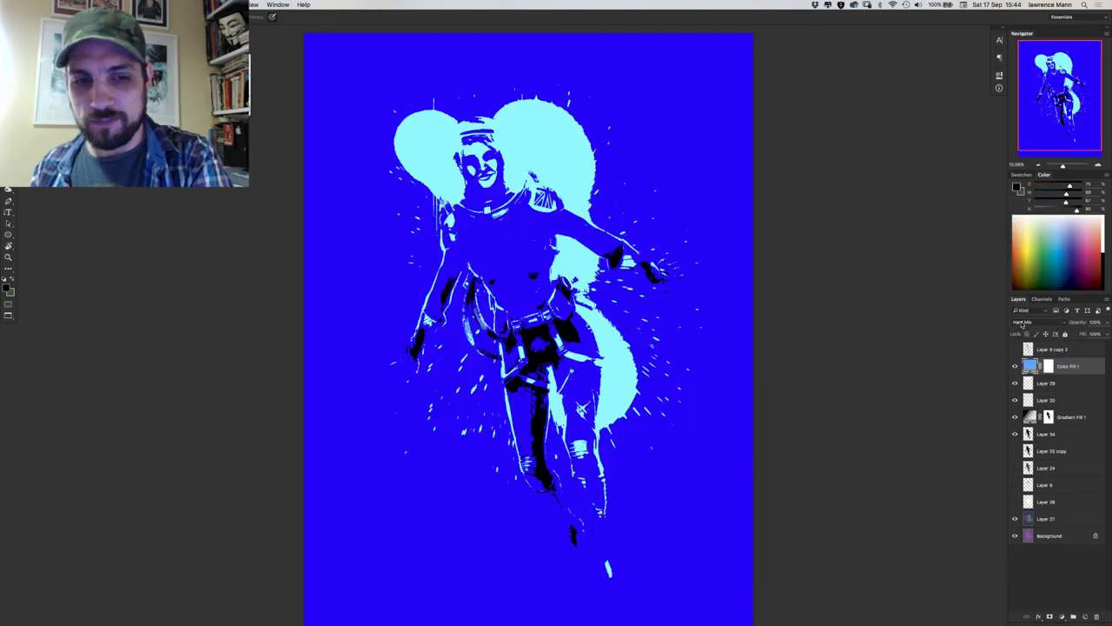
Test the blue fill layer with the Difference, Exclusion, Subtract and Divide blending modes.
{"action": "left_click", "coordinate": [1022, 323]}
{"action": "left_click", "coordinate": [1025, 329]}
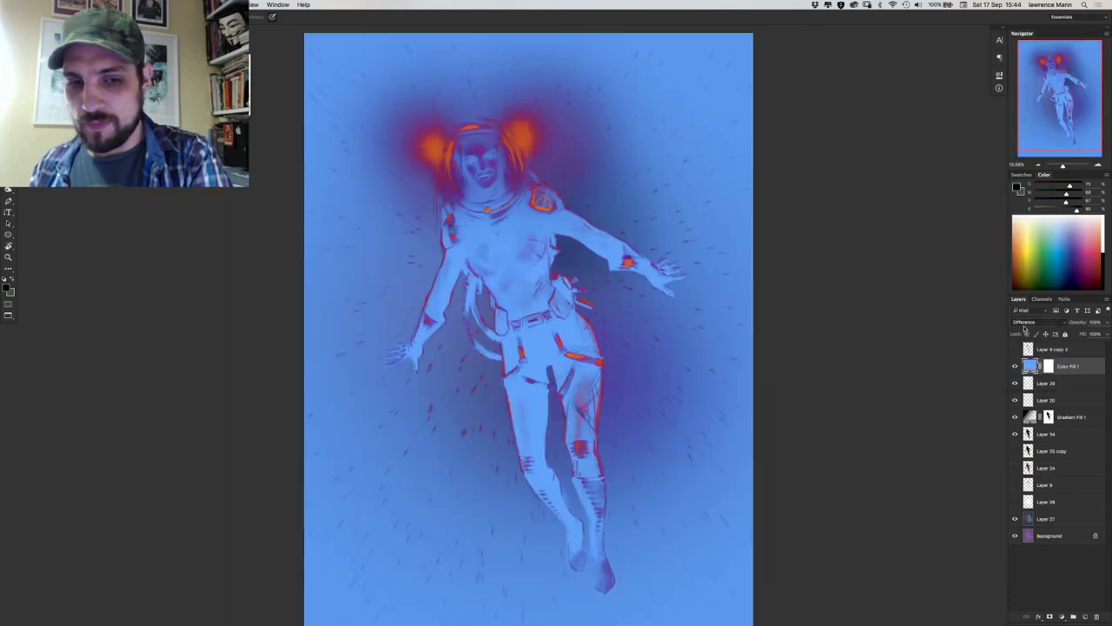
{"action": "left_click", "coordinate": [1023, 323]}
{"action": "left_click", "coordinate": [1023, 328]}
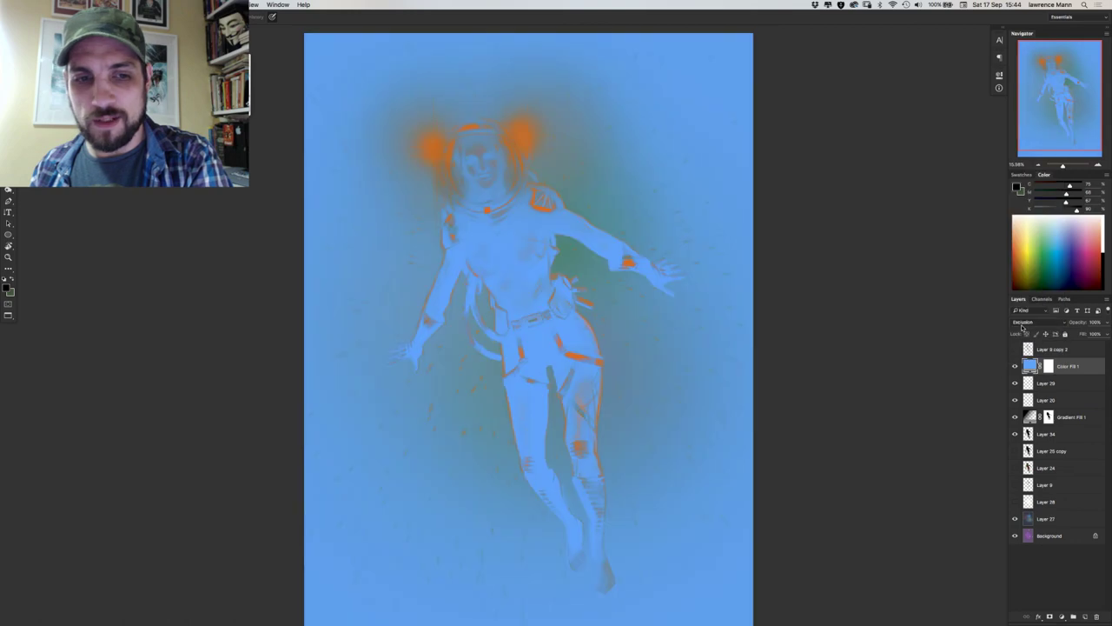
{"action": "left_click", "coordinate": [1022, 323]}
{"action": "left_click", "coordinate": [1023, 329]}
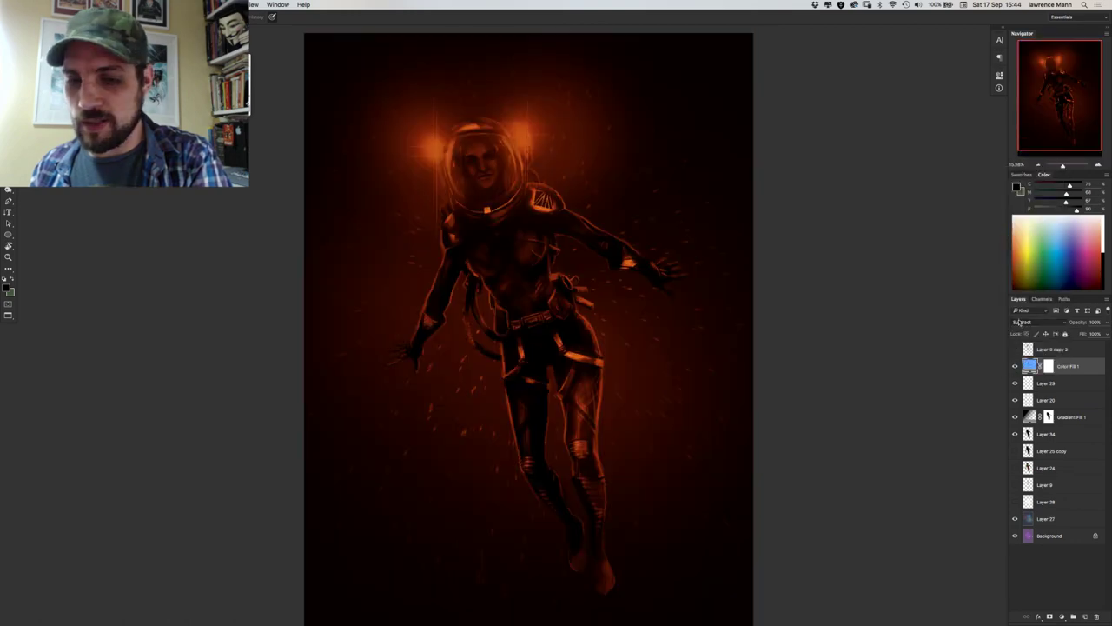
{"action": "left_click", "coordinate": [1021, 322]}
{"action": "left_click", "coordinate": [1024, 322]}
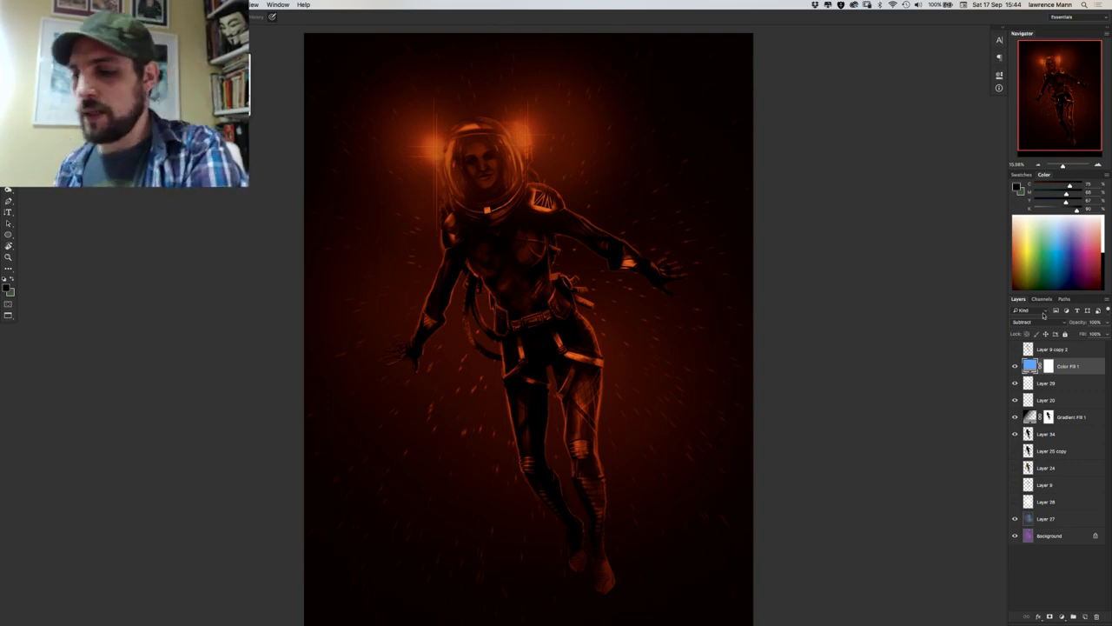
{"action": "left_click", "coordinate": [1026, 323]}
{"action": "left_click", "coordinate": [1028, 328]}
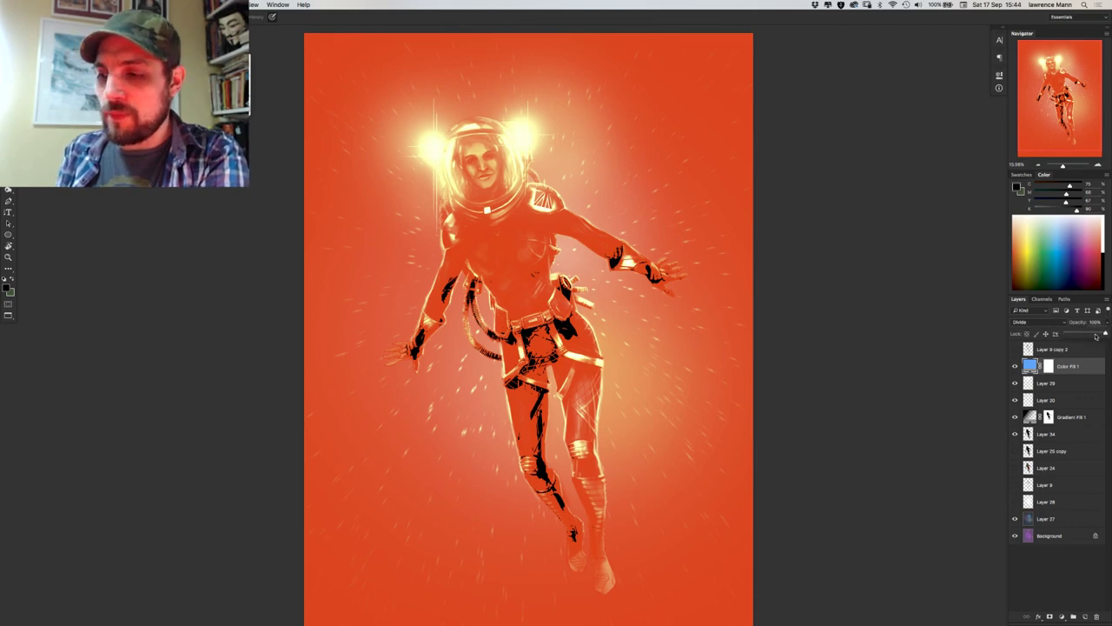
Lower Color Fill 1's opacity to about 46% and switch its blending mode to Subtract.
{"action": "left_click", "coordinate": [1088, 332]}
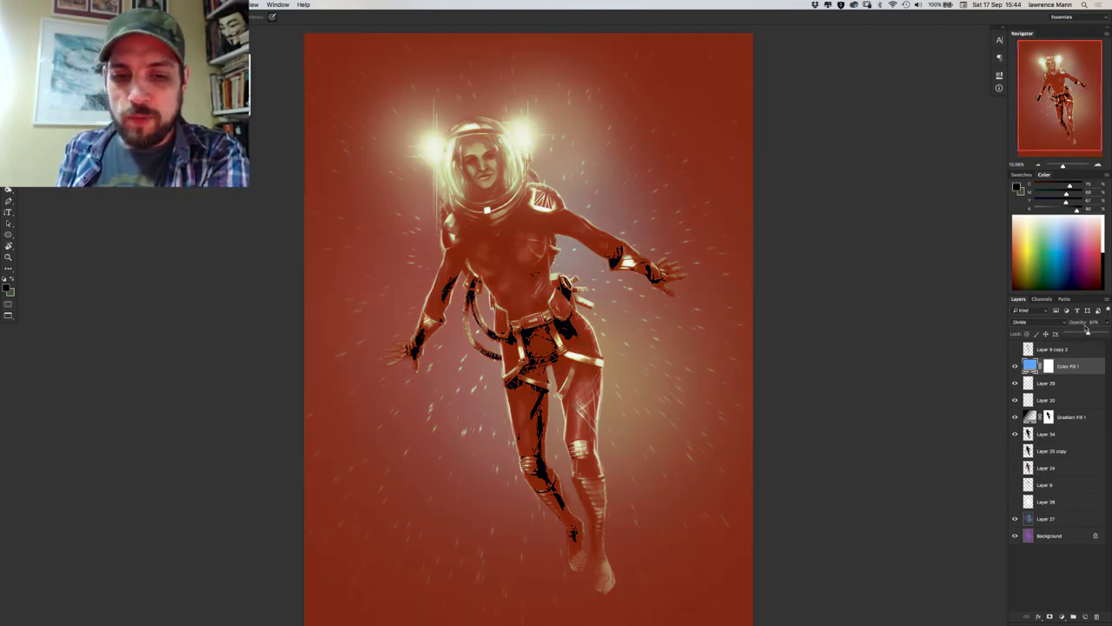
{"action": "left_click_drag", "start_coordinate": [1086, 330], "coordinate": [1086, 336]}
{"action": "left_click", "coordinate": [1060, 323]}
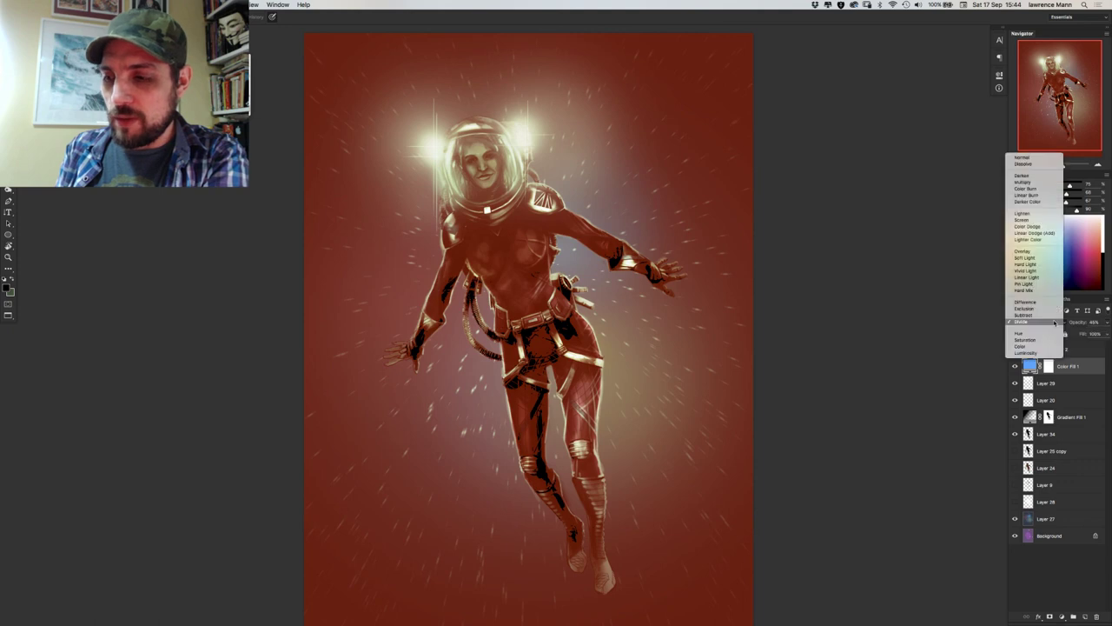
{"action": "left_click", "coordinate": [1052, 314]}
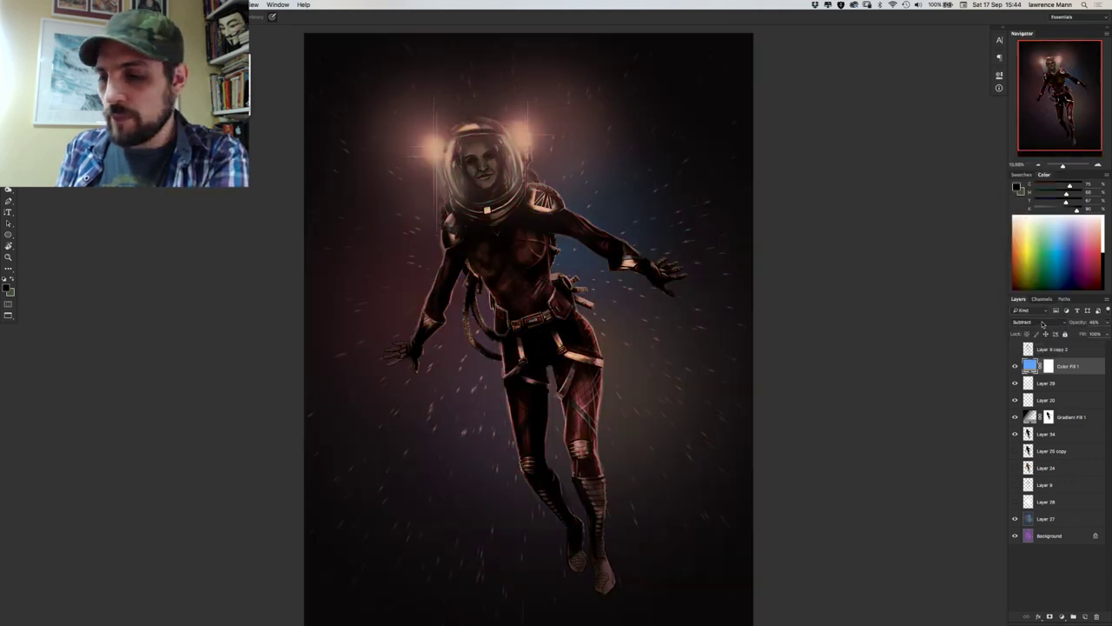
Compare Overlay and Soft Light on the reduced-opacity blue fill, and set its blending mode to Screen.
{"action": "left_click", "coordinate": [1056, 323]}
{"action": "left_click", "coordinate": [1030, 258]}
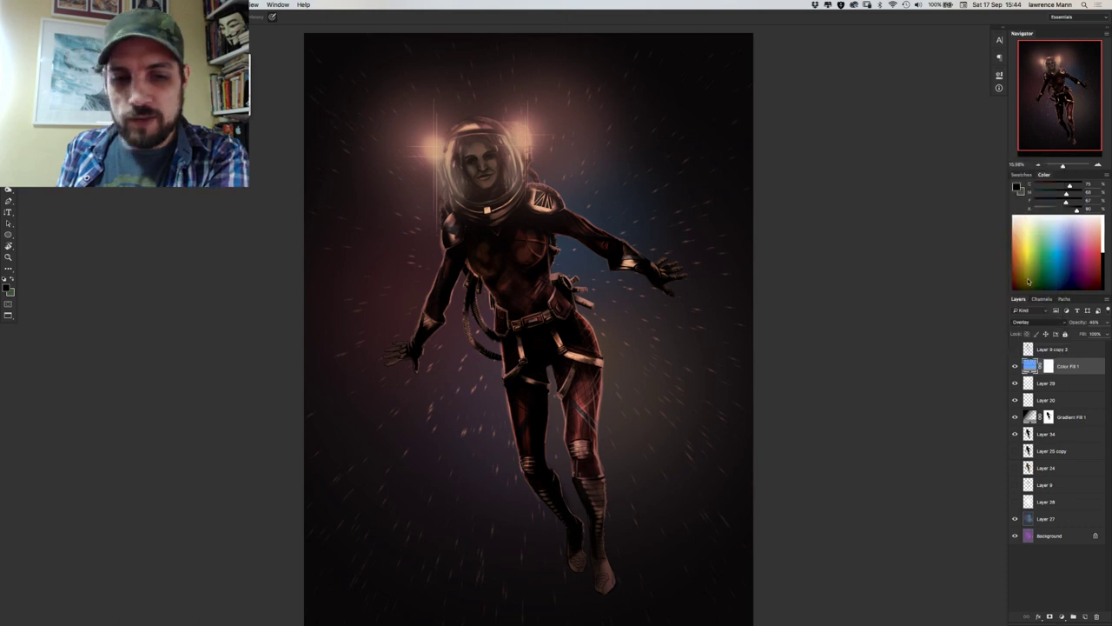
{"action": "left_click", "coordinate": [1039, 324]}
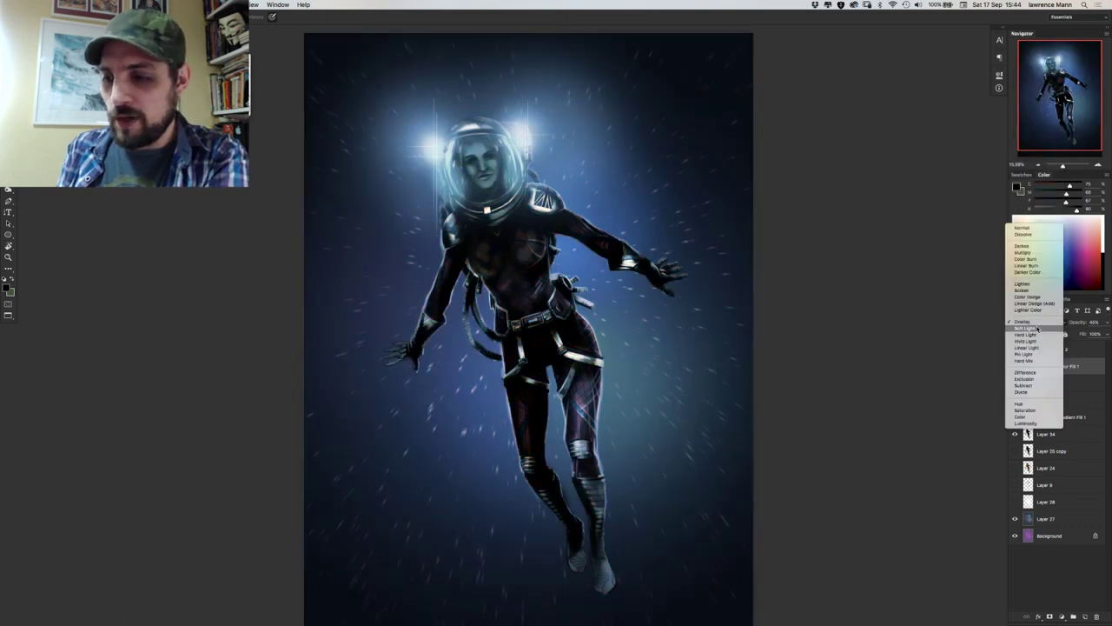
{"action": "left_click", "coordinate": [1038, 329]}
{"action": "left_click", "coordinate": [1035, 322]}
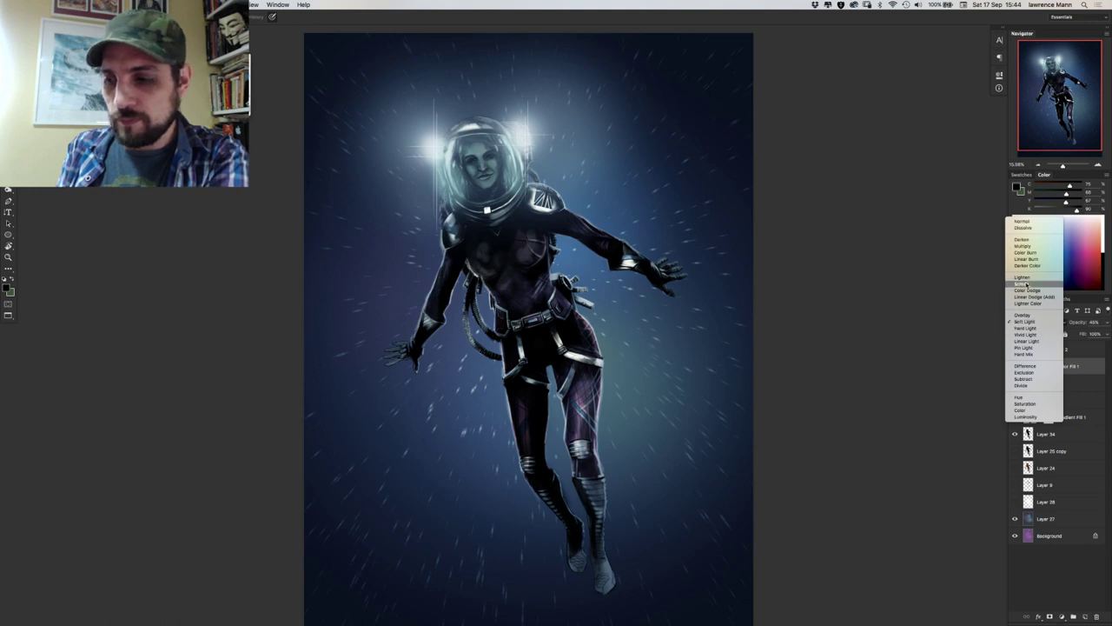
{"action": "left_click", "coordinate": [1025, 283]}
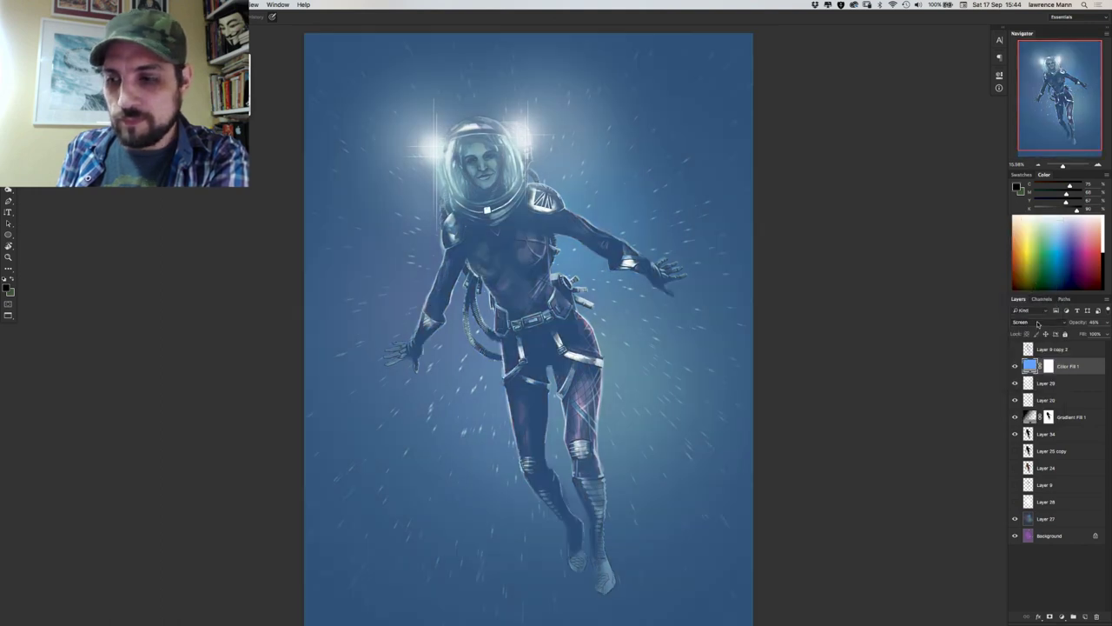
Try Color Burn, Linear Burn and Darker Color blending on the blue Color Fill 1 layer.
{"action": "left_click", "coordinate": [1036, 322]}
{"action": "left_click", "coordinate": [1031, 297]}
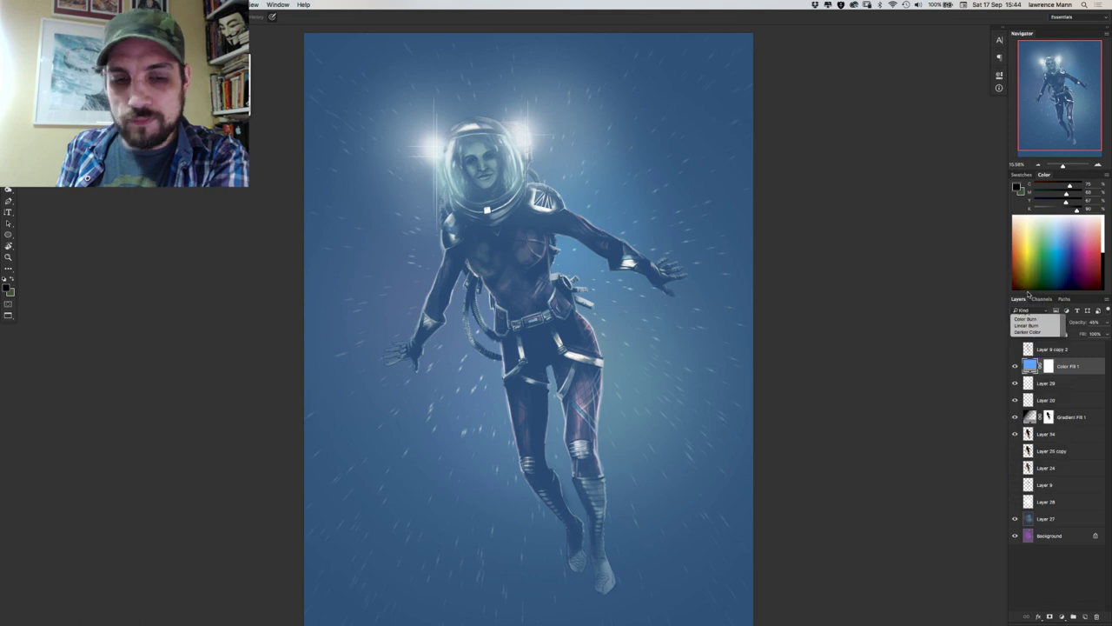
{"action": "left_click", "coordinate": [1036, 321]}
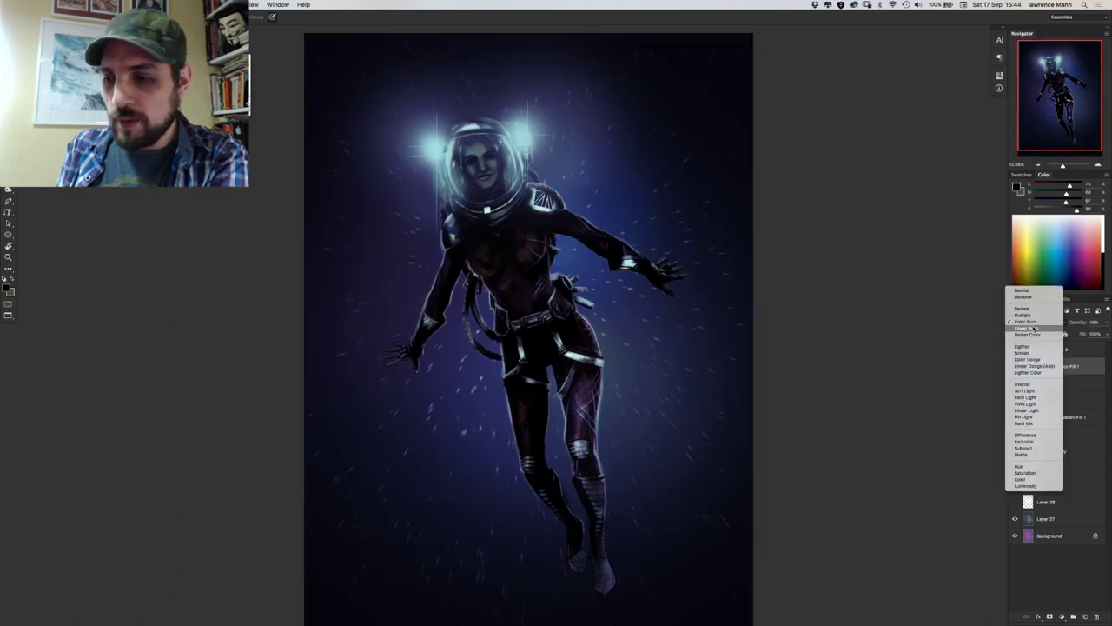
{"action": "left_click", "coordinate": [1030, 327]}
{"action": "left_click", "coordinate": [1034, 323]}
{"action": "left_click", "coordinate": [1033, 328]}
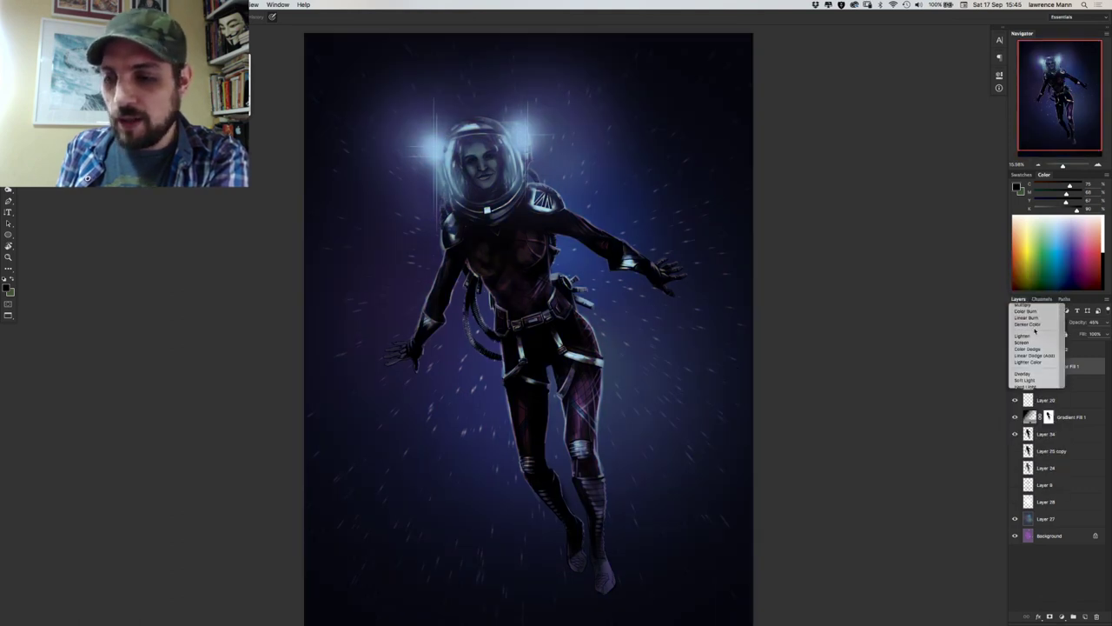
Test the blue fill with the Lighten, Screen, Color Dodge, Linear Dodge (Add) and Lighter Color blending modes.
{"action": "left_click", "coordinate": [1034, 322]}
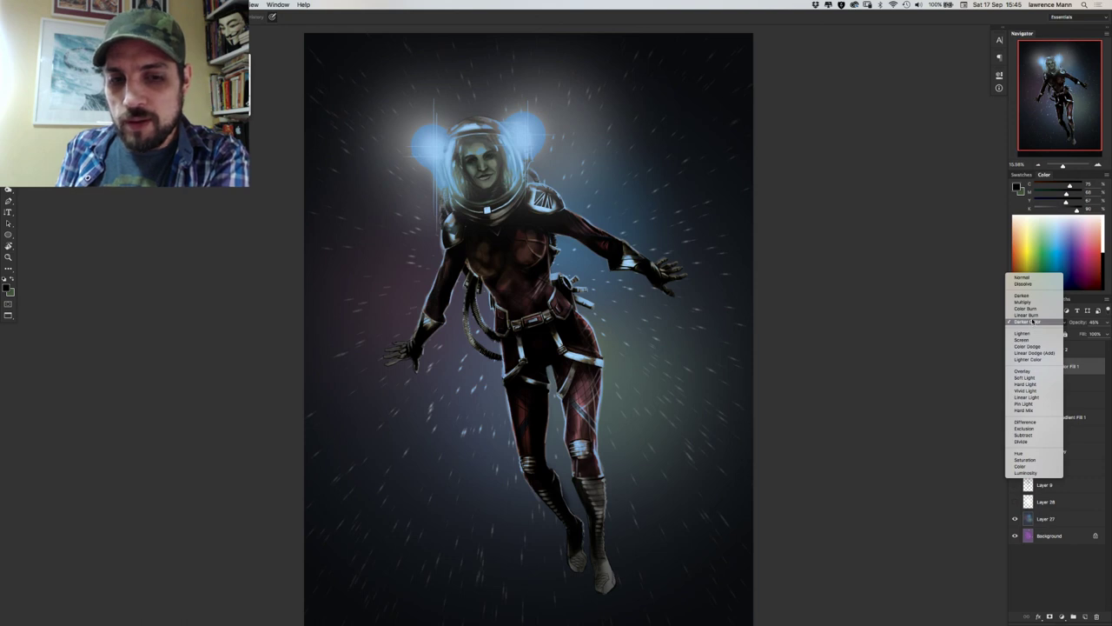
{"action": "left_click", "coordinate": [1034, 332]}
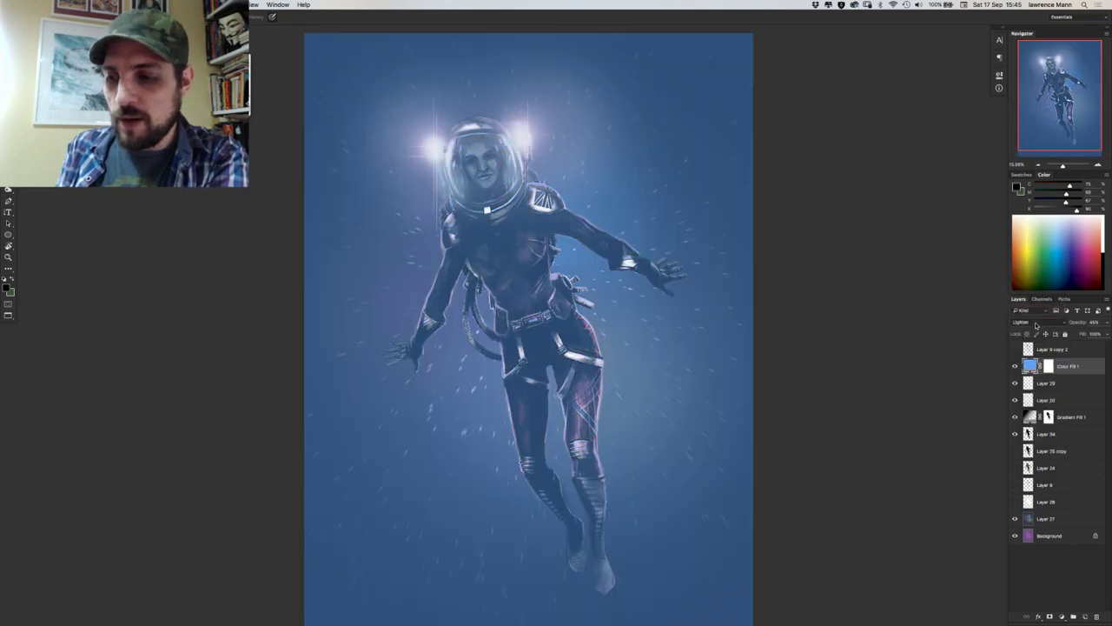
{"action": "left_click", "coordinate": [1035, 323]}
{"action": "left_click", "coordinate": [1037, 328]}
{"action": "left_click", "coordinate": [1034, 322]}
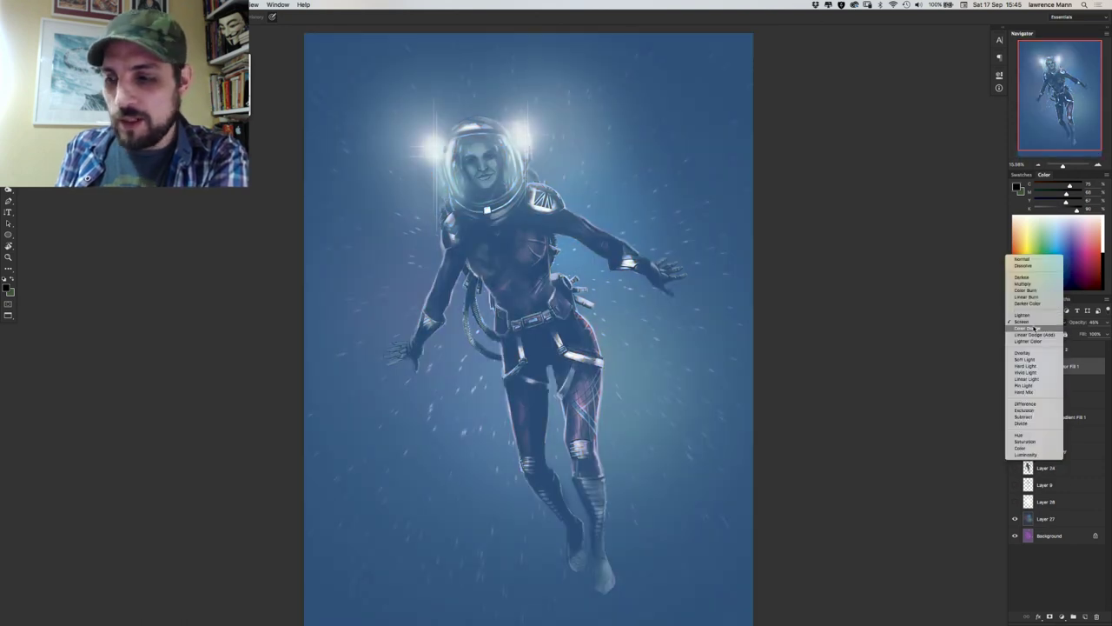
{"action": "left_click", "coordinate": [1034, 328]}
{"action": "left_click", "coordinate": [1034, 322]}
{"action": "left_click", "coordinate": [1034, 328]}
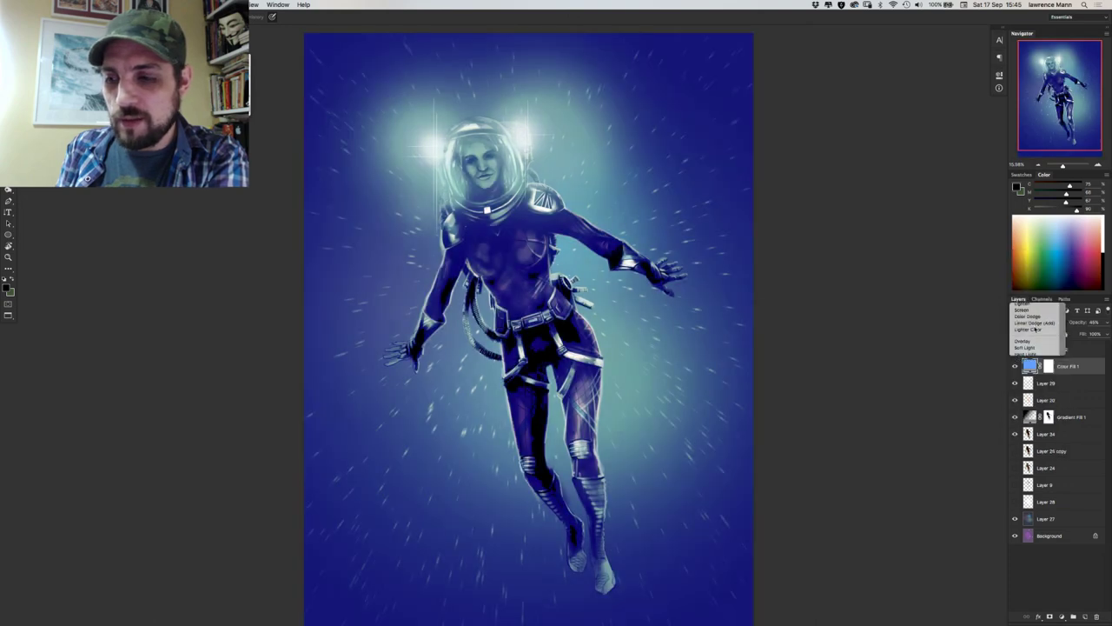
{"action": "left_click", "coordinate": [1033, 323]}
{"action": "left_click", "coordinate": [1034, 329]}
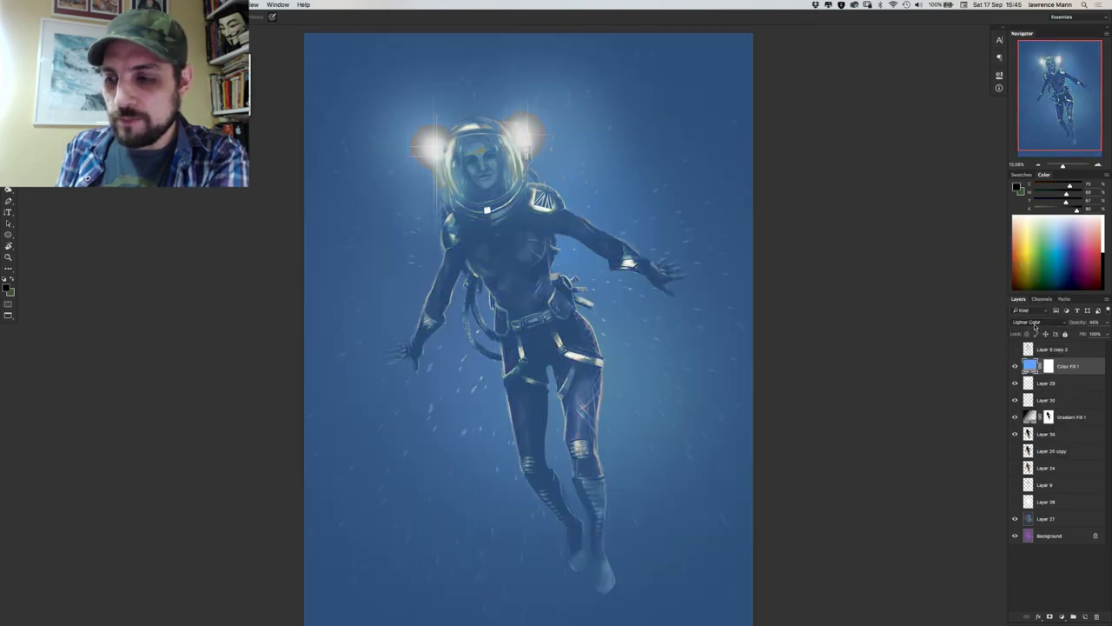
Compare Overlay, Soft Light, Hard Light and Vivid Light blending on the blue fill layer.
{"action": "left_click", "coordinate": [1034, 322]}
{"action": "left_click", "coordinate": [1032, 324]}
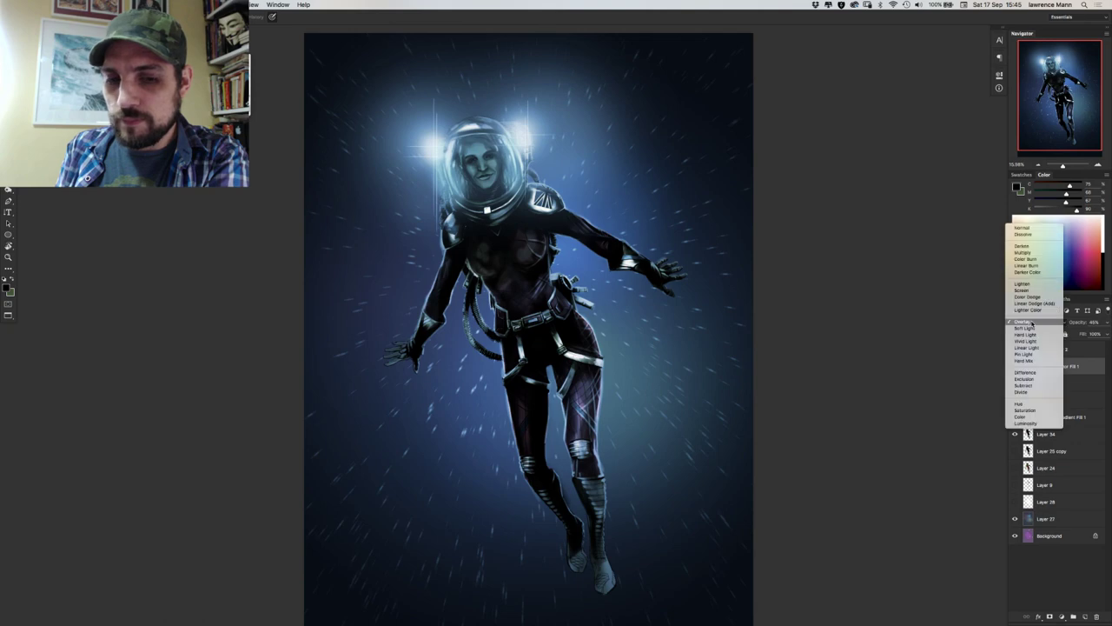
{"action": "left_click", "coordinate": [1033, 328]}
{"action": "left_click", "coordinate": [1033, 322]}
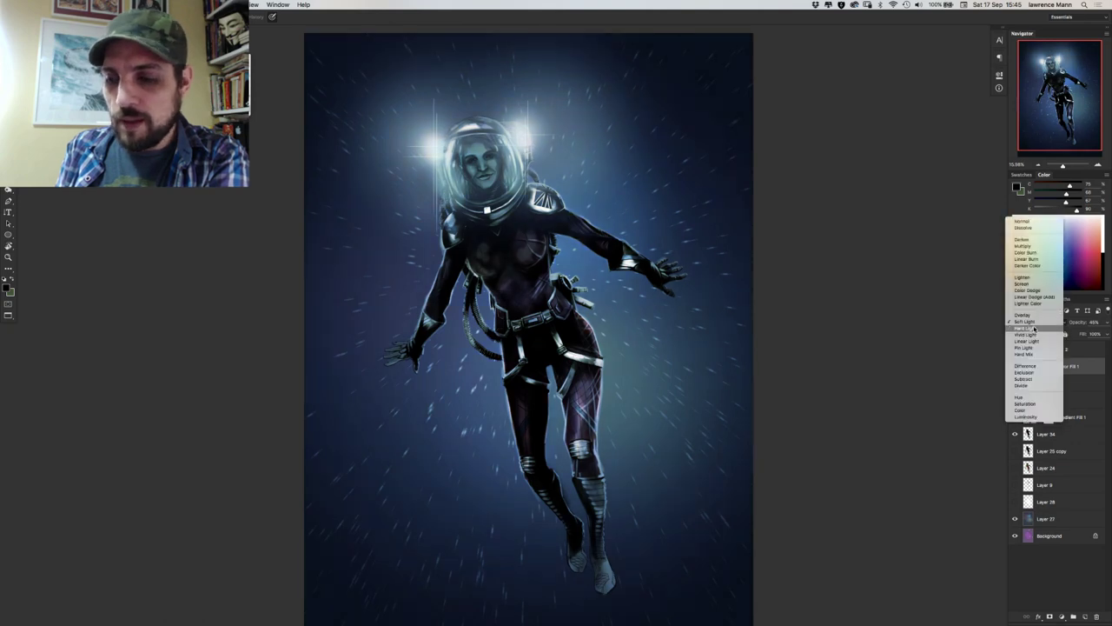
{"action": "left_click", "coordinate": [1033, 327]}
{"action": "left_click", "coordinate": [1032, 323]}
{"action": "left_click", "coordinate": [1034, 328]}
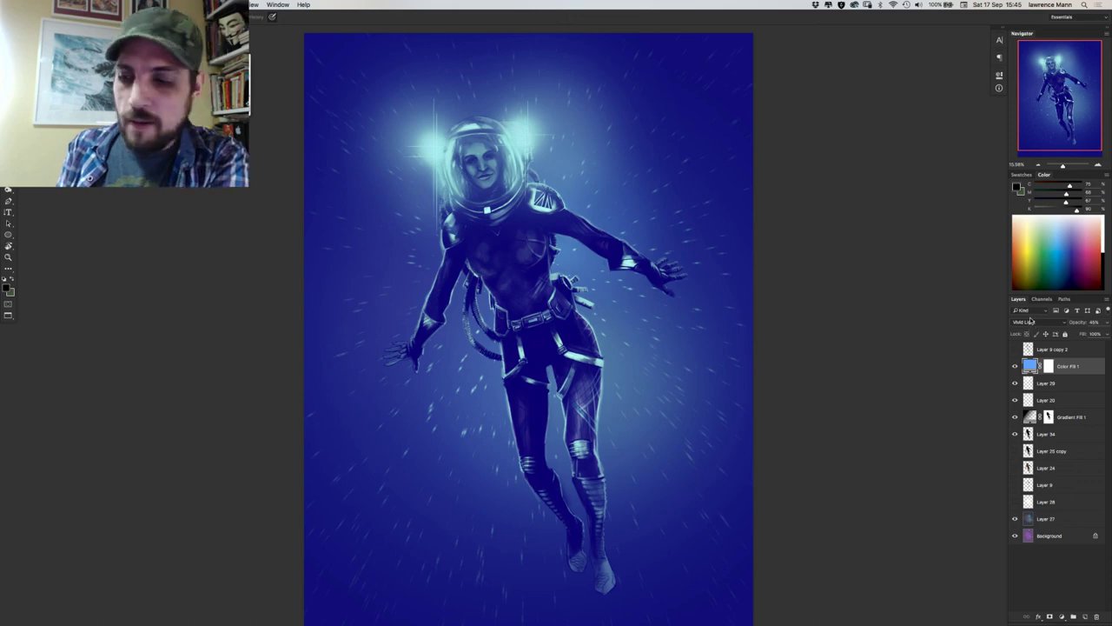
Try the Linear Light, Pin Light and Hard Mix blending modes on Color Fill 1.
{"action": "left_click", "coordinate": [1031, 322]}
{"action": "left_click", "coordinate": [1032, 327]}
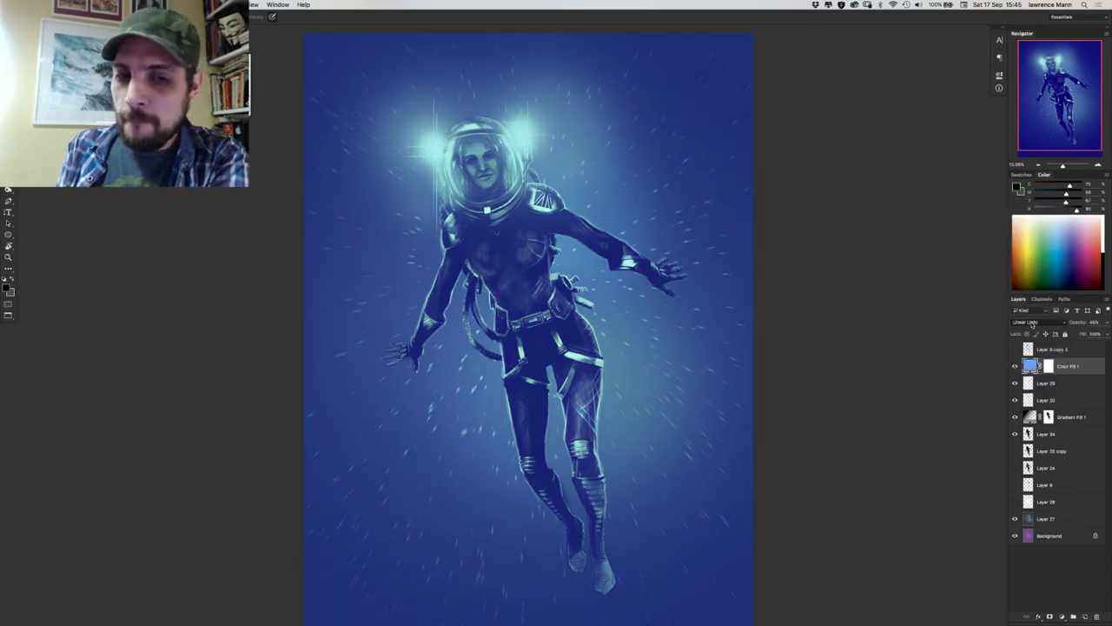
{"action": "left_click", "coordinate": [1032, 323]}
{"action": "left_click", "coordinate": [1033, 328]}
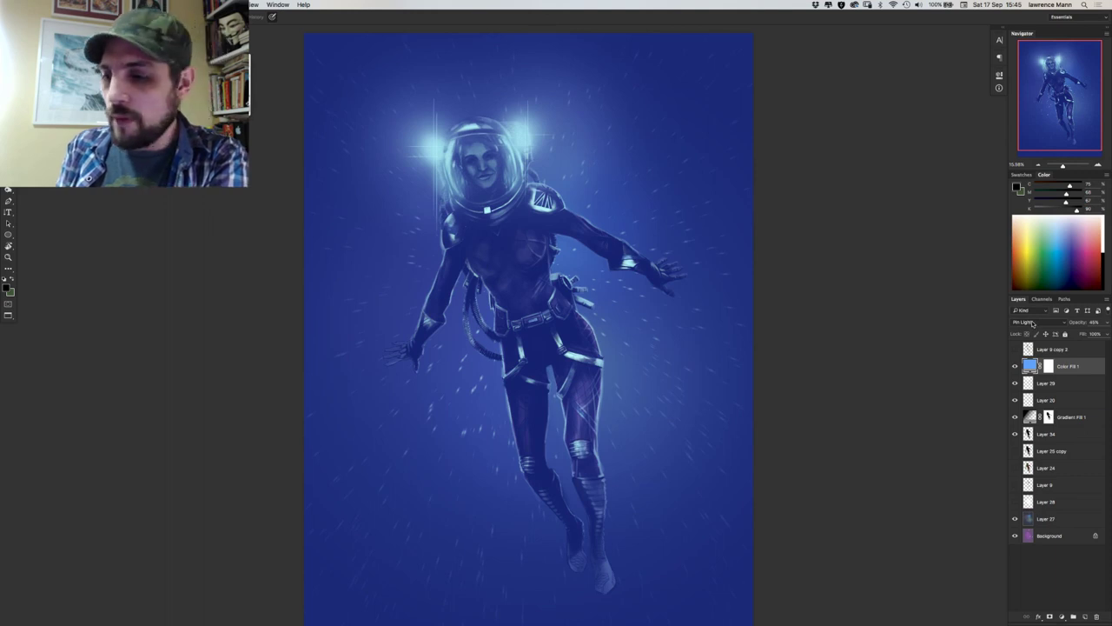
{"action": "left_click", "coordinate": [1032, 323]}
{"action": "left_click", "coordinate": [1032, 327]}
Compare Difference and Exclusion on the blue fill, and set its blending mode back to Difference.
{"action": "left_click", "coordinate": [1033, 323]}
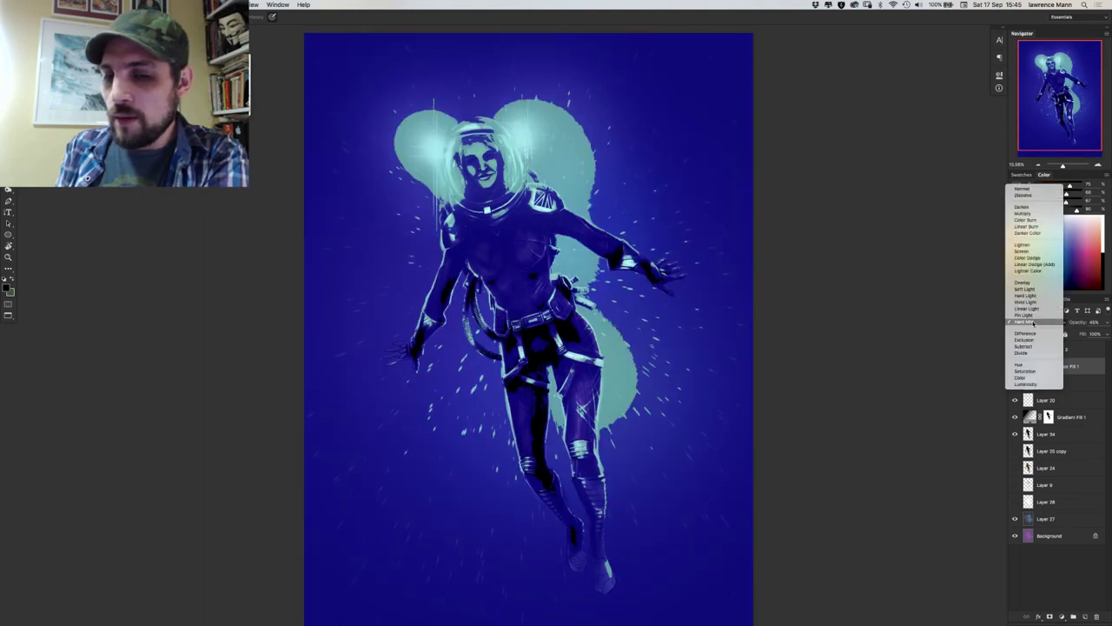
{"action": "left_click", "coordinate": [1034, 332]}
{"action": "left_click", "coordinate": [1034, 324]}
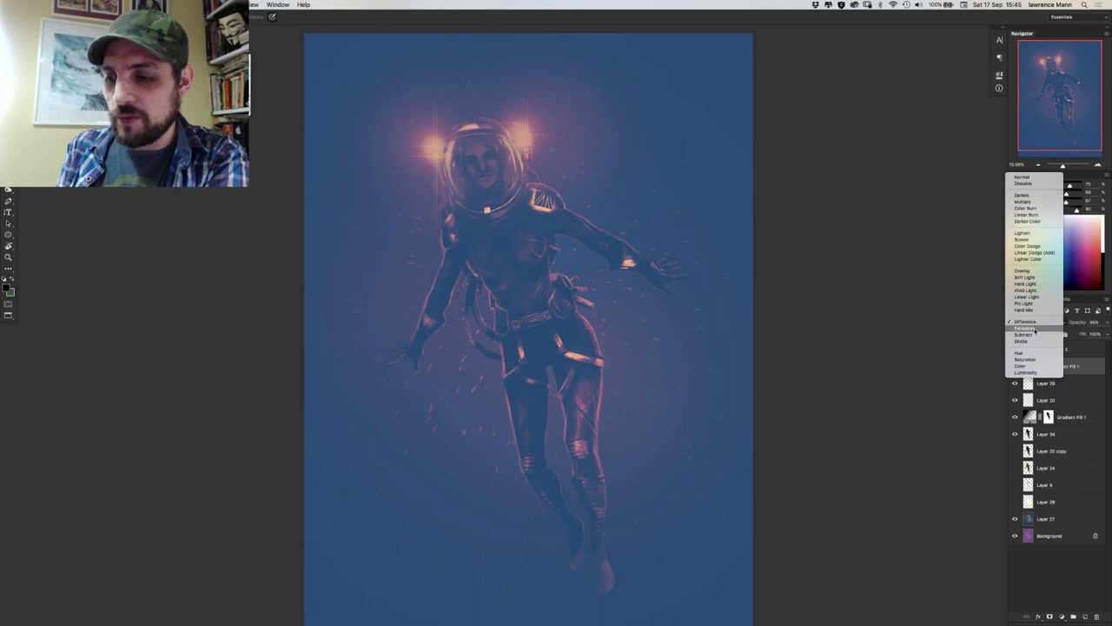
{"action": "left_click", "coordinate": [1034, 328]}
{"action": "left_click", "coordinate": [1034, 323]}
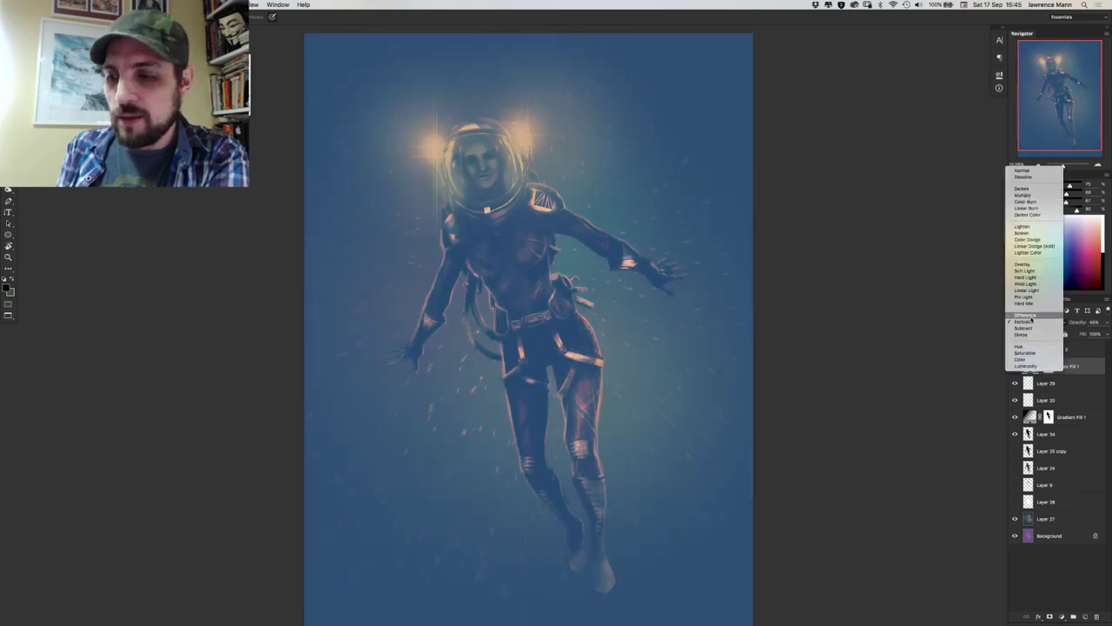
{"action": "left_click", "coordinate": [1031, 319]}
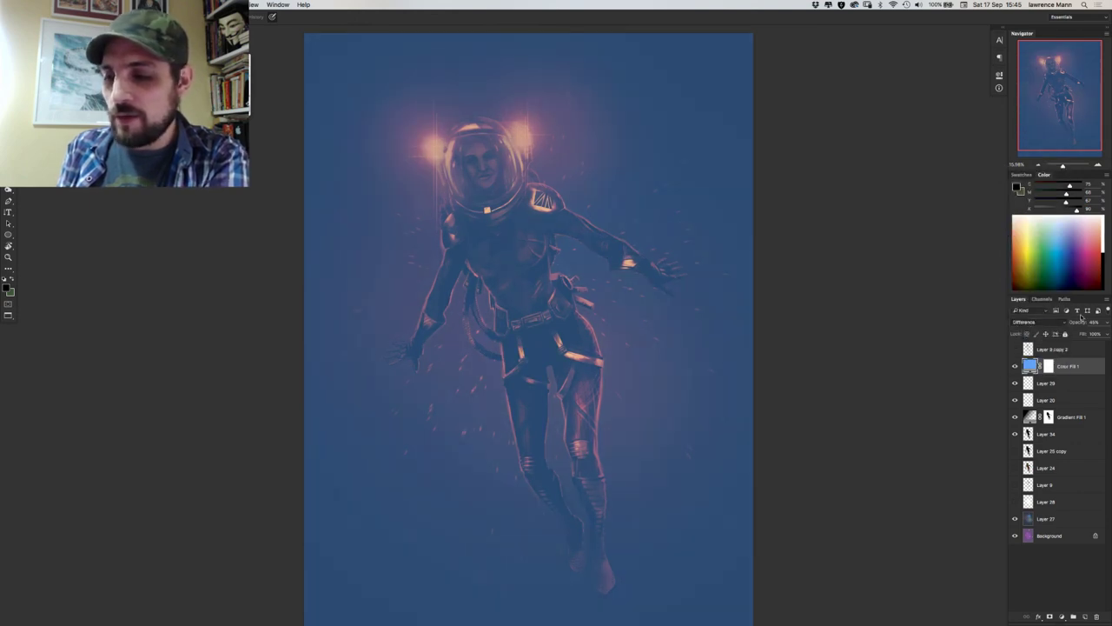
Vary the Difference-blended fill's opacity between about 30% and 100%.
{"action": "left_click", "coordinate": [1106, 323]}
{"action": "left_click", "coordinate": [1104, 332]}
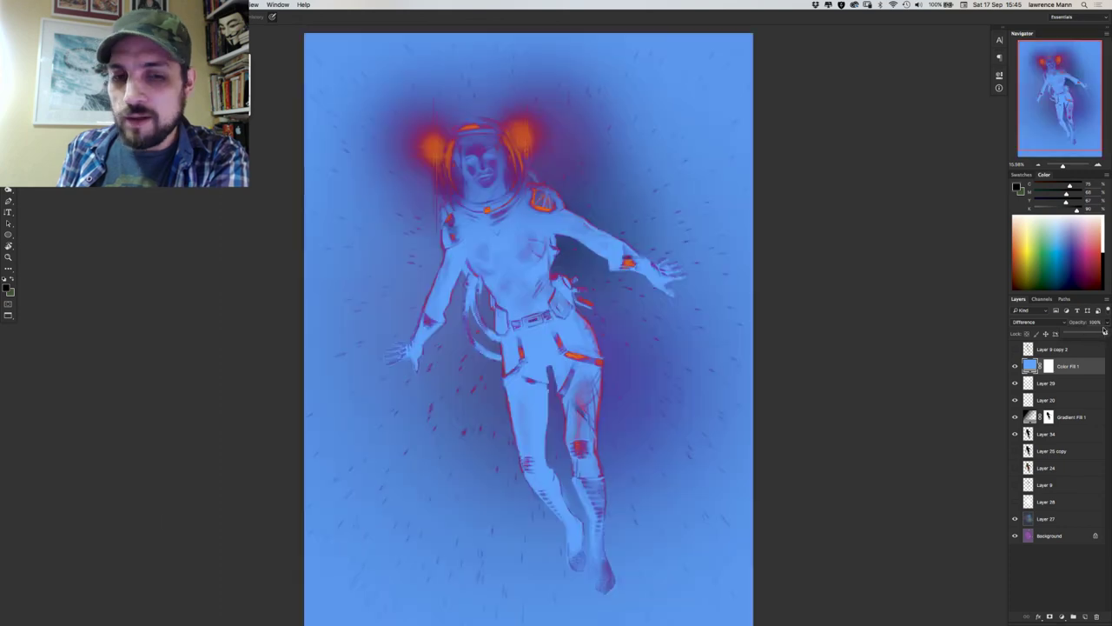
{"action": "left_click", "coordinate": [1084, 332]}
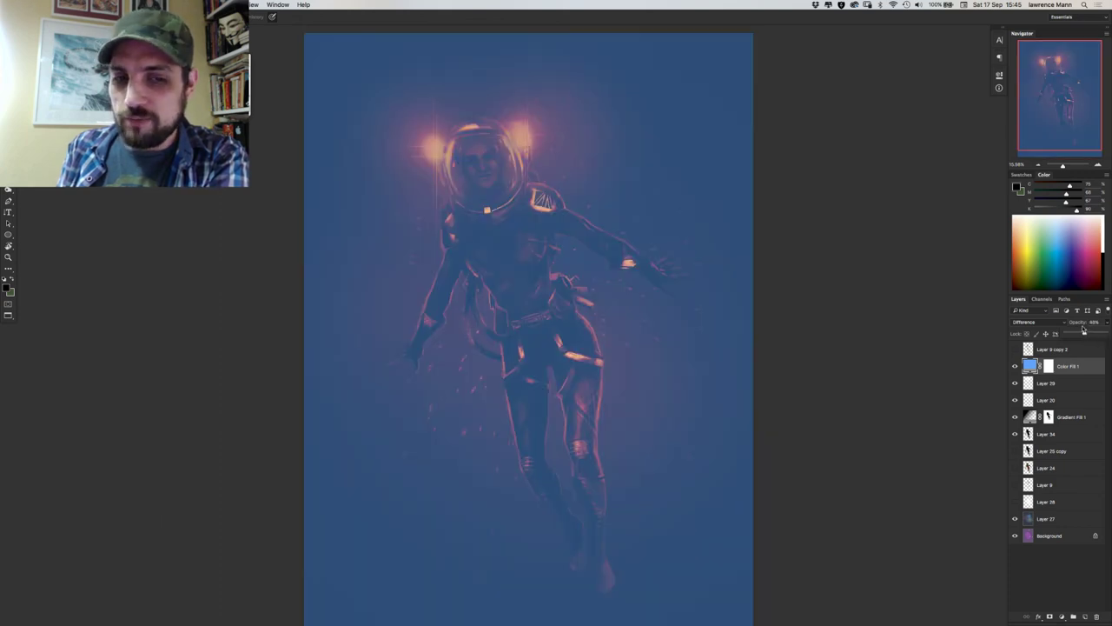
{"action": "left_click_drag", "start_coordinate": [1084, 330], "coordinate": [1076, 334]}
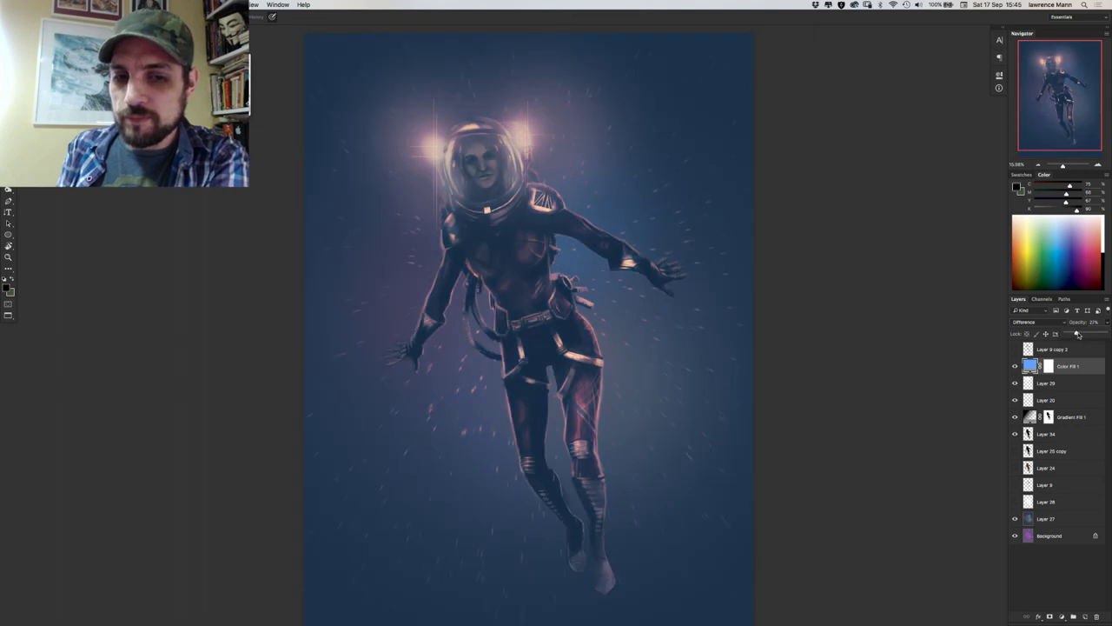
{"action": "left_click_drag", "start_coordinate": [1081, 339], "coordinate": [1093, 334]}
Try Exclusion on the fill layer, then switch it to Subtract and adjust its opacity to about 50%.
{"action": "left_click", "coordinate": [1061, 321]}
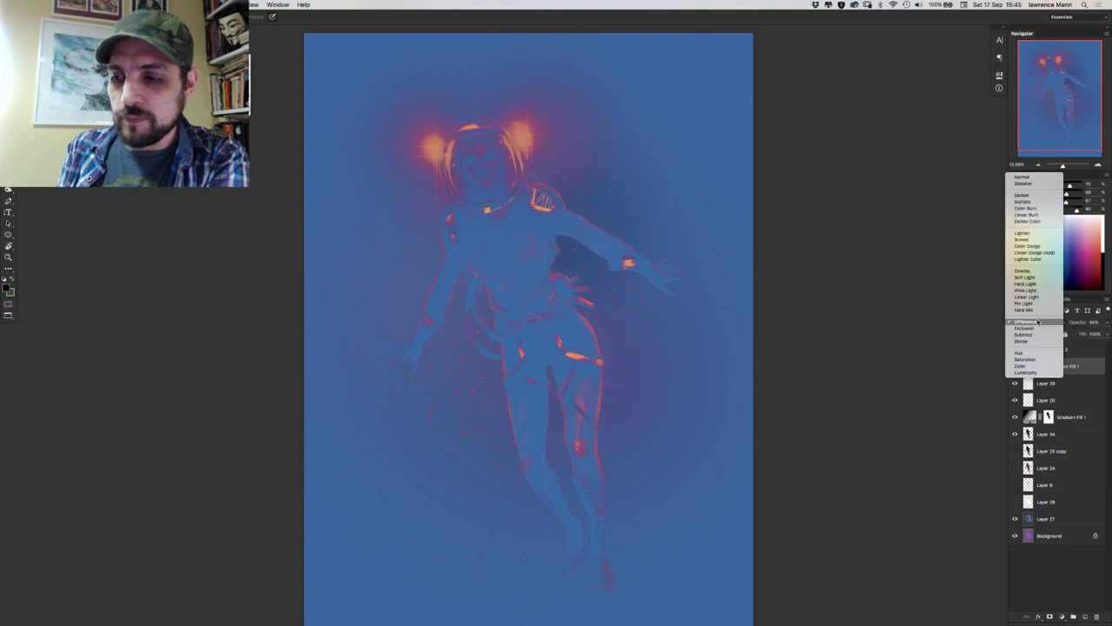
{"action": "left_click", "coordinate": [1046, 327]}
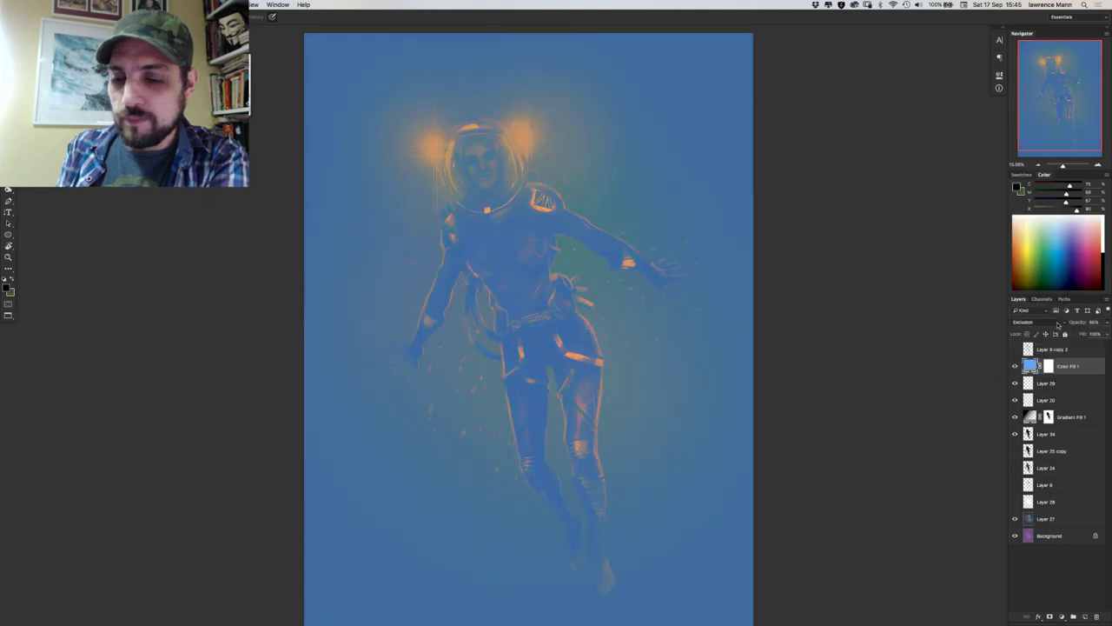
{"action": "left_click", "coordinate": [1046, 323]}
{"action": "left_click", "coordinate": [1049, 328]}
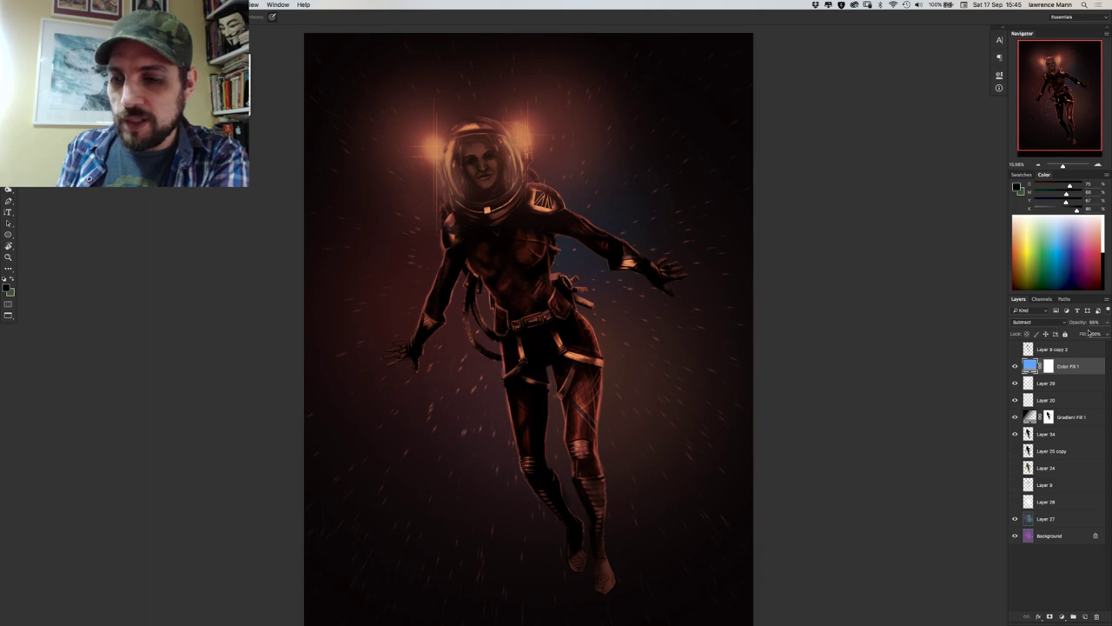
{"action": "mouse_move", "coordinate": [1106, 324]}
{"action": "left_mouse_down"}
{"action": "mouse_move", "coordinate": [1080, 334]}
{"action": "mouse_move", "coordinate": [1091, 334]}
{"action": "left_mouse_up"}
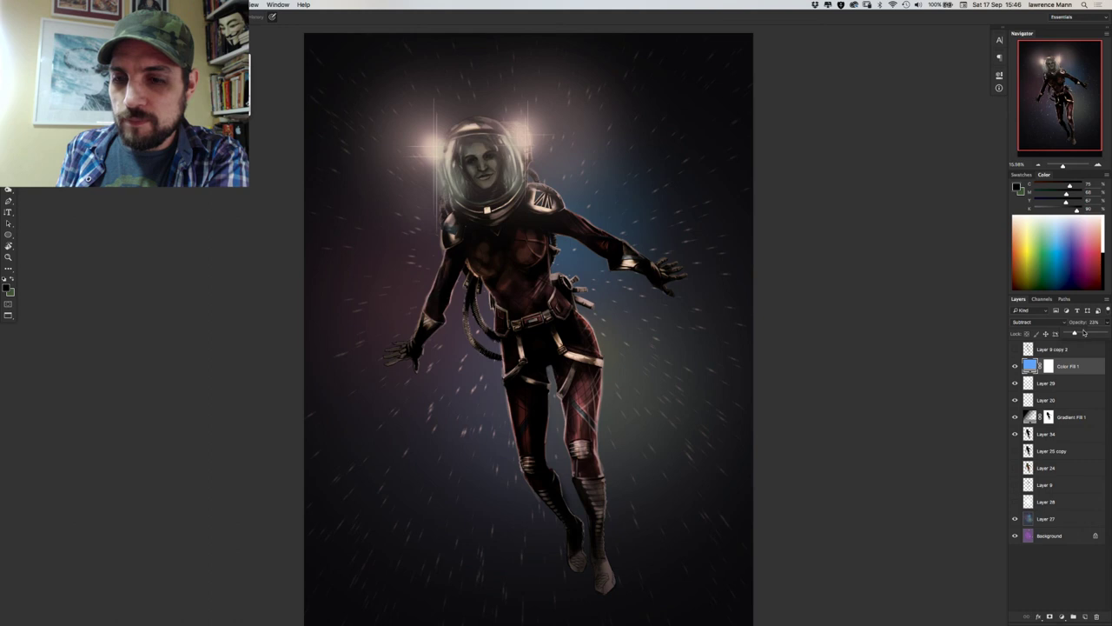
{"action": "left_click_drag", "start_coordinate": [1086, 333], "coordinate": [1087, 334]}
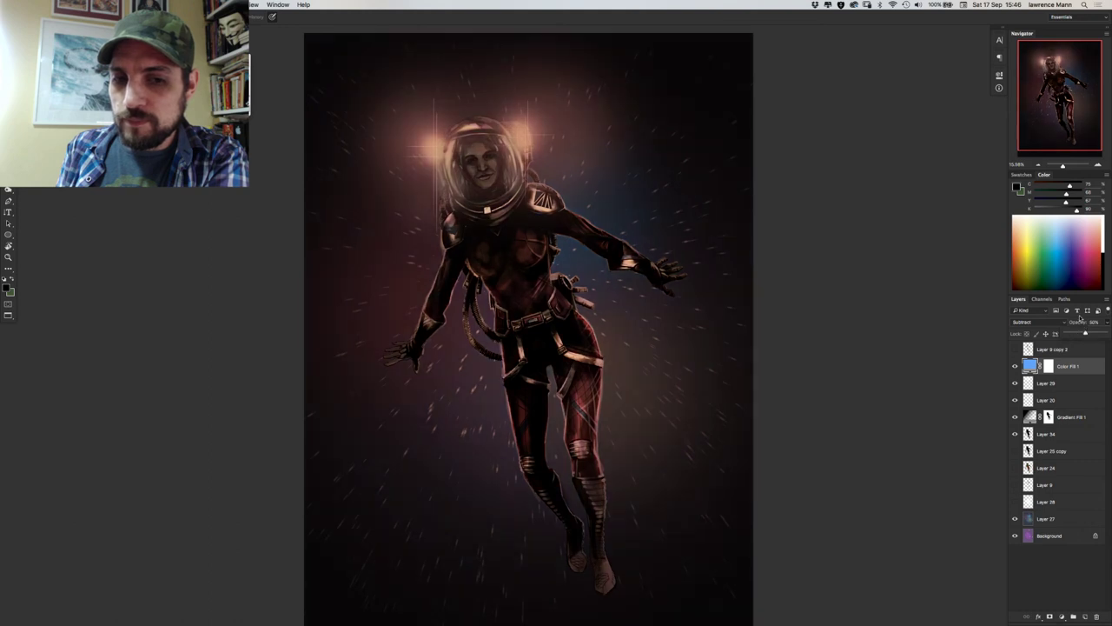
Try Divide blending on the blue fill layer with its opacity raised to about 80%.
{"action": "left_click", "coordinate": [1064, 321]}
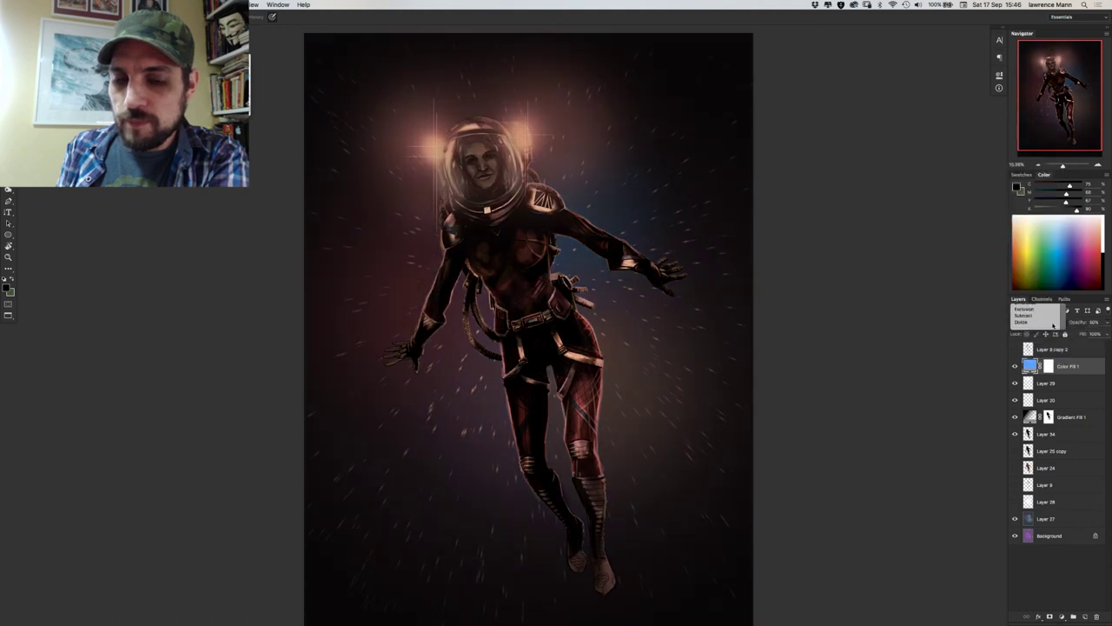
{"action": "left_click", "coordinate": [1061, 323]}
{"action": "left_click", "coordinate": [1107, 322]}
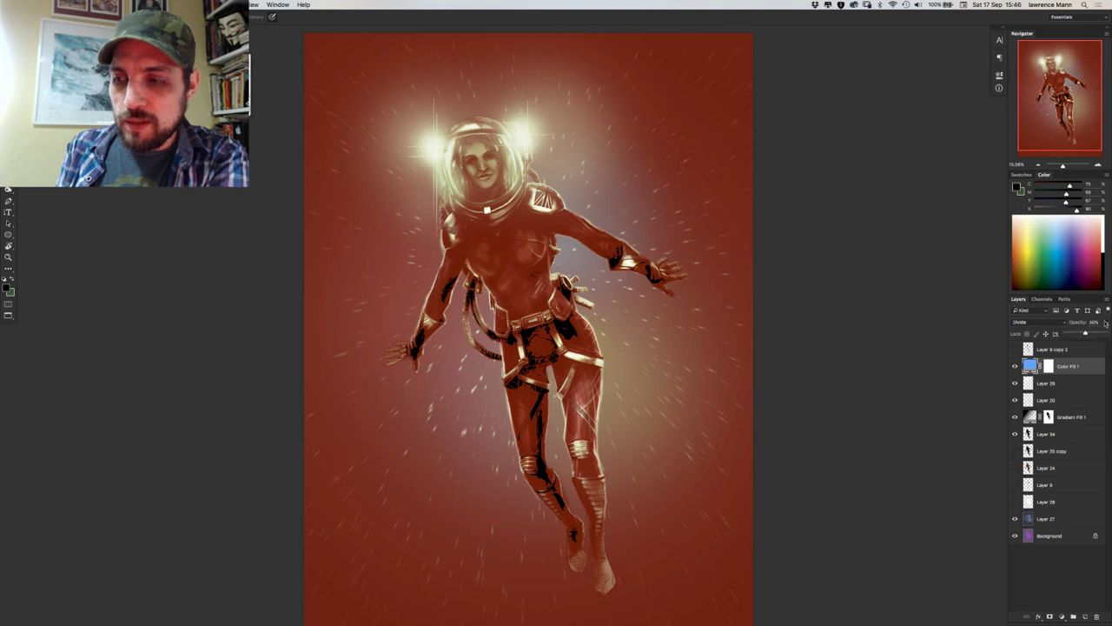
{"action": "left_click_drag", "start_coordinate": [1077, 333], "coordinate": [1096, 330]}
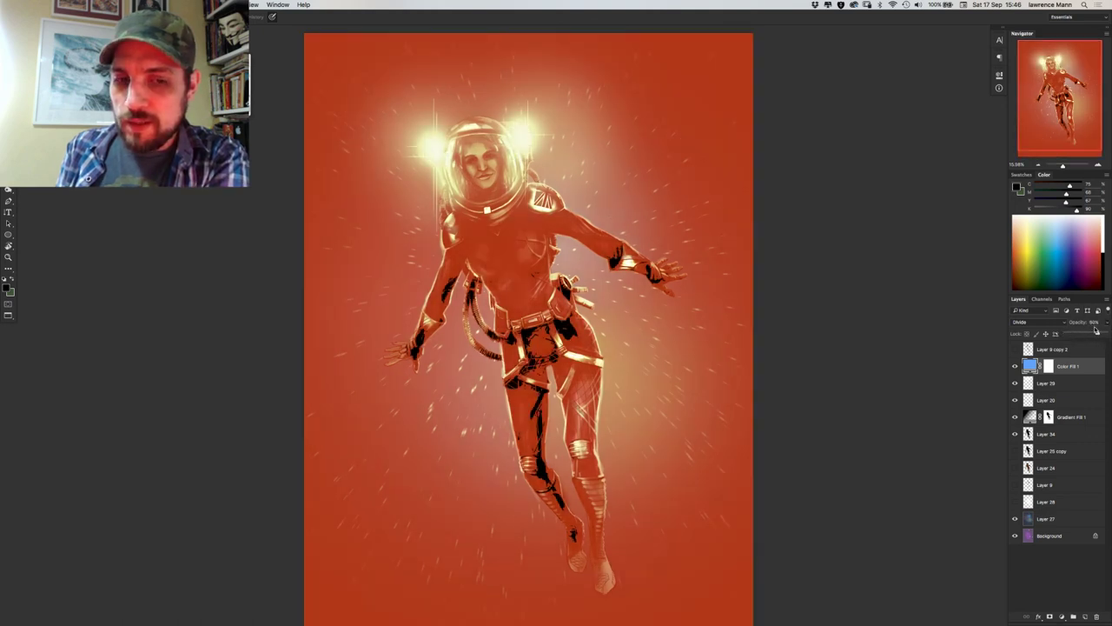
Set Color Fill 1's blending mode to Subtract and lower its opacity to about 37%.
{"action": "left_click", "coordinate": [1046, 321]}
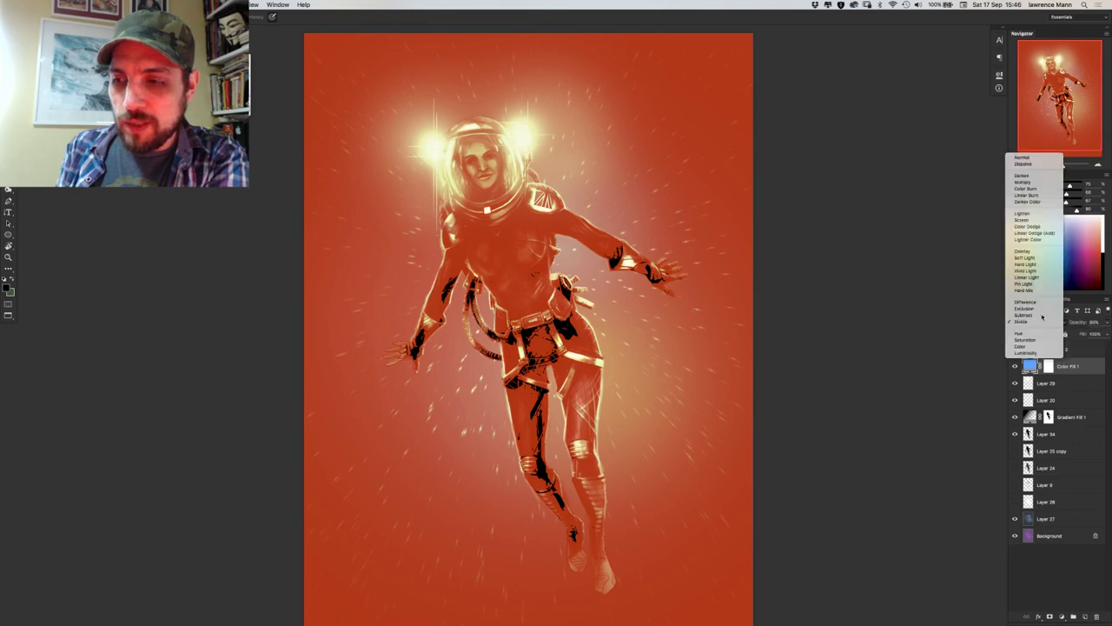
{"action": "left_click", "coordinate": [1043, 313]}
{"action": "left_click", "coordinate": [1107, 322]}
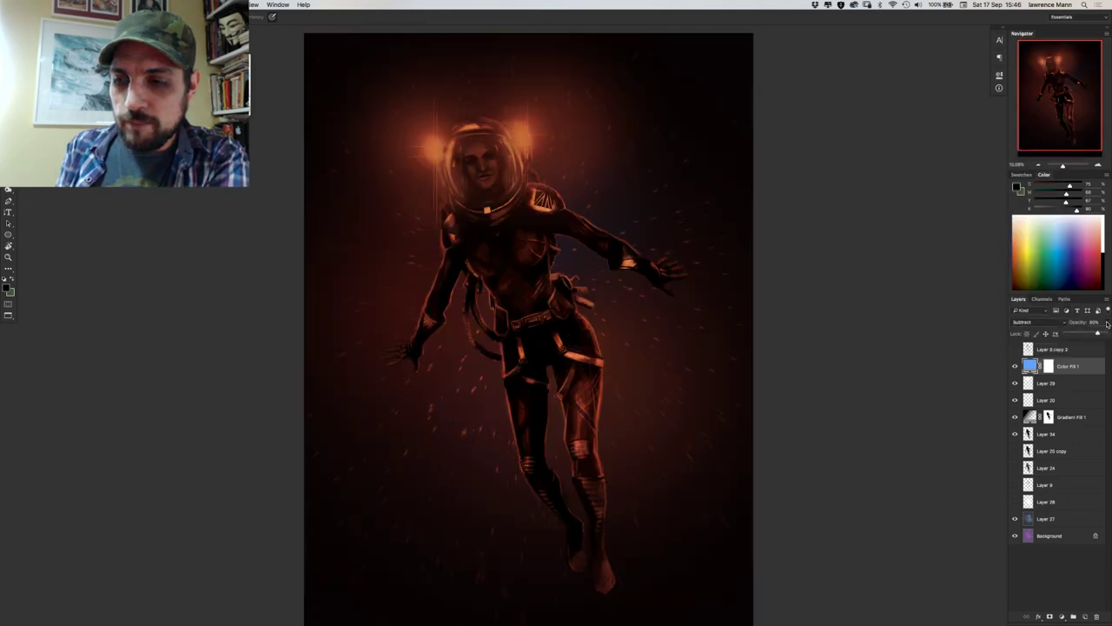
{"action": "left_click_drag", "start_coordinate": [1085, 334], "coordinate": [1080, 333]}
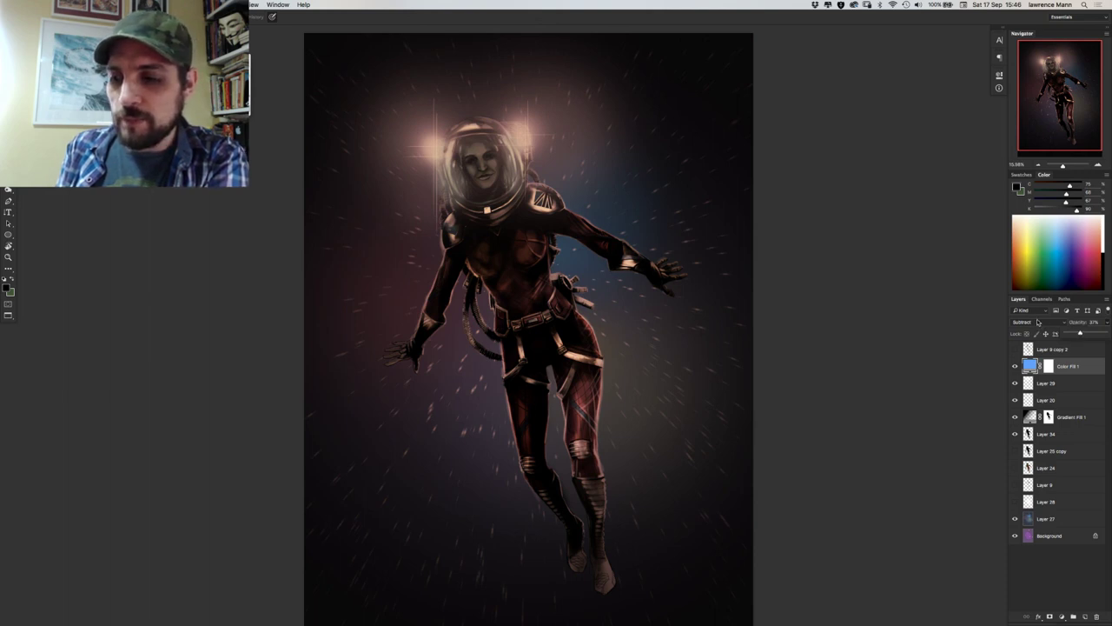
Try recolouring the Subtract-blended Color Fill 1 with orange (hue 38) and pure red (hue 0).
{"action": "key", "text": "super+u"}
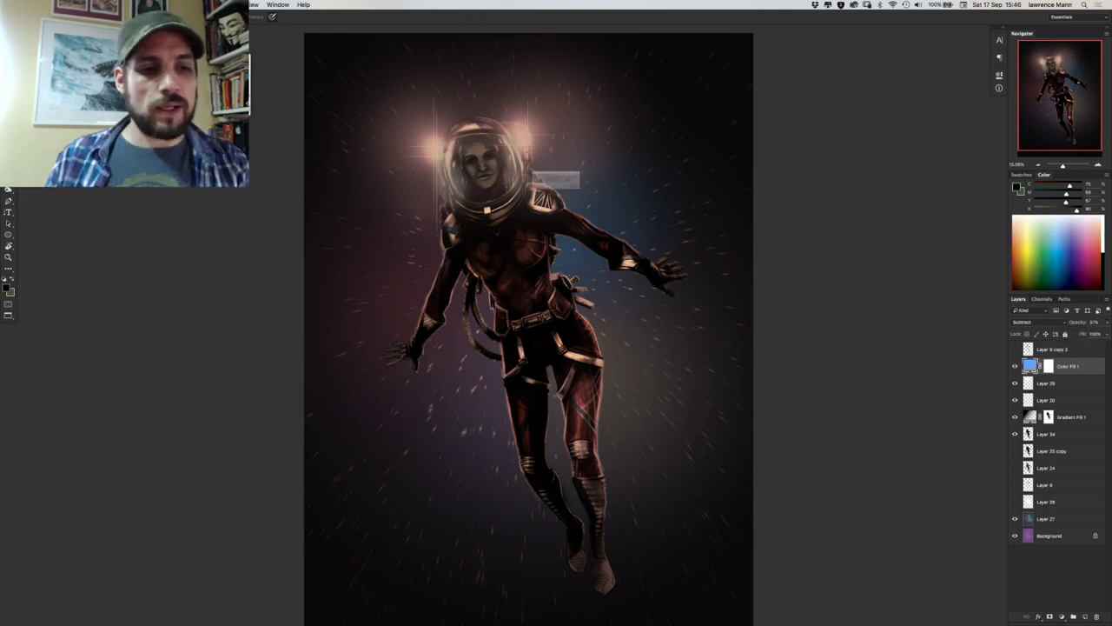
{"action": "left_click", "coordinate": [580, 201]}
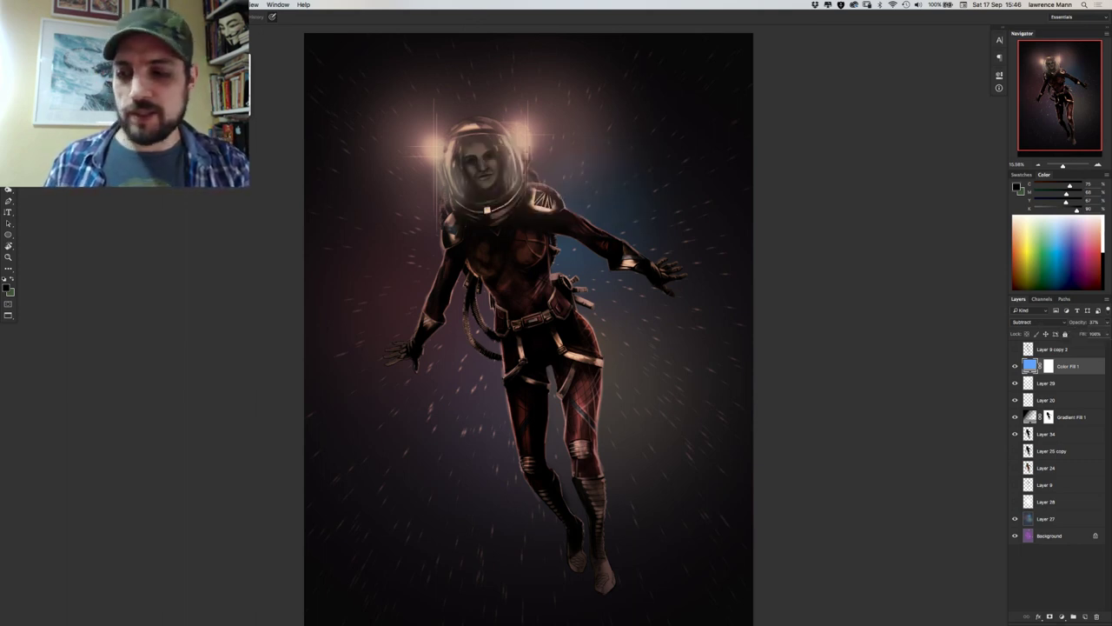
{"action": "double_click", "coordinate": [1030, 366]}
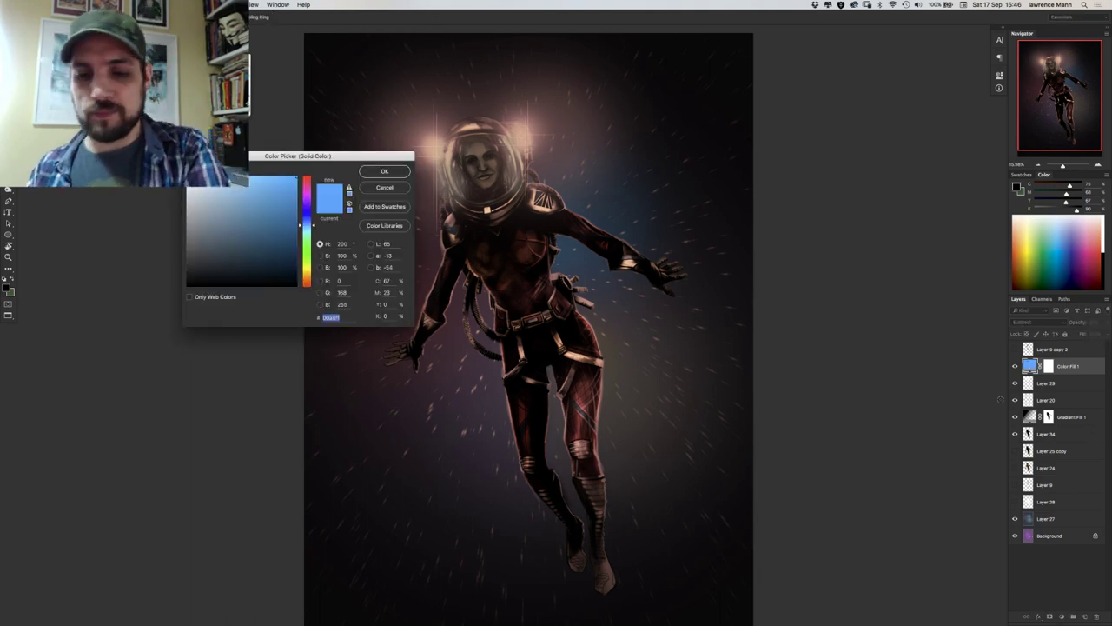
{"action": "left_click_drag", "start_coordinate": [217, 157], "coordinate": [82, 182]}
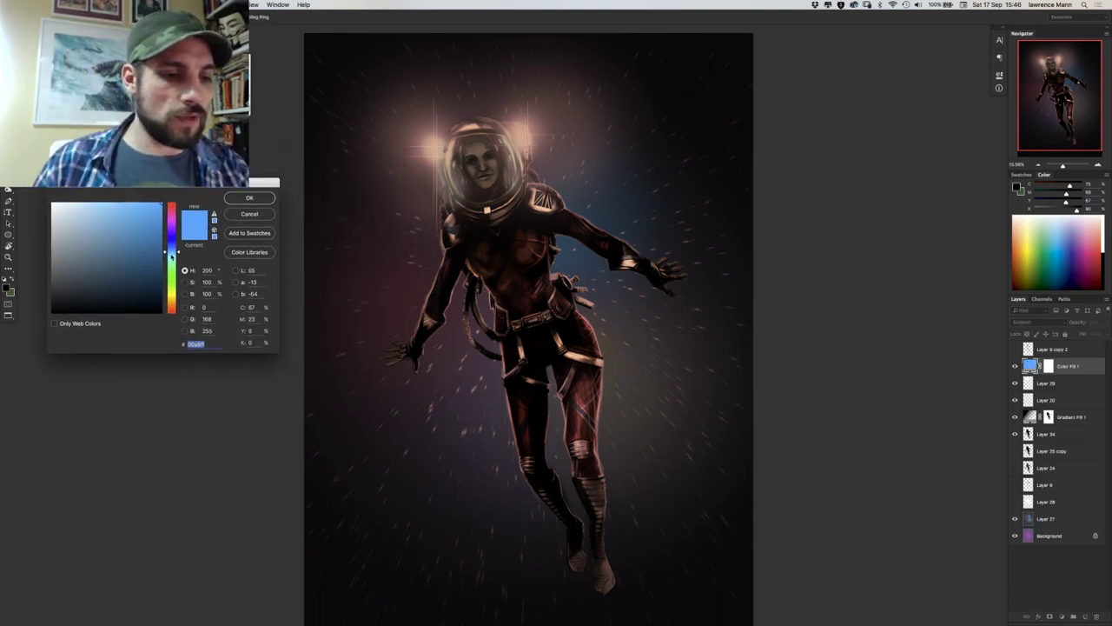
{"action": "left_click", "coordinate": [172, 264]}
{"action": "left_click_drag", "start_coordinate": [172, 266], "coordinate": [176, 303]}
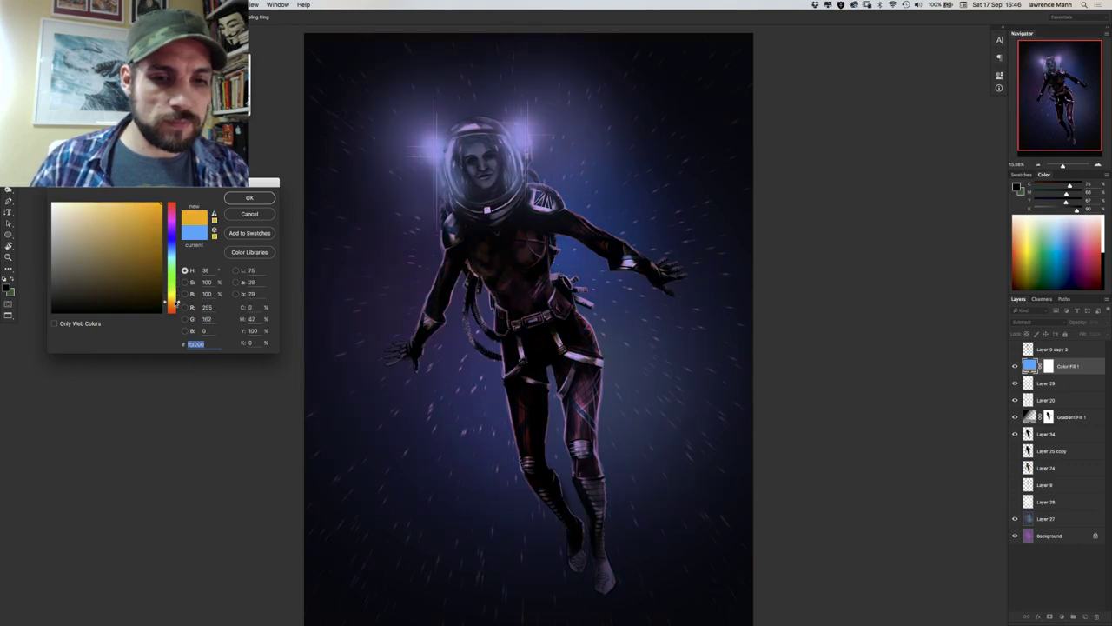
{"action": "left_click_drag", "start_coordinate": [171, 264], "coordinate": [171, 204]}
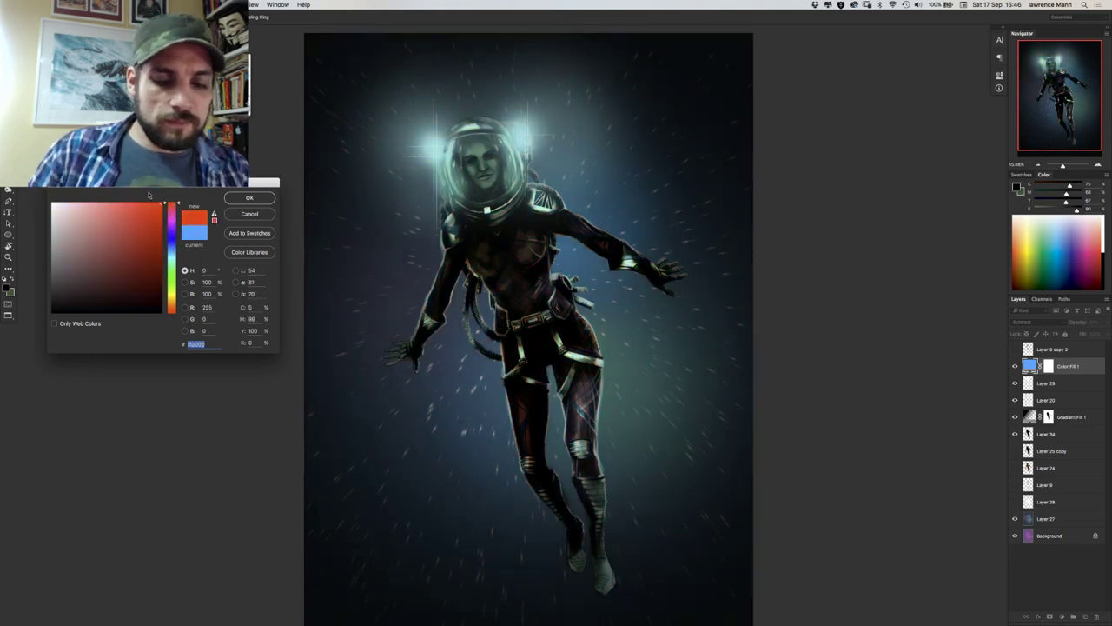
Try lime green (hue 95), white and orange (hue 17) for the fill, and discard the colour change.
{"action": "left_click_drag", "start_coordinate": [173, 262], "coordinate": [170, 293]}
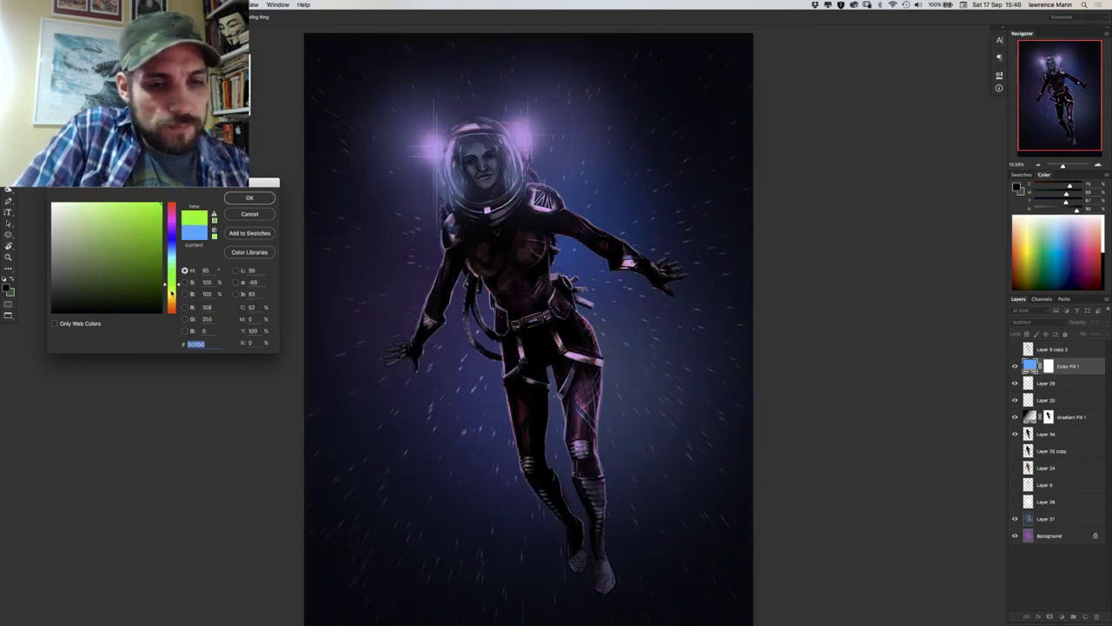
{"action": "left_click_drag", "start_coordinate": [77, 202], "coordinate": [51, 203]}
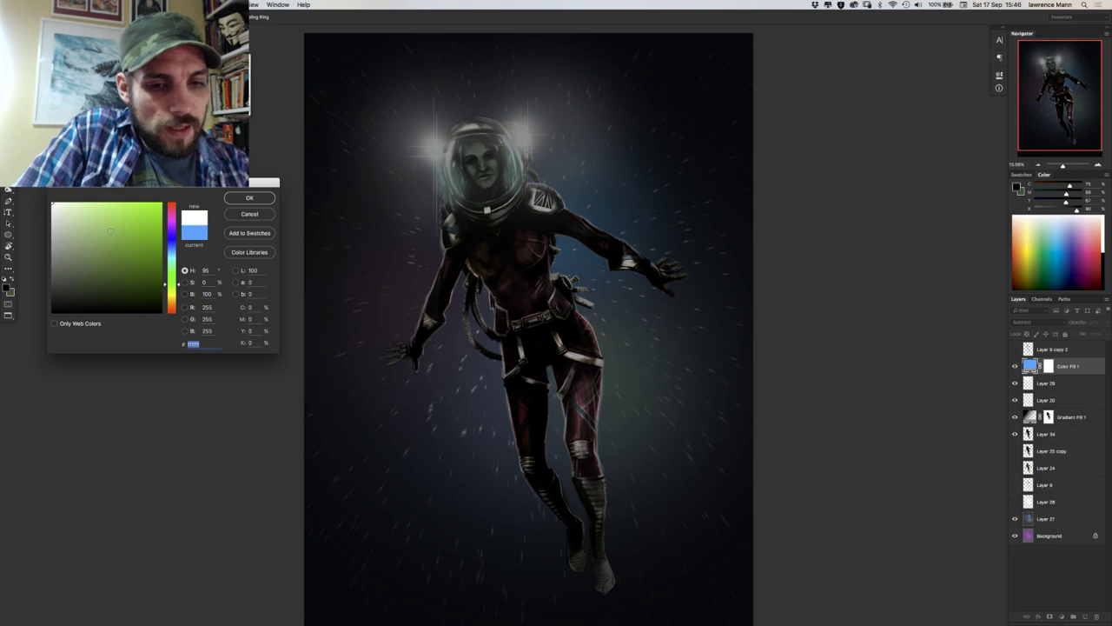
{"action": "left_click_drag", "start_coordinate": [149, 217], "coordinate": [165, 194]}
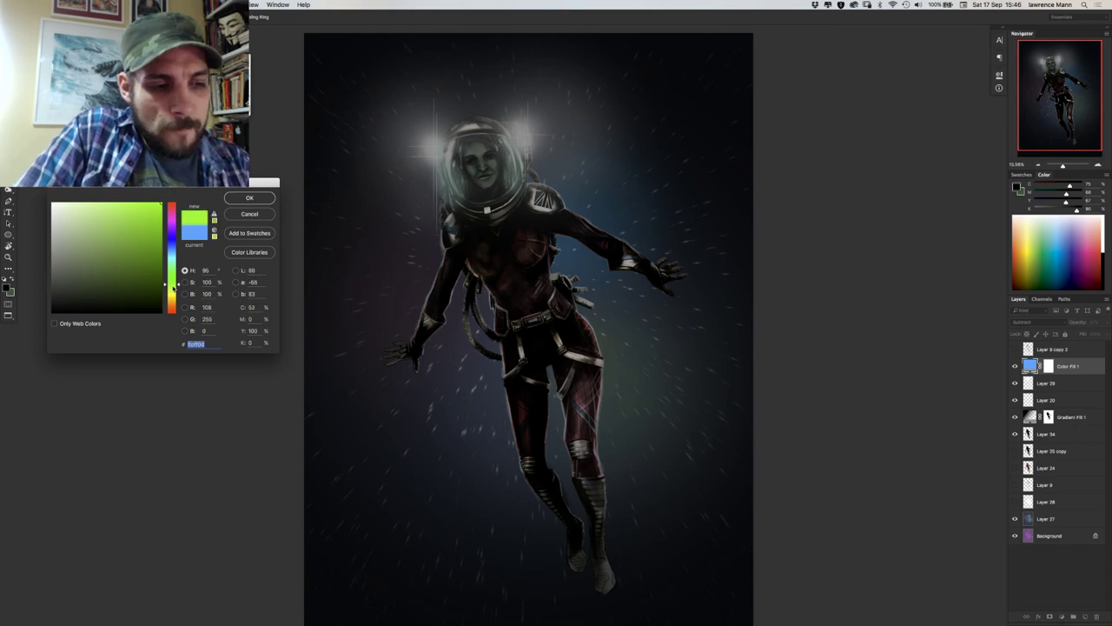
{"action": "left_click_drag", "start_coordinate": [174, 288], "coordinate": [176, 309]}
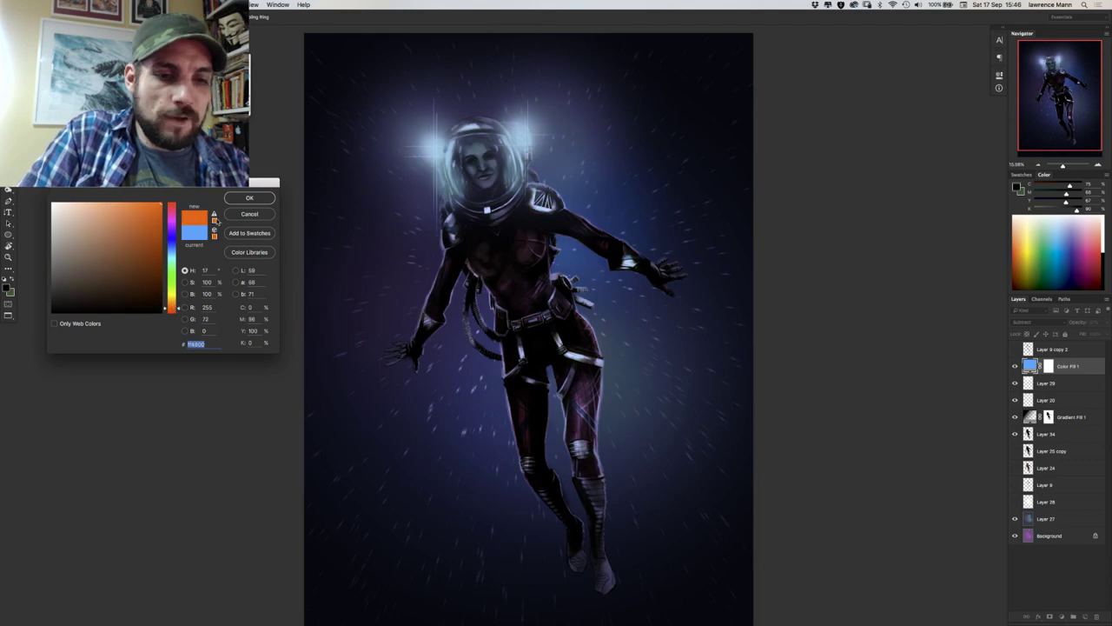
{"action": "left_click", "coordinate": [237, 199]}
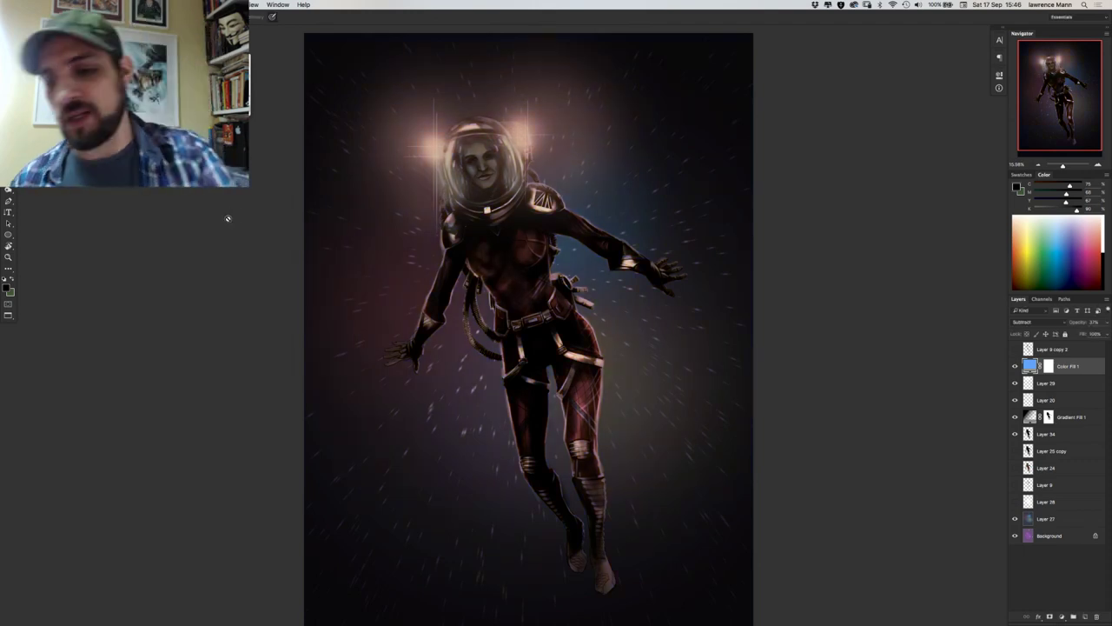
Try Exclusion blending on Color Fill 1 with different hues, and discard the colour change.
{"action": "left_click", "coordinate": [1027, 321]}
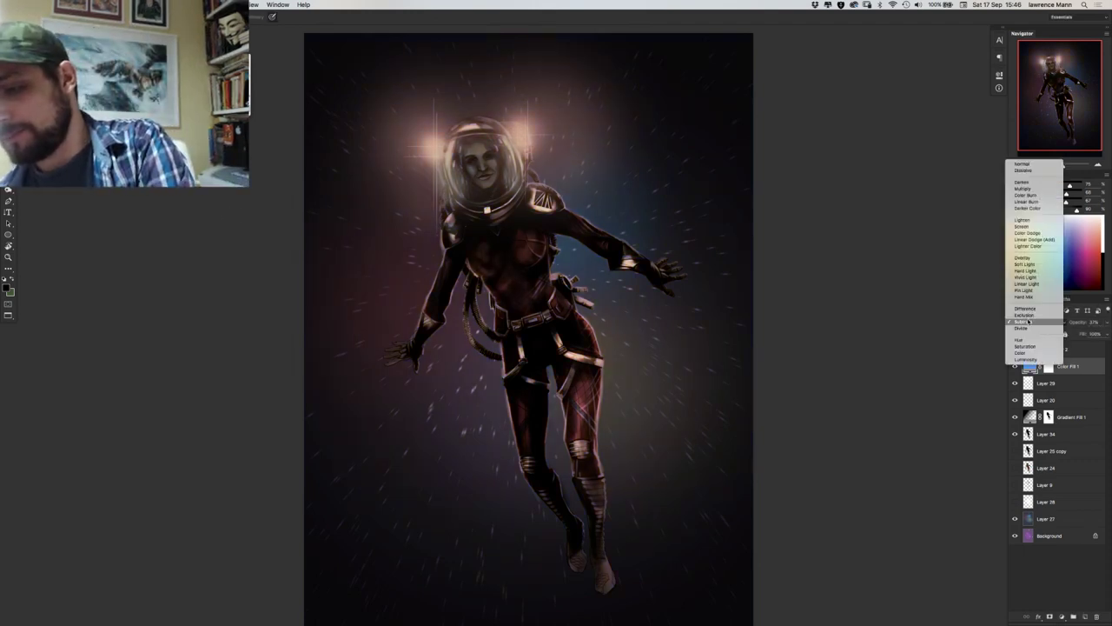
{"action": "left_click", "coordinate": [1024, 314]}
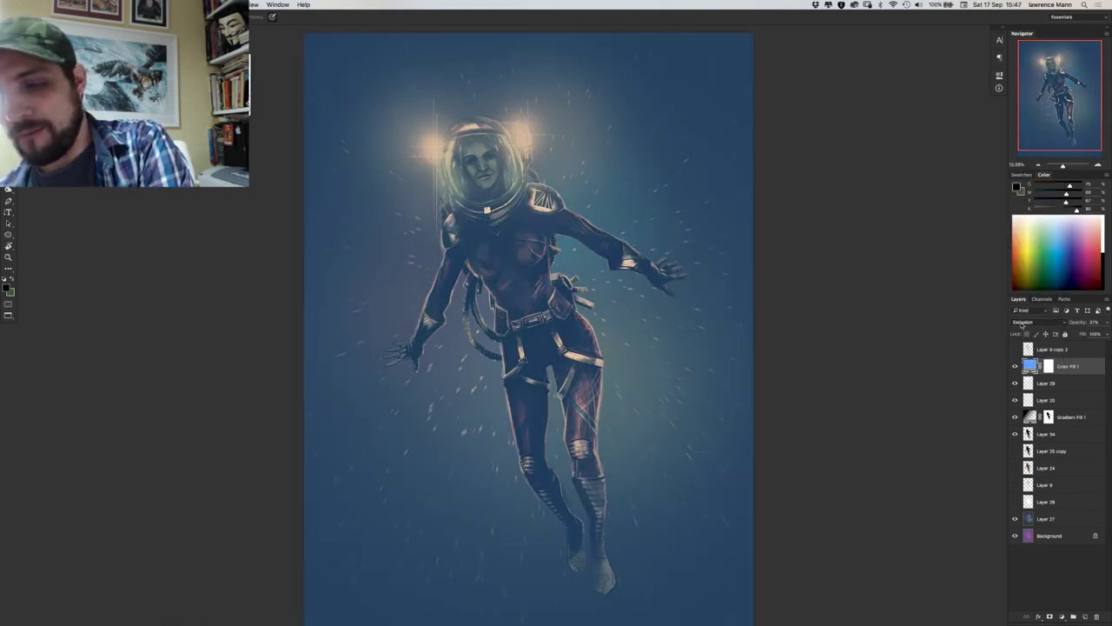
{"action": "double_click", "coordinate": [1030, 366]}
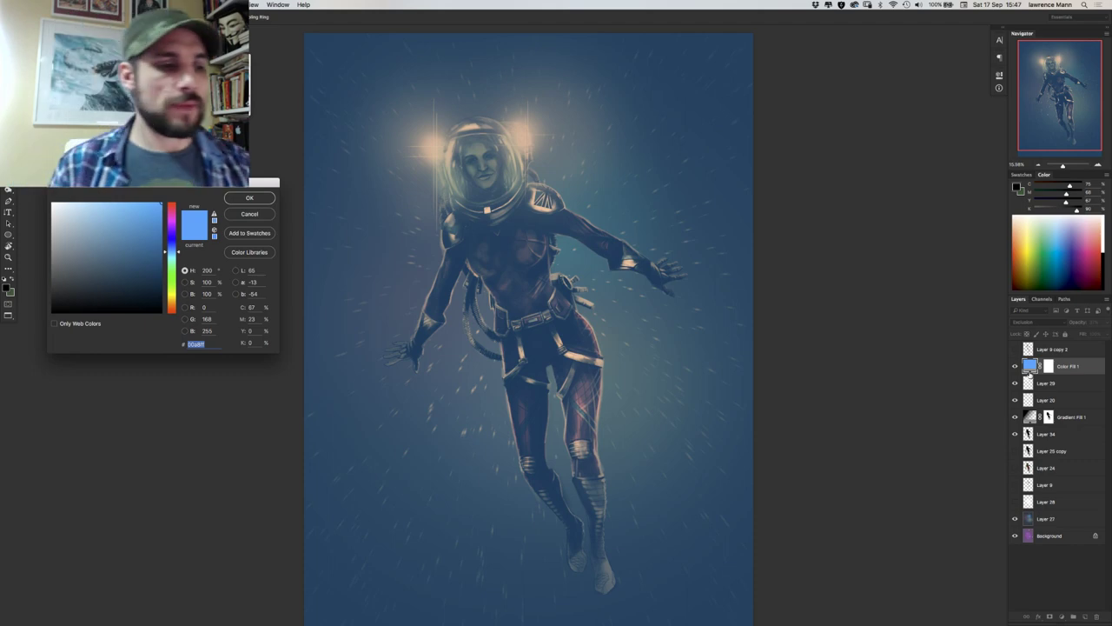
{"action": "left_click_drag", "start_coordinate": [166, 247], "coordinate": [171, 199]}
{"action": "left_click_drag", "start_coordinate": [174, 248], "coordinate": [173, 304]}
{"action": "left_click", "coordinate": [249, 213]}
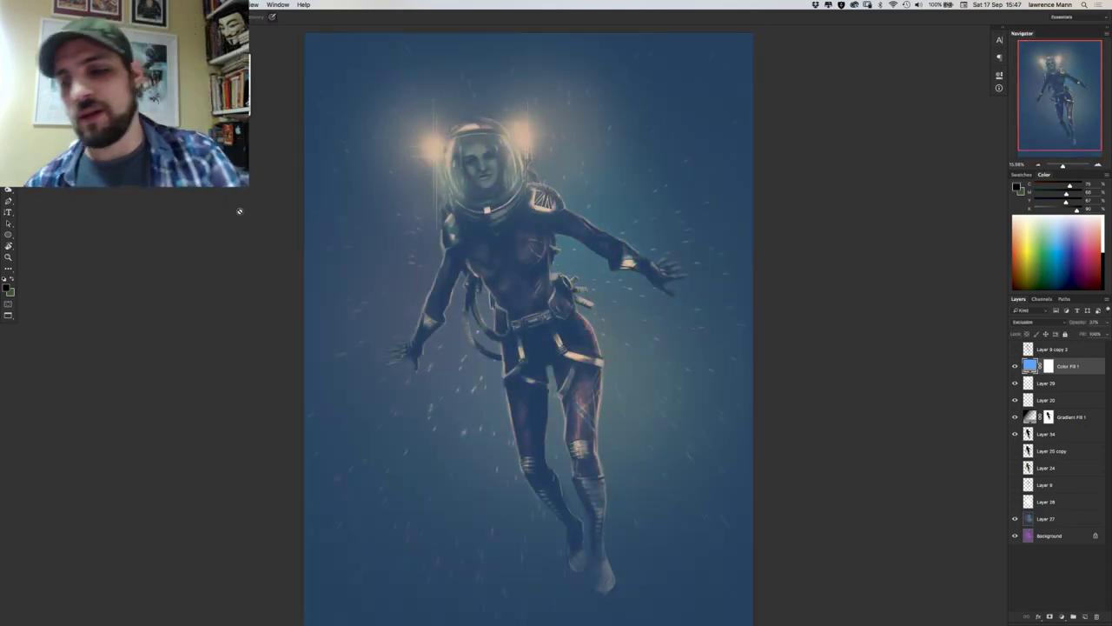
Switch Color Fill 1 to Difference blending, compare red, orange and blue hues, and recolour it pink with hue 333.
{"action": "left_click", "coordinate": [1025, 321]}
{"action": "left_click", "coordinate": [1023, 315]}
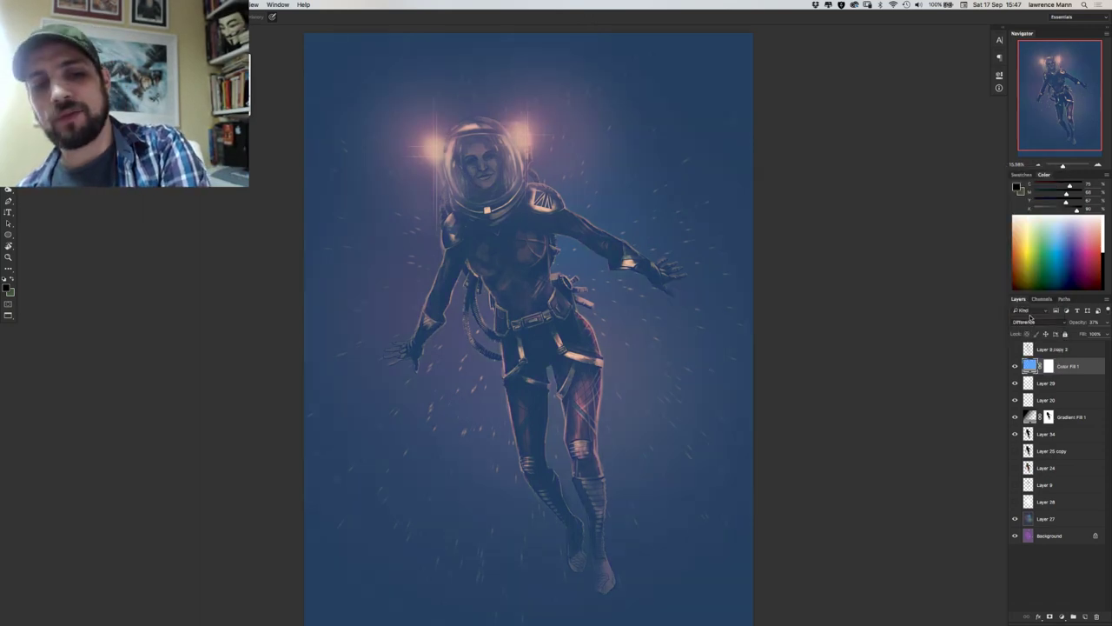
{"action": "double_click", "coordinate": [1031, 366]}
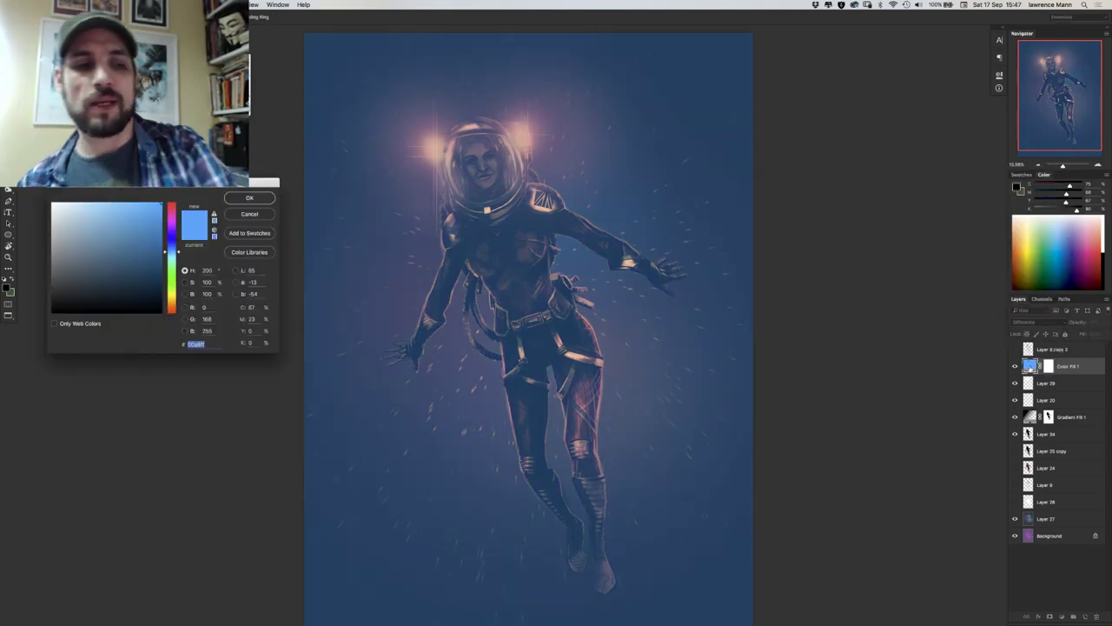
{"action": "left_click_drag", "start_coordinate": [170, 242], "coordinate": [170, 210]}
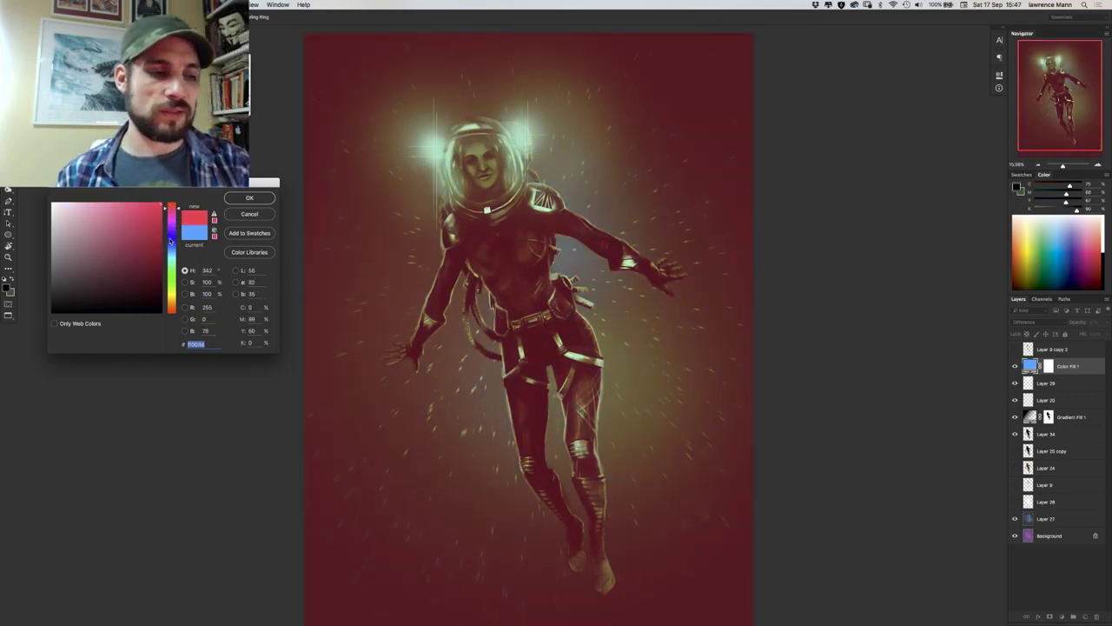
{"action": "left_click_drag", "start_coordinate": [172, 243], "coordinate": [173, 310]}
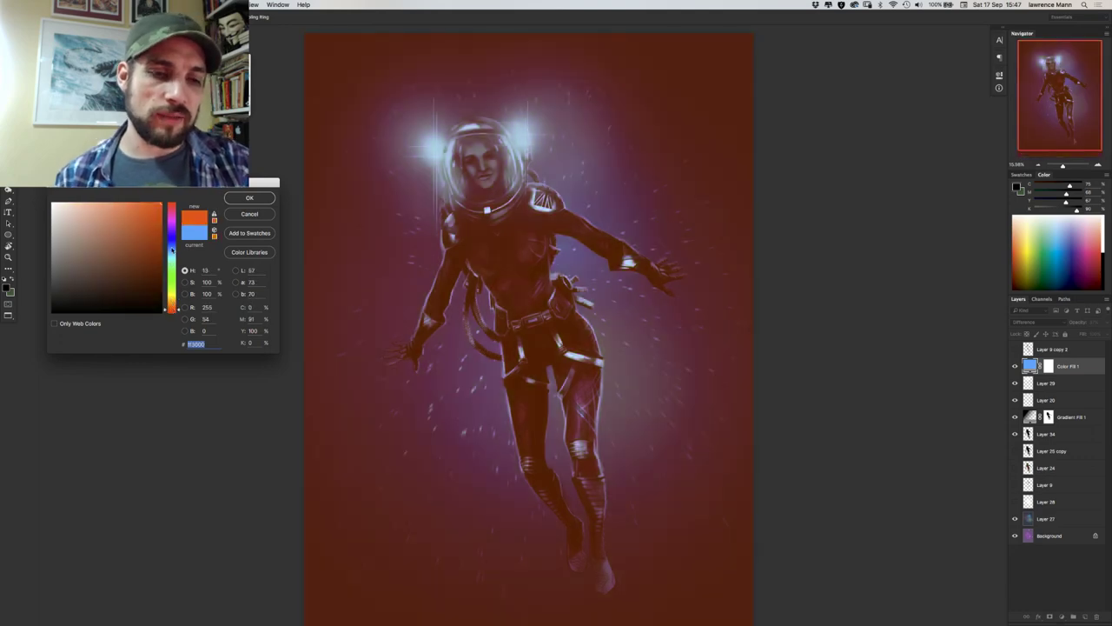
{"action": "left_click_drag", "start_coordinate": [174, 248], "coordinate": [172, 237]}
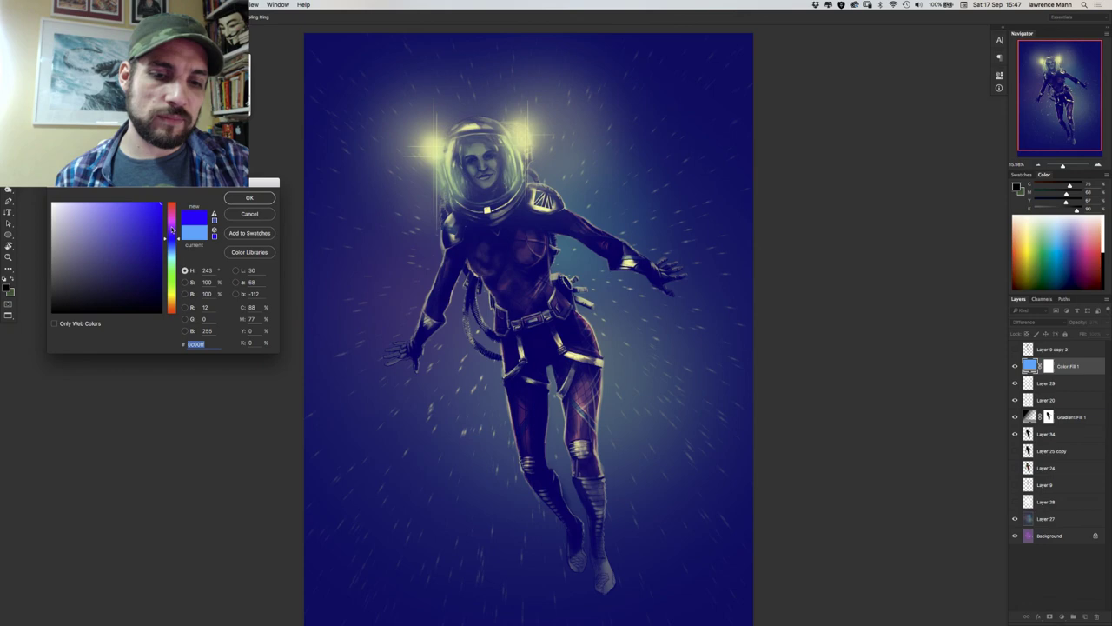
{"action": "mouse_move", "coordinate": [171, 230]}
{"action": "left_mouse_down"}
{"action": "mouse_move", "coordinate": [169, 206]}
{"action": "mouse_move", "coordinate": [176, 264]}
{"action": "mouse_move", "coordinate": [170, 209]}
{"action": "left_mouse_up"}
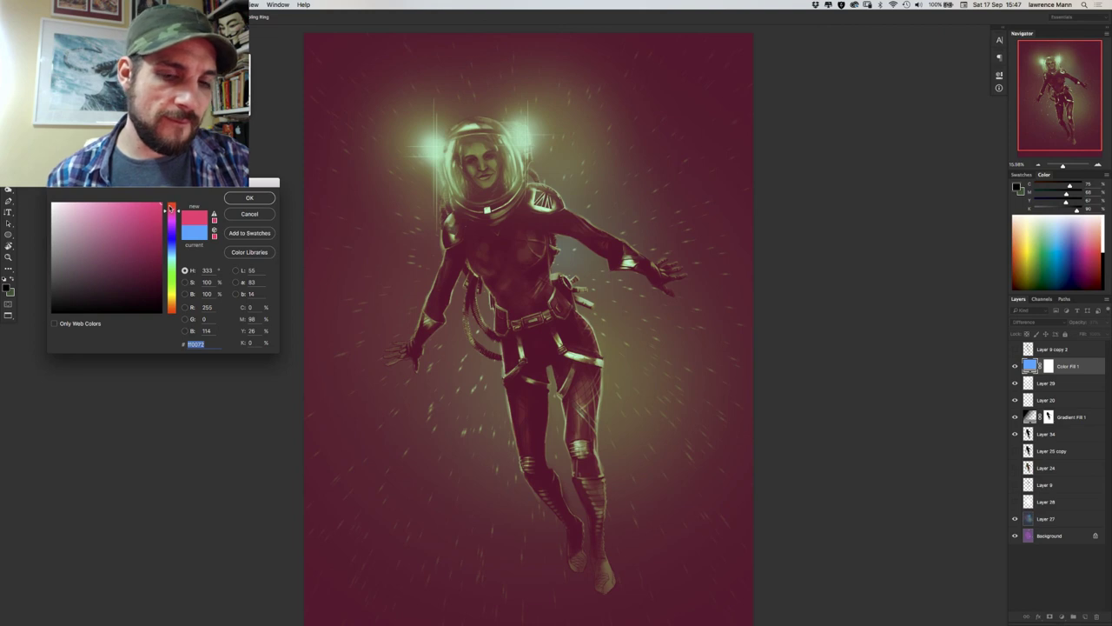
{"action": "left_click", "coordinate": [231, 198]}
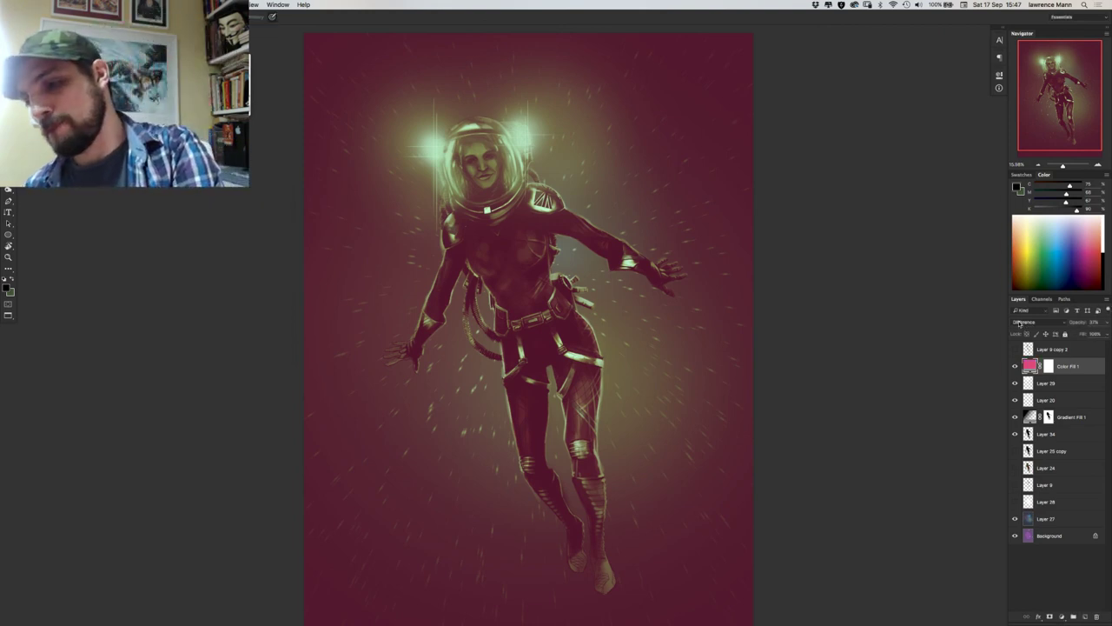
Keep the pink fill in Difference mode and lower its opacity to about 26%.
{"action": "left_click", "coordinate": [1038, 321]}
{"action": "left_click", "coordinate": [1038, 323]}
{"action": "left_click", "coordinate": [1104, 323]}
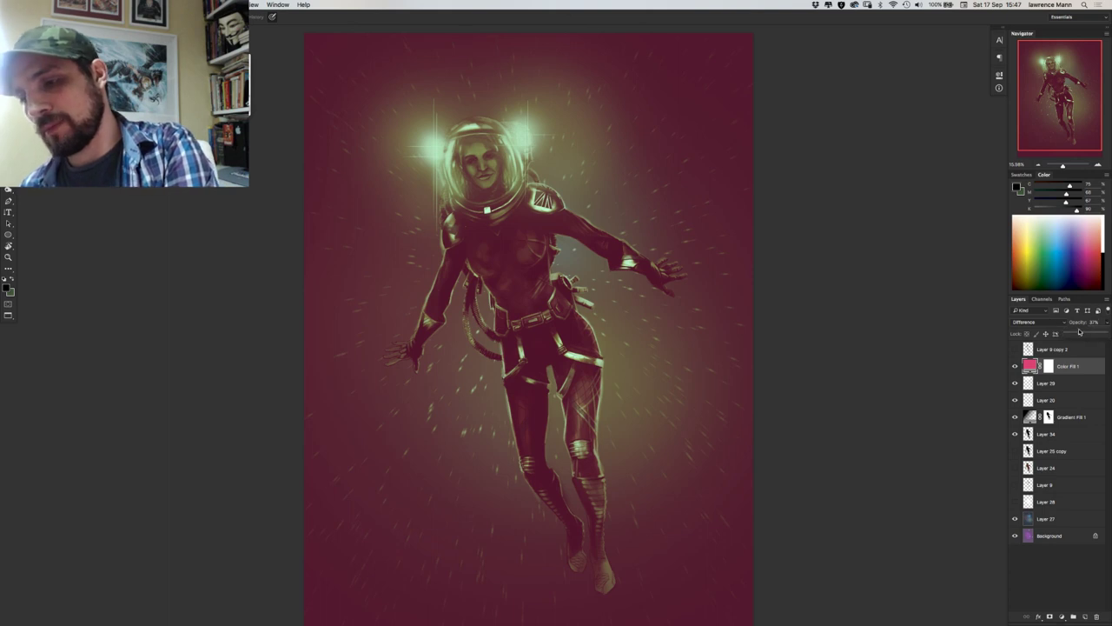
{"action": "left_click_drag", "start_coordinate": [1080, 333], "coordinate": [1076, 335]}
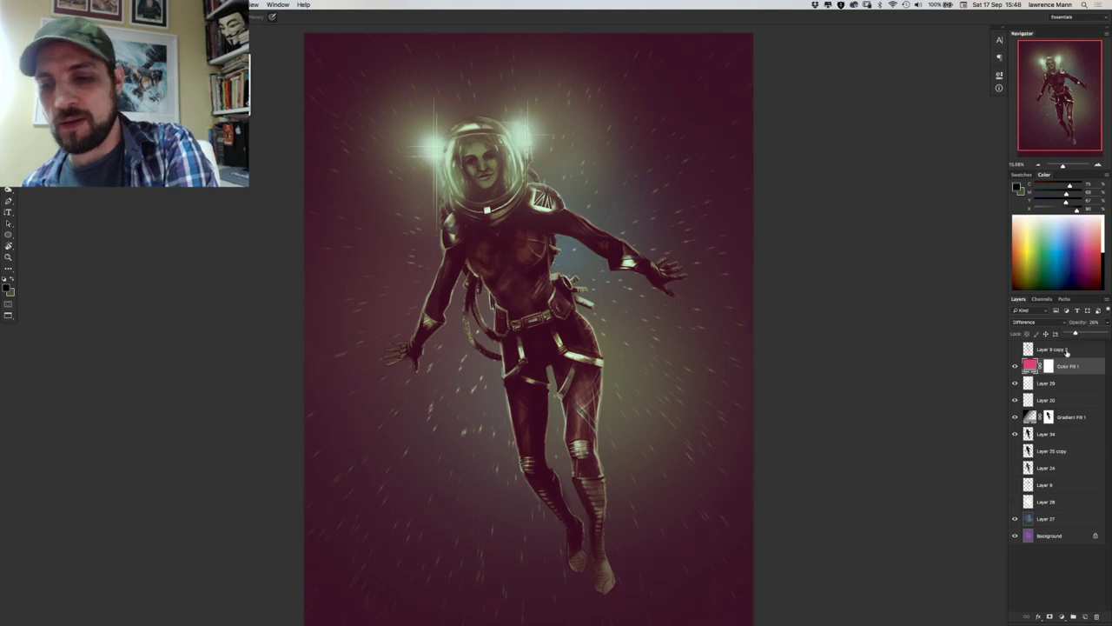
Try blue, green, teal (hue 175) and magenta (hue 304) on the Difference-blended fill, and discard the colour change.
{"action": "double_click", "coordinate": [1030, 366]}
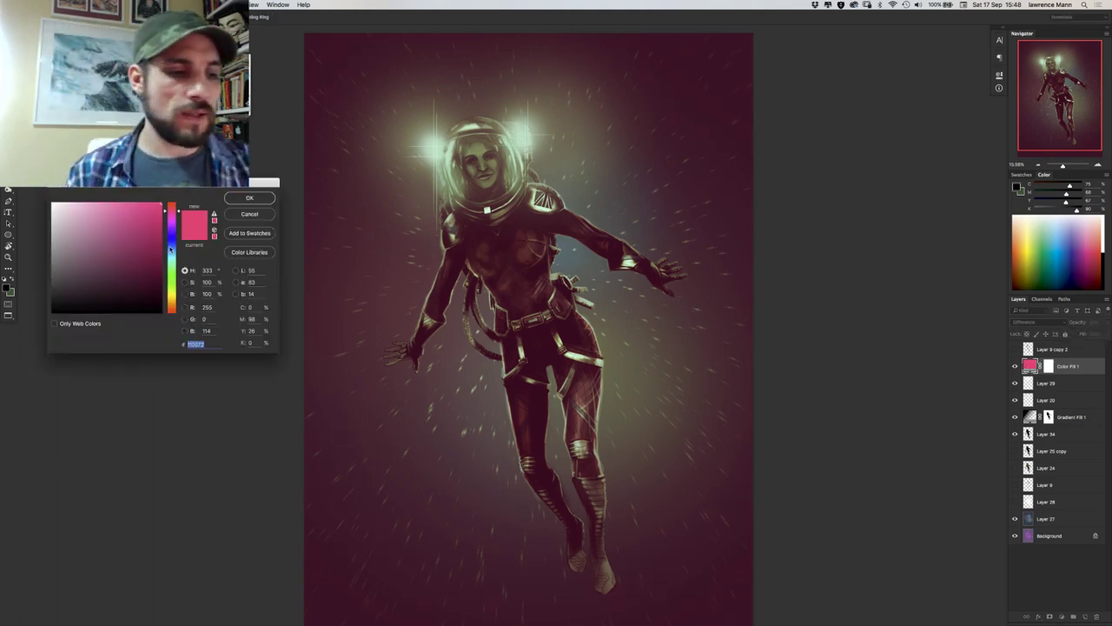
{"action": "left_click", "coordinate": [171, 249]}
{"action": "left_click", "coordinate": [171, 254]}
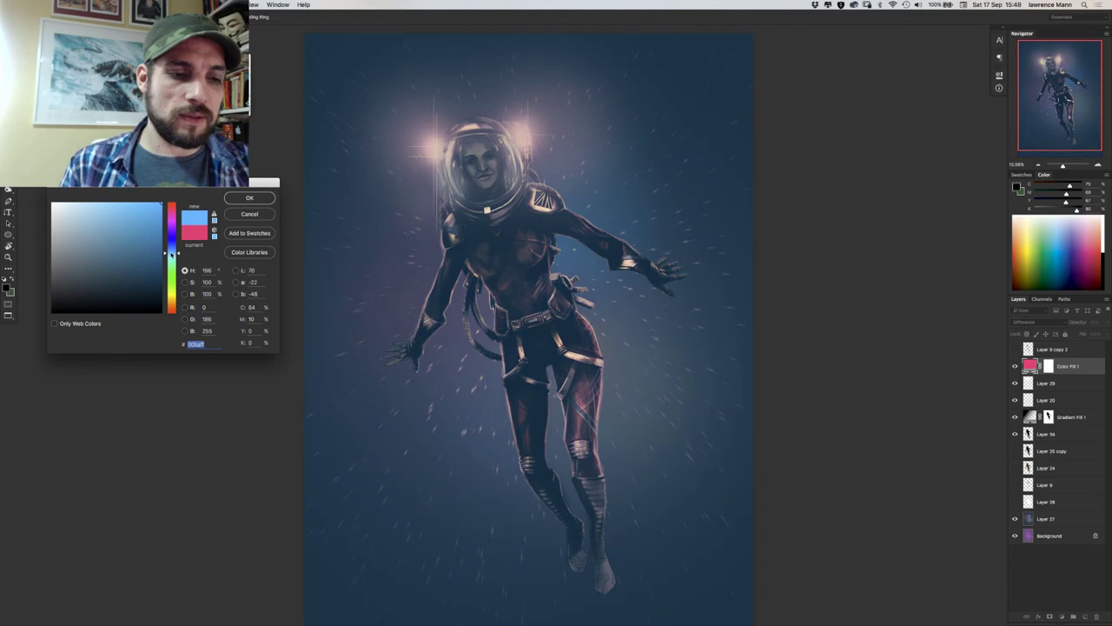
{"action": "left_click", "coordinate": [172, 276]}
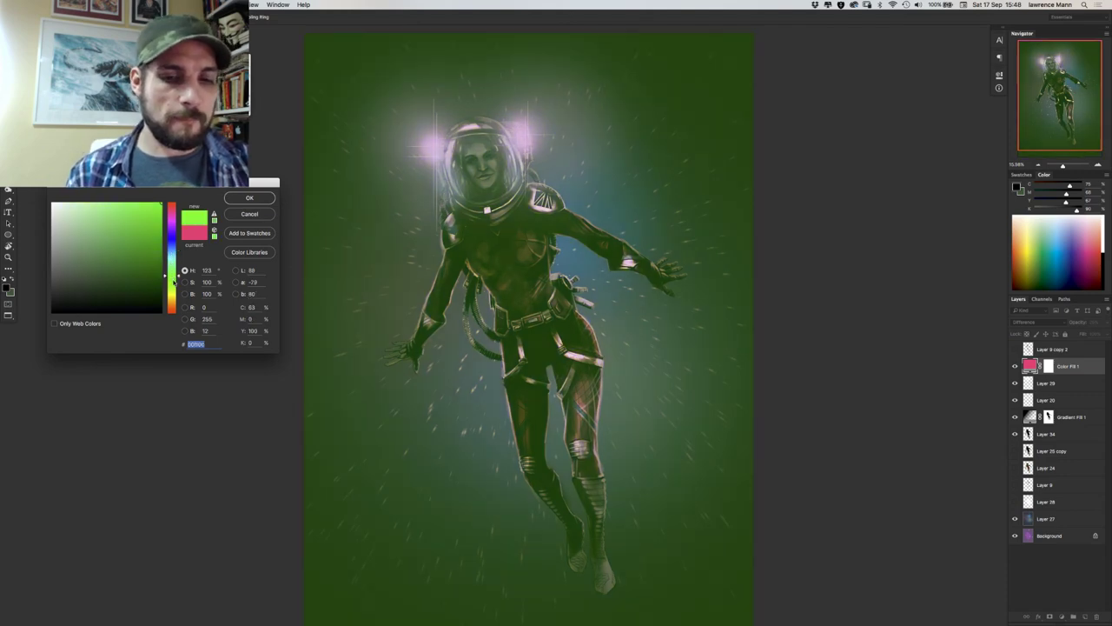
{"action": "mouse_move", "coordinate": [173, 286]}
{"action": "left_mouse_down"}
{"action": "mouse_move", "coordinate": [173, 312]}
{"action": "mouse_move", "coordinate": [172, 250]}
{"action": "mouse_move", "coordinate": [176, 266]}
{"action": "left_mouse_up"}
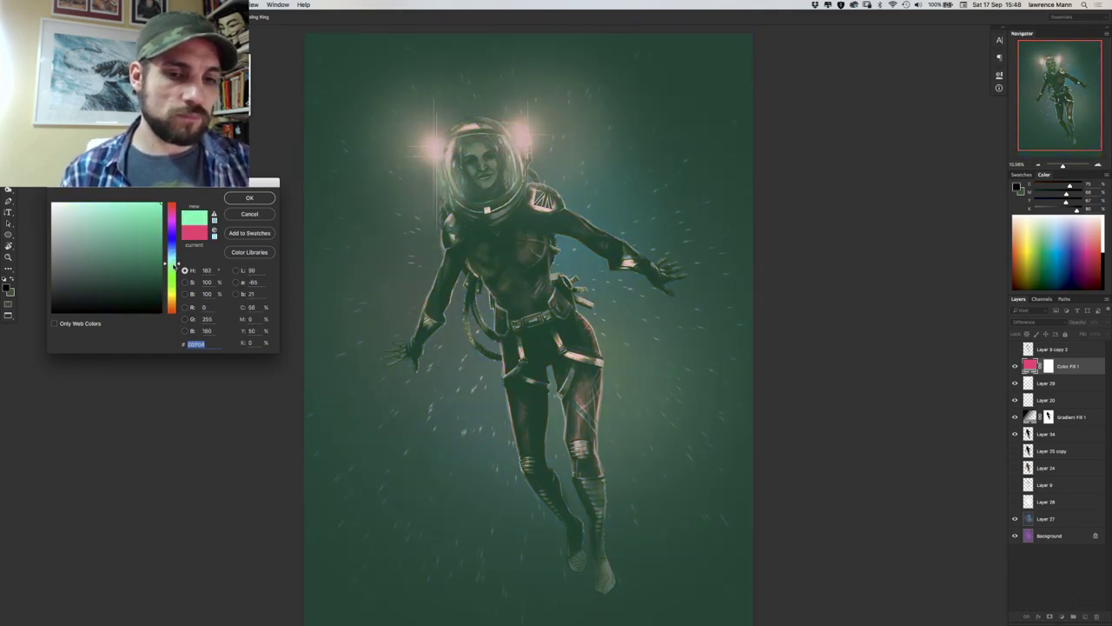
{"action": "left_click", "coordinate": [176, 259]}
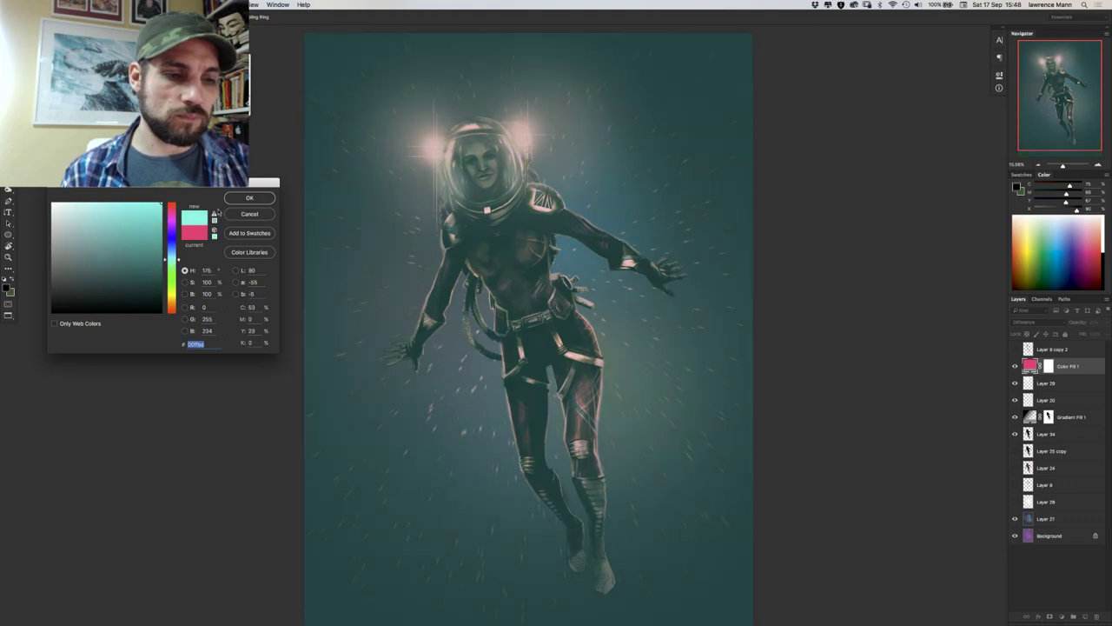
{"action": "left_click", "coordinate": [174, 211]}
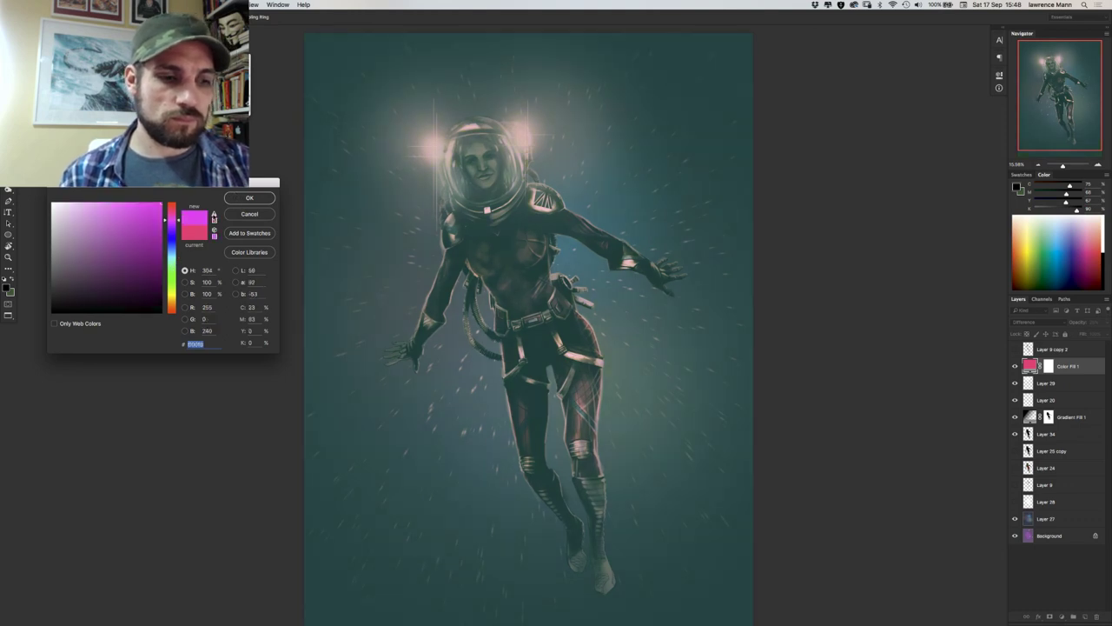
{"action": "key", "text": "Return"}
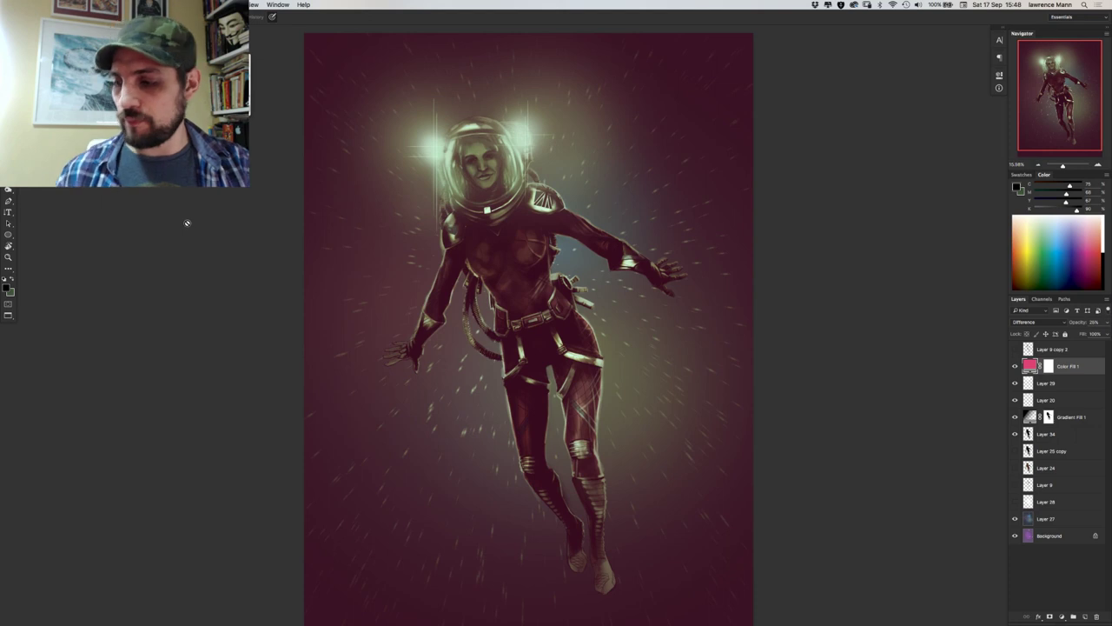
Undo the pink recolouring and opacity reduction, and set the blue fill's opacity to about 43%.
{"action": "key", "text": "super+alt+z"}
{"action": "key", "text": "super+alt+z"}
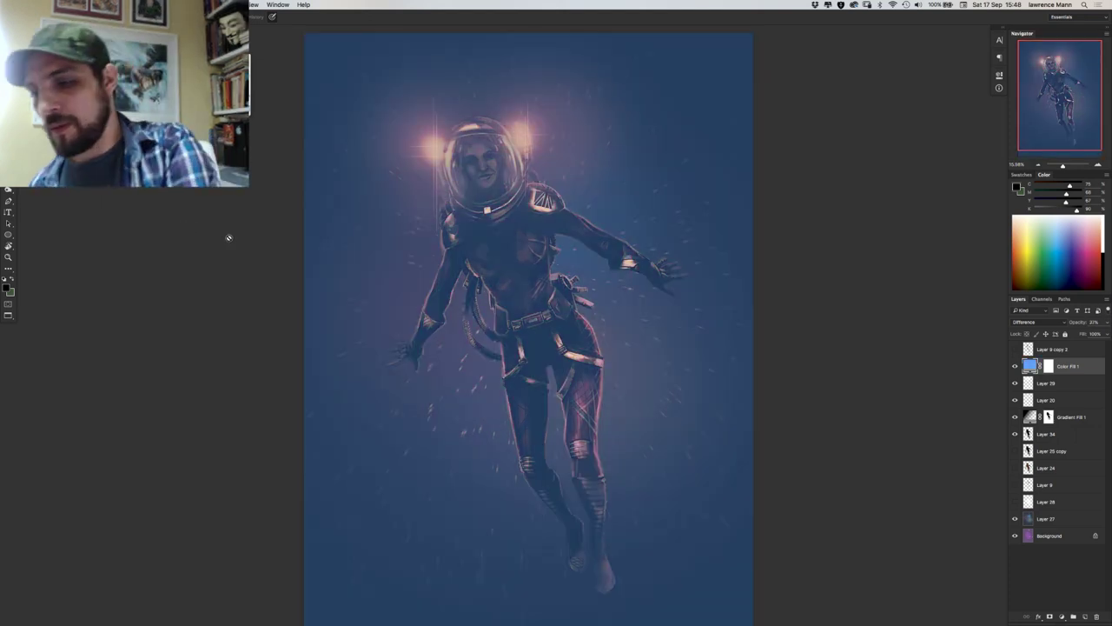
{"action": "left_click", "coordinate": [1104, 322]}
{"action": "left_click", "coordinate": [1074, 335]}
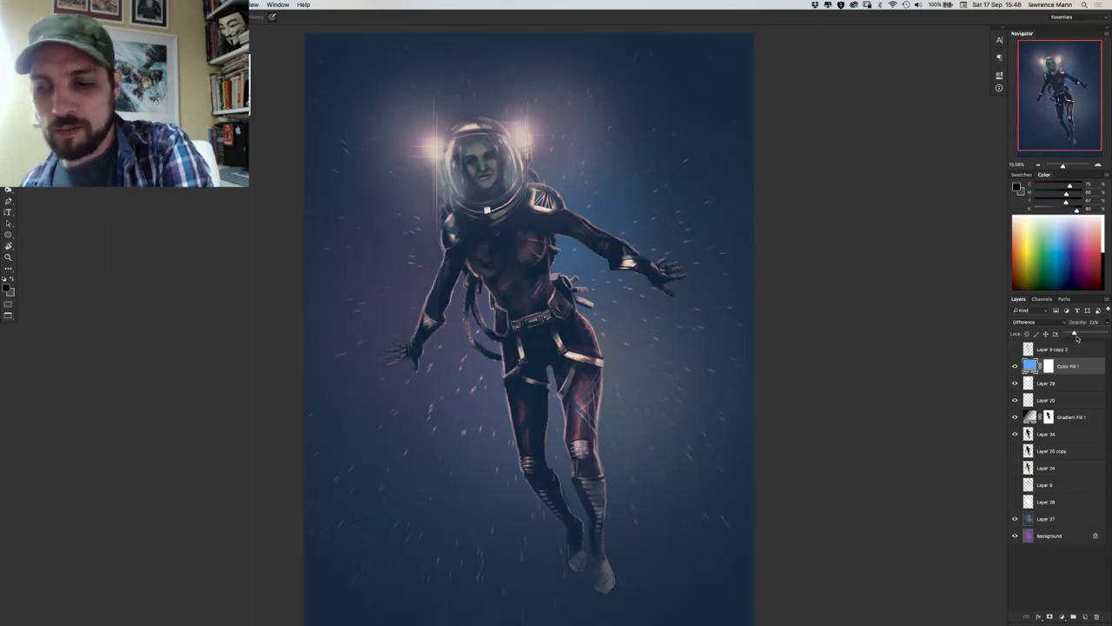
{"action": "left_click_drag", "start_coordinate": [1077, 337], "coordinate": [1083, 334]}
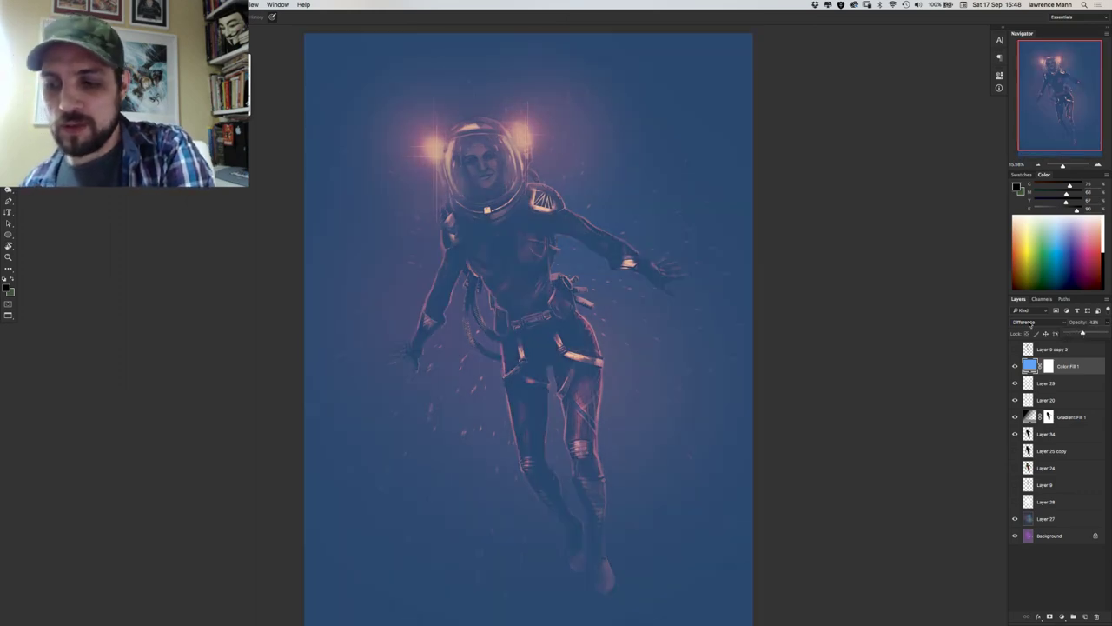
Change the blue Color Fill 1's blending mode to Hard Mix.
{"action": "left_click", "coordinate": [1031, 323]}
{"action": "left_click", "coordinate": [1034, 308]}
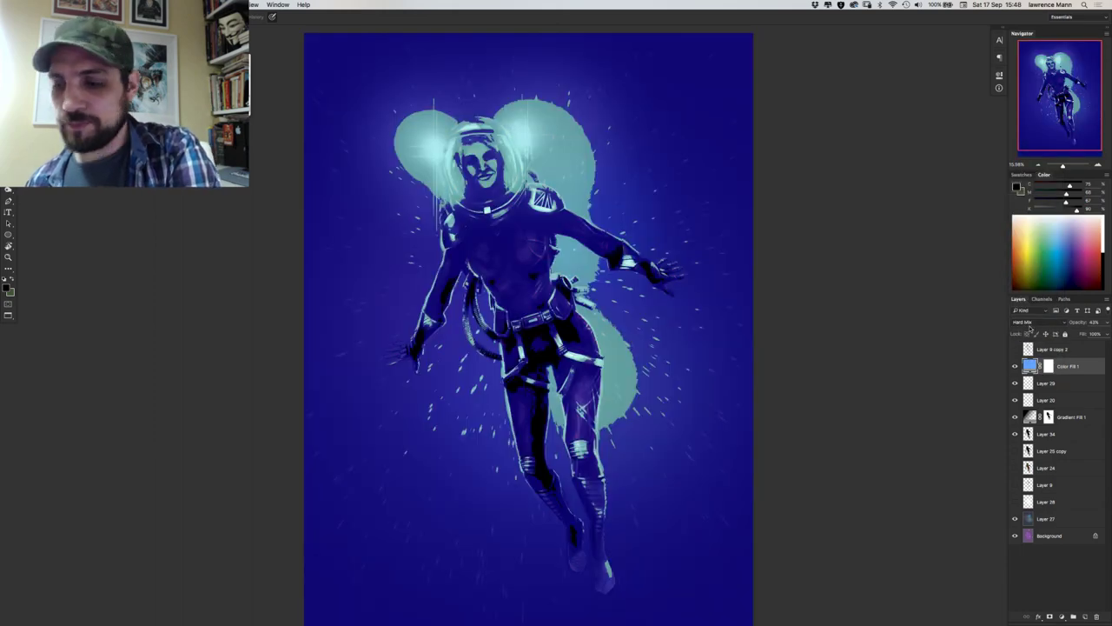
Try the Pin Light, Linear Light and Vivid Light blending modes on the blue colour fill.
{"action": "left_click", "coordinate": [1031, 323]}
{"action": "left_click", "coordinate": [1030, 315]}
{"action": "left_click", "coordinate": [1029, 323]}
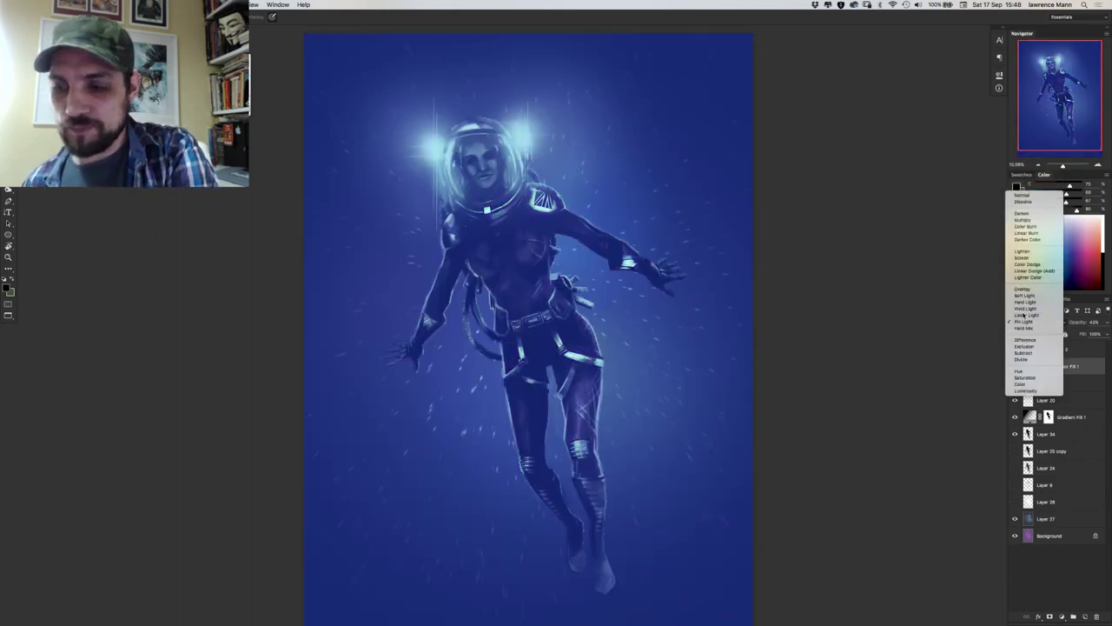
{"action": "left_click", "coordinate": [1025, 314]}
{"action": "left_click", "coordinate": [1025, 321]}
{"action": "left_click", "coordinate": [1026, 316]}
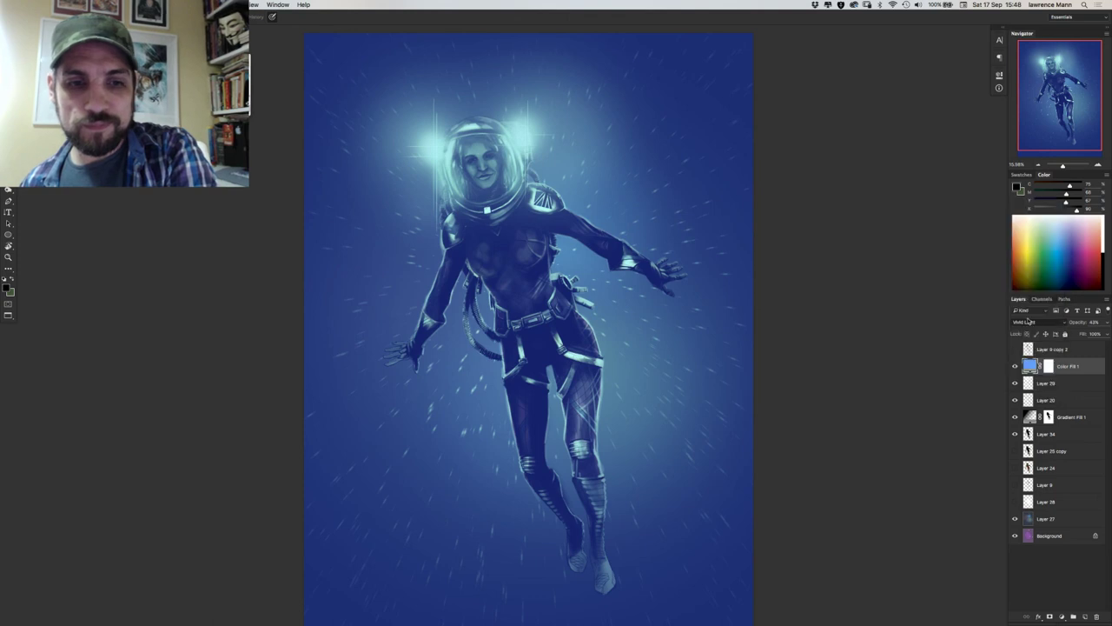
Try the Hard Light, Soft Light and Overlay blending modes on the blue colour fill.
{"action": "left_click", "coordinate": [1027, 323]}
{"action": "left_click", "coordinate": [1026, 316]}
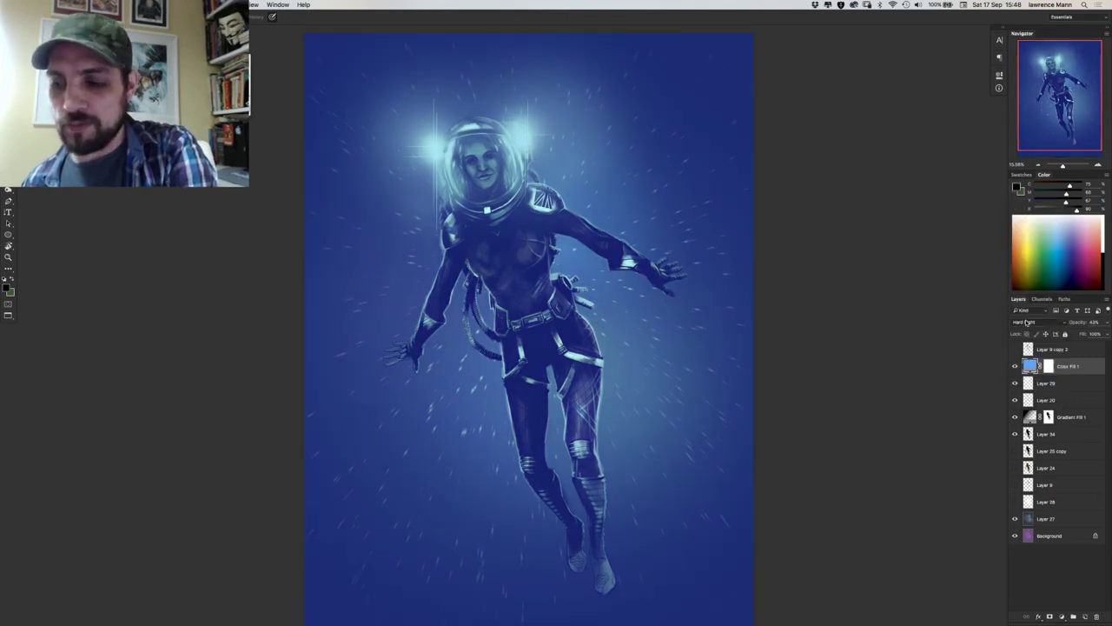
{"action": "left_click", "coordinate": [1025, 322]}
{"action": "left_click", "coordinate": [1025, 315]}
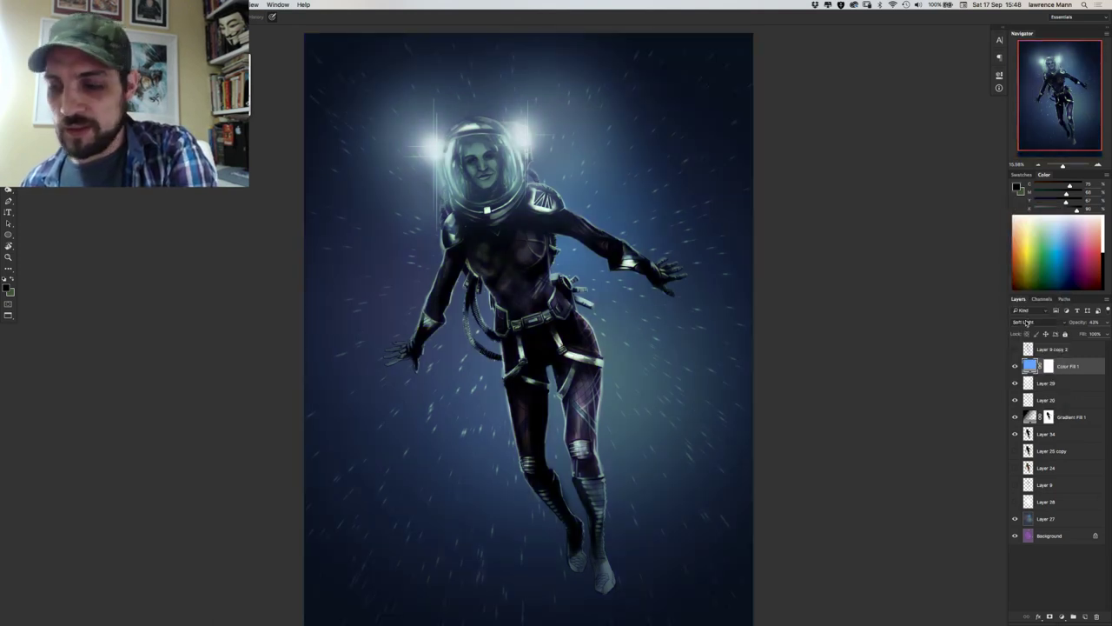
{"action": "left_click", "coordinate": [1026, 322]}
{"action": "left_click", "coordinate": [1025, 316]}
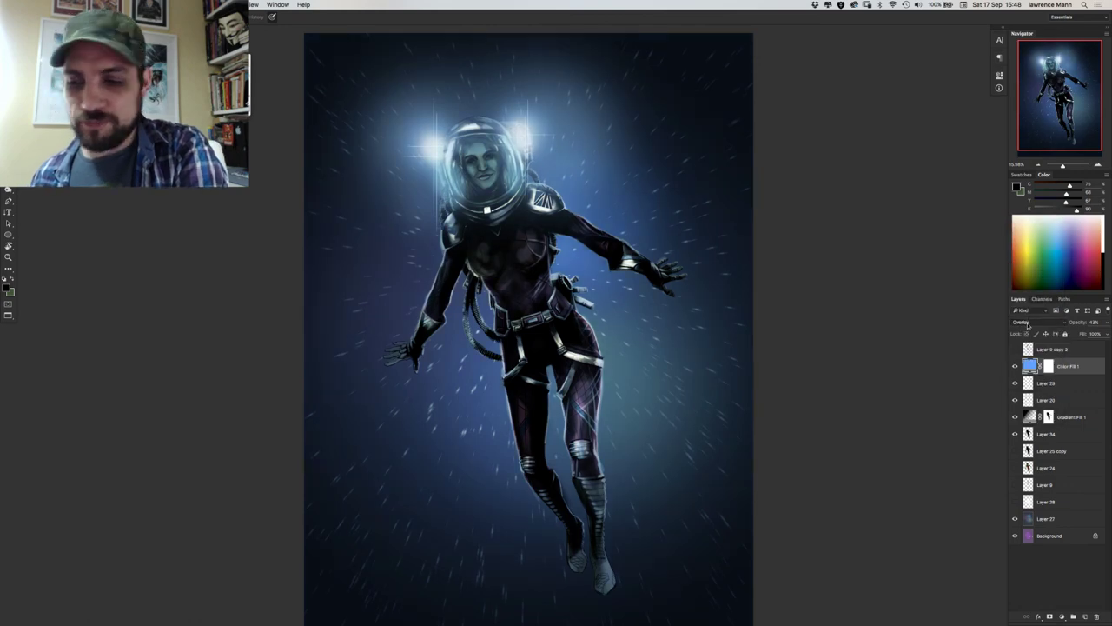
Try Lighter Color, Linear Dodge (Add), Color Dodge, Screen and Lighten as the blue fill's blending mode.
{"action": "left_click", "coordinate": [1027, 323]}
{"action": "left_click", "coordinate": [1027, 309]}
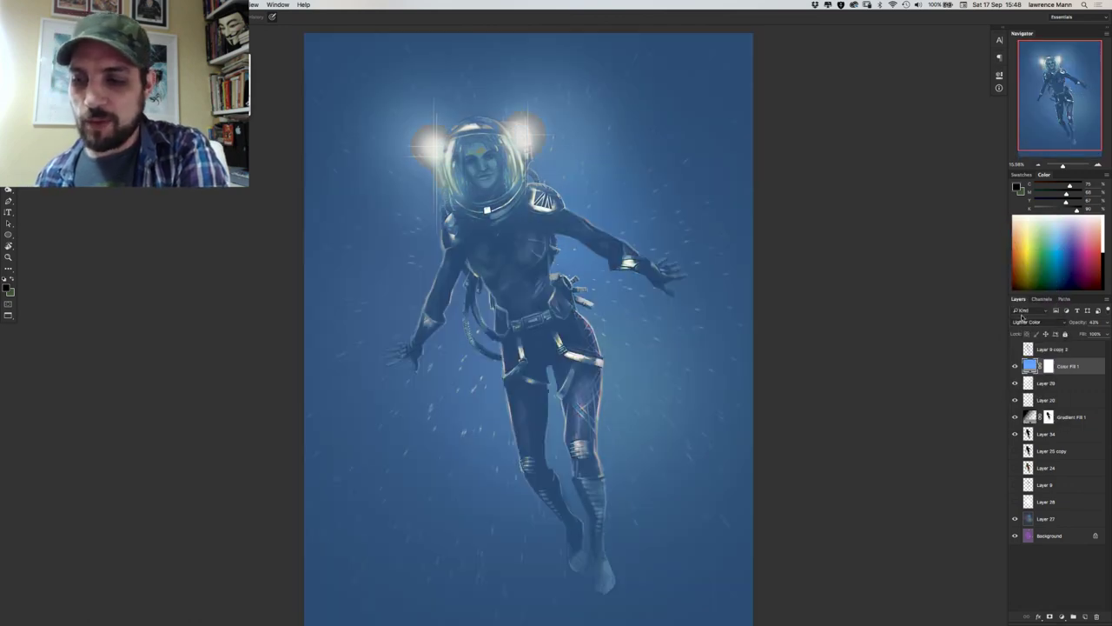
{"action": "left_click", "coordinate": [1024, 321]}
{"action": "left_click", "coordinate": [1024, 316]}
{"action": "left_click", "coordinate": [1026, 323]}
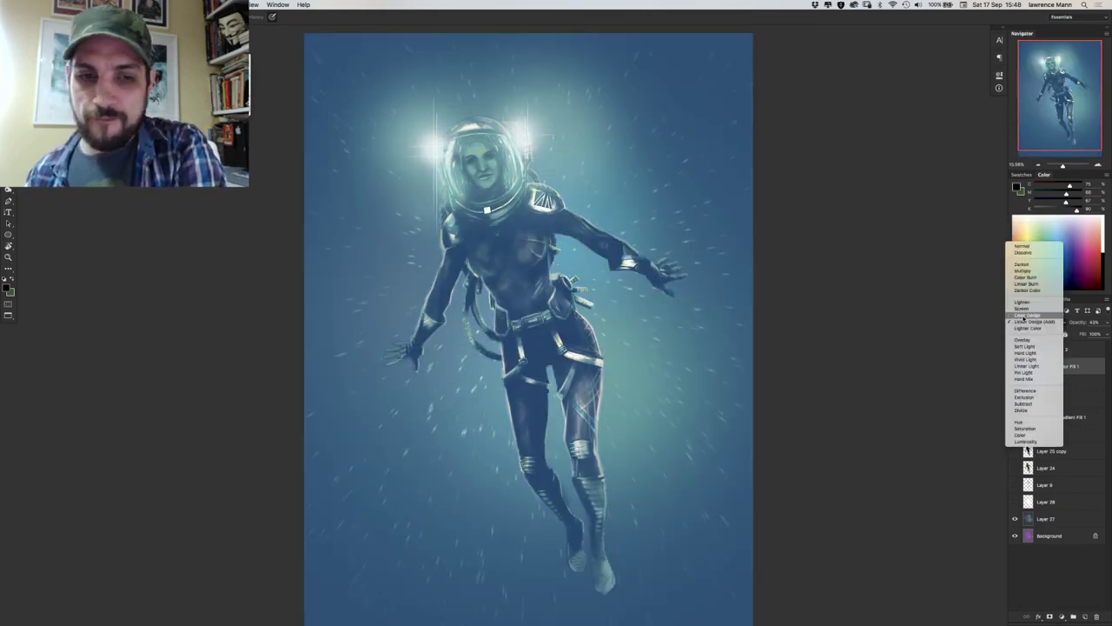
{"action": "left_click", "coordinate": [1027, 316]}
{"action": "left_click", "coordinate": [1026, 323]}
{"action": "left_click", "coordinate": [1024, 321]}
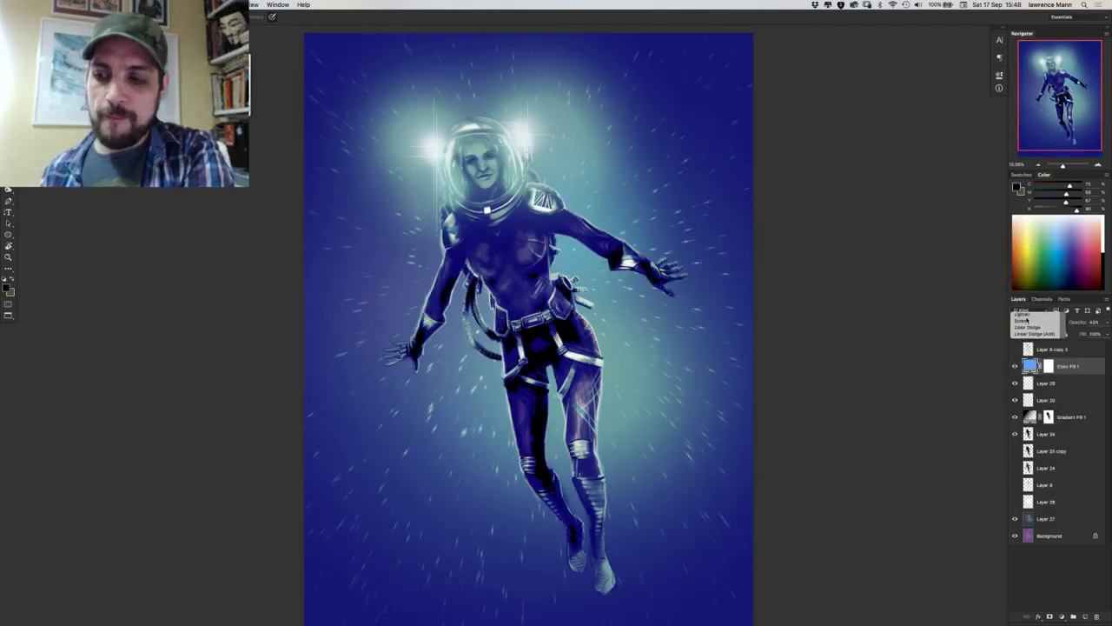
{"action": "left_click", "coordinate": [1025, 322]}
{"action": "left_click", "coordinate": [1022, 315]}
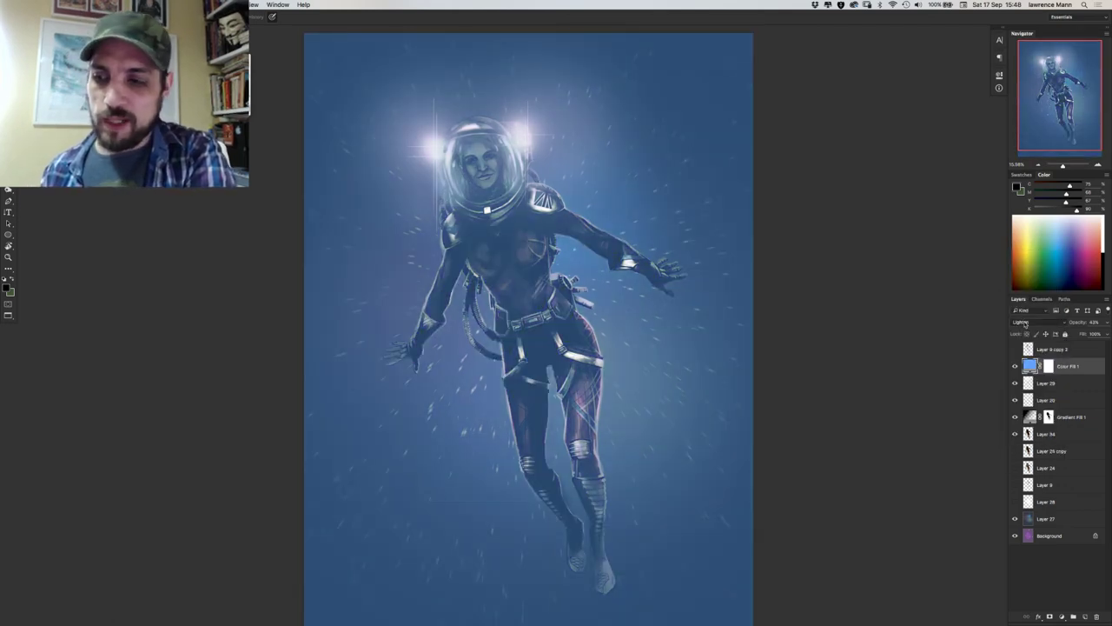
Try Darker Color, Linear Burn, Multiply and Darken as the blue fill's blending mode.
{"action": "left_click", "coordinate": [1025, 322]}
{"action": "left_click", "coordinate": [1019, 309]}
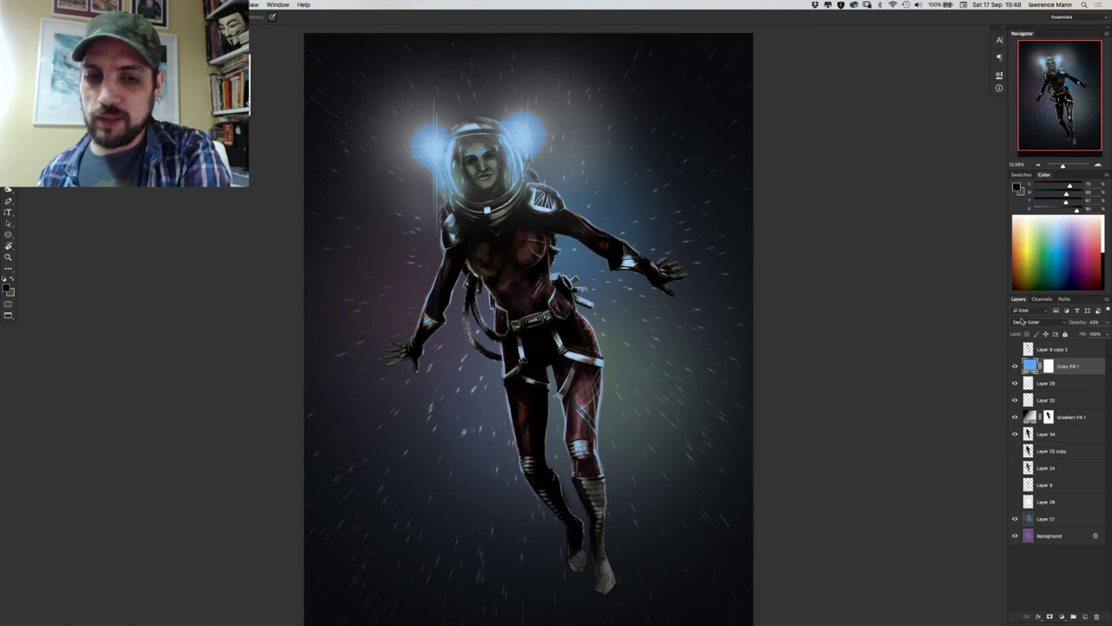
{"action": "left_click", "coordinate": [1023, 322]}
{"action": "left_click", "coordinate": [1021, 315]}
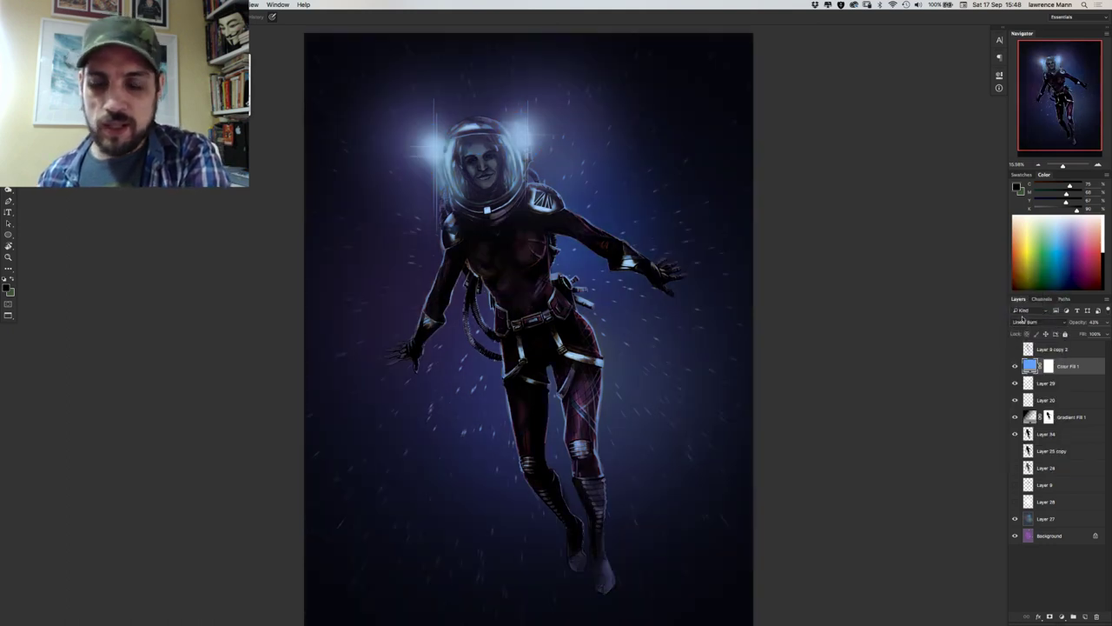
{"action": "left_click", "coordinate": [1023, 321]}
{"action": "left_click", "coordinate": [1021, 308]}
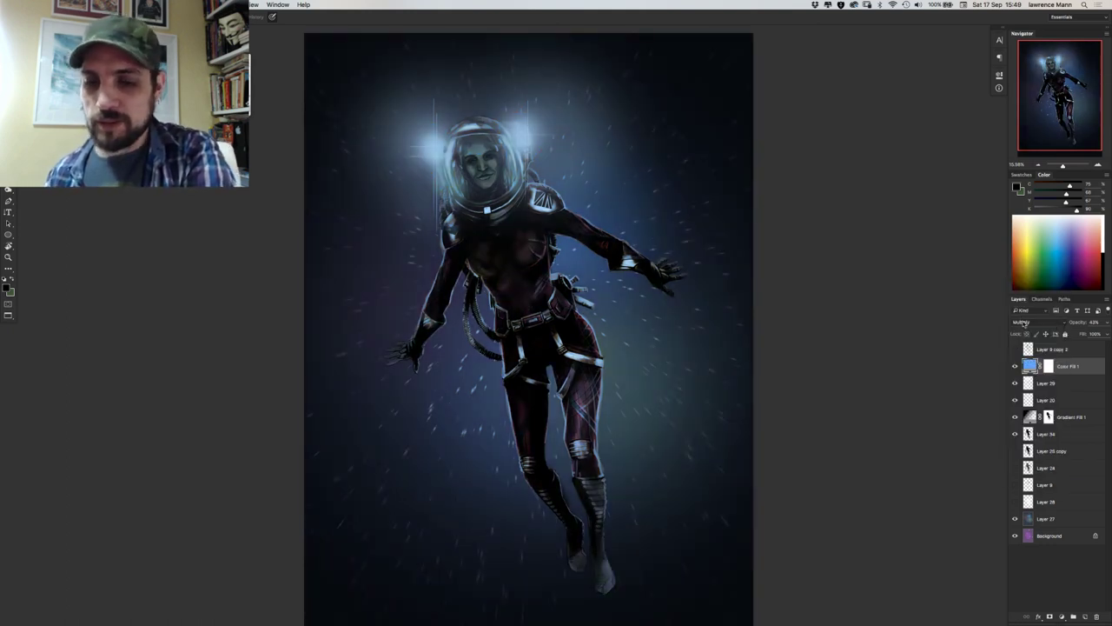
{"action": "left_click", "coordinate": [1022, 321]}
{"action": "left_click", "coordinate": [1021, 315]}
Try Dissolve on the blue fill and switch its blending mode to Color.
{"action": "left_click", "coordinate": [1024, 321]}
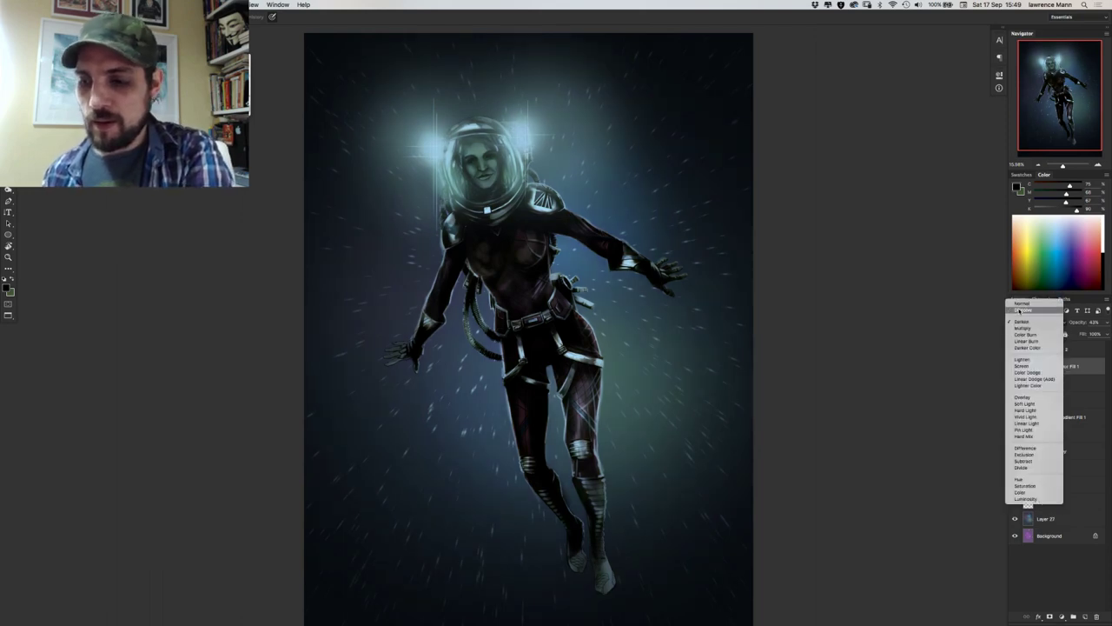
{"action": "left_click", "coordinate": [1021, 311]}
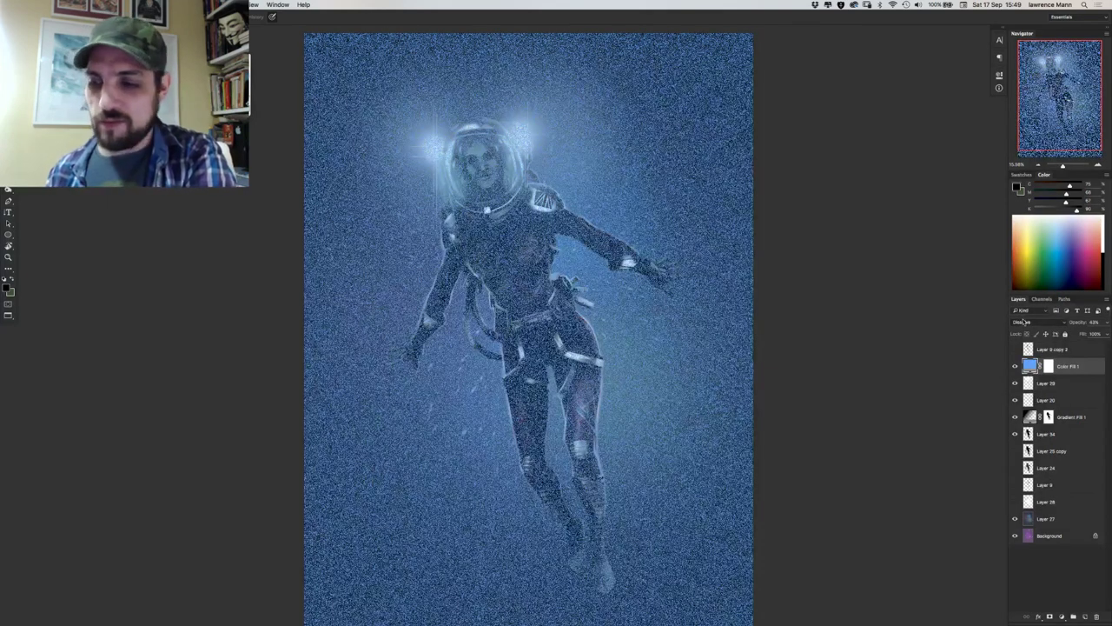
{"action": "left_click", "coordinate": [1024, 322]}
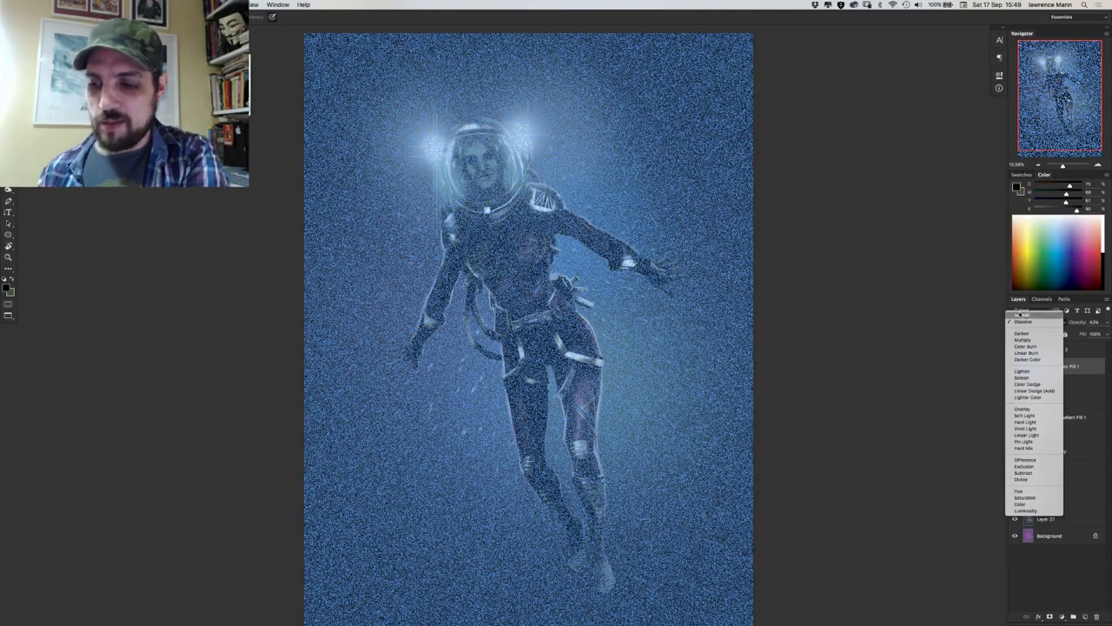
{"action": "left_click", "coordinate": [1022, 504]}
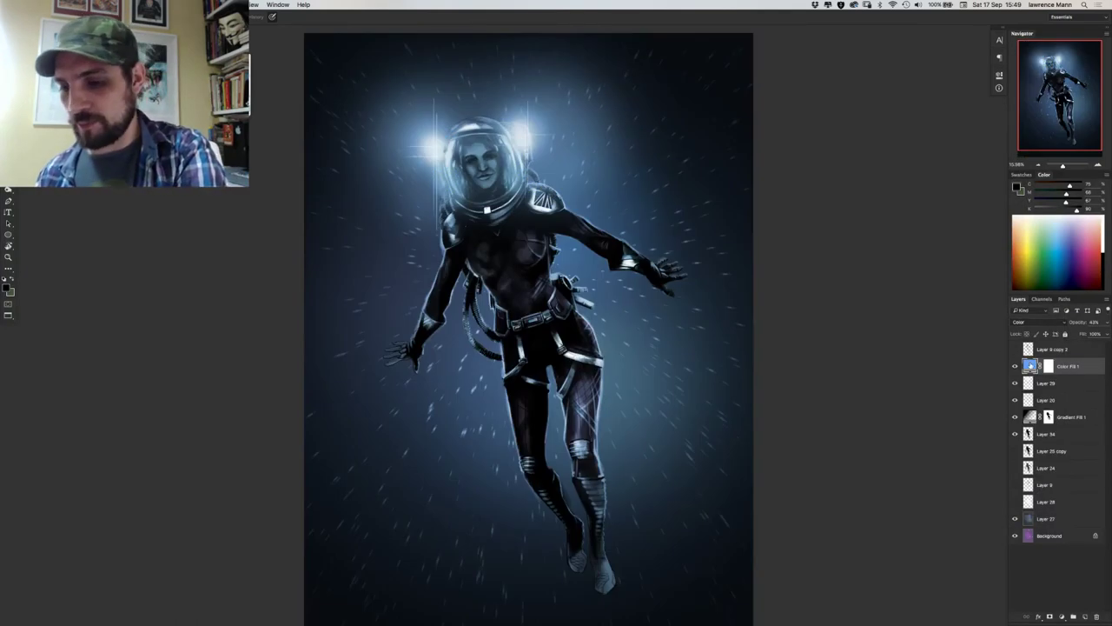
Recolour Color Fill 1 to a pinkish red with hue 343.
{"action": "double_click", "coordinate": [1030, 366]}
{"action": "left_click", "coordinate": [172, 223]}
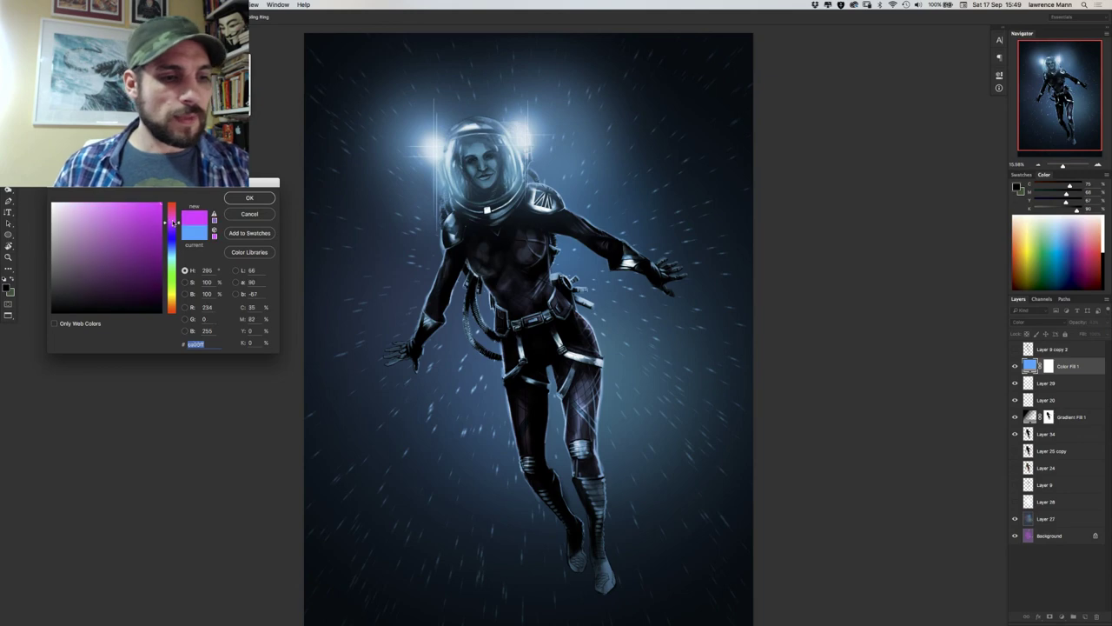
{"action": "left_click_drag", "start_coordinate": [173, 223], "coordinate": [172, 208]}
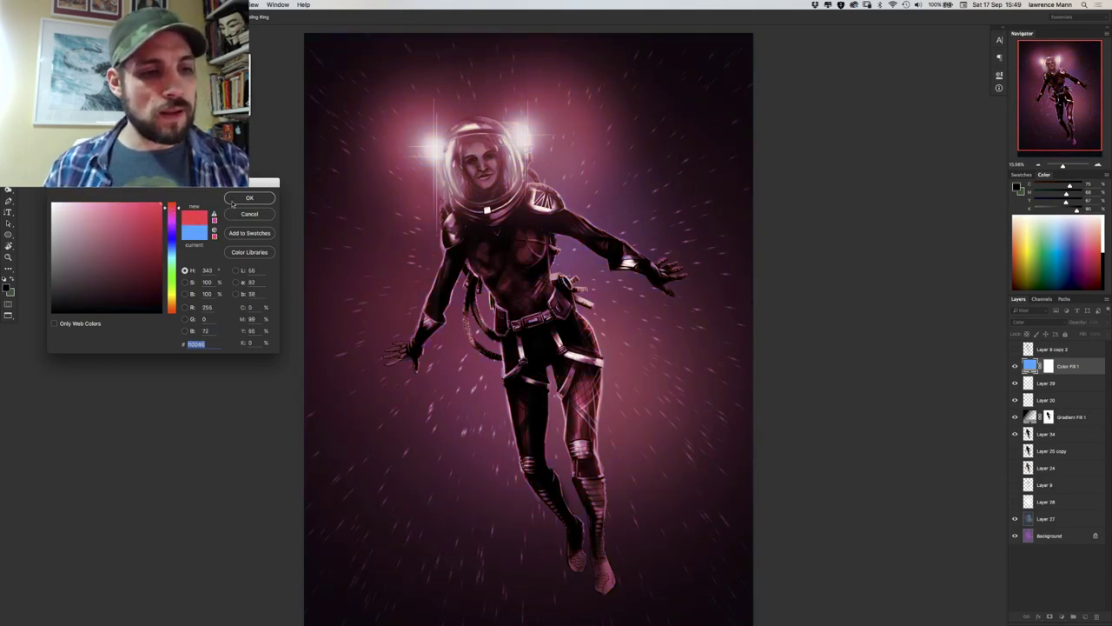
{"action": "left_click", "coordinate": [248, 198]}
Try Multiply, Color Burn, Linear Burn and Darker Color as the red fill's blending mode.
{"action": "left_click", "coordinate": [1019, 321]}
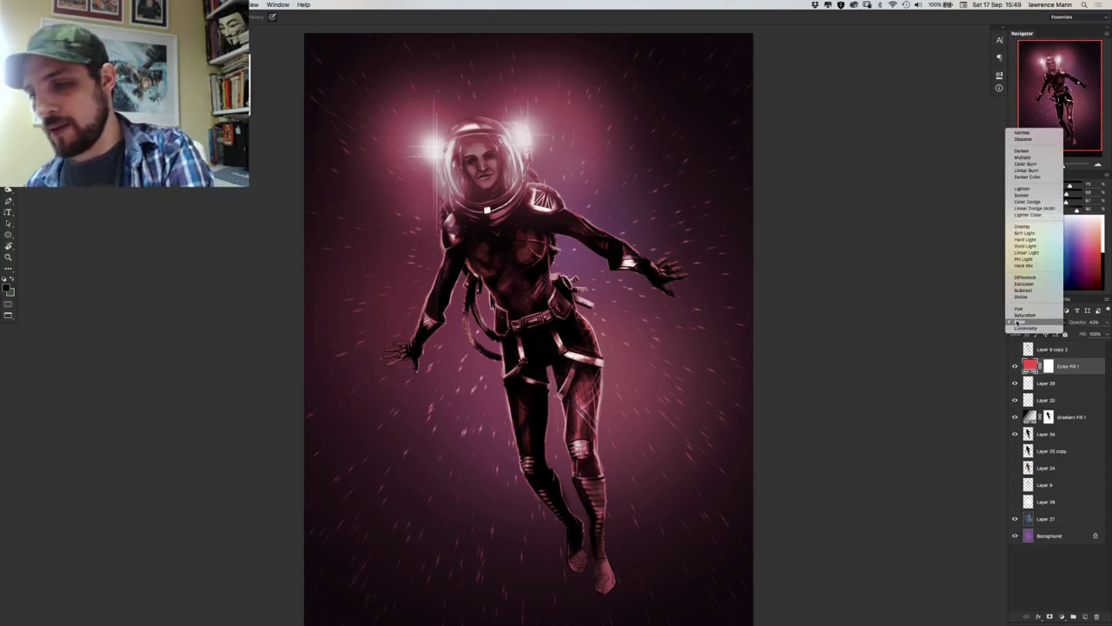
{"action": "left_click", "coordinate": [1030, 159]}
{"action": "left_click", "coordinate": [1022, 321]}
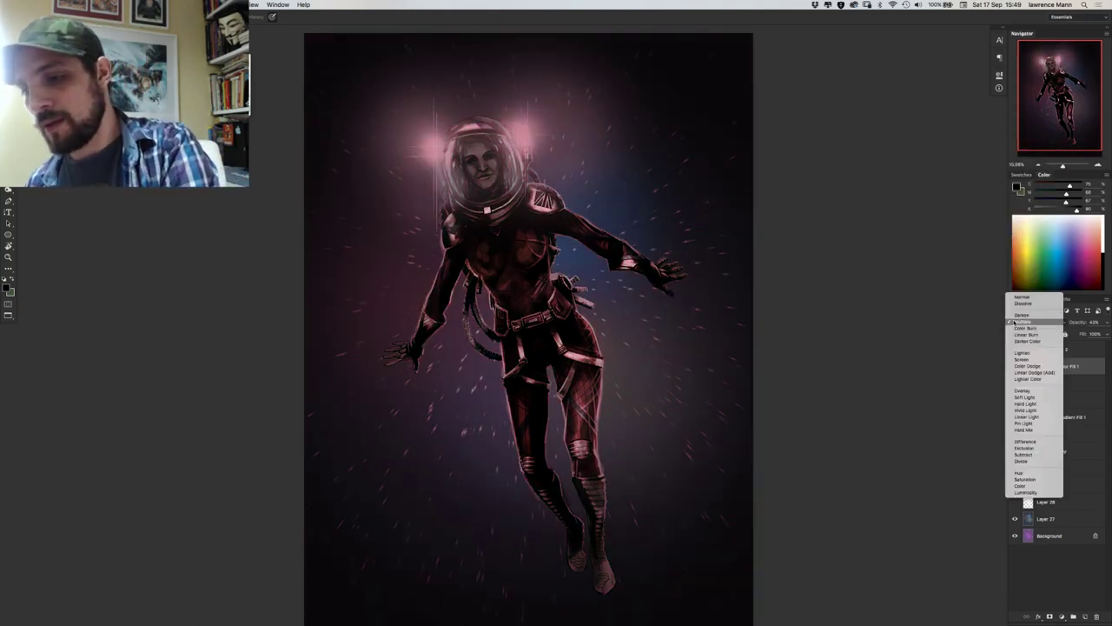
{"action": "left_click", "coordinate": [1017, 326]}
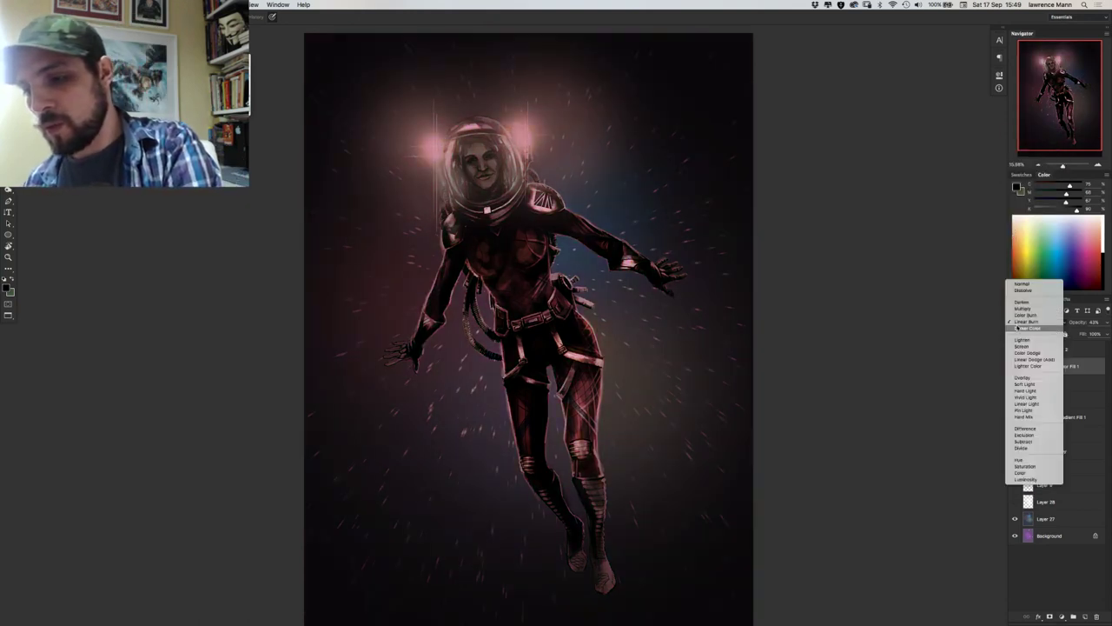
{"action": "left_click", "coordinate": [1018, 330]}
Try the Lighten, Screen and Color Dodge blending modes on the red fill.
{"action": "left_click", "coordinate": [1016, 324]}
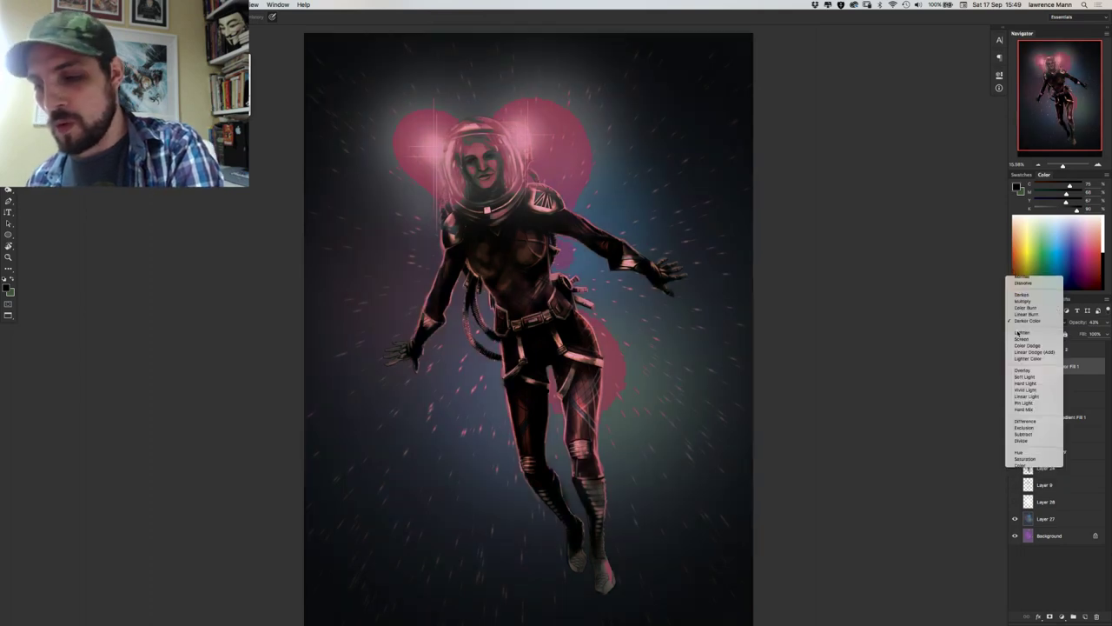
{"action": "left_click", "coordinate": [1018, 333]}
{"action": "left_click", "coordinate": [1019, 326]}
{"action": "left_click", "coordinate": [1017, 329]}
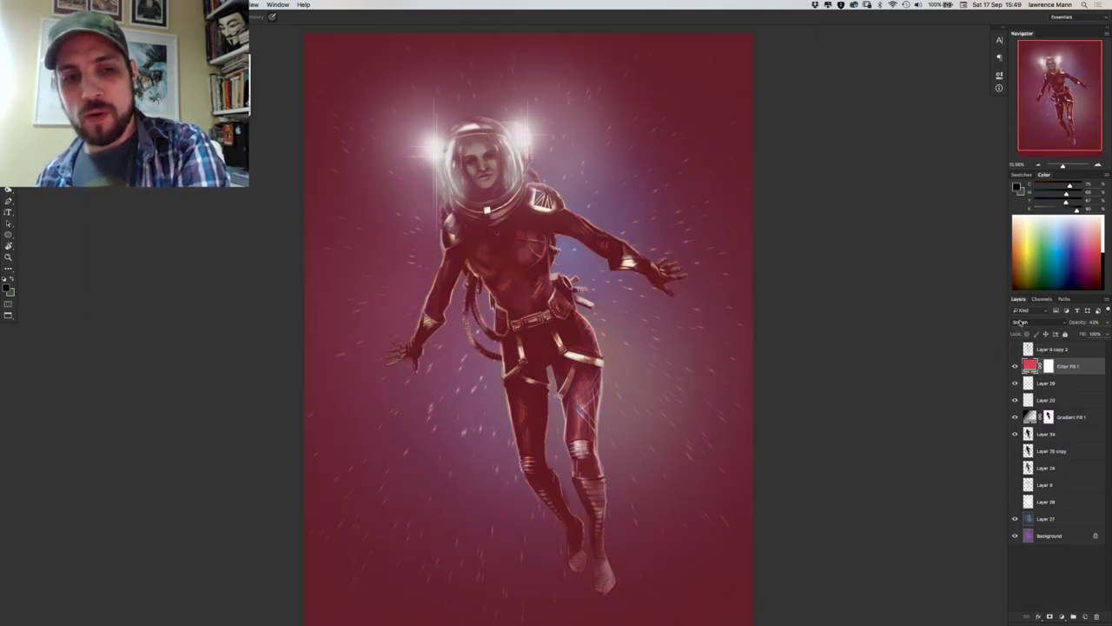
{"action": "left_click", "coordinate": [1020, 323]}
{"action": "left_click", "coordinate": [1020, 329]}
Try Linear Dodge (Add), Lighter Color and Overlay as the red fill's blending mode.
{"action": "left_click", "coordinate": [1021, 326]}
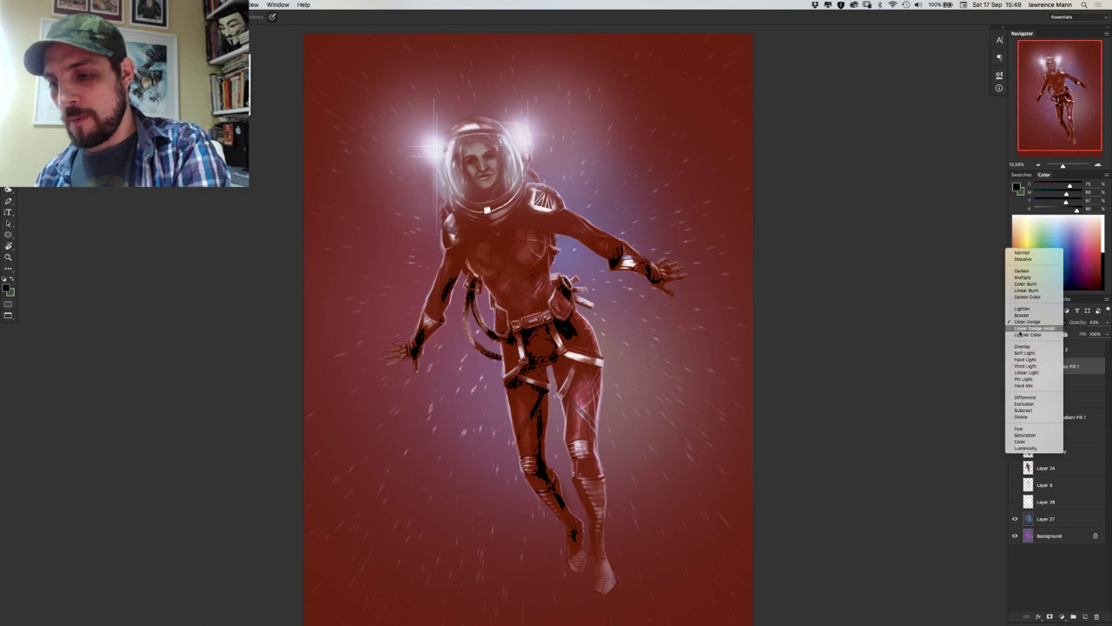
{"action": "left_click", "coordinate": [1021, 328]}
{"action": "left_click", "coordinate": [1019, 328]}
{"action": "left_click", "coordinate": [1020, 323]}
{"action": "left_click", "coordinate": [1018, 332]}
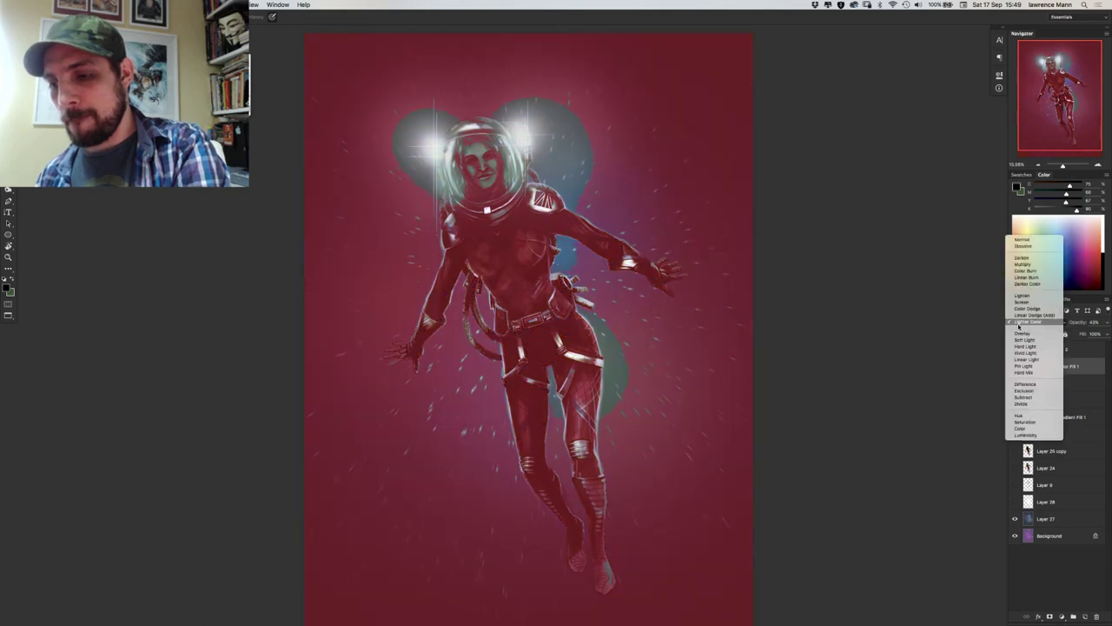
{"action": "left_click", "coordinate": [1020, 334]}
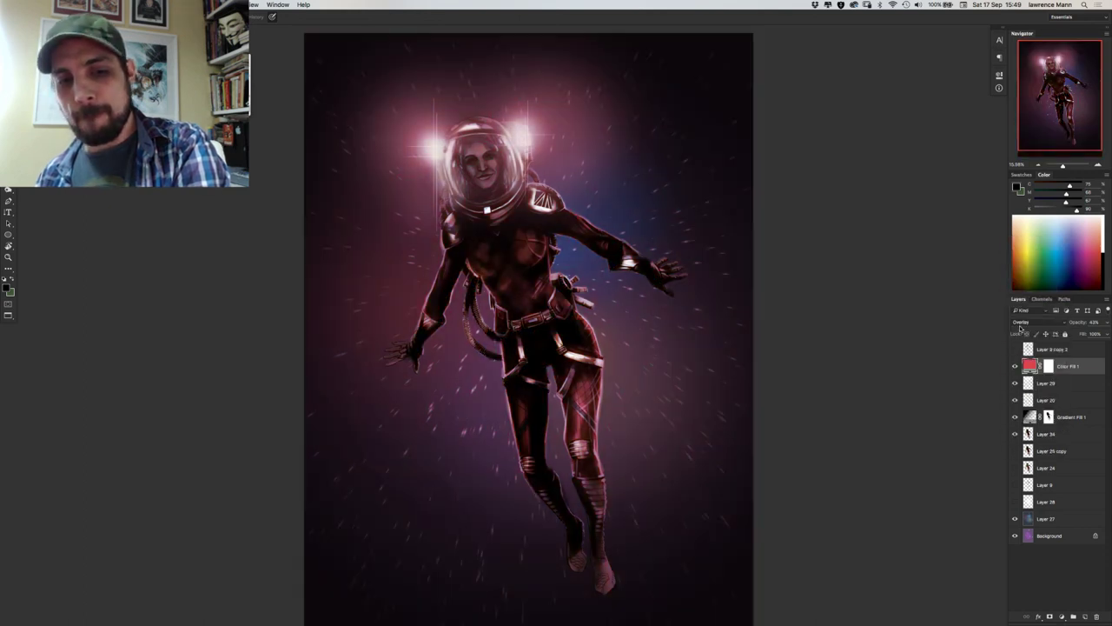
Try the Soft Light, Hard Light and Vivid Light blending modes on the red fill.
{"action": "left_click", "coordinate": [1021, 322]}
{"action": "left_click", "coordinate": [1020, 330]}
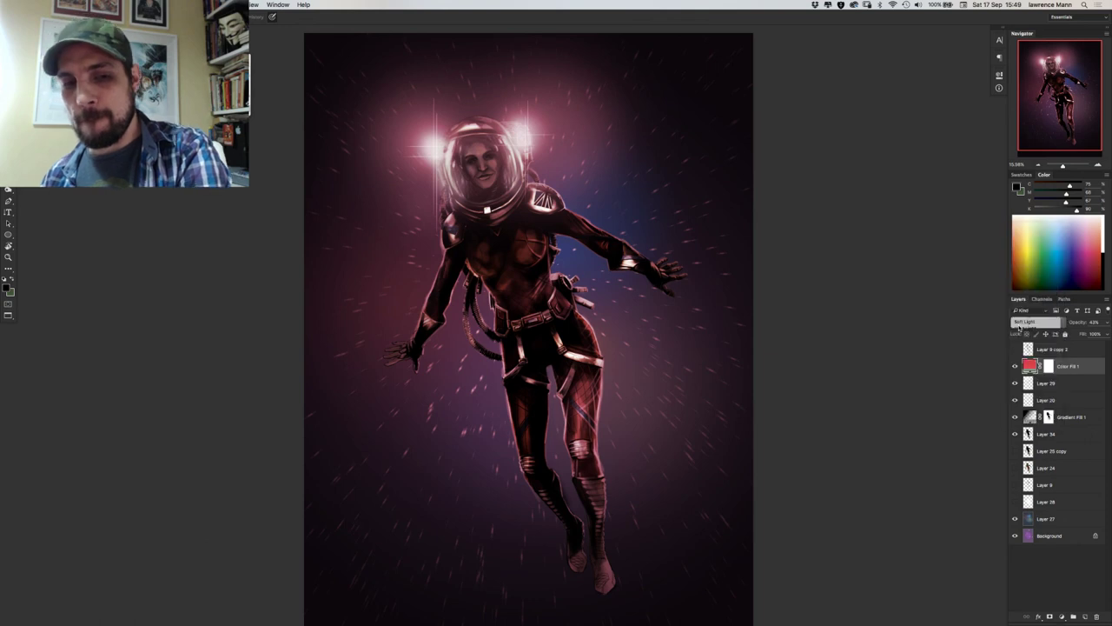
{"action": "left_click", "coordinate": [1019, 322]}
{"action": "left_click", "coordinate": [1021, 337]}
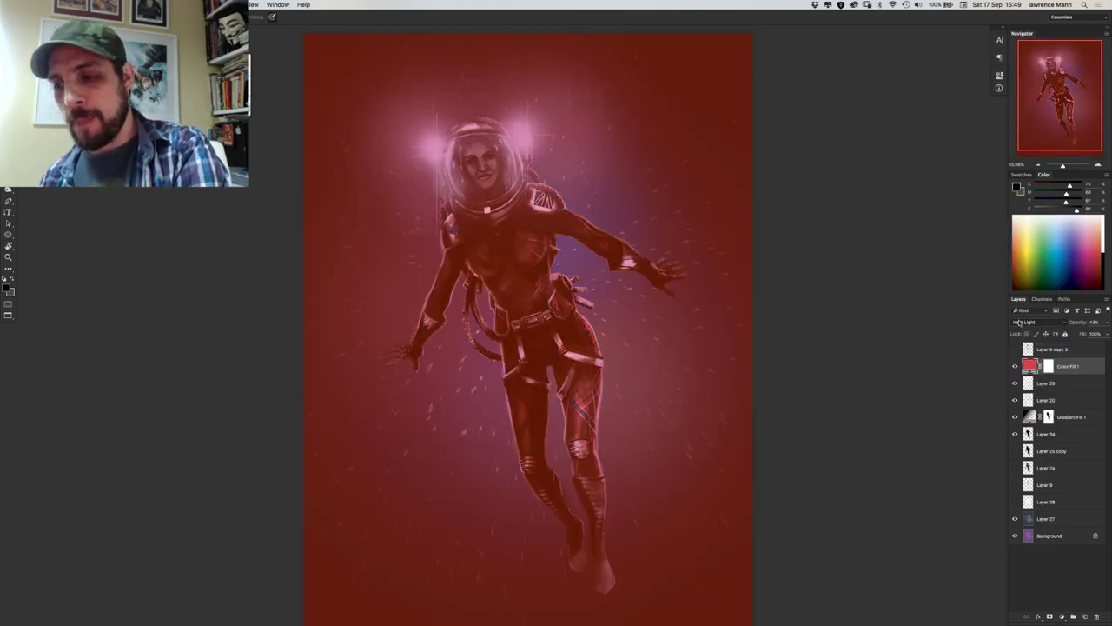
{"action": "left_click", "coordinate": [1020, 323]}
{"action": "left_click", "coordinate": [1021, 326]}
Try the Linear Light, Pin Light and Hard Mix blending modes on the red fill.
{"action": "left_click", "coordinate": [1021, 322]}
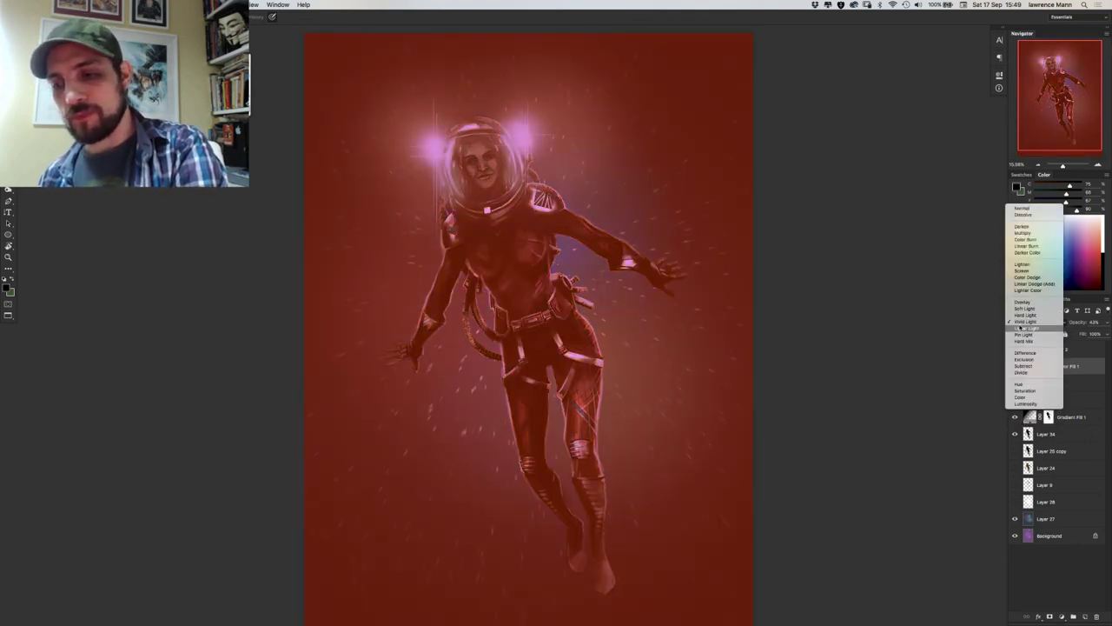
{"action": "left_click", "coordinate": [1020, 328]}
{"action": "left_click", "coordinate": [1021, 322]}
{"action": "left_click", "coordinate": [1020, 334]}
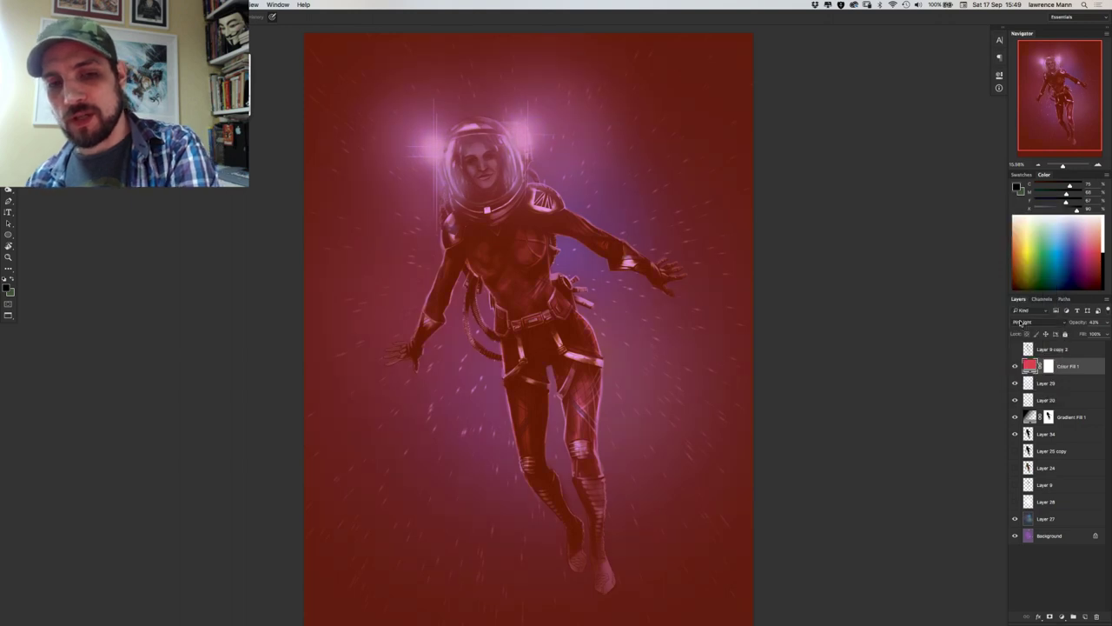
{"action": "left_click", "coordinate": [1021, 322]}
{"action": "left_click", "coordinate": [1021, 328]}
Try Difference, Exclusion and Subtract on the red fill, and set its blending mode to Divide.
{"action": "left_click", "coordinate": [1021, 323]}
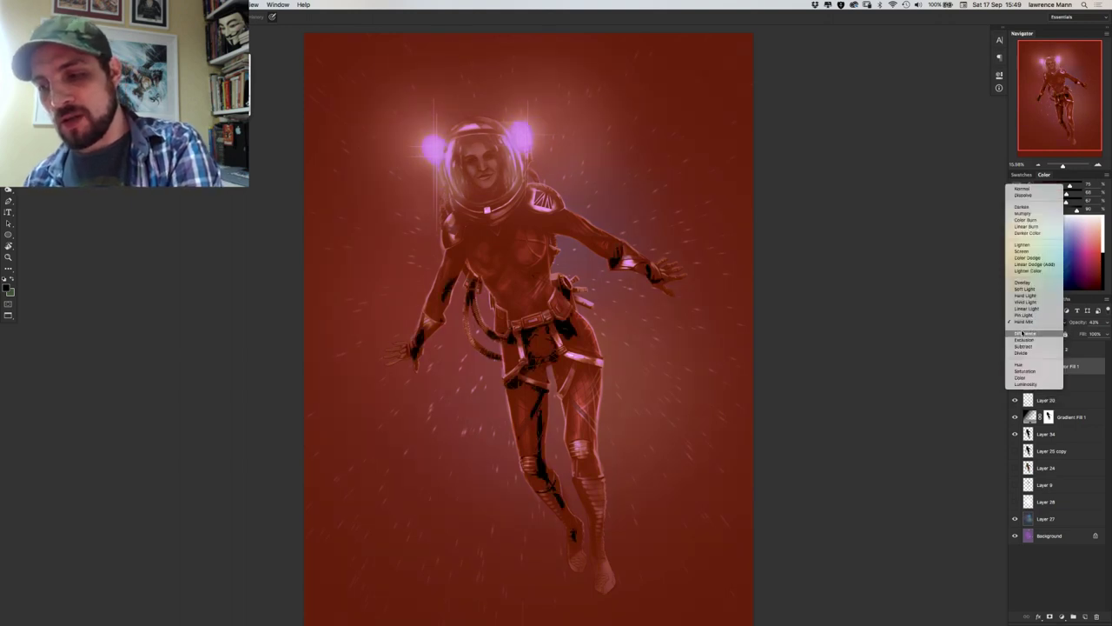
{"action": "left_click", "coordinate": [1023, 333]}
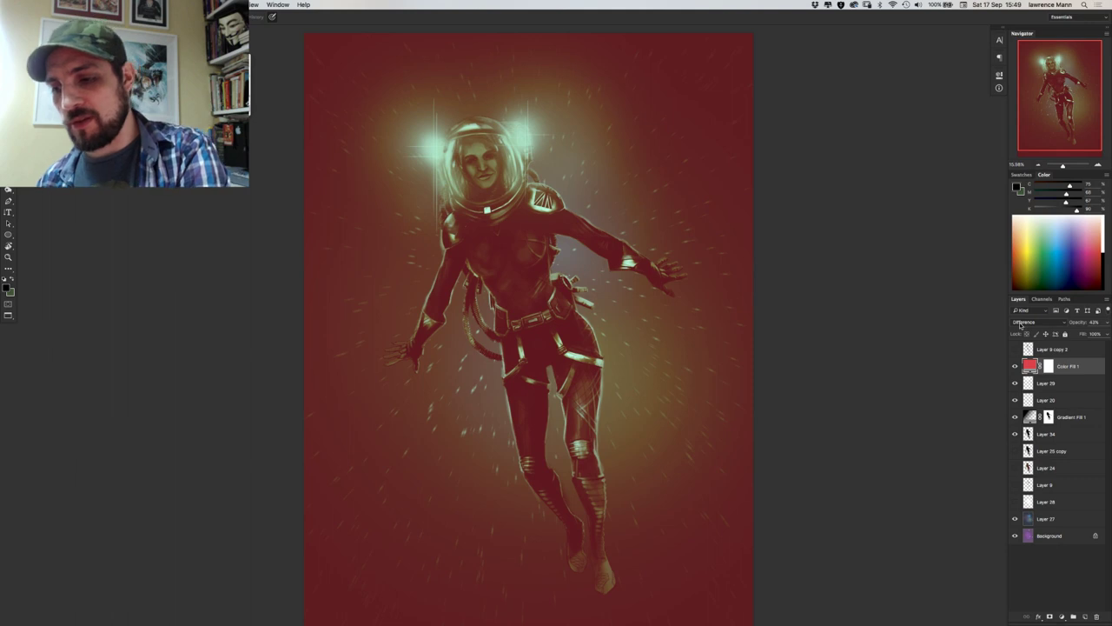
{"action": "left_click", "coordinate": [1021, 325]}
{"action": "left_click", "coordinate": [1021, 327]}
{"action": "left_click", "coordinate": [1021, 326]}
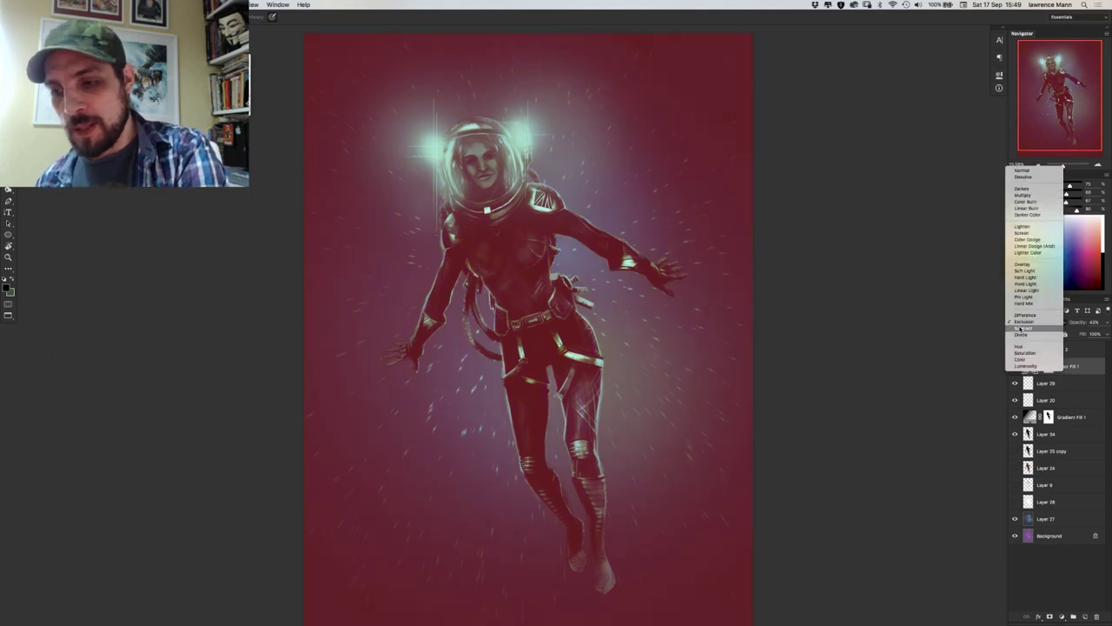
{"action": "left_click", "coordinate": [1023, 327]}
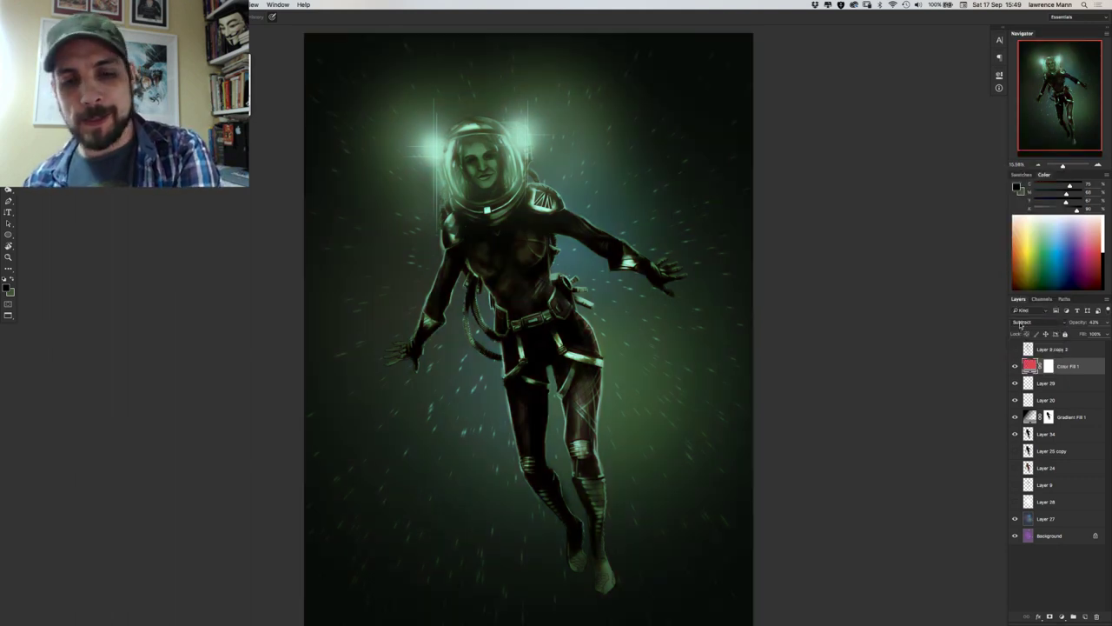
{"action": "left_click", "coordinate": [1020, 323]}
{"action": "left_click", "coordinate": [1021, 327]}
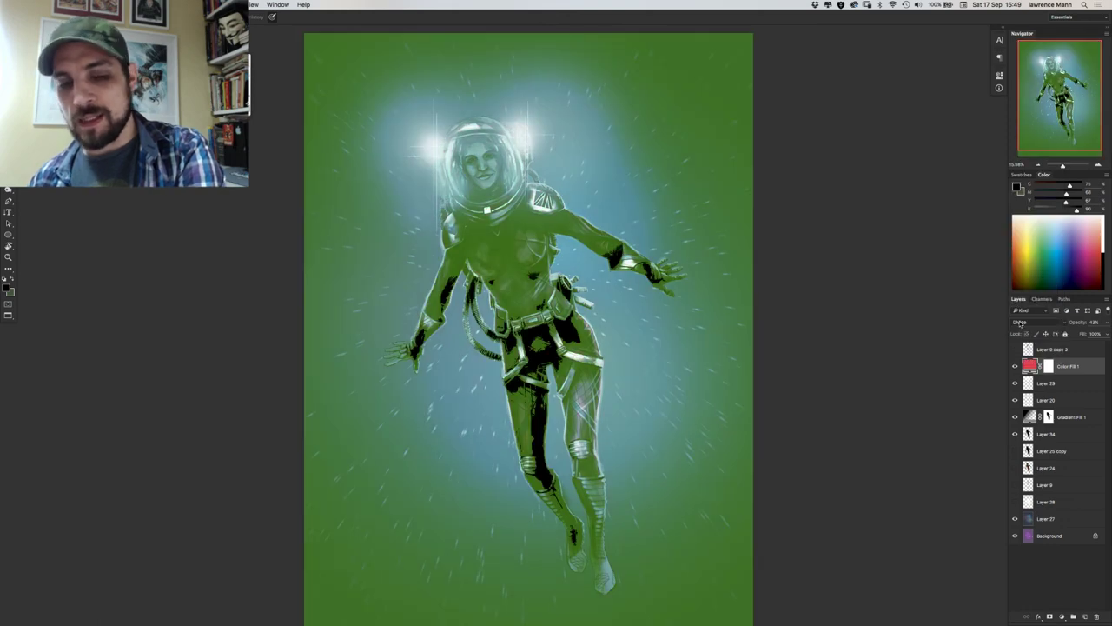
Try the Hue, Saturation, Color and Luminosity blending modes on the red fill.
{"action": "left_click", "coordinate": [1020, 322]}
{"action": "left_click", "coordinate": [1018, 328]}
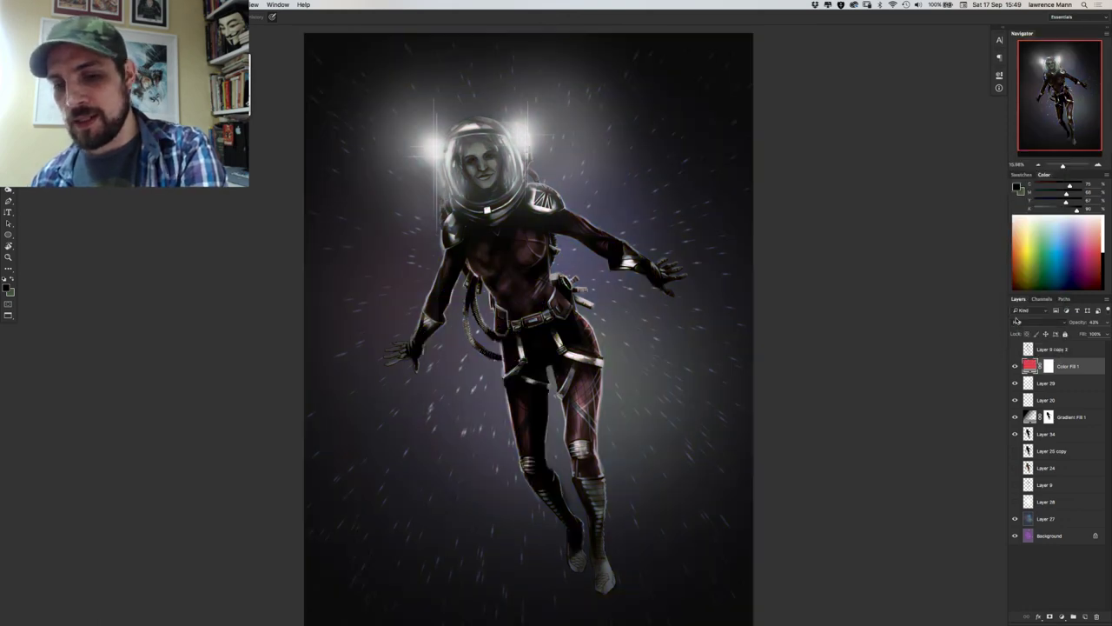
{"action": "left_click", "coordinate": [1017, 322]}
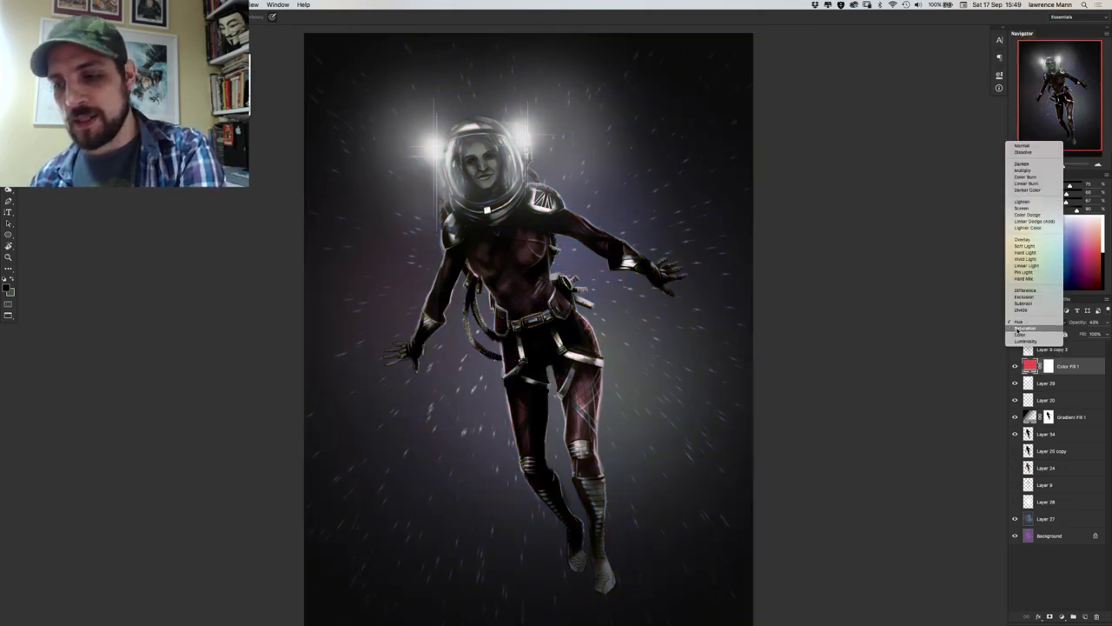
{"action": "left_click", "coordinate": [1020, 328]}
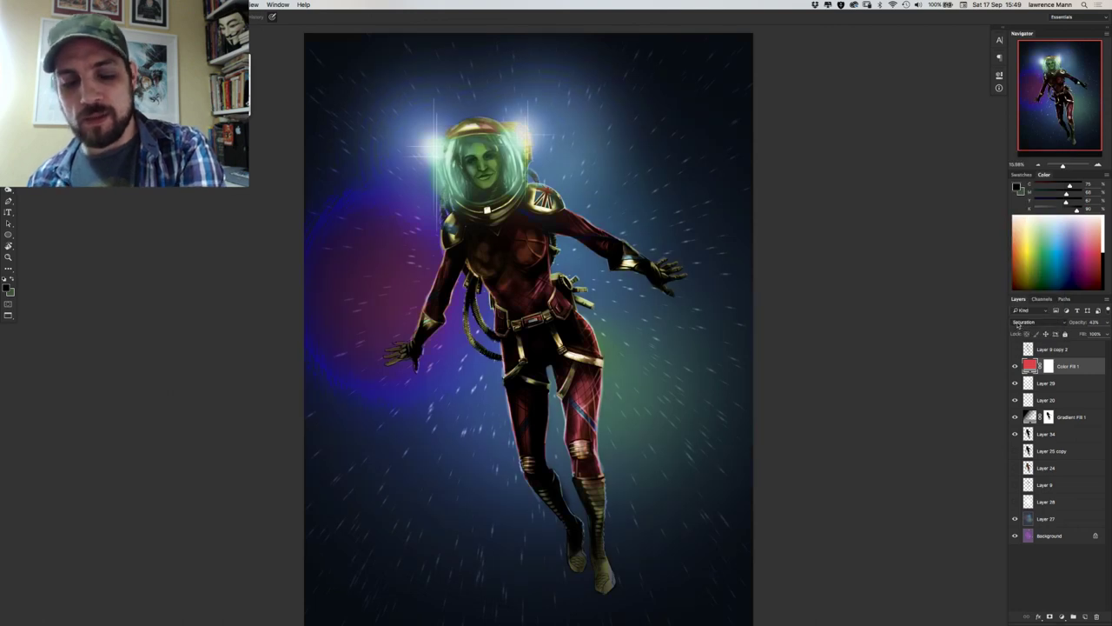
{"action": "left_click", "coordinate": [1018, 322]}
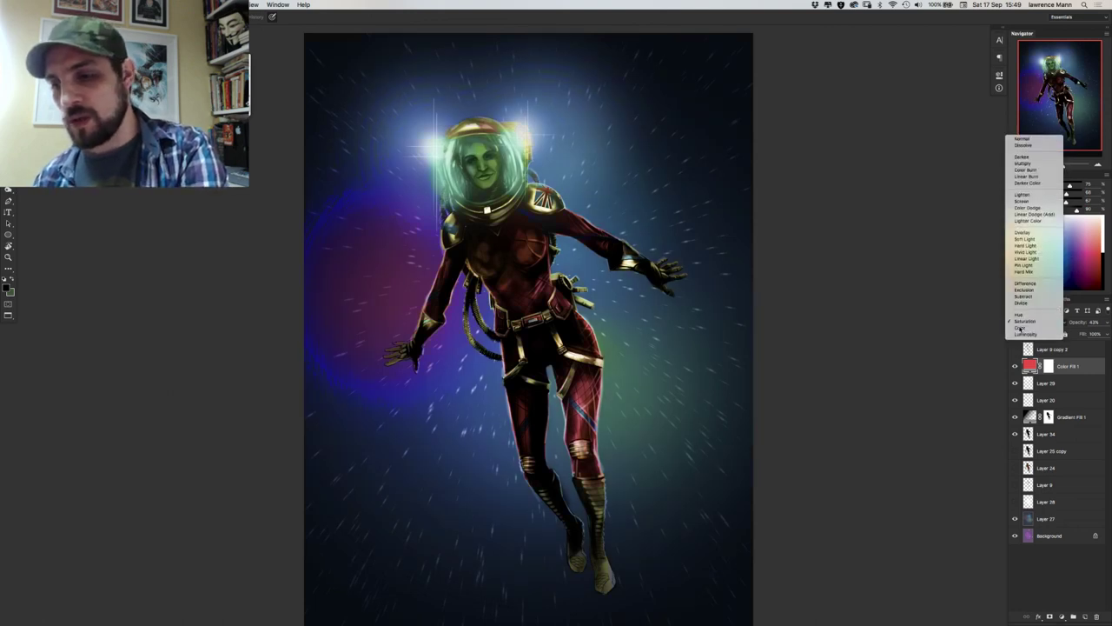
{"action": "left_click", "coordinate": [1020, 326]}
{"action": "left_click", "coordinate": [1019, 321]}
{"action": "left_click", "coordinate": [1021, 328]}
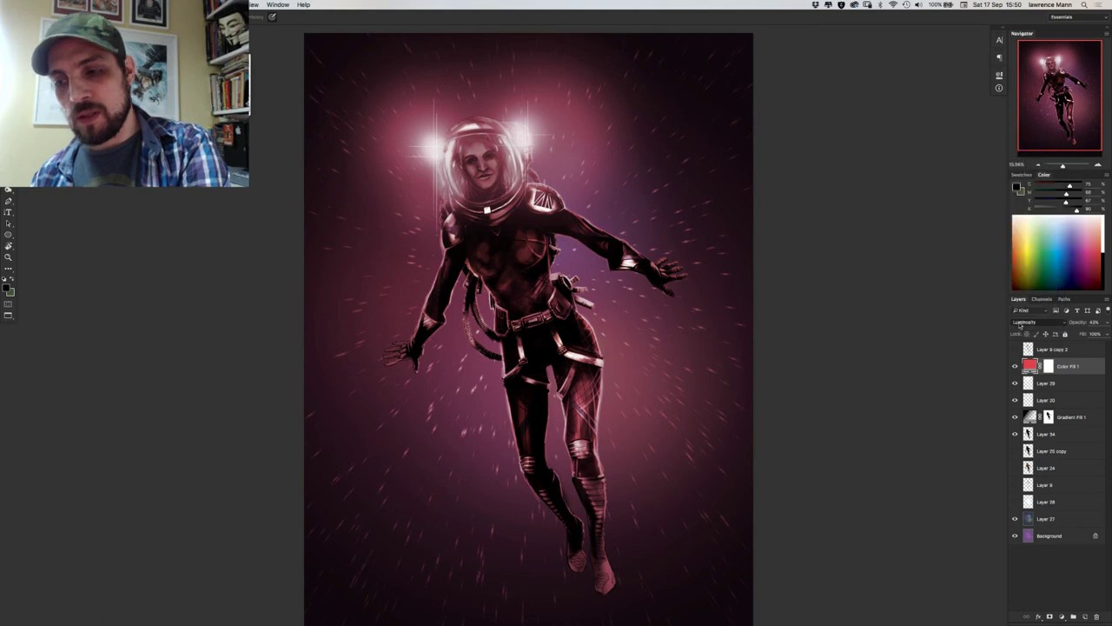
Set the red fill's blending mode back to Hue and hide the fill layer to view the whole illustration without it.
{"action": "left_click", "coordinate": [1019, 321]}
{"action": "left_click", "coordinate": [1017, 302]}
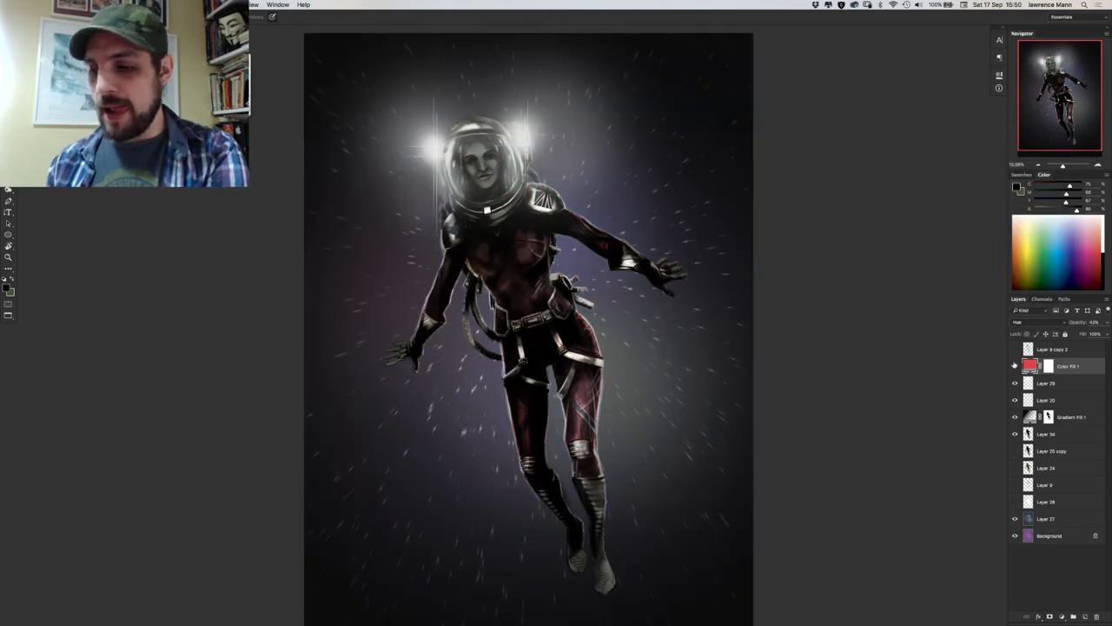
{"action": "left_click", "coordinate": [1015, 366]}
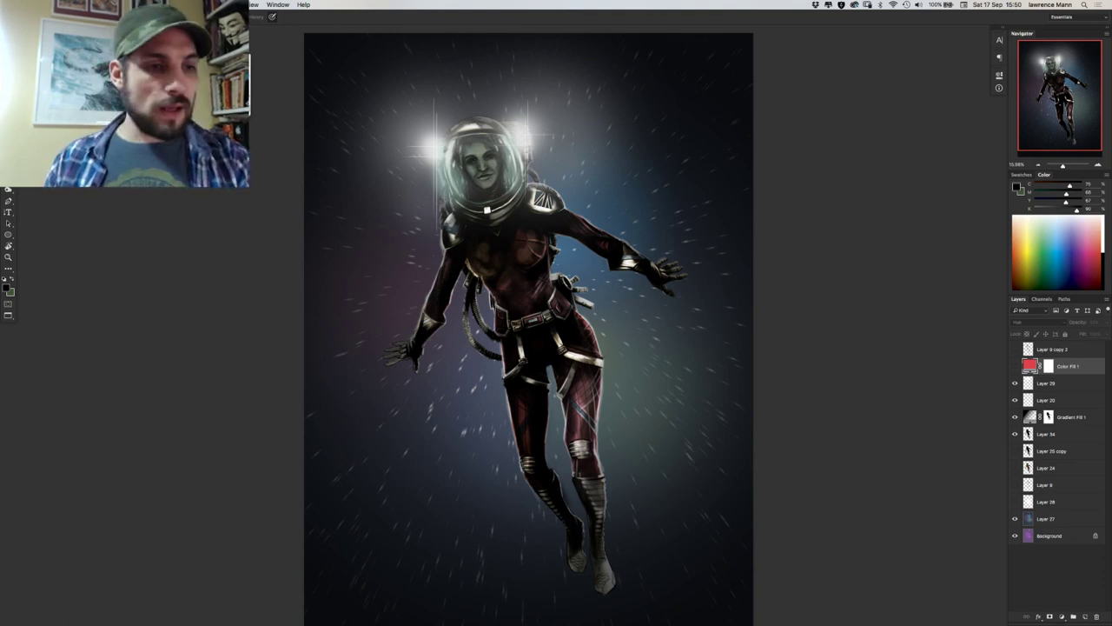
{"action": "scroll", "coordinate": [993, 431], "scroll_direction": "down", "scroll_amount": 1}
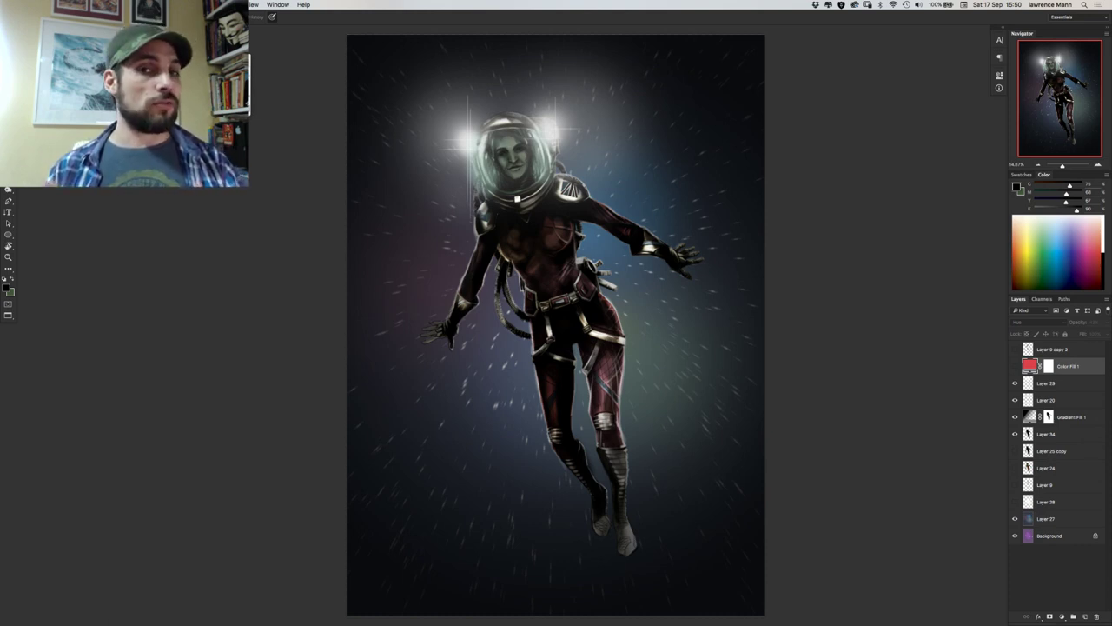
Switch to the web browser and look over the artwork gallery on the artist's portfolio website.
{"action": "key", "text": "super+Tab"}
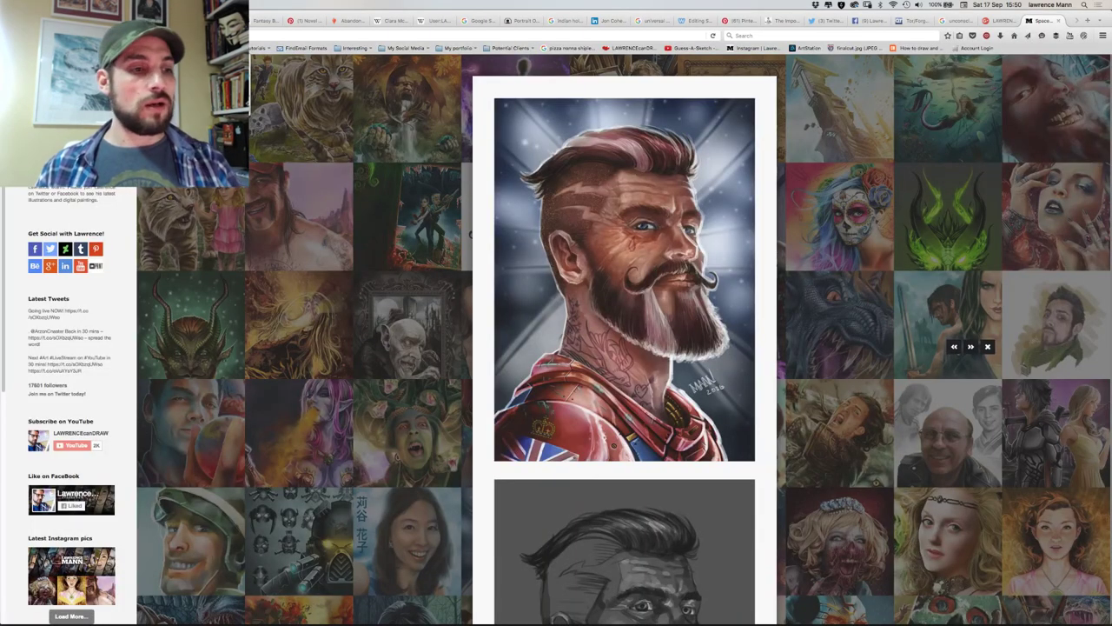
{"action": "left_click", "coordinate": [69, 616]}
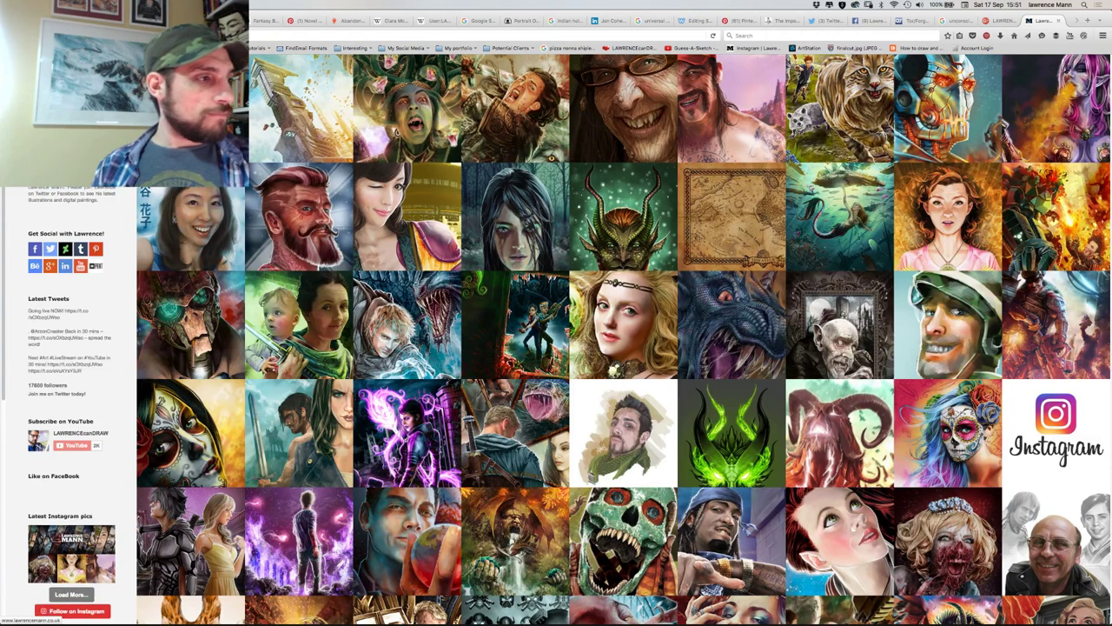
{"action": "key", "text": "super+Tab"}
{"action": "key", "text": "super+Tab"}
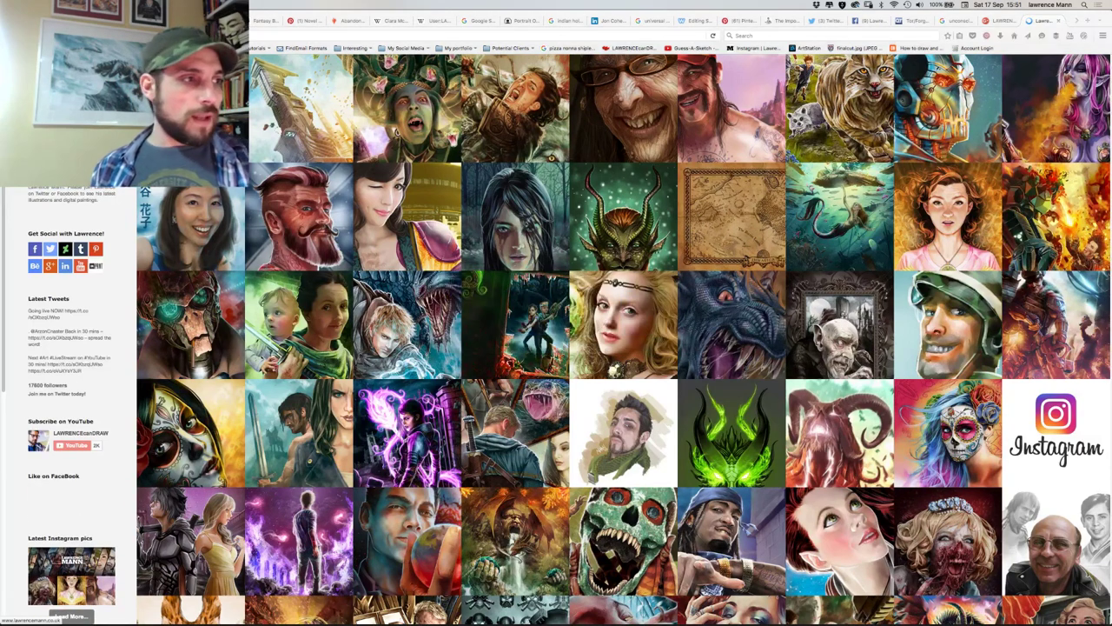